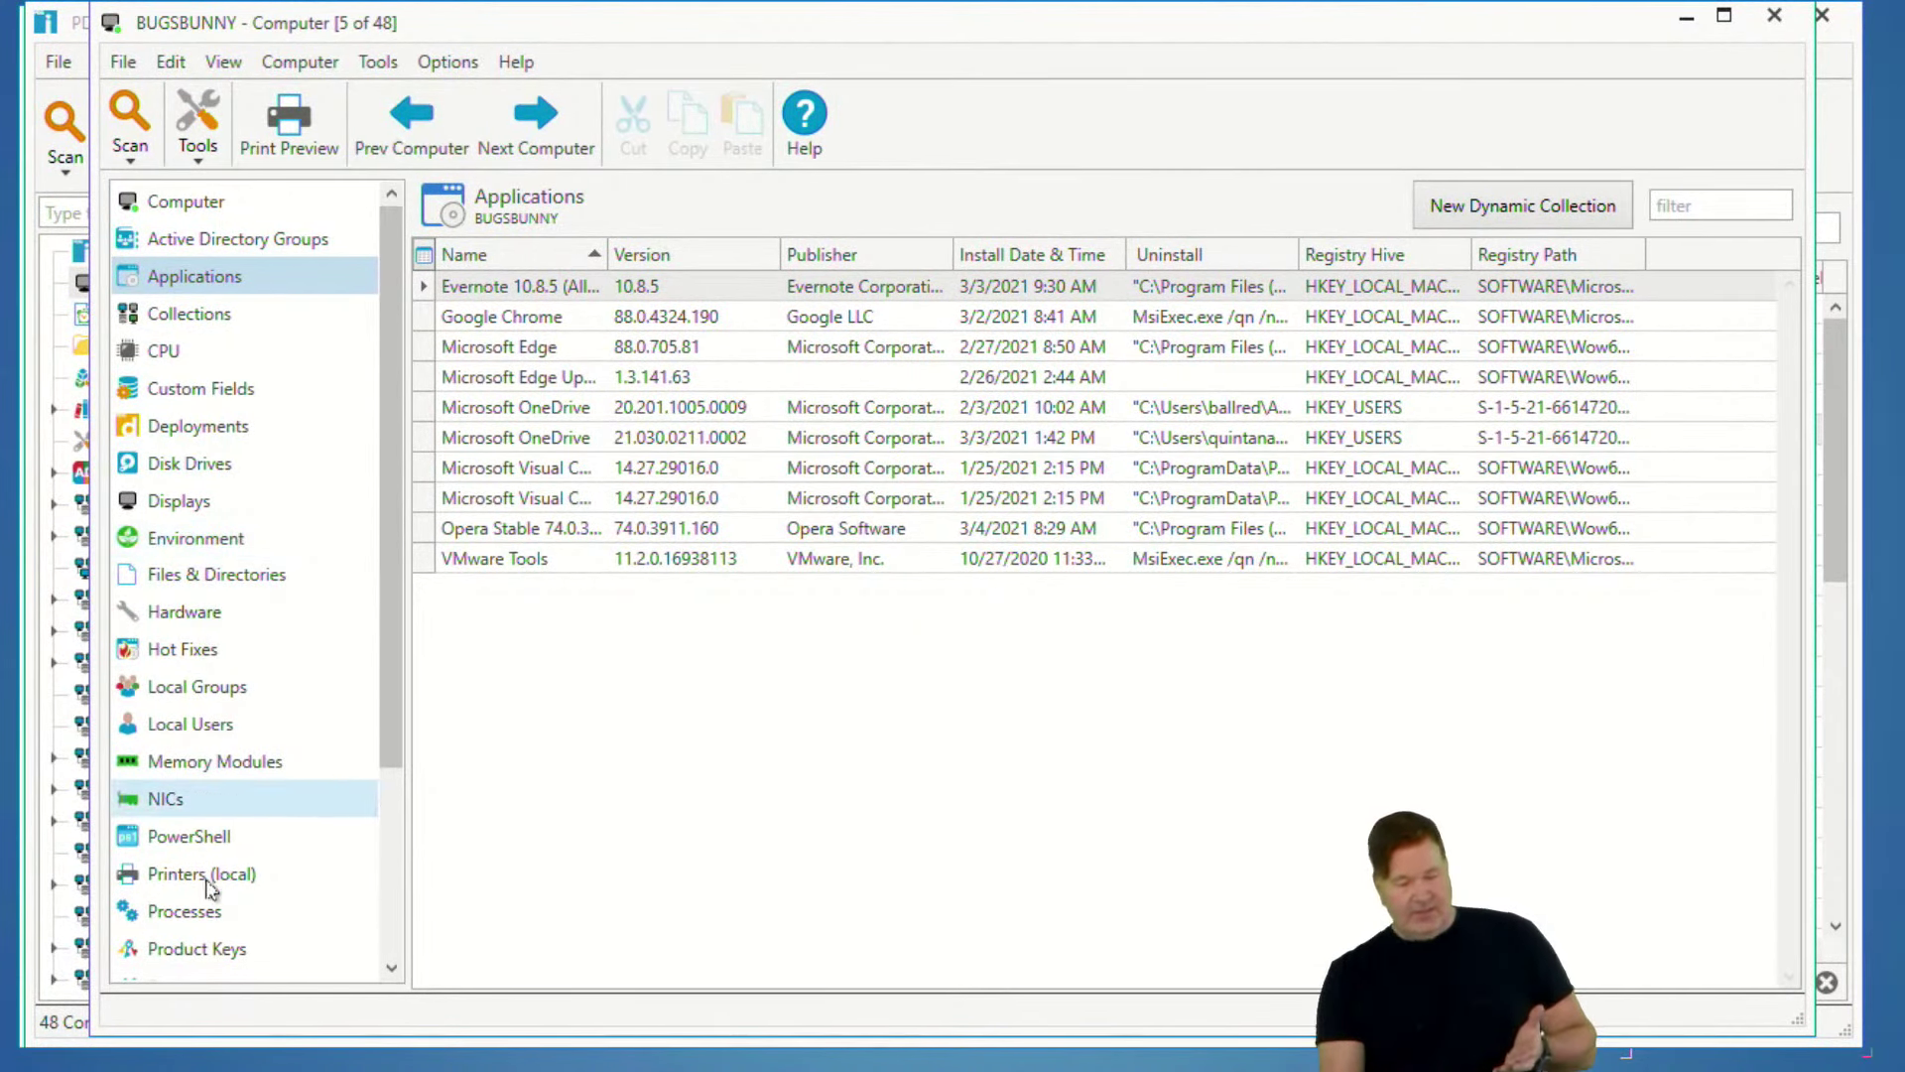
- Review the general computer information and installed applications of BUGSBUNNY, and close its details window
{"action": "left_click", "coordinate": [196, 203]}
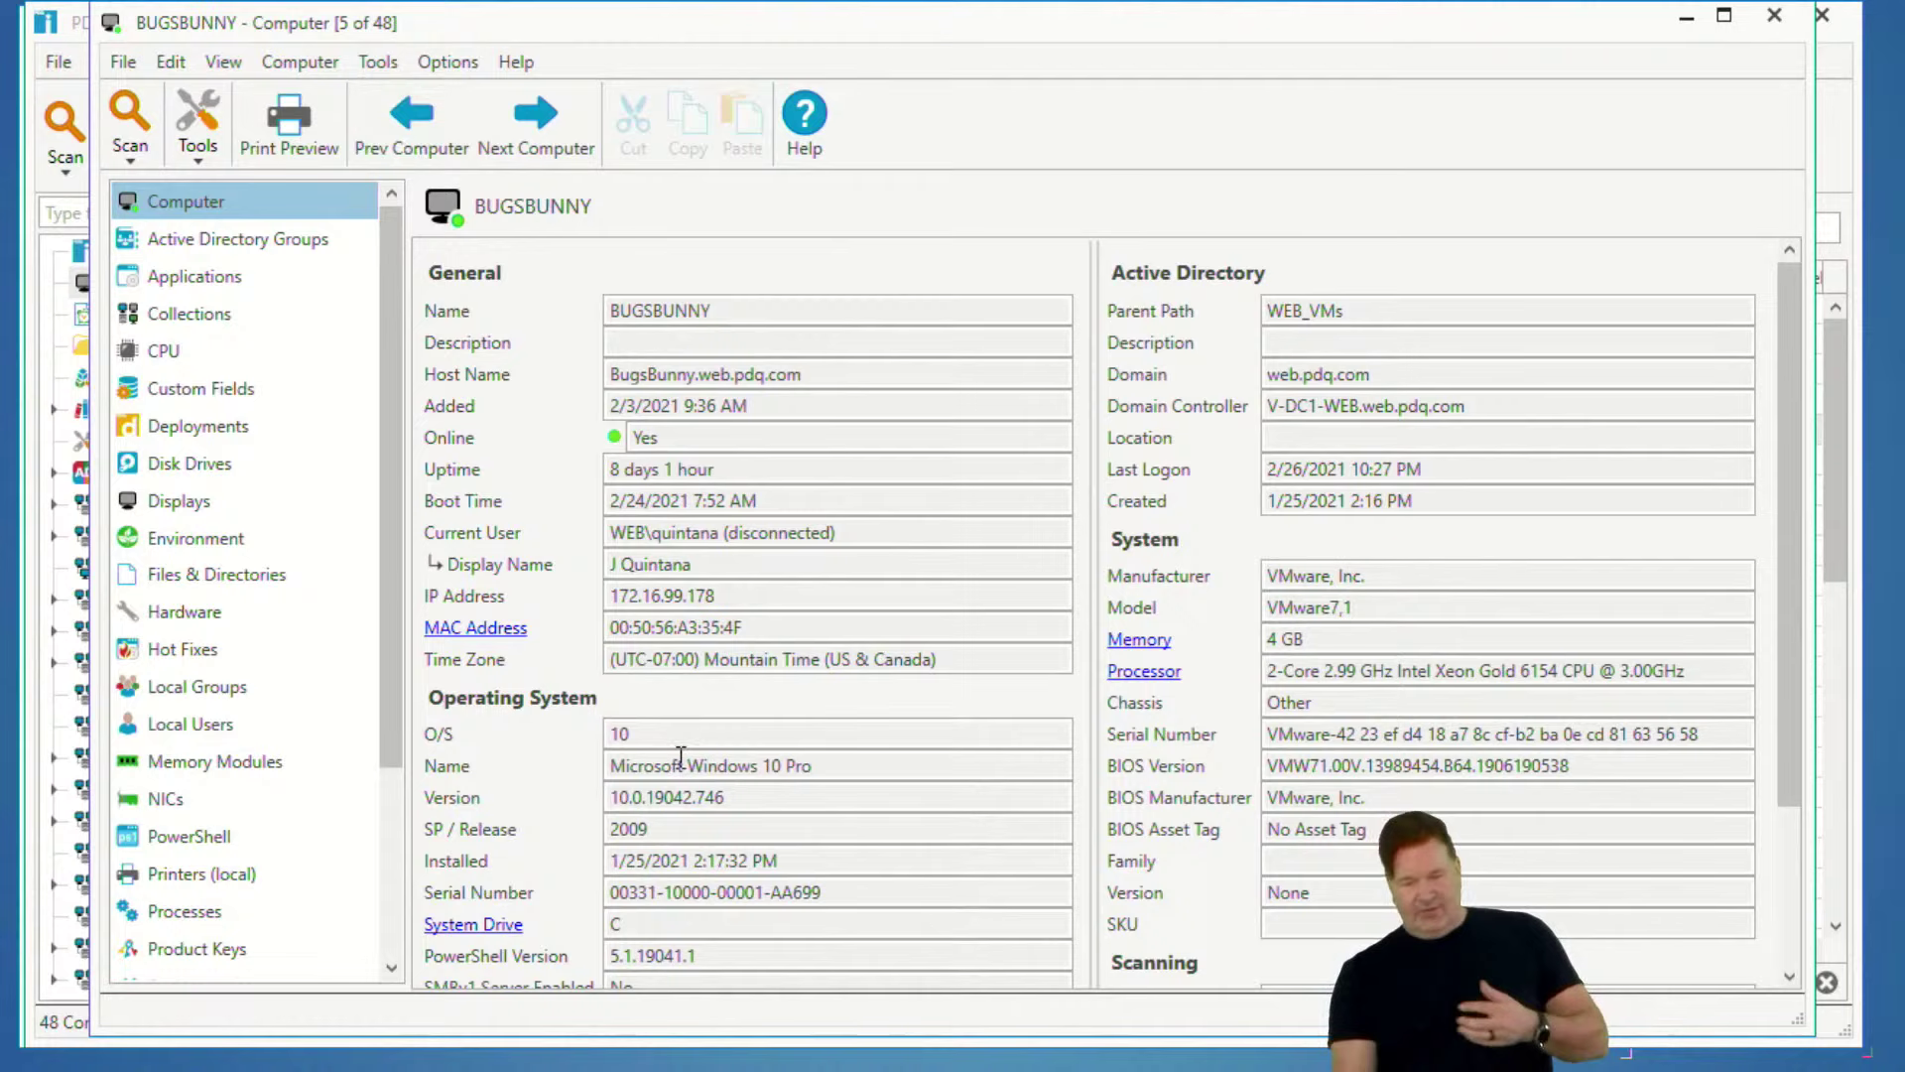
{"action": "left_click", "coordinate": [191, 278]}
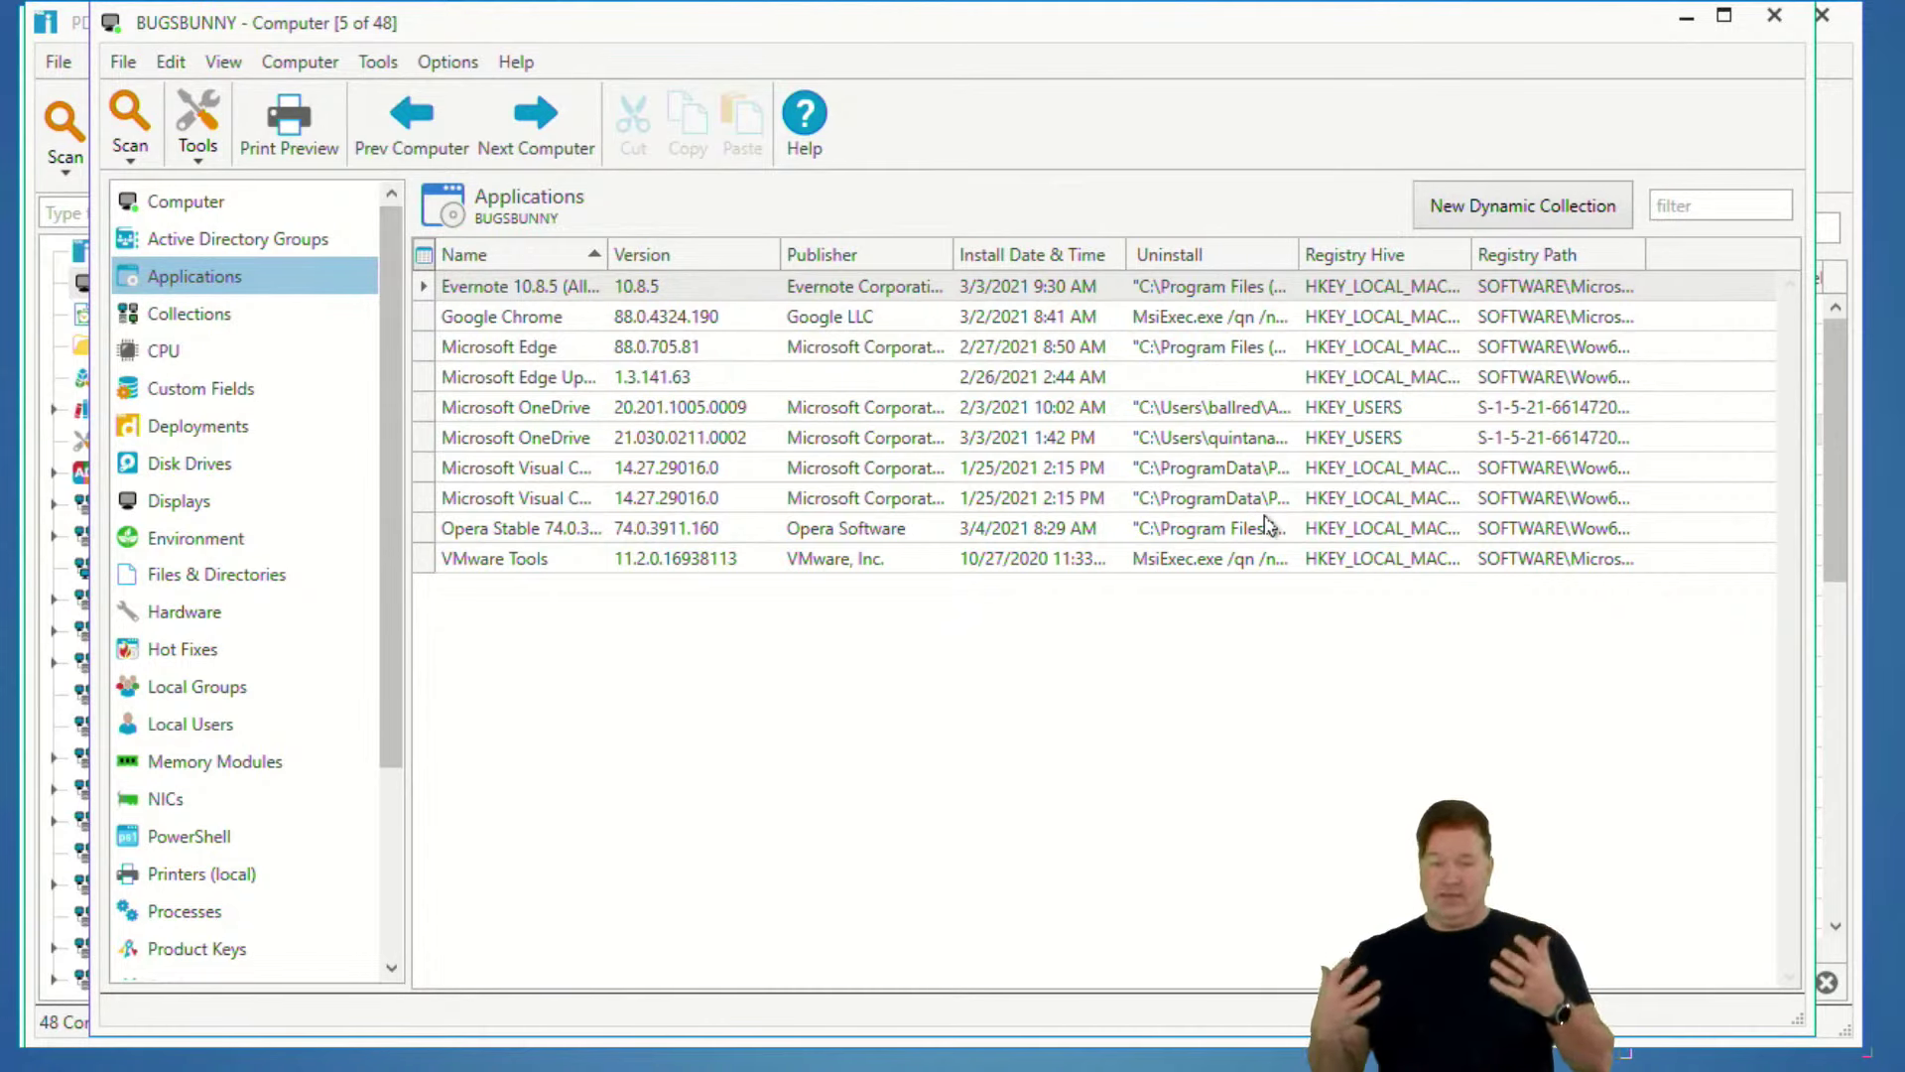
{"action": "left_click", "coordinate": [1776, 17]}
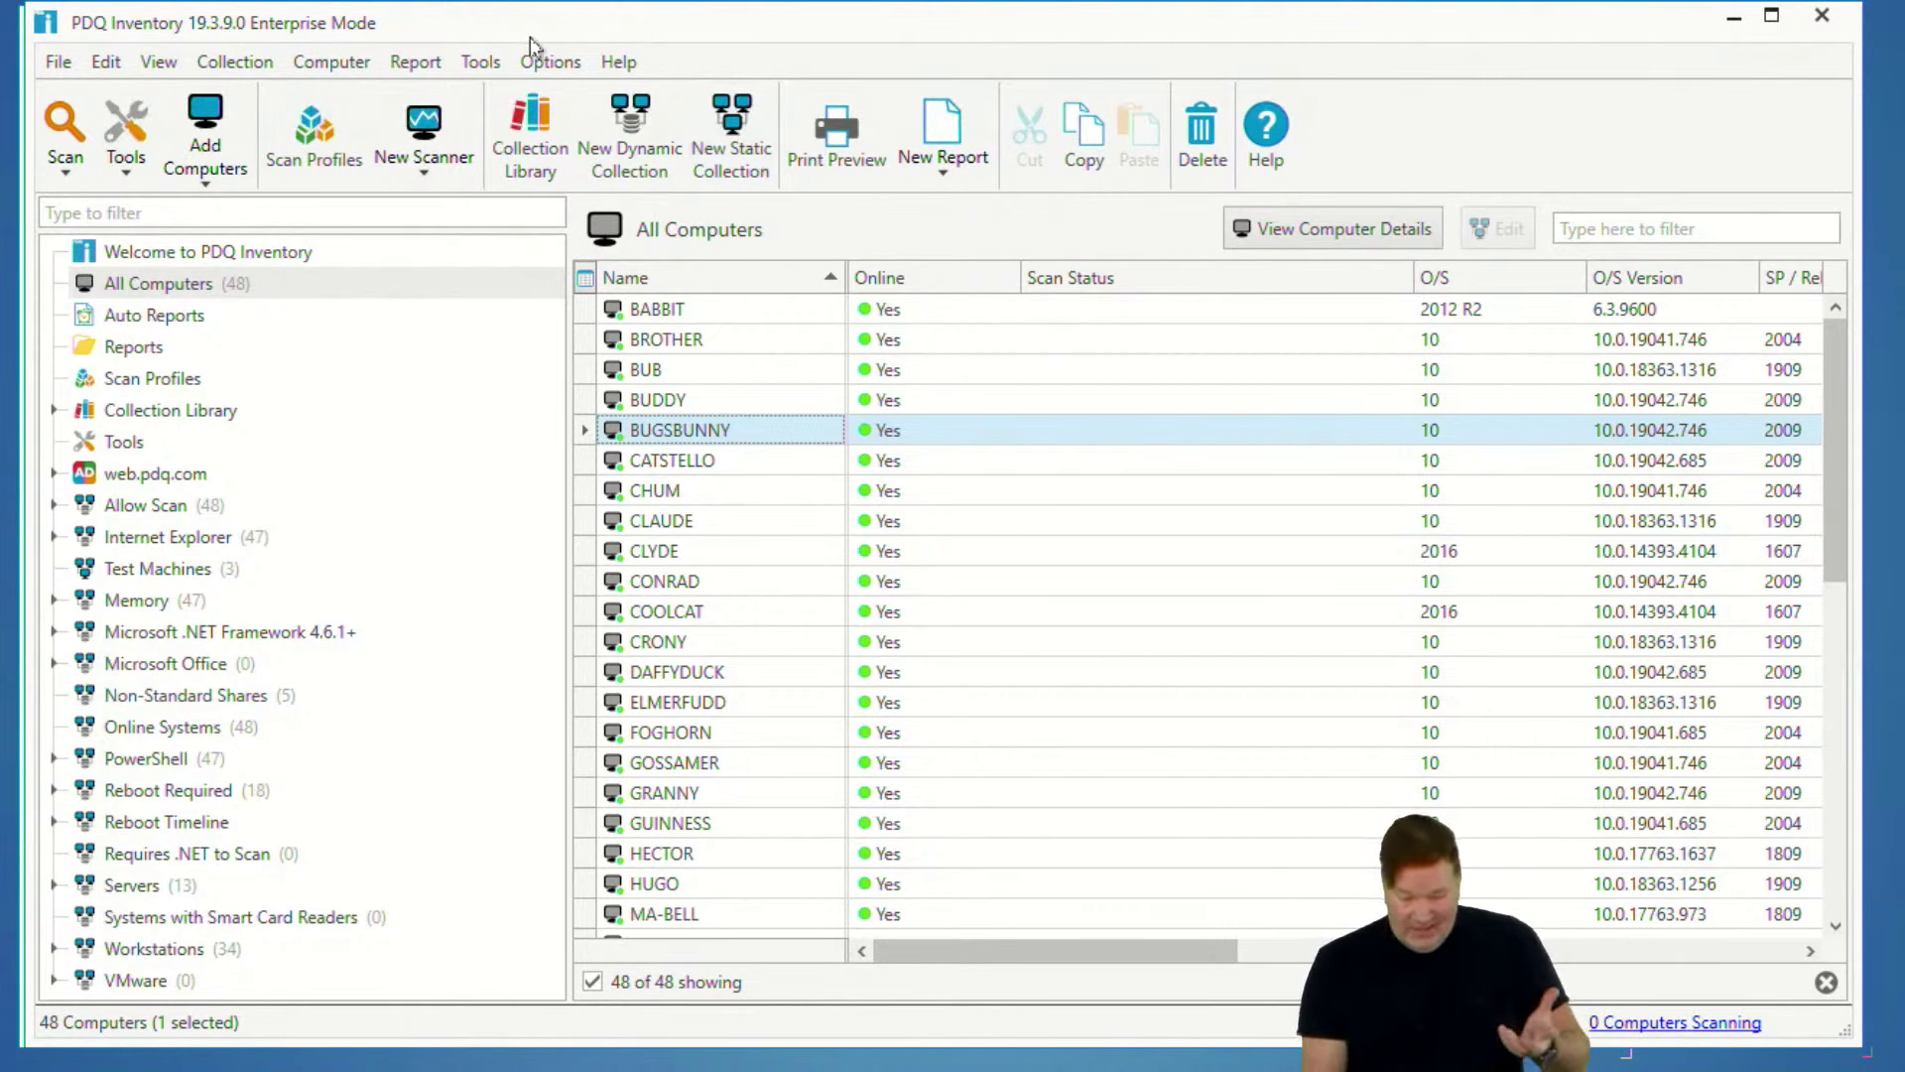
- Create a new basic report and add the Application table's Name column below the computer name
{"action": "left_click", "coordinate": [415, 61]}
{"action": "mouse_move", "coordinate": [451, 104]}
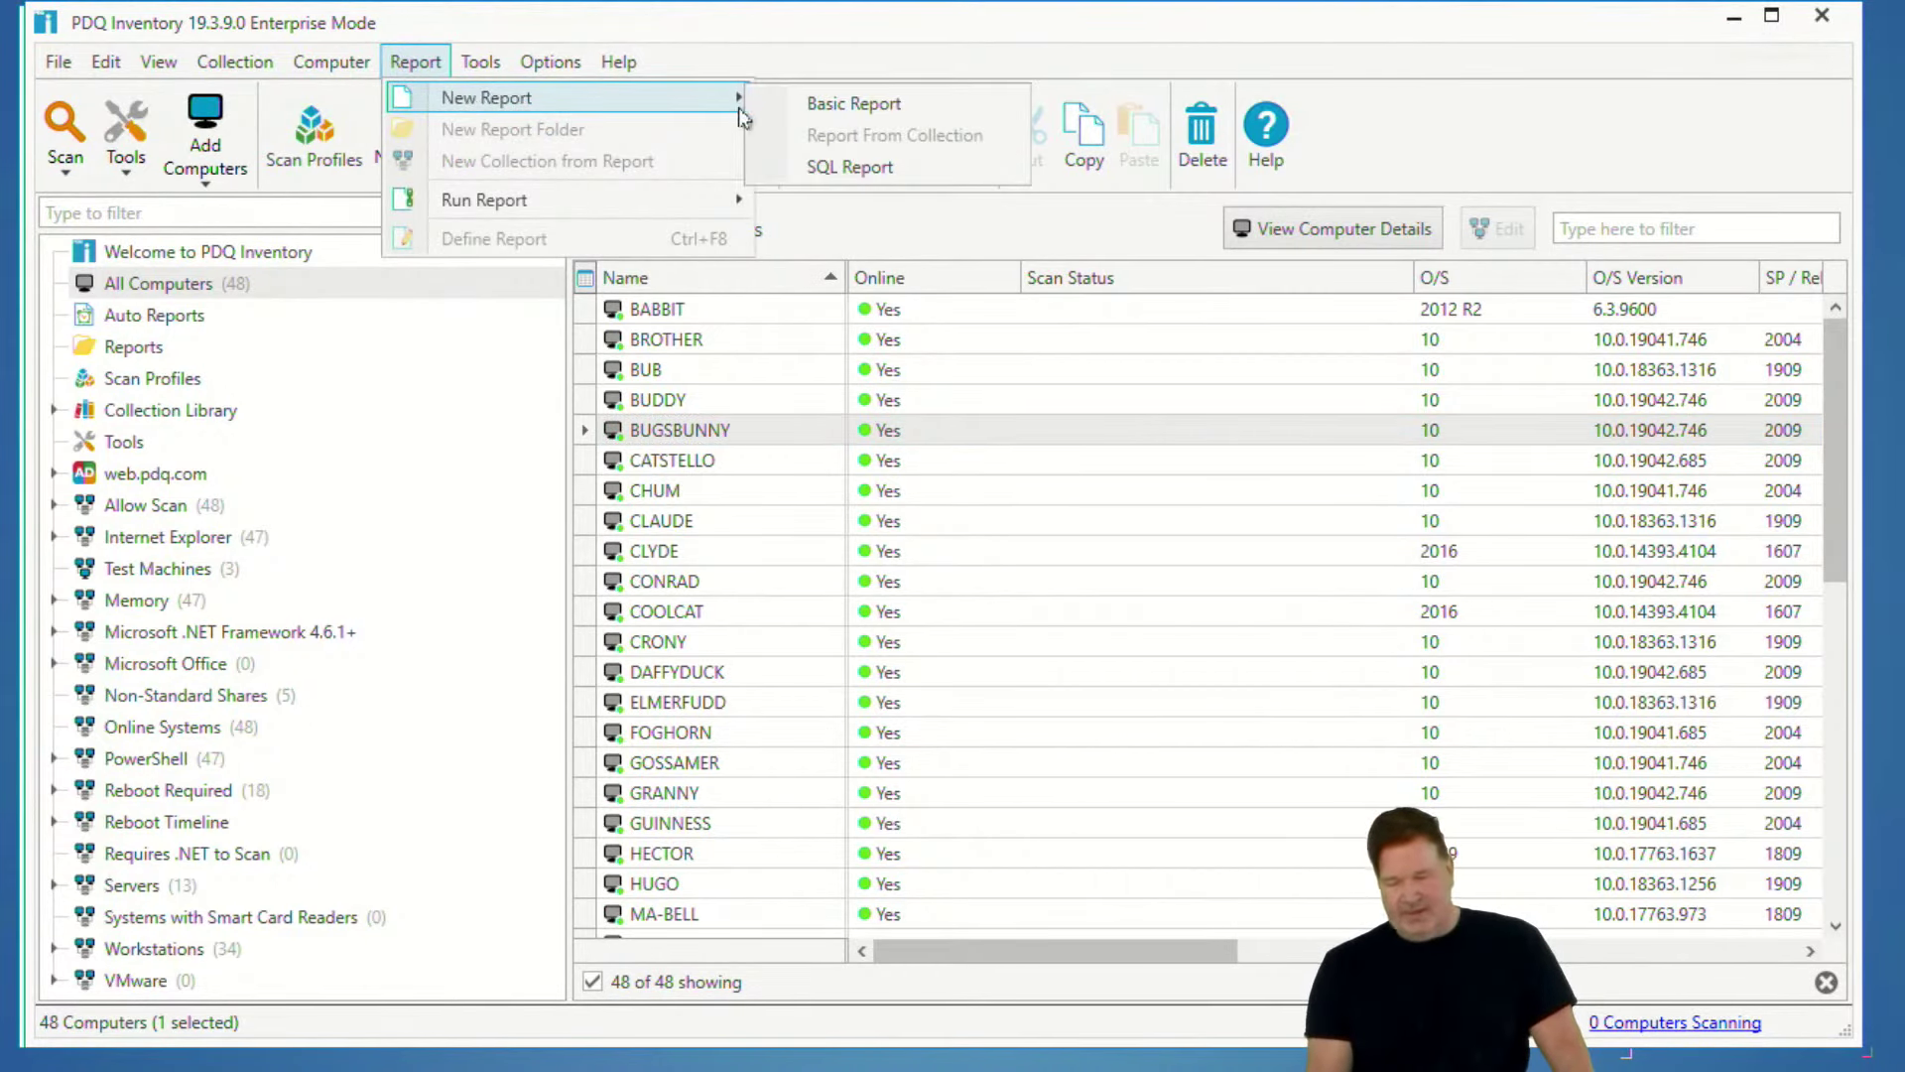
{"action": "left_click", "coordinate": [803, 99]}
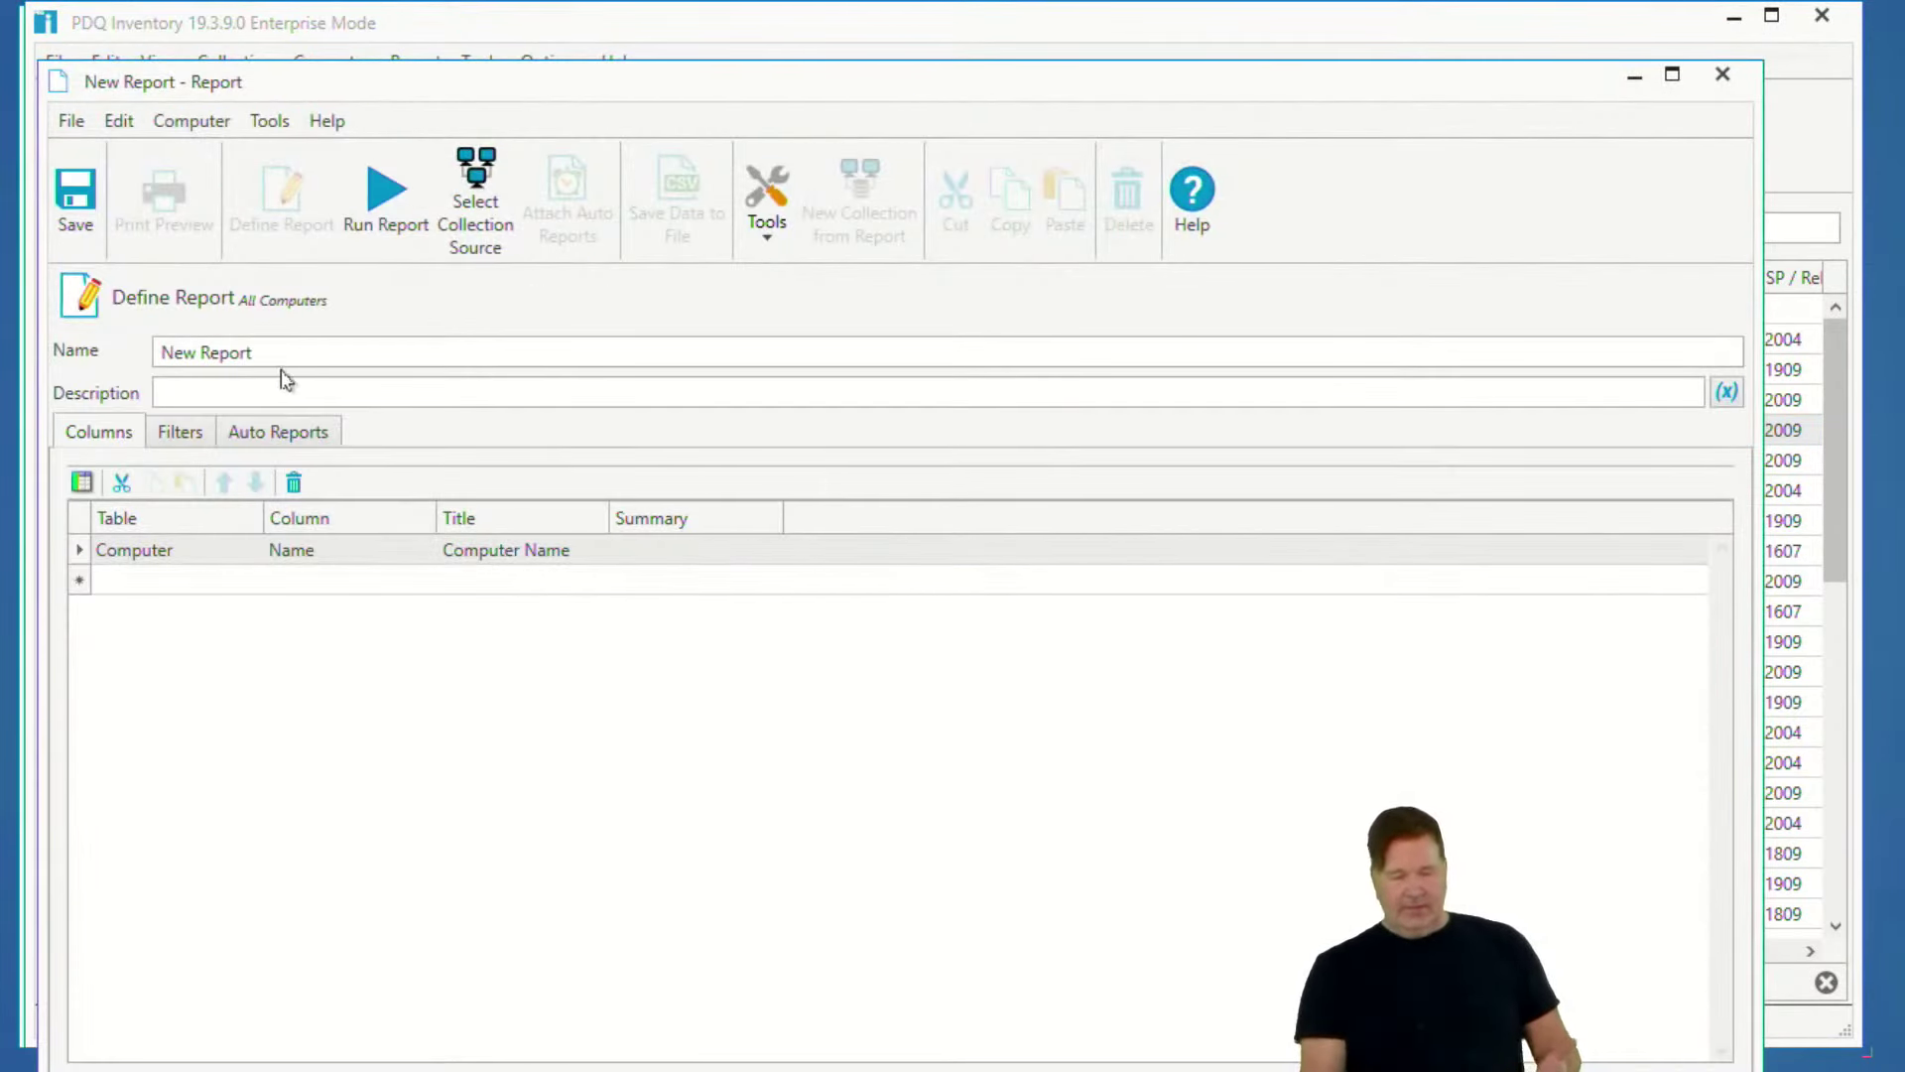
{"action": "left_click", "coordinate": [206, 579]}
{"action": "left_click", "coordinate": [250, 580]}
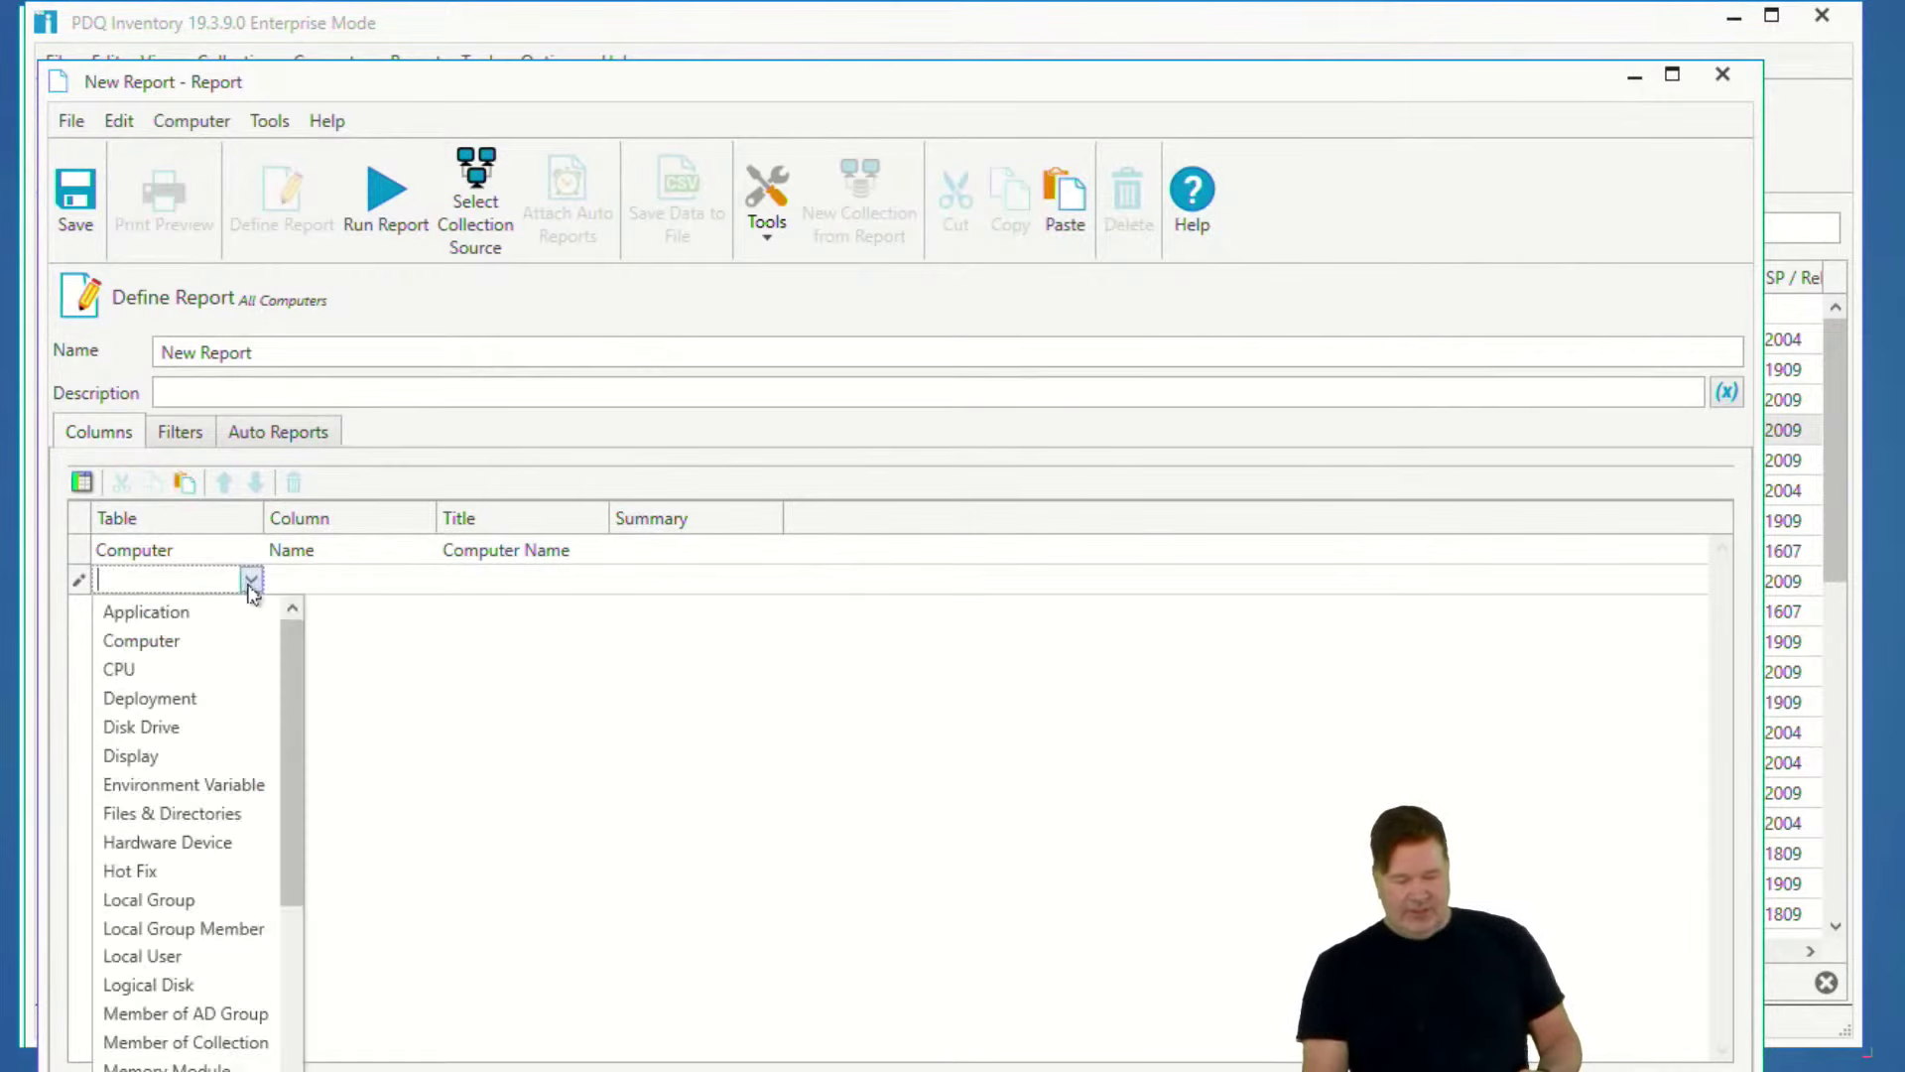
{"action": "left_click", "coordinate": [253, 608]}
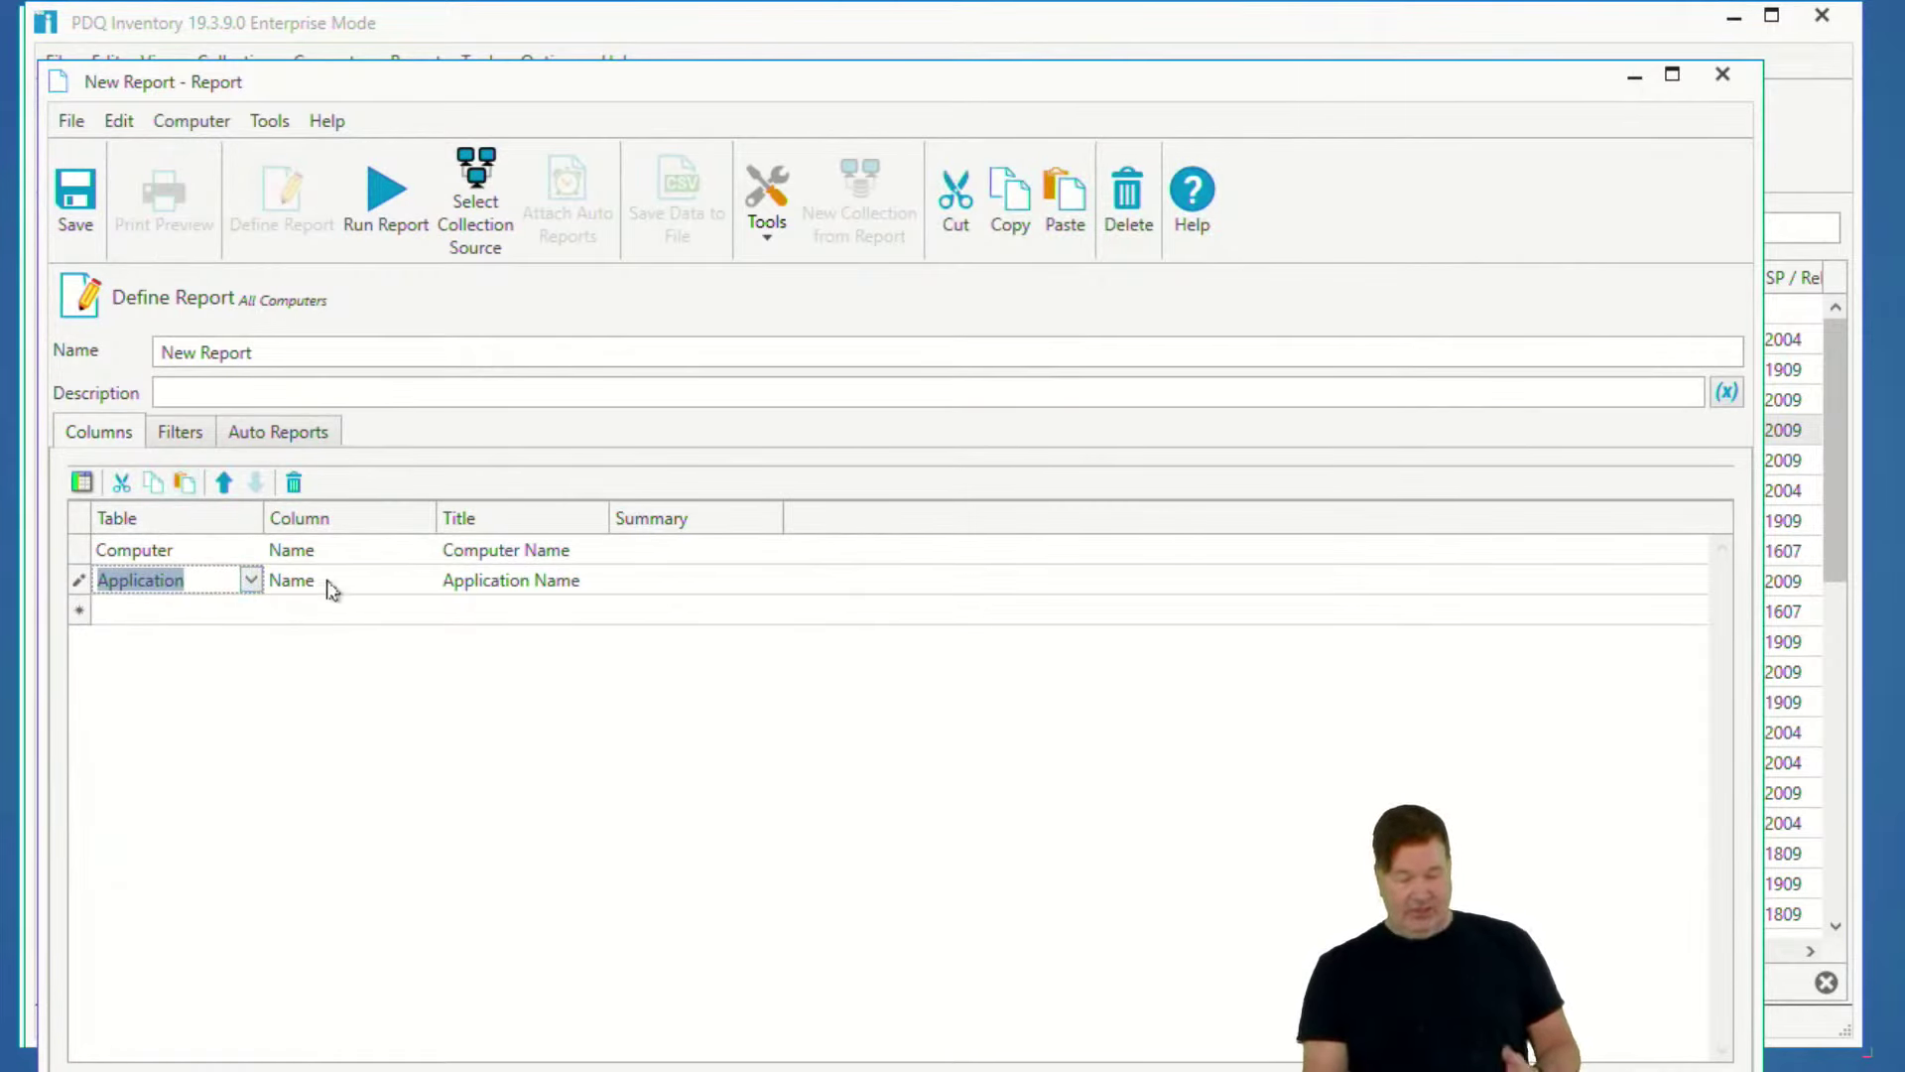
- Add another Application row to the report's columns and set its column to Version
{"action": "left_click", "coordinate": [242, 612]}
{"action": "left_click", "coordinate": [243, 612]}
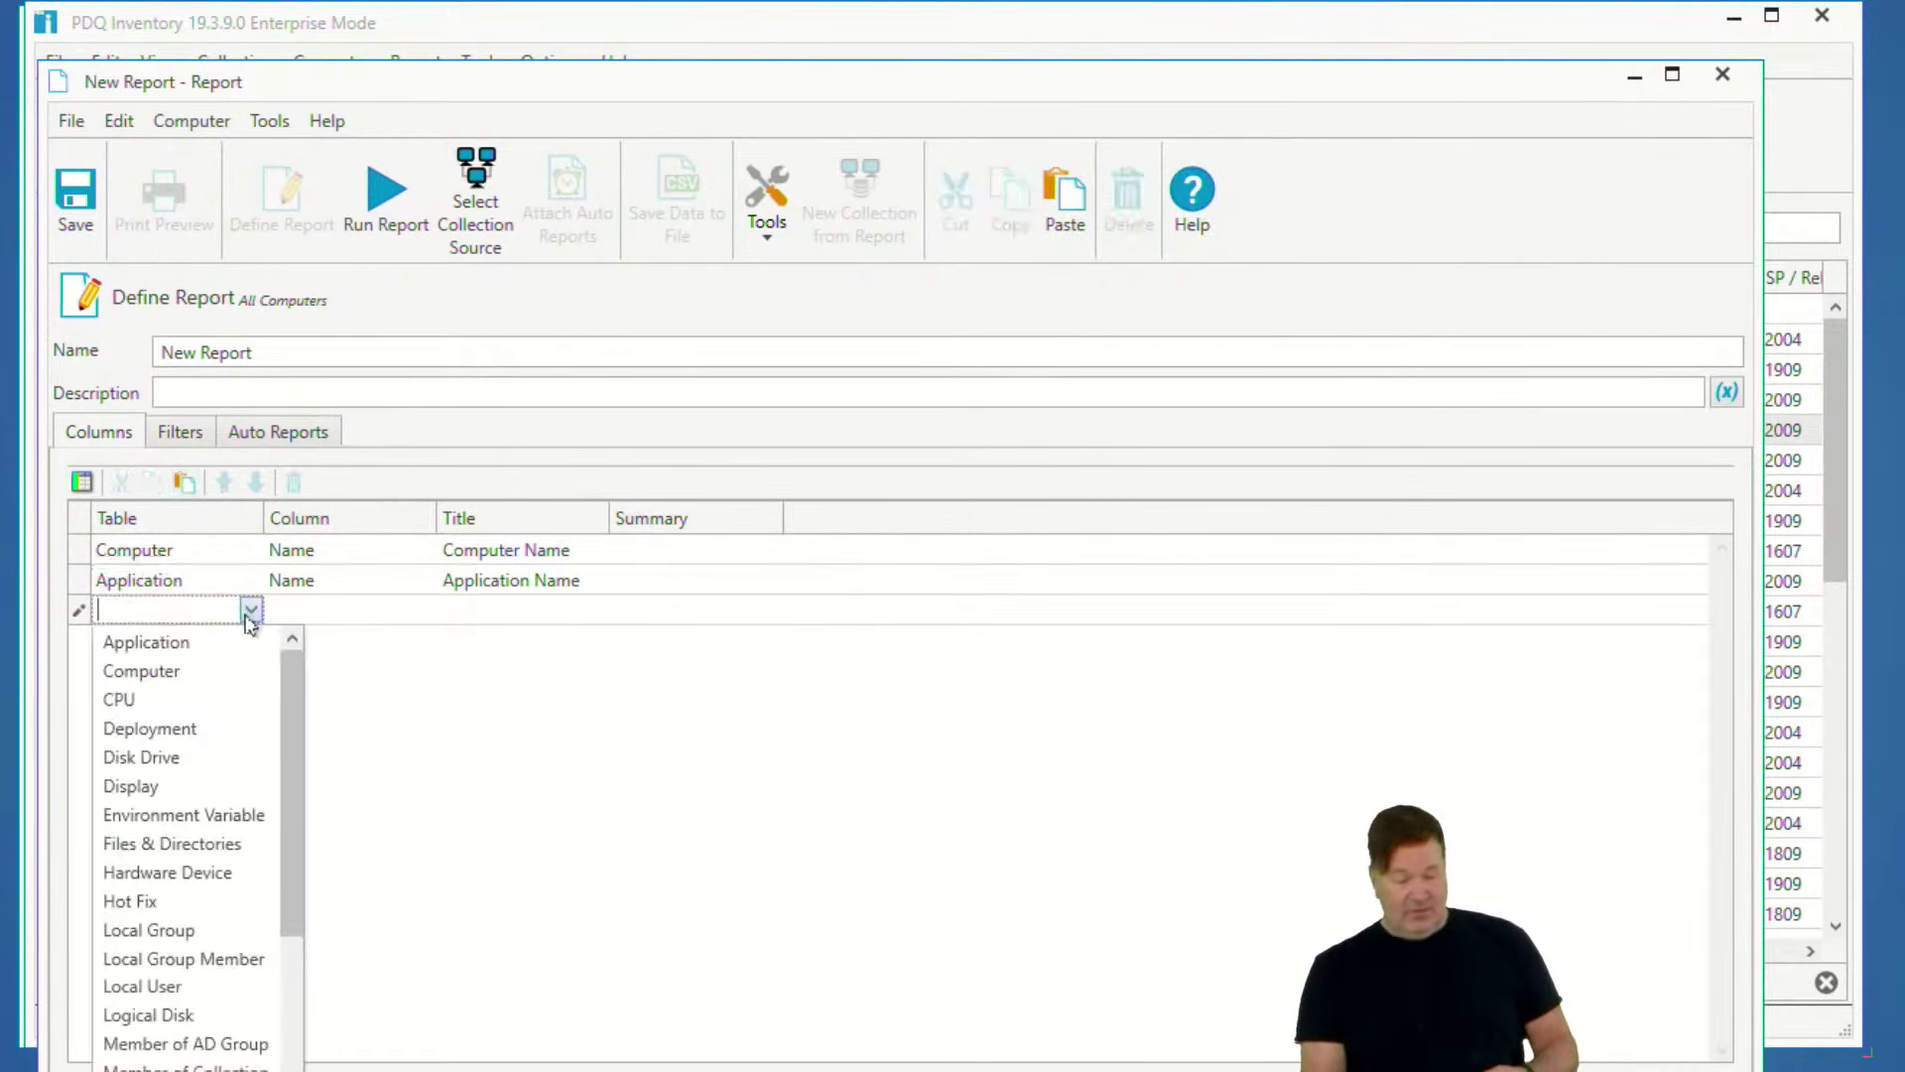
{"action": "left_click", "coordinate": [220, 642]}
{"action": "left_click", "coordinate": [328, 612]}
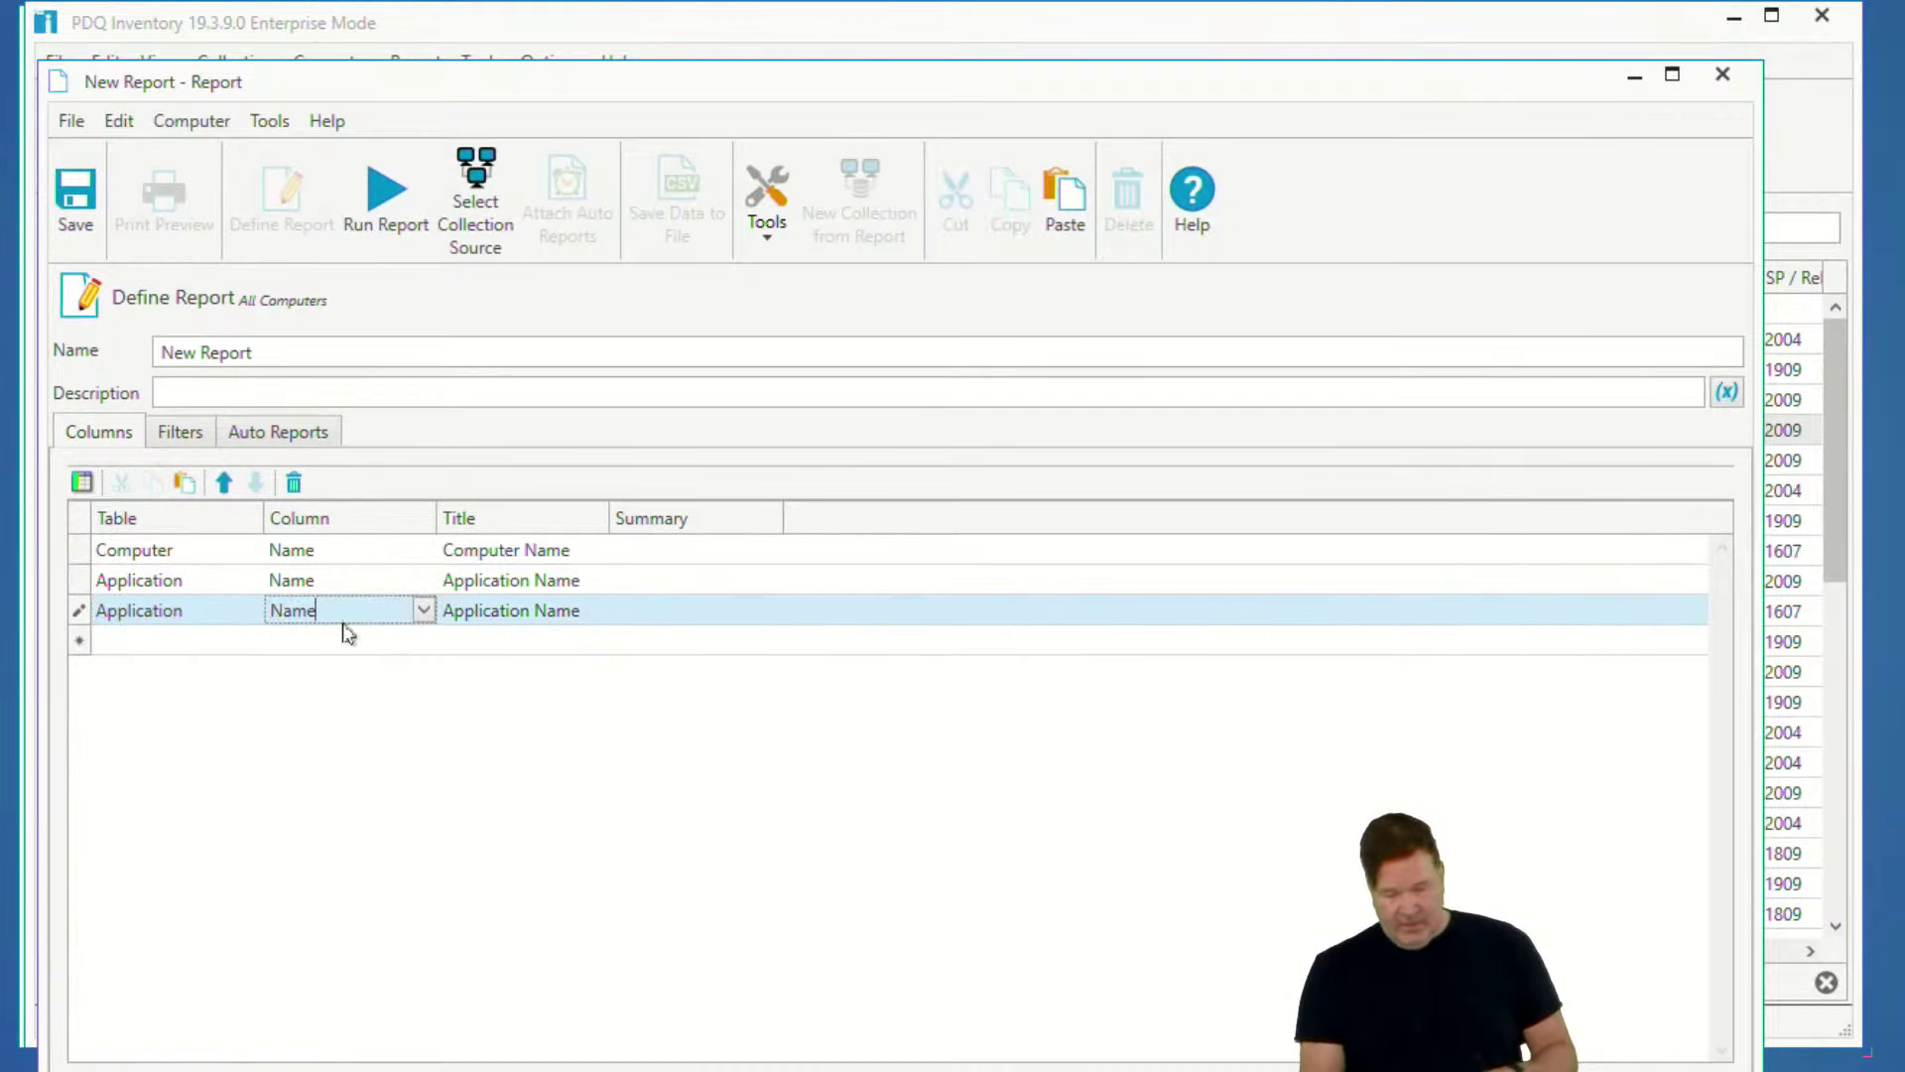
{"action": "left_click", "coordinate": [422, 610]}
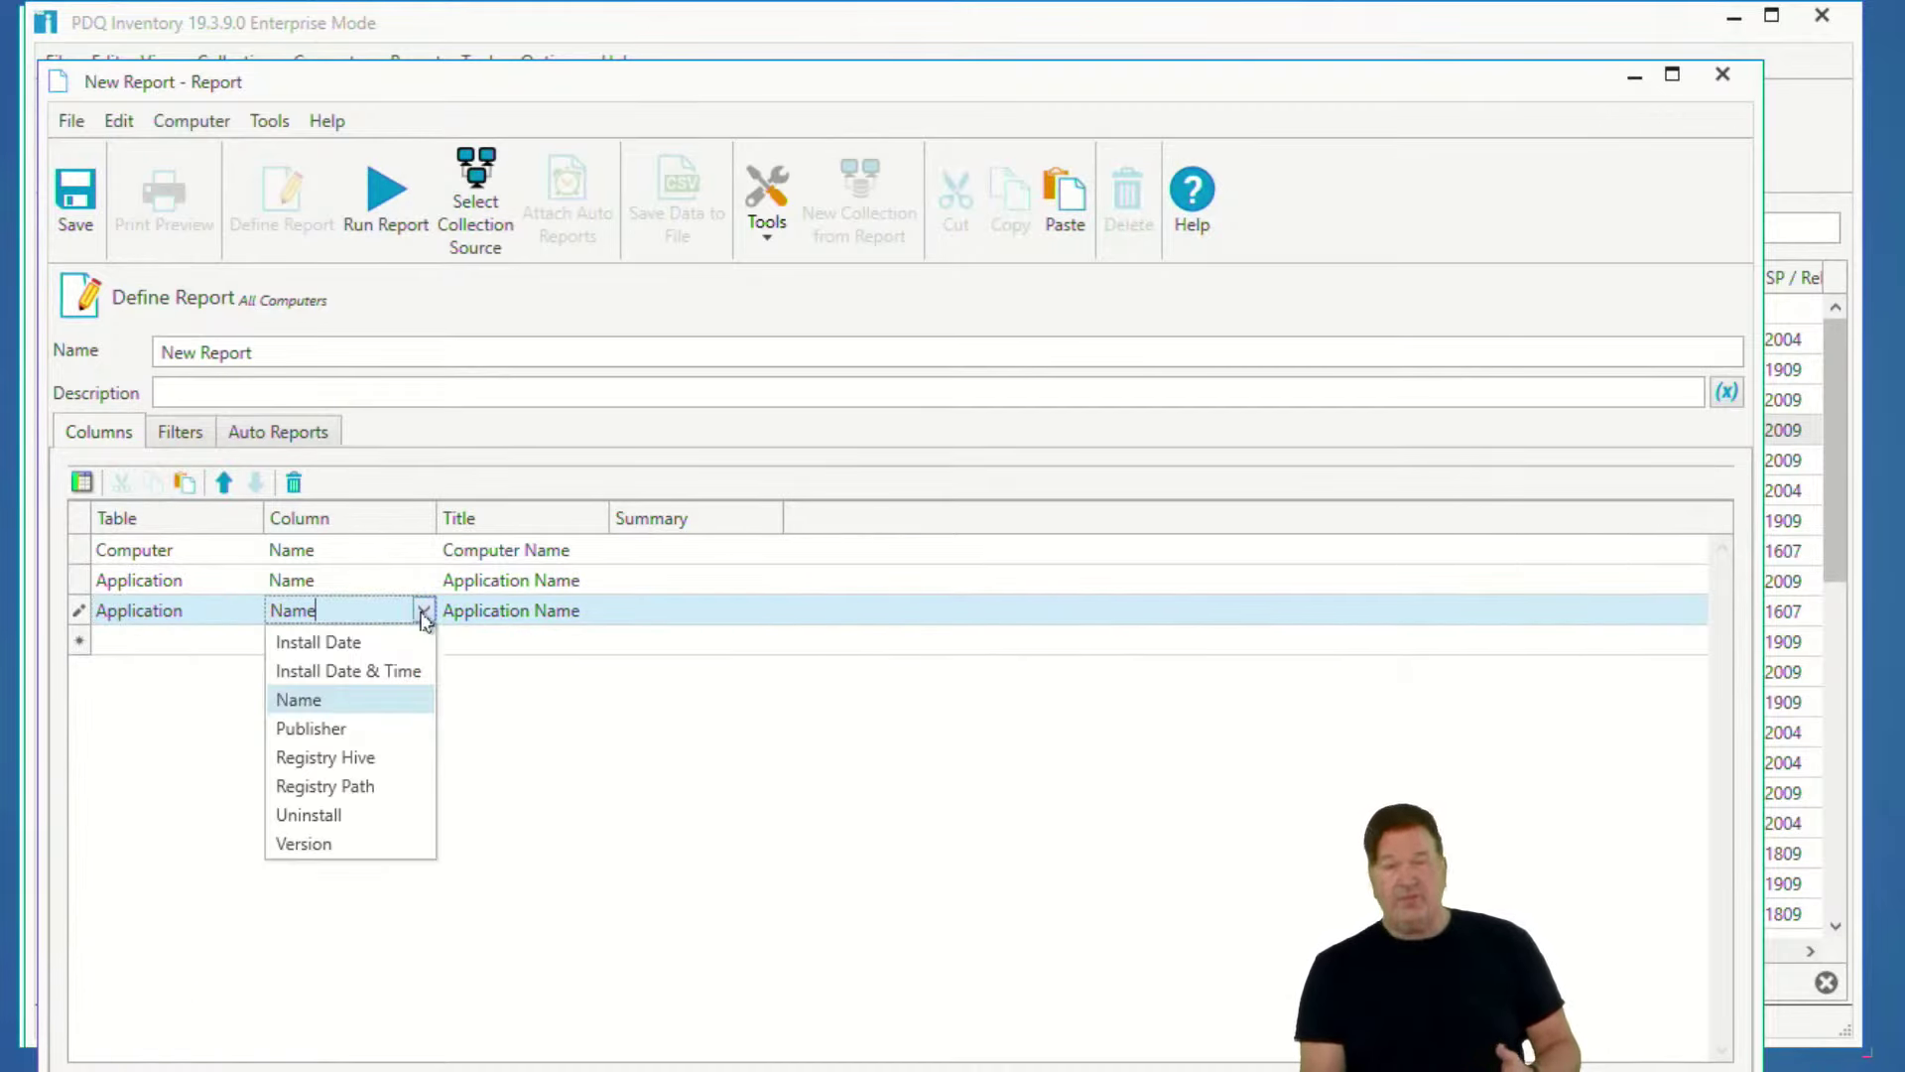
{"action": "left_click", "coordinate": [319, 843]}
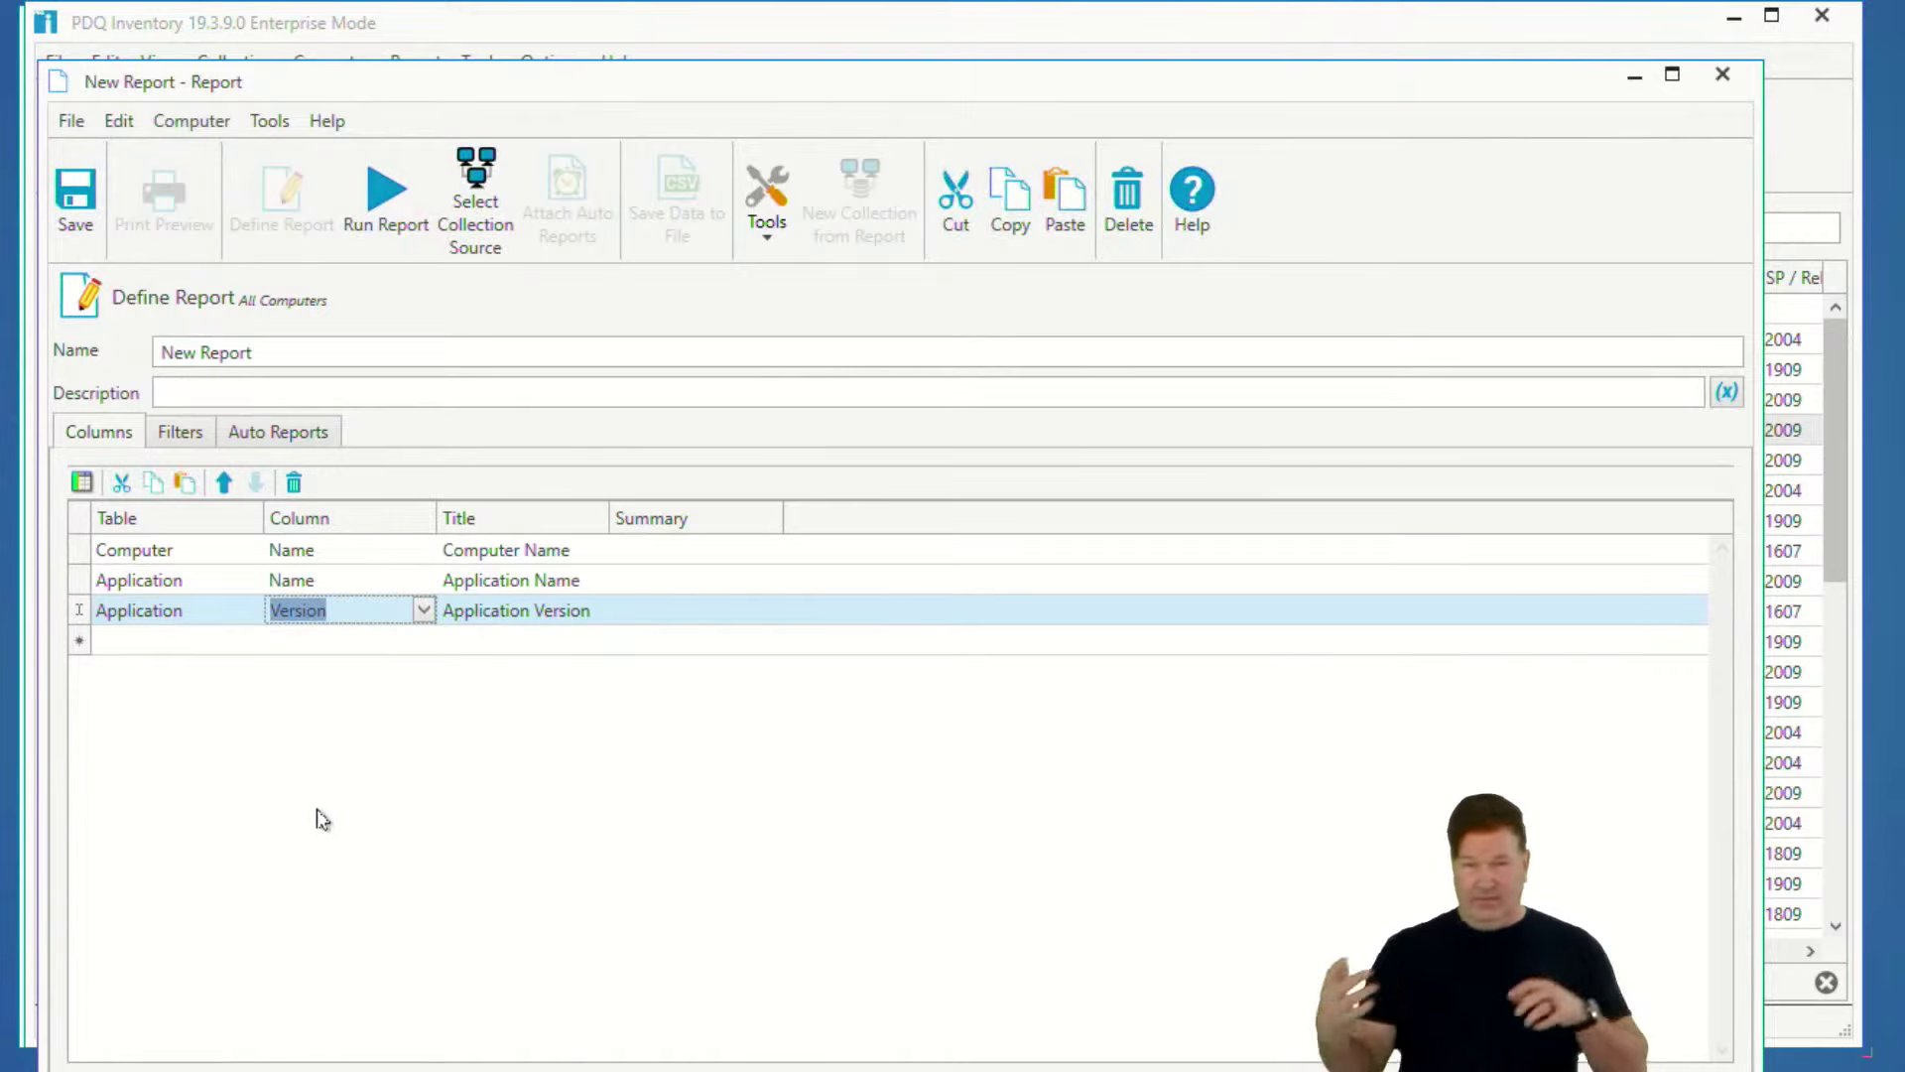
- Add a report filter where the Application Name contains "vmware"
{"action": "left_click", "coordinate": [182, 436]}
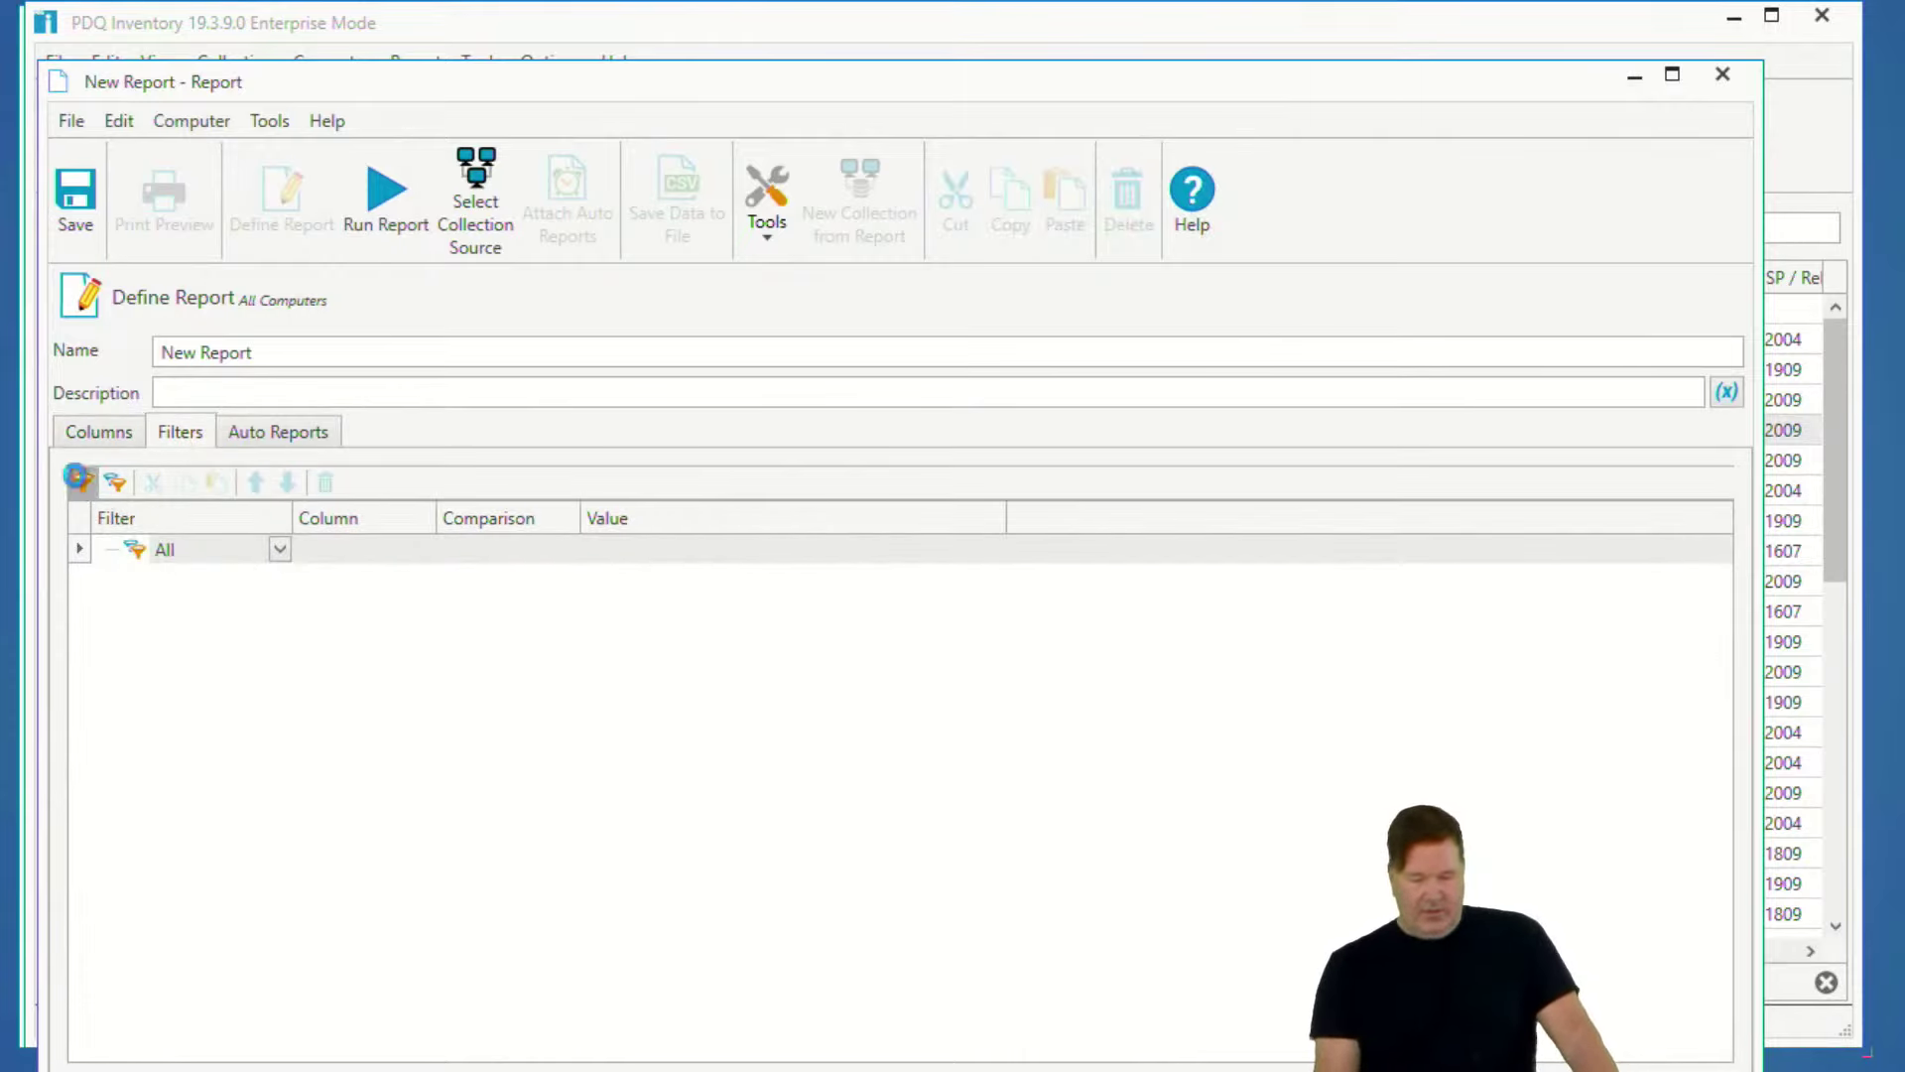
{"action": "left_click", "coordinate": [84, 482]}
{"action": "left_click", "coordinate": [198, 587]}
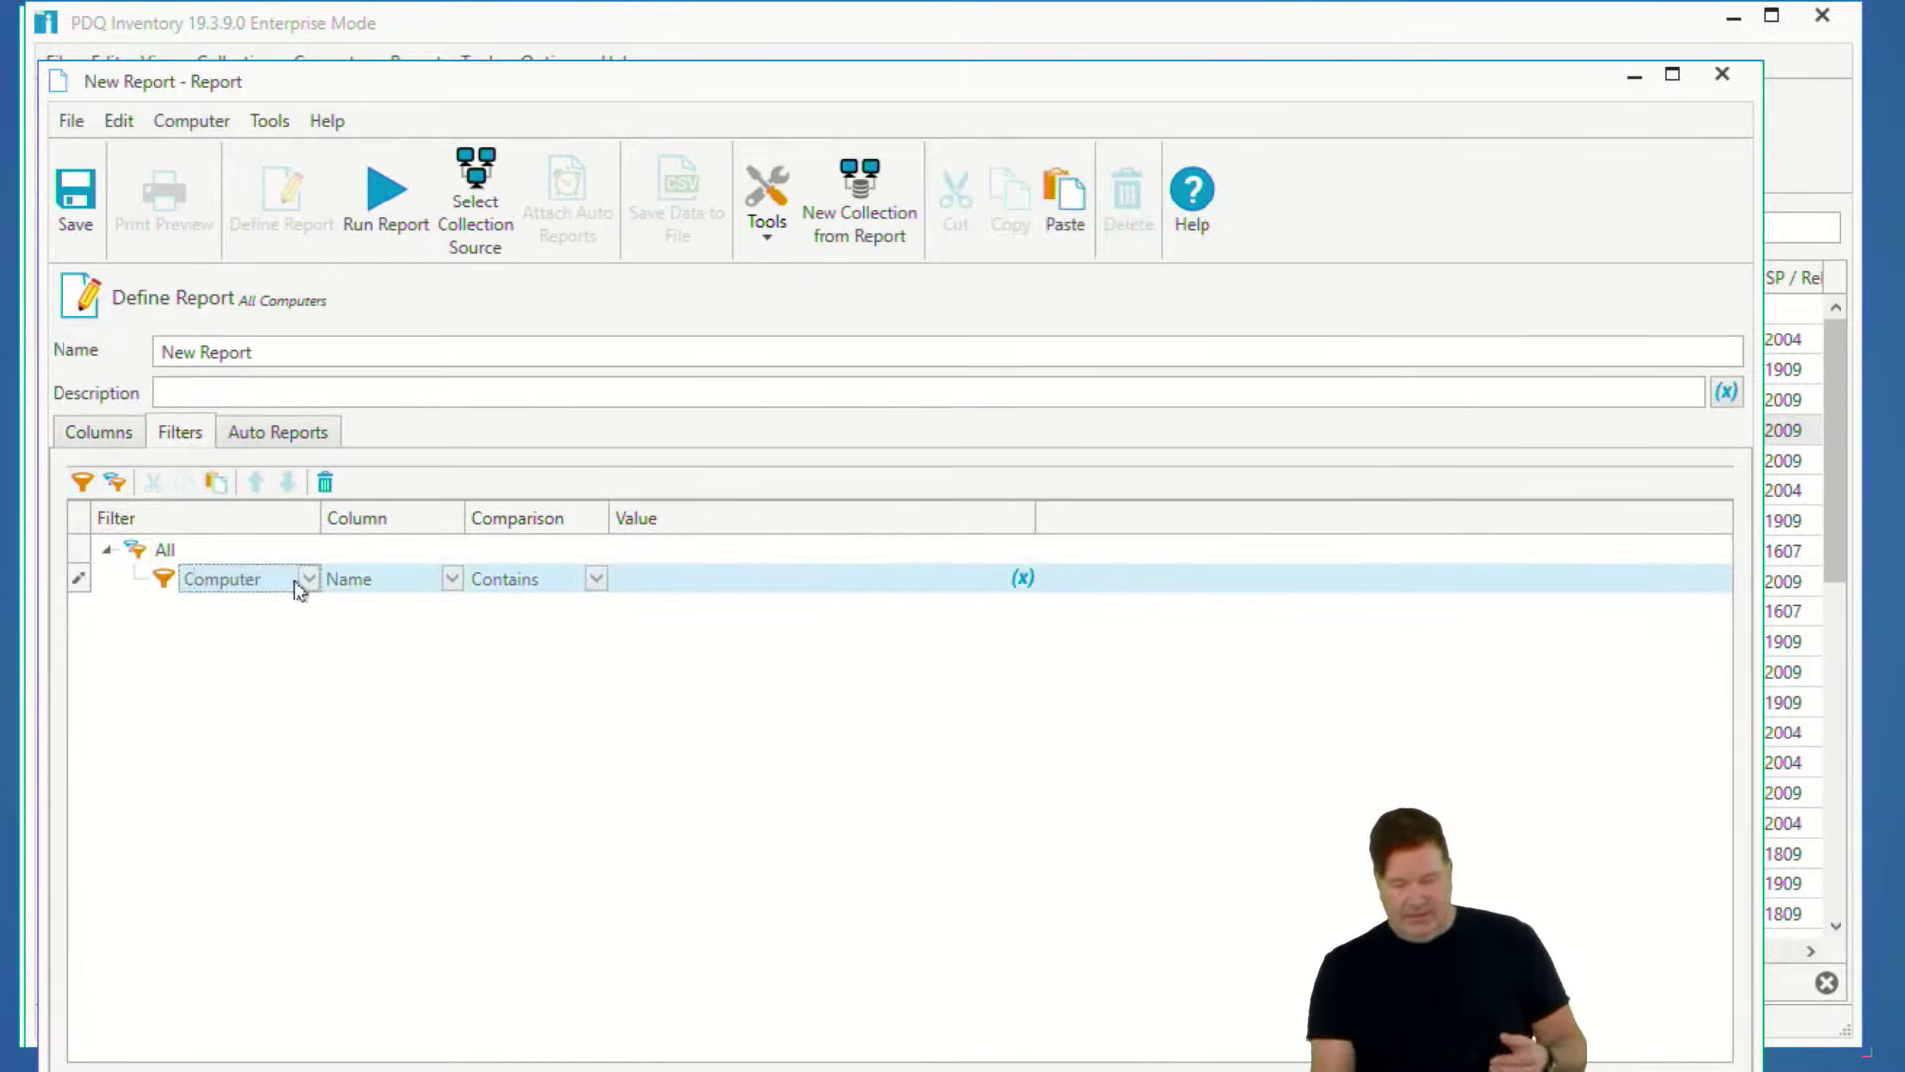
{"action": "left_click", "coordinate": [309, 580]}
{"action": "left_click", "coordinate": [248, 611]}
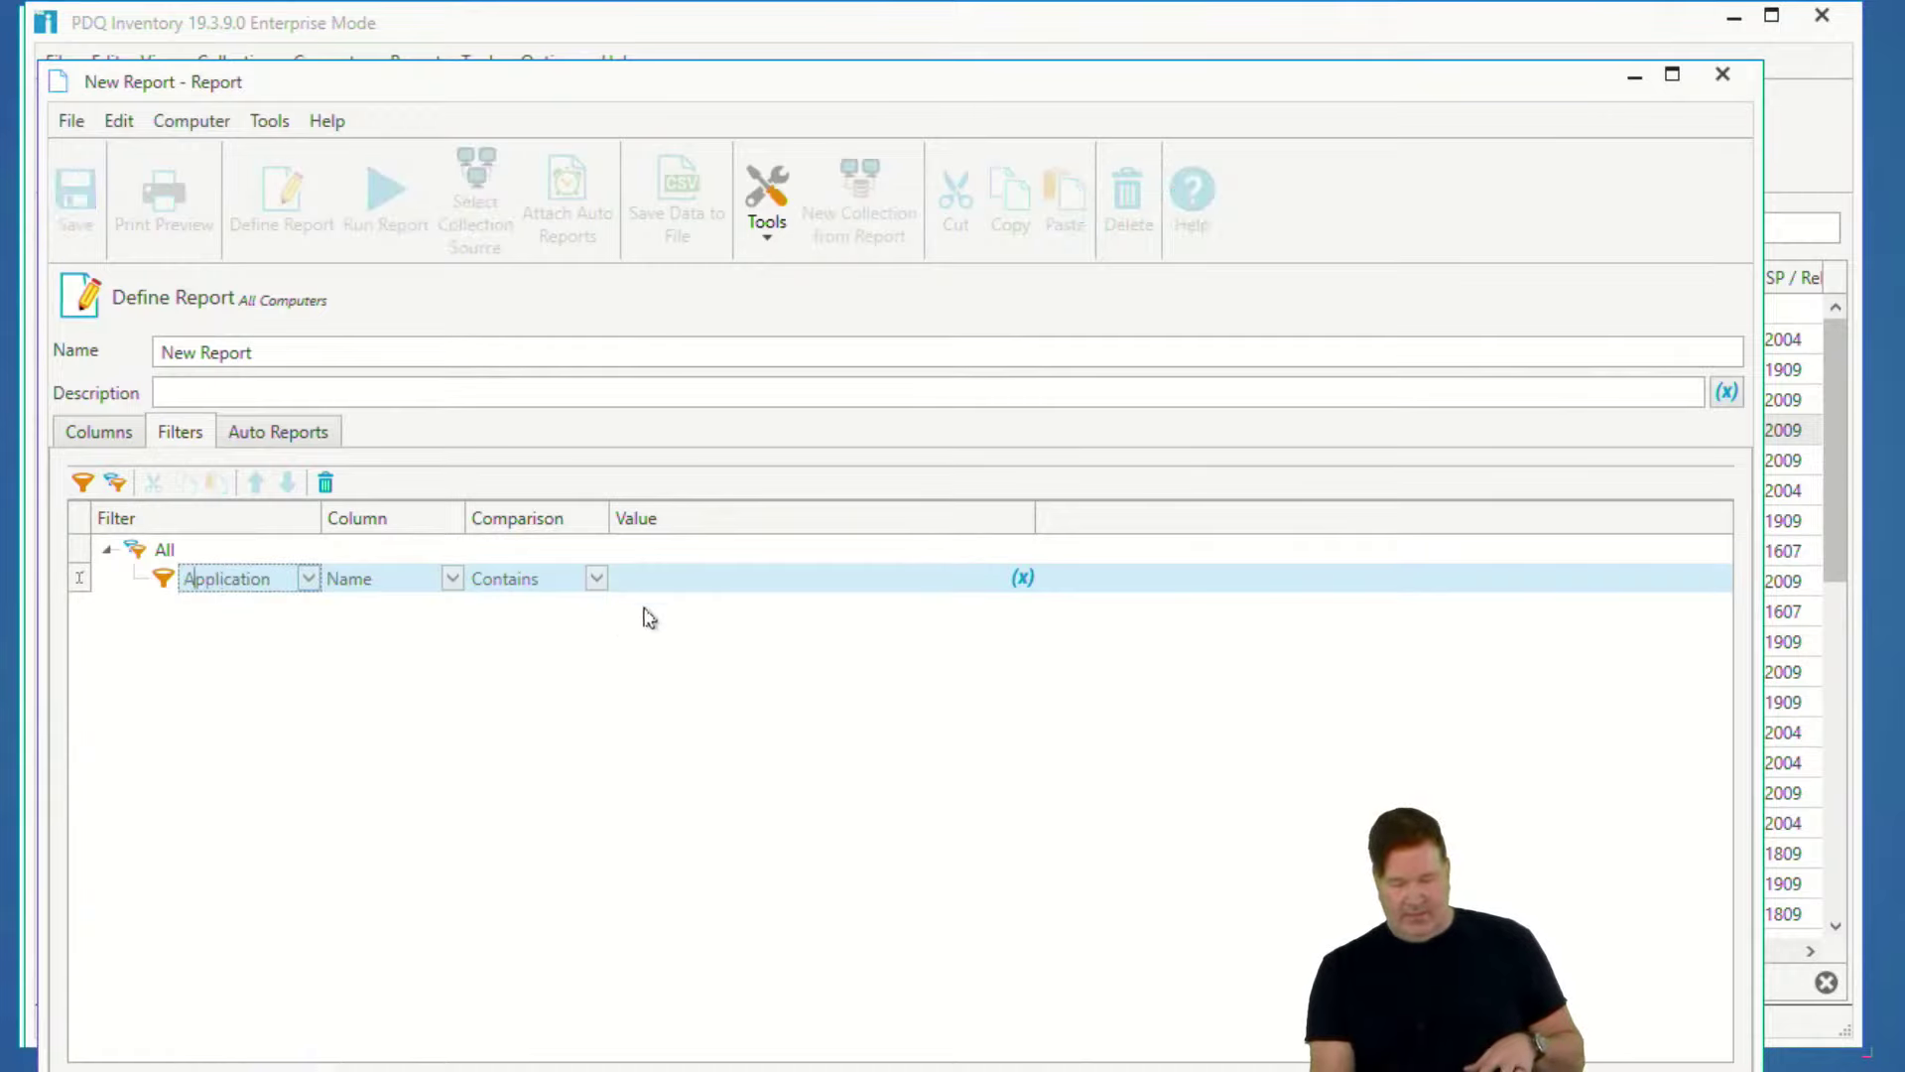
{"action": "left_click", "coordinate": [700, 583]}
{"action": "type", "text": "vmware"}
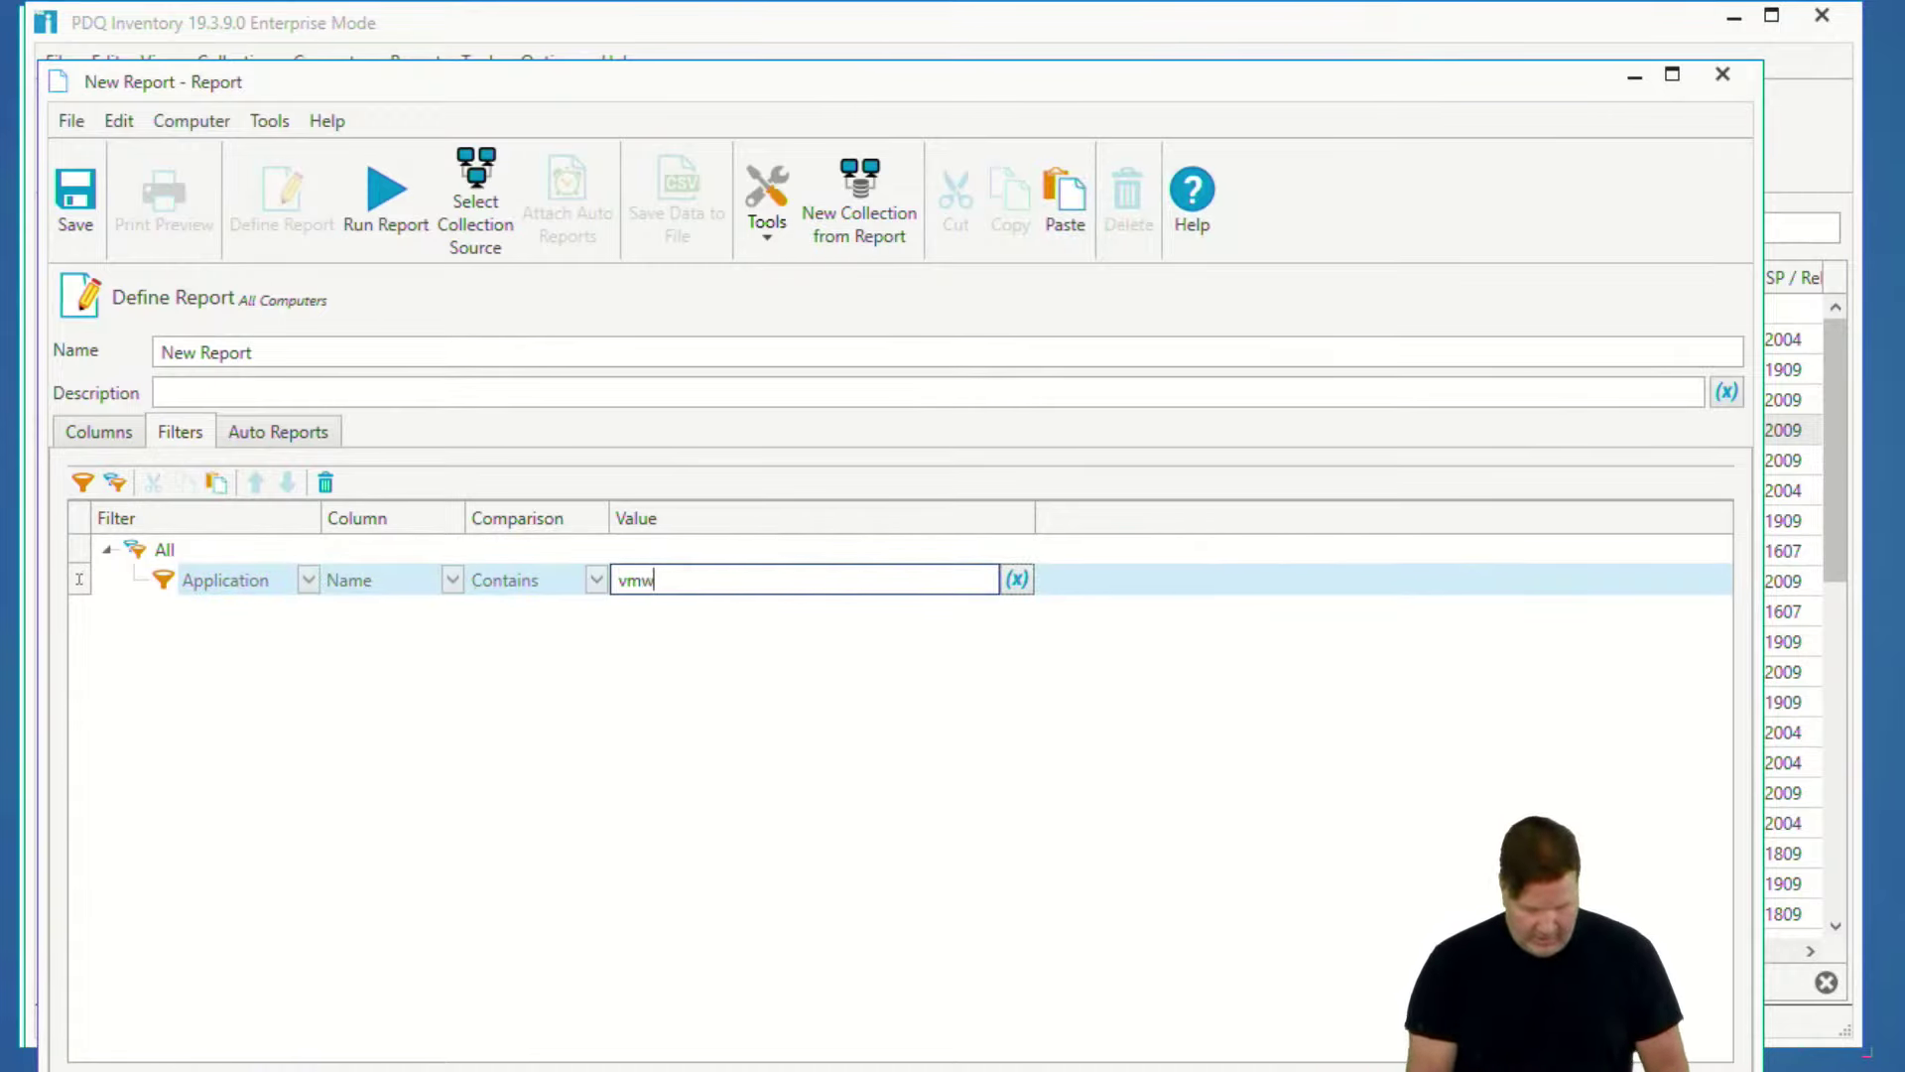
- Run the report and group its results by Application Version
{"action": "left_click", "coordinate": [378, 203]}
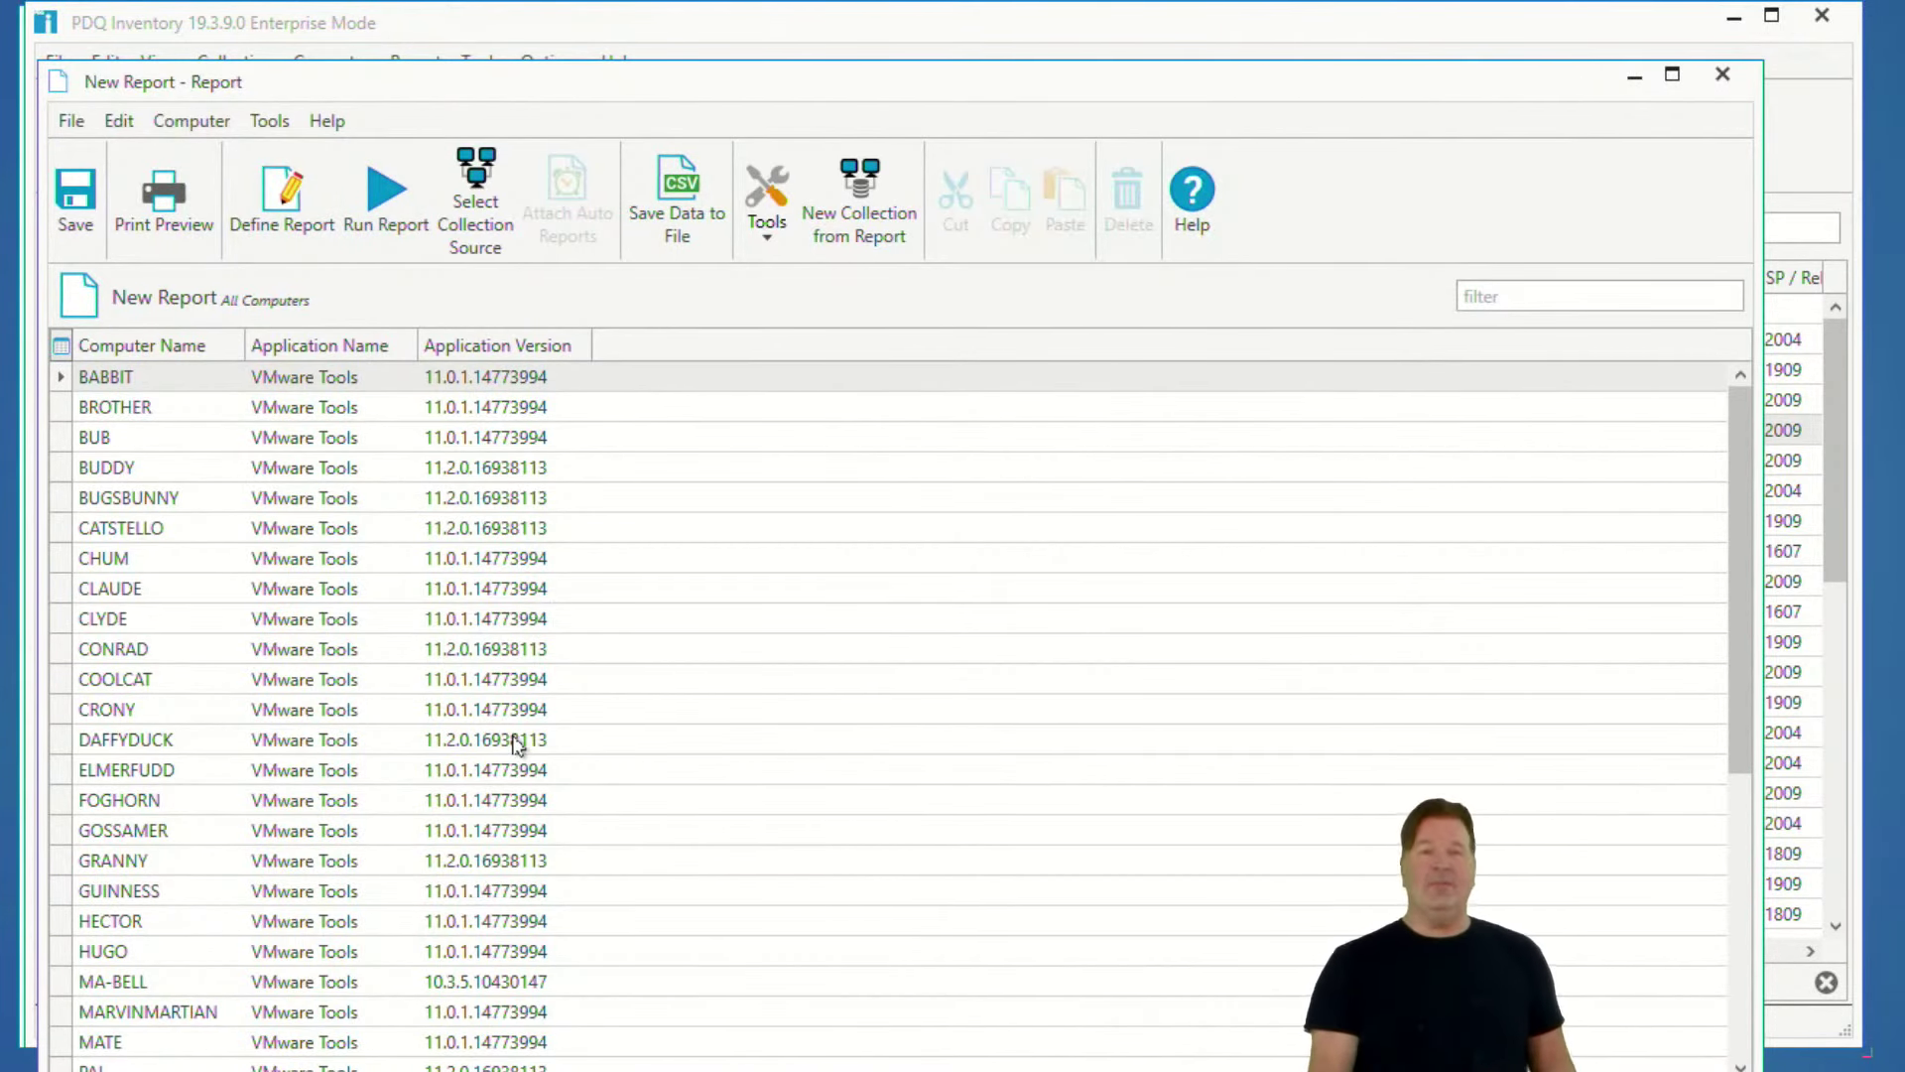
{"action": "right_click", "coordinate": [506, 349]}
{"action": "left_click", "coordinate": [574, 470]}
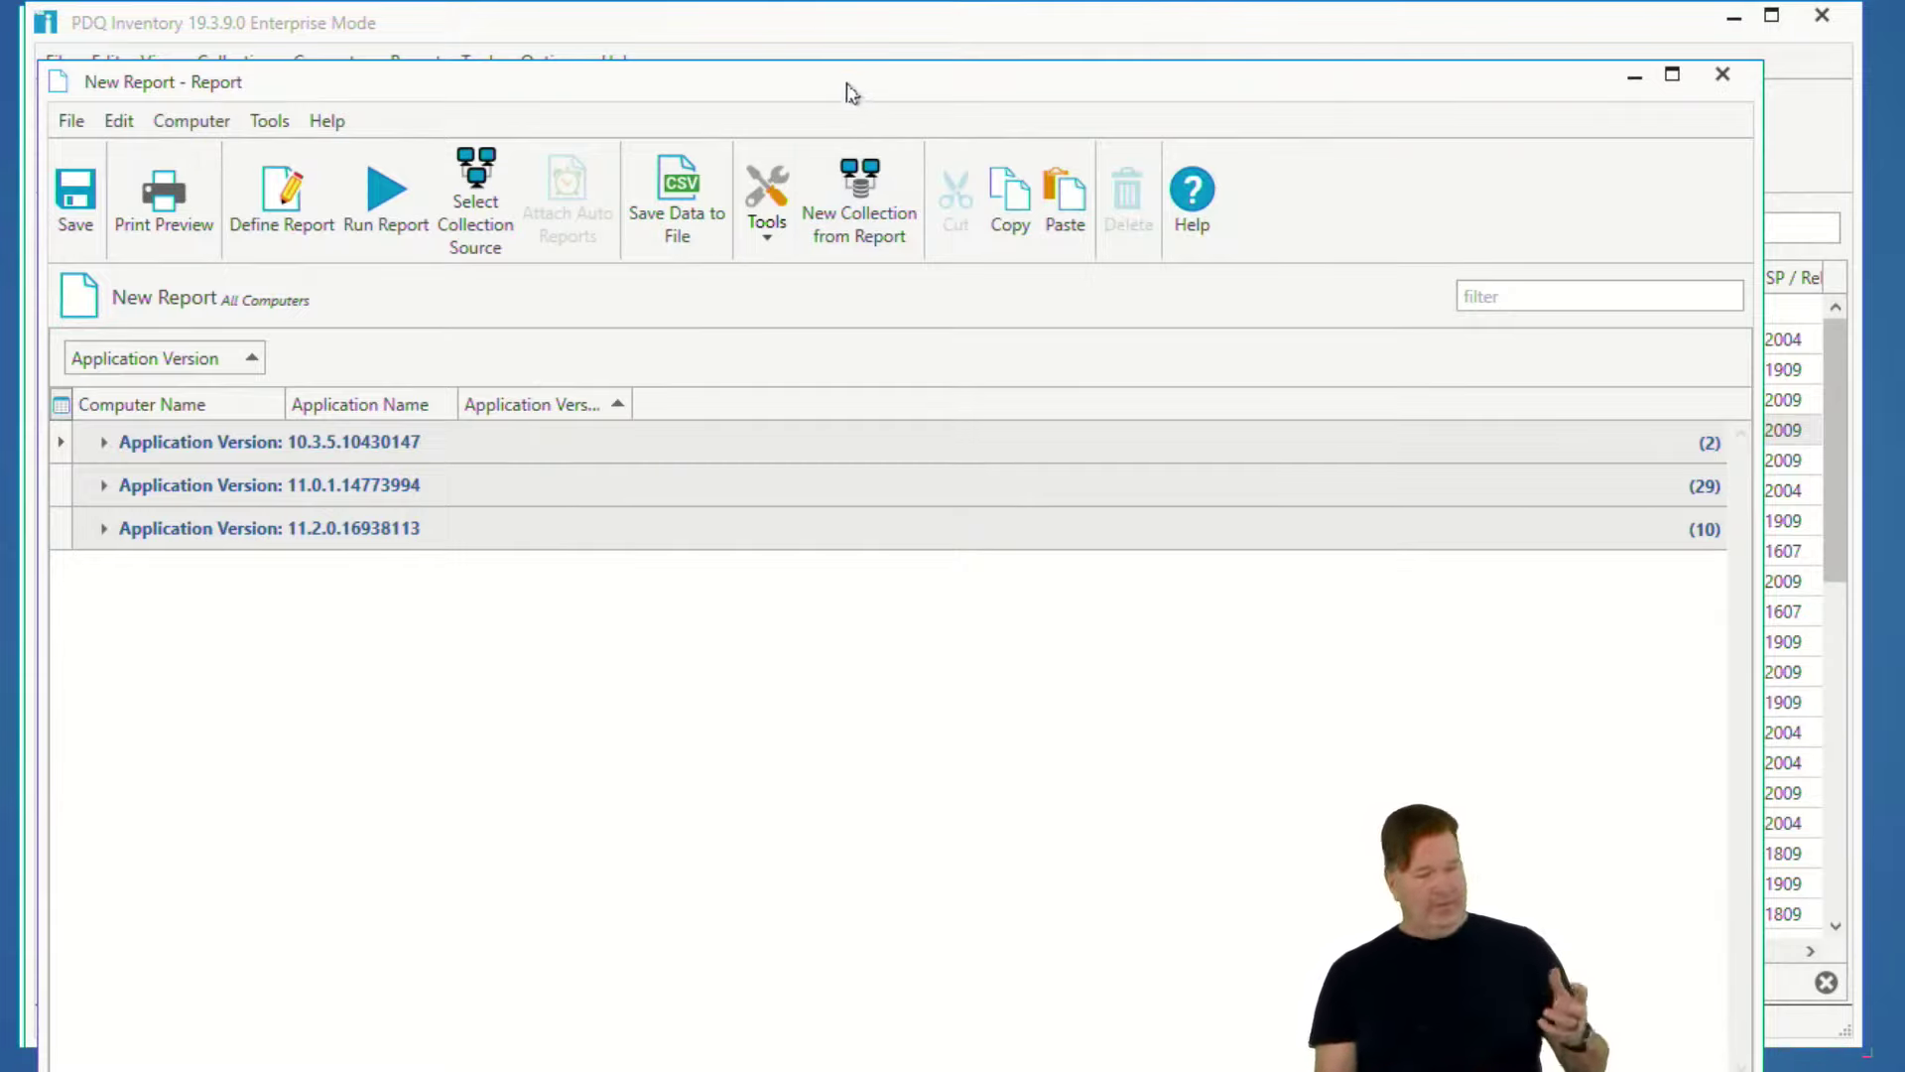
- Move the report window aside and open the Variables window from the main PDQ Inventory console
{"action": "left_click_drag", "start_coordinate": [865, 76], "coordinate": [824, 34]}
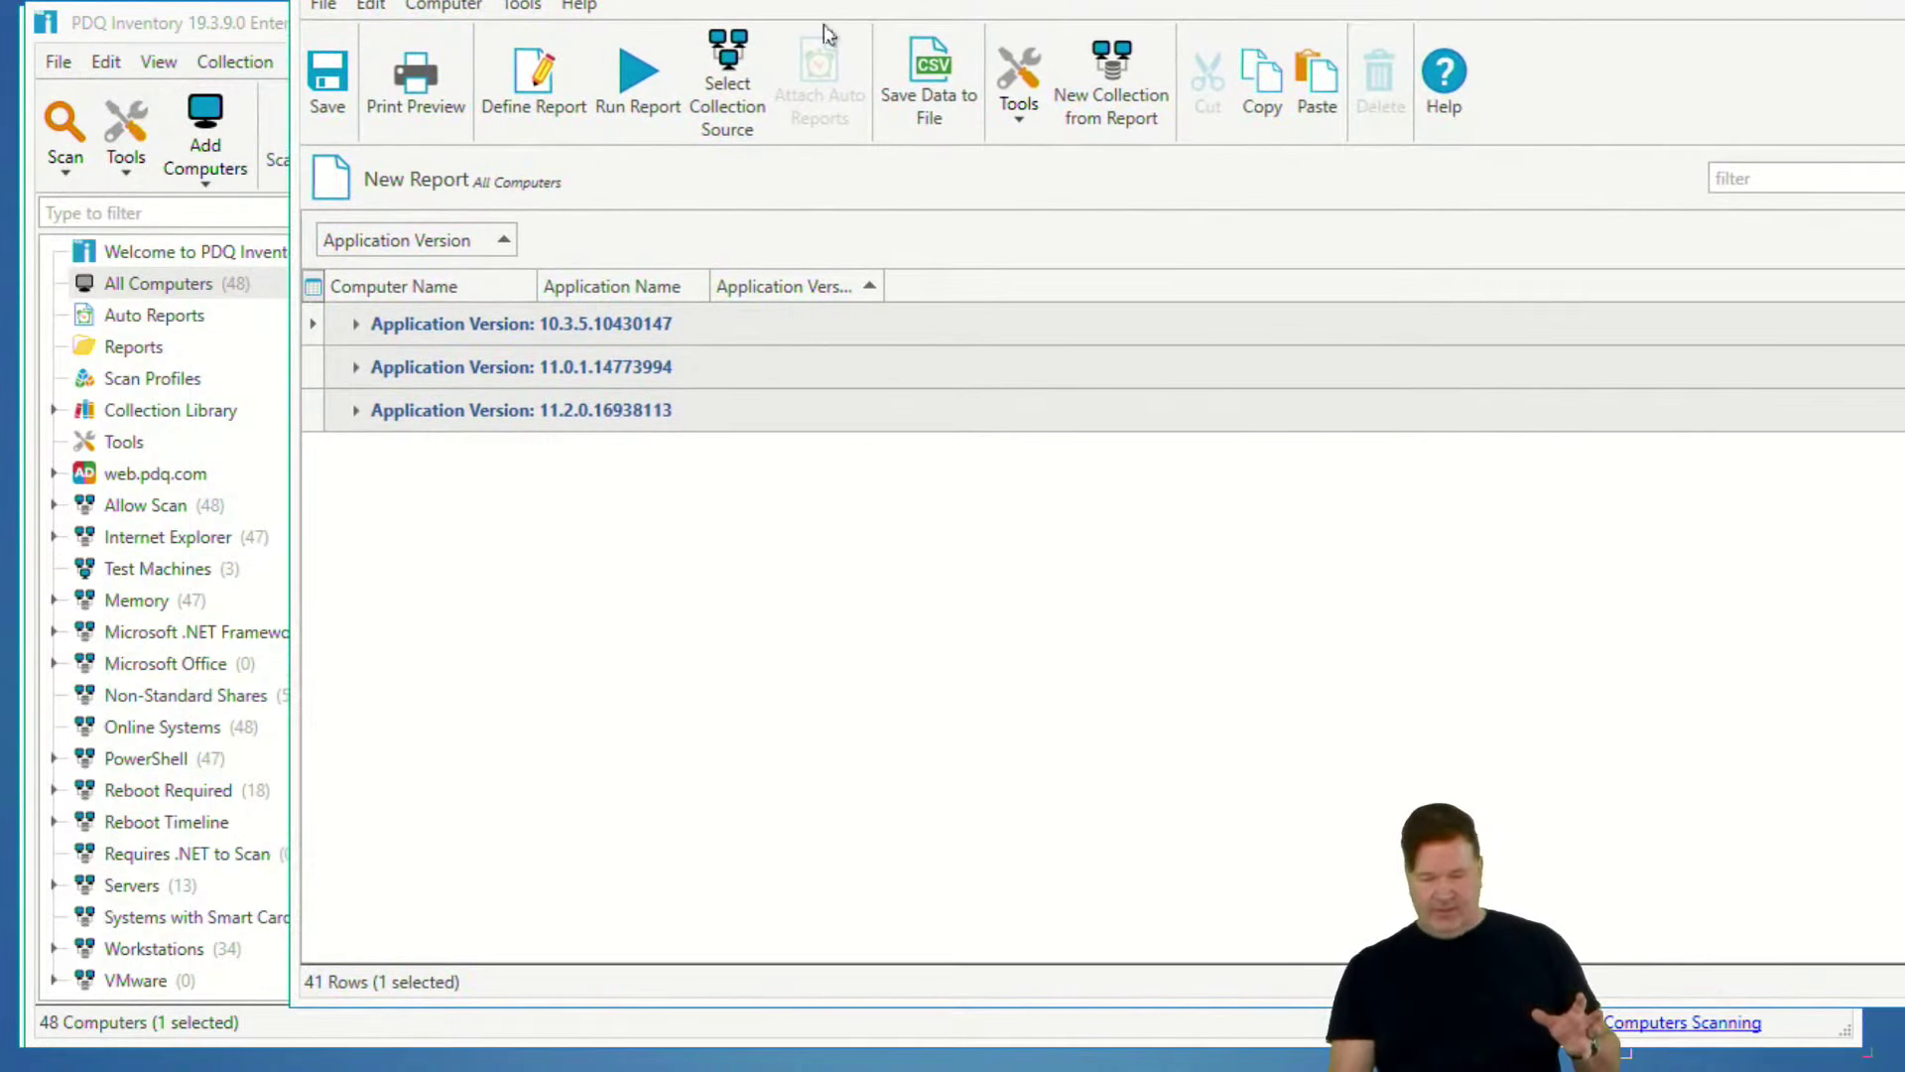
{"action": "left_click", "coordinate": [276, 33]}
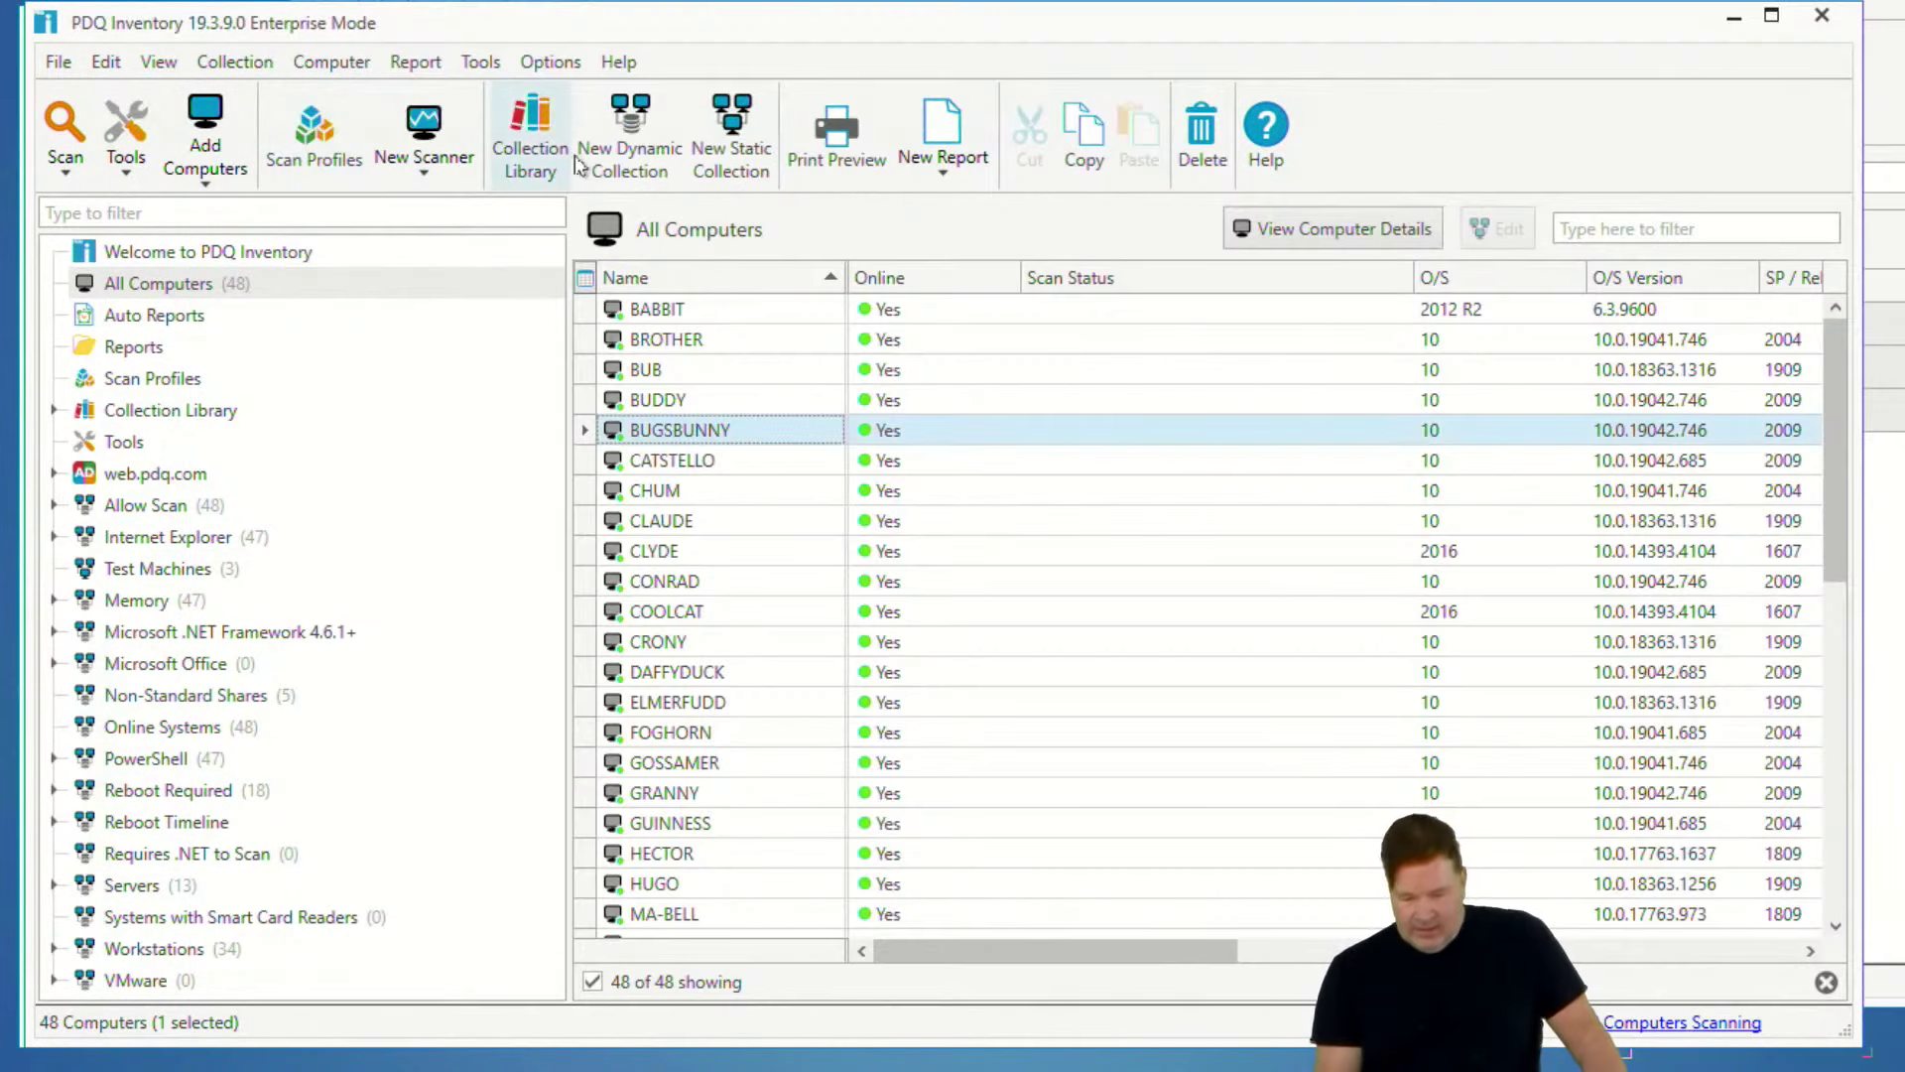
{"action": "left_click", "coordinate": [548, 64]}
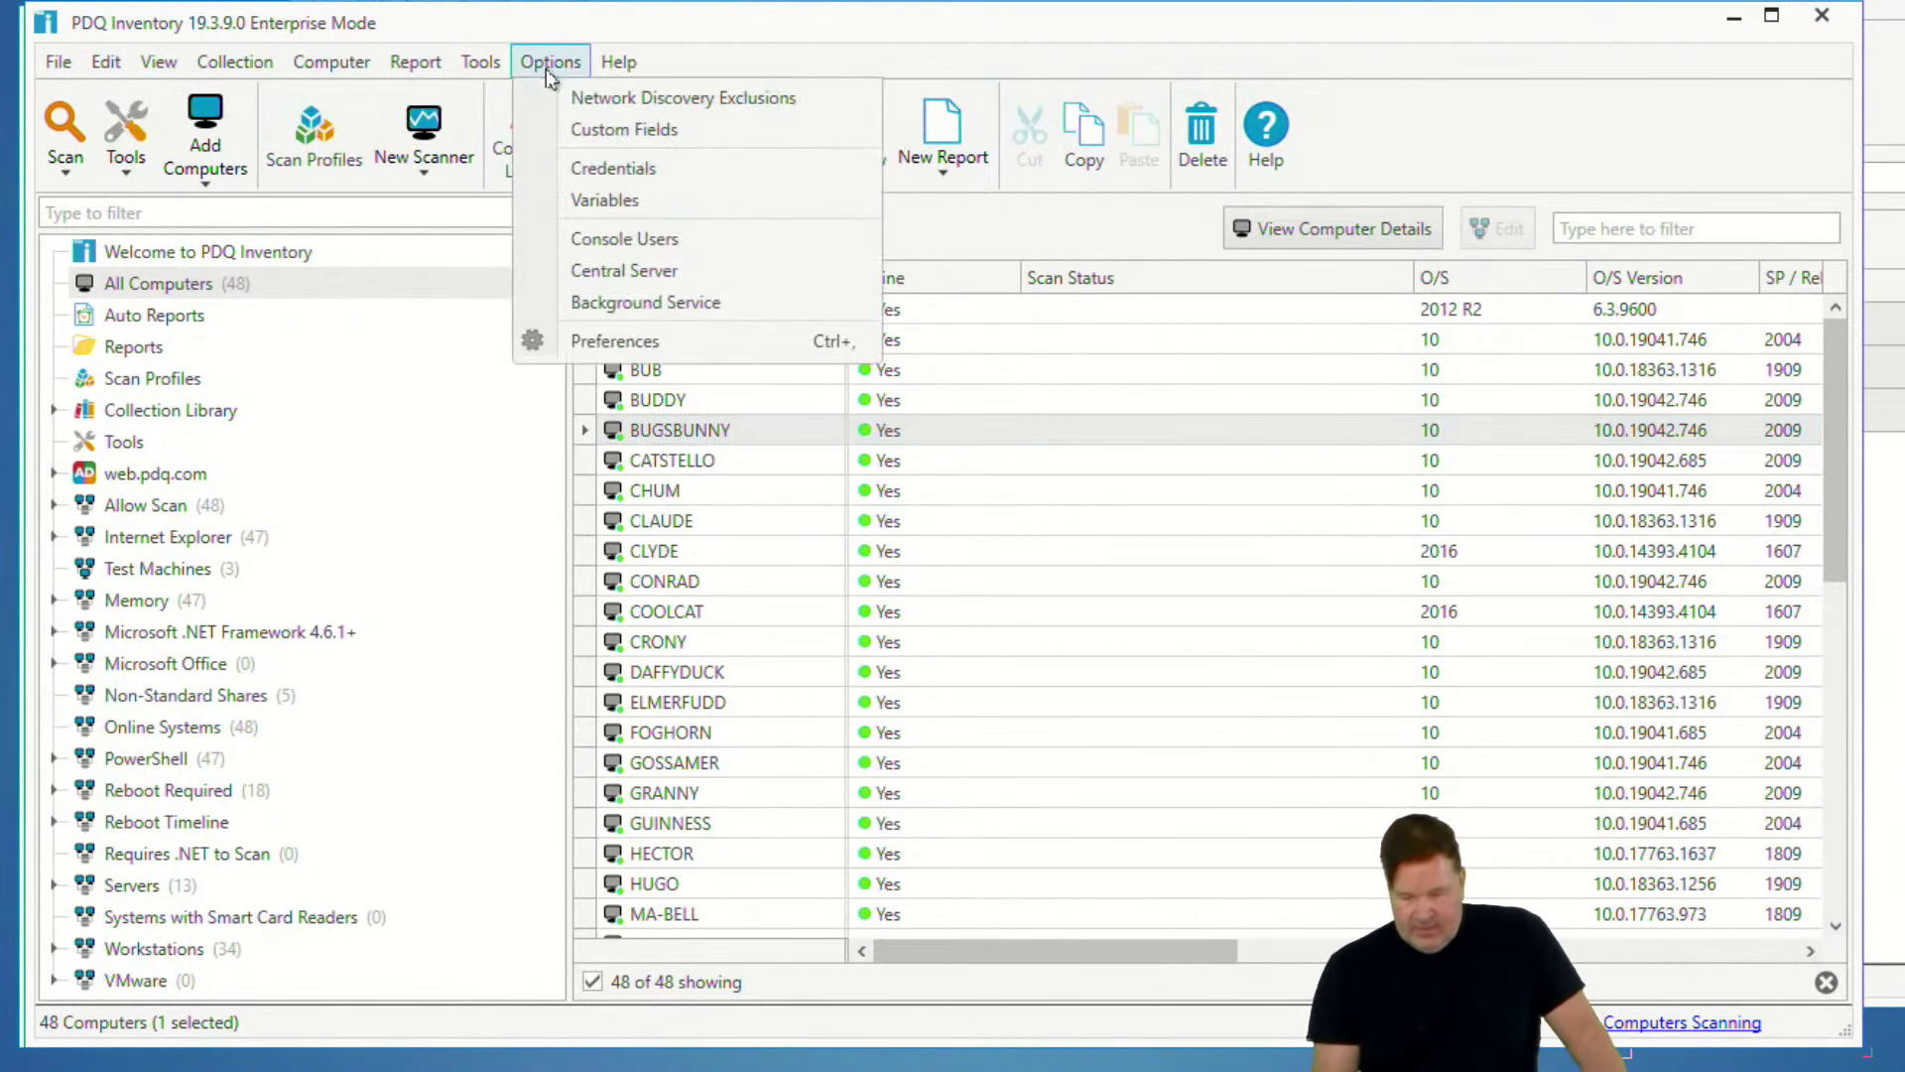
{"action": "left_click", "coordinate": [605, 199]}
- Add a new custom variable named VmwareVEr
{"action": "left_click", "coordinate": [465, 427]}
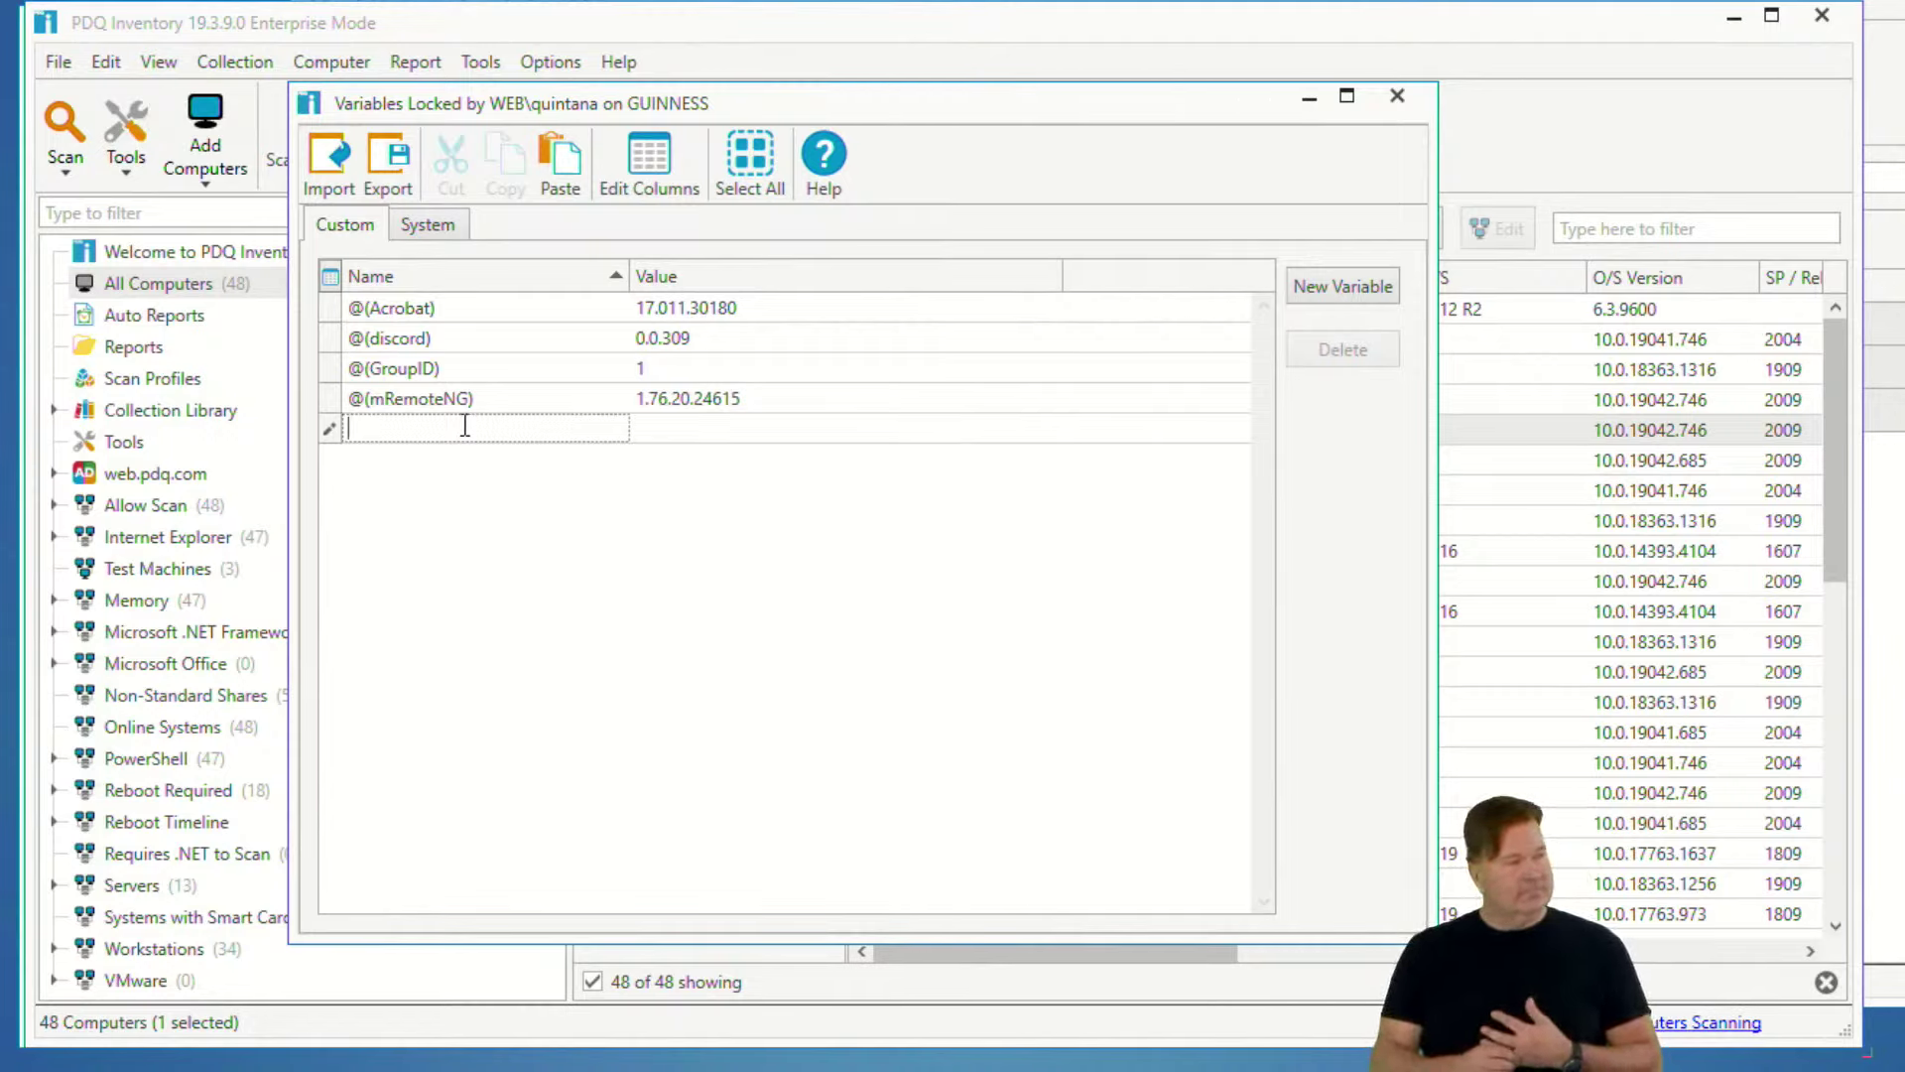
{"action": "type", "text": "Vmware"}
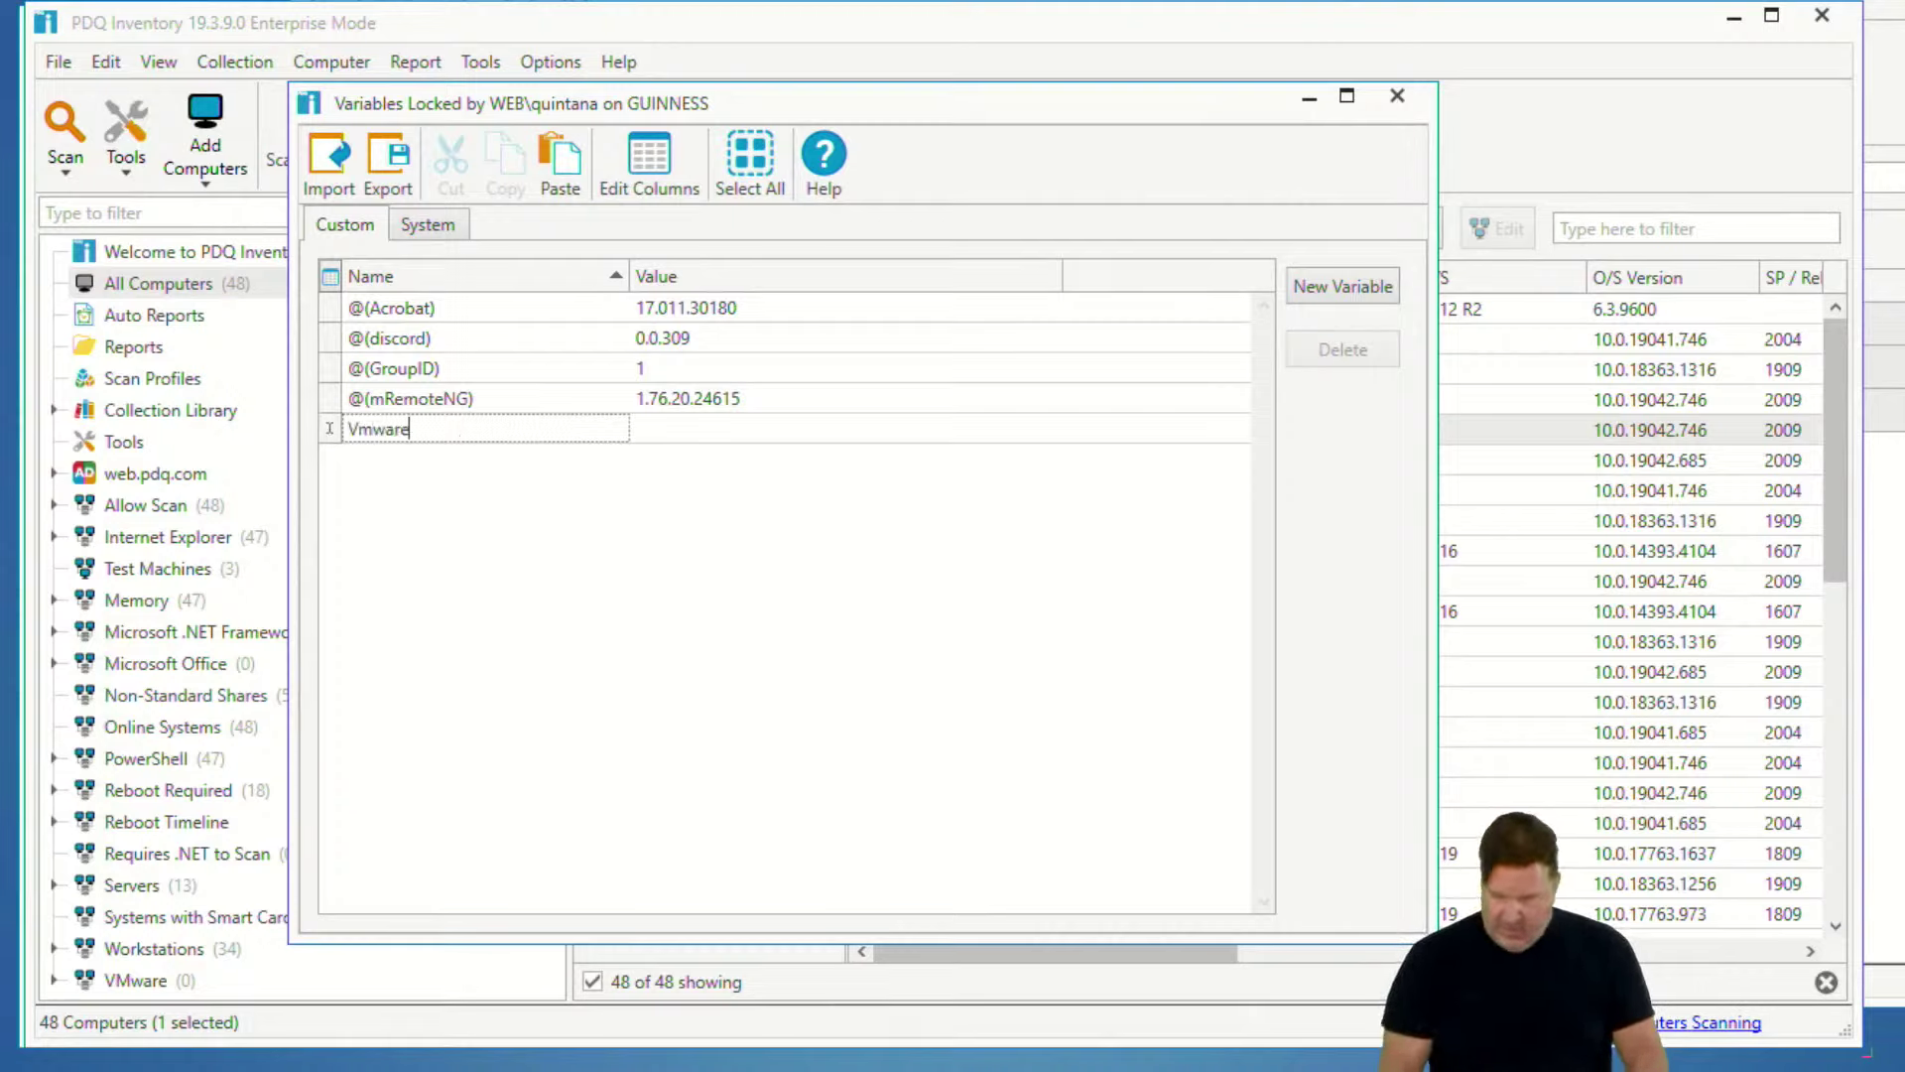
{"action": "type", "text": "VEr"}
{"action": "key", "text": "Tab"}
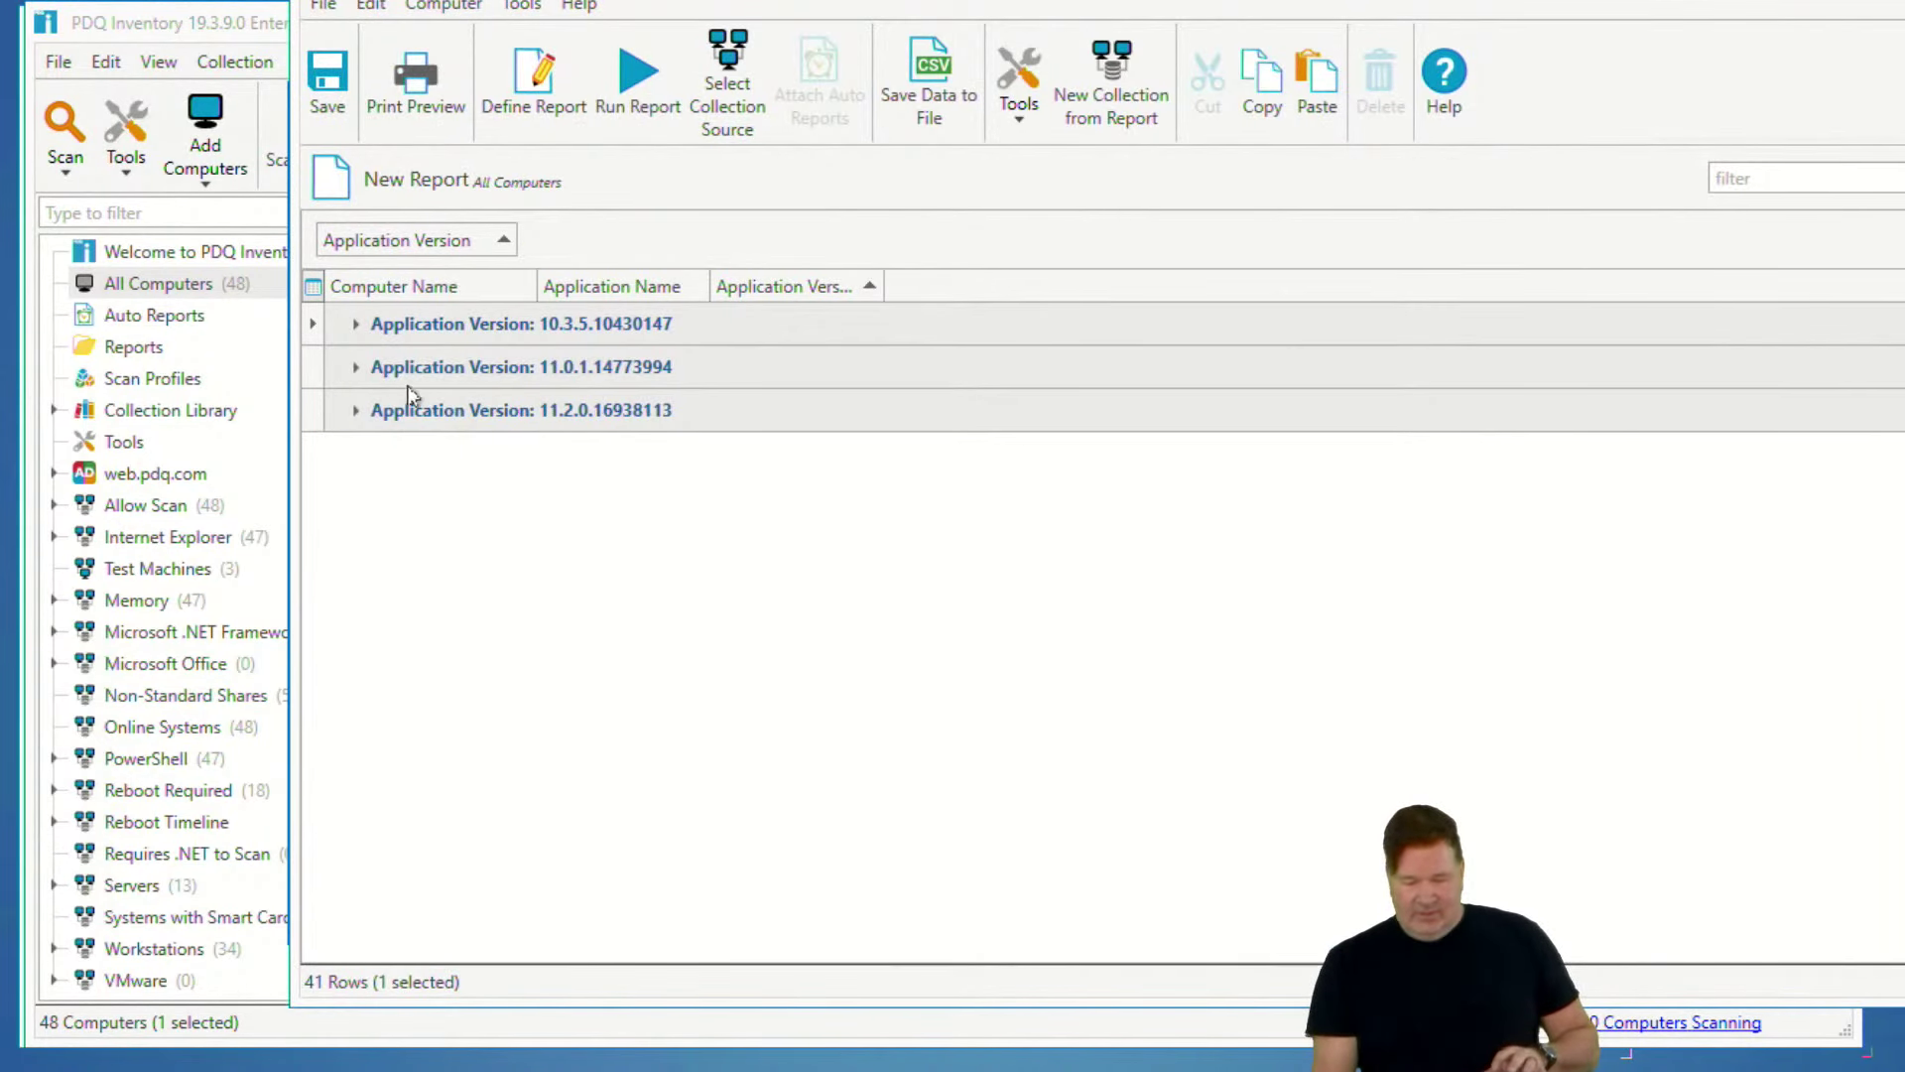
- Copy the report's group for version 11.0.1.14773994 and paste it as the value of the VmwareVEr variable
{"action": "left_click", "coordinate": [356, 367]}
{"action": "right_click", "coordinate": [796, 410]}
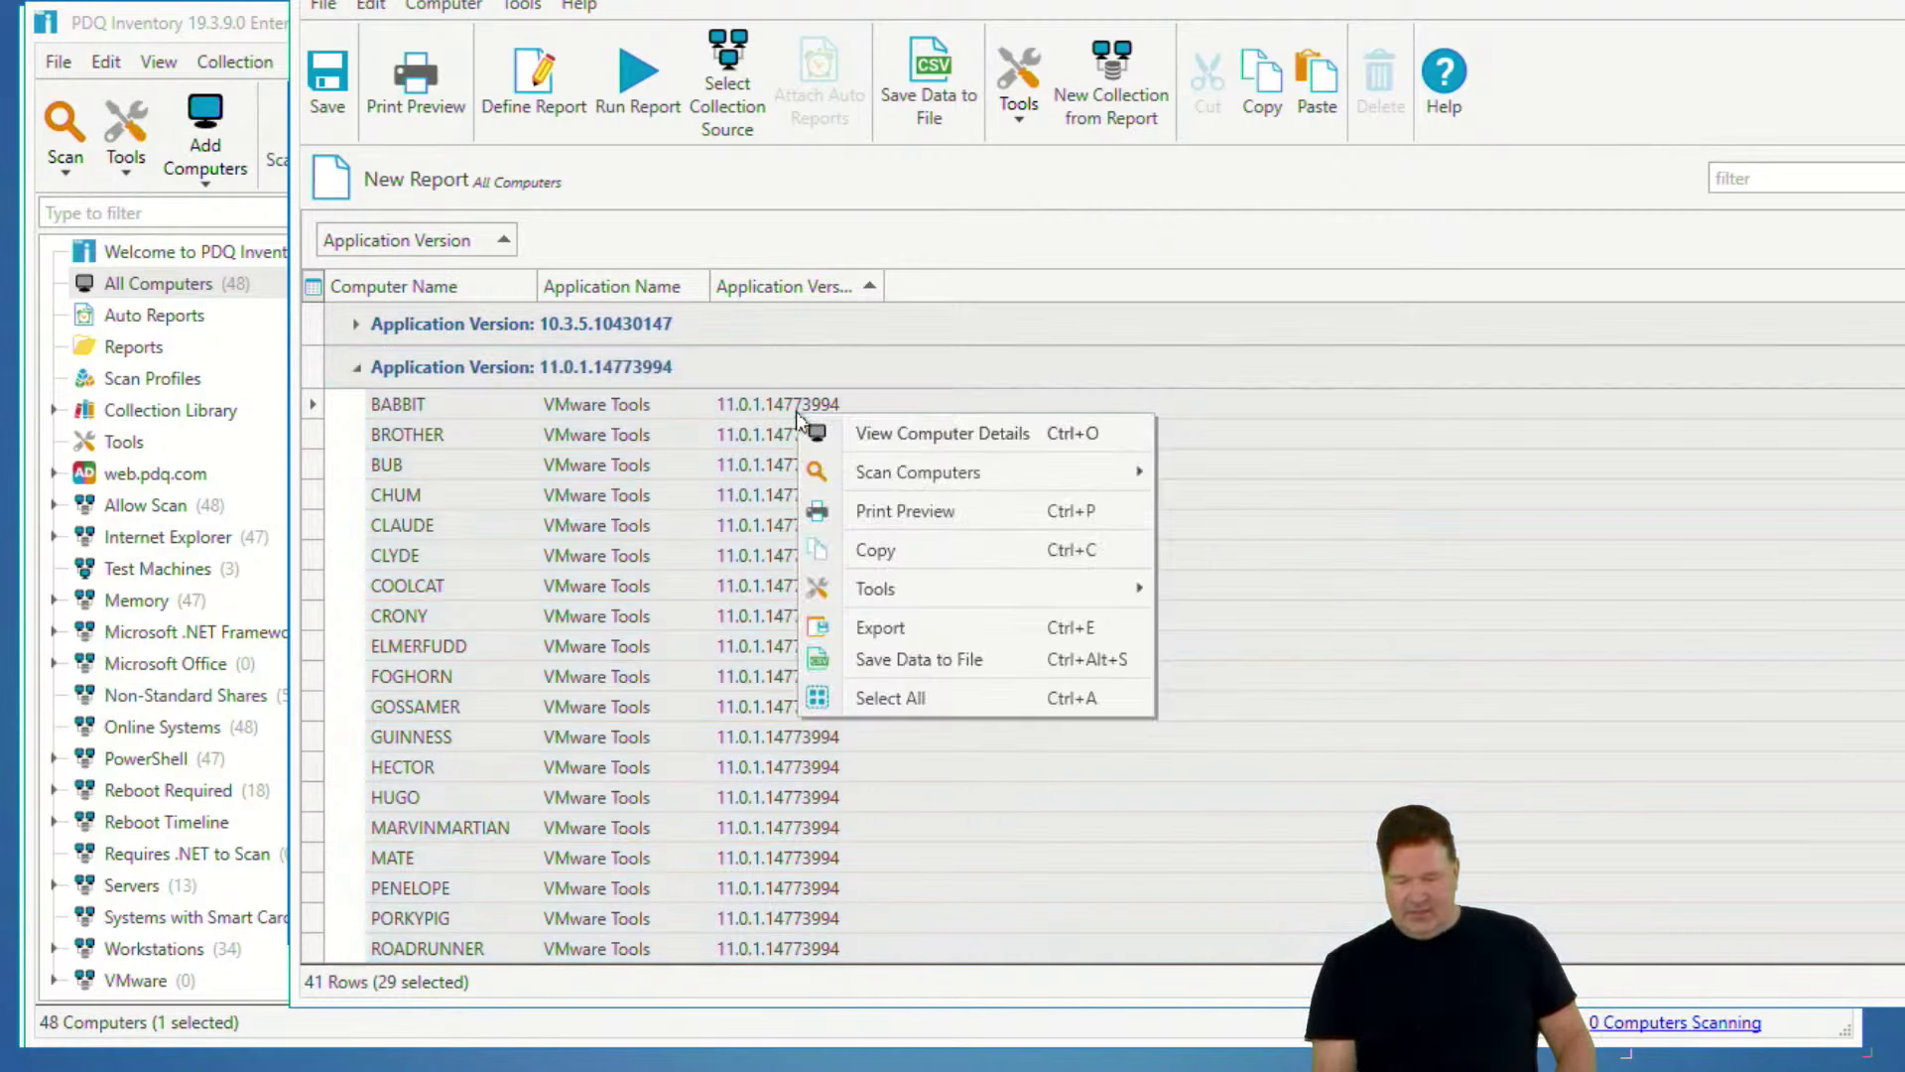
{"action": "left_click", "coordinate": [878, 552]}
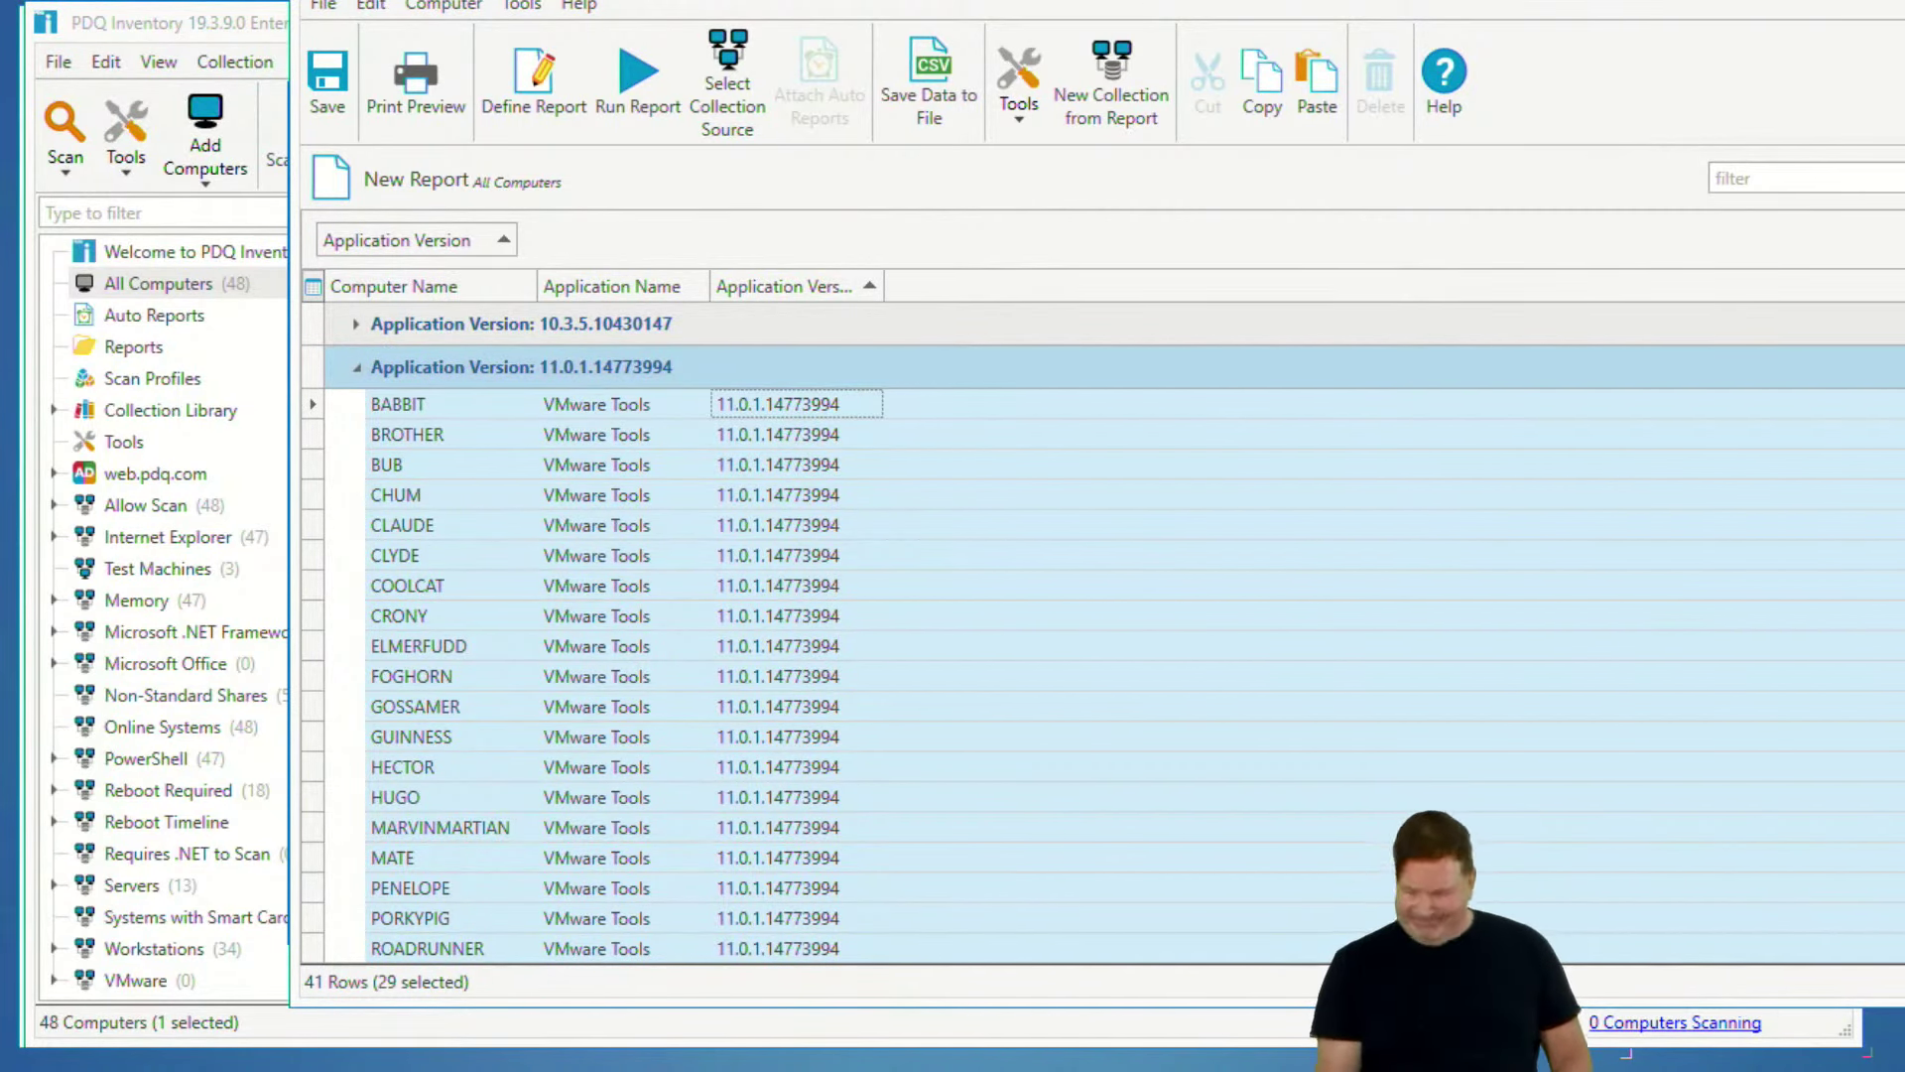
{"action": "key", "text": "alt+Tab"}
{"action": "left_click", "coordinate": [736, 429]}
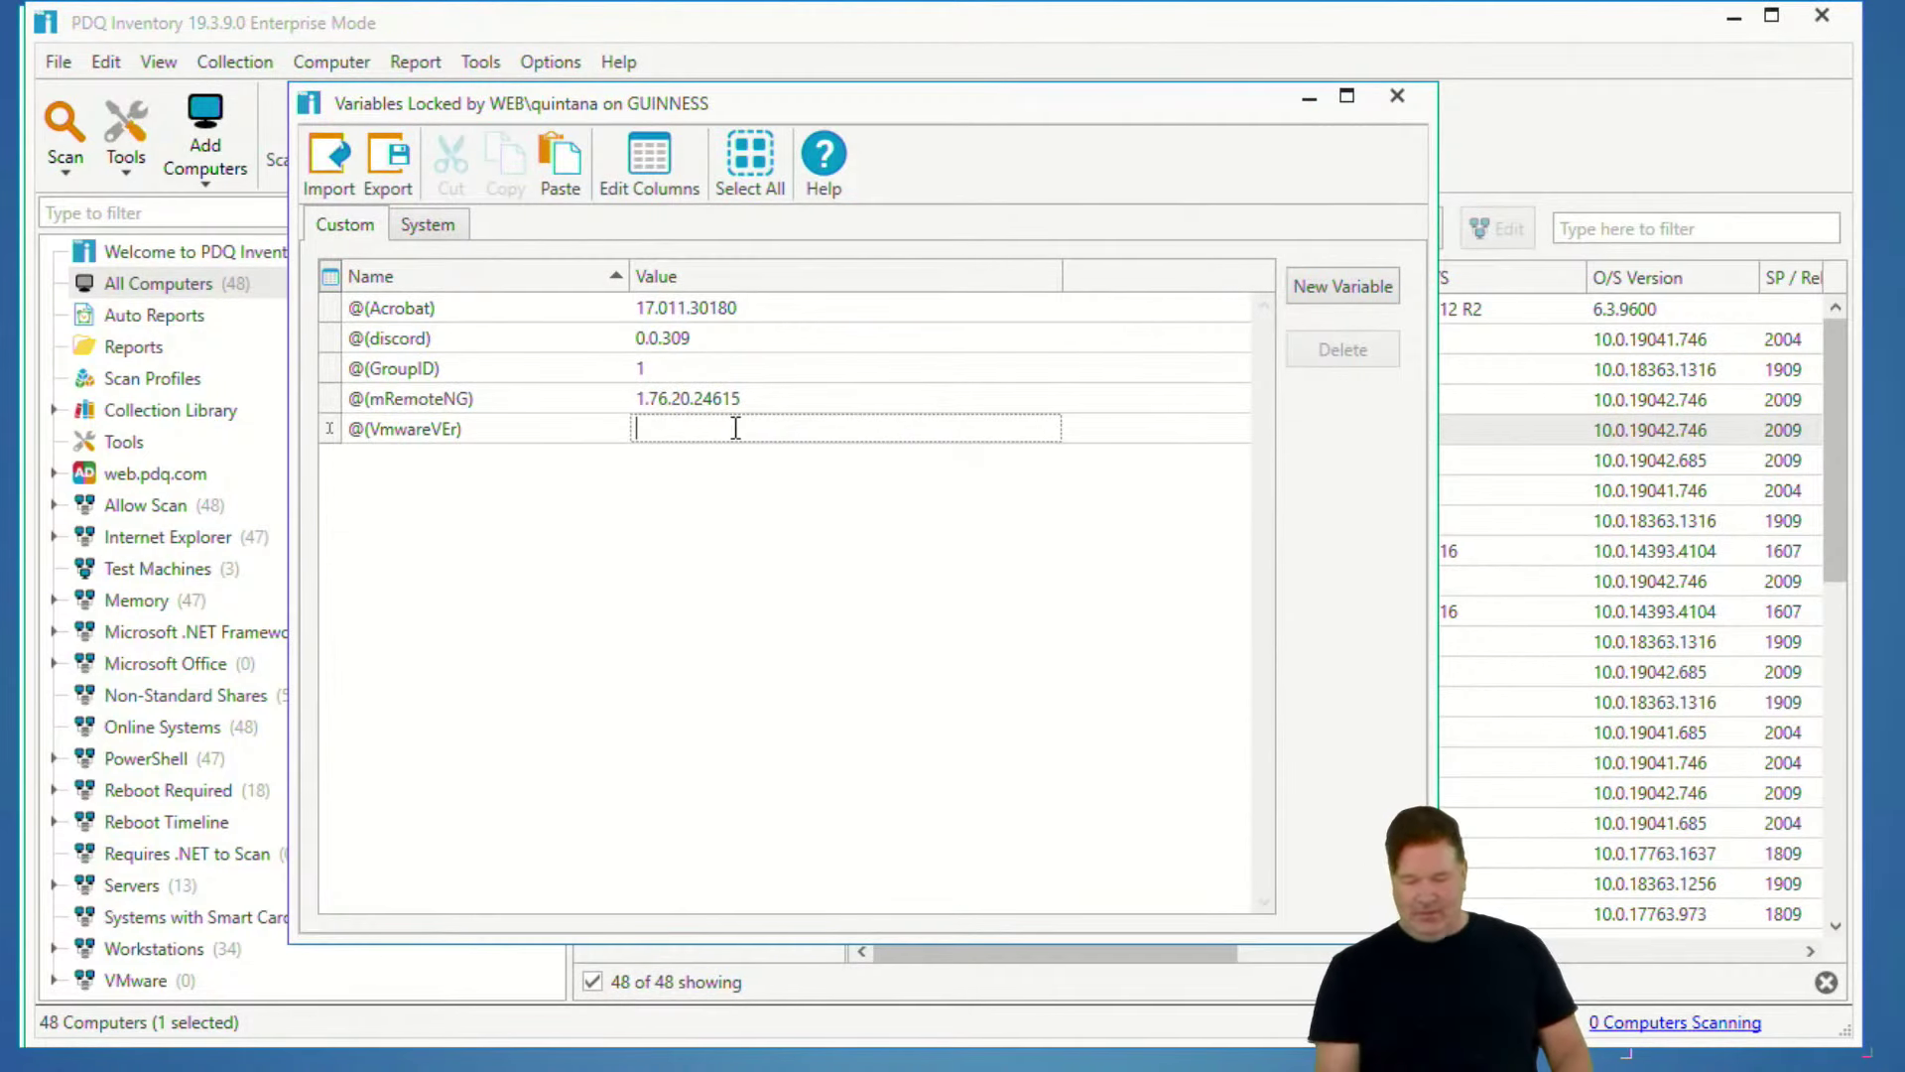
{"action": "key", "text": "ctrl+v"}
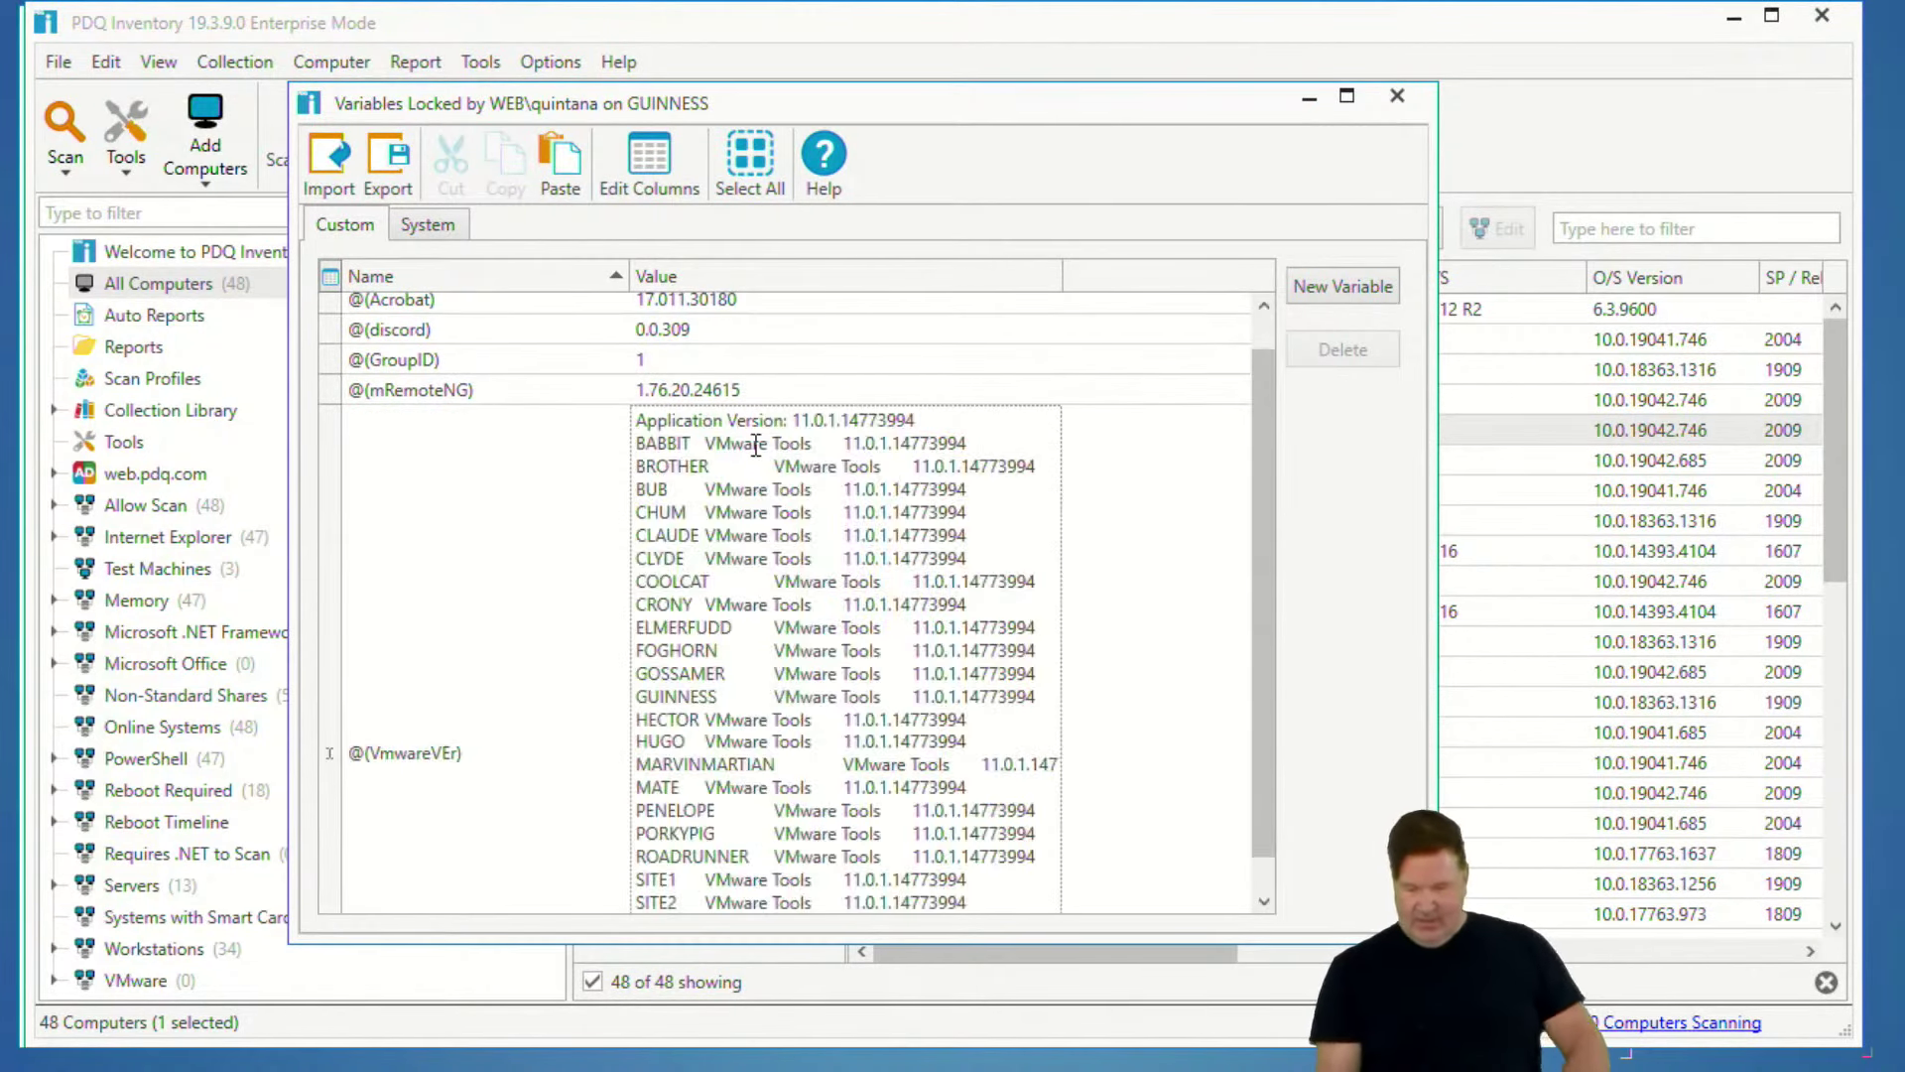
{"action": "left_click", "coordinate": [523, 474]}
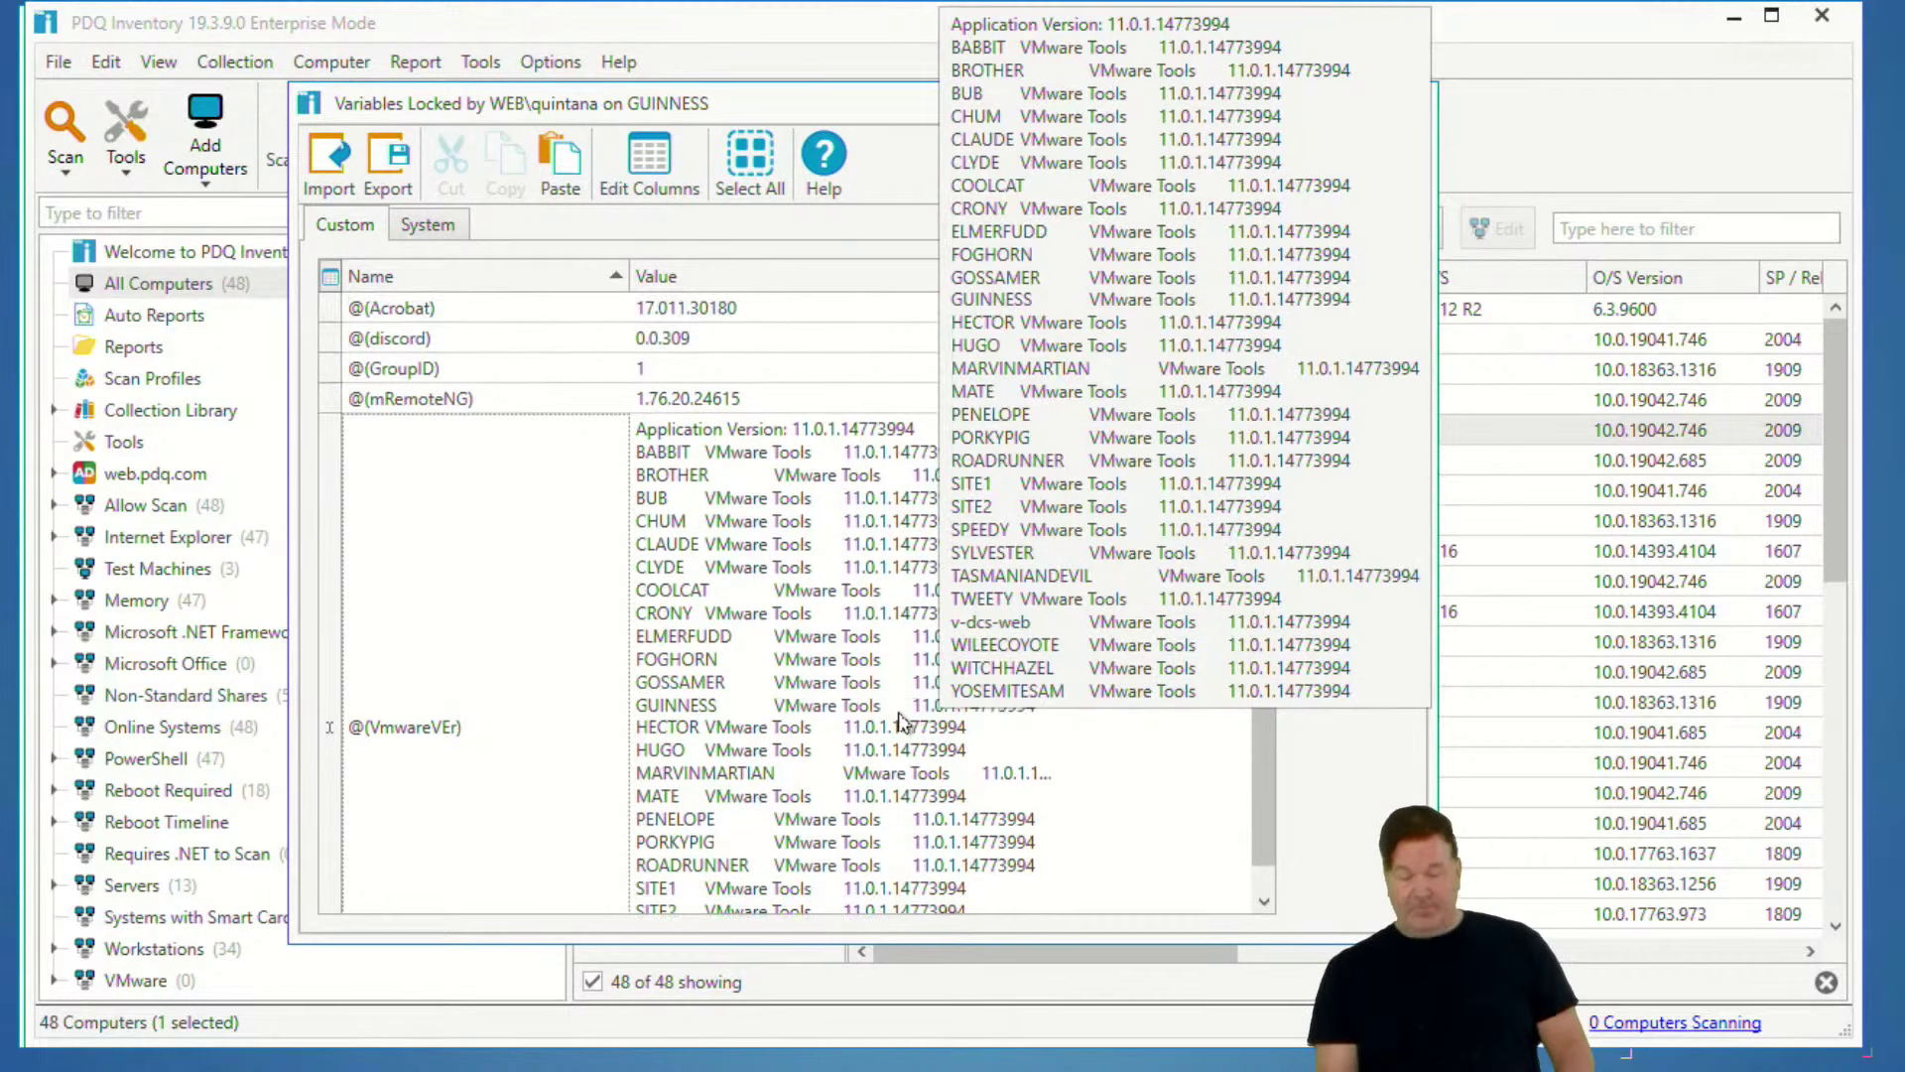
- Delete the VmwareVEr custom variable holding the wrongly pasted list of computers
{"action": "left_click_drag", "start_coordinate": [903, 719], "coordinate": [901, 706]}
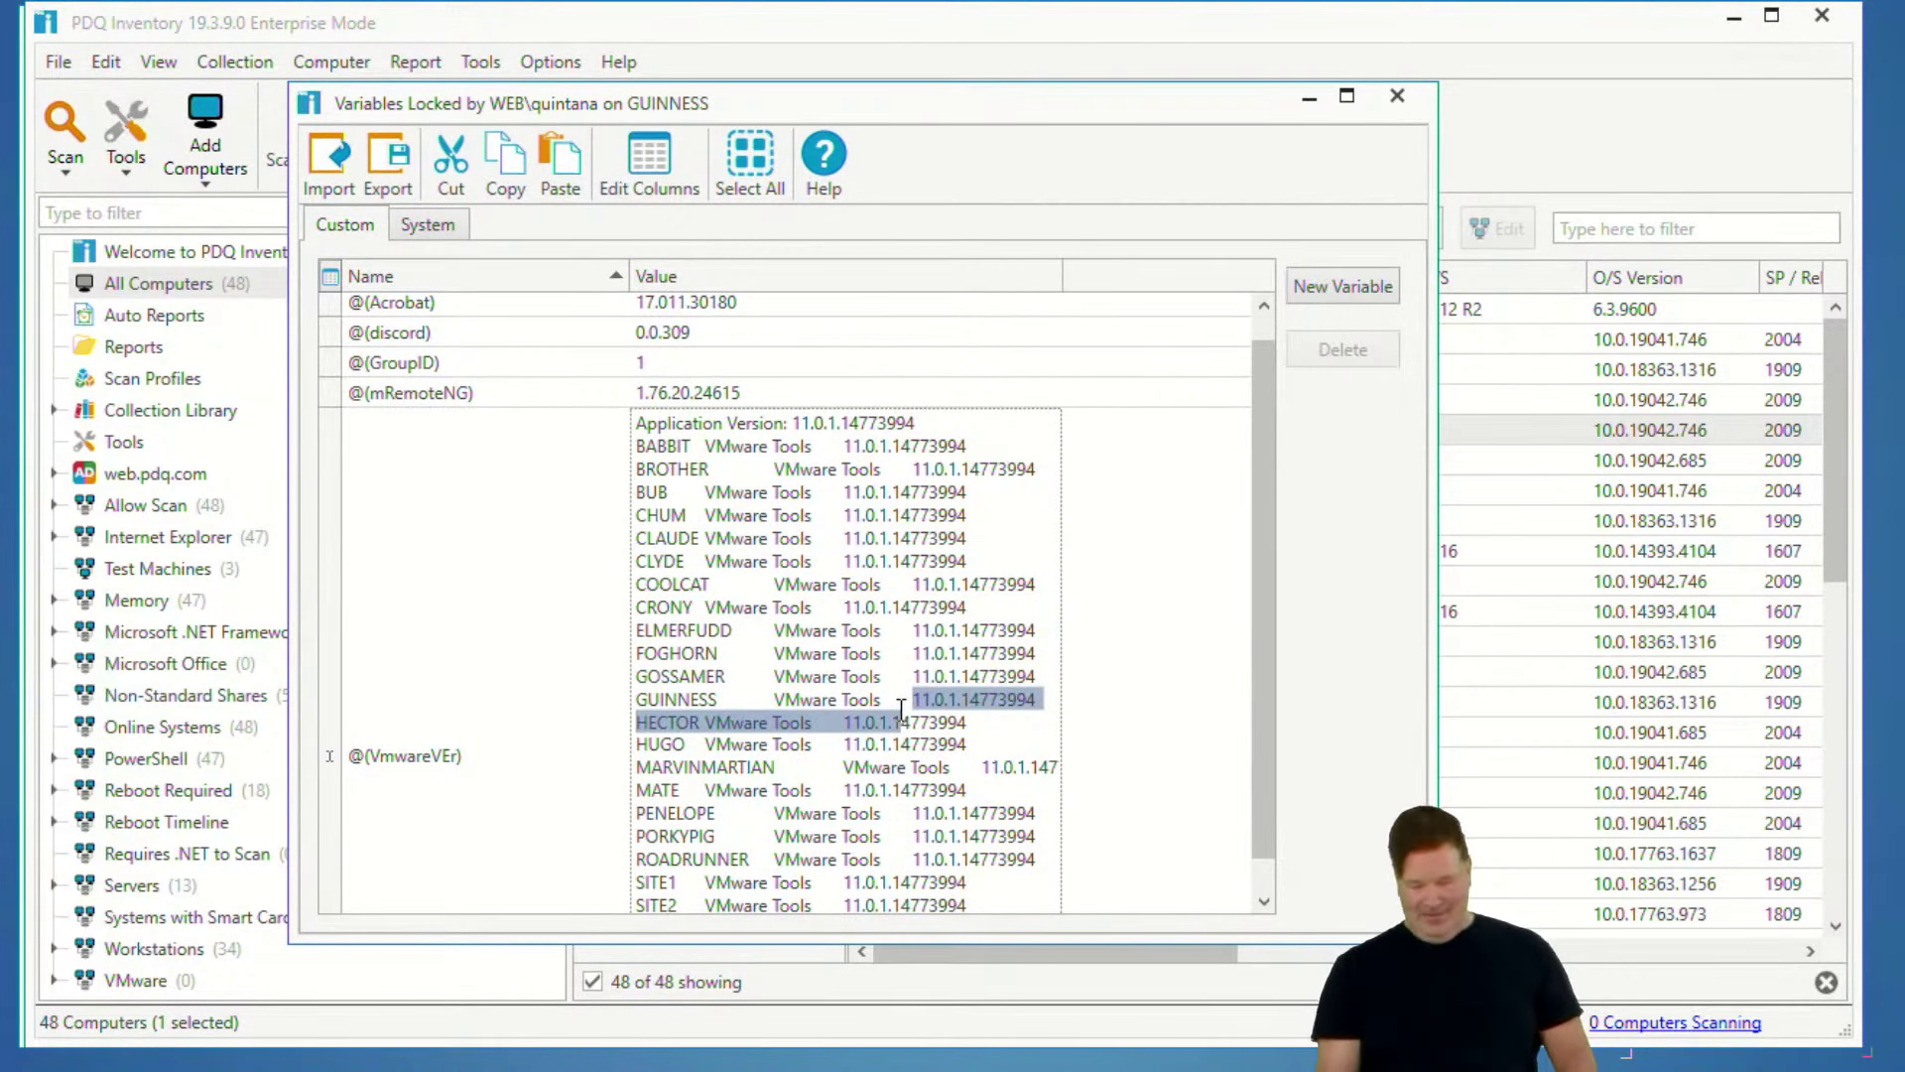
{"action": "left_click", "coordinate": [515, 393]}
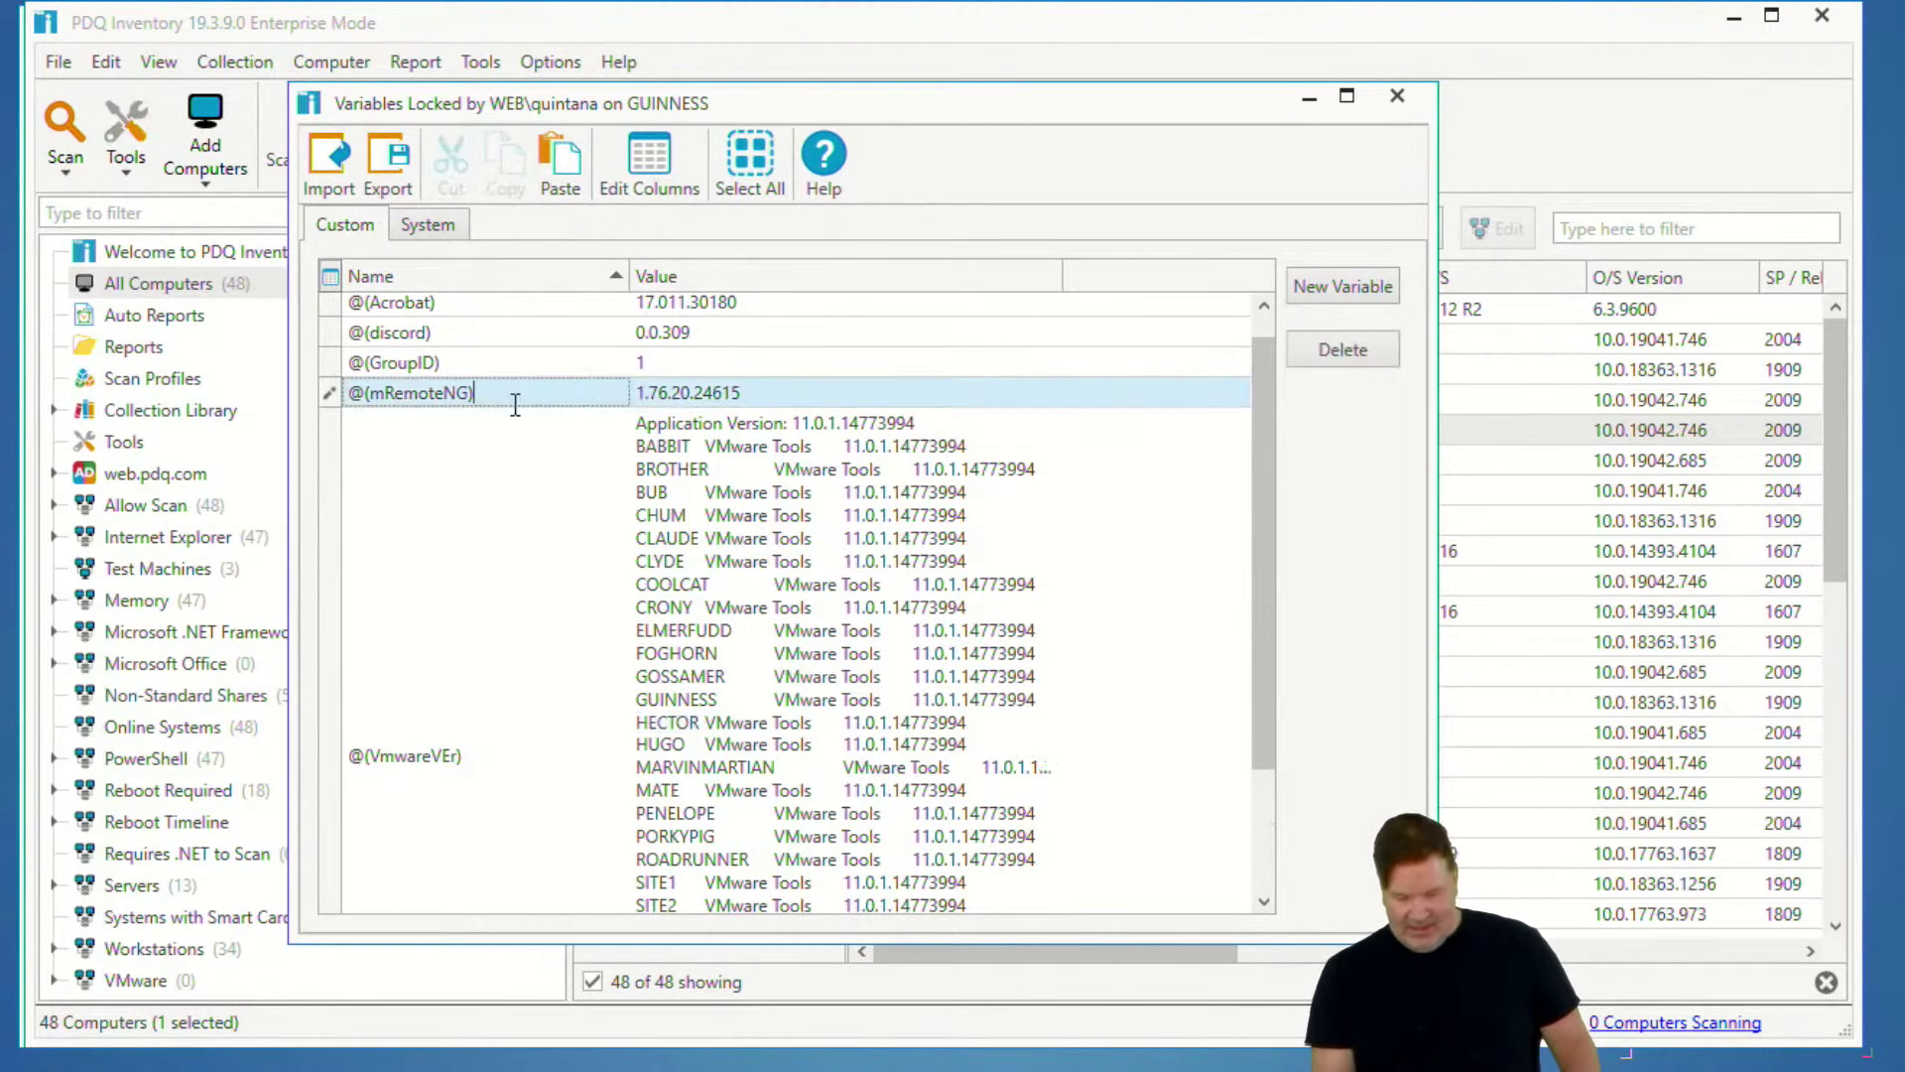
{"action": "left_click", "coordinate": [331, 593]}
{"action": "key", "text": "Delete"}
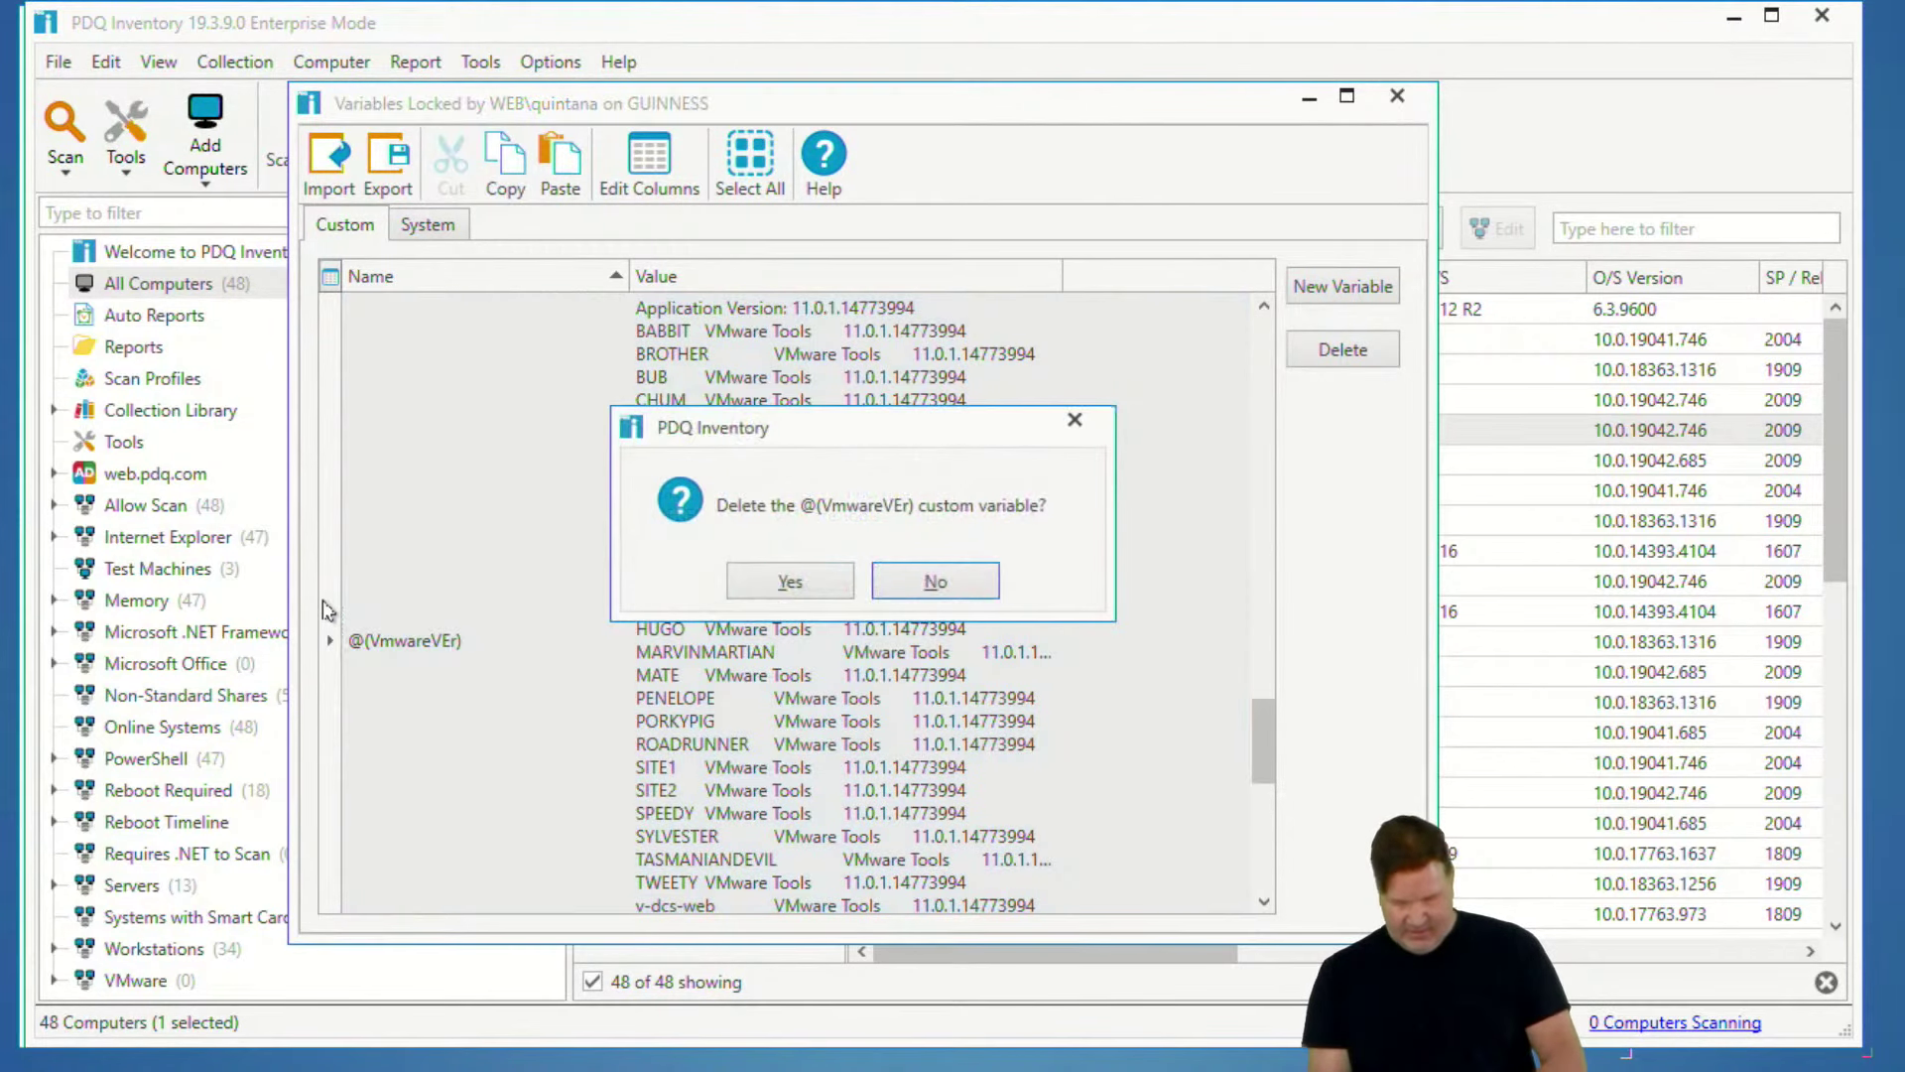
{"action": "left_click", "coordinate": [953, 590]}
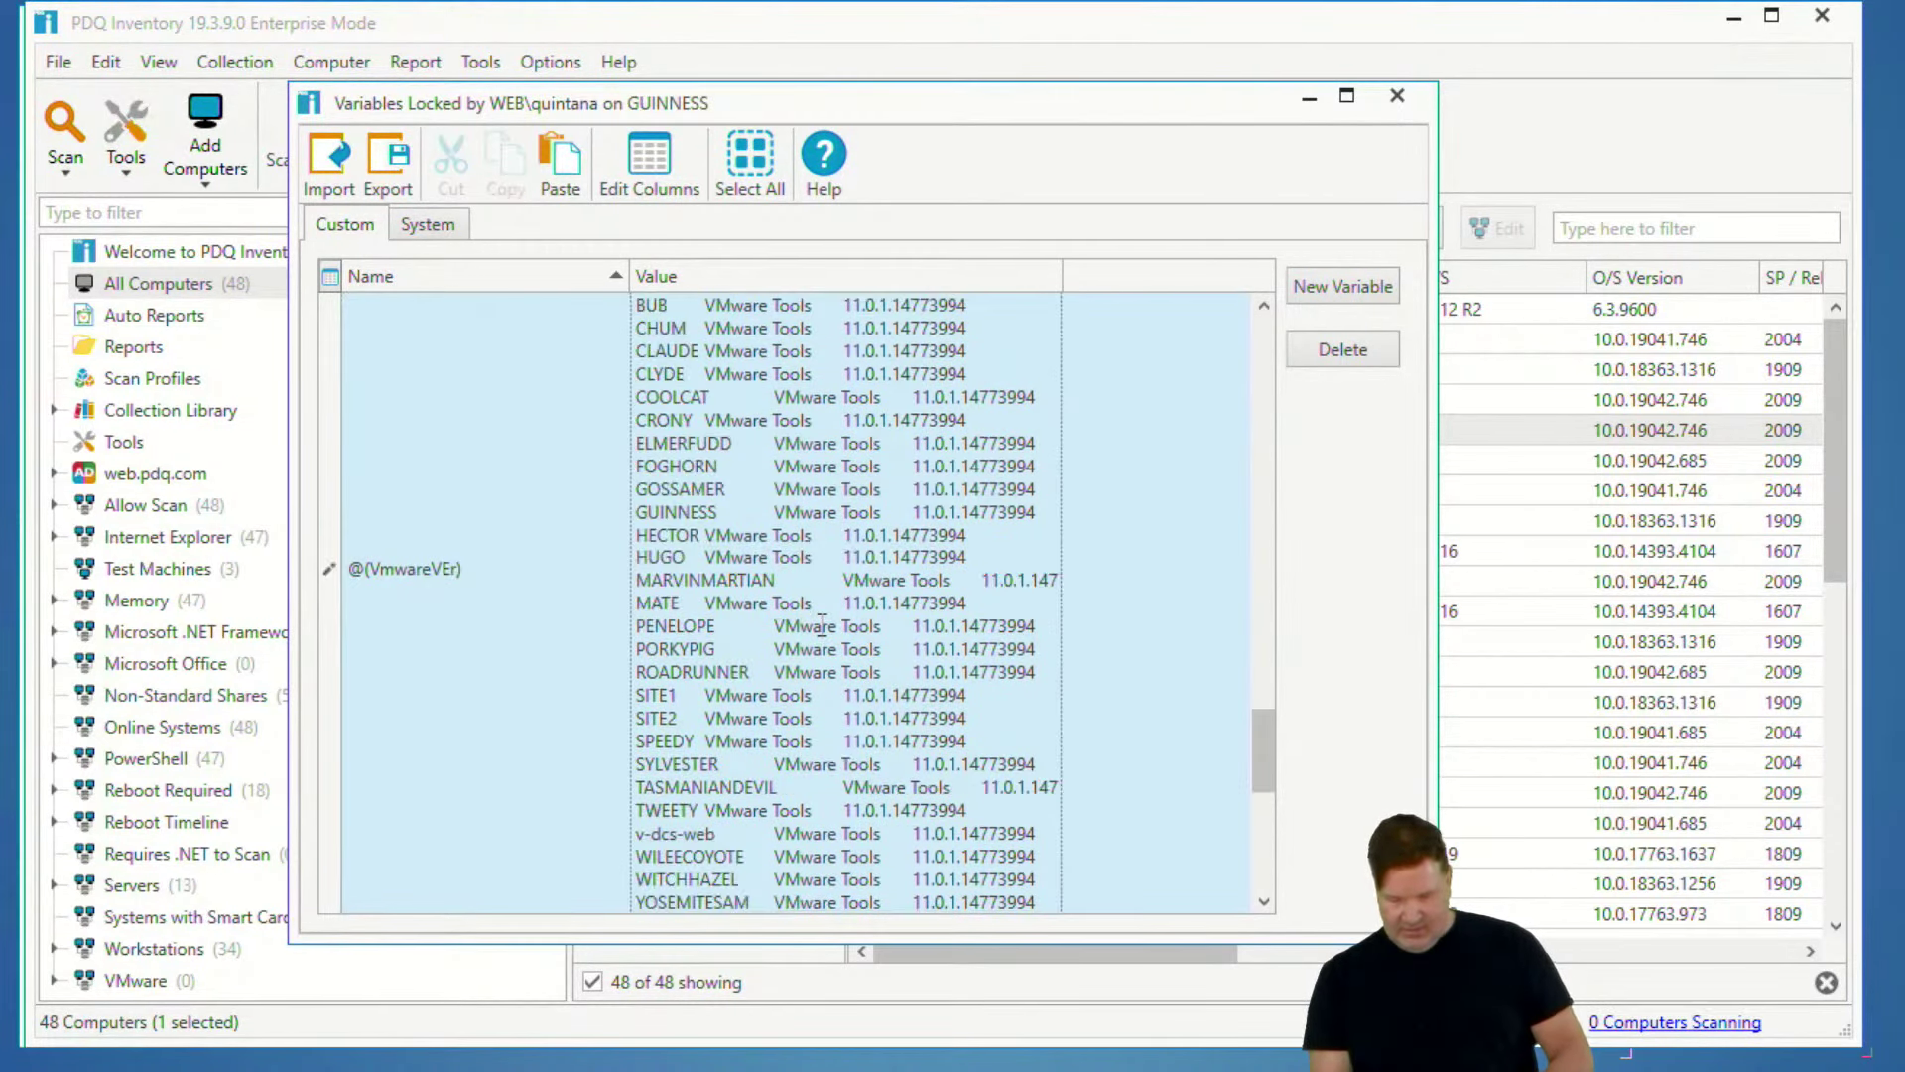
{"action": "left_click", "coordinate": [468, 599]}
{"action": "left_click", "coordinate": [800, 588]}
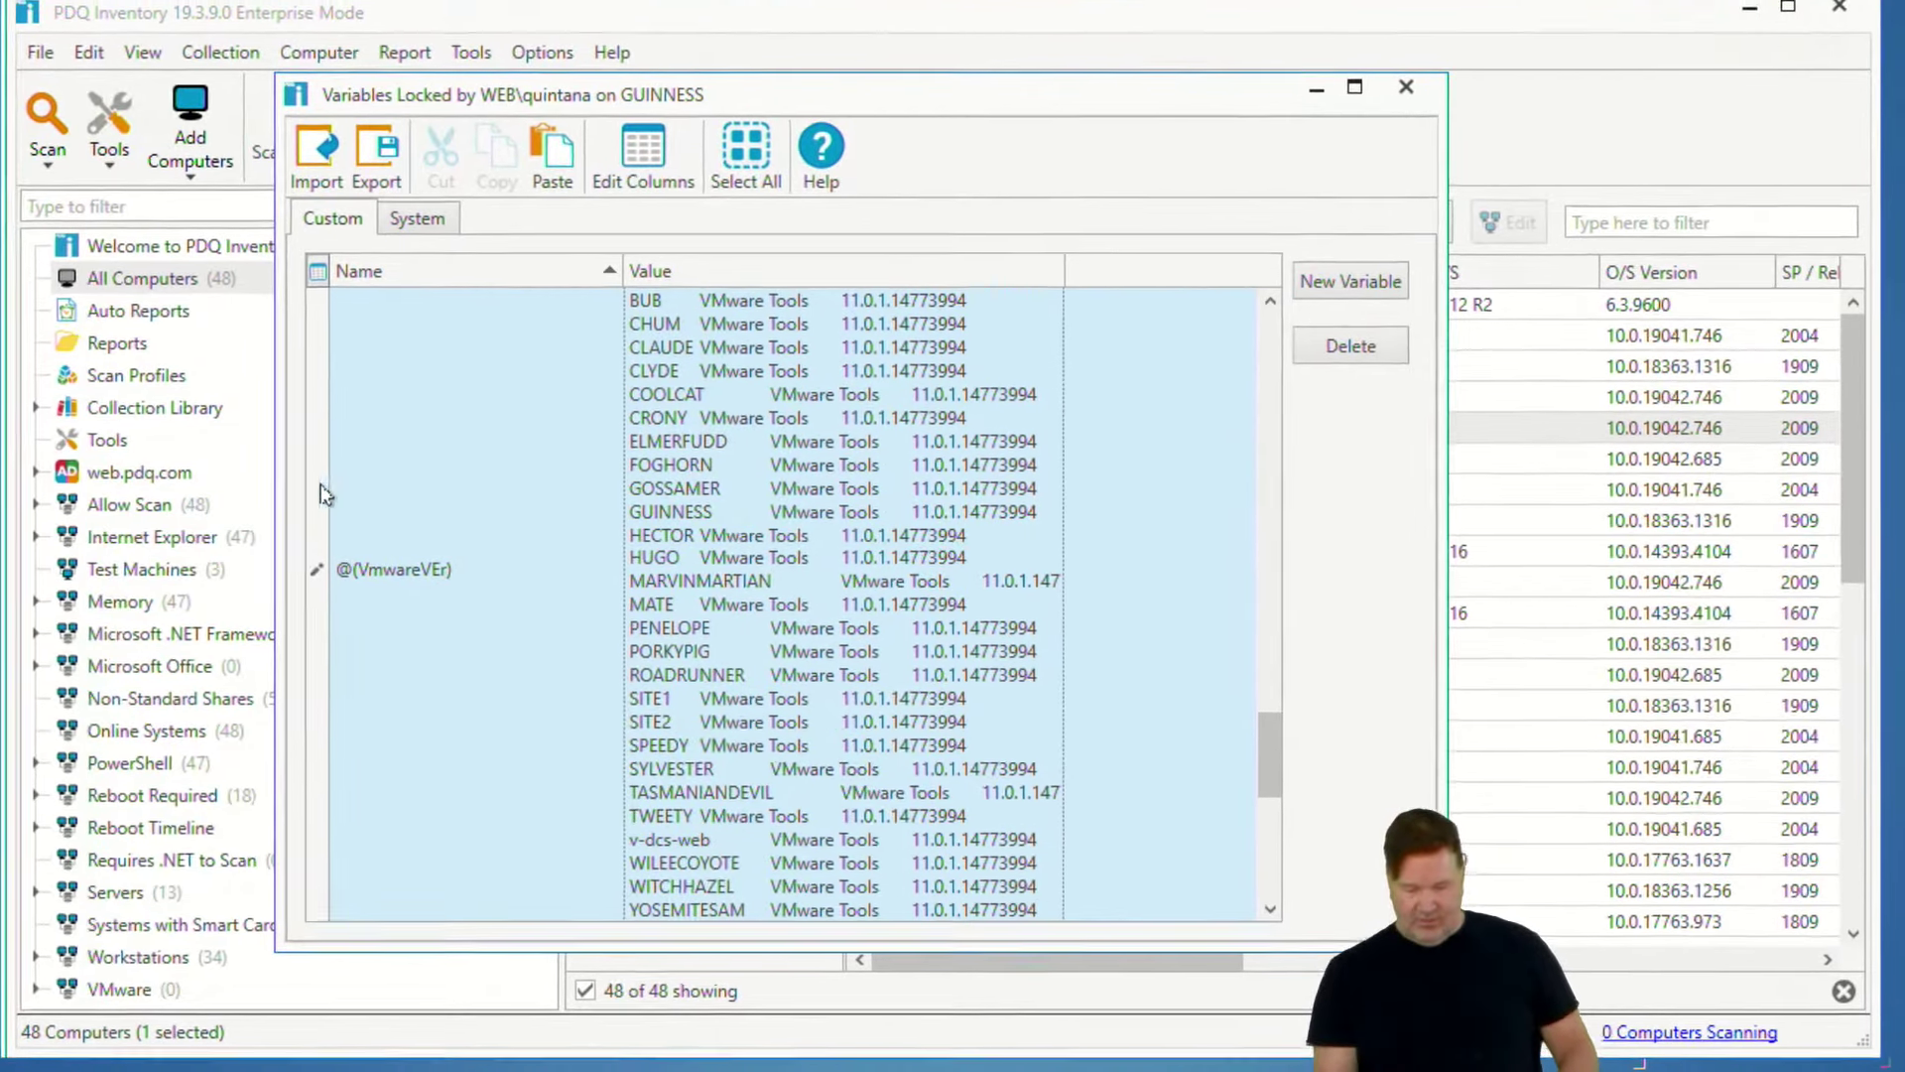
{"action": "key", "text": "Delete"}
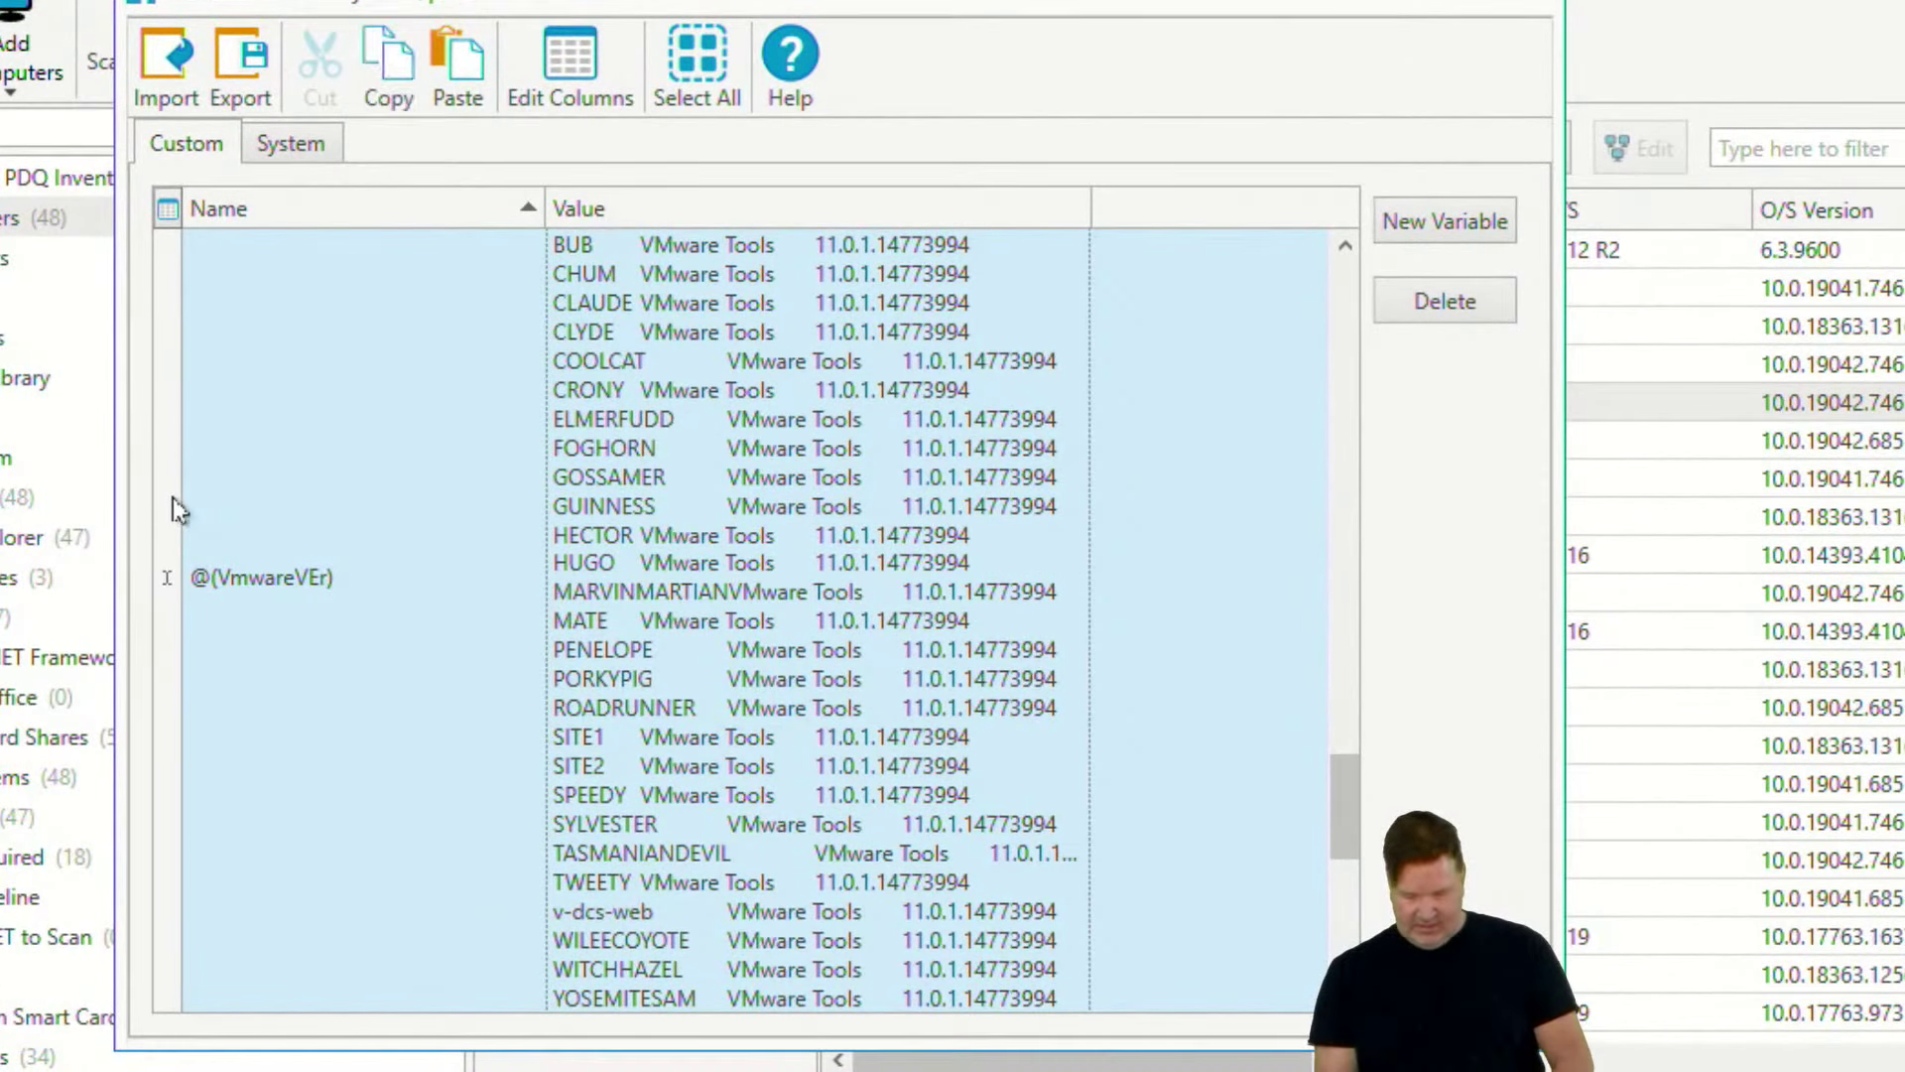
{"action": "key", "text": "Delete"}
{"action": "left_click", "coordinate": [745, 597]}
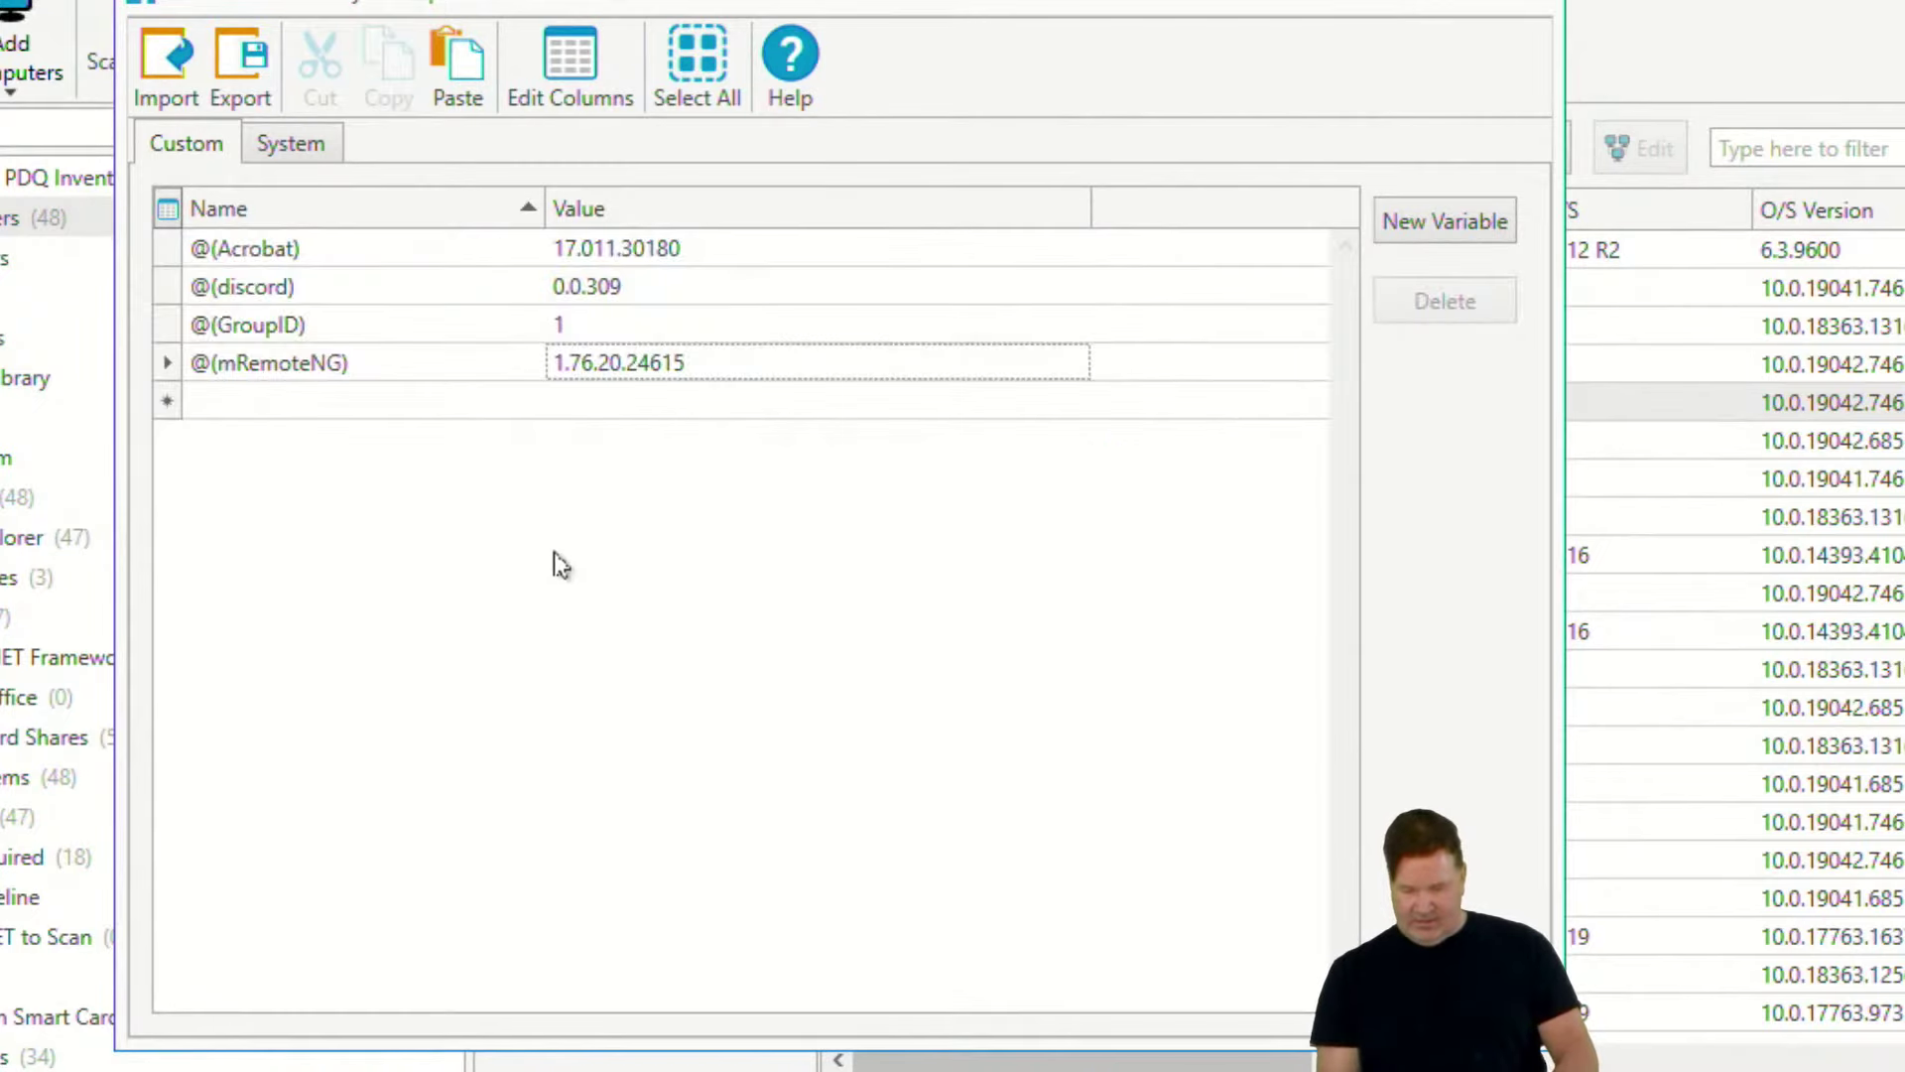
{"action": "left_click", "coordinate": [316, 415]}
{"action": "key", "text": "Tab"}
{"action": "type", "text": "V"}
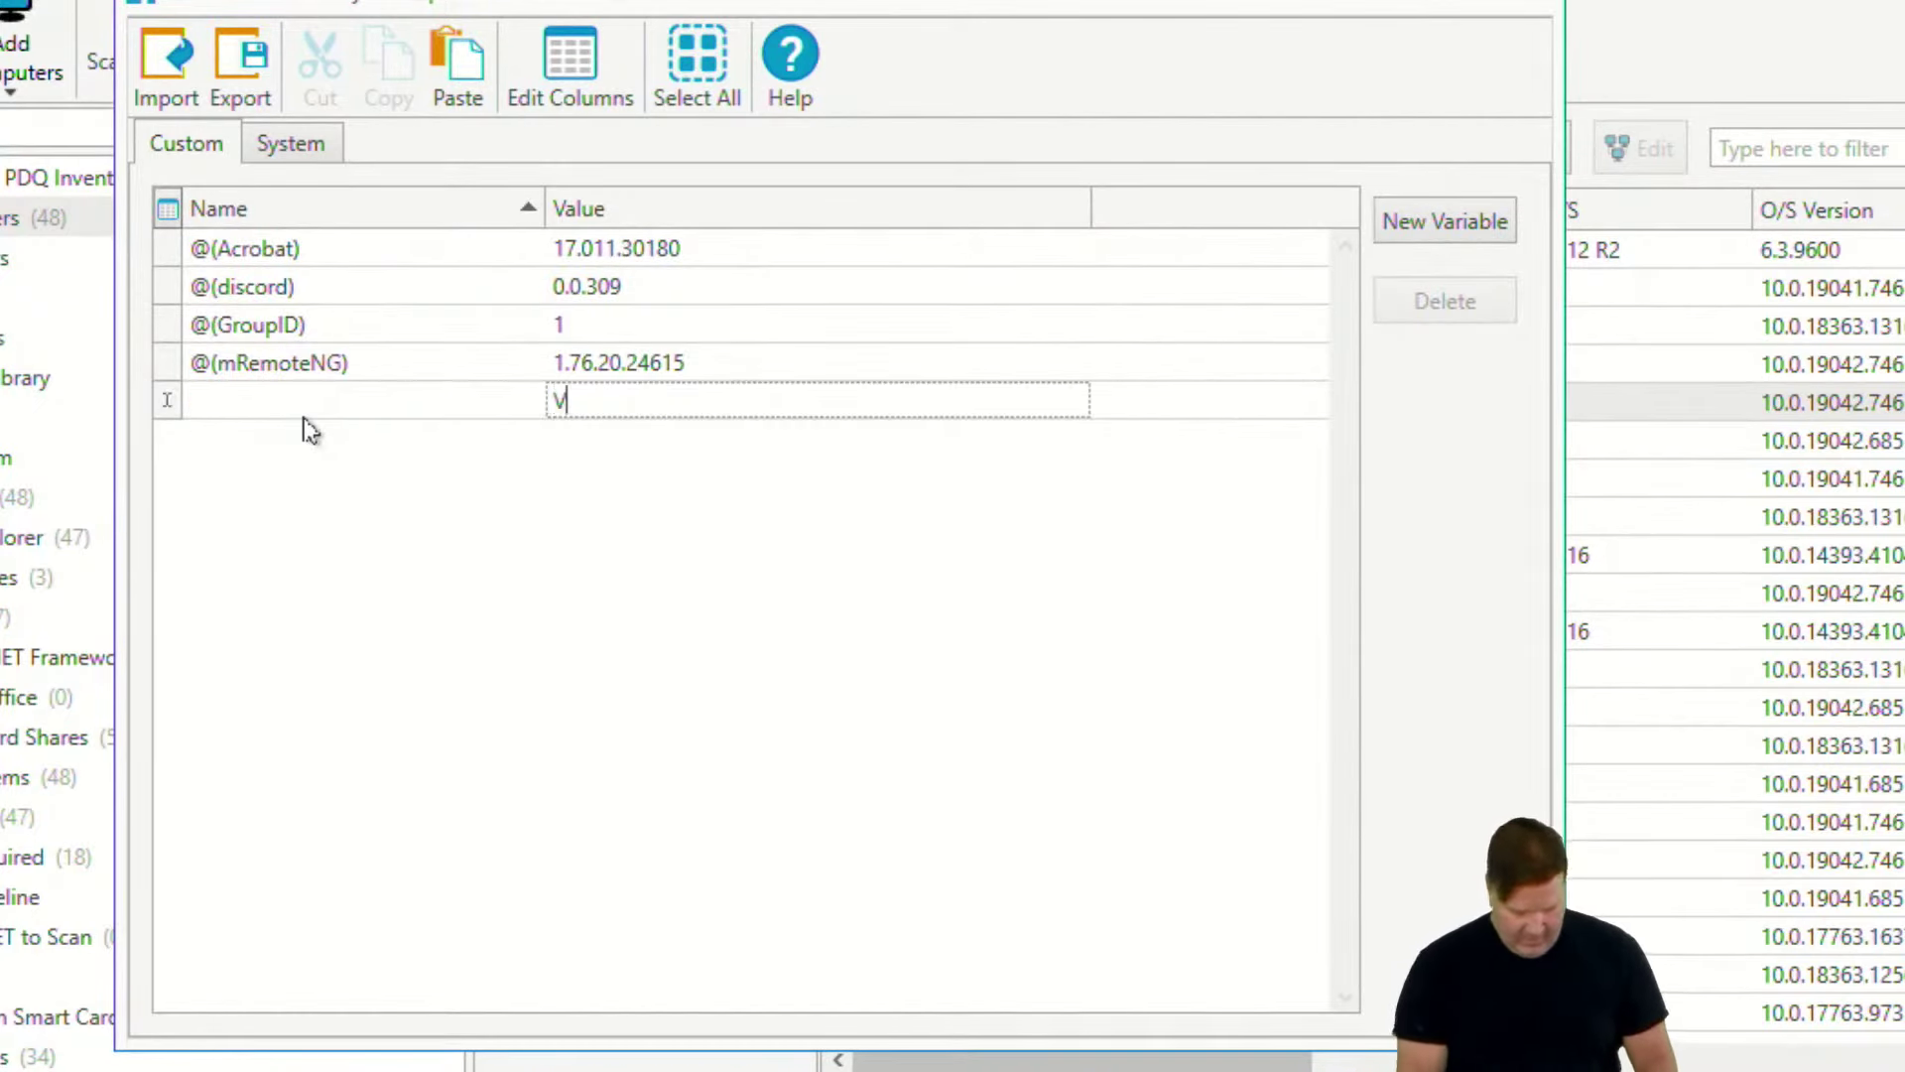
{"action": "type", "text": "mWare"}
{"action": "key", "text": "BackSpace"}
{"action": "key", "text": "BackSpace"}
{"action": "key", "text": "BackSpace"}
{"action": "key", "text": "BackSpace"}
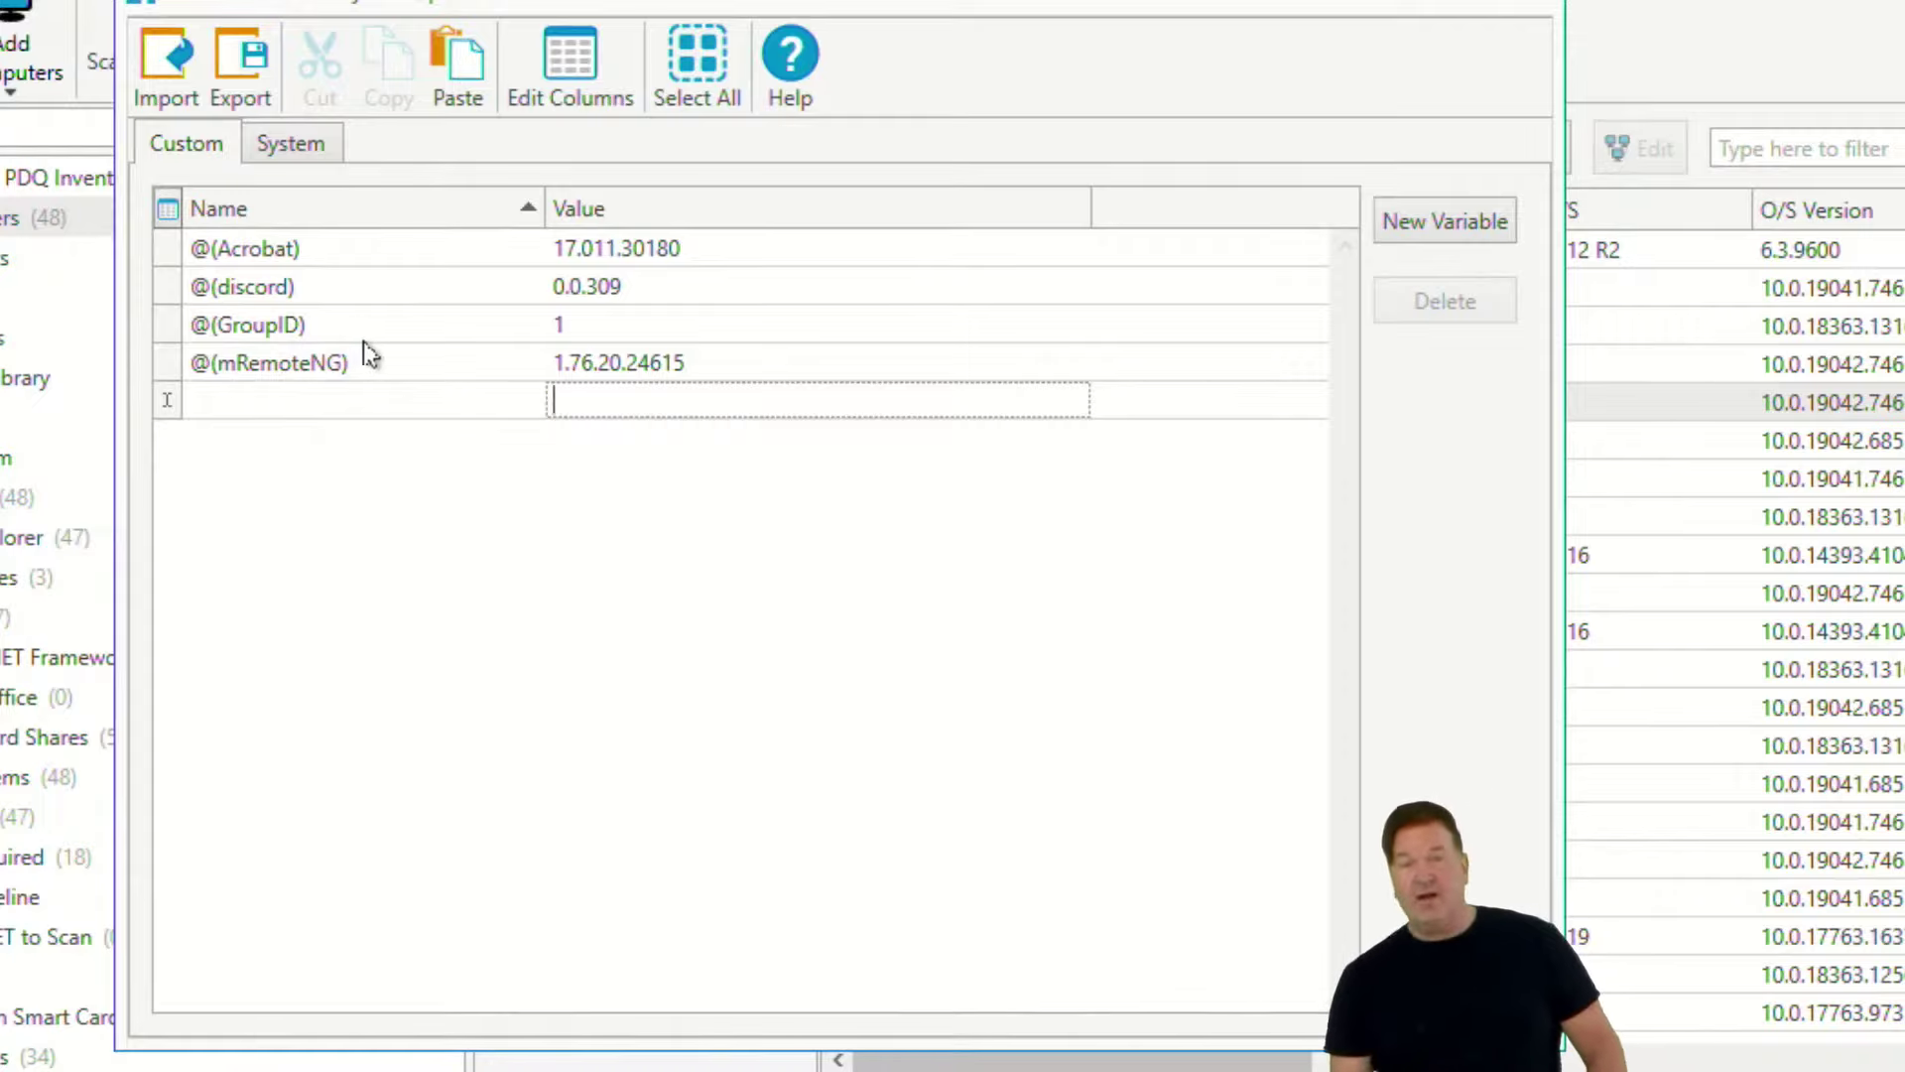
- Add a new custom variable named VMVer in the empty row below mRemoteNG
{"action": "left_click", "coordinate": [285, 407]}
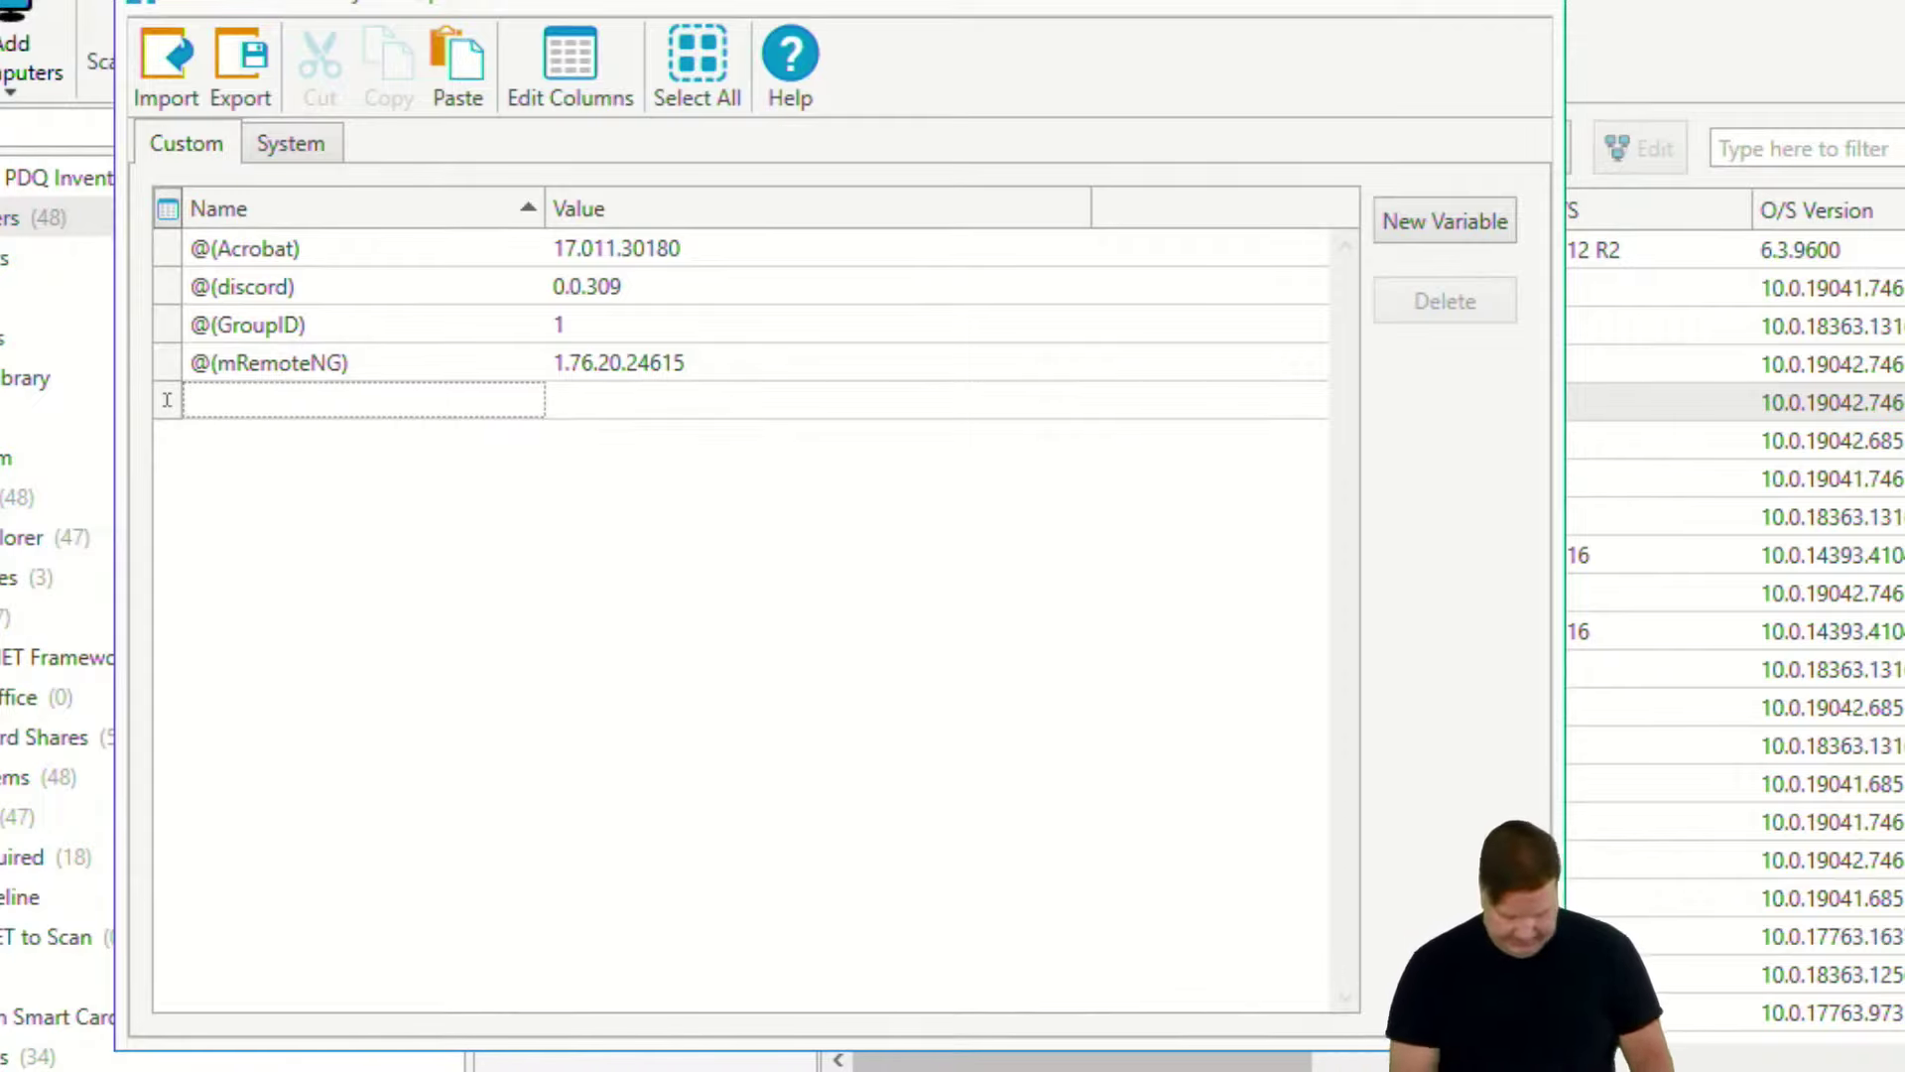
{"action": "type", "text": "VMVer"}
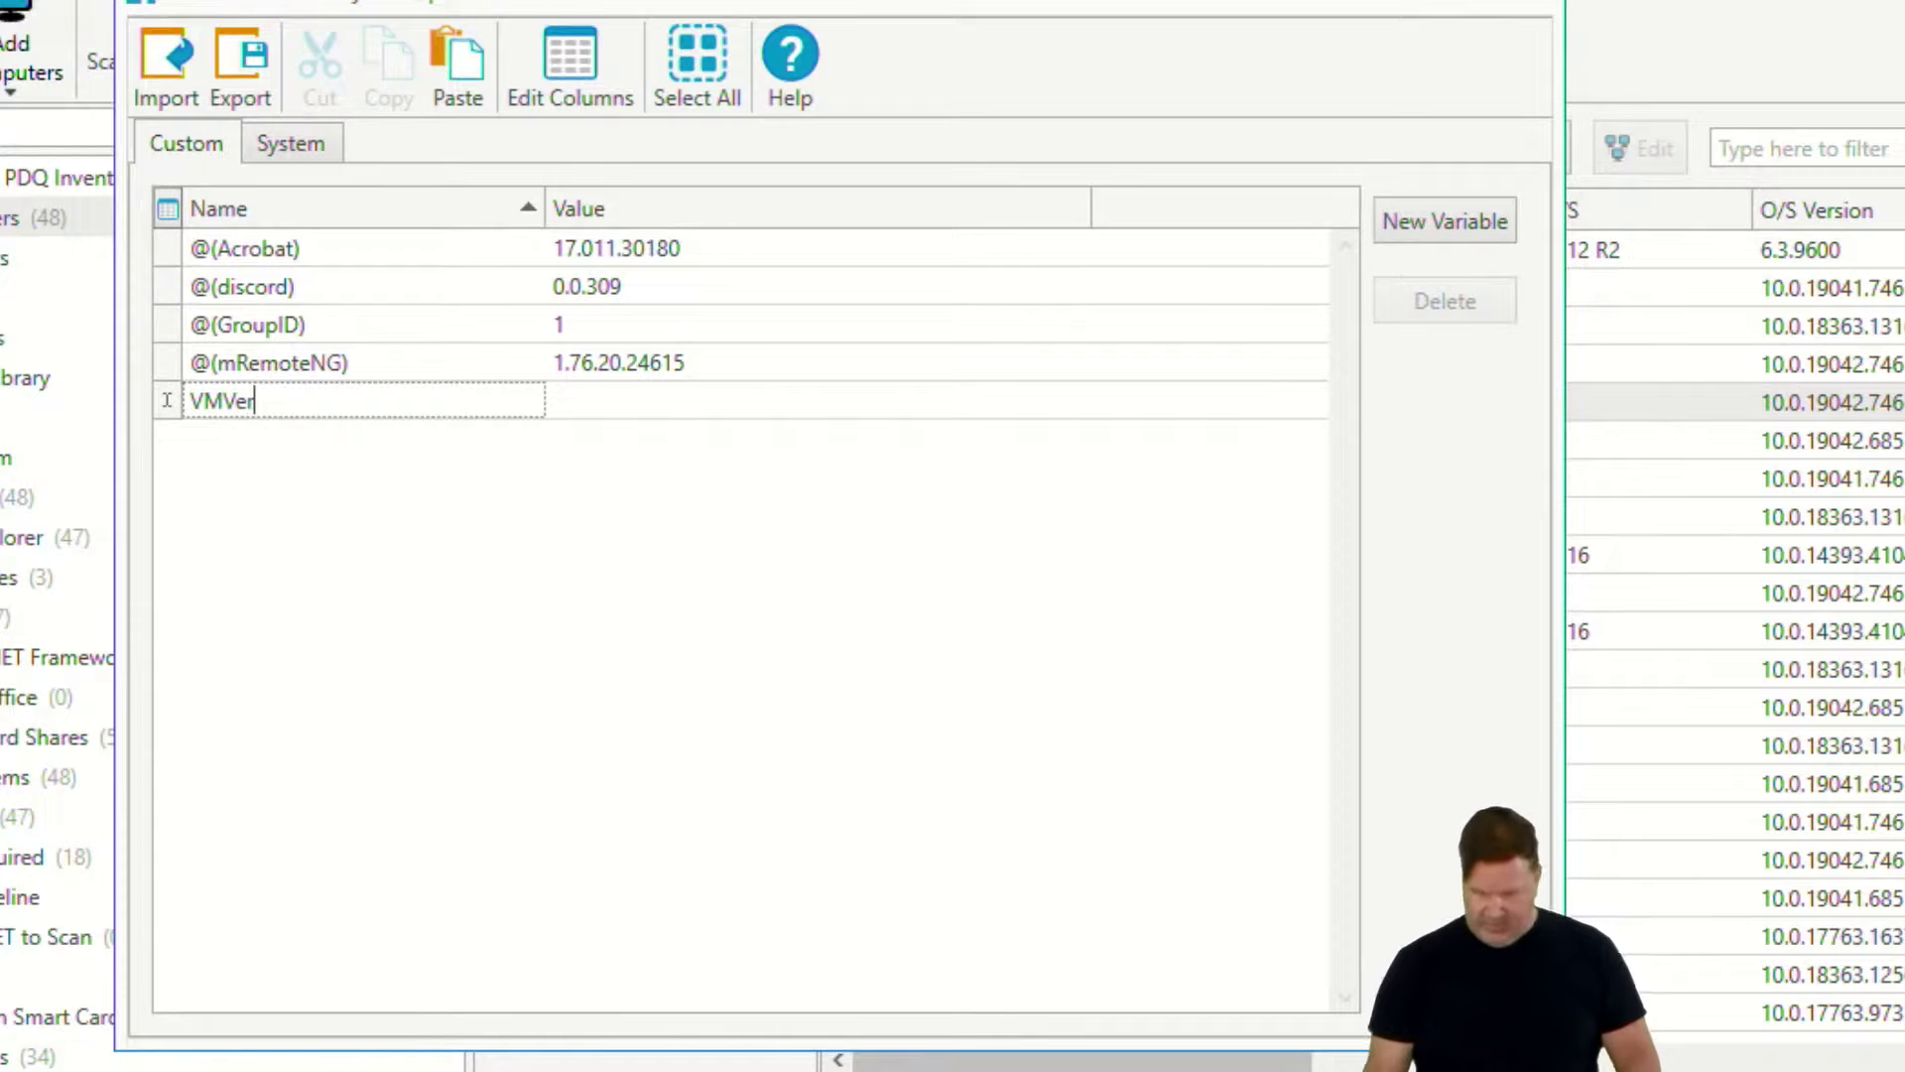
{"action": "left_click", "coordinate": [583, 409]}
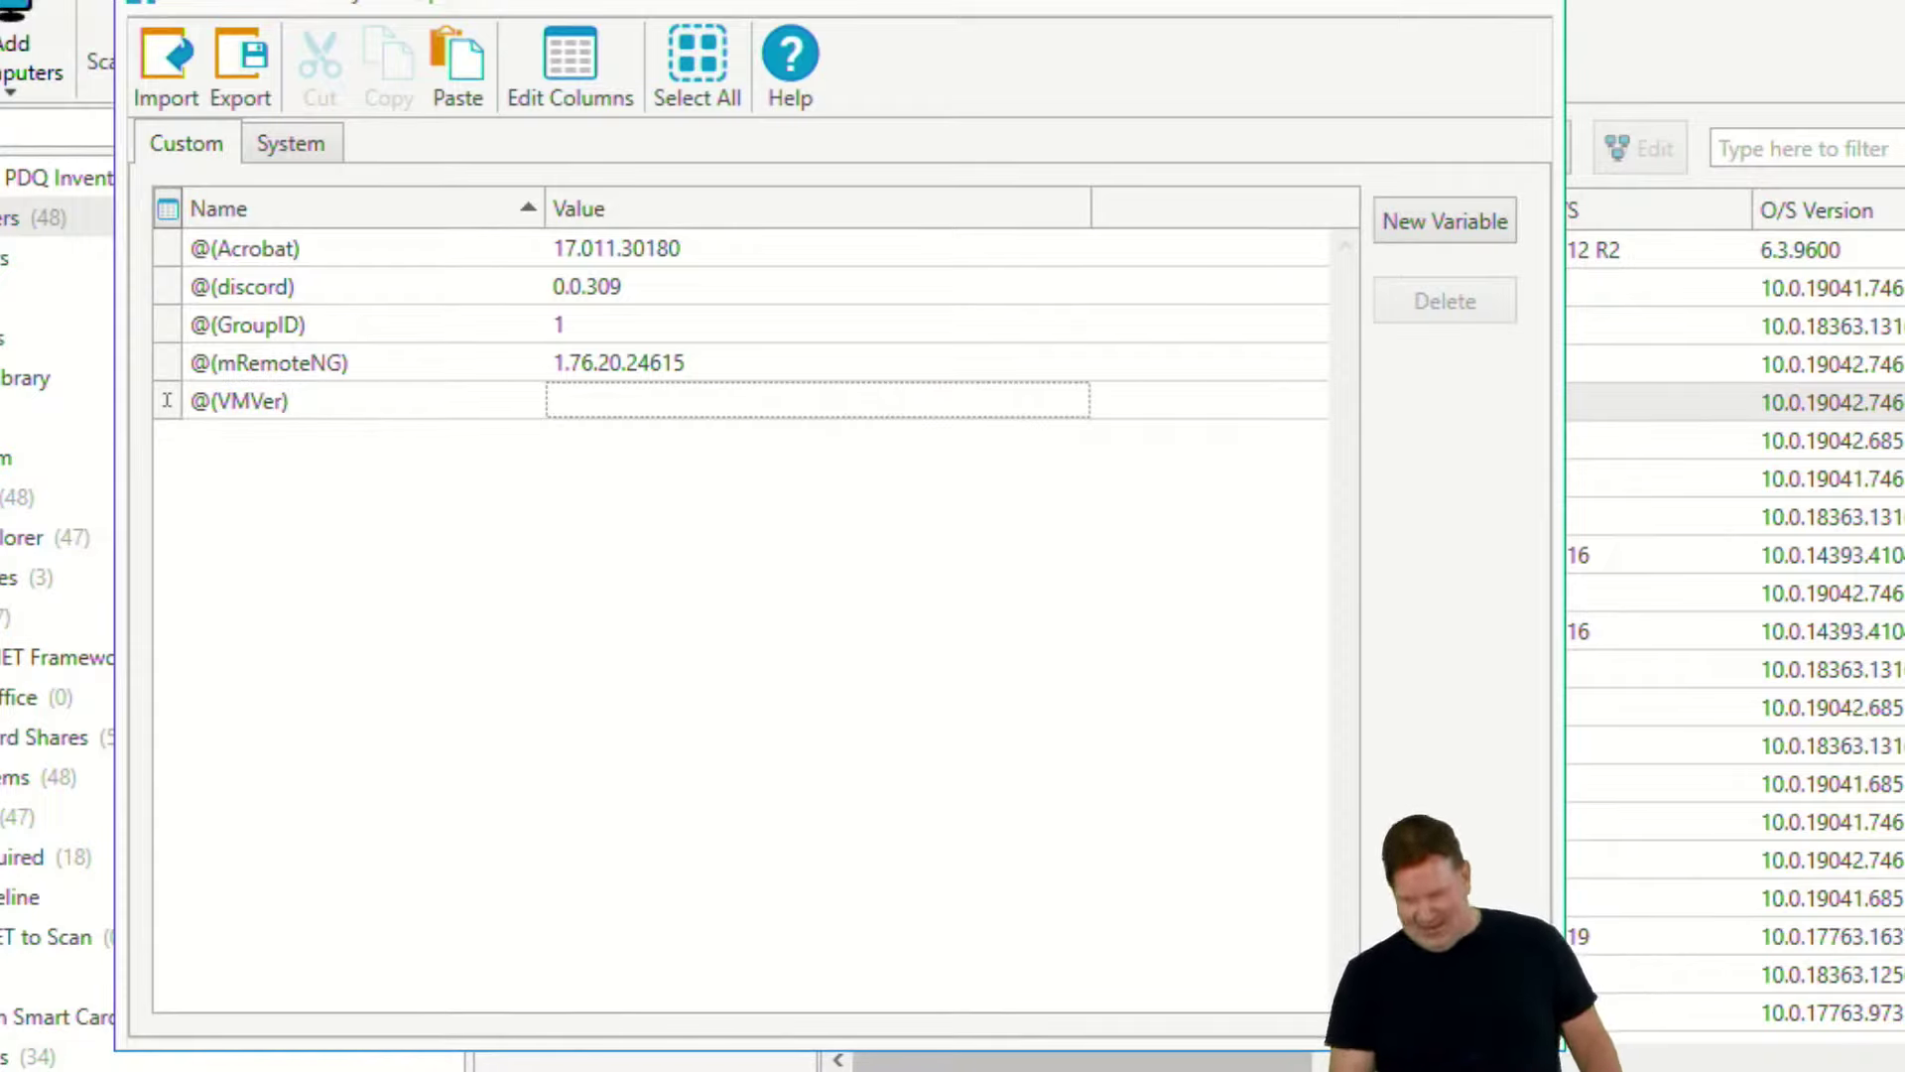
- Copy the single version value 11.0.1.14773994 from the report, save it as the VMVer variable's value, and close the Variables window
{"action": "left_click", "coordinate": [715, 1040]}
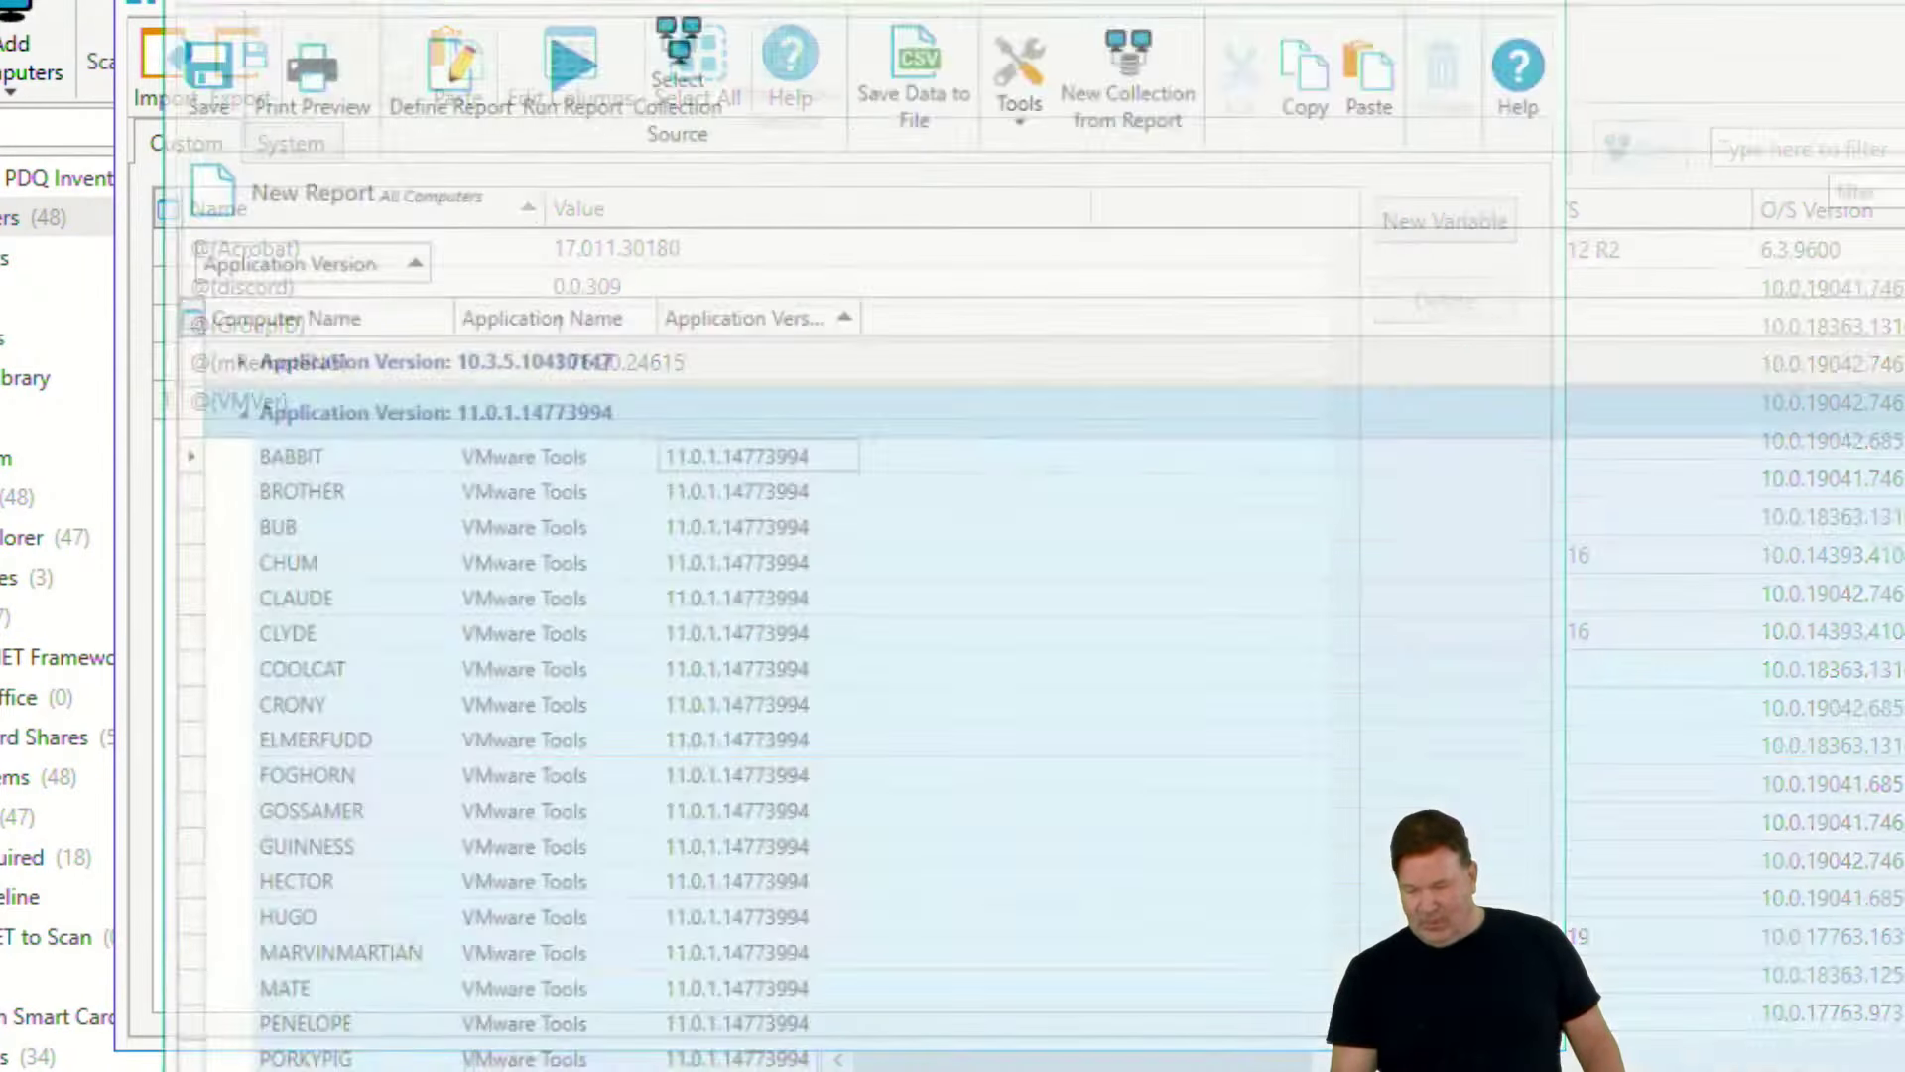
{"action": "left_click", "coordinate": [777, 488]}
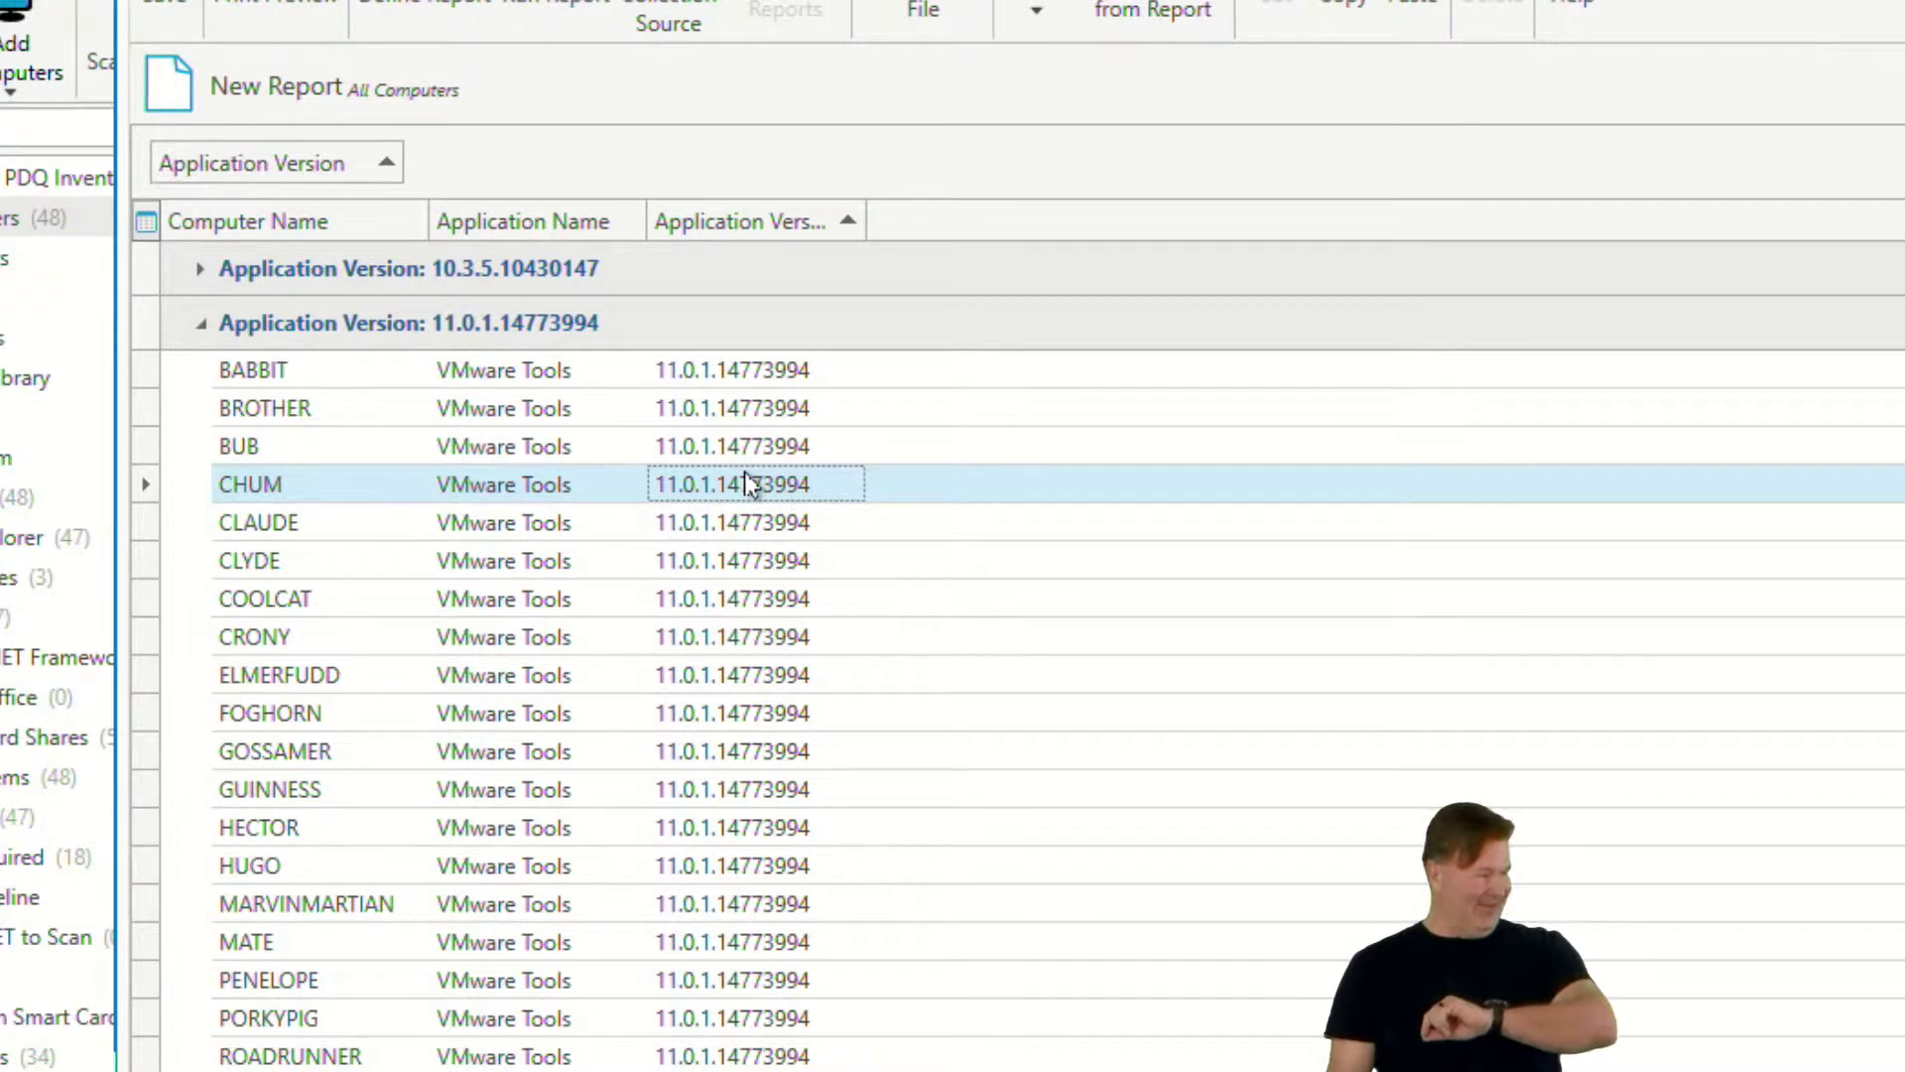
{"action": "right_click", "coordinate": [745, 474]}
{"action": "left_click", "coordinate": [835, 645]}
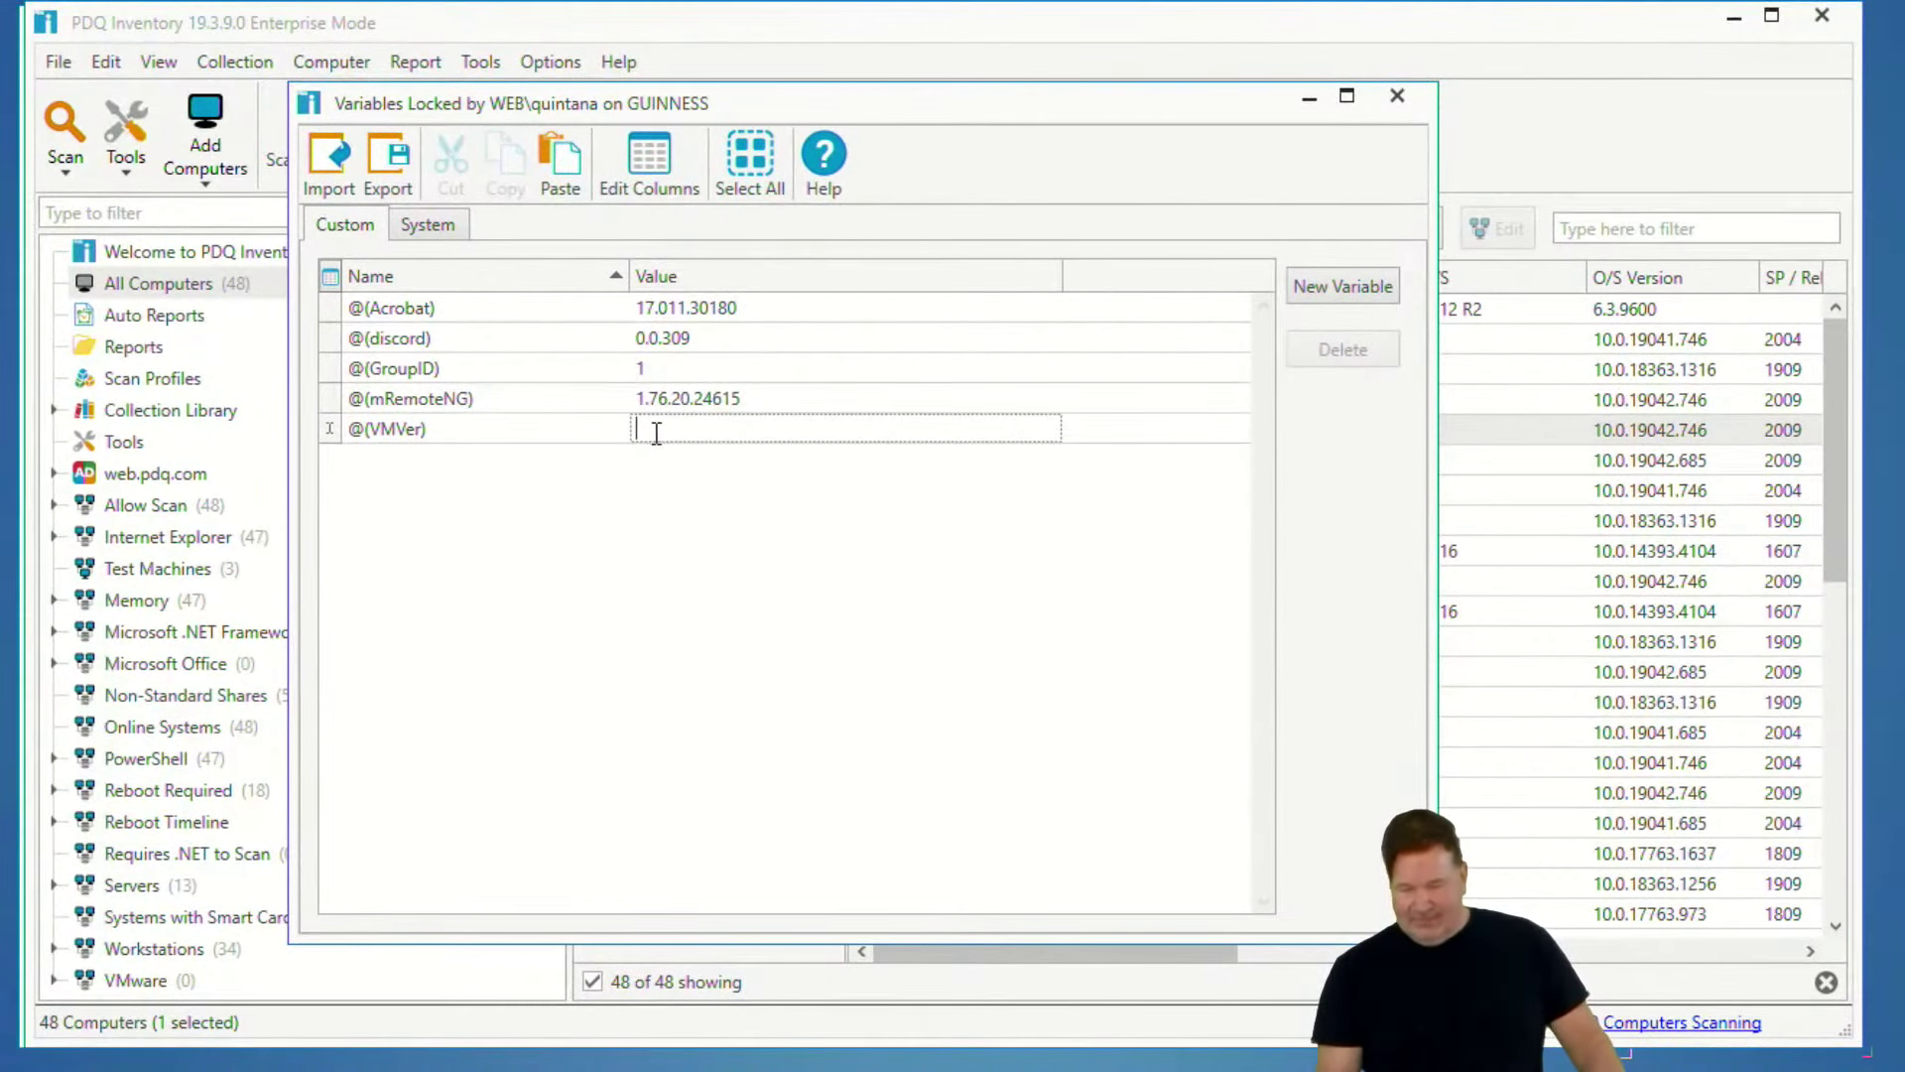
{"action": "key", "text": "ctrl+v"}
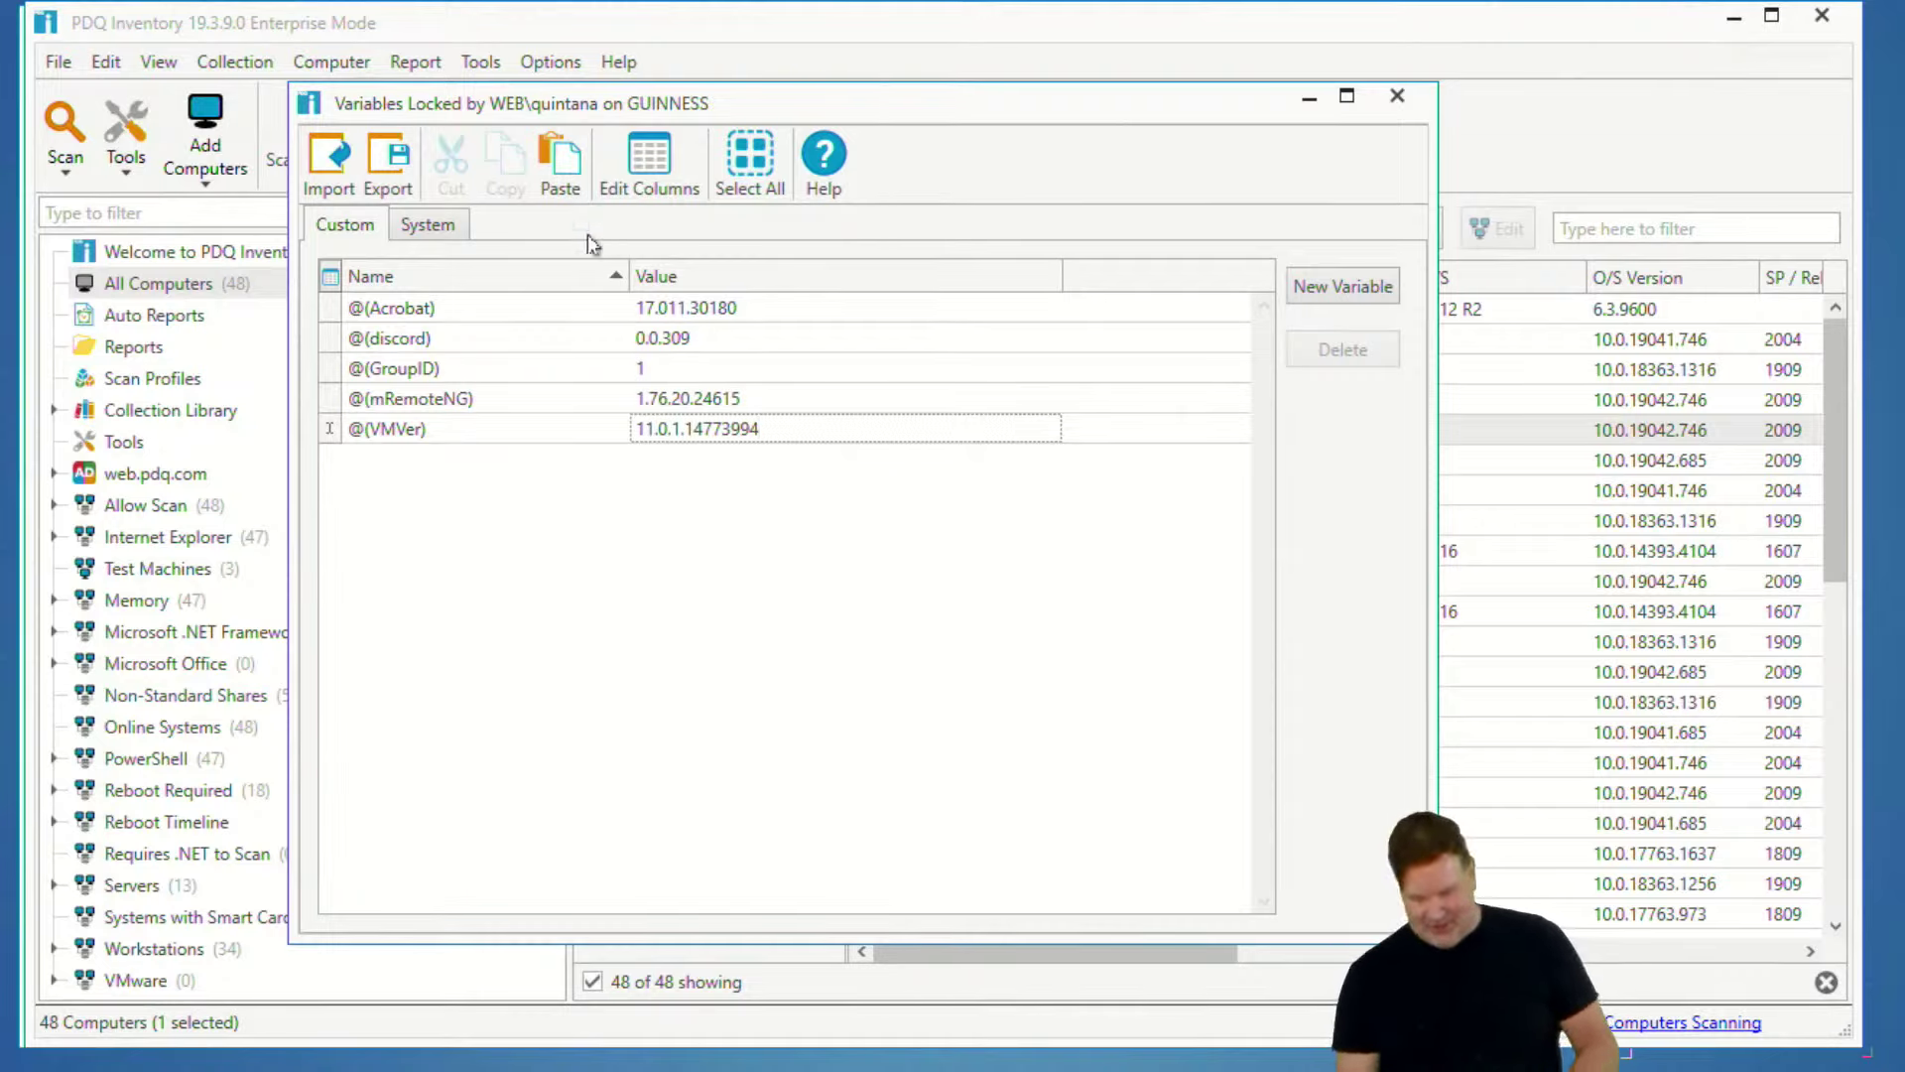
{"action": "key", "text": "Return"}
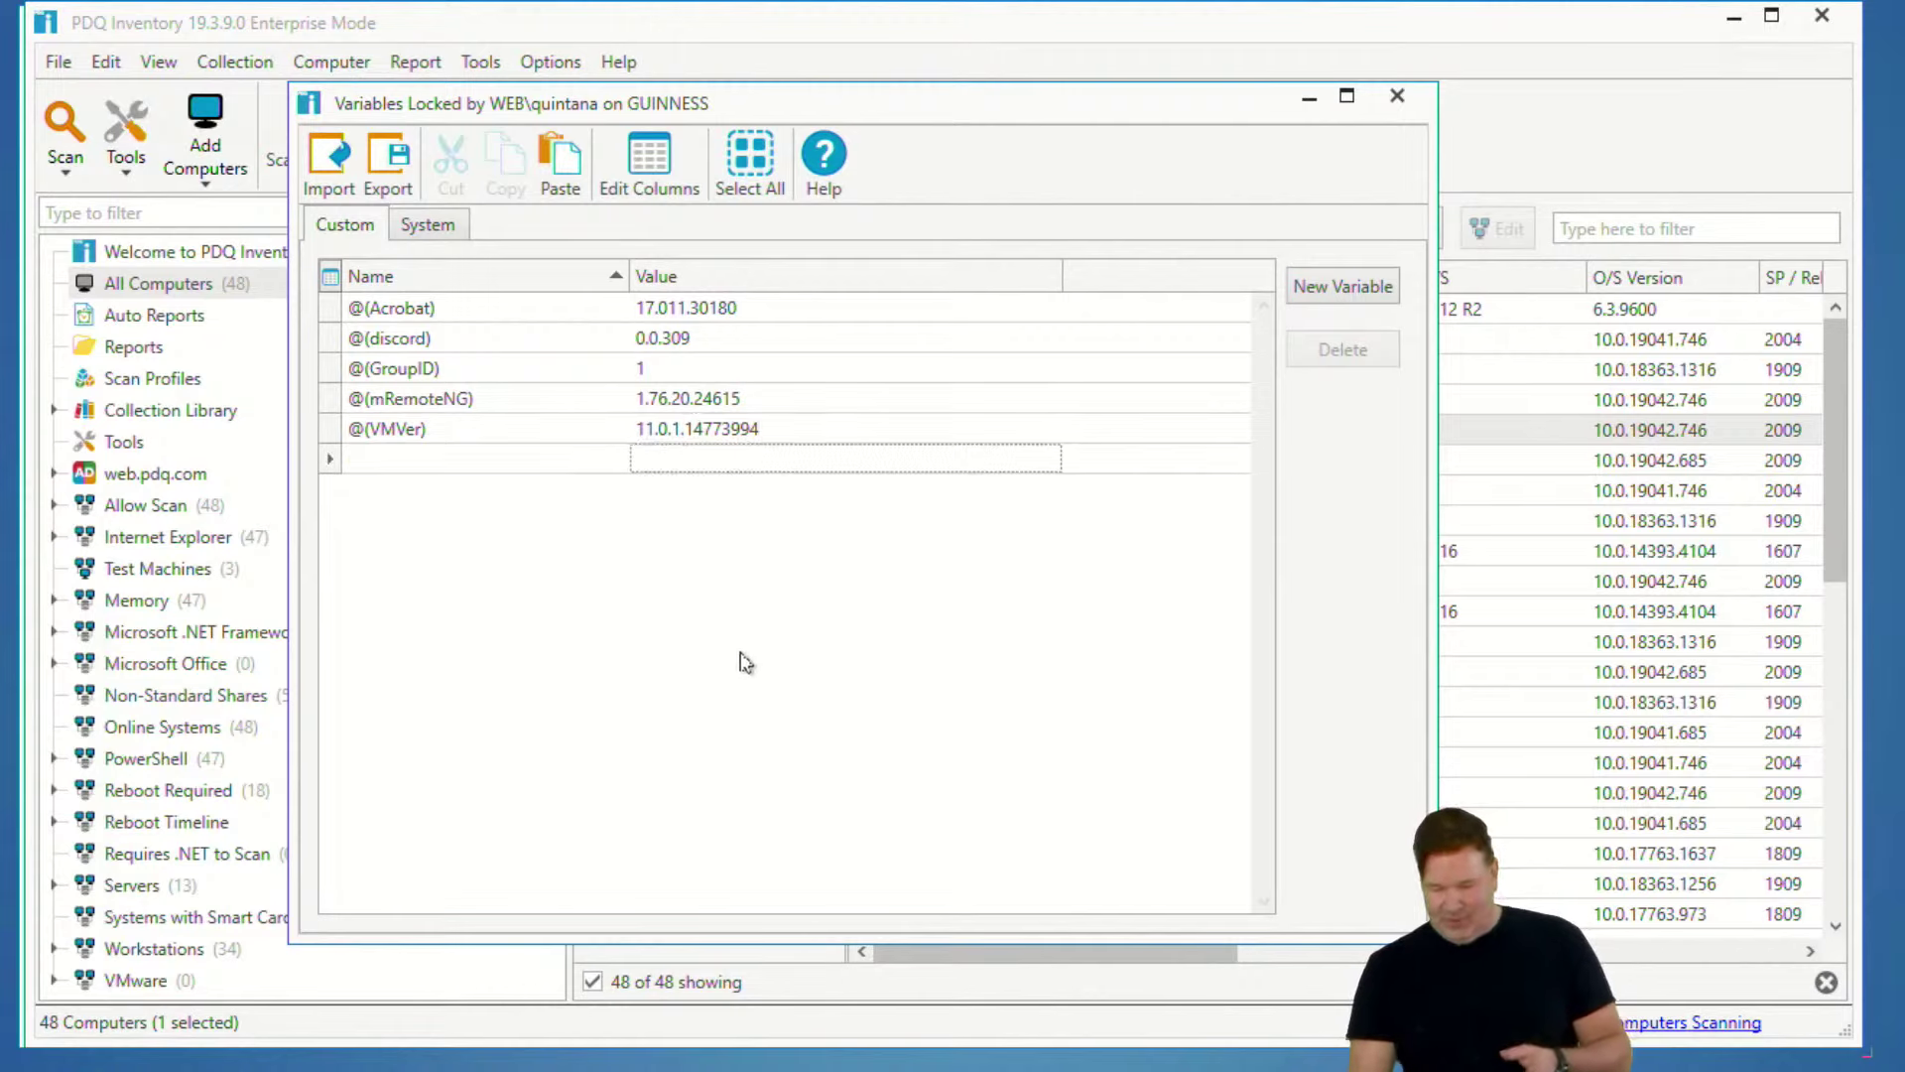
{"action": "left_click", "coordinate": [1399, 98]}
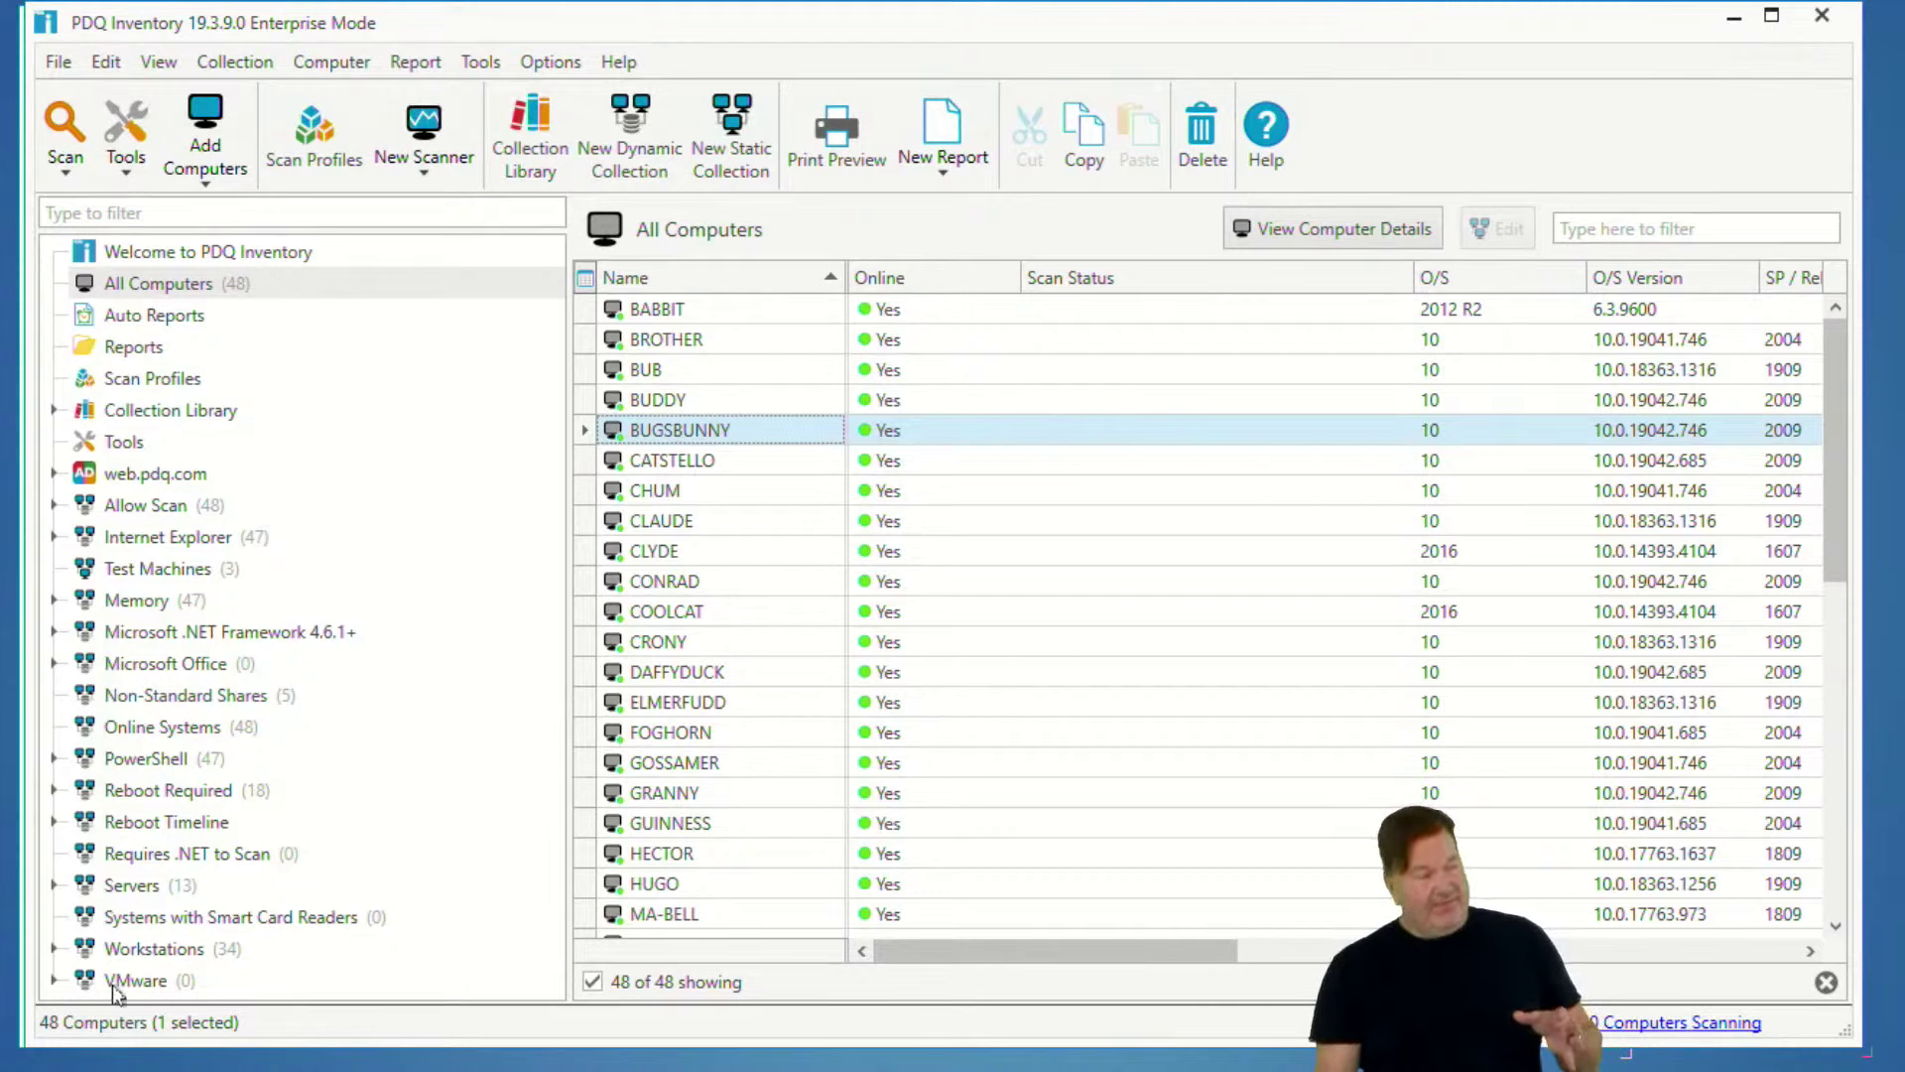
- Expand the VMware collection in the tree and open the parent VMware dynamic collection for editing
{"action": "left_click", "coordinate": [55, 980]}
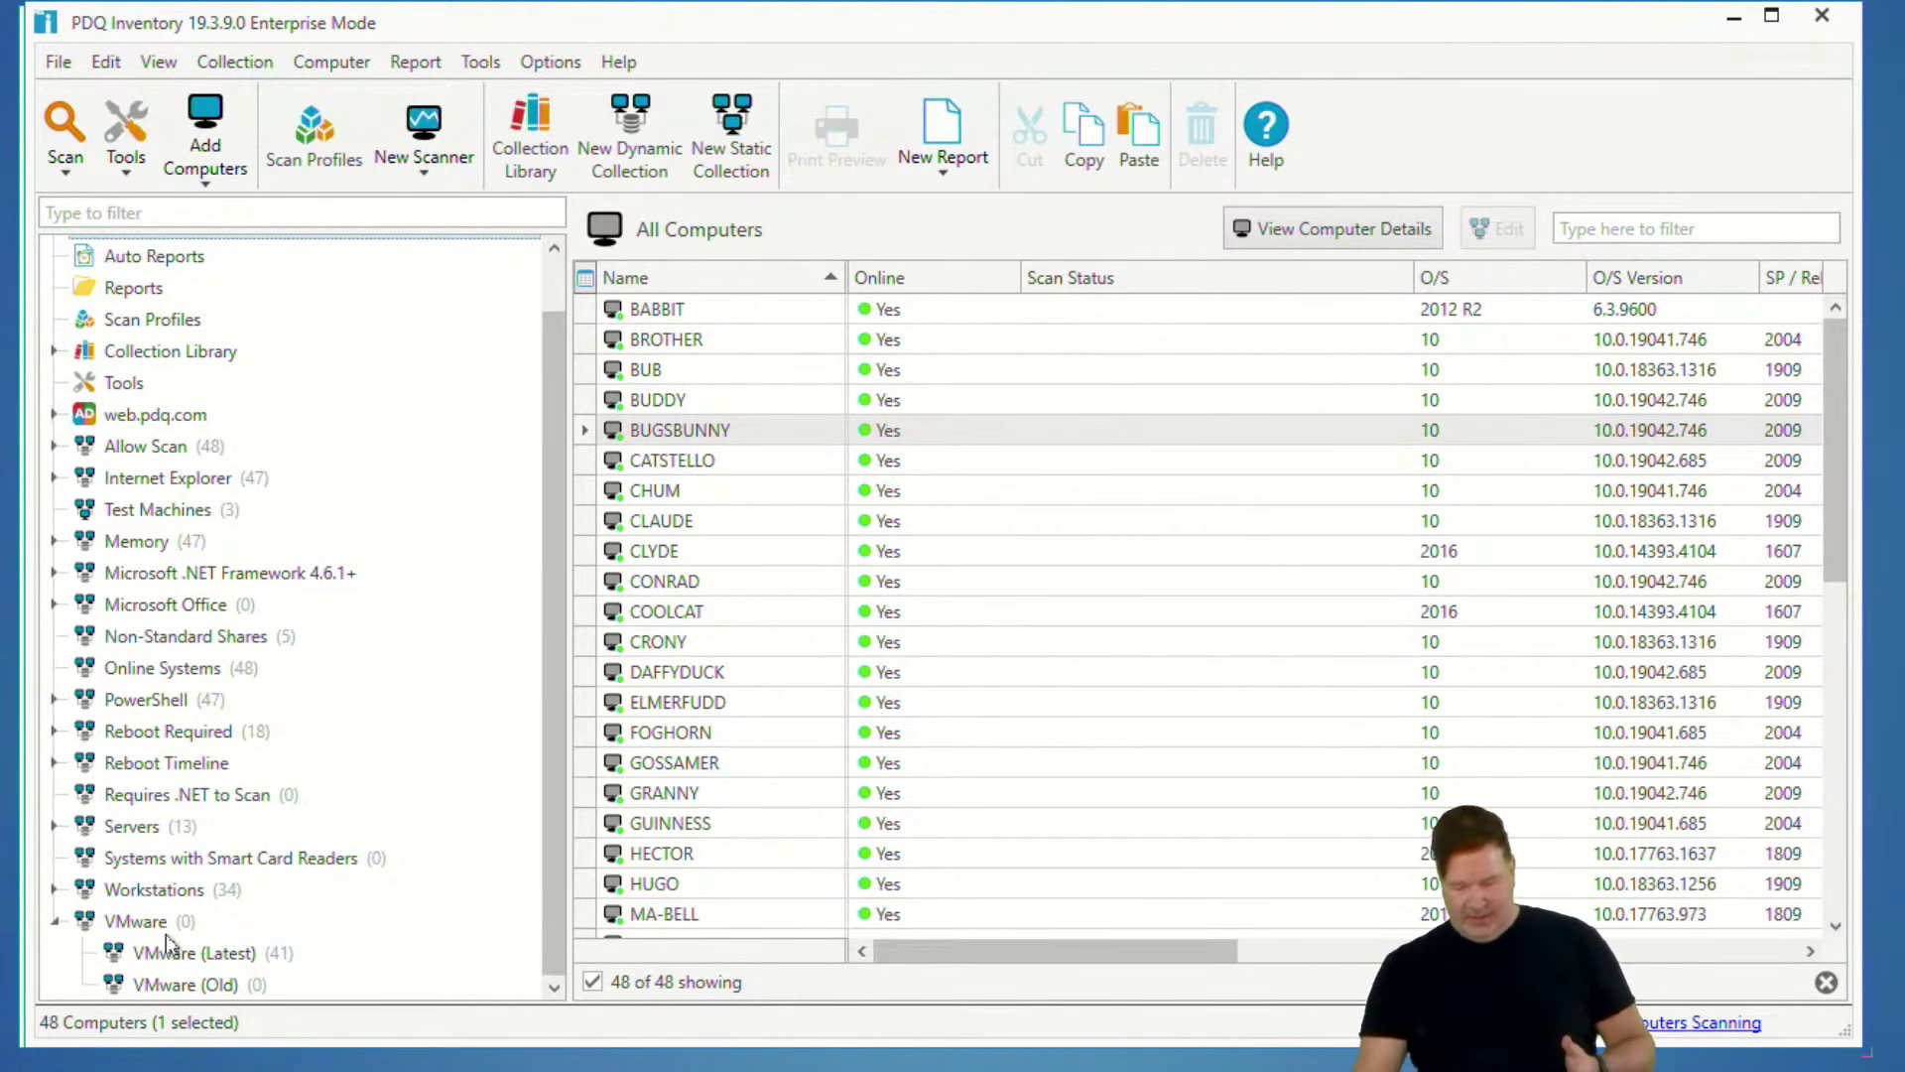
{"action": "left_click", "coordinate": [184, 955]}
{"action": "left_click", "coordinate": [170, 921]}
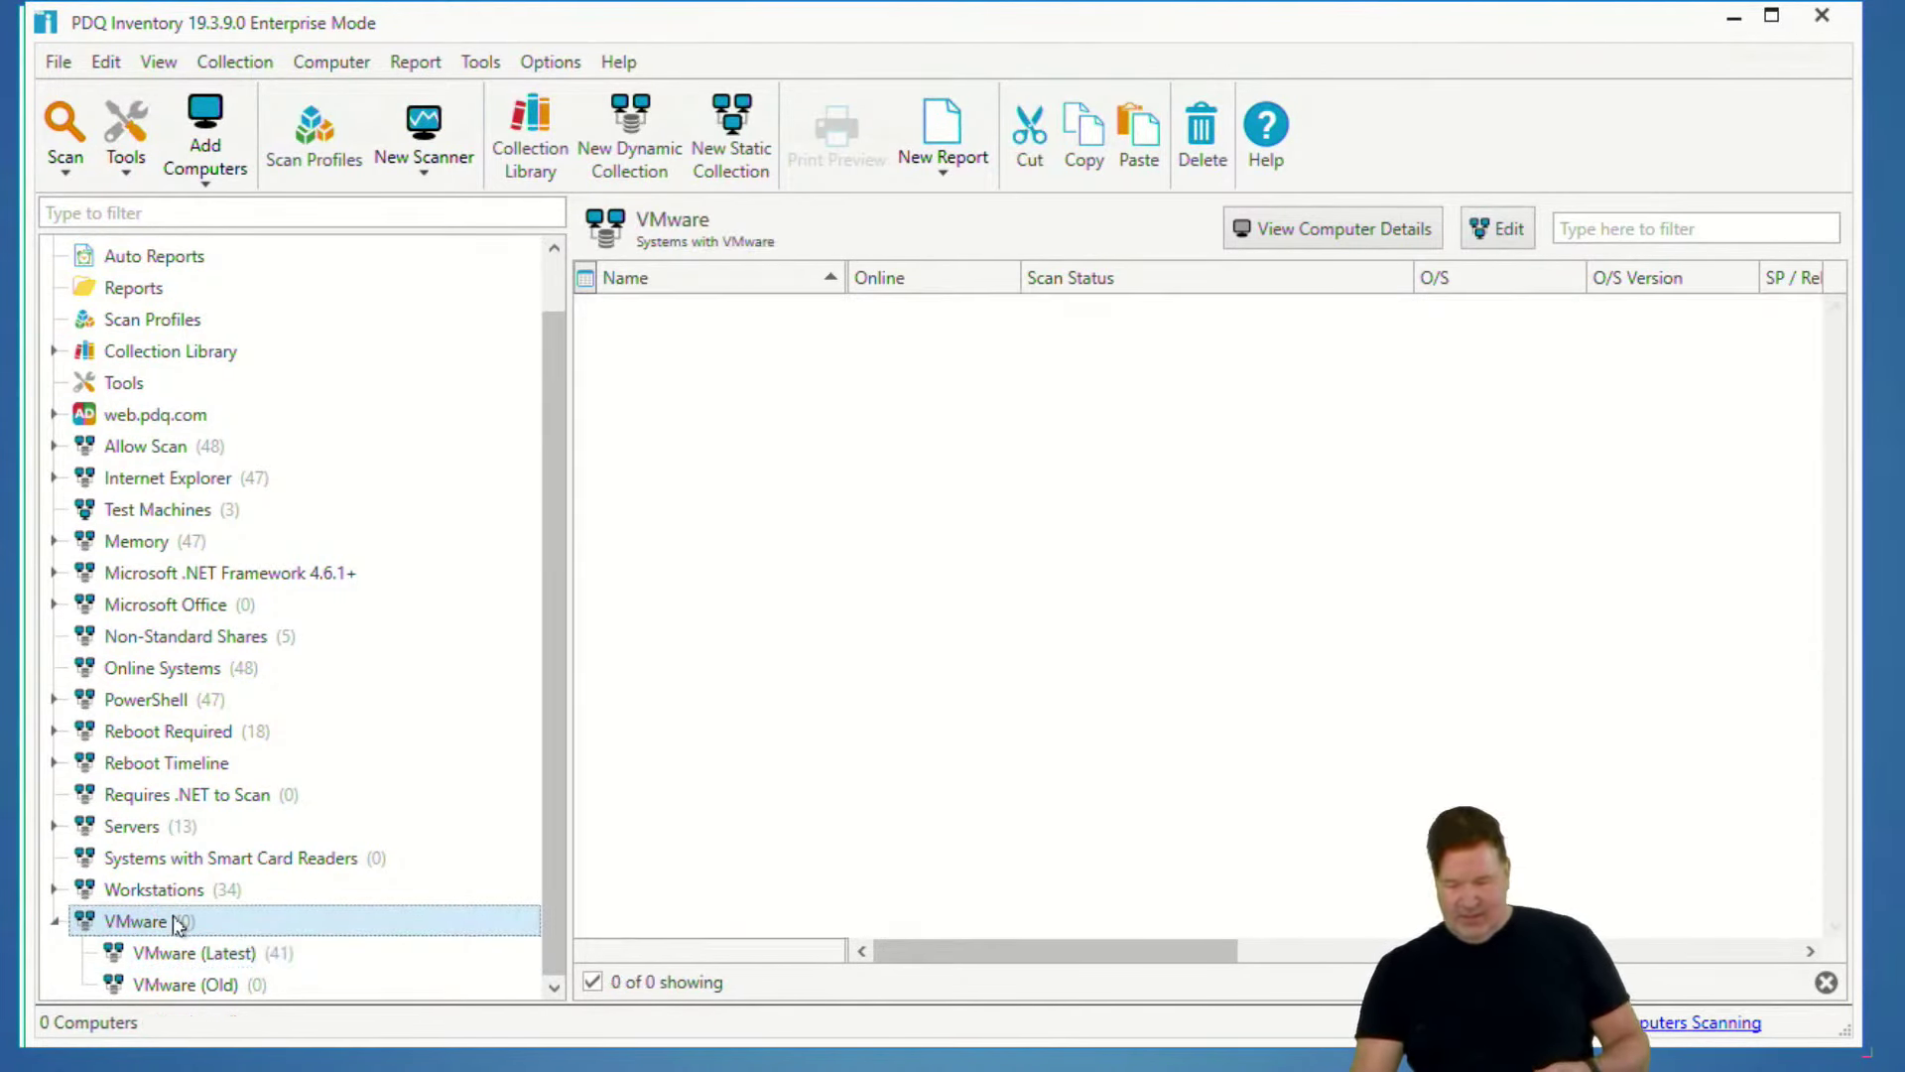
{"action": "double_click", "coordinate": [179, 919]}
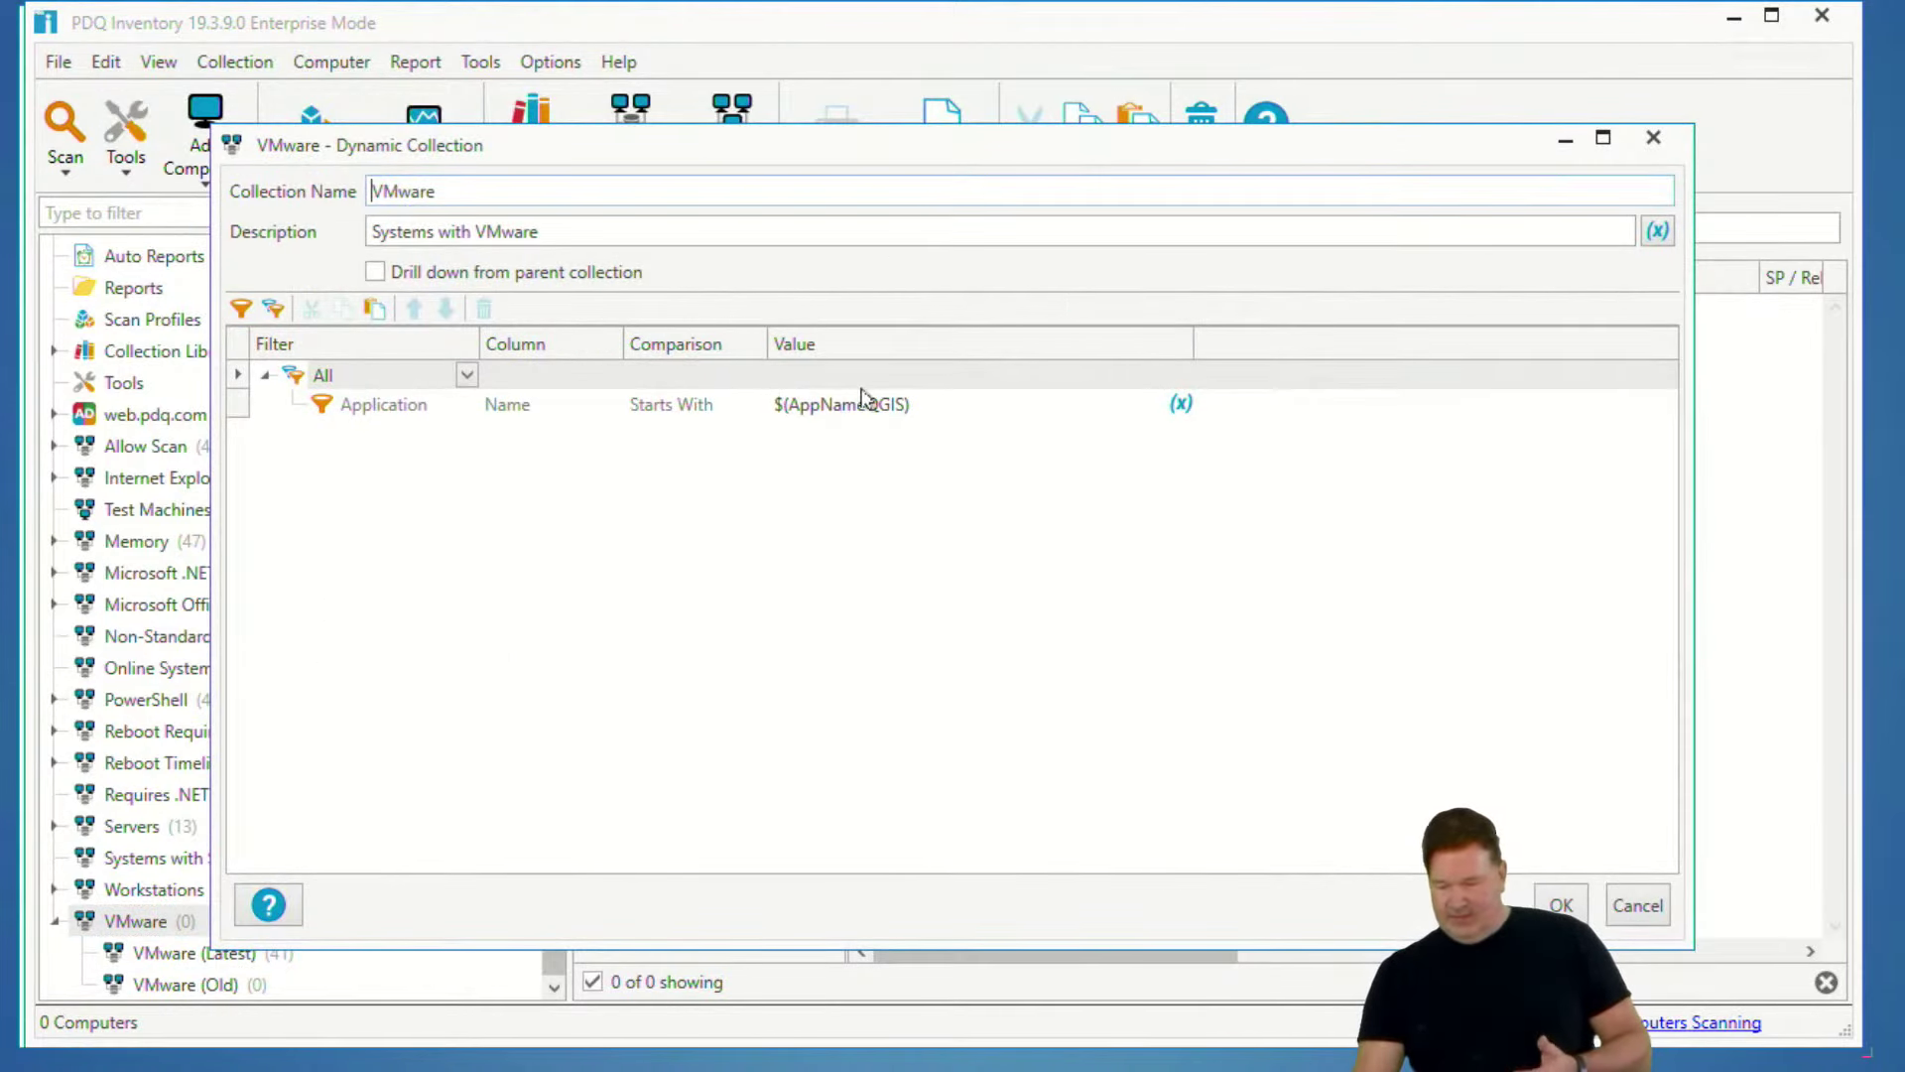
- Replace the application name filter's value with VMware, copied from the description, and save the VMware collection
{"action": "left_click", "coordinate": [841, 420]}
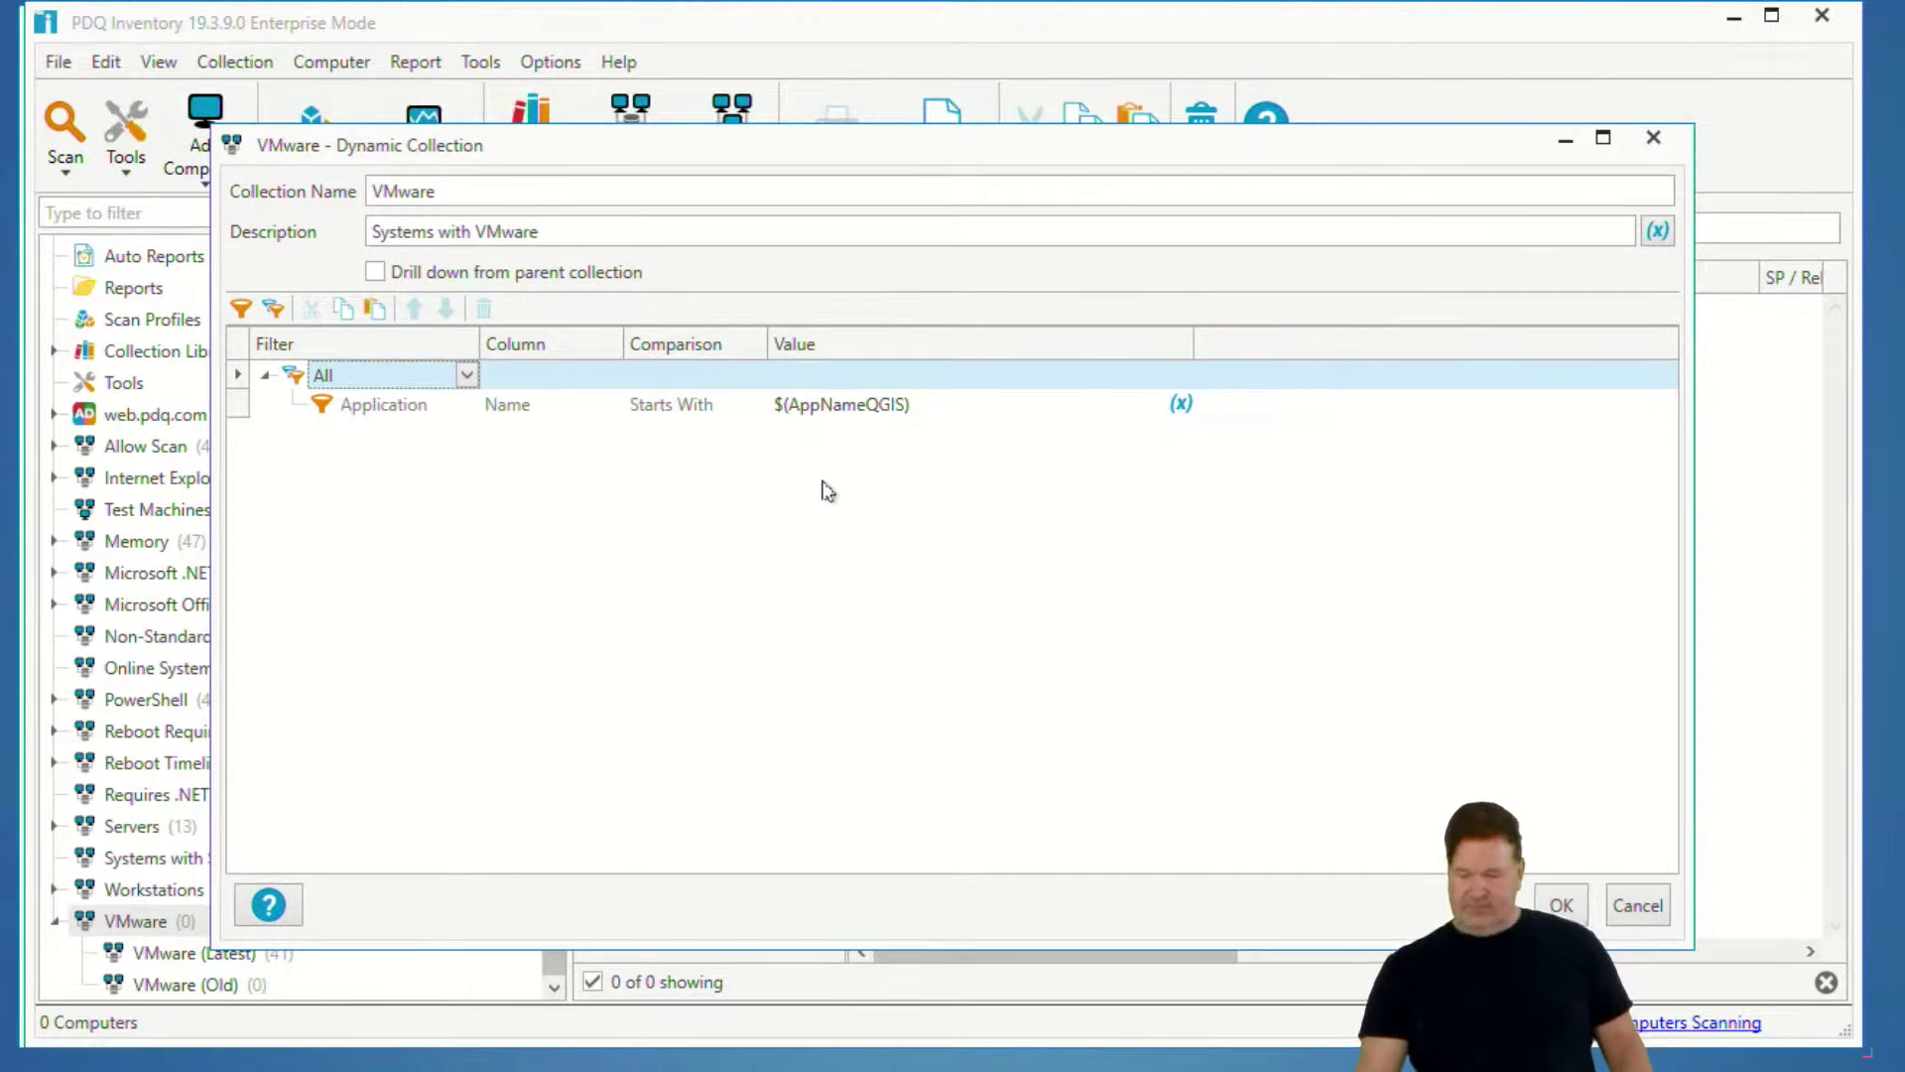
{"action": "left_click_drag", "start_coordinate": [582, 242], "coordinate": [468, 226]}
{"action": "right_click", "coordinate": [478, 229]}
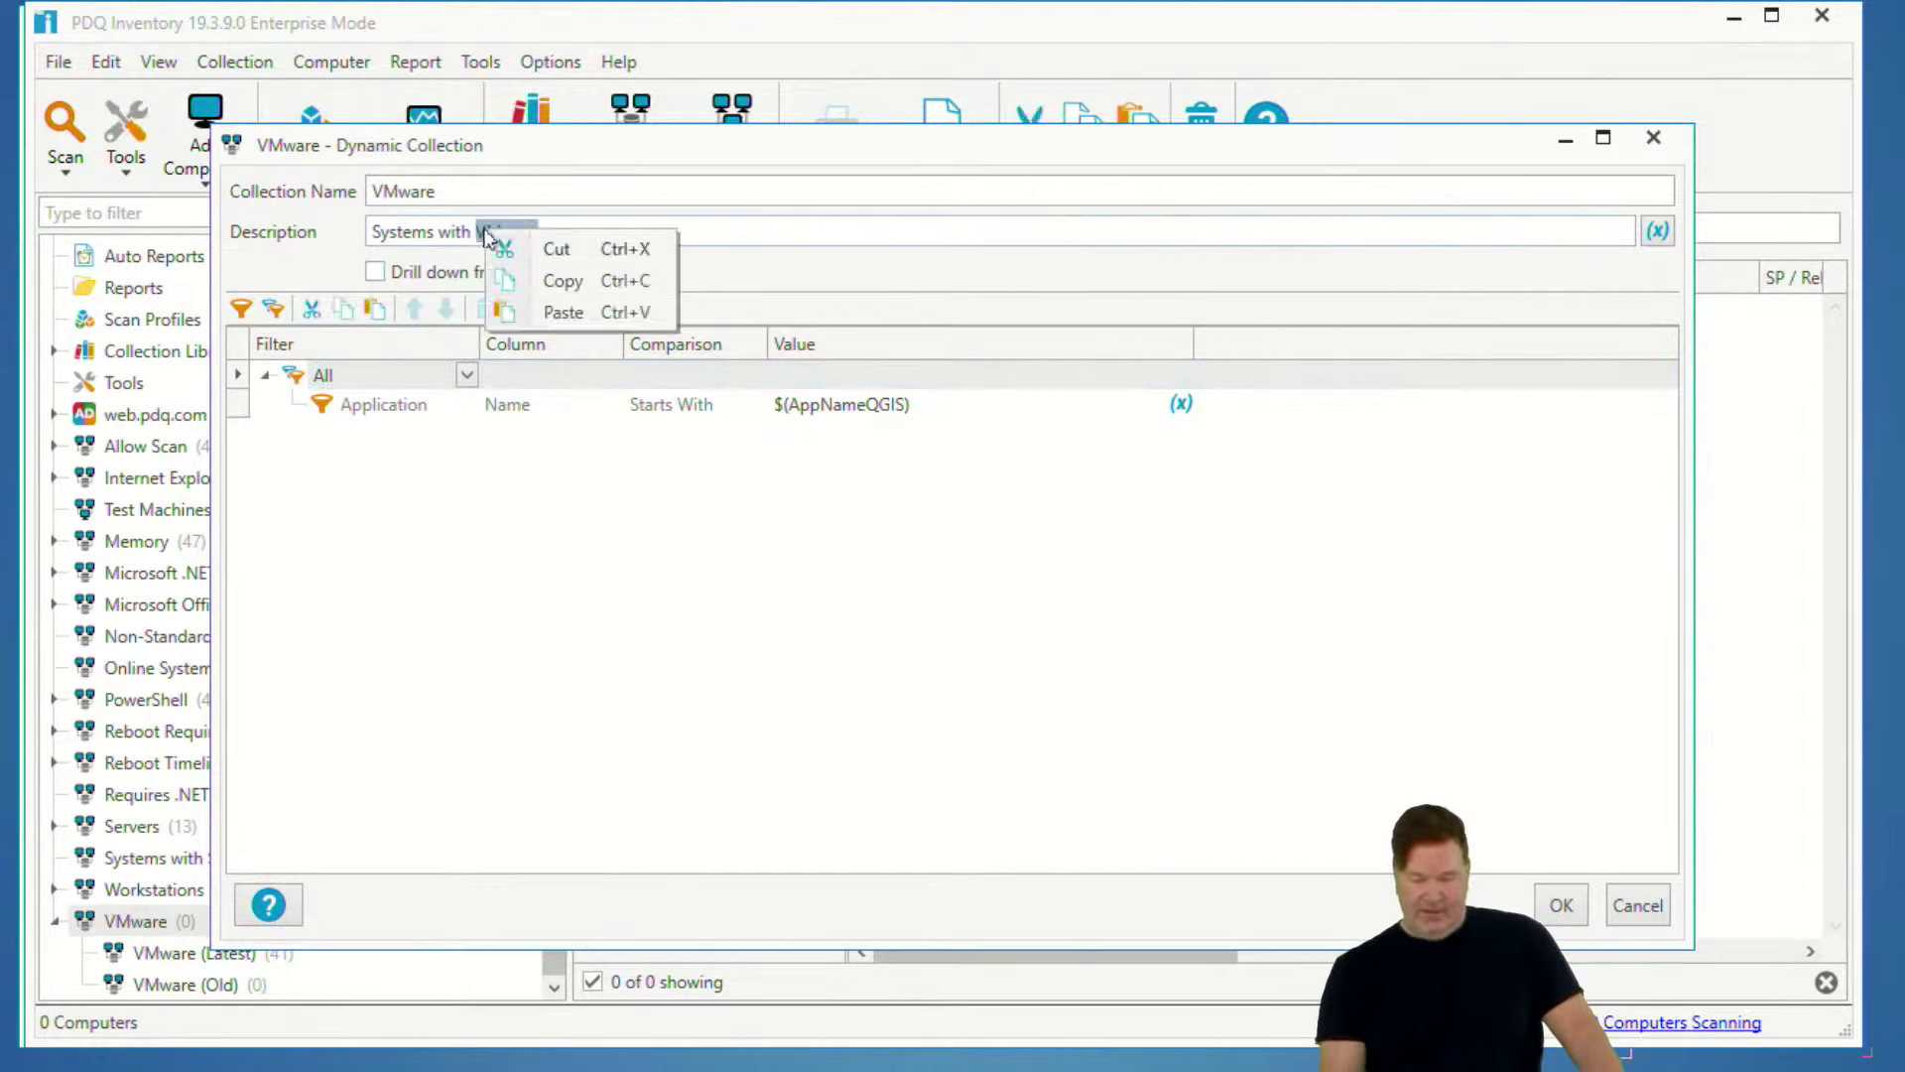
{"action": "left_click", "coordinate": [562, 281]}
{"action": "left_click", "coordinate": [863, 408]}
{"action": "left_click_drag", "start_coordinate": [957, 407], "coordinate": [679, 387]}
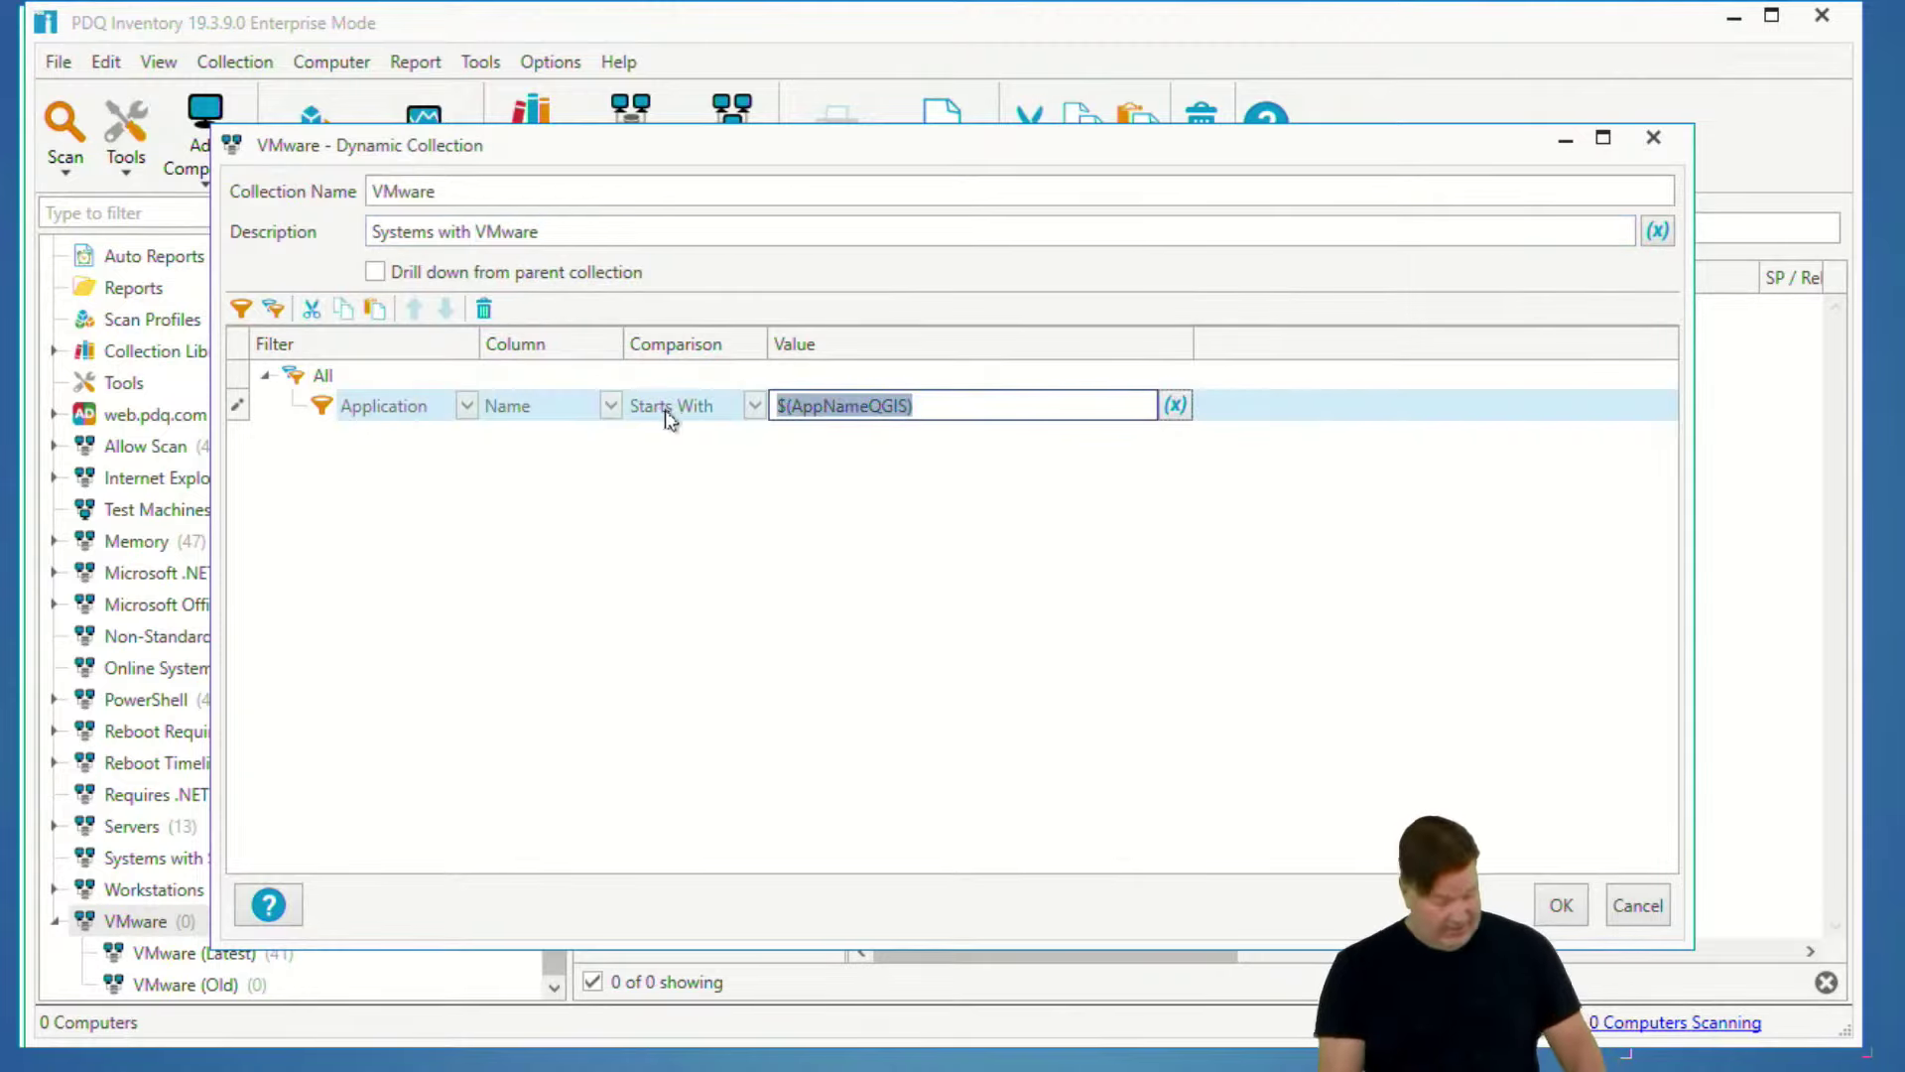
{"action": "key", "text": "ctrl+v"}
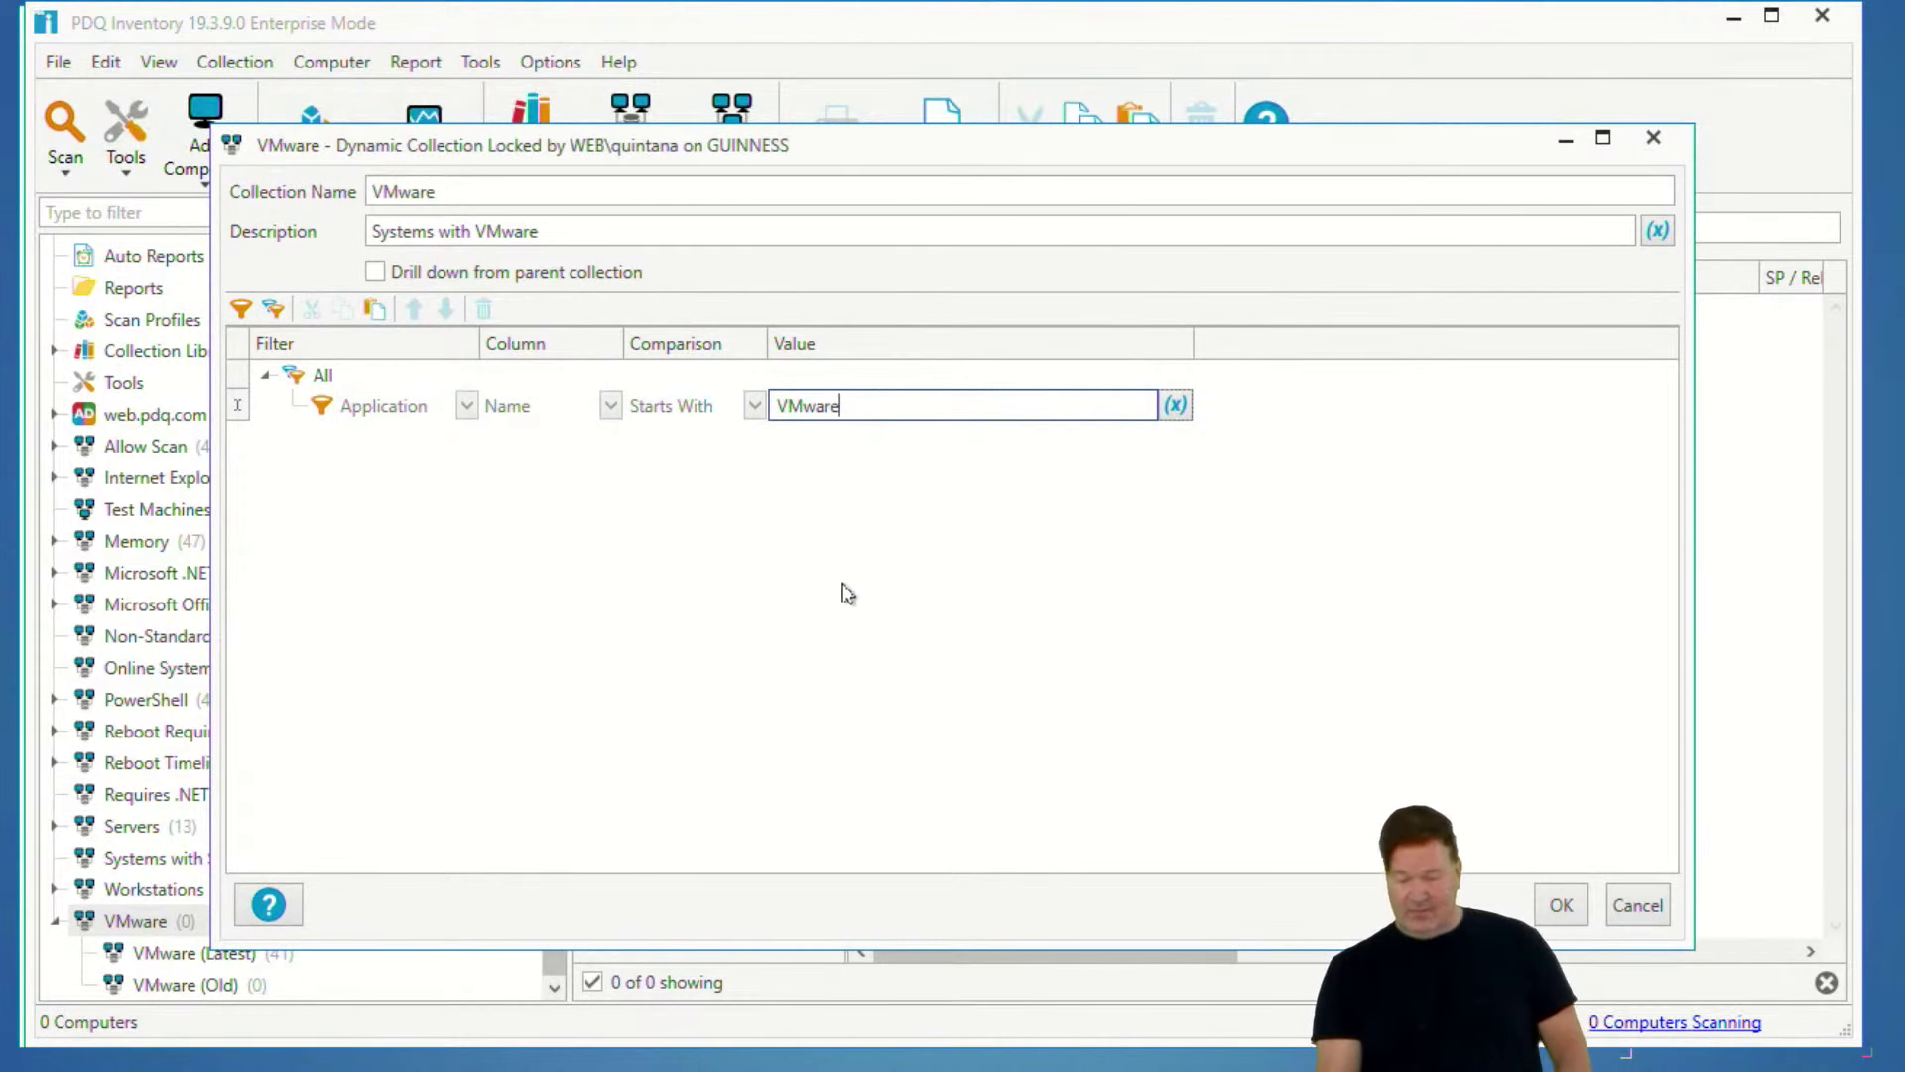
{"action": "left_click", "coordinate": [1561, 903]}
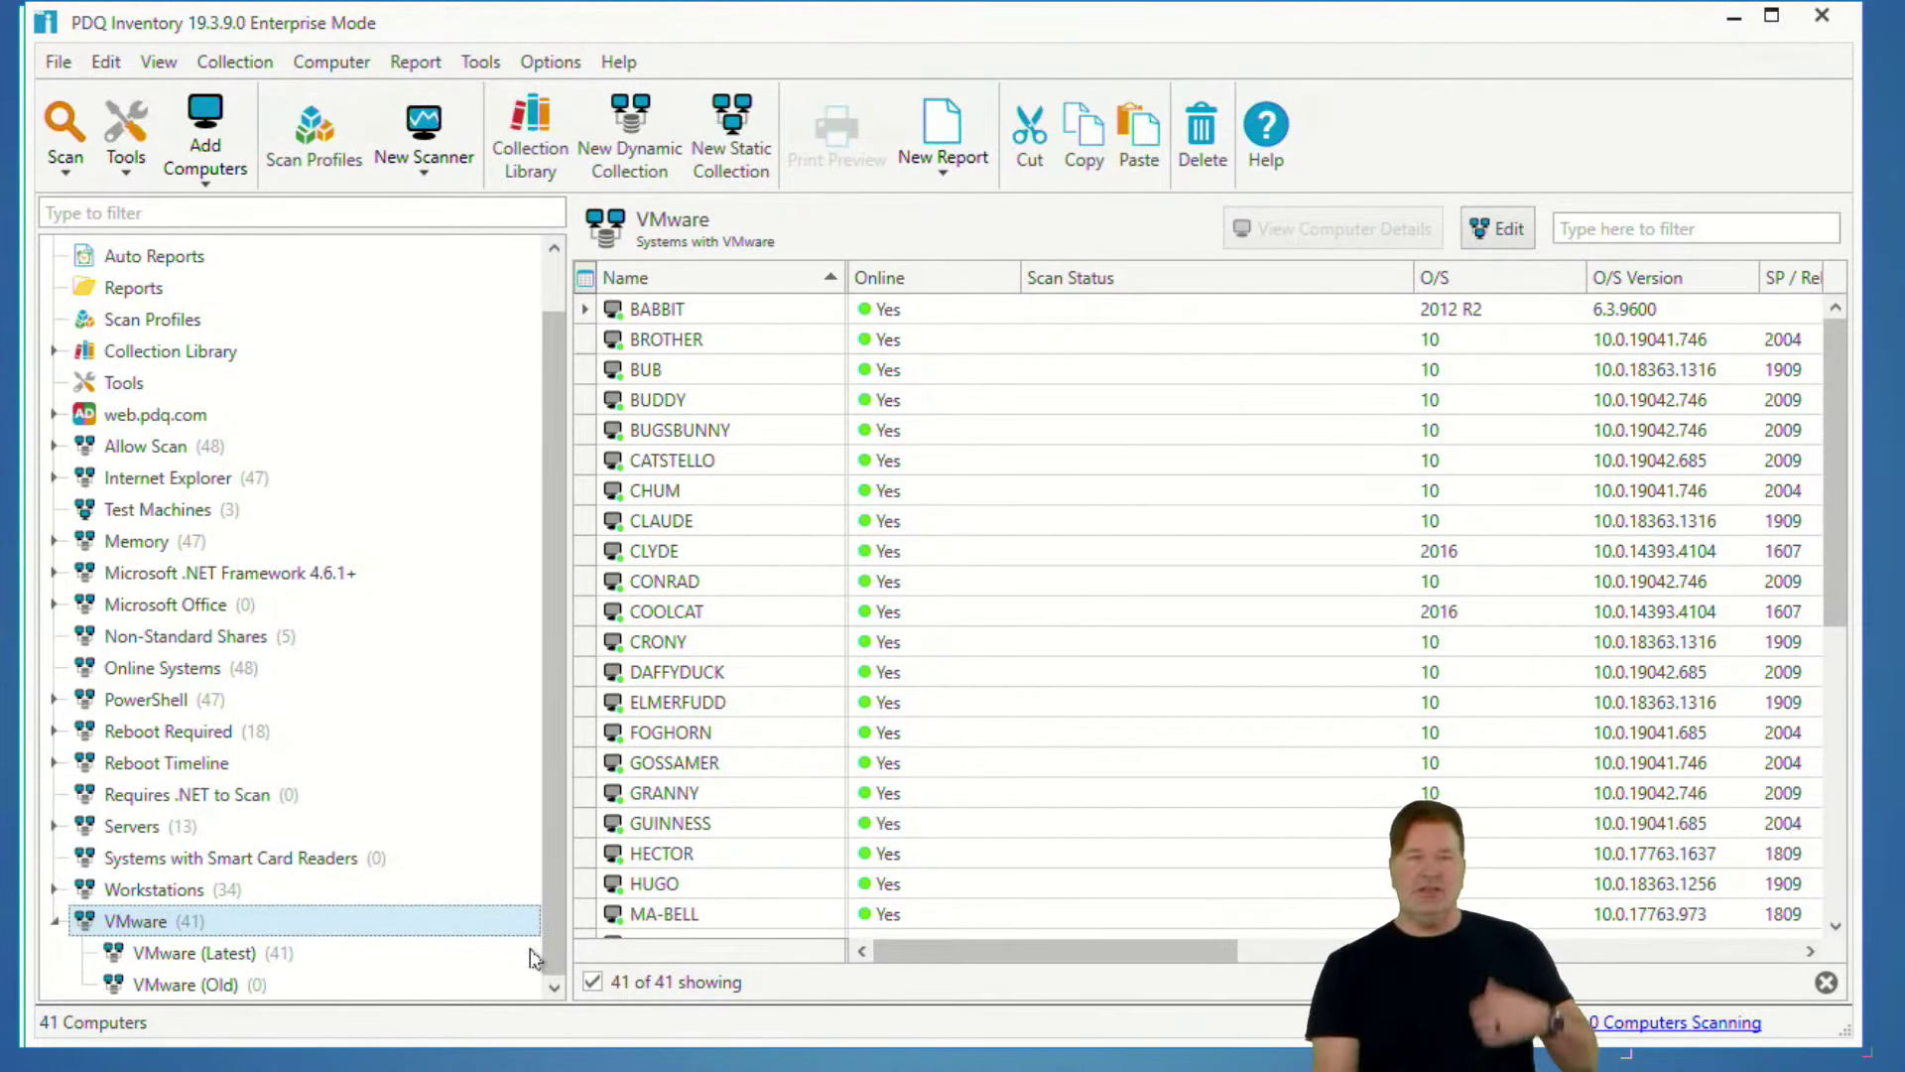
- Open the VMware (Latest) collection for editing and insert the custom variable @(VMVer) into the application version filter's value
{"action": "left_click", "coordinate": [209, 957]}
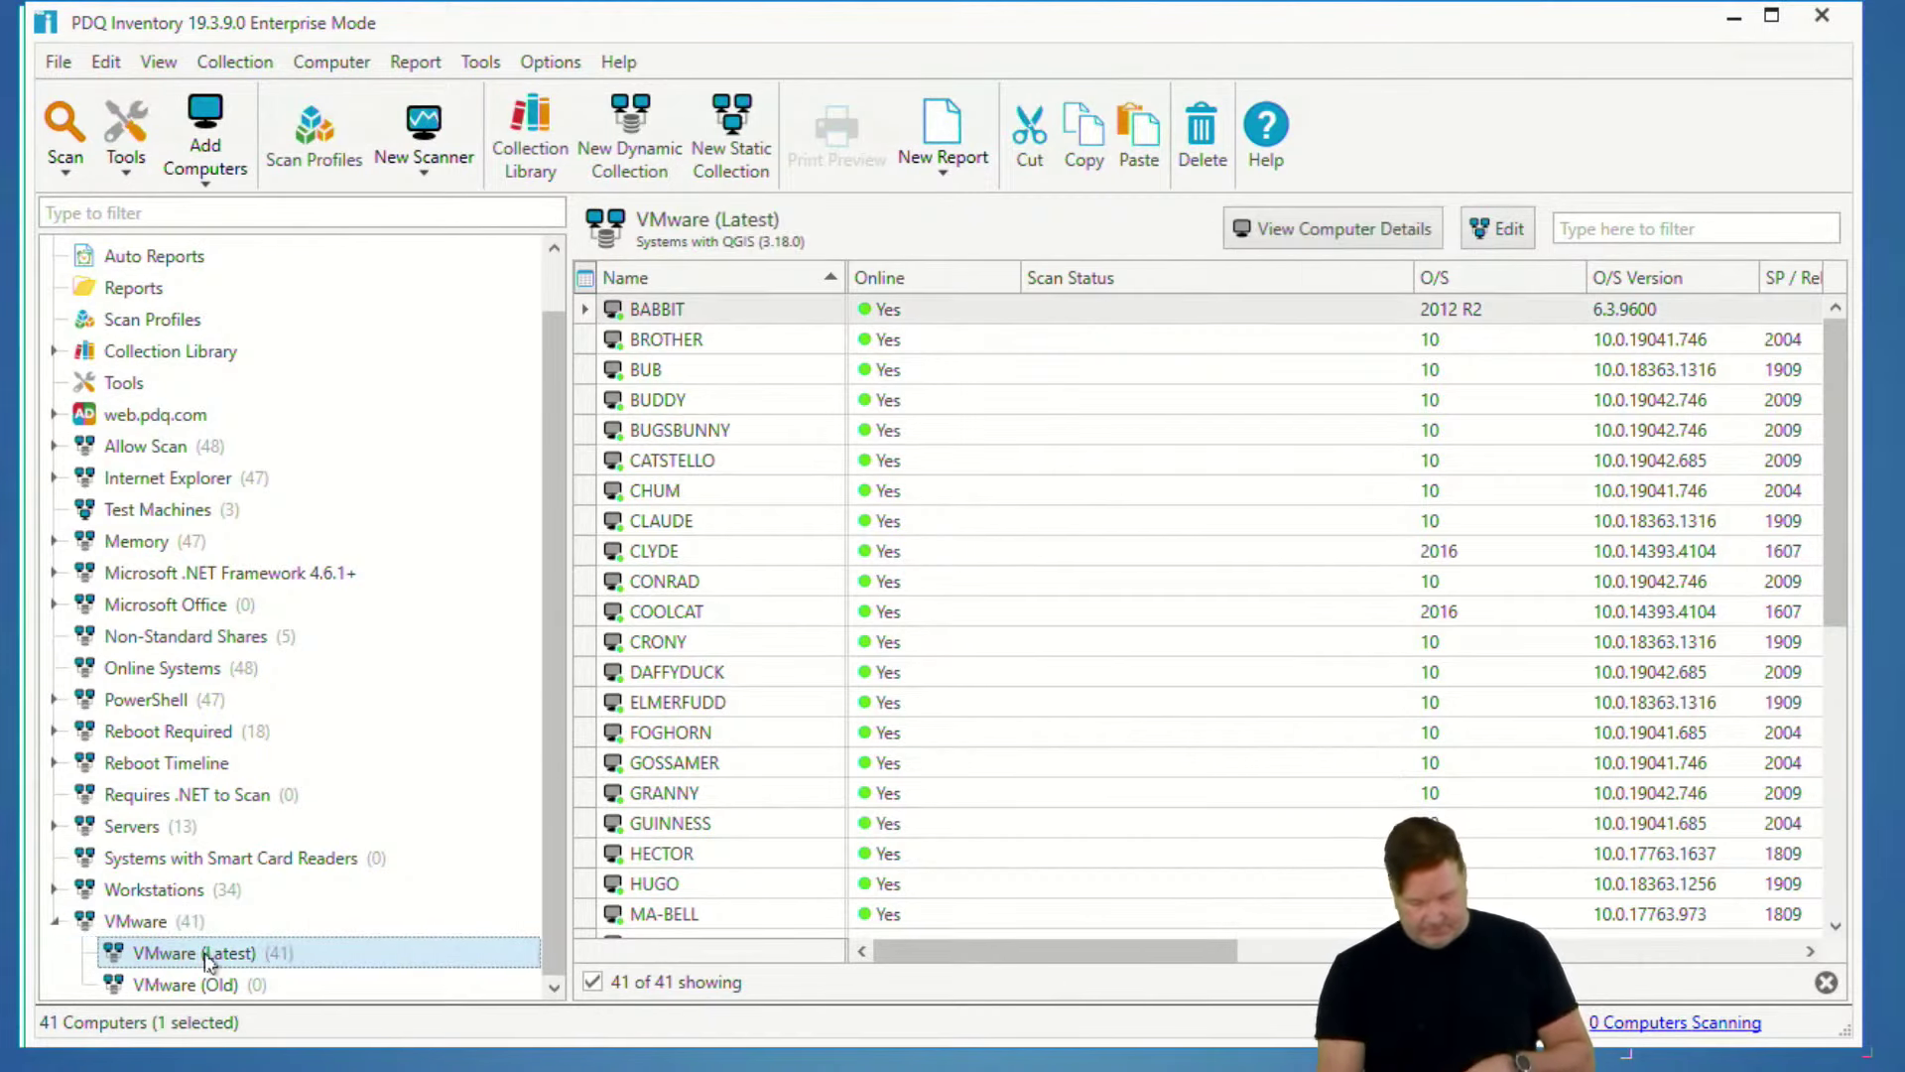
{"action": "left_click", "coordinate": [205, 953]}
{"action": "double_click", "coordinate": [204, 952]}
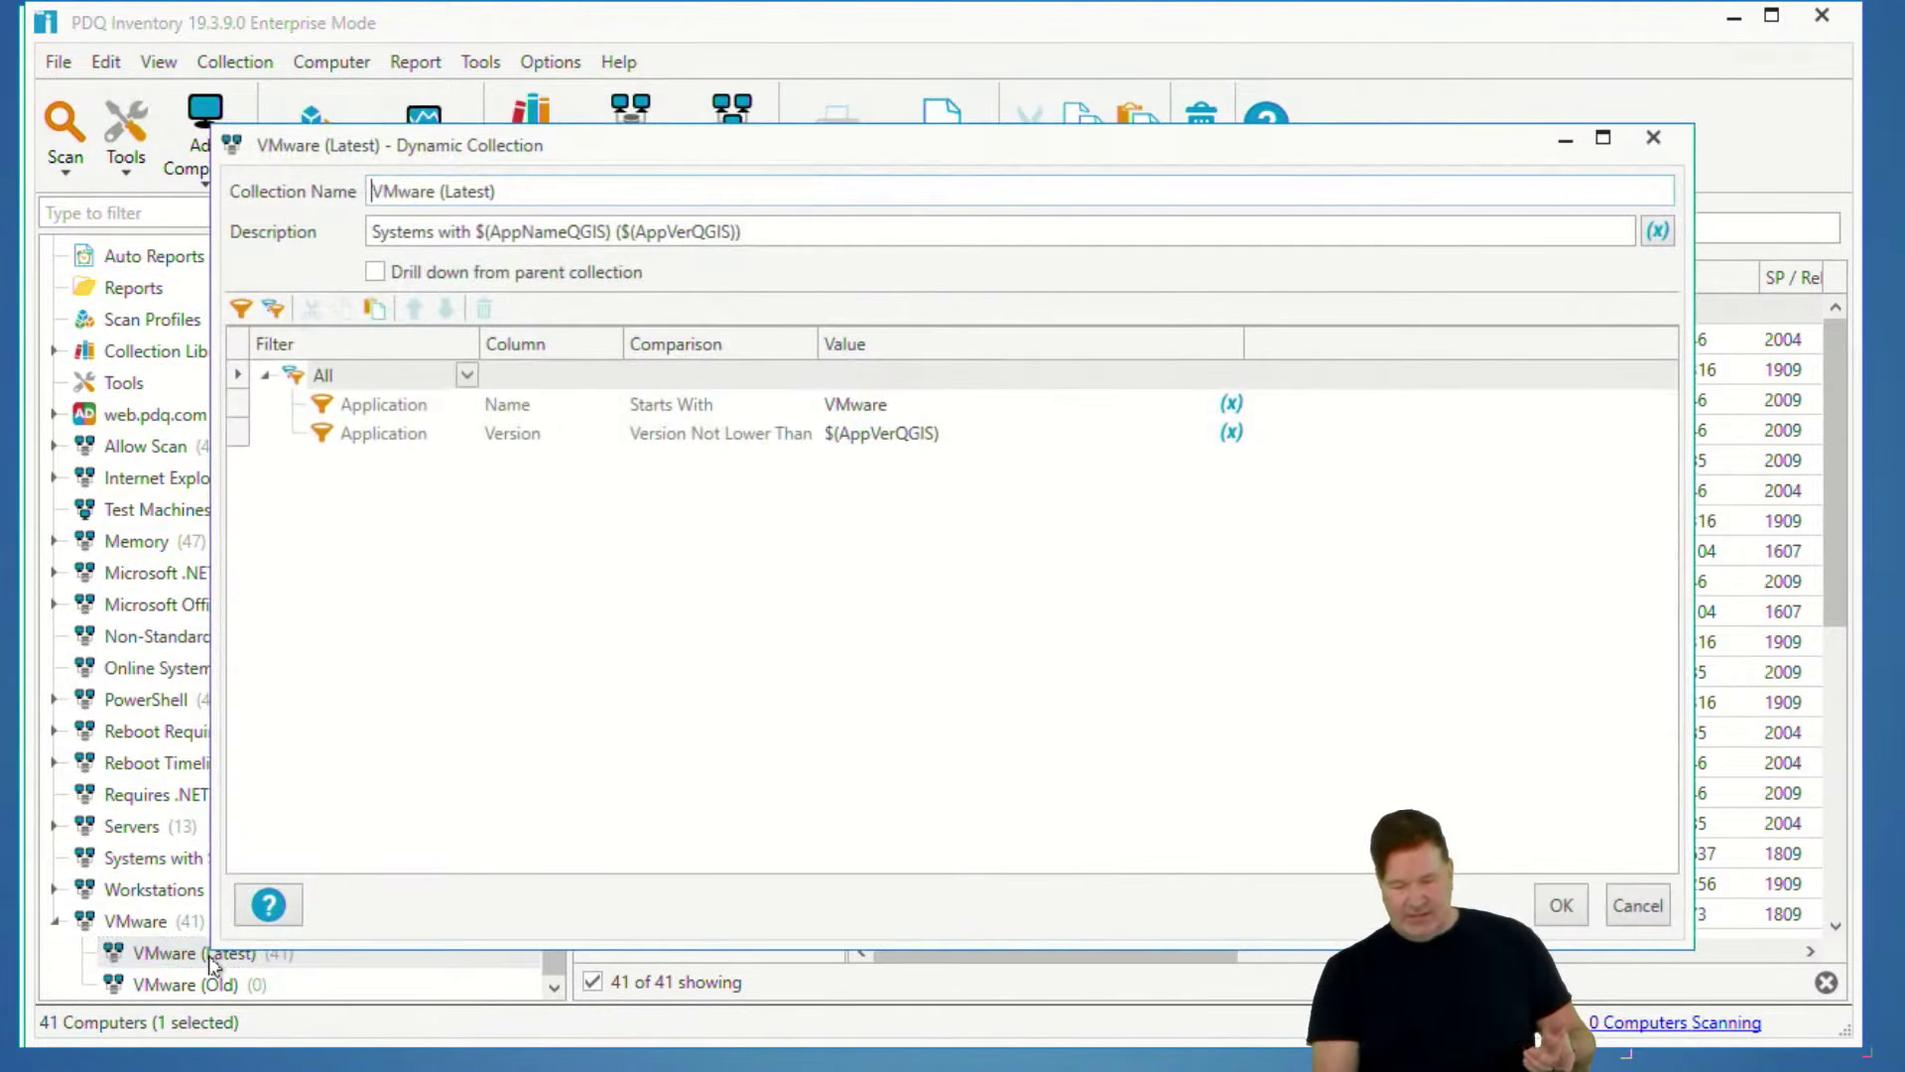
{"action": "left_click", "coordinate": [951, 440]}
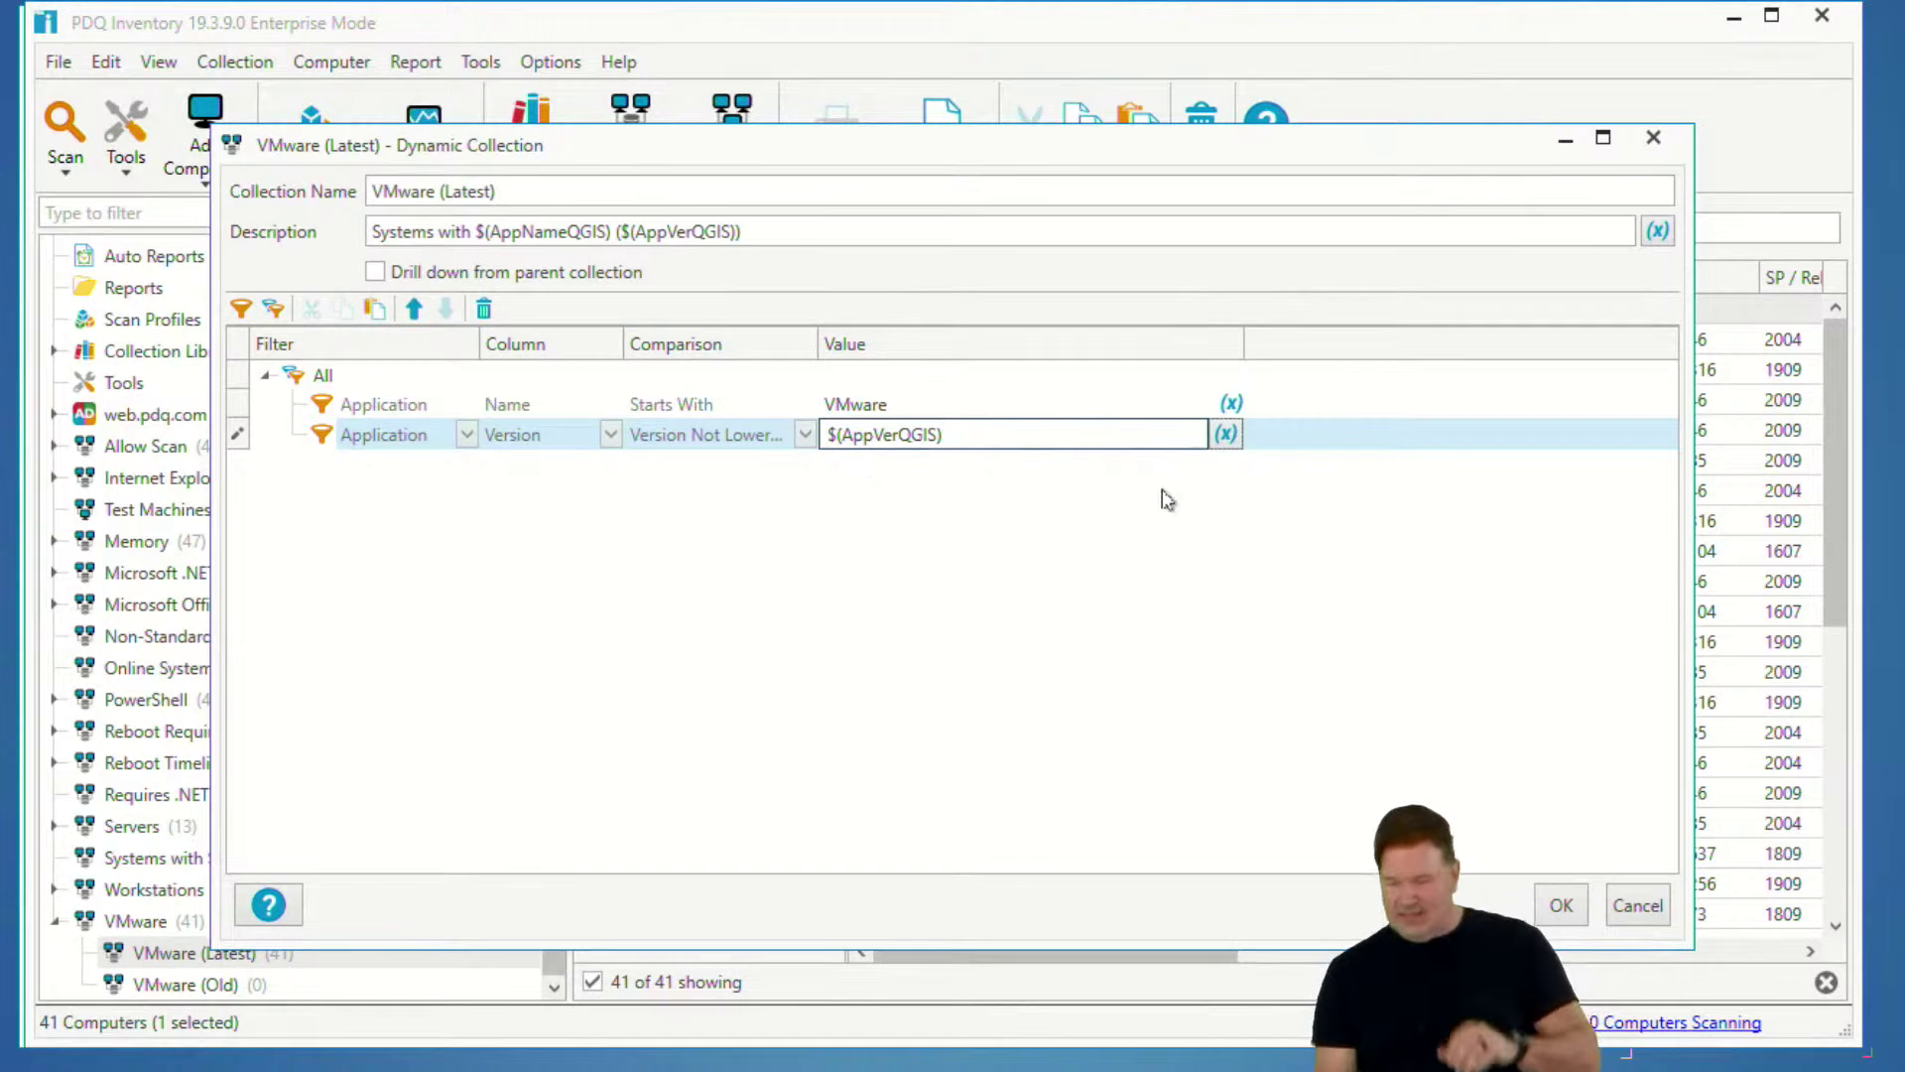
{"action": "left_click", "coordinate": [1230, 440]}
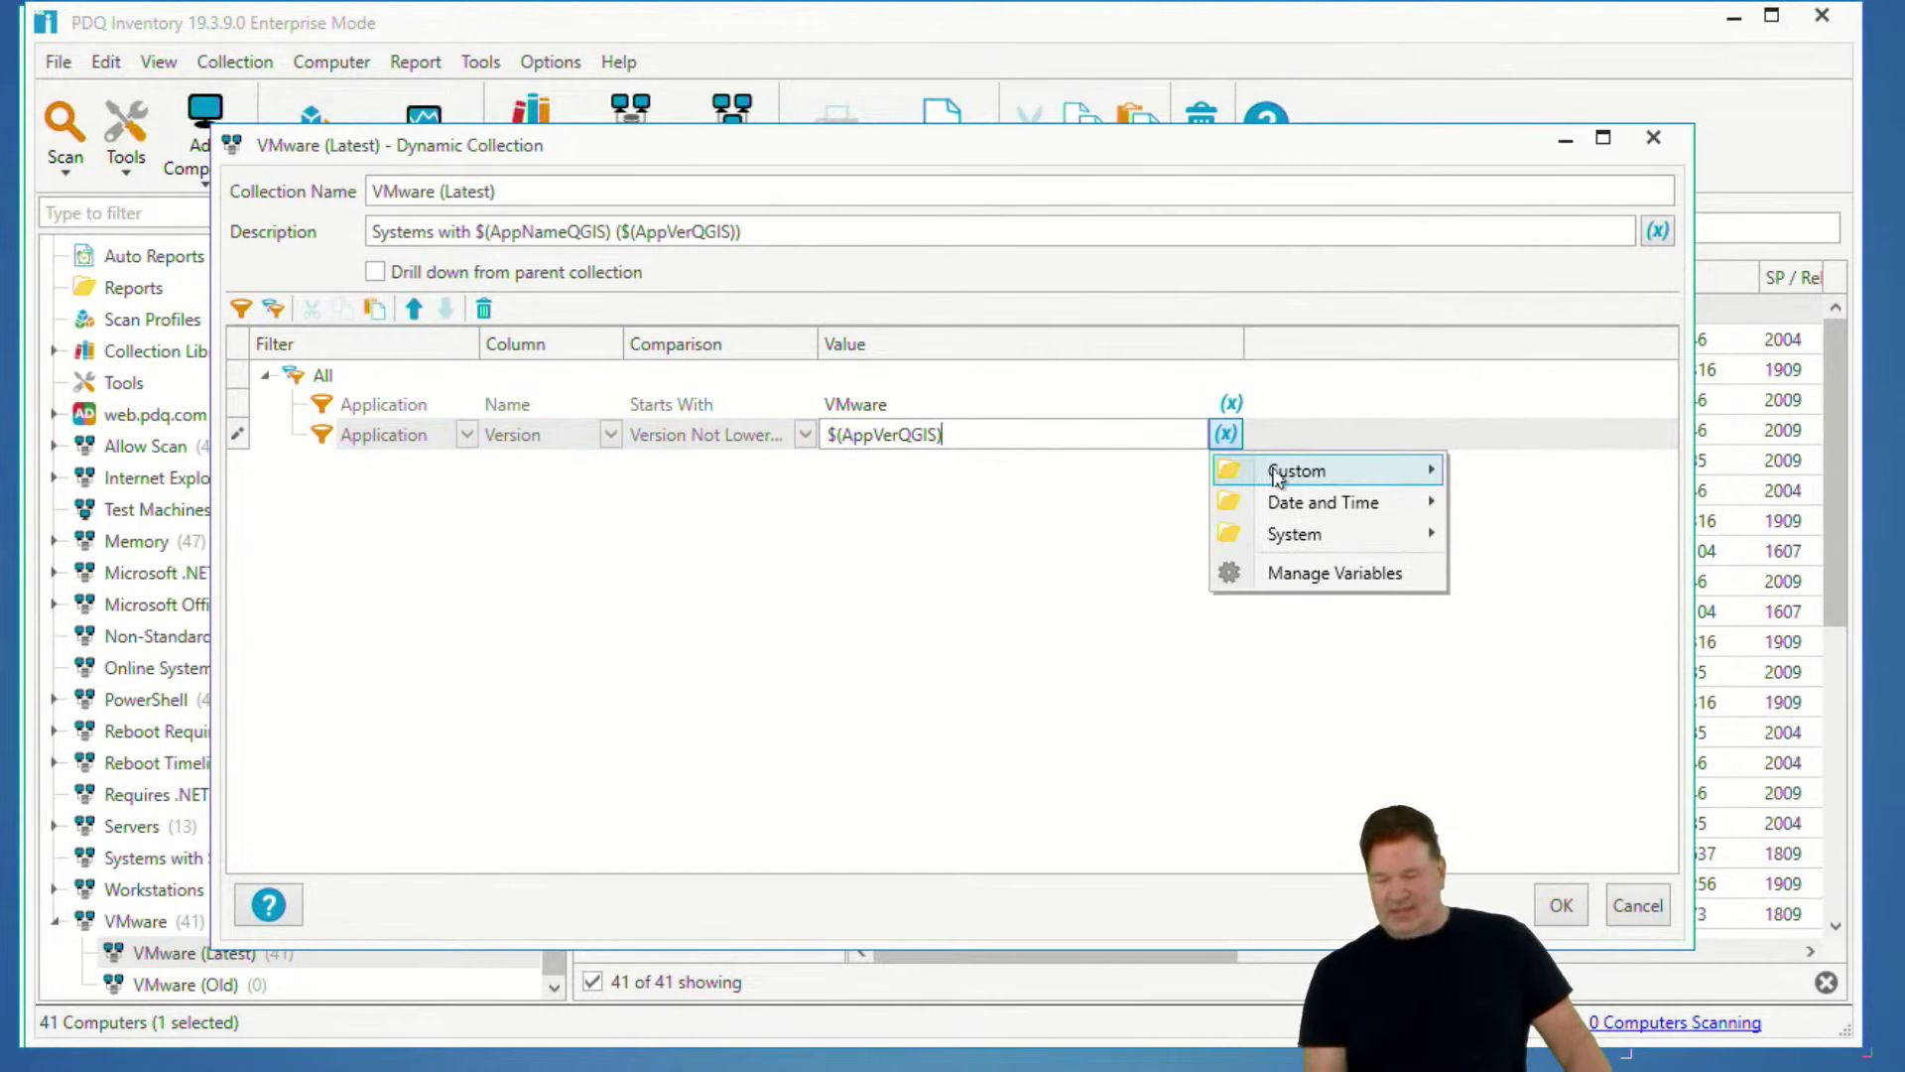
{"action": "mouse_move", "coordinate": [1290, 470]}
{"action": "left_click", "coordinate": [1533, 600]}
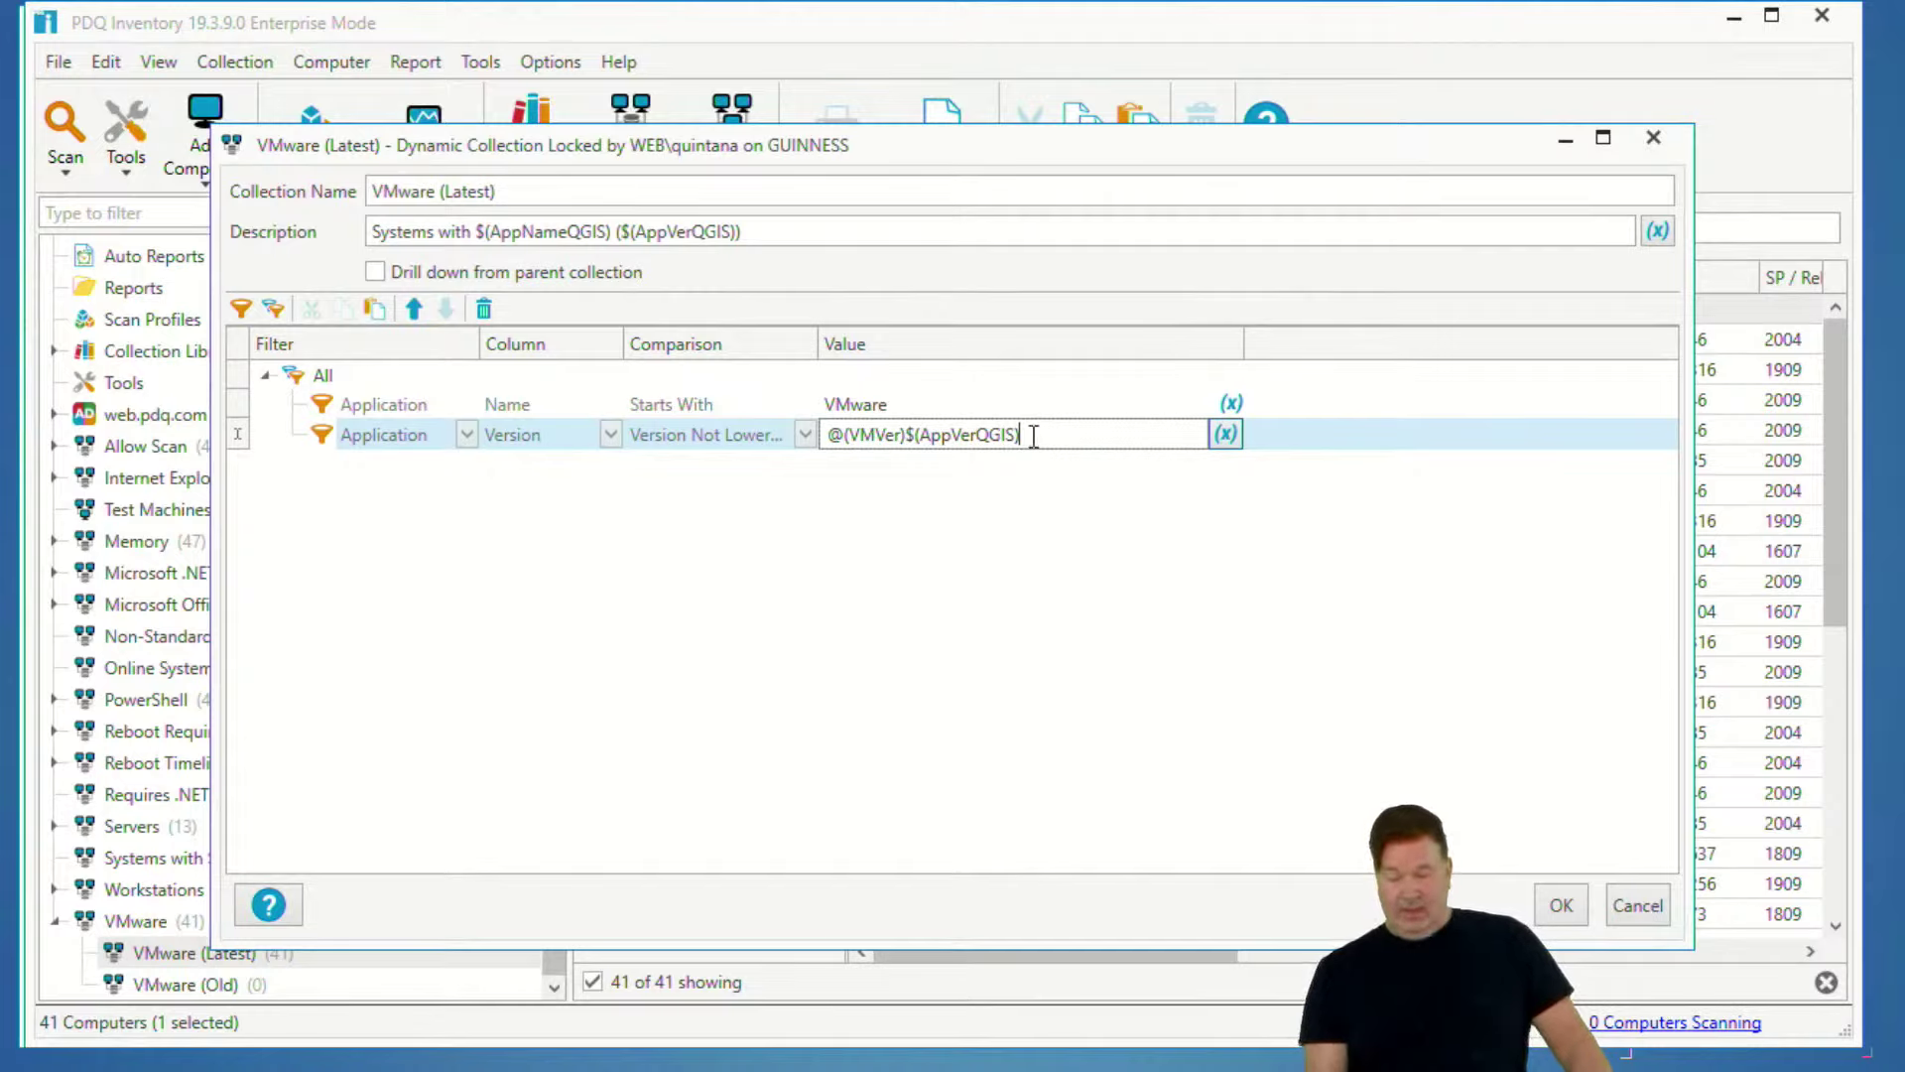
- Delete the leftover $(AppVerQGIS) from the version filter's value, keeping only @(VMVer)
{"action": "key", "text": "BackSpace"}
{"action": "key", "text": "BackSpace"}
{"action": "key", "text": "BackSpace"}
{"action": "key", "text": "BackSpace"}
{"action": "key", "text": "BackSpace"}
{"action": "key", "text": "BackSpace"}
{"action": "key", "text": "BackSpace"}
{"action": "key", "text": "BackSpace"}
{"action": "key", "text": "BackSpace"}
{"action": "key", "text": "BackSpace"}
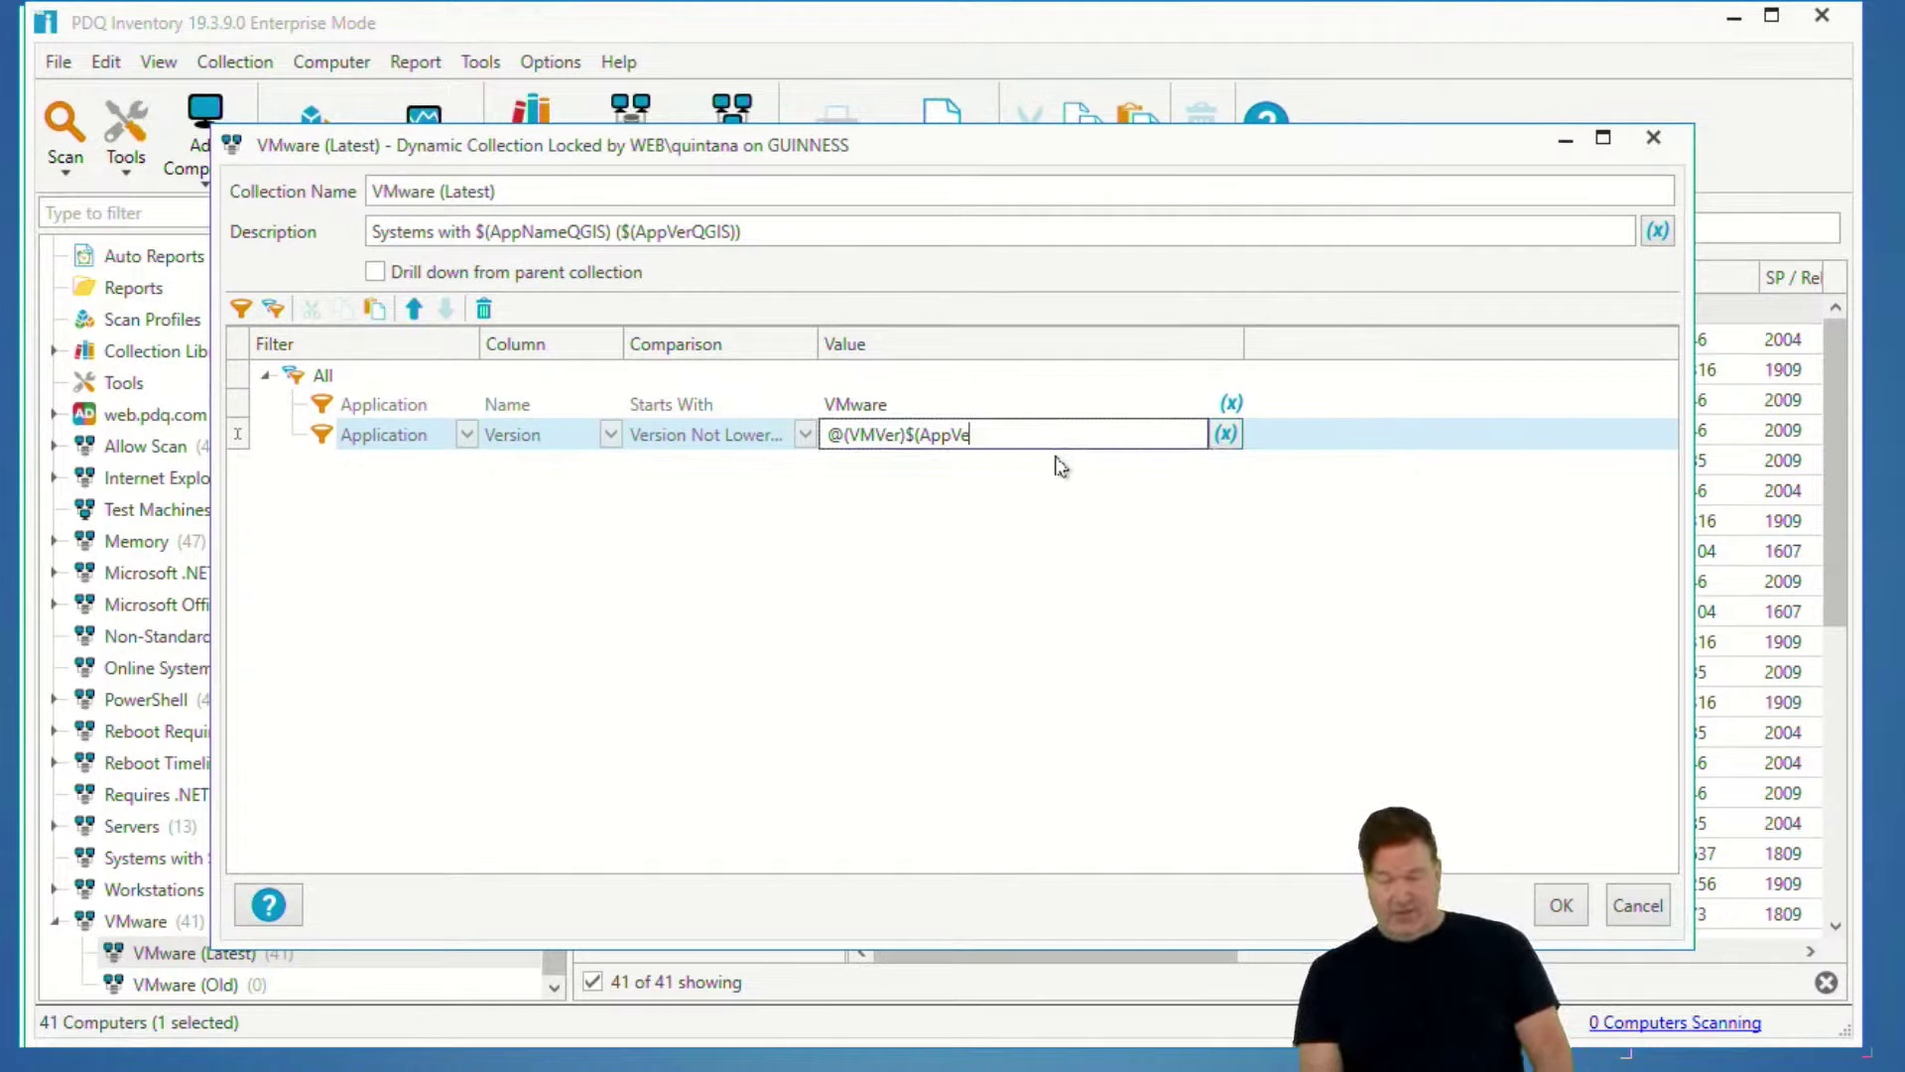
{"action": "key", "text": "BackSpace"}
{"action": "key", "text": "BackSpace"}
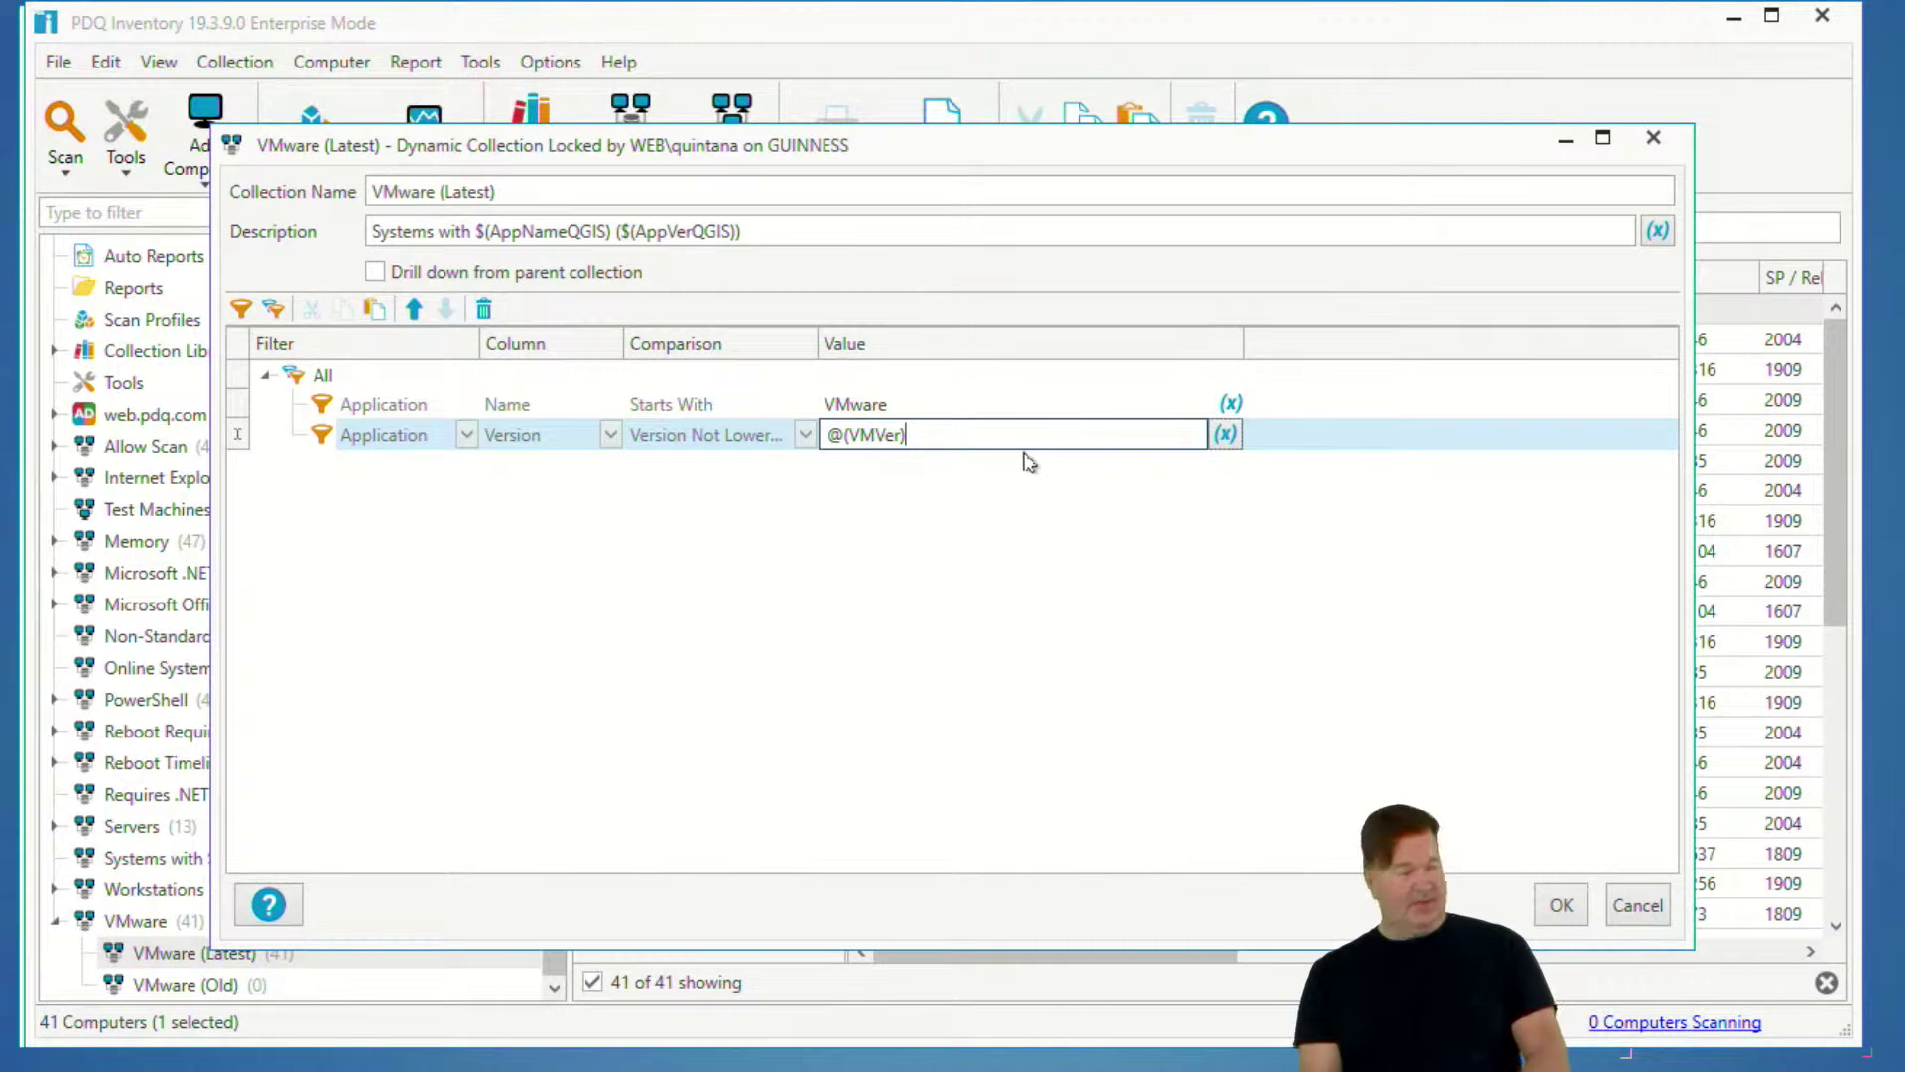
- Copy @(VMVer) from the version filter over $(AppVerQGIS) in the description and save the VMware (Latest) collection
{"action": "double_click", "coordinate": [883, 437]}
{"action": "key", "text": "ctrl+c"}
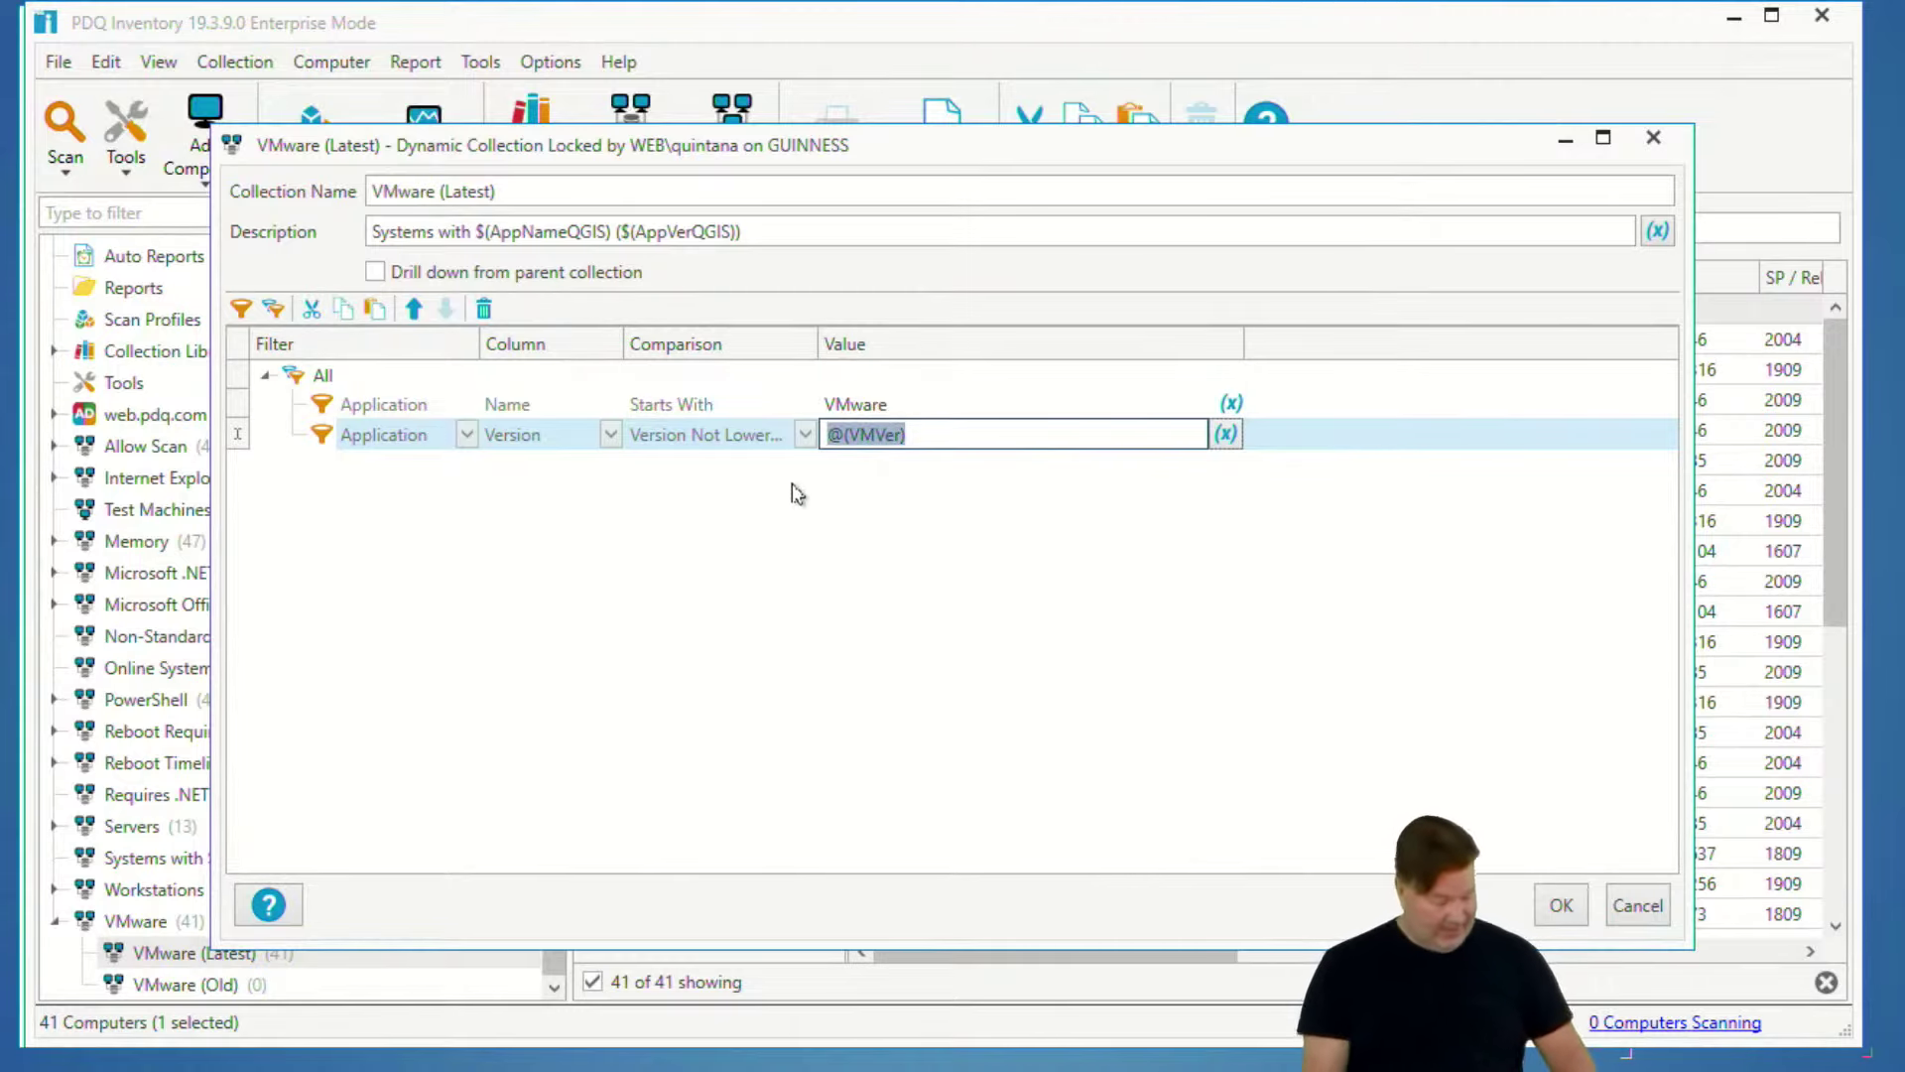
{"action": "left_click", "coordinate": [919, 390]}
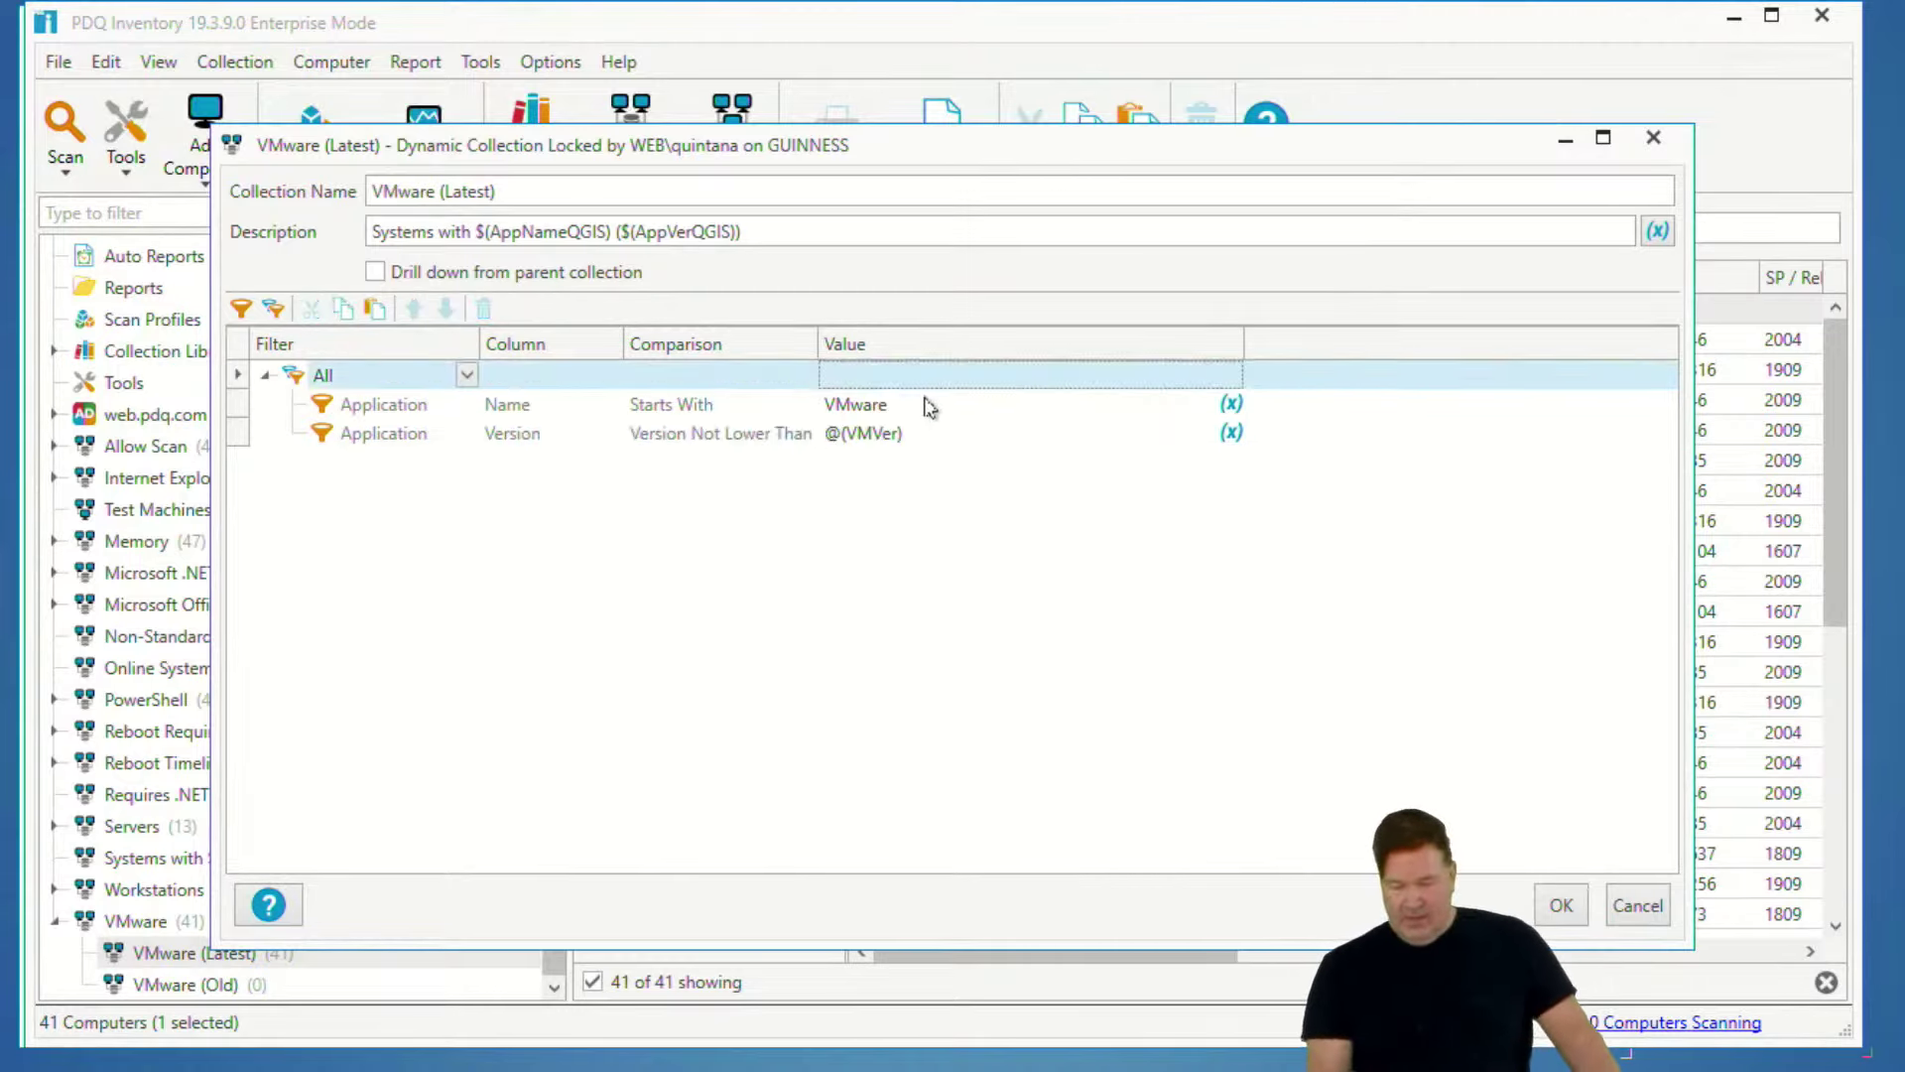
{"action": "mouse_move", "coordinate": [770, 236]}
{"action": "left_mouse_down"}
{"action": "mouse_move", "coordinate": [660, 236]}
{"action": "mouse_move", "coordinate": [739, 238]}
{"action": "left_mouse_up"}
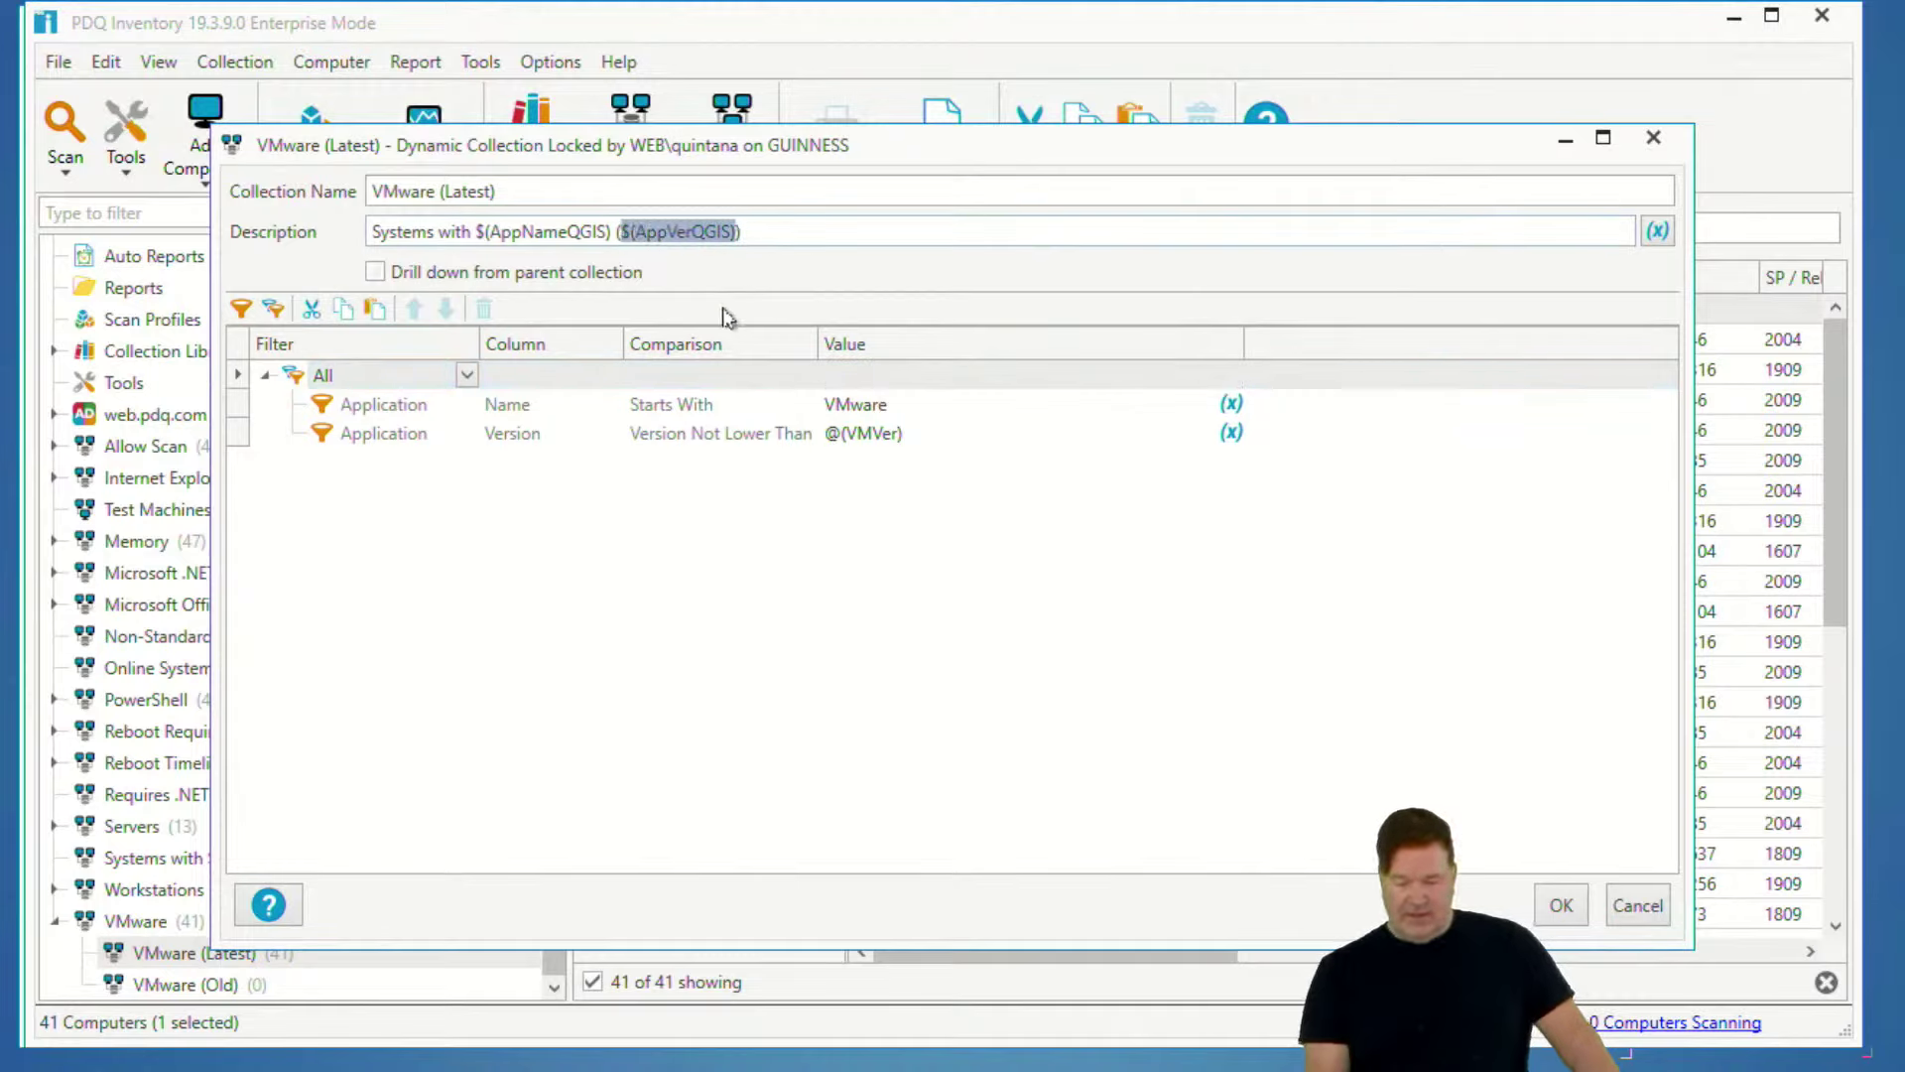
{"action": "key", "text": "ctrl+v"}
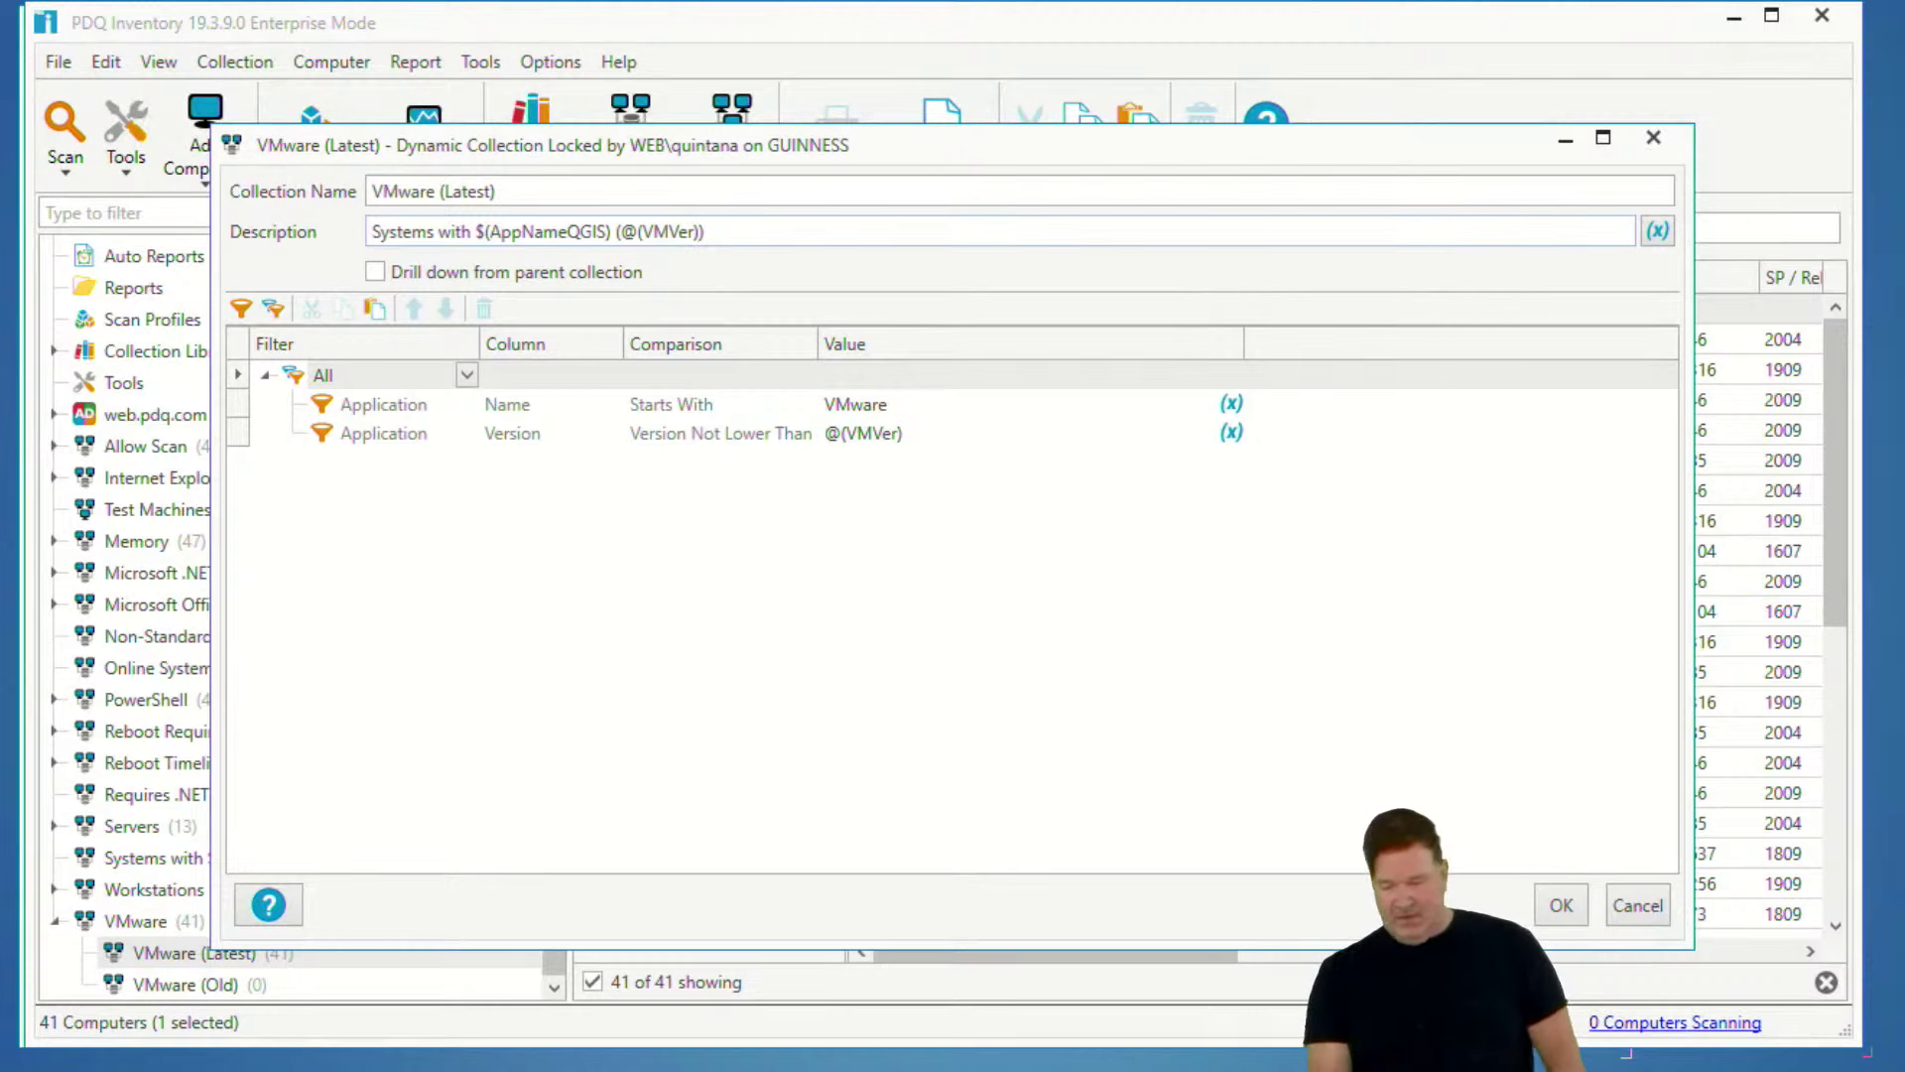
{"action": "left_click", "coordinate": [1561, 905]}
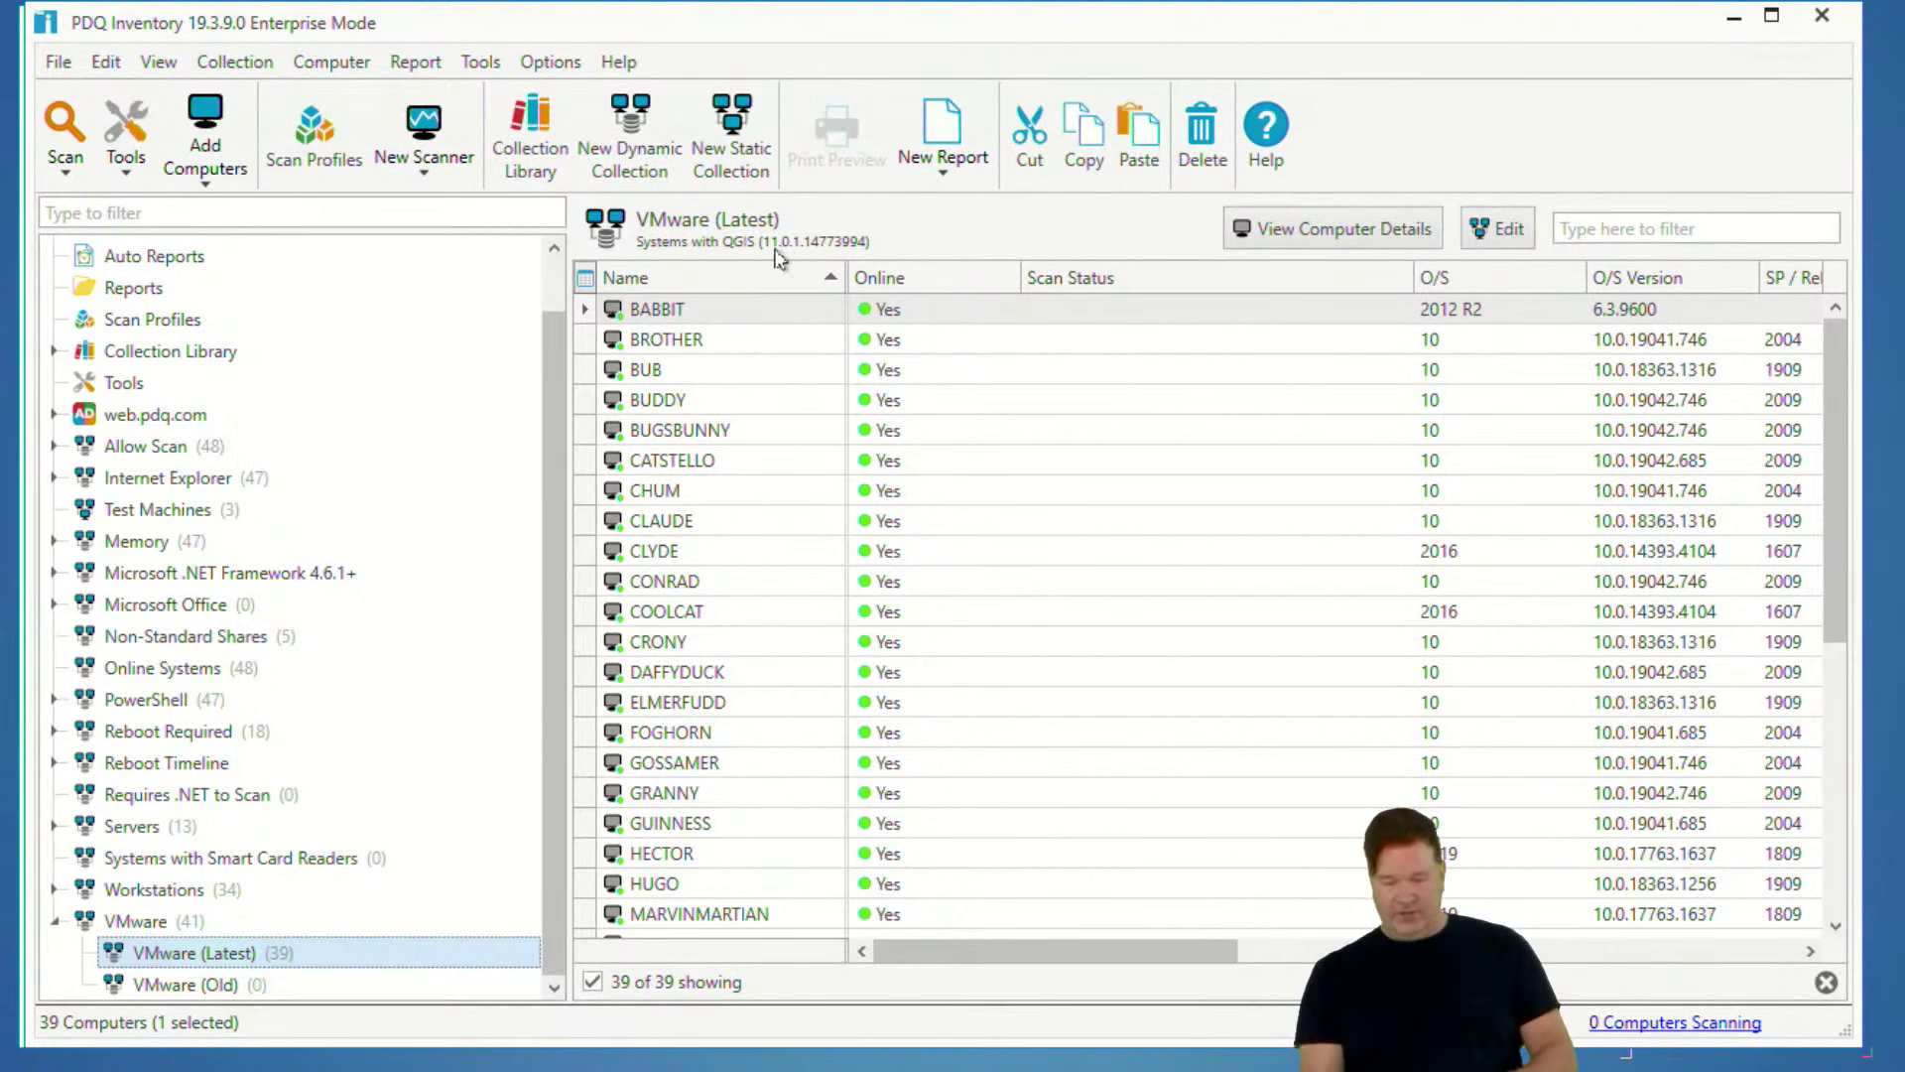
- Replace $(AppNameQGIS) with Vmware in the VMware (Latest) collection's description and save the collection
{"action": "double_click", "coordinate": [231, 954]}
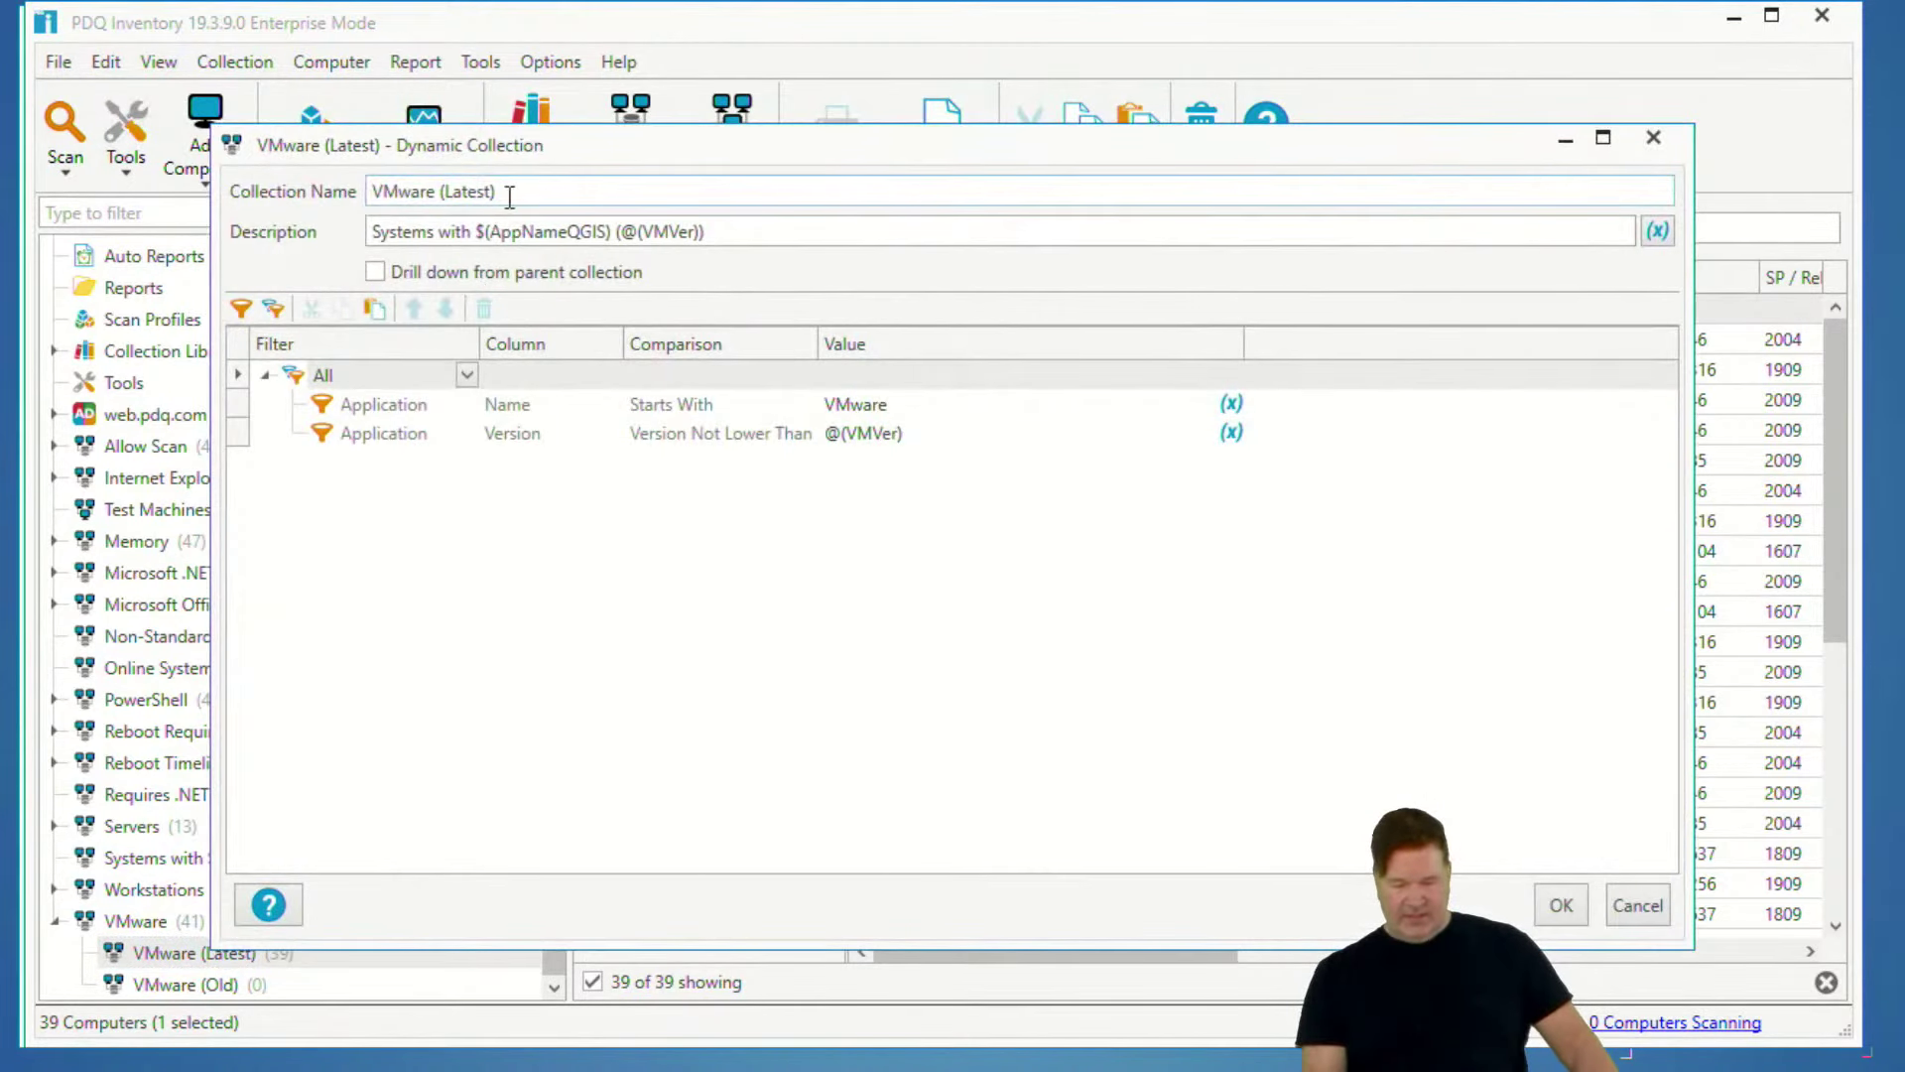
{"action": "left_click_drag", "start_coordinate": [614, 231], "coordinate": [484, 228]}
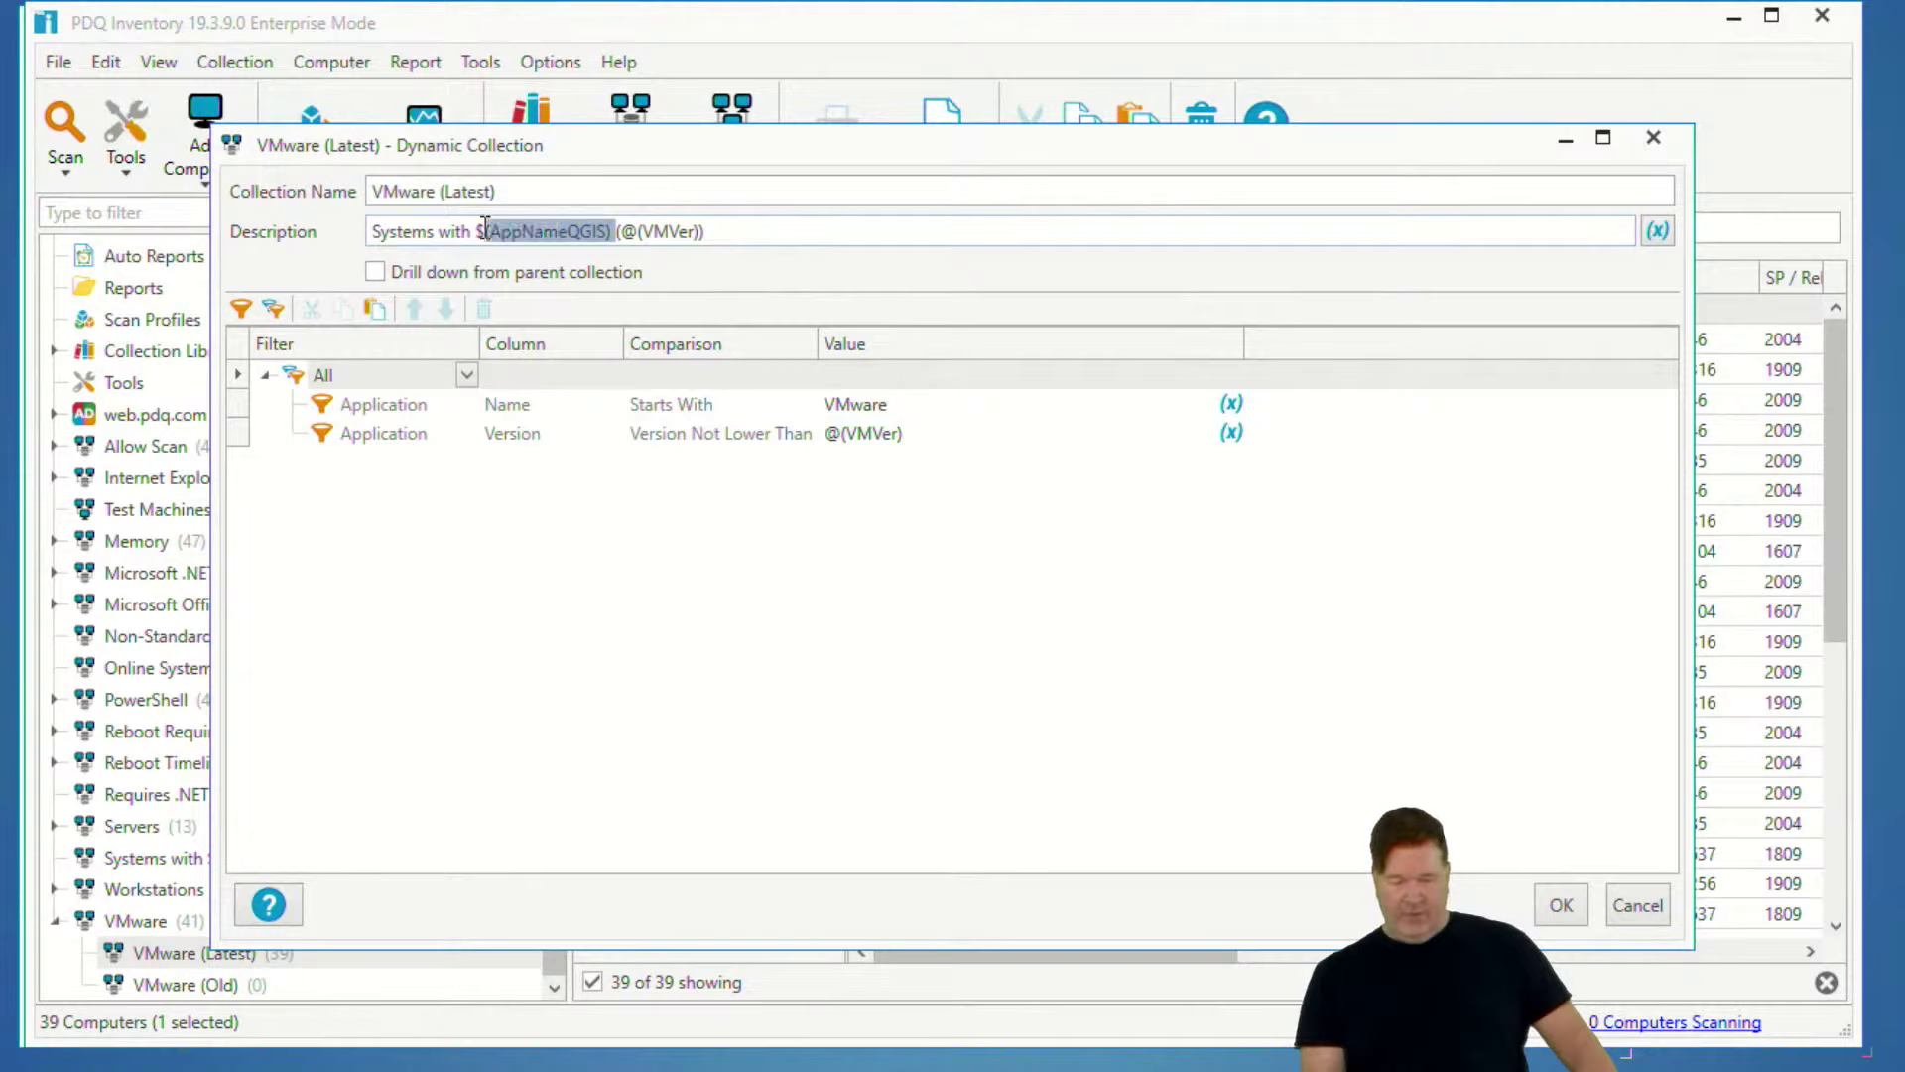
{"action": "key", "text": "Delete"}
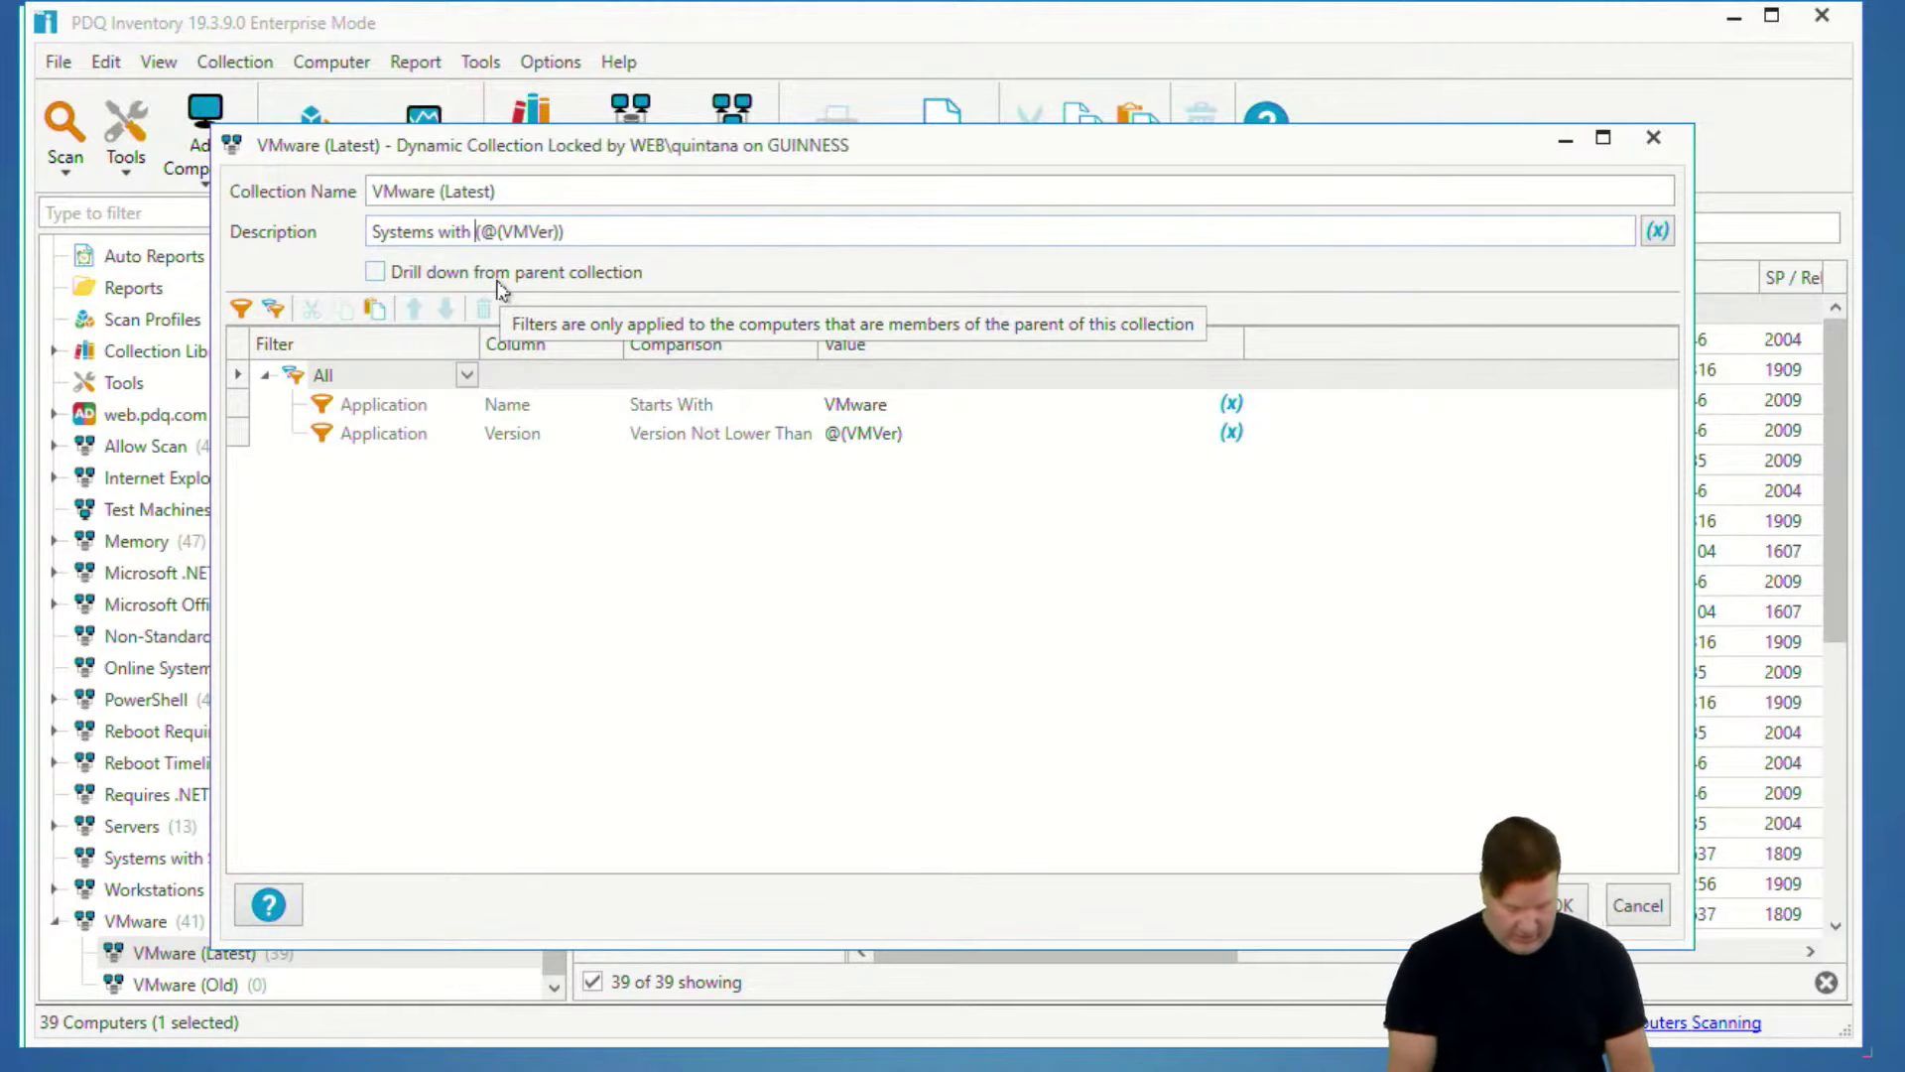
{"action": "type", "text": "Vmware"}
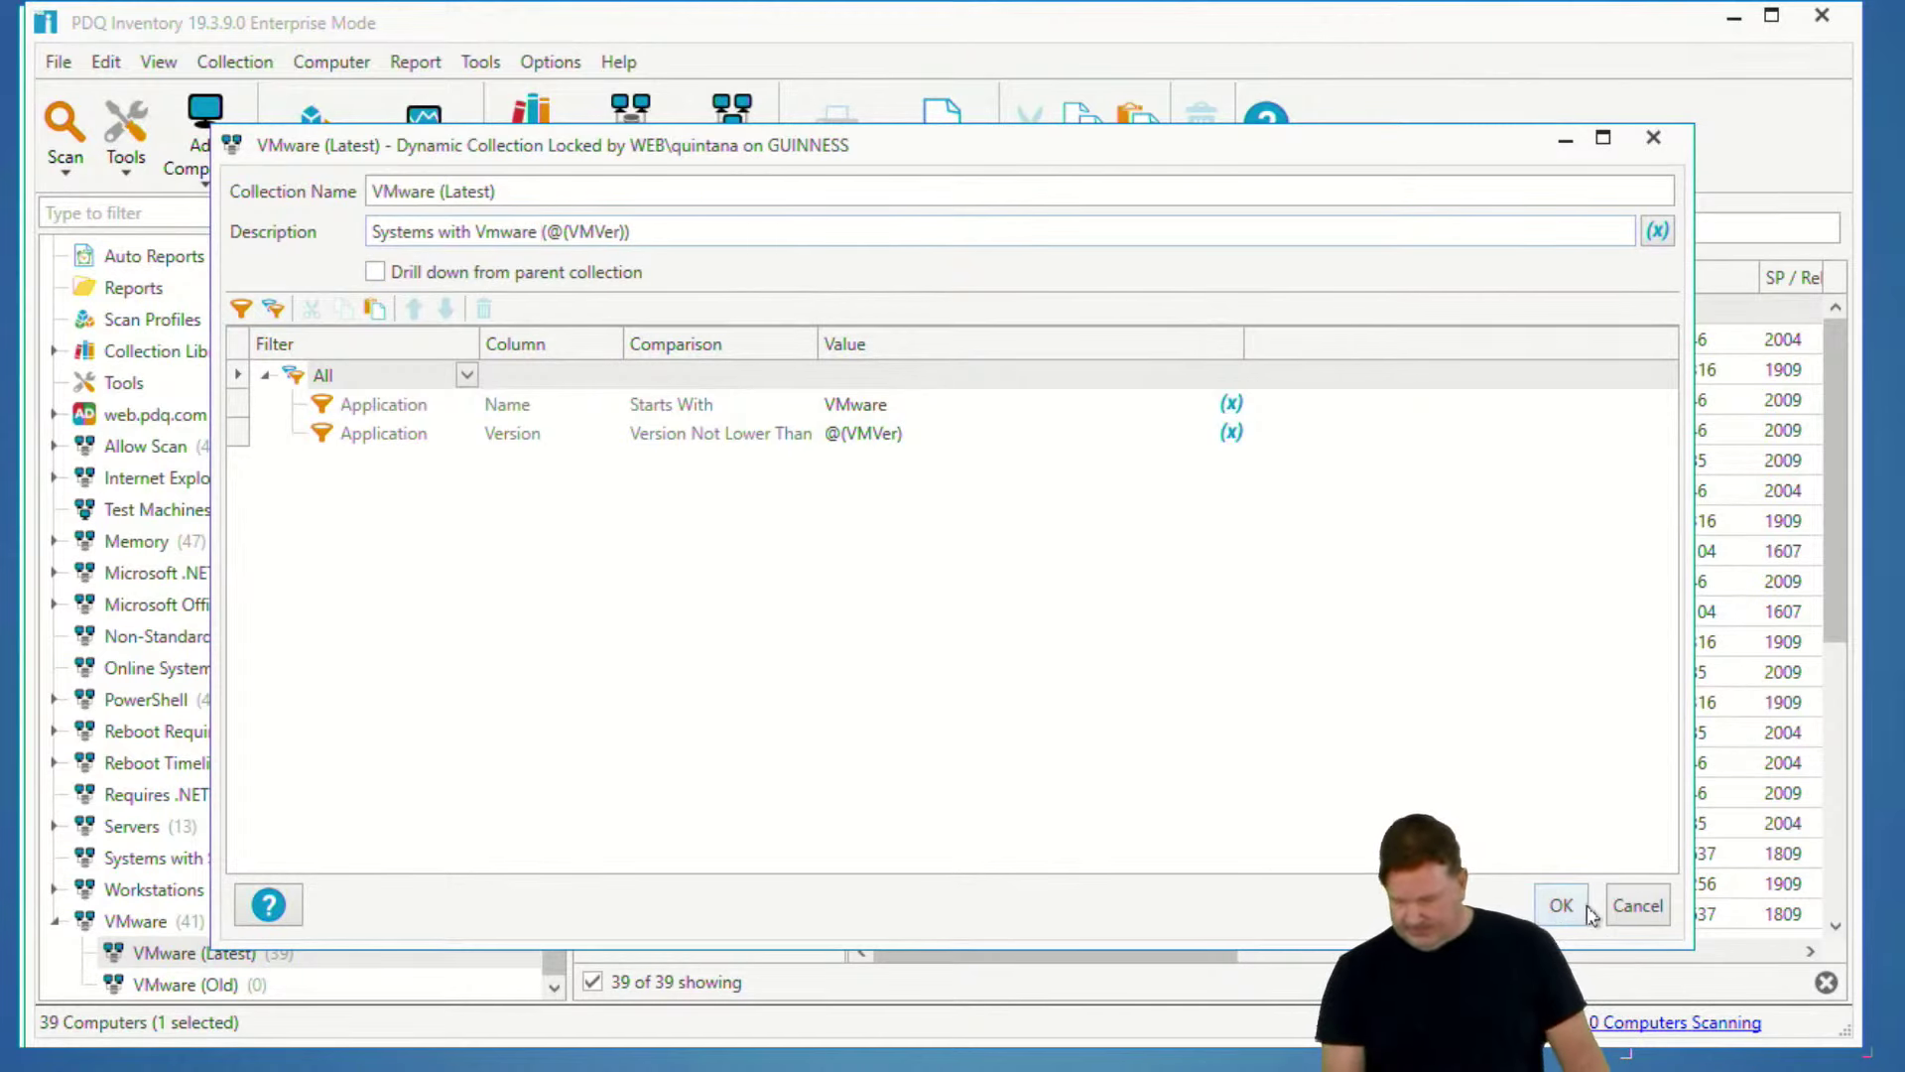
{"action": "left_click", "coordinate": [1553, 900]}
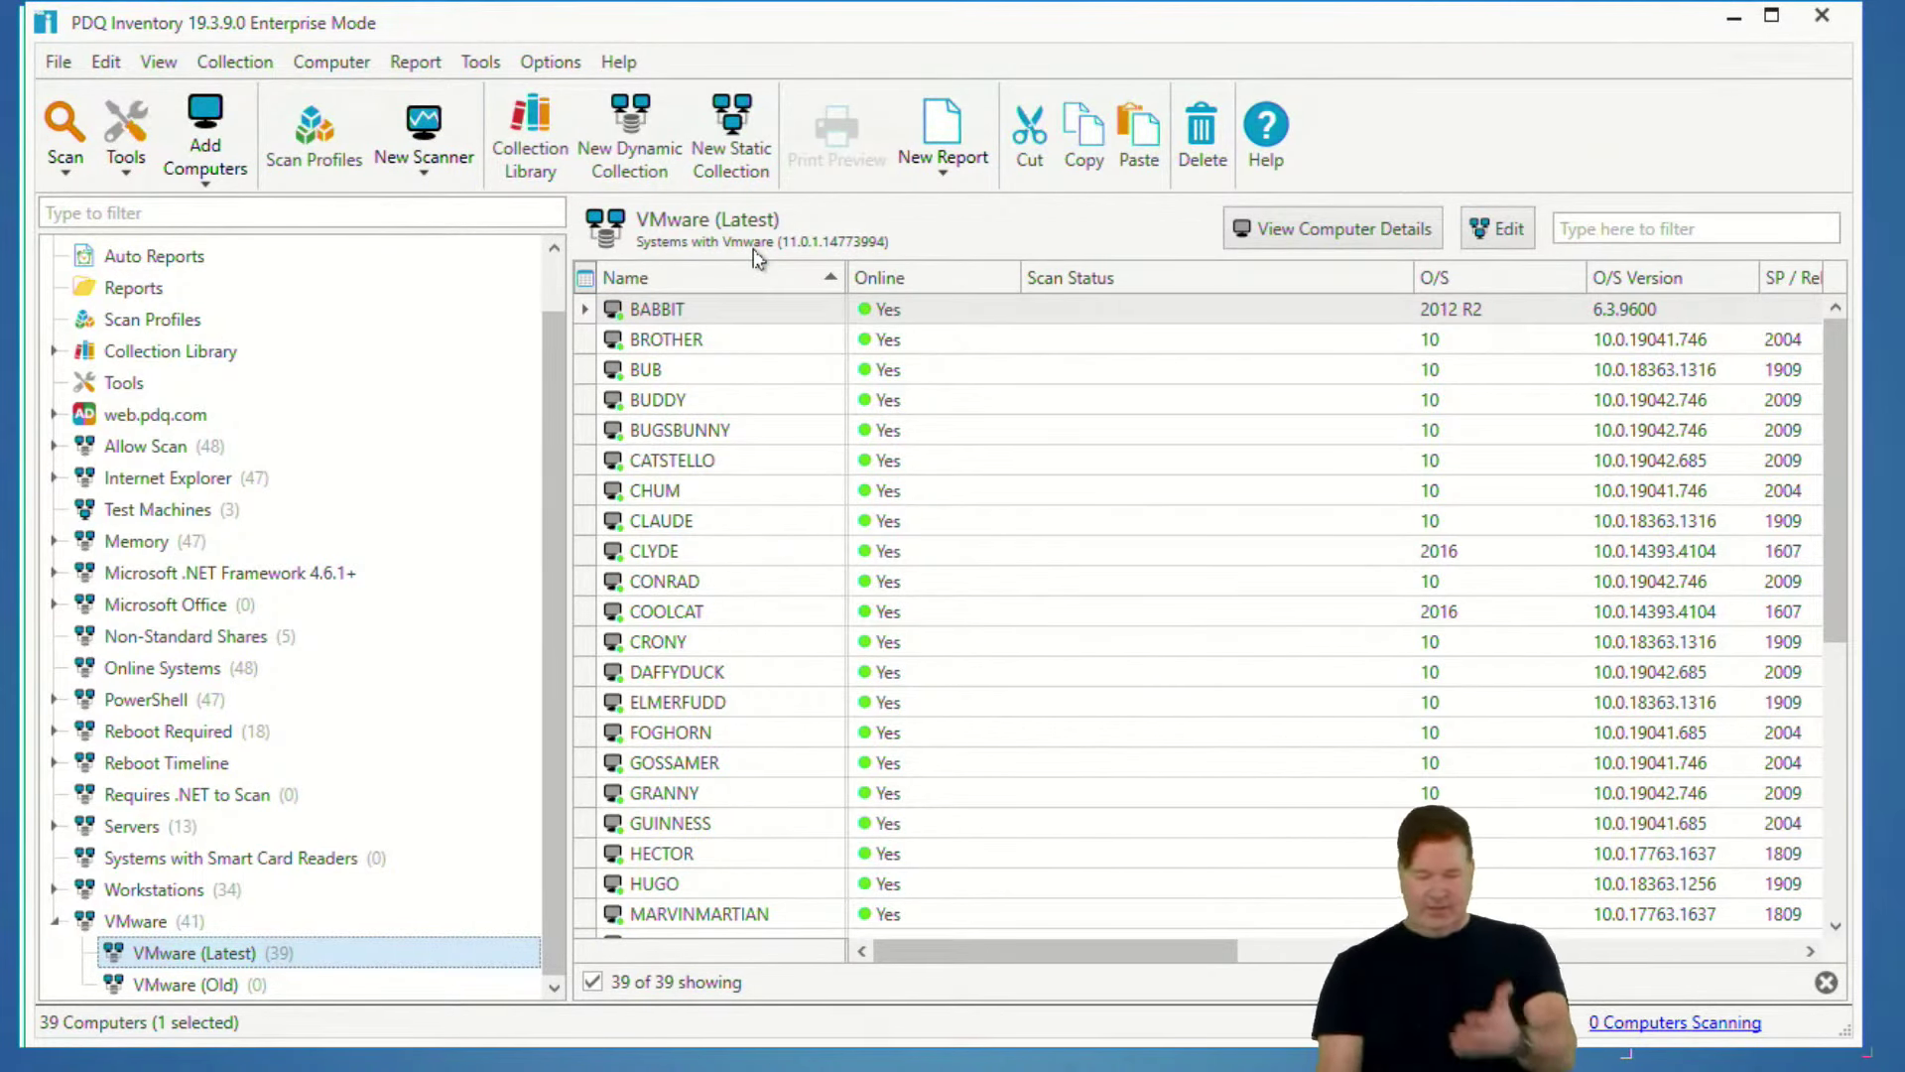
- Open the VMware (Old) collection for editing and replace the application version filter's value with the custom variable @(VMVer)
{"action": "left_click", "coordinate": [171, 983]}
{"action": "double_click", "coordinate": [170, 982]}
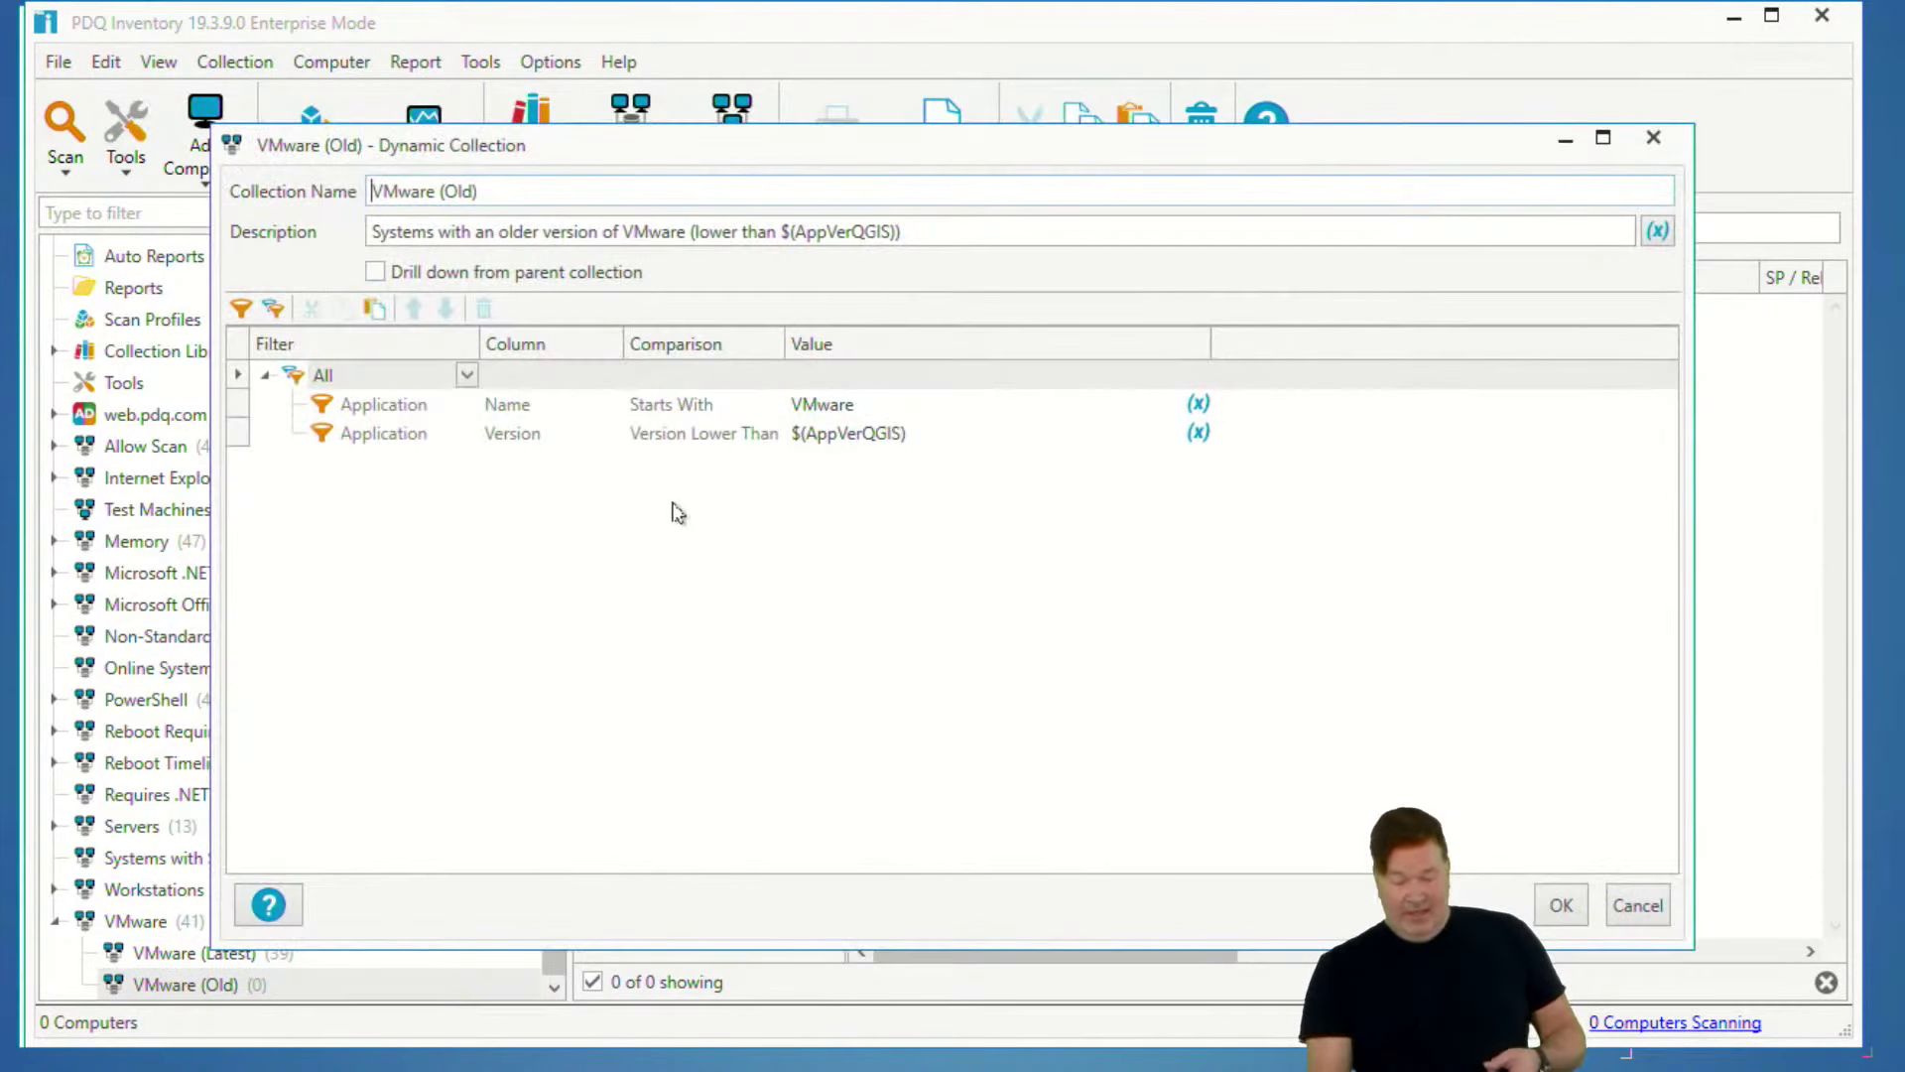
{"action": "left_click", "coordinate": [957, 437]}
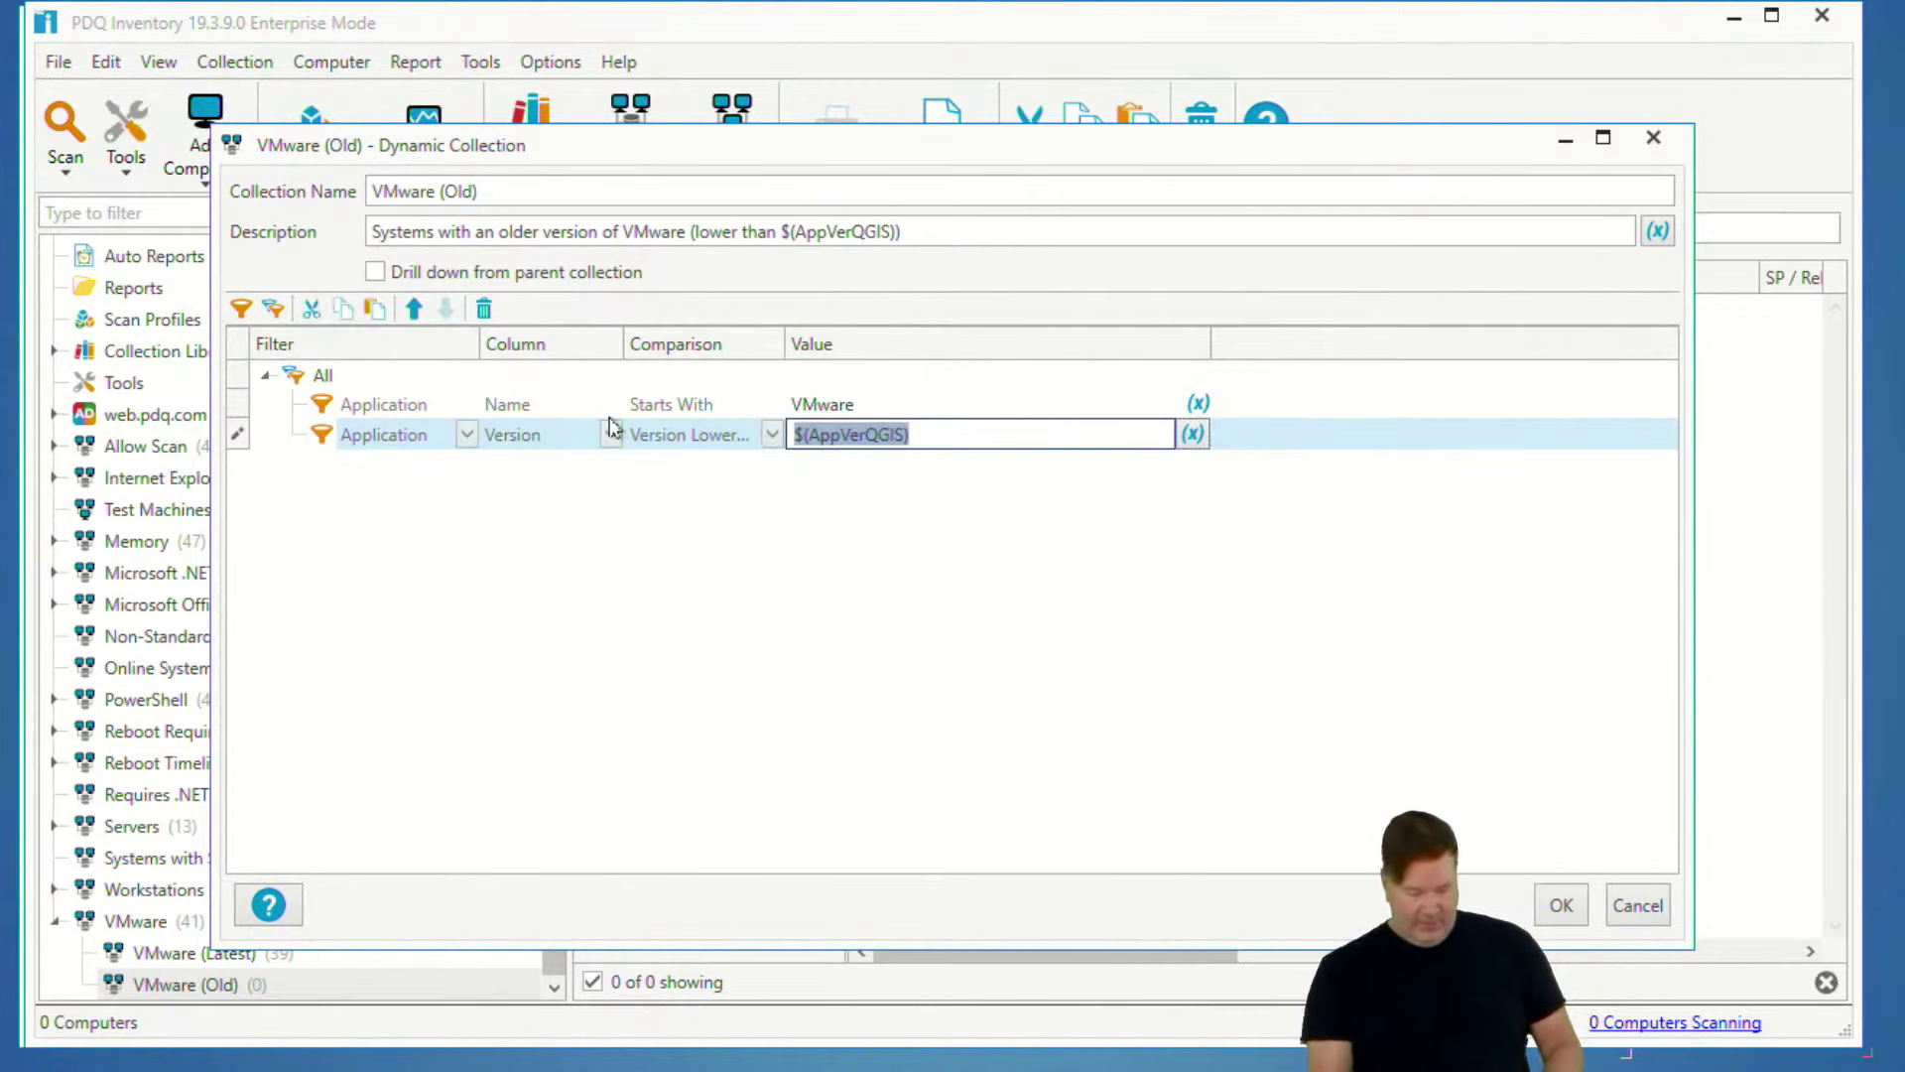
{"action": "key", "text": "BackSpace"}
{"action": "left_click", "coordinate": [1192, 434]}
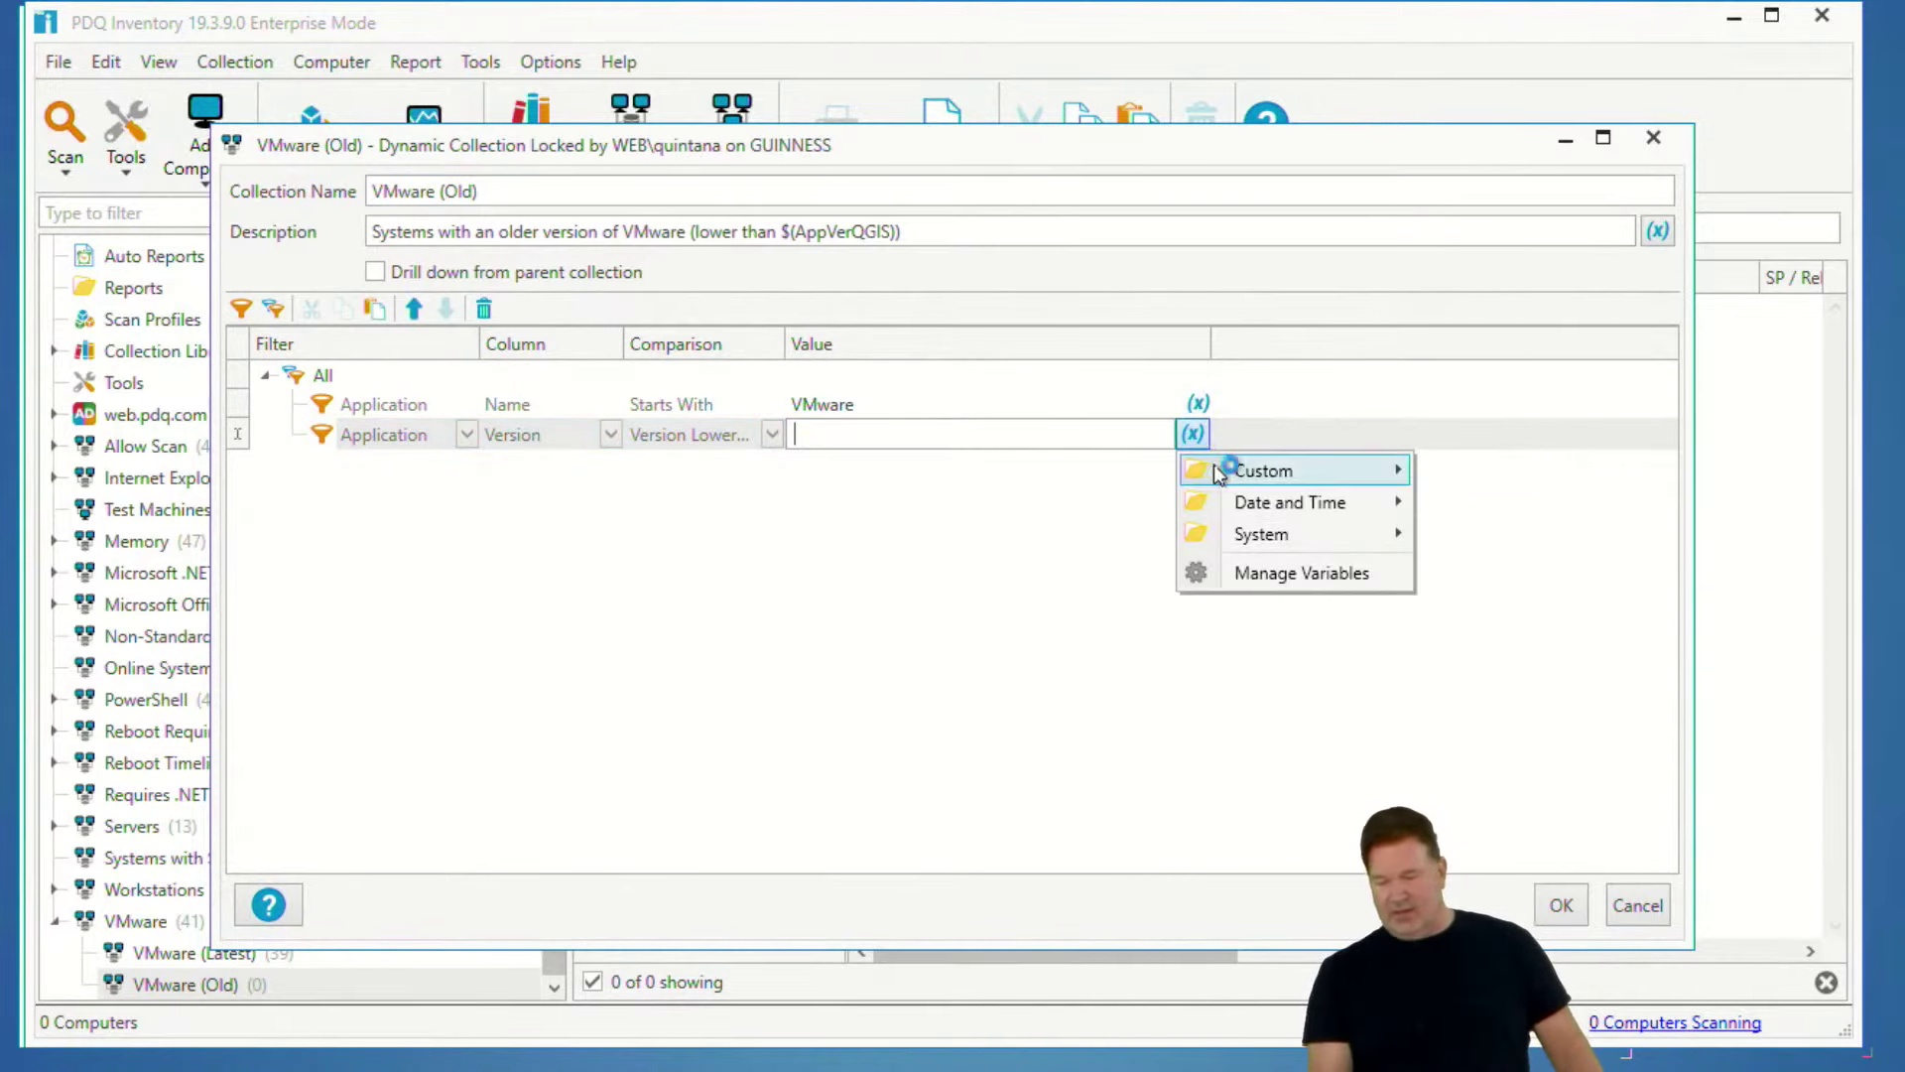
{"action": "mouse_move", "coordinate": [1238, 486]}
{"action": "left_click", "coordinate": [1500, 602]}
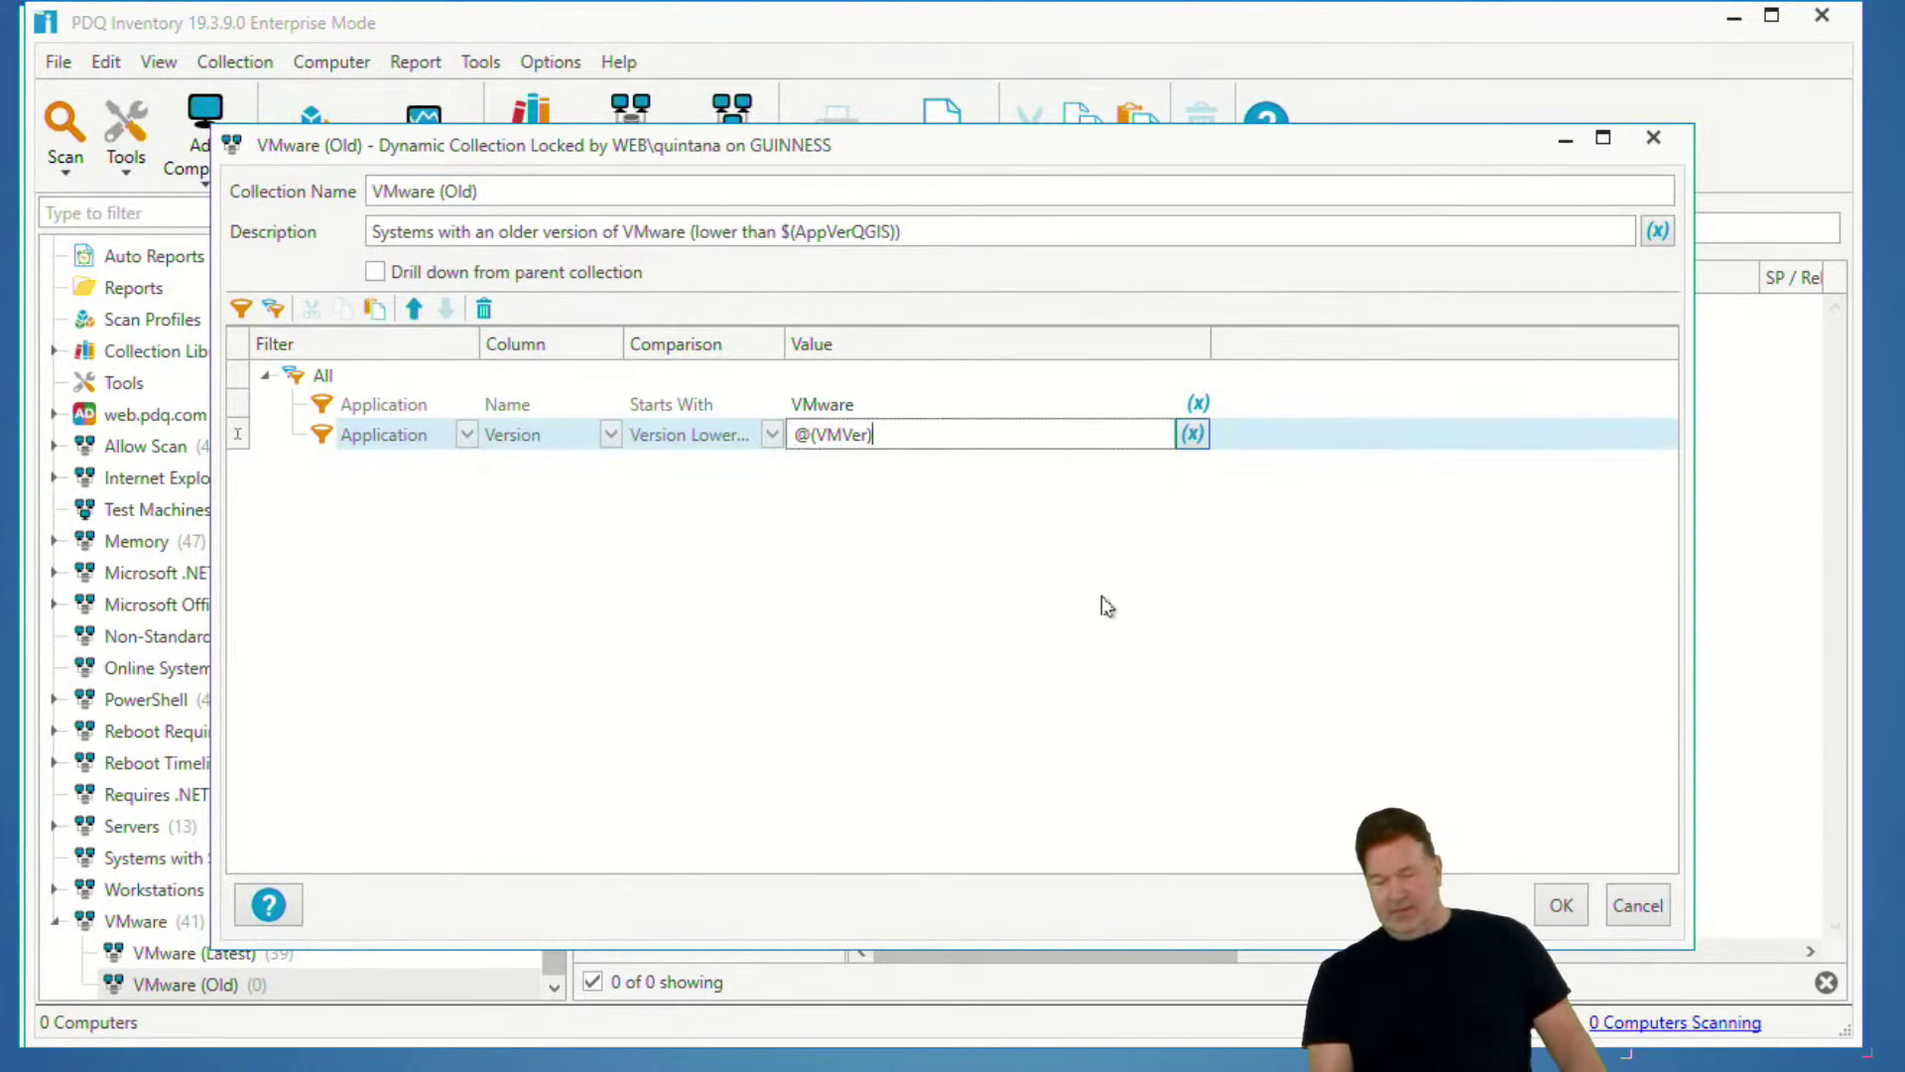
- Replace $(AppVerQGIS) with @(VMVer) in the VMware (Old) collection's description and save the collection
{"action": "left_click_drag", "start_coordinate": [895, 230], "coordinate": [782, 234]}
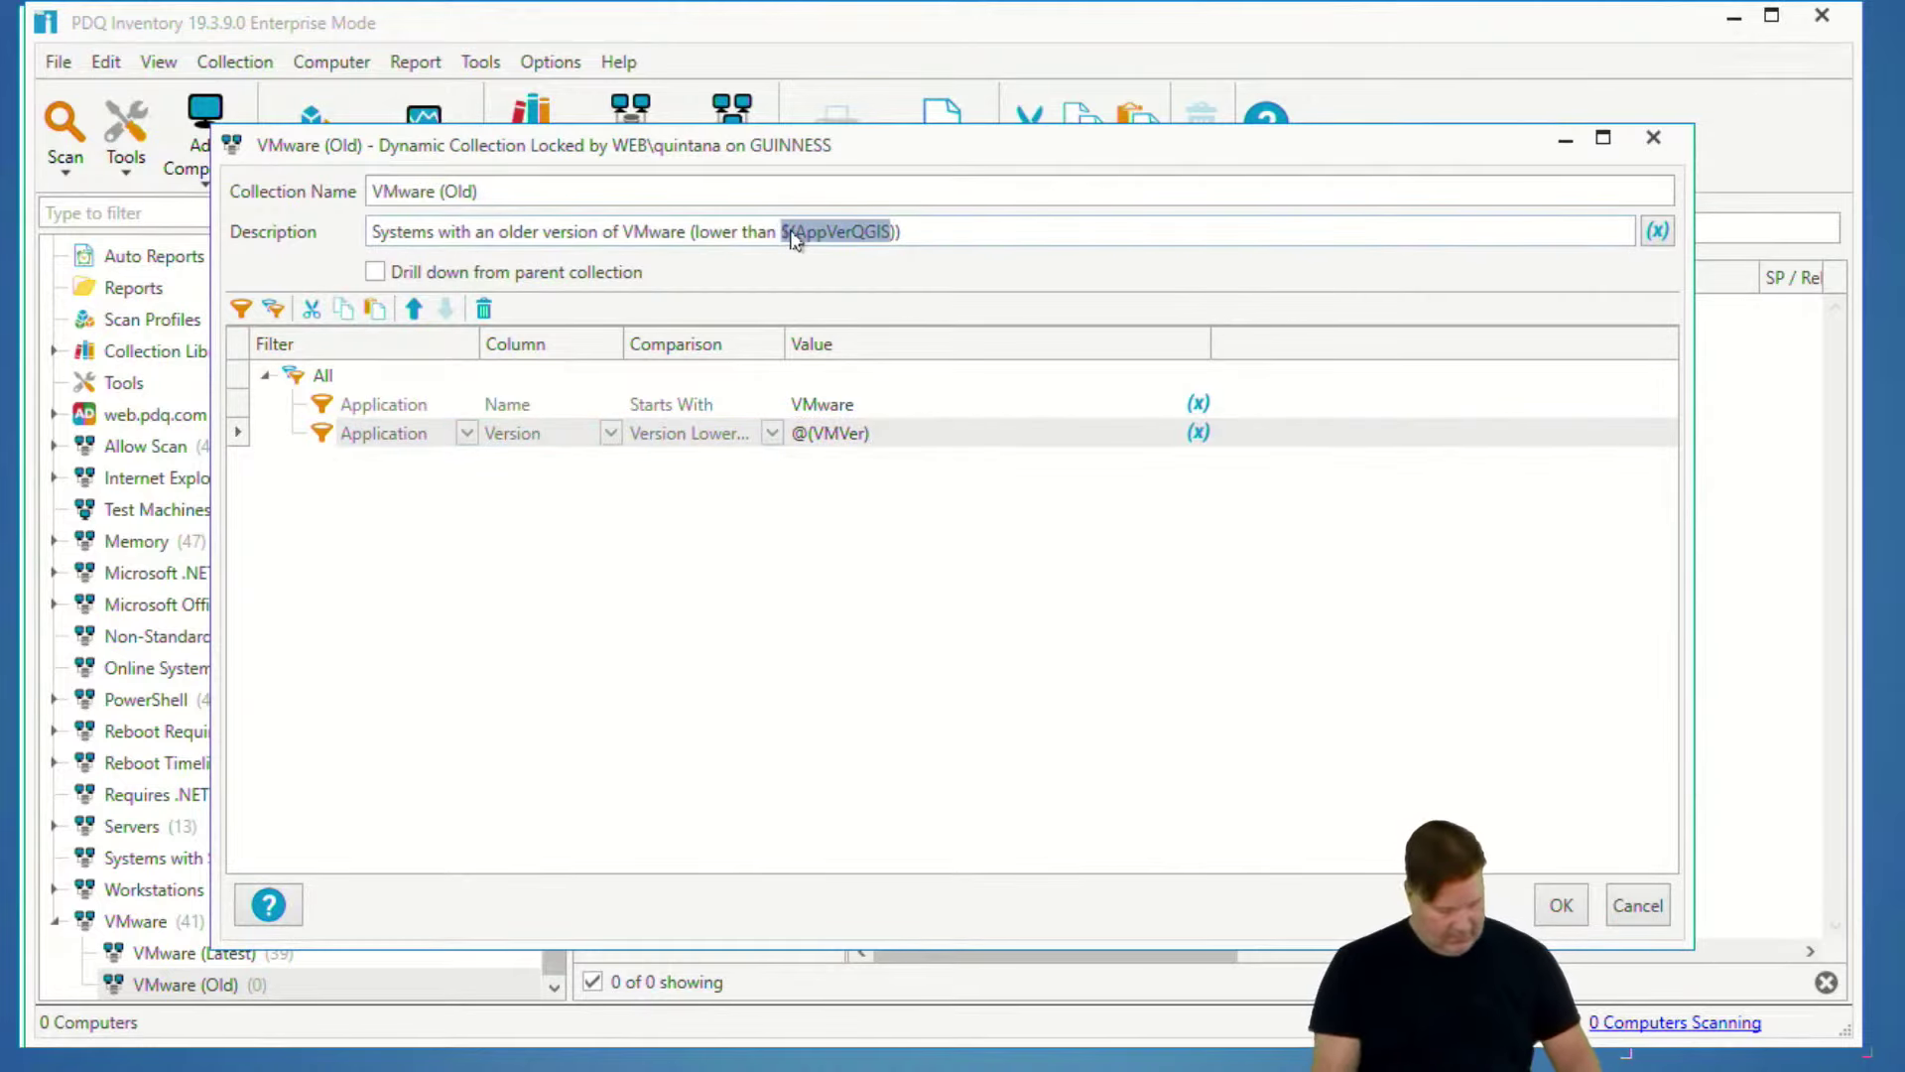
{"action": "key", "text": "ctrl+v"}
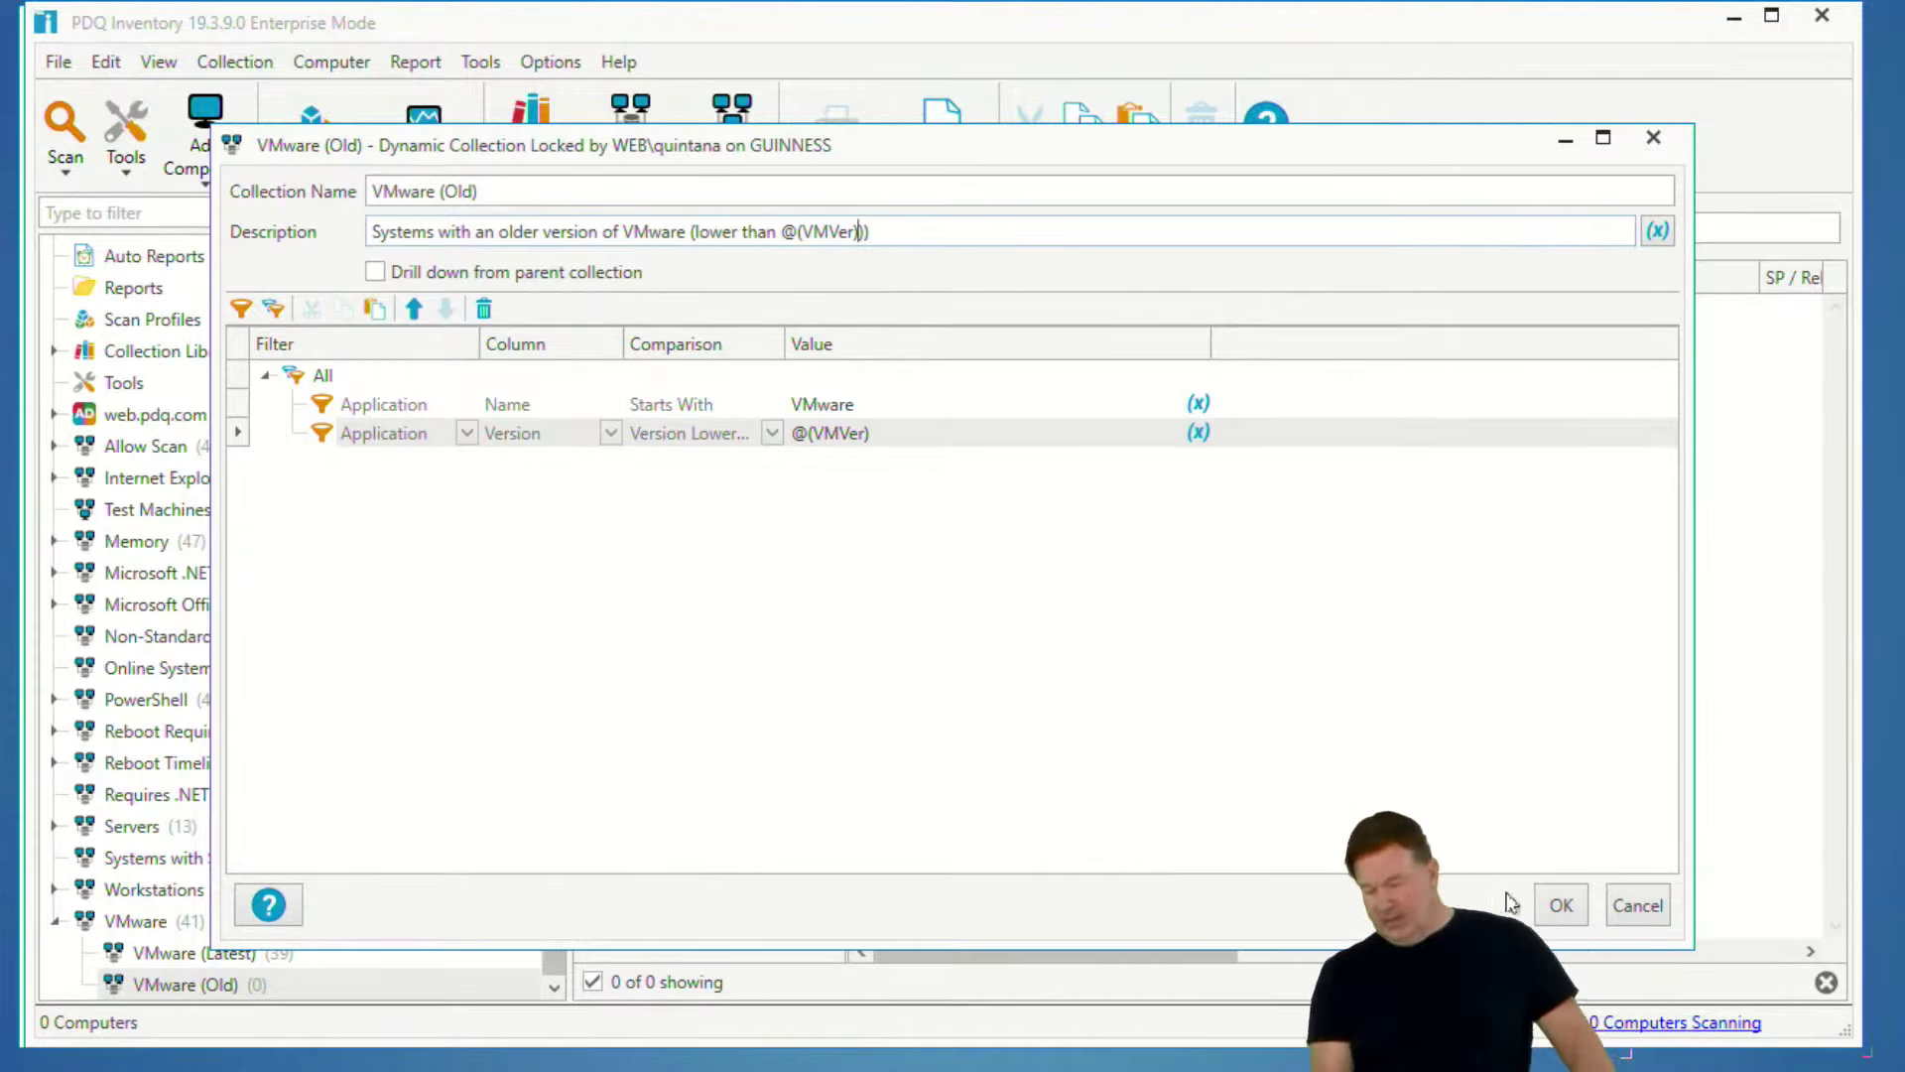
{"action": "left_click", "coordinate": [1561, 905]}
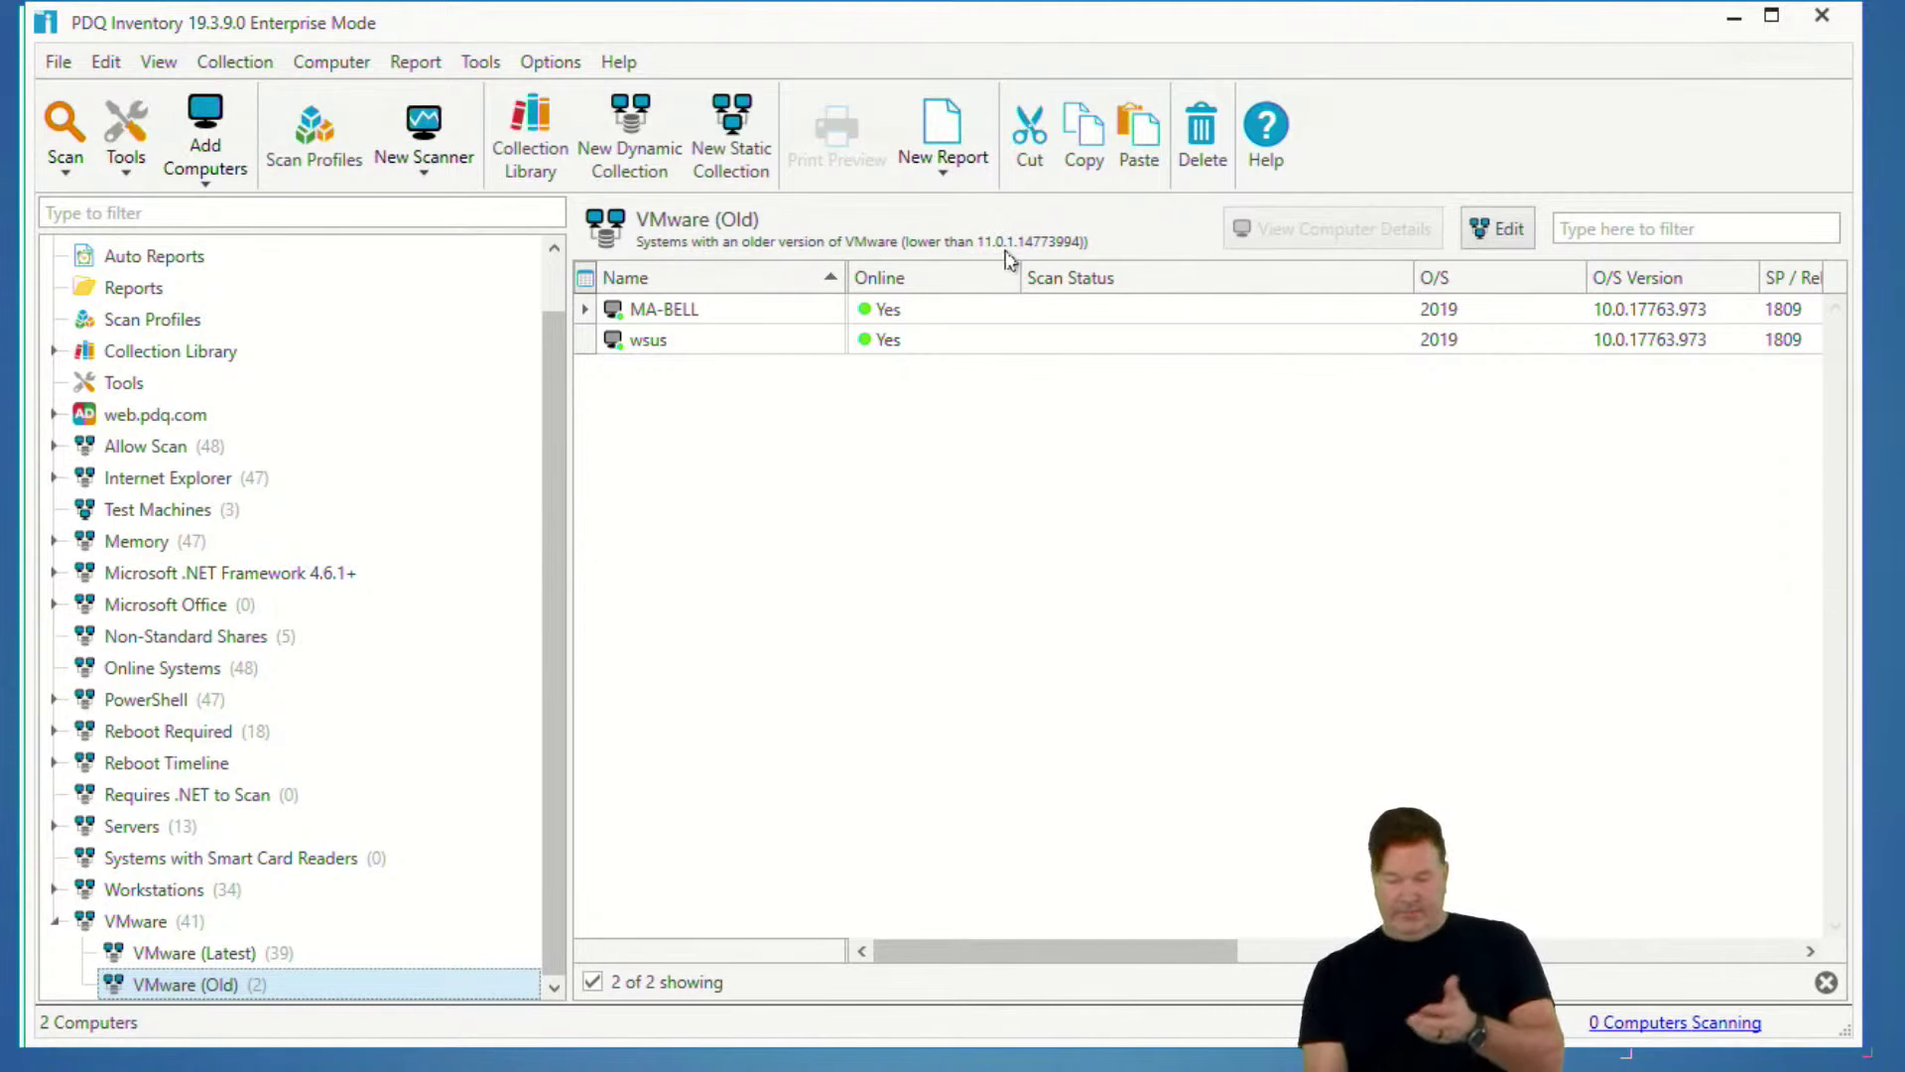
- Review the comparison options available for the version filter in the VMware (Latest) collection, leaving Version Not Lower Than selected
{"action": "left_click", "coordinate": [256, 953]}
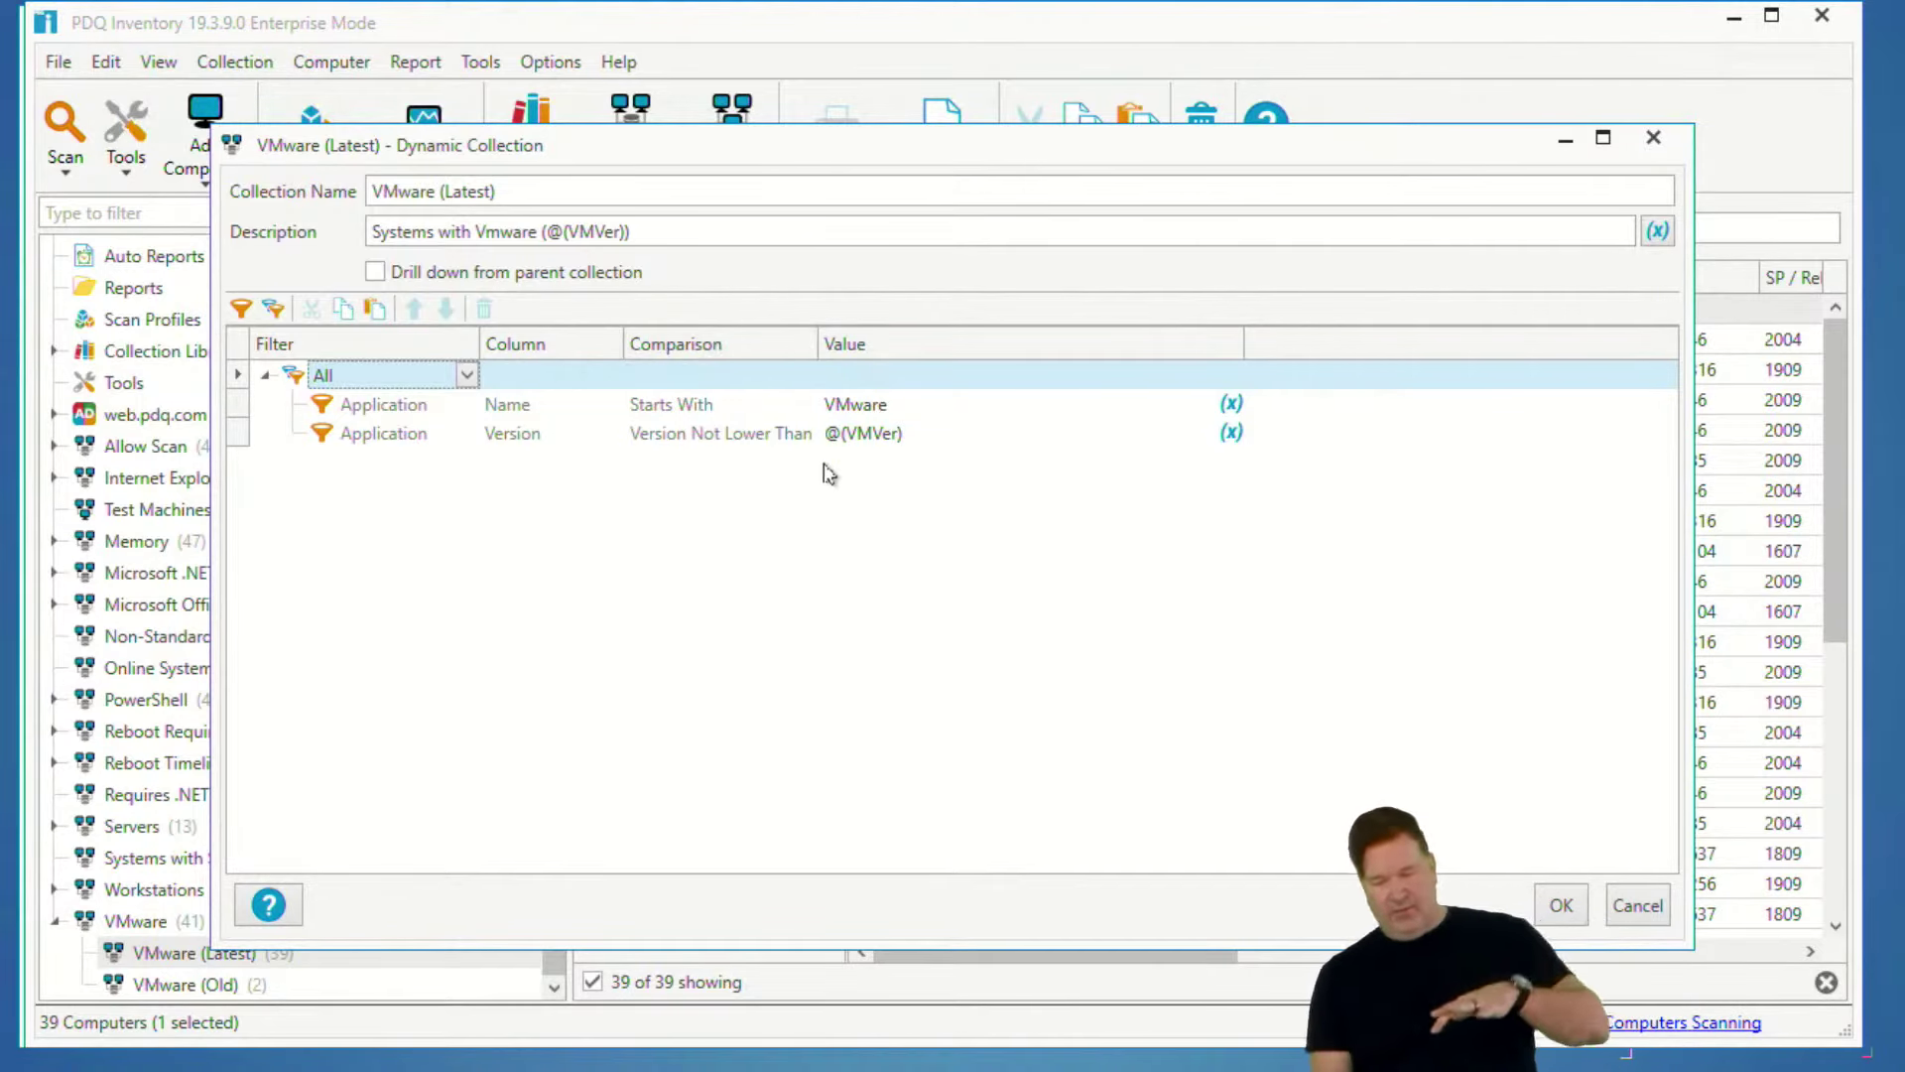
{"action": "left_click", "coordinate": [805, 434]}
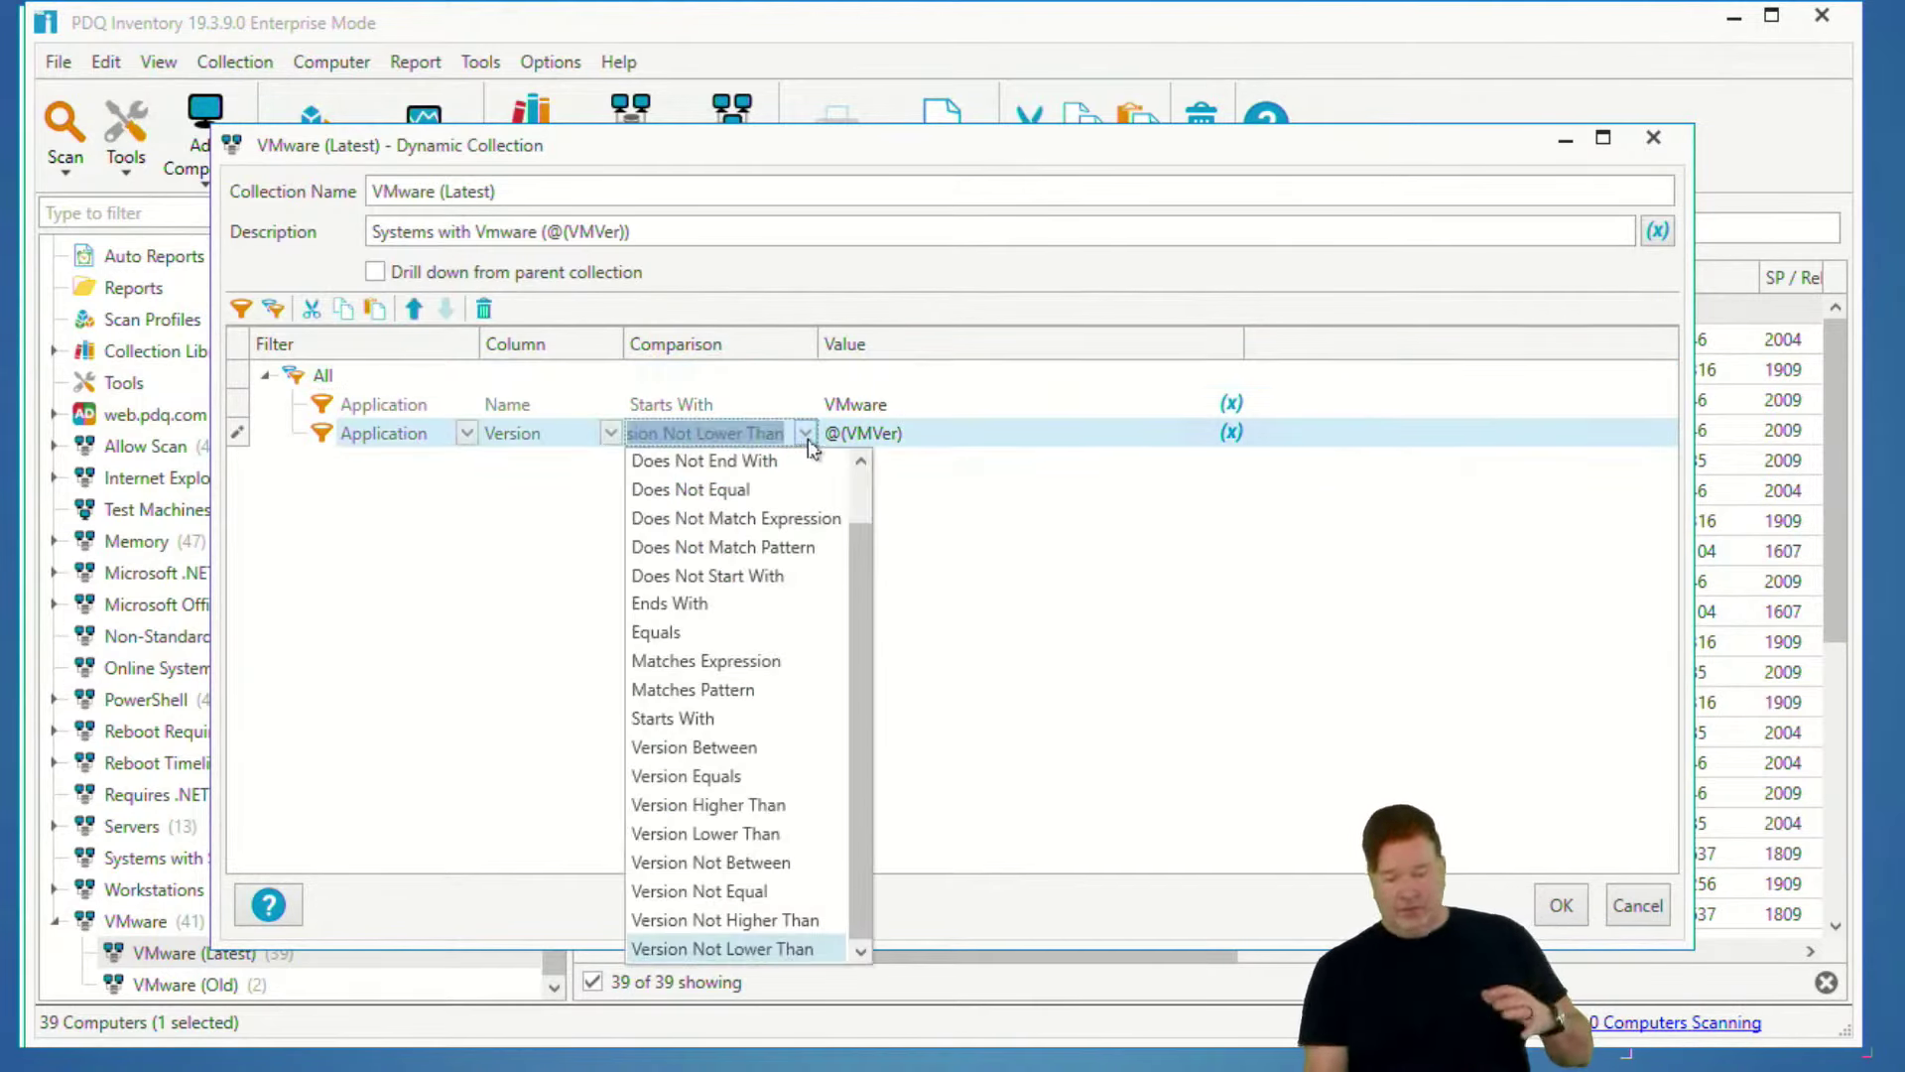
{"action": "left_click", "coordinate": [987, 857]}
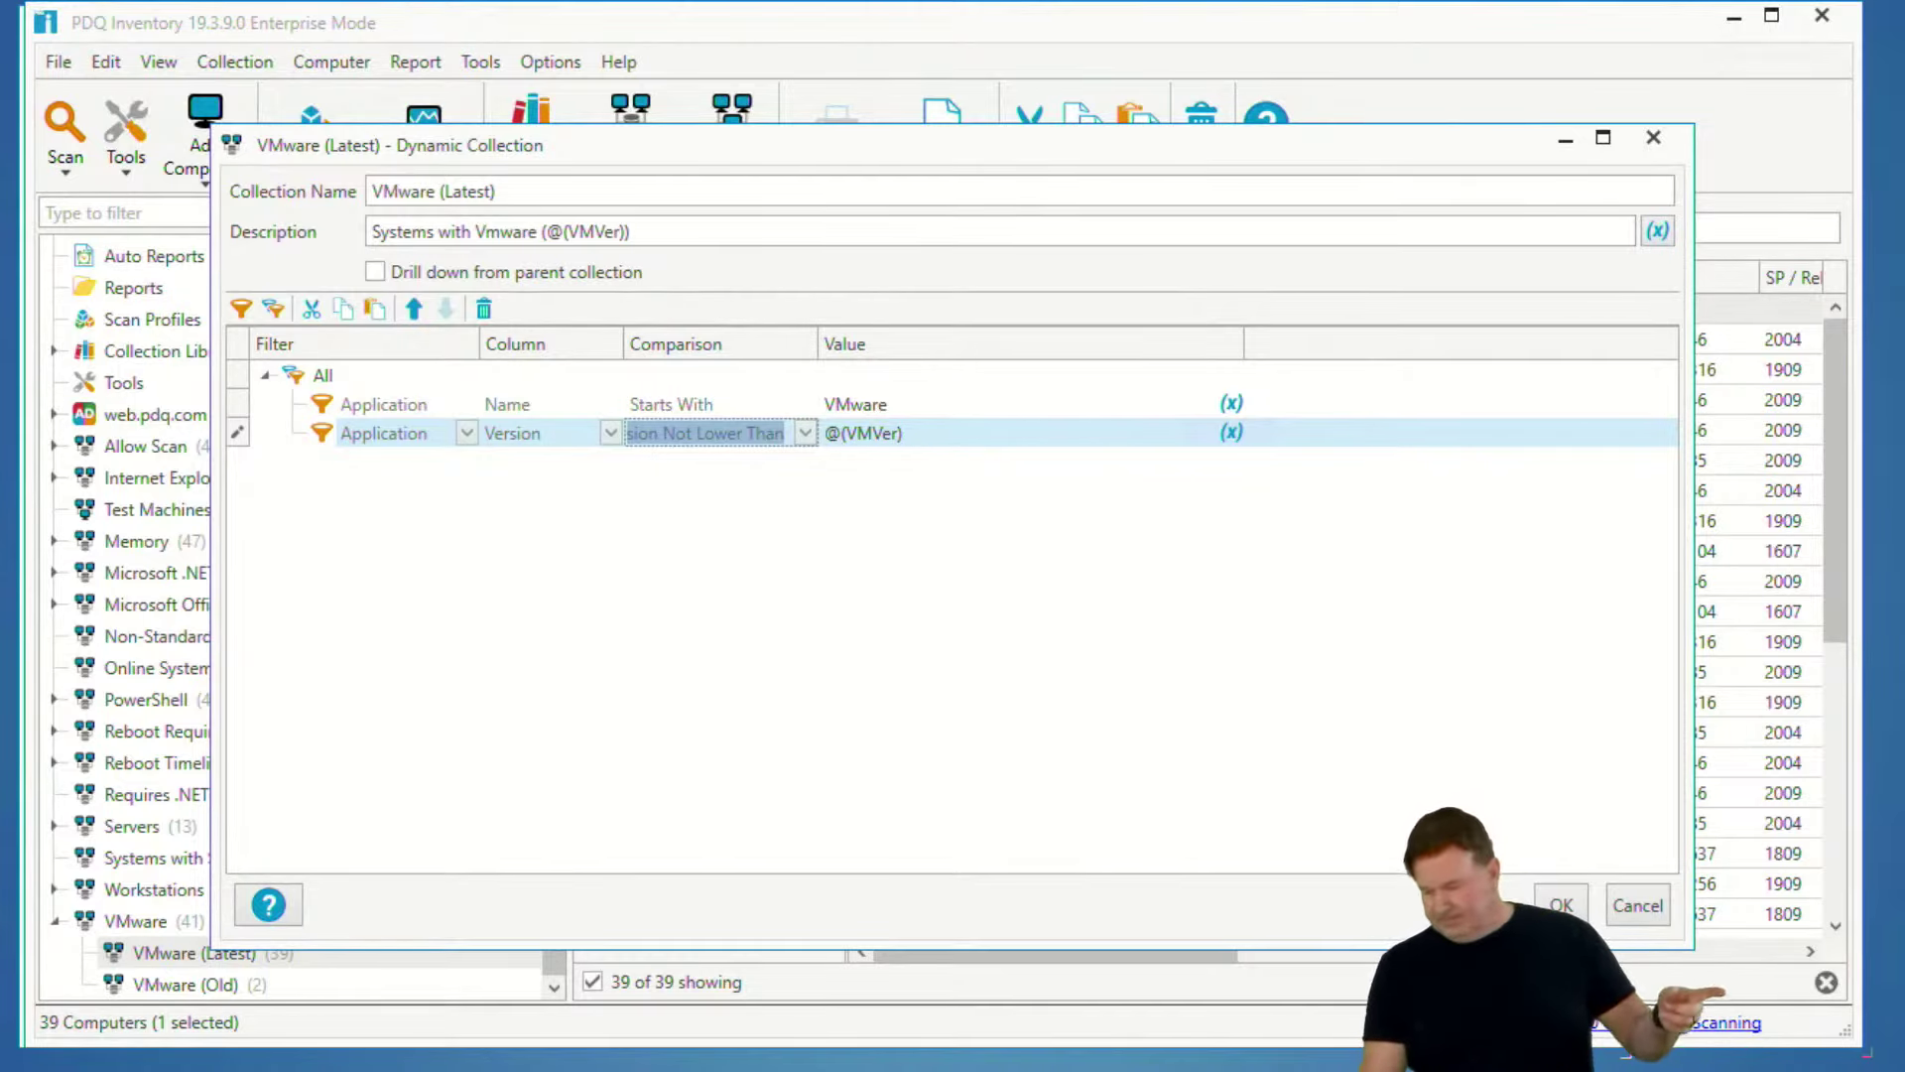
{"action": "left_click", "coordinate": [1578, 911]}
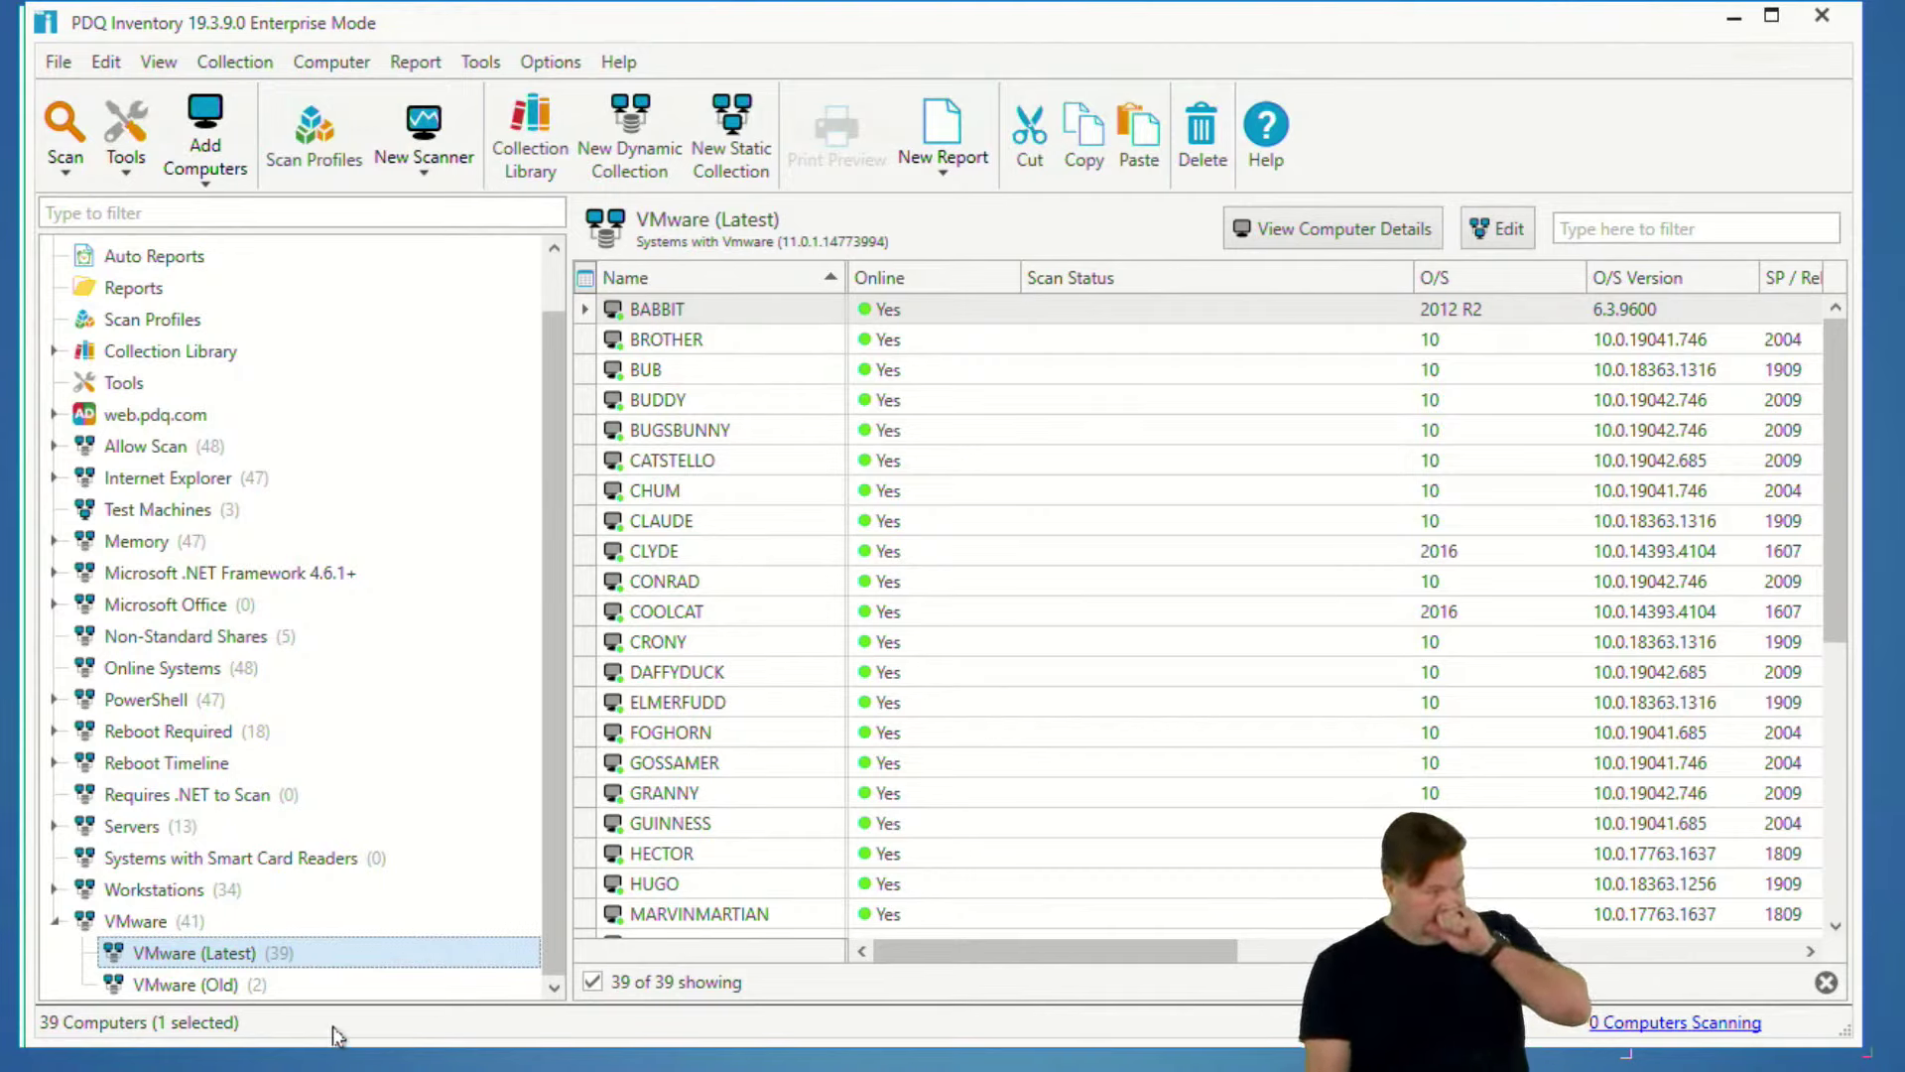
- Create a report from the VMware (Latest) collection and move its window aside
{"action": "right_click", "coordinate": [257, 958]}
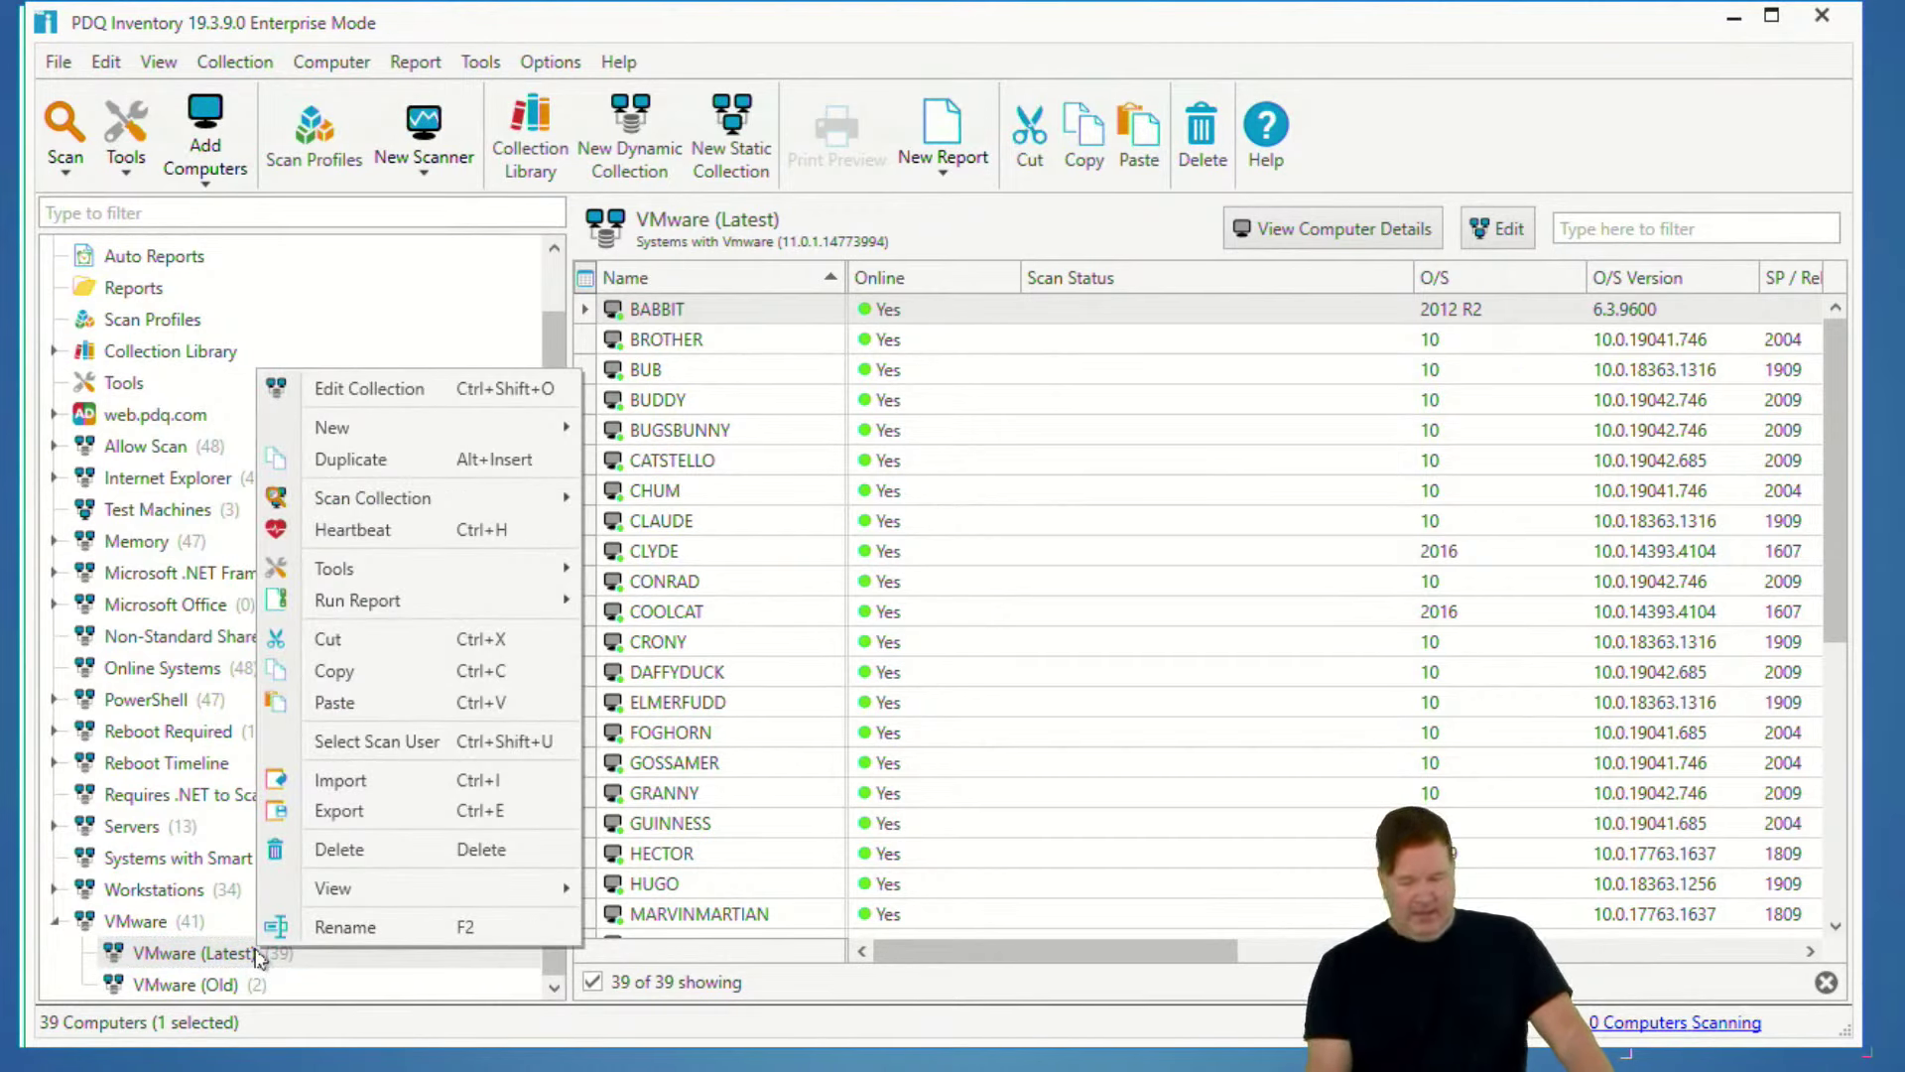
{"action": "mouse_move", "coordinate": [403, 438]}
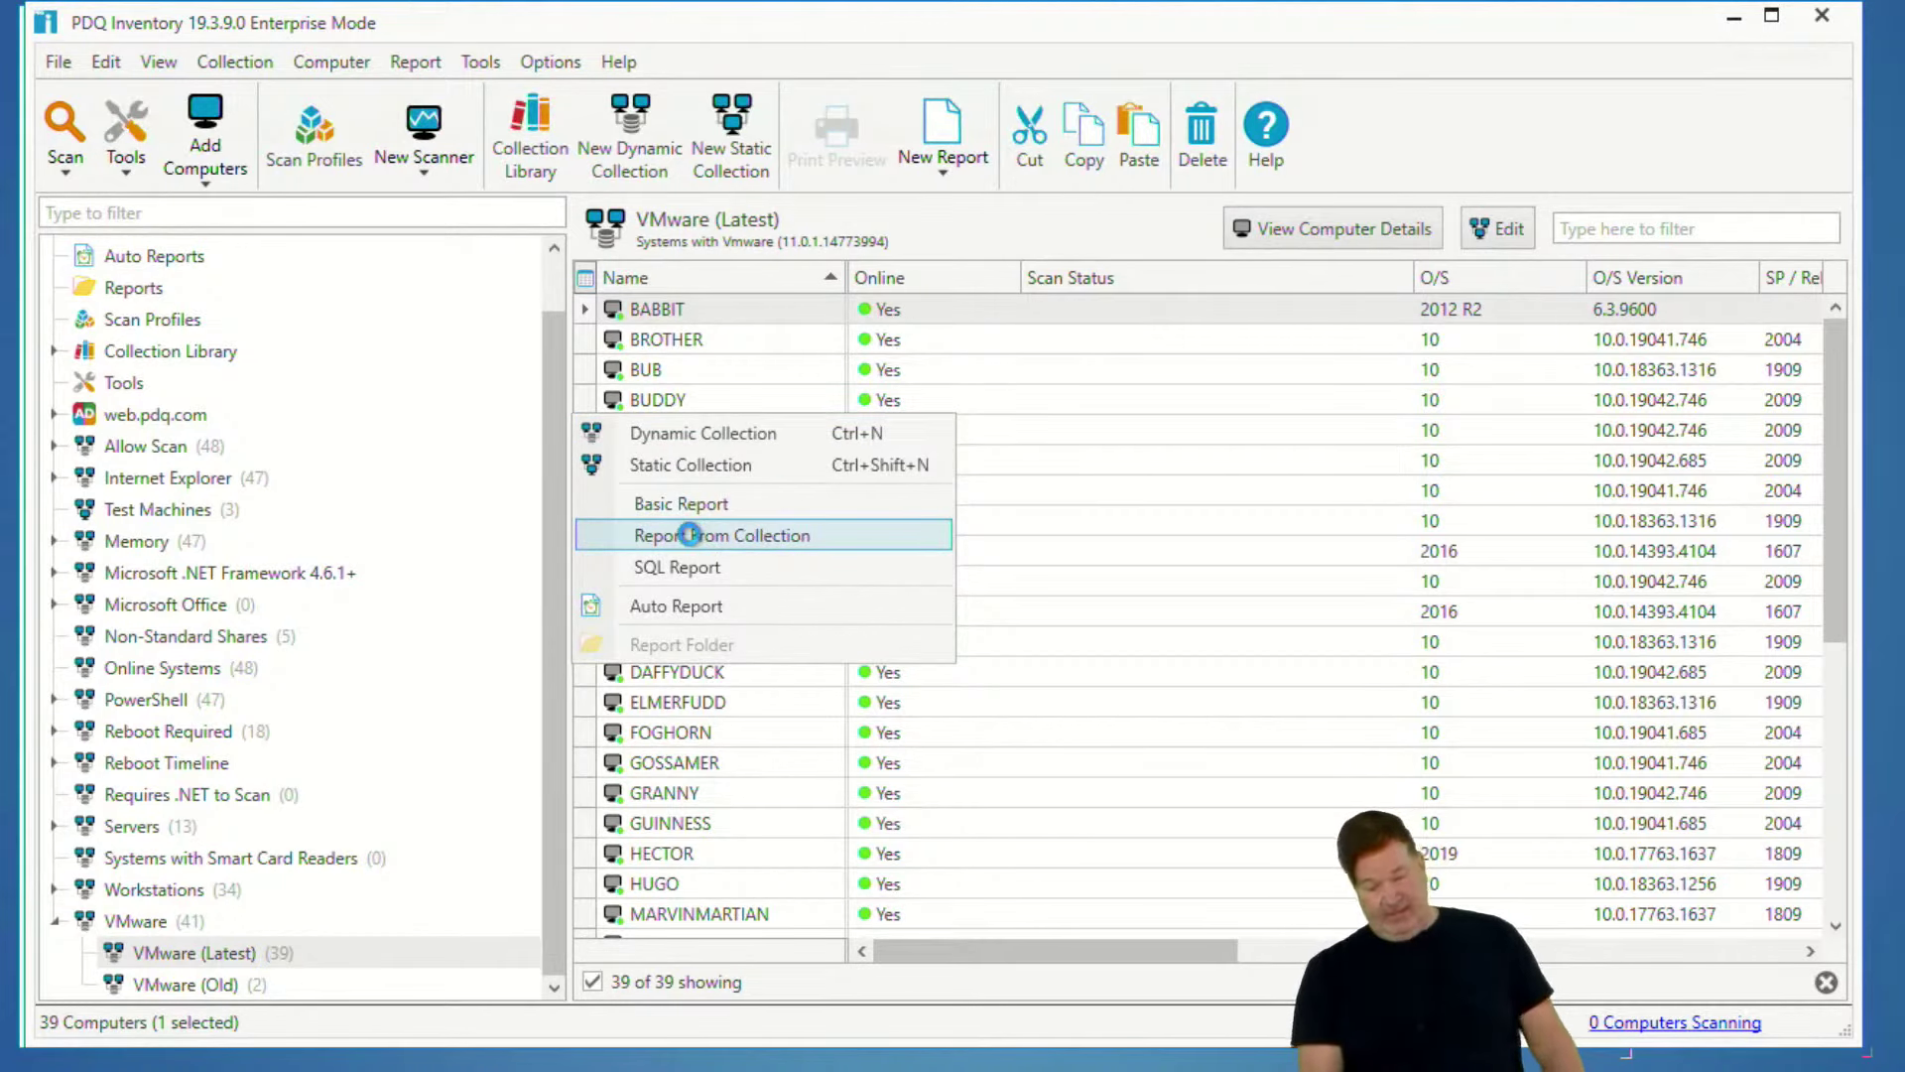
{"action": "left_click", "coordinate": [695, 536]}
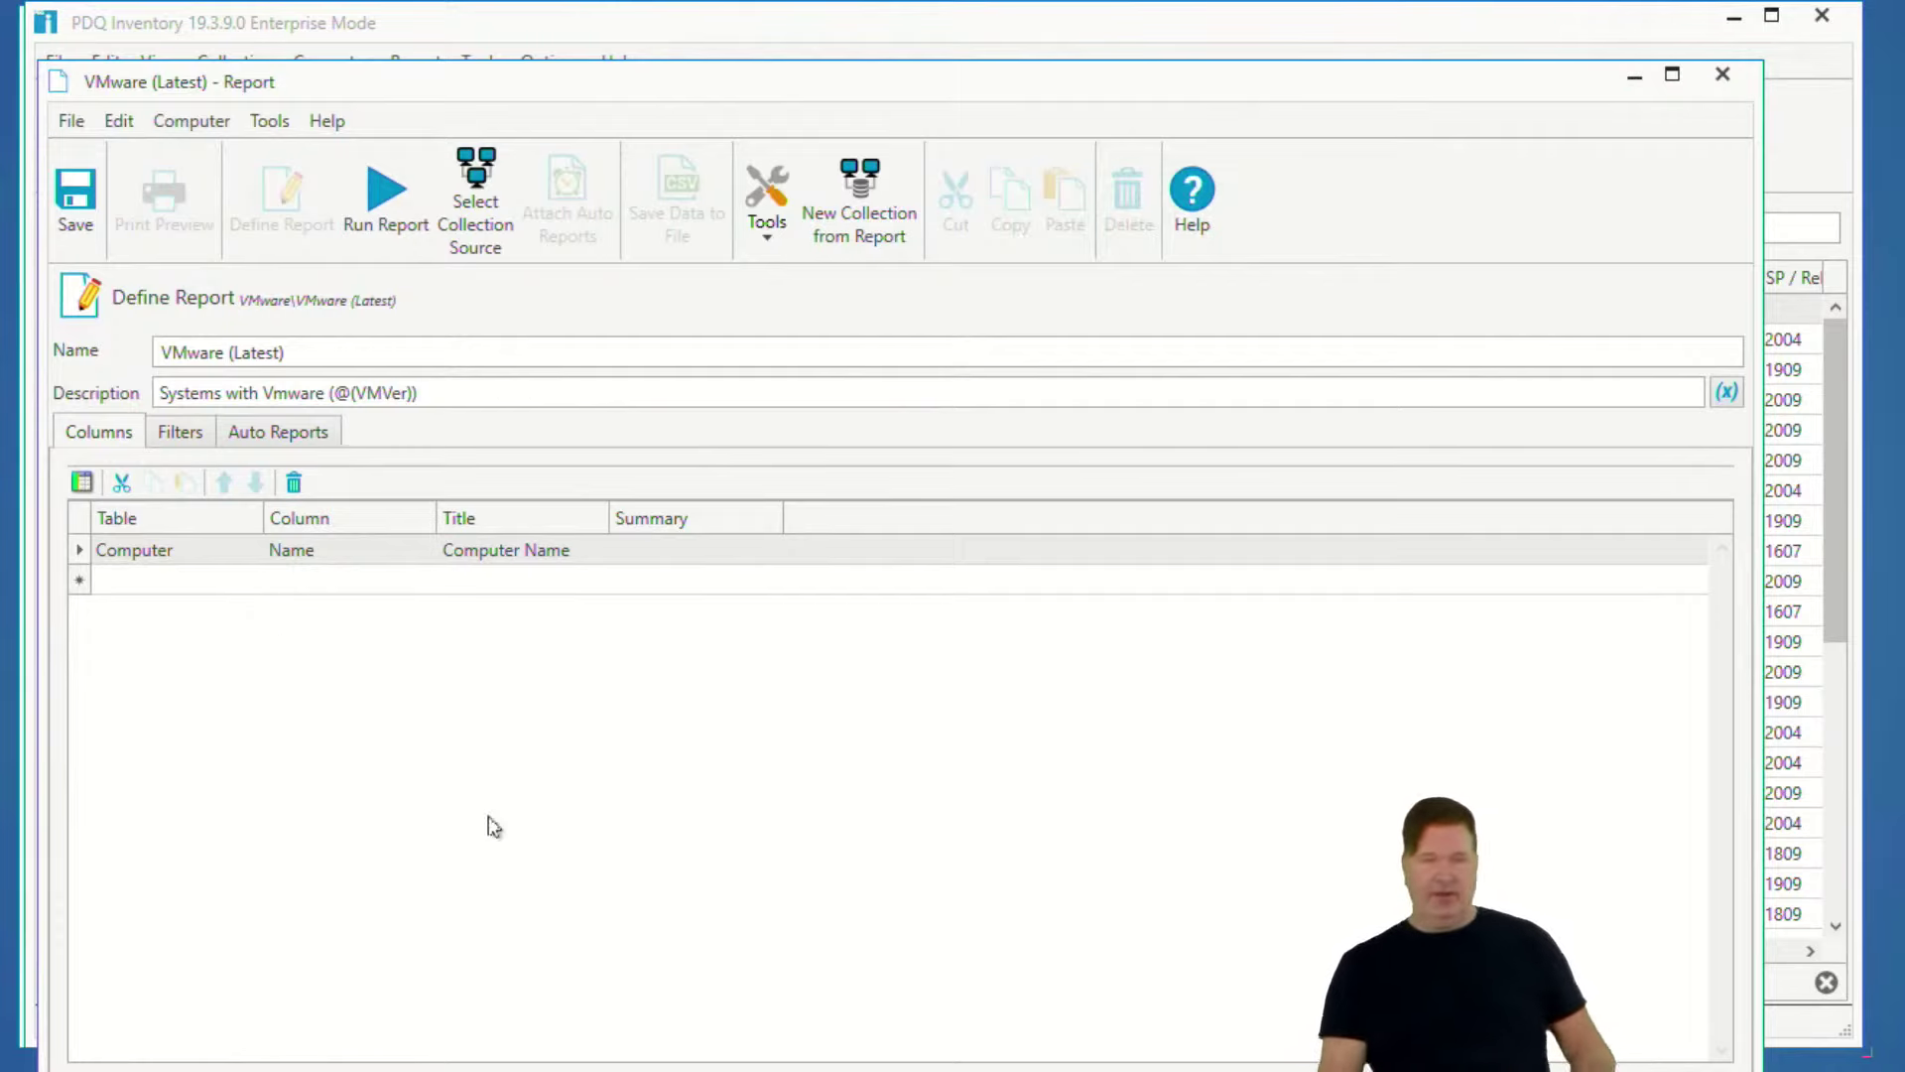
{"action": "left_click_drag", "start_coordinate": [480, 89], "coordinate": [958, 85]}
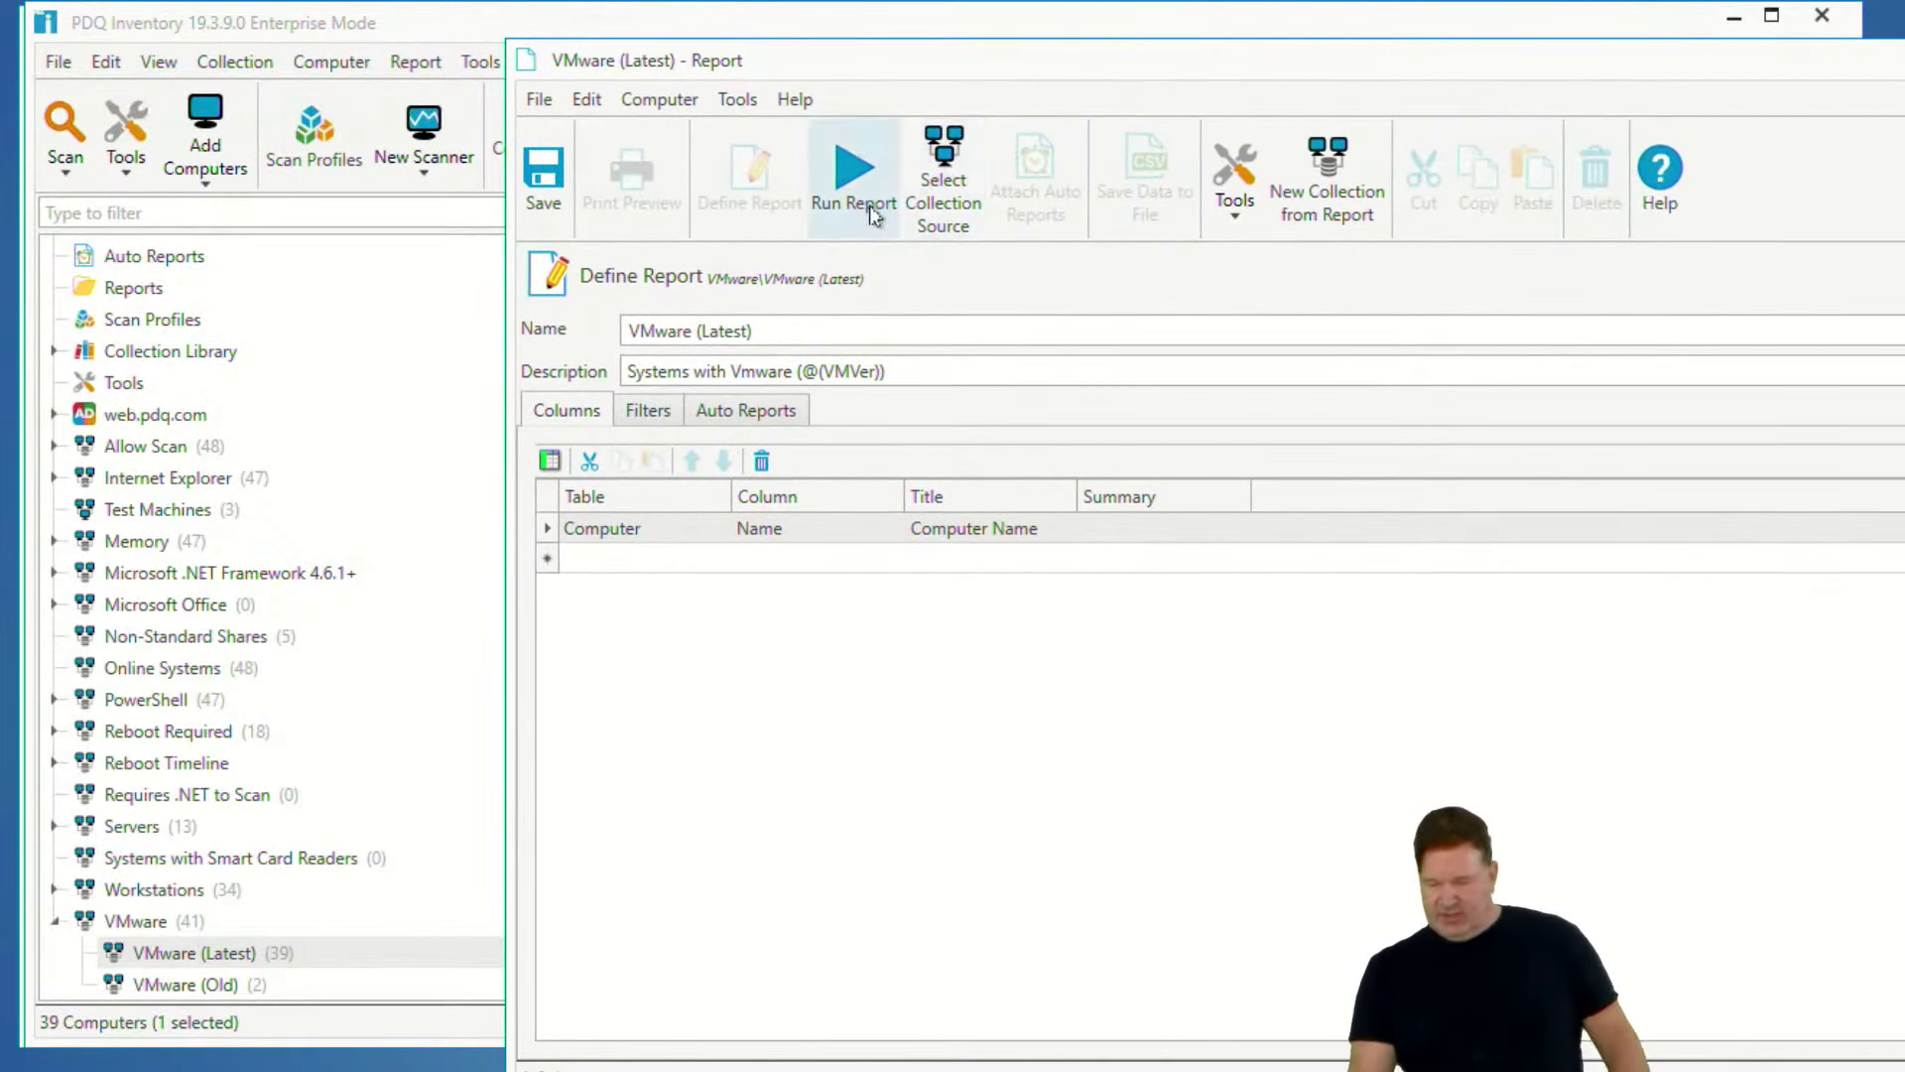
- Run the VMware (Latest) report with All Computers as its collection source and save the report
{"action": "left_click", "coordinate": [932, 199]}
{"action": "left_click", "coordinate": [1102, 437]}
{"action": "left_click", "coordinate": [1662, 815]}
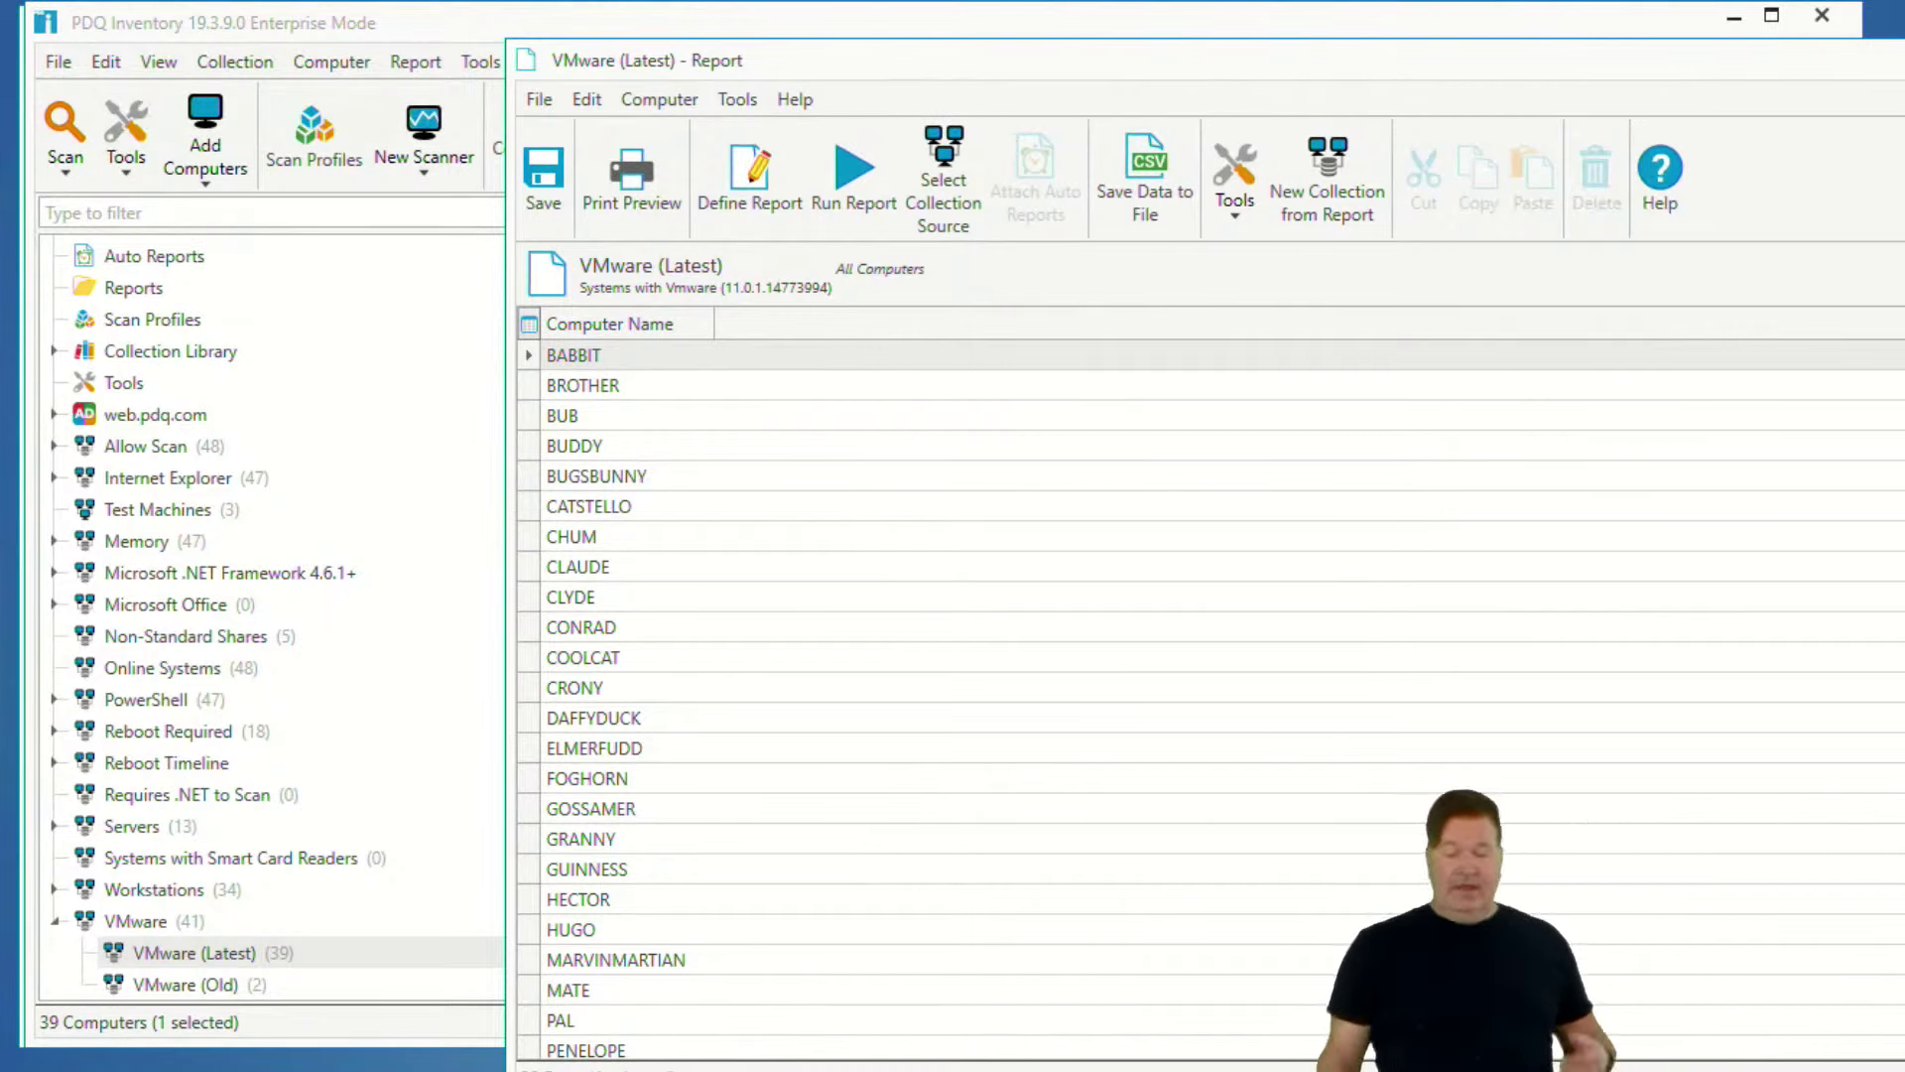
{"action": "left_click", "coordinate": [576, 149]}
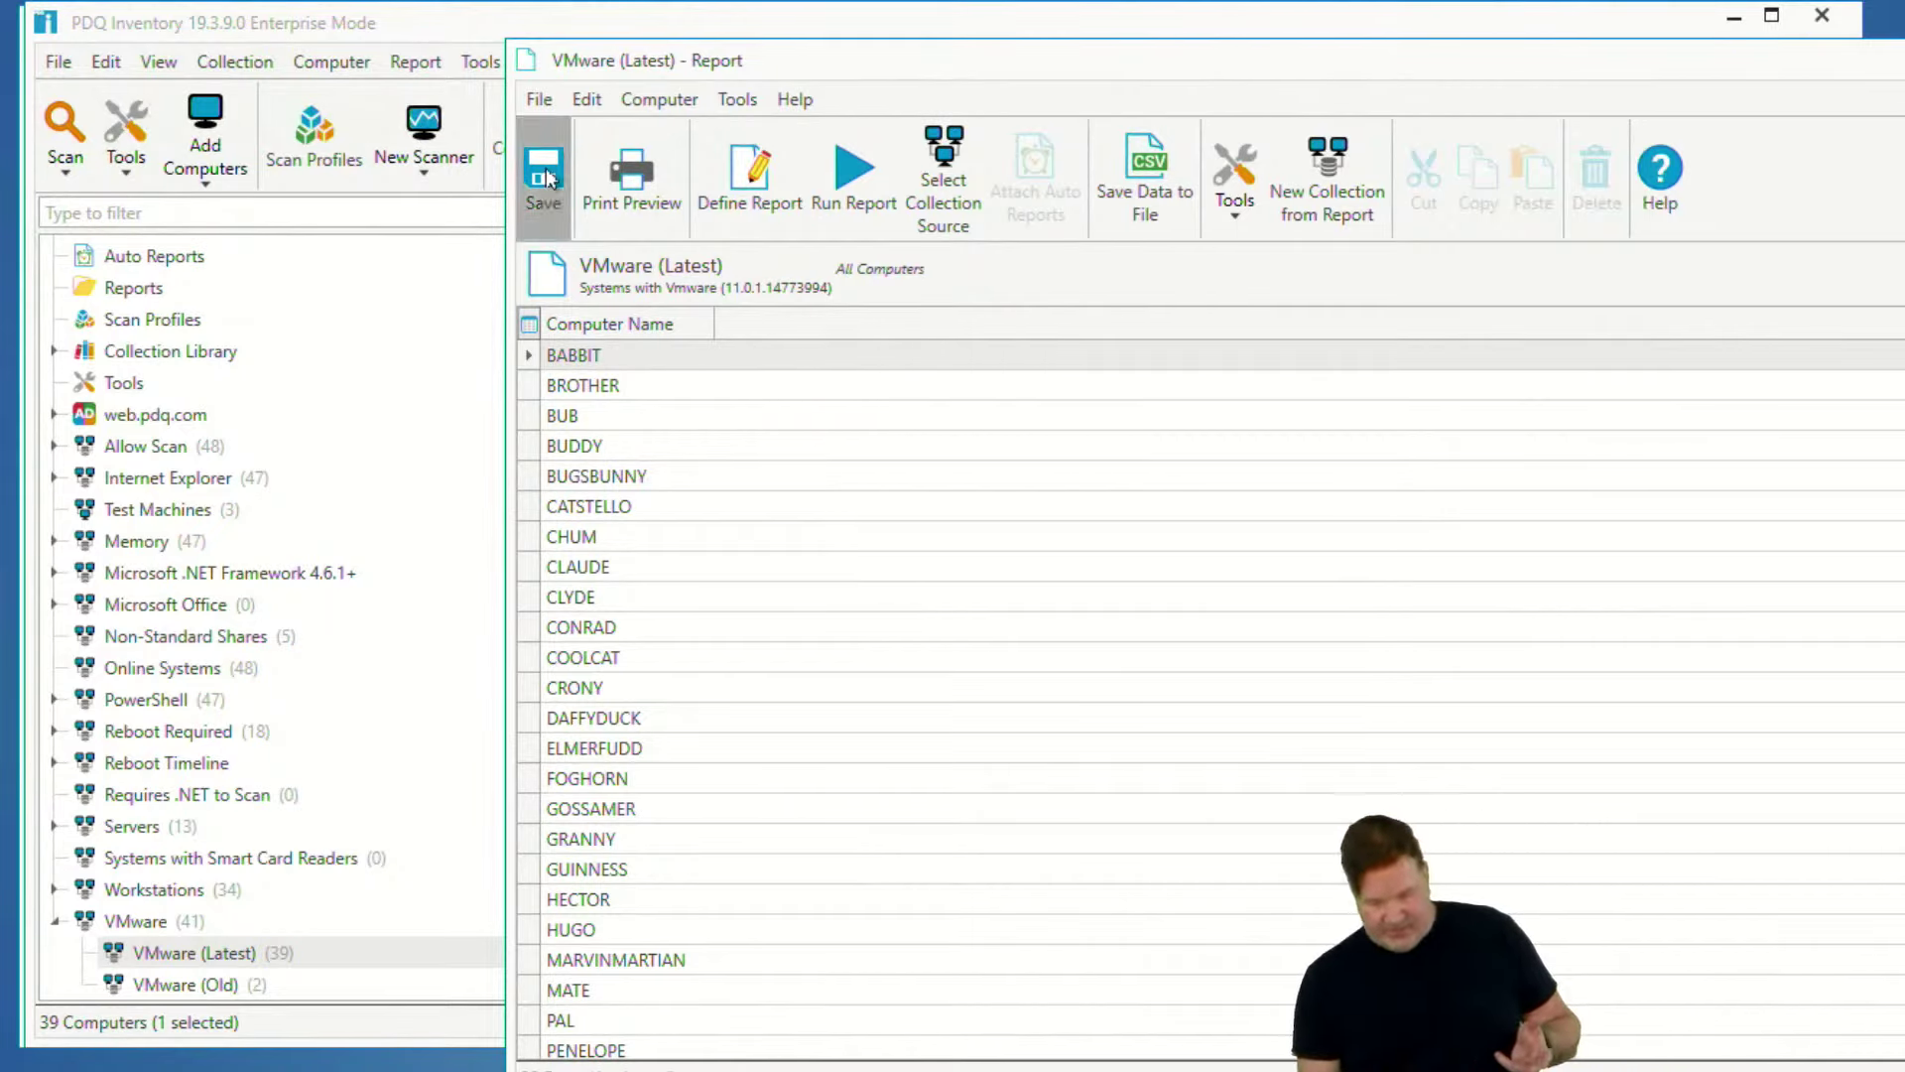
{"action": "left_click_drag", "start_coordinate": [898, 77], "coordinate": [902, 236]}
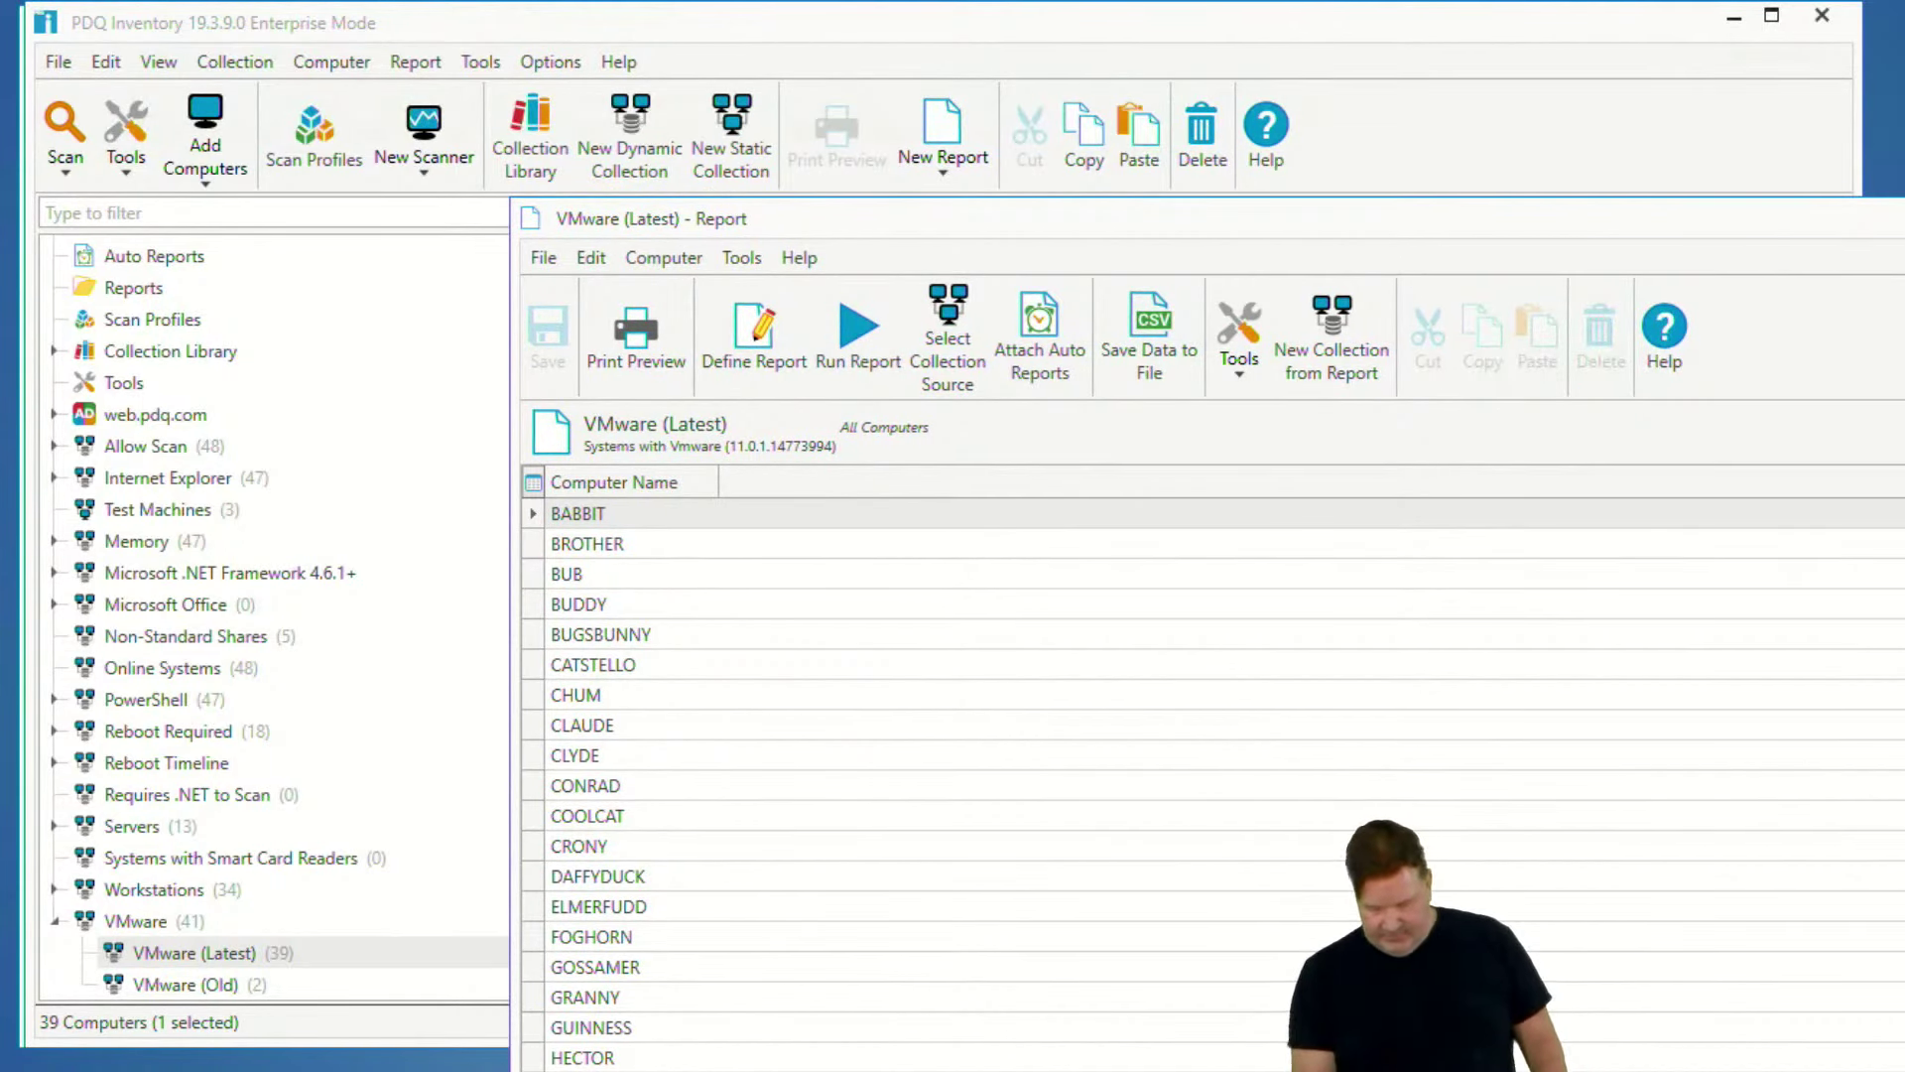
- In the New Report window, collapse the 11.0.1.14773994 group, expand 11.2.0.16938113 and copy the application version from the BUGSBUNNY row
{"action": "left_click", "coordinate": [754, 1071]}
{"action": "left_click", "coordinate": [764, 1002]}
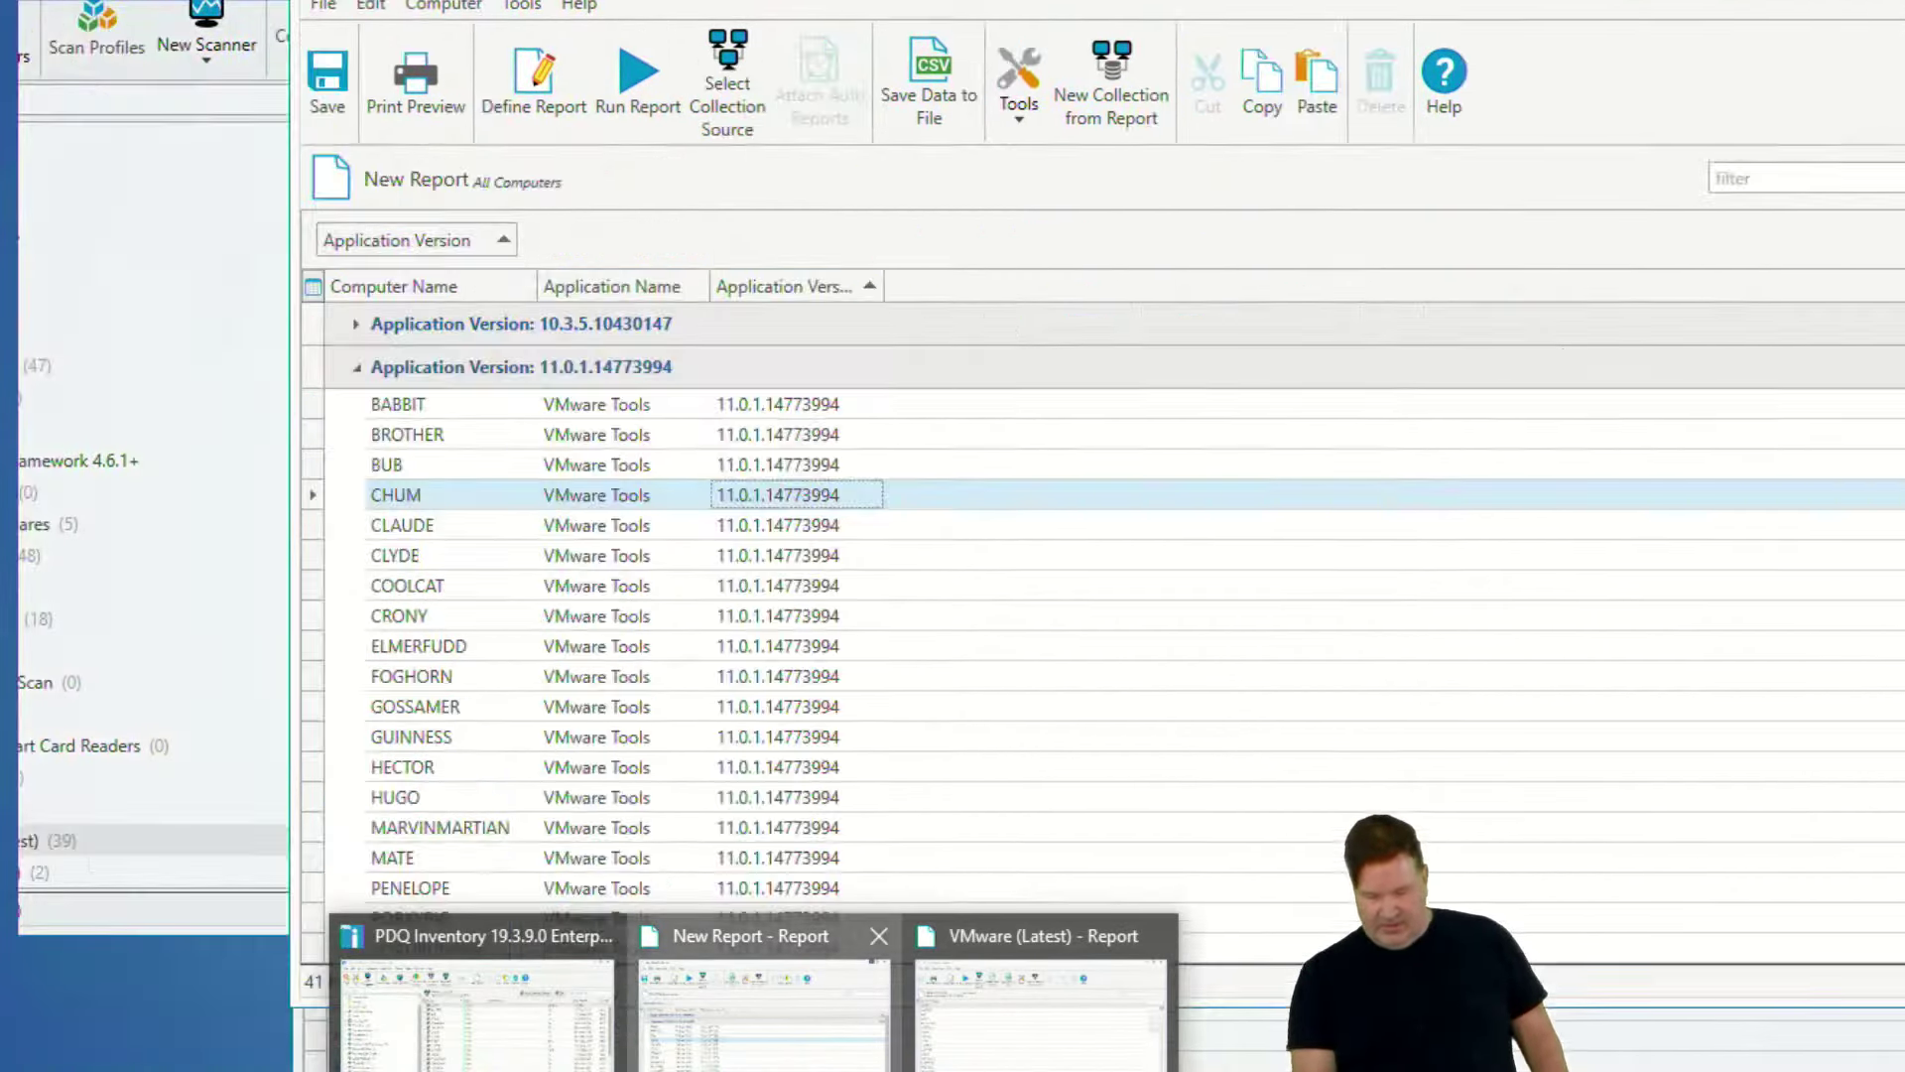
{"action": "double_click", "coordinate": [360, 365]}
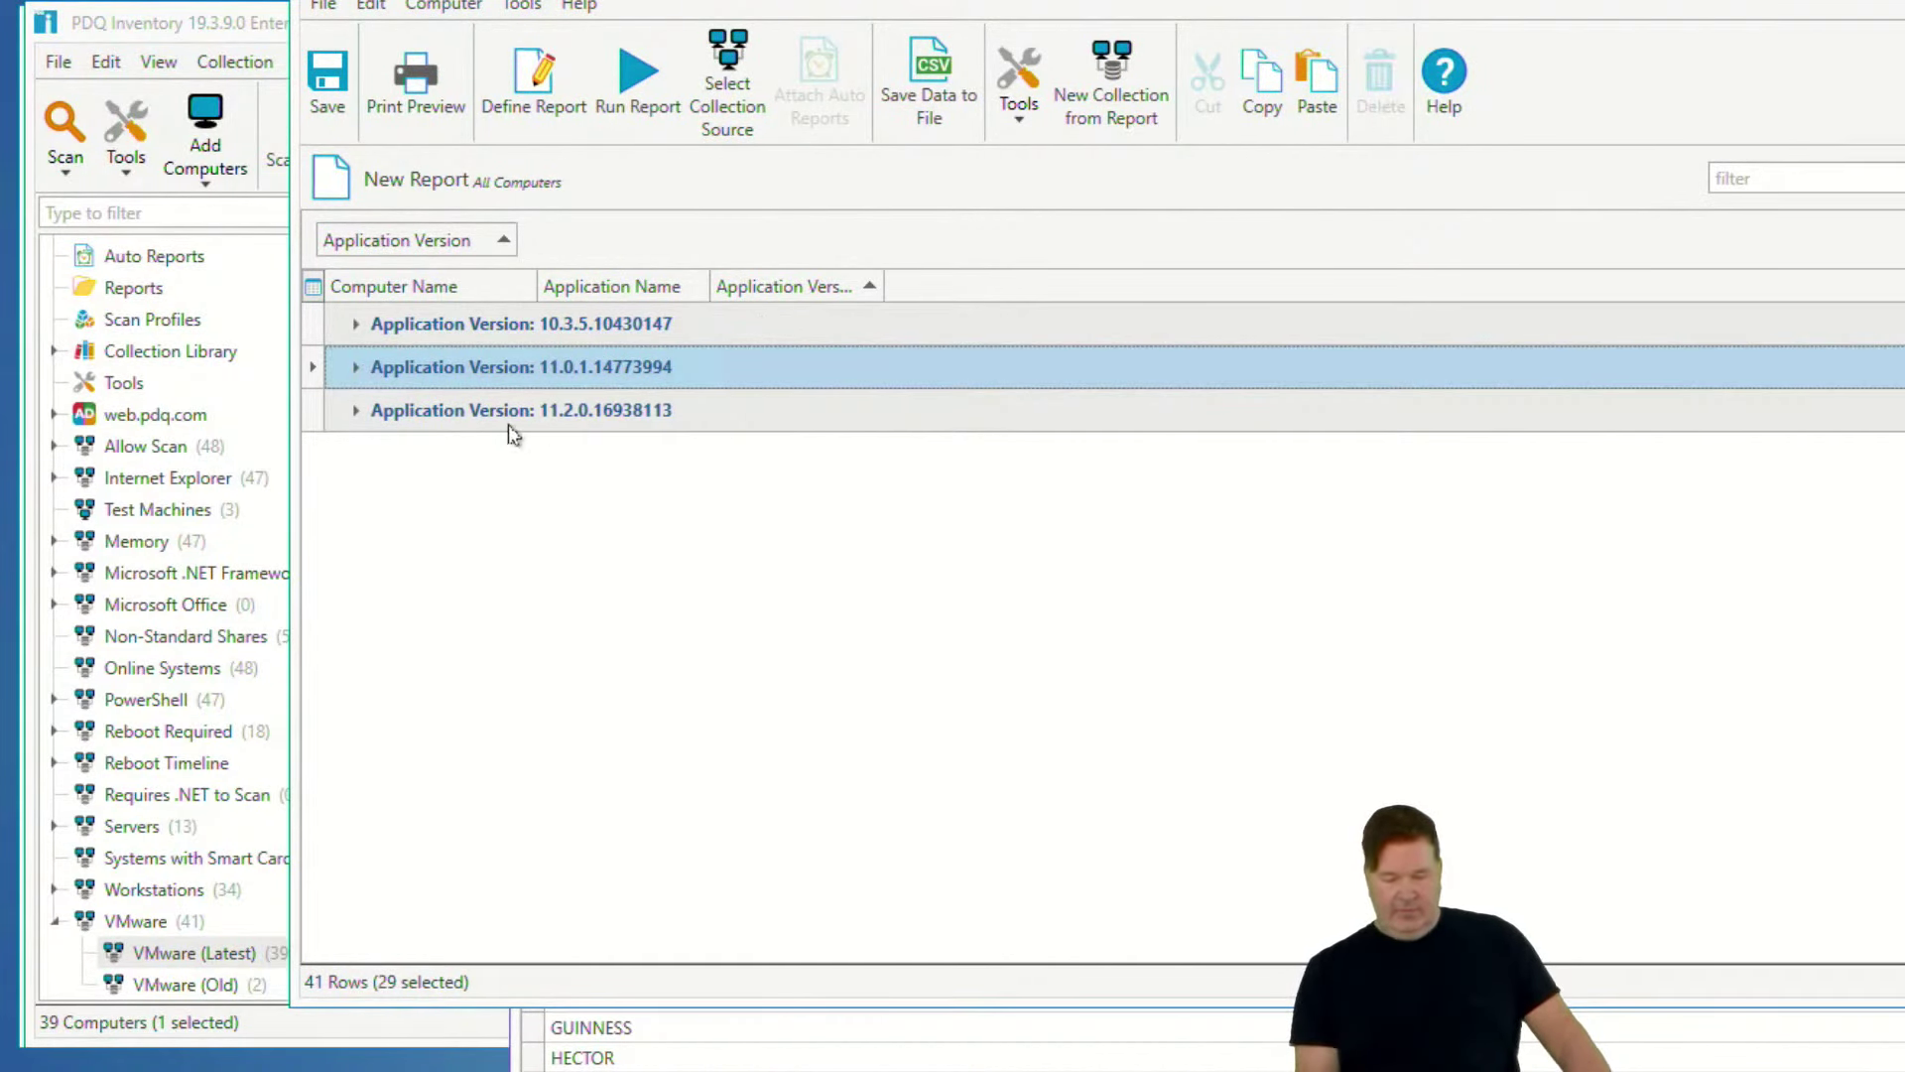
{"action": "double_click", "coordinate": [359, 410]}
{"action": "left_click", "coordinate": [831, 489]}
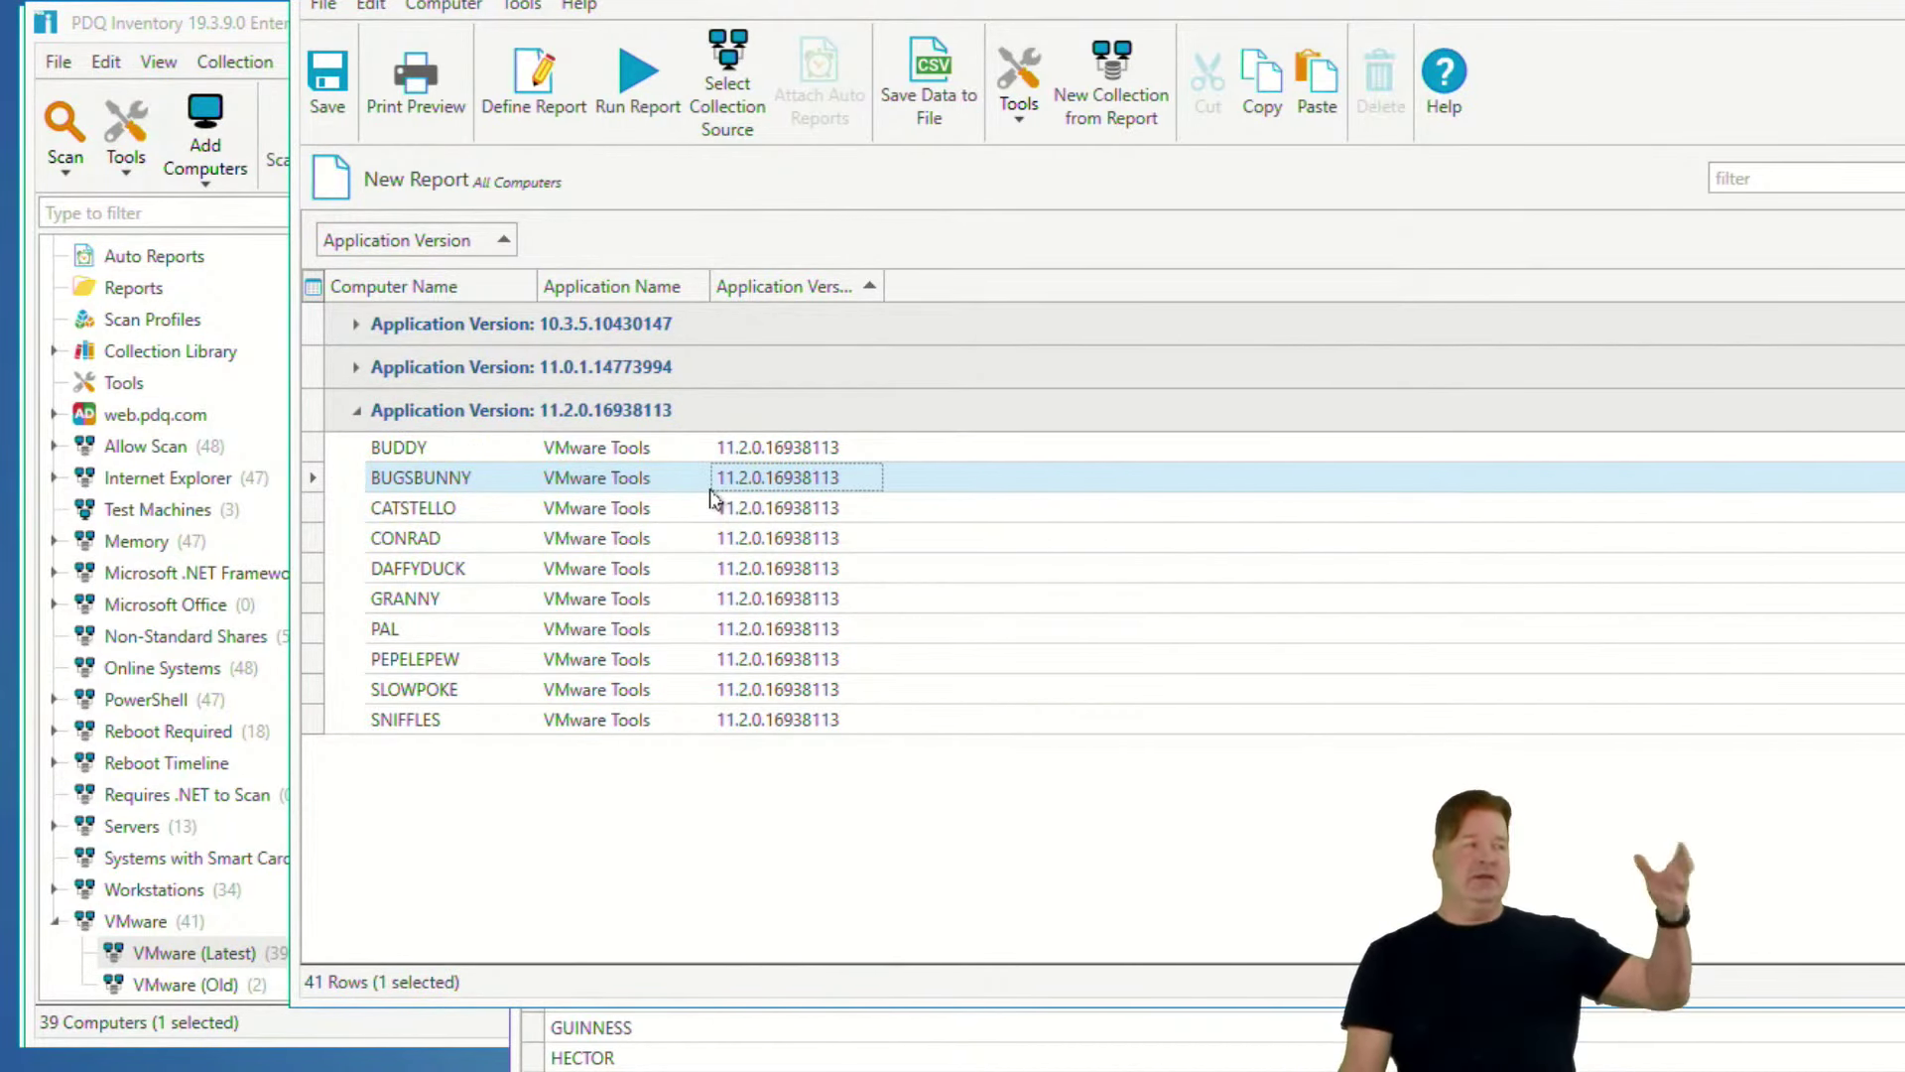
{"action": "right_click", "coordinate": [823, 480]}
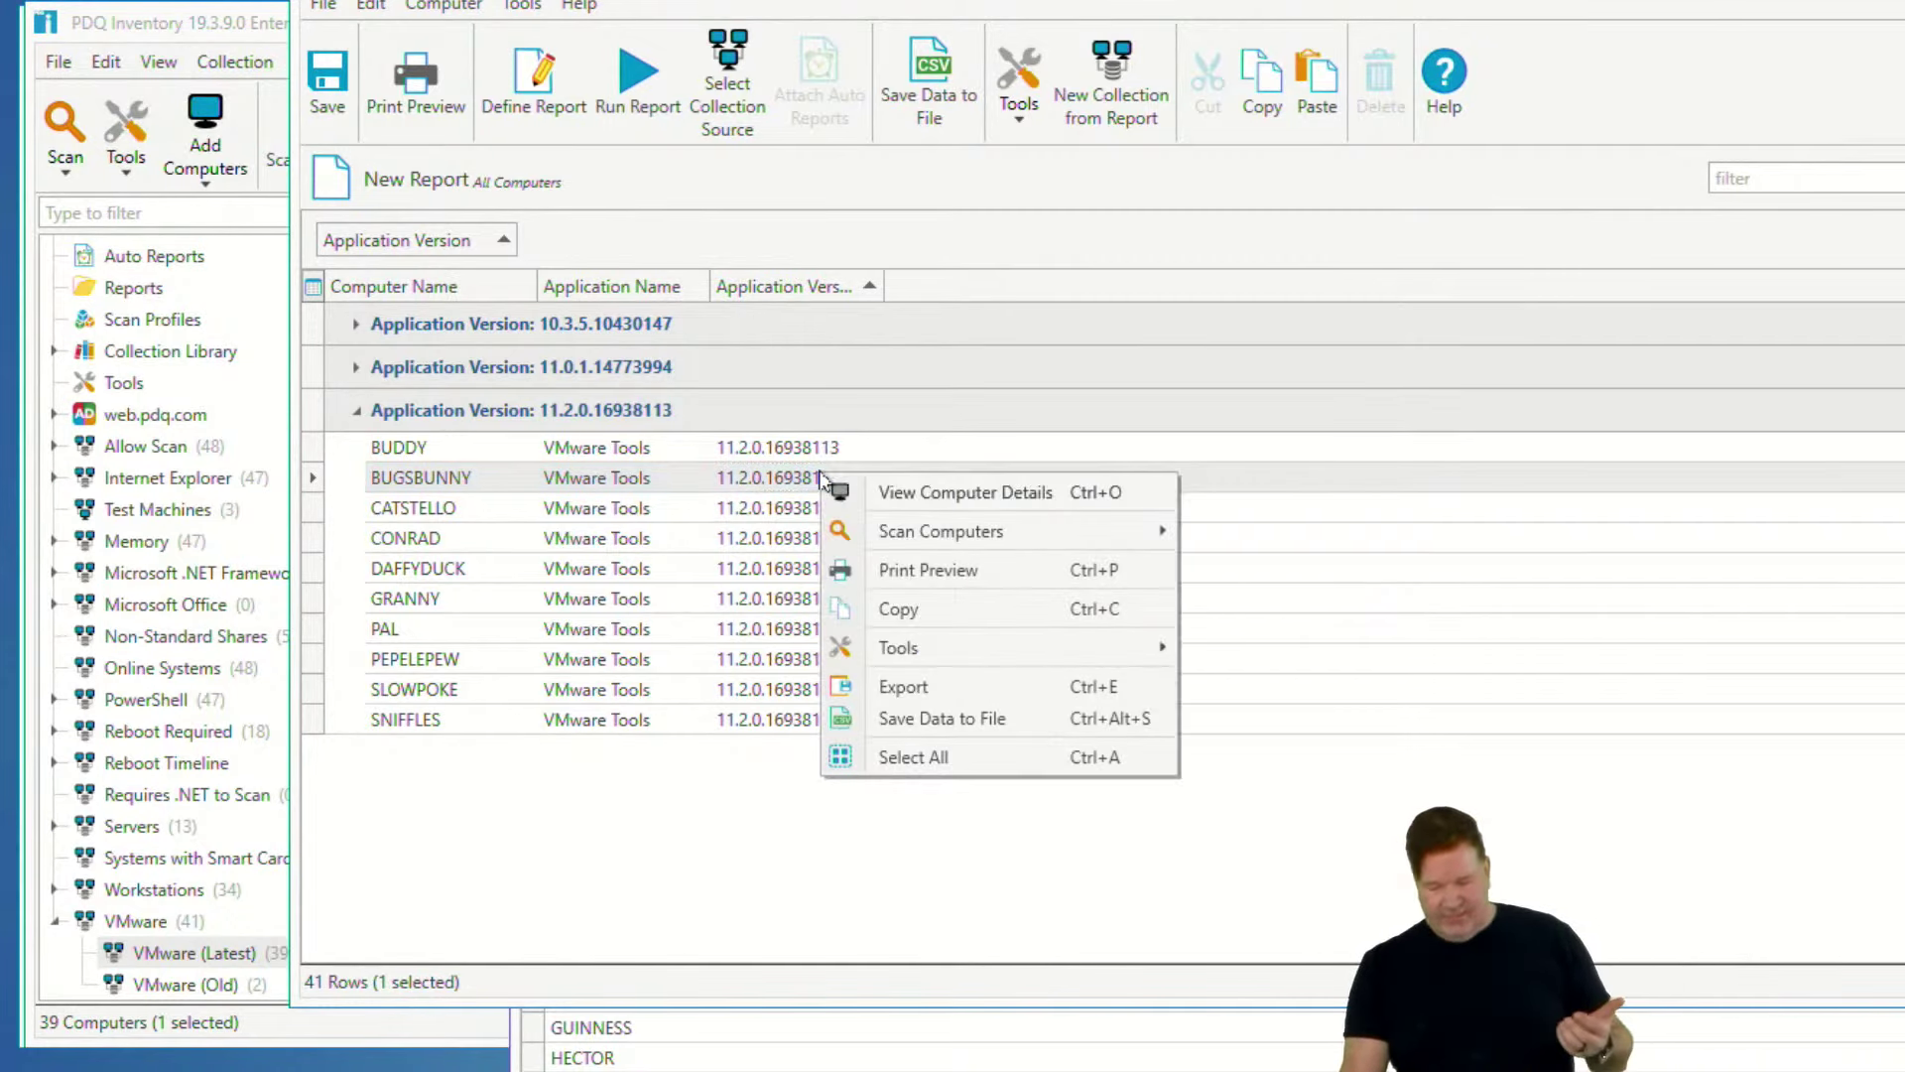
{"action": "left_click", "coordinate": [907, 617]}
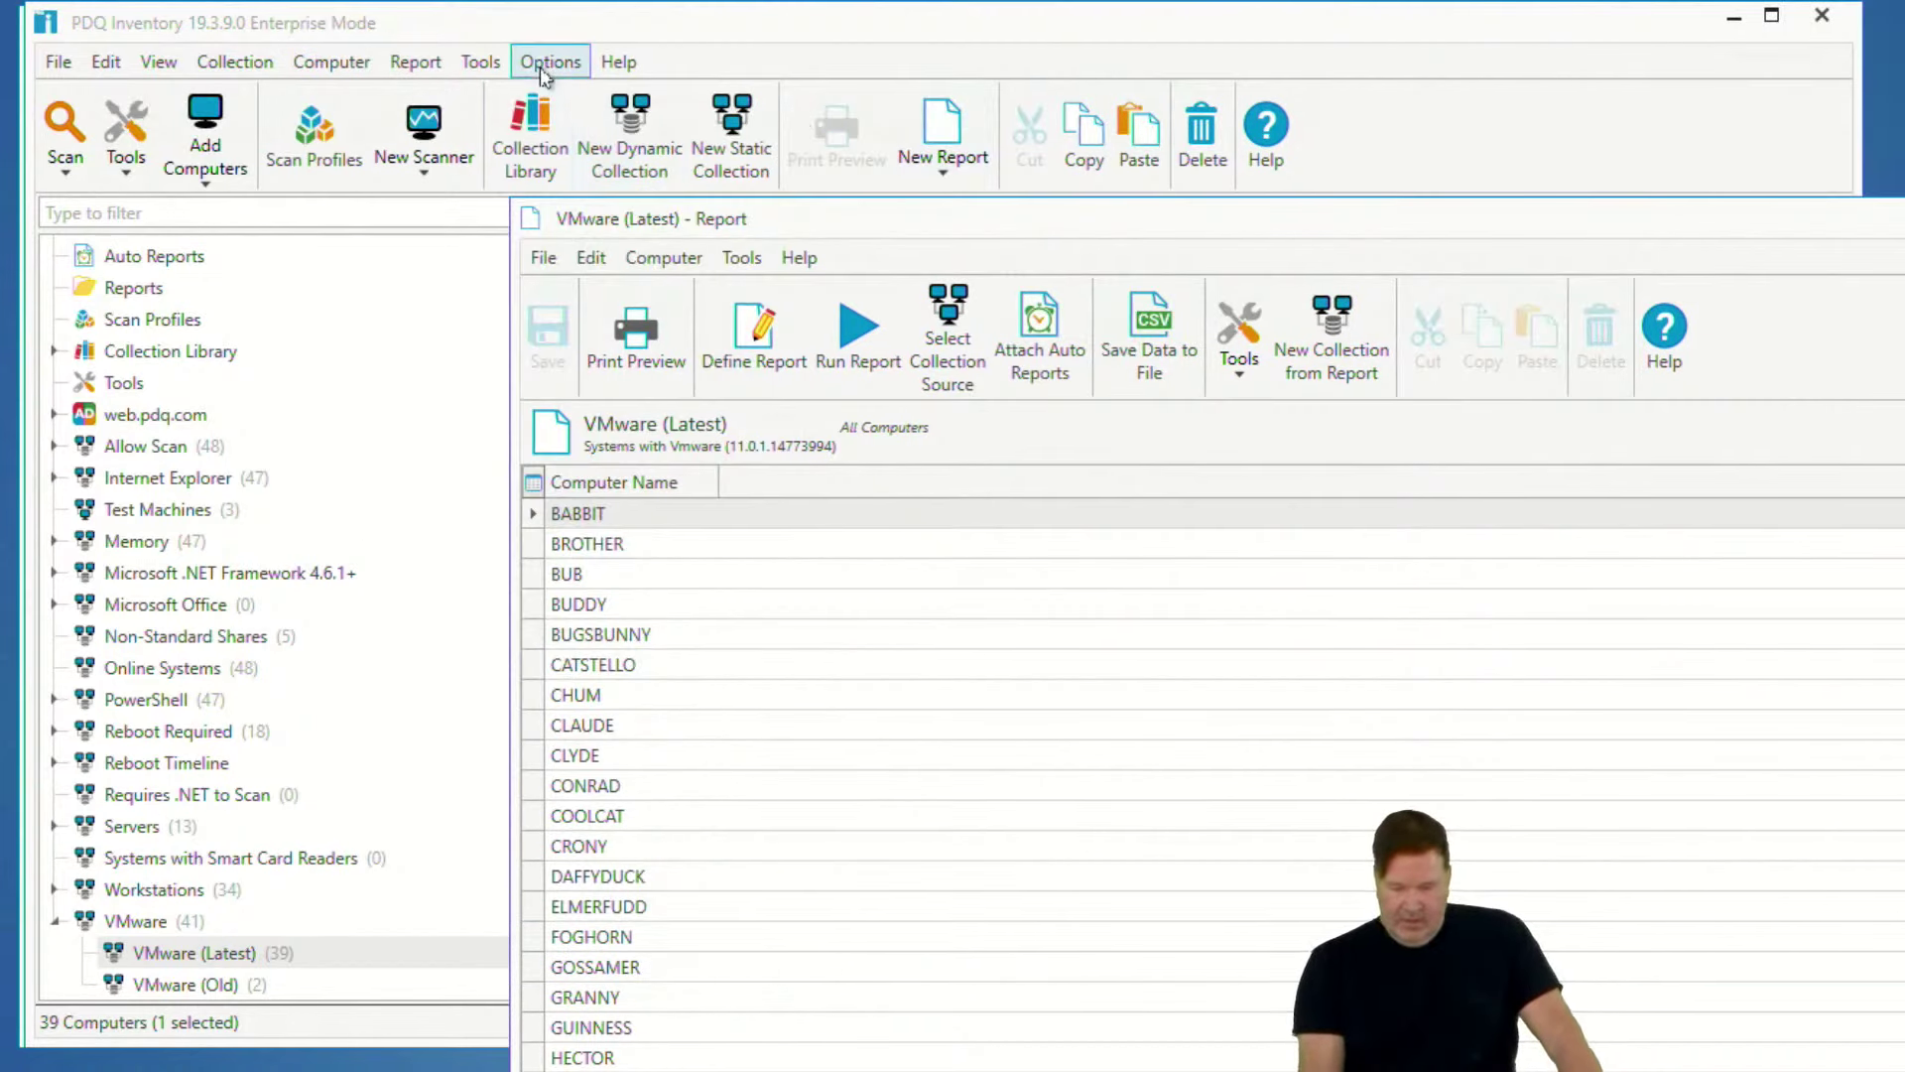
- Replace the custom variable @(VMVer)'s value with the copied version 11.2.0.16938113 and close the variables window
{"action": "left_click", "coordinate": [542, 64]}
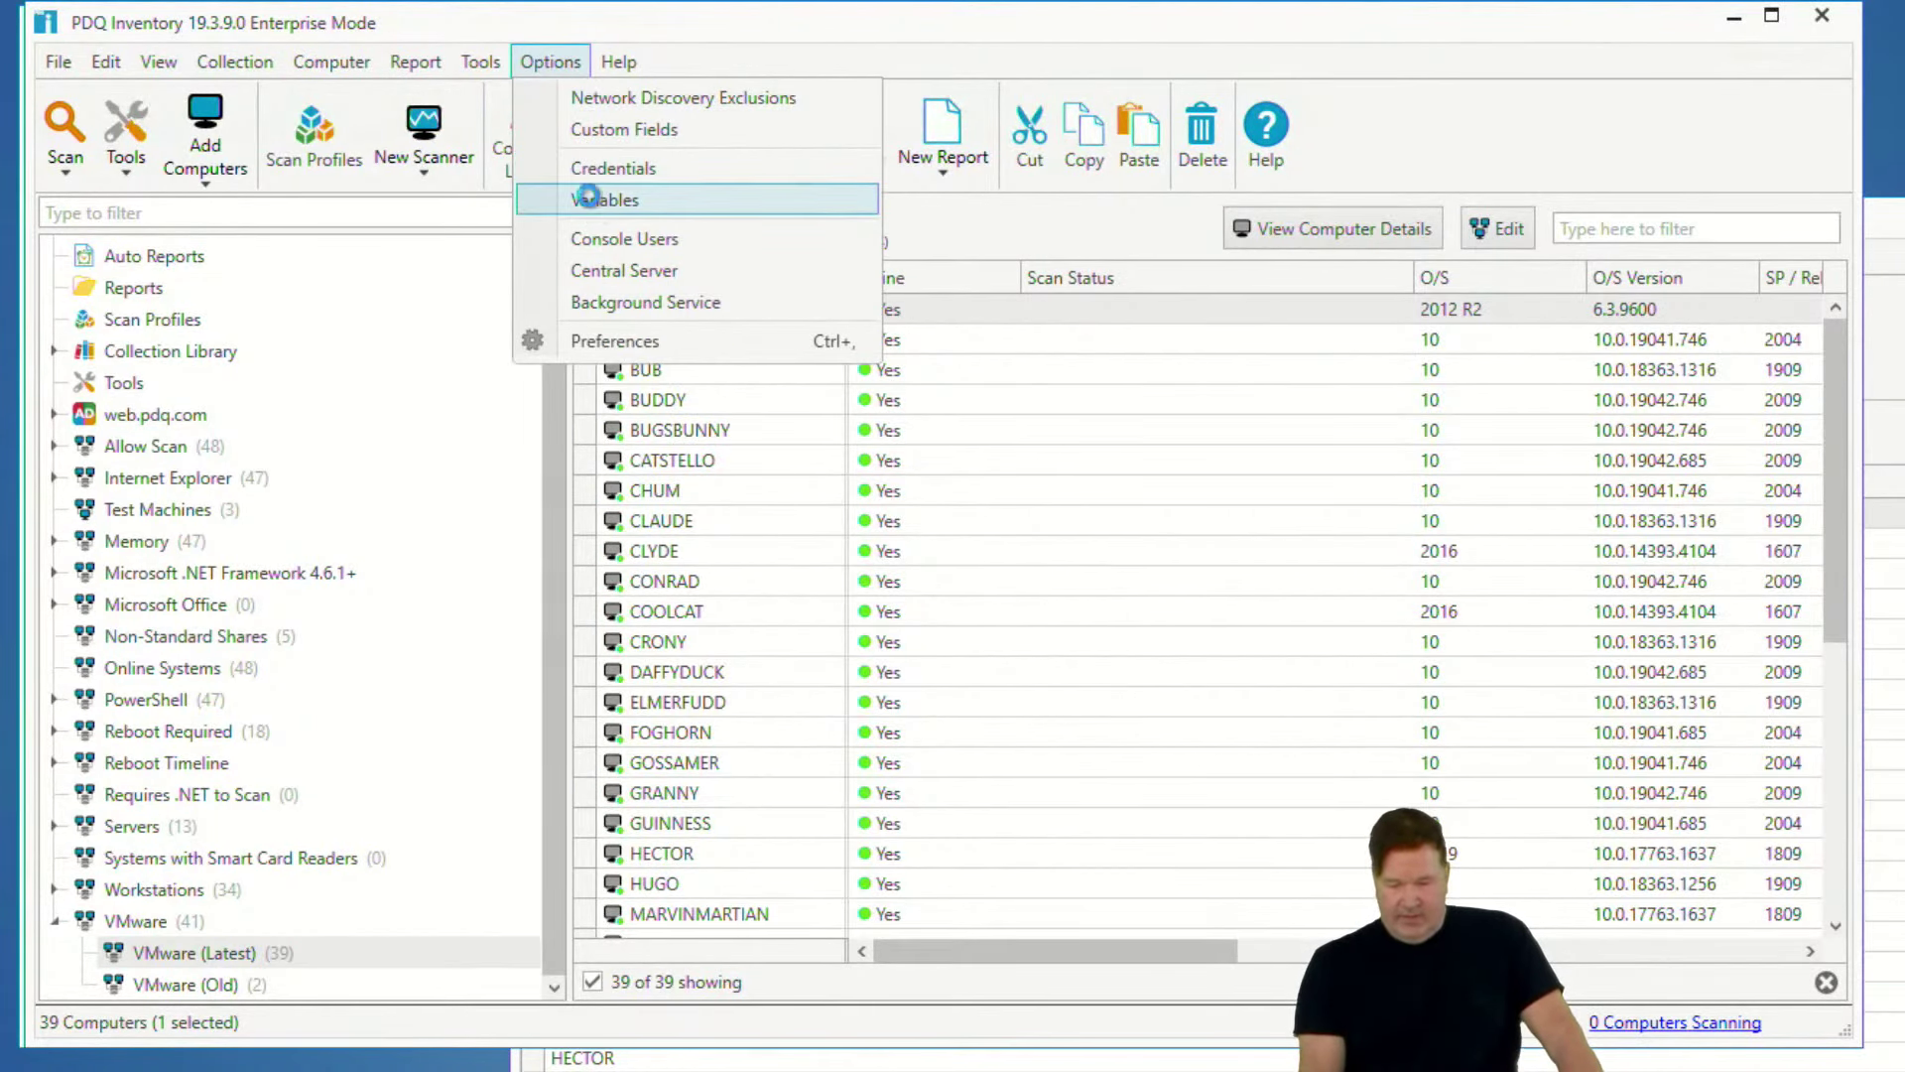
{"action": "left_click", "coordinate": [587, 197]}
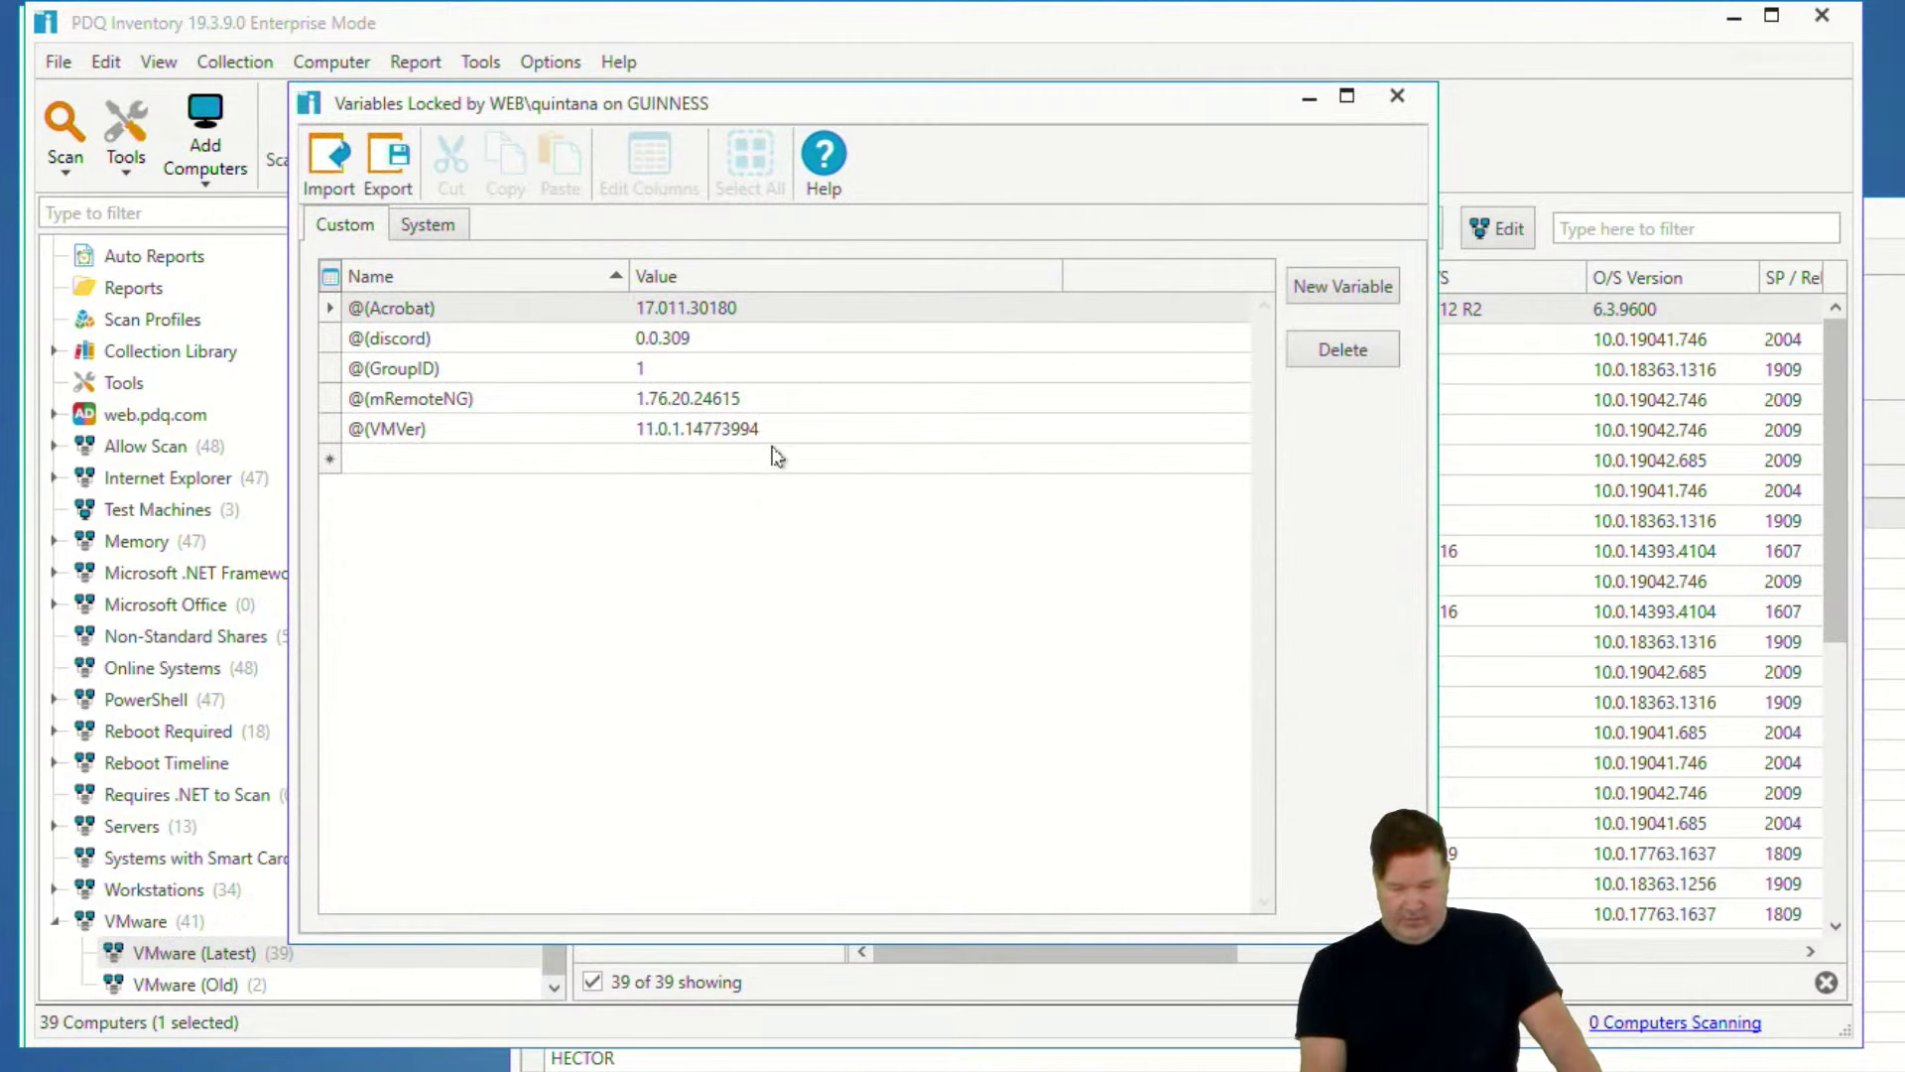
{"action": "left_click", "coordinate": [778, 433]}
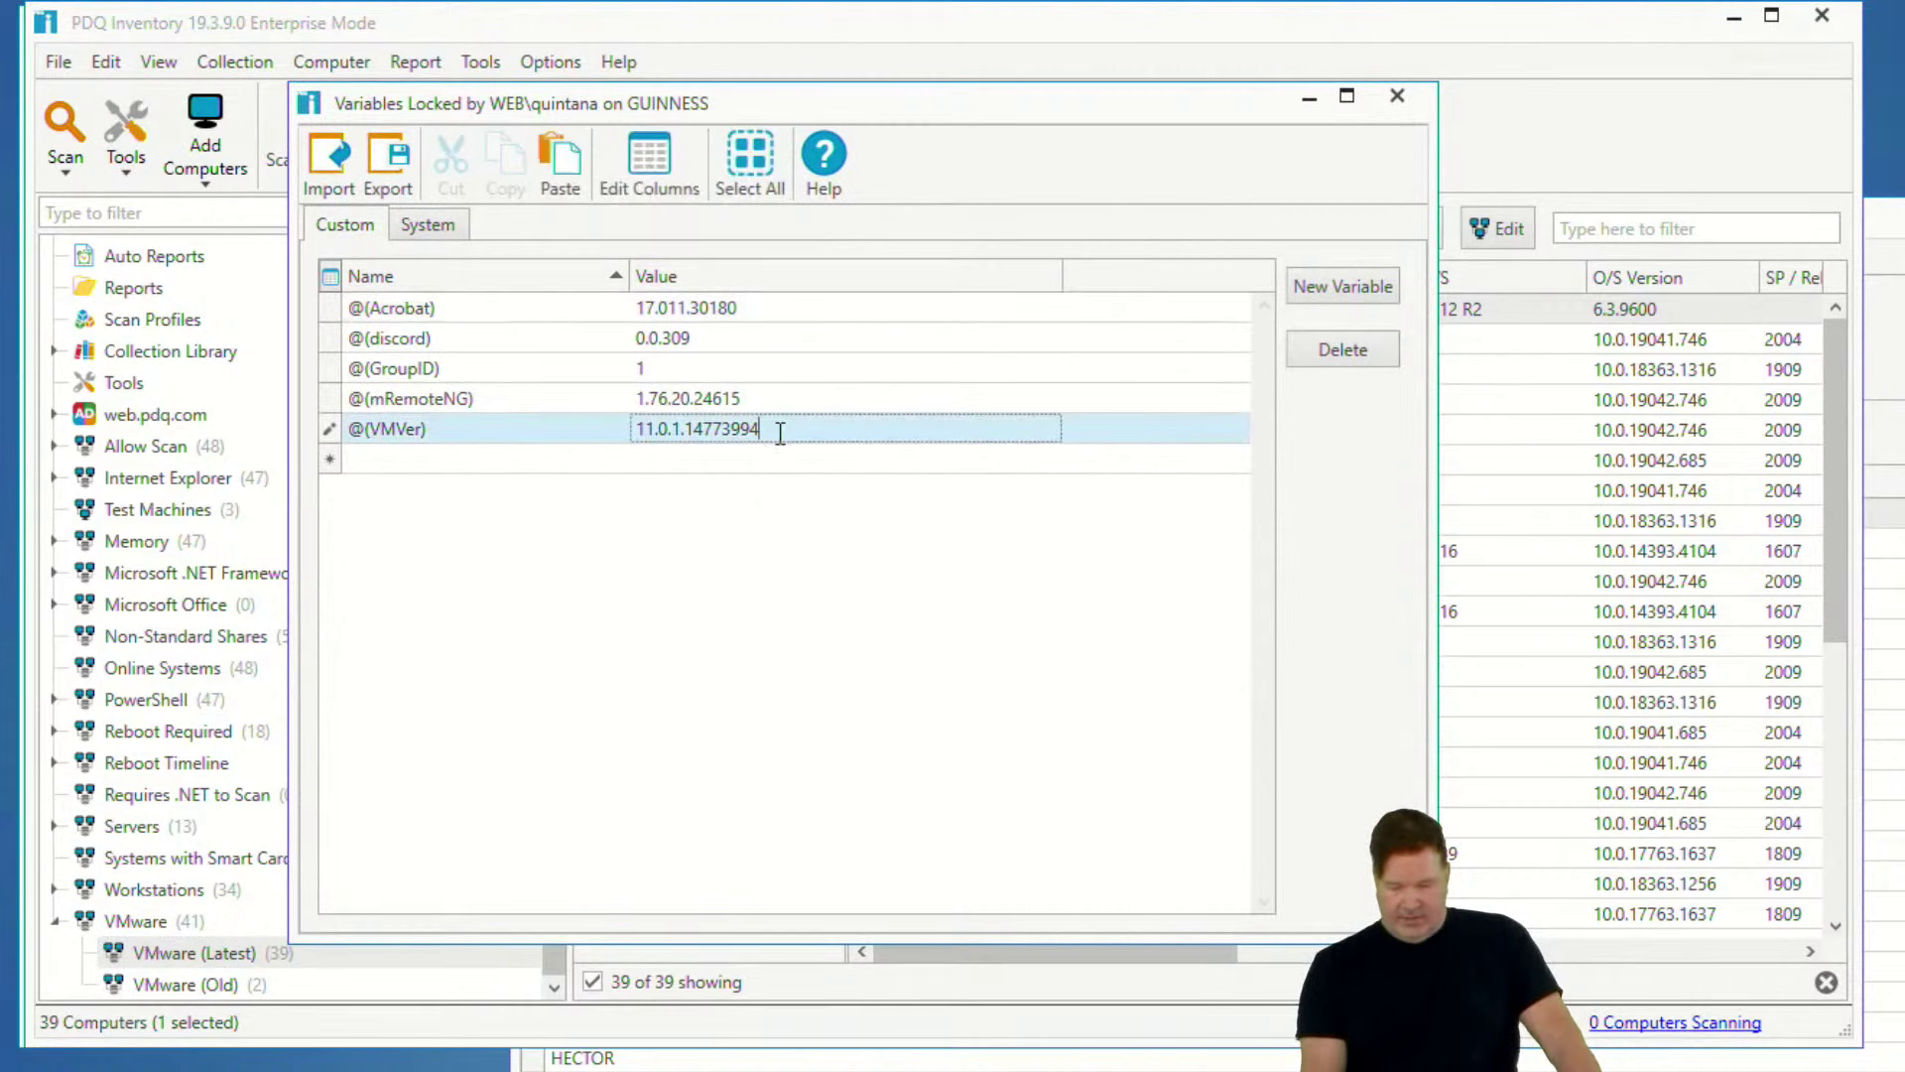
{"action": "left_click", "coordinate": [847, 428]}
{"action": "key", "text": "BackSpace"}
{"action": "key", "text": "BackSpace"}
{"action": "key", "text": "BackSpace"}
{"action": "key", "text": "BackSpace"}
{"action": "key", "text": "BackSpace"}
{"action": "key", "text": "BackSpace"}
{"action": "key", "text": "BackSpace"}
{"action": "key", "text": "BackSpace"}
{"action": "key", "text": "BackSpace"}
{"action": "key", "text": "BackSpace"}
{"action": "key", "text": "BackSpace"}
{"action": "key", "text": "BackSpace"}
{"action": "key", "text": "BackSpace"}
{"action": "key", "text": "BackSpace"}
{"action": "key", "text": "BackSpace"}
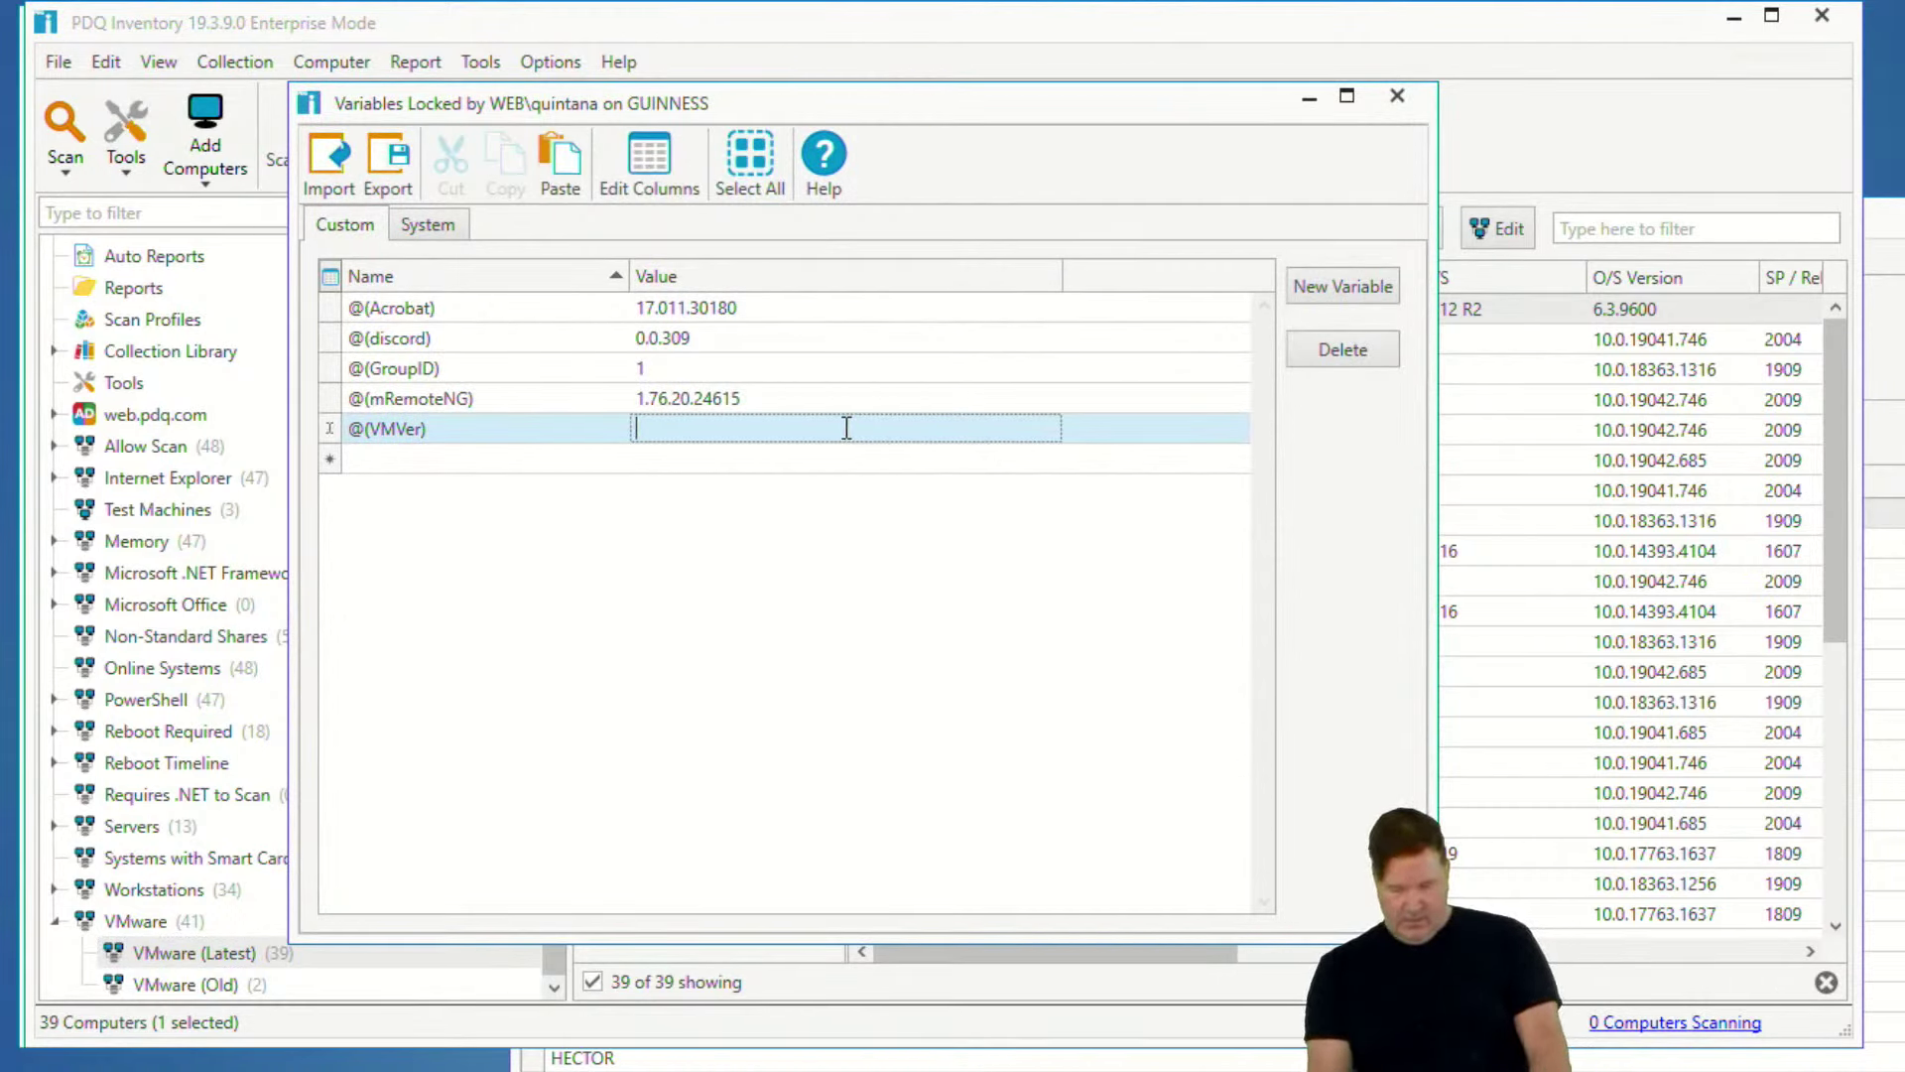
{"action": "key", "text": "ctrl+v"}
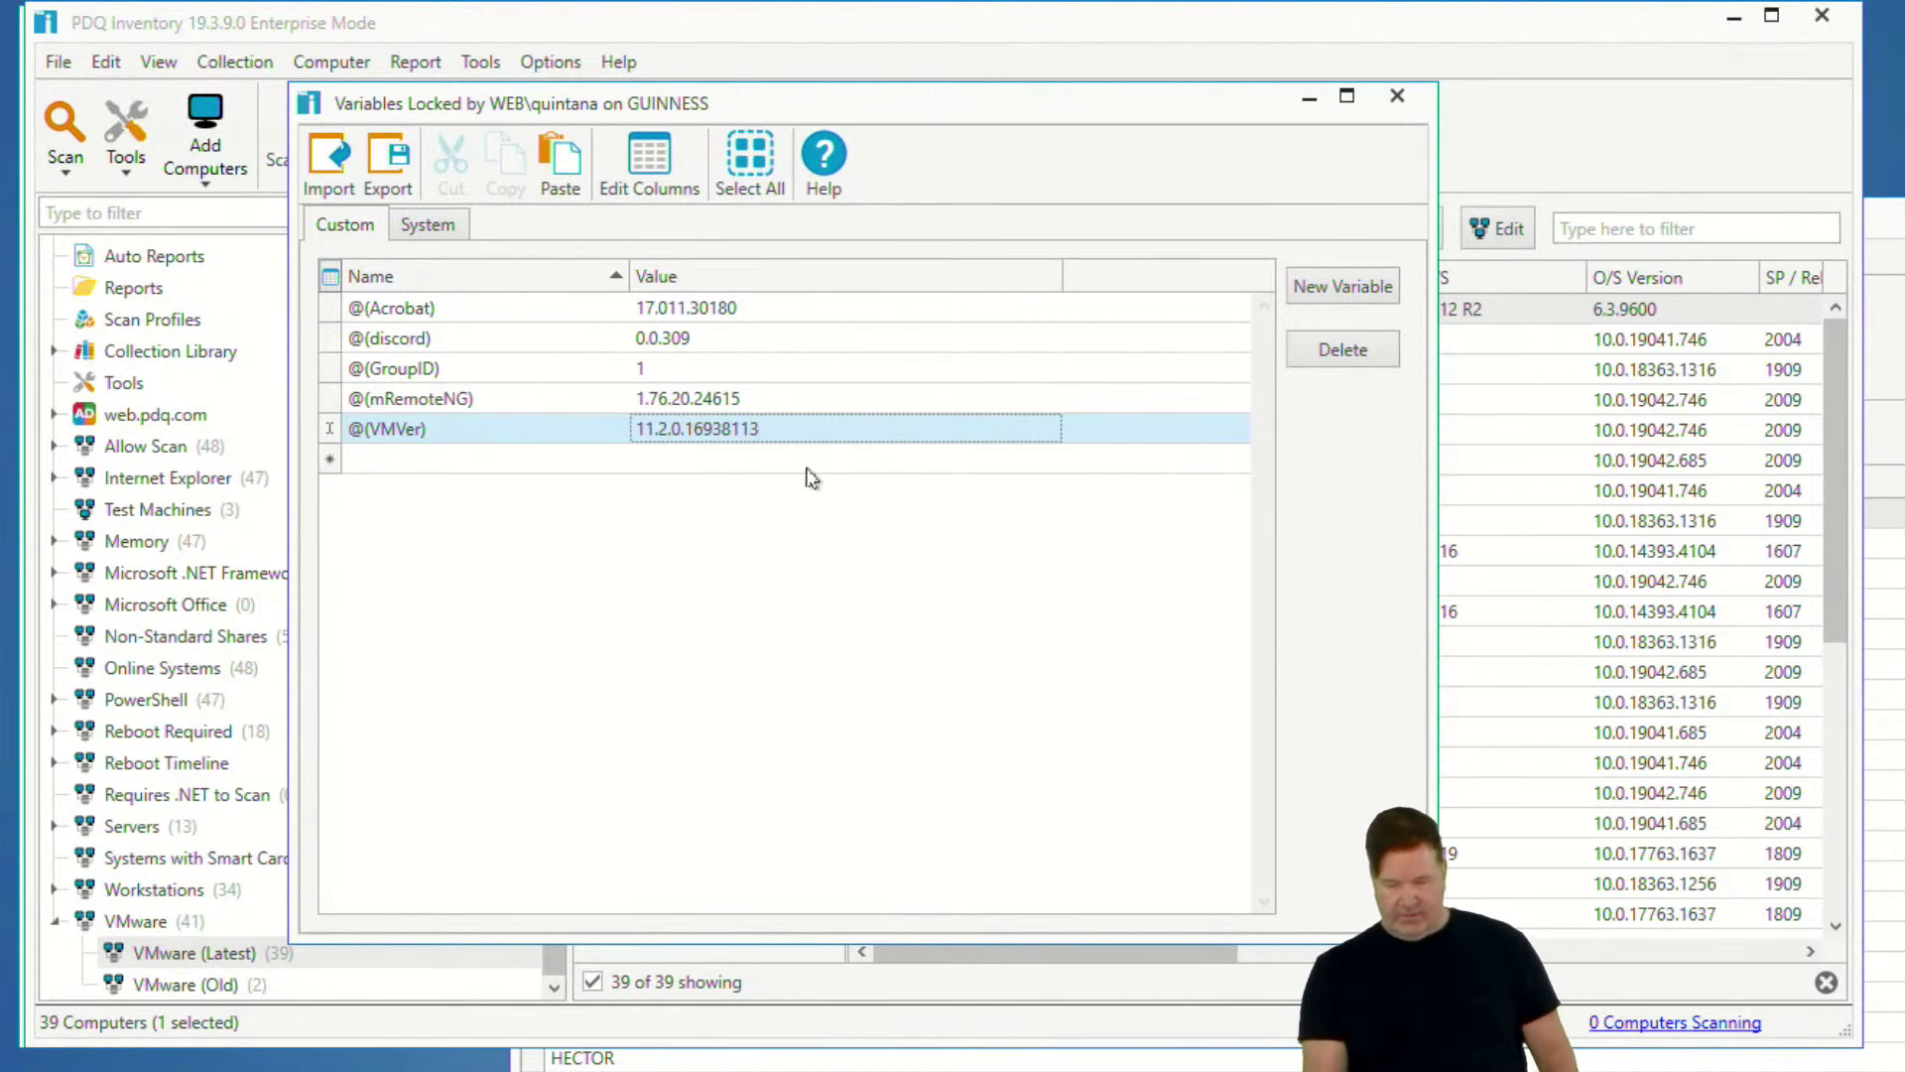
{"action": "left_click", "coordinate": [809, 458]}
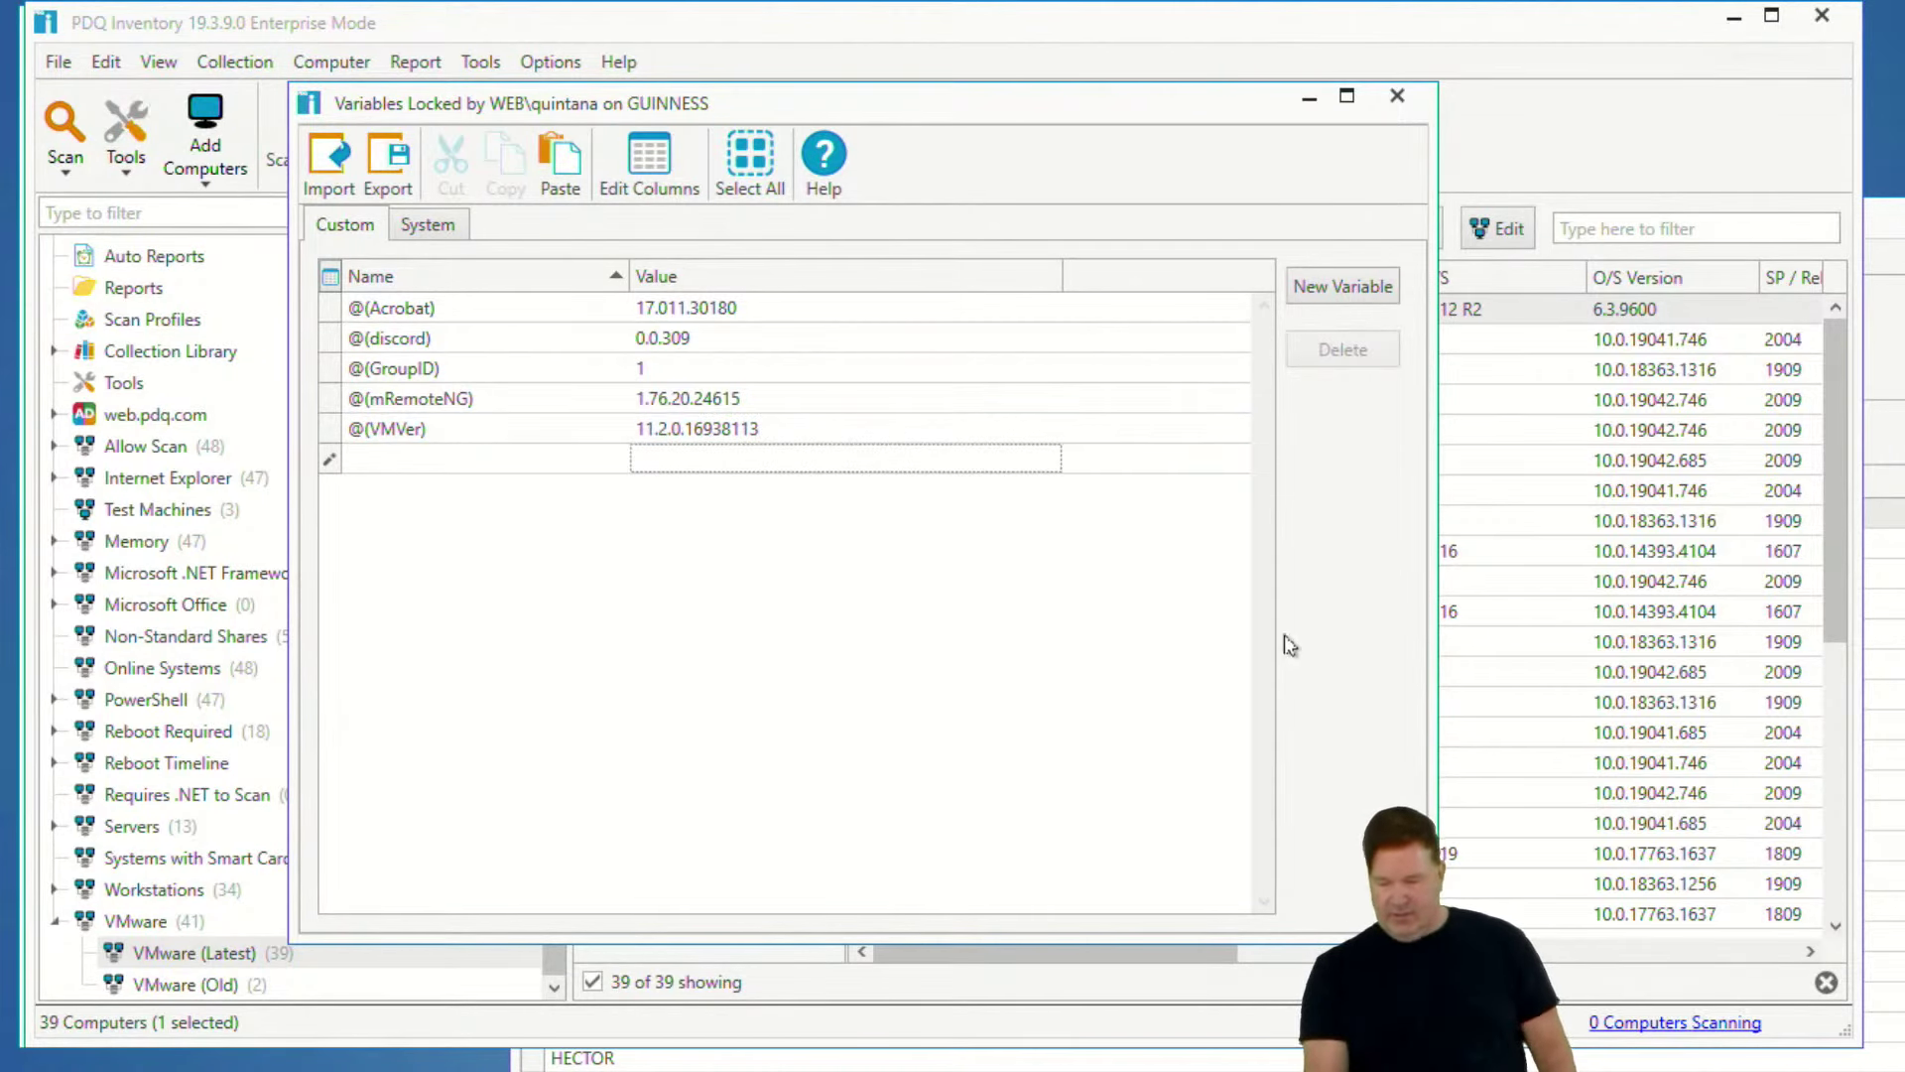
{"action": "left_click", "coordinate": [1397, 95]}
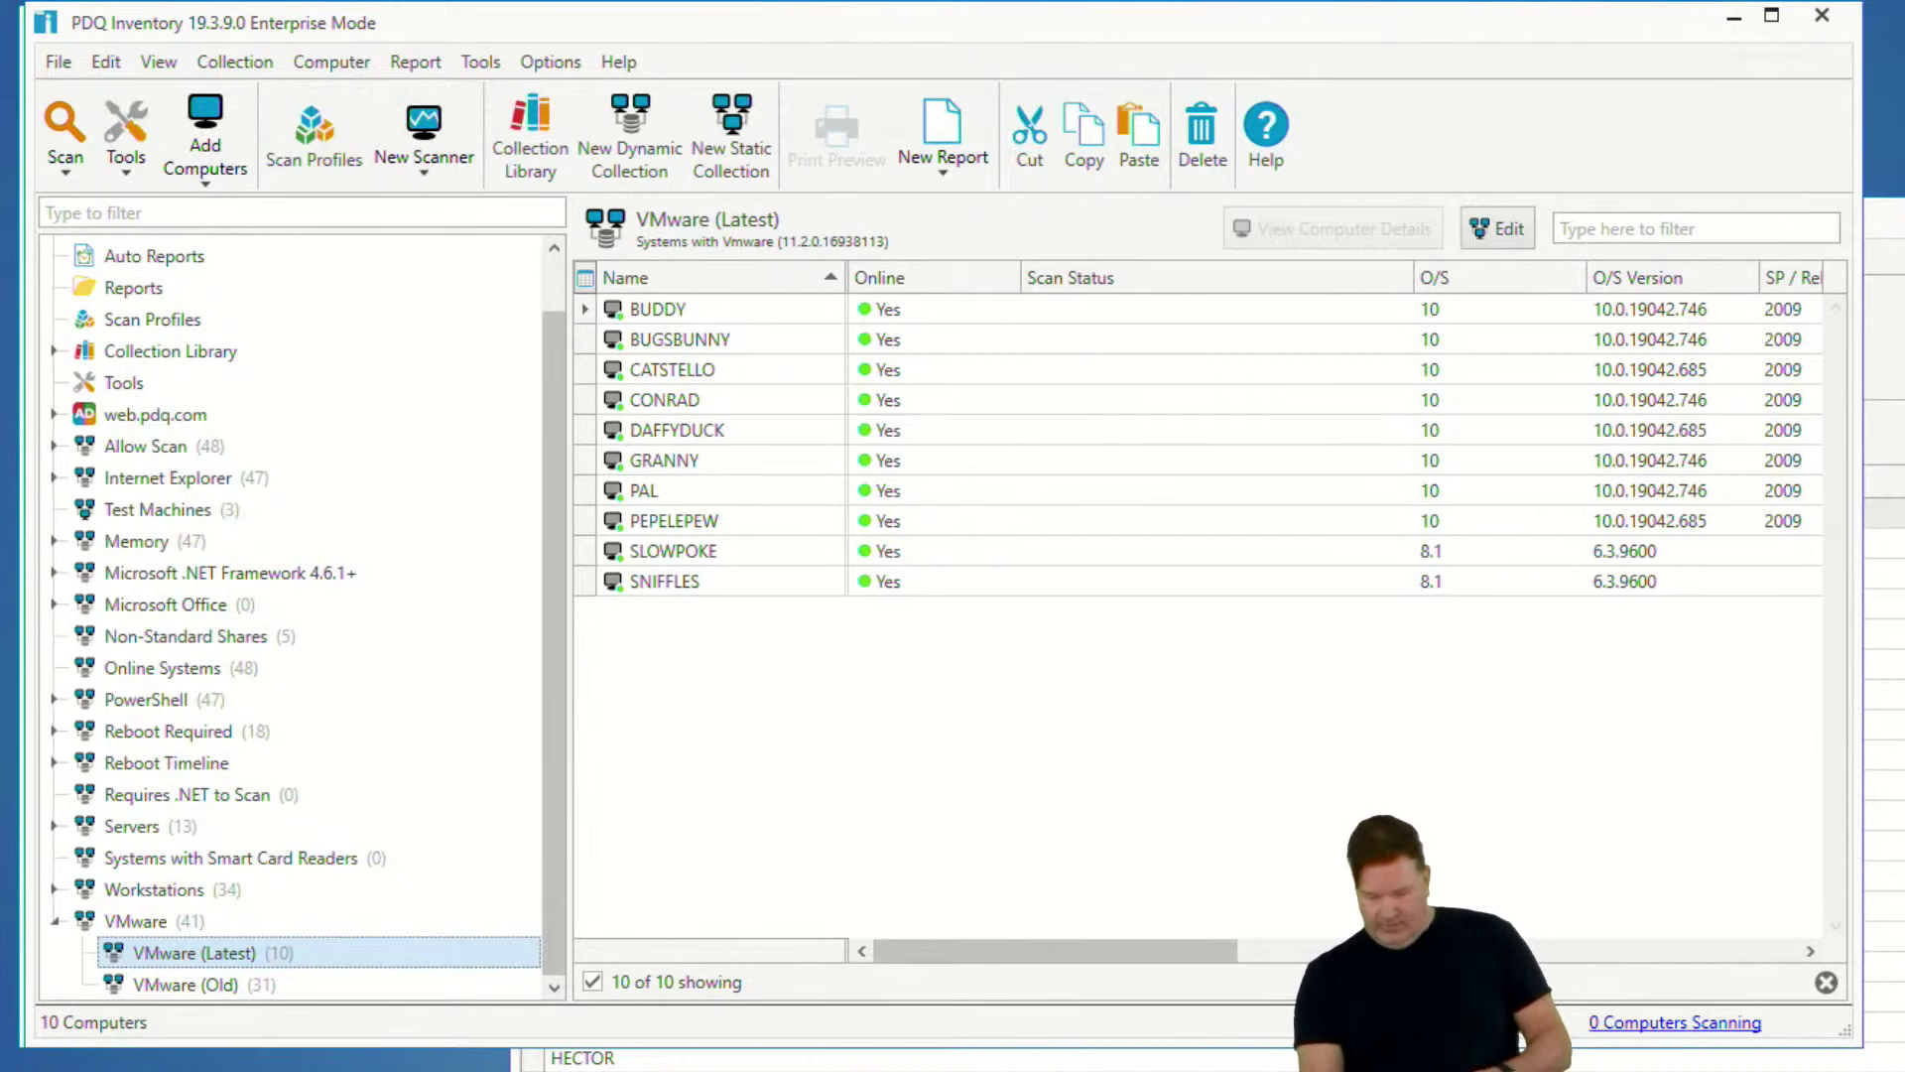
- Bring the VMware (Latest) report window back into view, rerun the report on All Computers and close it
{"action": "mouse_move", "coordinate": [754, 1060]}
{"action": "mouse_move", "coordinate": [764, 1002]}
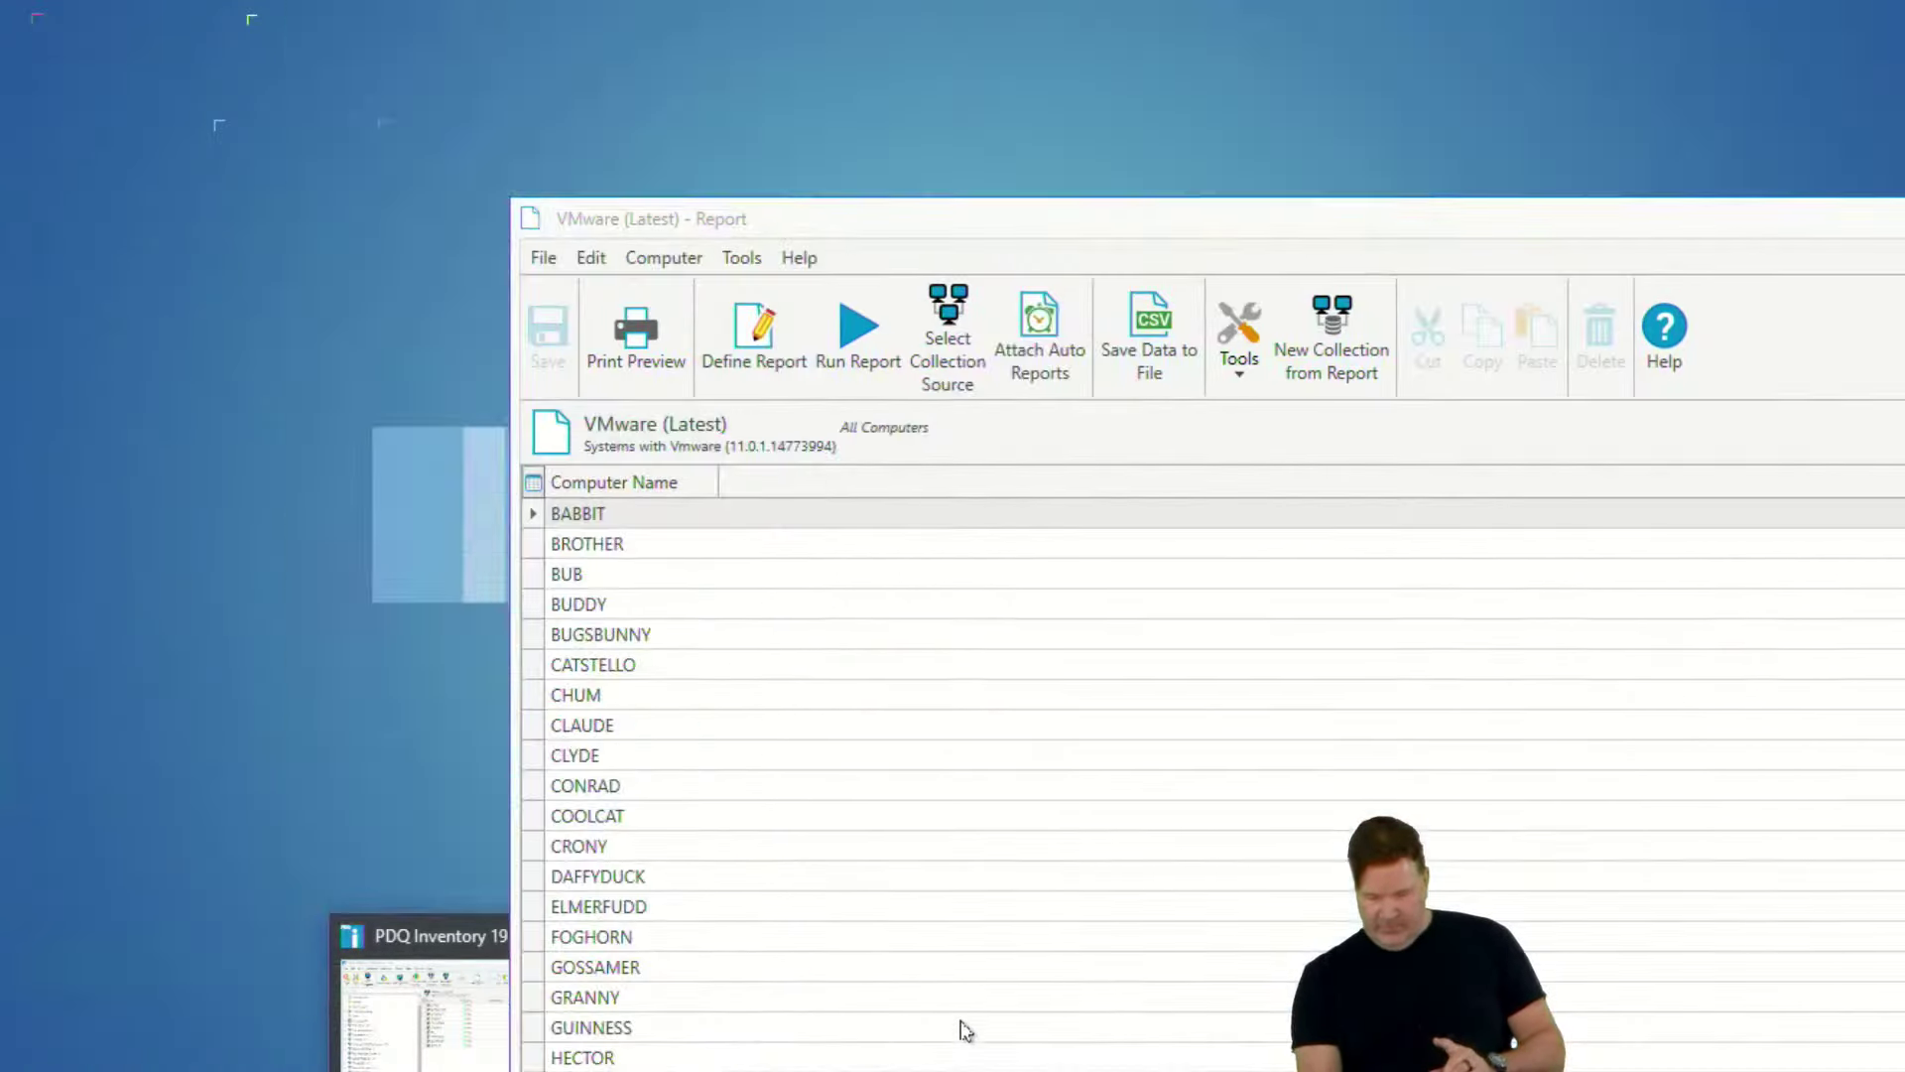
{"action": "left_click", "coordinate": [948, 1020]}
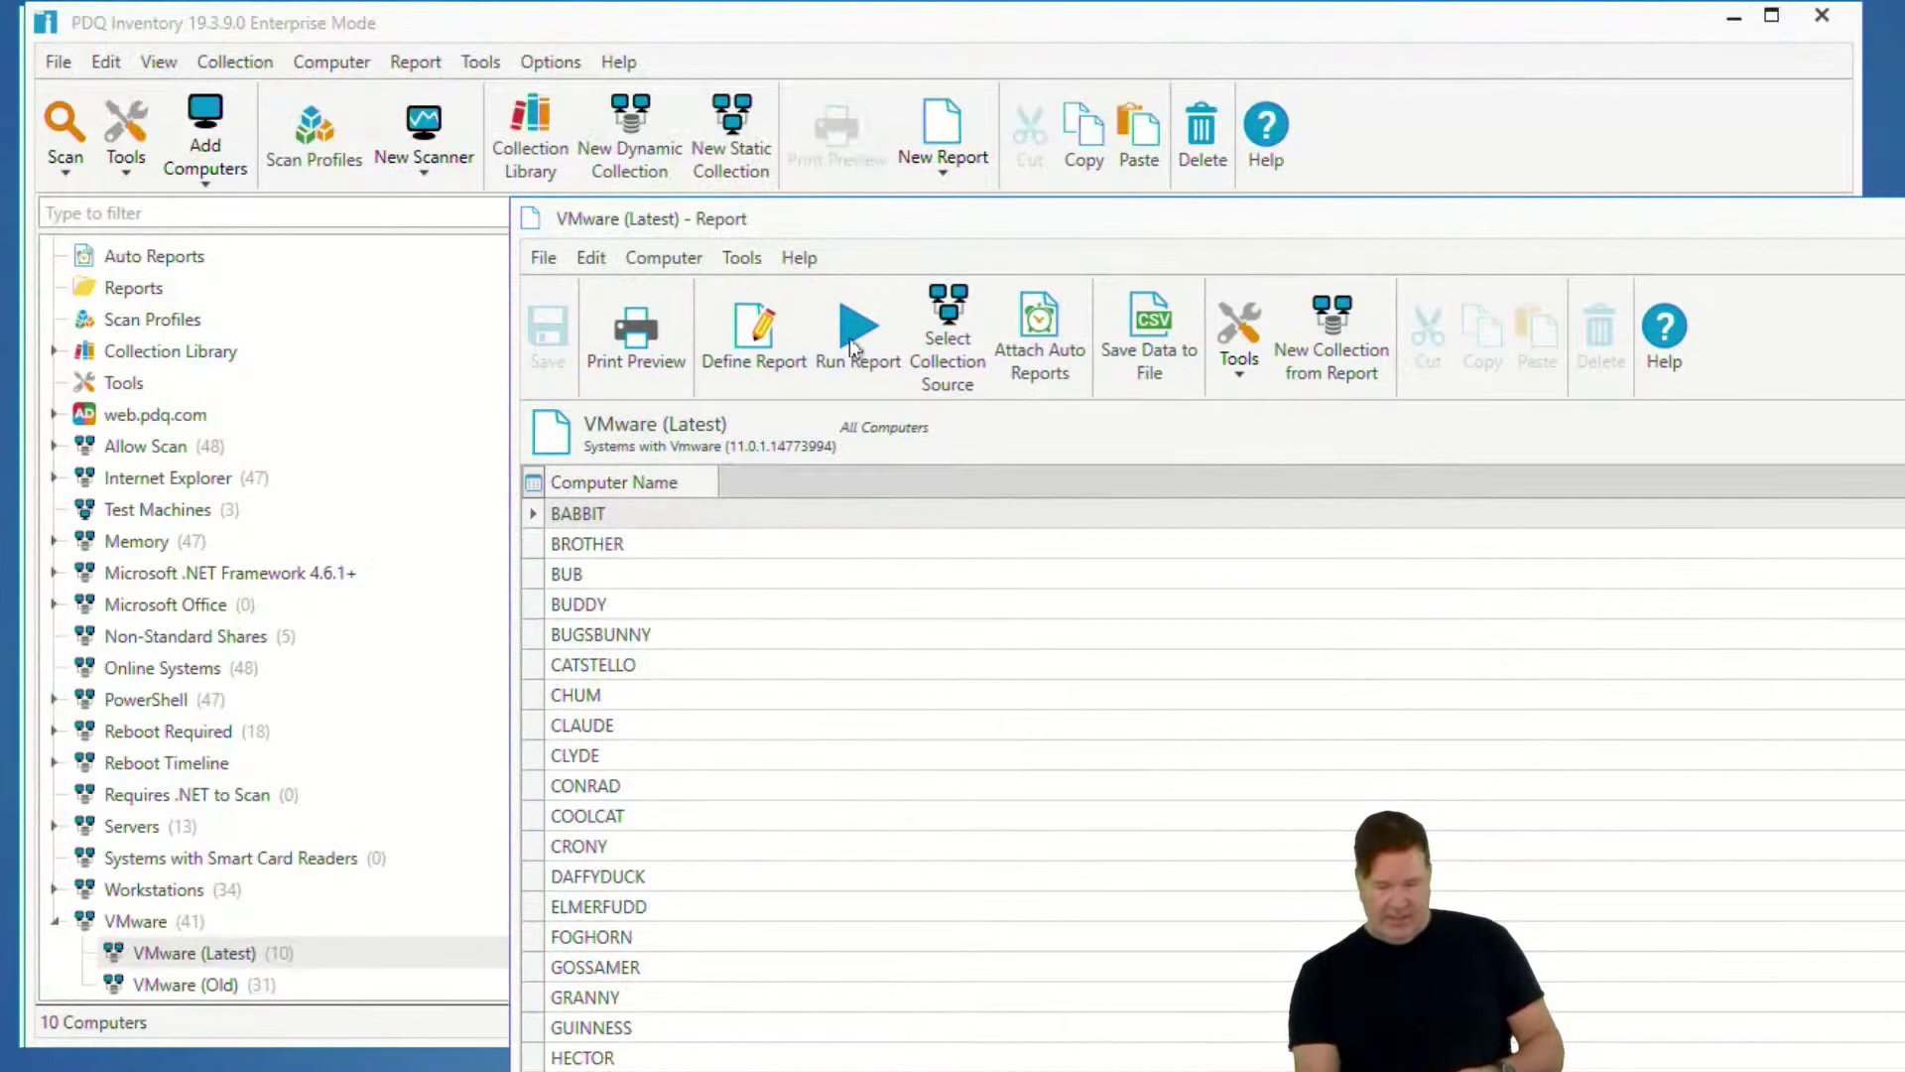
{"action": "left_click_drag", "start_coordinate": [933, 238], "coordinate": [663, 2]}
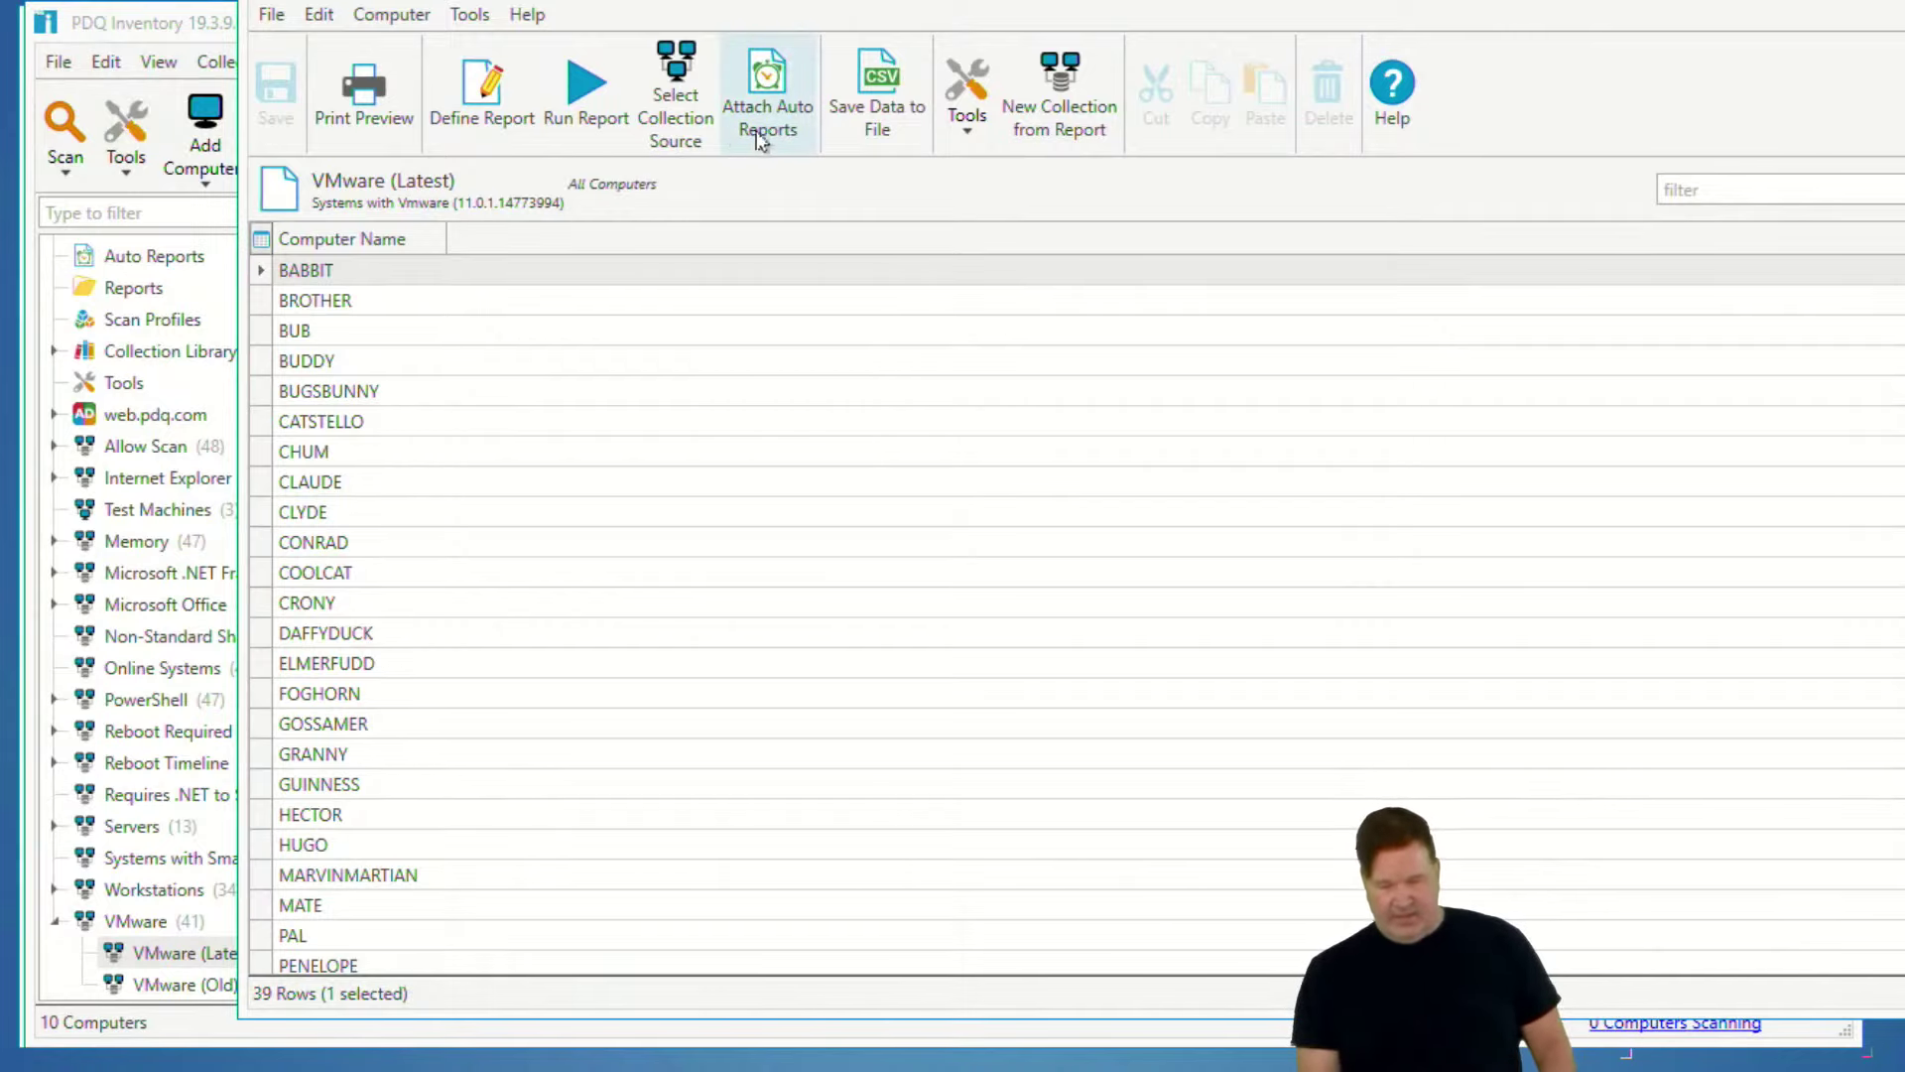
{"action": "left_click", "coordinate": [608, 99]}
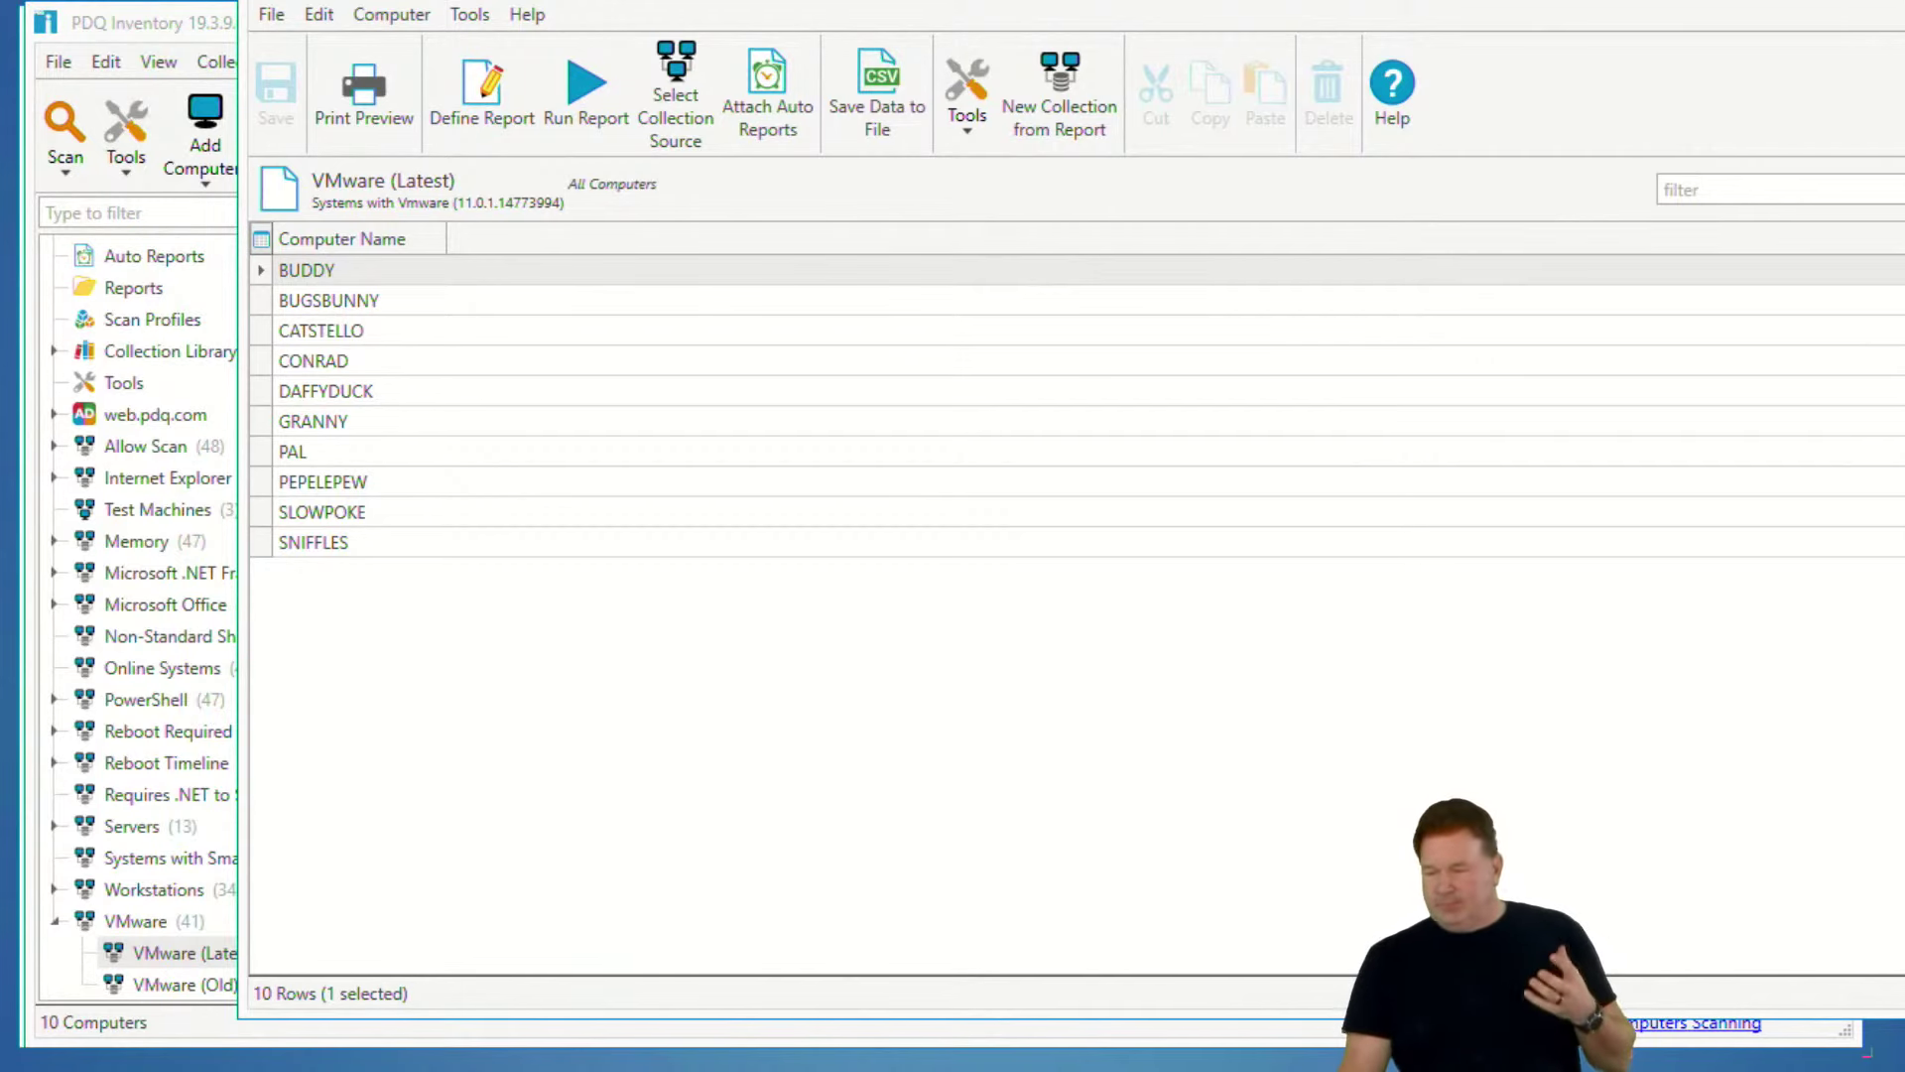
{"action": "left_click", "coordinate": [1904, 0]}
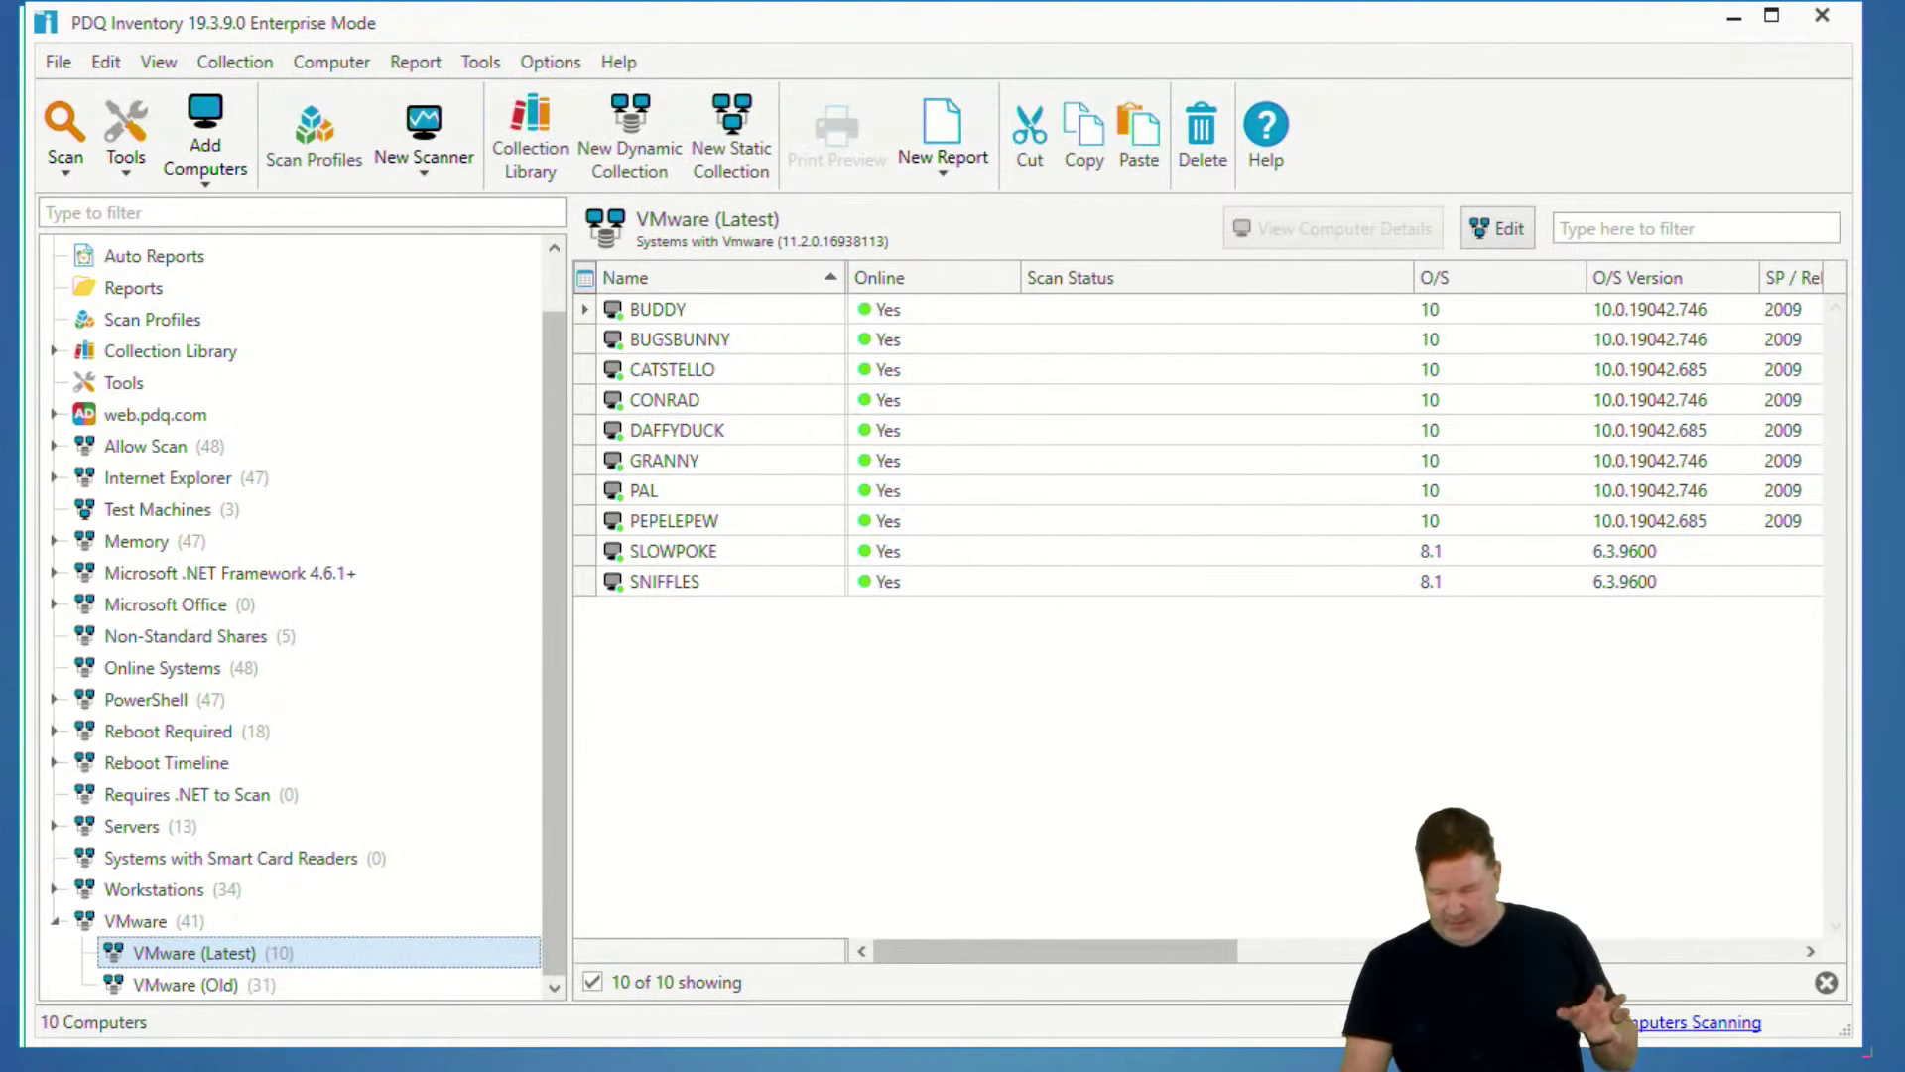
- Close the New Report window without saving its changes and collapse the VMware collection group
{"action": "mouse_move", "coordinate": [754, 1060]}
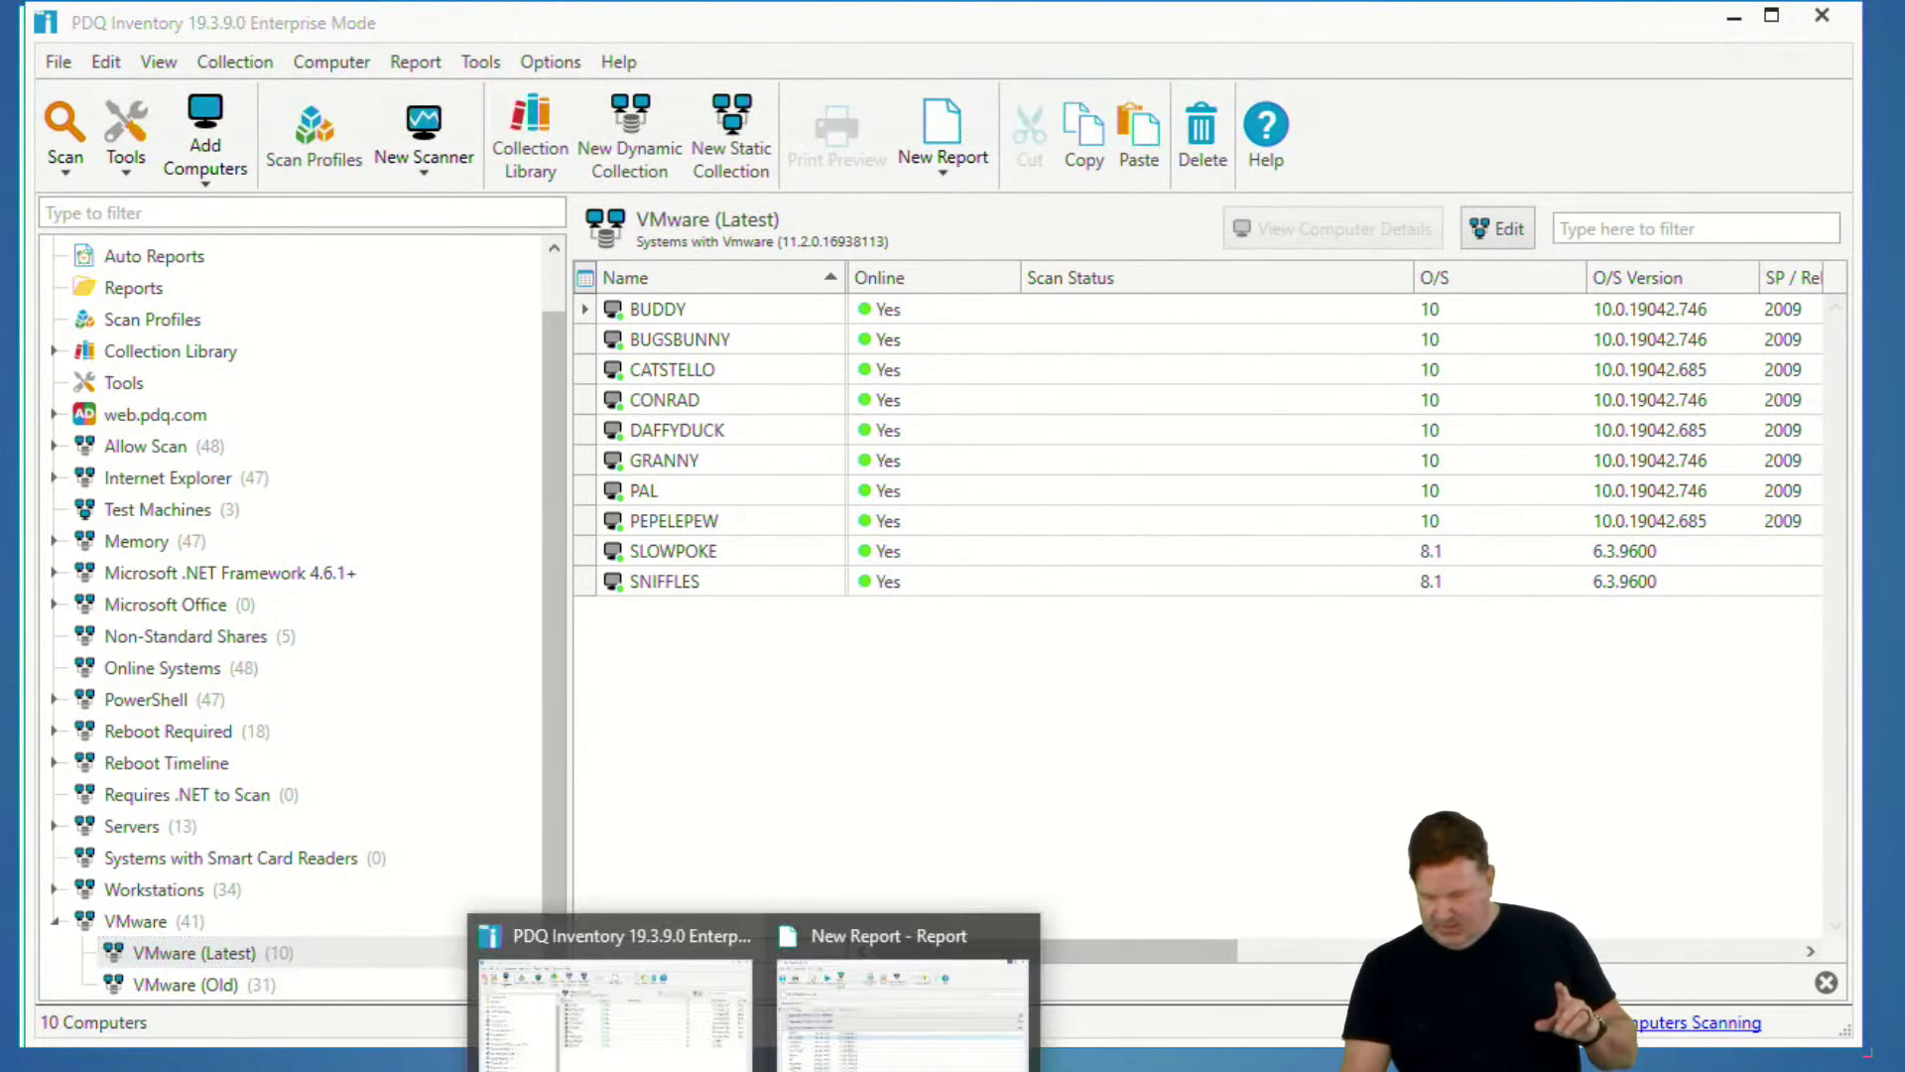
{"action": "left_click", "coordinate": [1014, 941]}
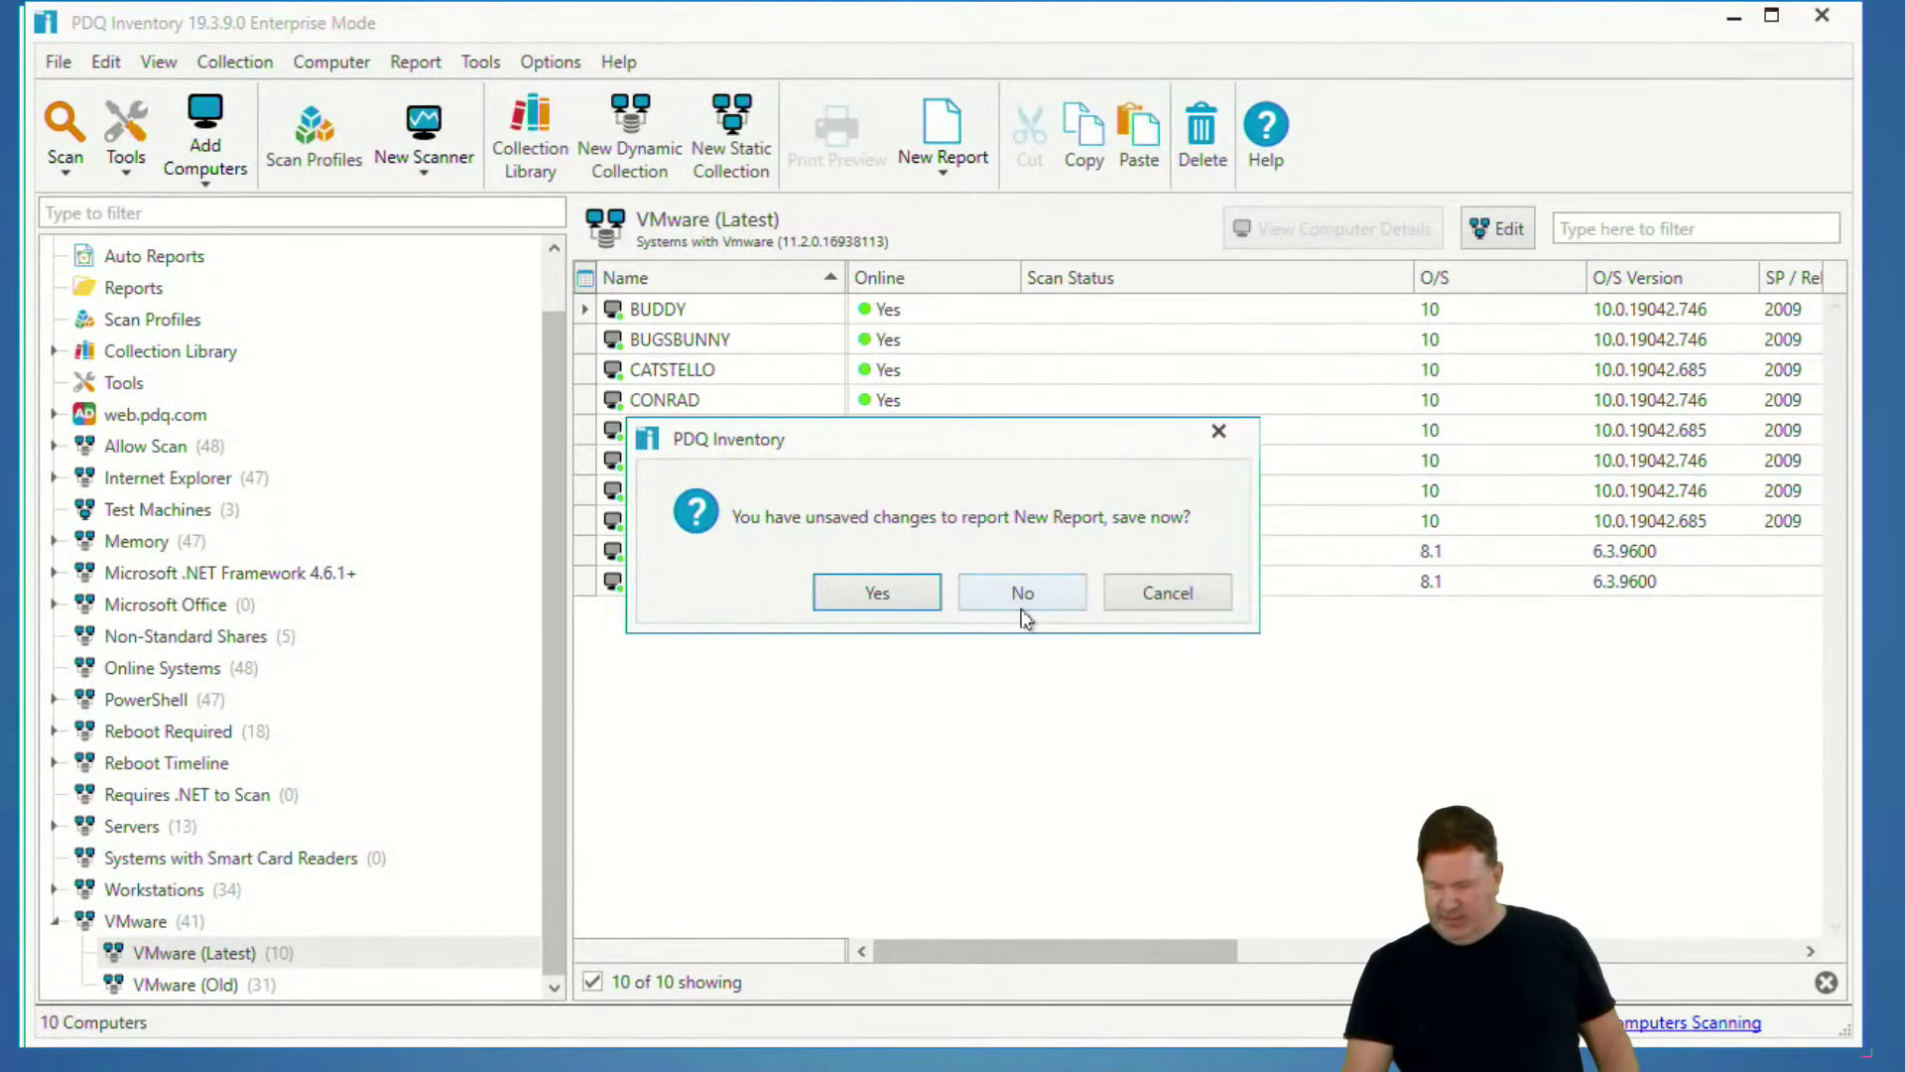
{"action": "left_click", "coordinate": [1022, 593]}
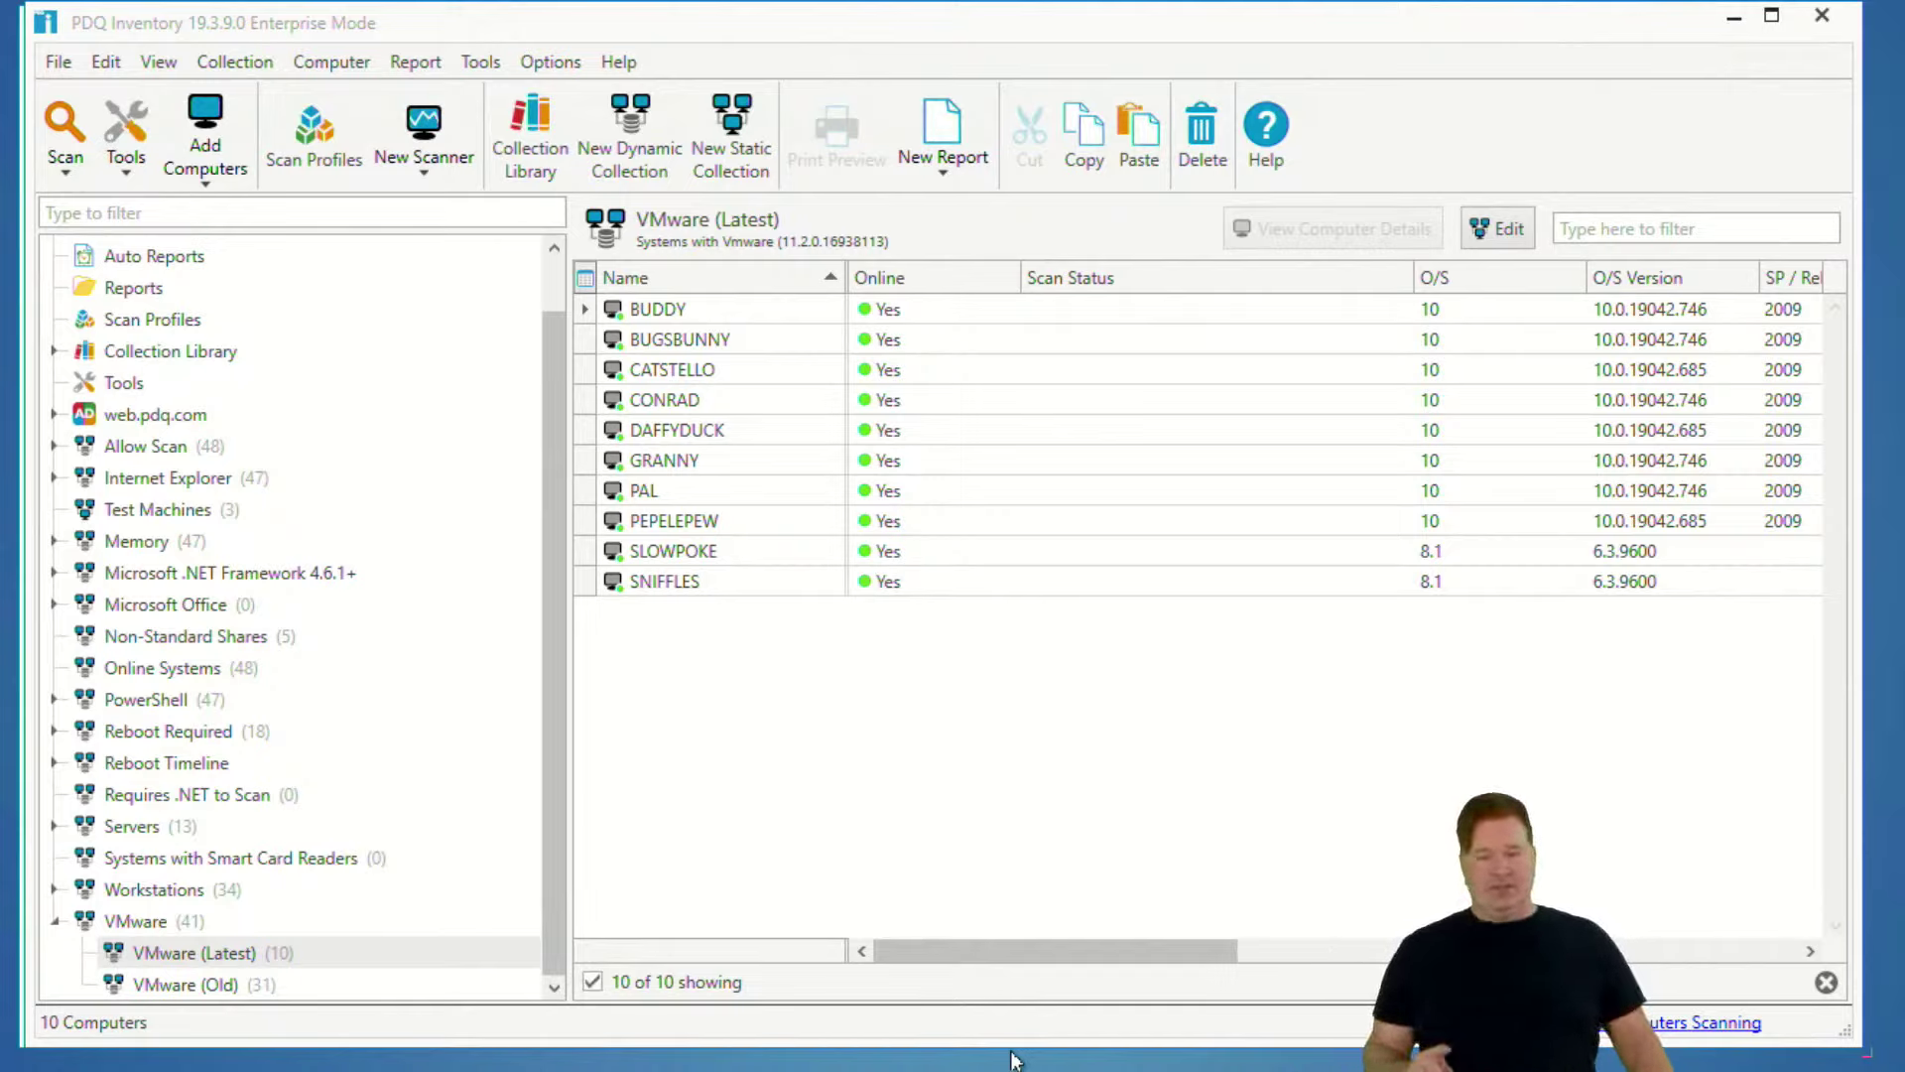
{"action": "left_click", "coordinate": [58, 928]}
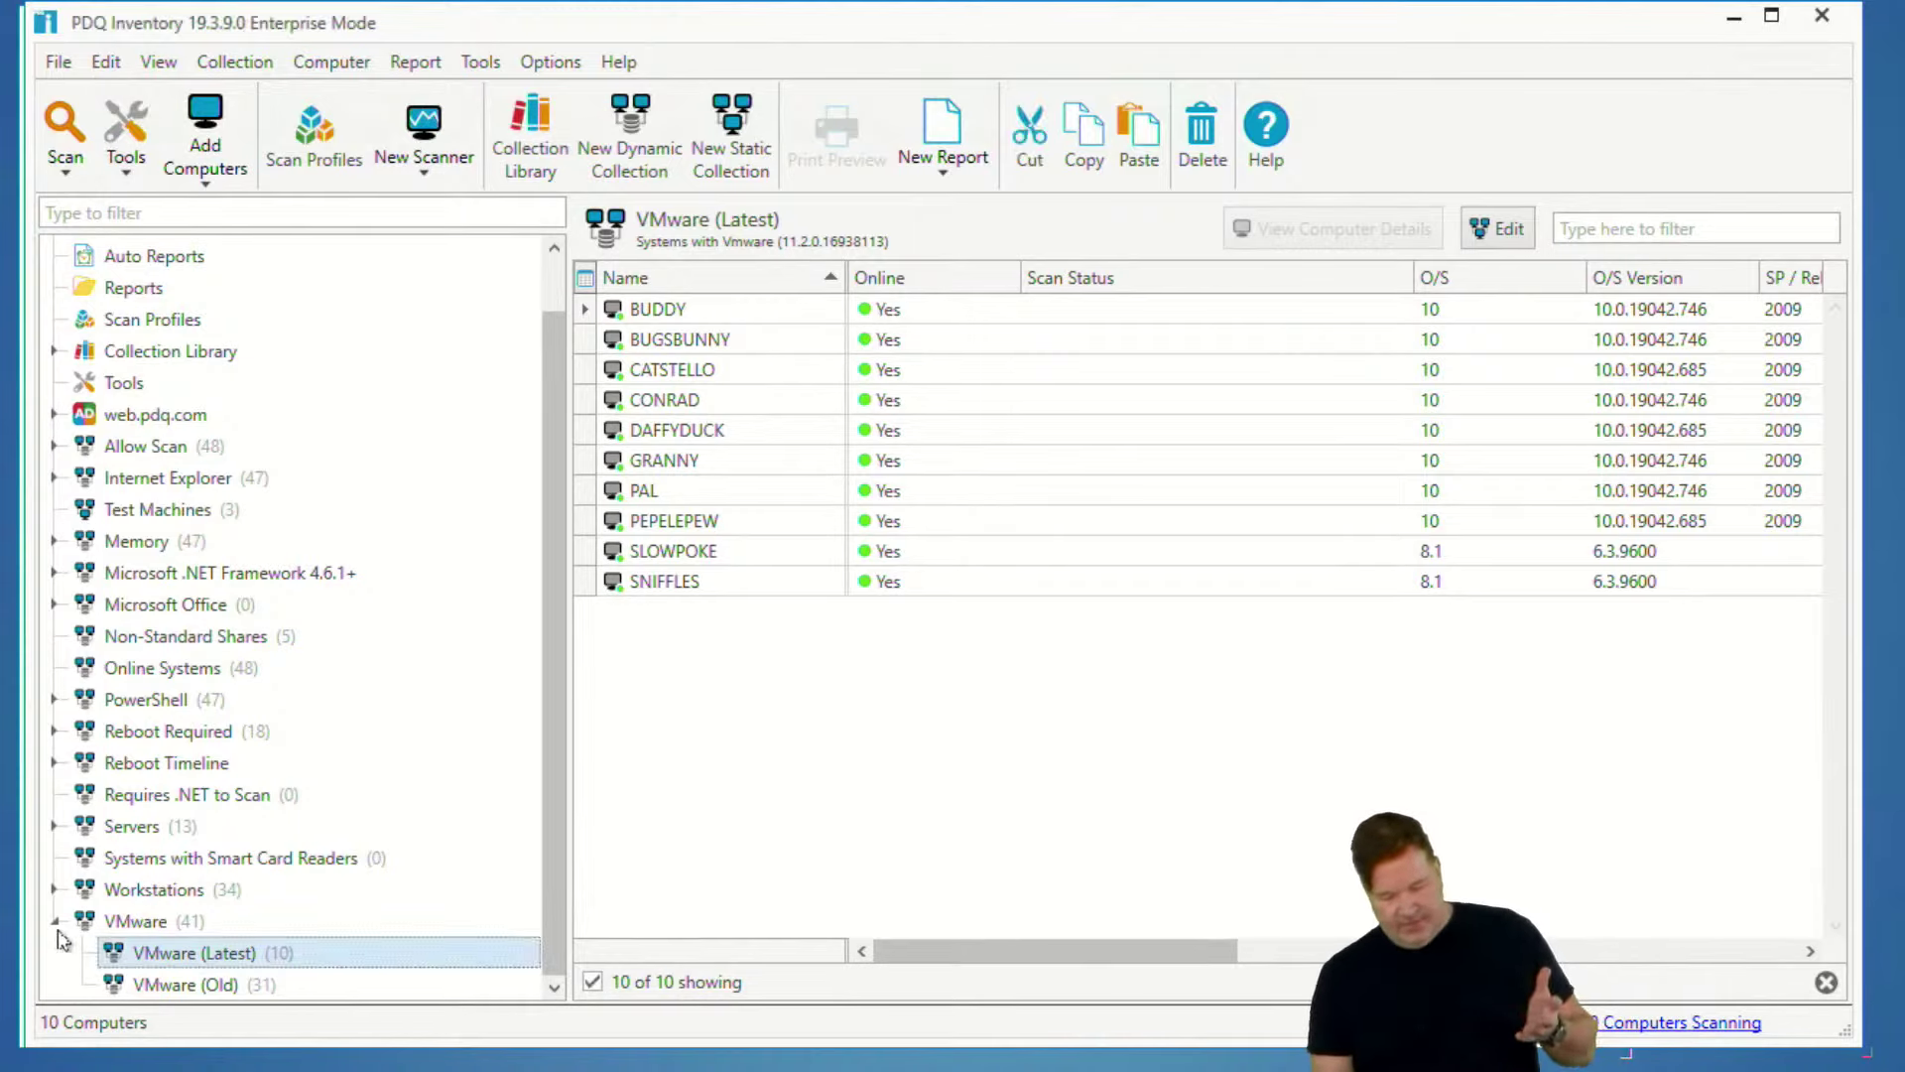
{"action": "left_click", "coordinate": [56, 924]}
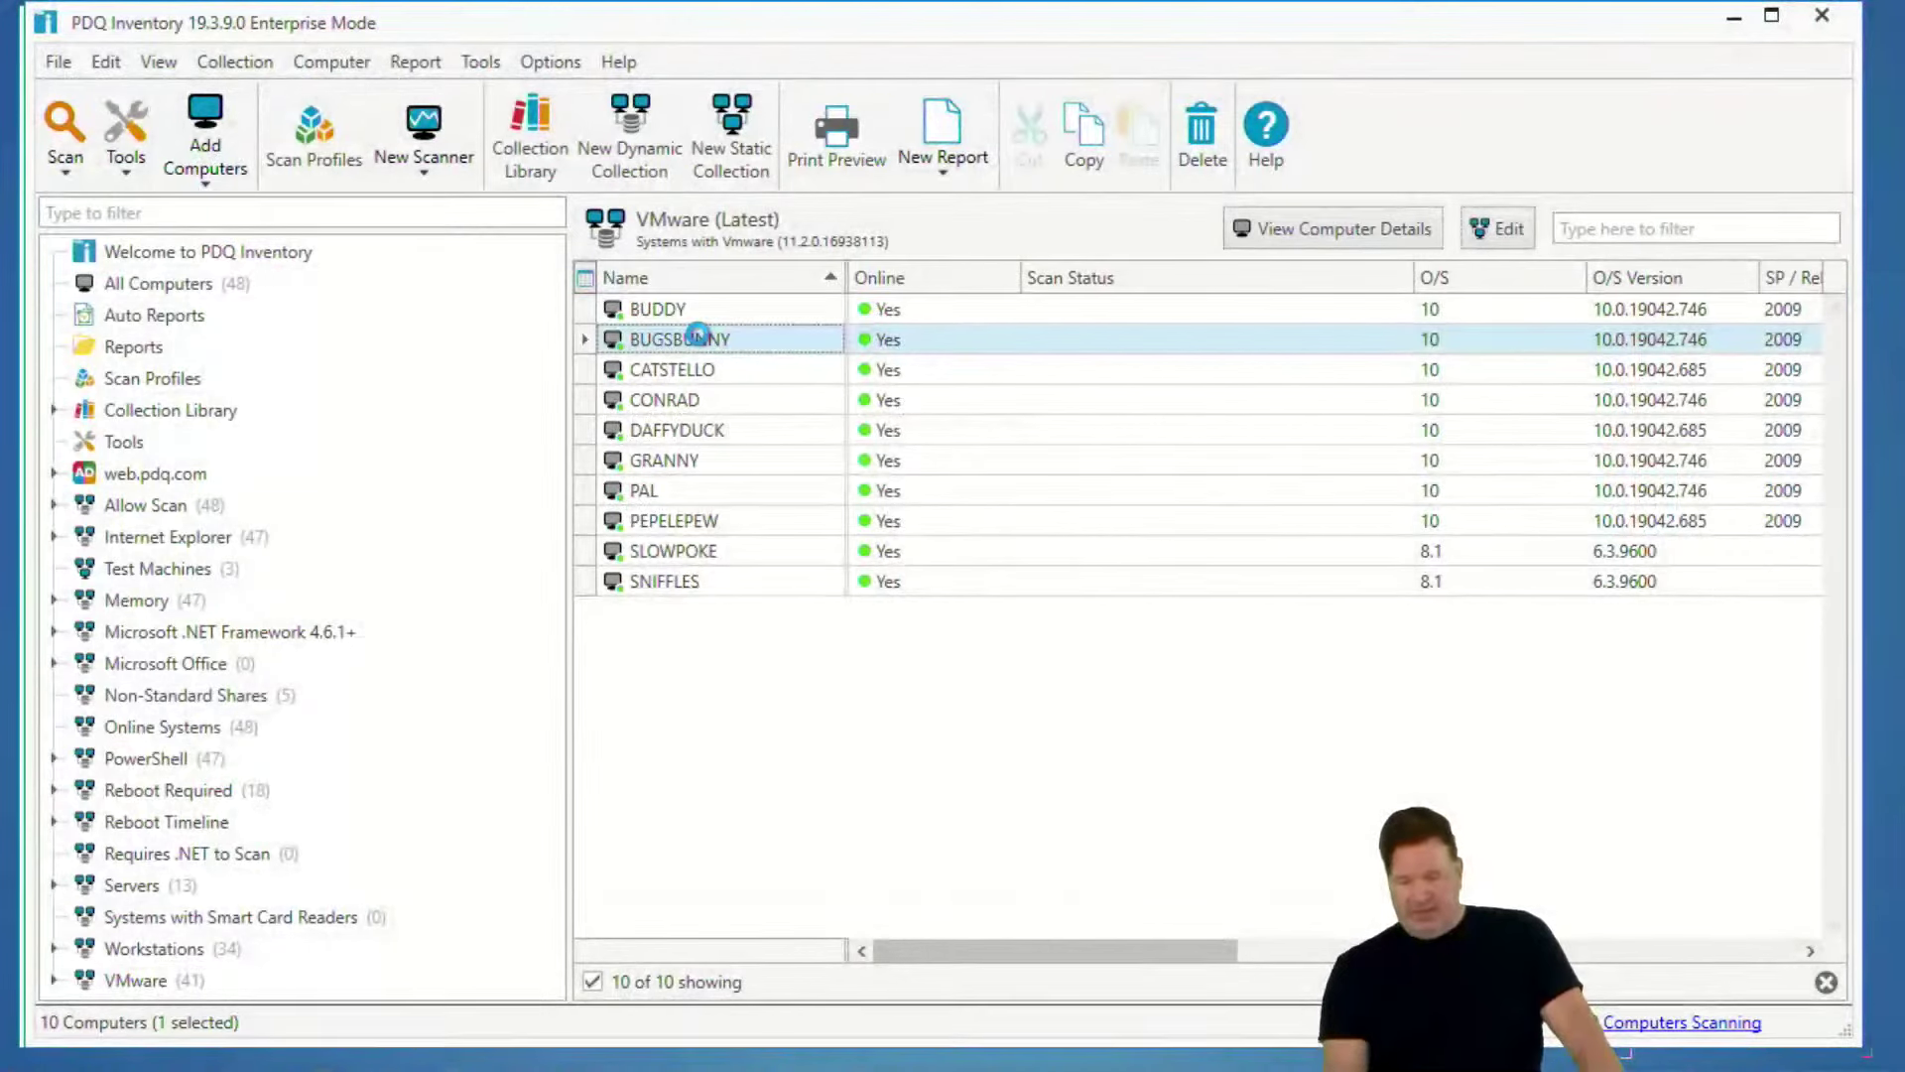
- Open BUGSBUNNY's computer details, check its IP address in the general information and minimize the window
{"action": "double_click", "coordinate": [698, 336]}
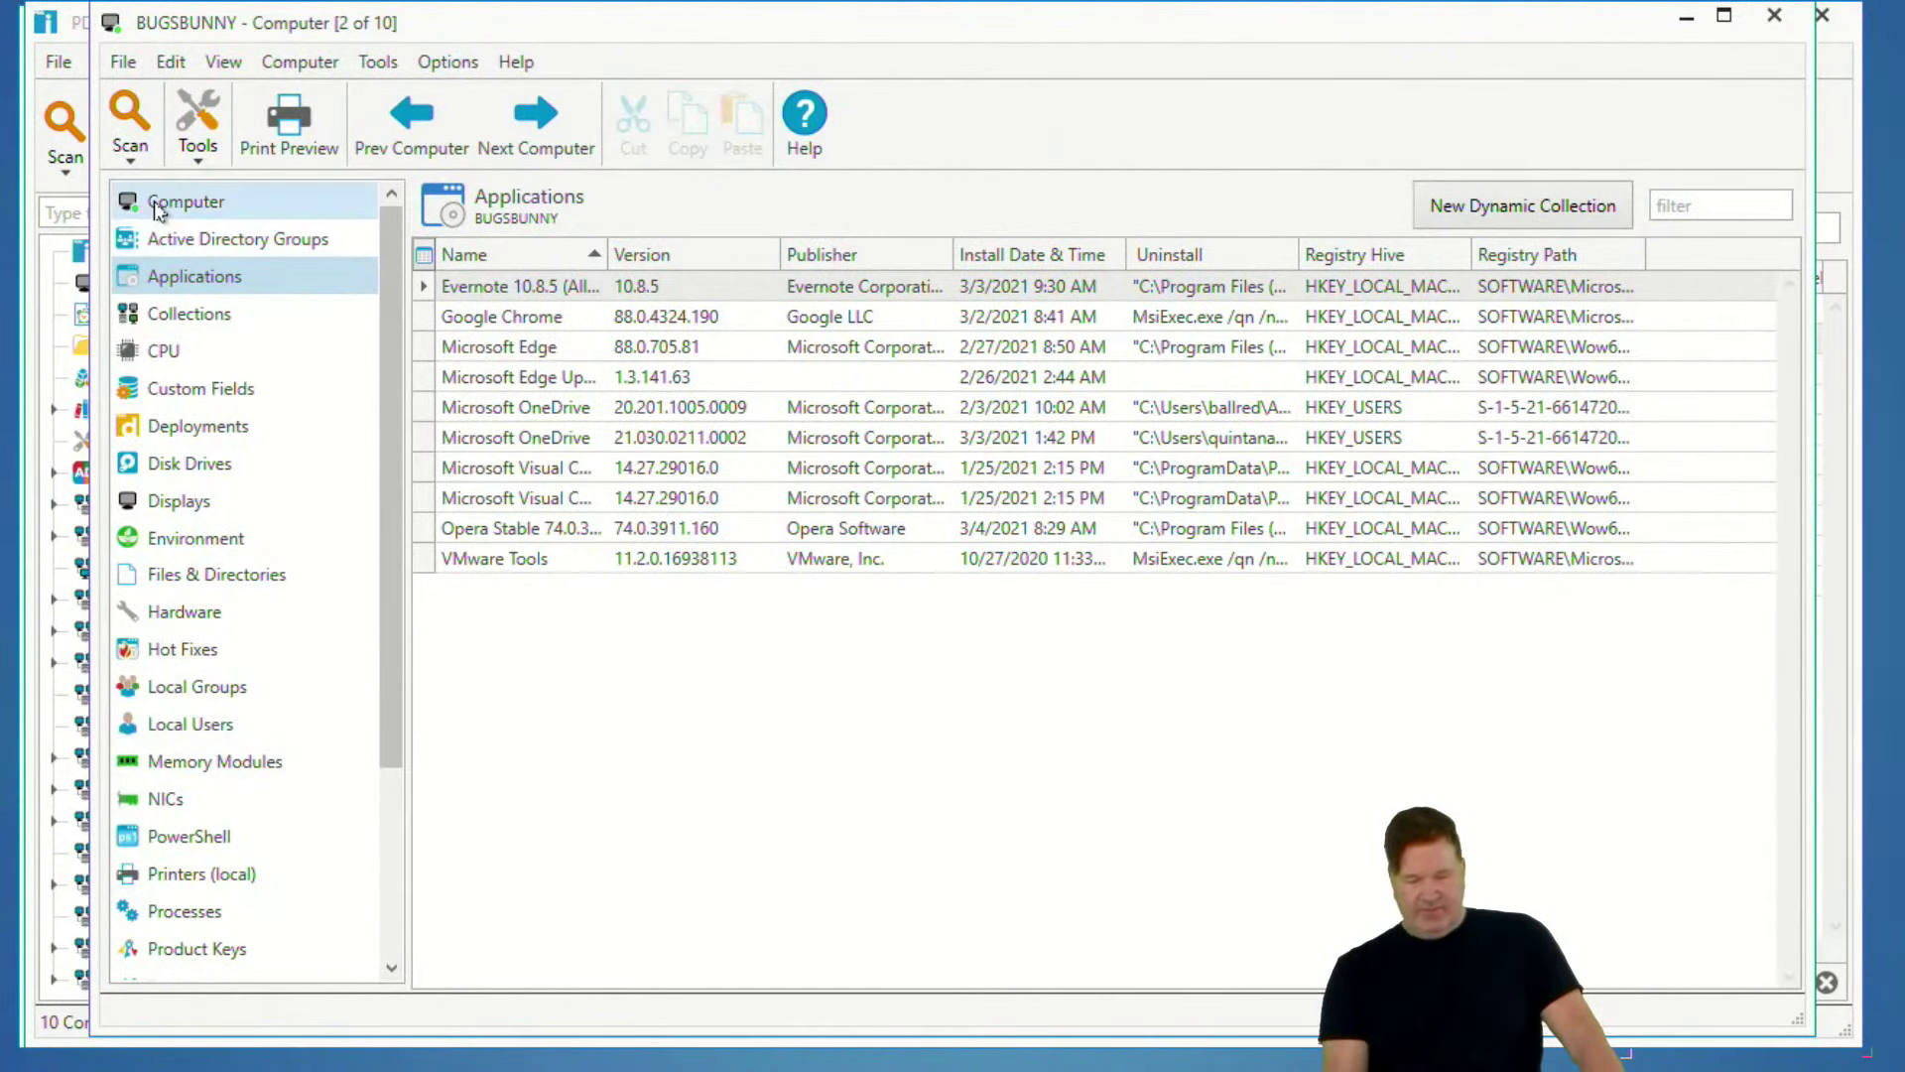
{"action": "left_click", "coordinate": [194, 202]}
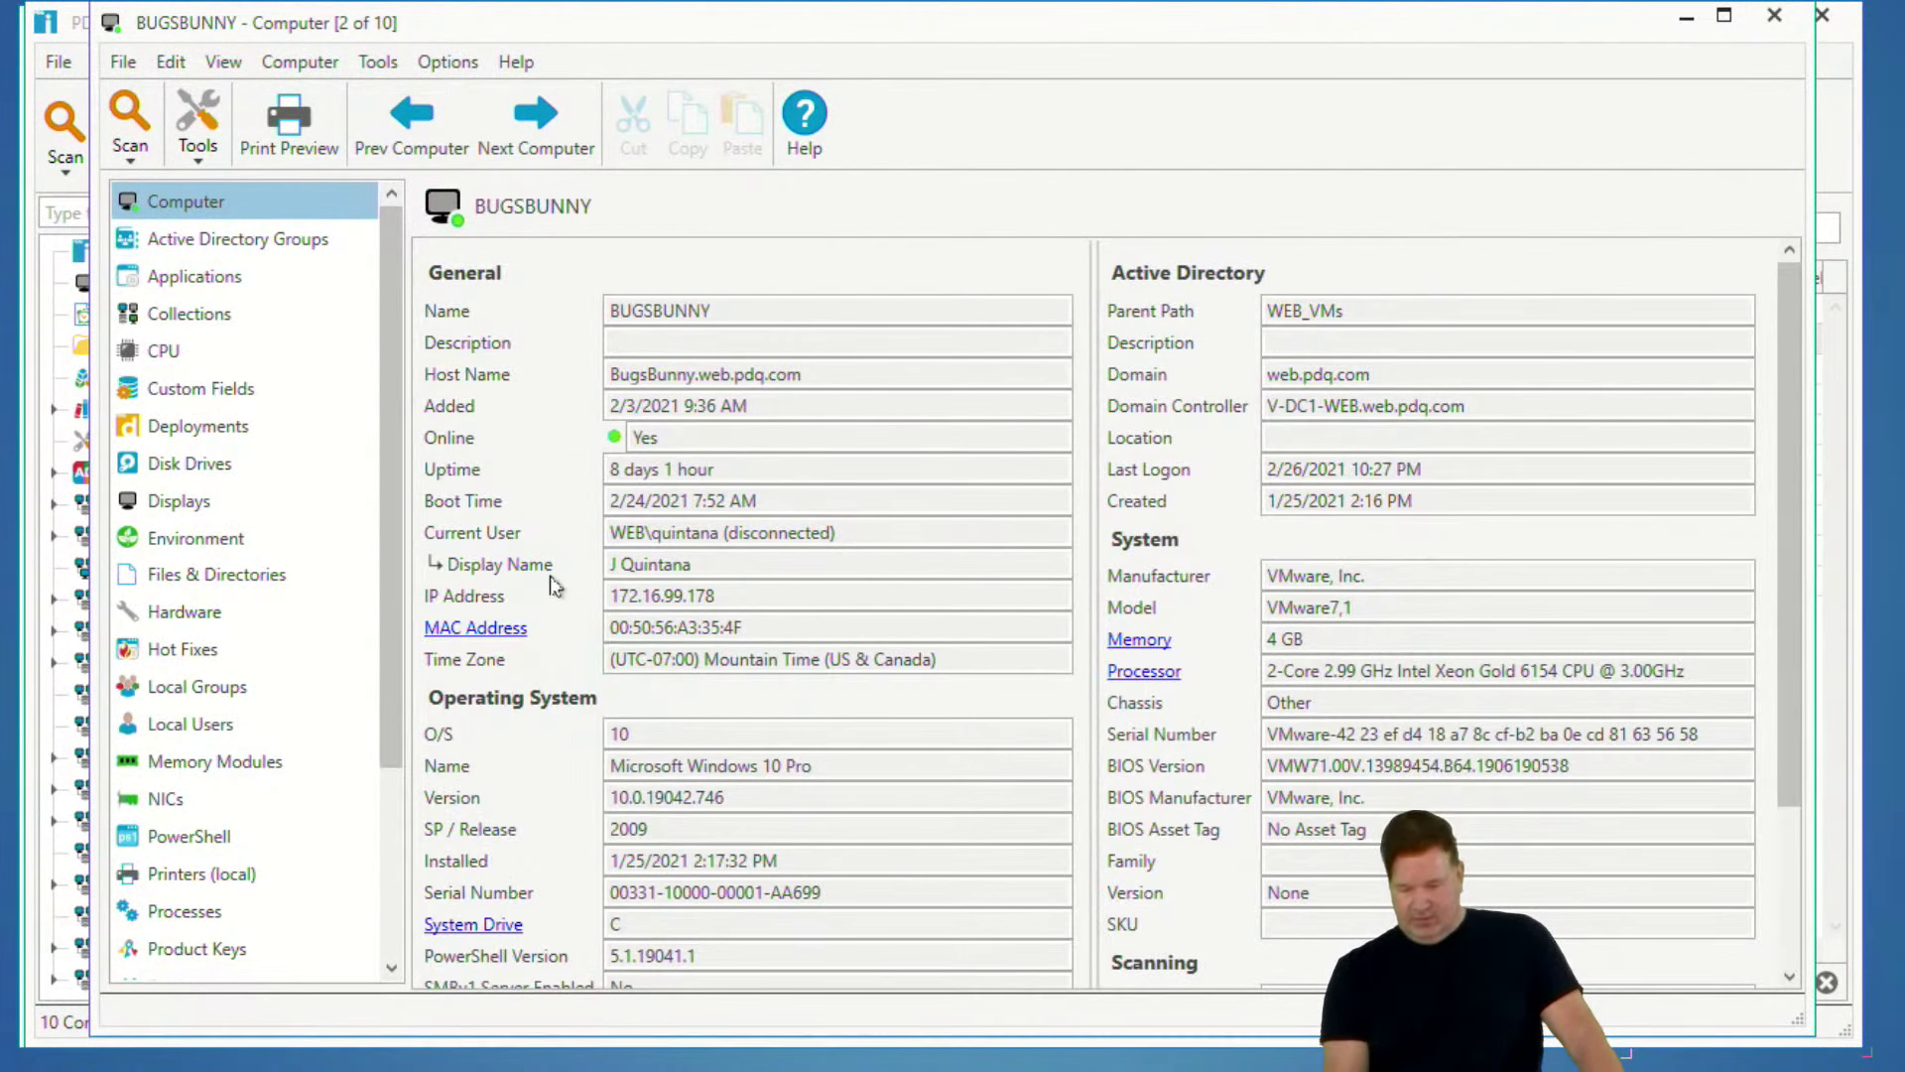
{"action": "left_click", "coordinate": [1685, 22]}
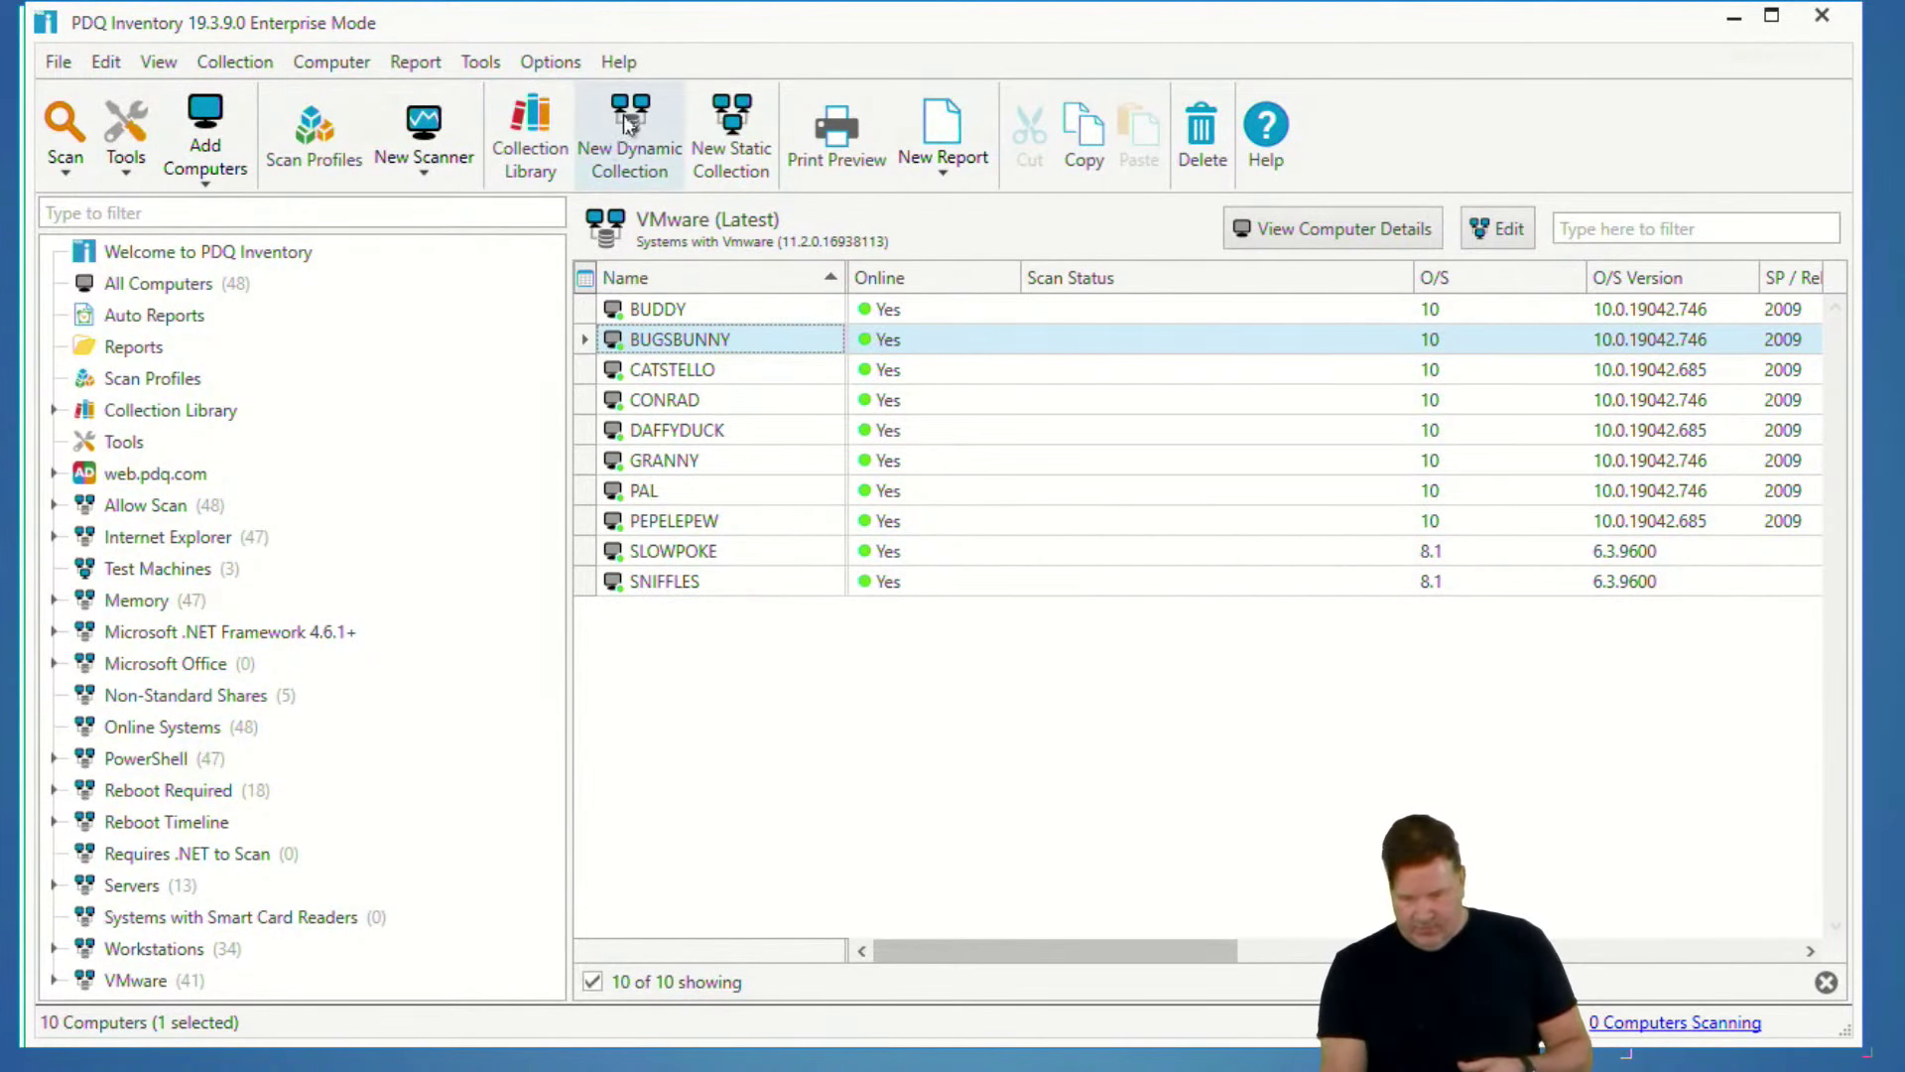
- Start a dynamic collection from All Computers named Ipranf and set its filter column to IP Address
{"action": "left_click", "coordinate": [211, 286]}
{"action": "left_click", "coordinate": [610, 148]}
{"action": "type", "text": "Ipranf"}
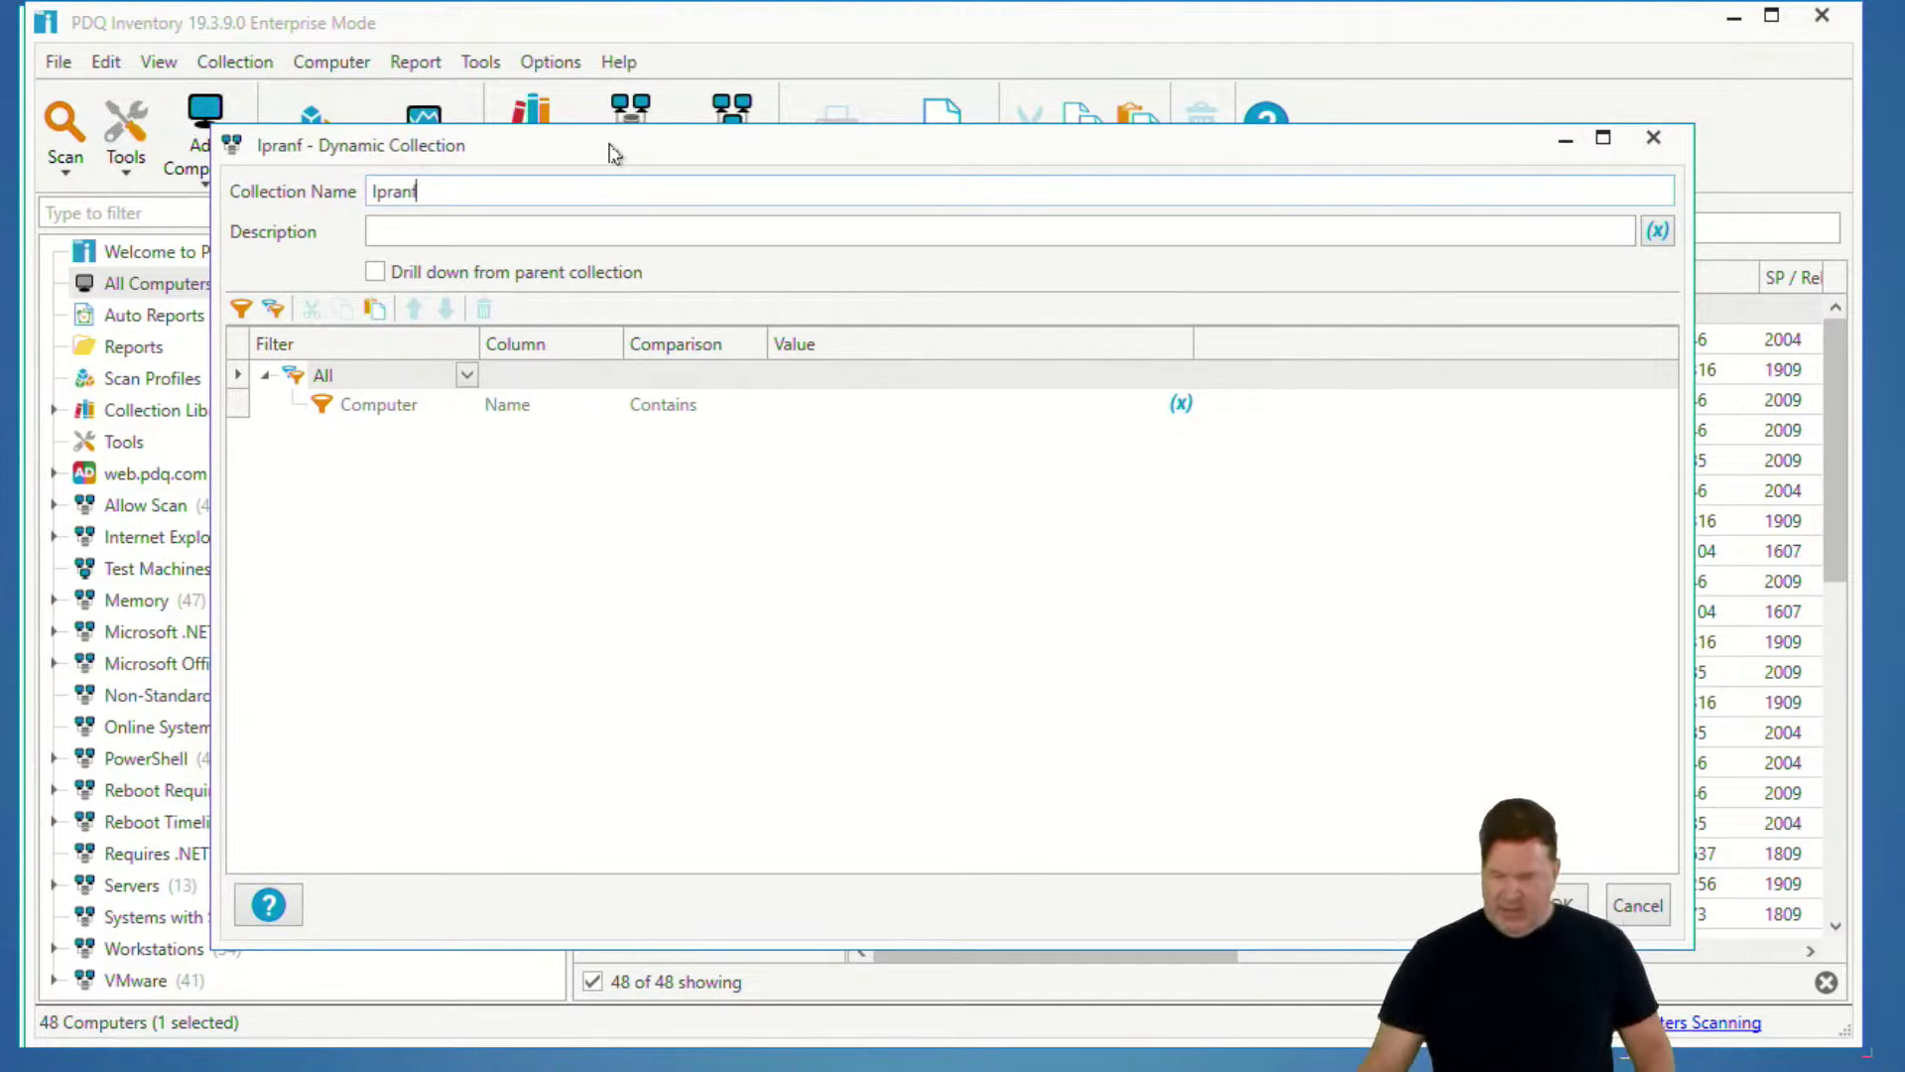
{"action": "left_click", "coordinate": [577, 405]}
{"action": "left_click", "coordinate": [610, 406]}
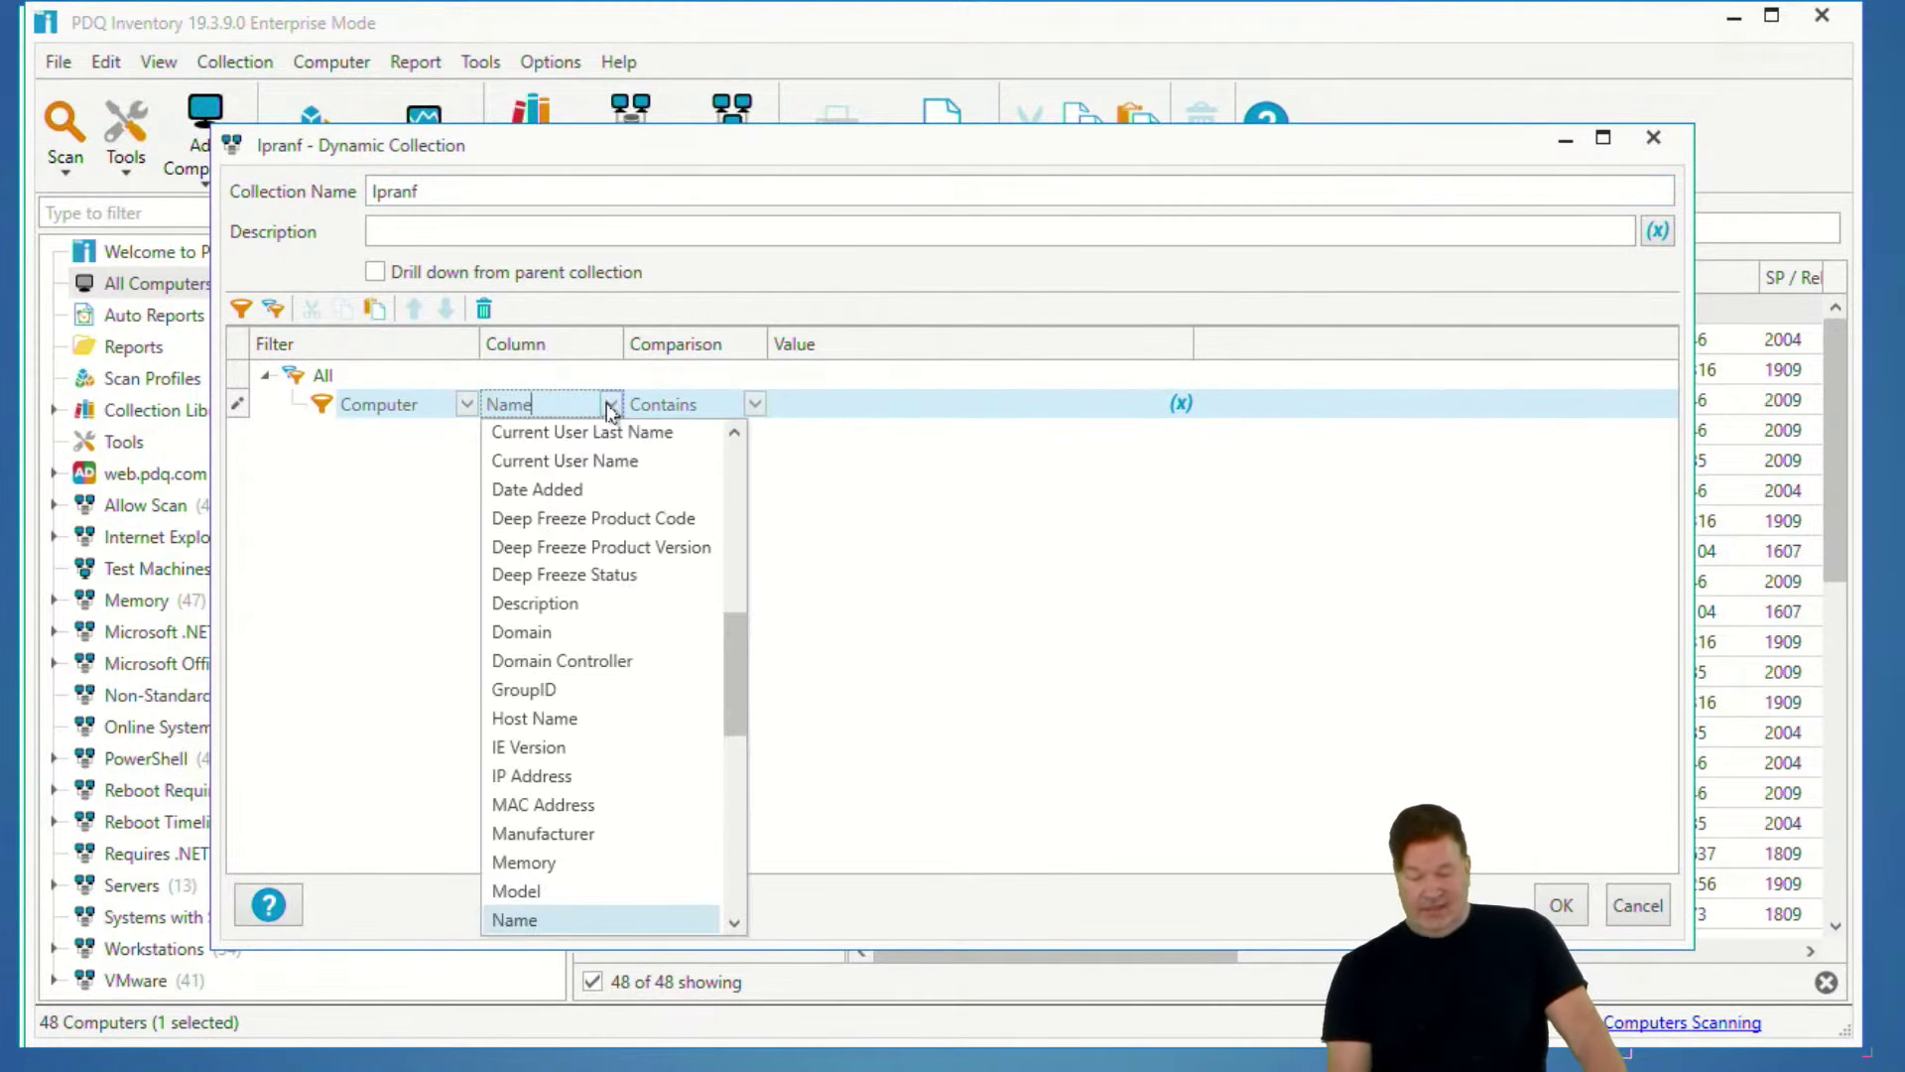
{"action": "left_click", "coordinate": [569, 780]}
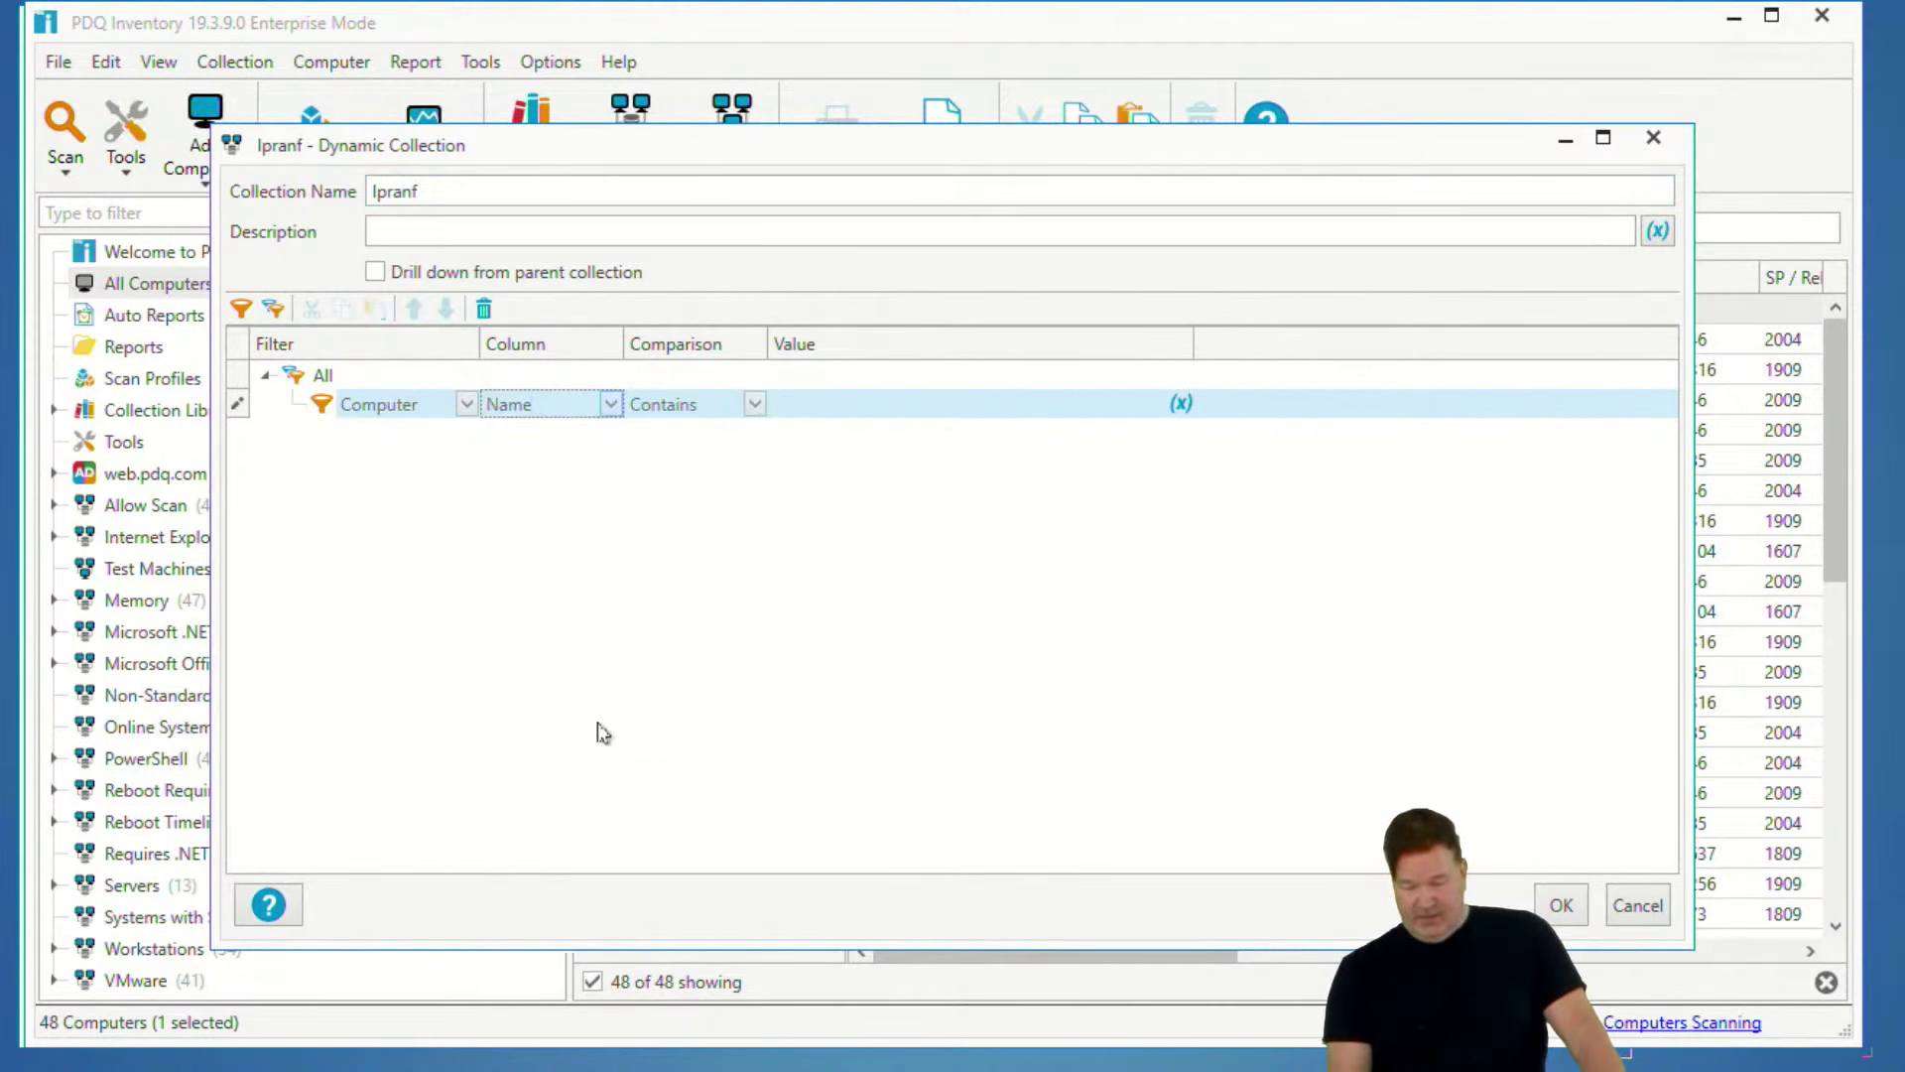
- Set the IP Address filter's comparison to Version Between
{"action": "left_click", "coordinate": [755, 404]}
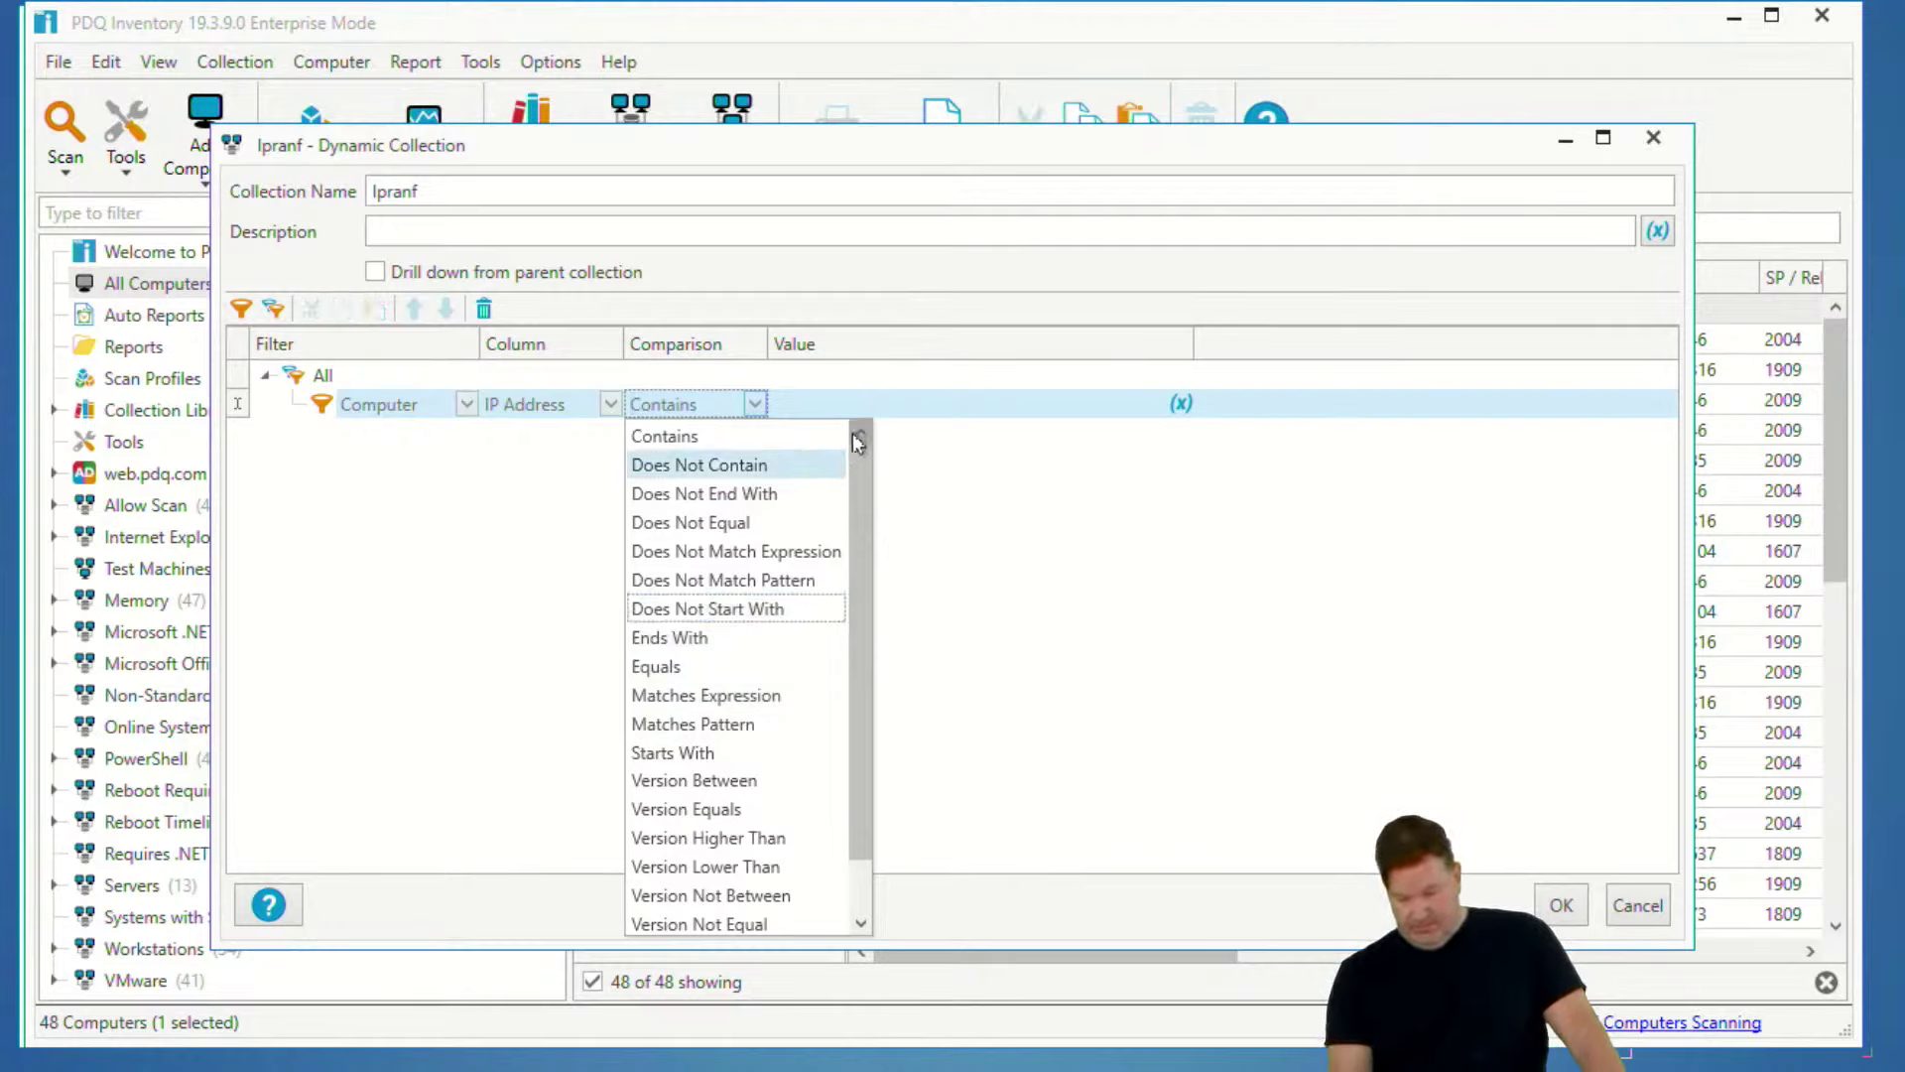
{"action": "left_click", "coordinate": [846, 466]}
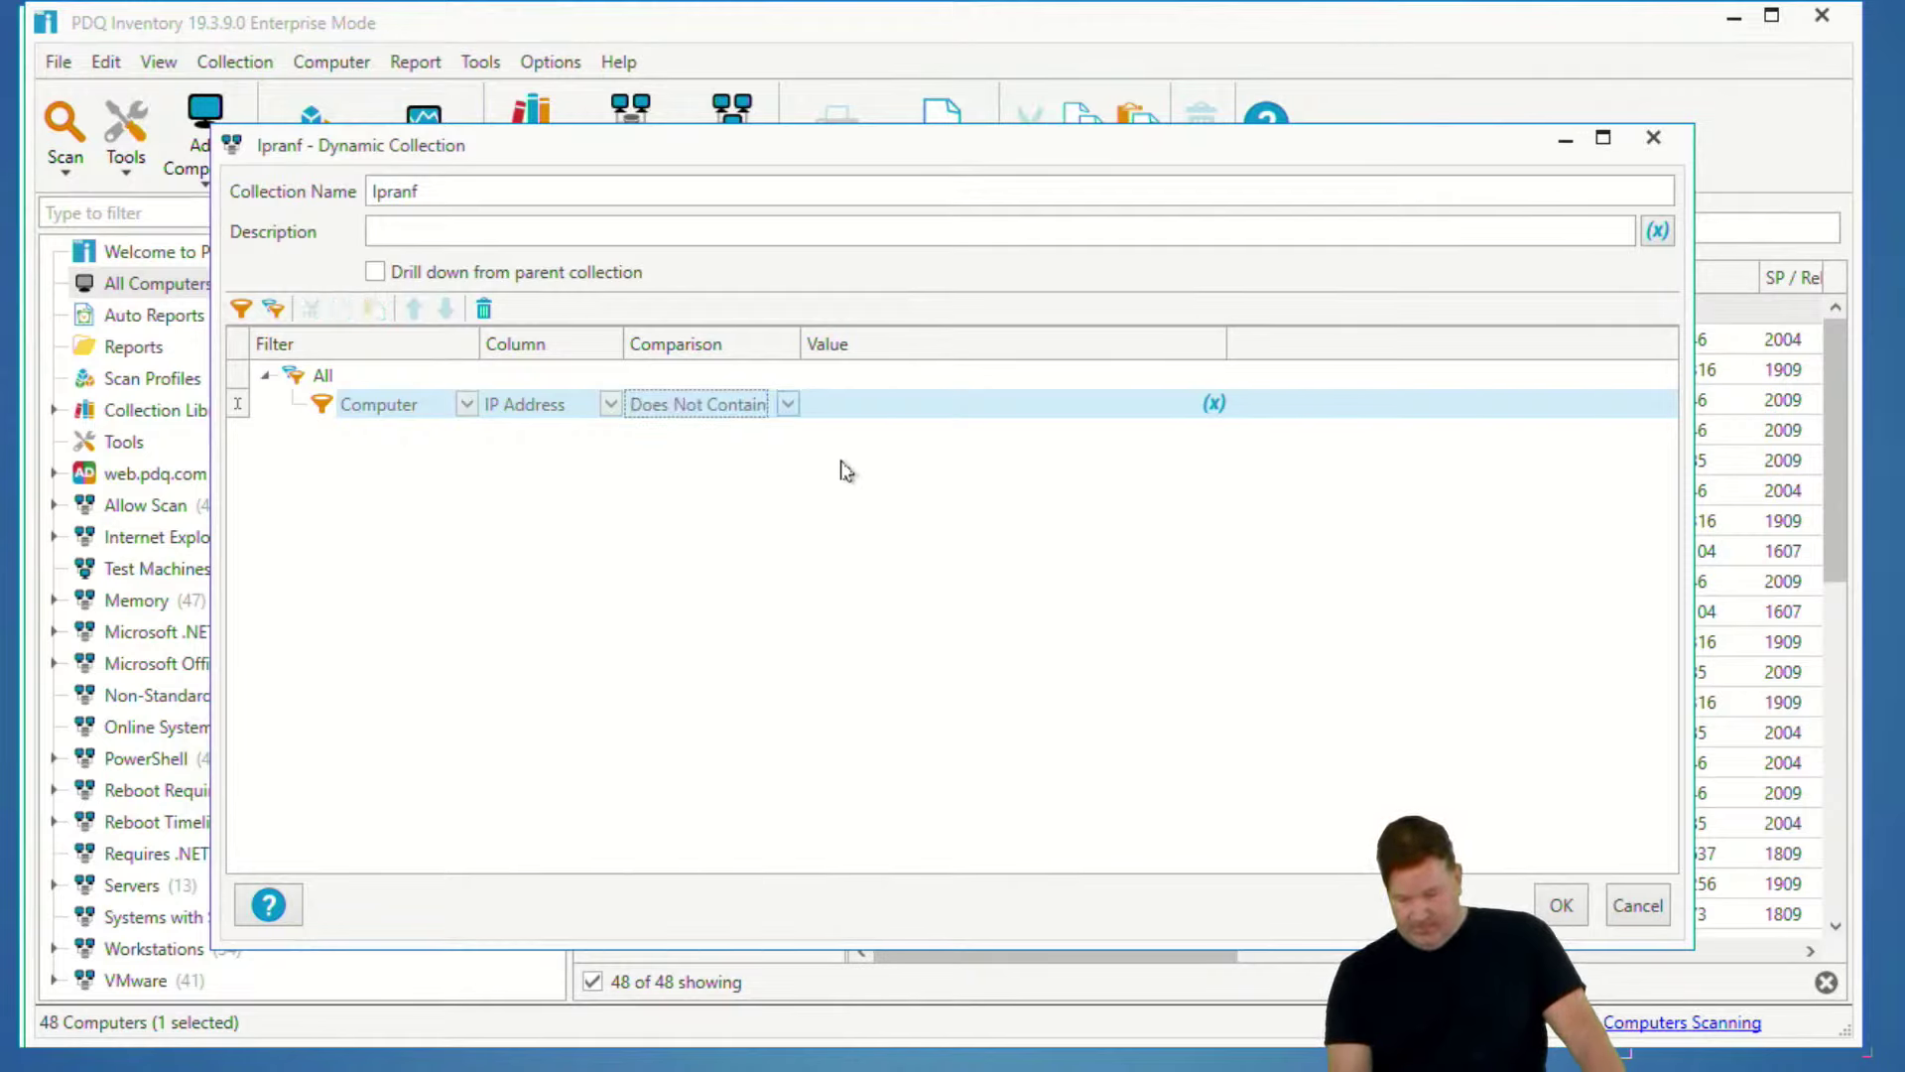
{"action": "left_click", "coordinate": [800, 407]}
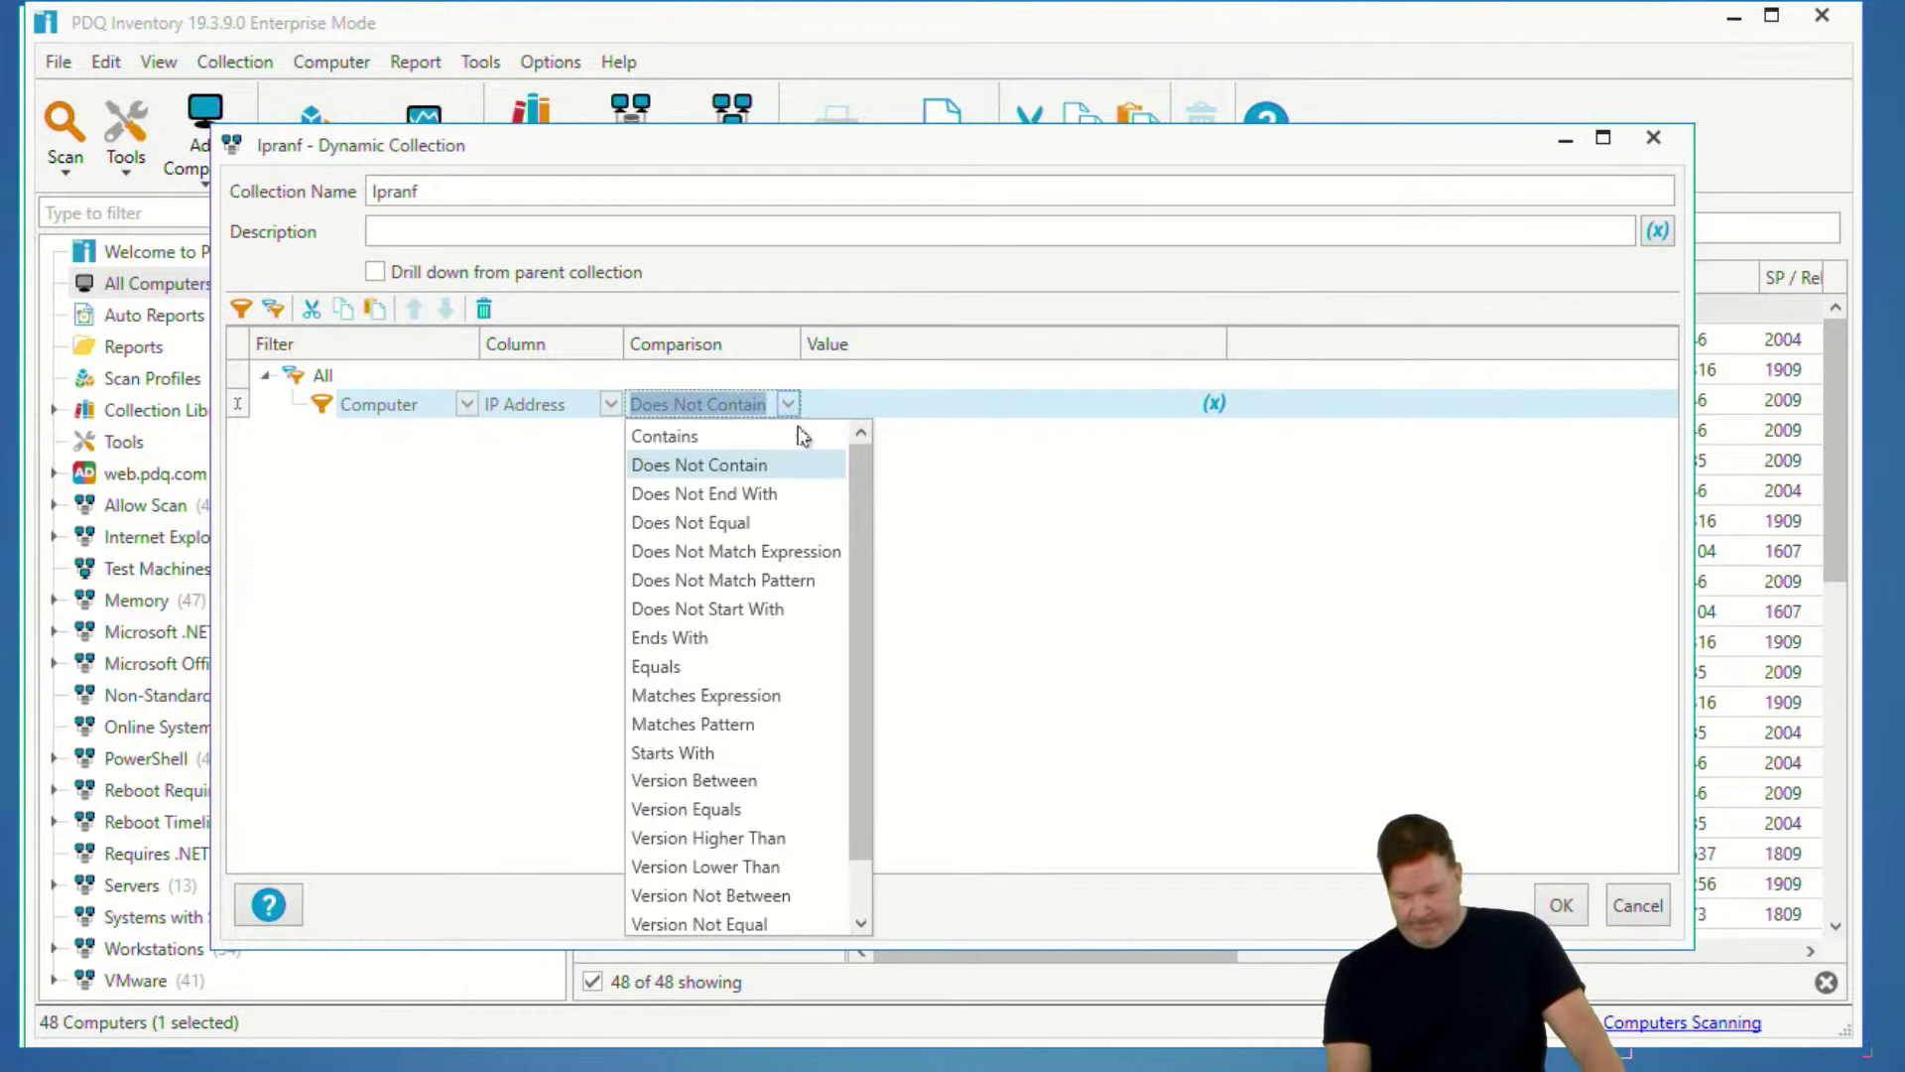
{"action": "scroll", "coordinate": [806, 655], "scroll_direction": "down", "scroll_amount": 1}
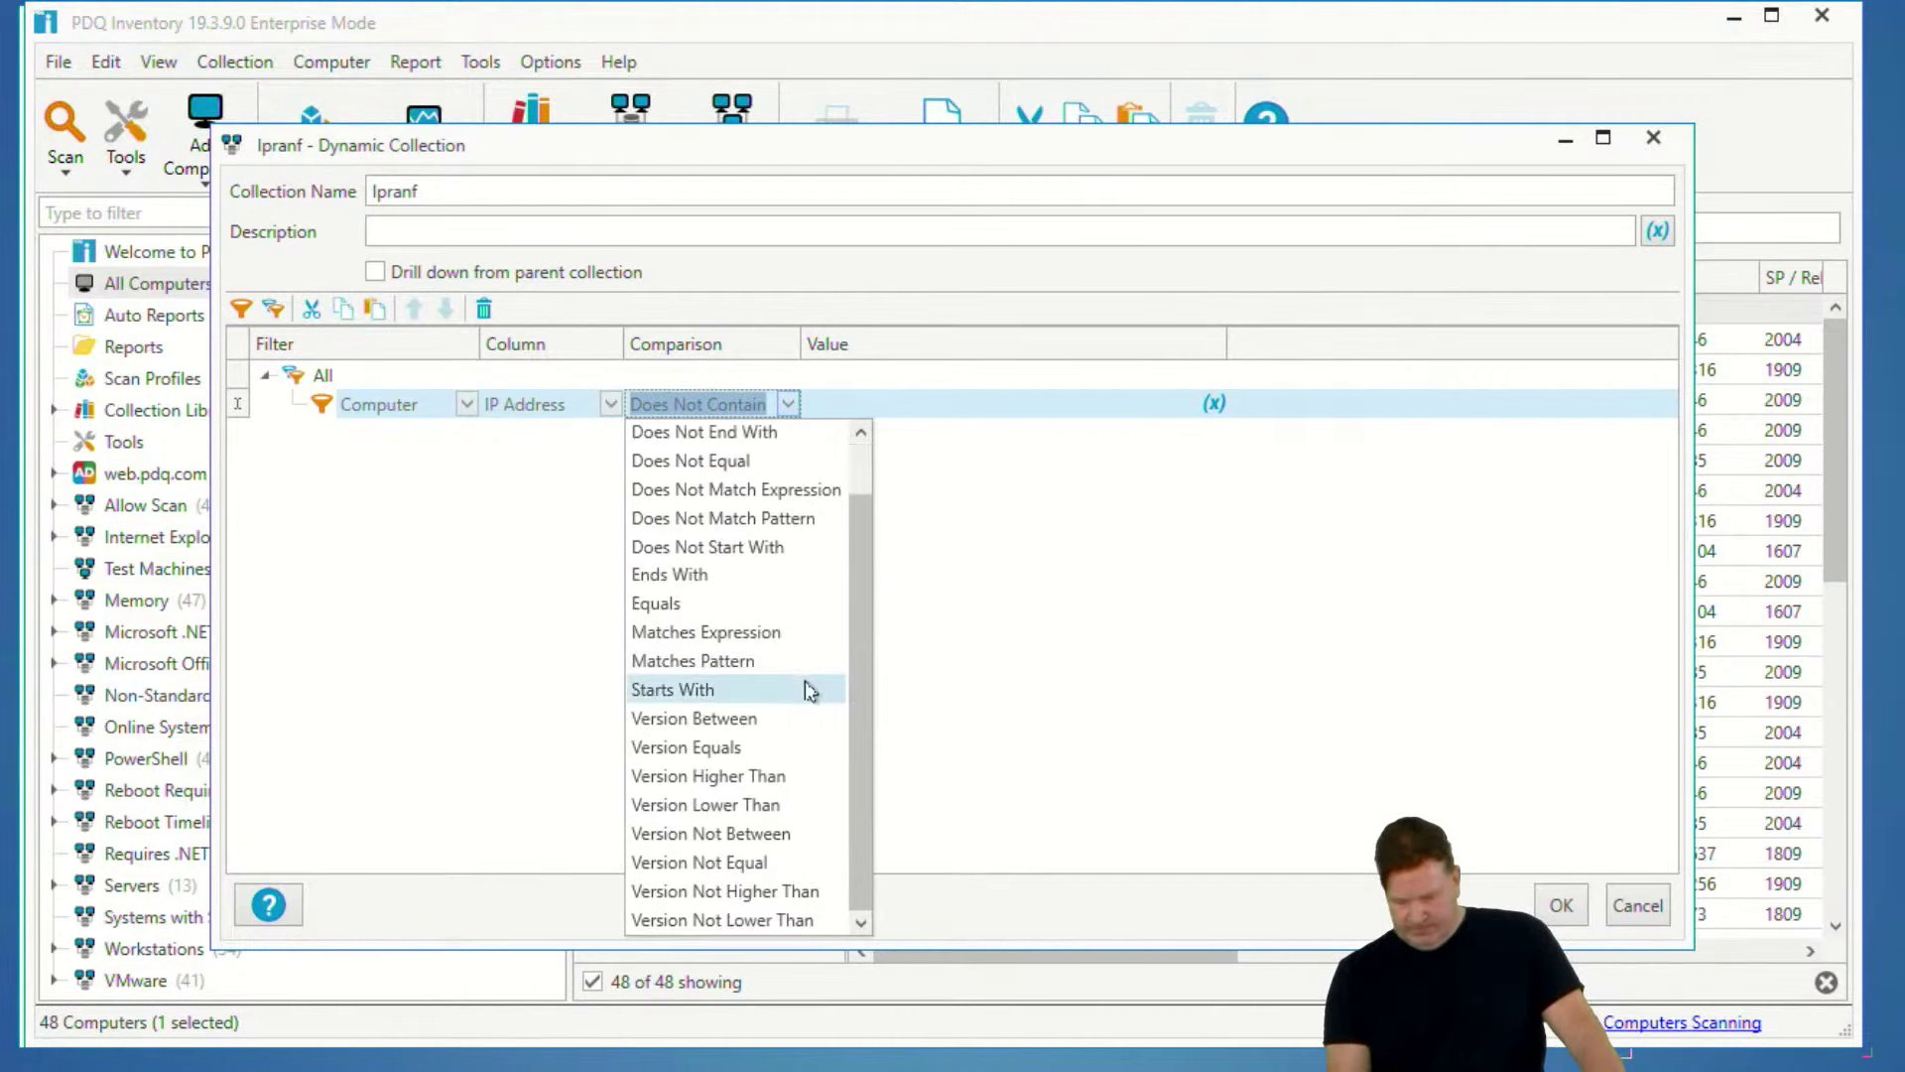
{"action": "scroll", "coordinate": [820, 664], "scroll_direction": "up", "scroll_amount": 1}
{"action": "scroll", "coordinate": [822, 668], "scroll_direction": "down", "scroll_amount": 1}
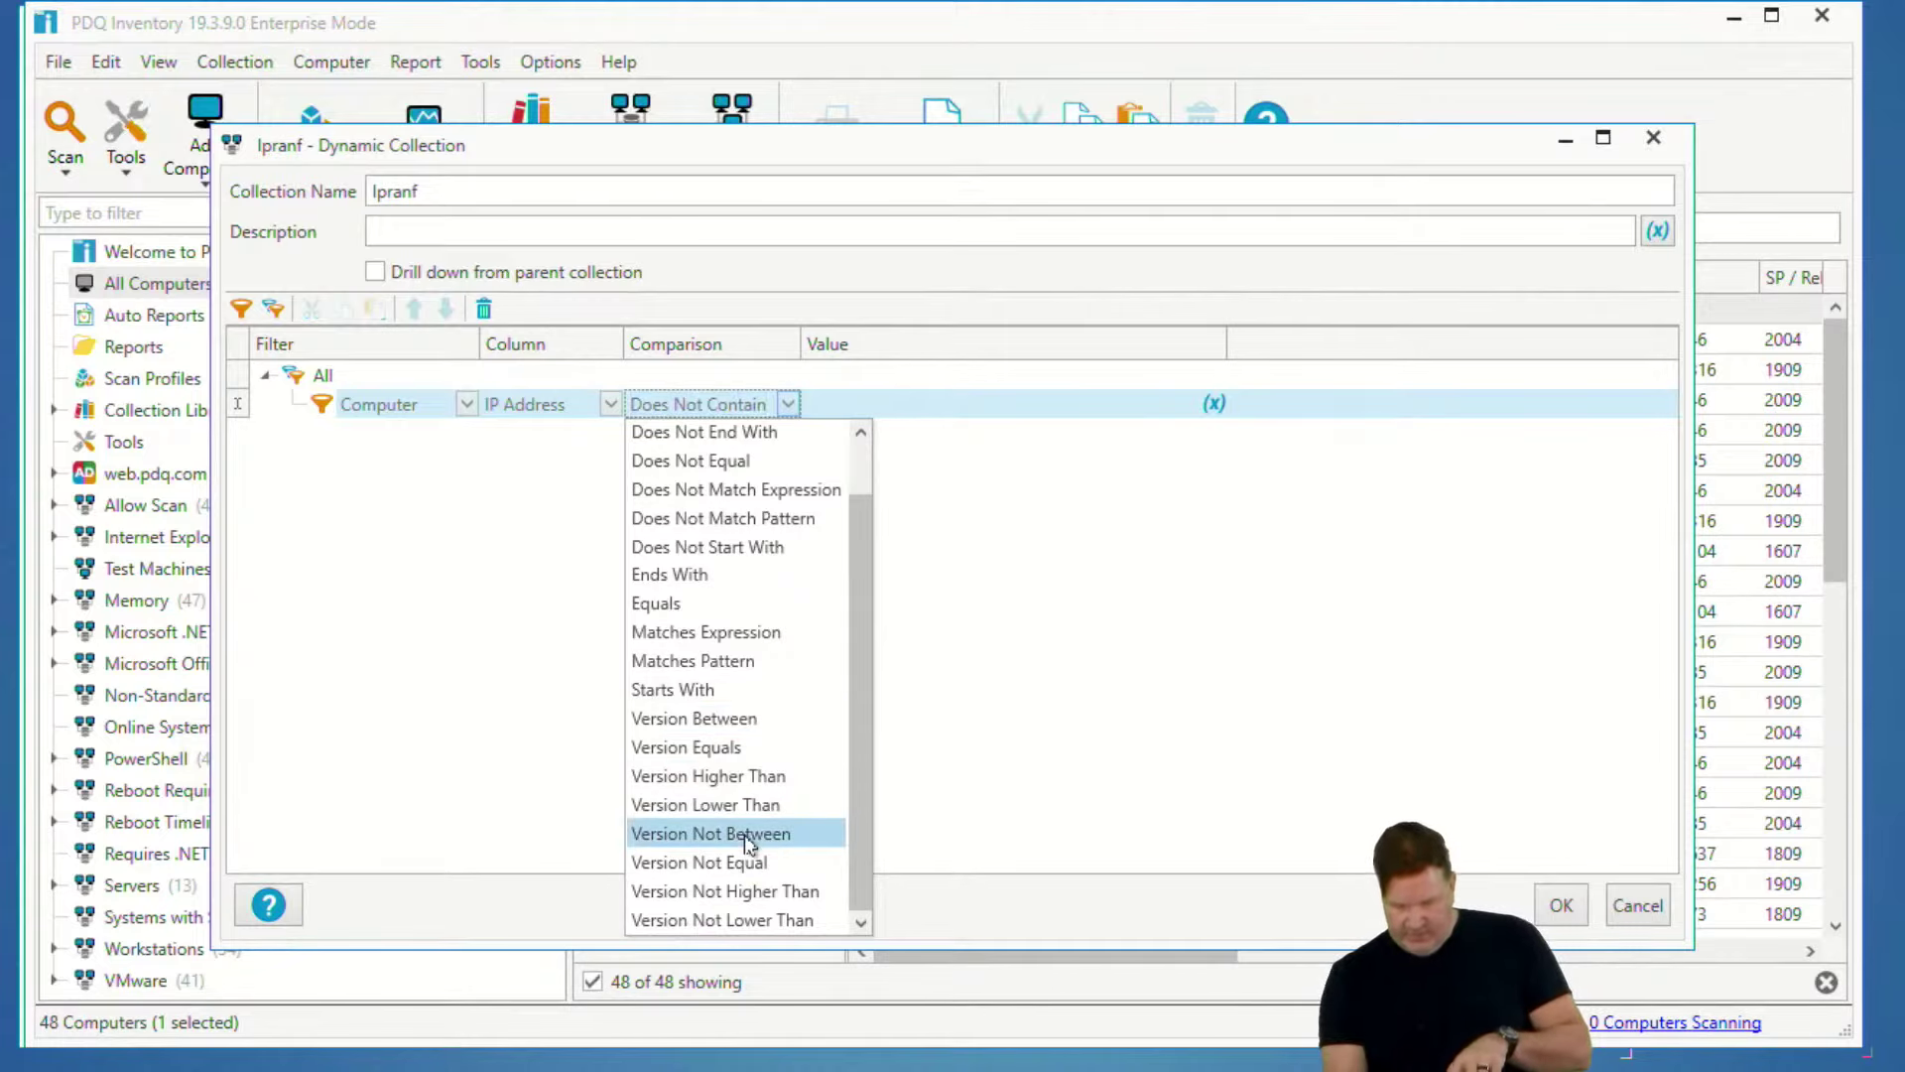
{"action": "left_click", "coordinate": [728, 717]}
- Set the IP Address filter's range from 172.16.99.100 to 172.16.99.115
{"action": "left_click", "coordinate": [830, 403]}
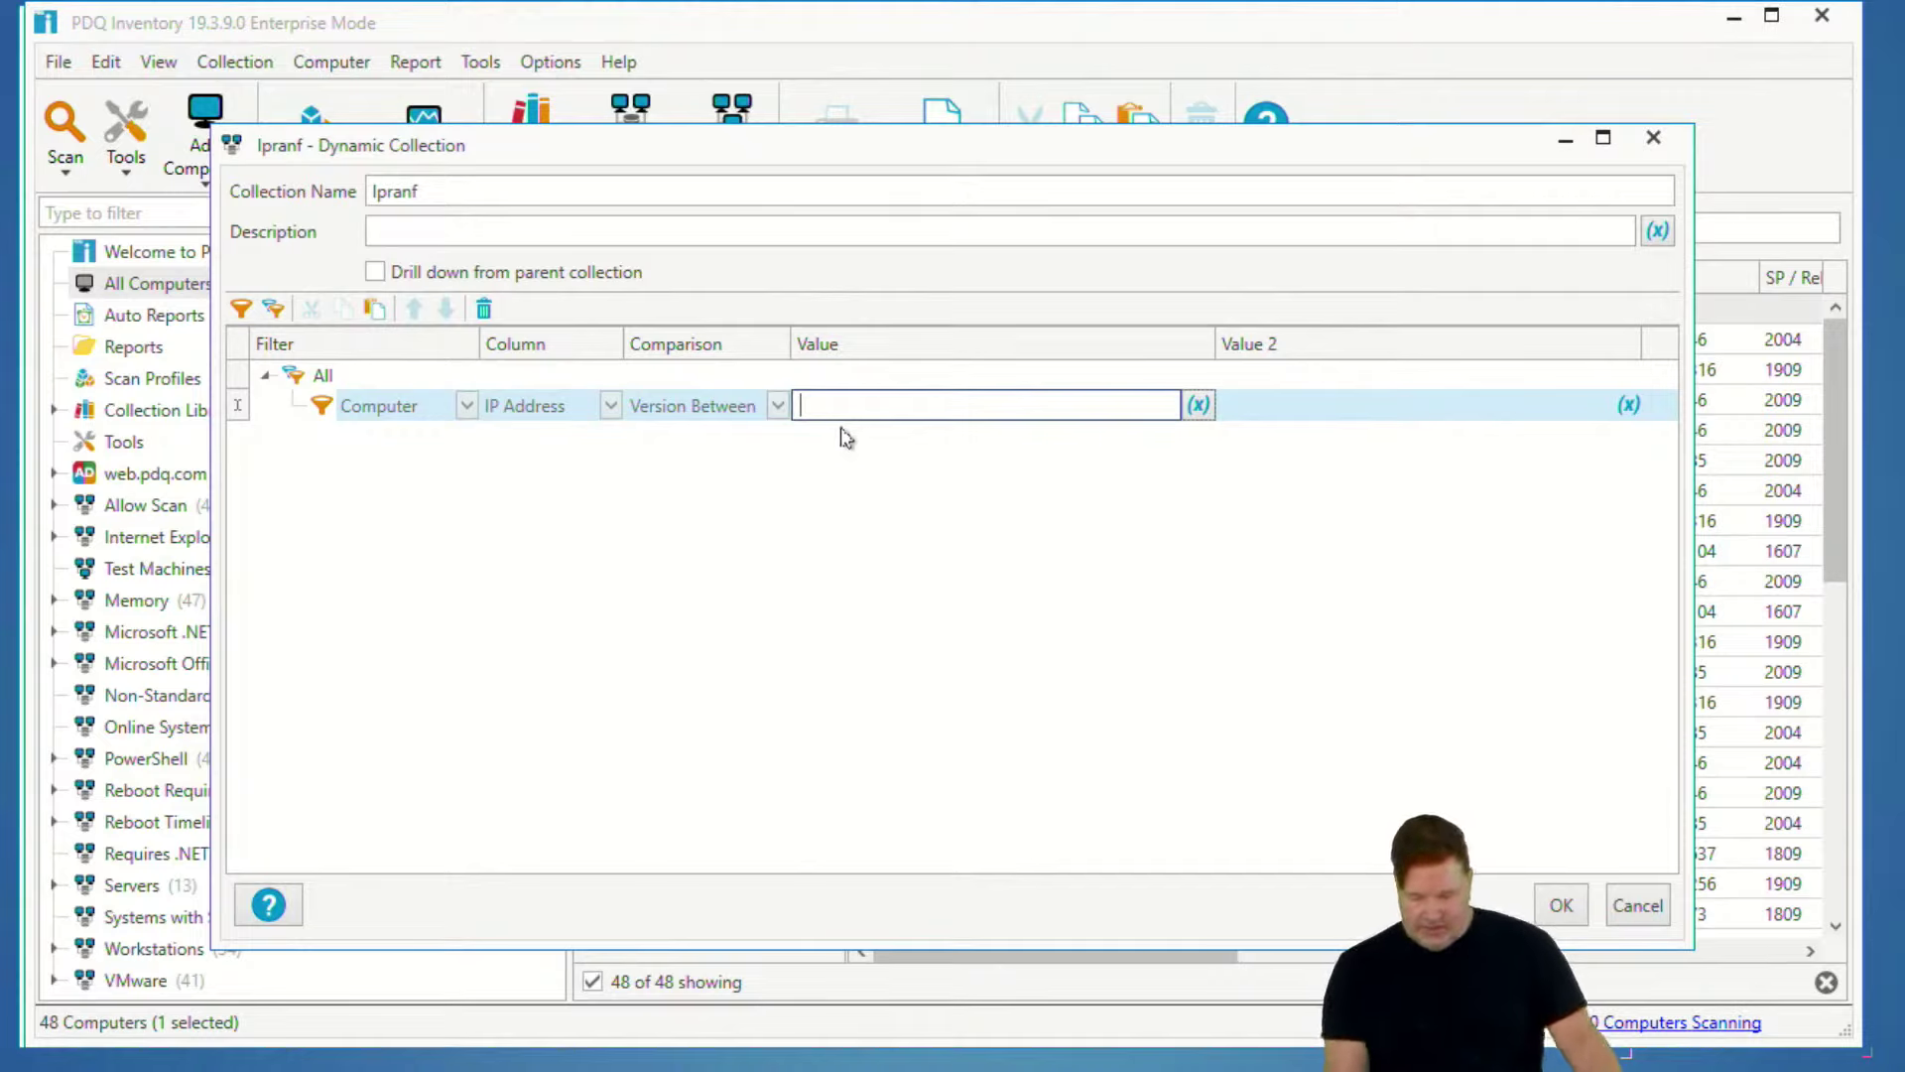
{"action": "type", "text": "1"}
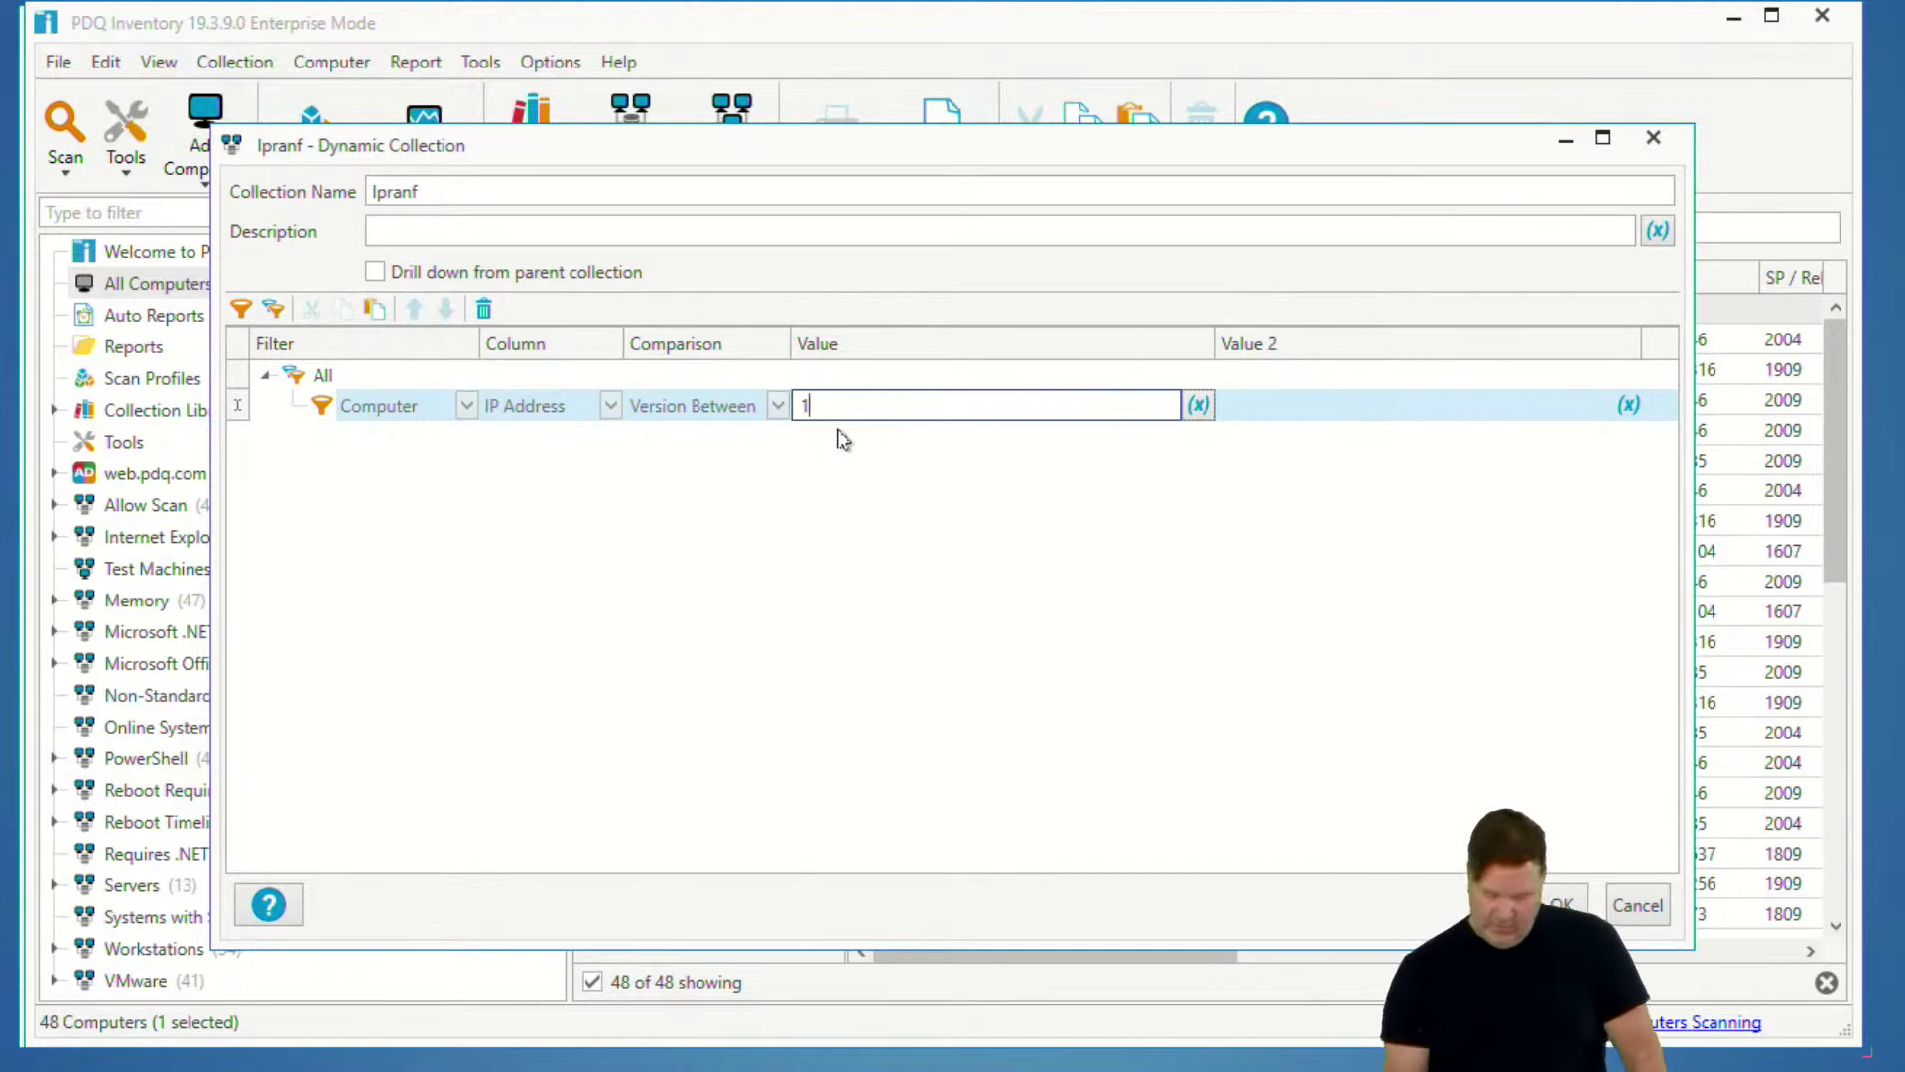
{"action": "type", "text": "72.16.99"}
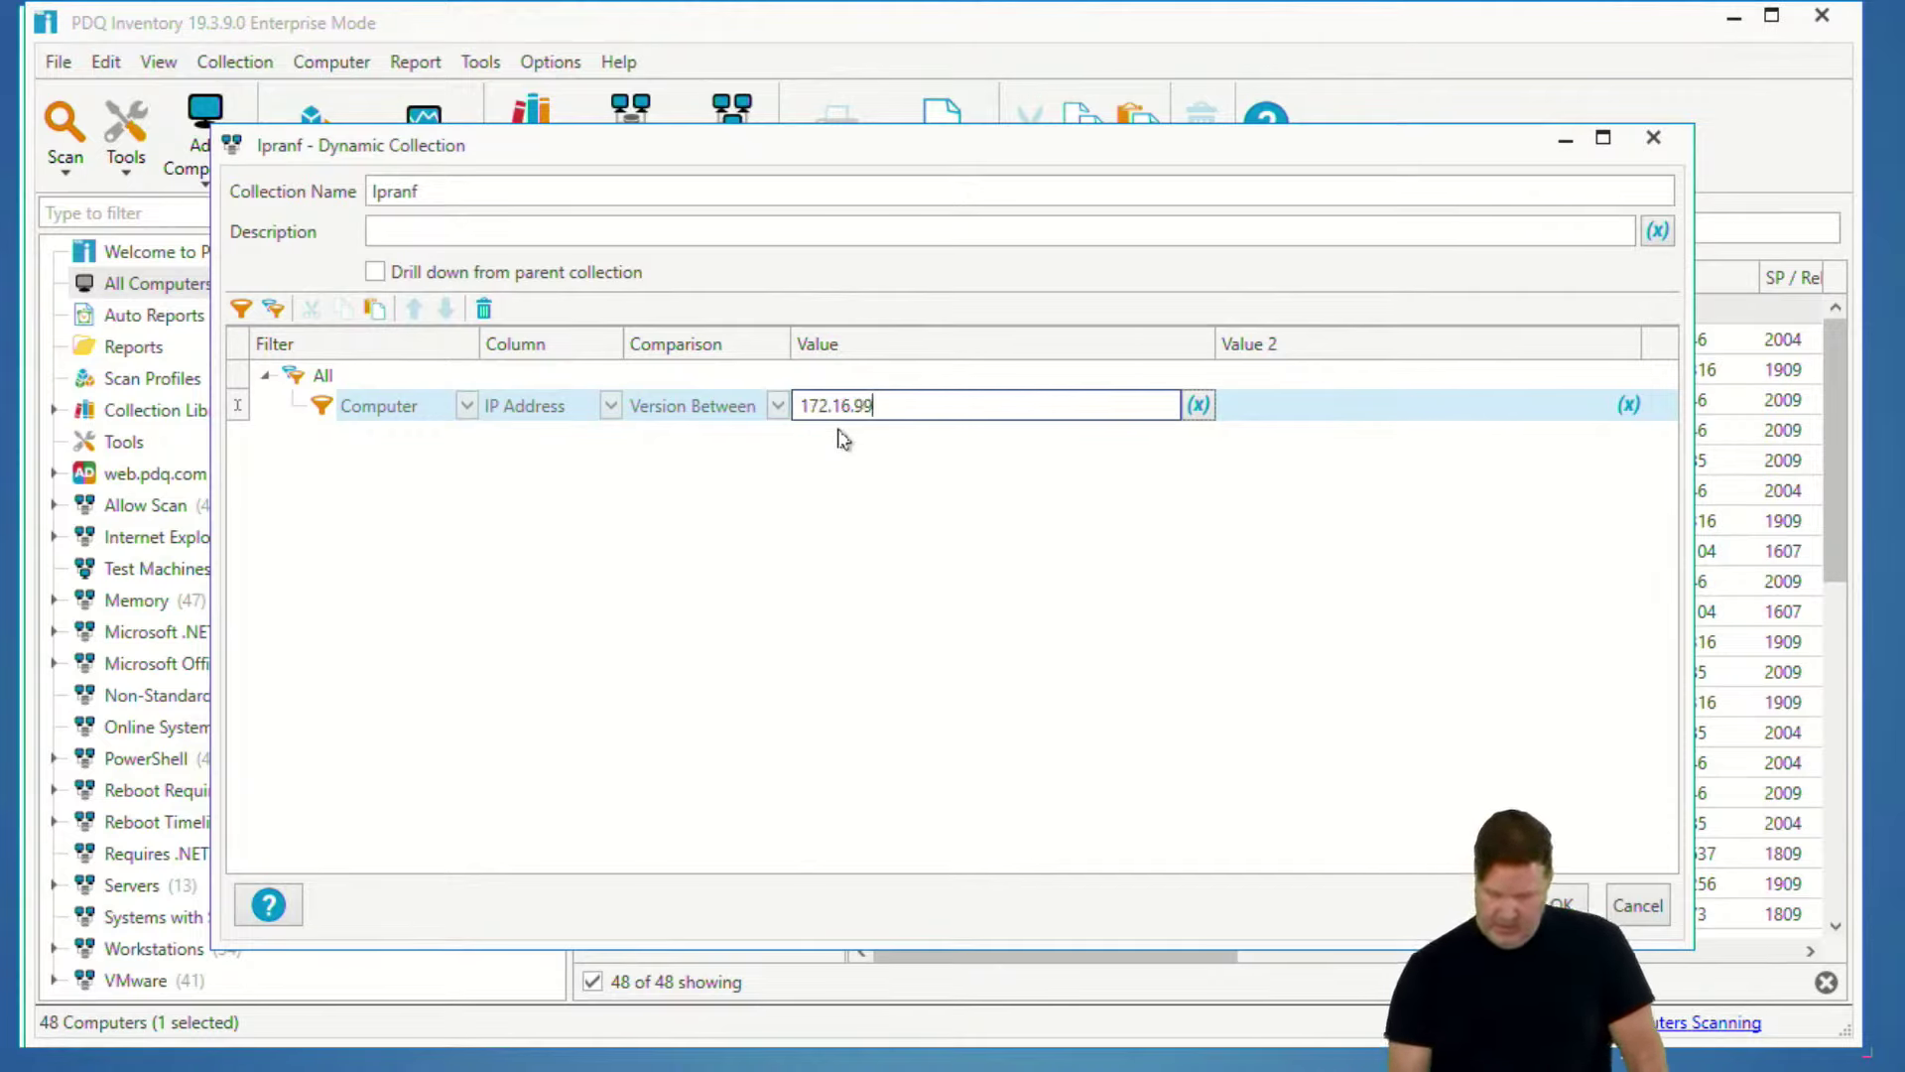
{"action": "type", "text": ".1000"}
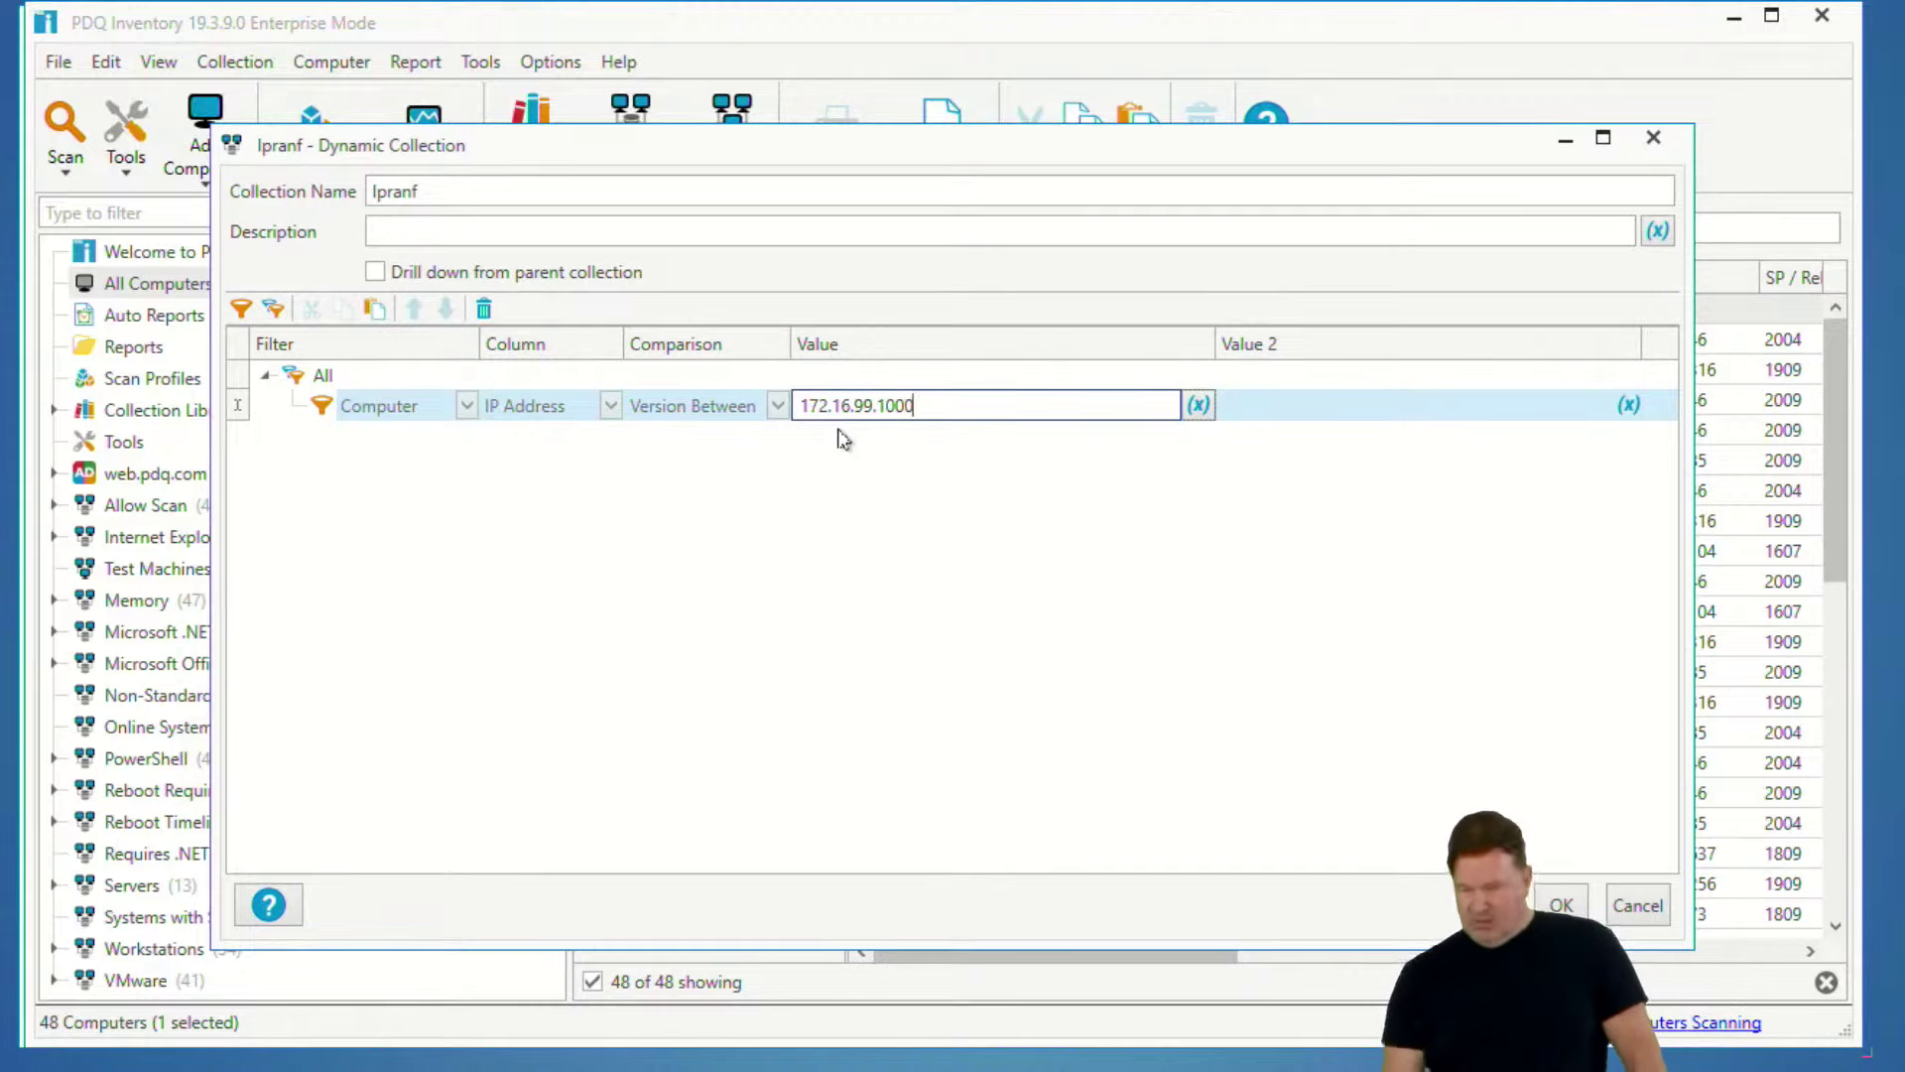
{"action": "key", "text": "BackSpace"}
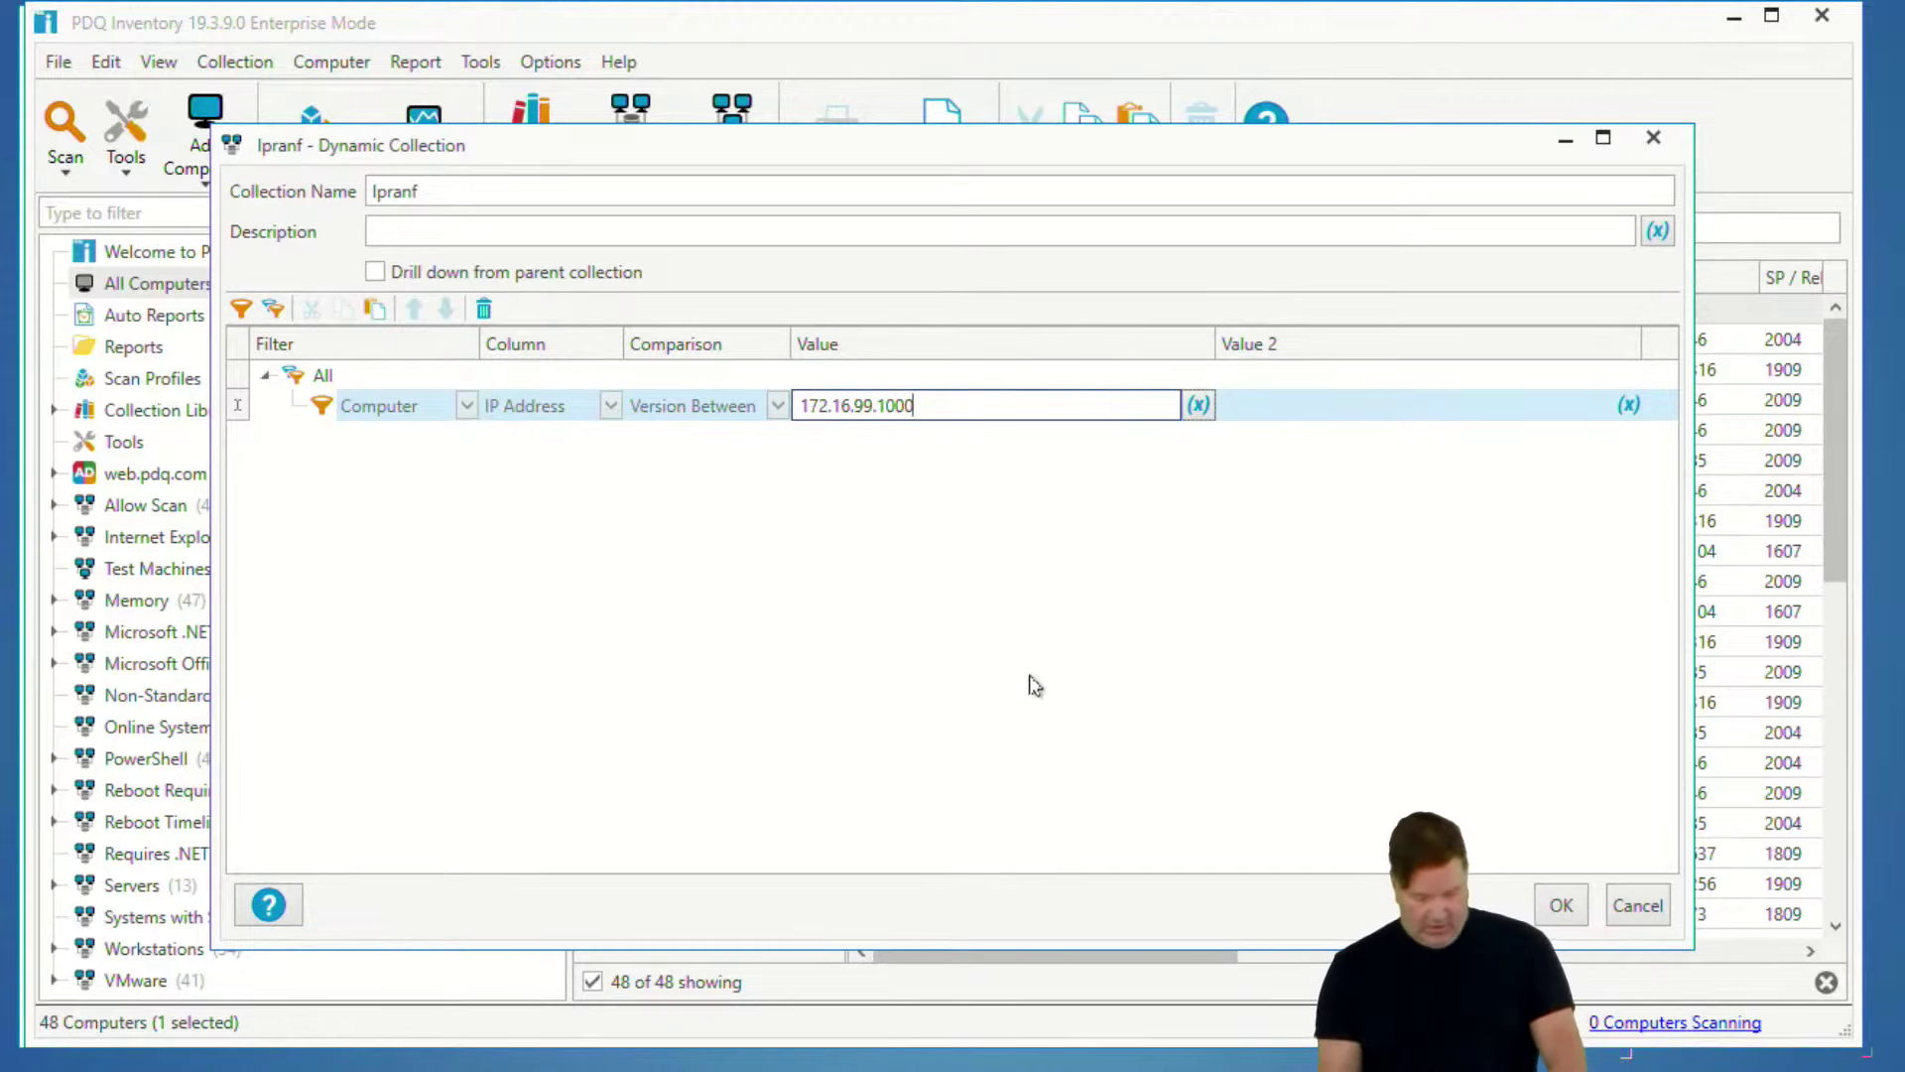
{"action": "left_click", "coordinate": [1284, 411]}
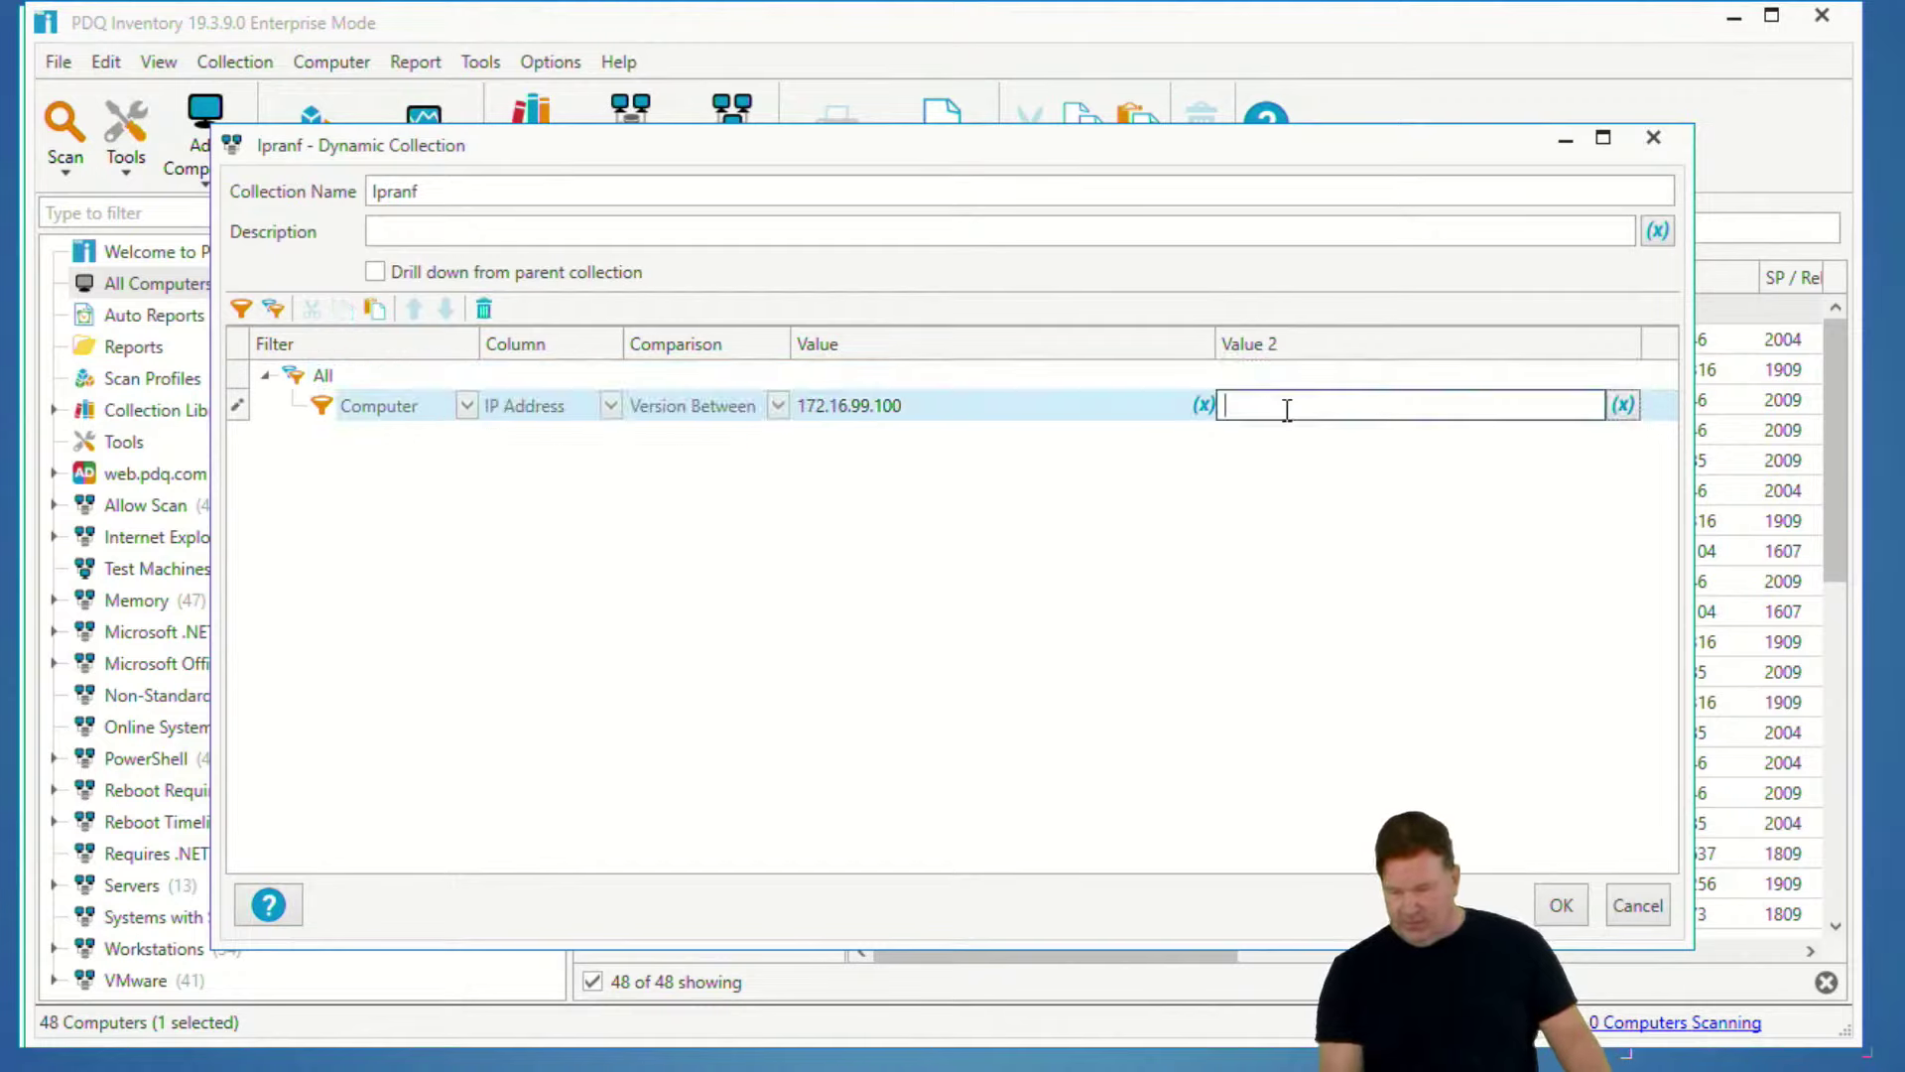
{"action": "type", "text": "172.16.99.115"}
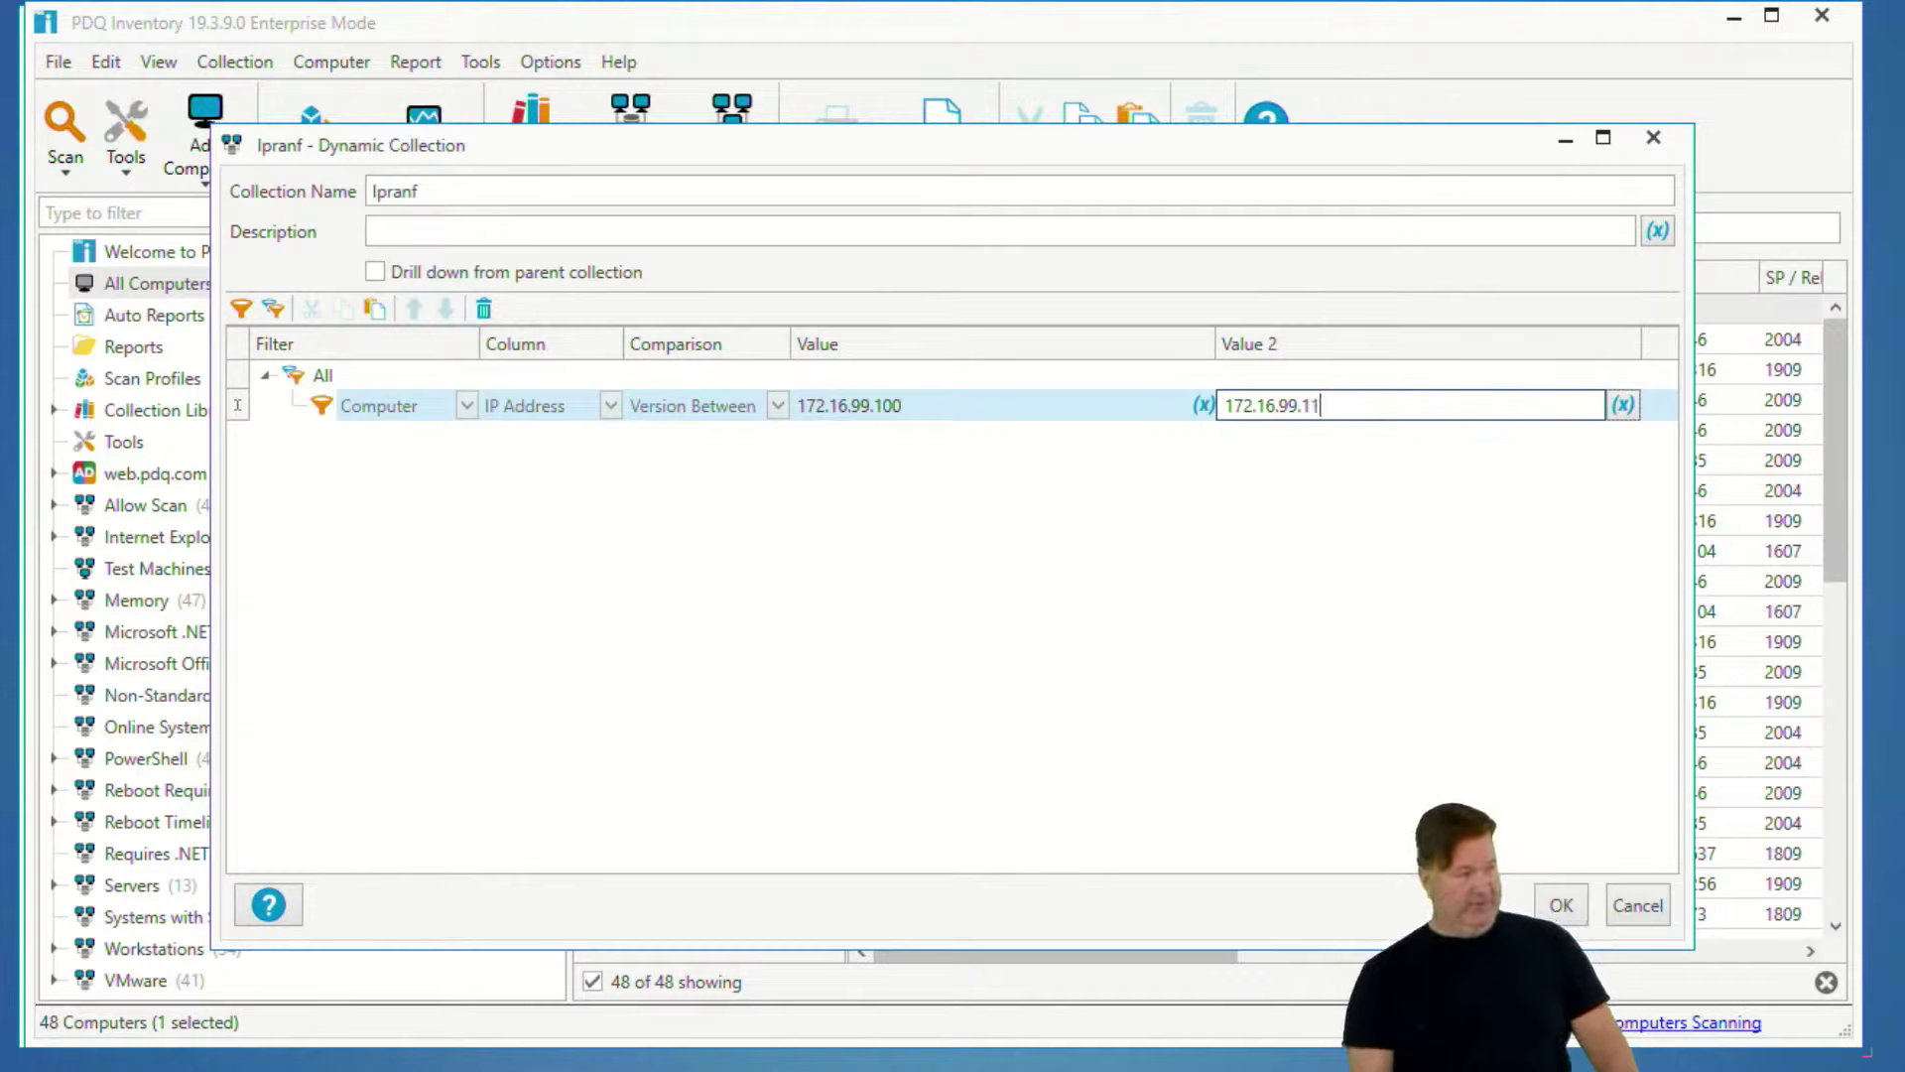
- Shorten the dynamic collection's name to Ip and save the collection
{"action": "left_click", "coordinate": [472, 195]}
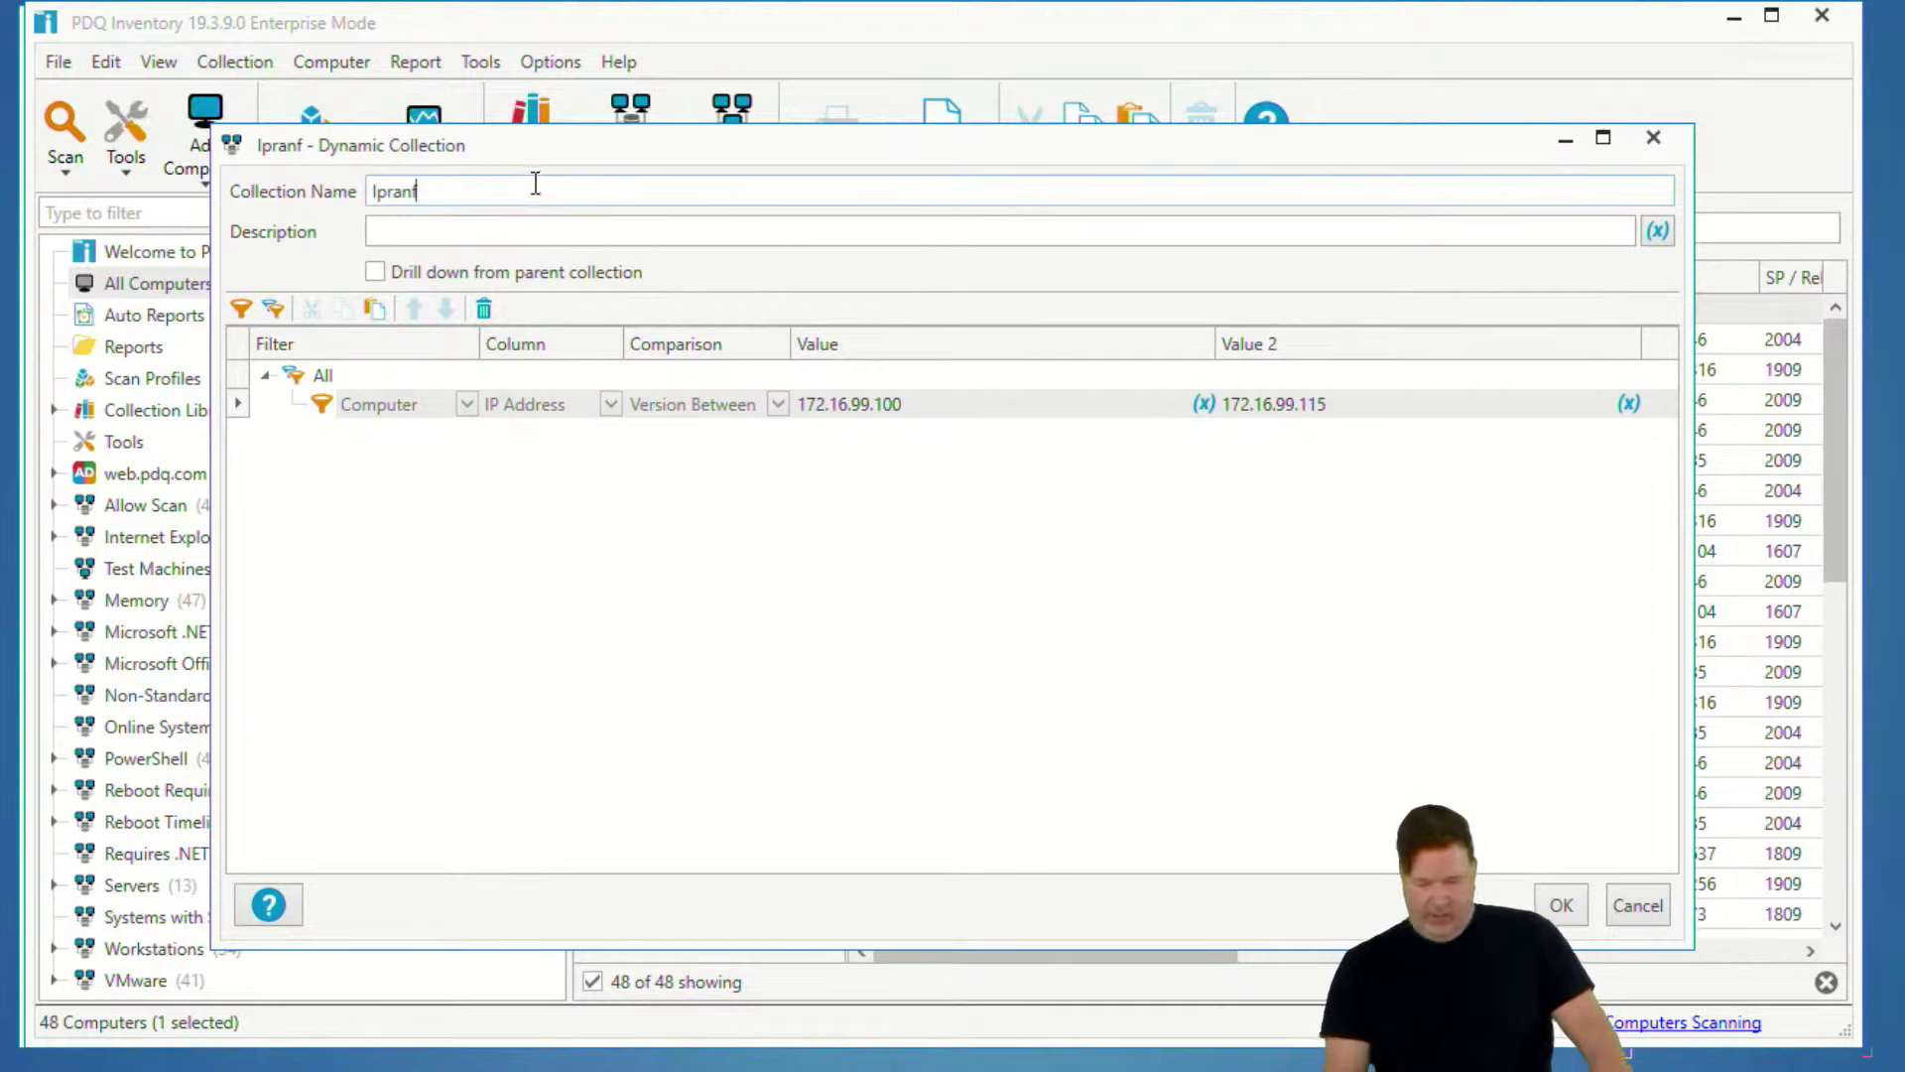
{"action": "key", "text": "BackSpace"}
{"action": "key", "text": "BackSpace"}
{"action": "key", "text": "BackSpace"}
{"action": "key", "text": "BackSpace"}
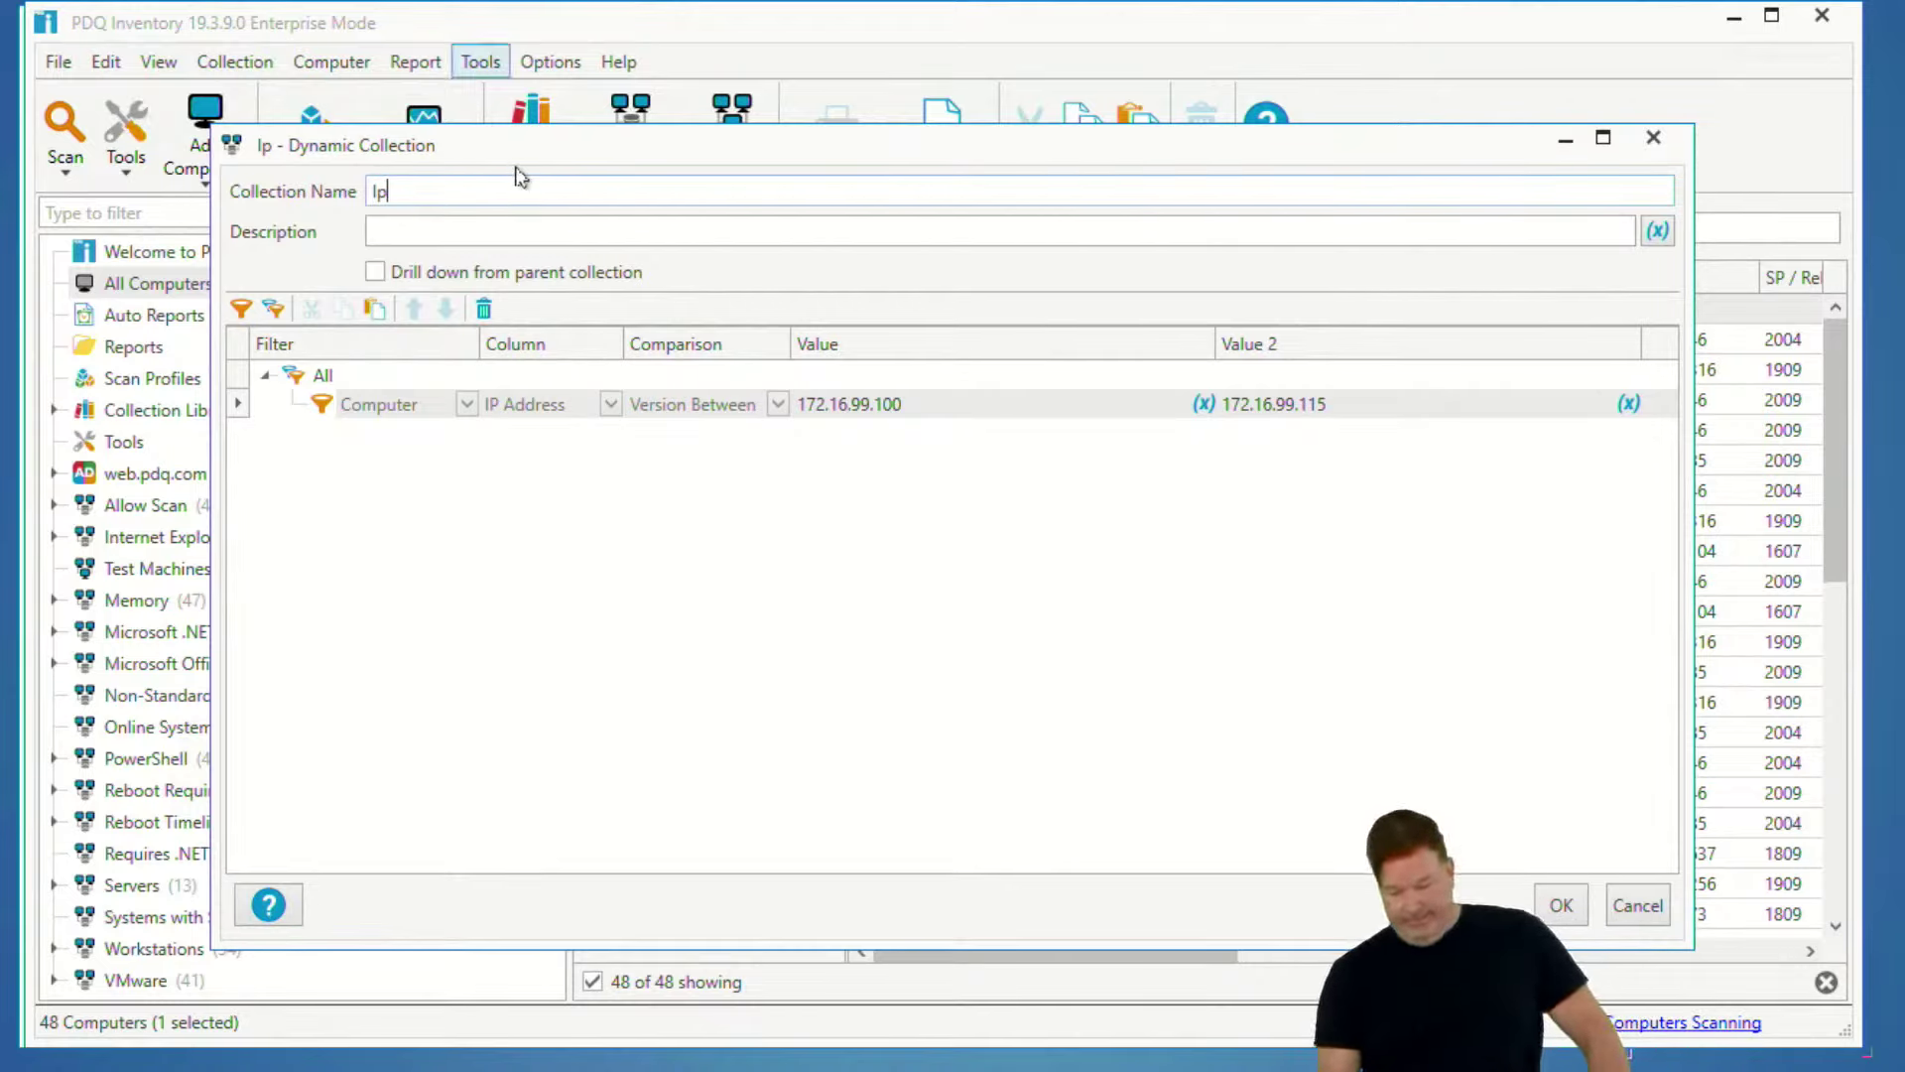
{"action": "left_click", "coordinate": [1561, 903]}
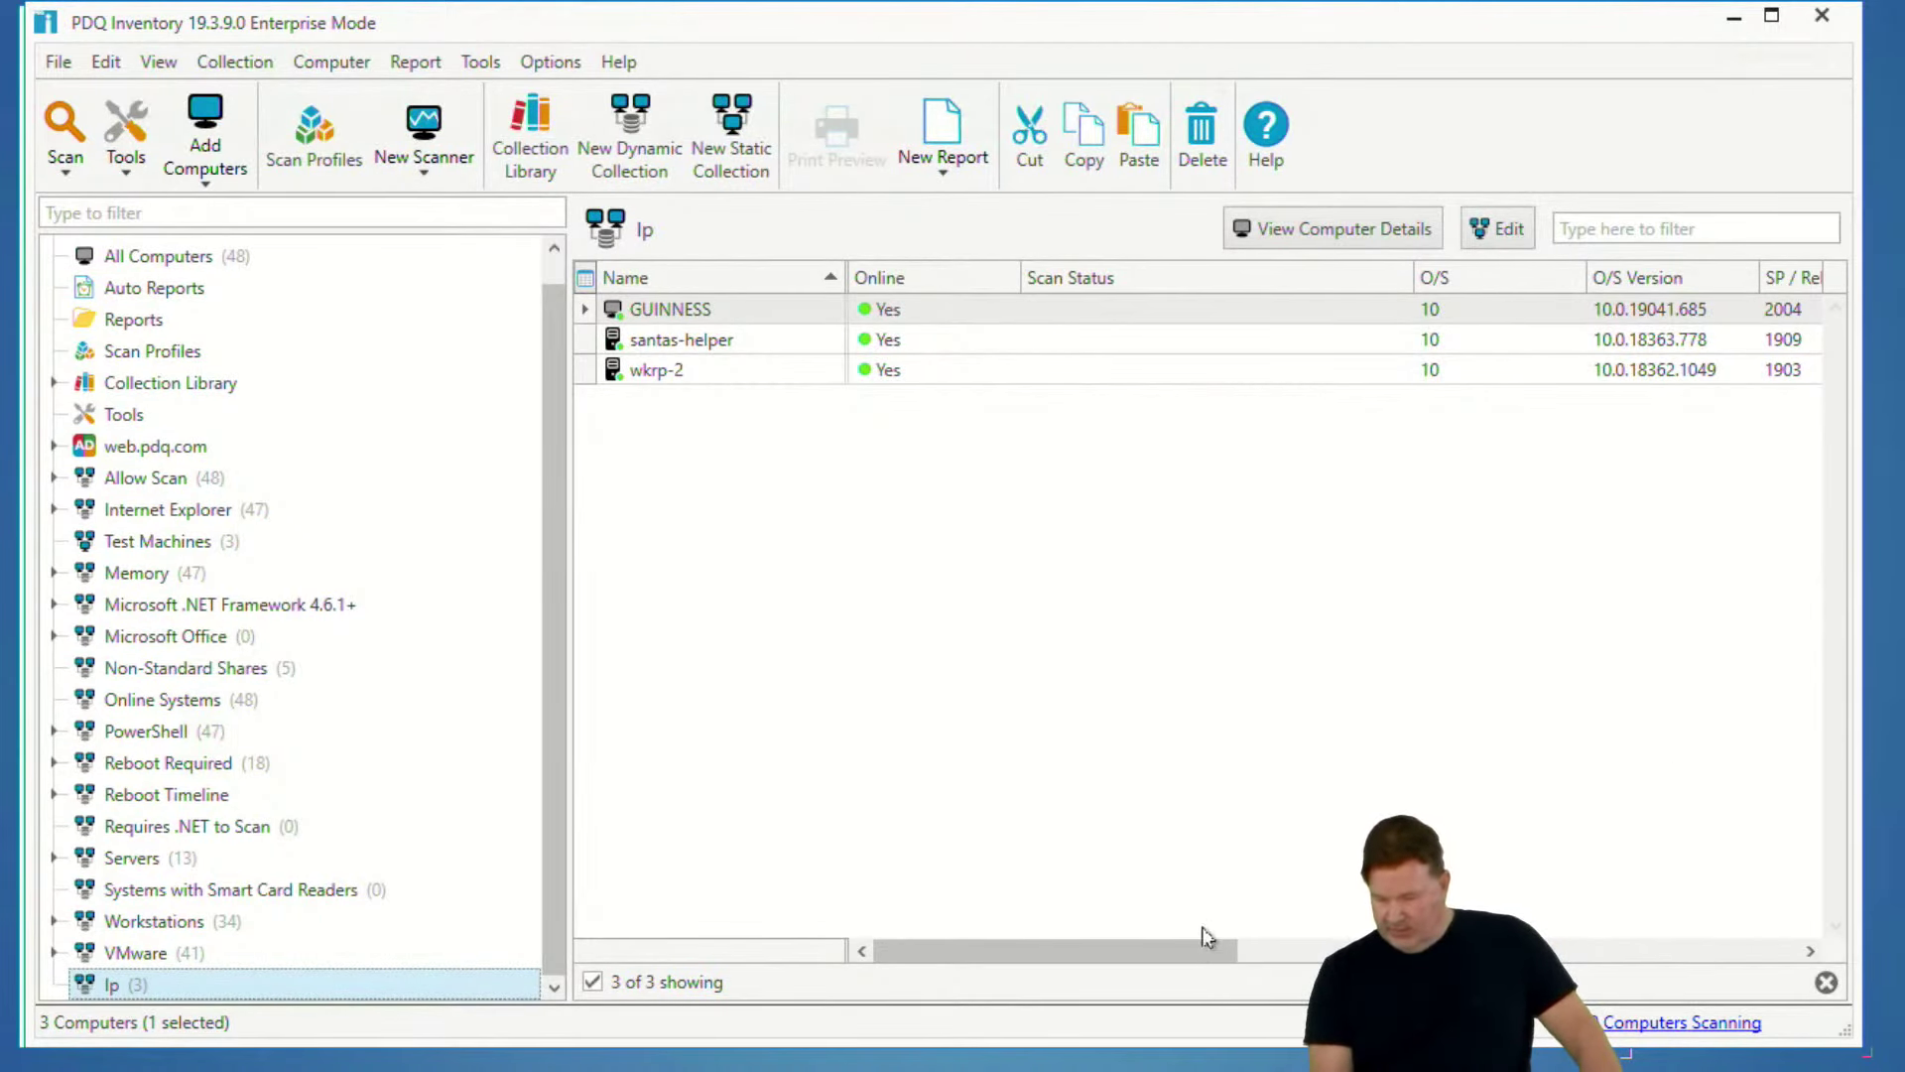
- Add the hidden IP Address column to the visible columns of the Ip collection's computer list
{"action": "left_click", "coordinate": [1228, 952]}
{"action": "left_click_drag", "start_coordinate": [1229, 952], "coordinate": [595, 893]}
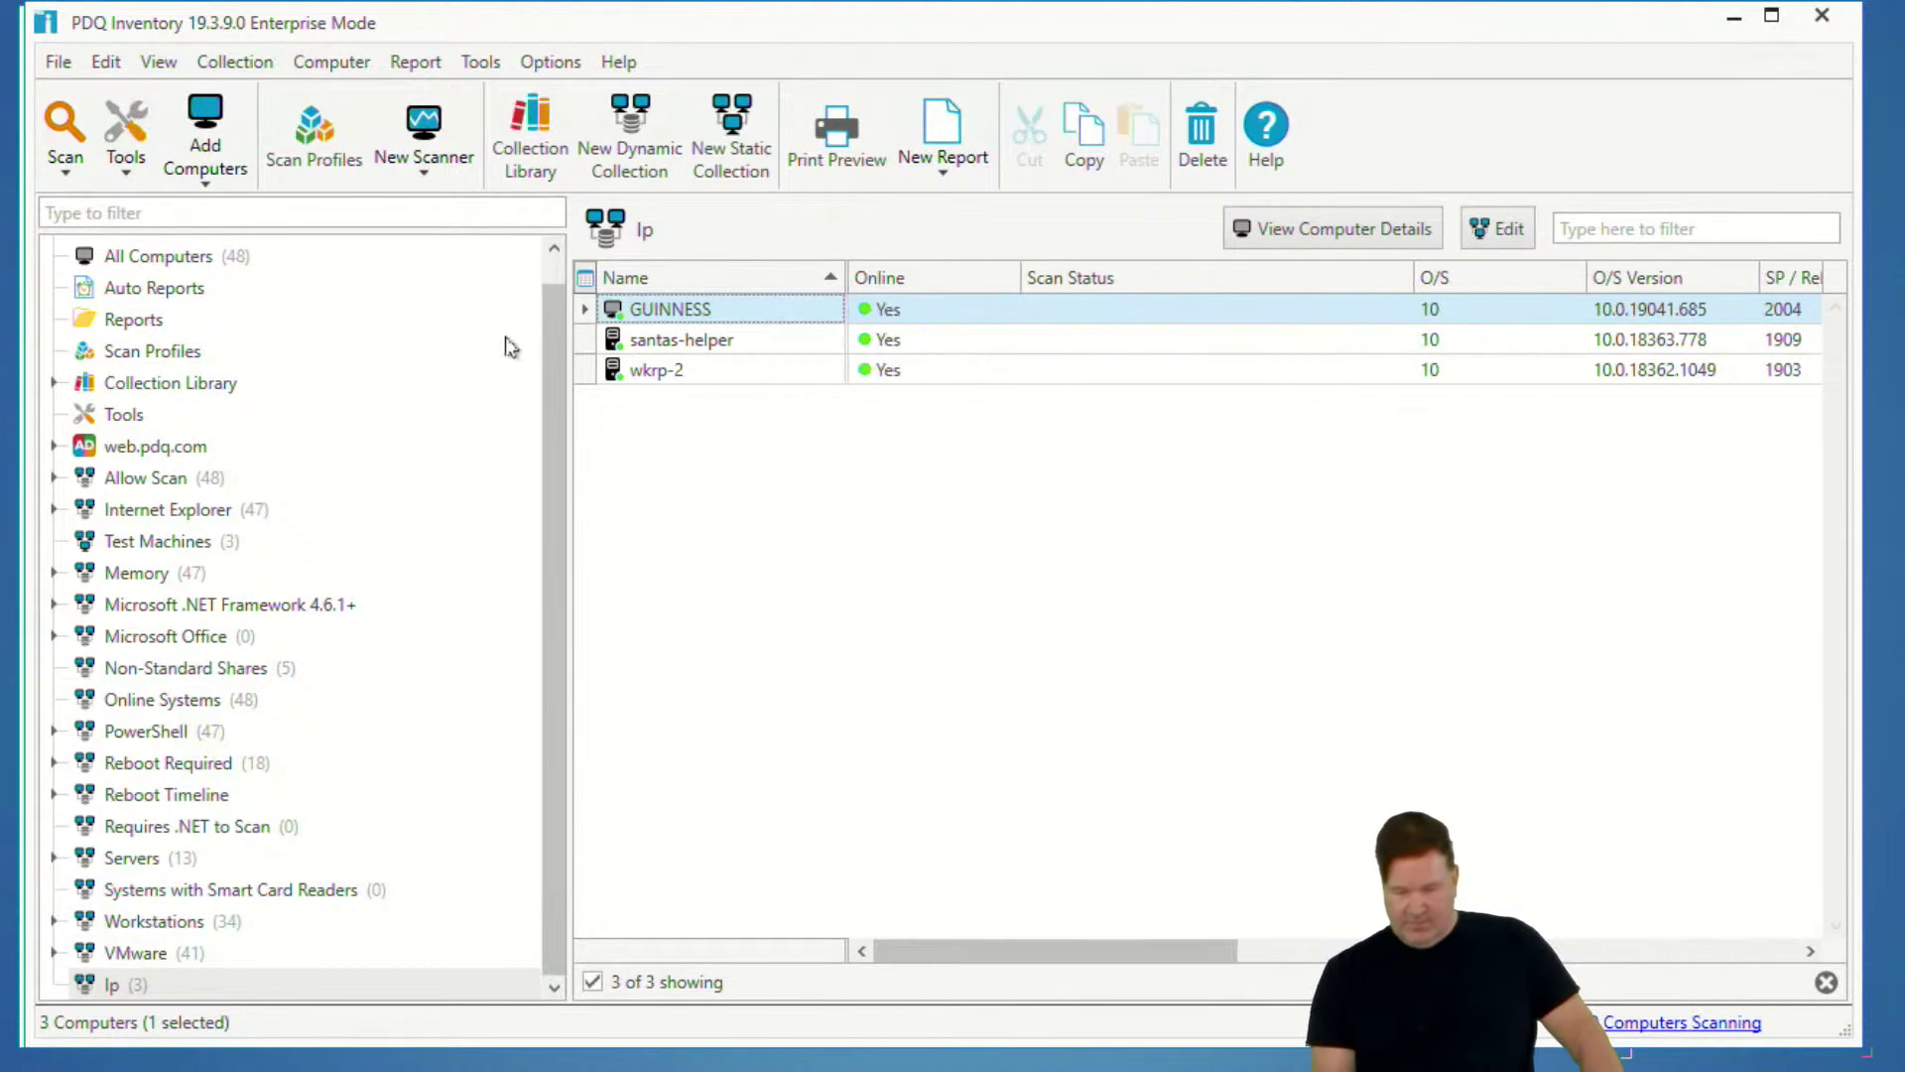
{"action": "left_click", "coordinate": [577, 275]}
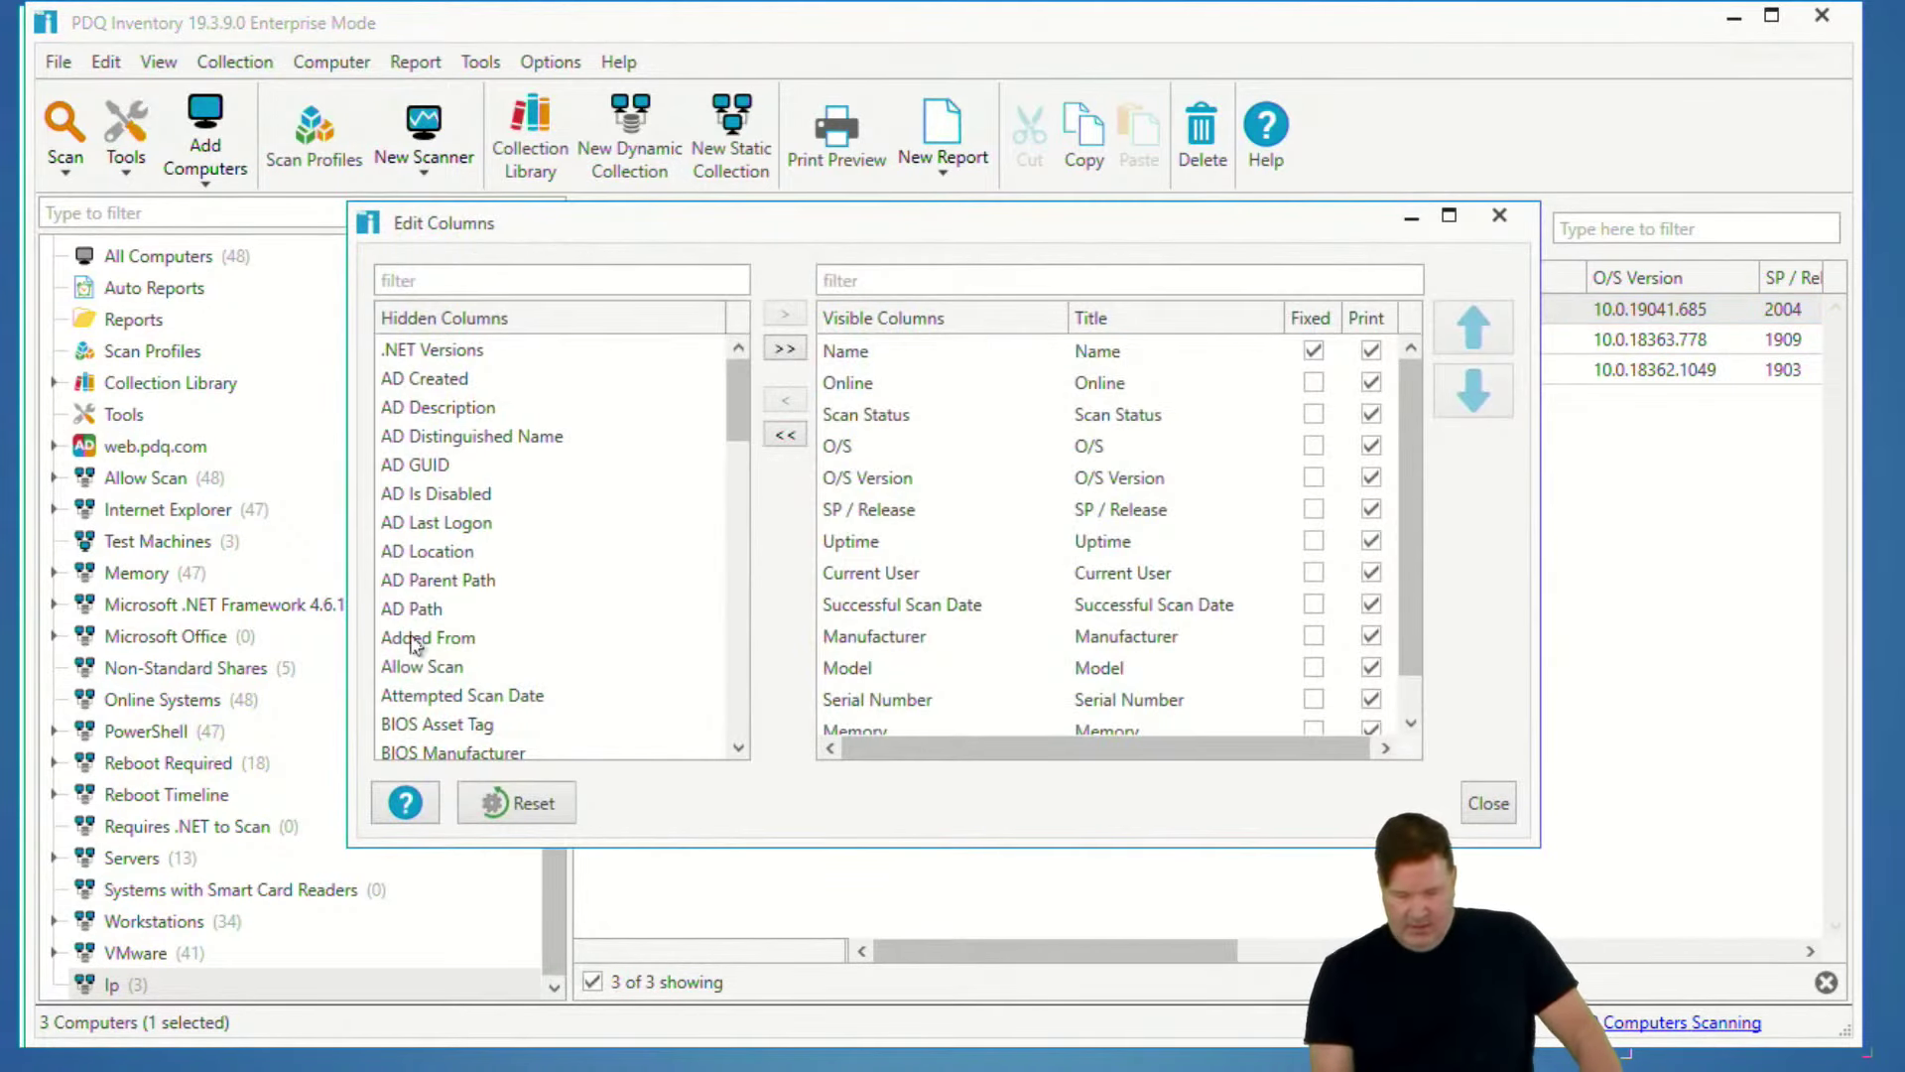
{"action": "scroll", "coordinate": [437, 668], "scroll_direction": "down", "scroll_amount": 10}
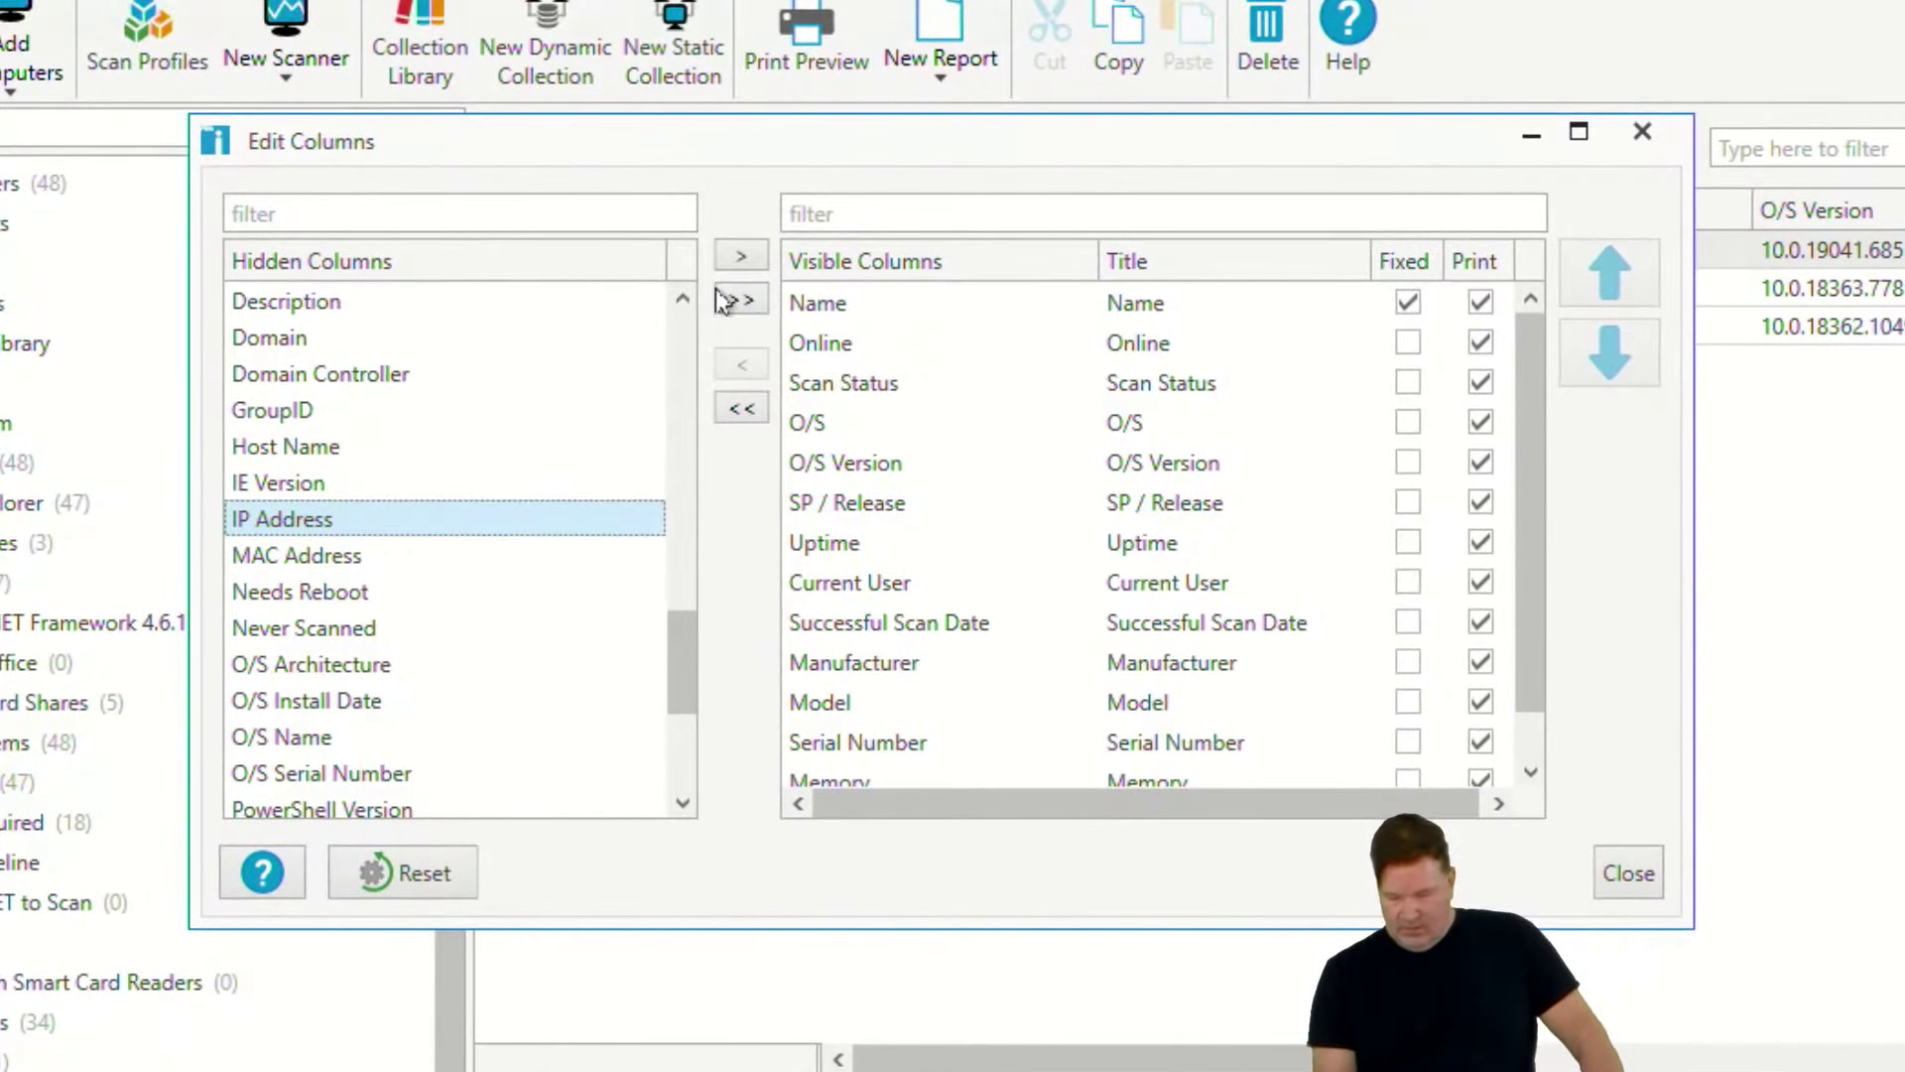
{"action": "left_click", "coordinate": [738, 260]}
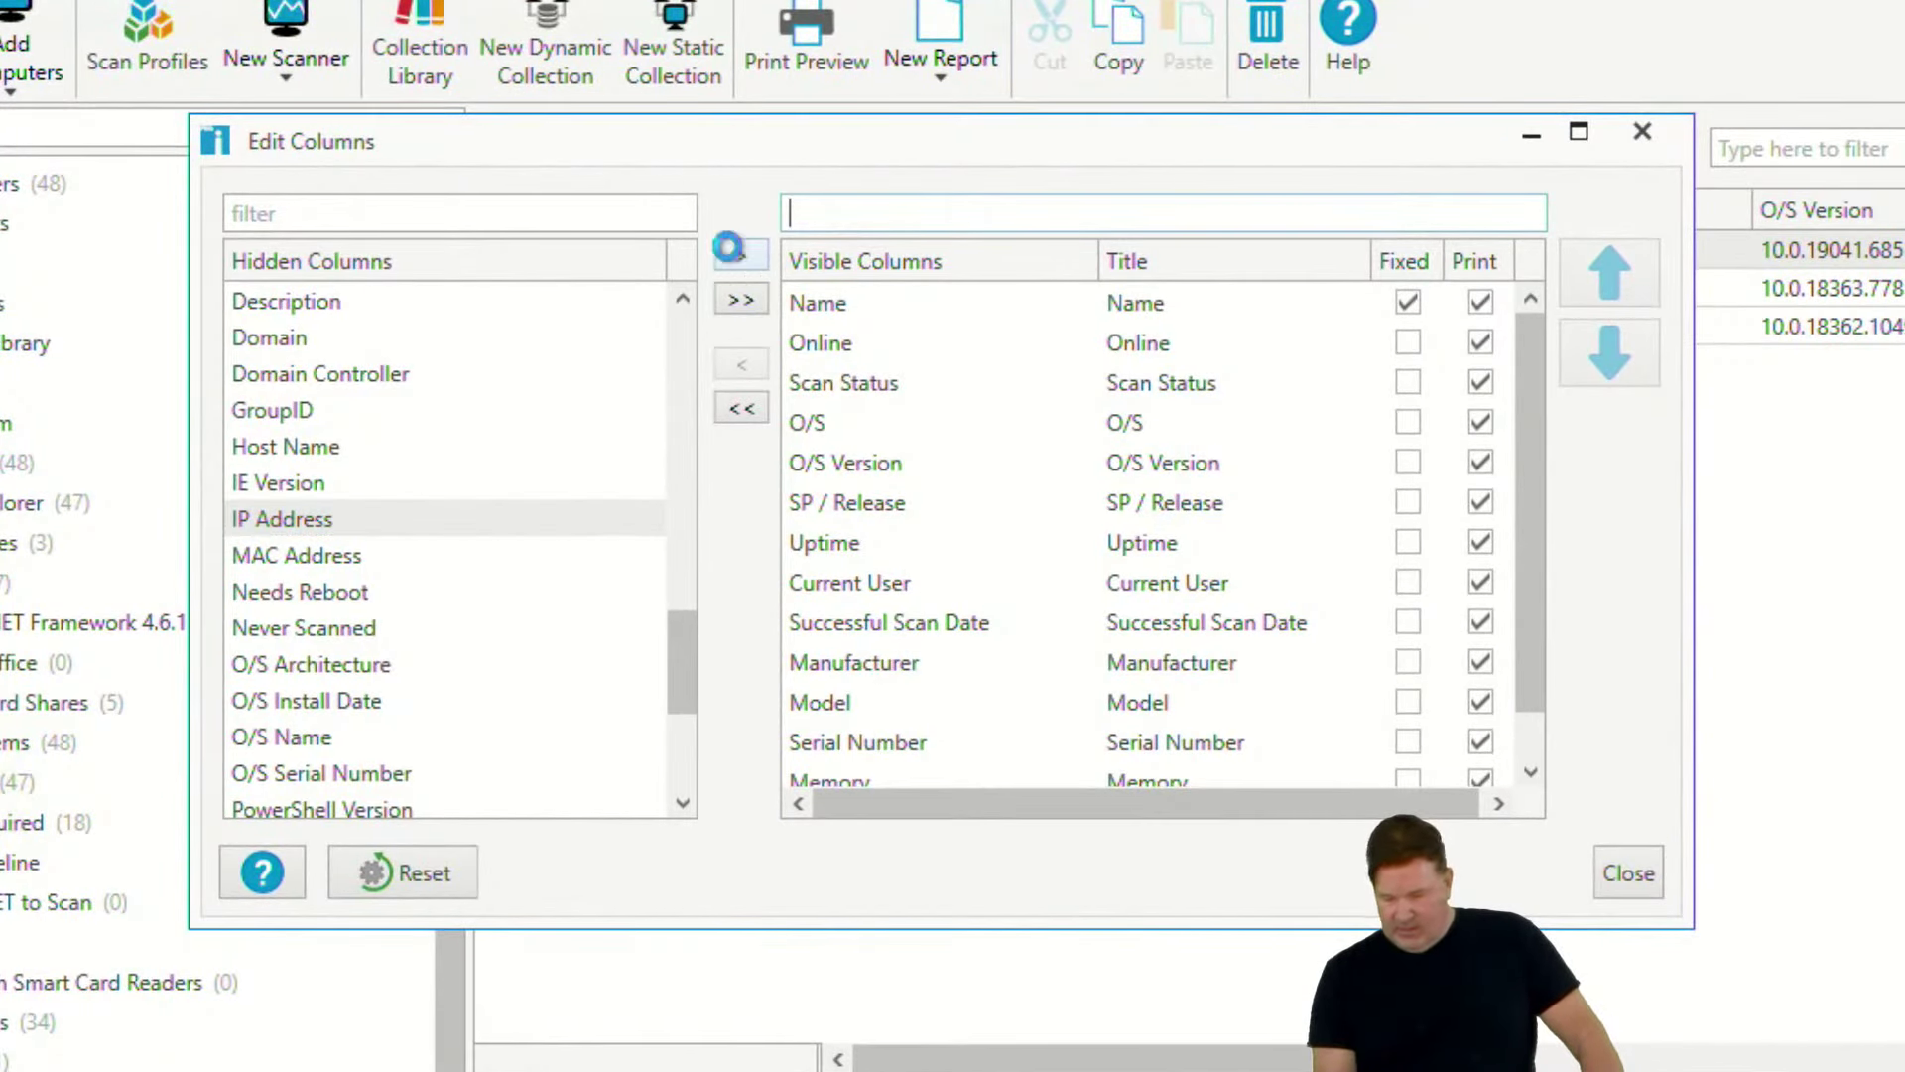
- Make the IP Address column a fixed column and close the column editor
{"action": "left_click", "coordinate": [1409, 768]}
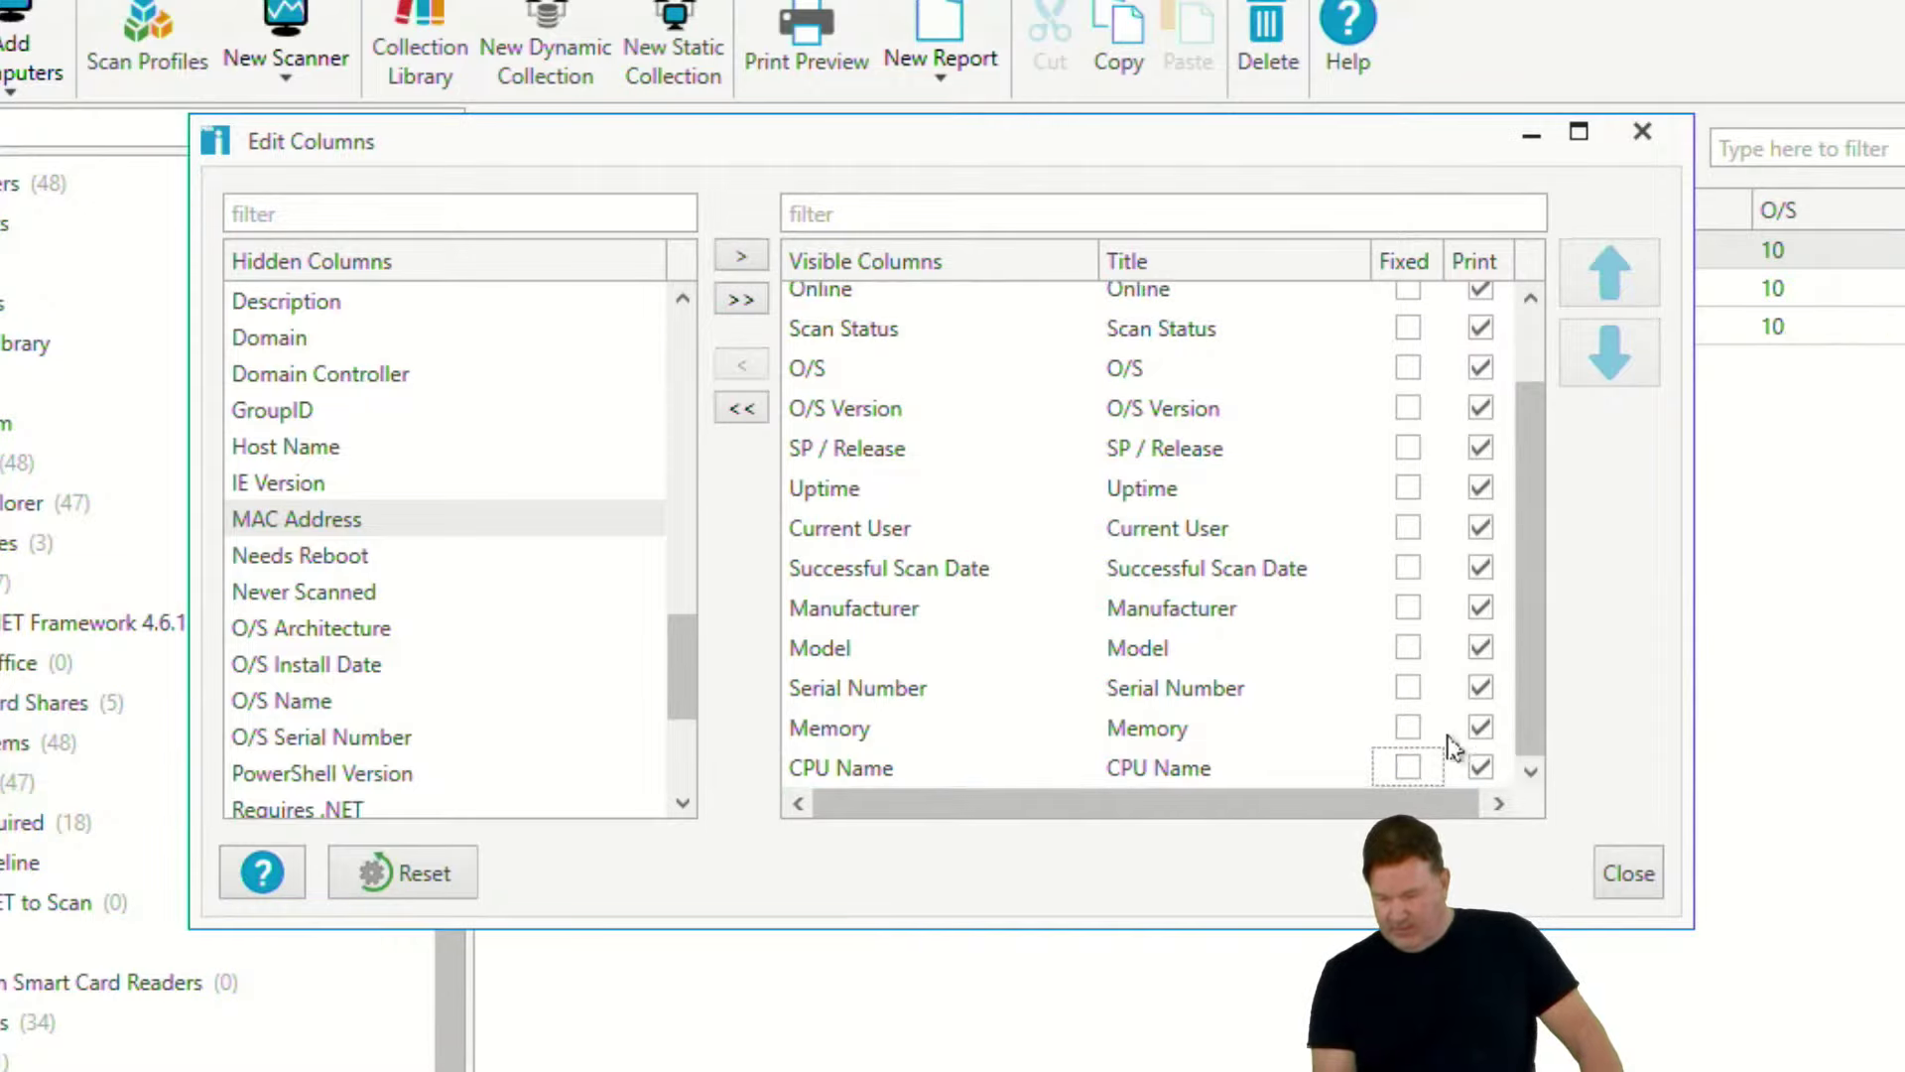
{"action": "left_click", "coordinate": [1628, 872]}
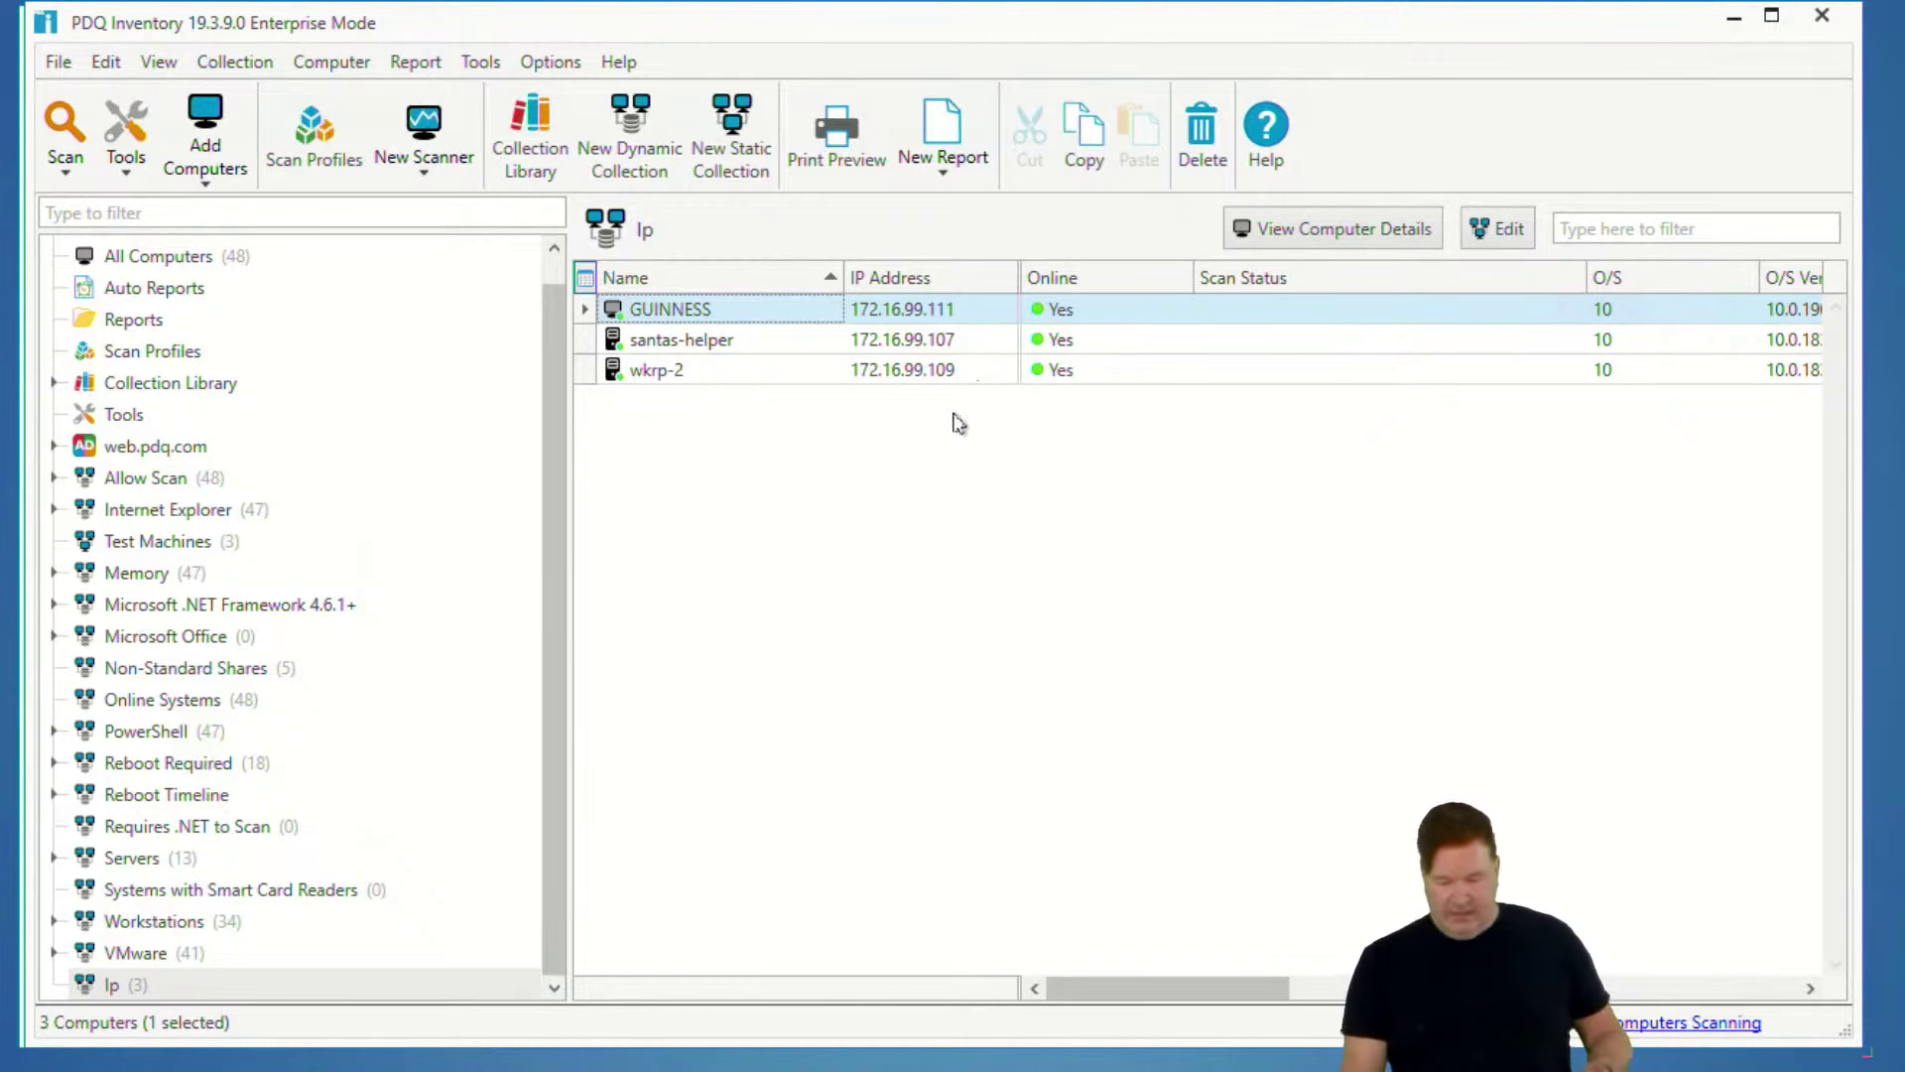
- Reopen the Ip collection's definition and add a second Computer filter on the Collection column
{"action": "left_click", "coordinate": [132, 985]}
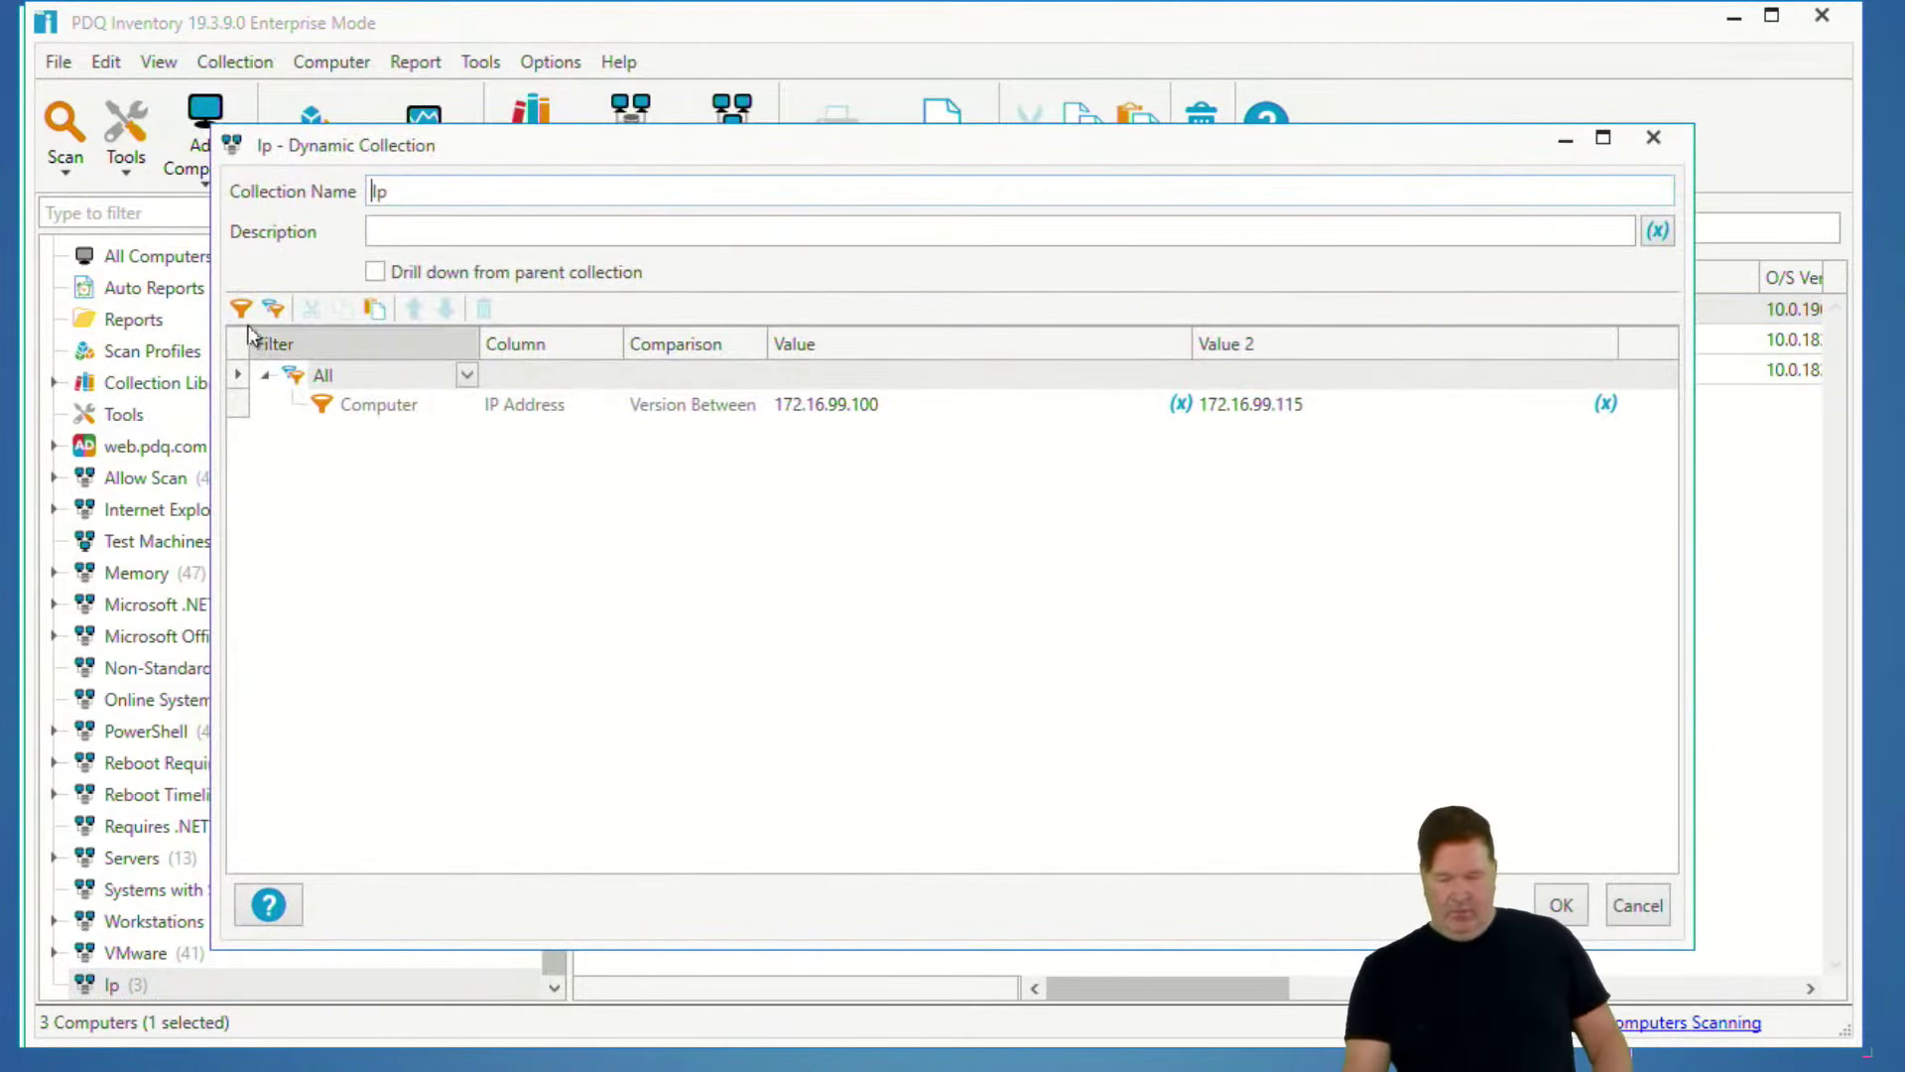
{"action": "left_click", "coordinate": [245, 310]}
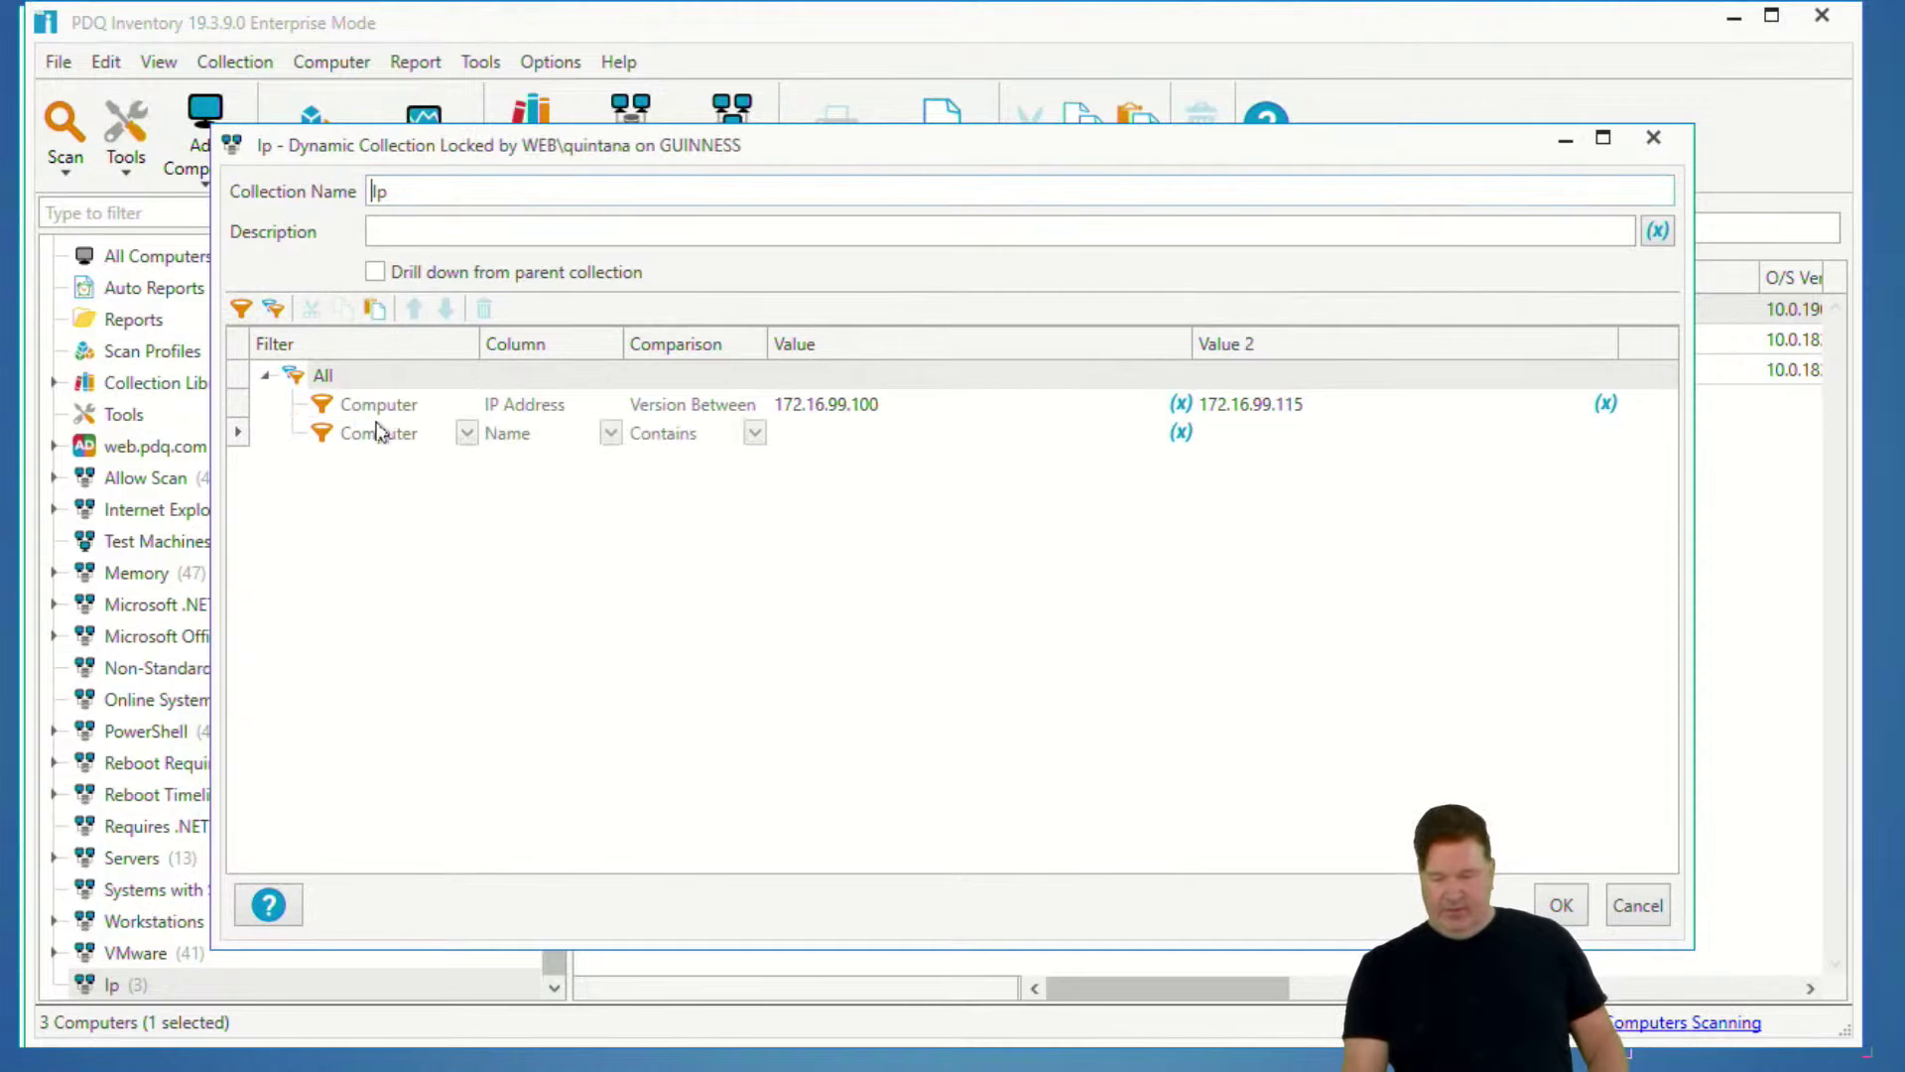
{"action": "left_click", "coordinate": [611, 433]}
{"action": "scroll", "coordinate": [632, 496], "scroll_direction": "up", "scroll_amount": 4}
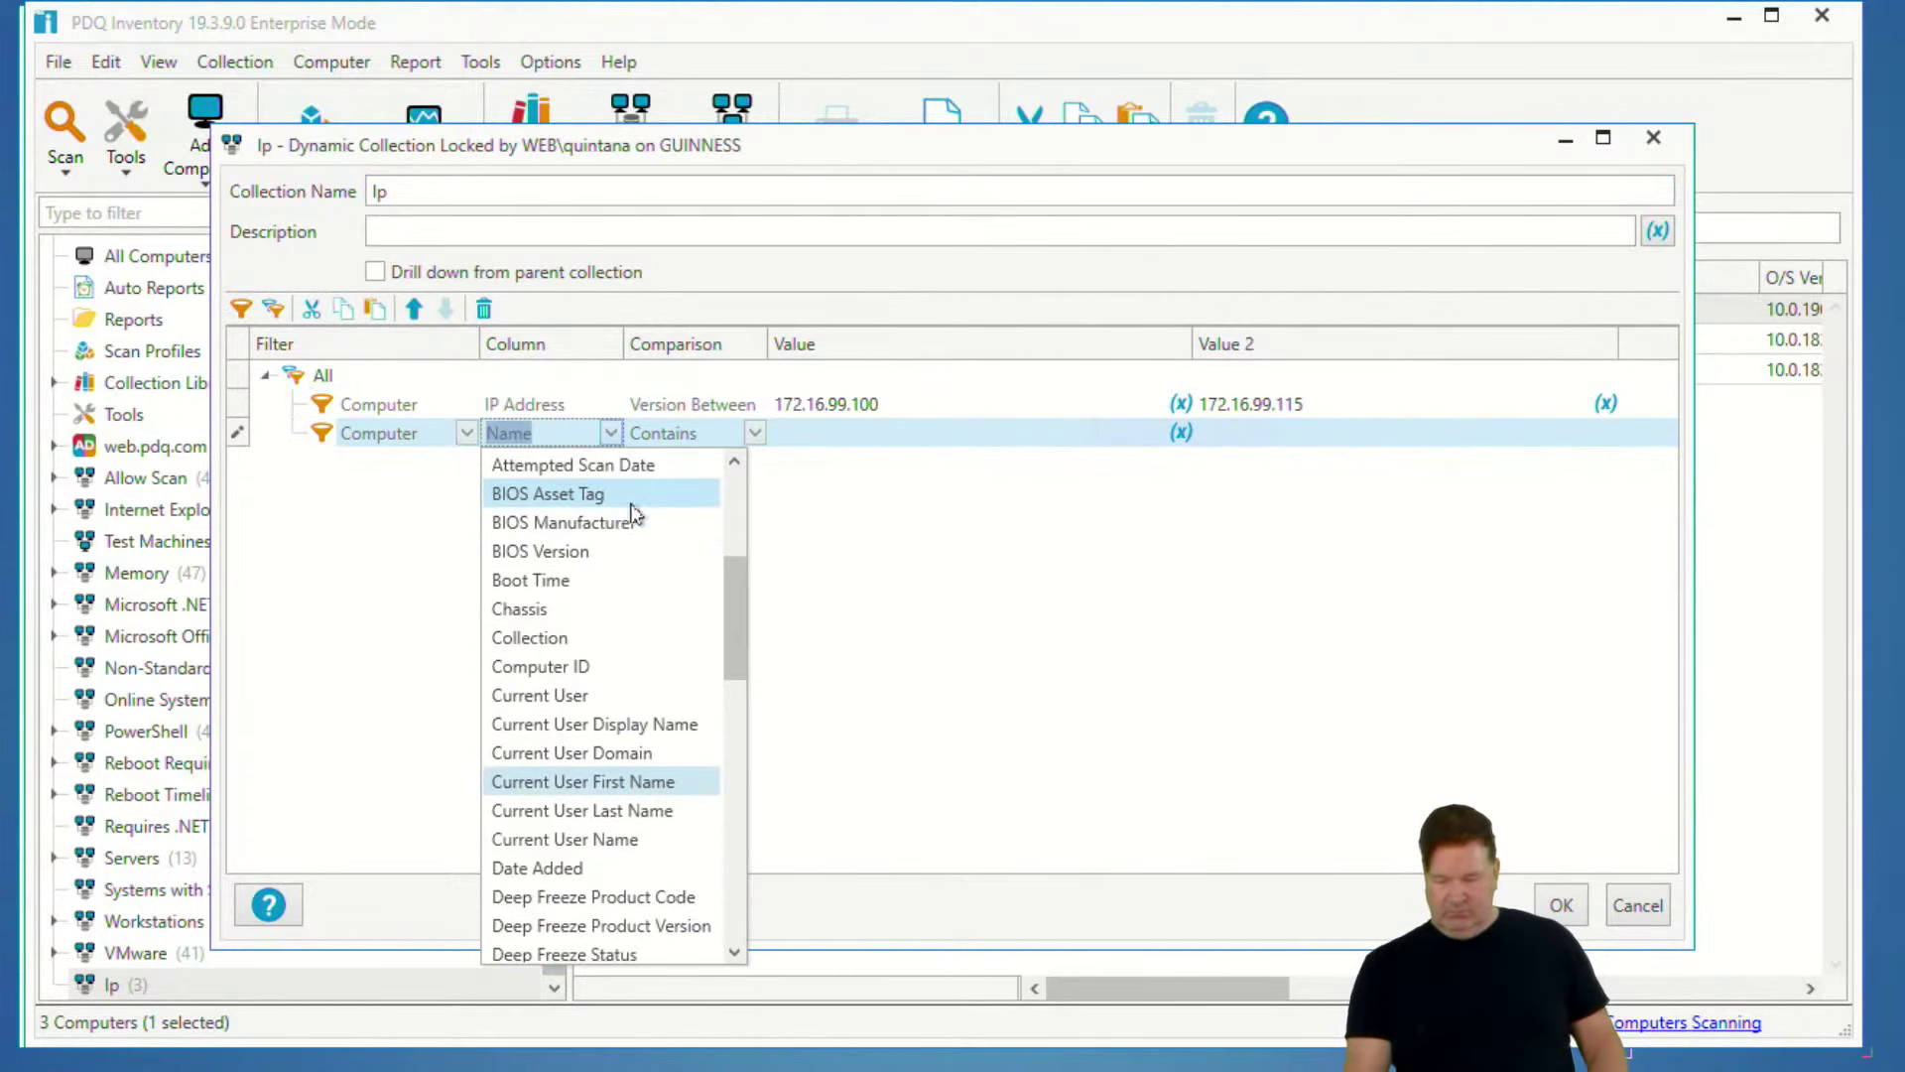
{"action": "left_click", "coordinate": [591, 637]}
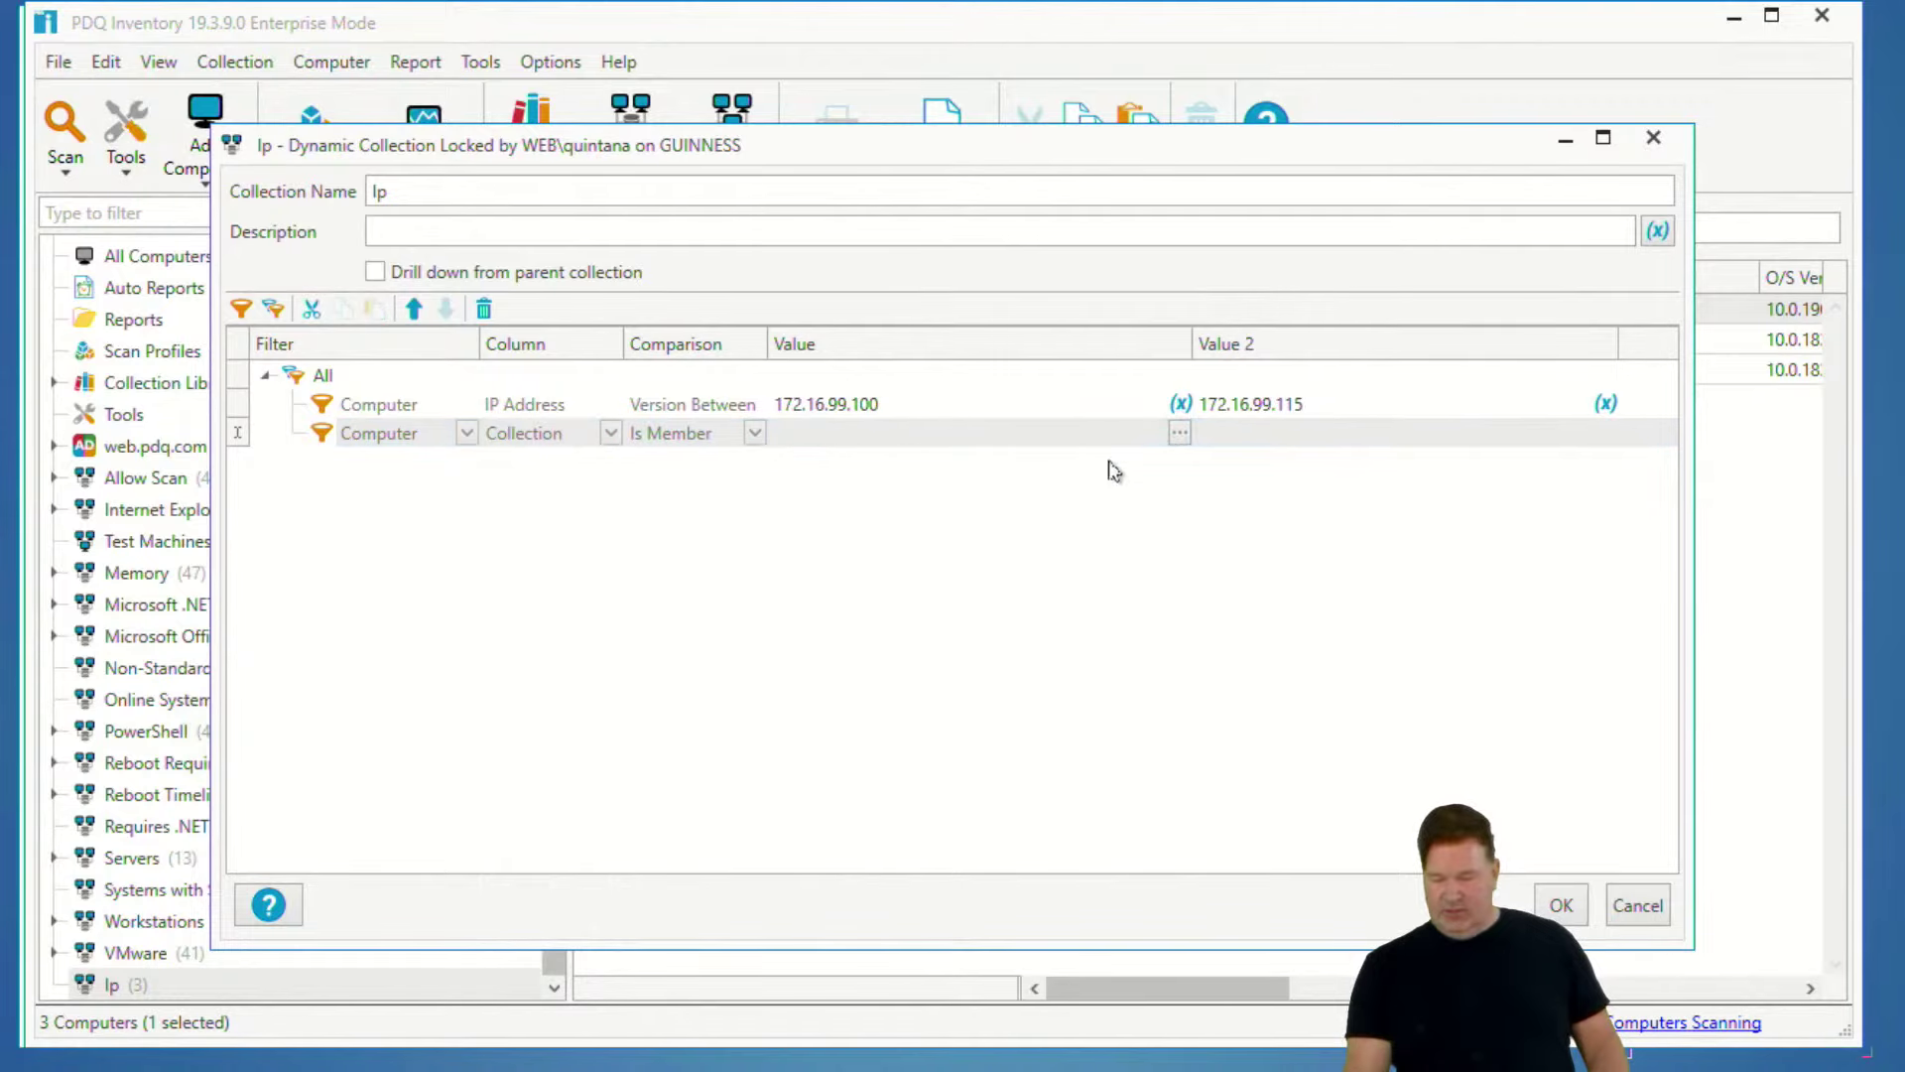
- Set the Is Member filter's collection to Servers and save the Ip collection
{"action": "left_click", "coordinate": [1179, 433]}
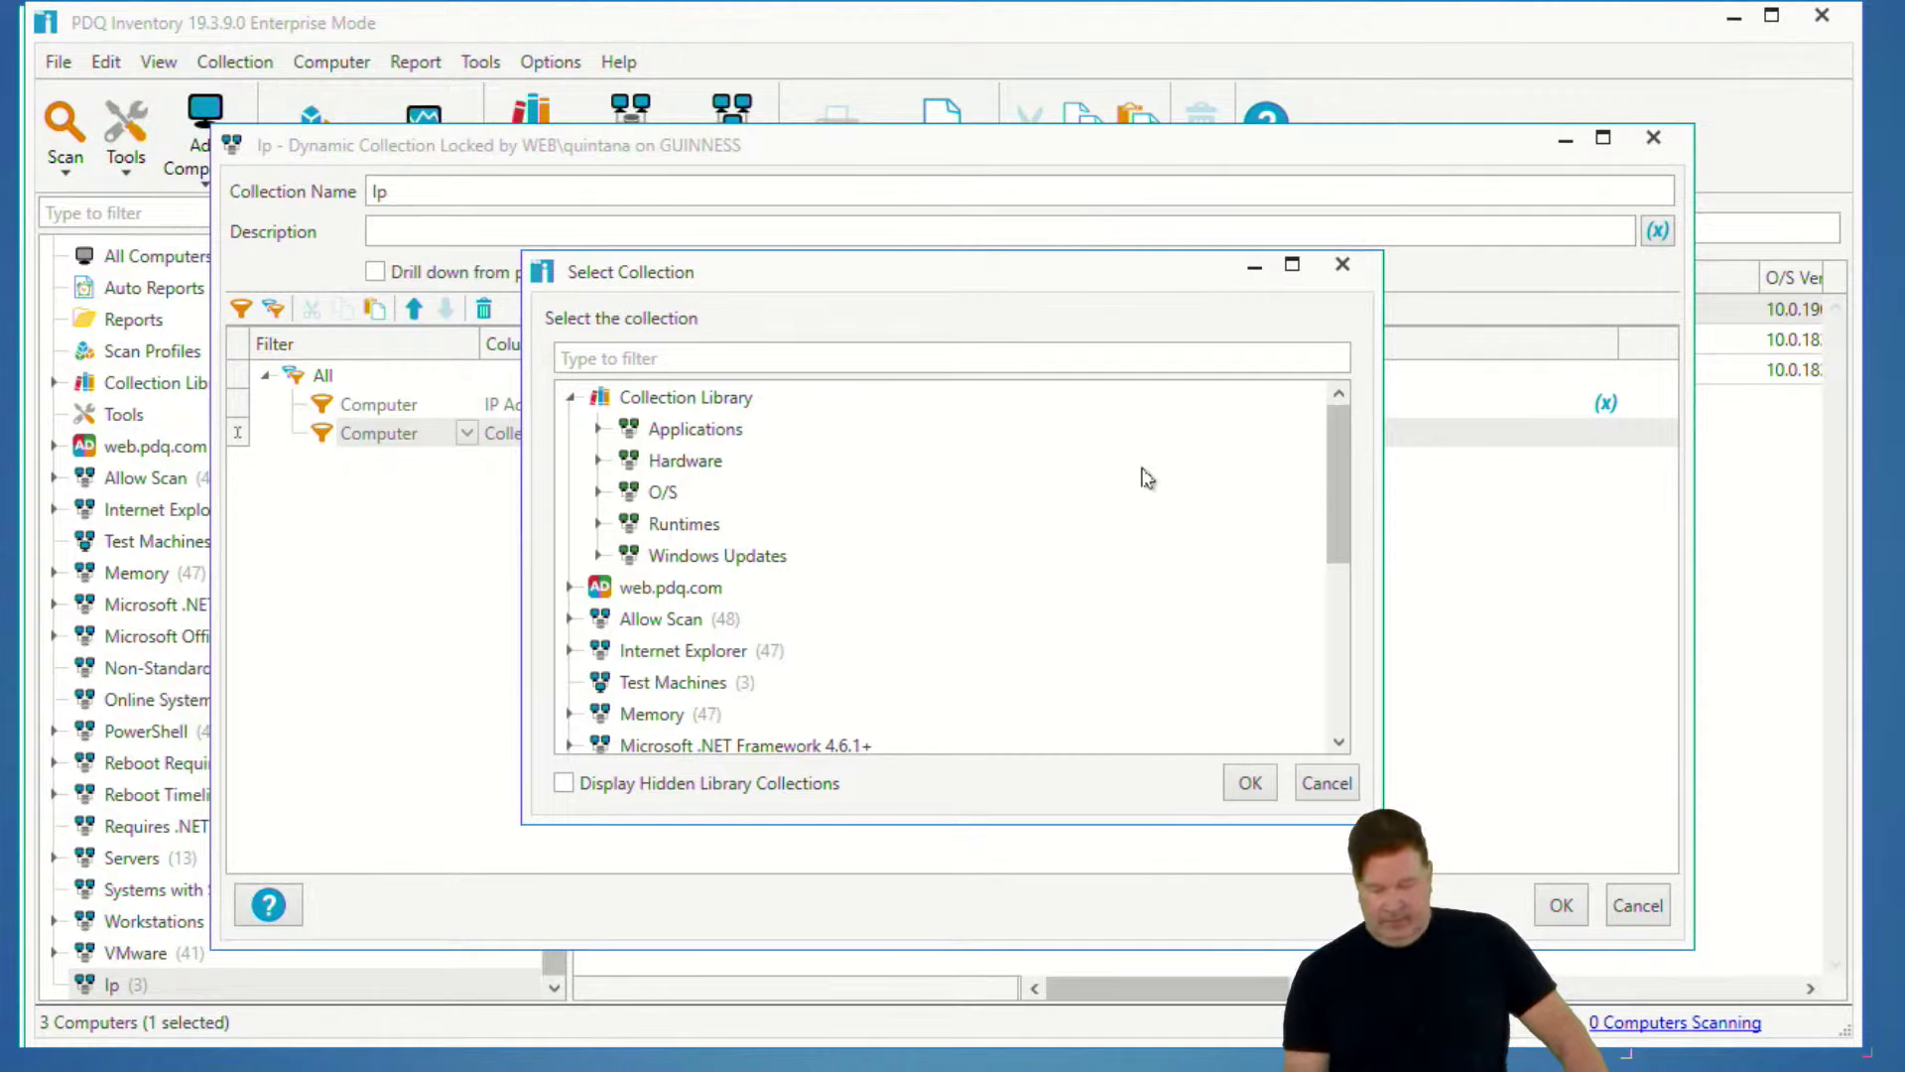
{"action": "scroll", "coordinate": [943, 631], "scroll_direction": "down", "scroll_amount": 4}
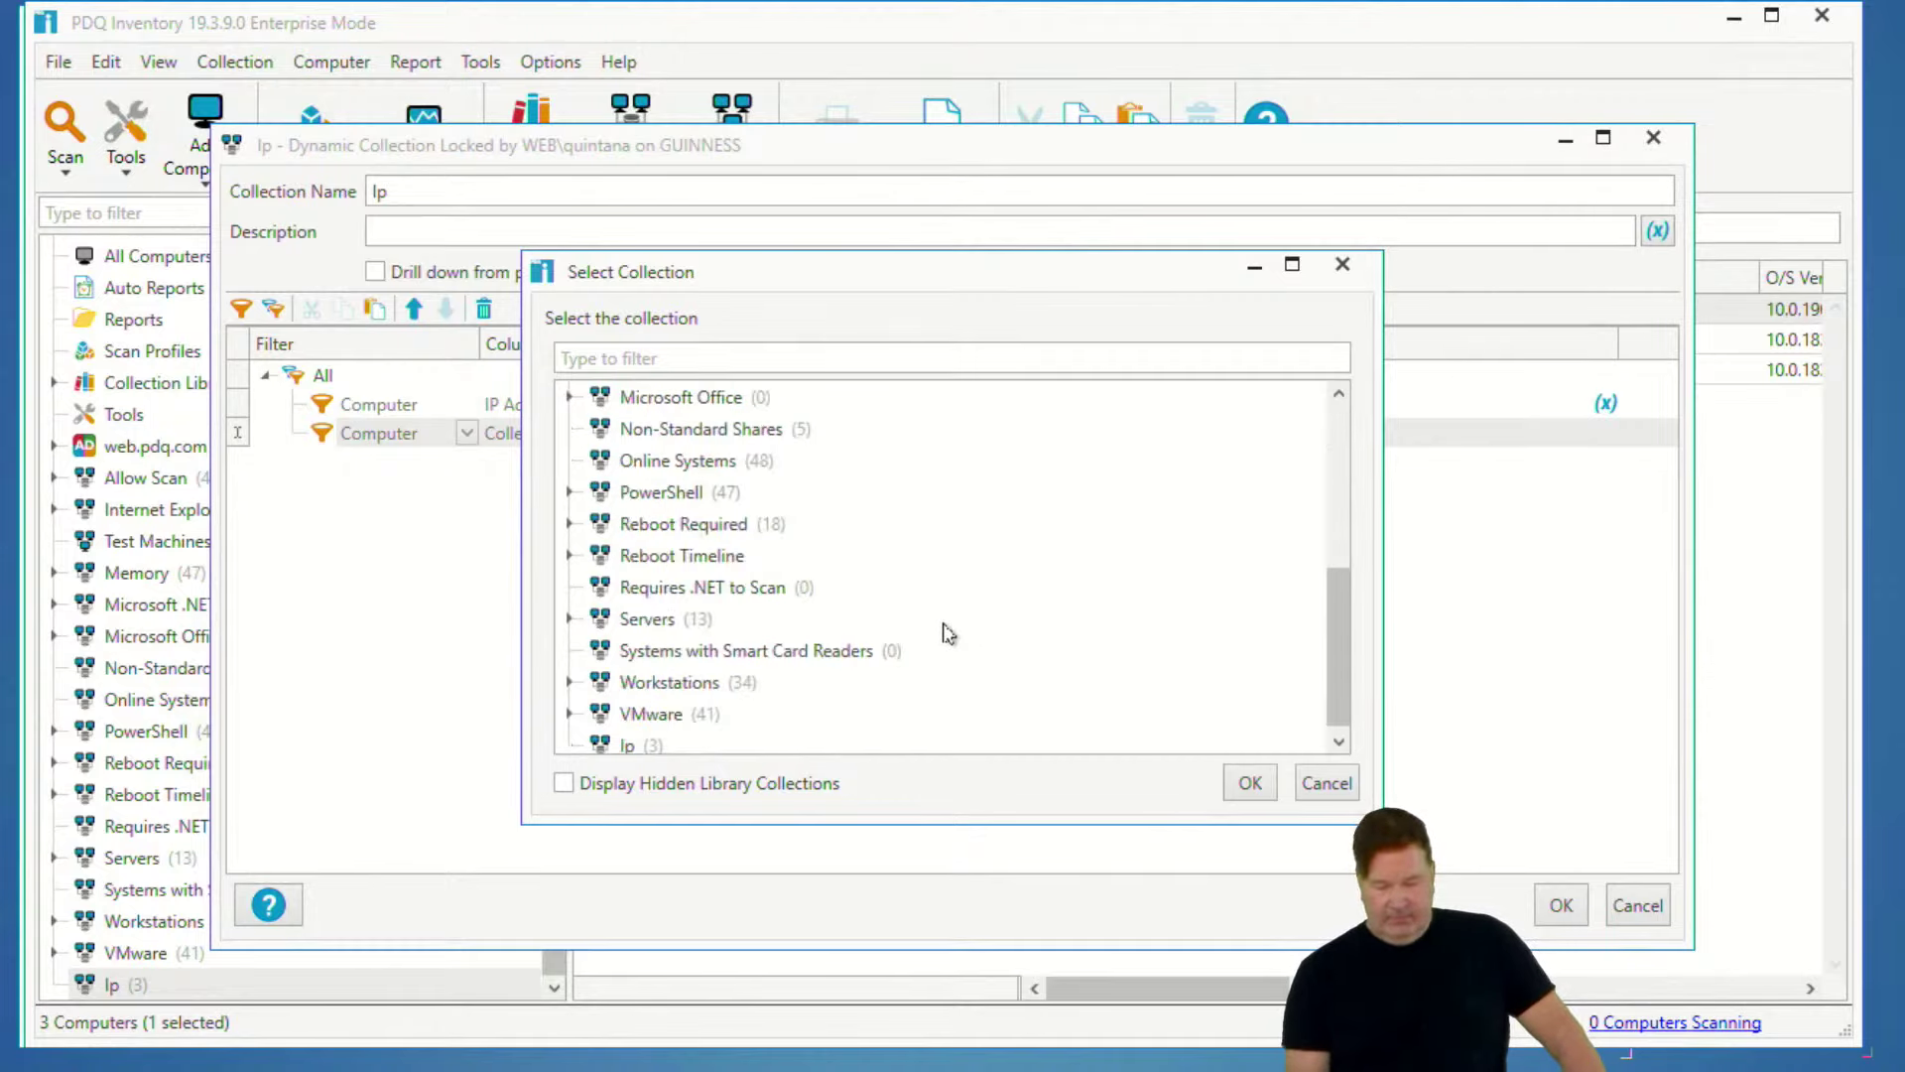
{"action": "left_click", "coordinate": [650, 625]}
{"action": "left_click", "coordinate": [1248, 791]}
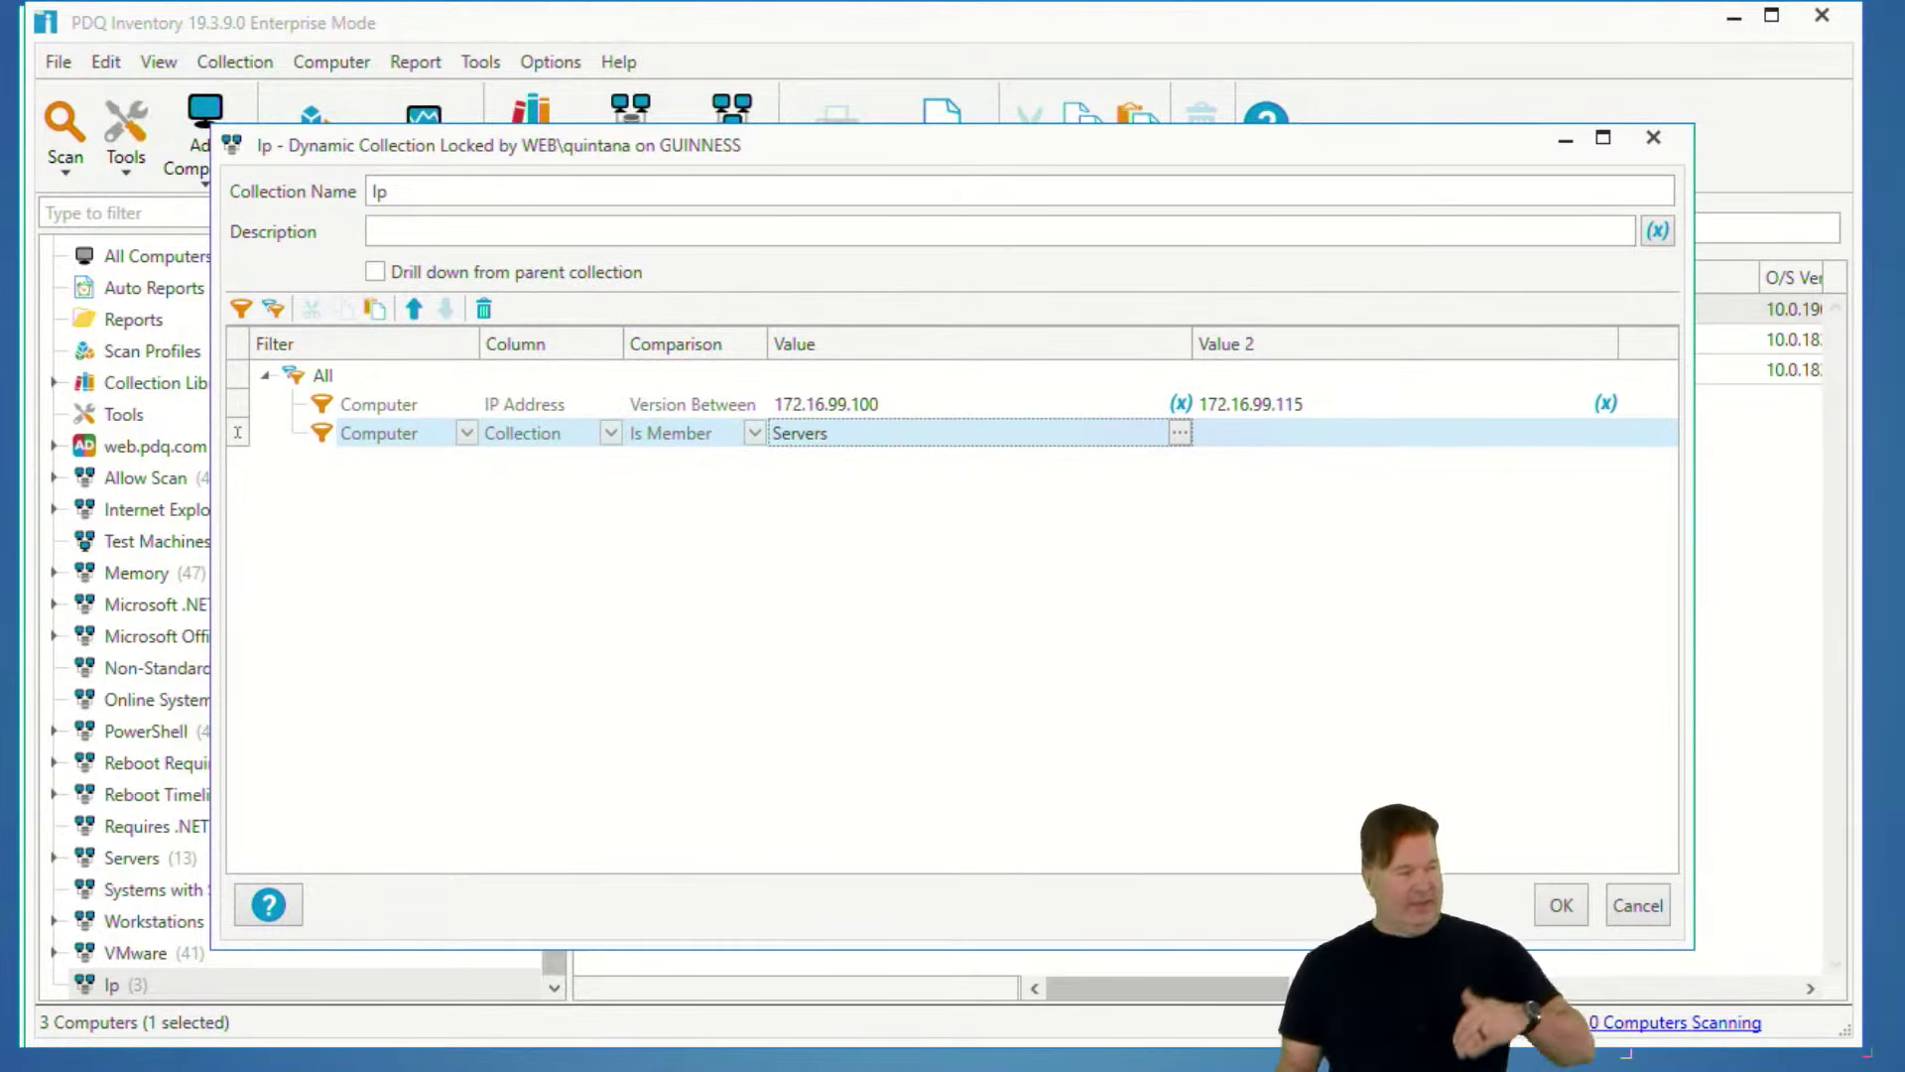
{"action": "left_click", "coordinate": [1635, 904]}
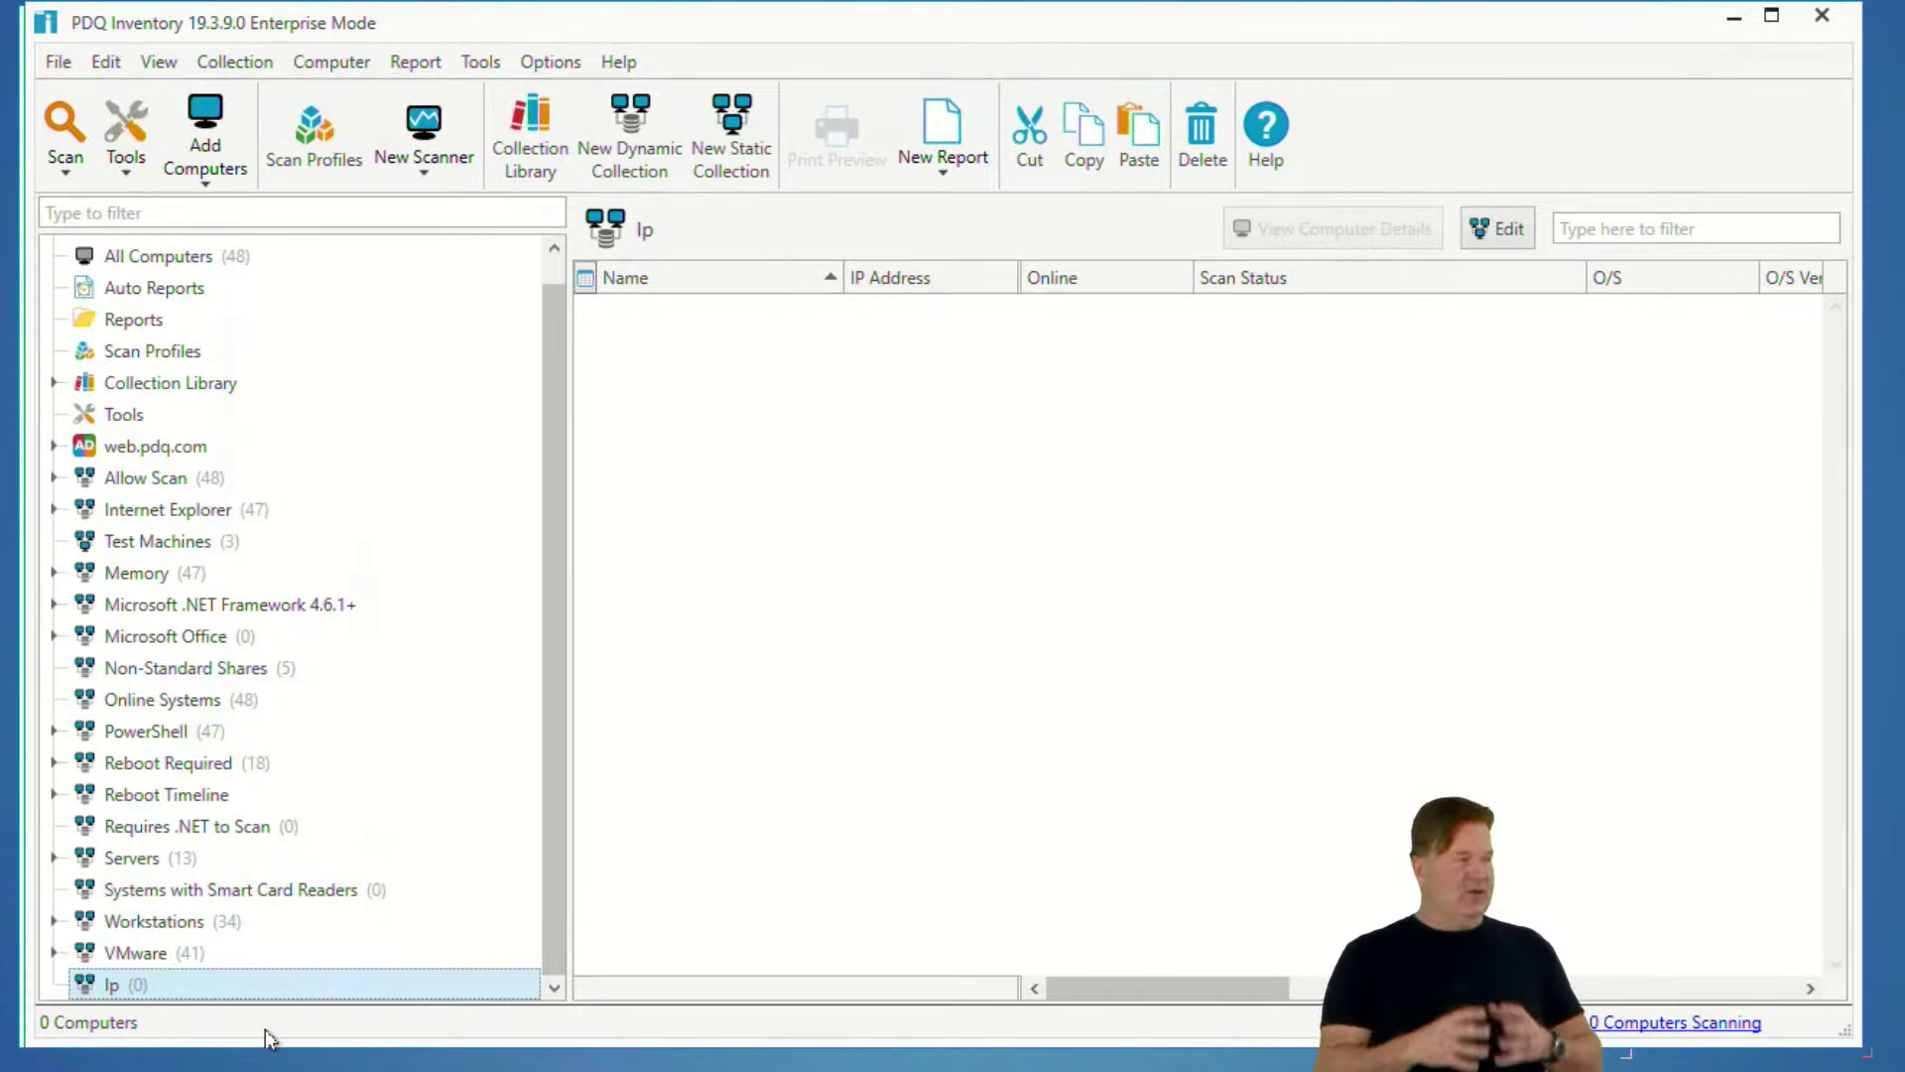
- Show the computers in the Collection Library's Chrome Enterprise (Old) collection under Applications, Internet Browsers
{"action": "left_click", "coordinate": [54, 384]}
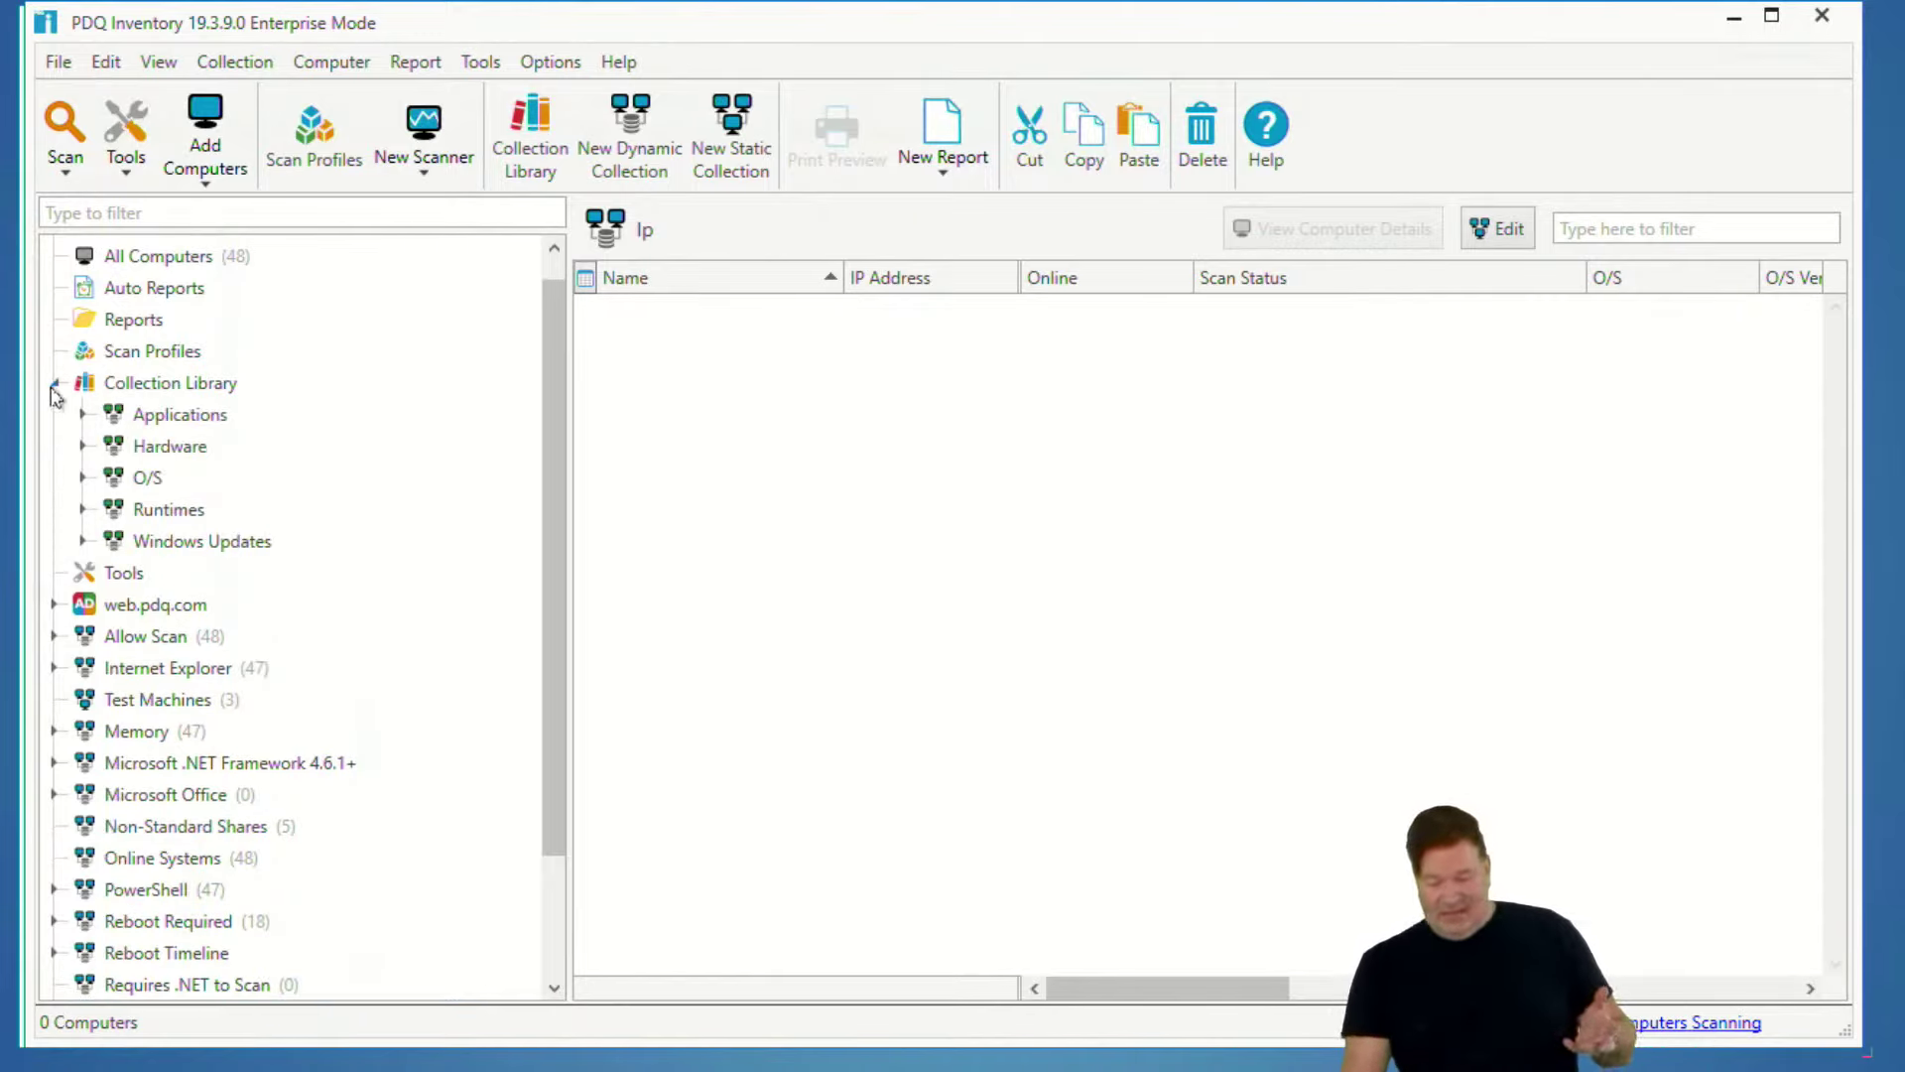
{"action": "left_click", "coordinate": [83, 415]}
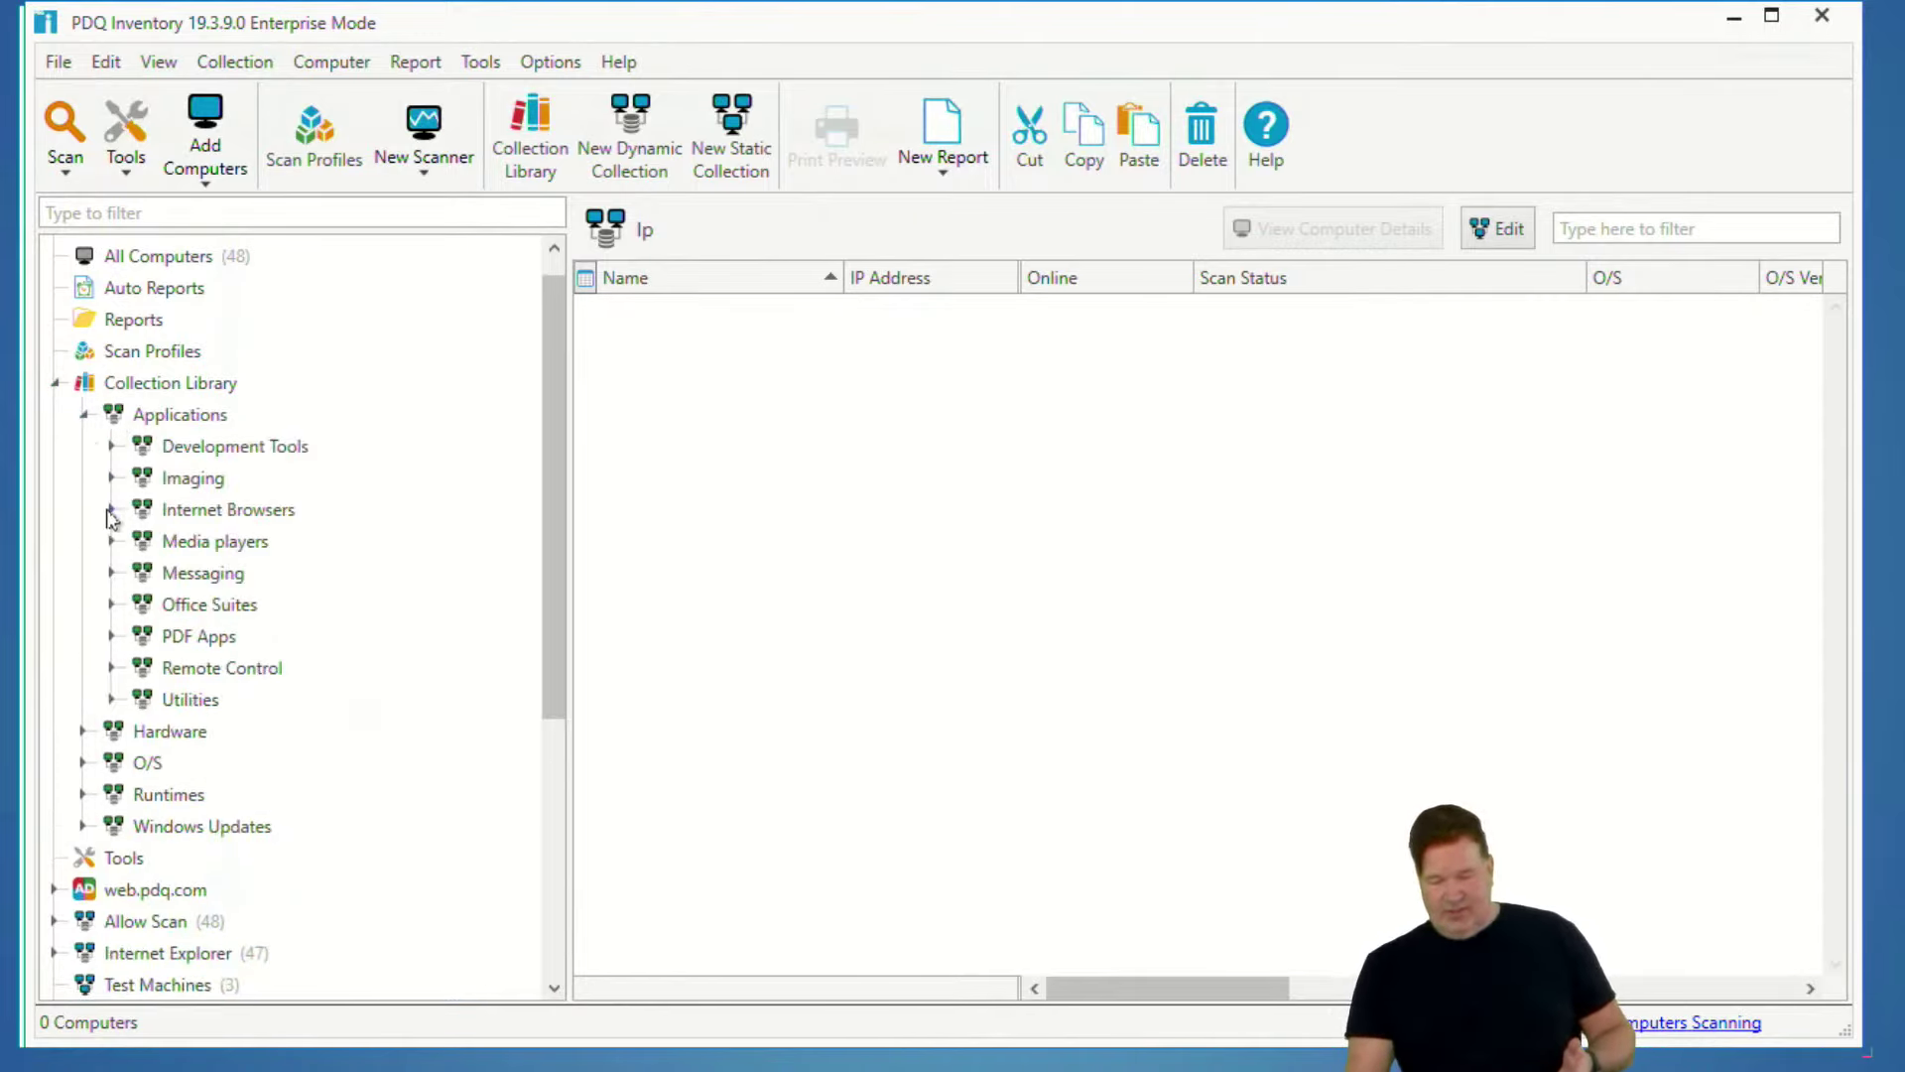
{"action": "left_click", "coordinate": [112, 509]}
{"action": "left_click", "coordinate": [139, 541]}
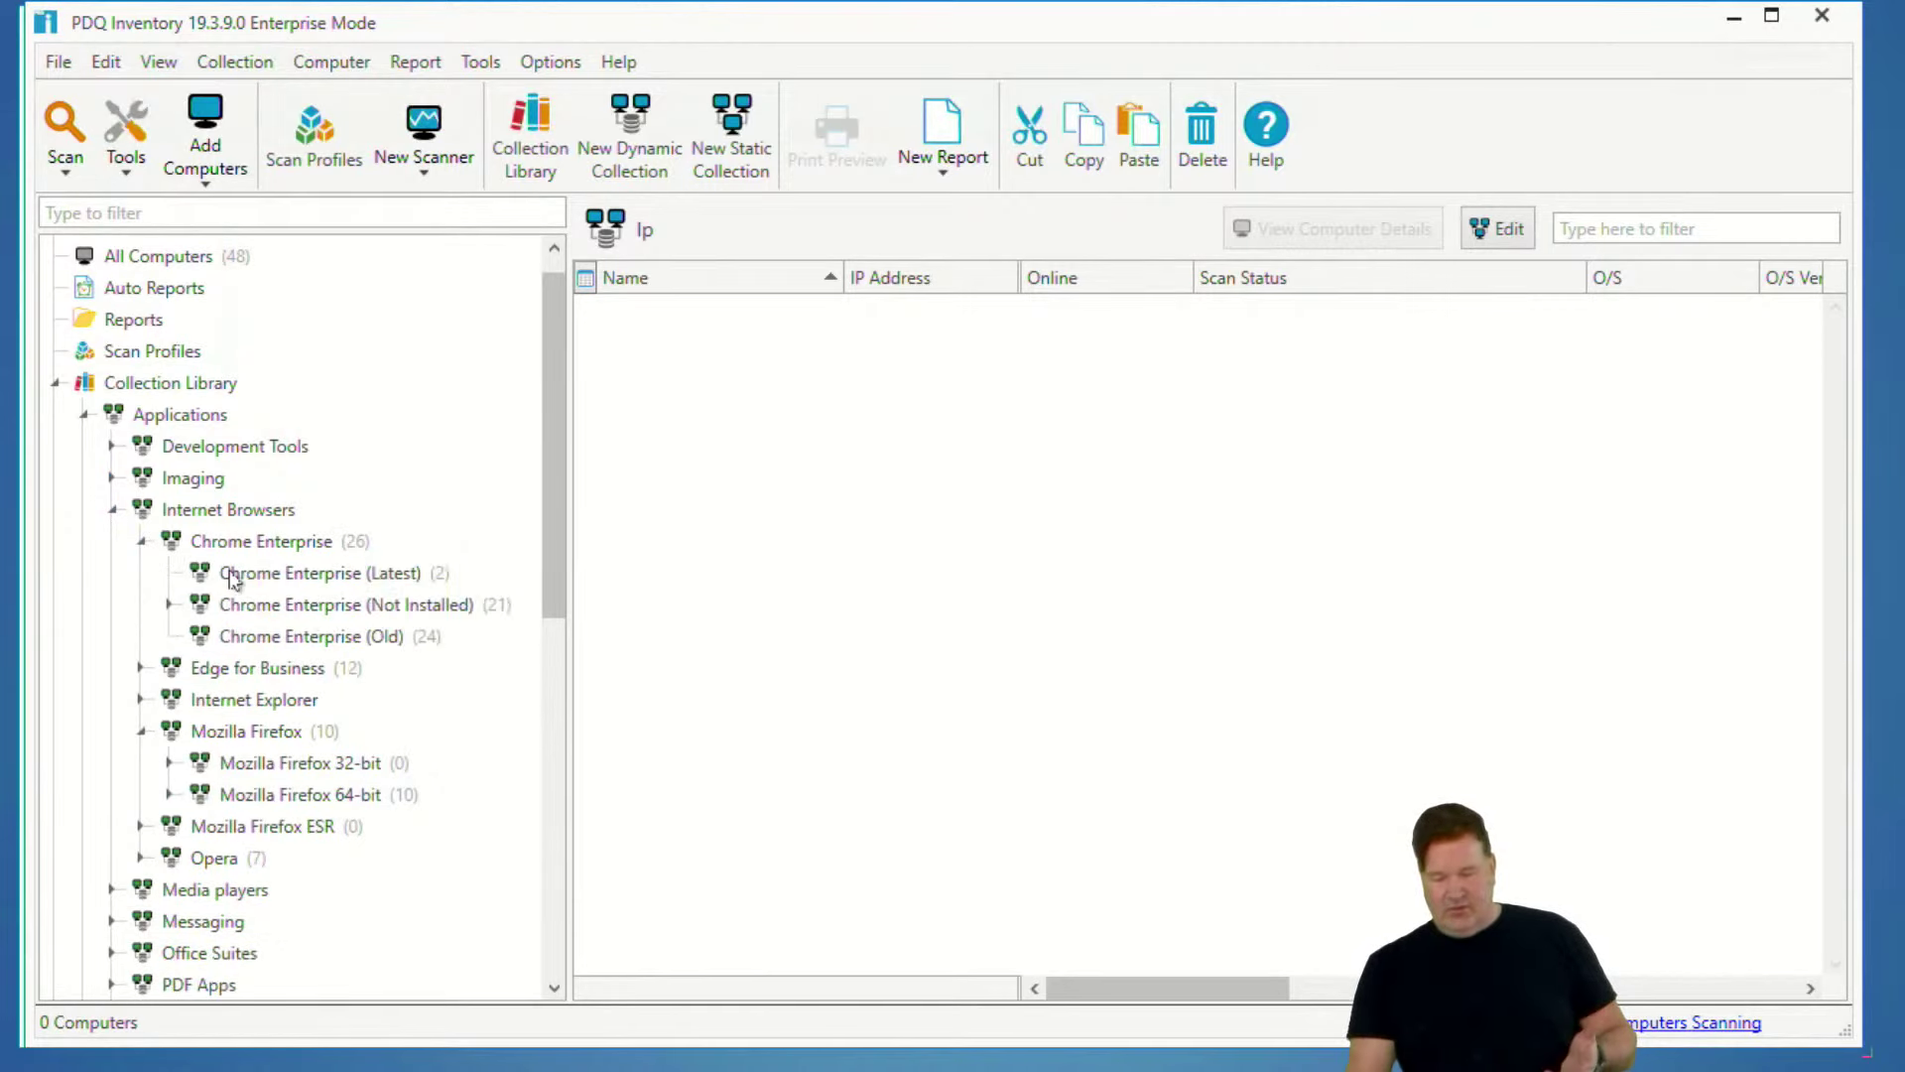
{"action": "left_click", "coordinate": [359, 638]}
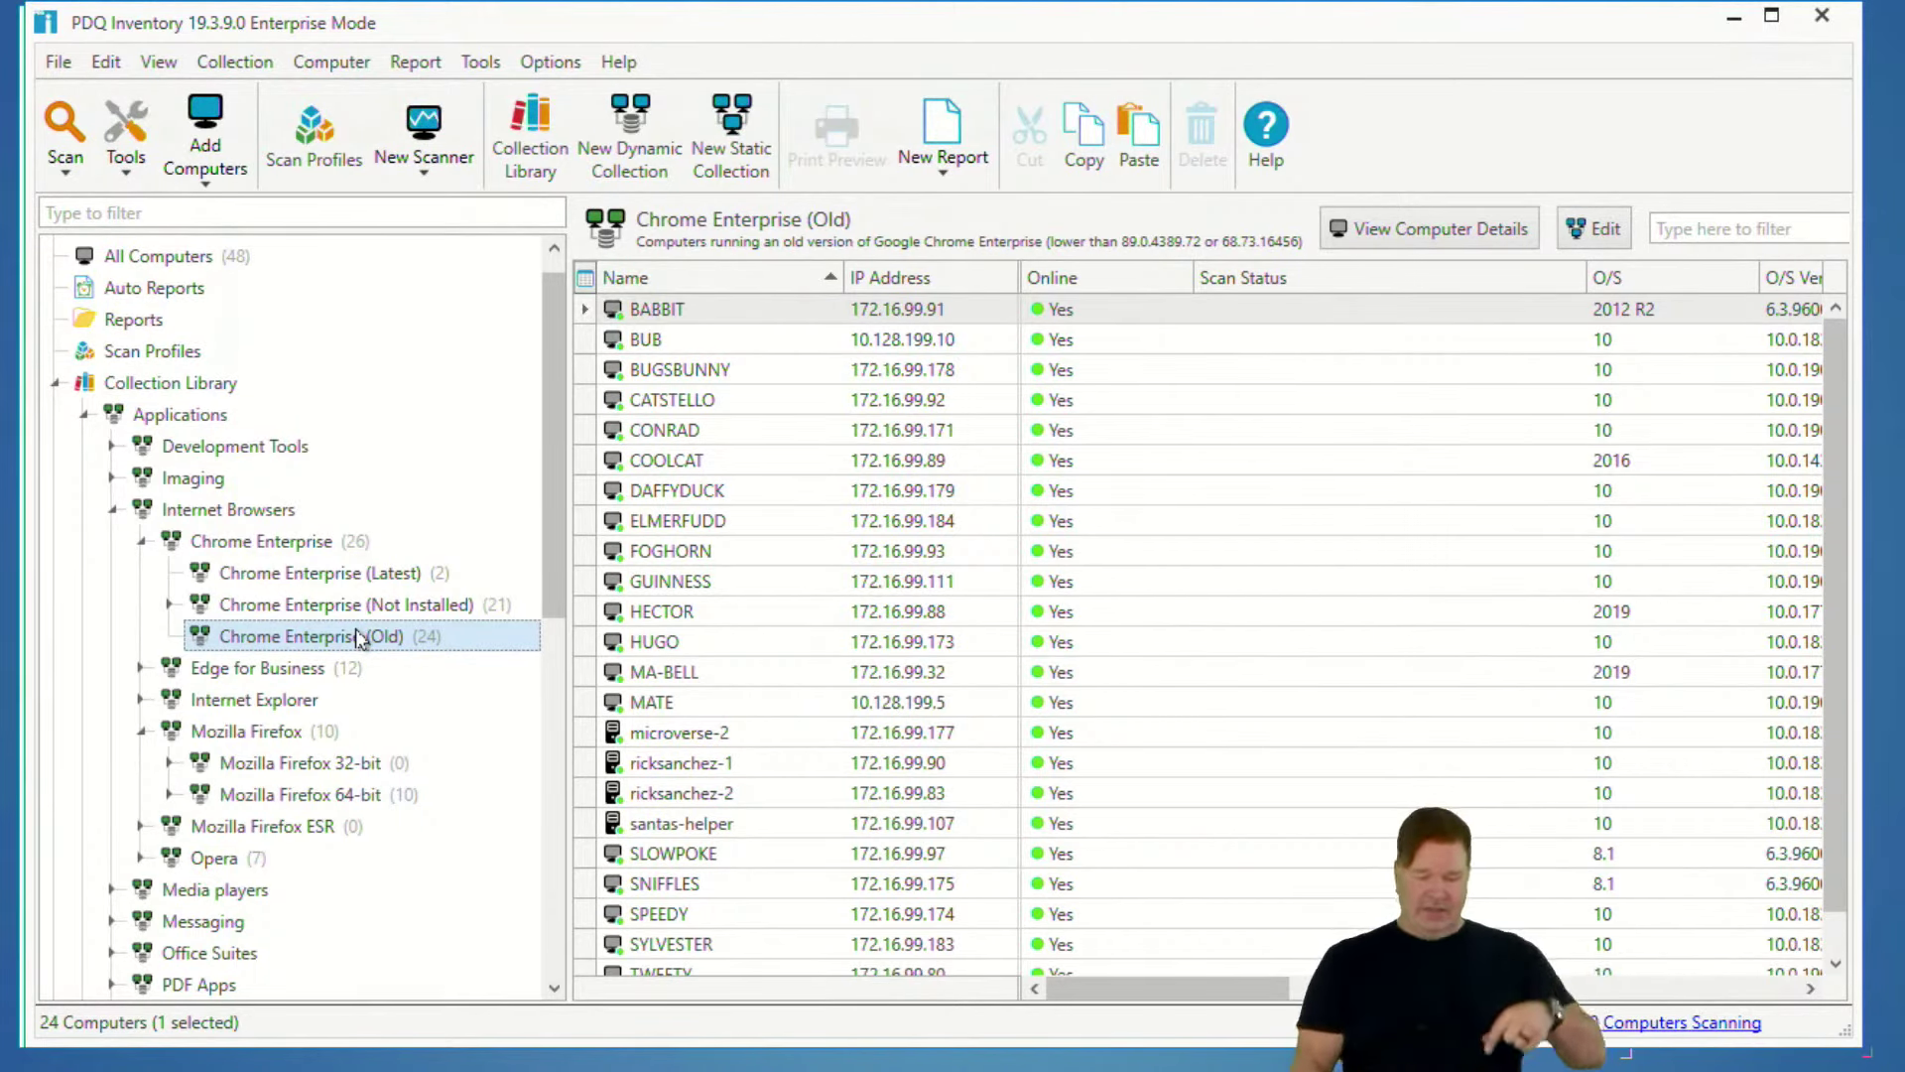
- With All Computers selected, start a new static collection named Keep Chrome
{"action": "scroll", "coordinate": [343, 663], "scroll_direction": "down", "scroll_amount": 8}
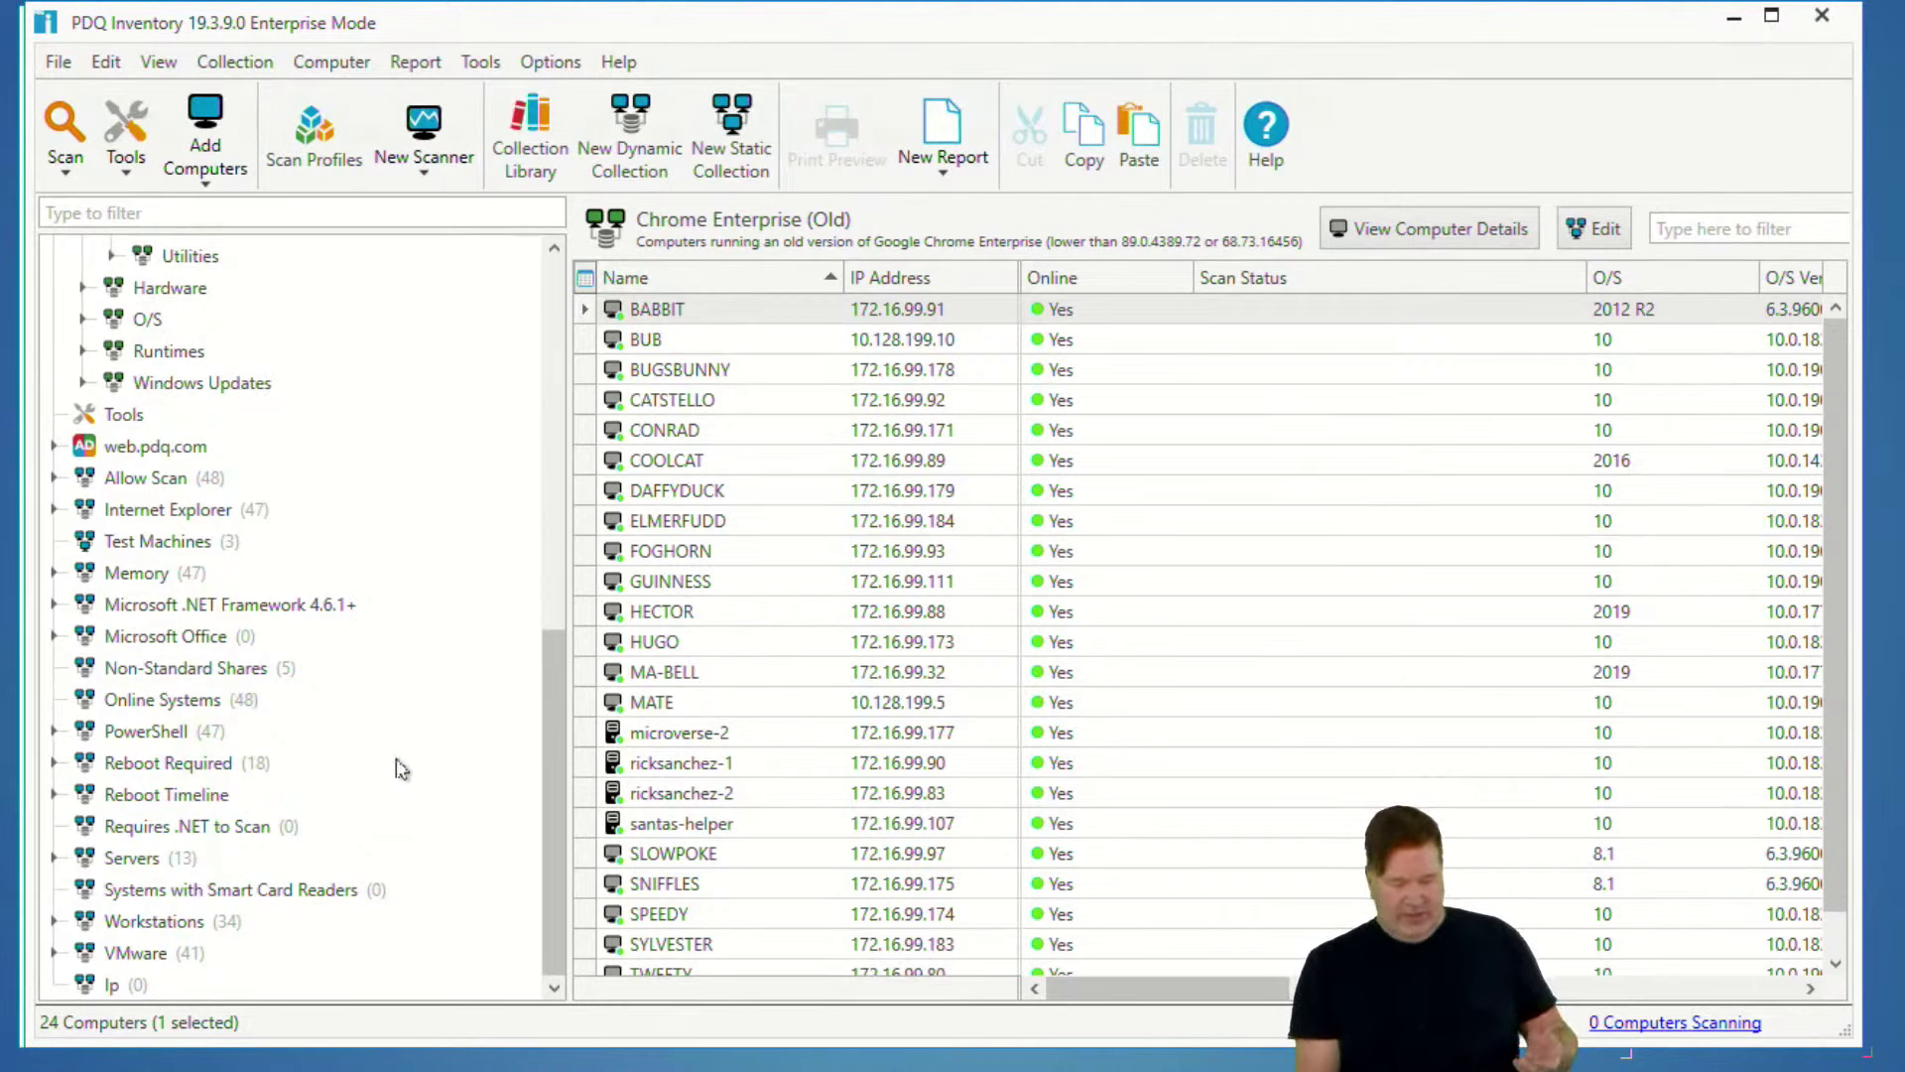
{"action": "scroll", "coordinate": [502, 404], "scroll_direction": "up", "scroll_amount": 4}
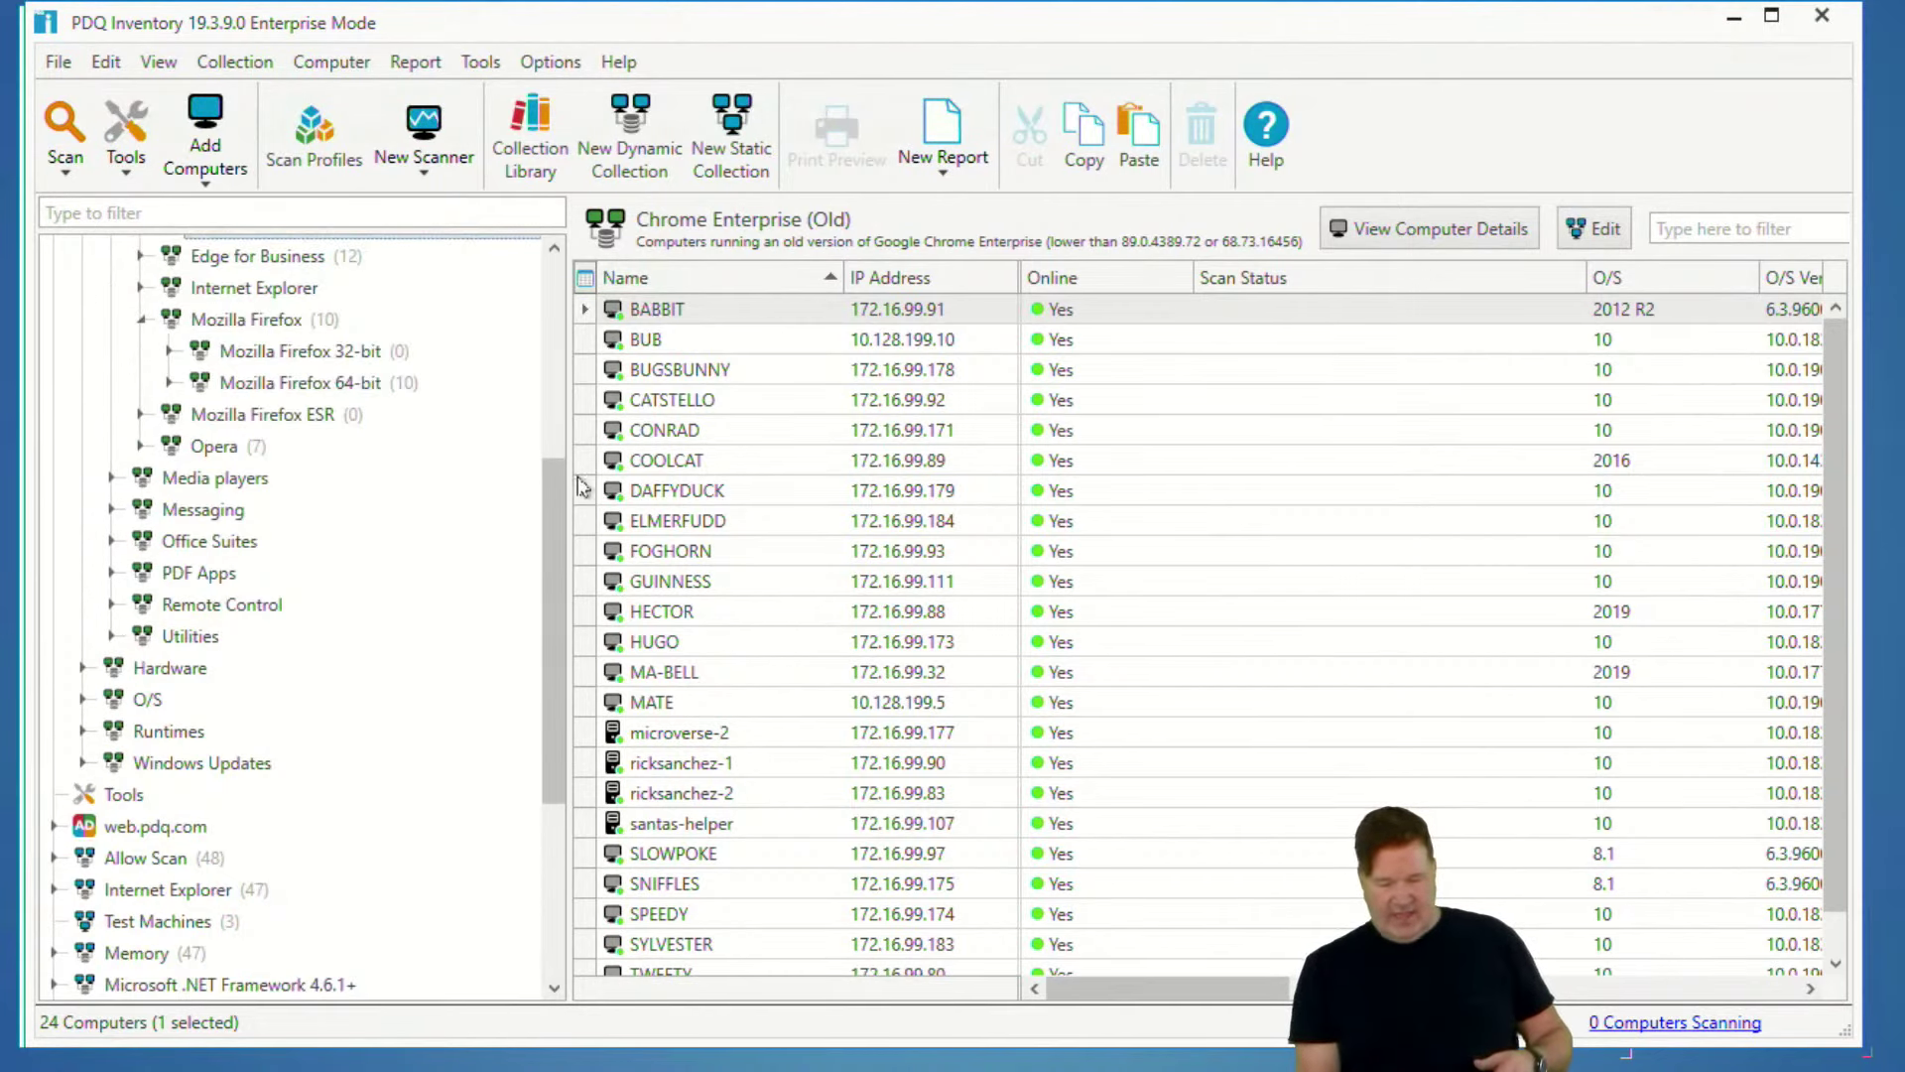
{"action": "scroll", "coordinate": [566, 511], "scroll_direction": "up", "scroll_amount": 5}
{"action": "left_click", "coordinate": [253, 283]}
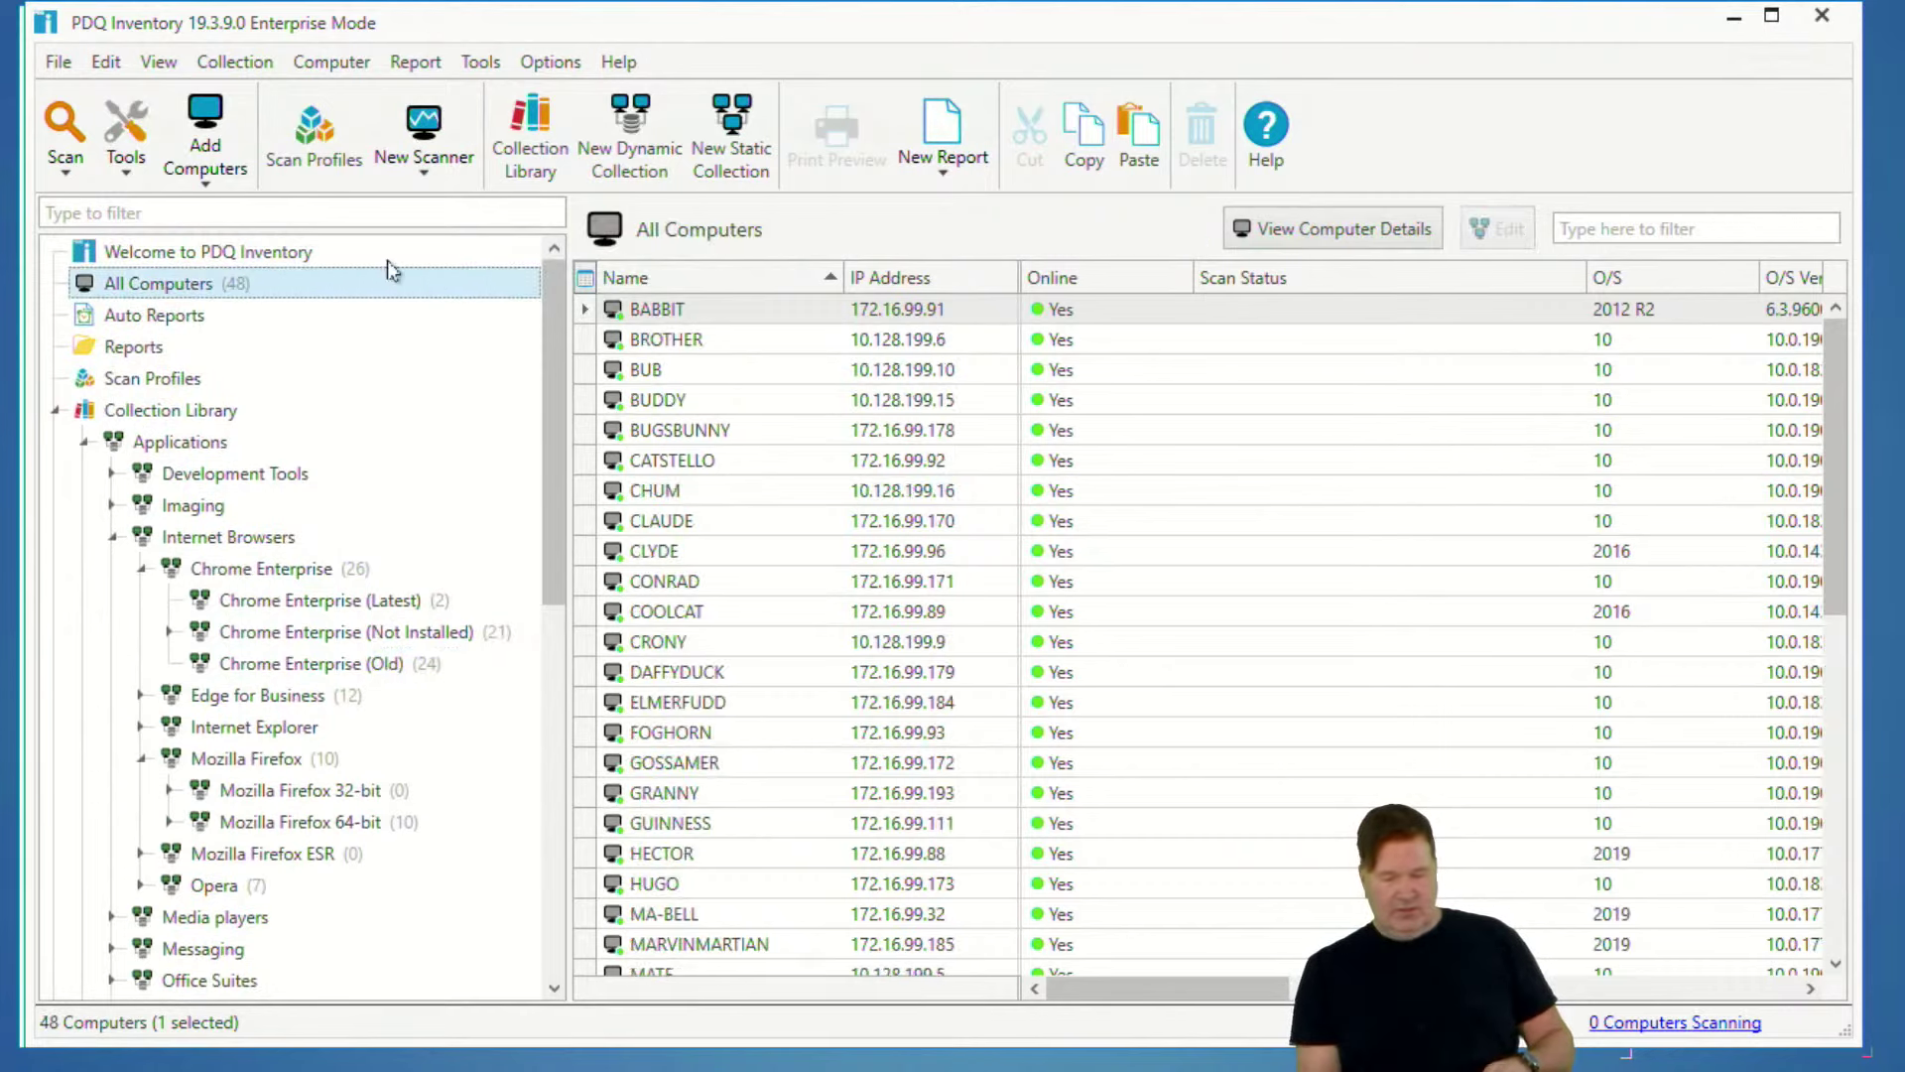
{"action": "left_click", "coordinate": [722, 134]}
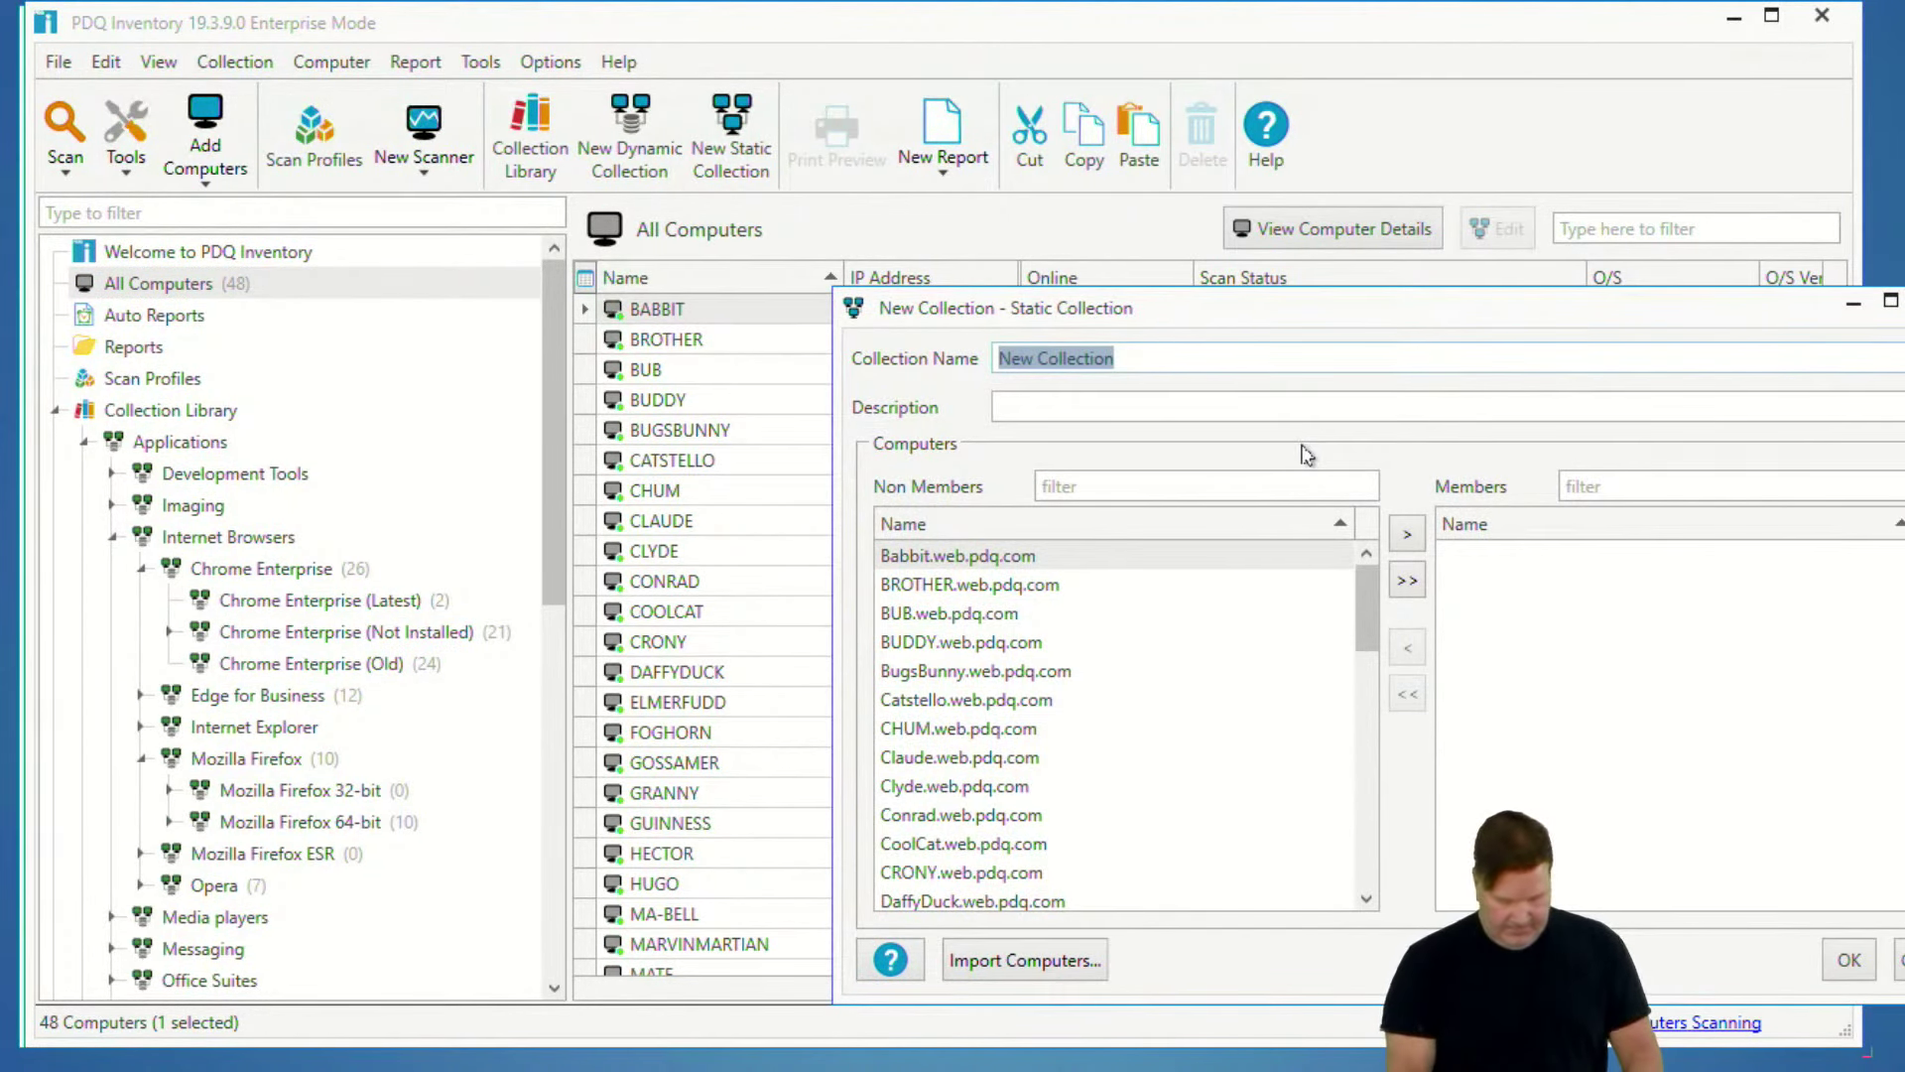
{"action": "type", "text": "Keep C"}
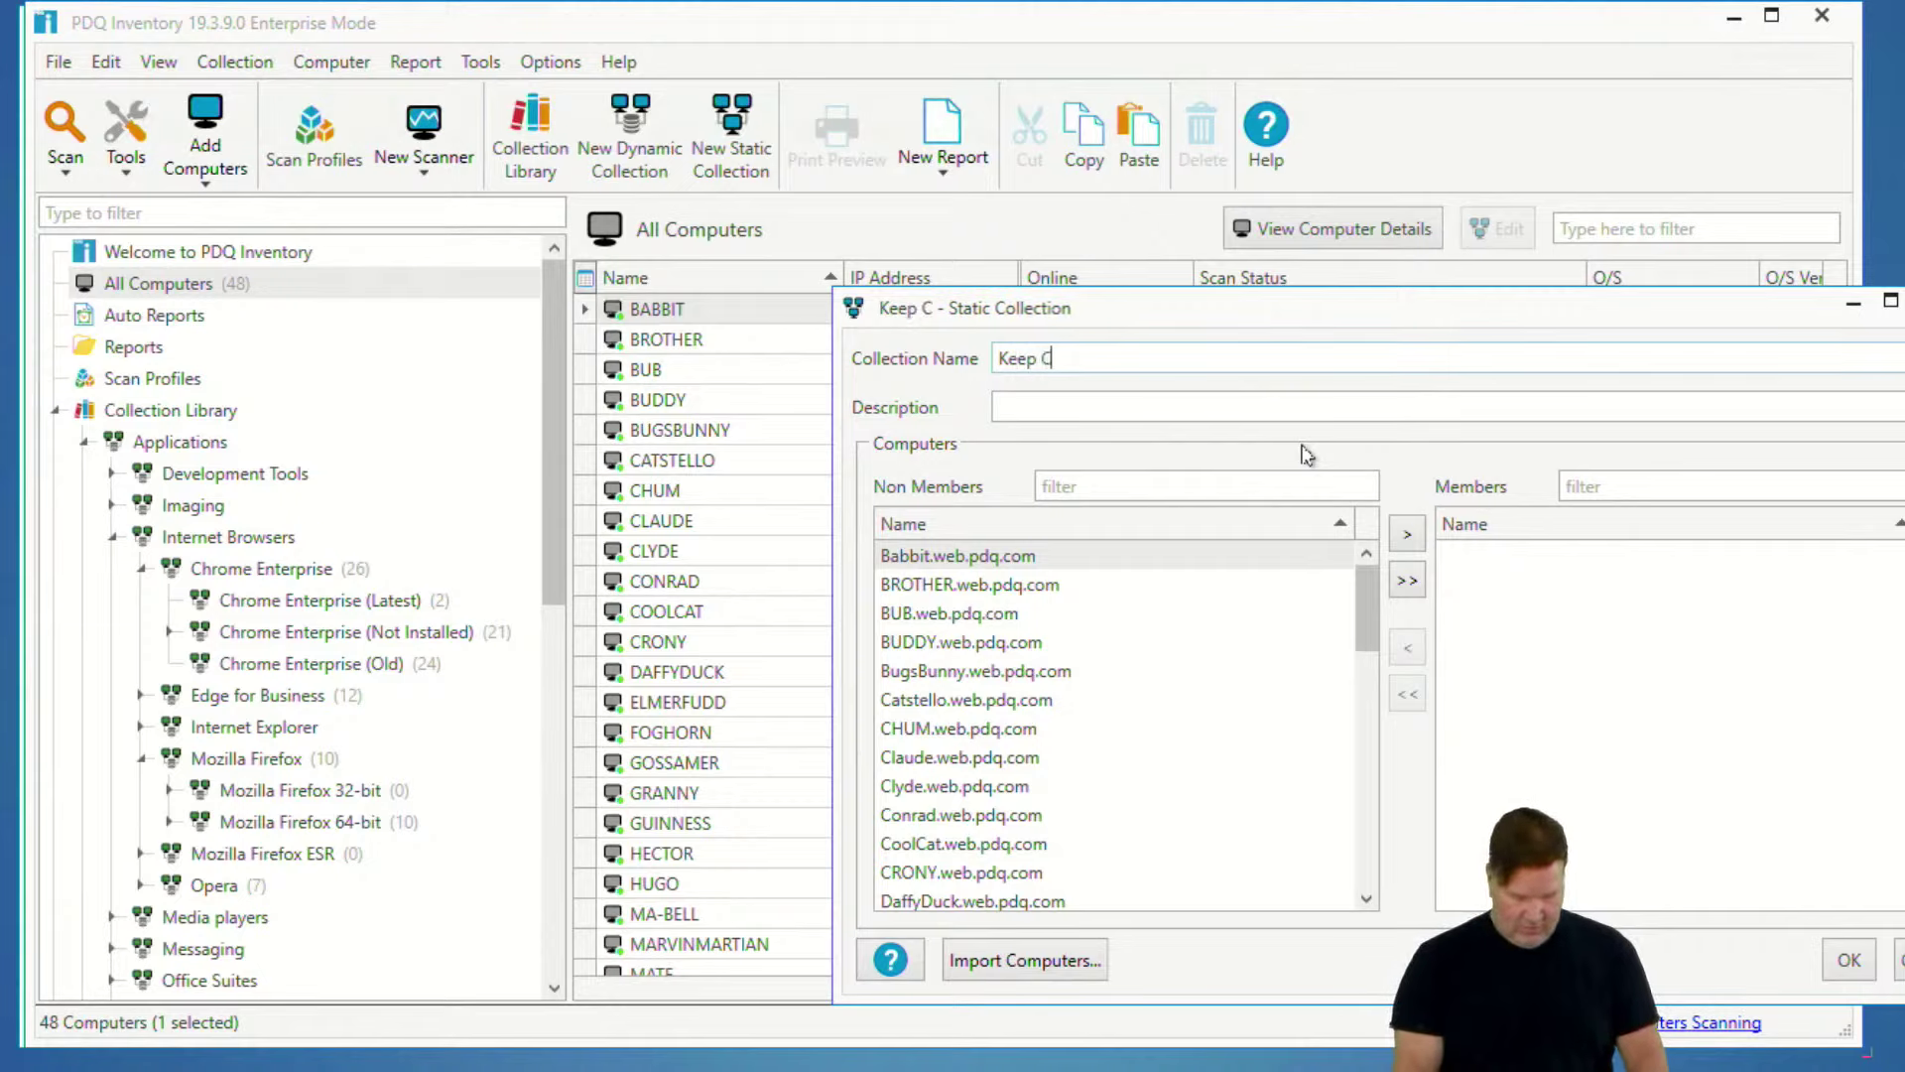
{"action": "type", "text": "hrome"}
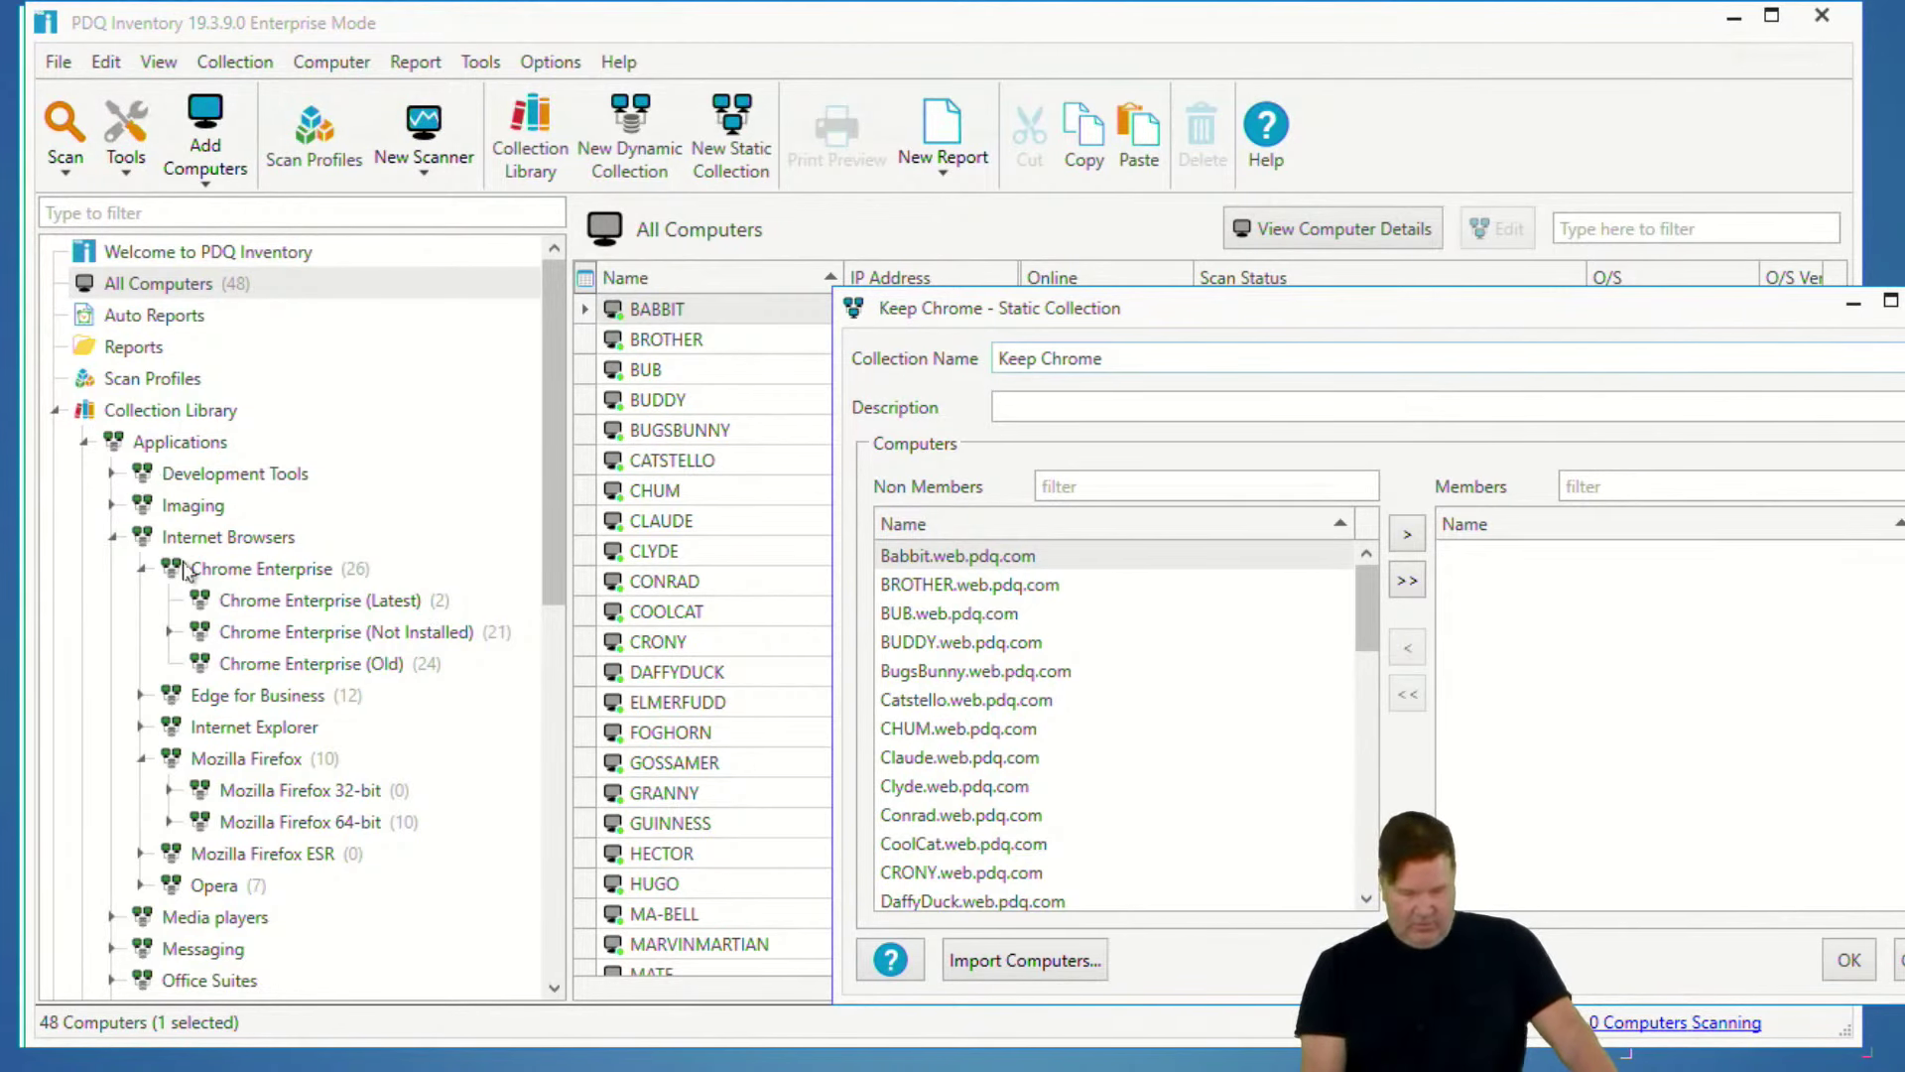
- Check the Chrome Enterprise (Old) computers, add BugsBunny.web.pdq.com and Conrad.web.pdq.com as Keep Chrome members, and save the collection
{"action": "left_click", "coordinate": [295, 663]}
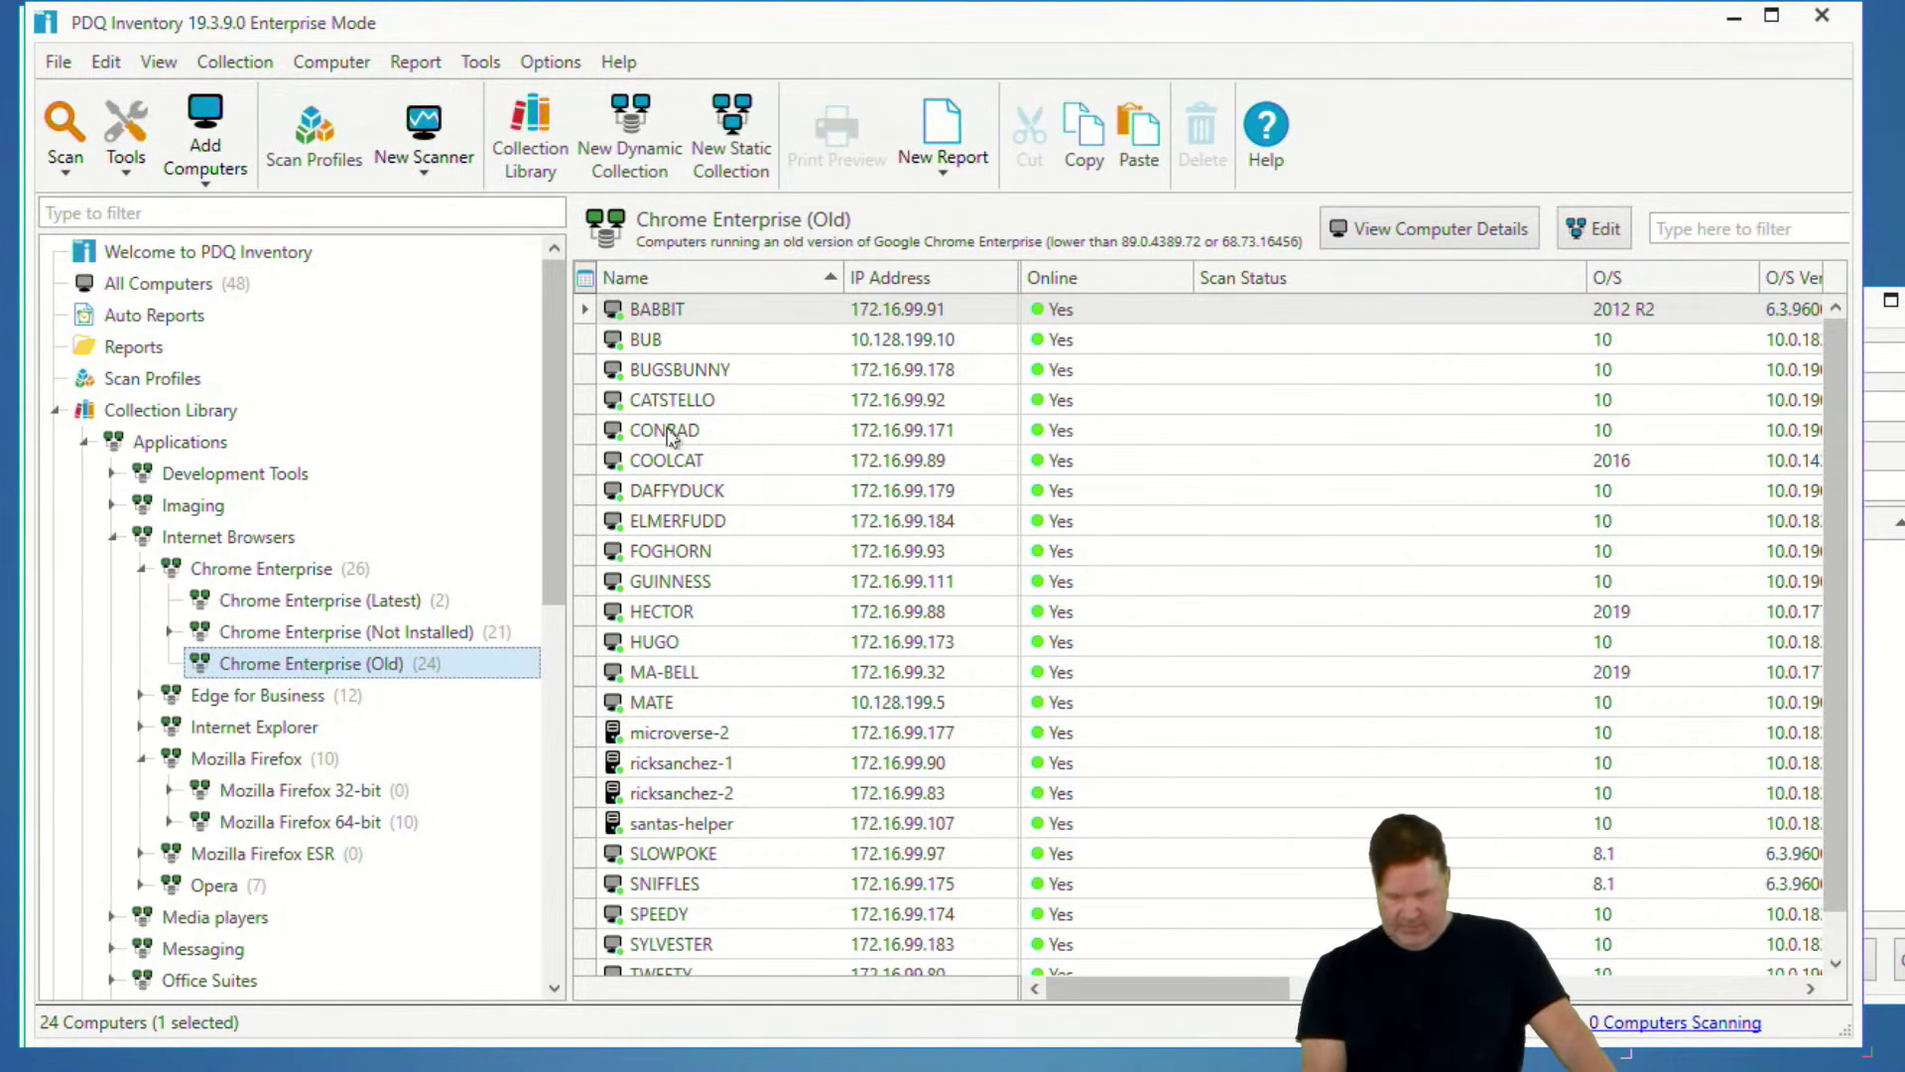
{"action": "left_click", "coordinate": [1879, 352]}
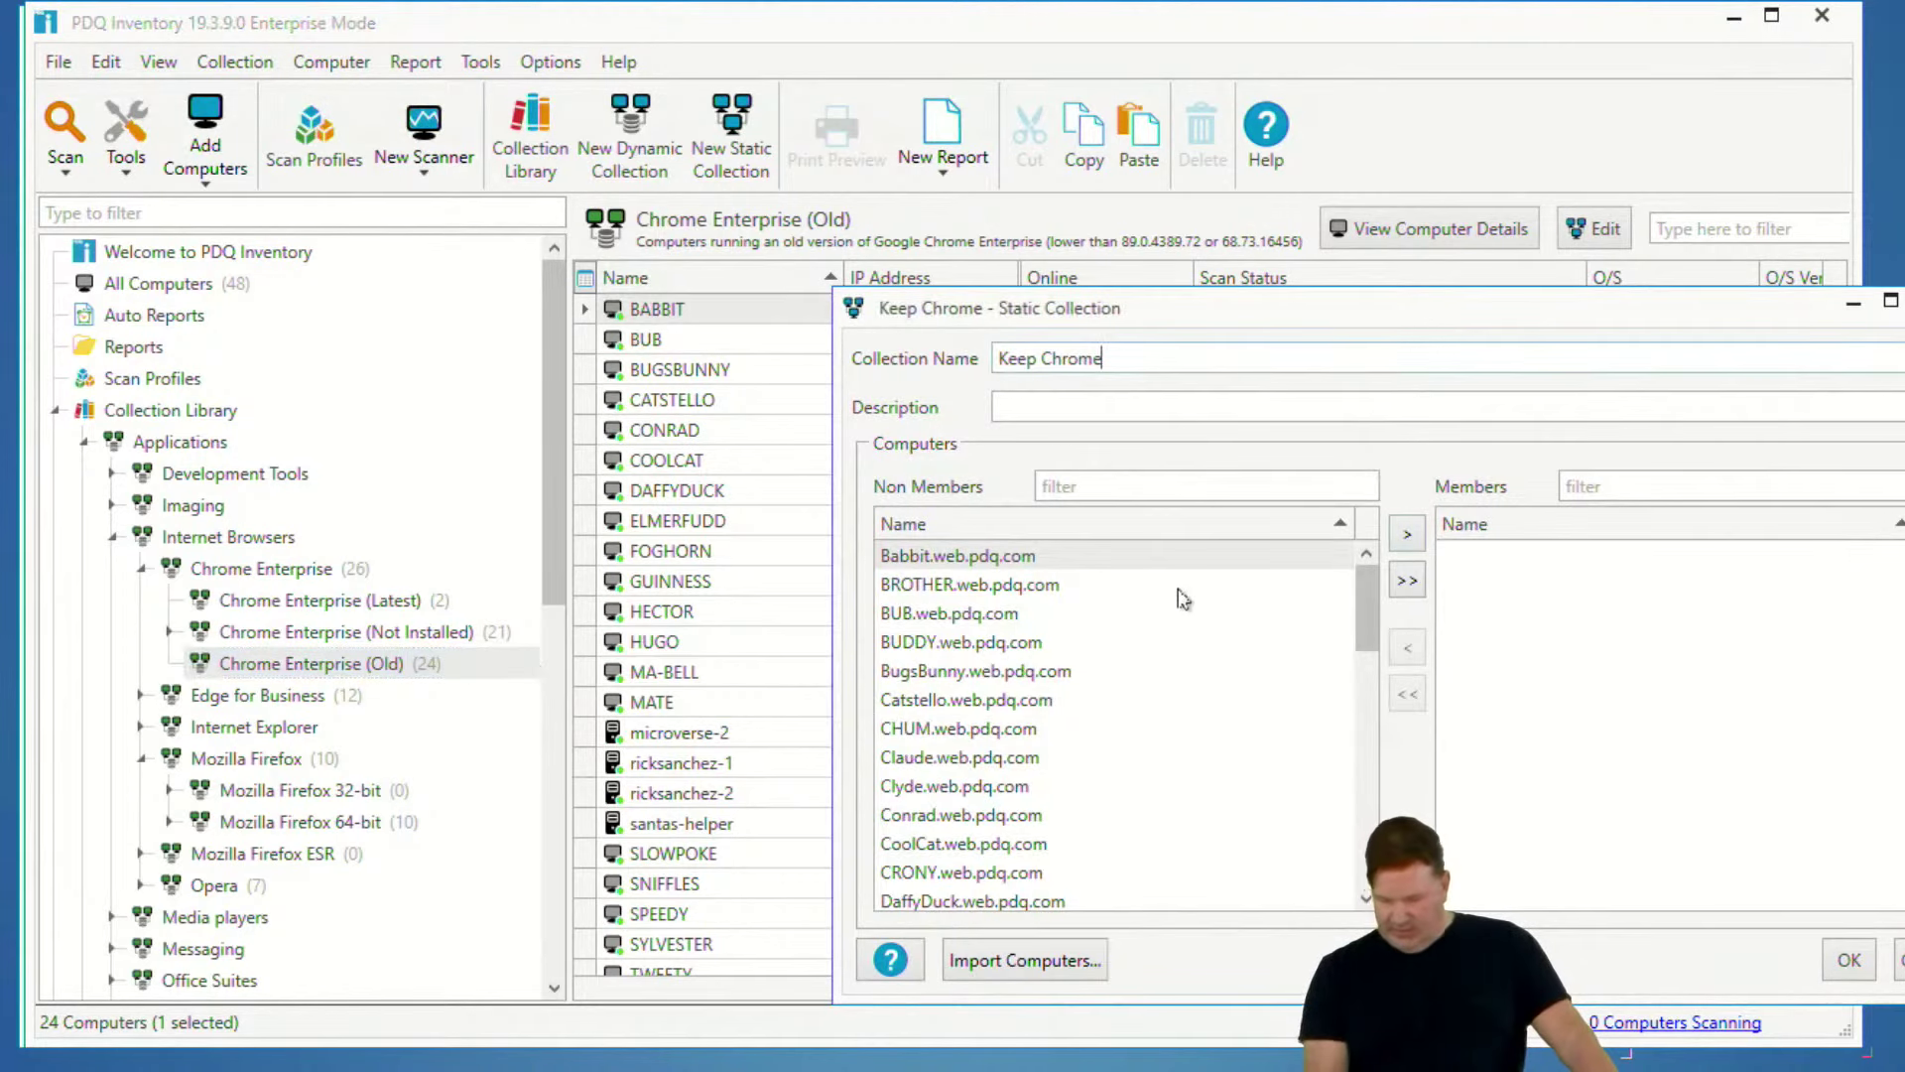
{"action": "left_click", "coordinate": [969, 672]}
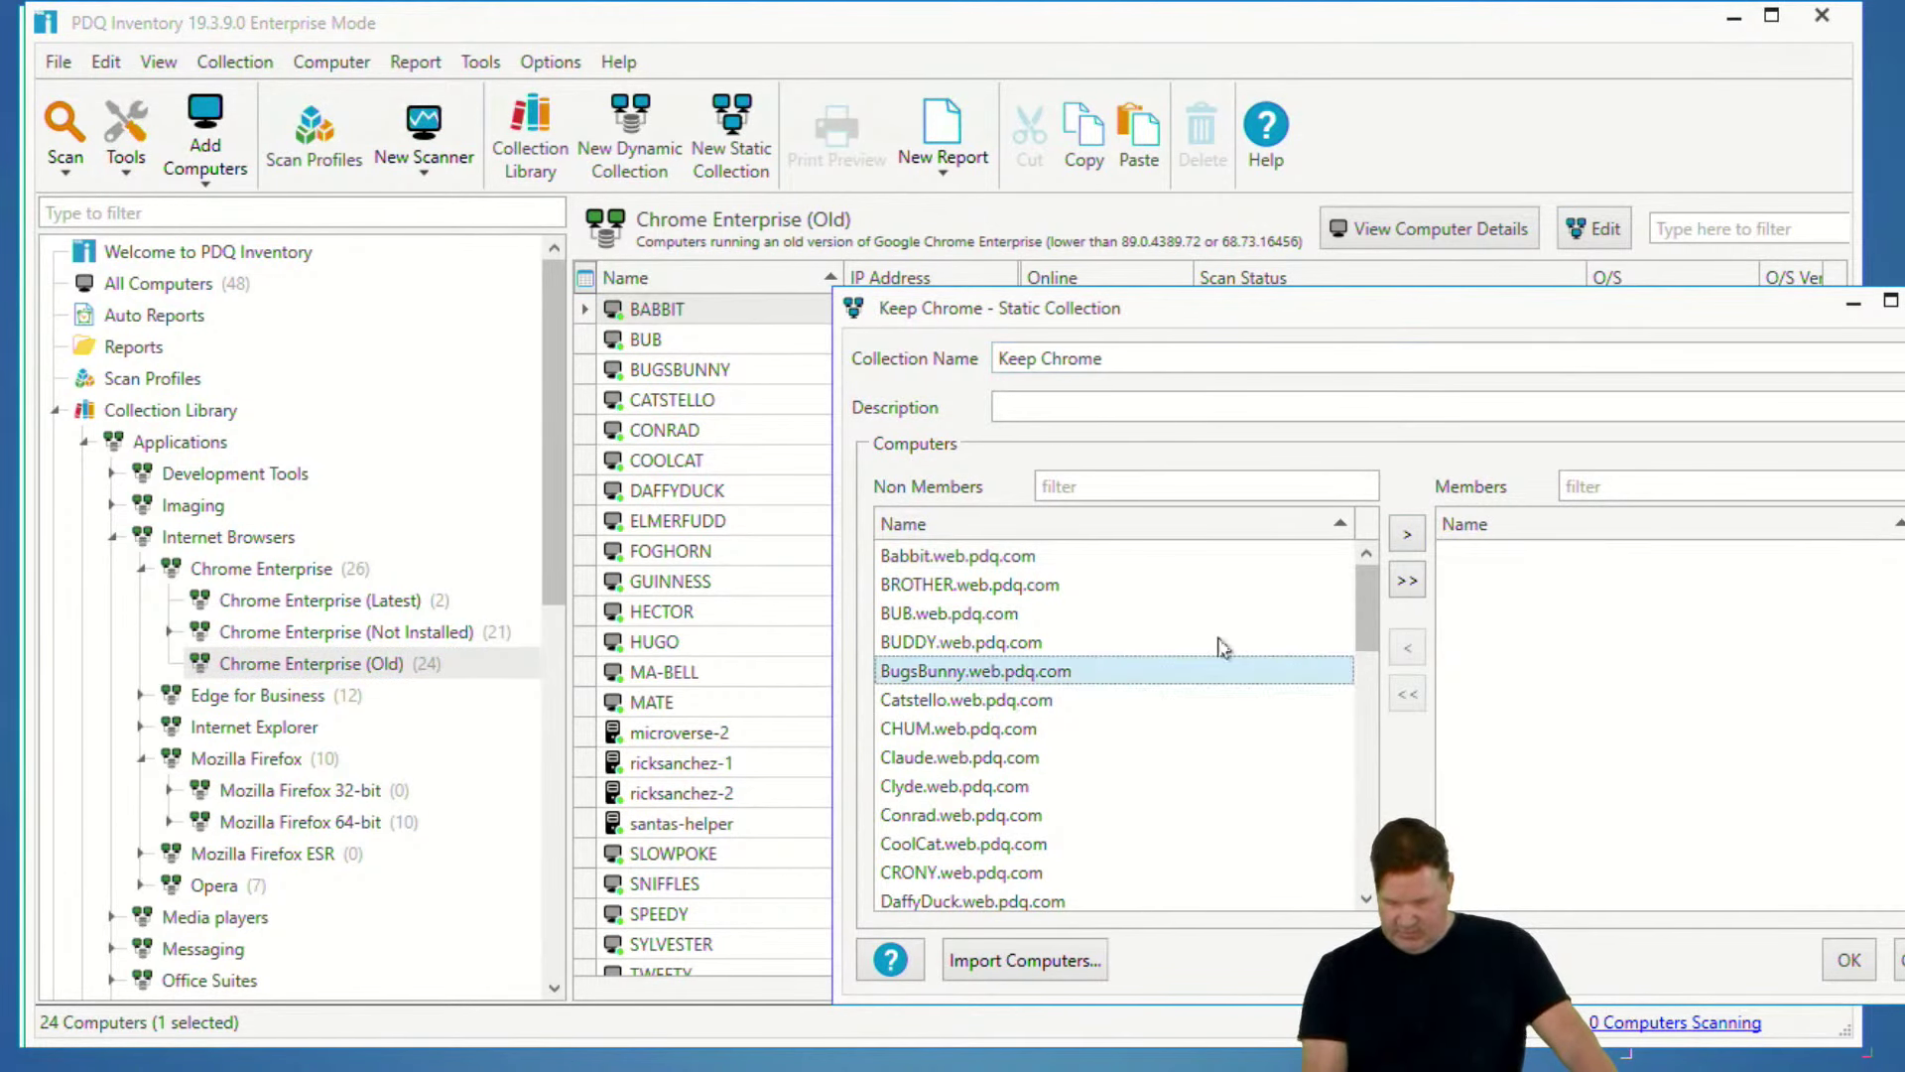
{"action": "left_click", "coordinate": [1407, 535]}
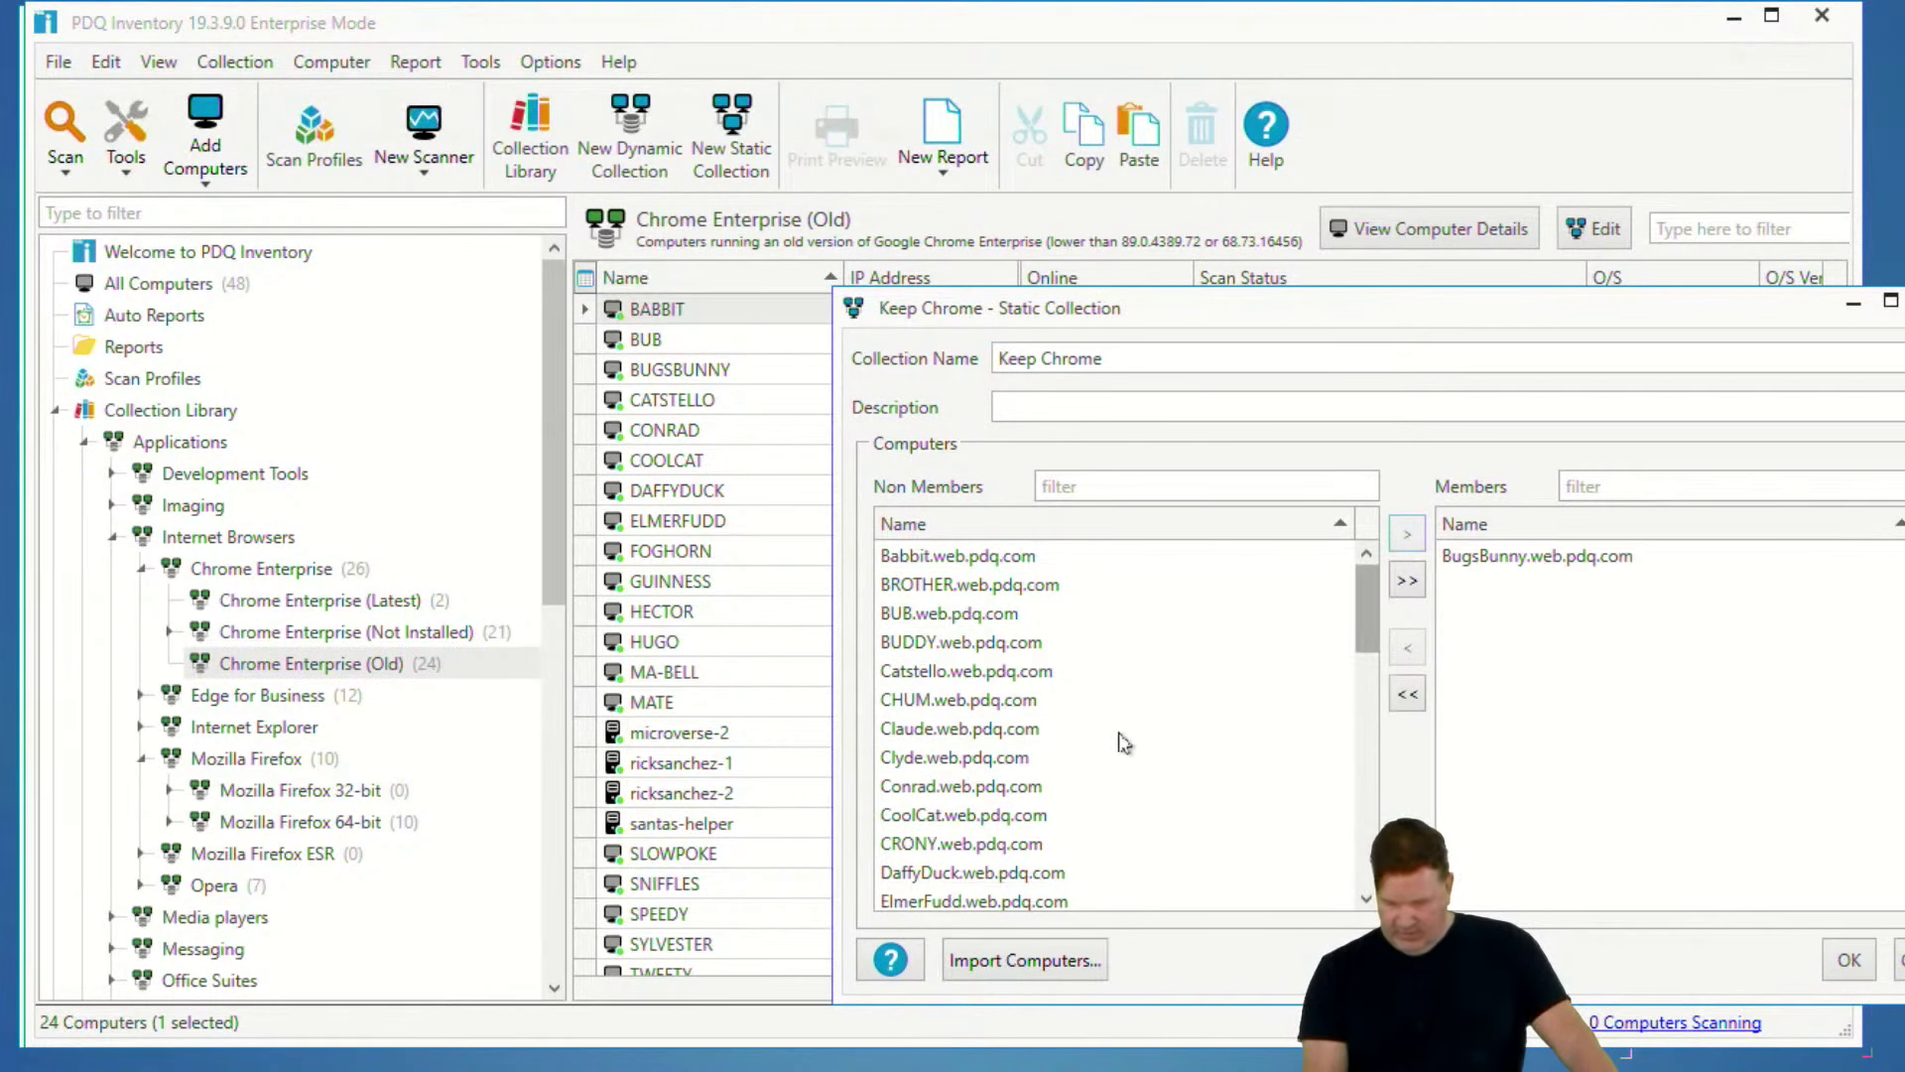
{"action": "left_click", "coordinate": [965, 789]}
{"action": "left_click", "coordinate": [1409, 536]}
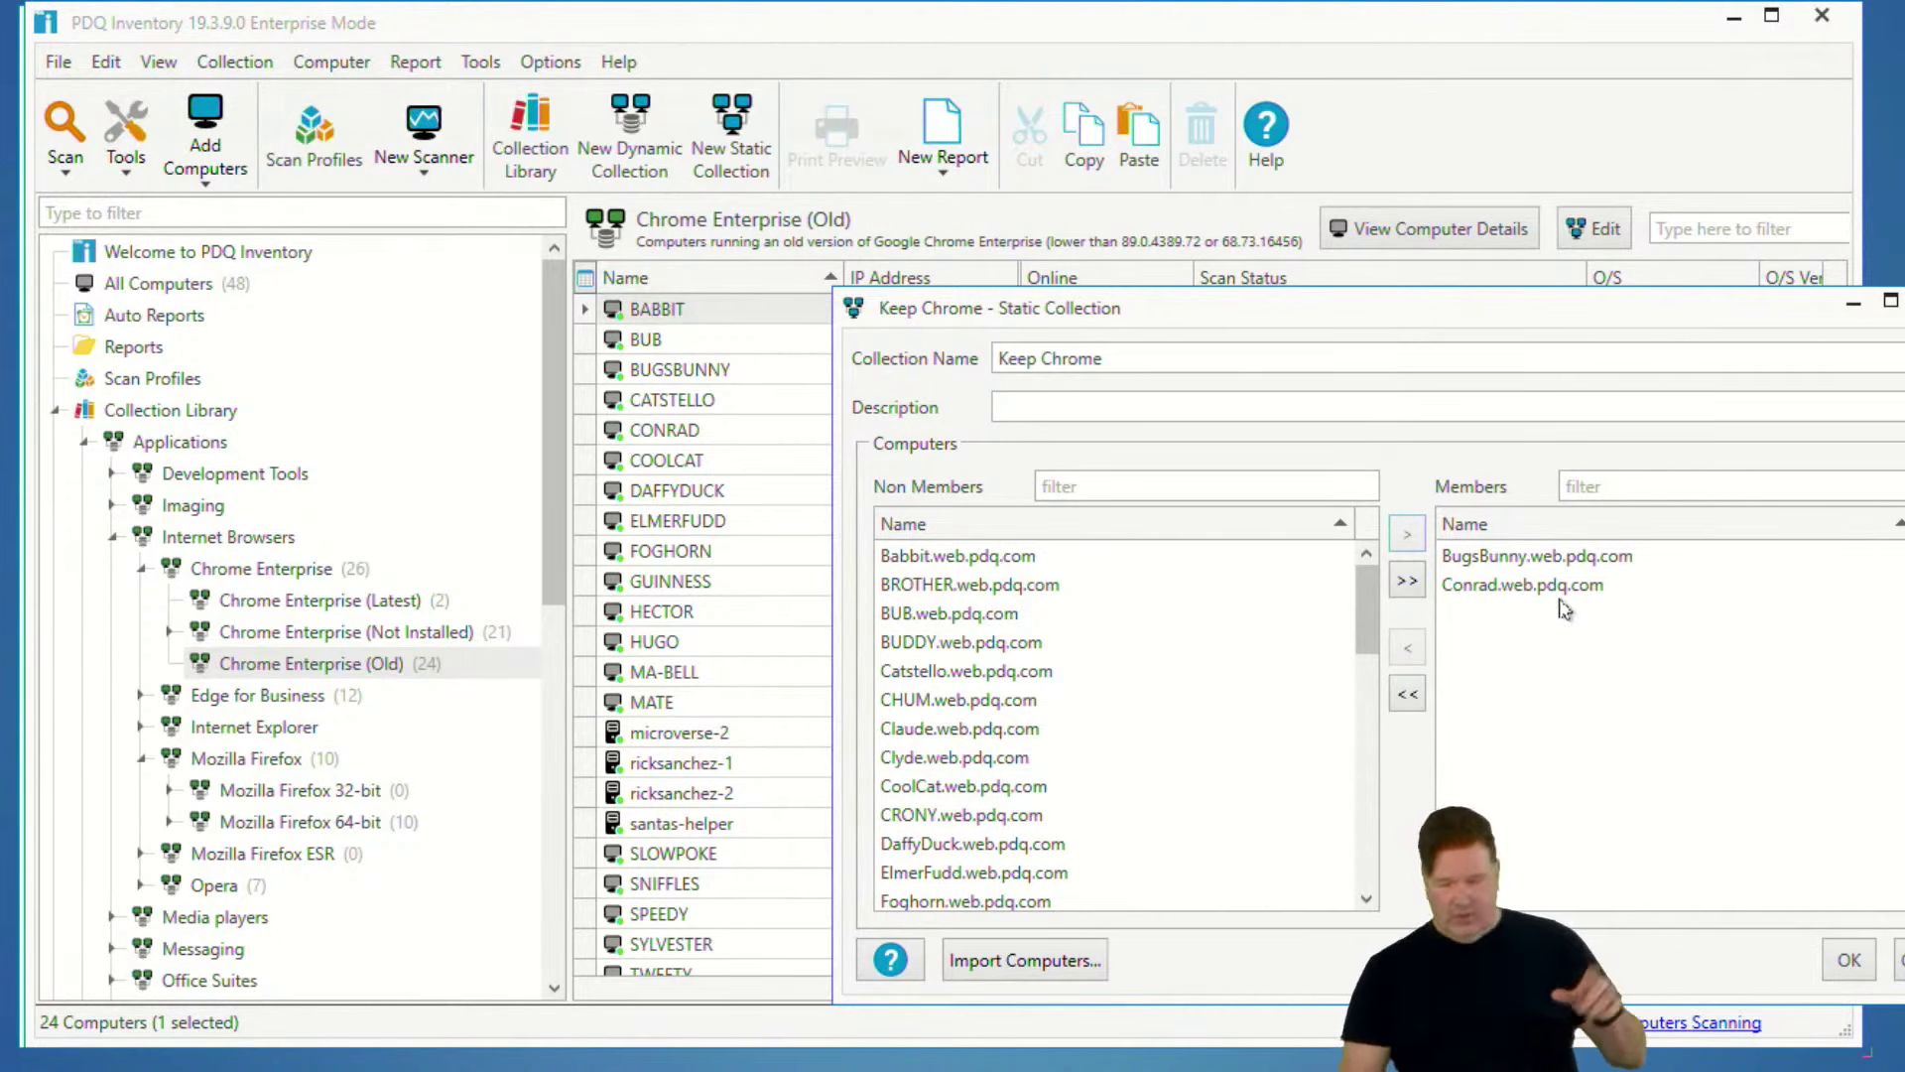
{"action": "left_click", "coordinate": [1849, 959]}
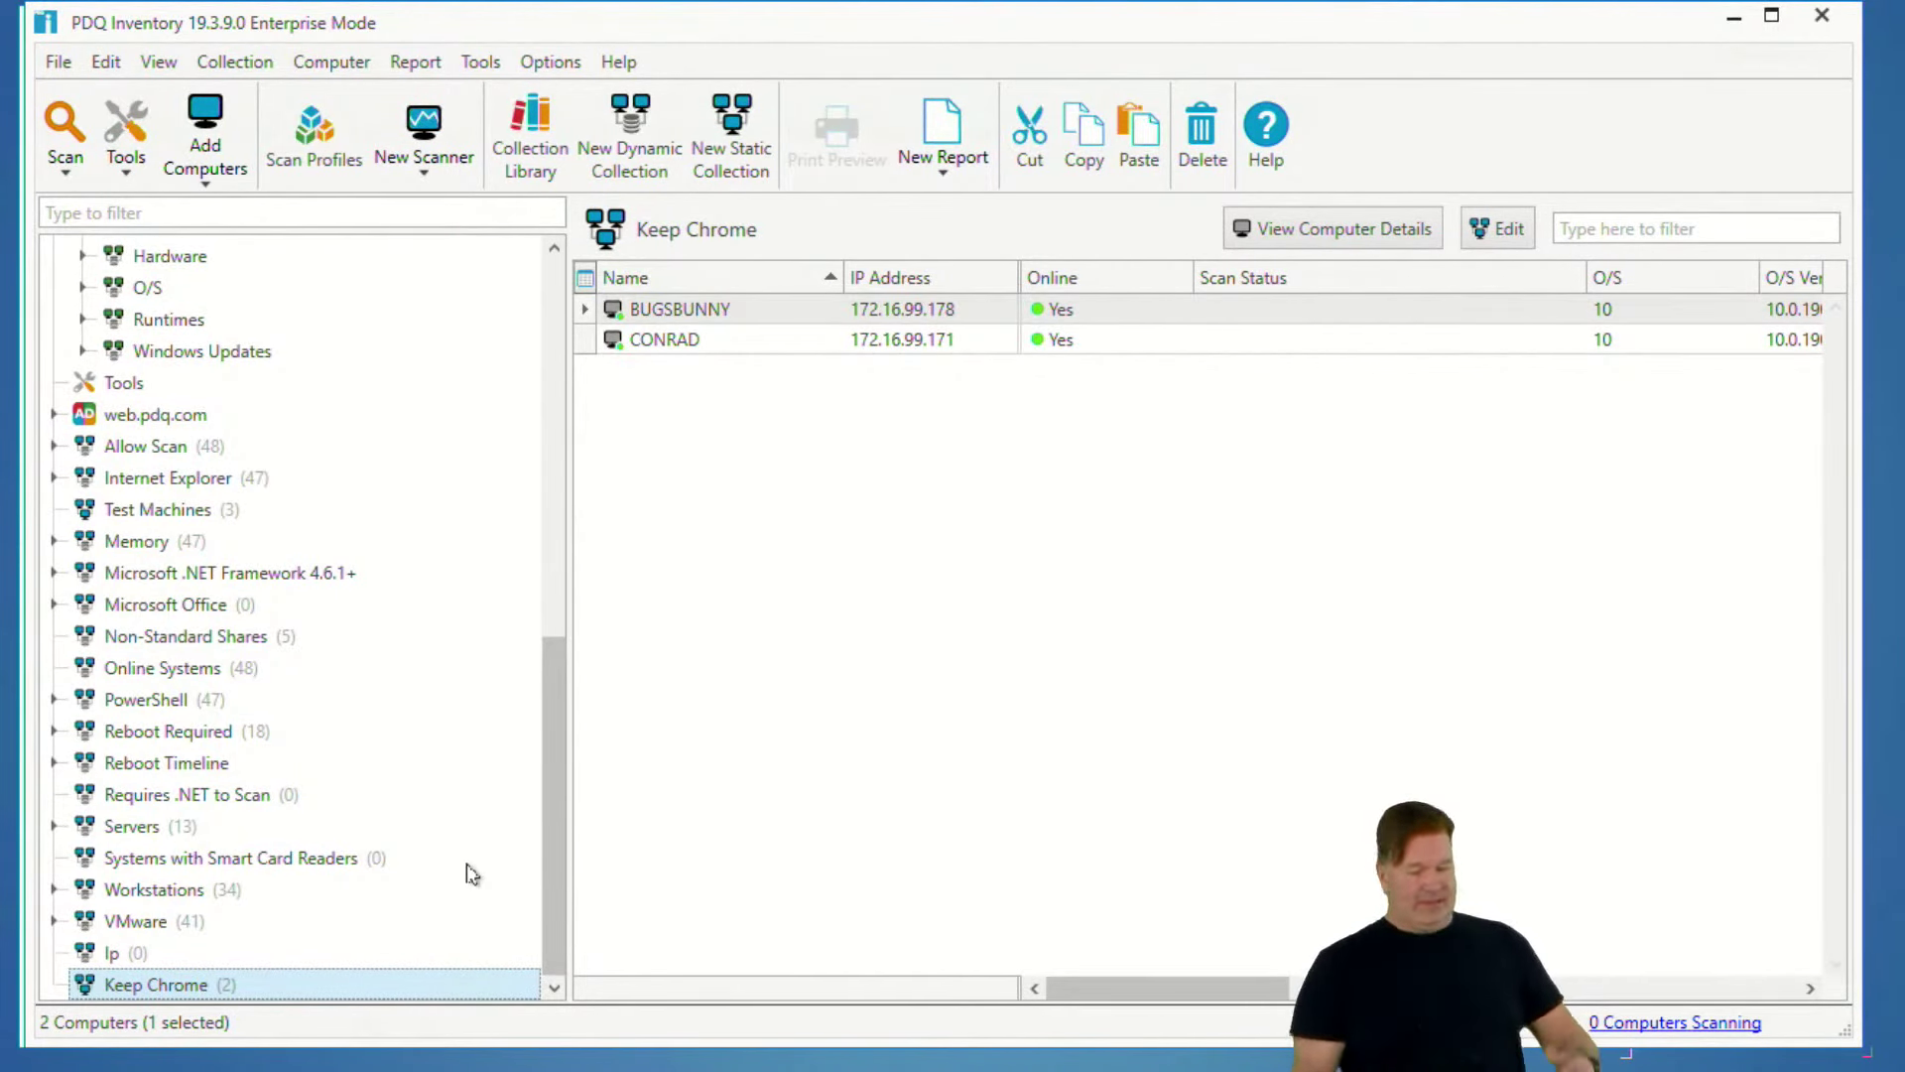
- Start a new dynamic collection named prod Chrome1 and set its filter type to Member of Collection
{"action": "left_click", "coordinate": [637, 134]}
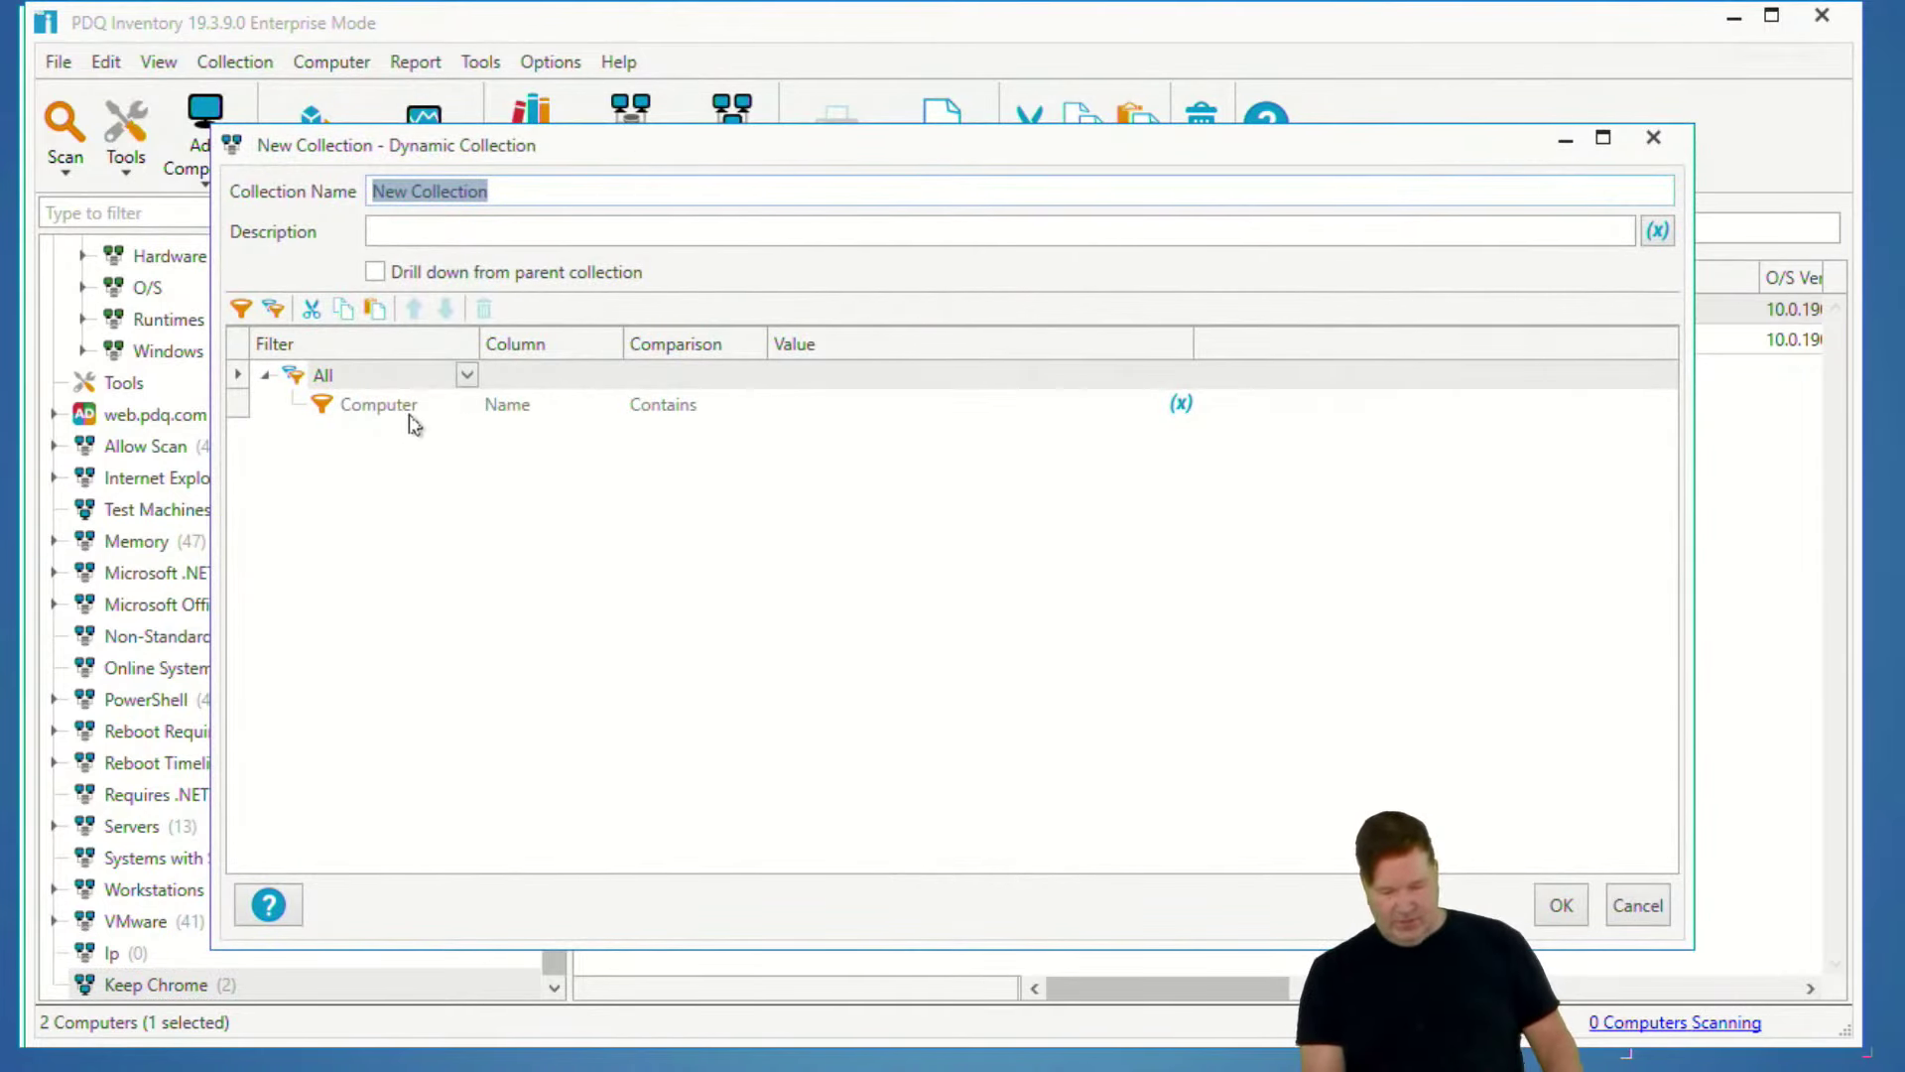
{"action": "left_click", "coordinate": [451, 404]}
{"action": "left_click_drag", "start_coordinate": [512, 190], "coordinate": [229, 167]}
{"action": "type", "text": "pro"}
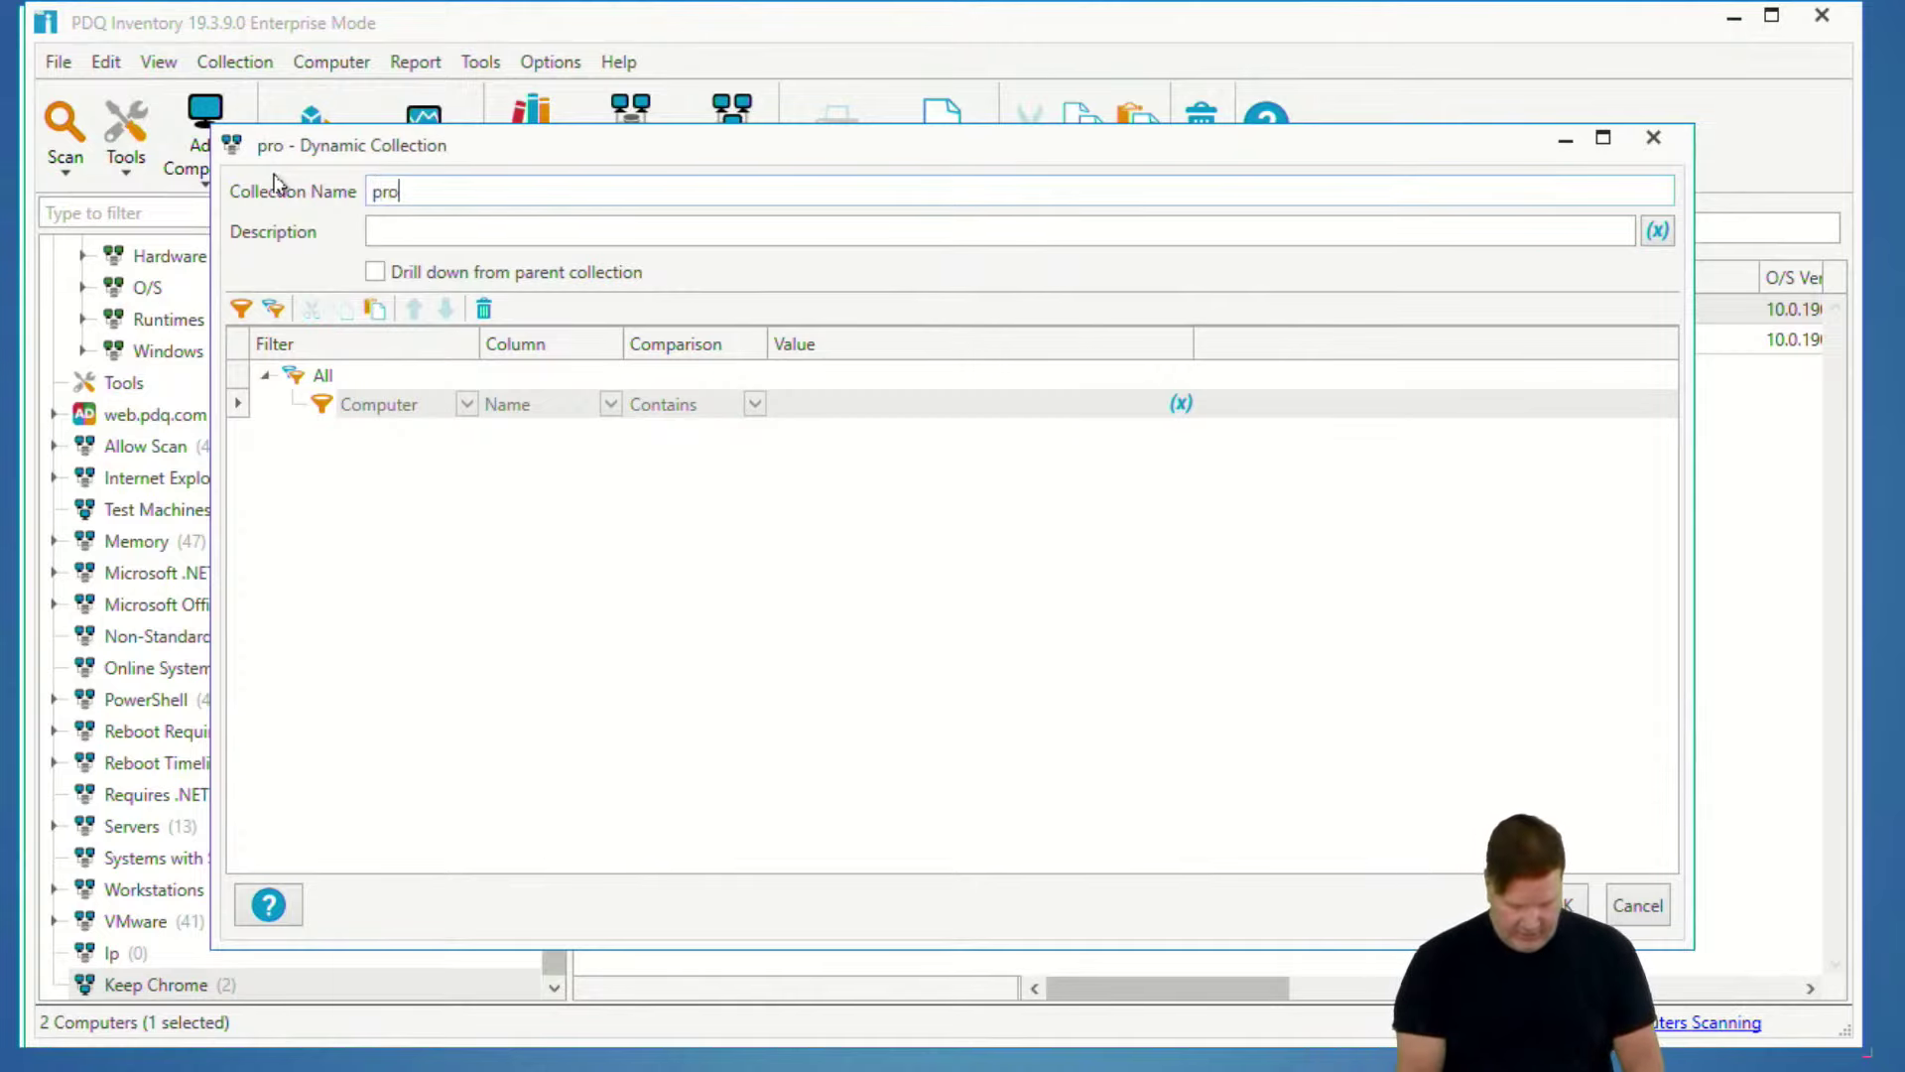
{"action": "type", "text": "d Chrome1"}
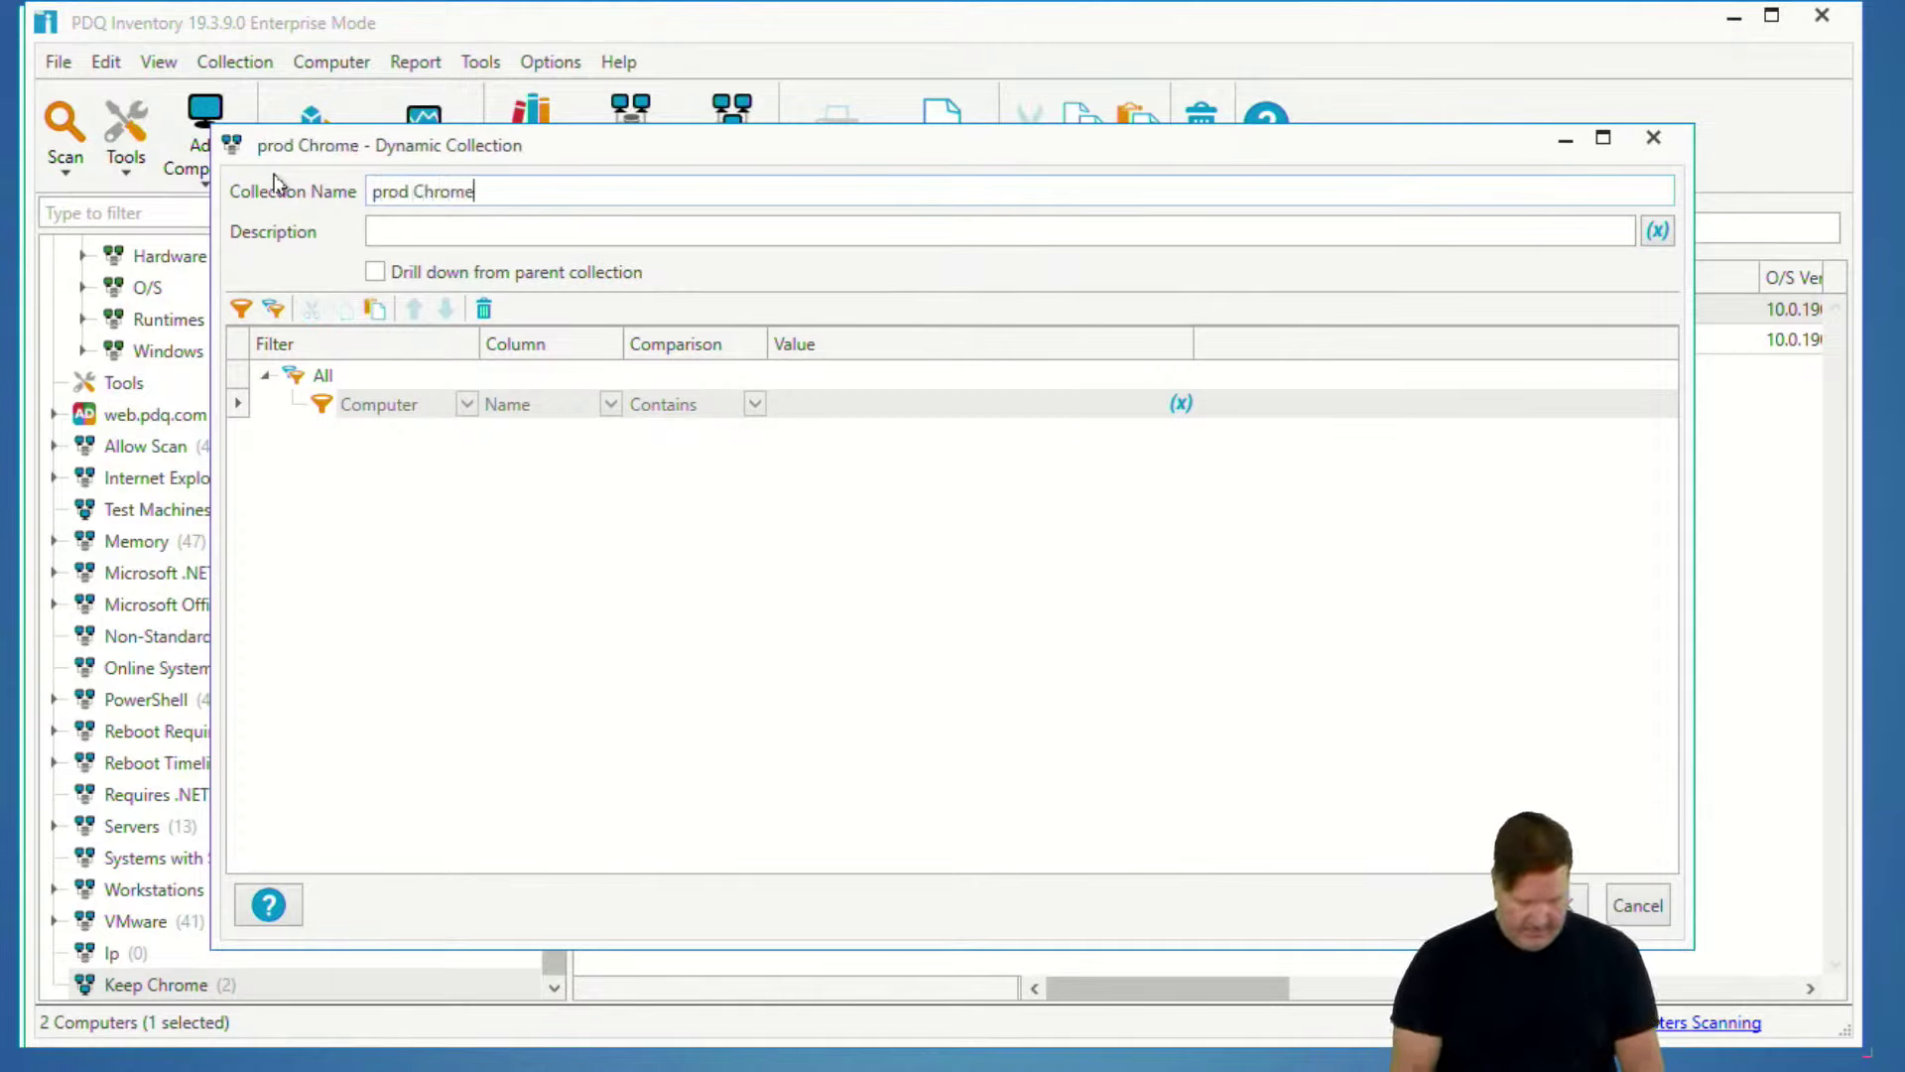
{"action": "left_click", "coordinate": [466, 405]}
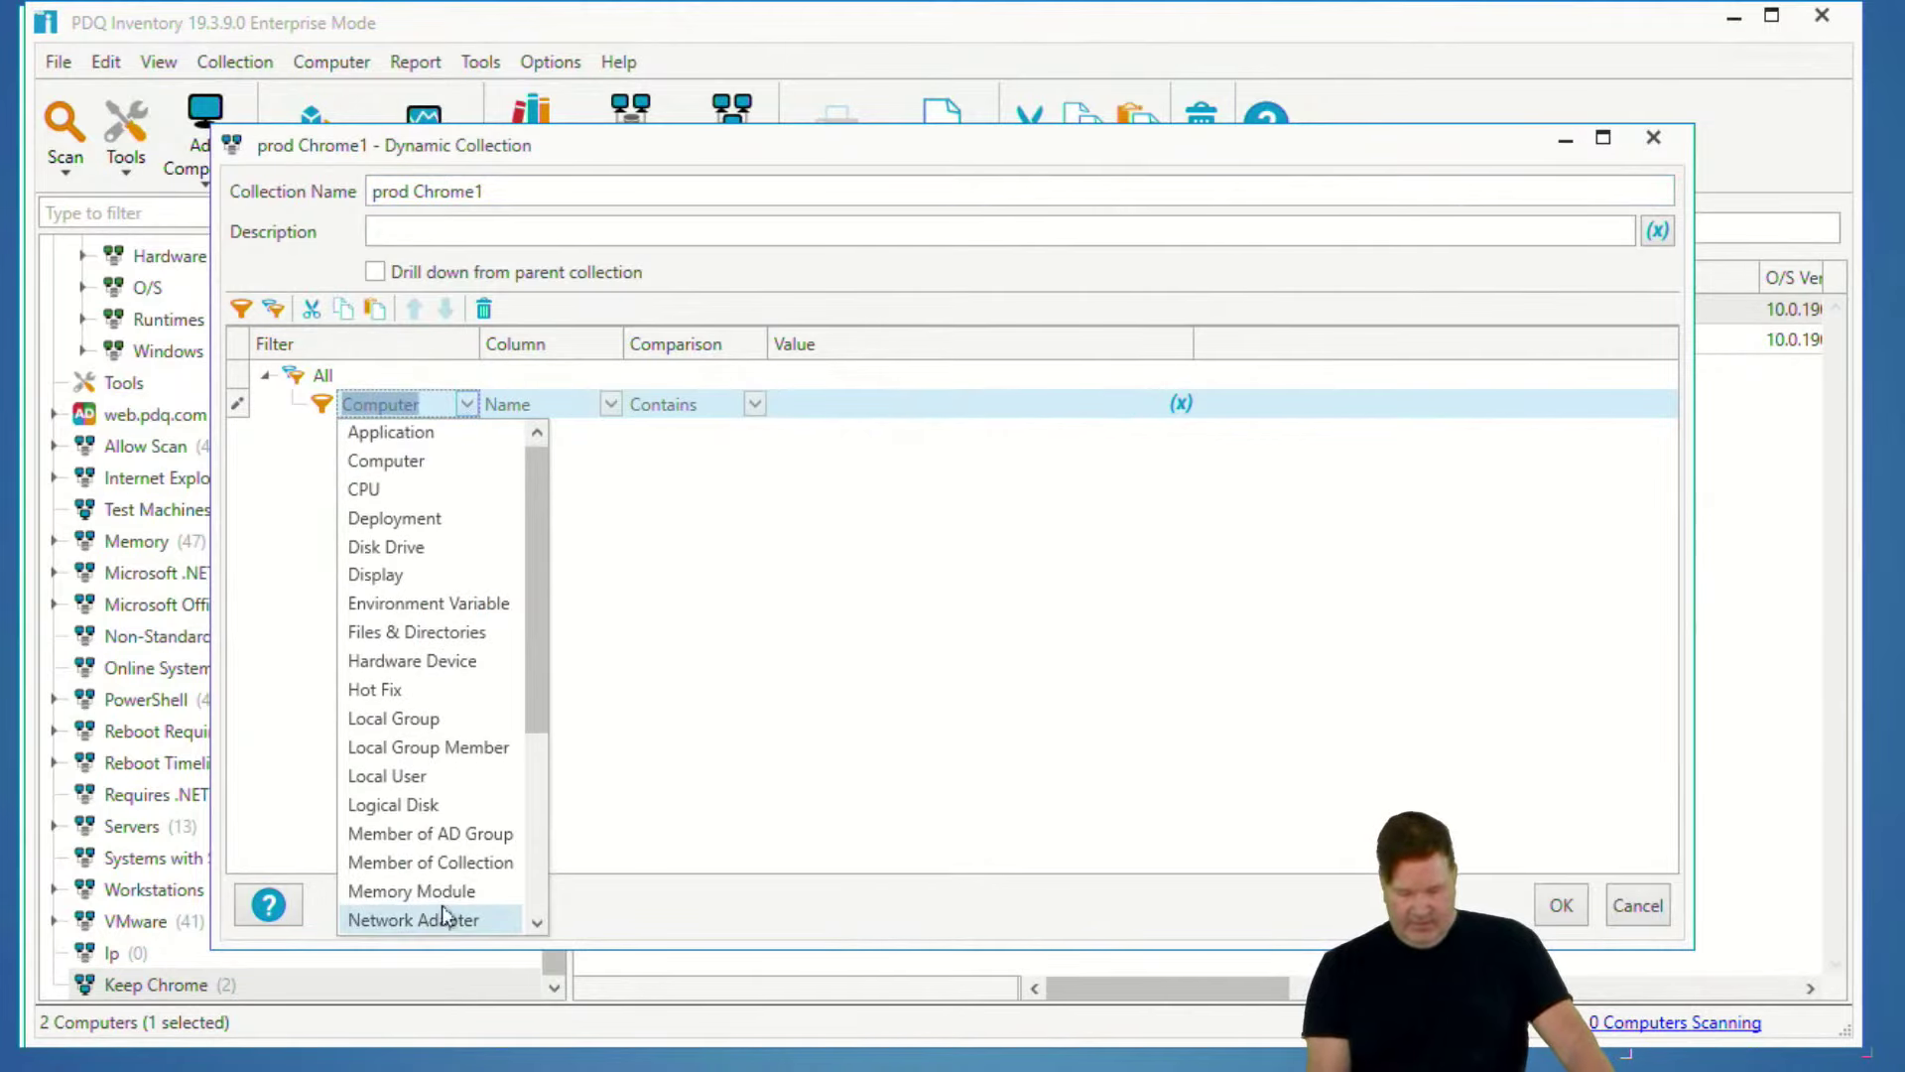
{"action": "left_click", "coordinate": [448, 863]}
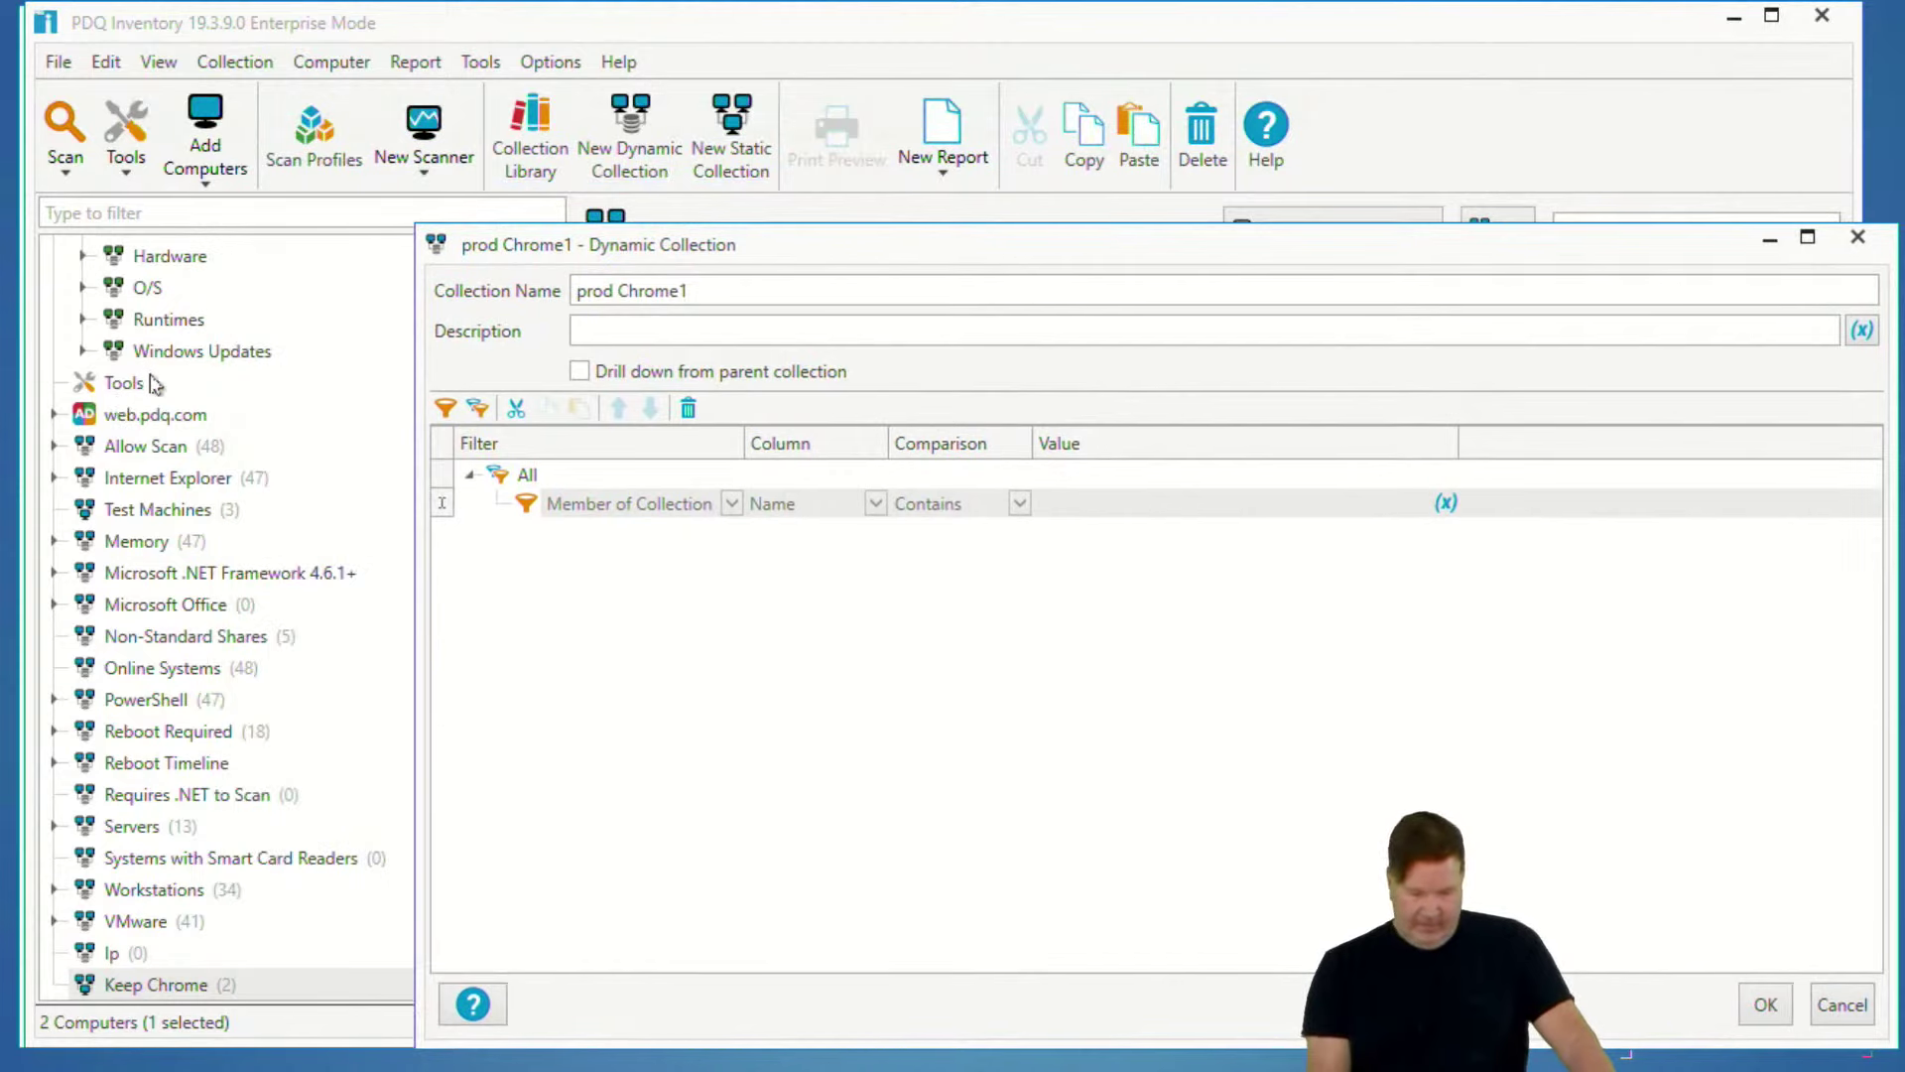
- Open the library's Chrome Enterprise (Old) collection definition and copy its collection name
{"action": "scroll", "coordinate": [163, 412], "scroll_direction": "up", "scroll_amount": 3}
{"action": "scroll", "coordinate": [235, 422], "scroll_direction": "up", "scroll_amount": 3}
{"action": "left_click", "coordinate": [298, 382]}
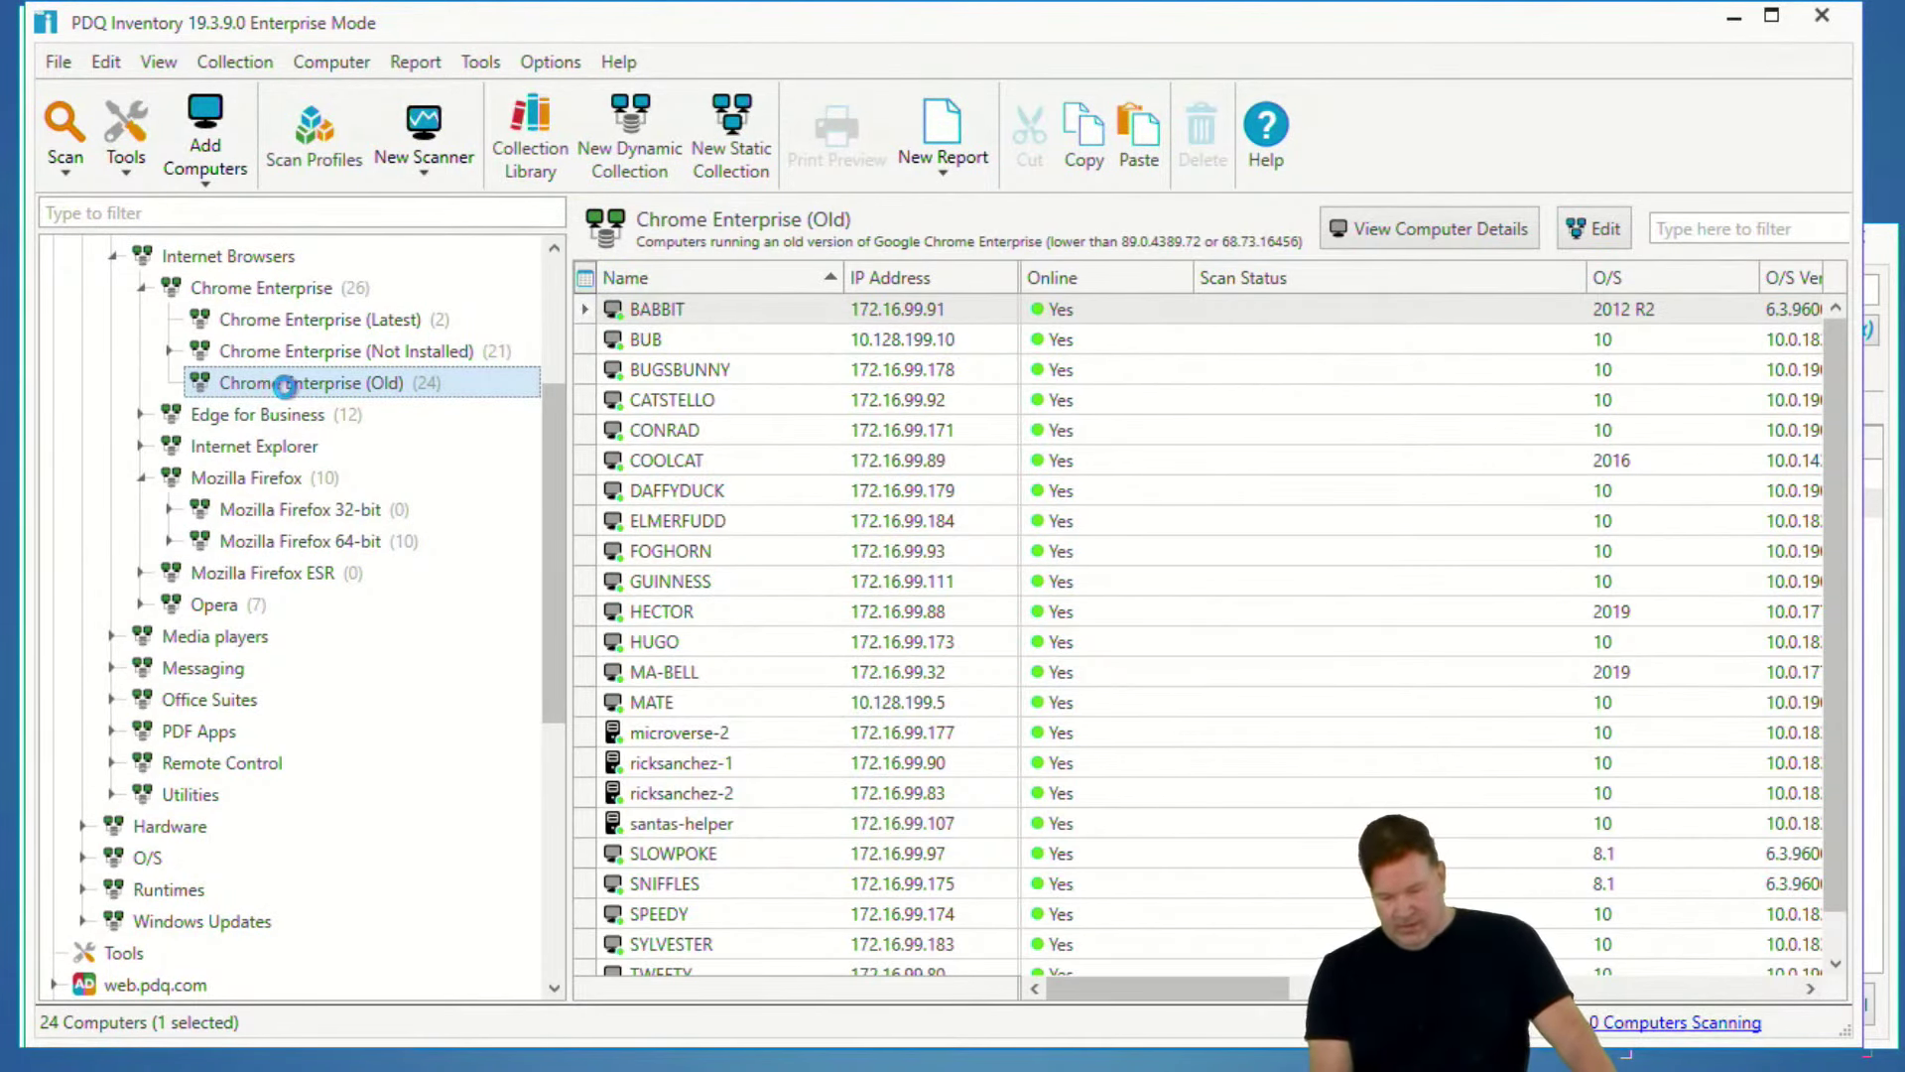
{"action": "double_click", "coordinate": [285, 385]}
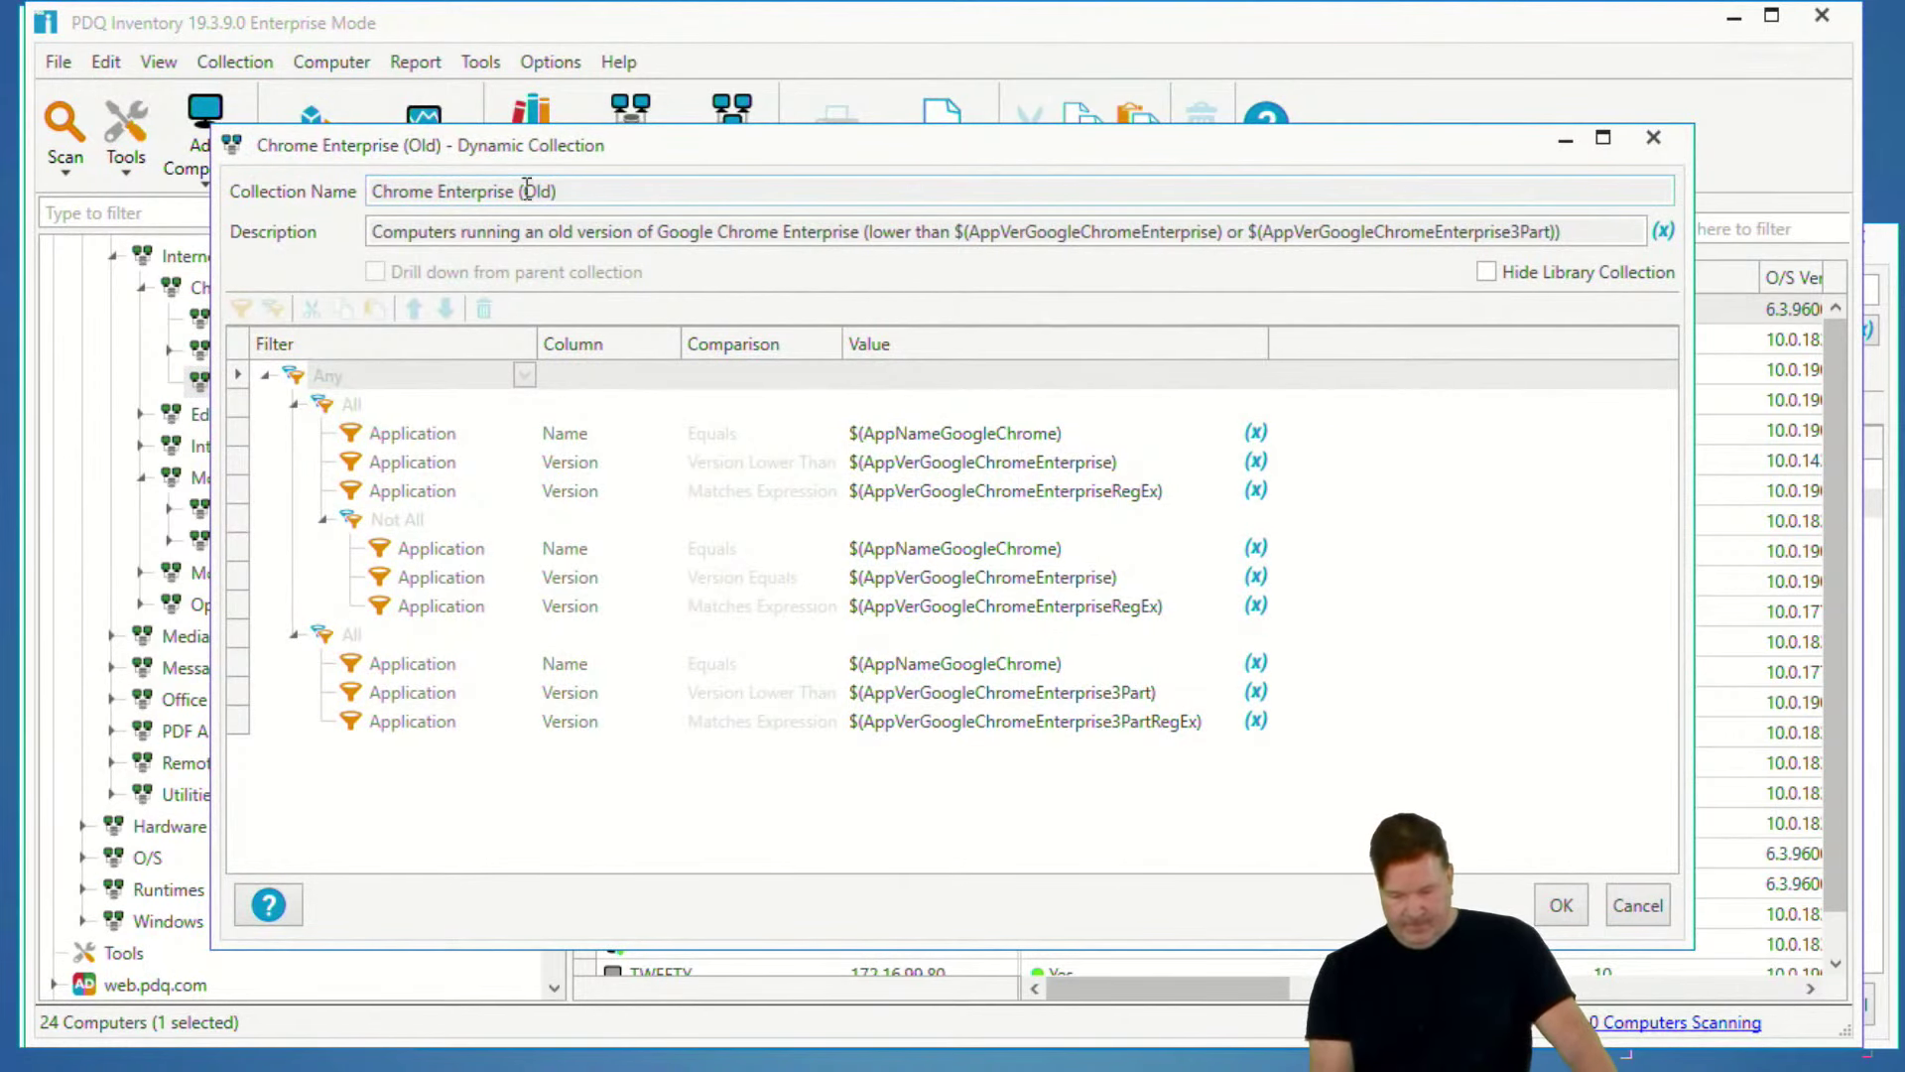
{"action": "left_click_drag", "start_coordinate": [556, 190], "coordinate": [332, 191]}
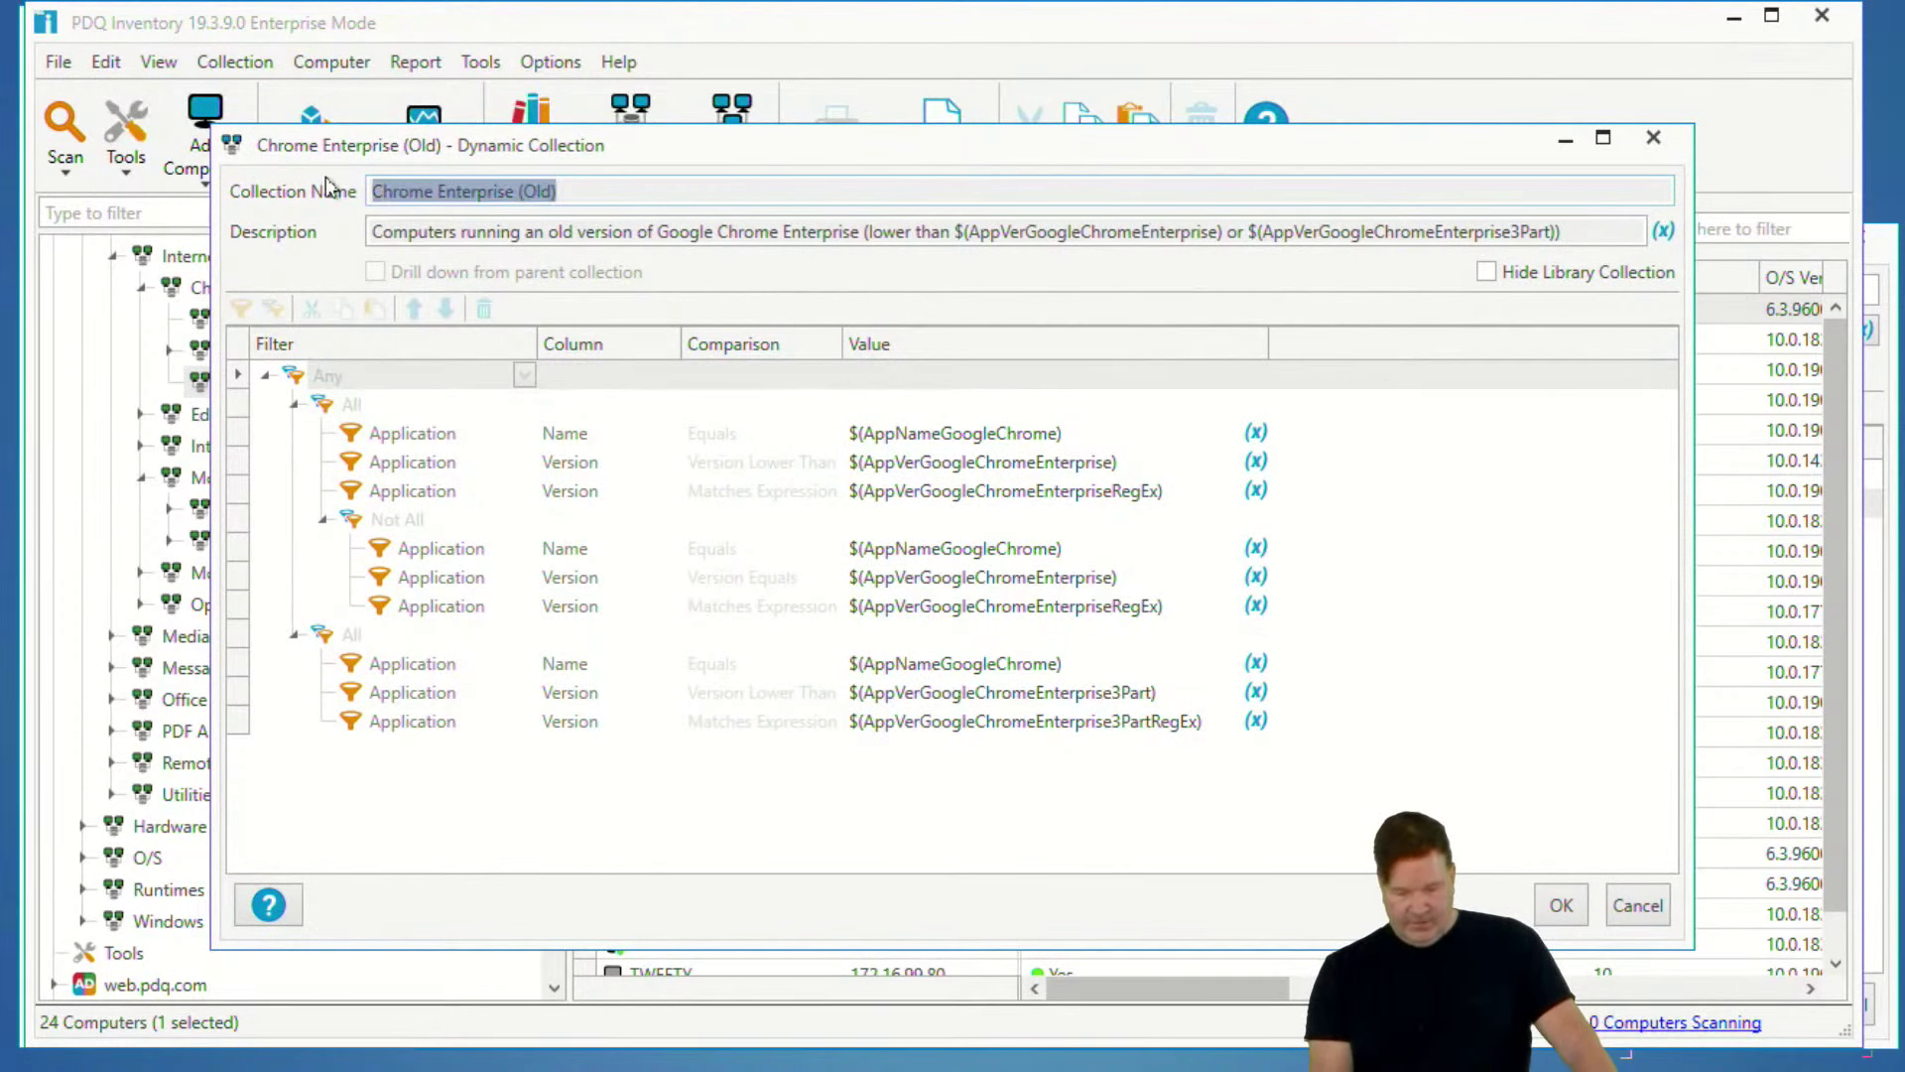
{"action": "right_click", "coordinate": [466, 188]}
{"action": "left_click", "coordinate": [526, 235]}
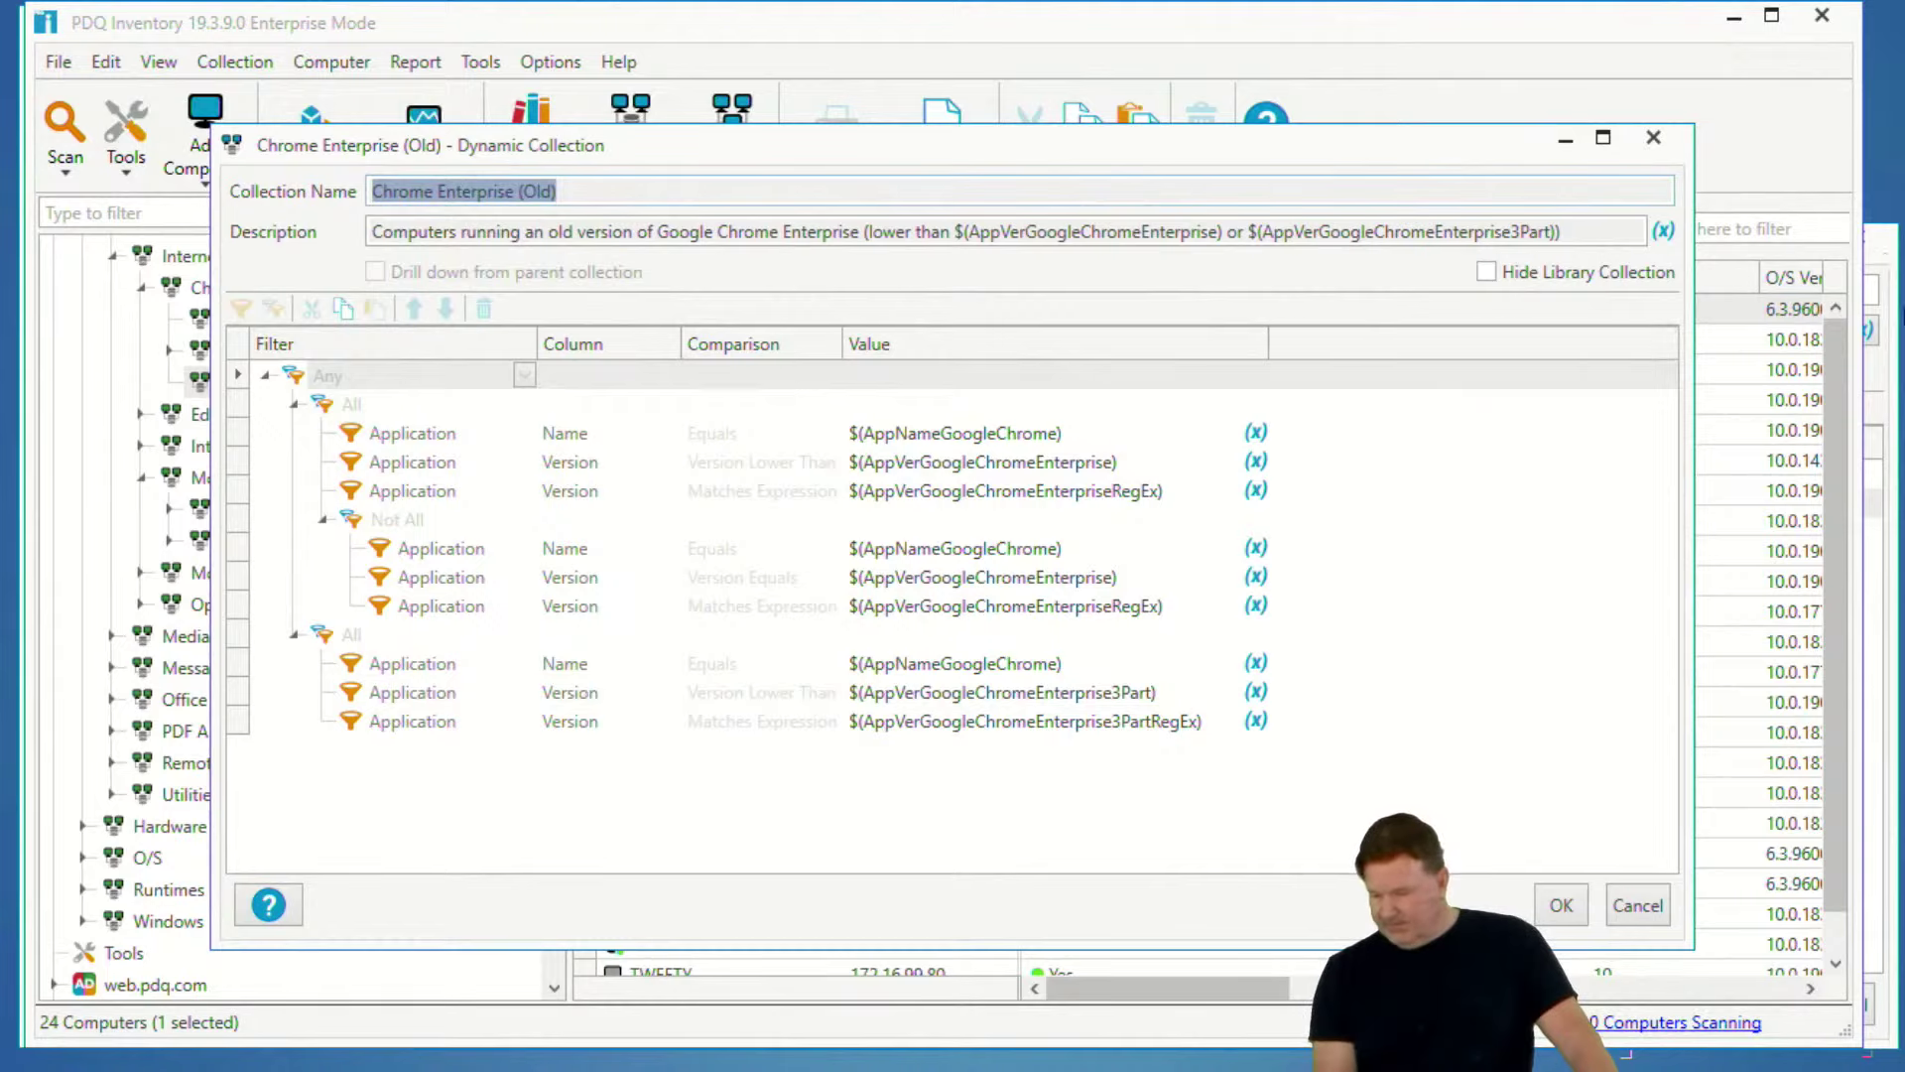
- Return to the prod Chrome1 collection and paste Chrome Enterprise (Old) as its Member of Collection filter value
{"action": "left_click", "coordinate": [1903, 316]}
{"action": "left_click", "coordinate": [1884, 320]}
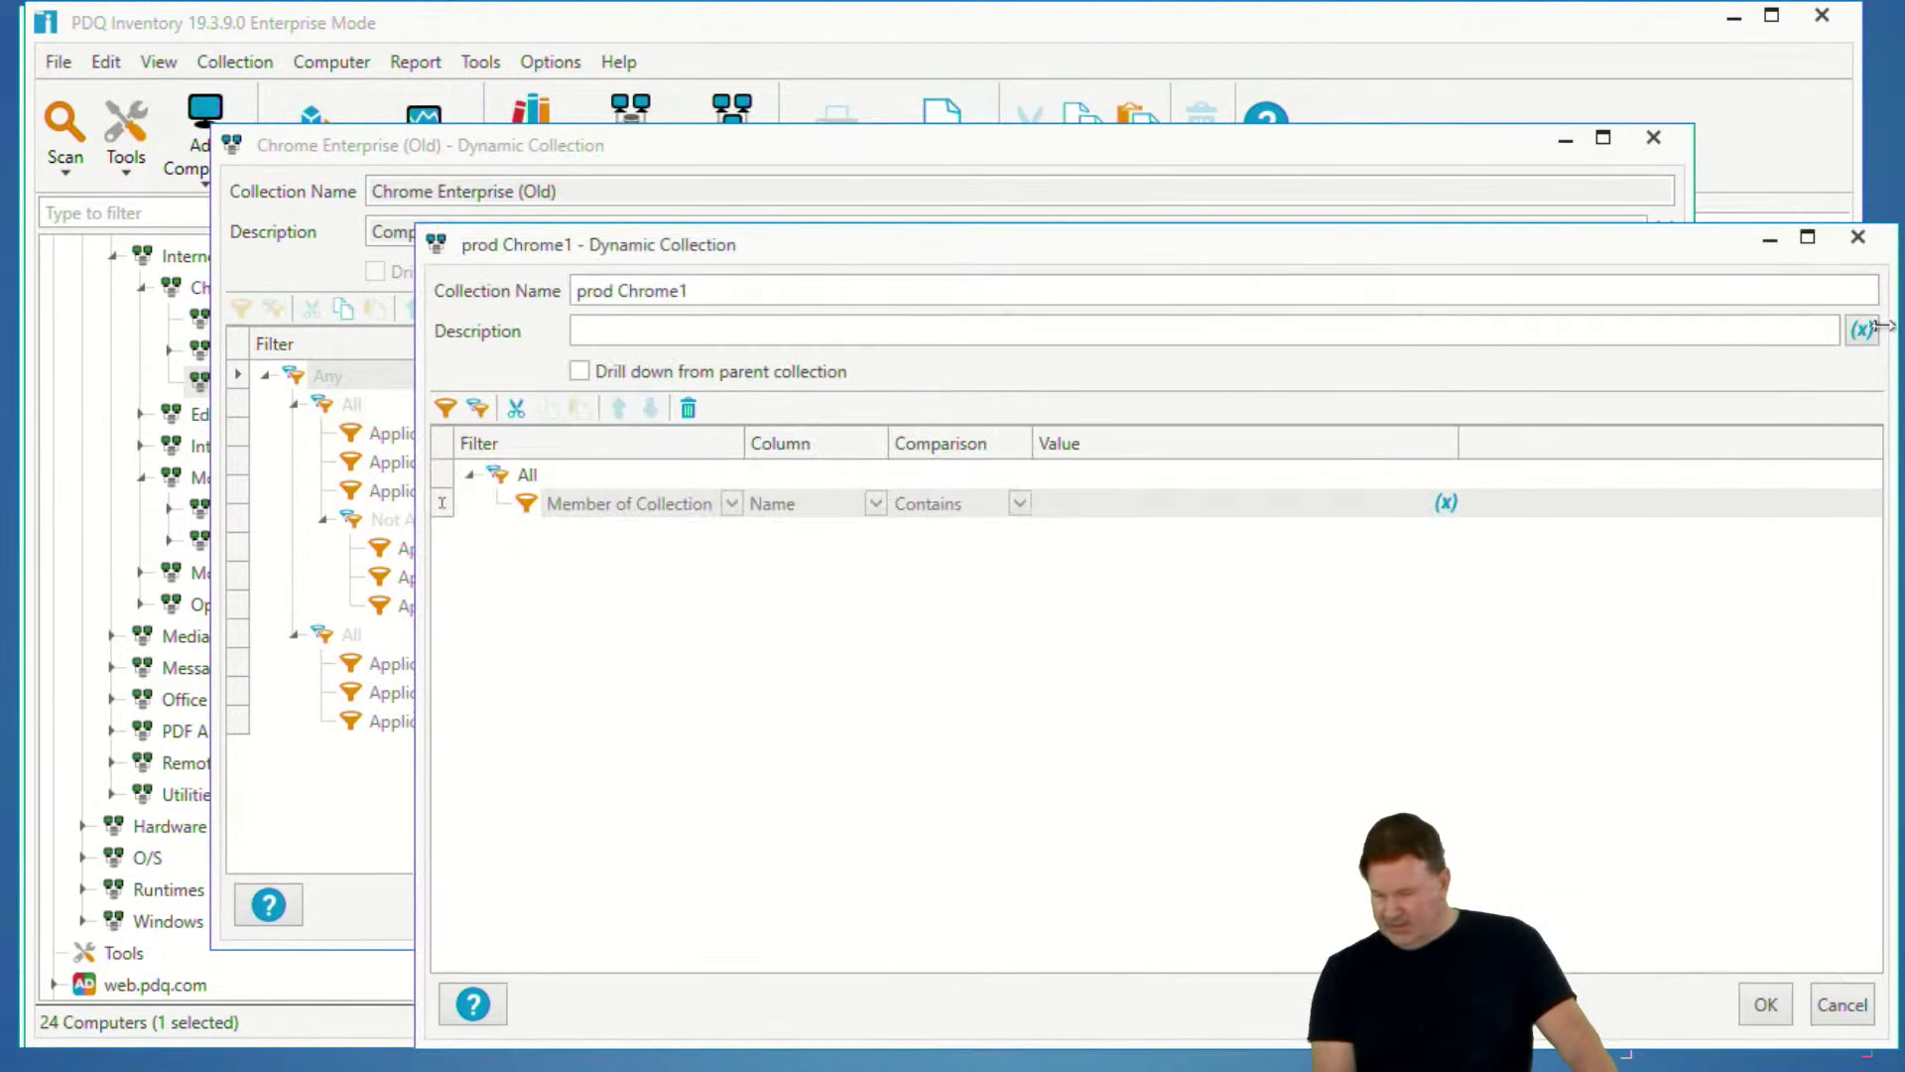
{"action": "left_click", "coordinate": [1067, 504]}
{"action": "key", "text": "ctrl+v"}
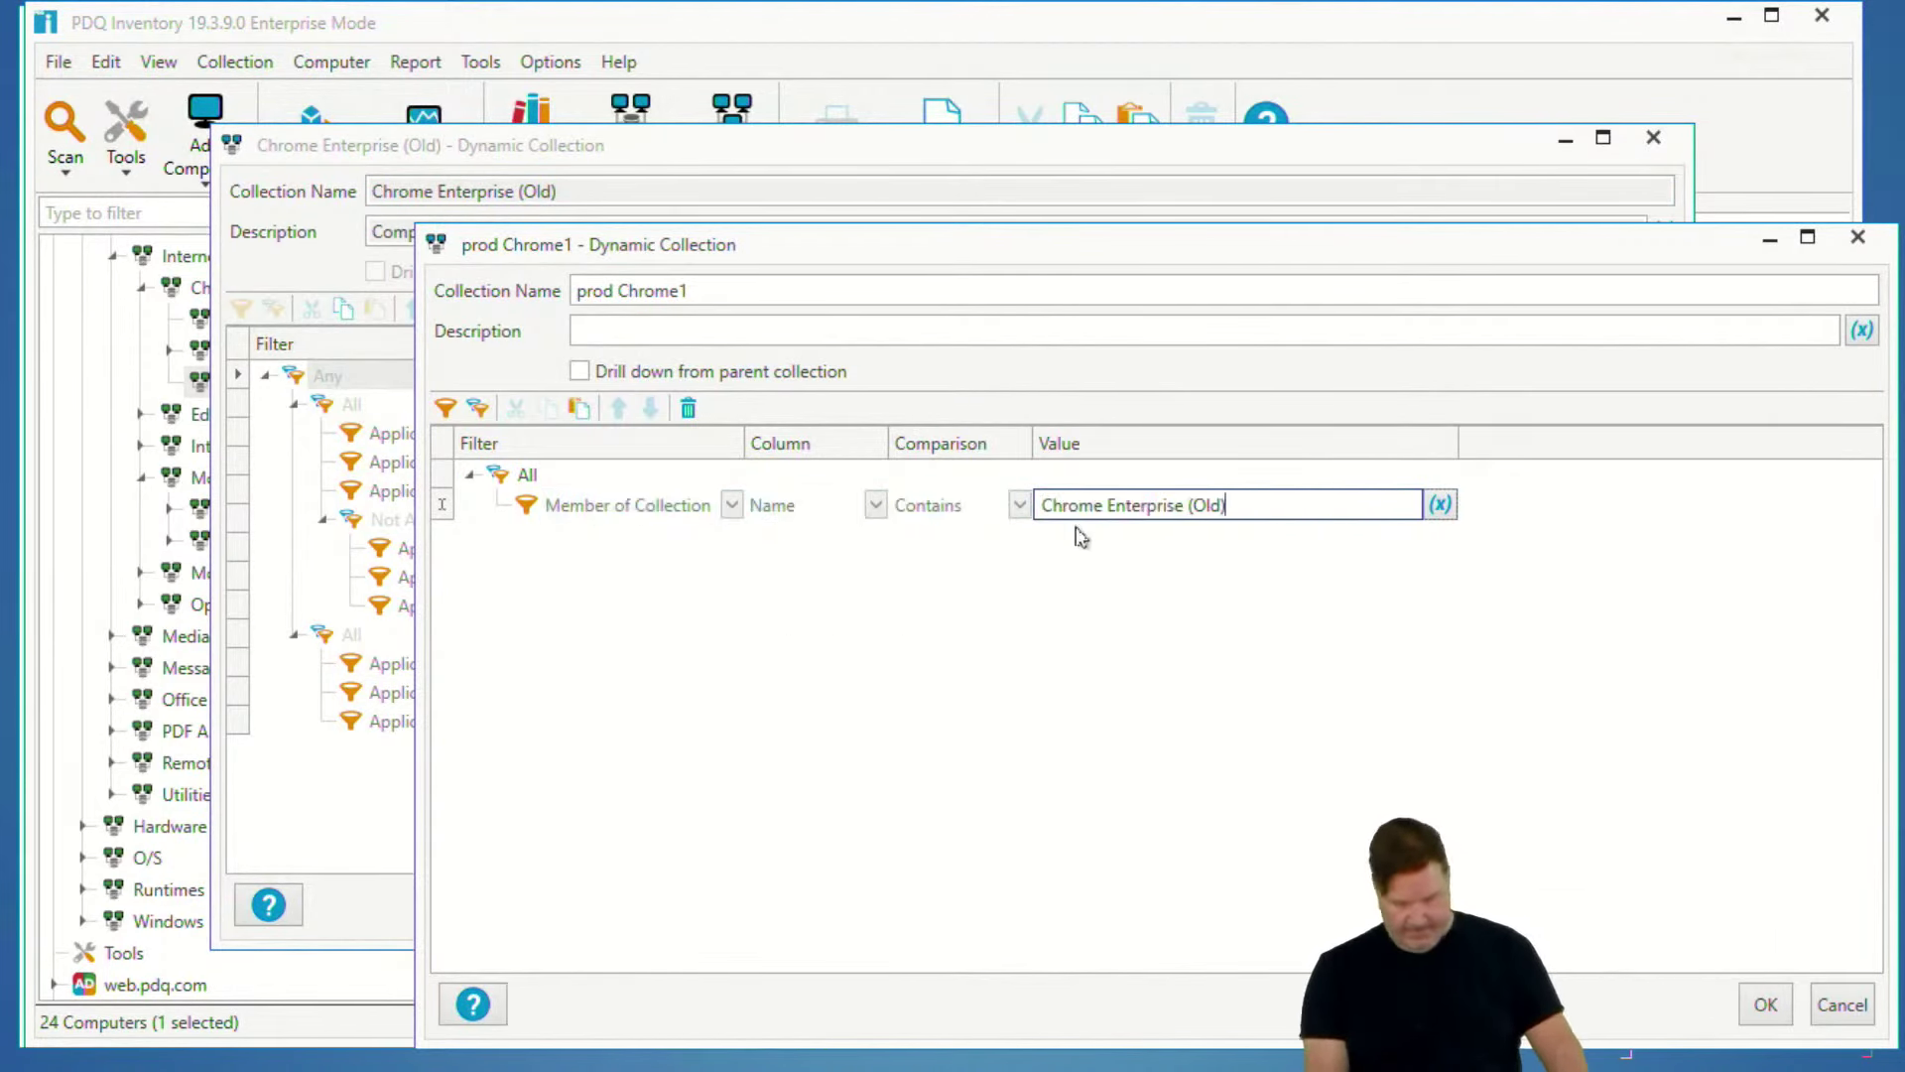
- Add two sibling All groups to prod Chrome1 and nest the Chrome Enterprise (Old) filter in the first group
{"action": "left_click", "coordinate": [479, 408]}
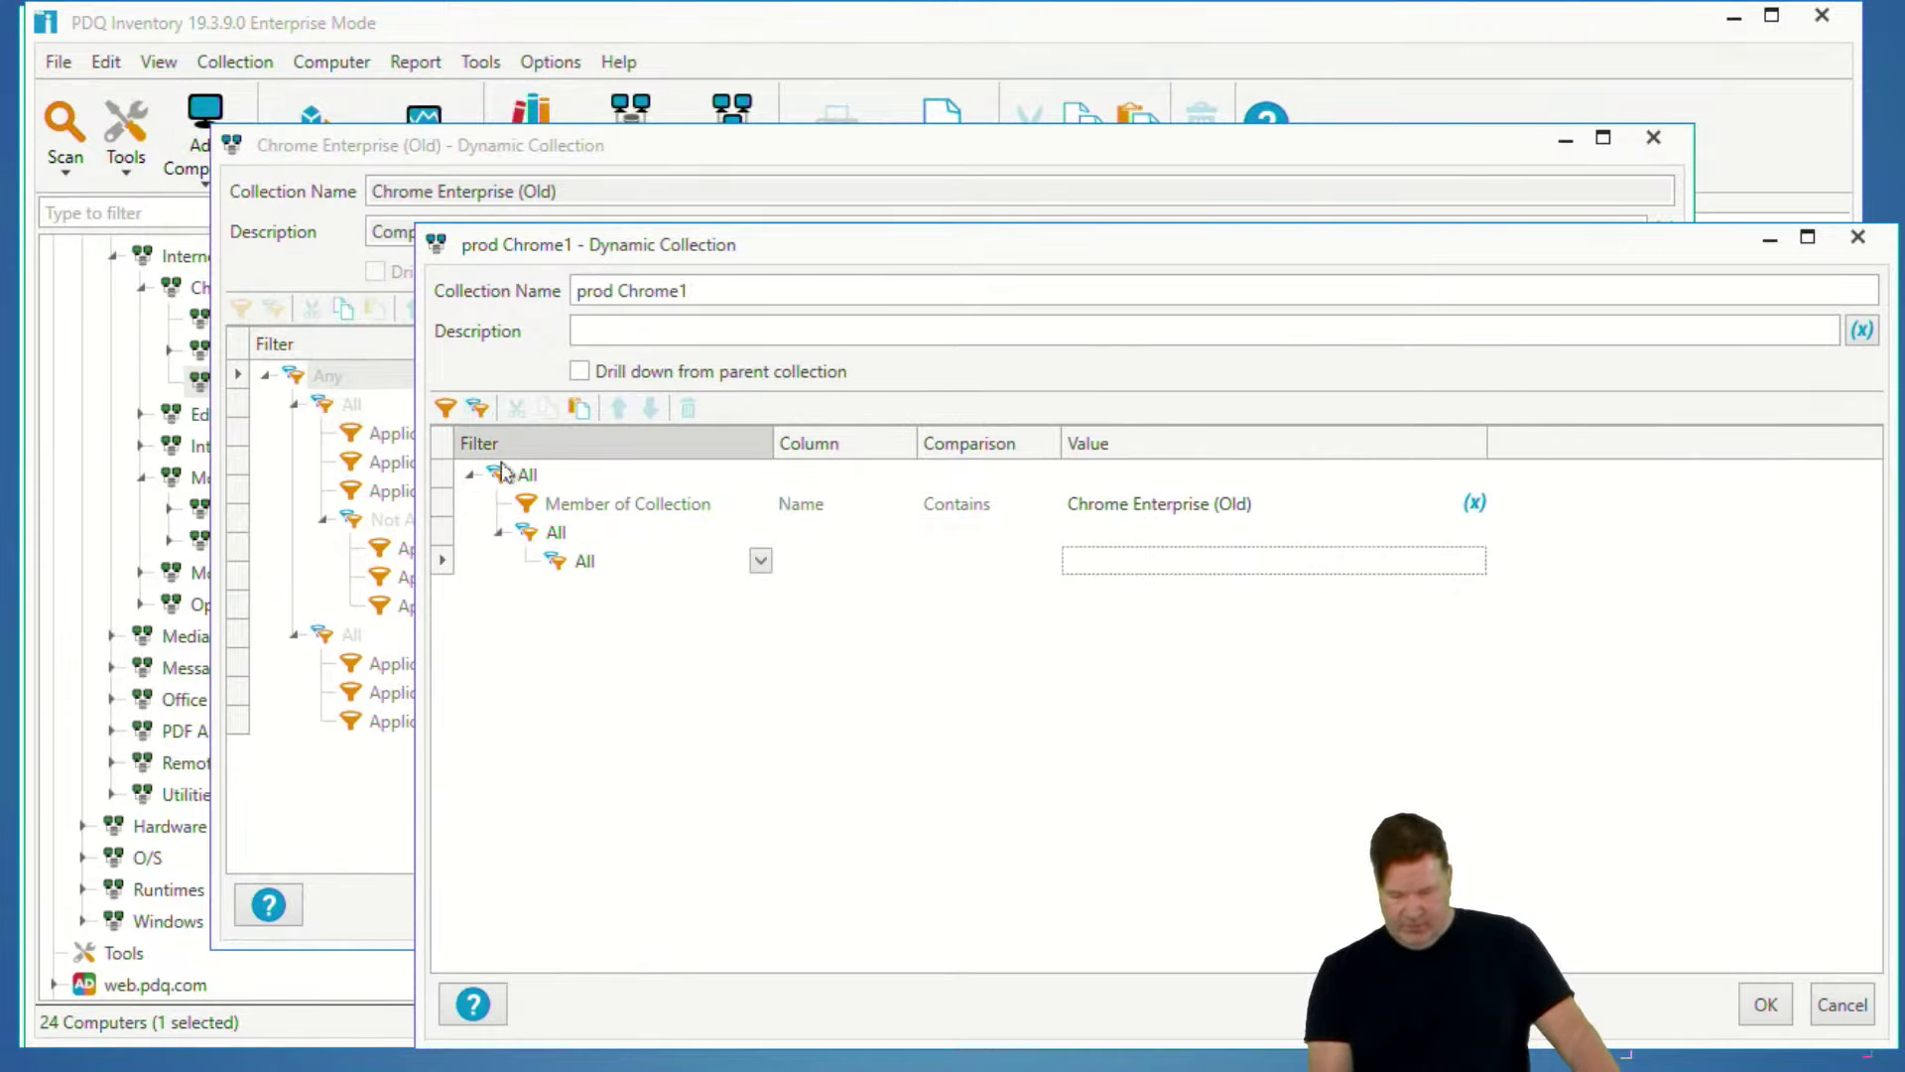
{"action": "left_click", "coordinate": [576, 563]}
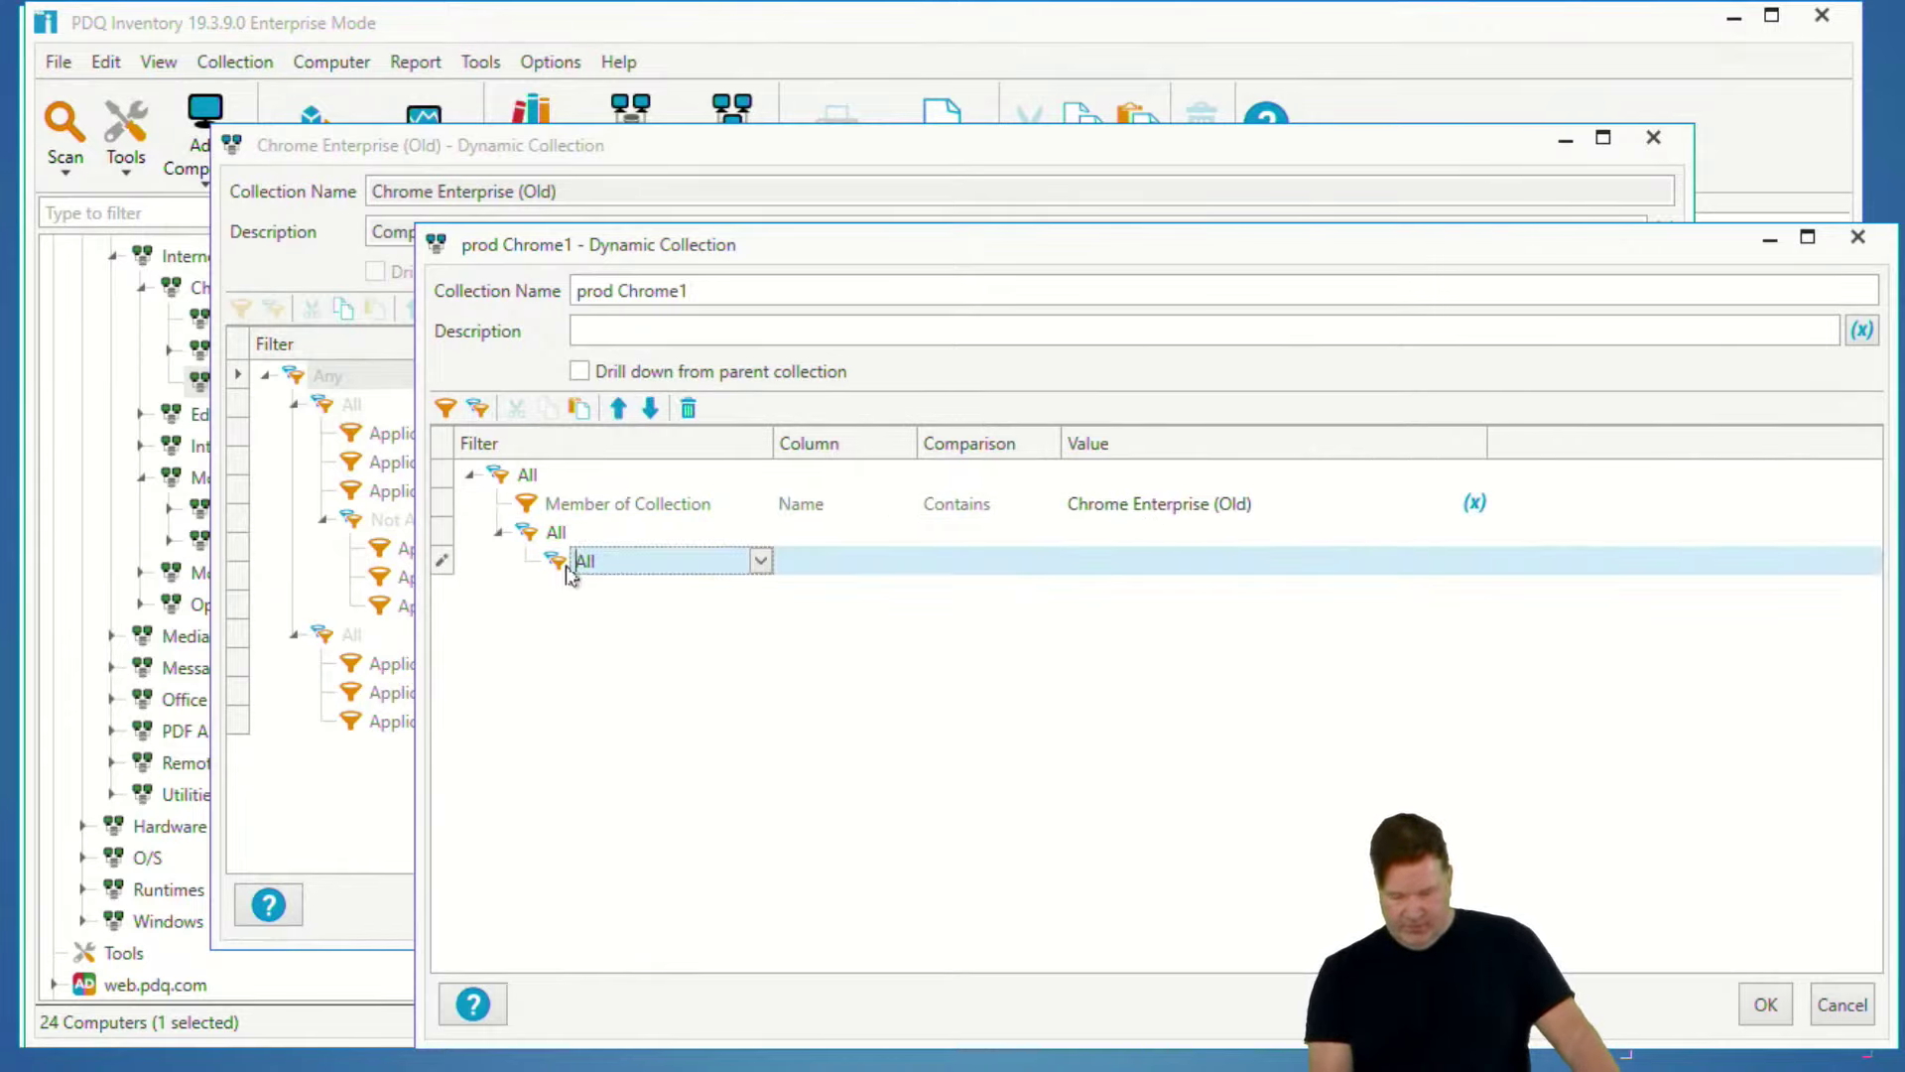
{"action": "left_click", "coordinate": [618, 408]}
{"action": "left_click", "coordinate": [578, 503]}
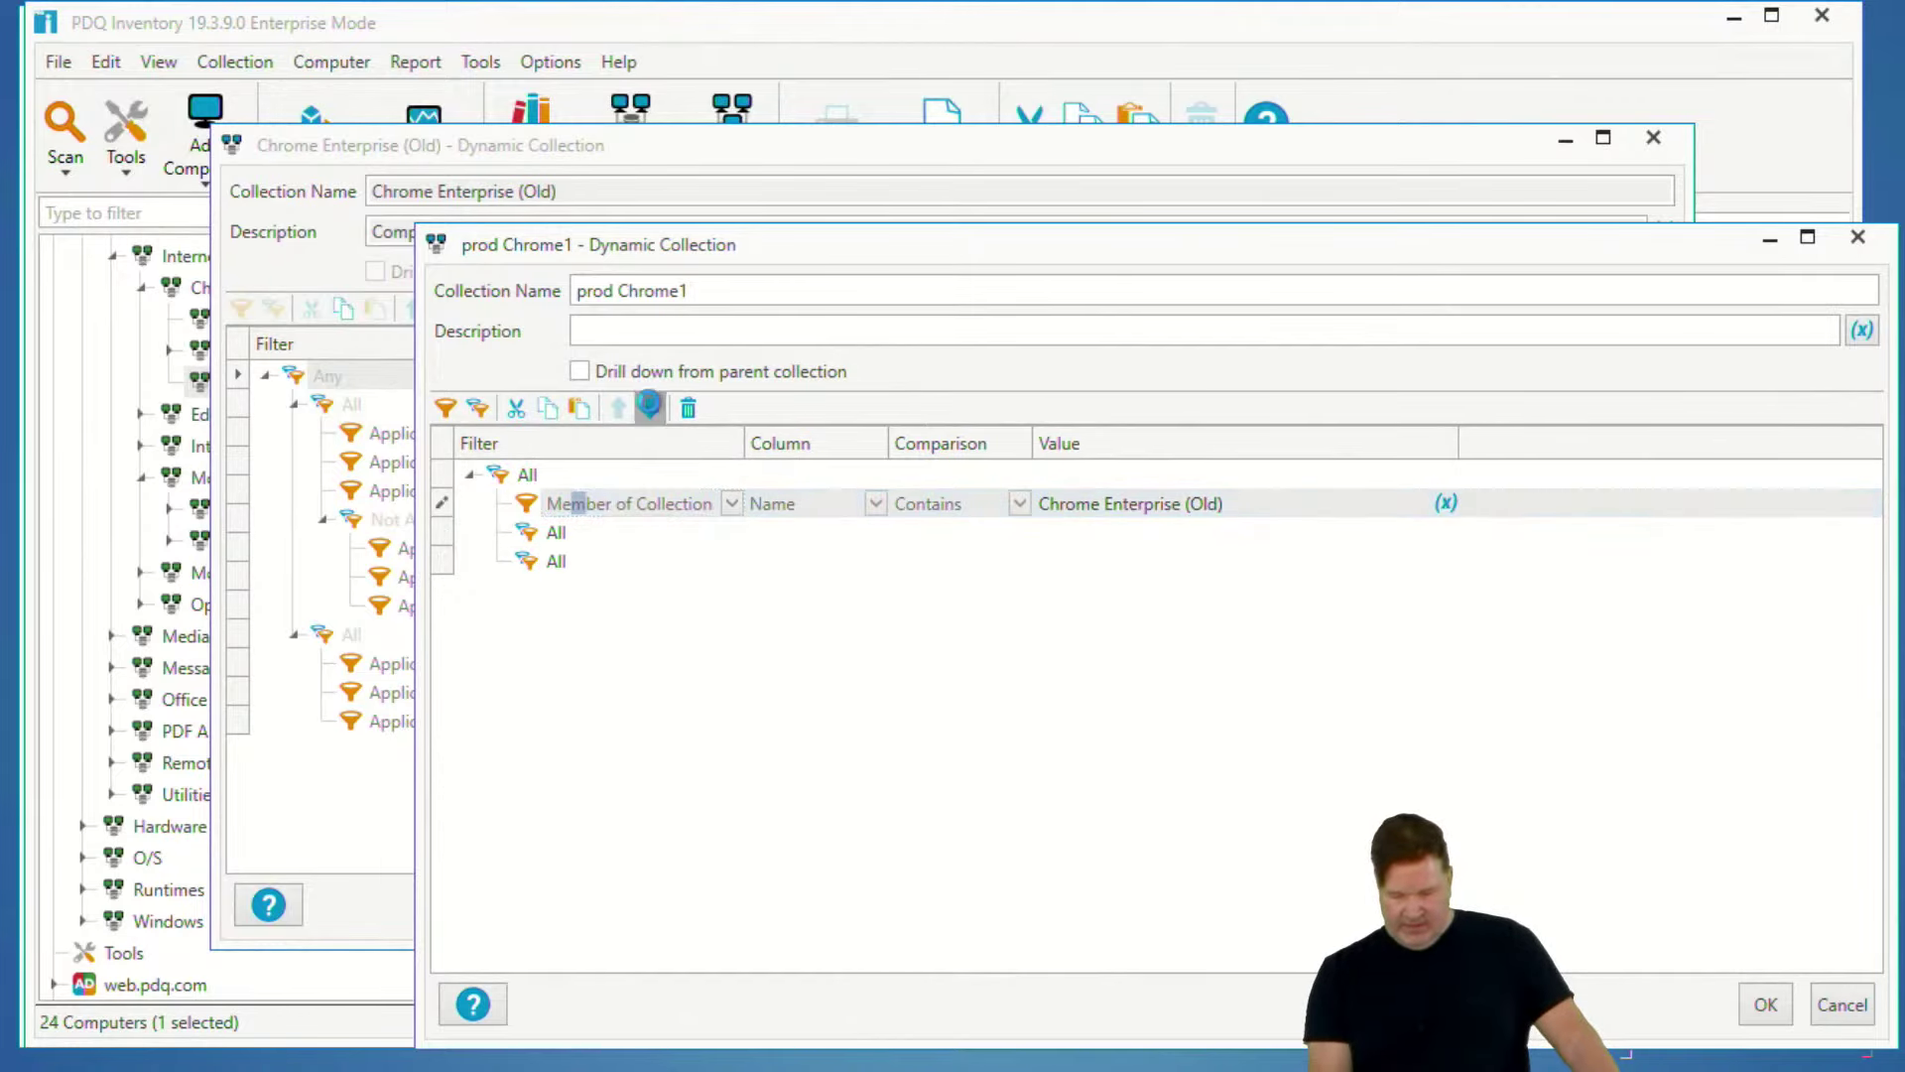
{"action": "left_click", "coordinate": [650, 408]}
- Add a Member of Collection filter to the second All group, with Name containing keep chrome
{"action": "left_click", "coordinate": [555, 561]}
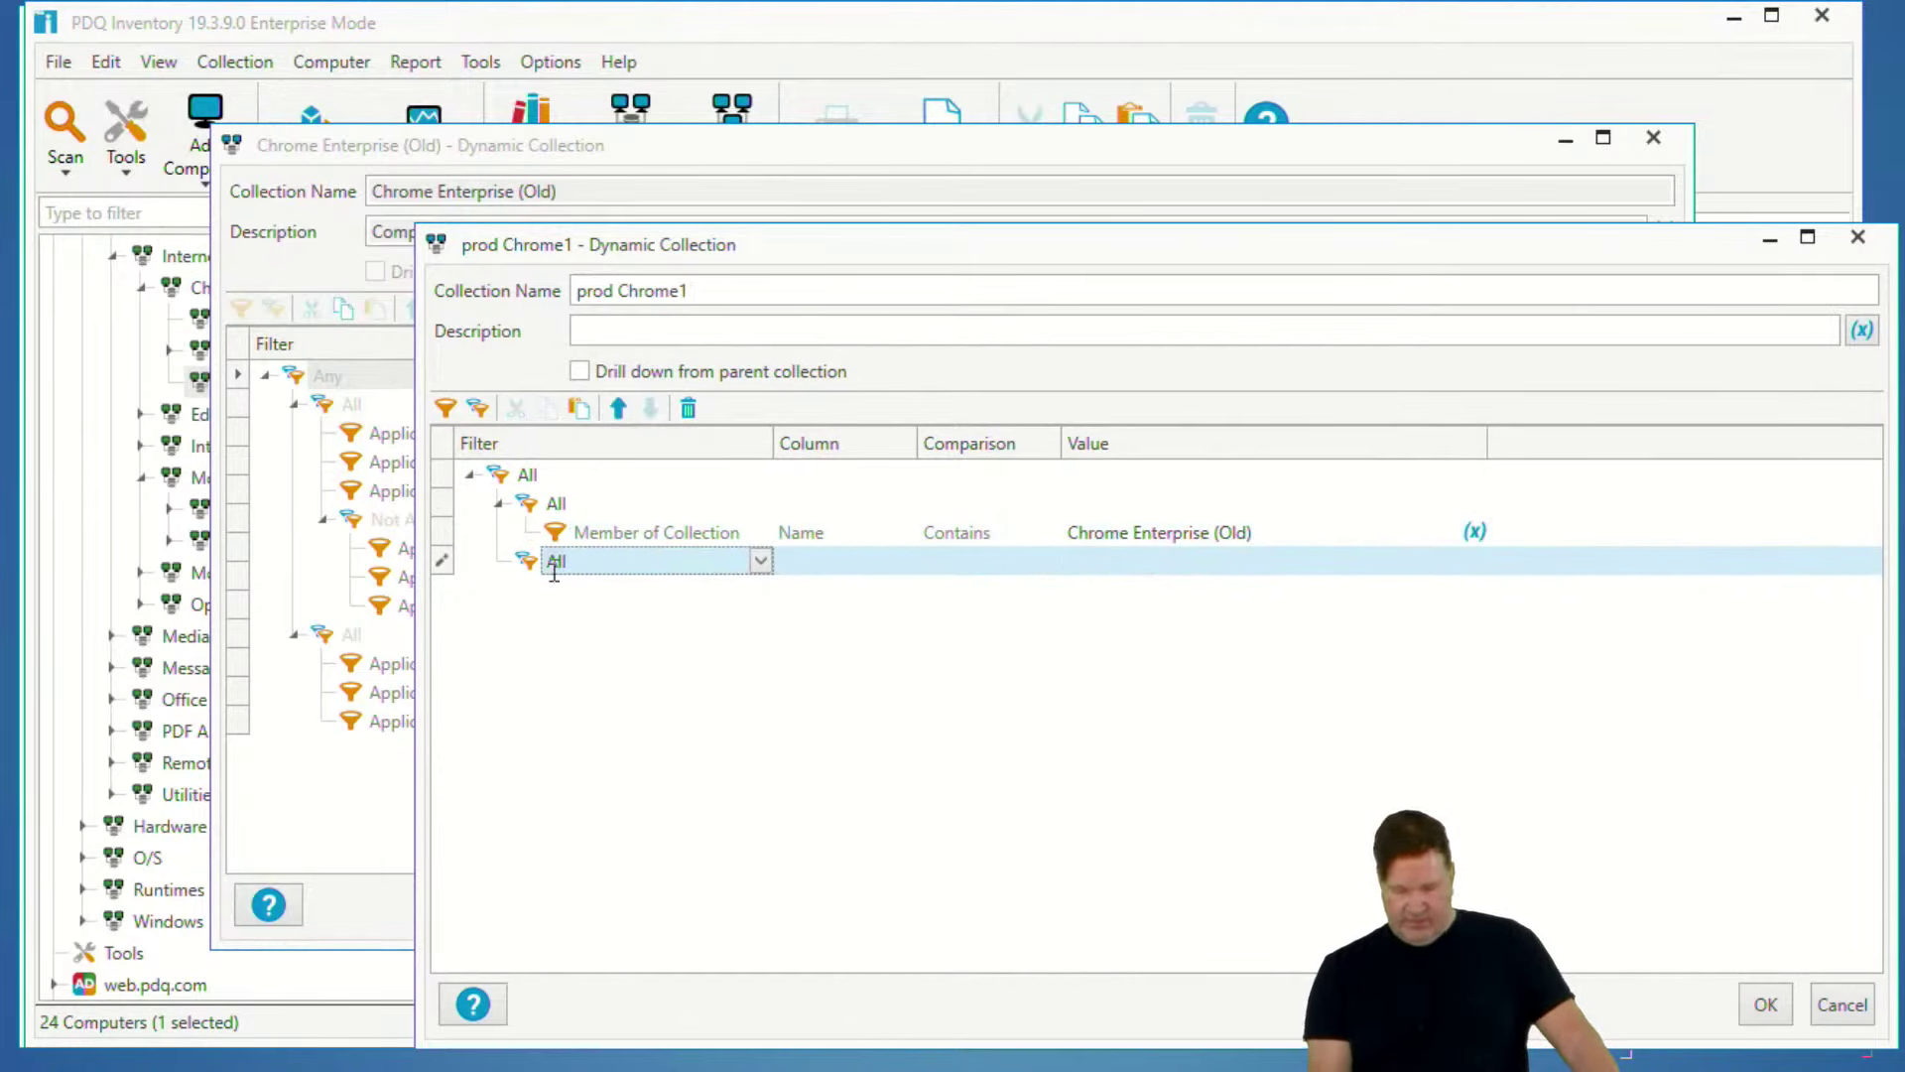
{"action": "left_click", "coordinate": [445, 408]}
{"action": "left_click", "coordinate": [761, 589]}
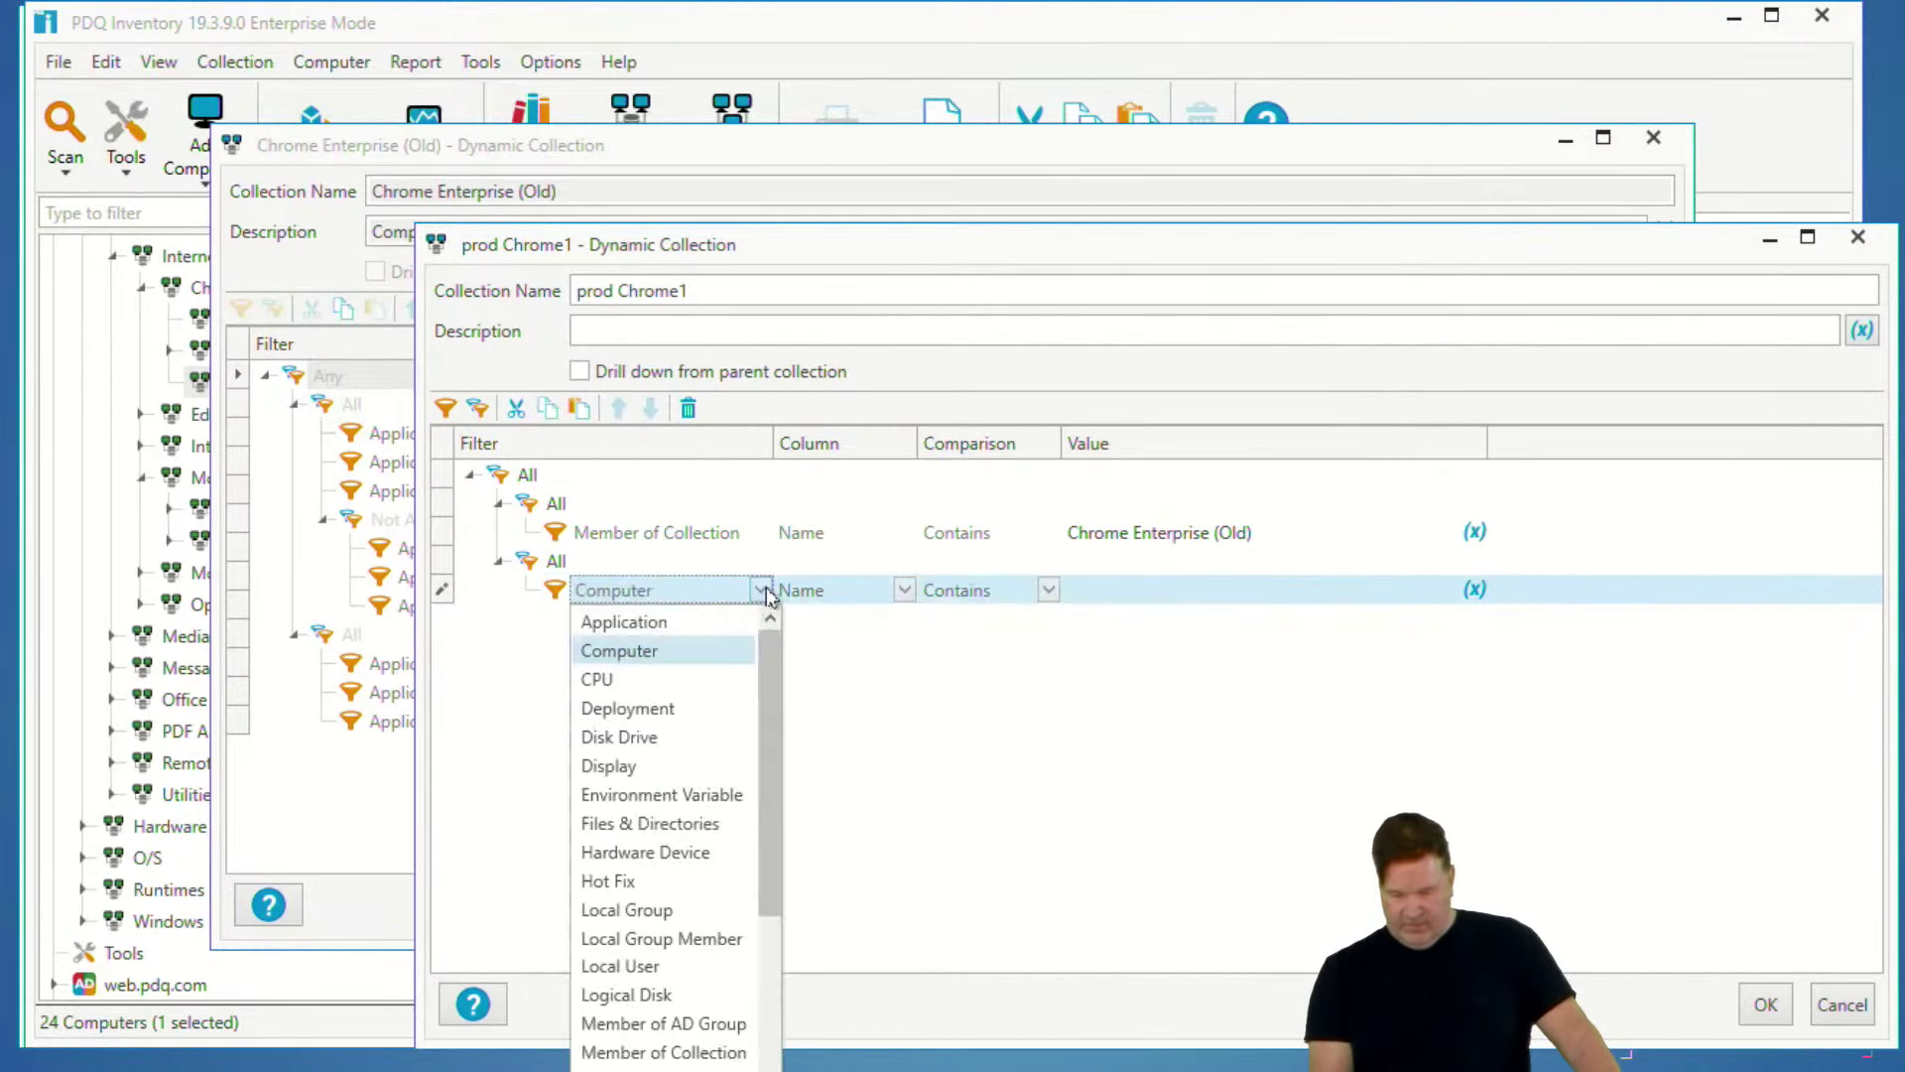
{"action": "left_click", "coordinate": [699, 1047]}
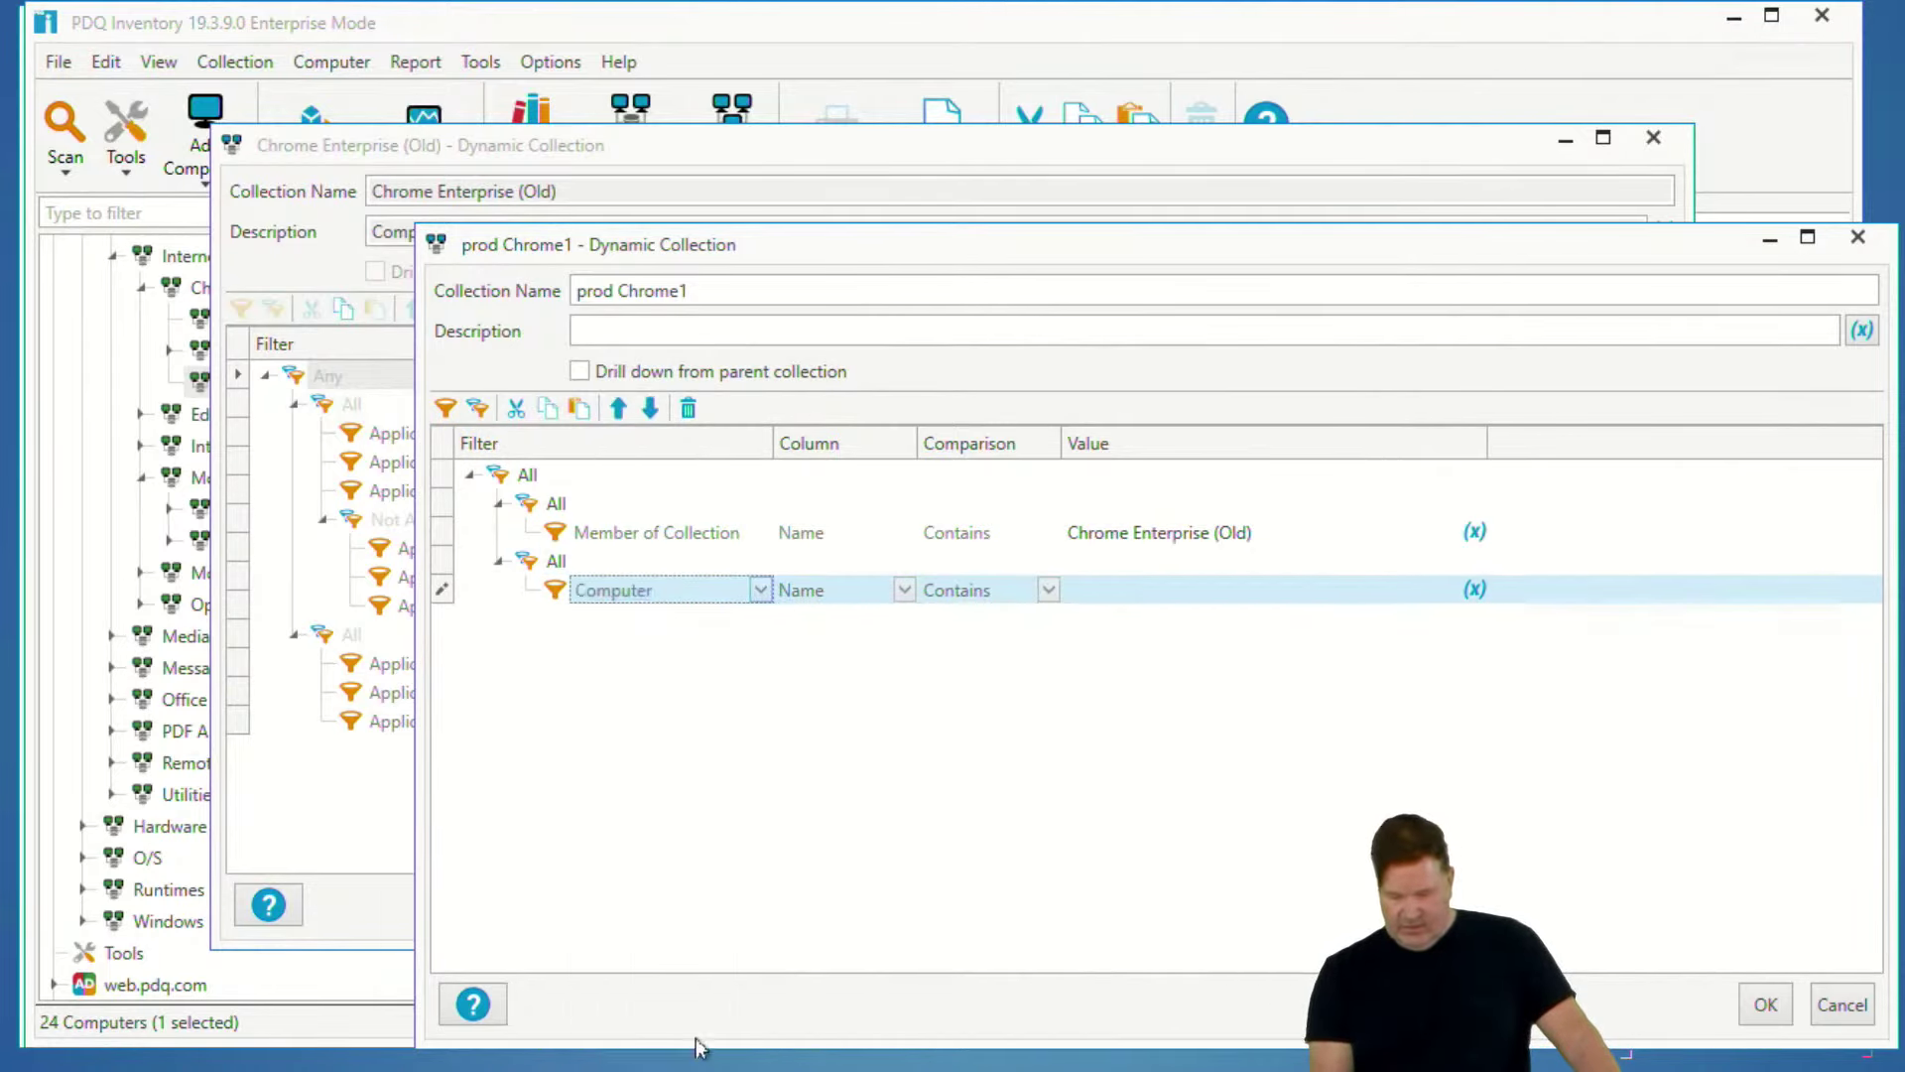
{"action": "left_click", "coordinate": [1126, 595]}
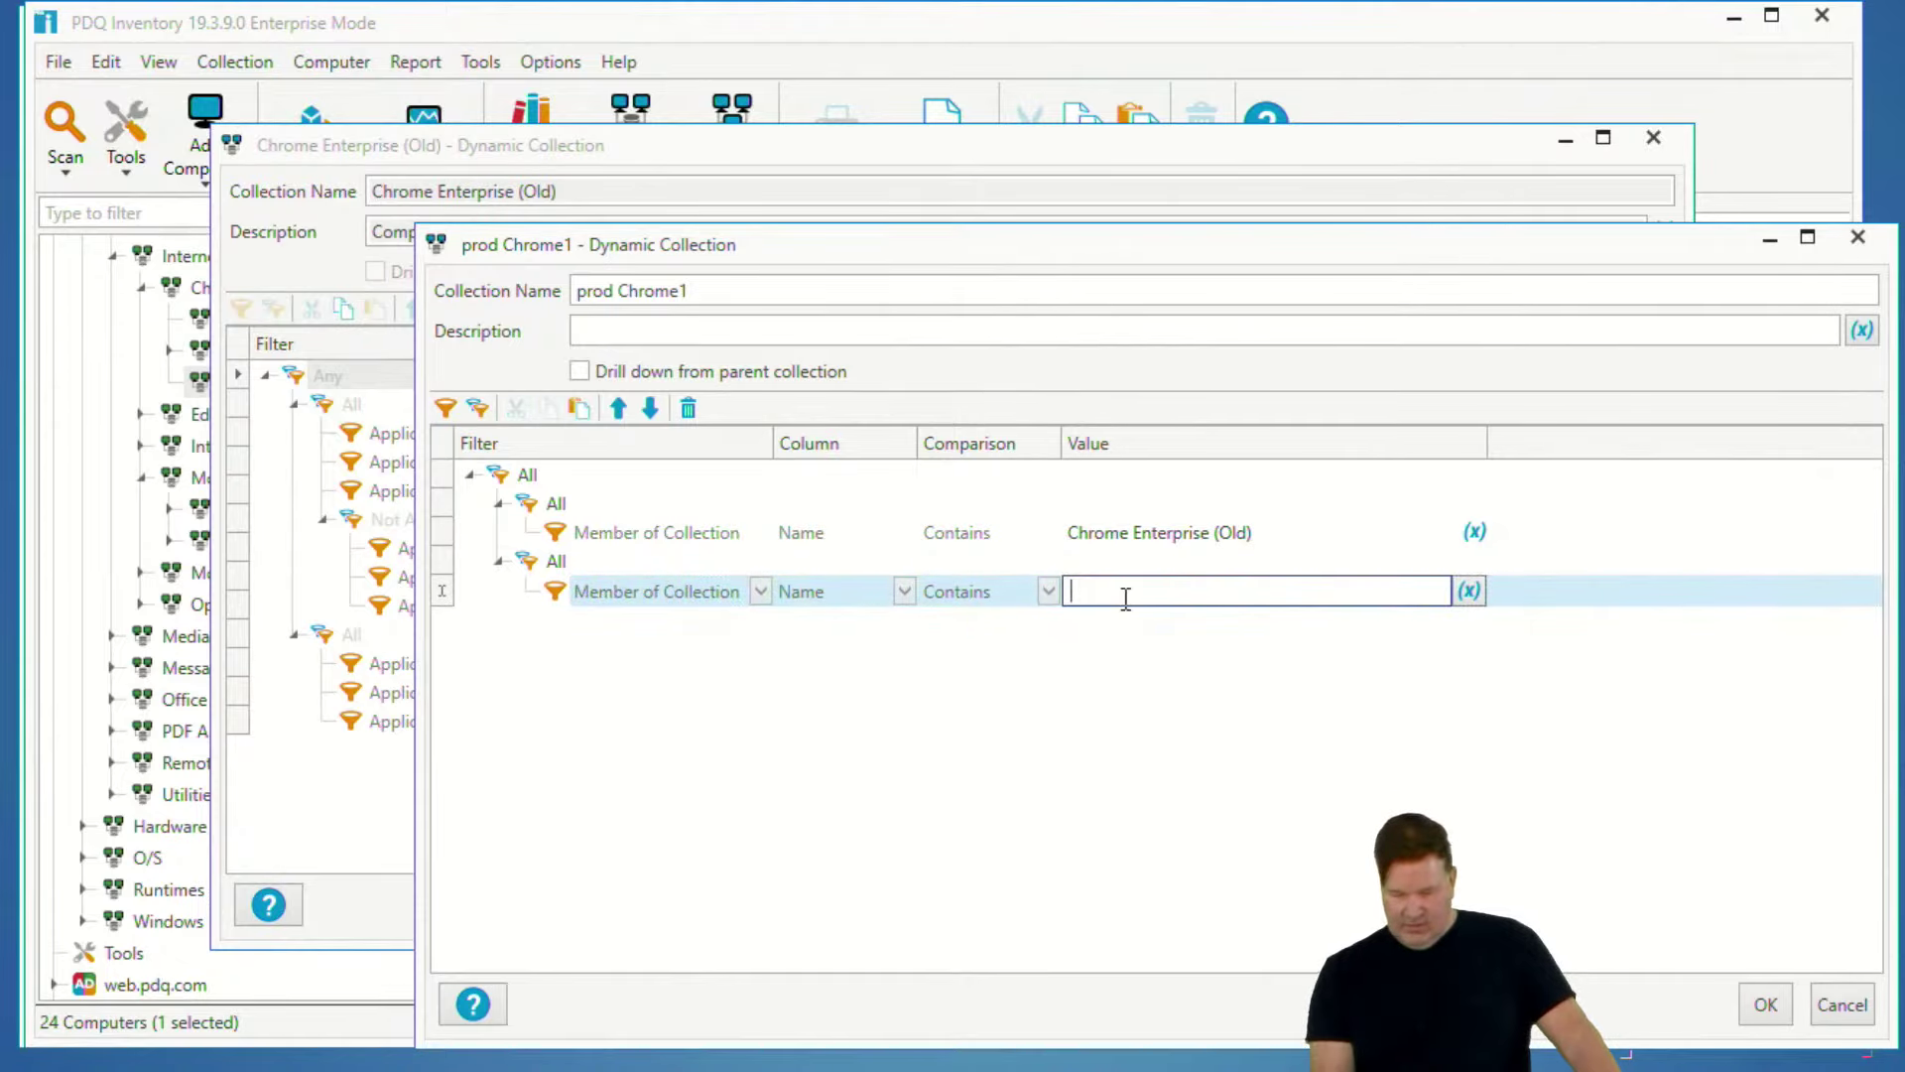
{"action": "scroll", "coordinate": [159, 860], "scroll_direction": "down", "scroll_amount": 6}
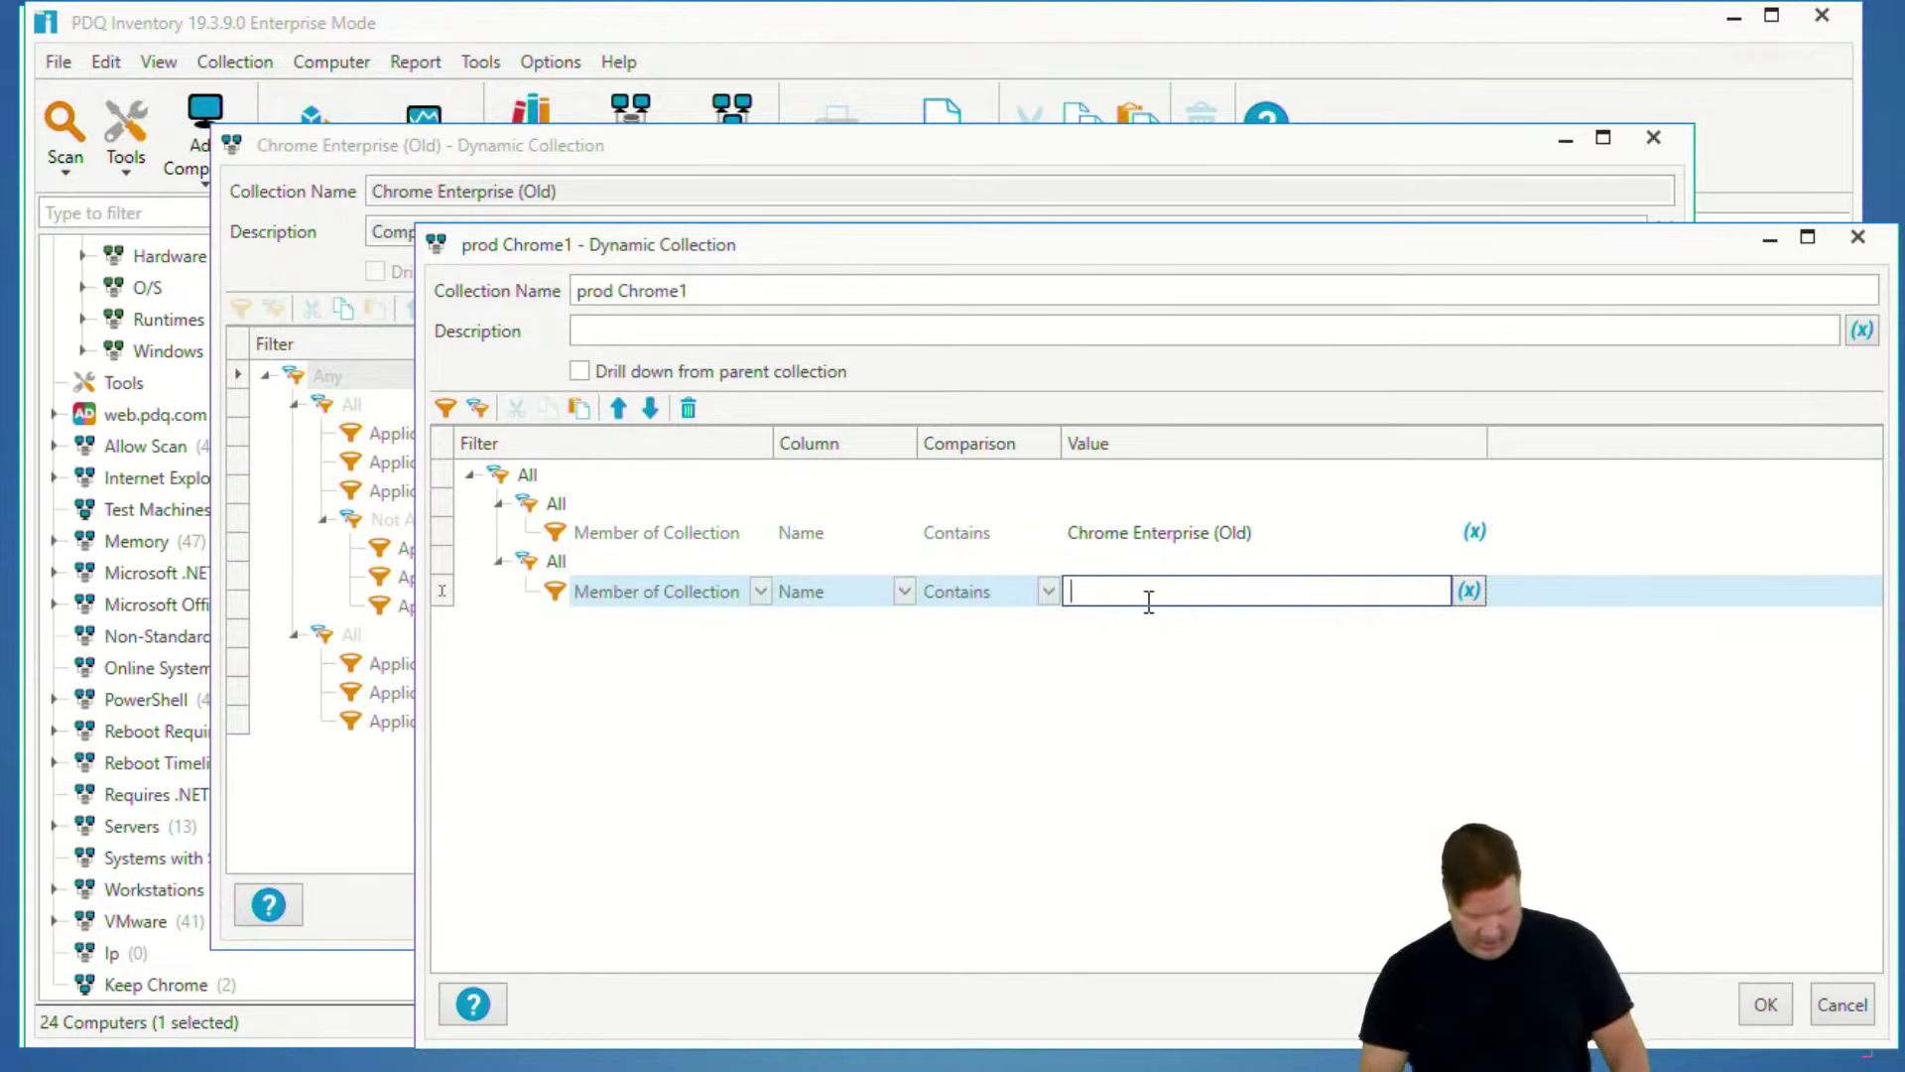
{"action": "type", "text": "keep chrome"}
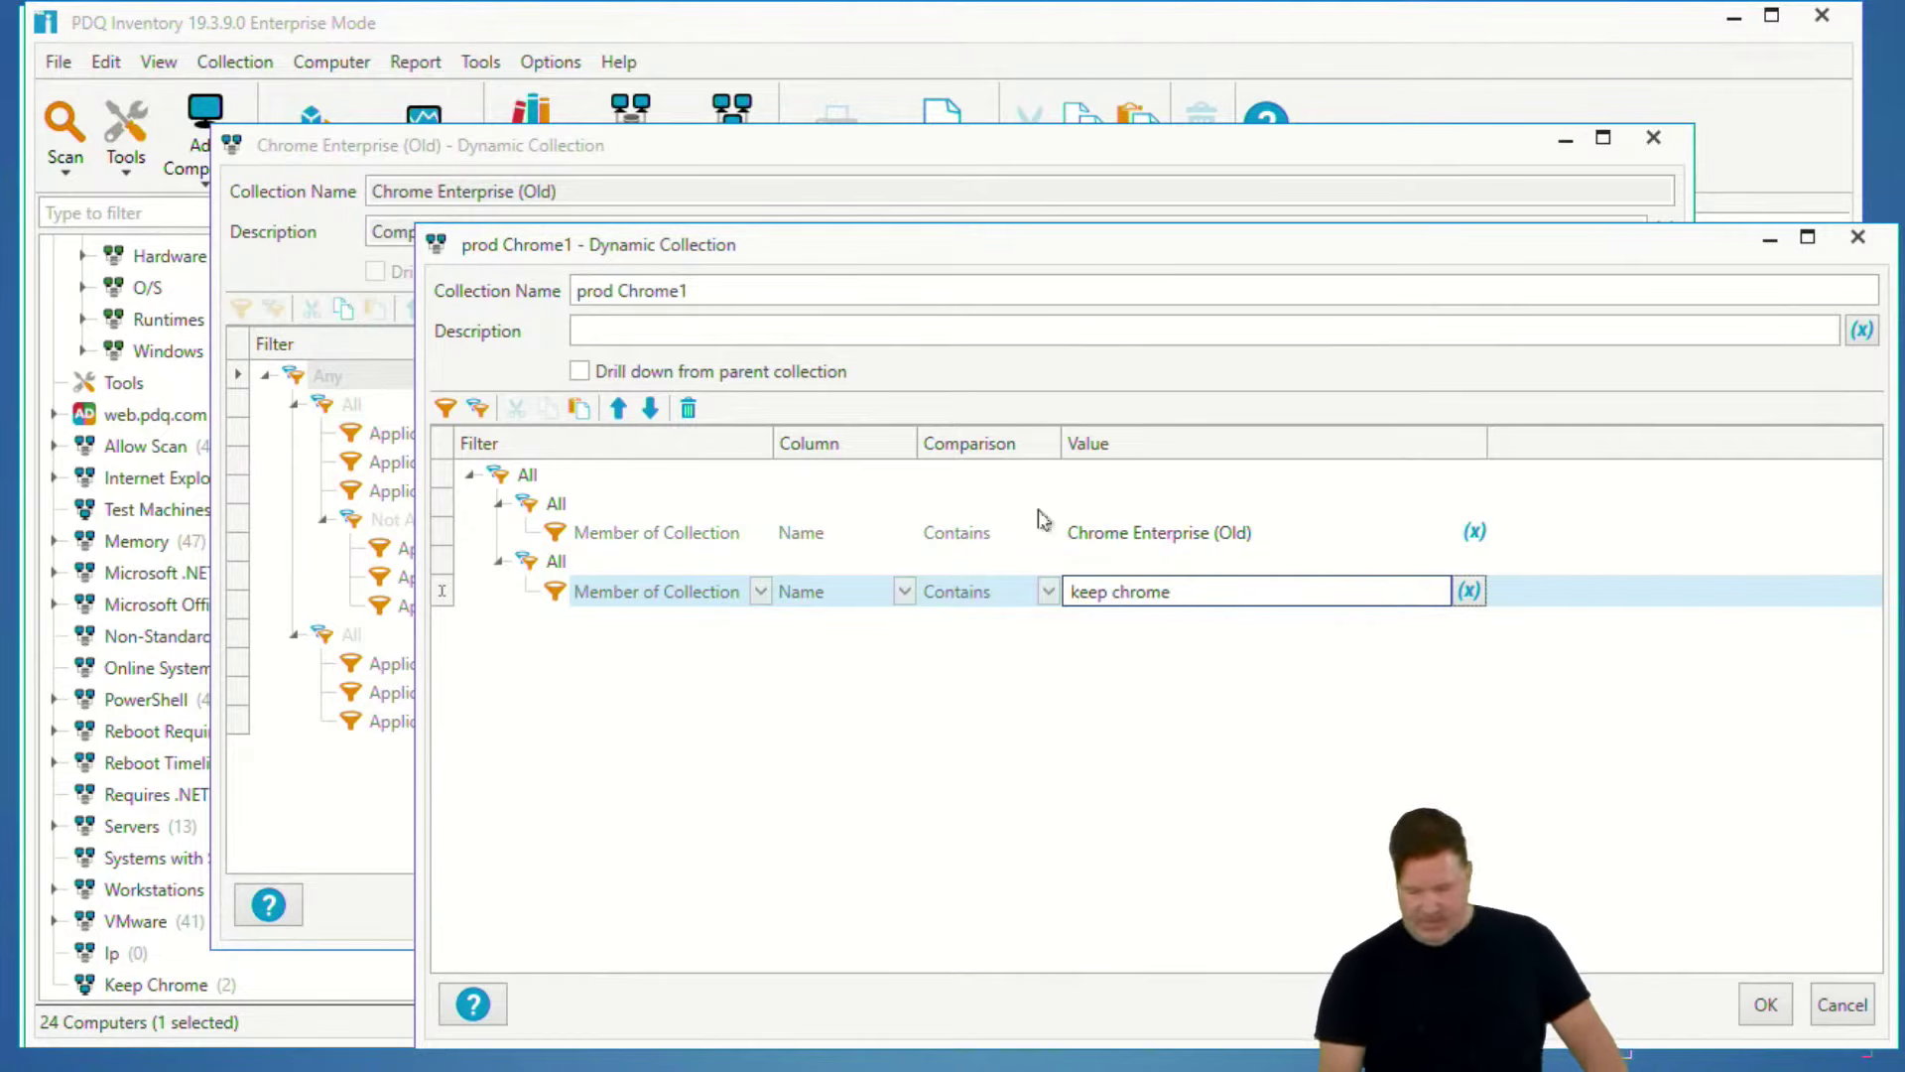
{"action": "key", "text": "Return"}
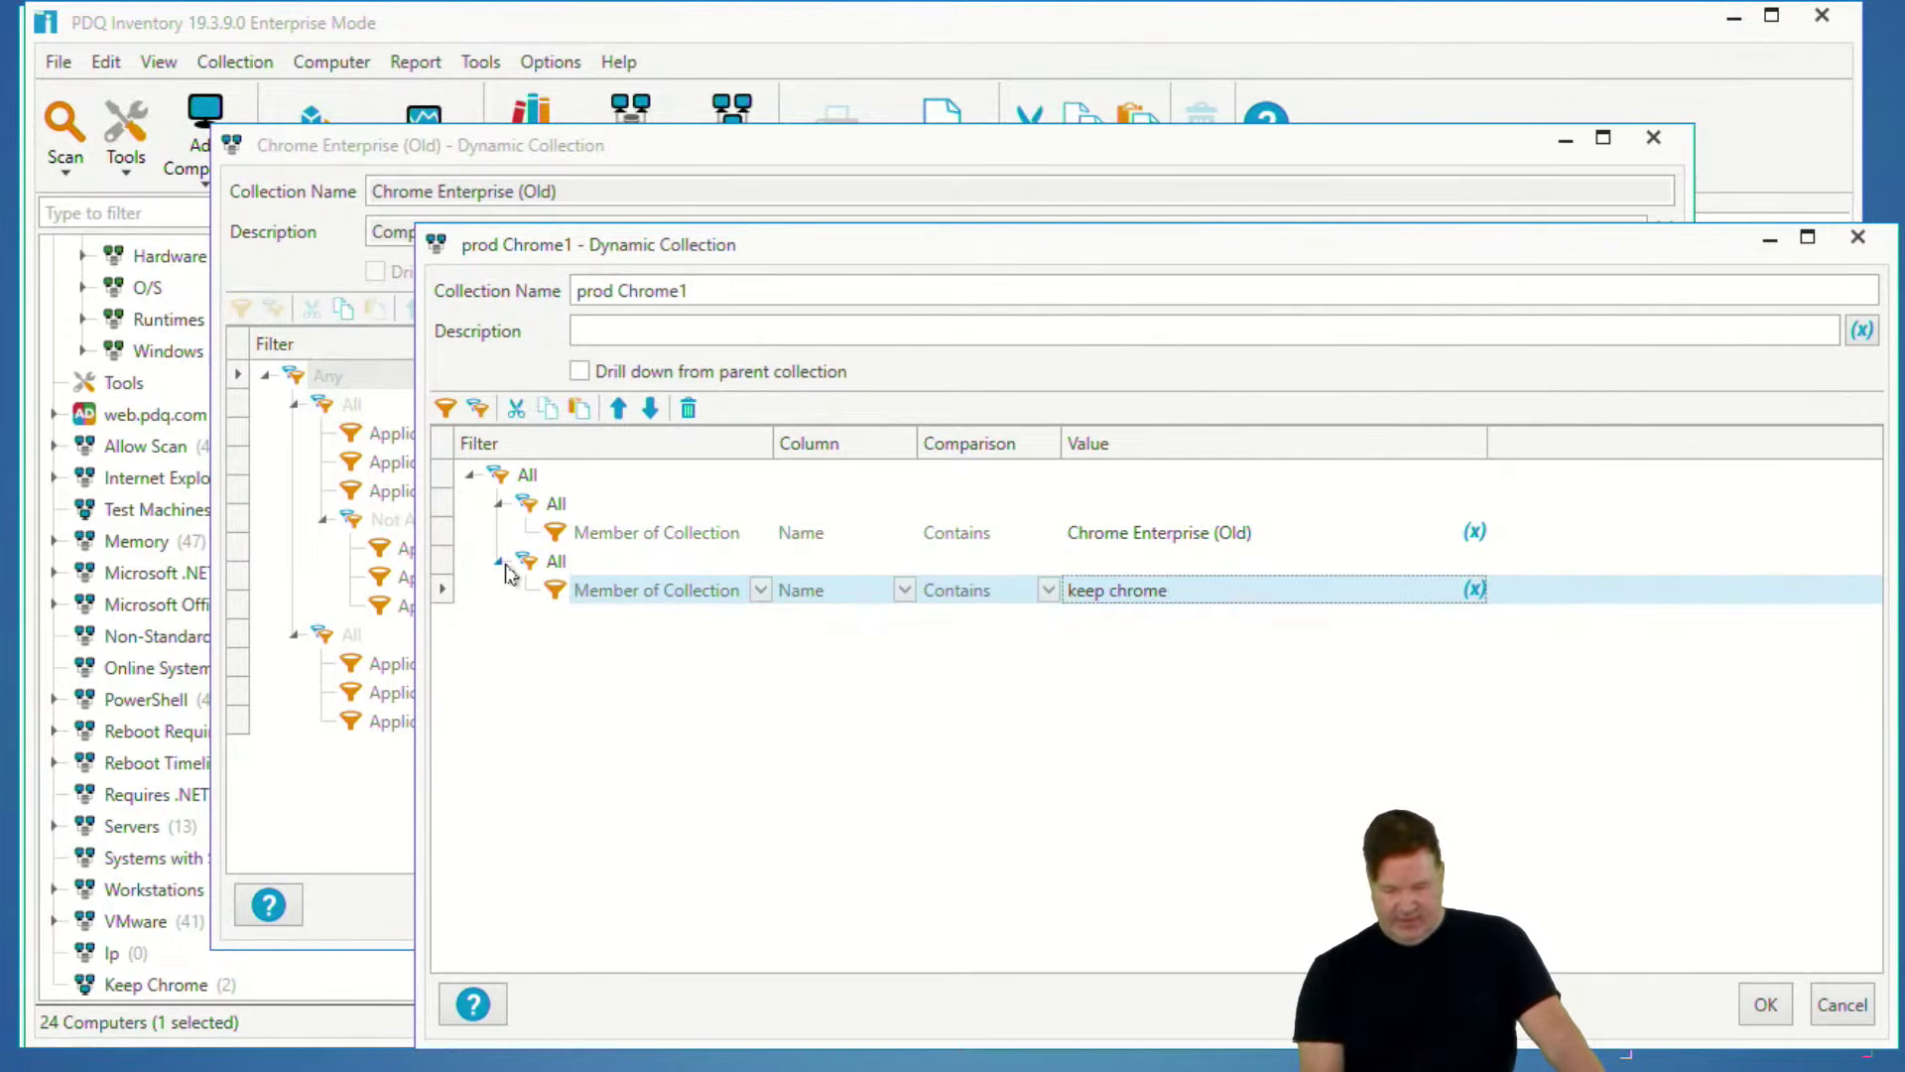
- Change the keep chrome filter's group to Not Any and close the Chrome Enterprise (Old) definition
{"action": "left_click", "coordinate": [548, 563]}
{"action": "left_click", "coordinate": [760, 564]}
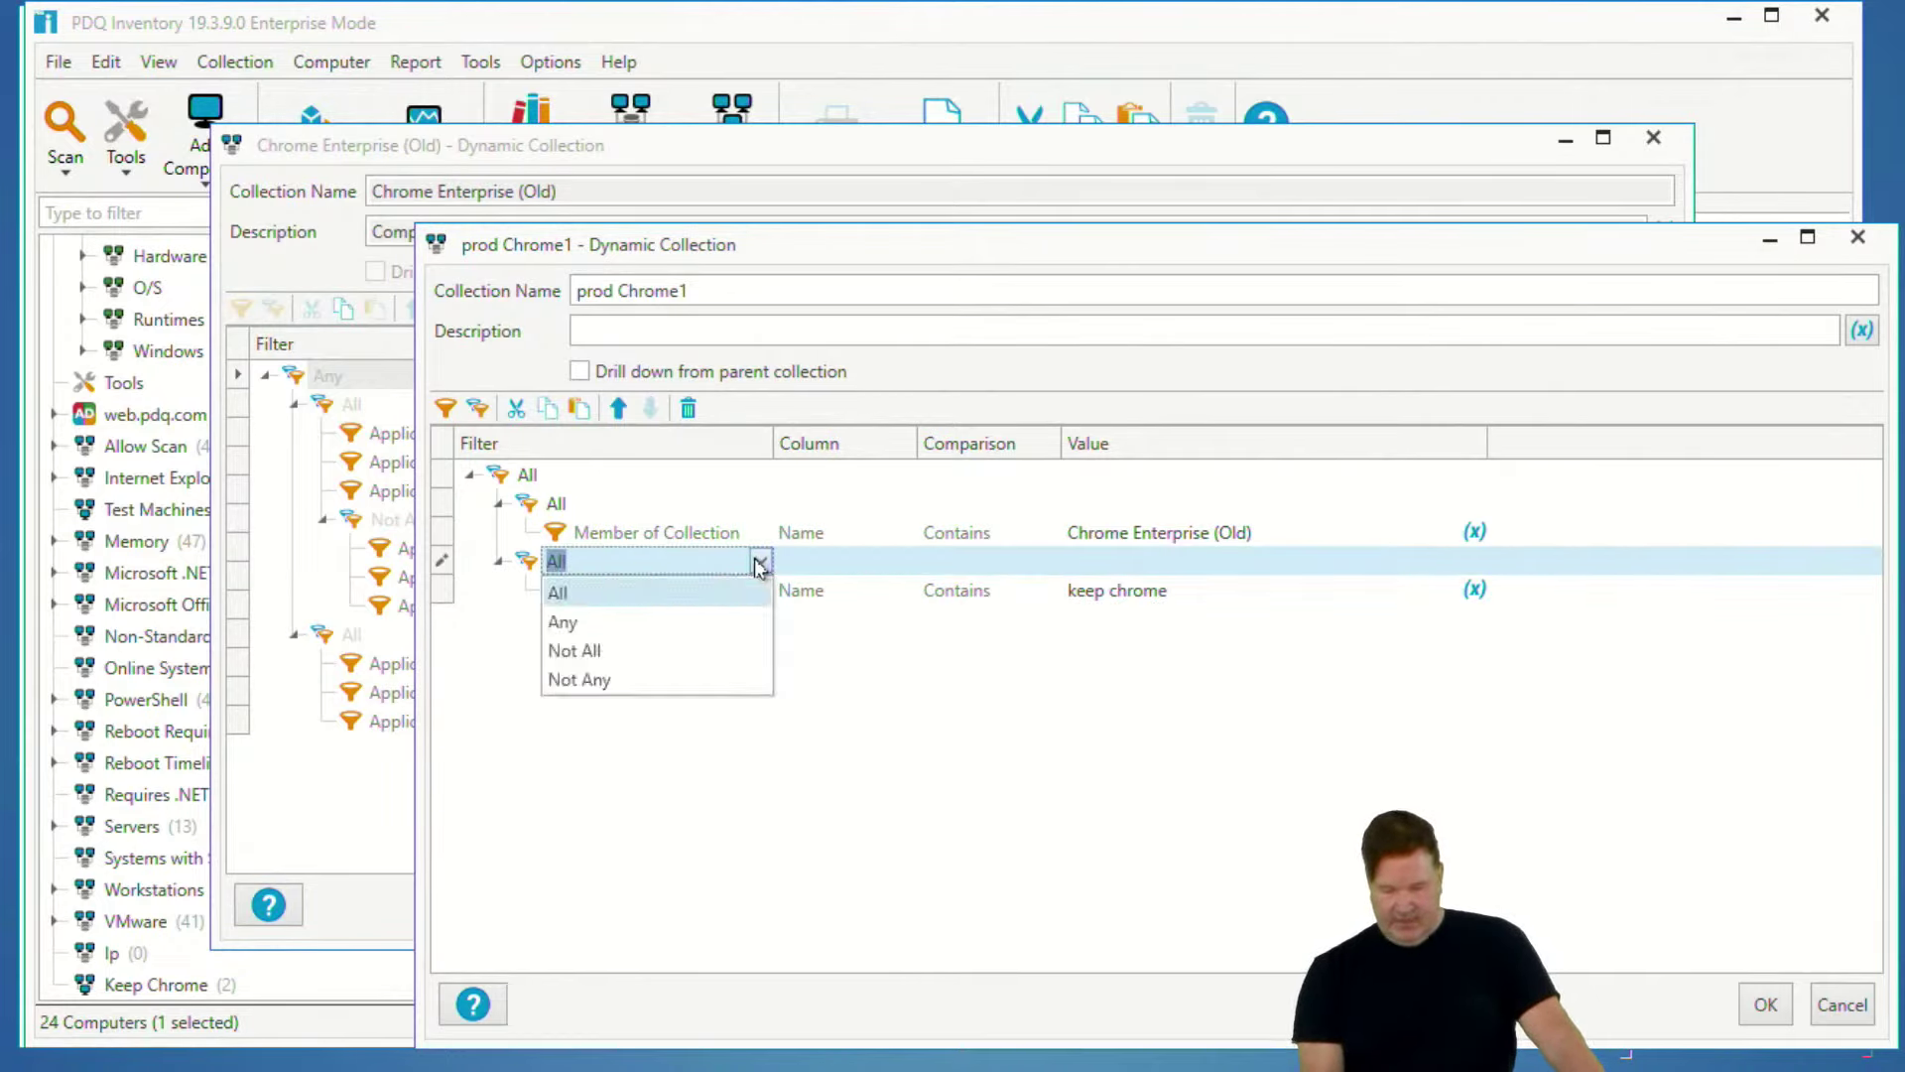
{"action": "left_click", "coordinate": [593, 680]}
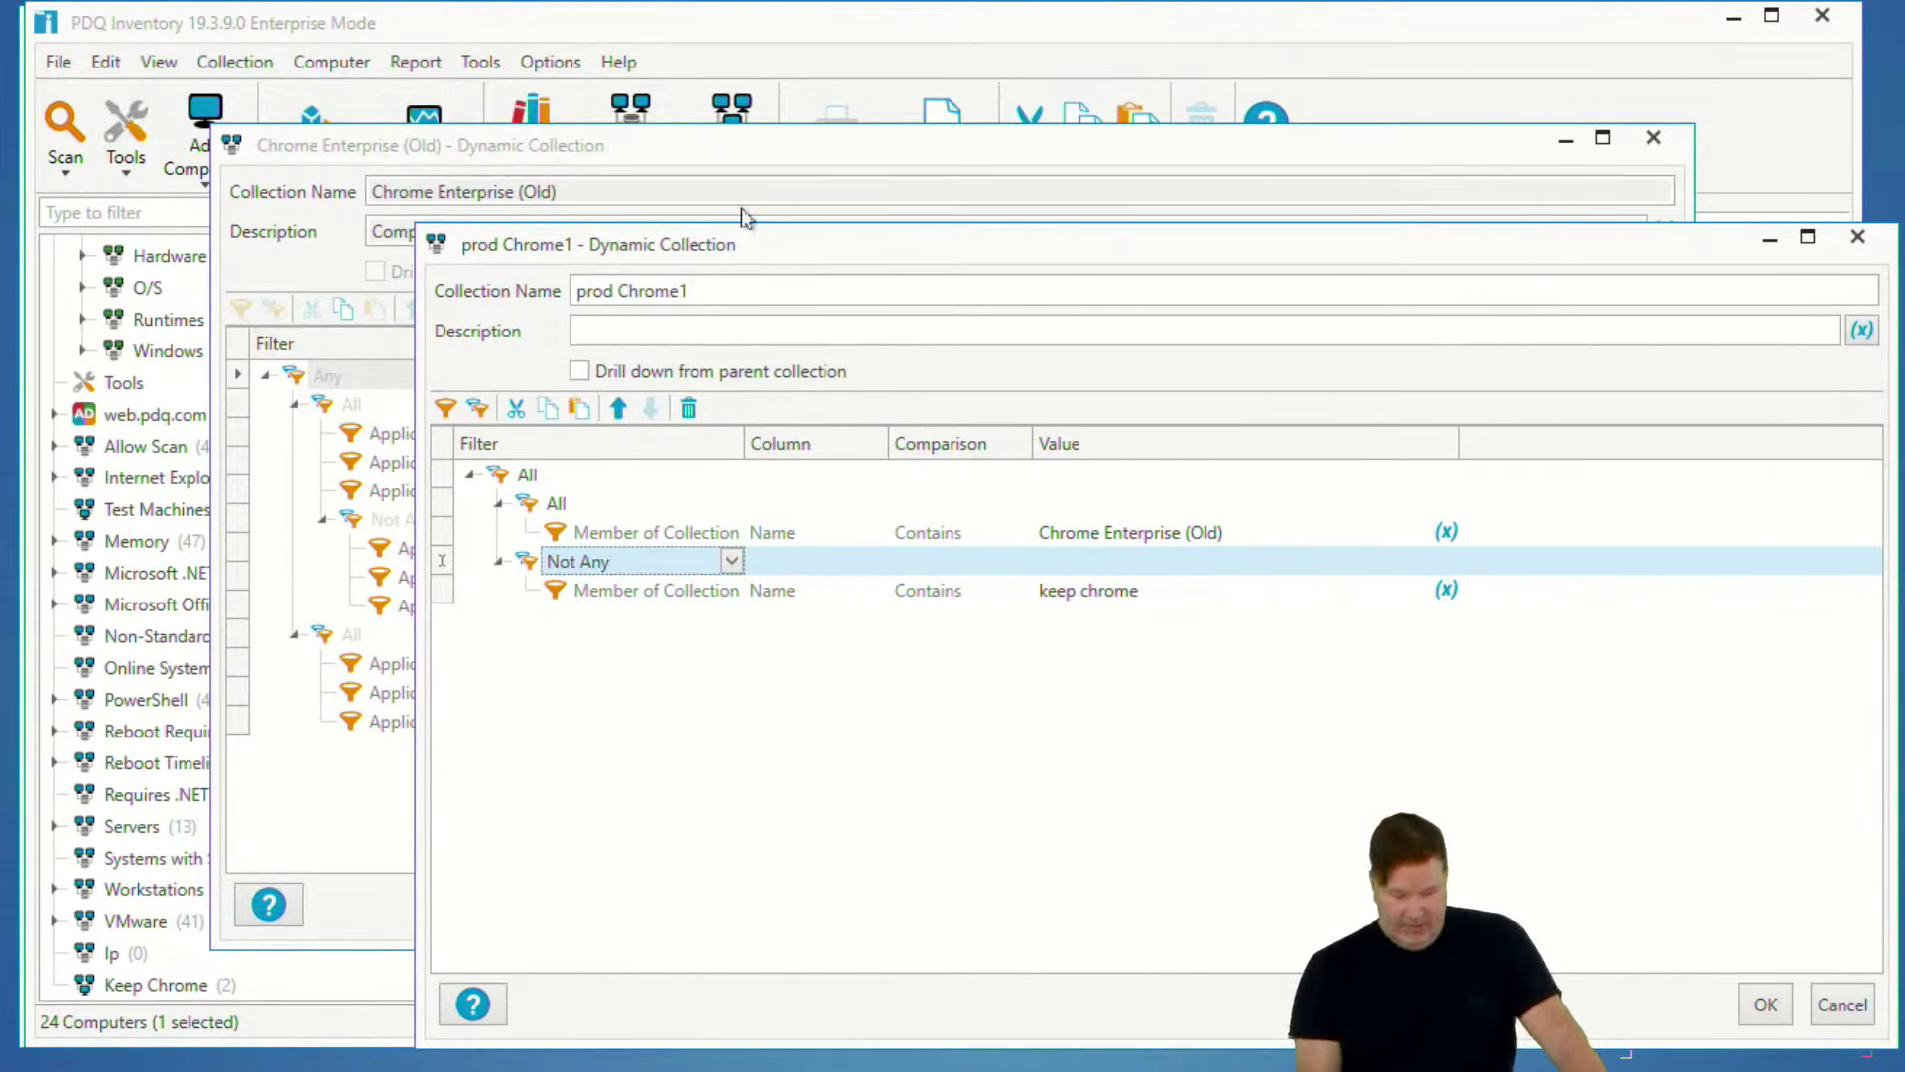
{"action": "left_click", "coordinate": [1653, 136]}
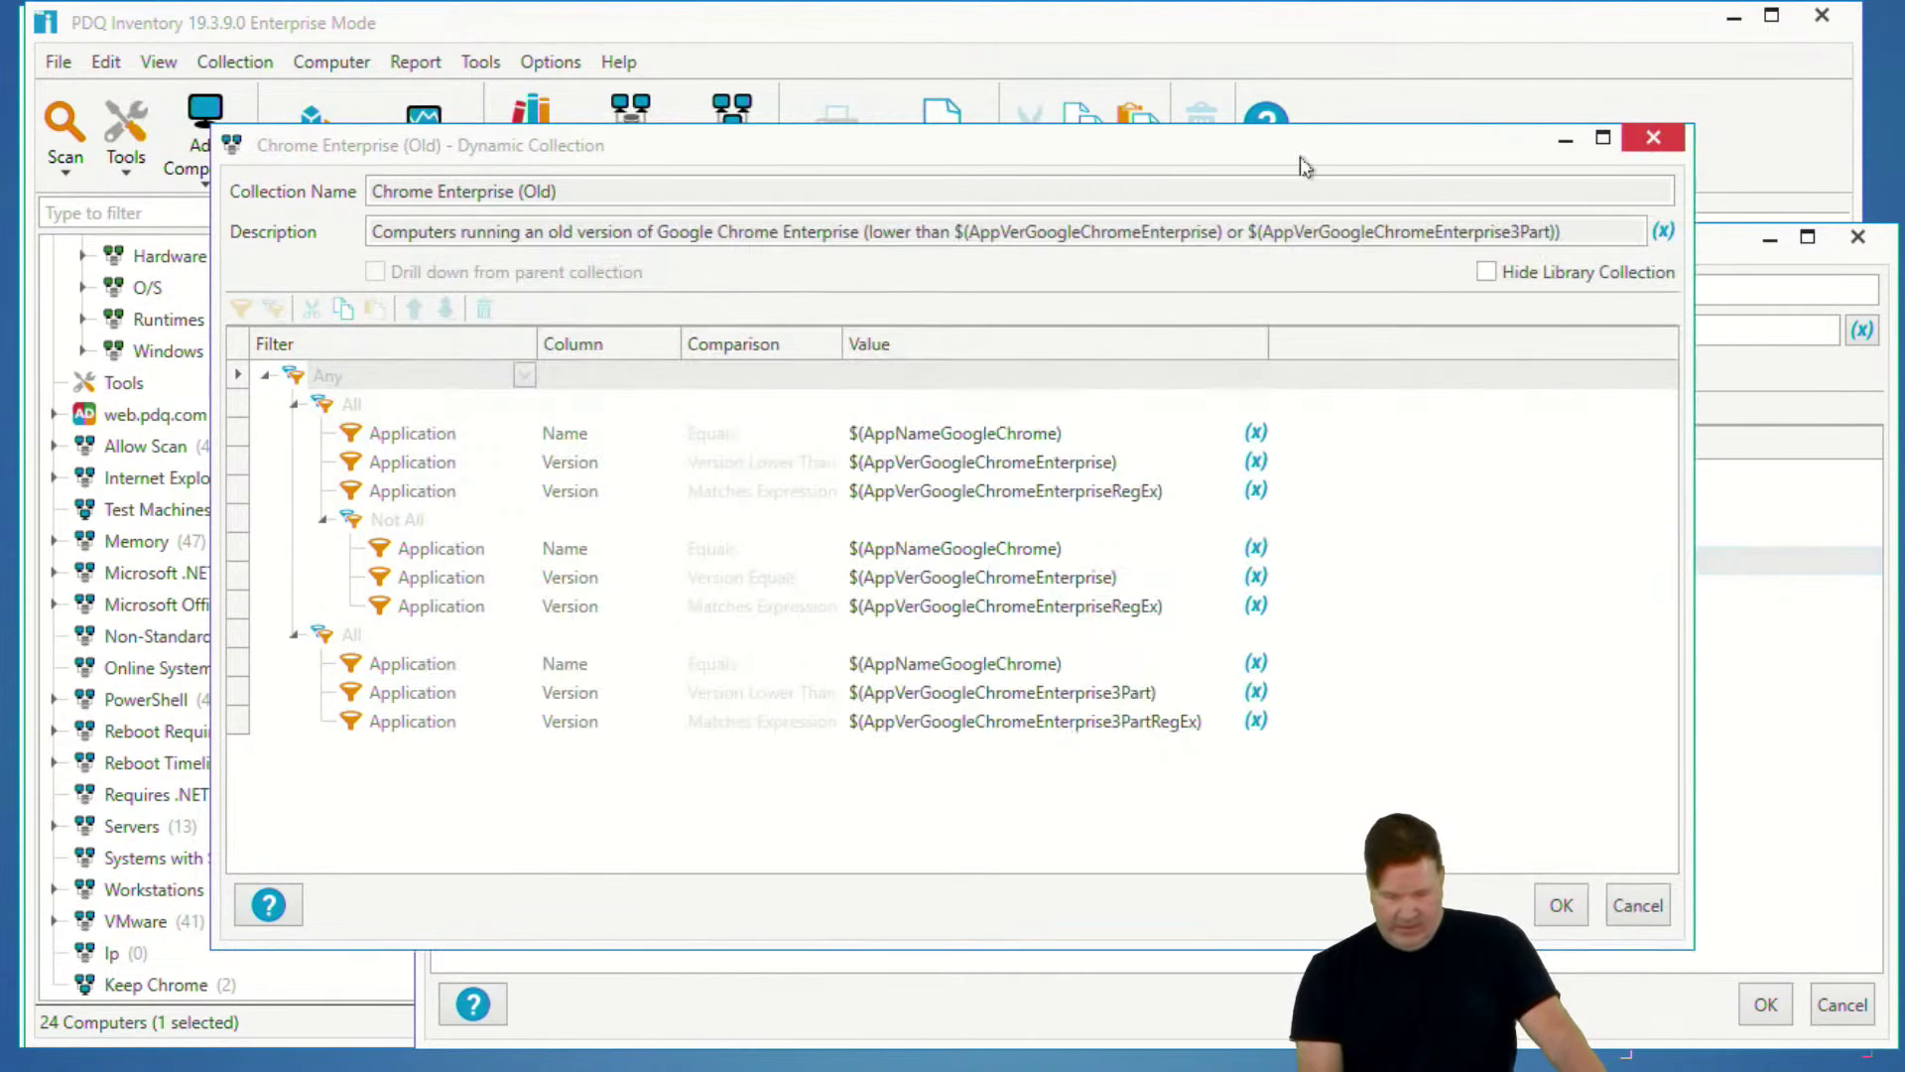
{"action": "scroll", "coordinate": [226, 395], "scroll_direction": "up", "scroll_amount": 3}
{"action": "scroll", "coordinate": [227, 395], "scroll_direction": "up", "scroll_amount": 3}
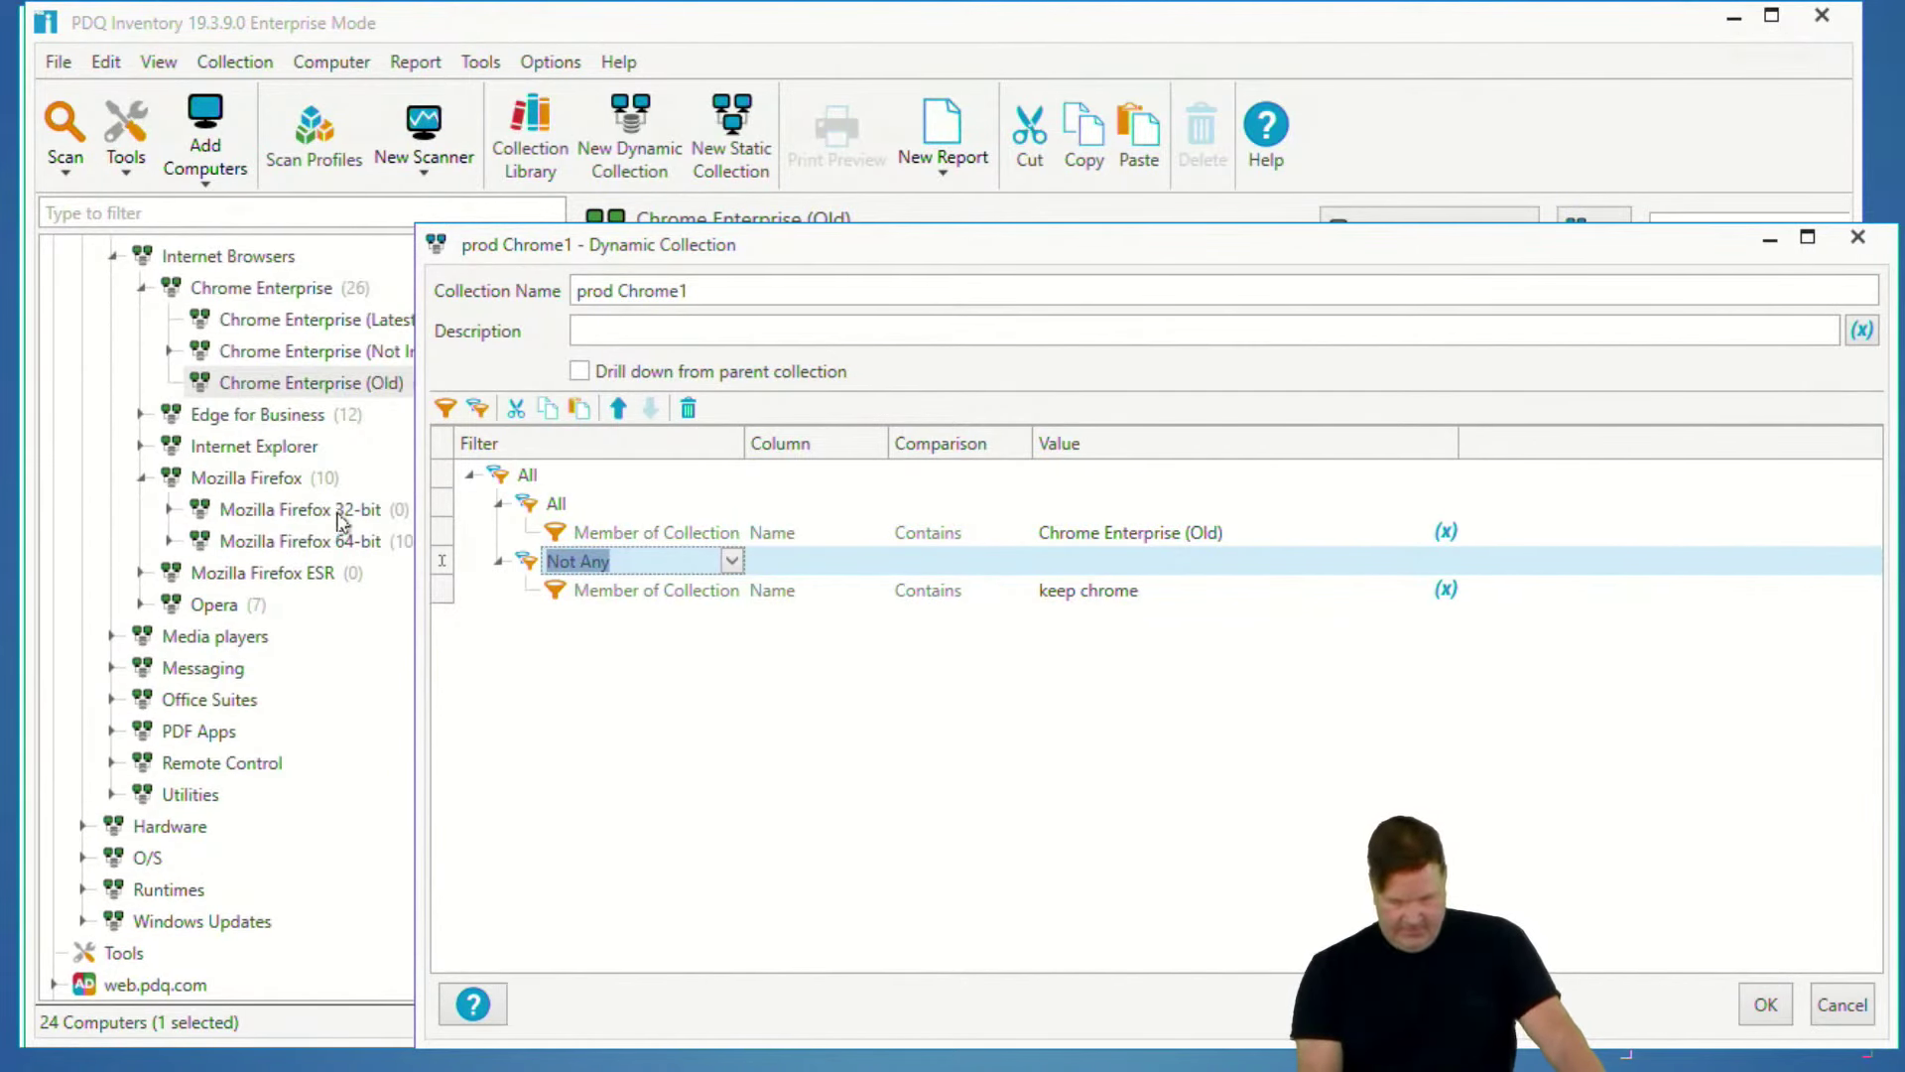
- Save the prod Chrome1 collection and move it out from under Keep Chrome to the top level of the tree
{"action": "left_click_drag", "start_coordinate": [822, 264], "coordinate": [720, 233]}
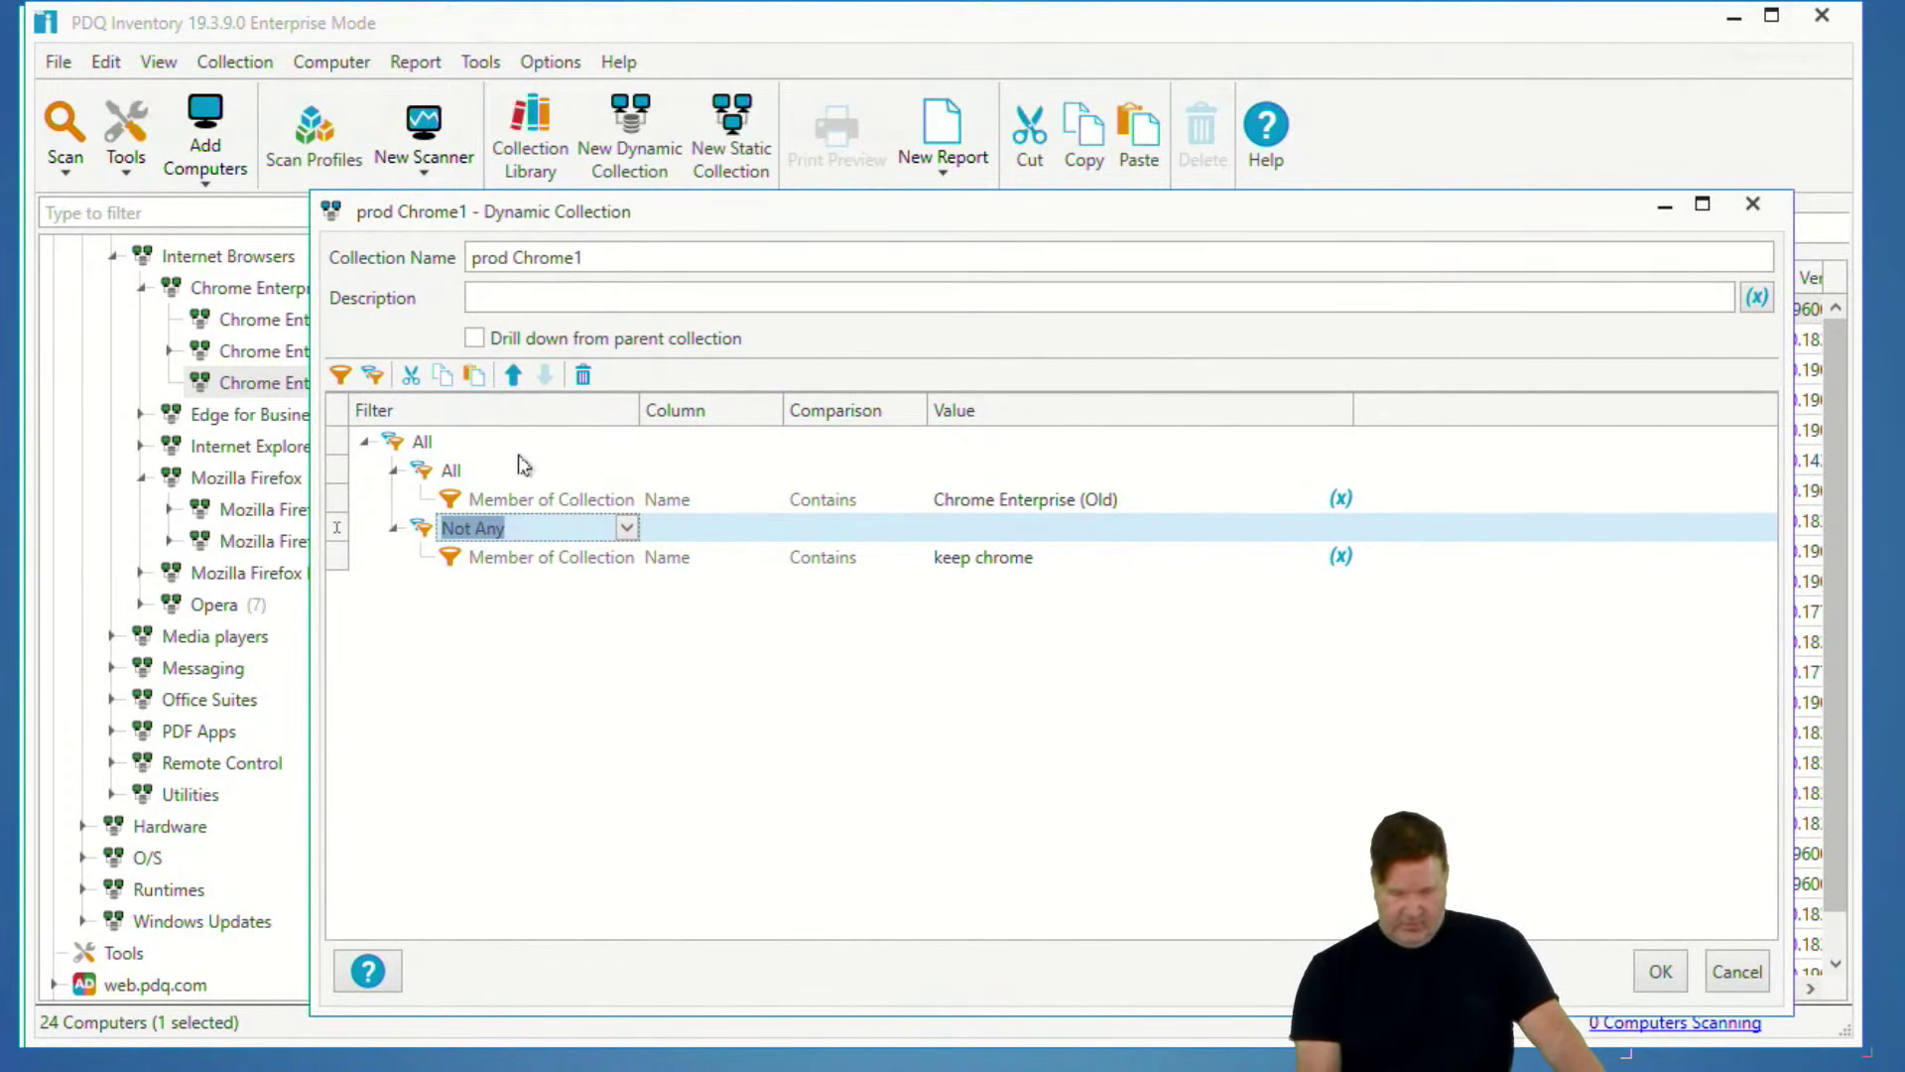
{"action": "left_click", "coordinate": [1660, 971]}
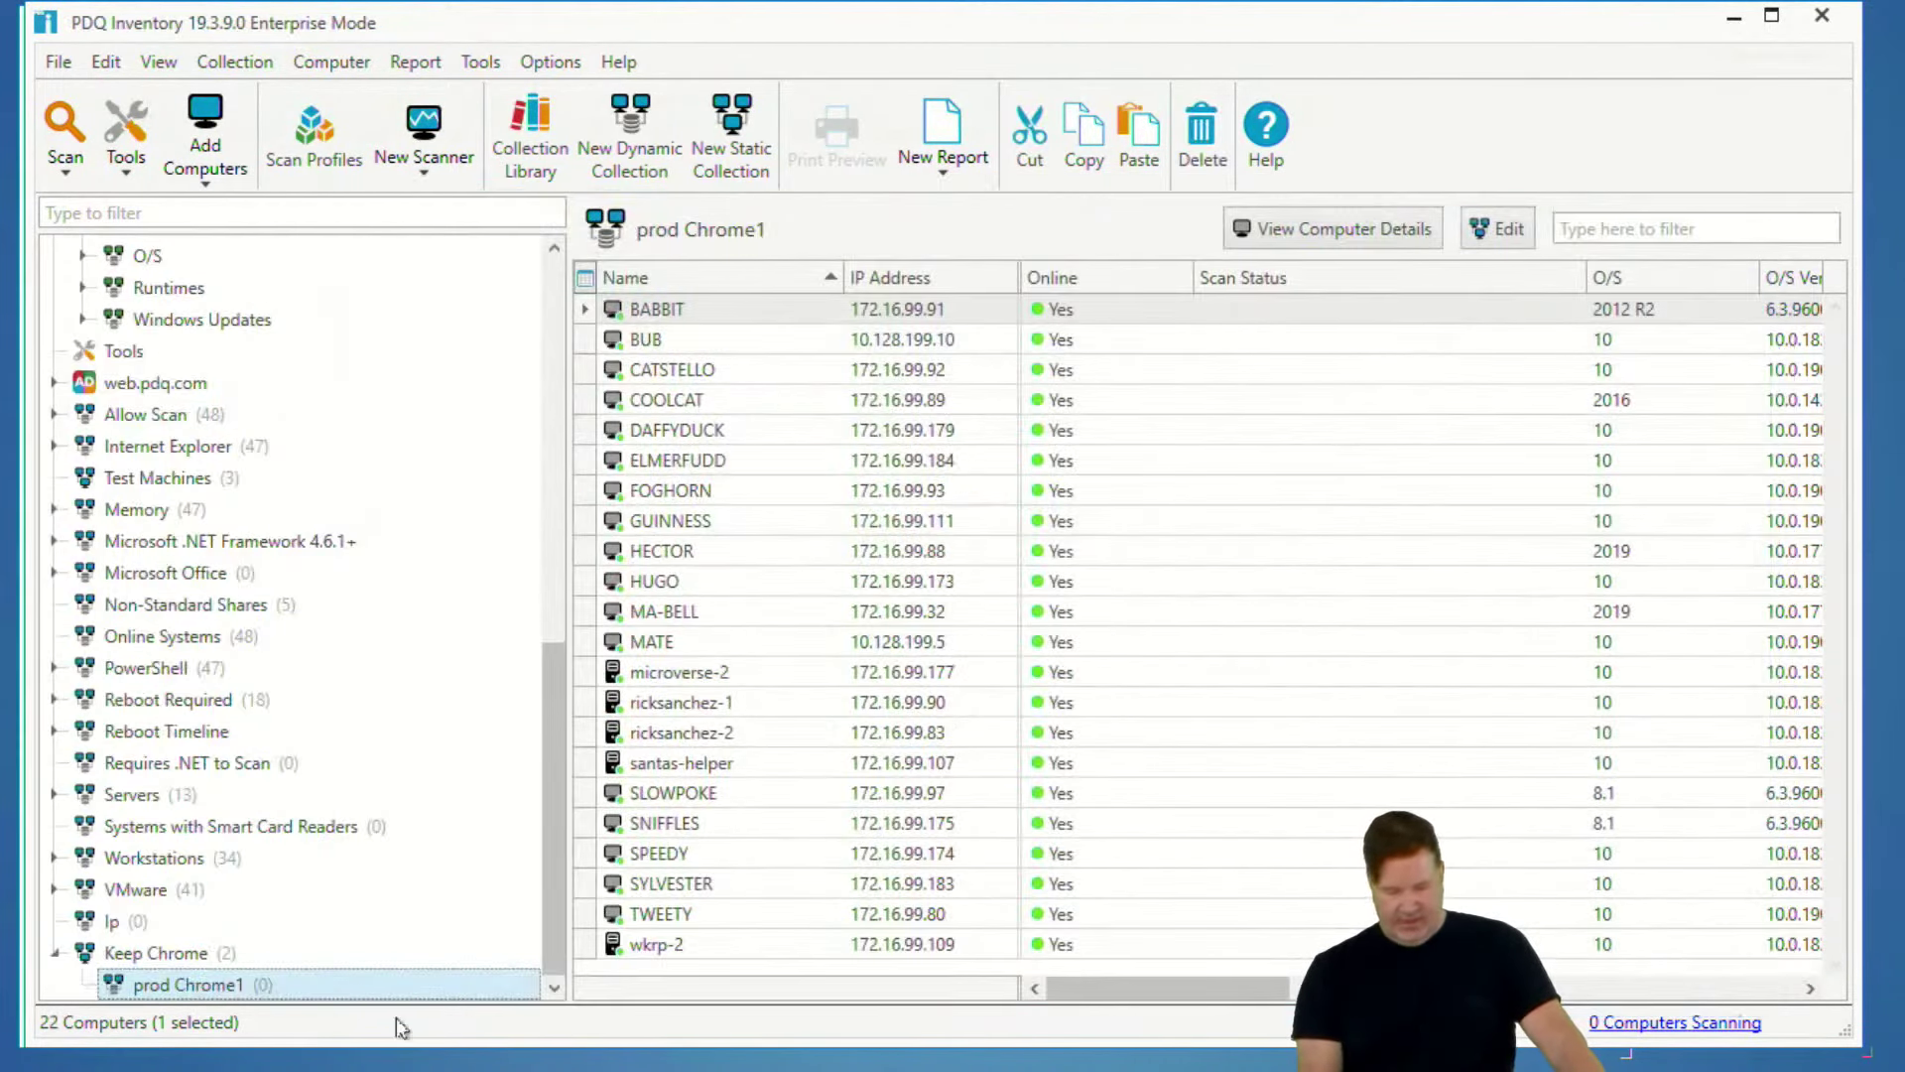
{"action": "left_click_drag", "start_coordinate": [128, 986], "coordinate": [56, 978]}
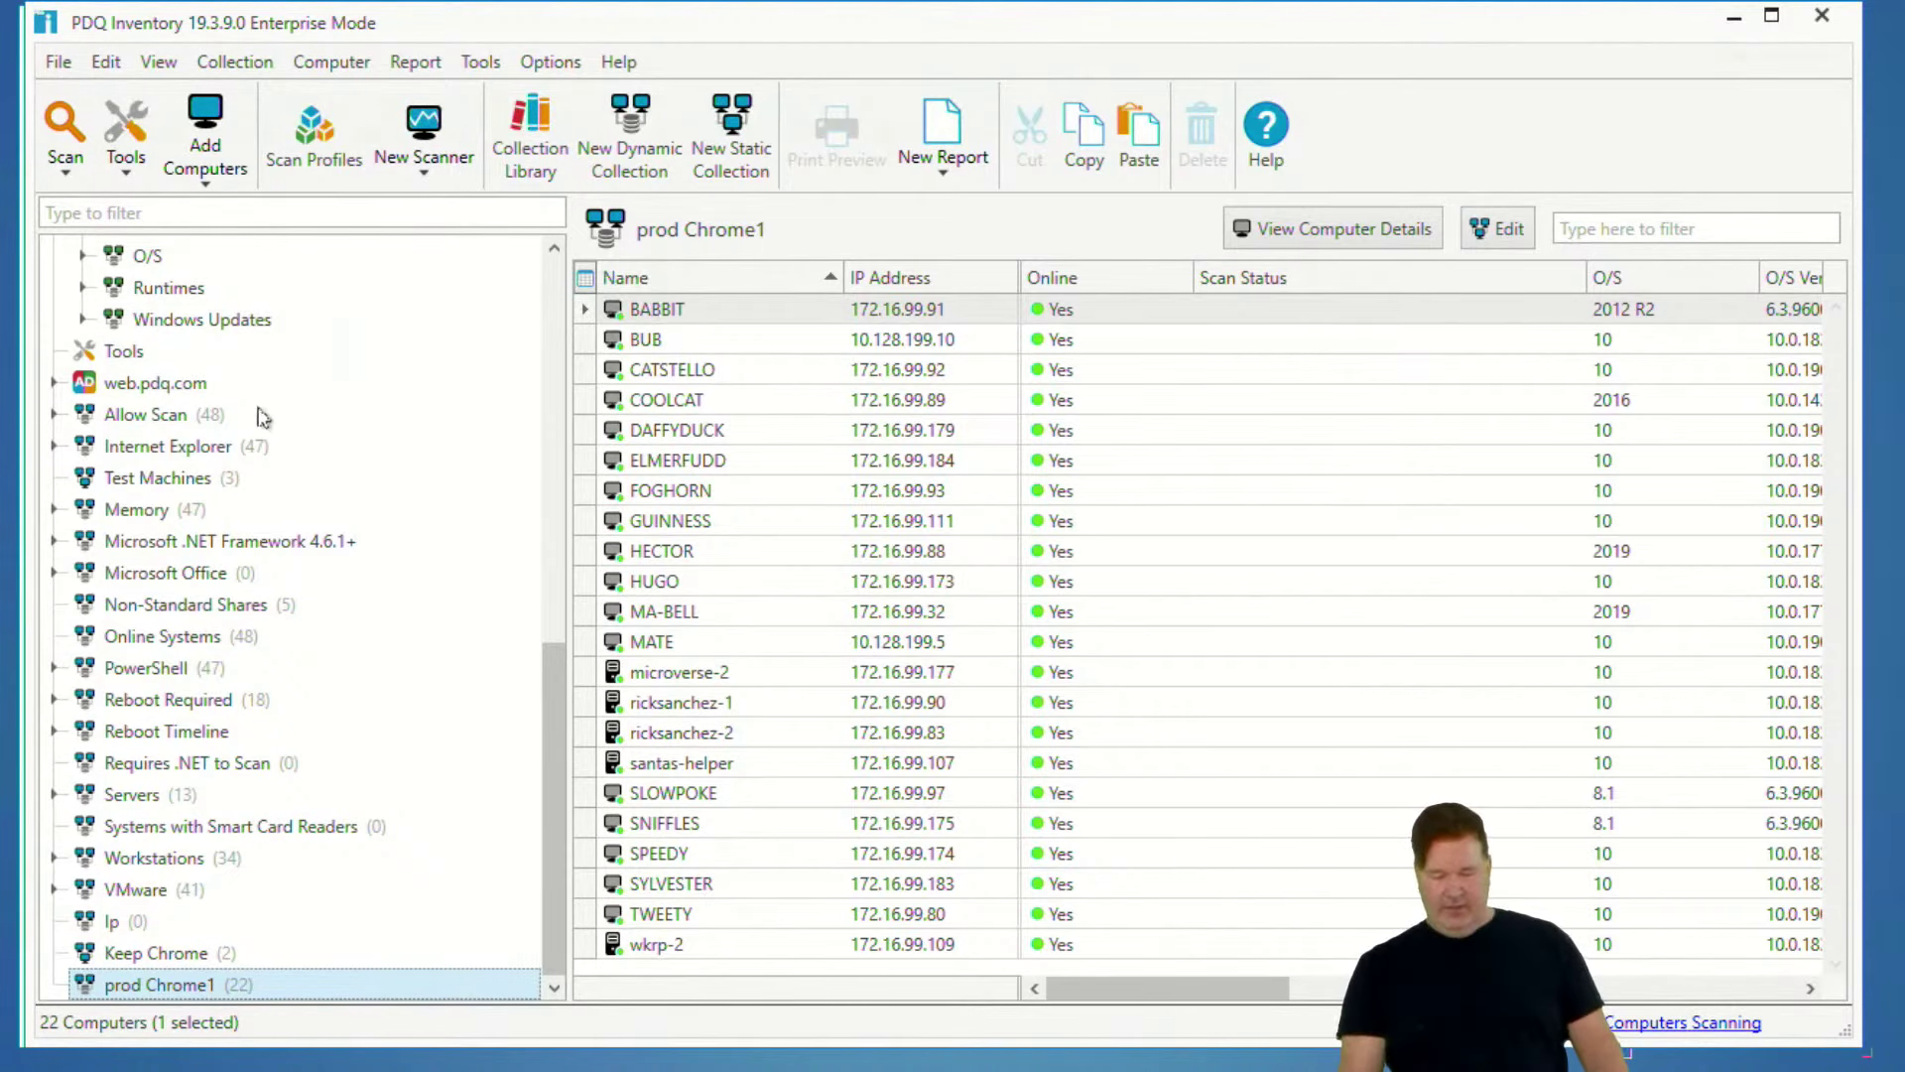
- With Collection Library selected, start a new dynamic collection named Prod-Chrome2
{"action": "scroll", "coordinate": [214, 281], "scroll_direction": "up", "scroll_amount": 10}
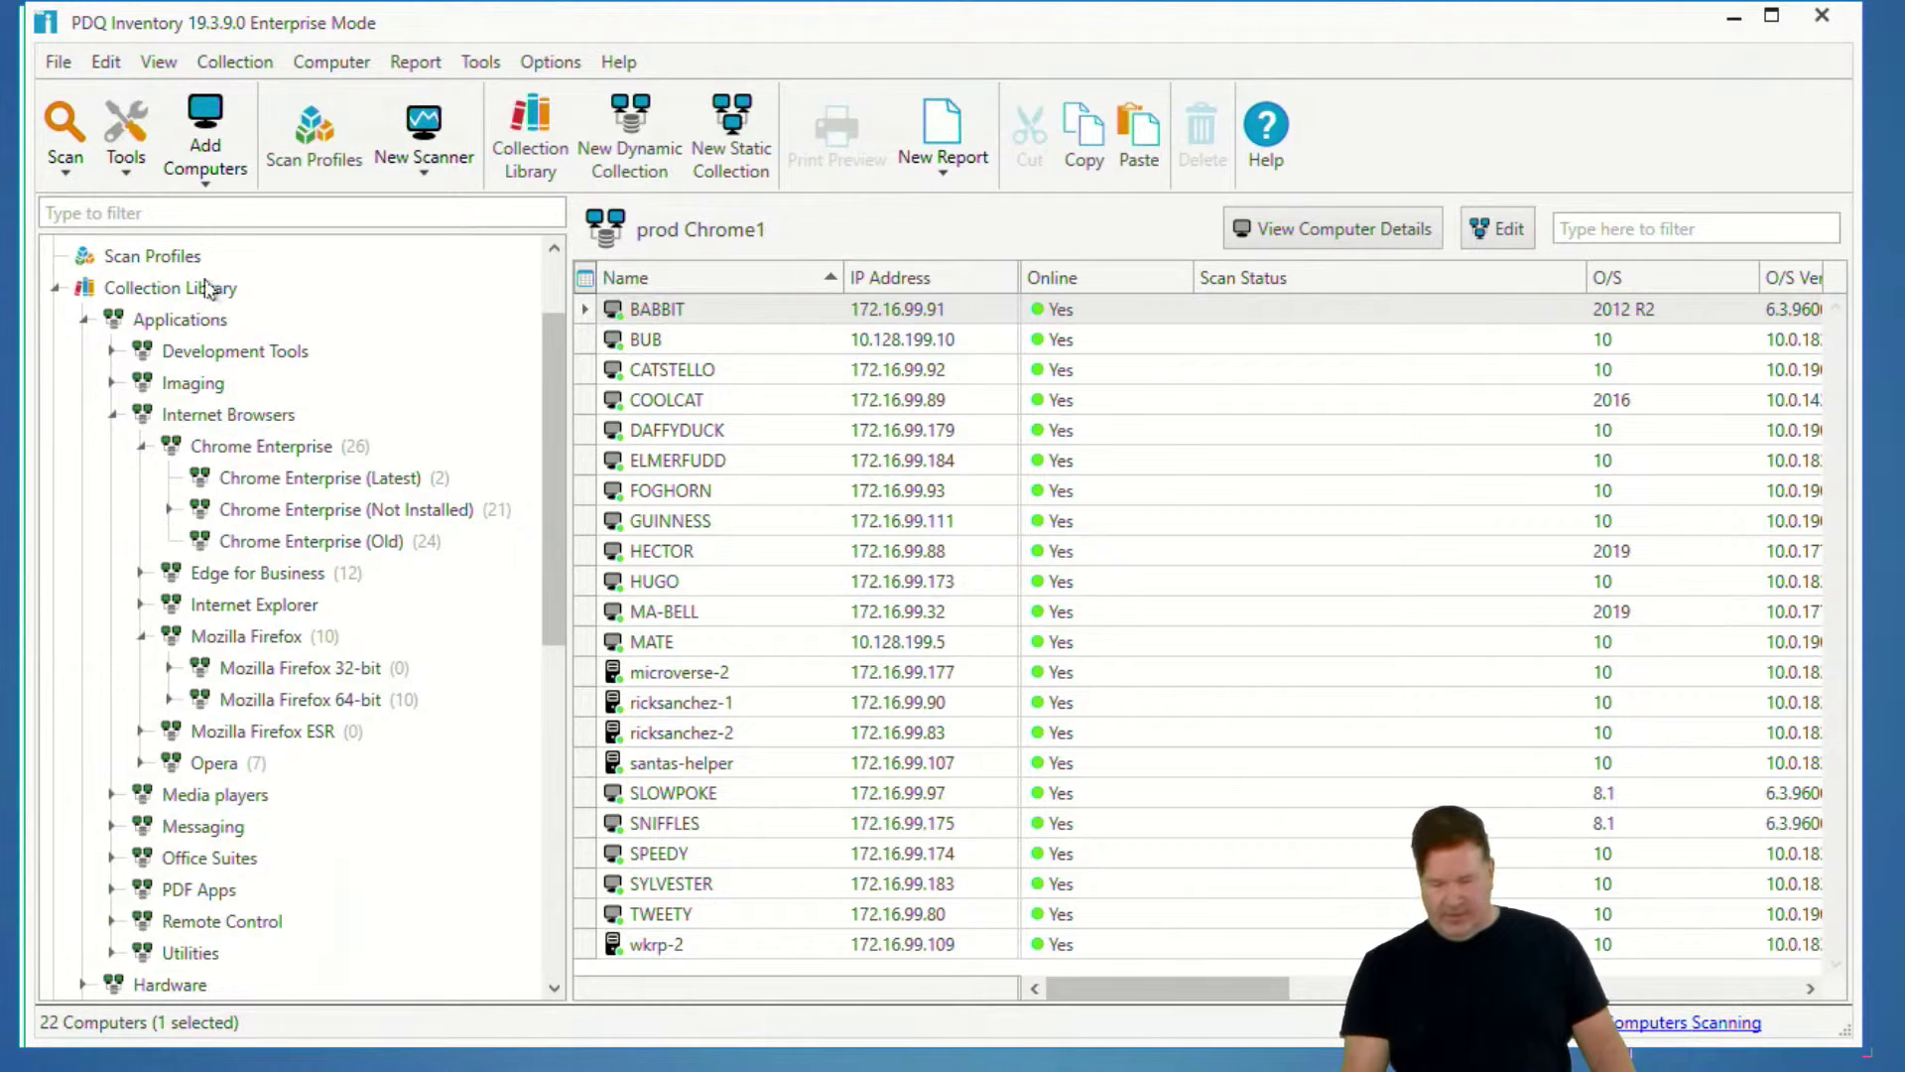
{"action": "left_click", "coordinate": [178, 290]}
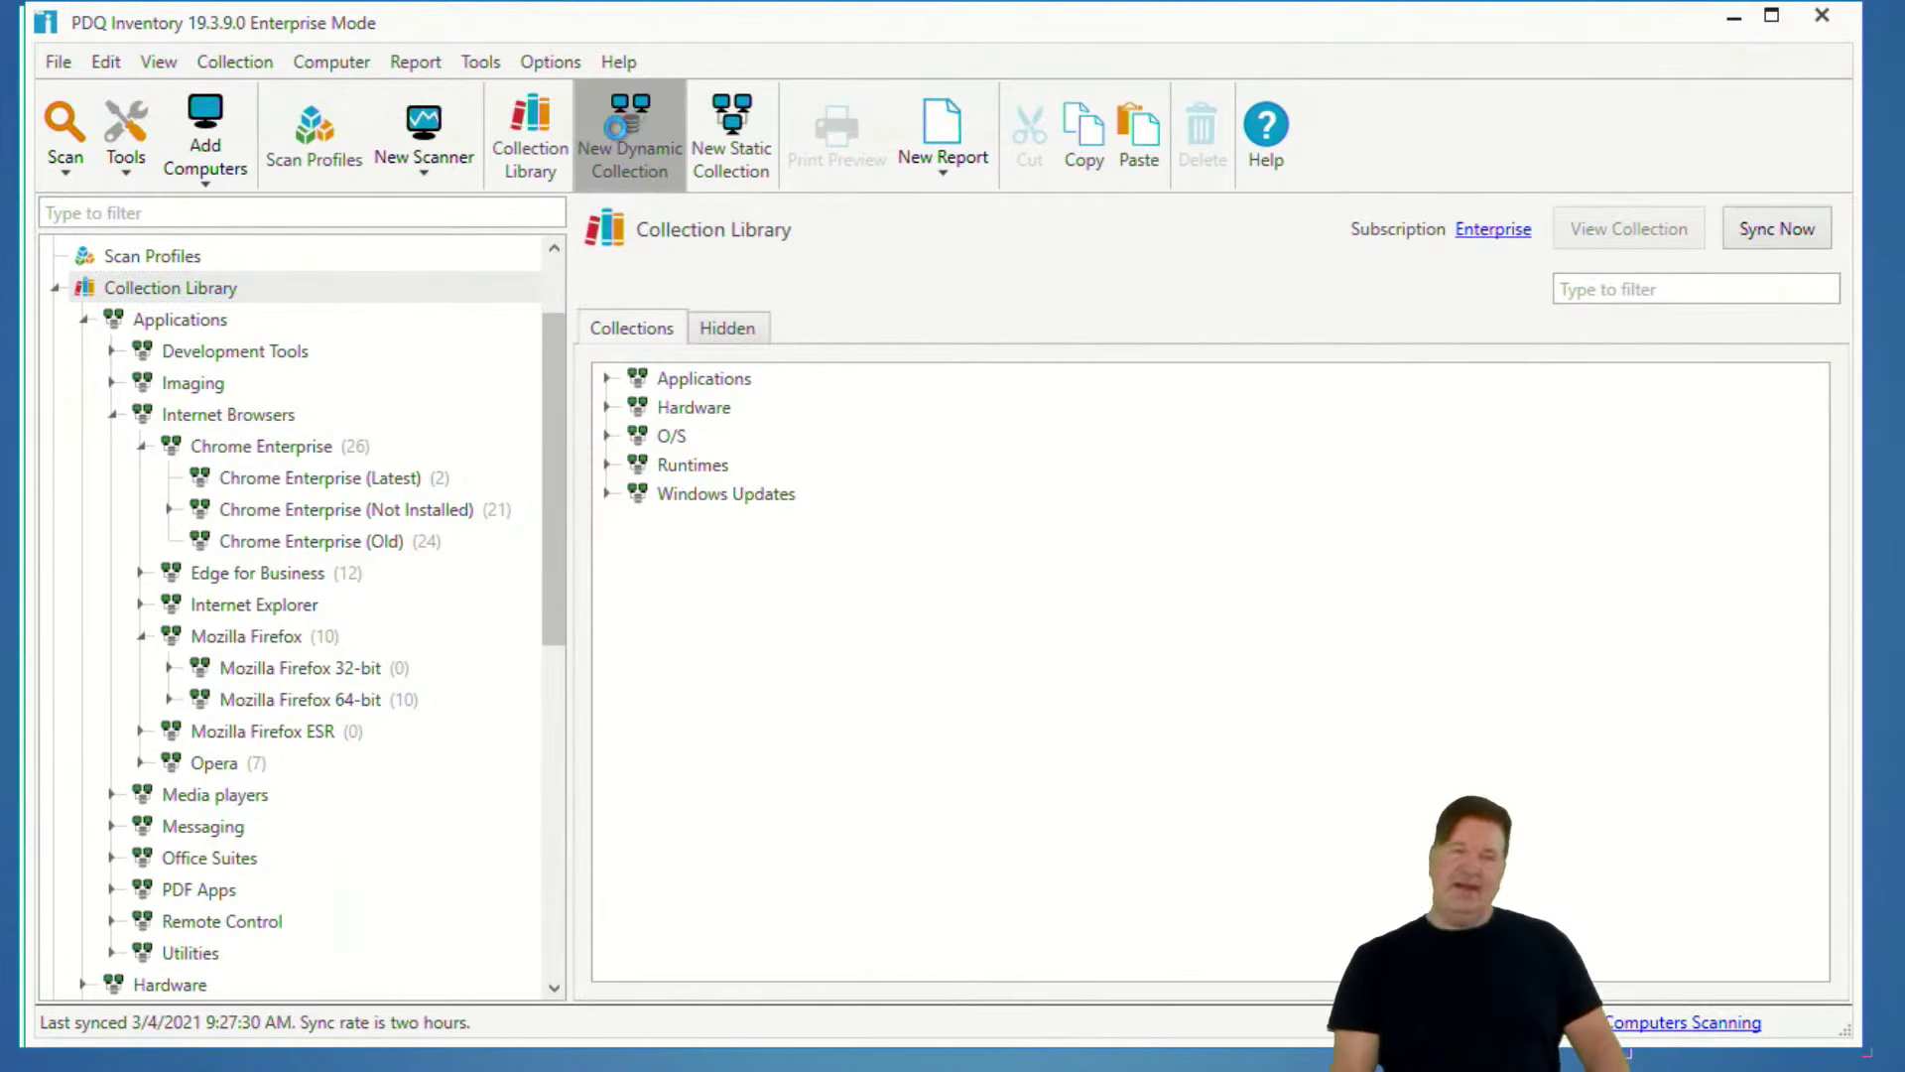
{"action": "left_click", "coordinate": [628, 134]}
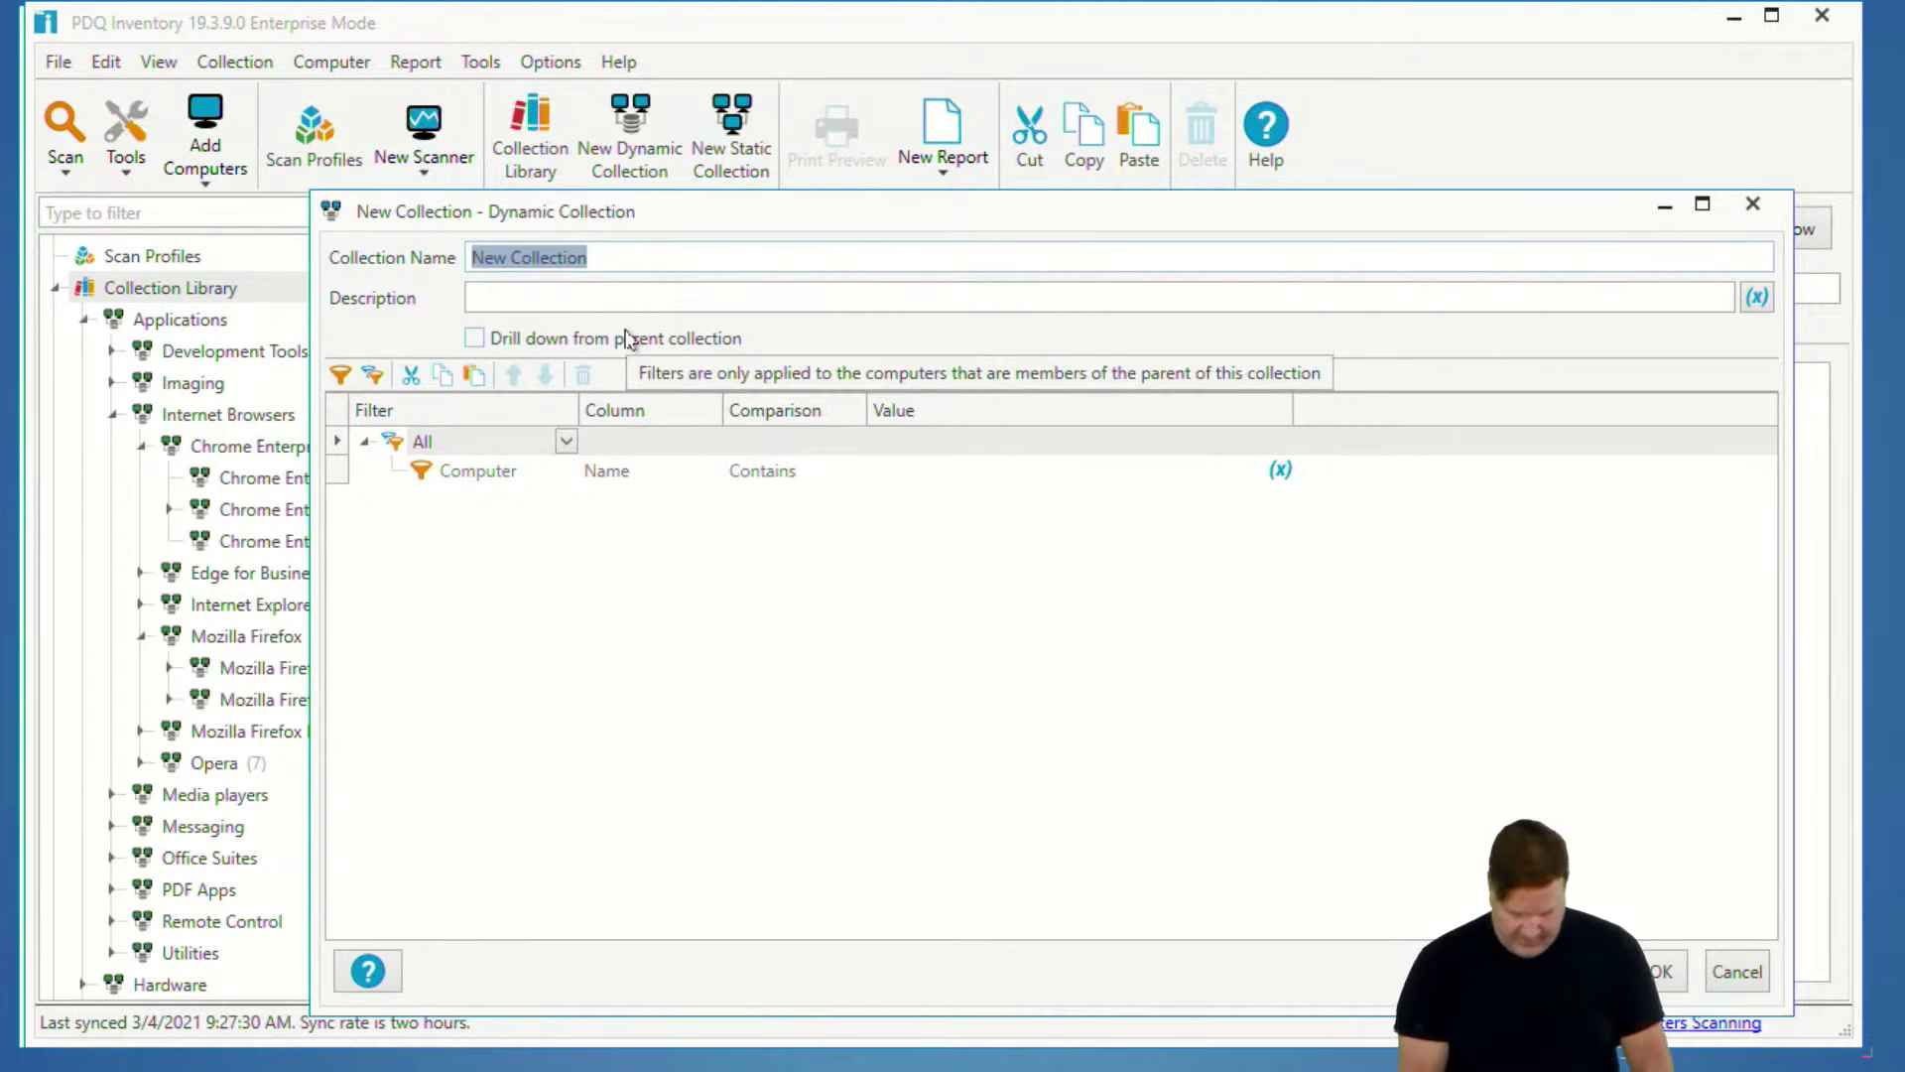
{"action": "type", "text": "Prod-Ch"}
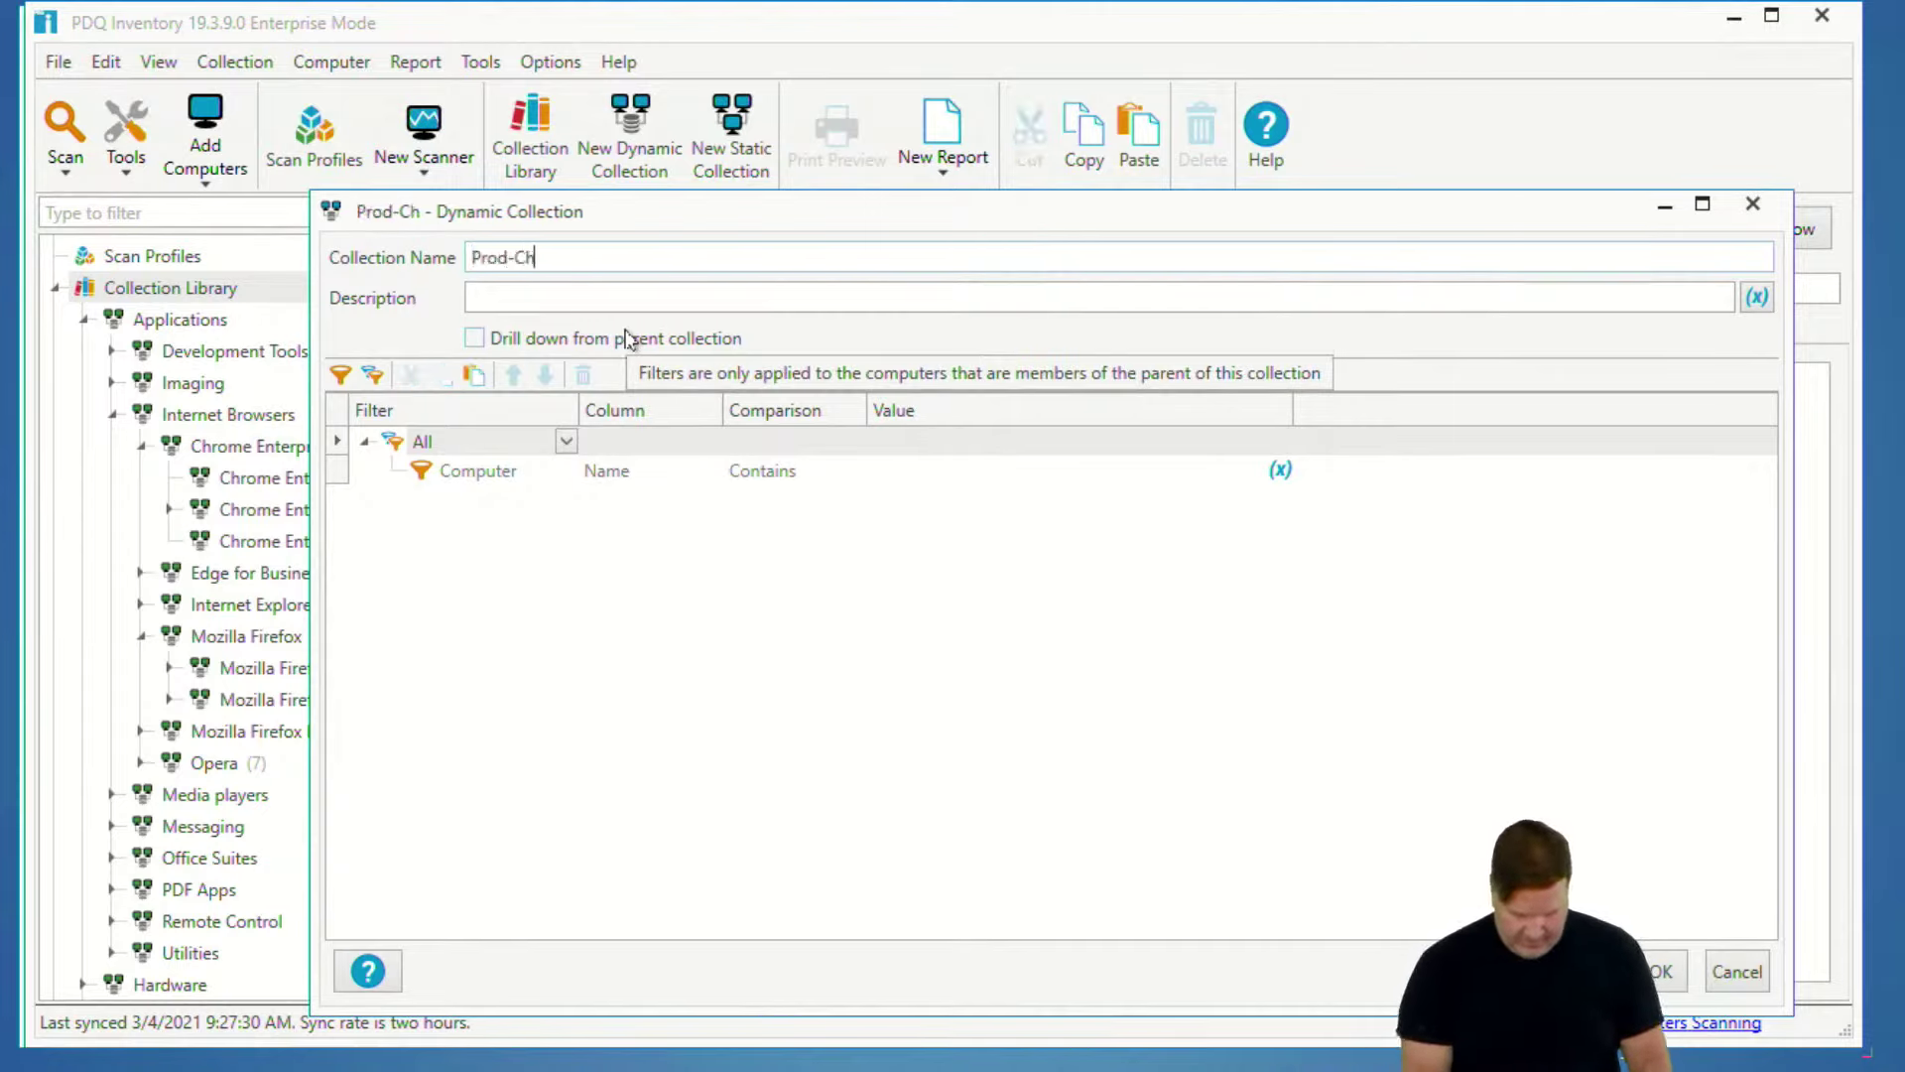
{"action": "type", "text": "rome2"}
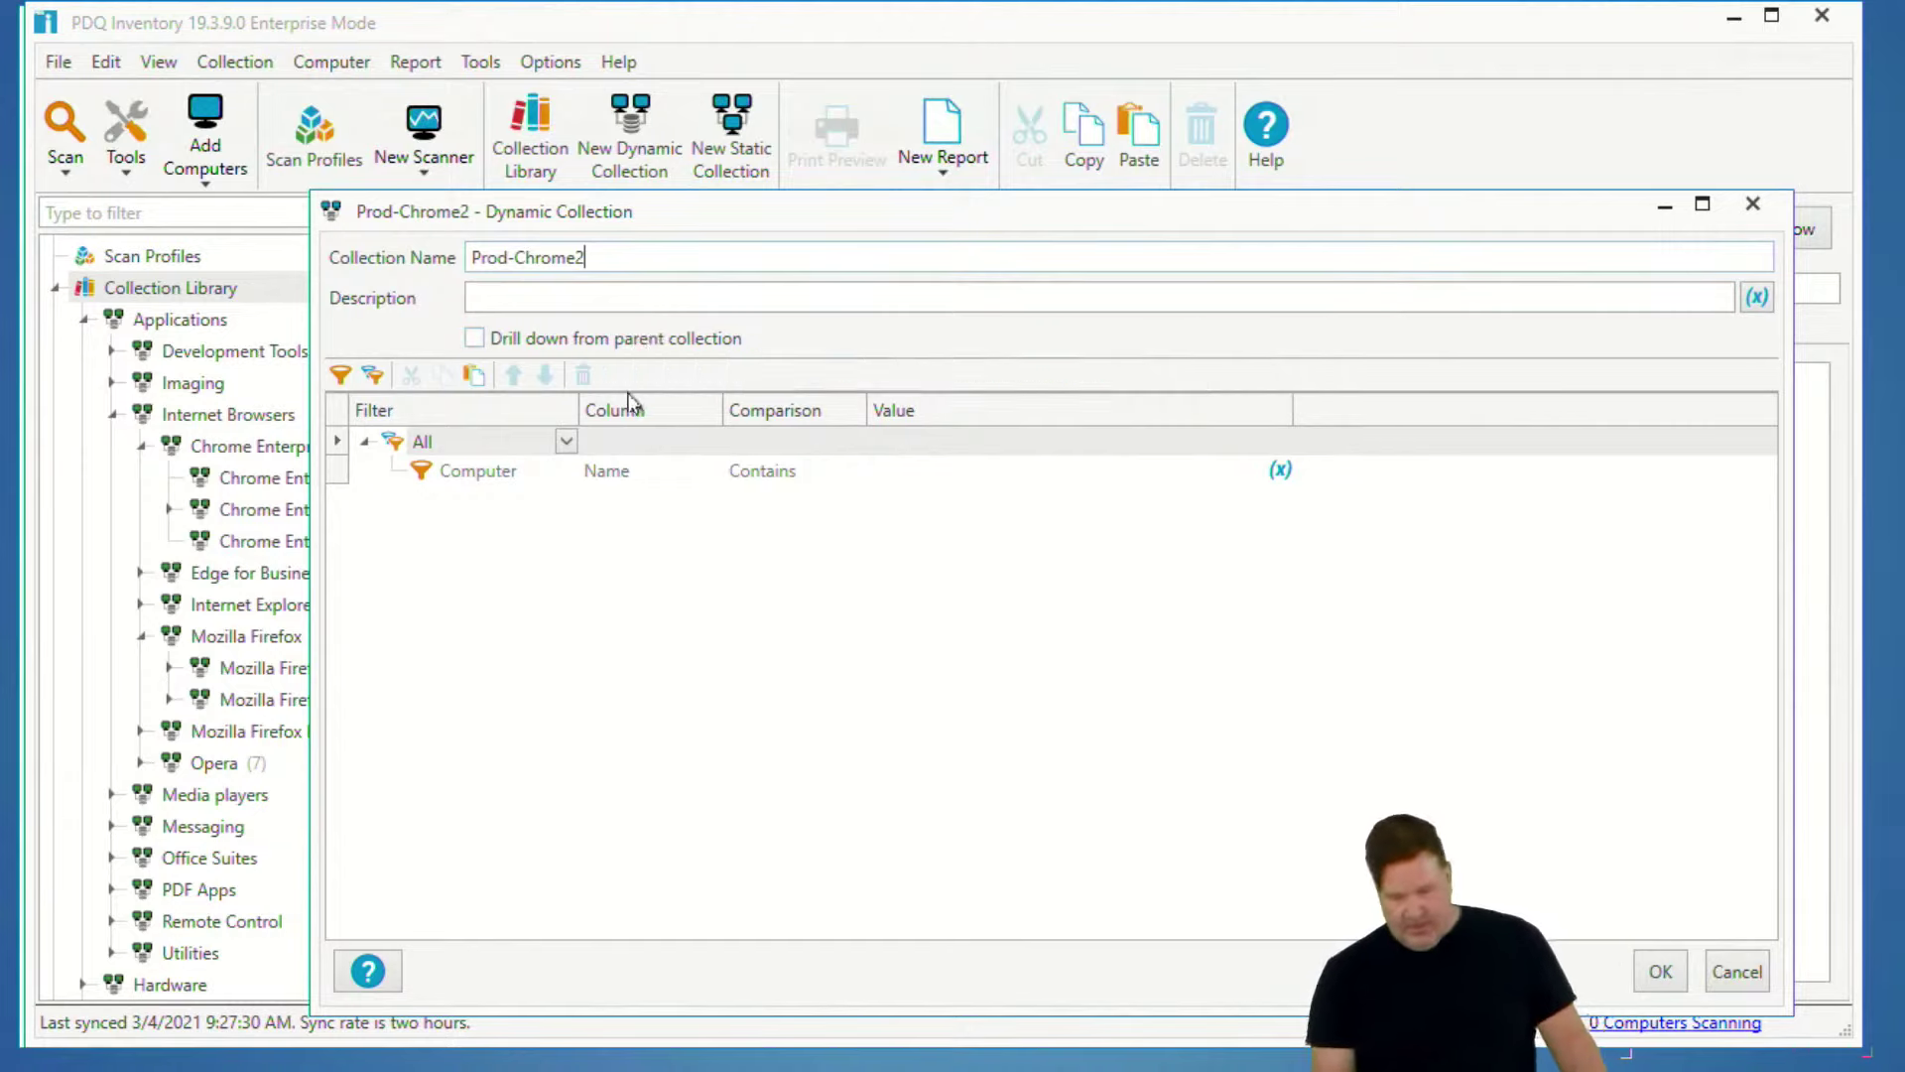
- Set the Computer filter's column to Collection in Prod-Chrome2
{"action": "left_click", "coordinate": [674, 463]}
{"action": "left_click", "coordinate": [710, 470]}
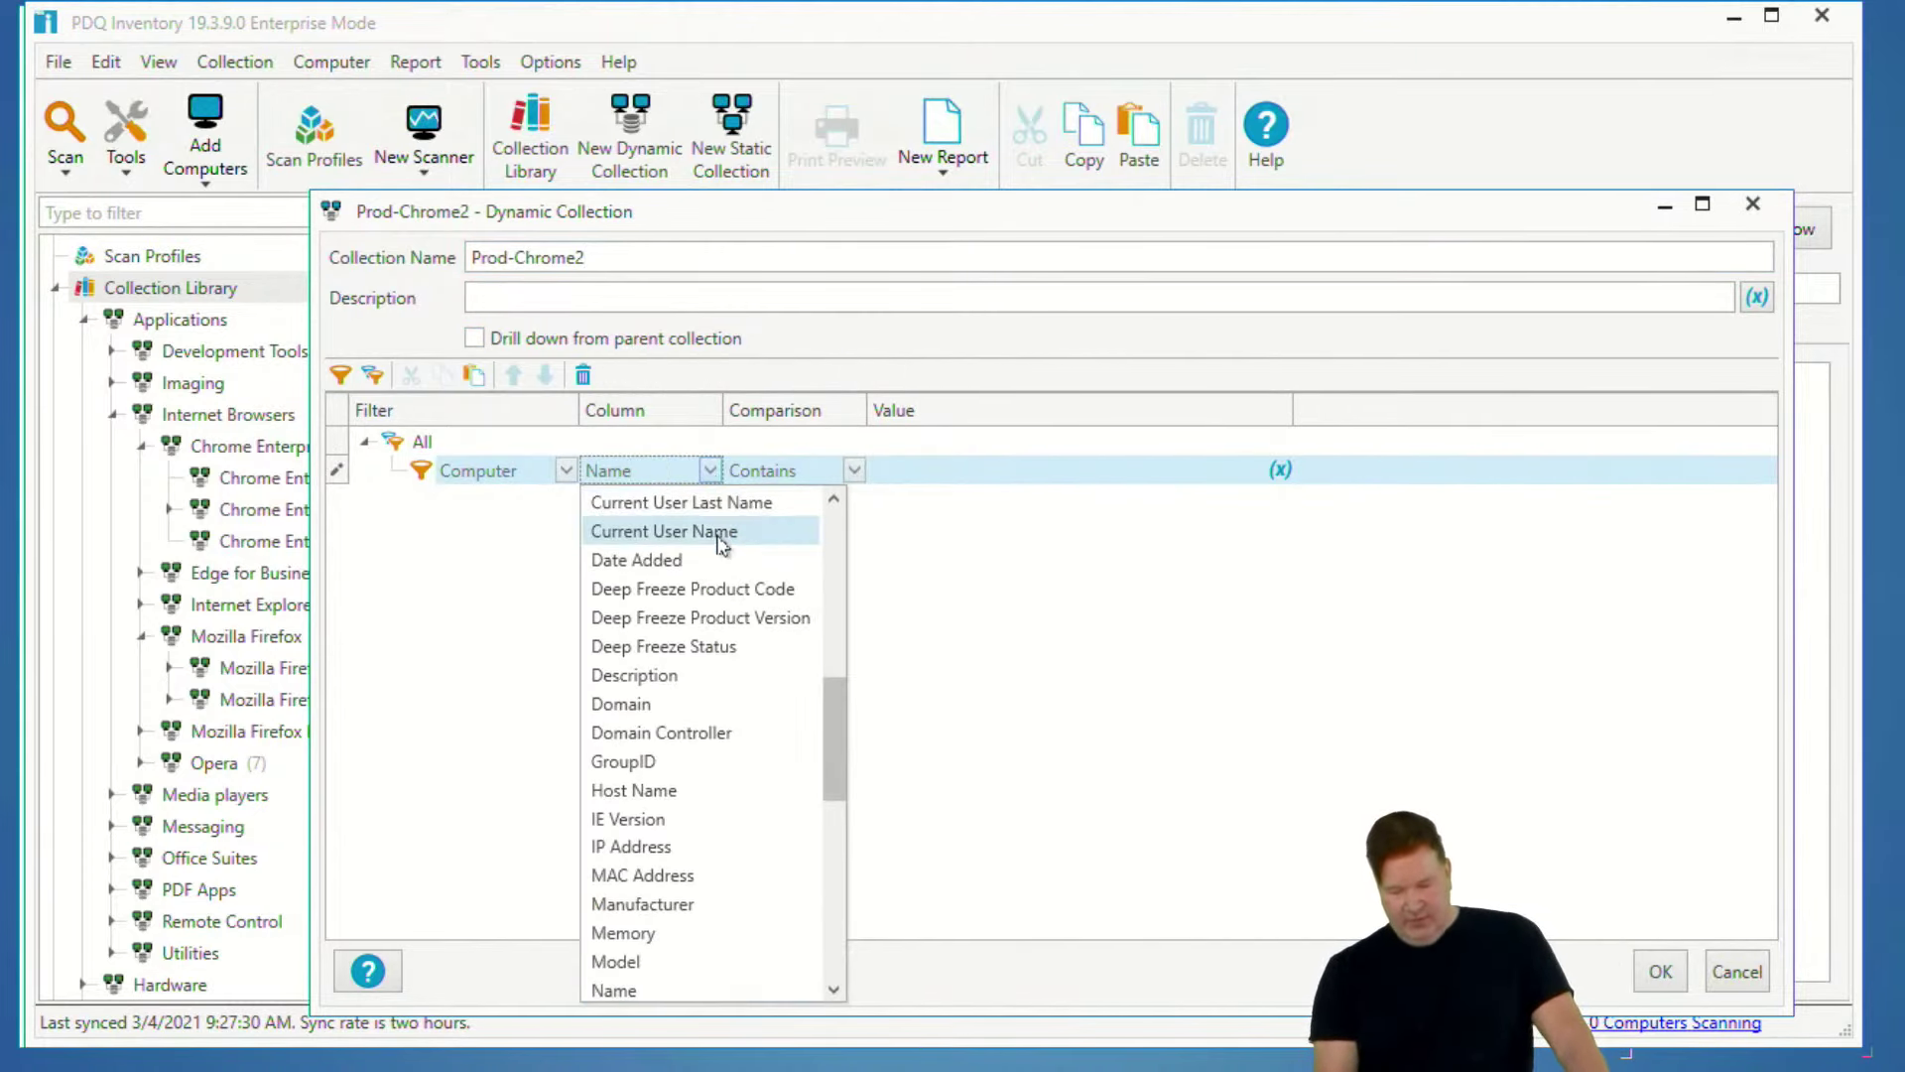
{"action": "scroll", "coordinate": [719, 562], "scroll_direction": "up", "scroll_amount": 2}
{"action": "scroll", "coordinate": [690, 631], "scroll_direction": "up", "scroll_amount": 2}
{"action": "left_click", "coordinate": [660, 676]}
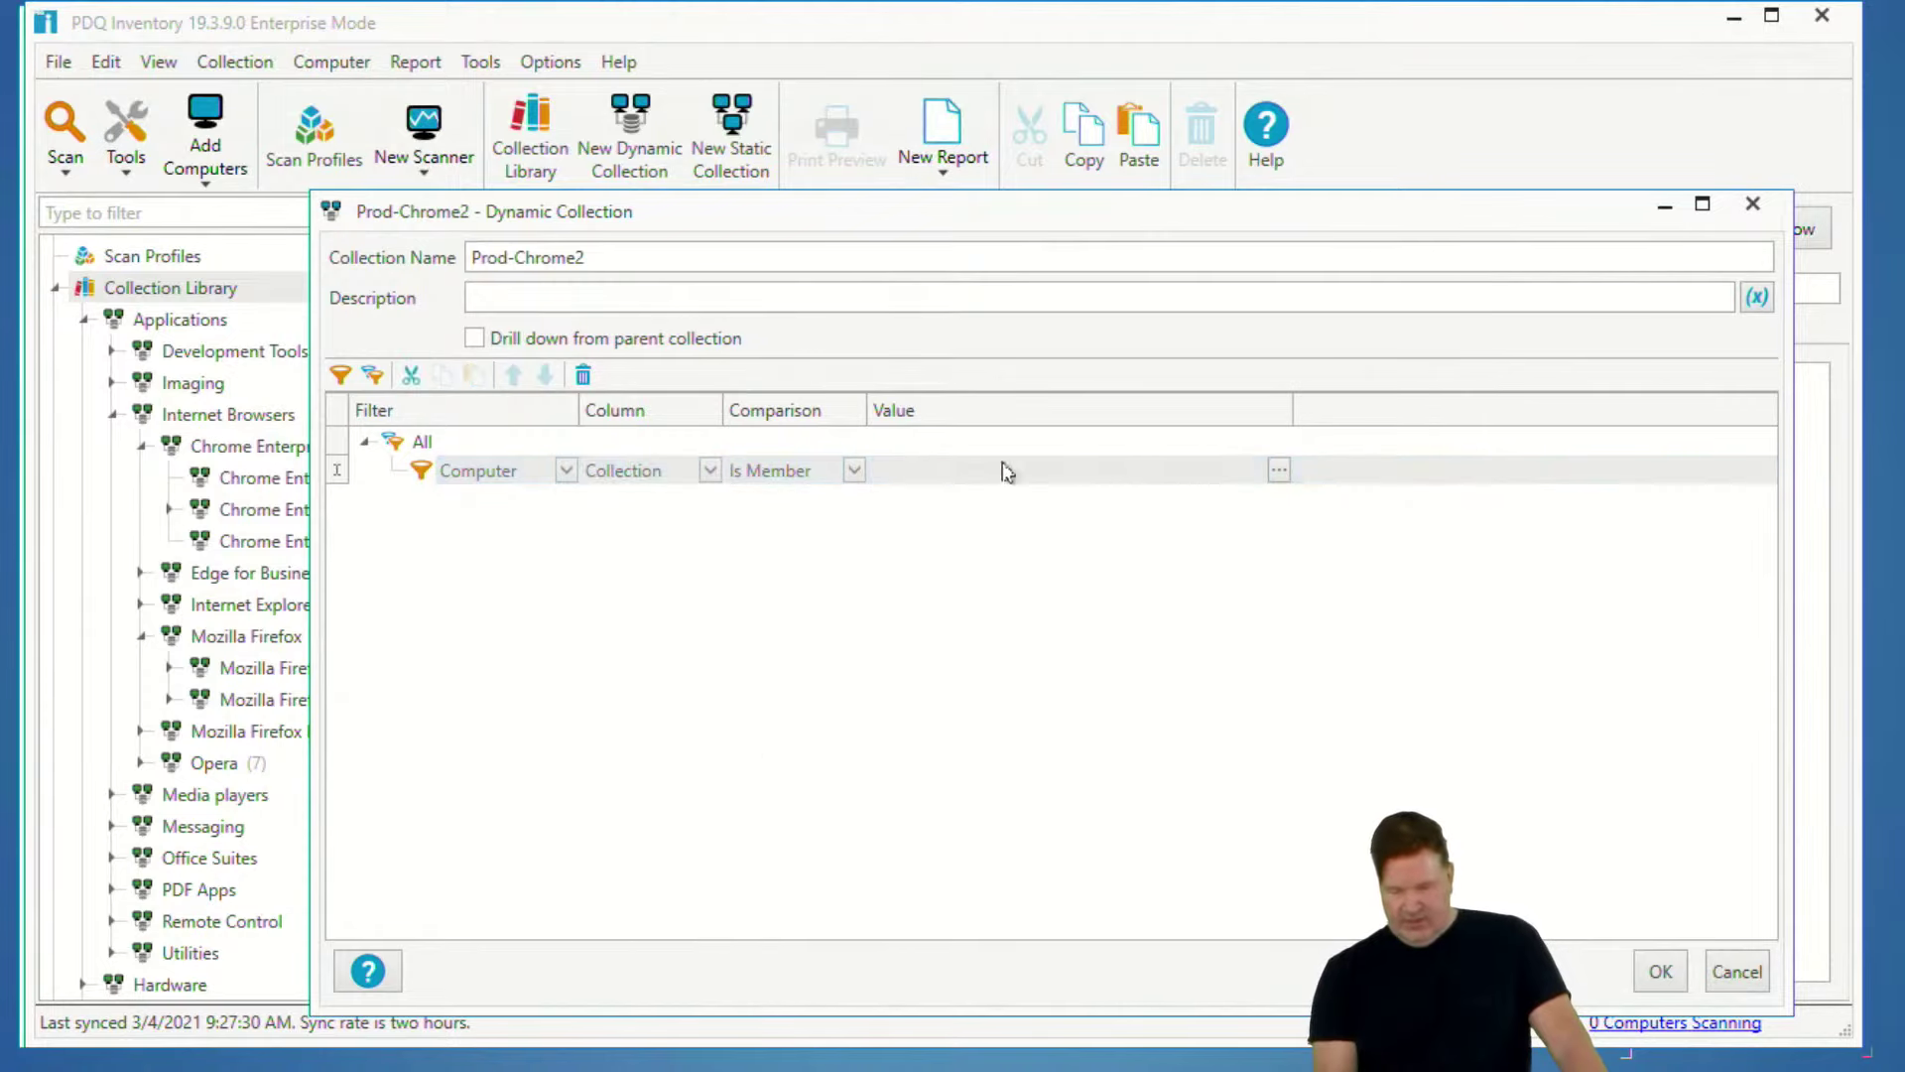
- Choose Chrome Enterprise (Old) from the library's Internet Browsers applications as the Is Member filter's collection
{"action": "left_click", "coordinate": [1279, 470]}
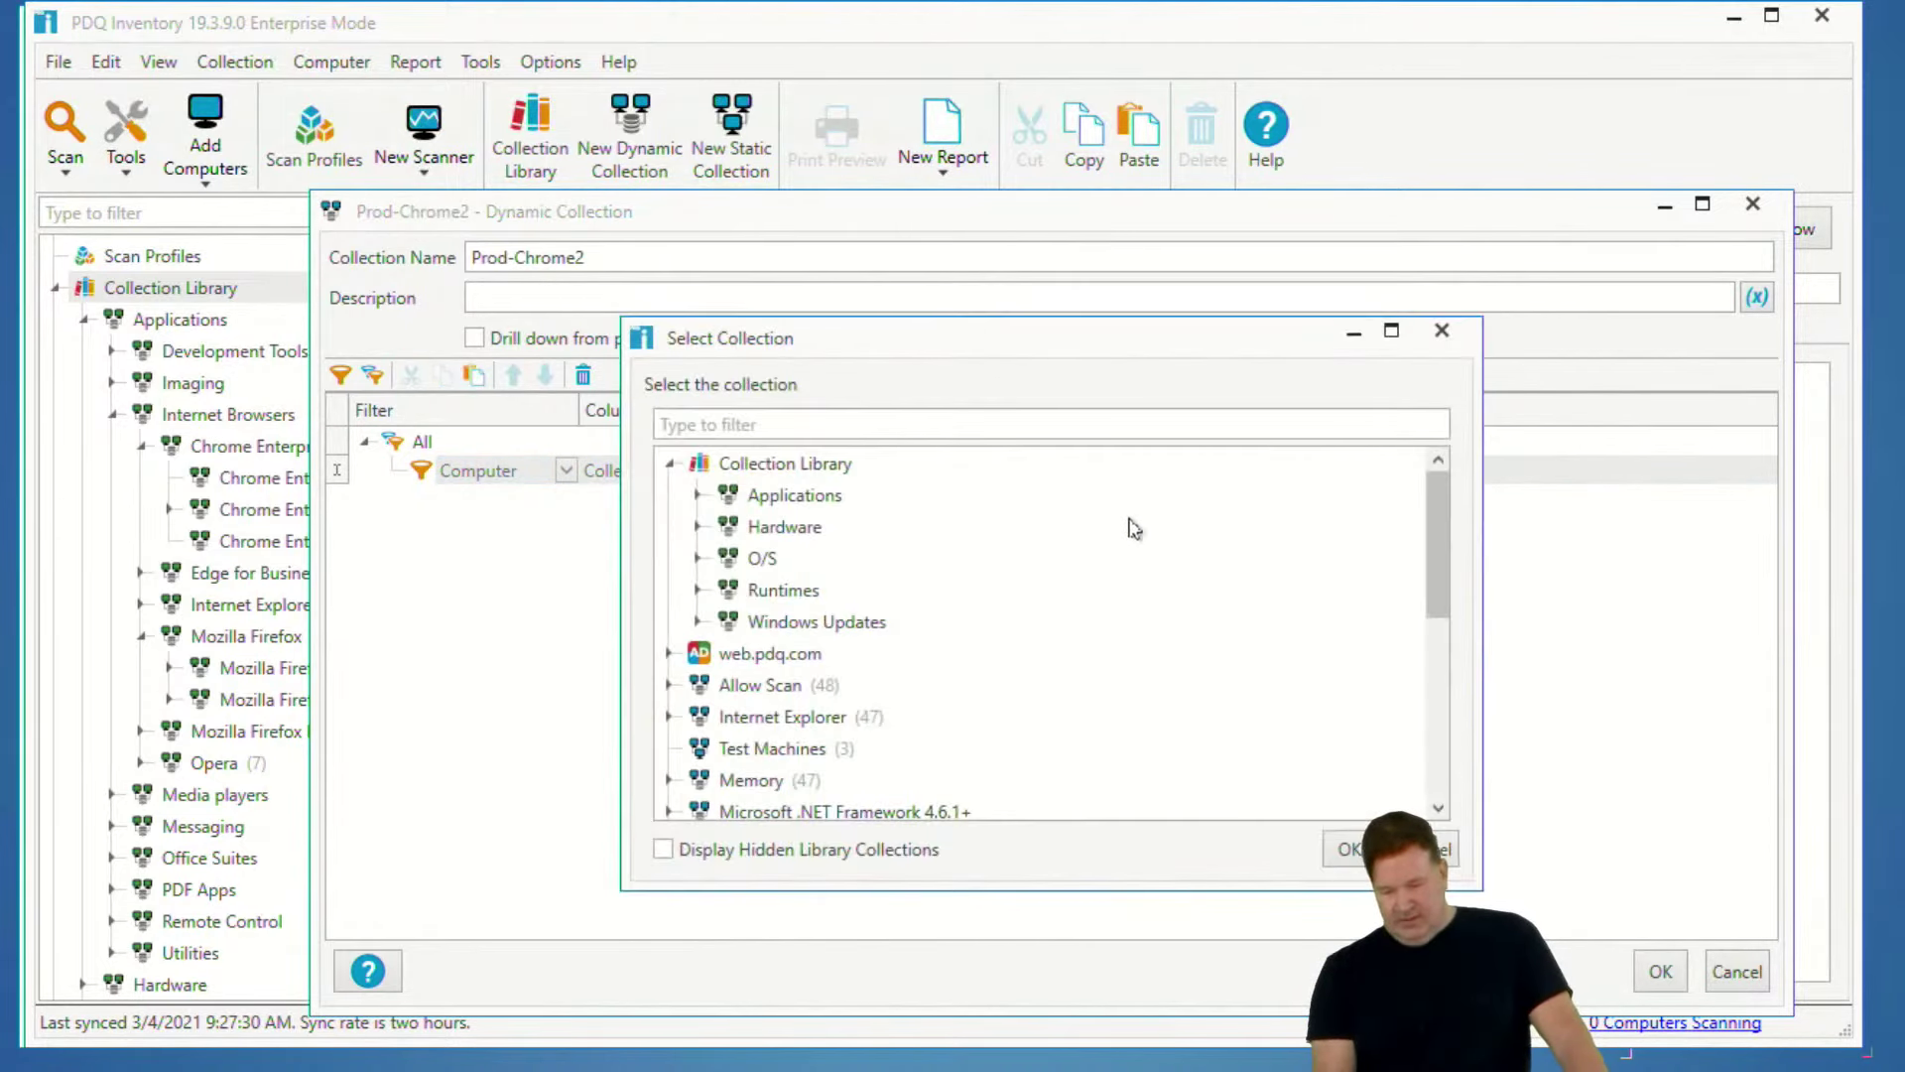
{"action": "left_click", "coordinate": [698, 495]}
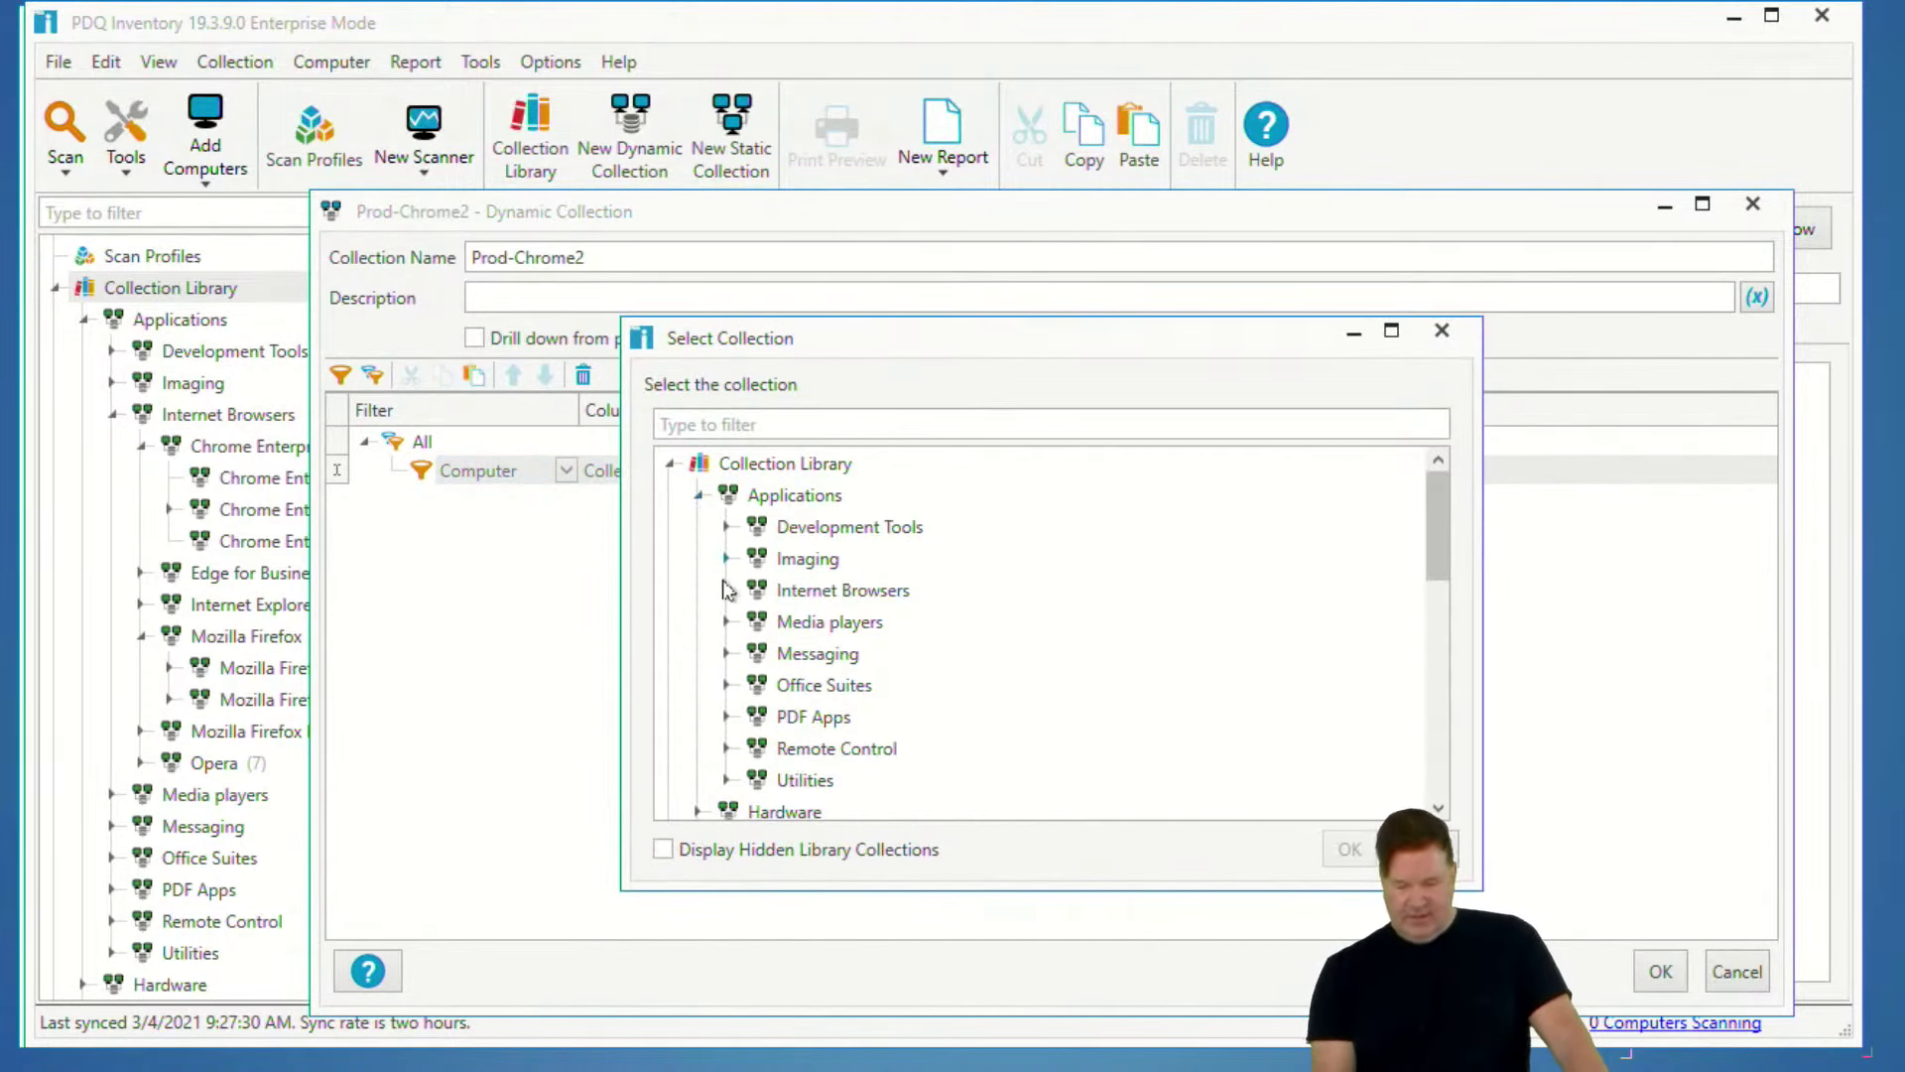
{"action": "left_click", "coordinate": [727, 590]}
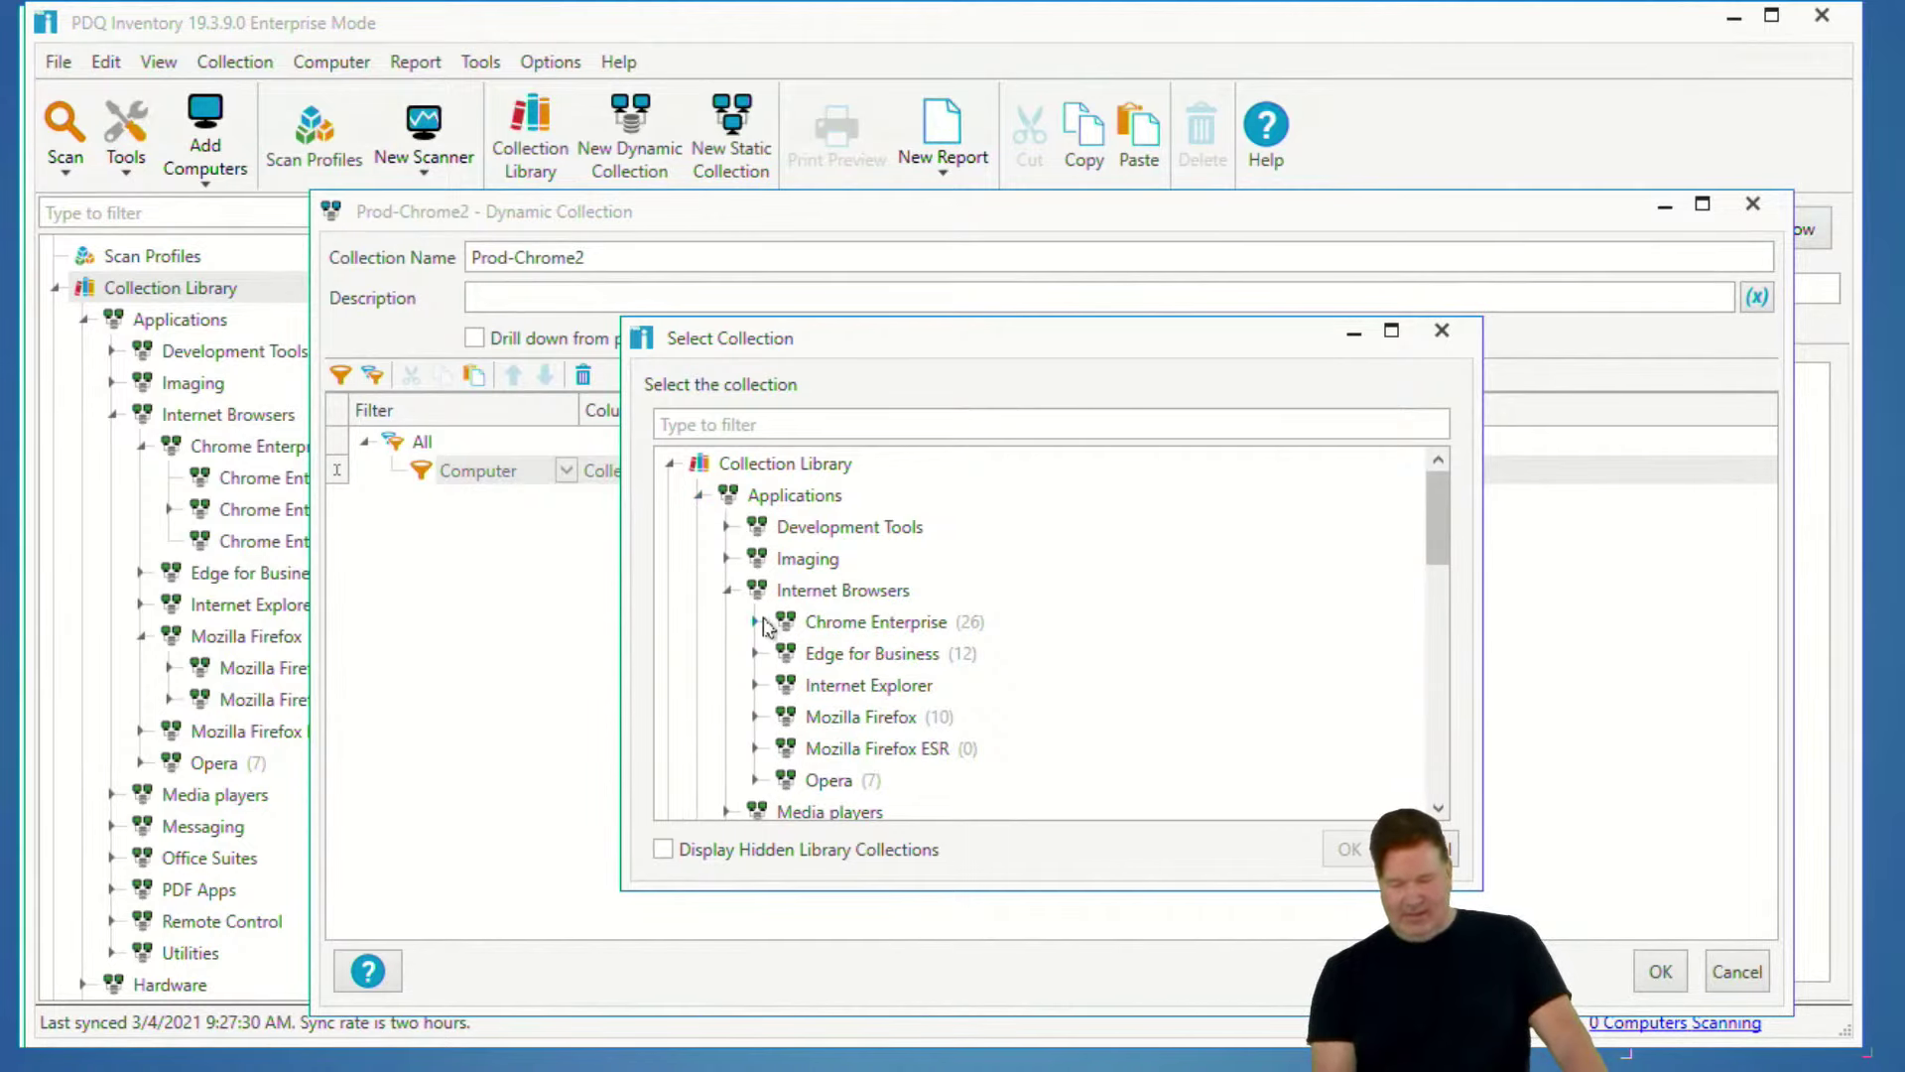
{"action": "left_click", "coordinate": [754, 622]}
{"action": "left_click", "coordinate": [987, 715]}
{"action": "left_click", "coordinate": [1346, 846]}
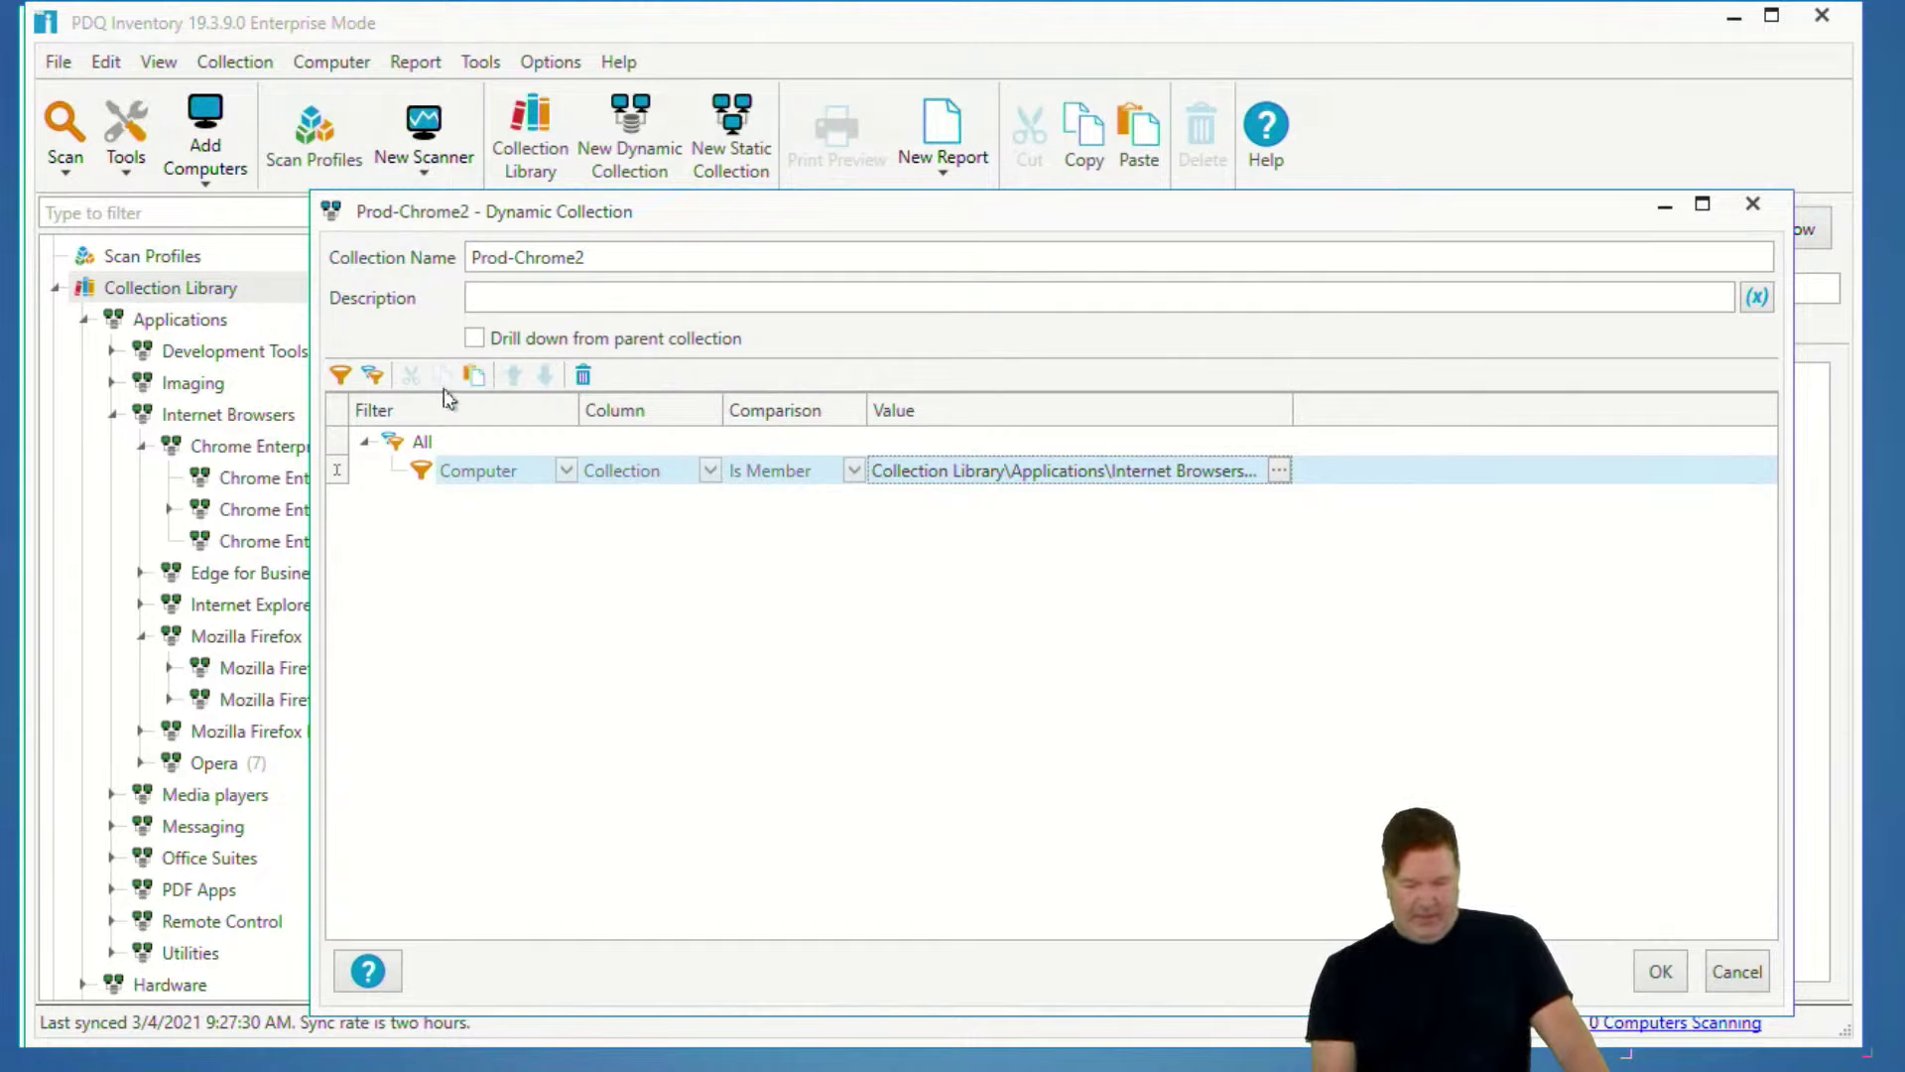
- Add a second Computer Collection filter to Prod-Chrome2, set to Is Not Member of the Keep Chrome collection
{"action": "left_click", "coordinate": [340, 375]}
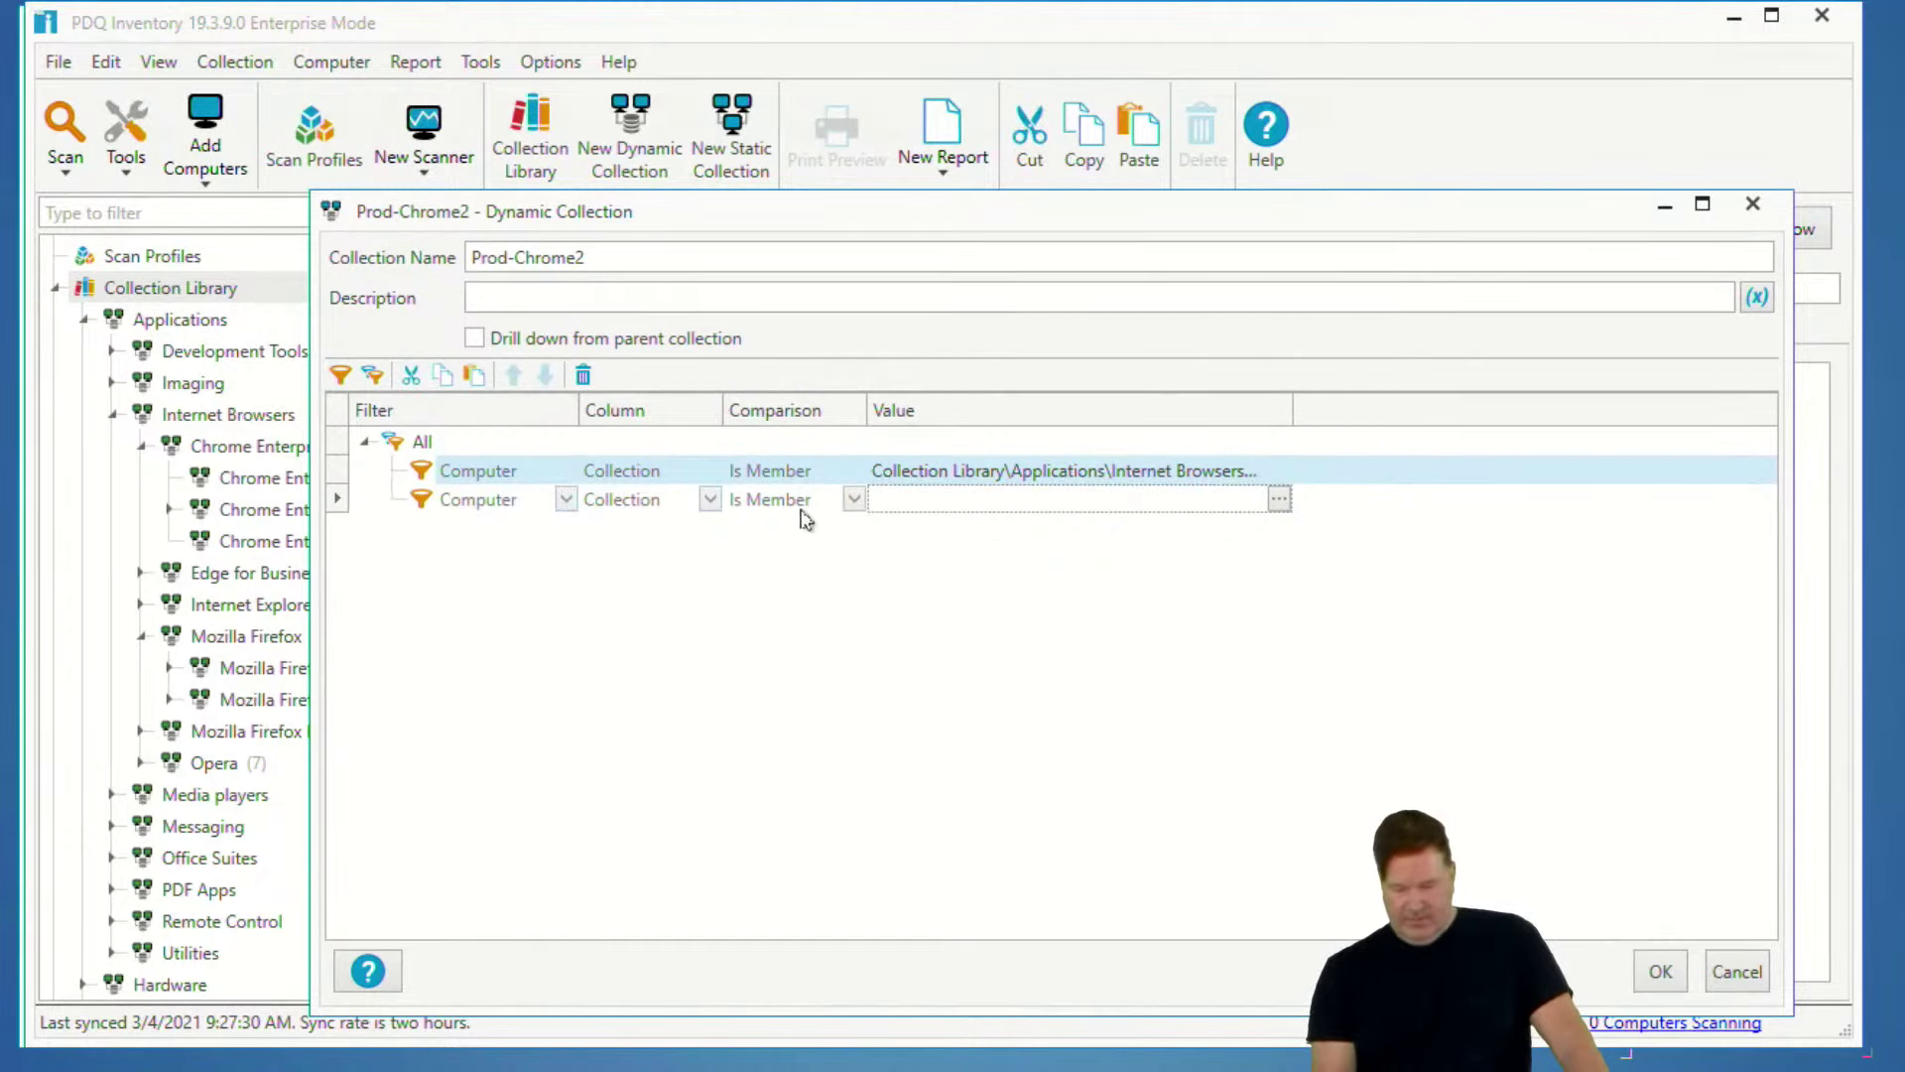
{"action": "left_click", "coordinate": [851, 499]}
{"action": "left_click", "coordinate": [808, 558]}
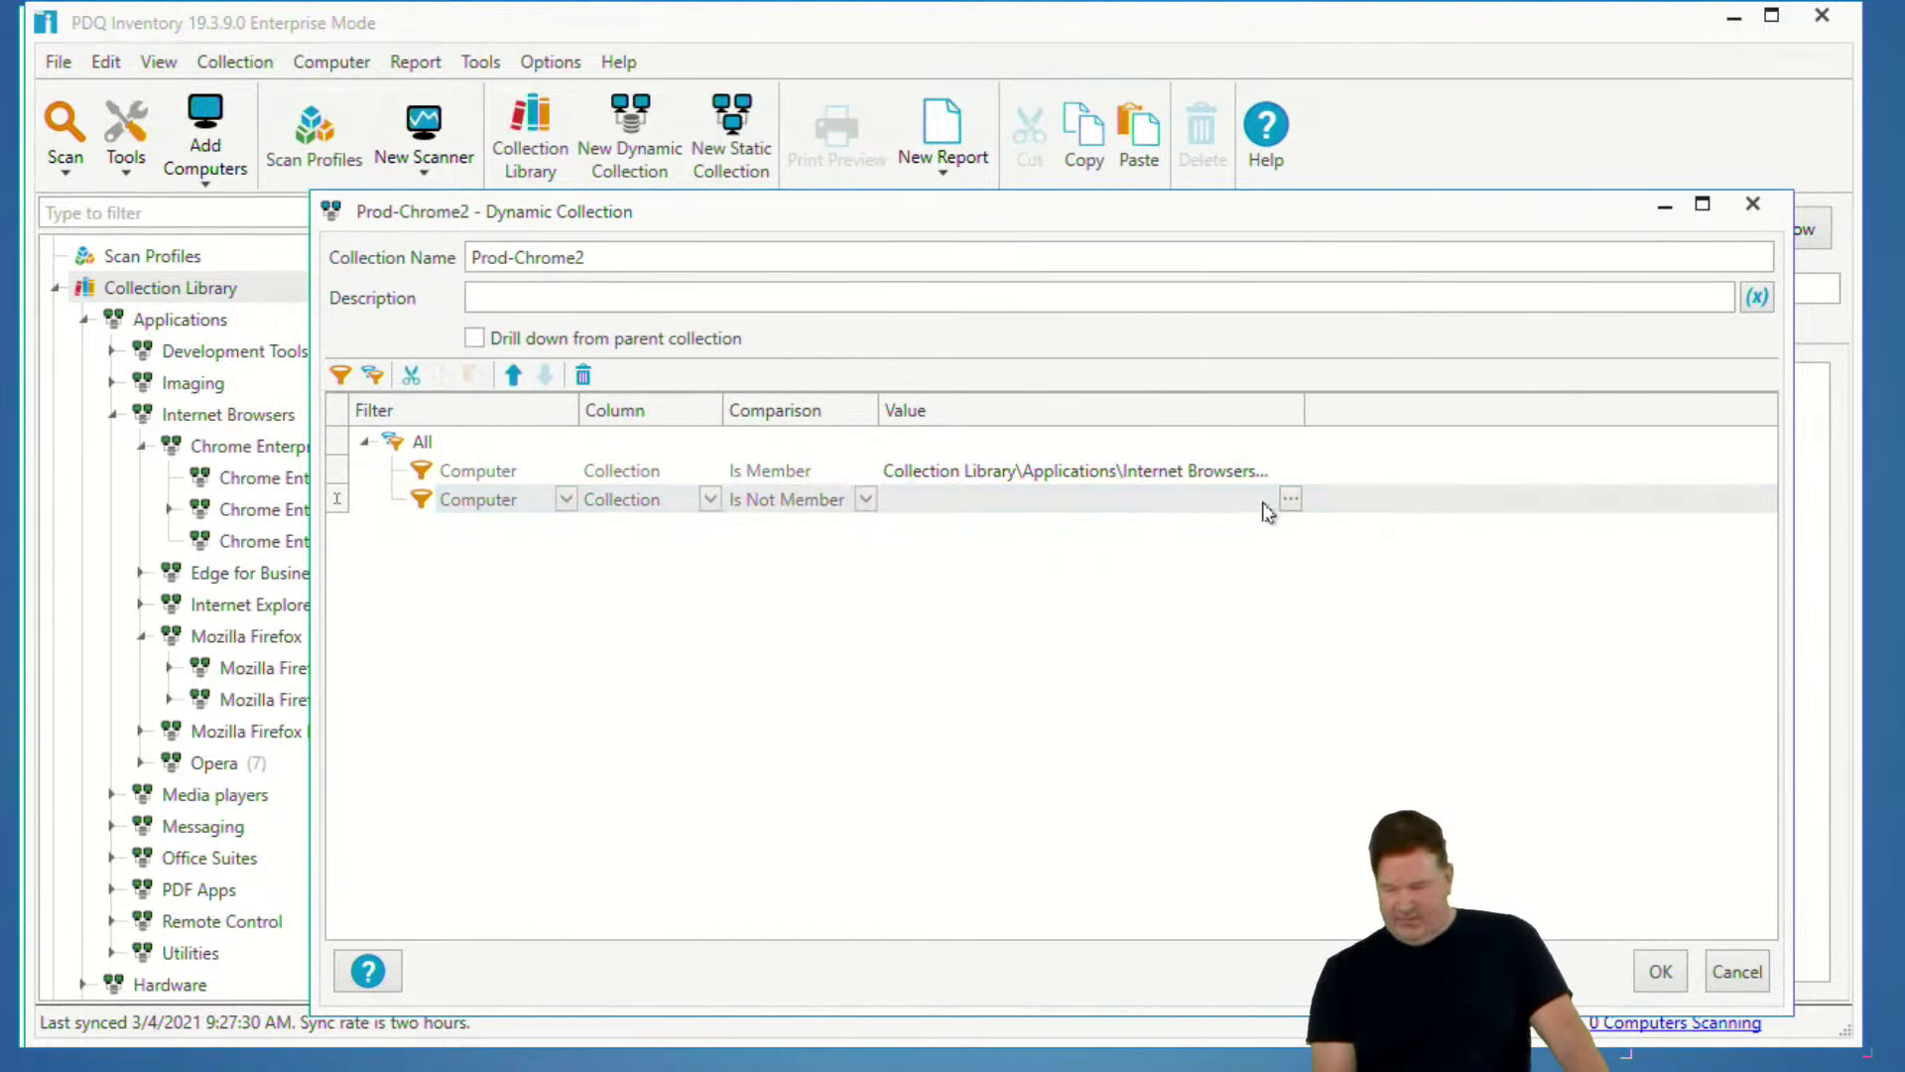
{"action": "left_click", "coordinate": [1292, 502]}
{"action": "scroll", "coordinate": [1174, 555], "scroll_direction": "down", "scroll_amount": 10}
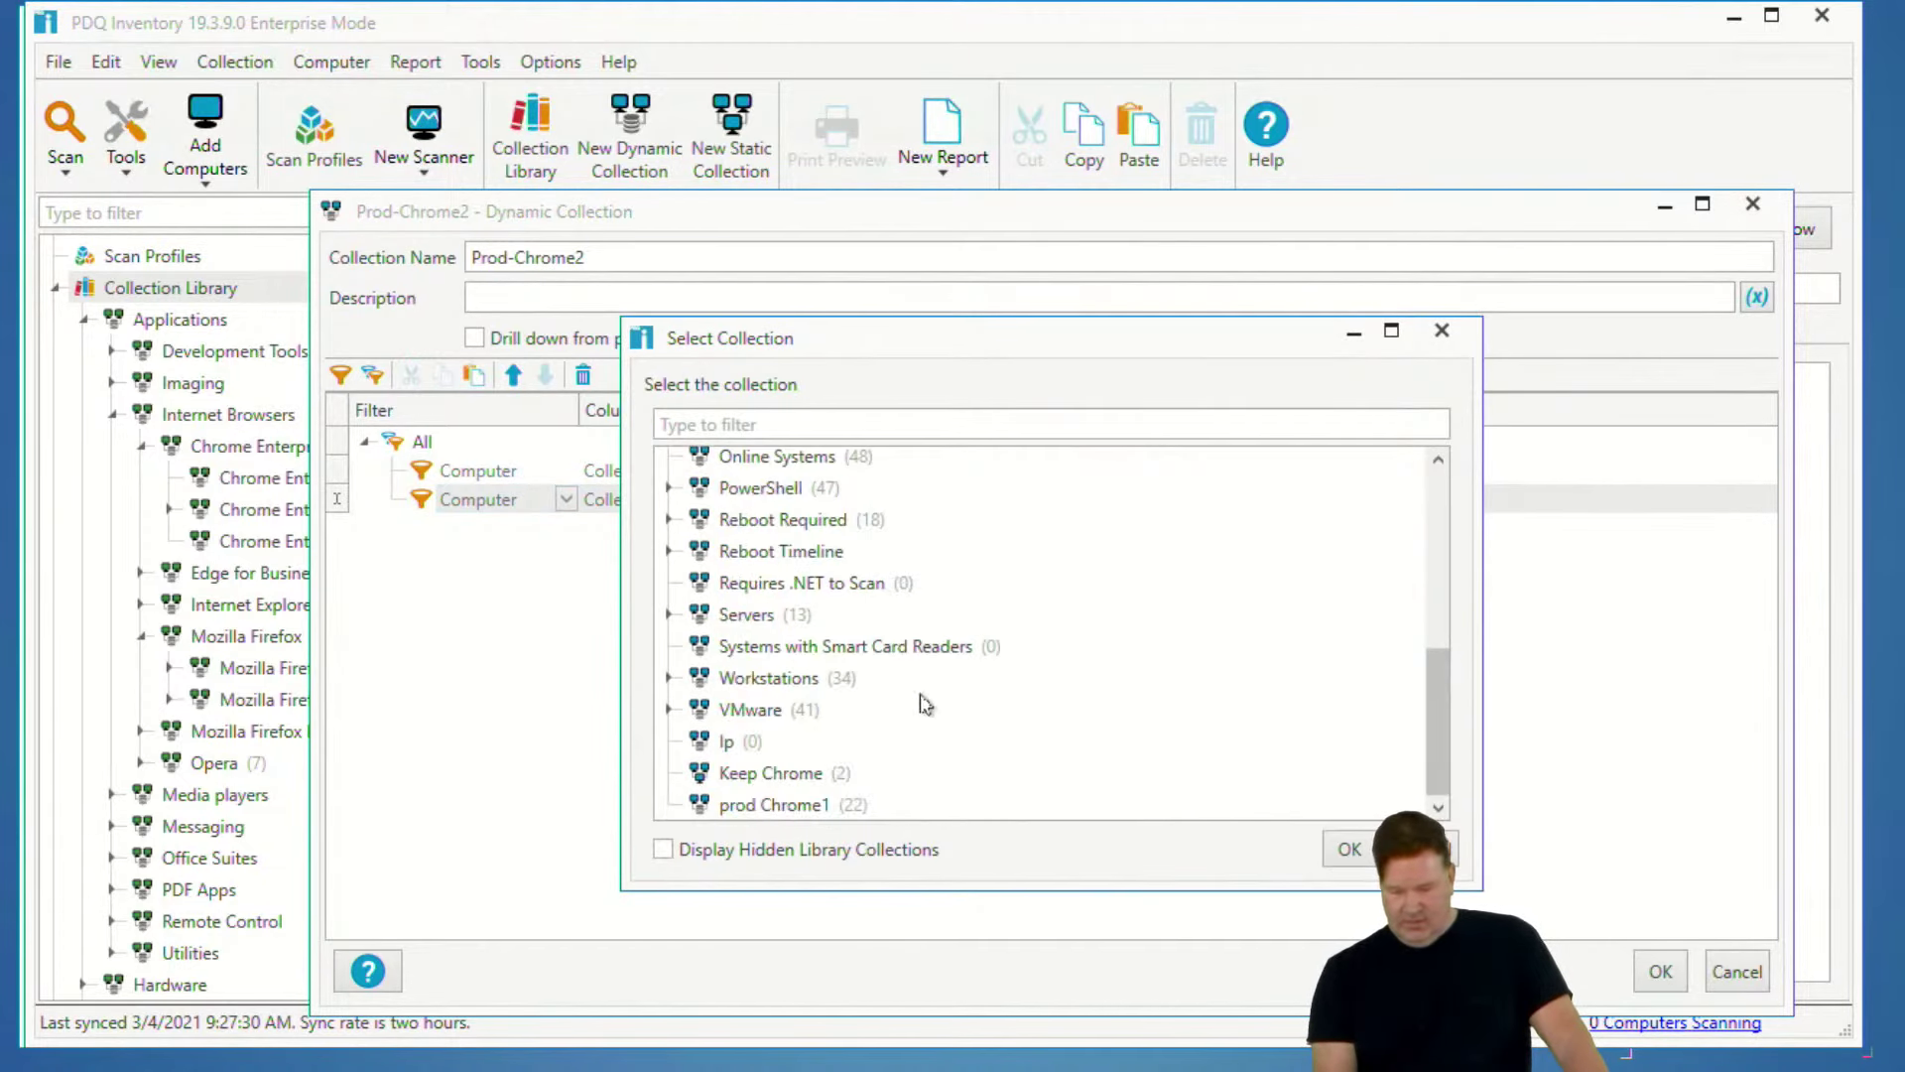
{"action": "left_click", "coordinate": [772, 774]}
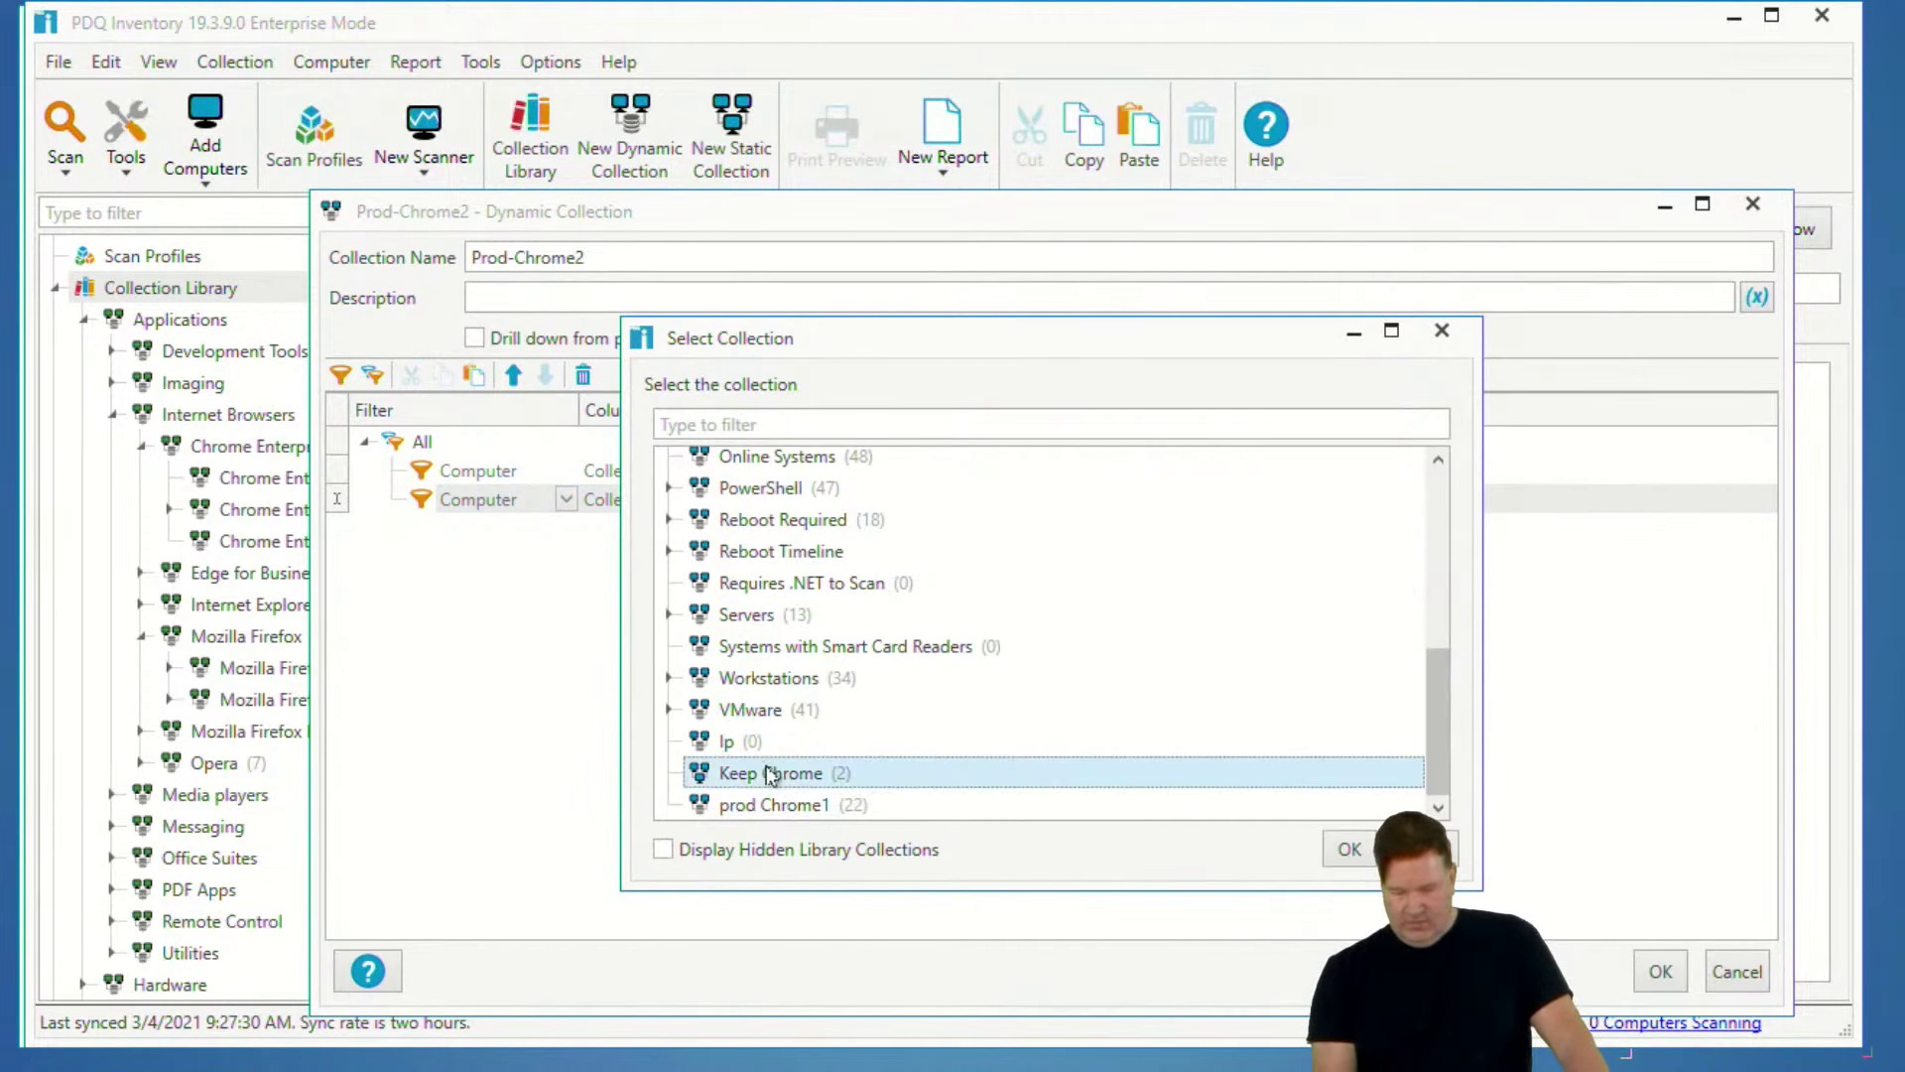
{"action": "left_click", "coordinate": [1352, 848]}
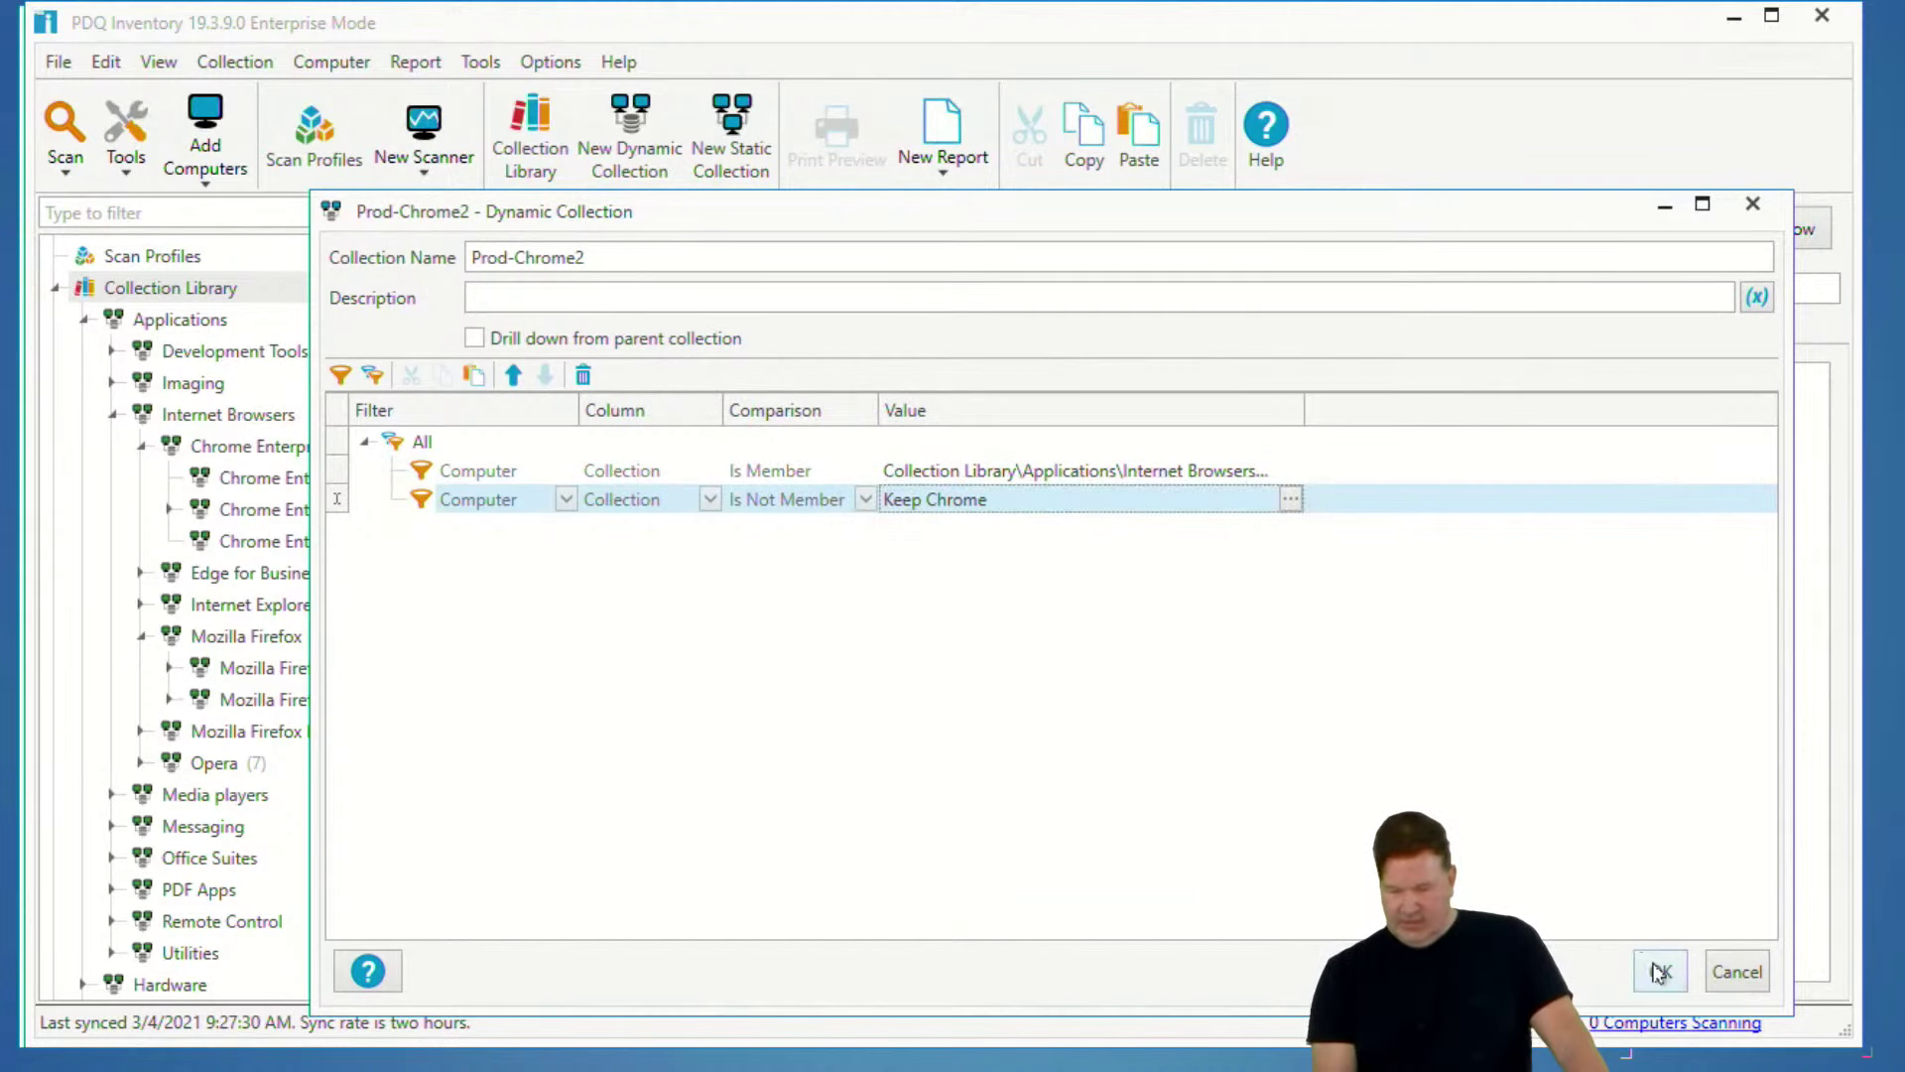
- Save the Prod-Chrome2 collection, then reopen its definition to review the two Computer Collection filters
{"action": "left_click", "coordinate": [1660, 972]}
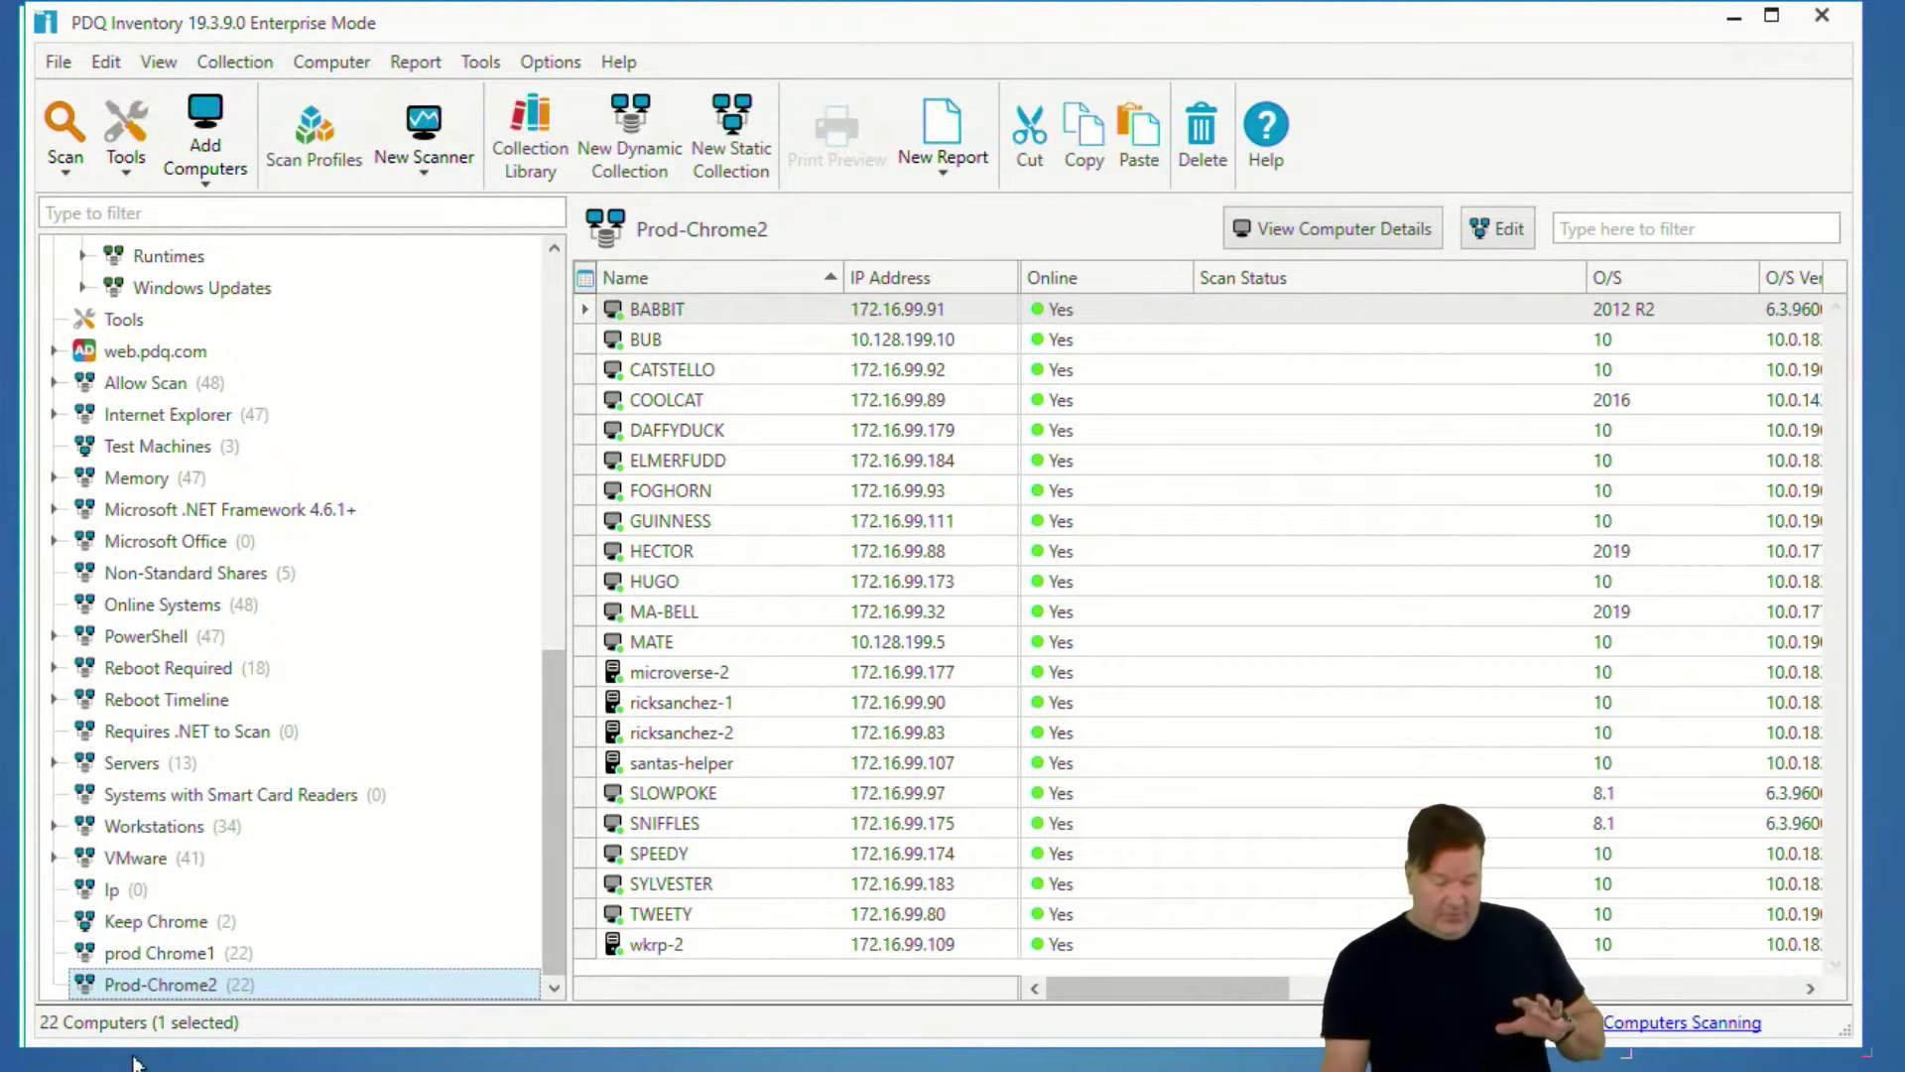
{"action": "left_click", "coordinate": [167, 985]}
{"action": "double_click", "coordinate": [167, 985]}
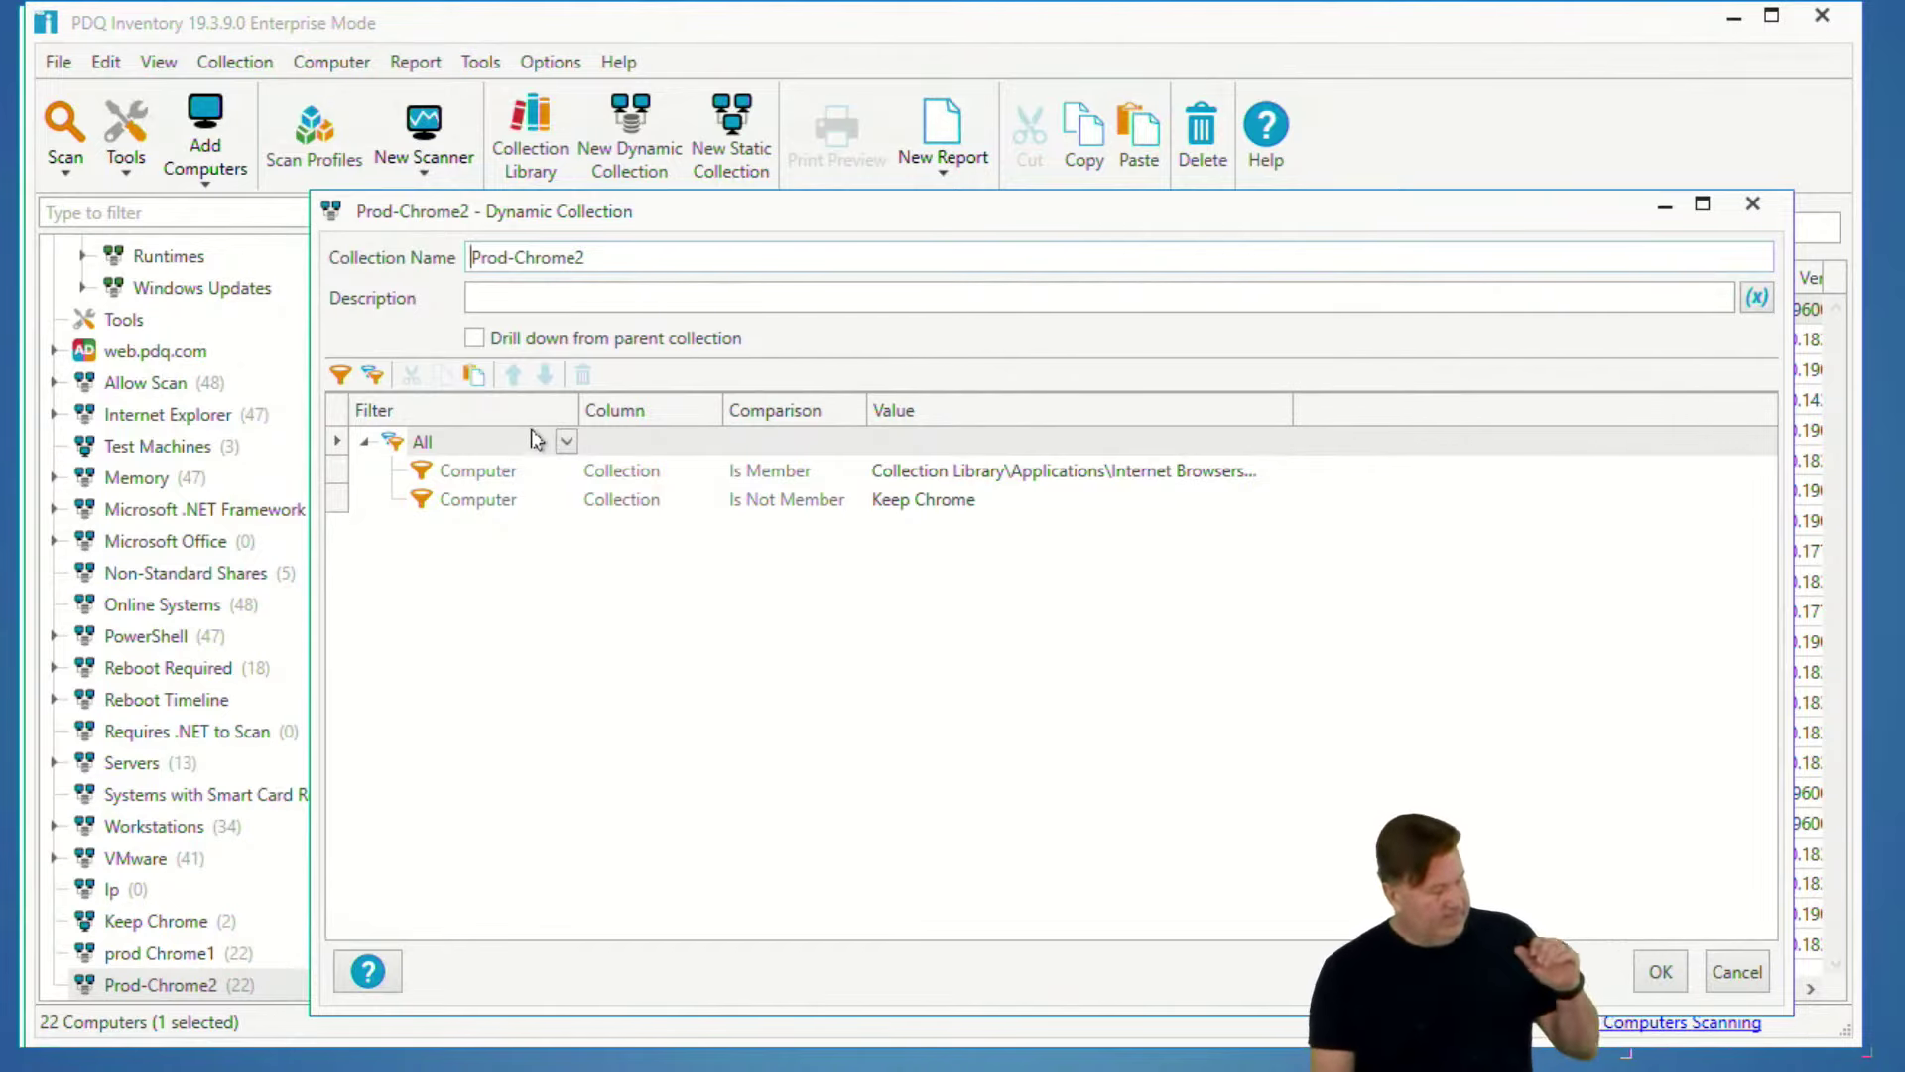
{"action": "left_click", "coordinate": [1771, 207]}
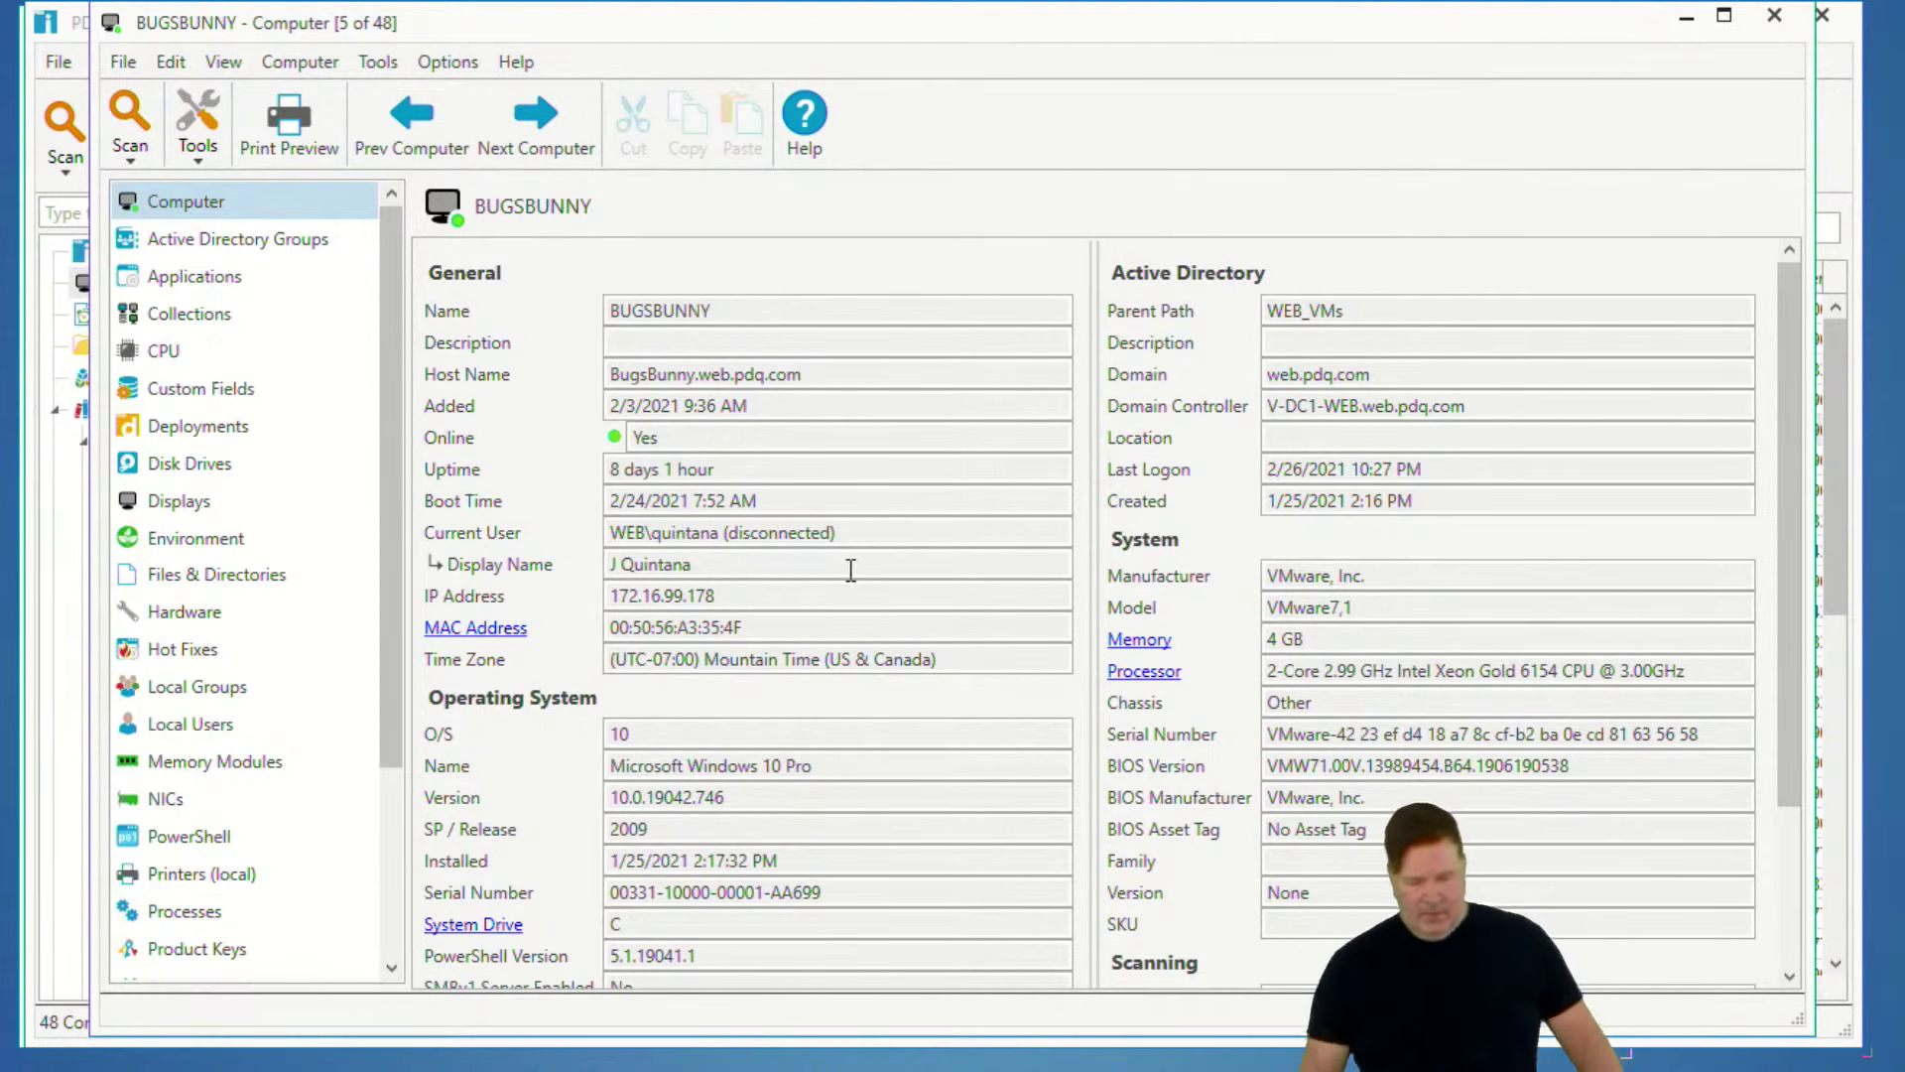
- Draft a new scan profile with an Active Directory scanner and discard it
{"action": "left_click", "coordinate": [1687, 19]}
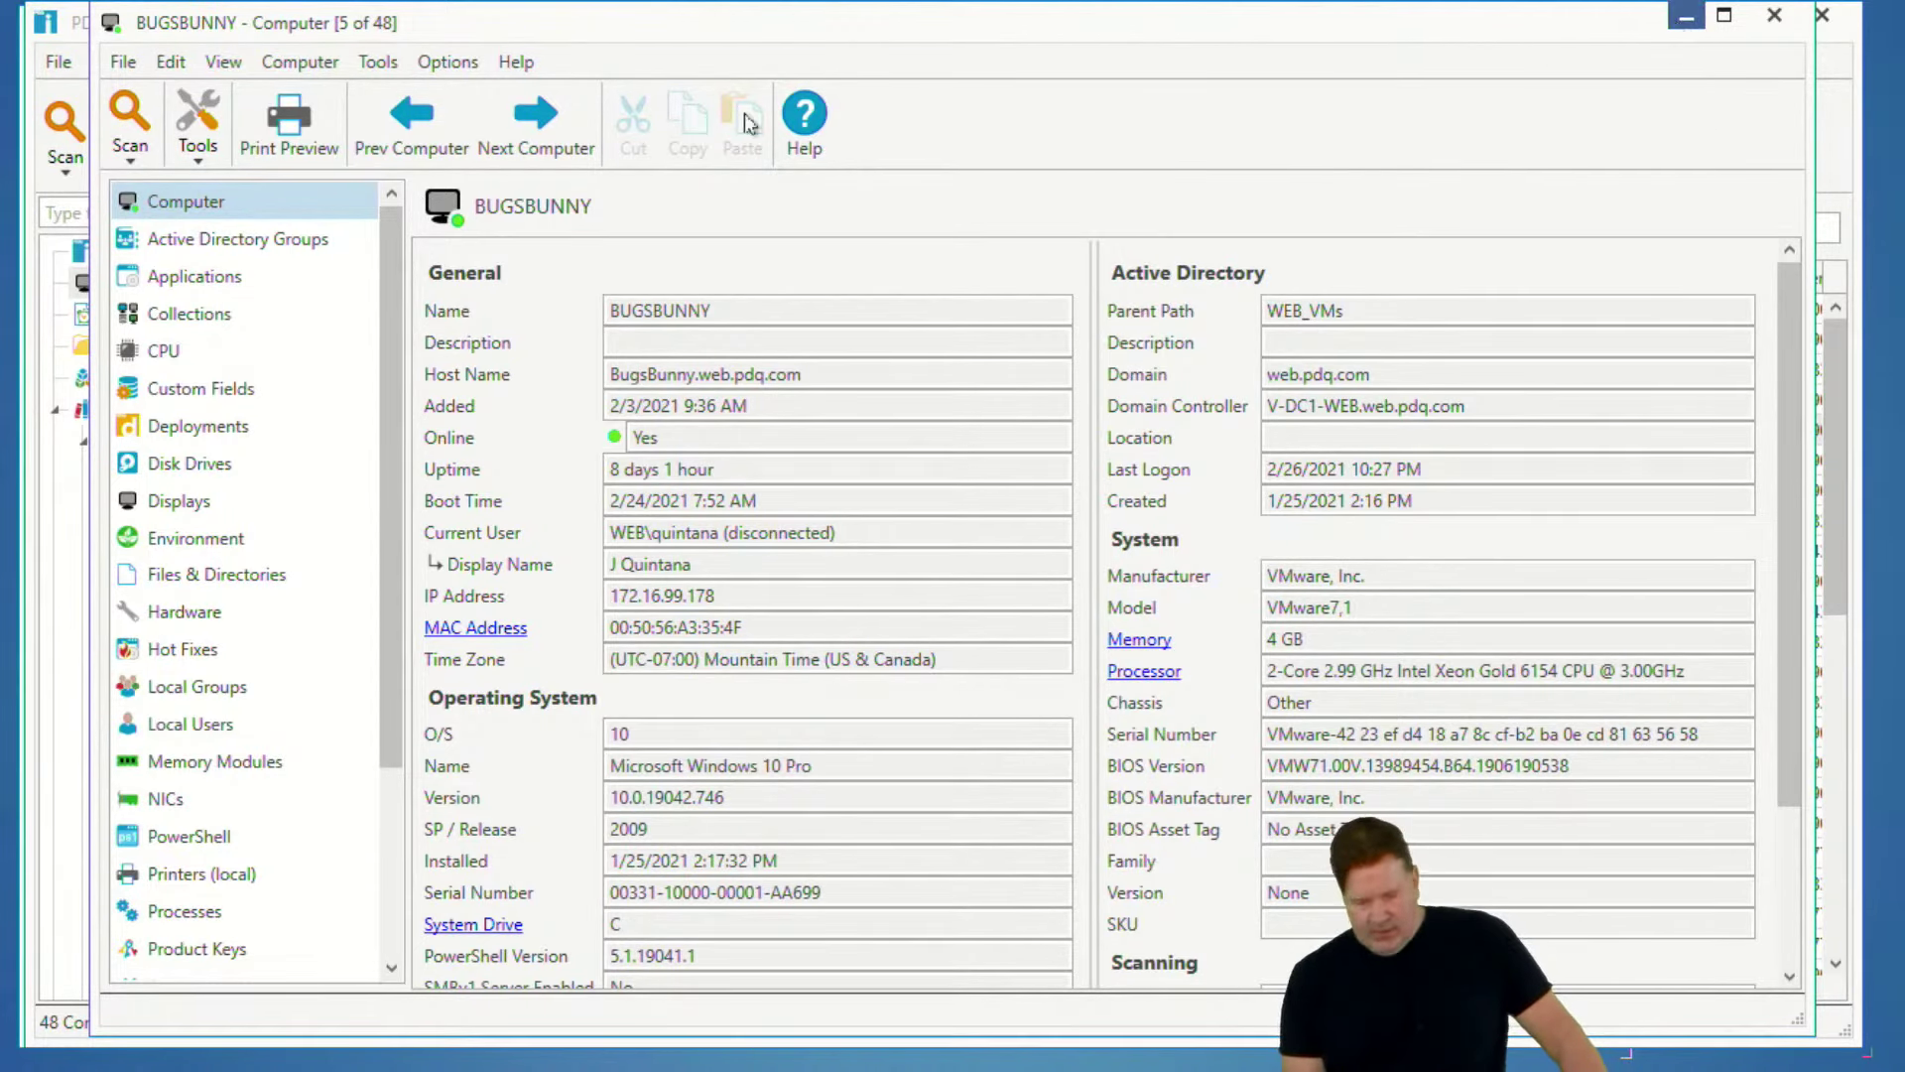
{"action": "left_click", "coordinate": [149, 381]}
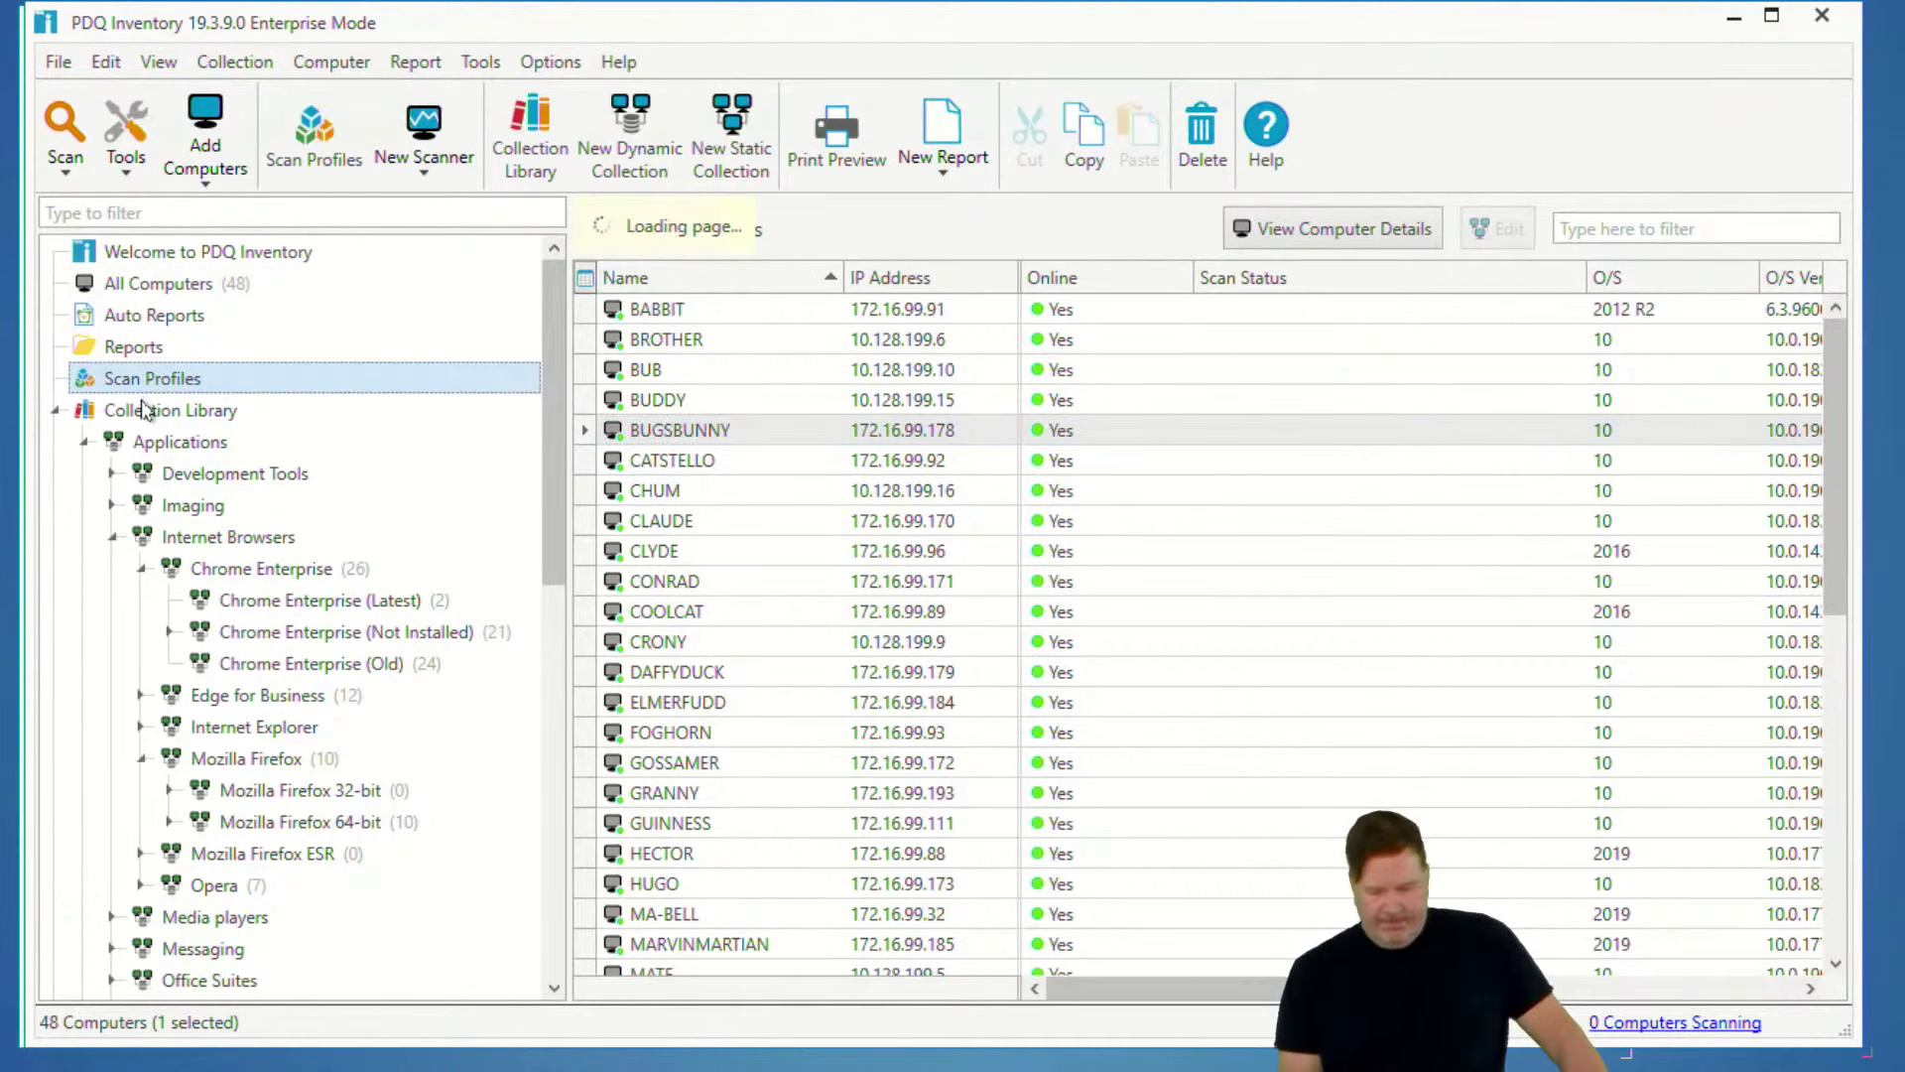
{"action": "left_click", "coordinate": [1387, 232]}
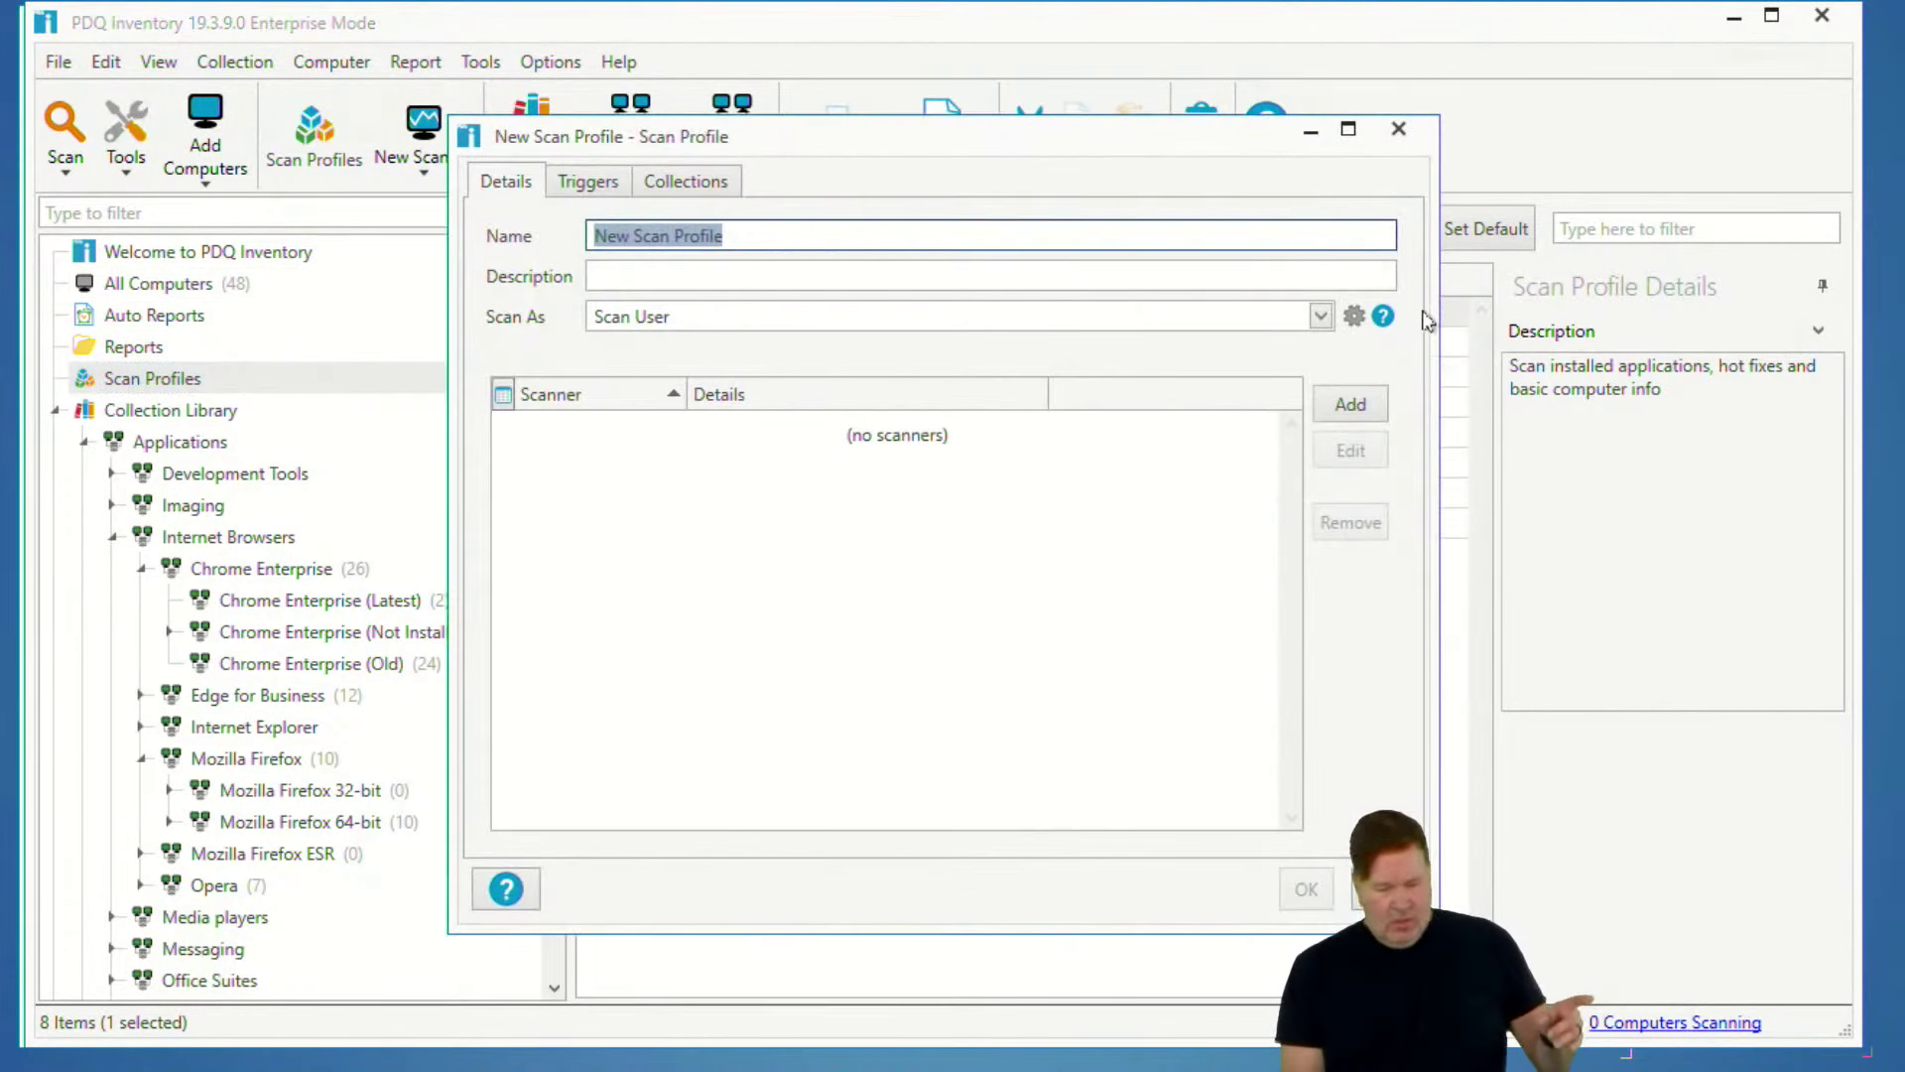
{"action": "left_click", "coordinate": [1350, 404]}
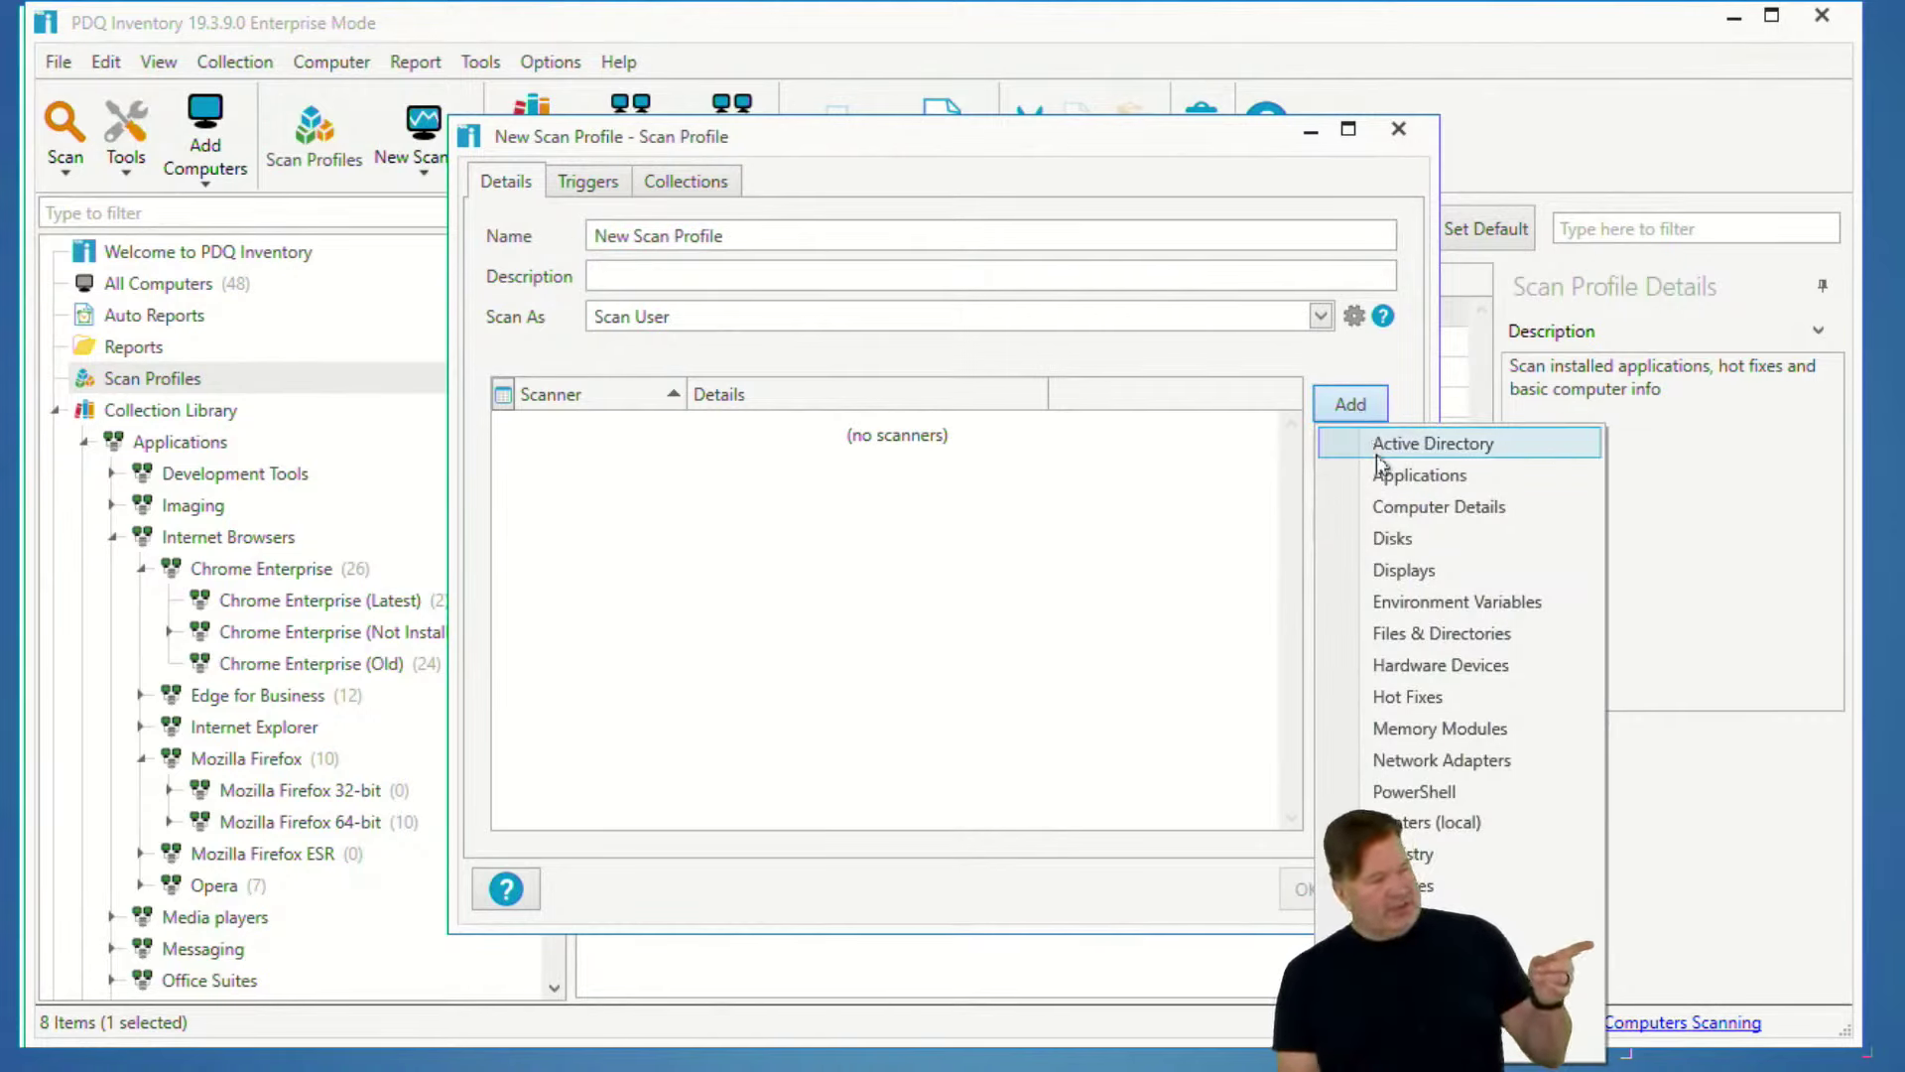
{"action": "left_click", "coordinate": [1379, 443]}
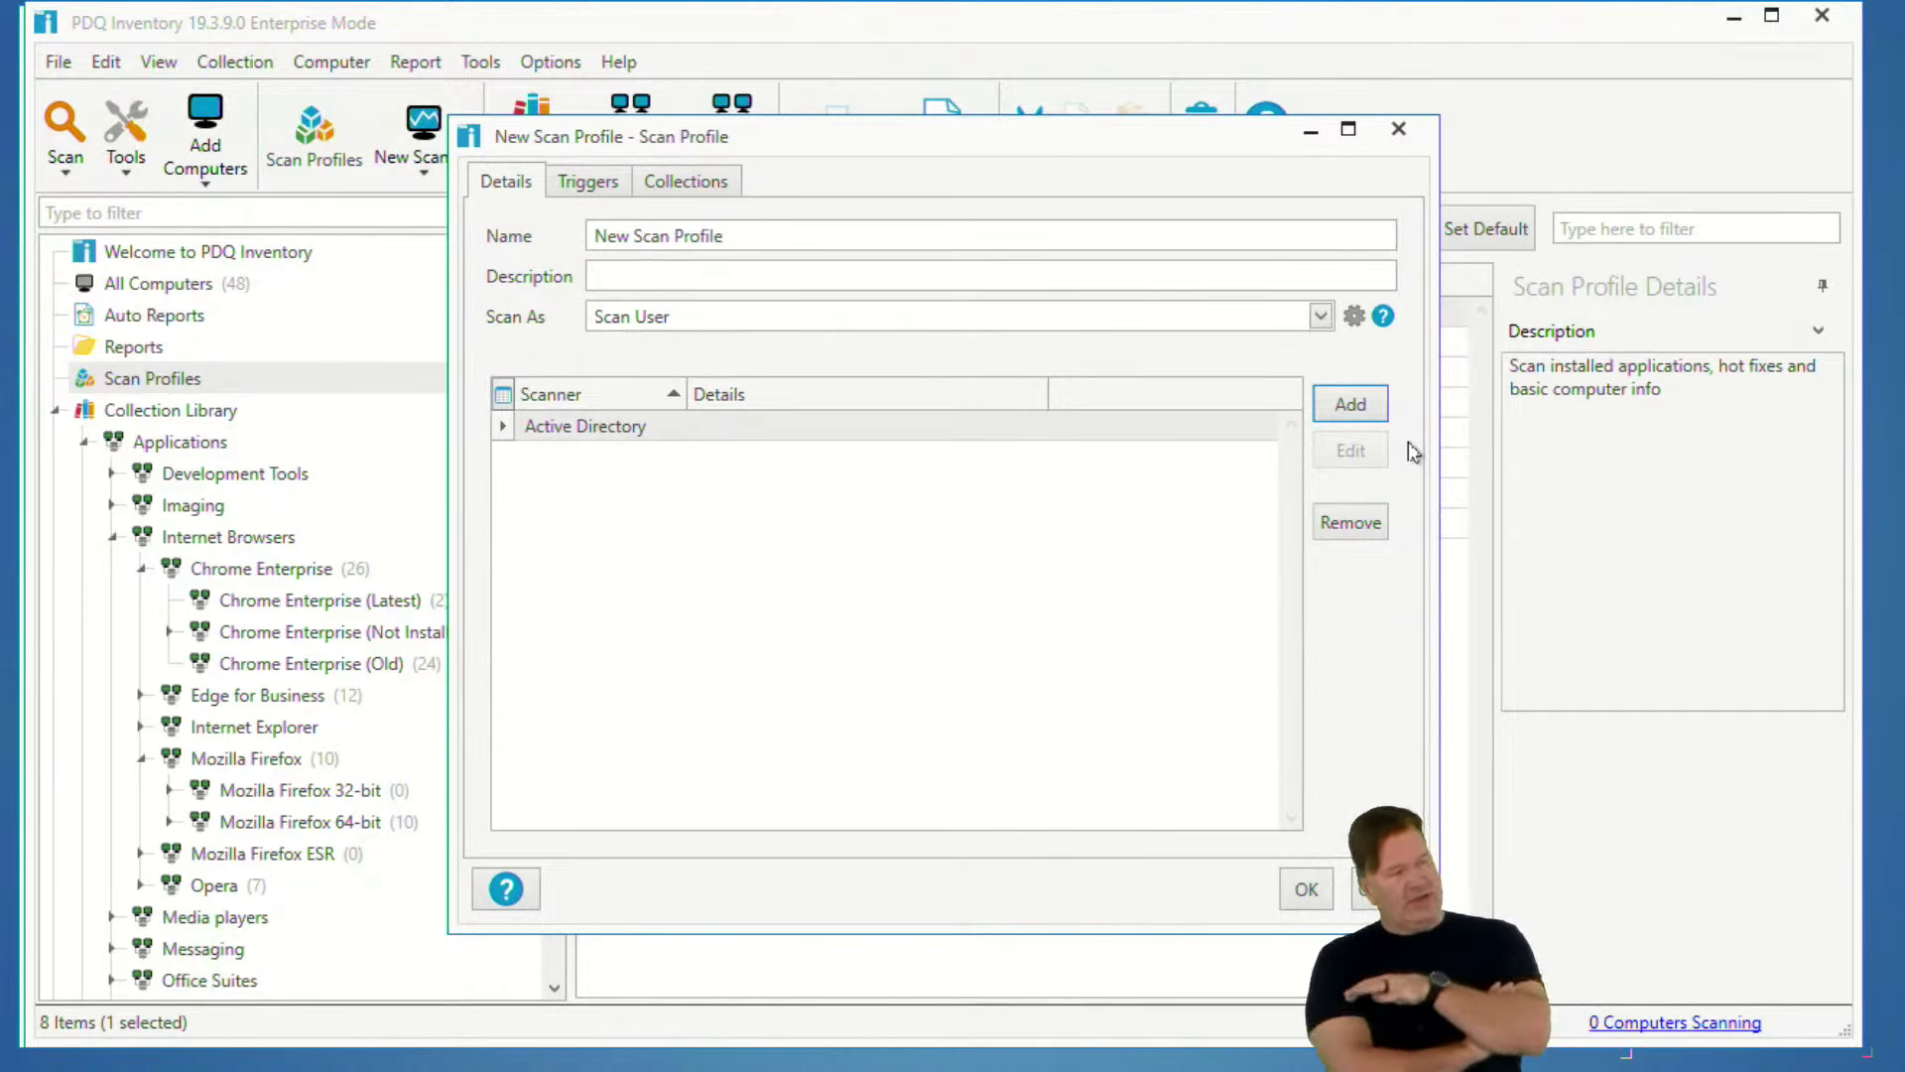
{"action": "left_click", "coordinate": [1229, 431]}
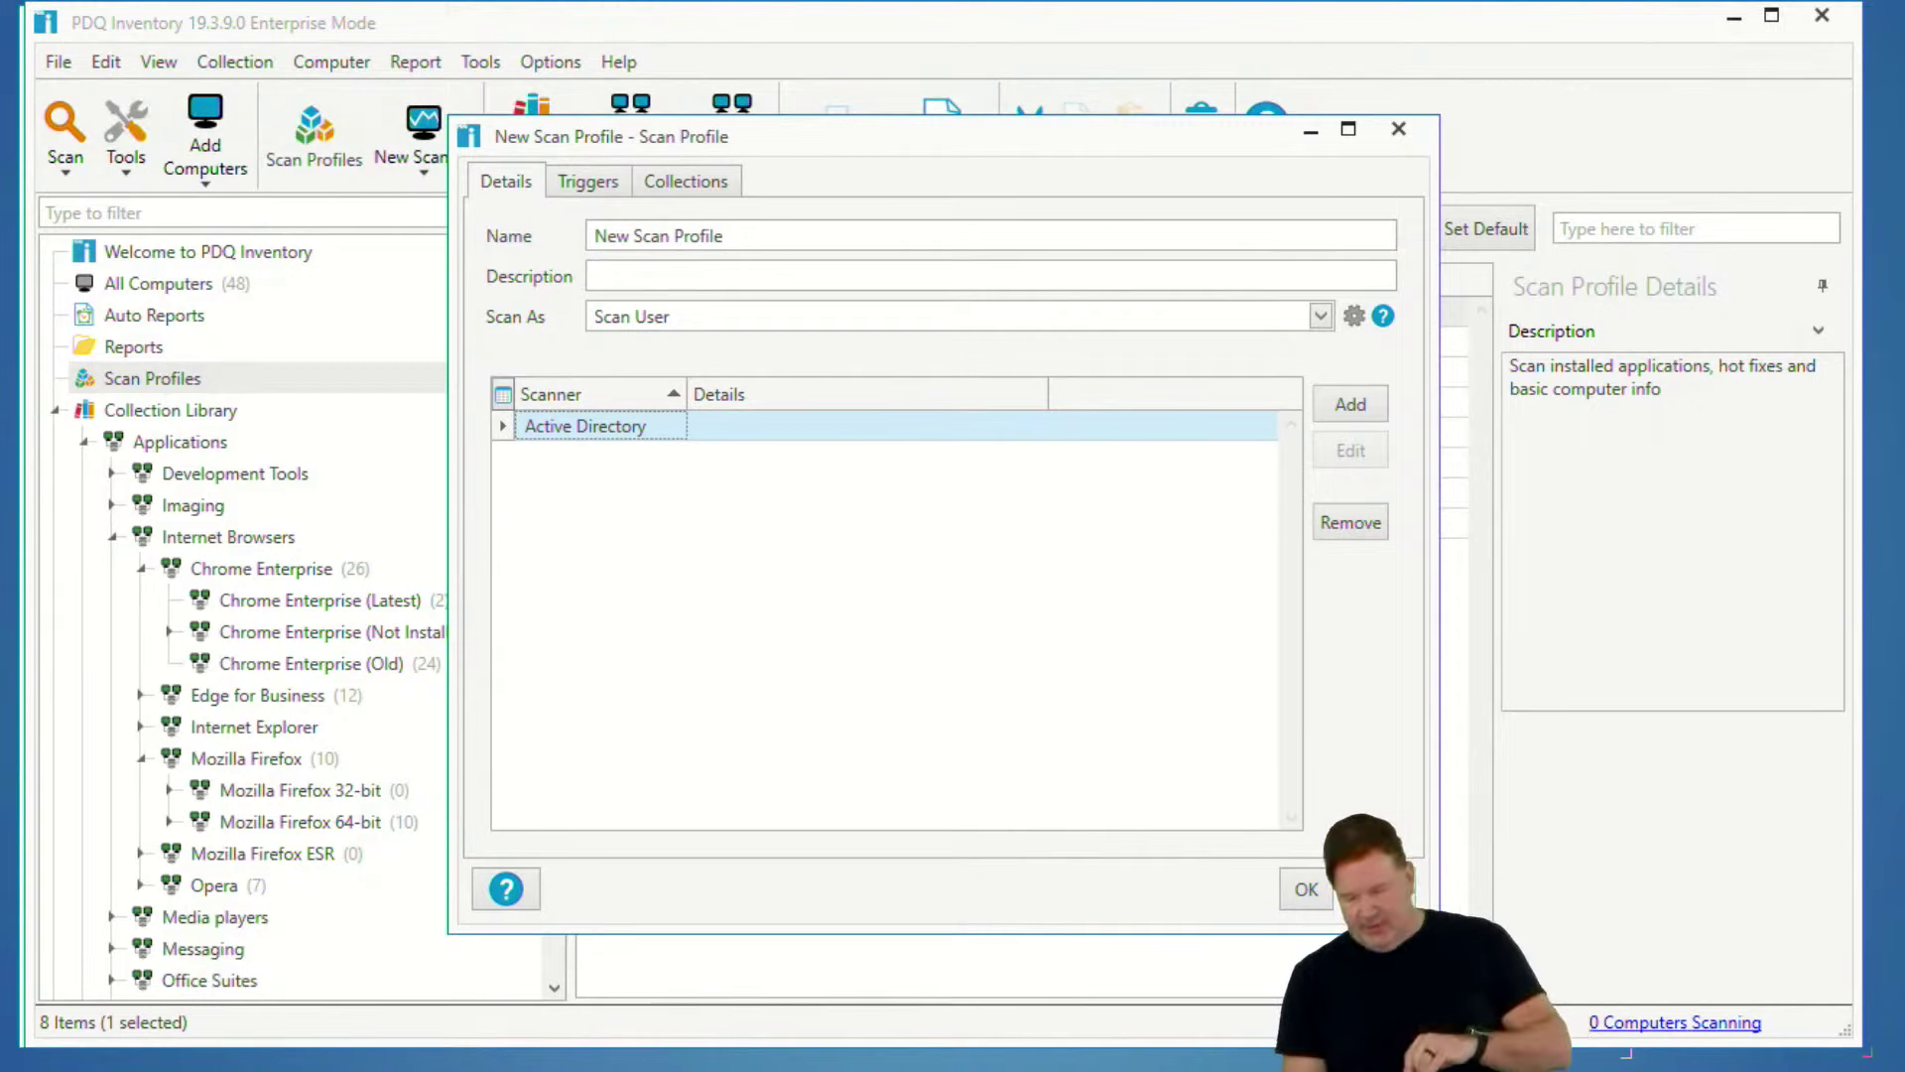
{"action": "left_click", "coordinate": [1380, 889]}
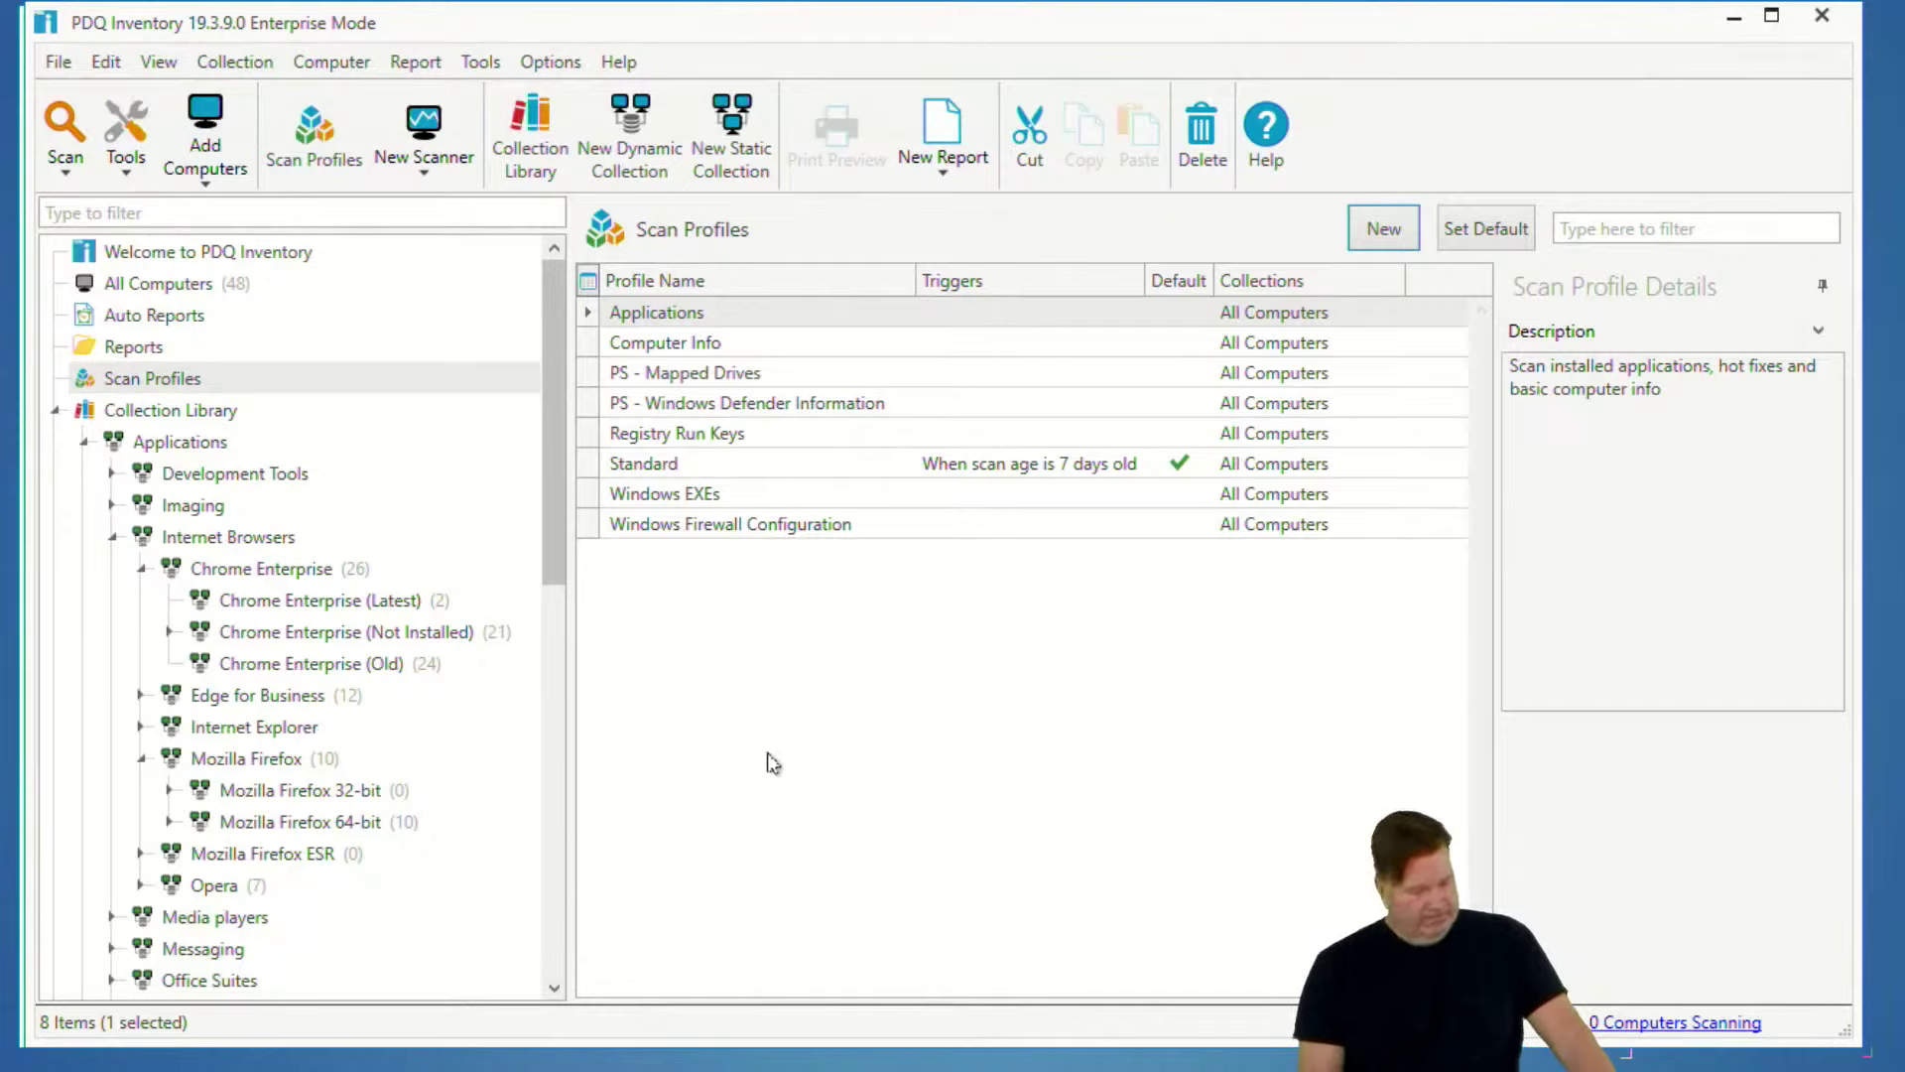
- Collapse the Collection Library and select All Computers
{"action": "left_click", "coordinate": [53, 411]}
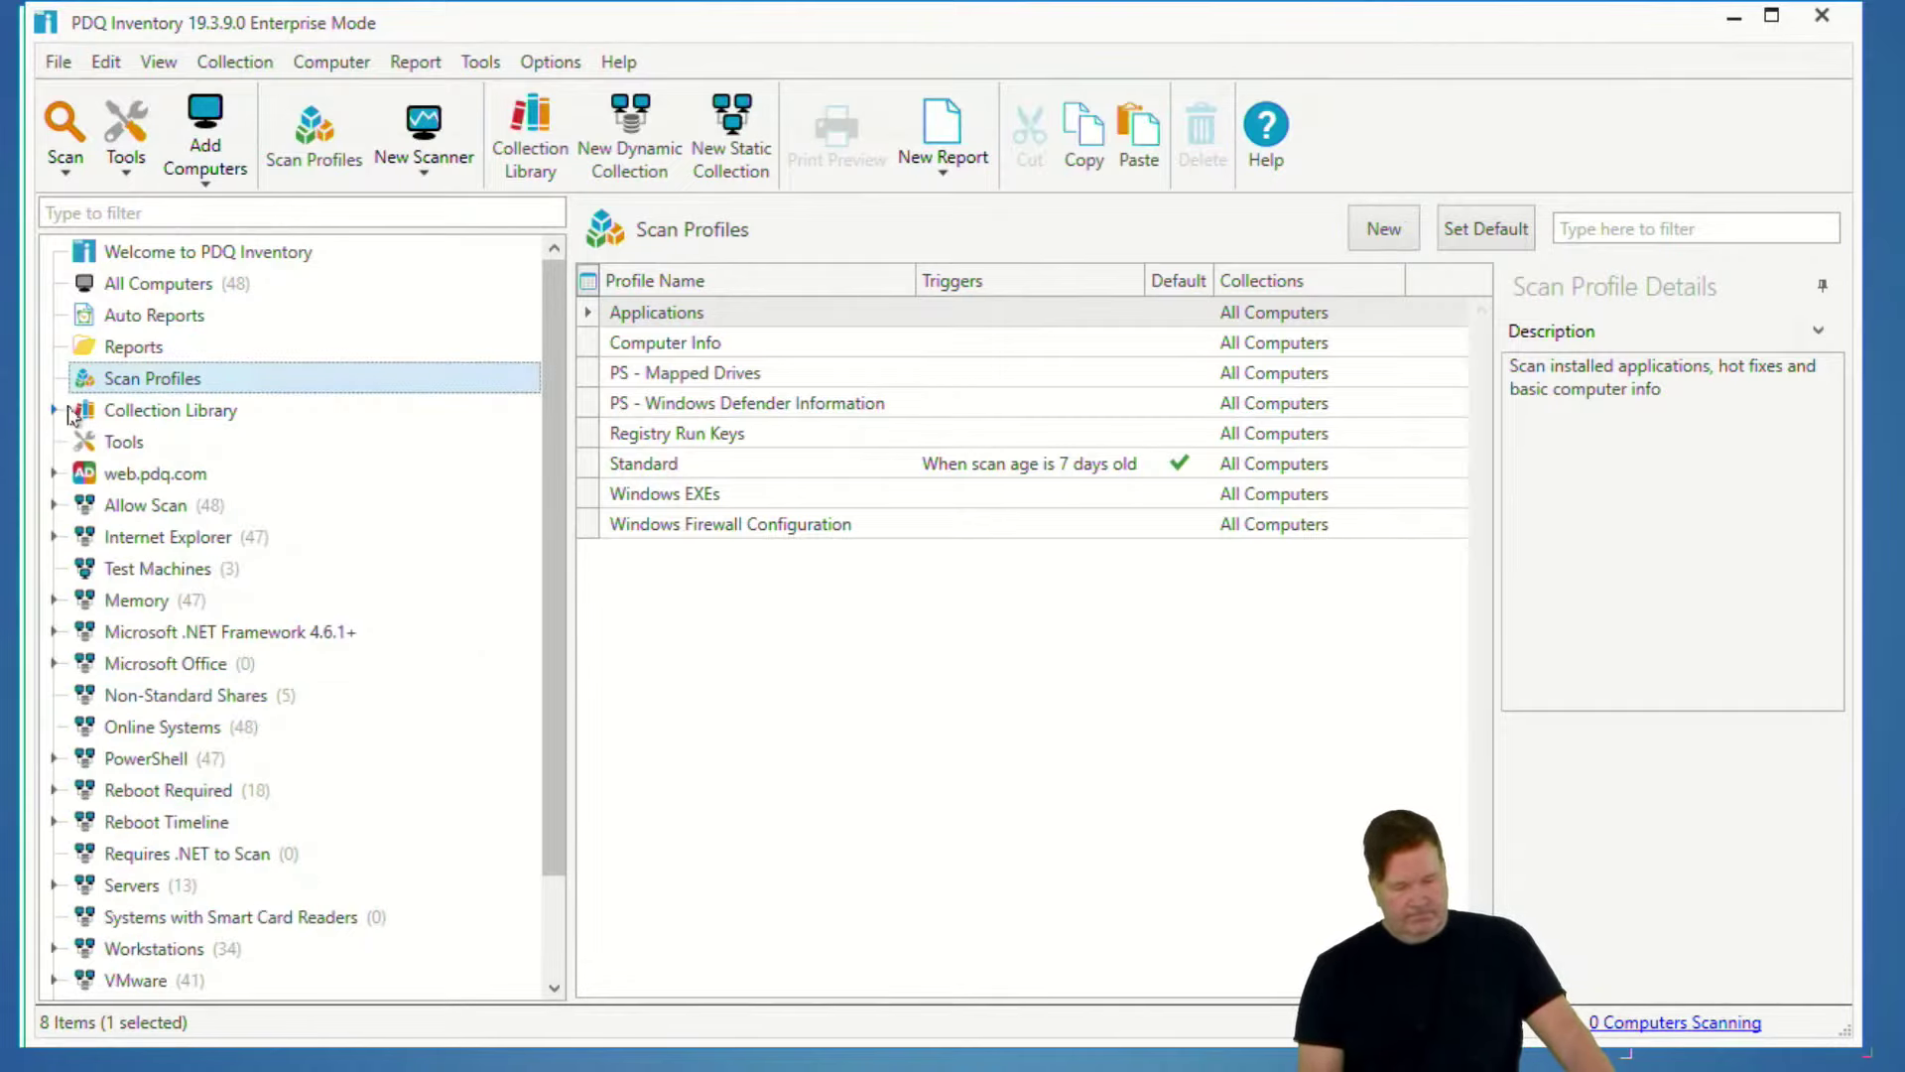
{"action": "left_click", "coordinate": [211, 287]}
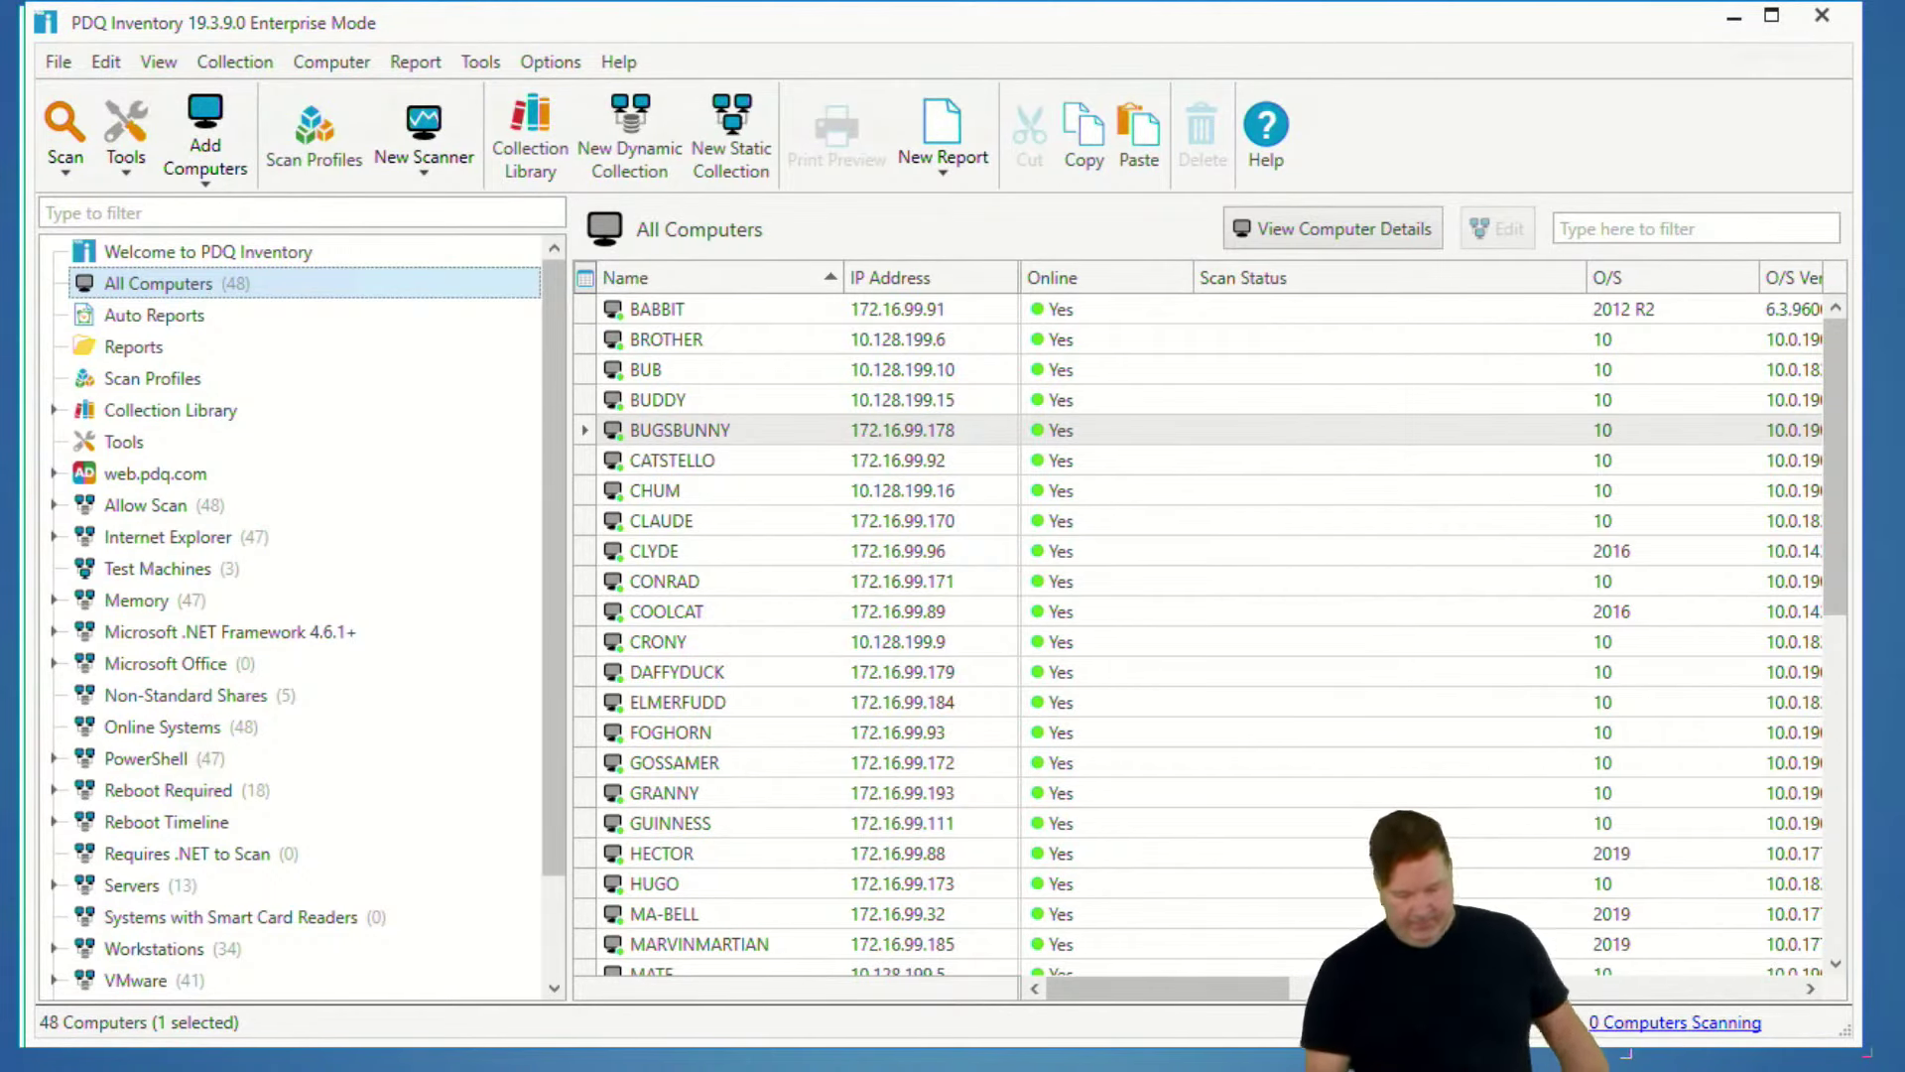
- Switch to PDQ Deploy and open a one-time deployment of the 7-Zip 19.00 package
{"action": "key", "text": "alt+Tab"}
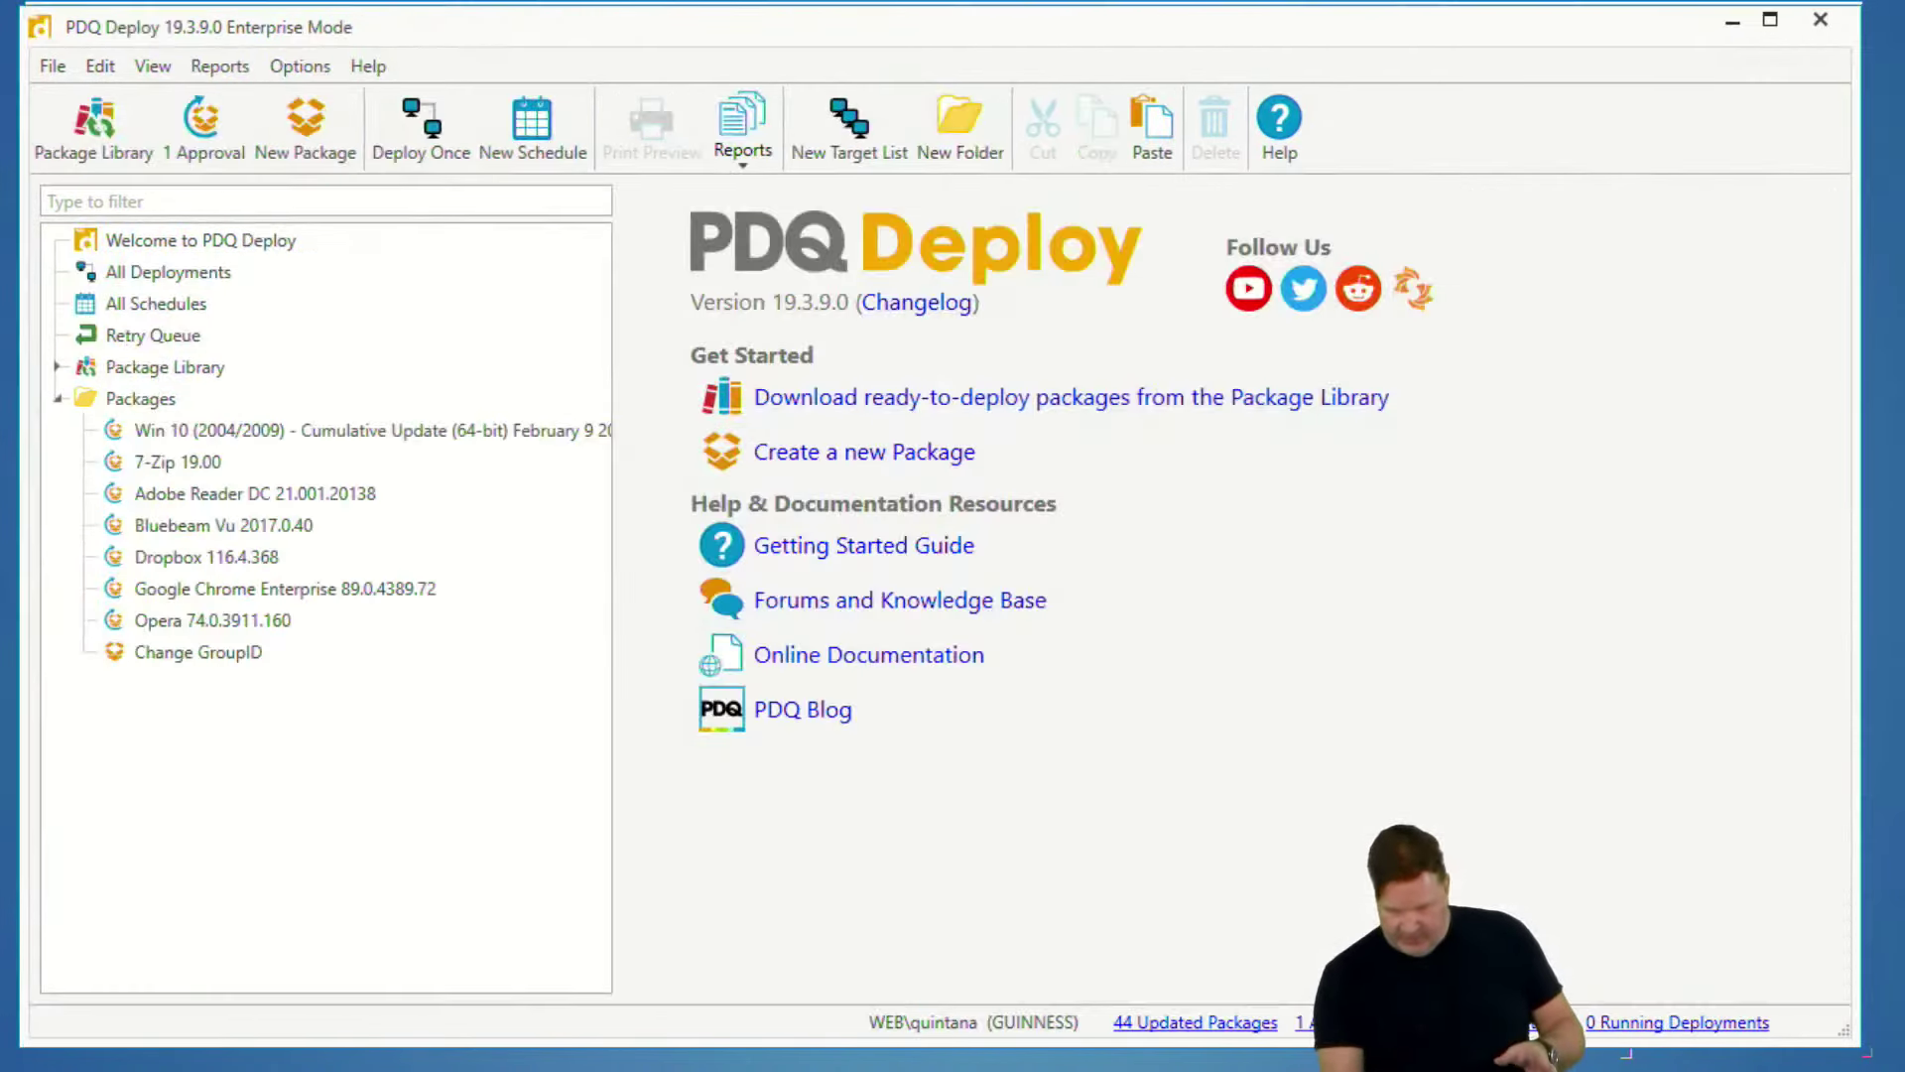
{"action": "left_click", "coordinate": [203, 462]}
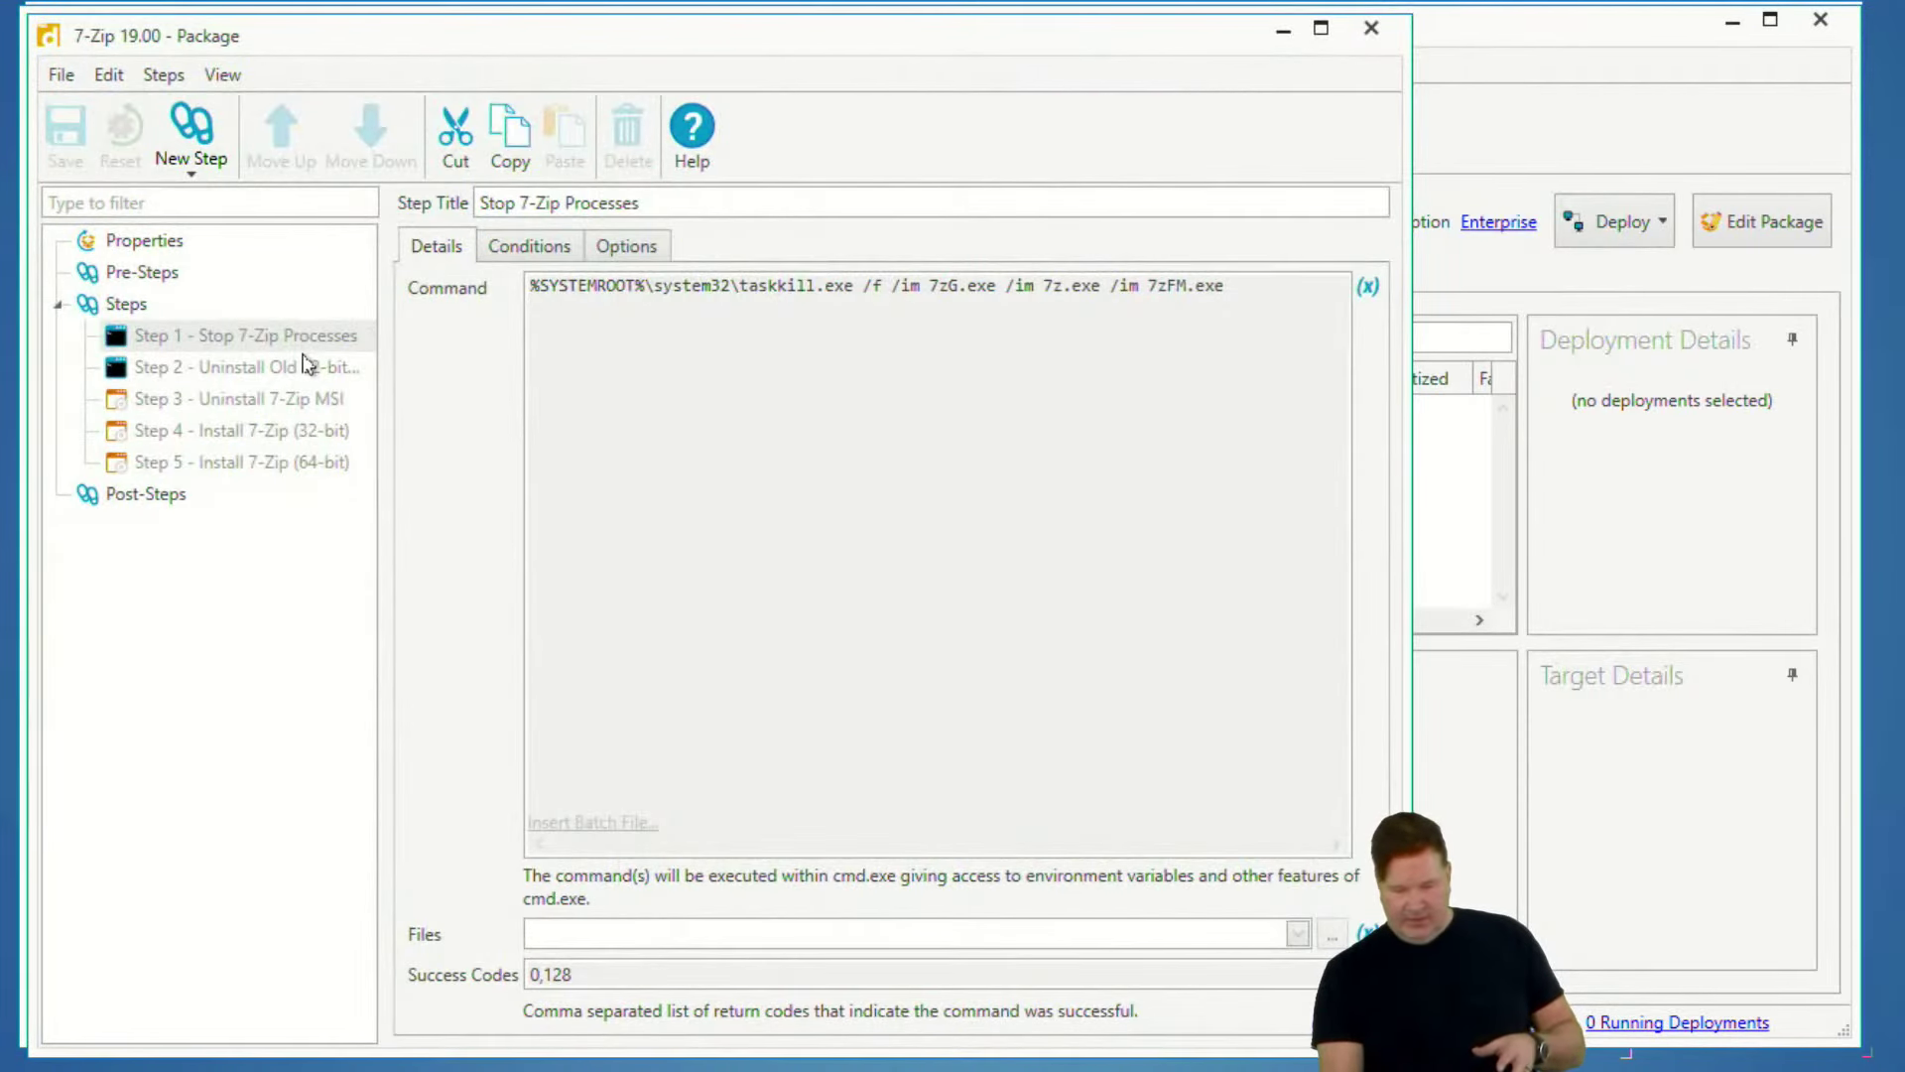
{"action": "left_click", "coordinate": [1373, 32]}
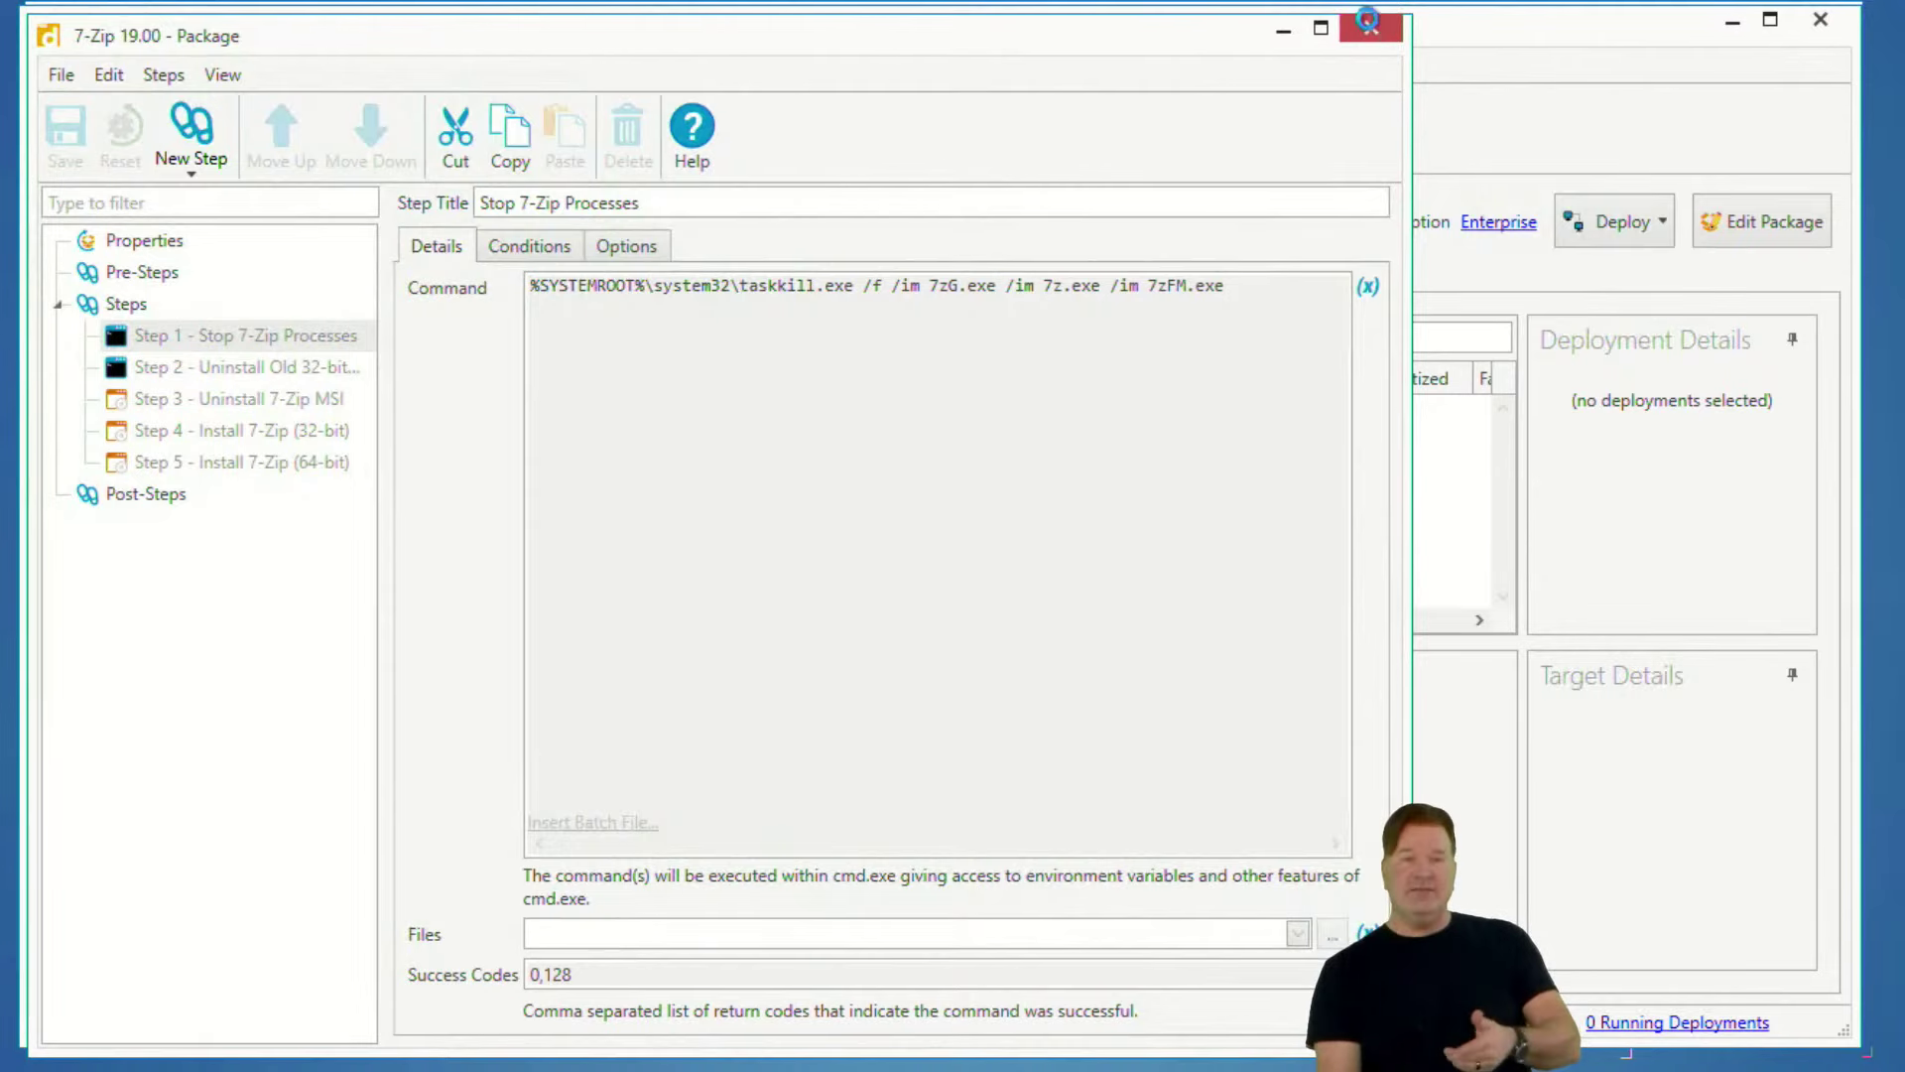
{"action": "left_click", "coordinate": [1612, 228]}
{"action": "left_click", "coordinate": [1613, 264]}
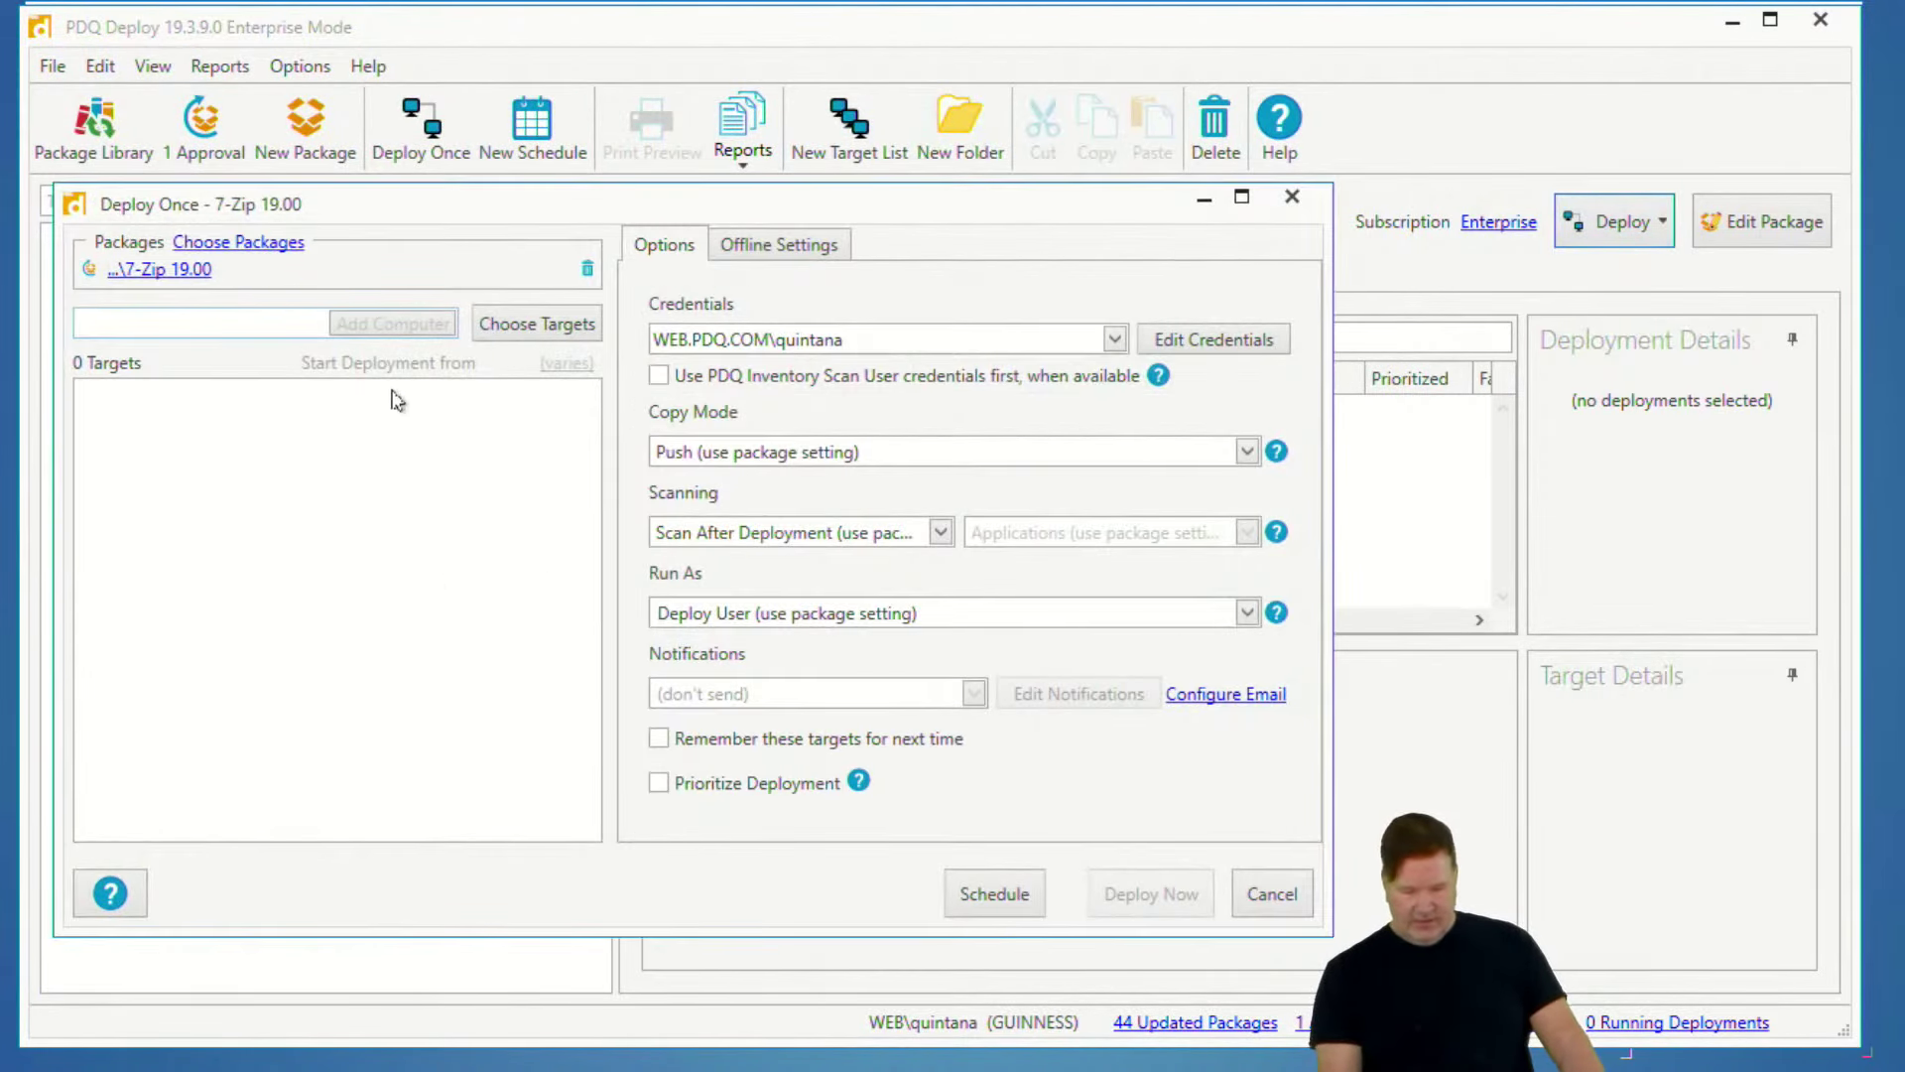
- Add CHUM and BROTHER from PDQ Inventory's Chrome Enterprise (Not Installed) collection as targets and run the 7-Zip deployment immediately
{"action": "left_click", "coordinate": [558, 326]}
{"action": "mouse_move", "coordinate": [595, 394]}
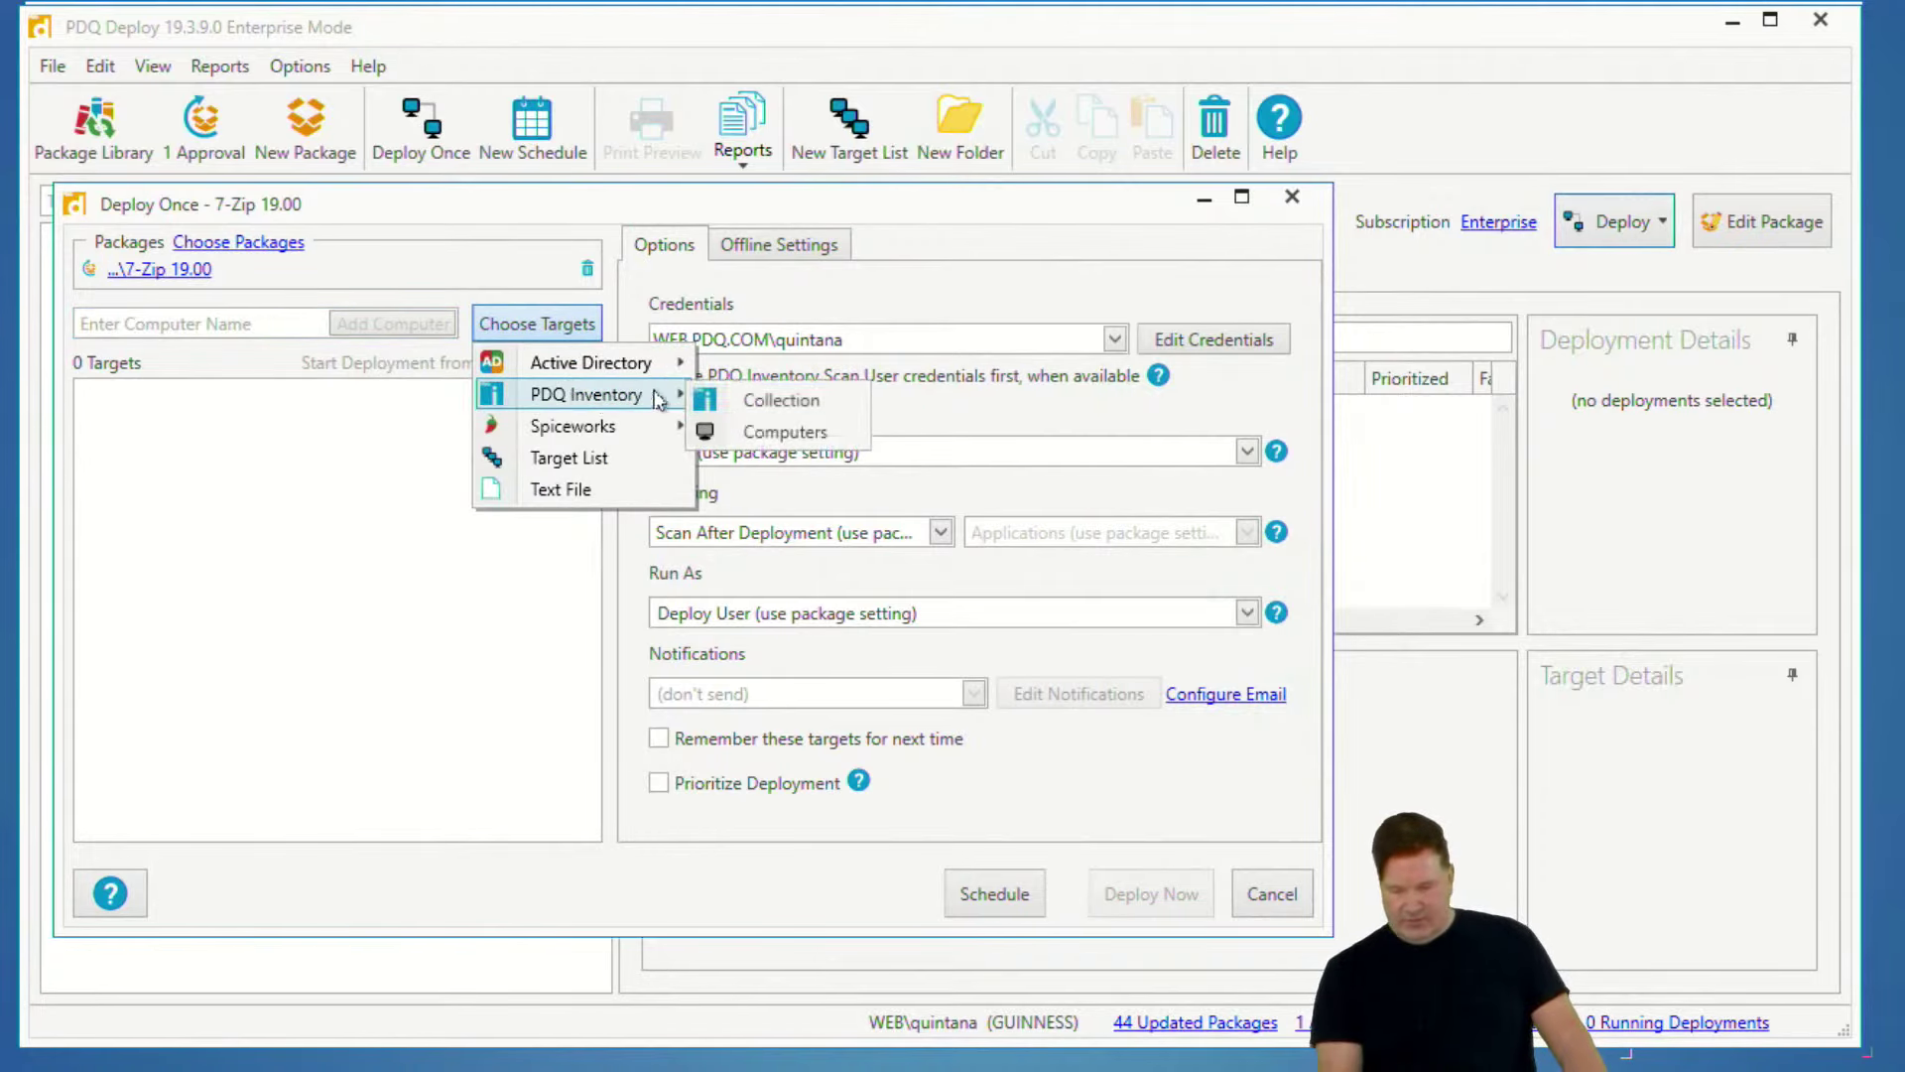
{"action": "left_click", "coordinate": [768, 433]}
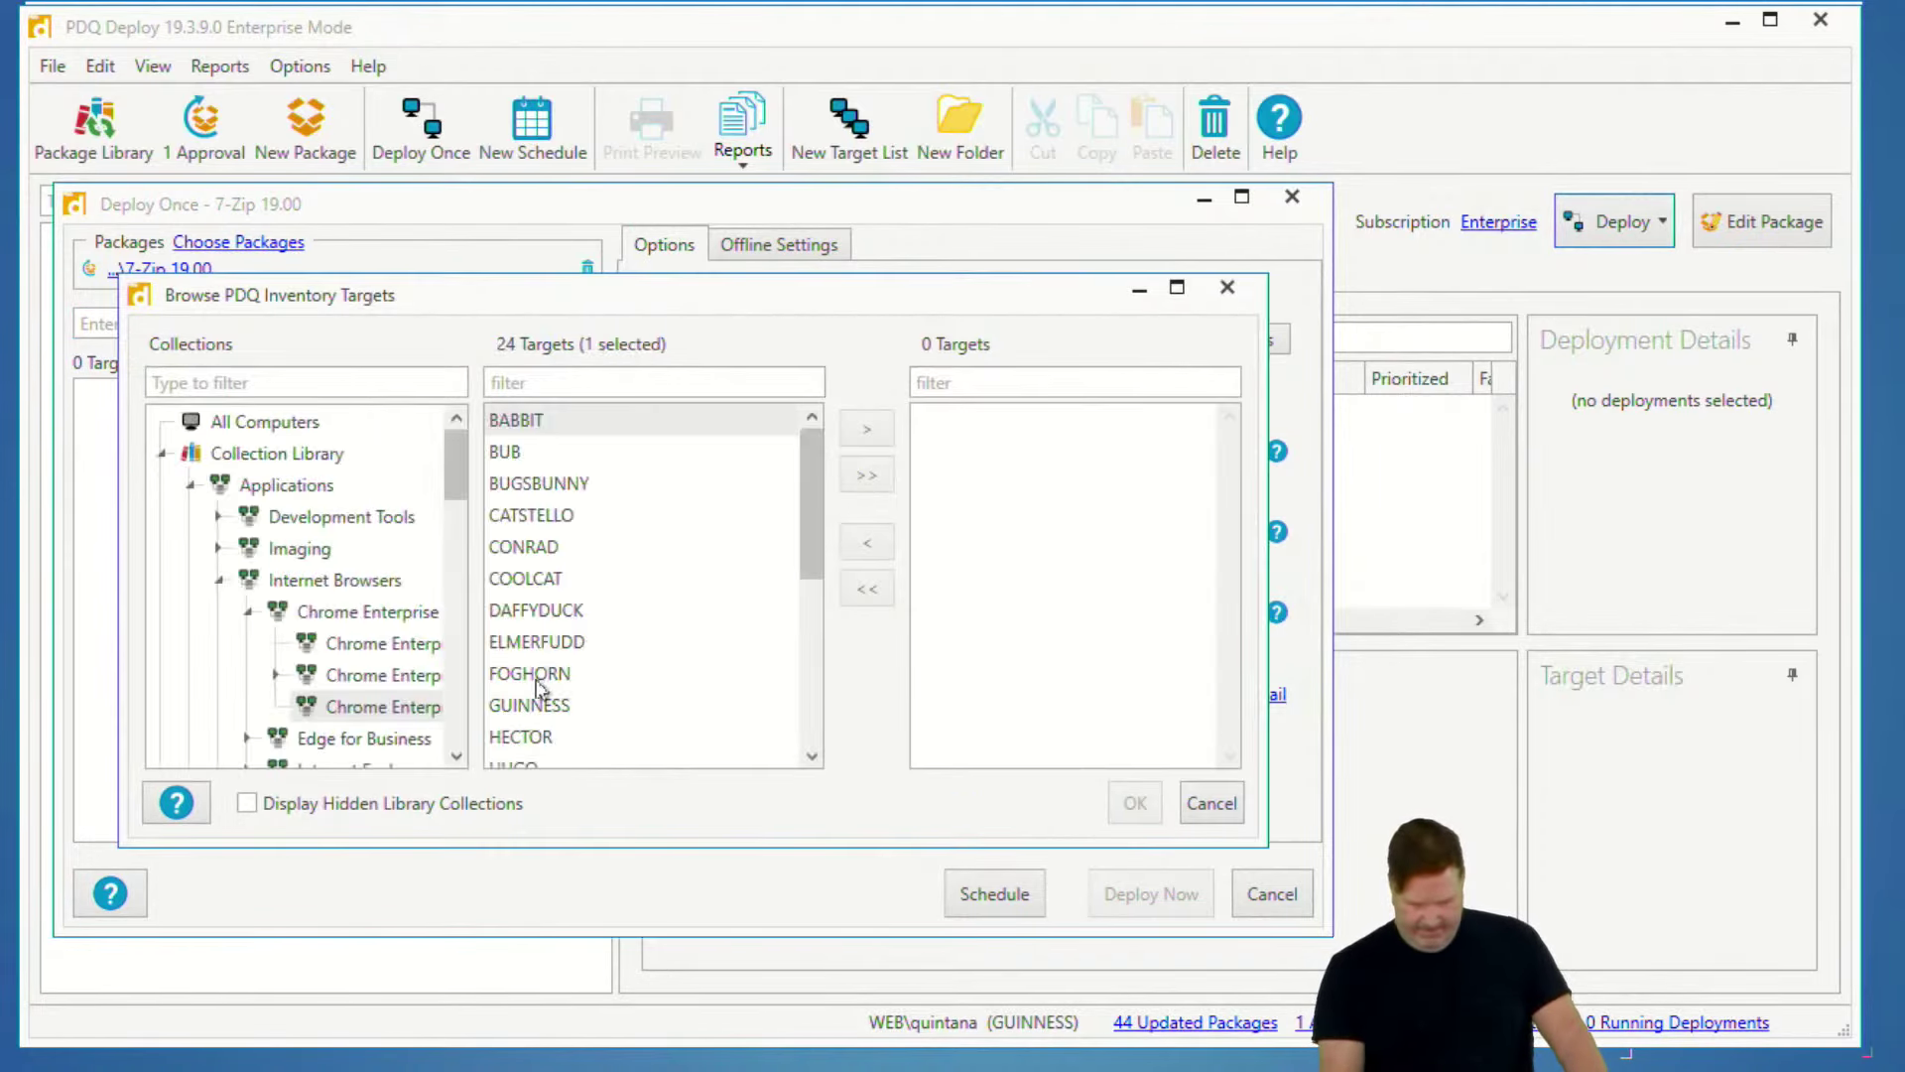
{"action": "left_click", "coordinate": [419, 675]}
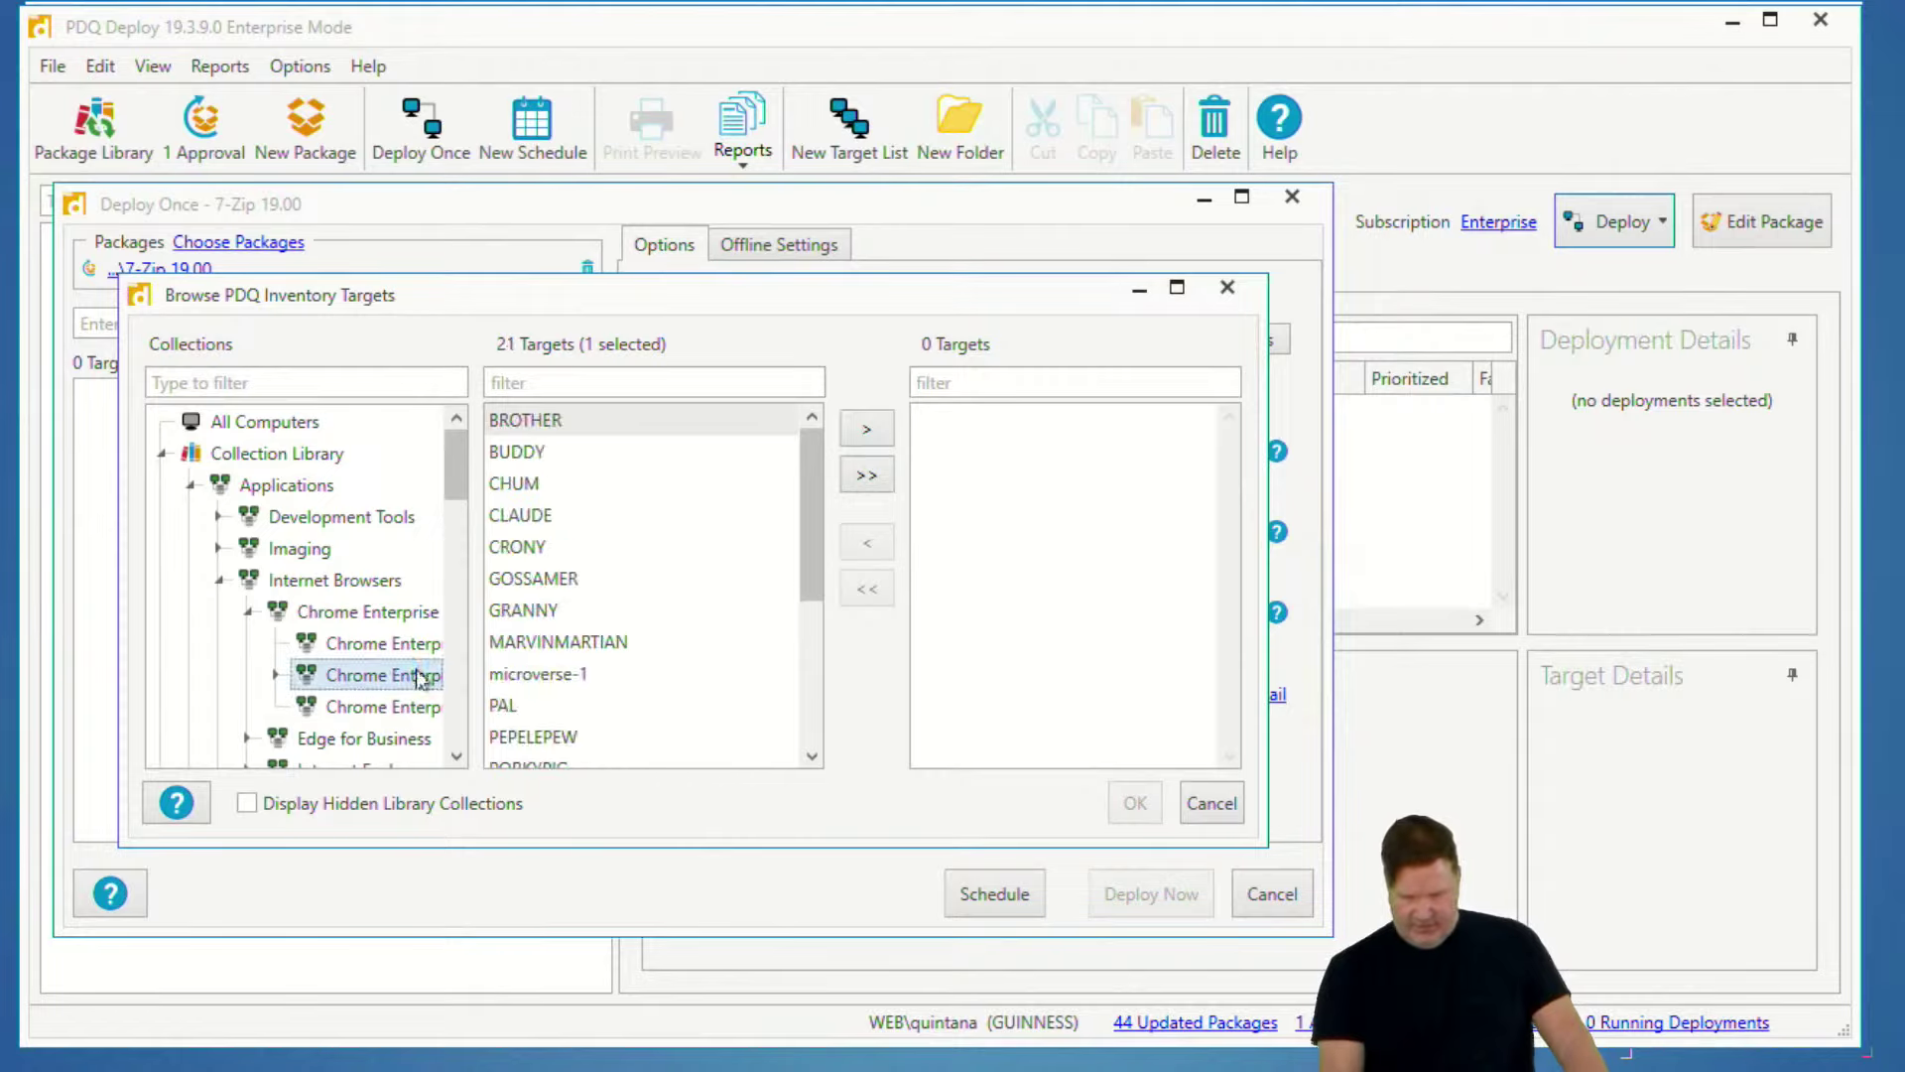
{"action": "left_click", "coordinate": [622, 486]}
{"action": "left_click", "coordinate": [881, 431]}
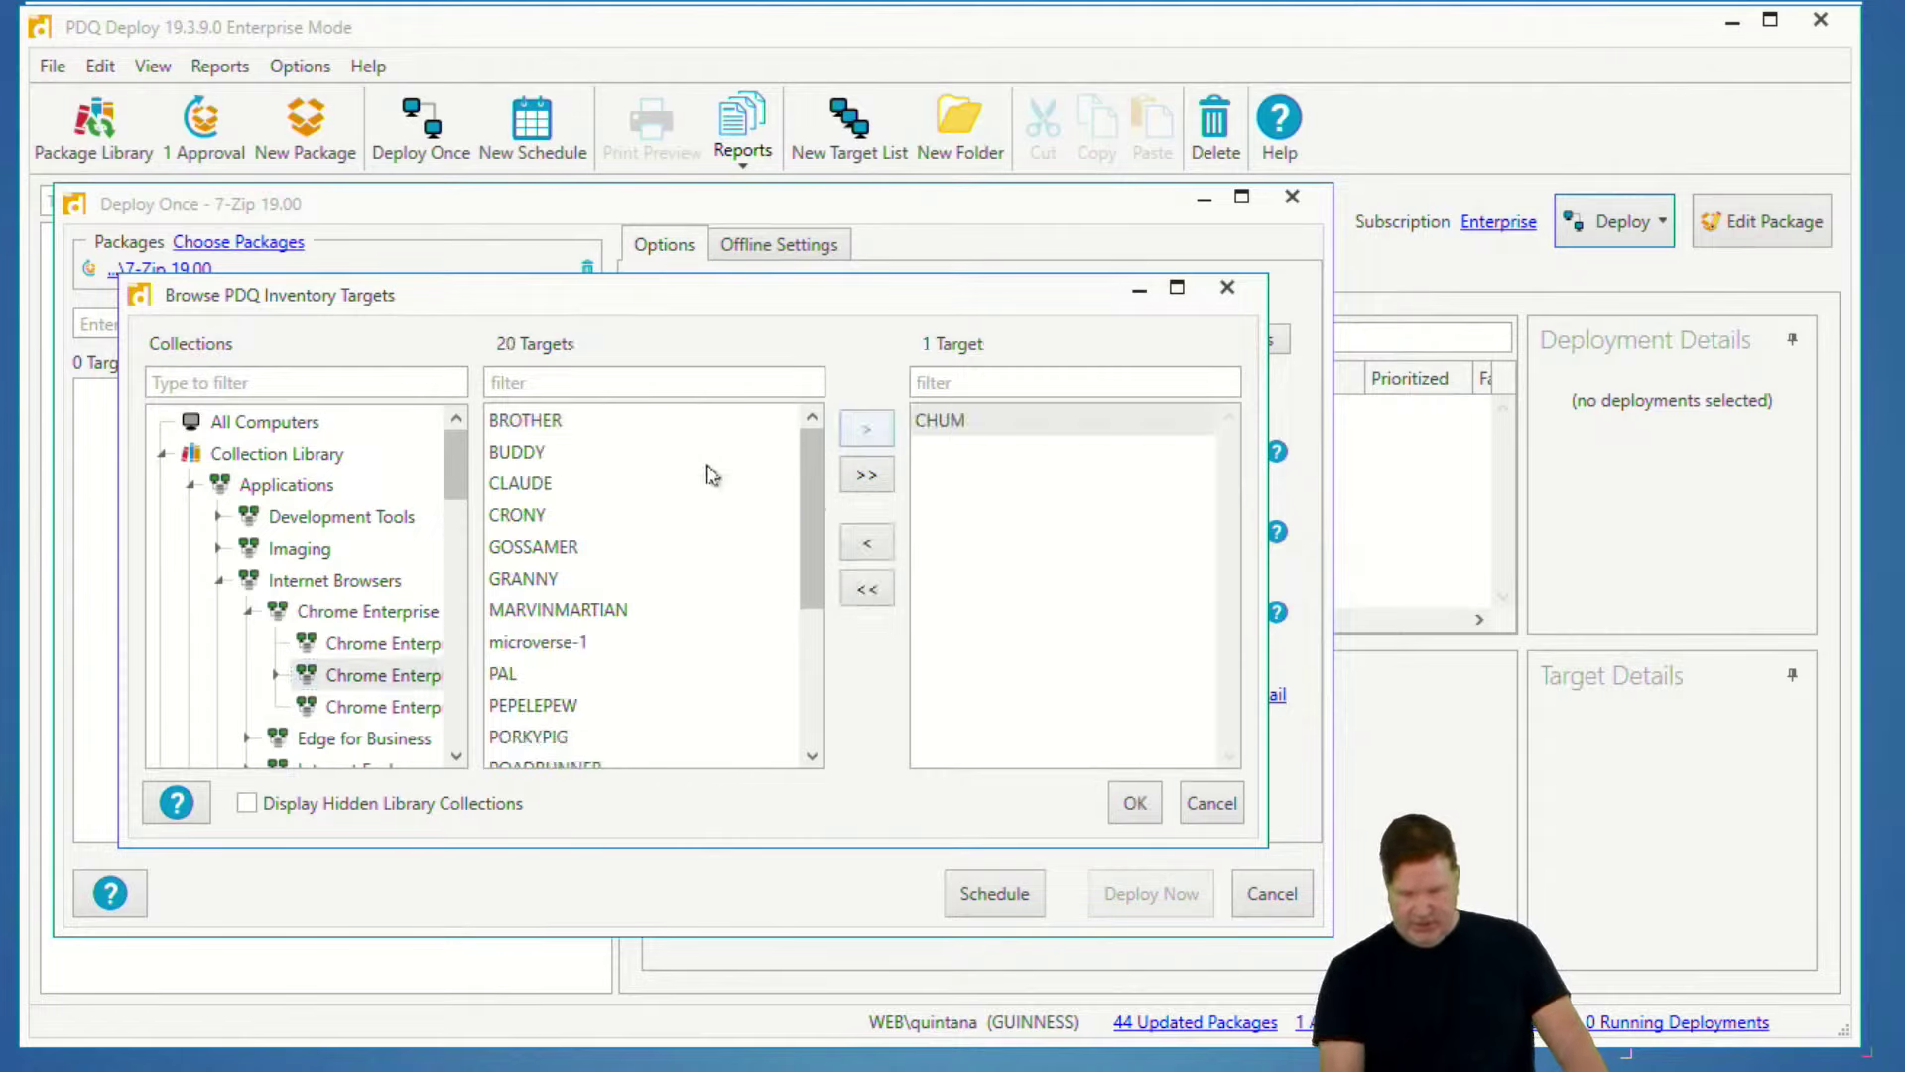
{"action": "left_click", "coordinate": [532, 429]}
{"action": "left_click", "coordinate": [866, 437]}
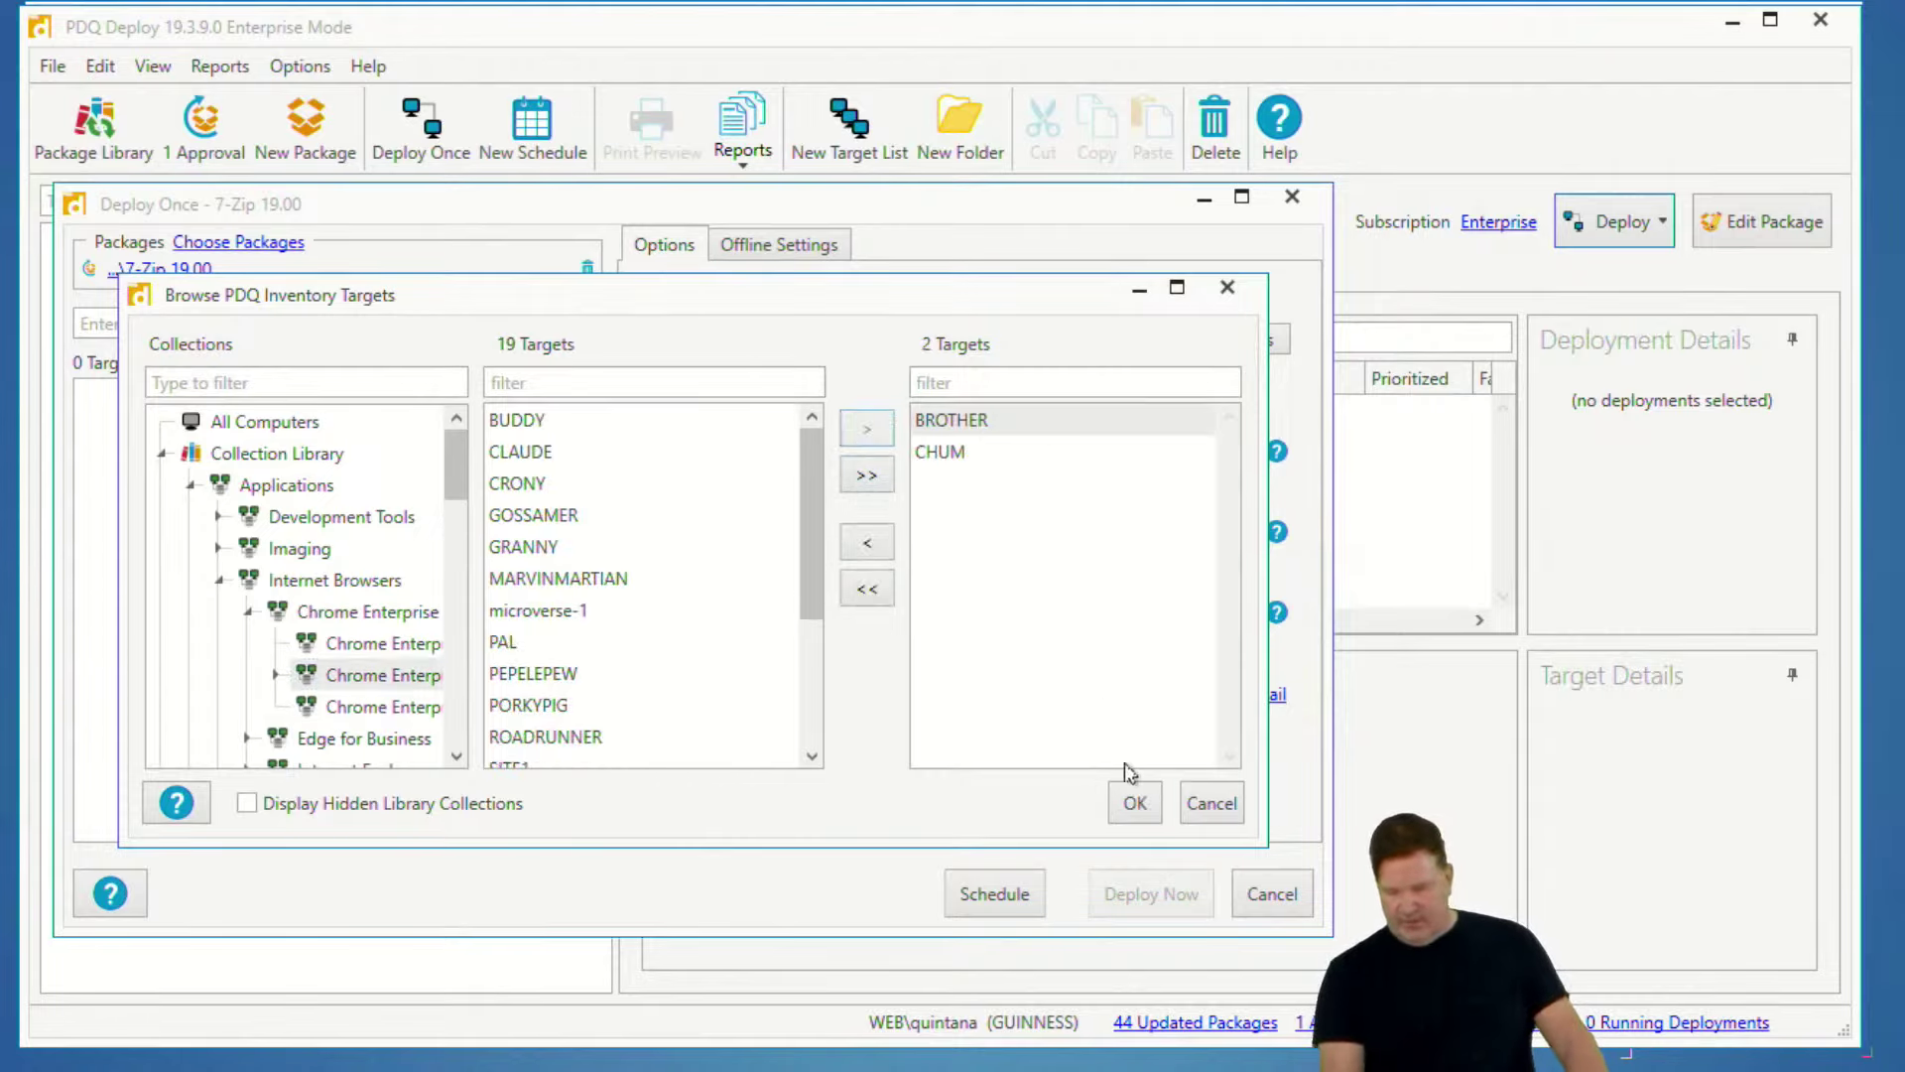
{"action": "left_click", "coordinate": [1134, 803]}
{"action": "left_click", "coordinate": [1149, 895]}
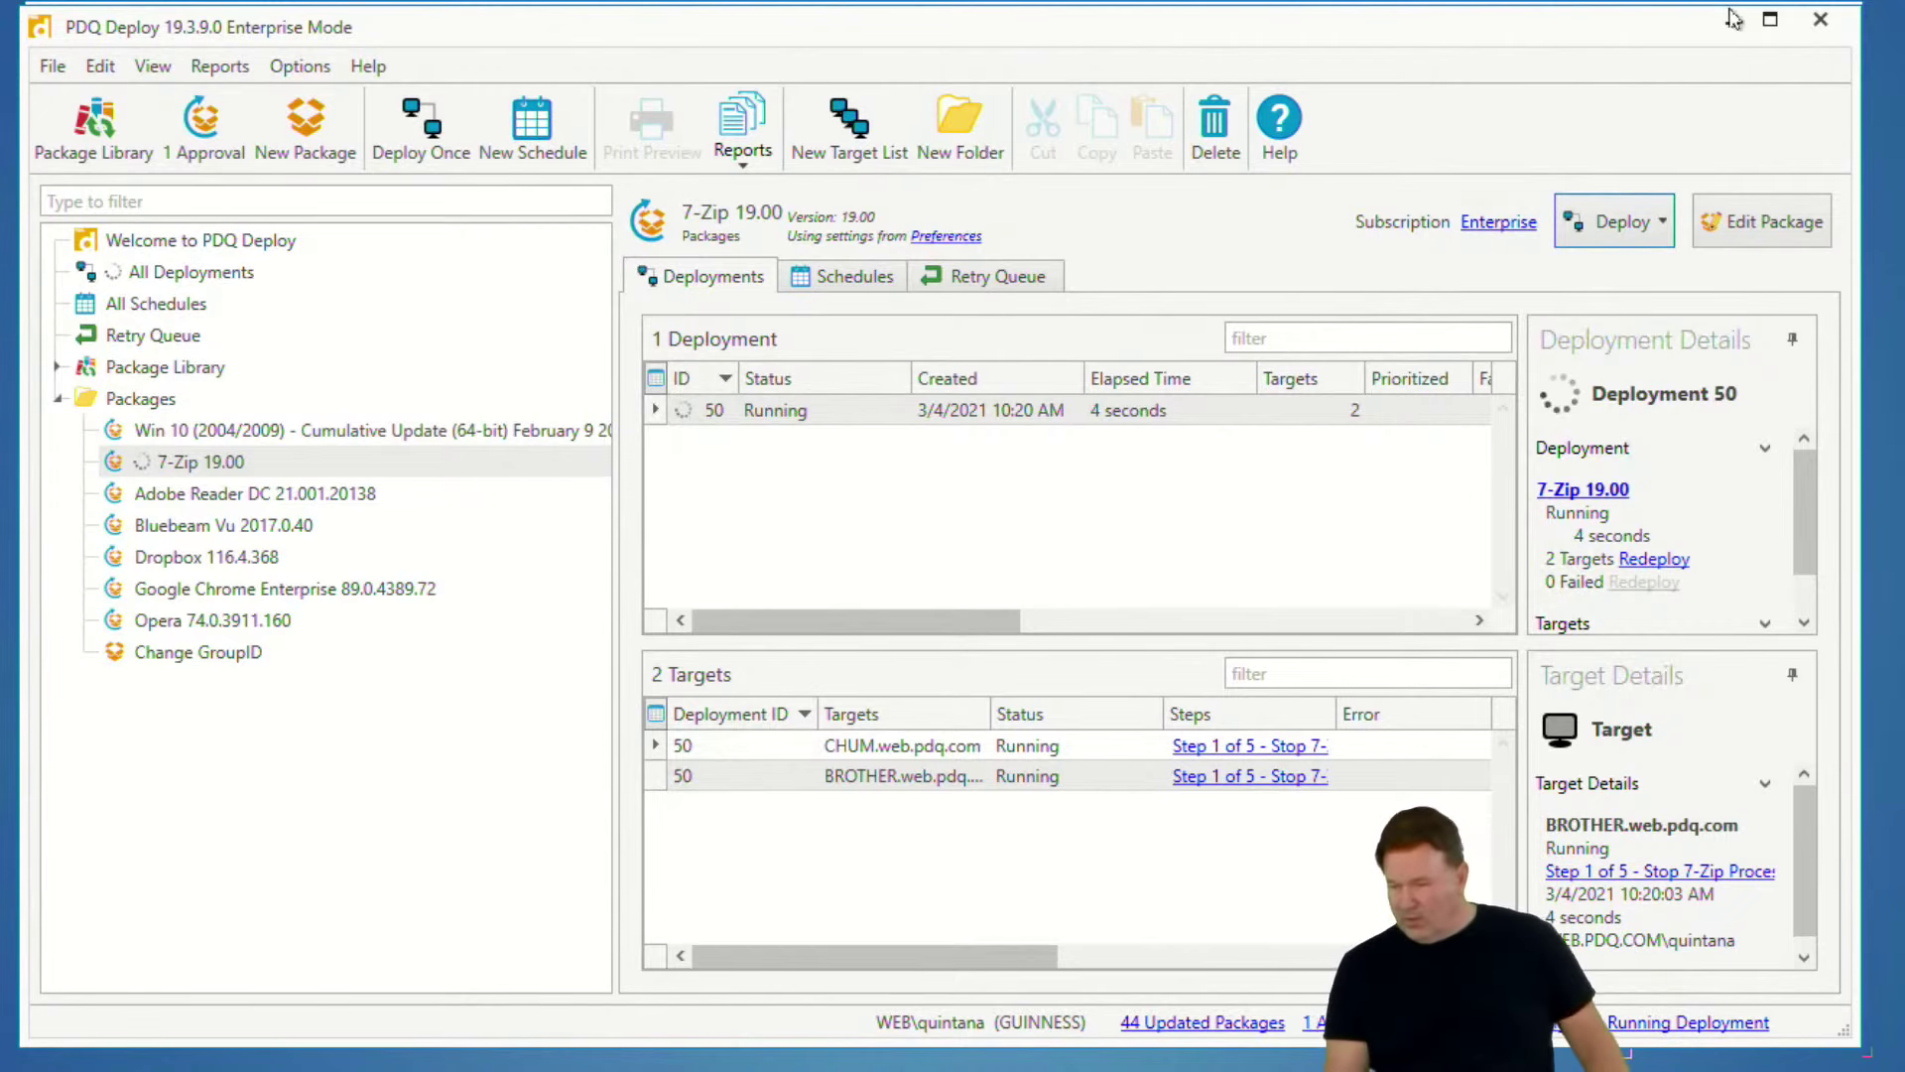
- Return to PDQ Inventory and create a new basic report on All Computers
{"action": "left_click", "coordinate": [1732, 20]}
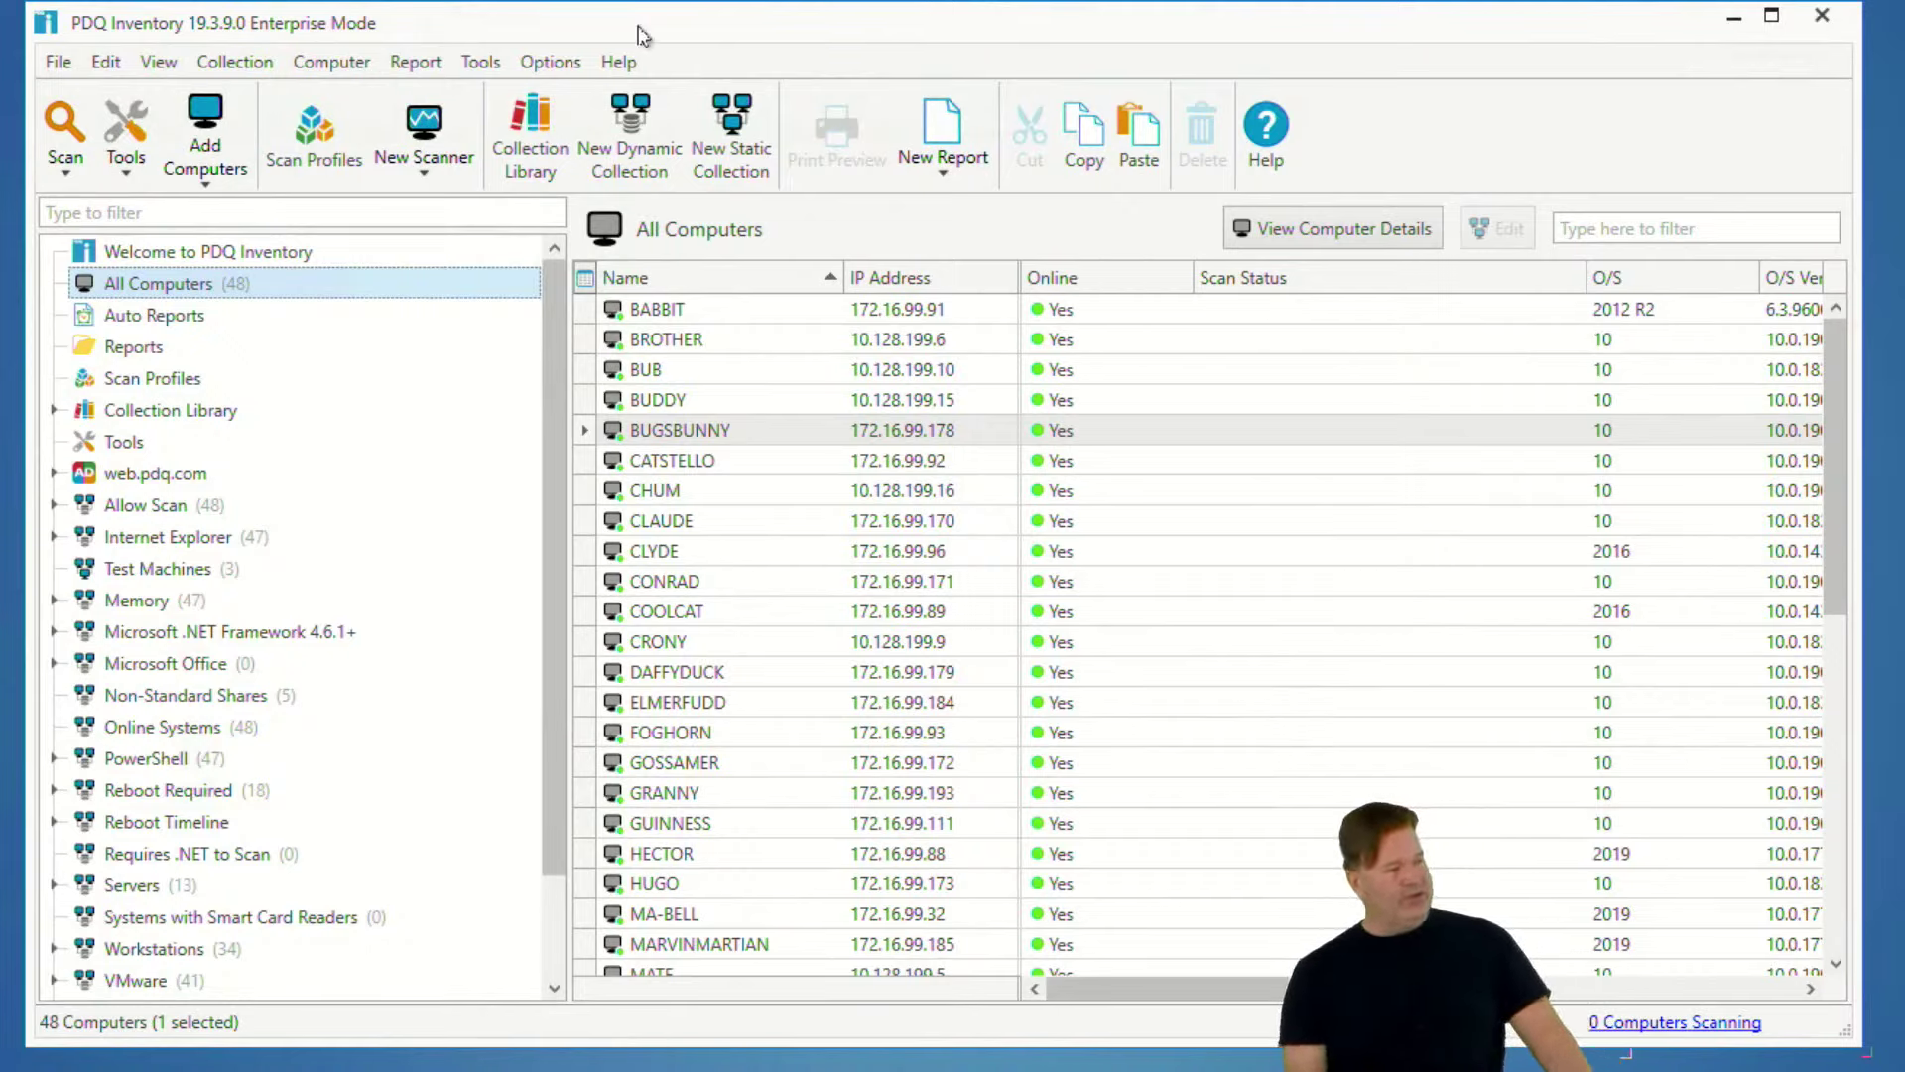
{"action": "left_click", "coordinate": [427, 70]}
{"action": "mouse_move", "coordinate": [455, 97]}
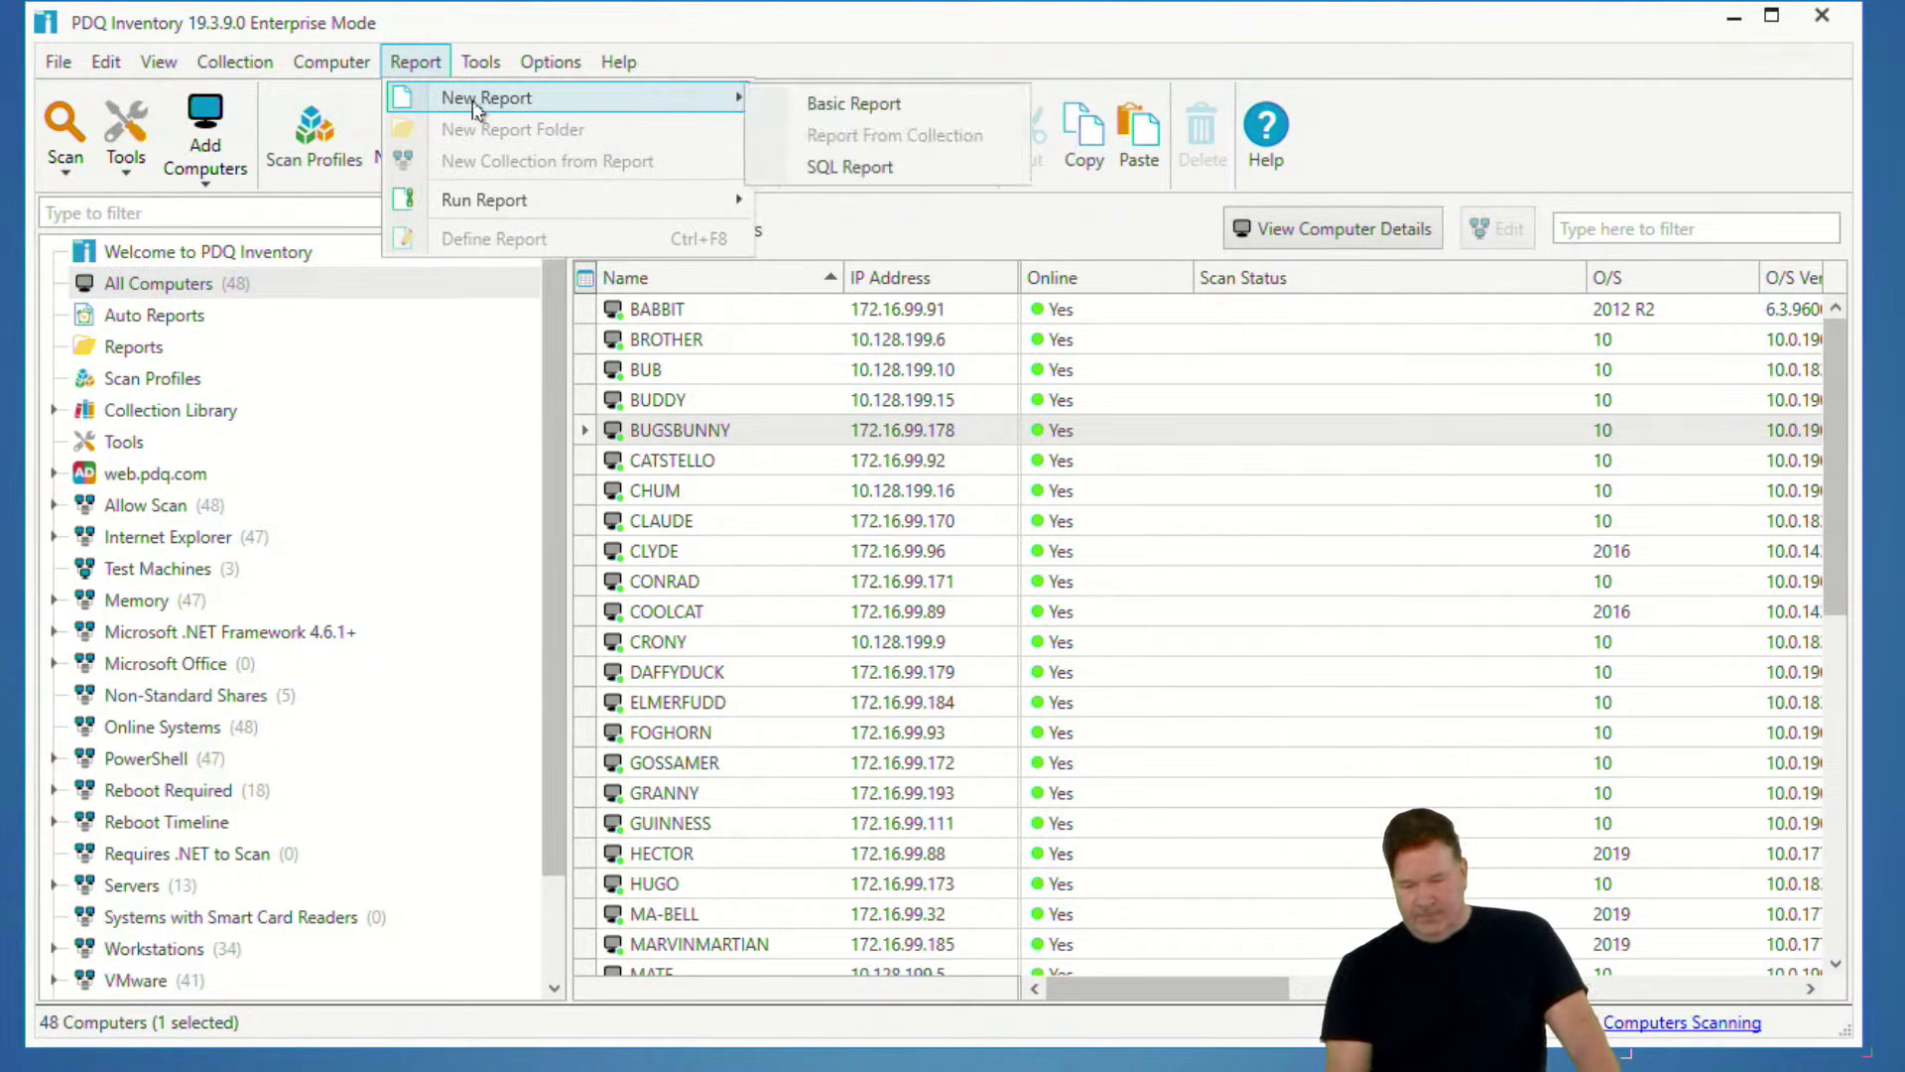
{"action": "left_click", "coordinate": [804, 103]}
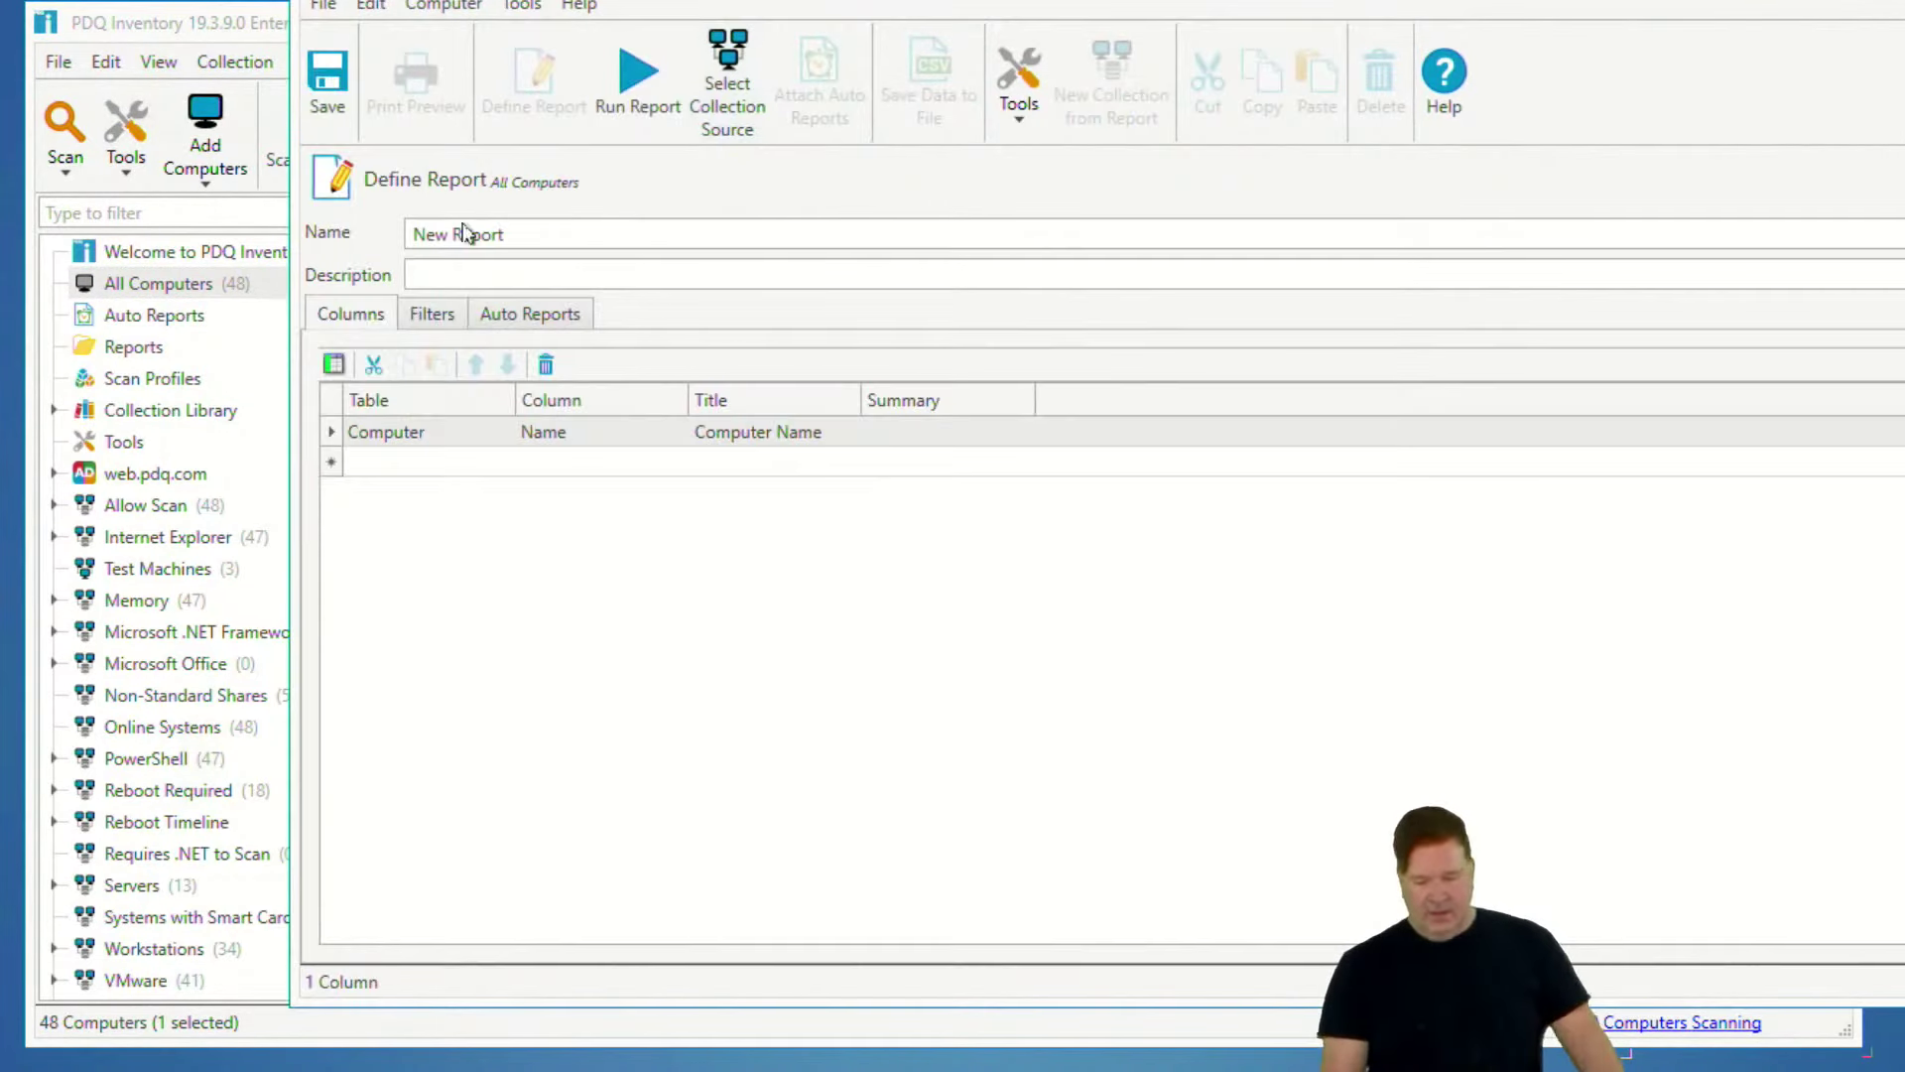
- Add a report column from the Deployment table showing Package Path
{"action": "left_click", "coordinate": [488, 466]}
{"action": "left_click", "coordinate": [501, 462]}
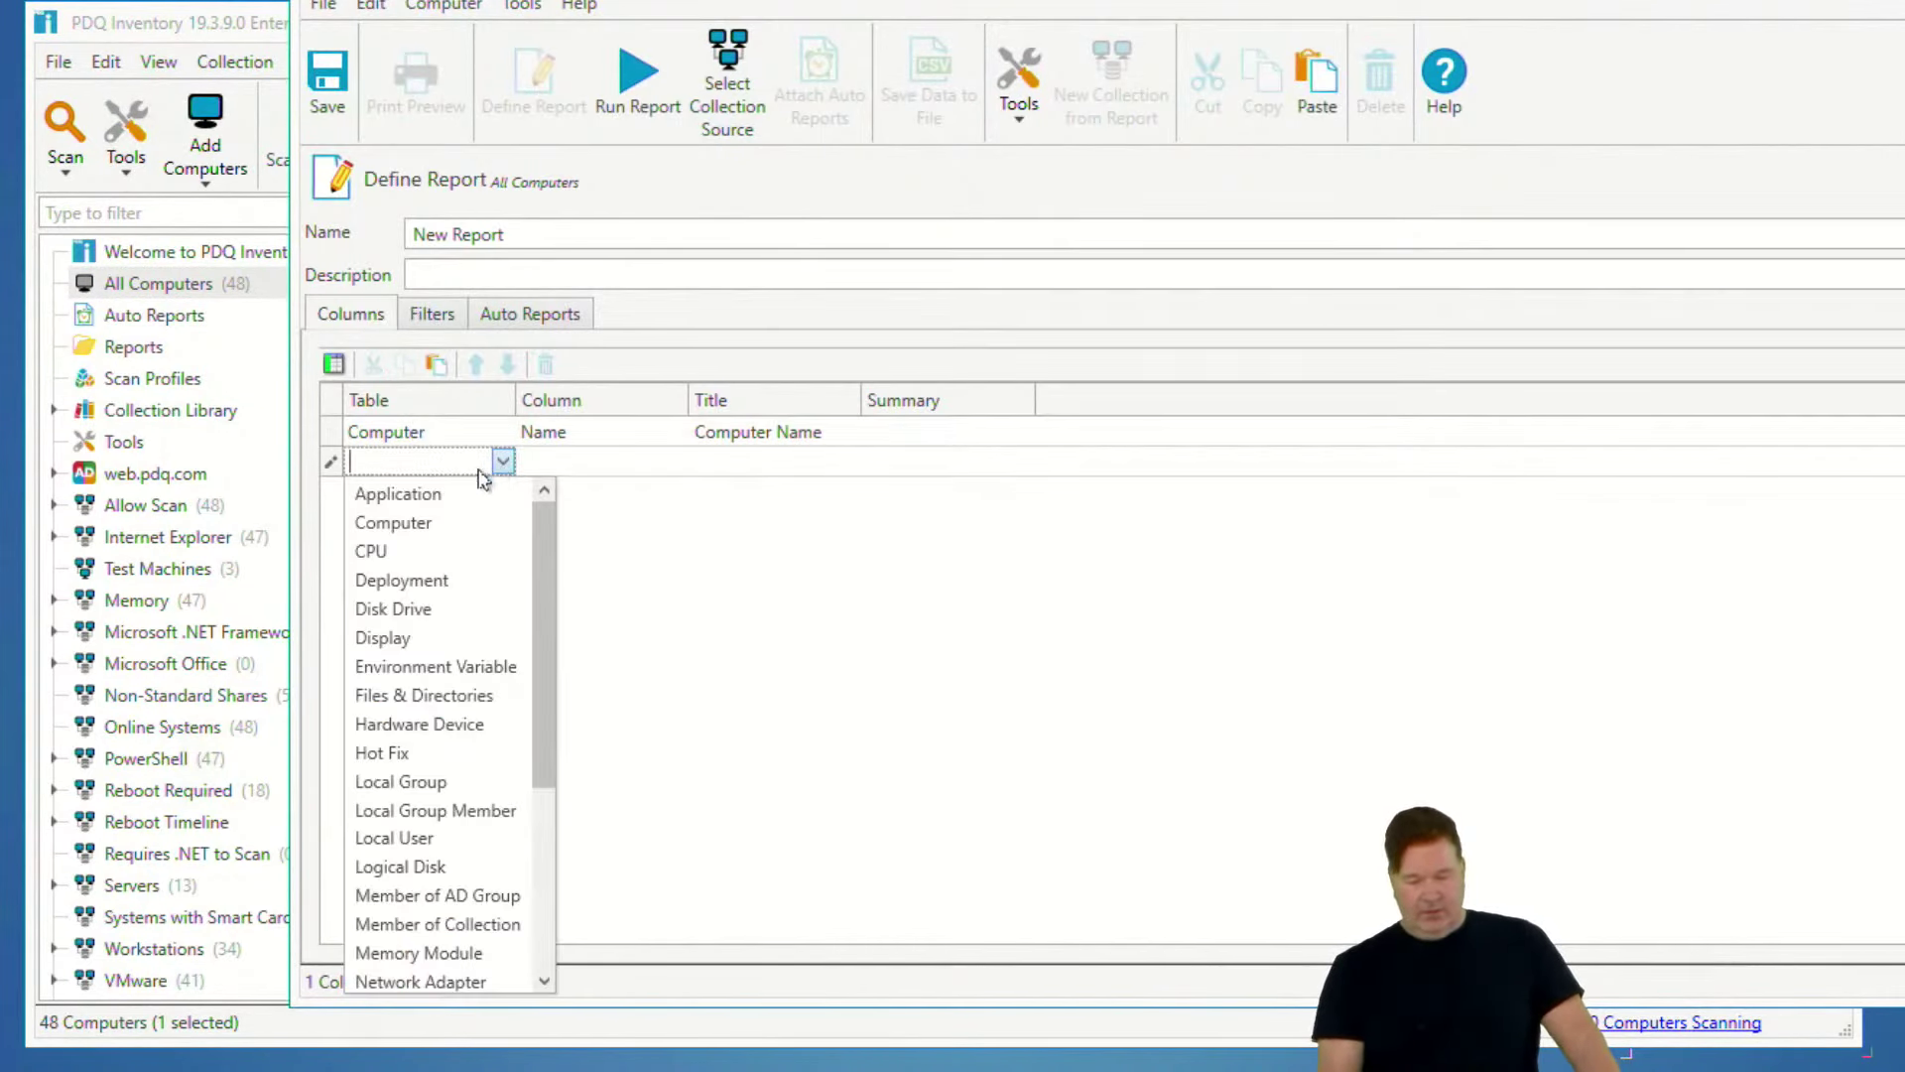
{"action": "left_click", "coordinate": [459, 579]}
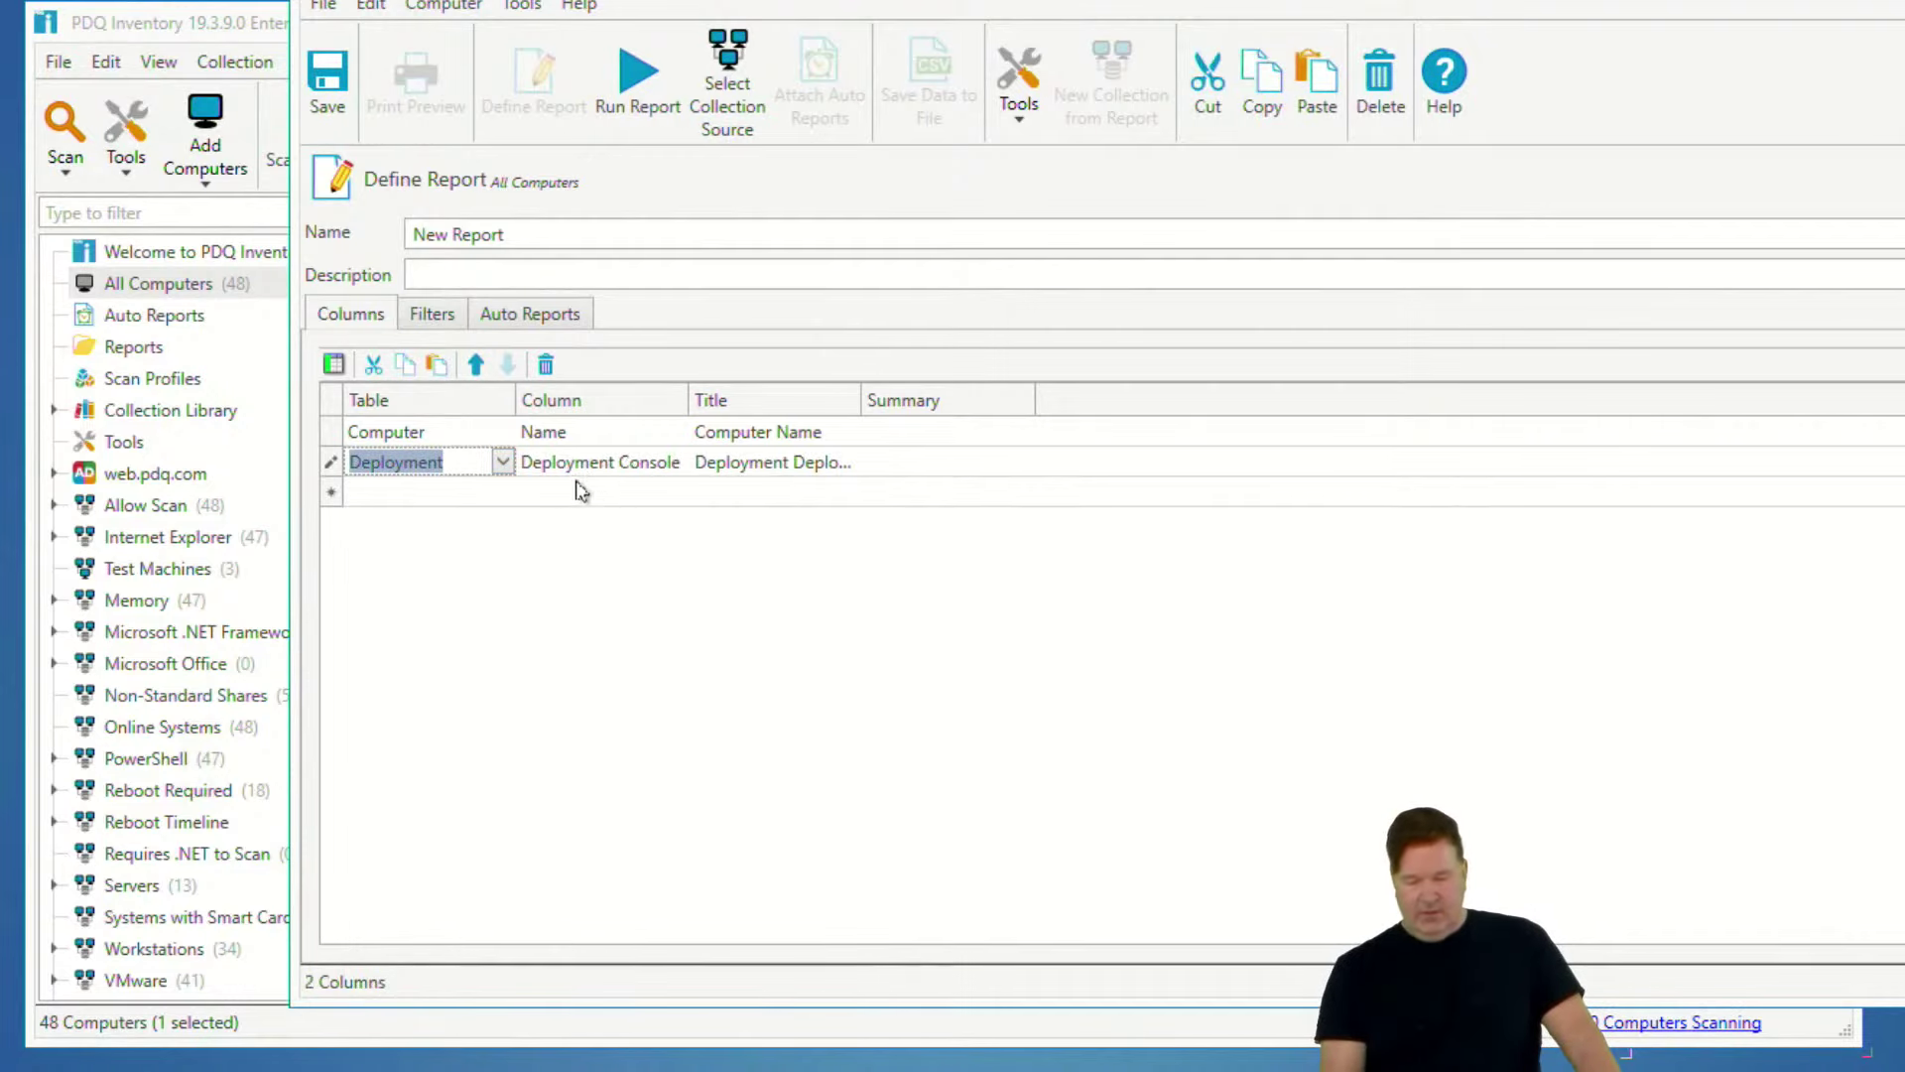
{"action": "left_click", "coordinate": [677, 464]}
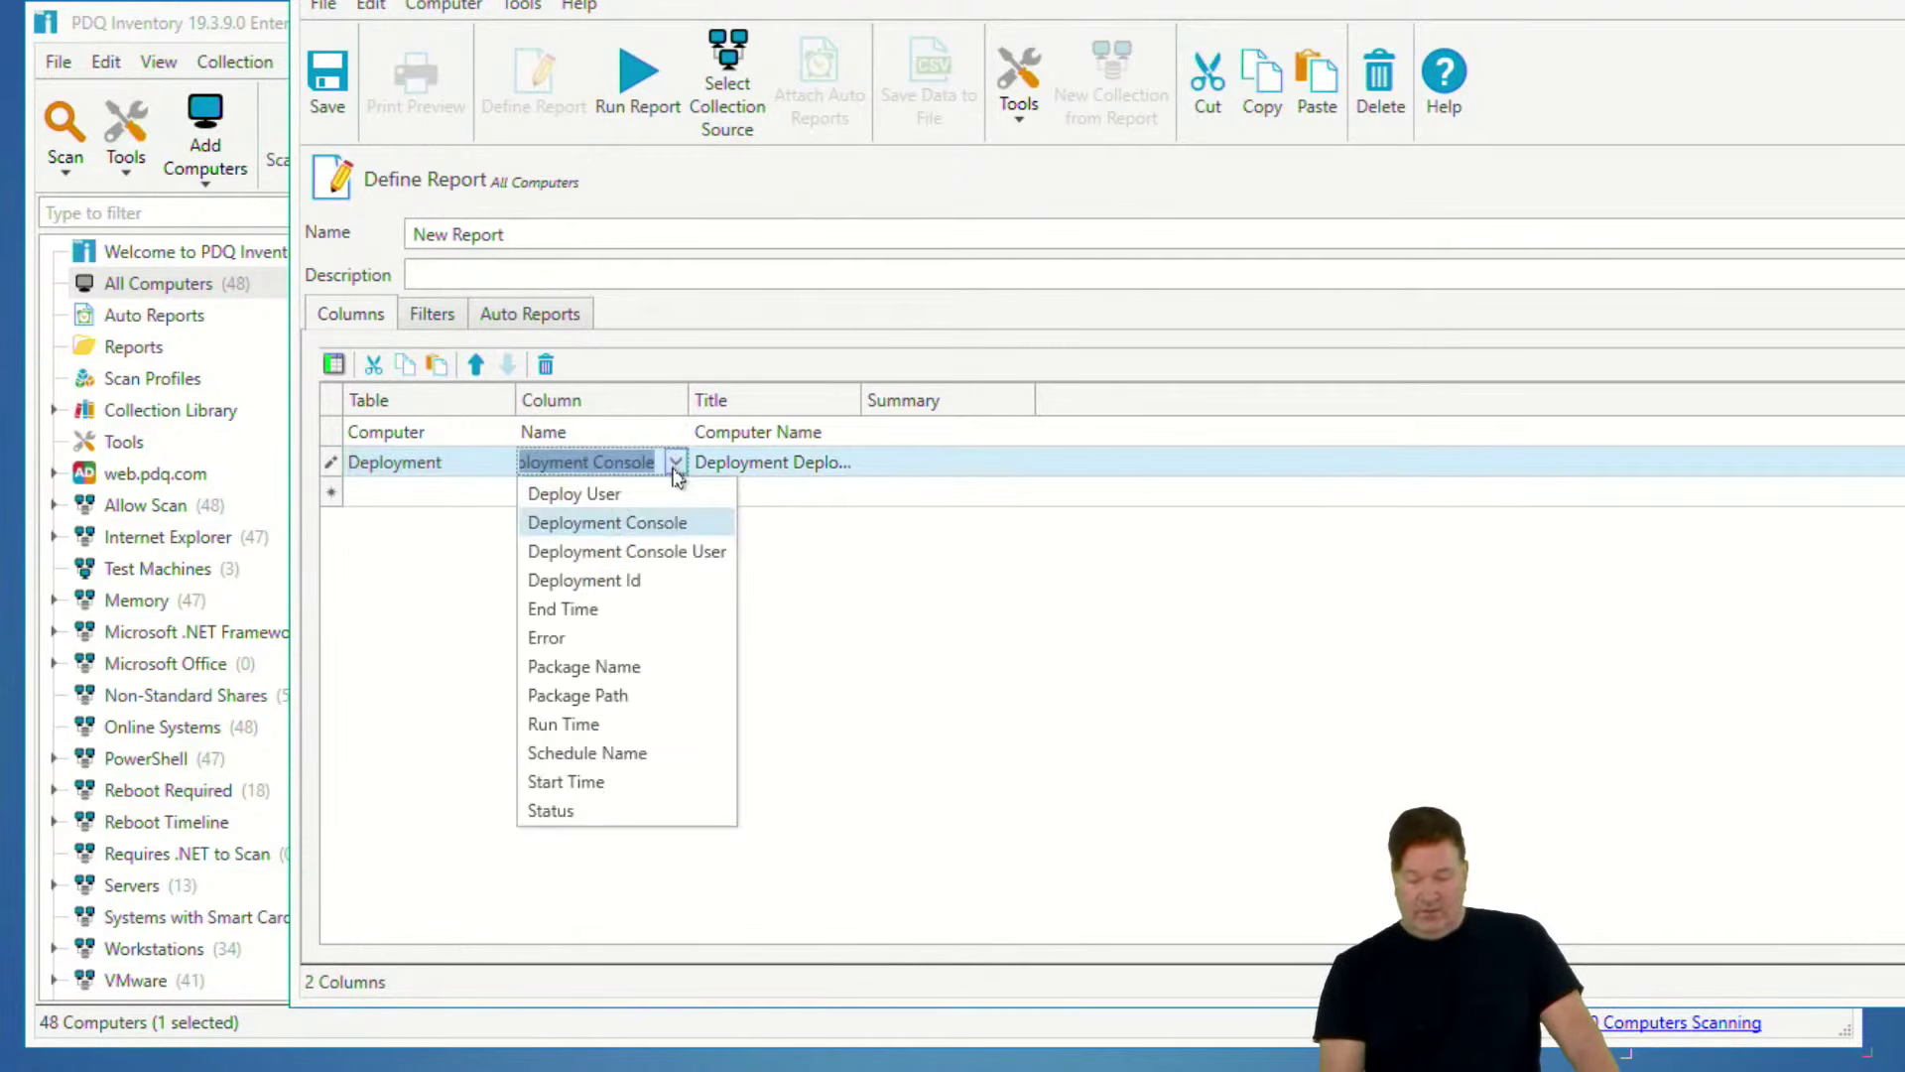
{"action": "left_click", "coordinate": [623, 697]}
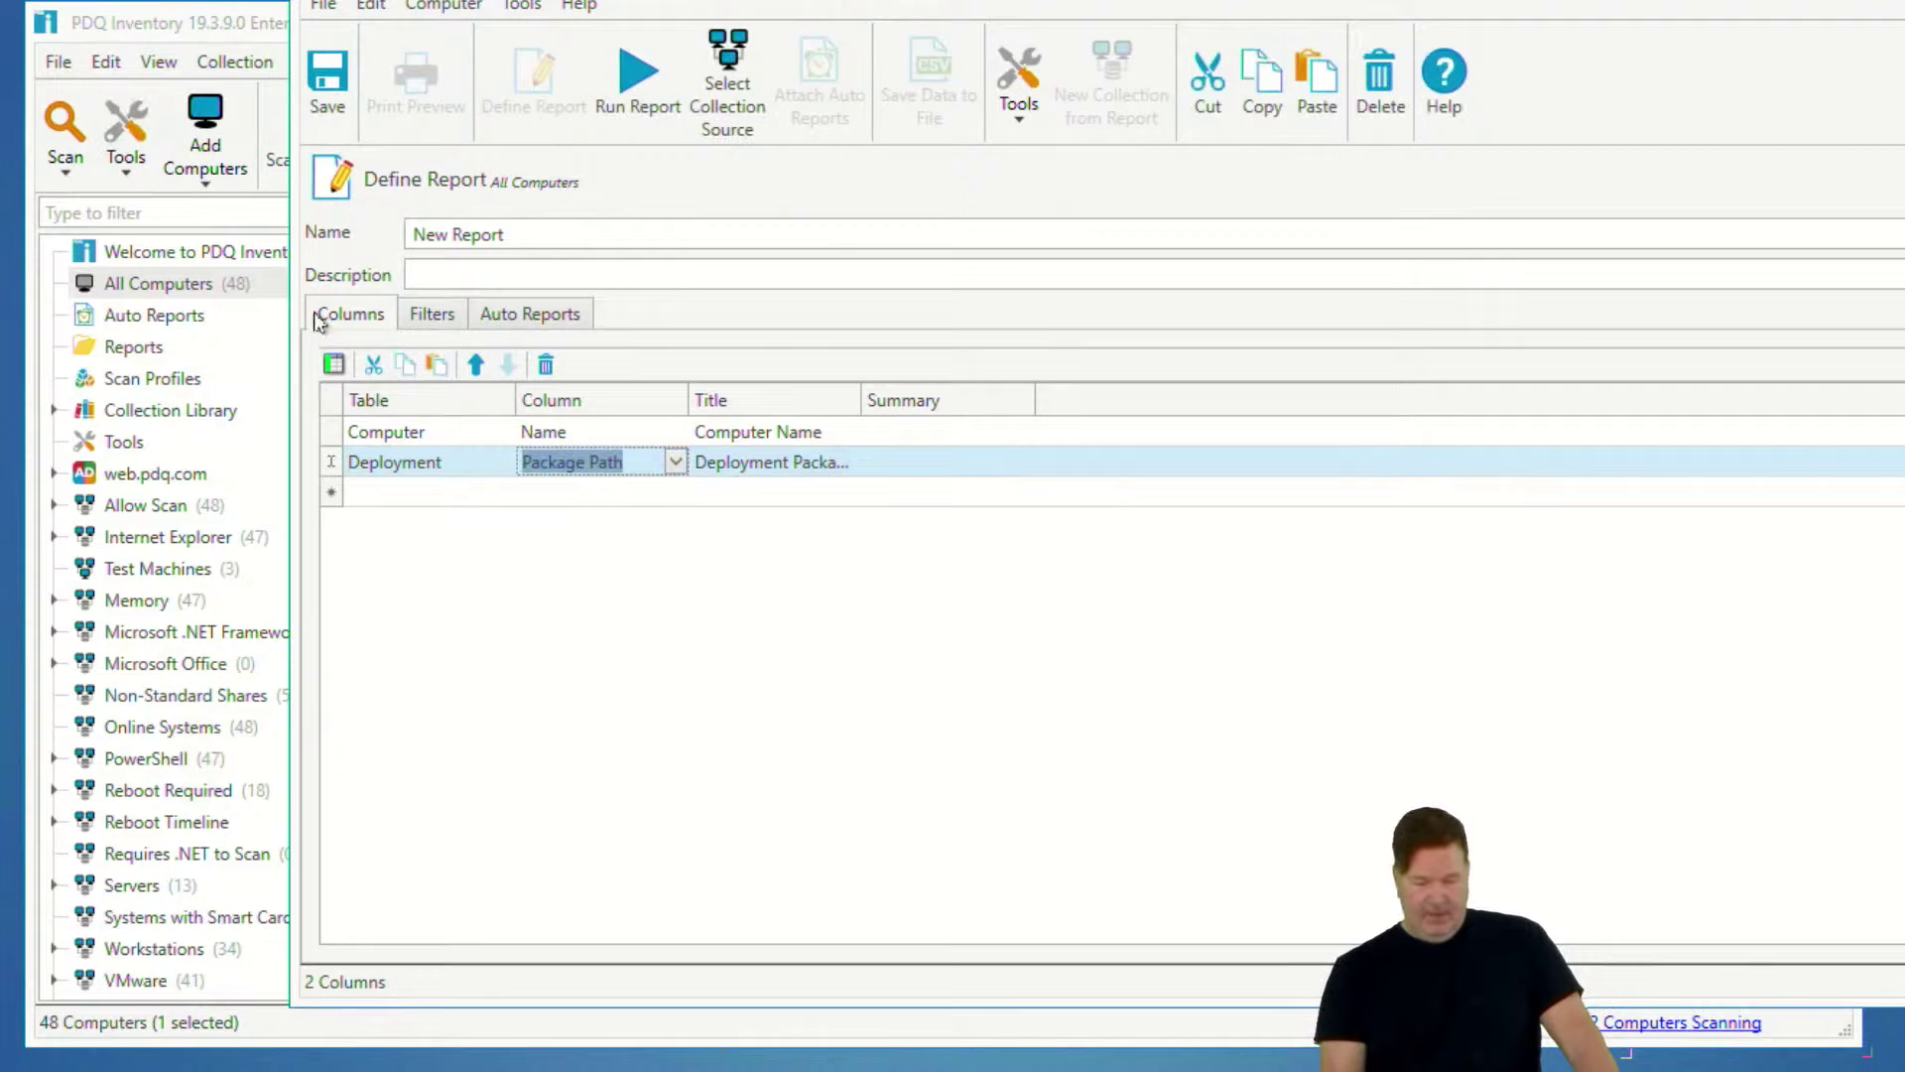
- Add two more Deployment columns to the report, Start Time and Status
{"action": "left_click", "coordinate": [333, 364]}
{"action": "left_click", "coordinate": [675, 494]}
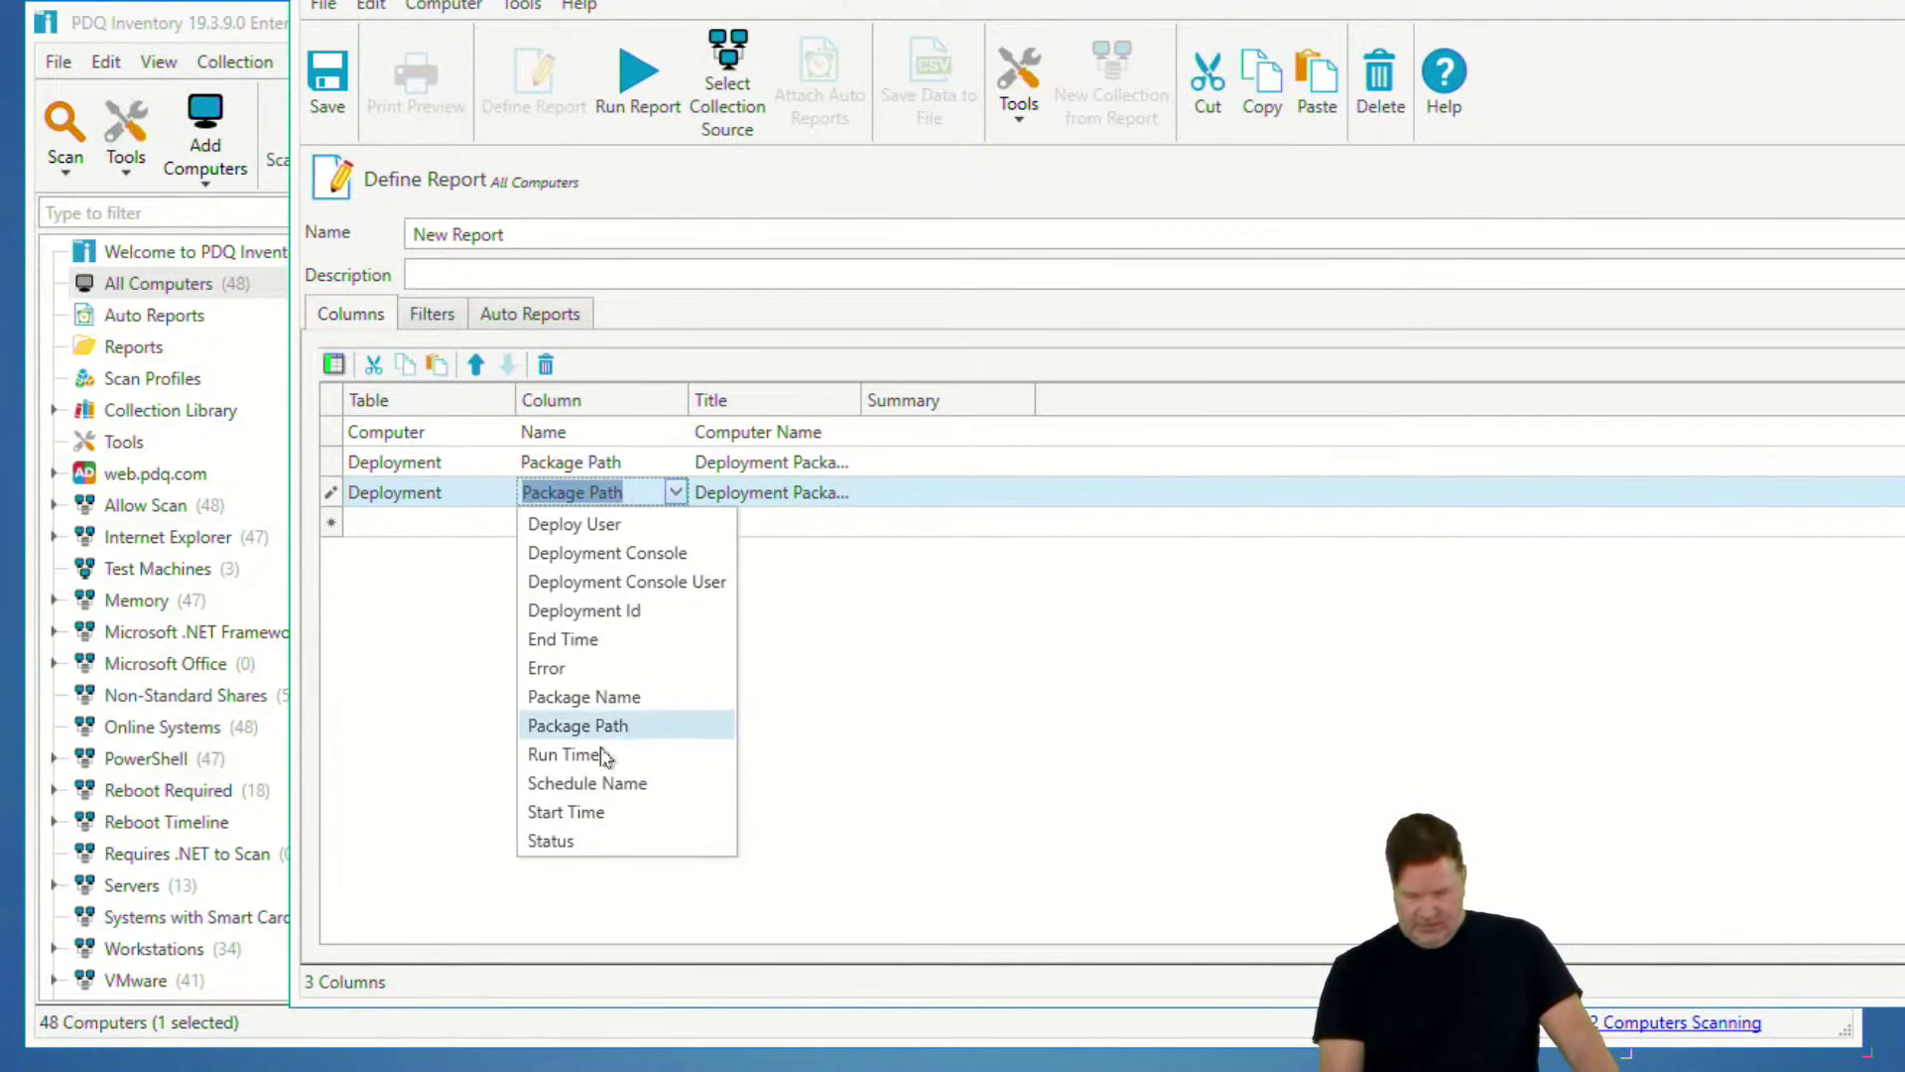
{"action": "left_click", "coordinate": [585, 814]}
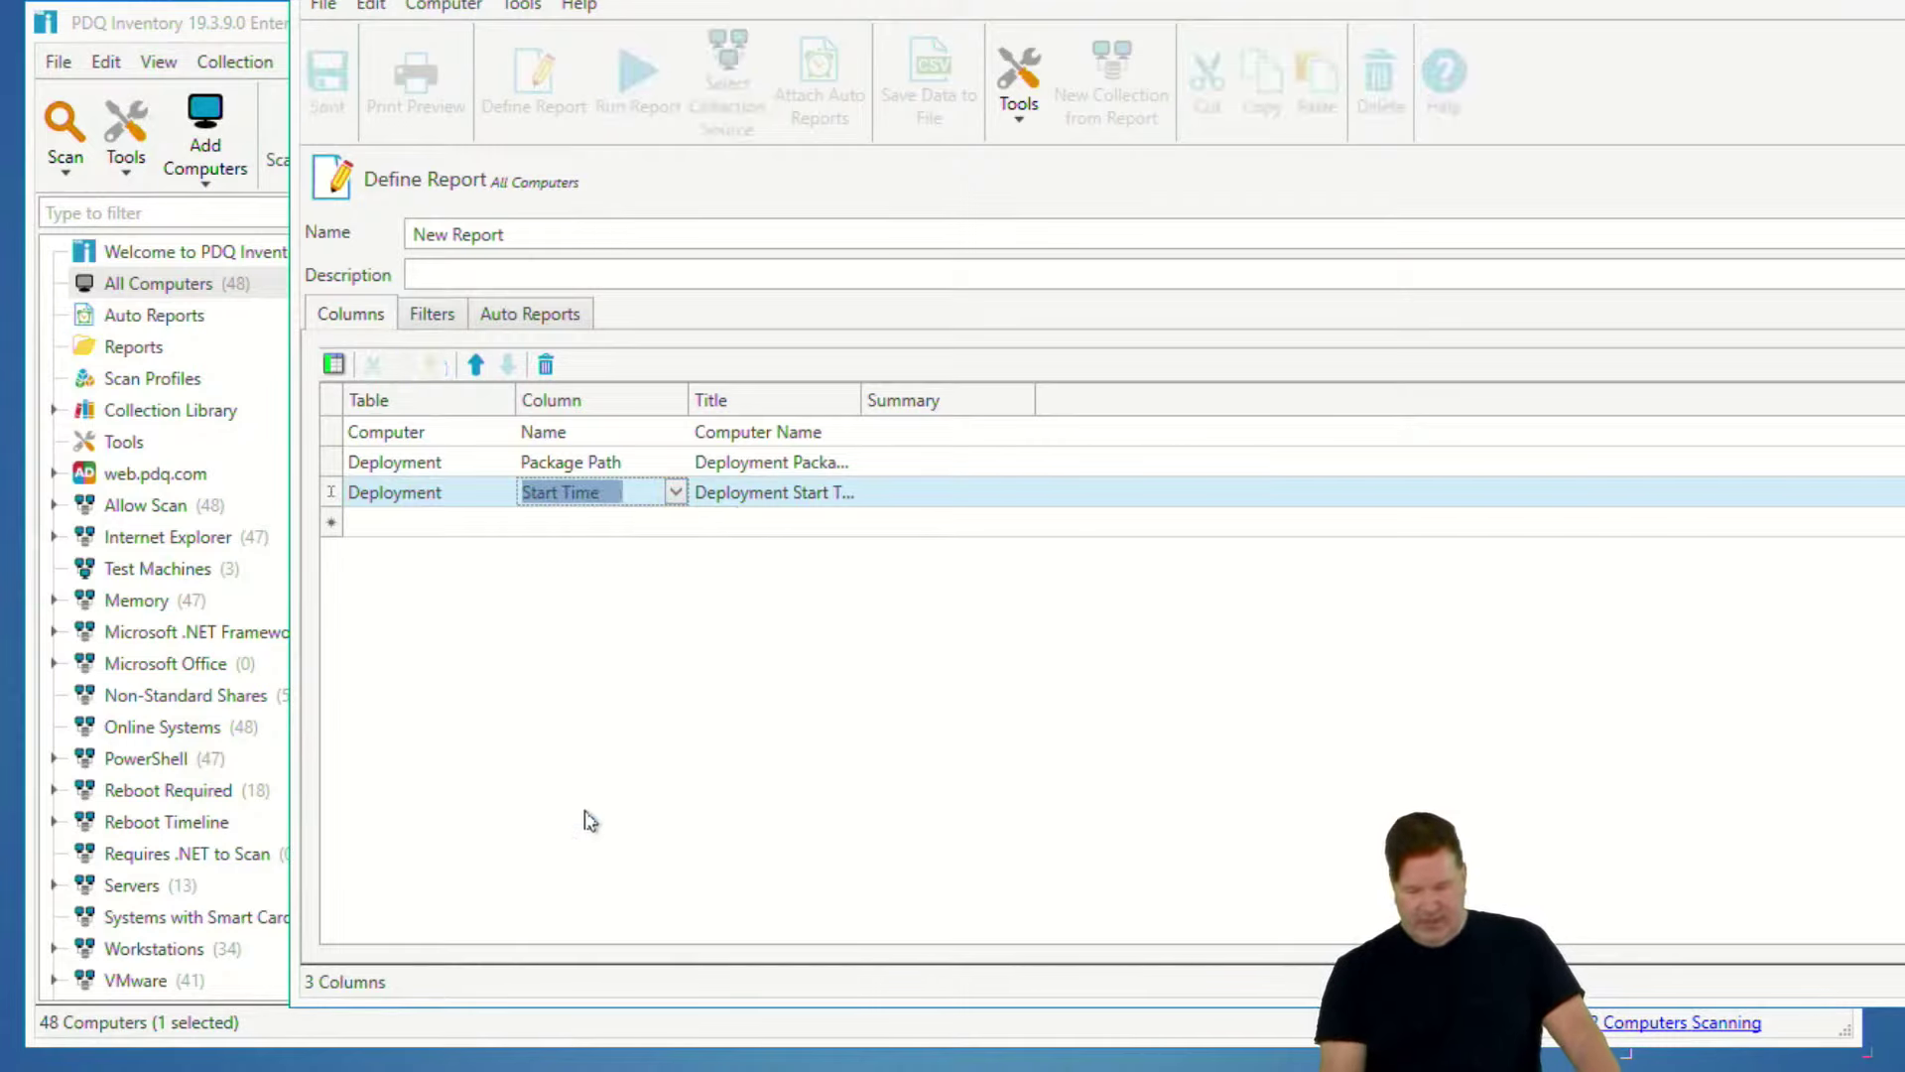
{"action": "left_click", "coordinate": [334, 365]}
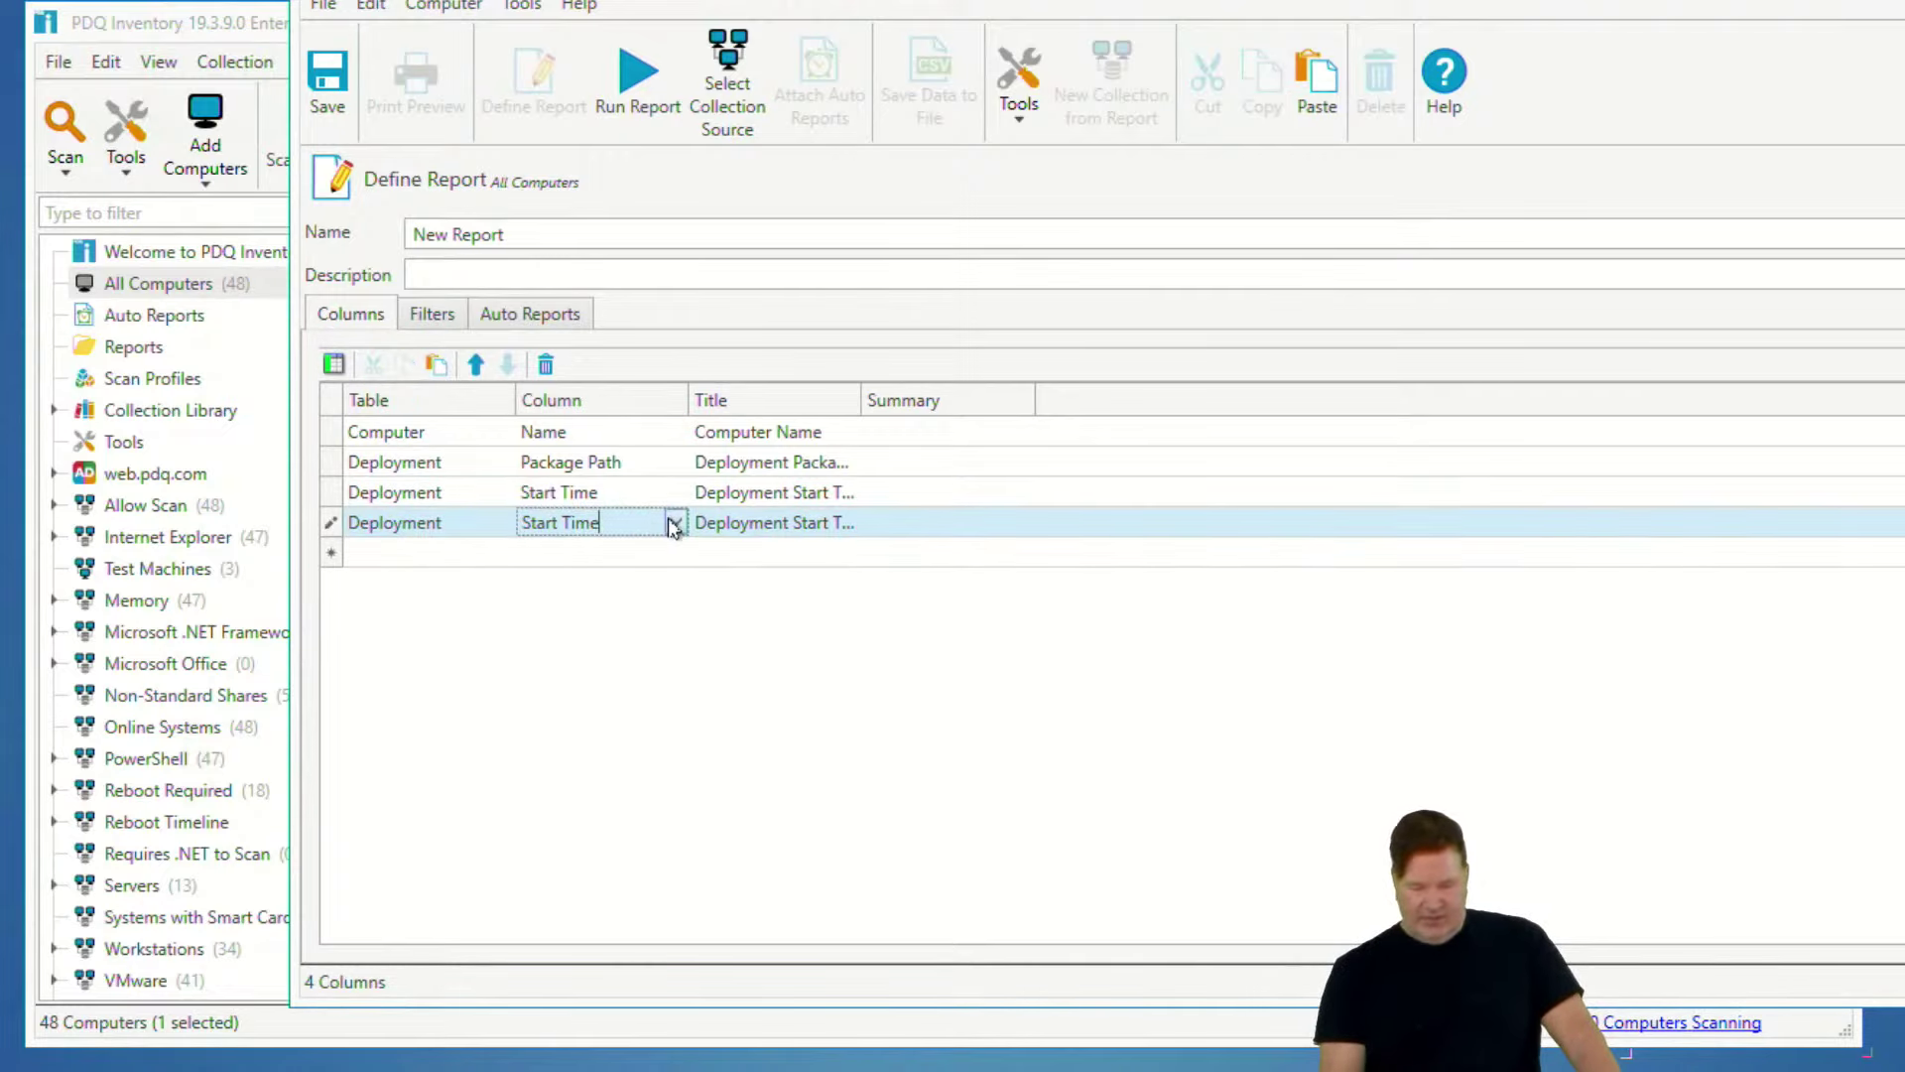
{"action": "left_click", "coordinate": [674, 524]}
{"action": "left_click", "coordinate": [596, 872]}
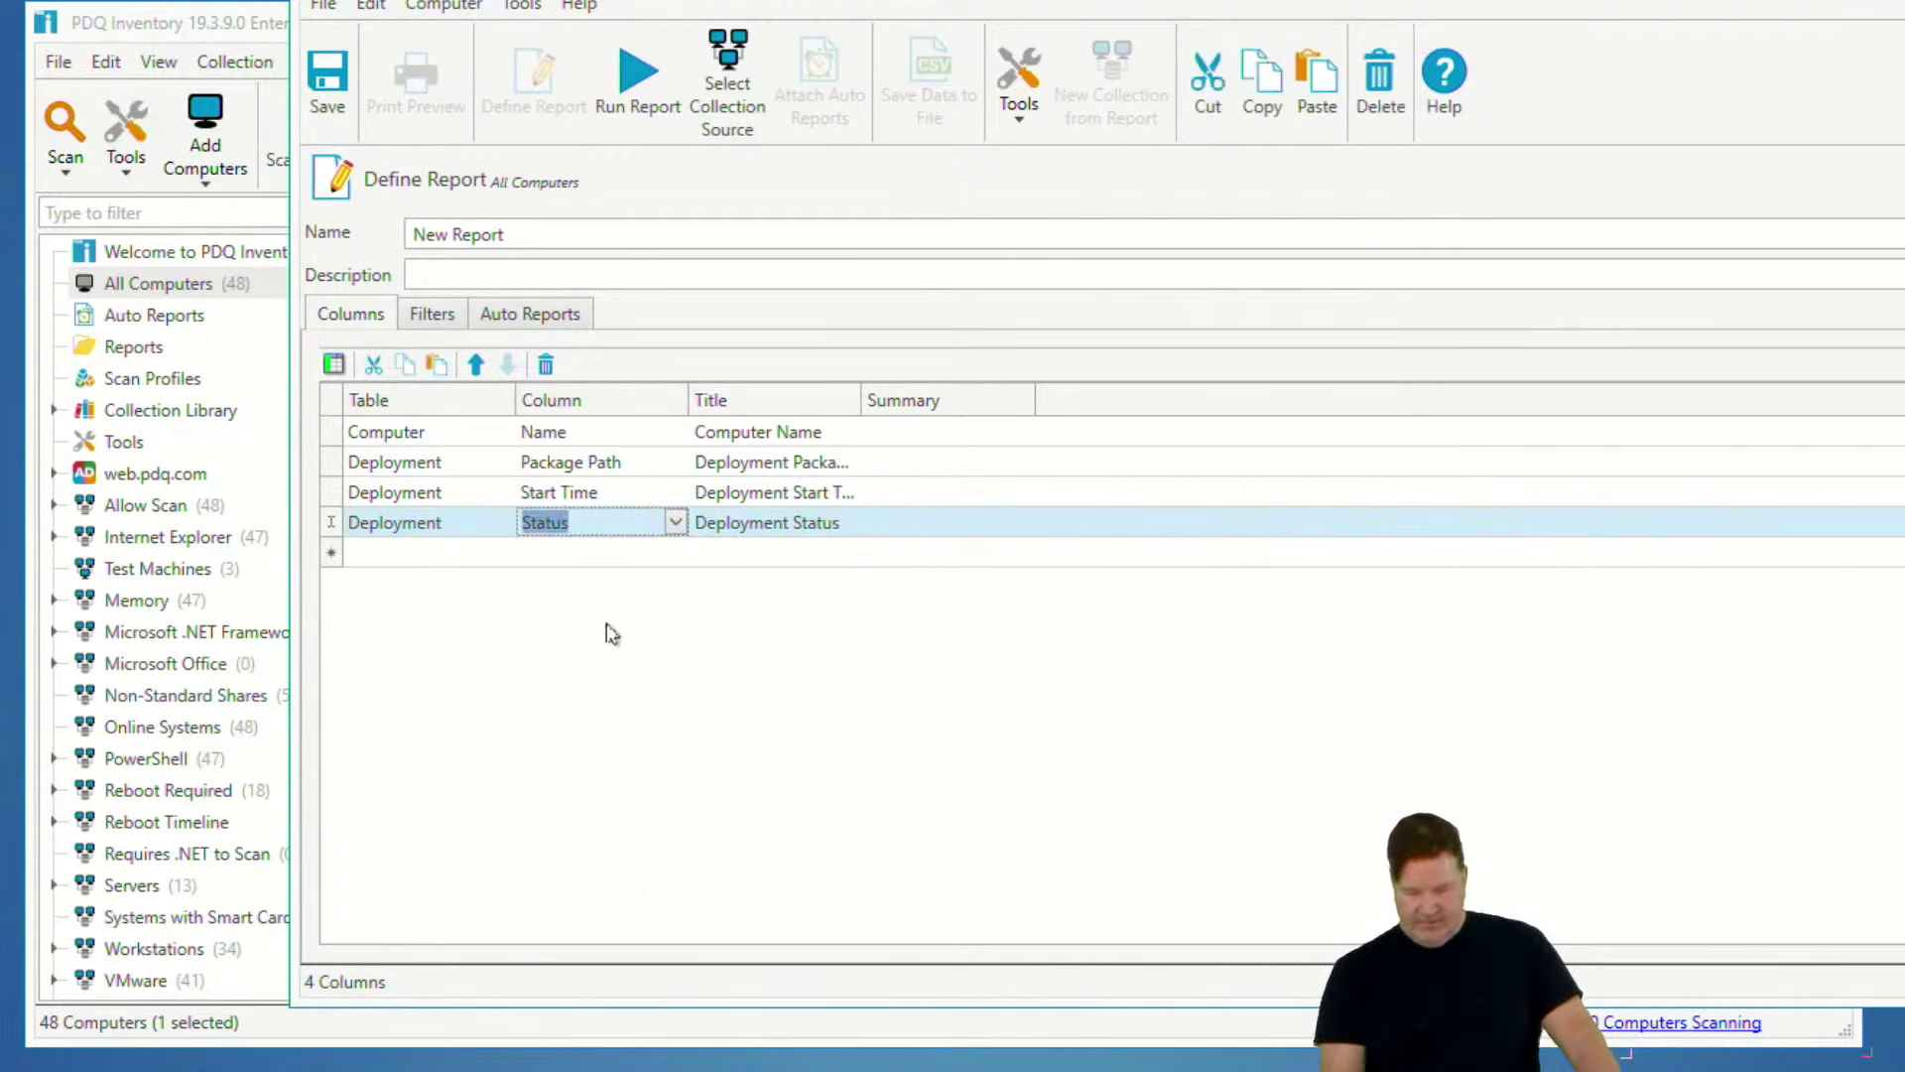
- Add a value filter to the report on the Deployment table's Start Time column using the Between comparison
{"action": "left_click", "coordinate": [432, 314]}
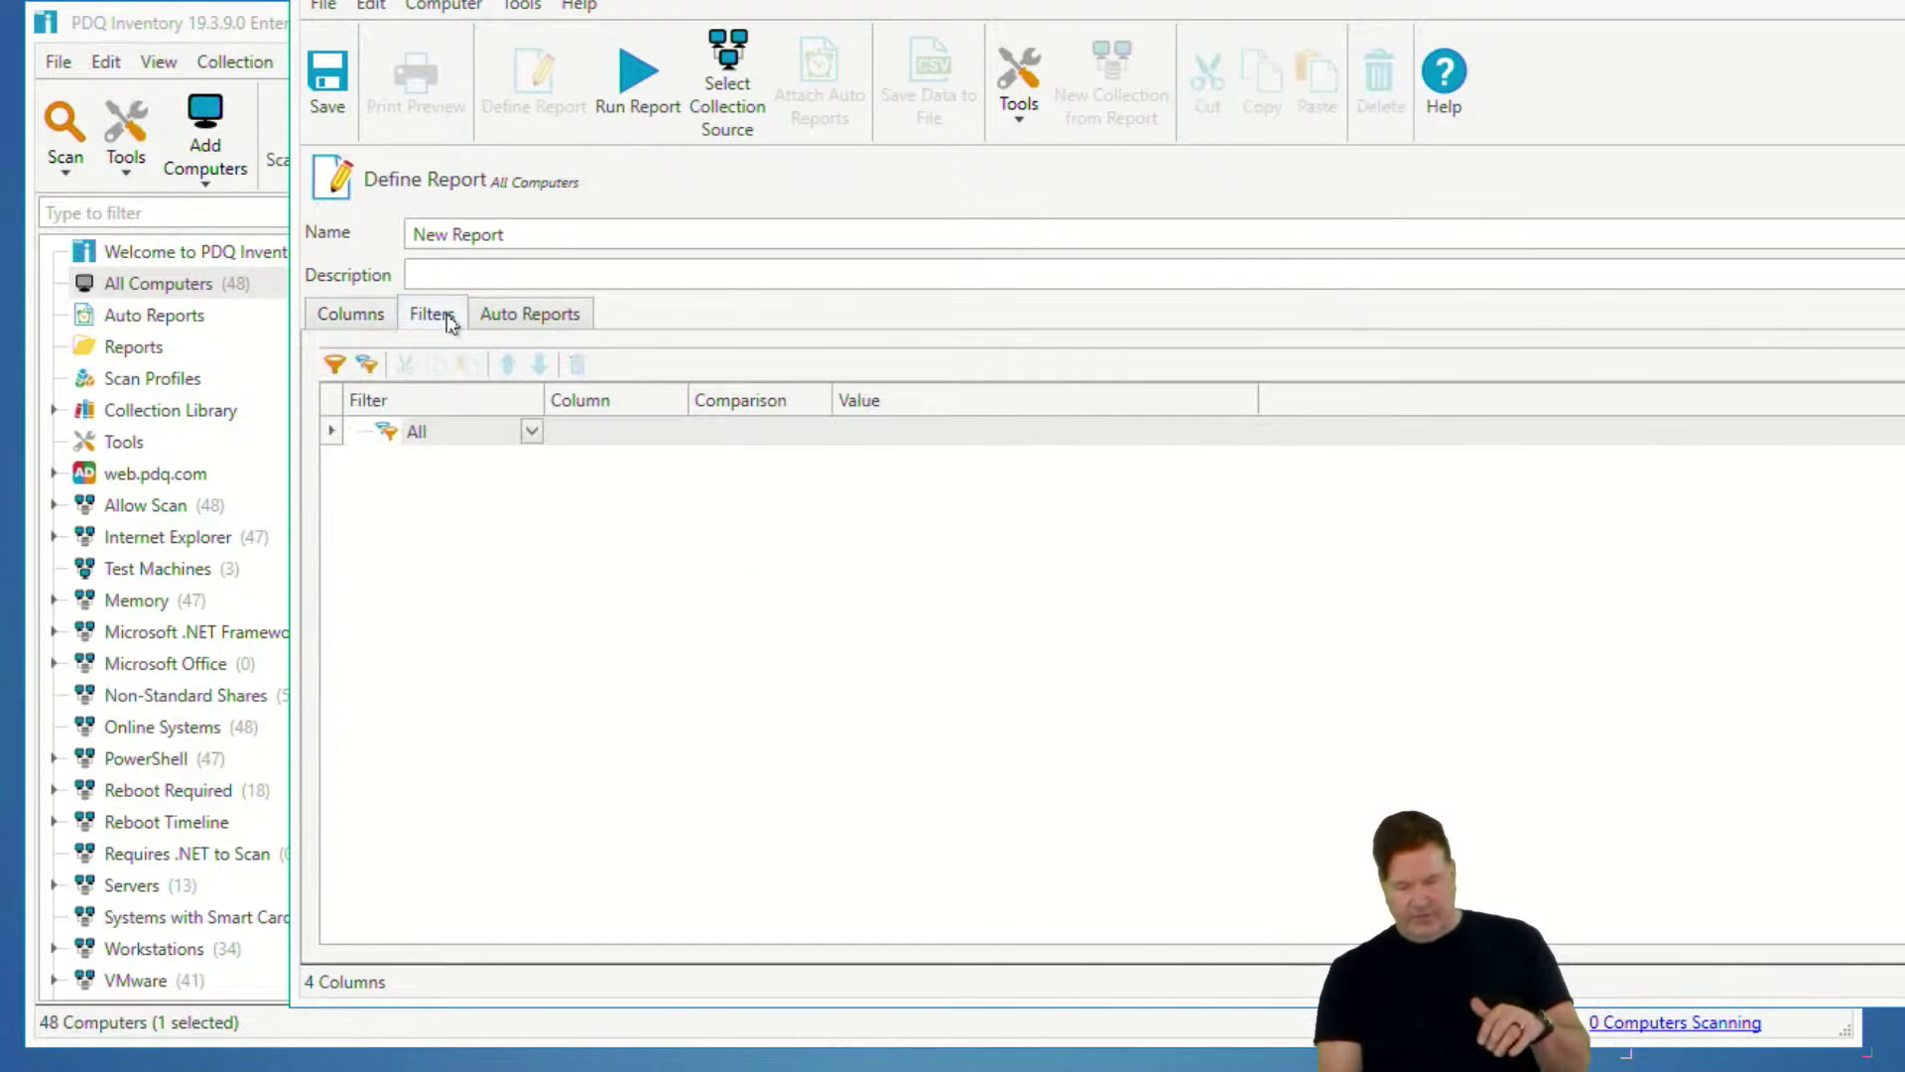
{"action": "left_click", "coordinate": [338, 366]}
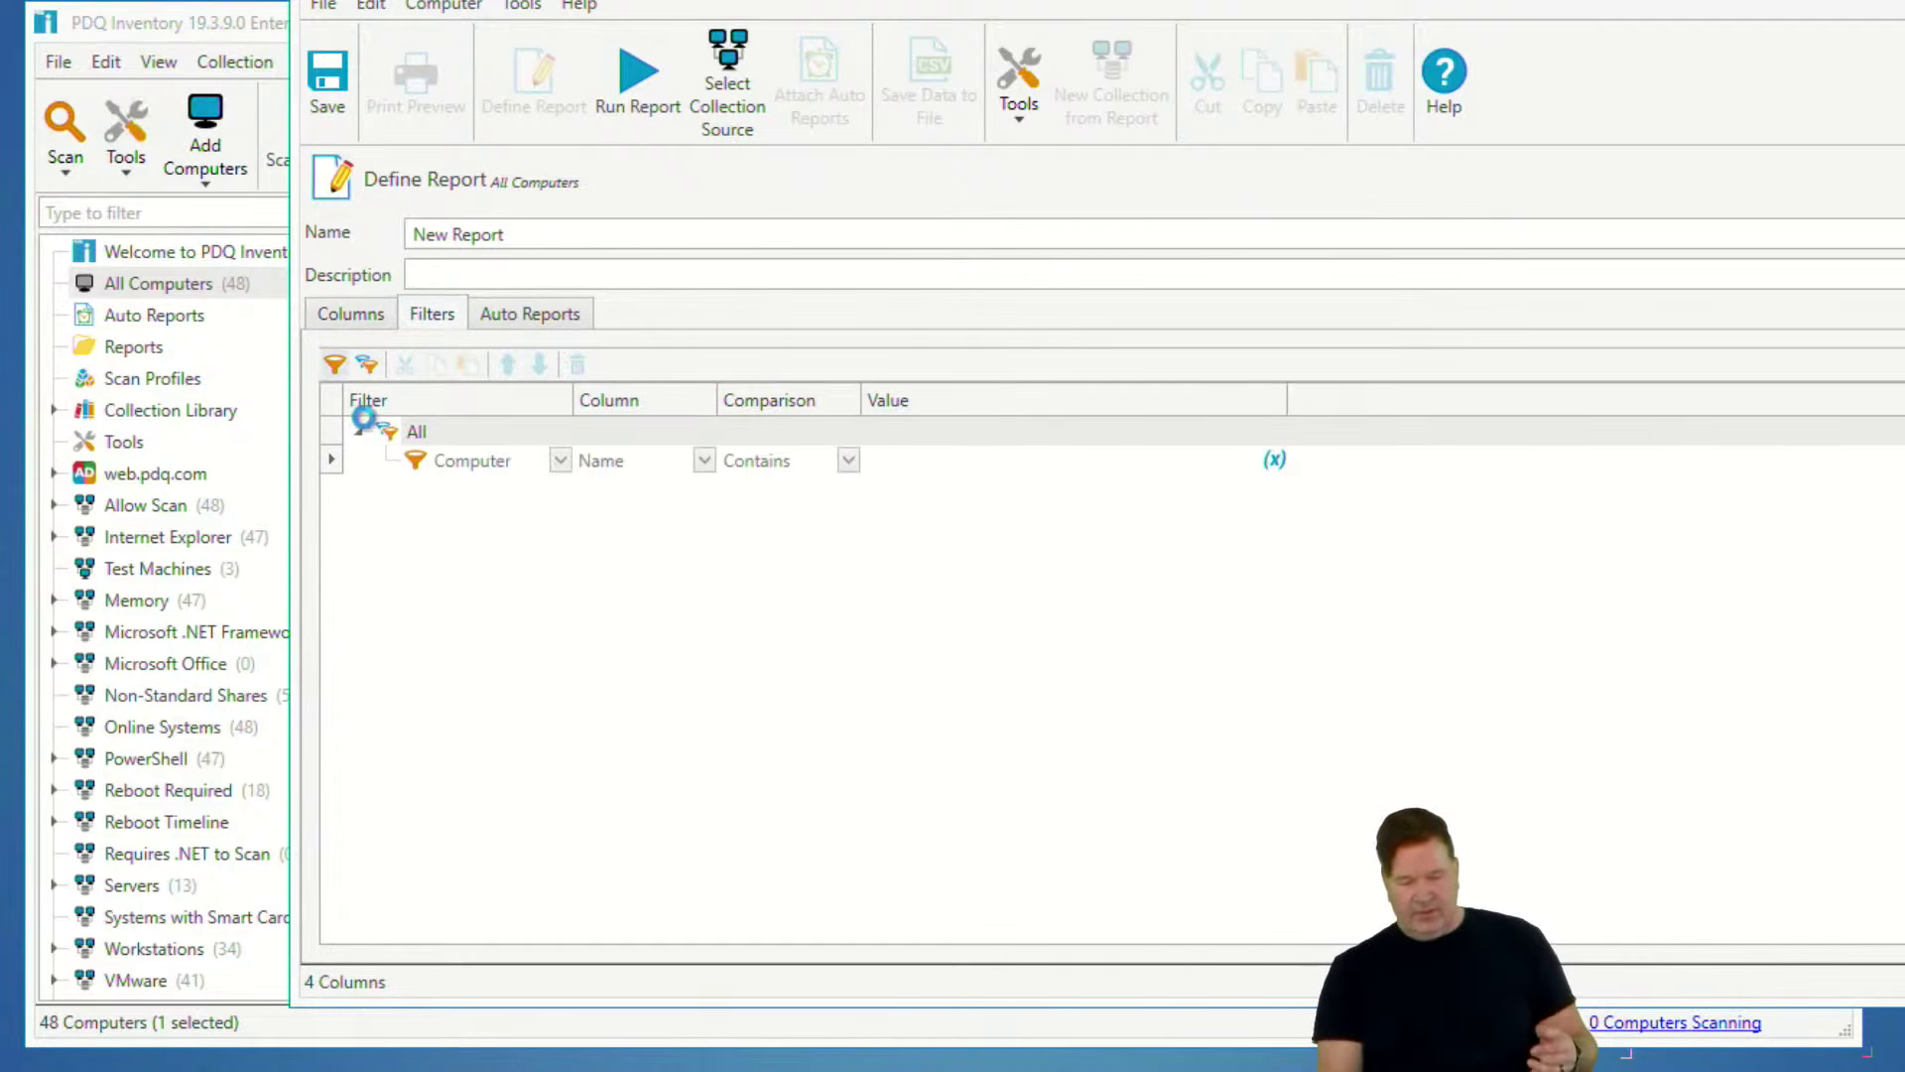
{"action": "left_click", "coordinate": [560, 461]}
{"action": "left_click", "coordinate": [523, 581]}
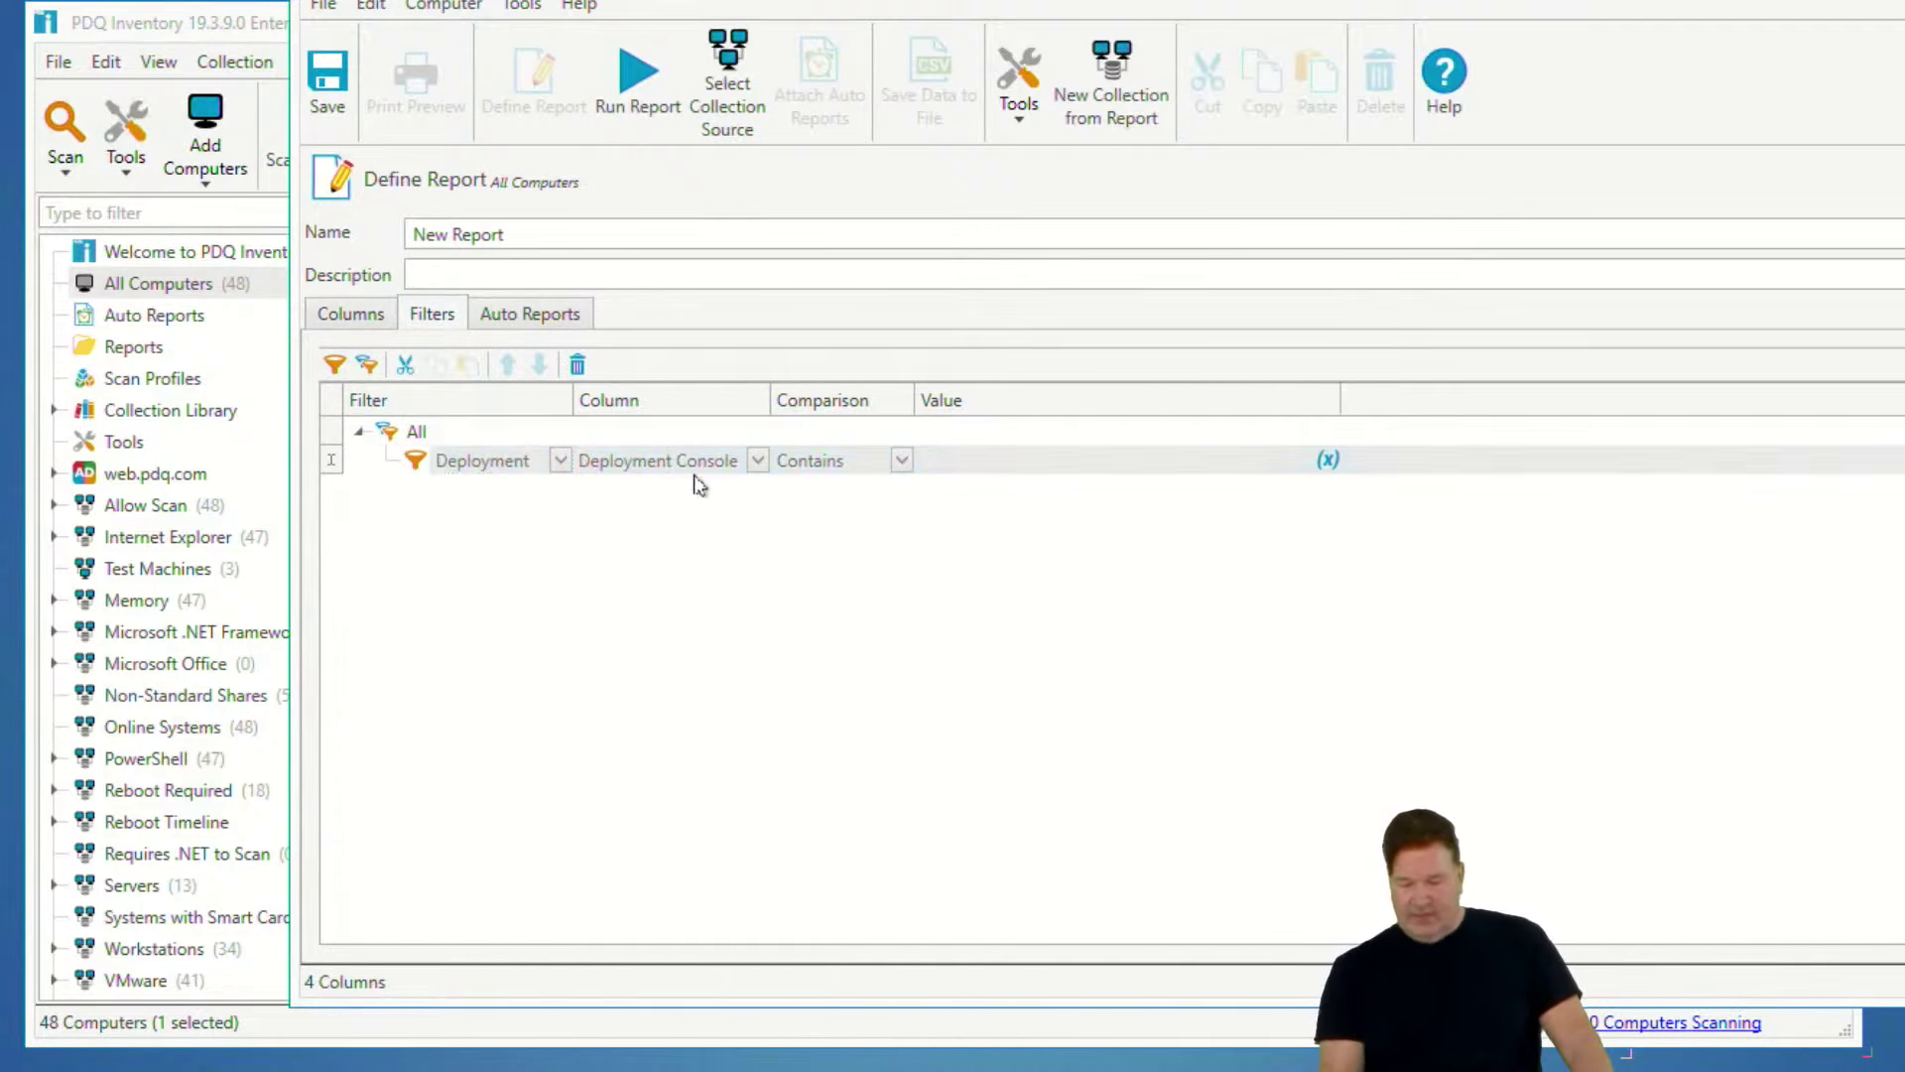
{"action": "left_click", "coordinate": [761, 463]}
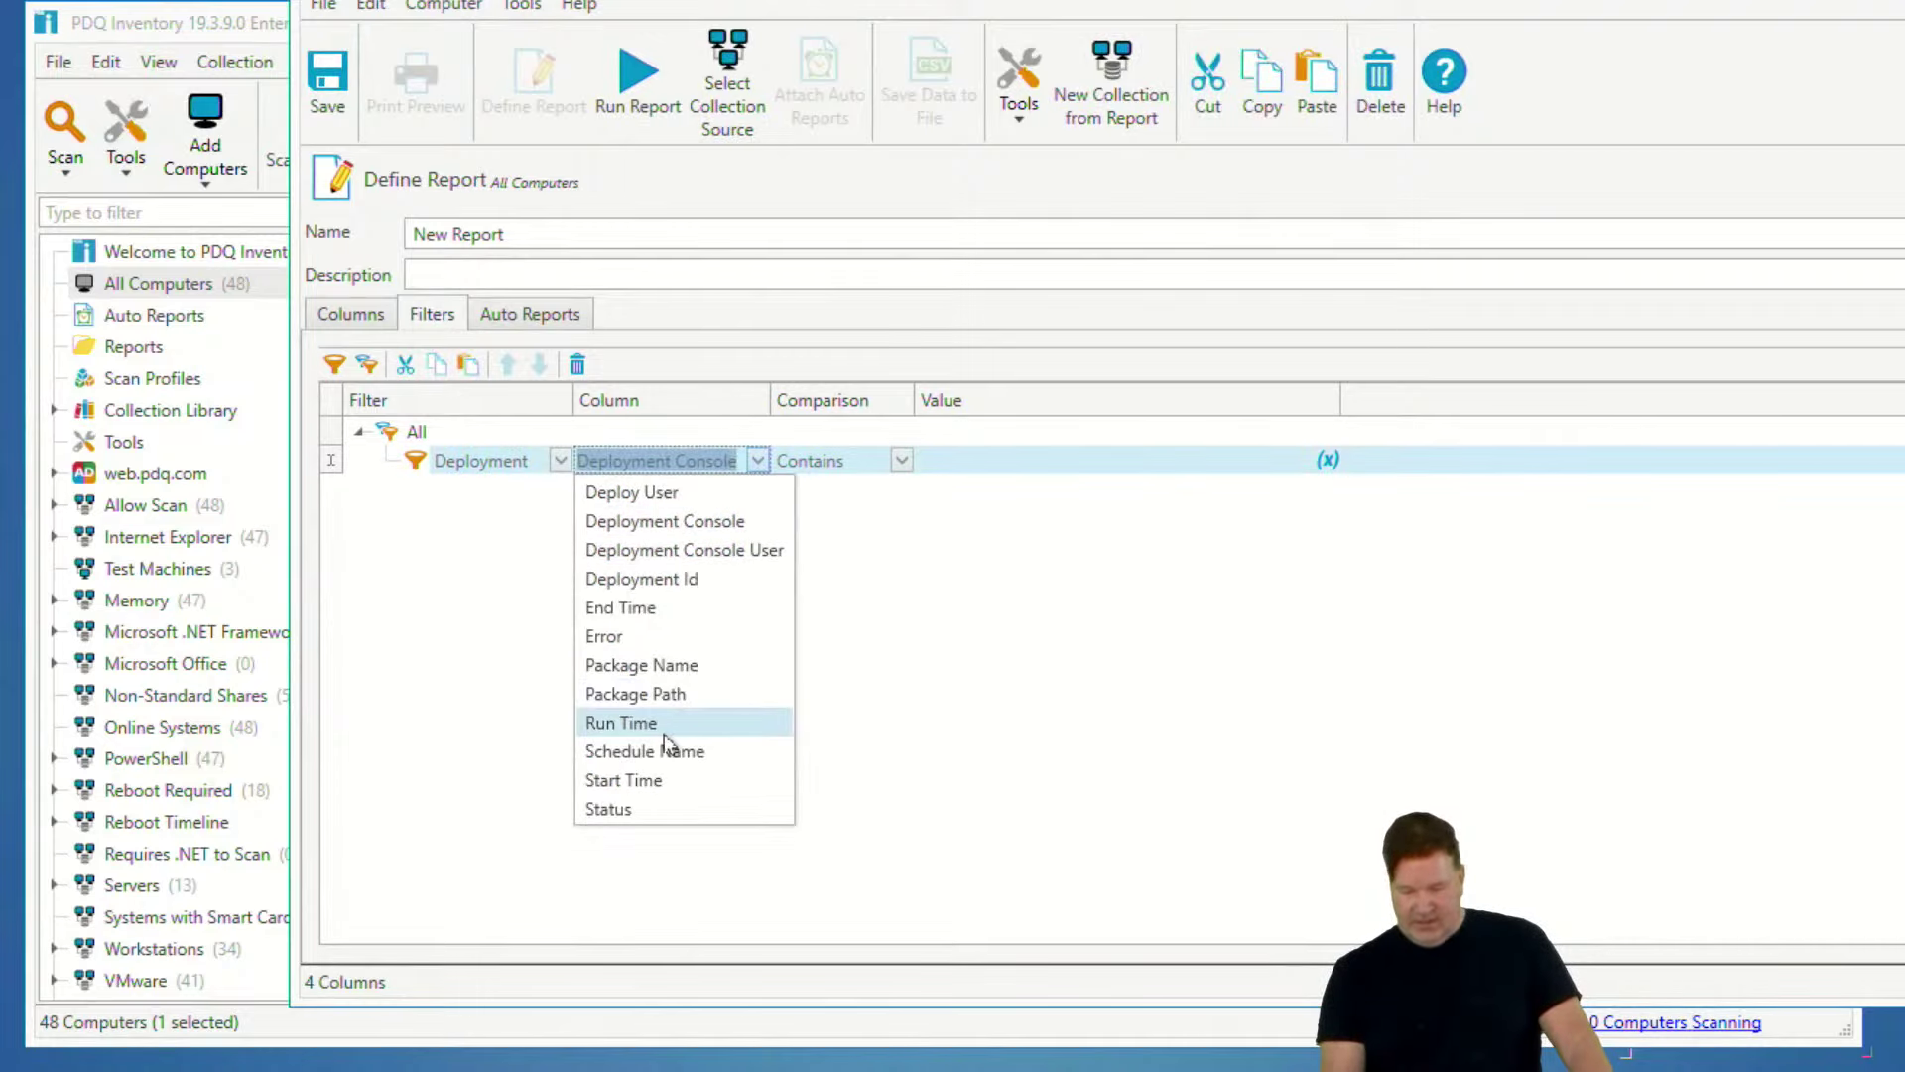
{"action": "left_click", "coordinate": [650, 782]}
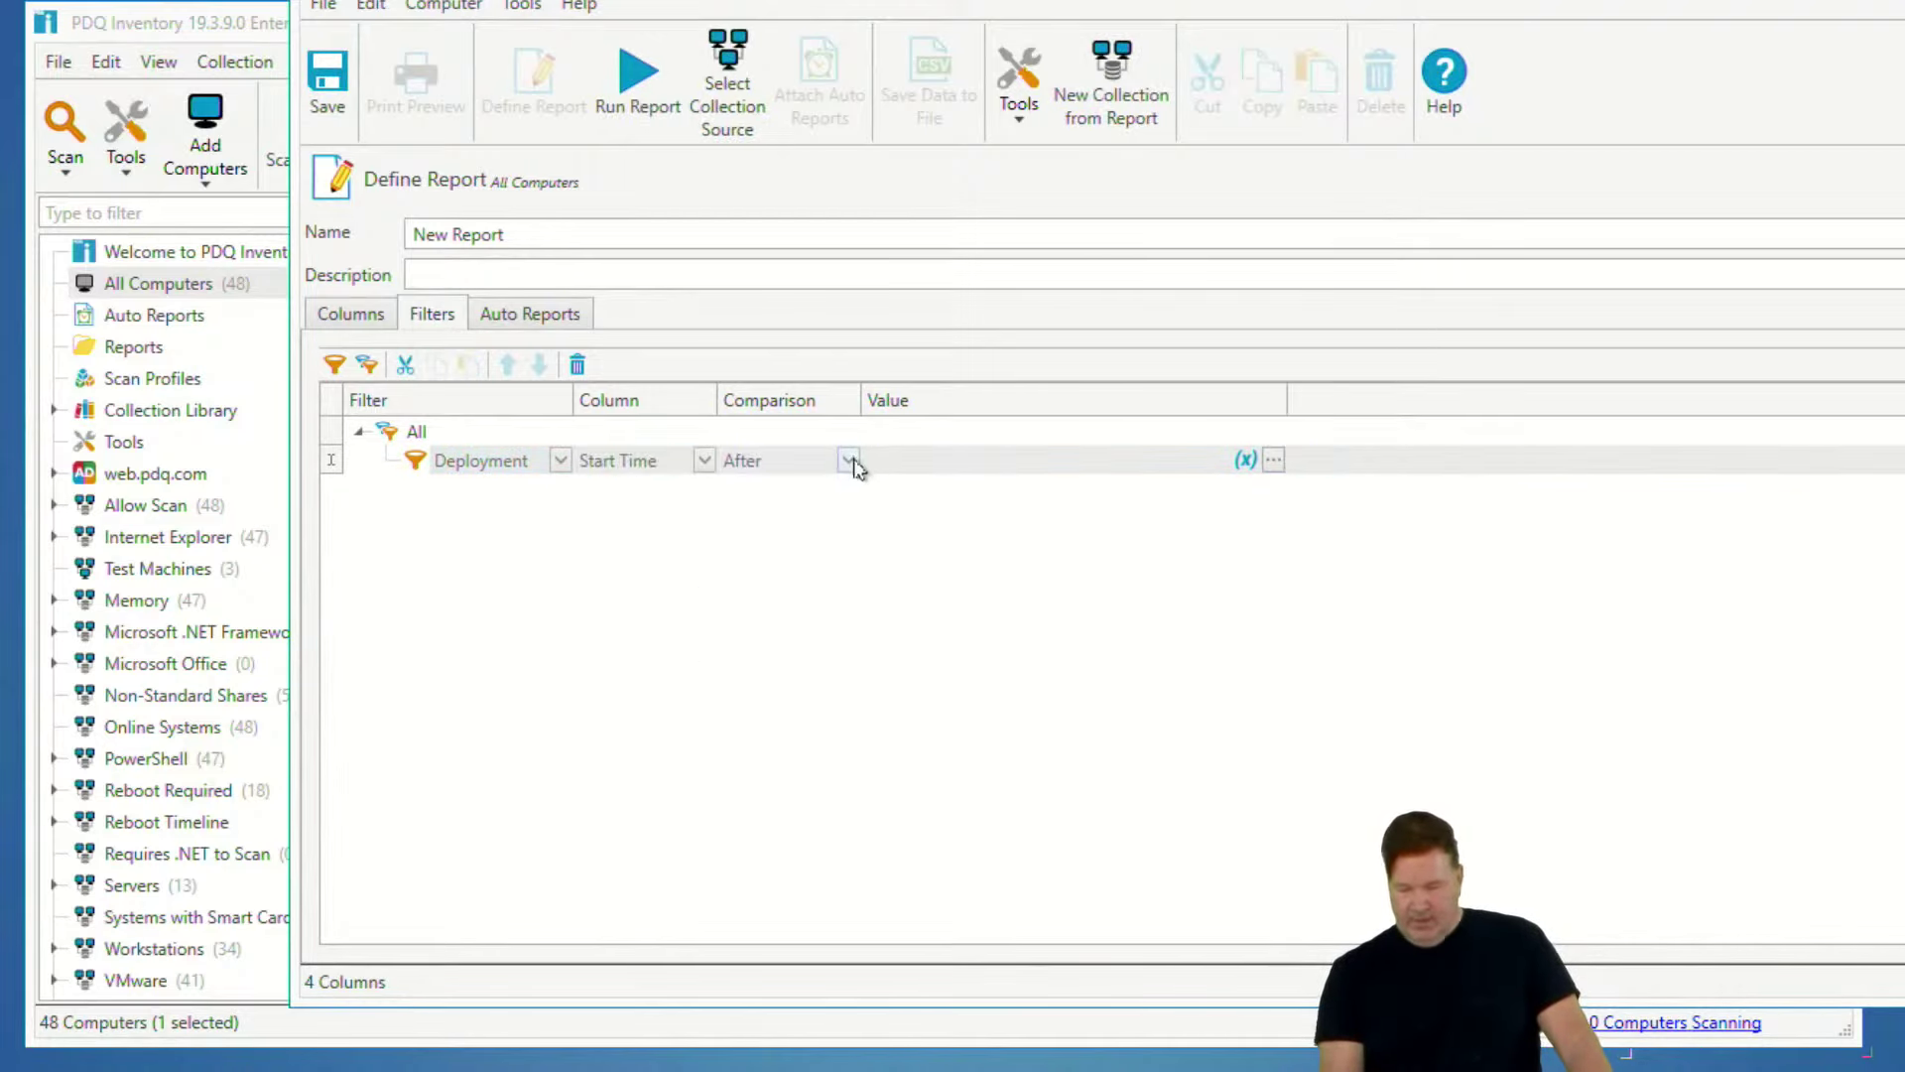
{"action": "left_click", "coordinate": [852, 462]}
{"action": "left_click", "coordinate": [791, 549]}
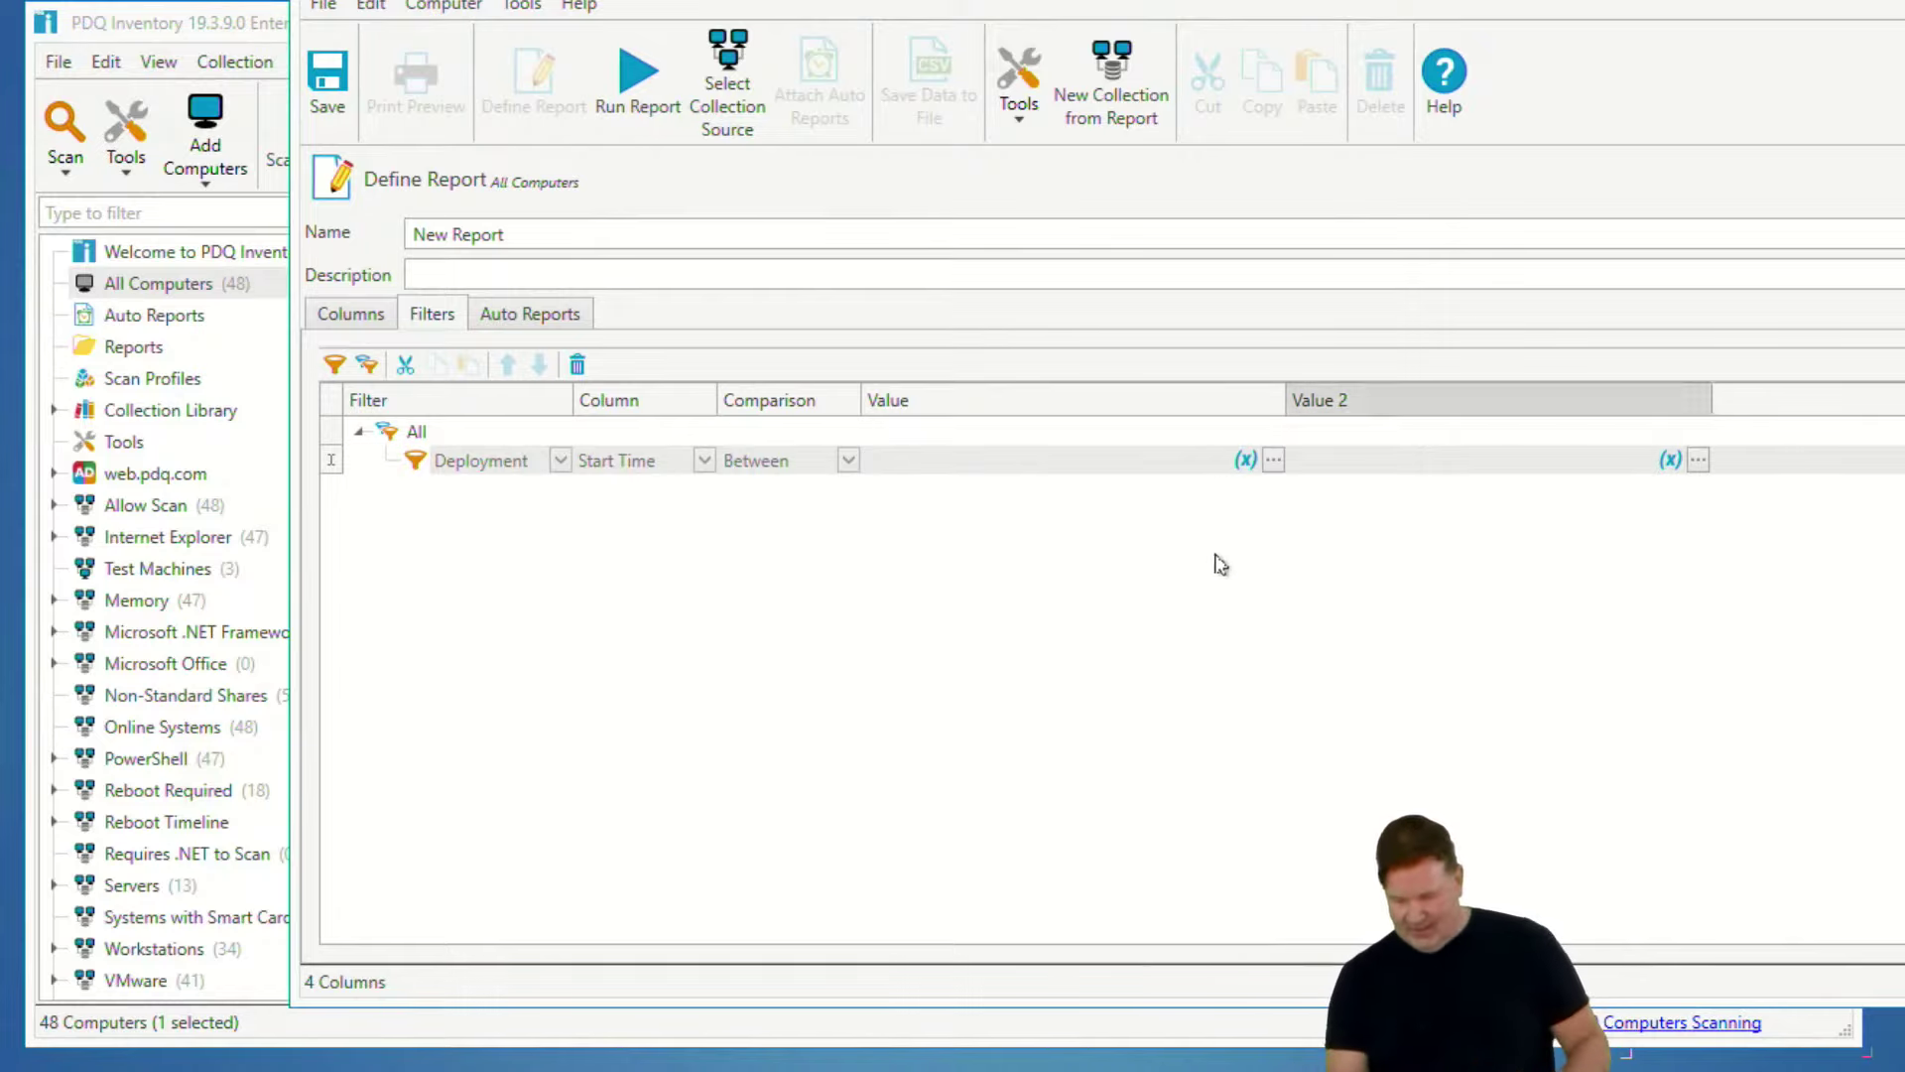
- Set the first value of the Start Time filter to a relative date of 14 days ago
{"action": "left_click", "coordinate": [1273, 460]}
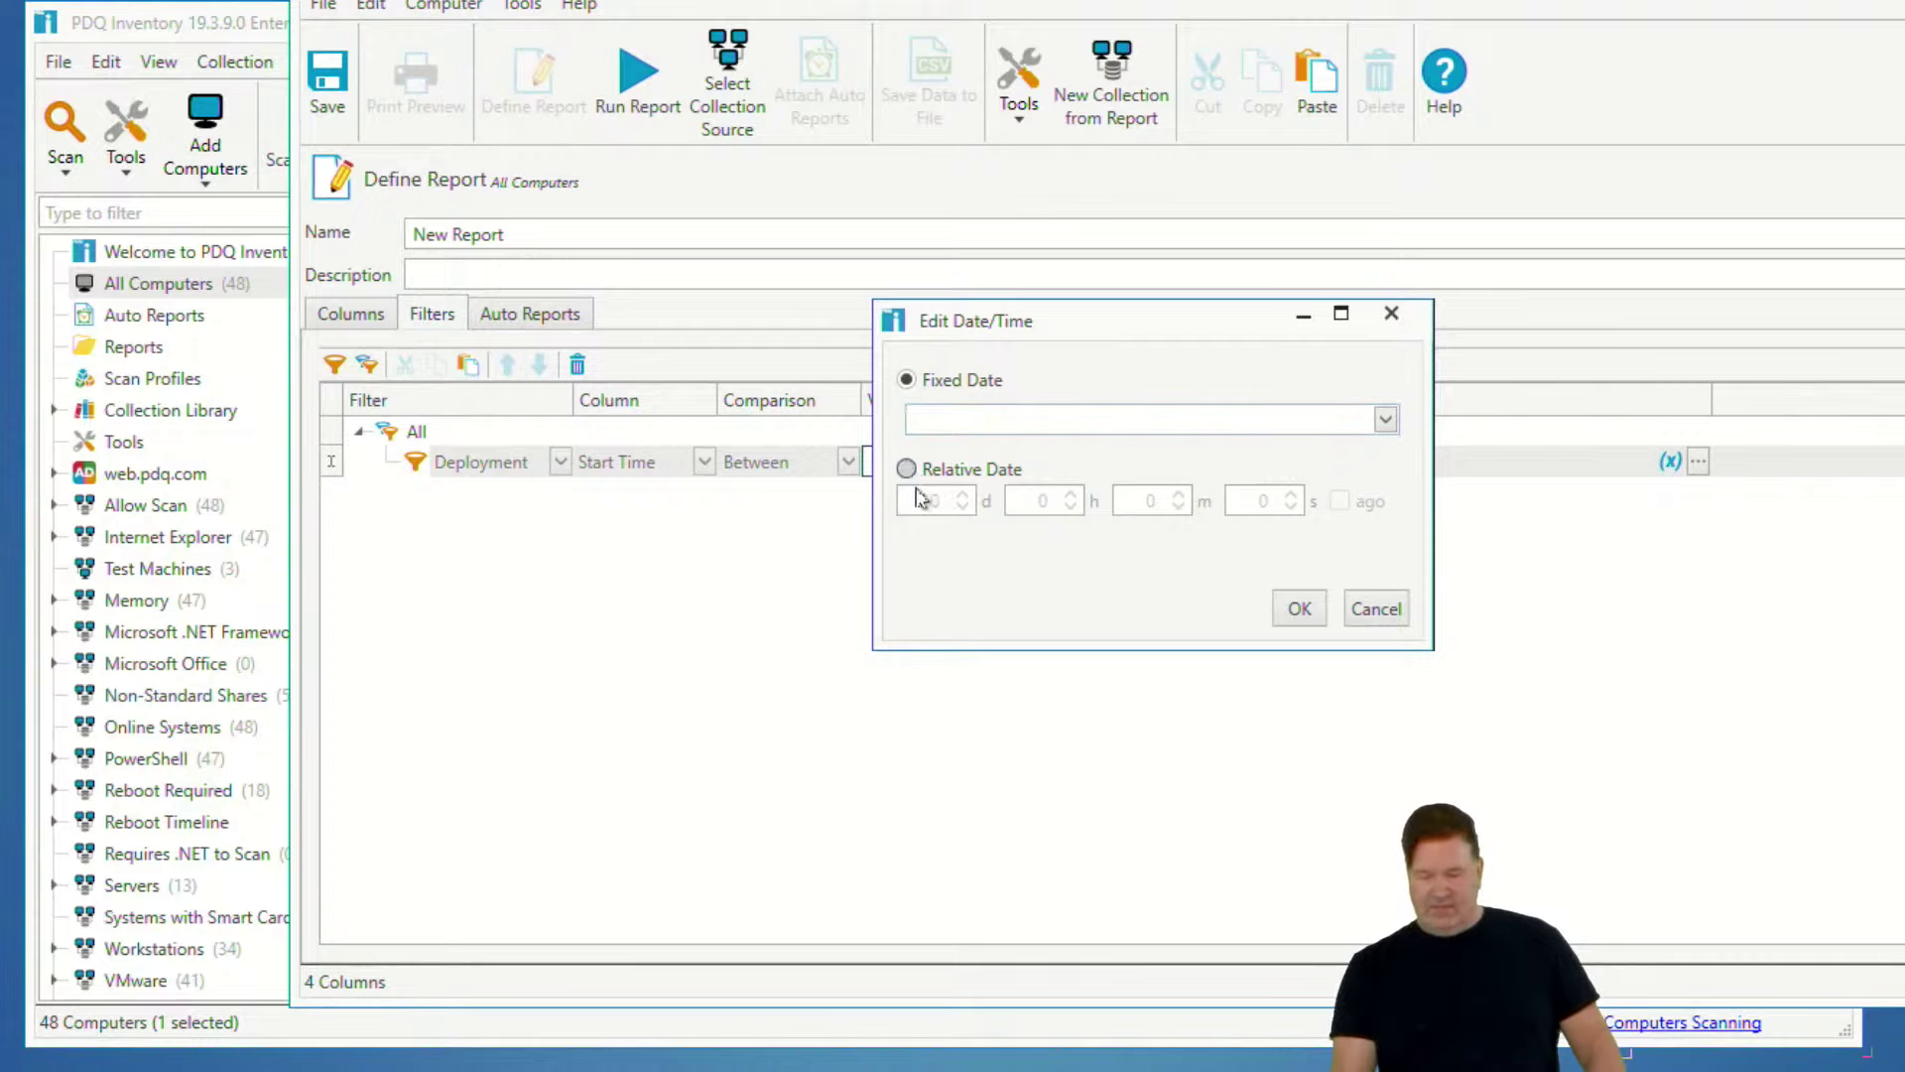
{"action": "left_click", "coordinate": [908, 470]}
{"action": "left_click", "coordinate": [948, 506]}
{"action": "type", "text": "14"}
{"action": "left_click", "coordinate": [1339, 501]}
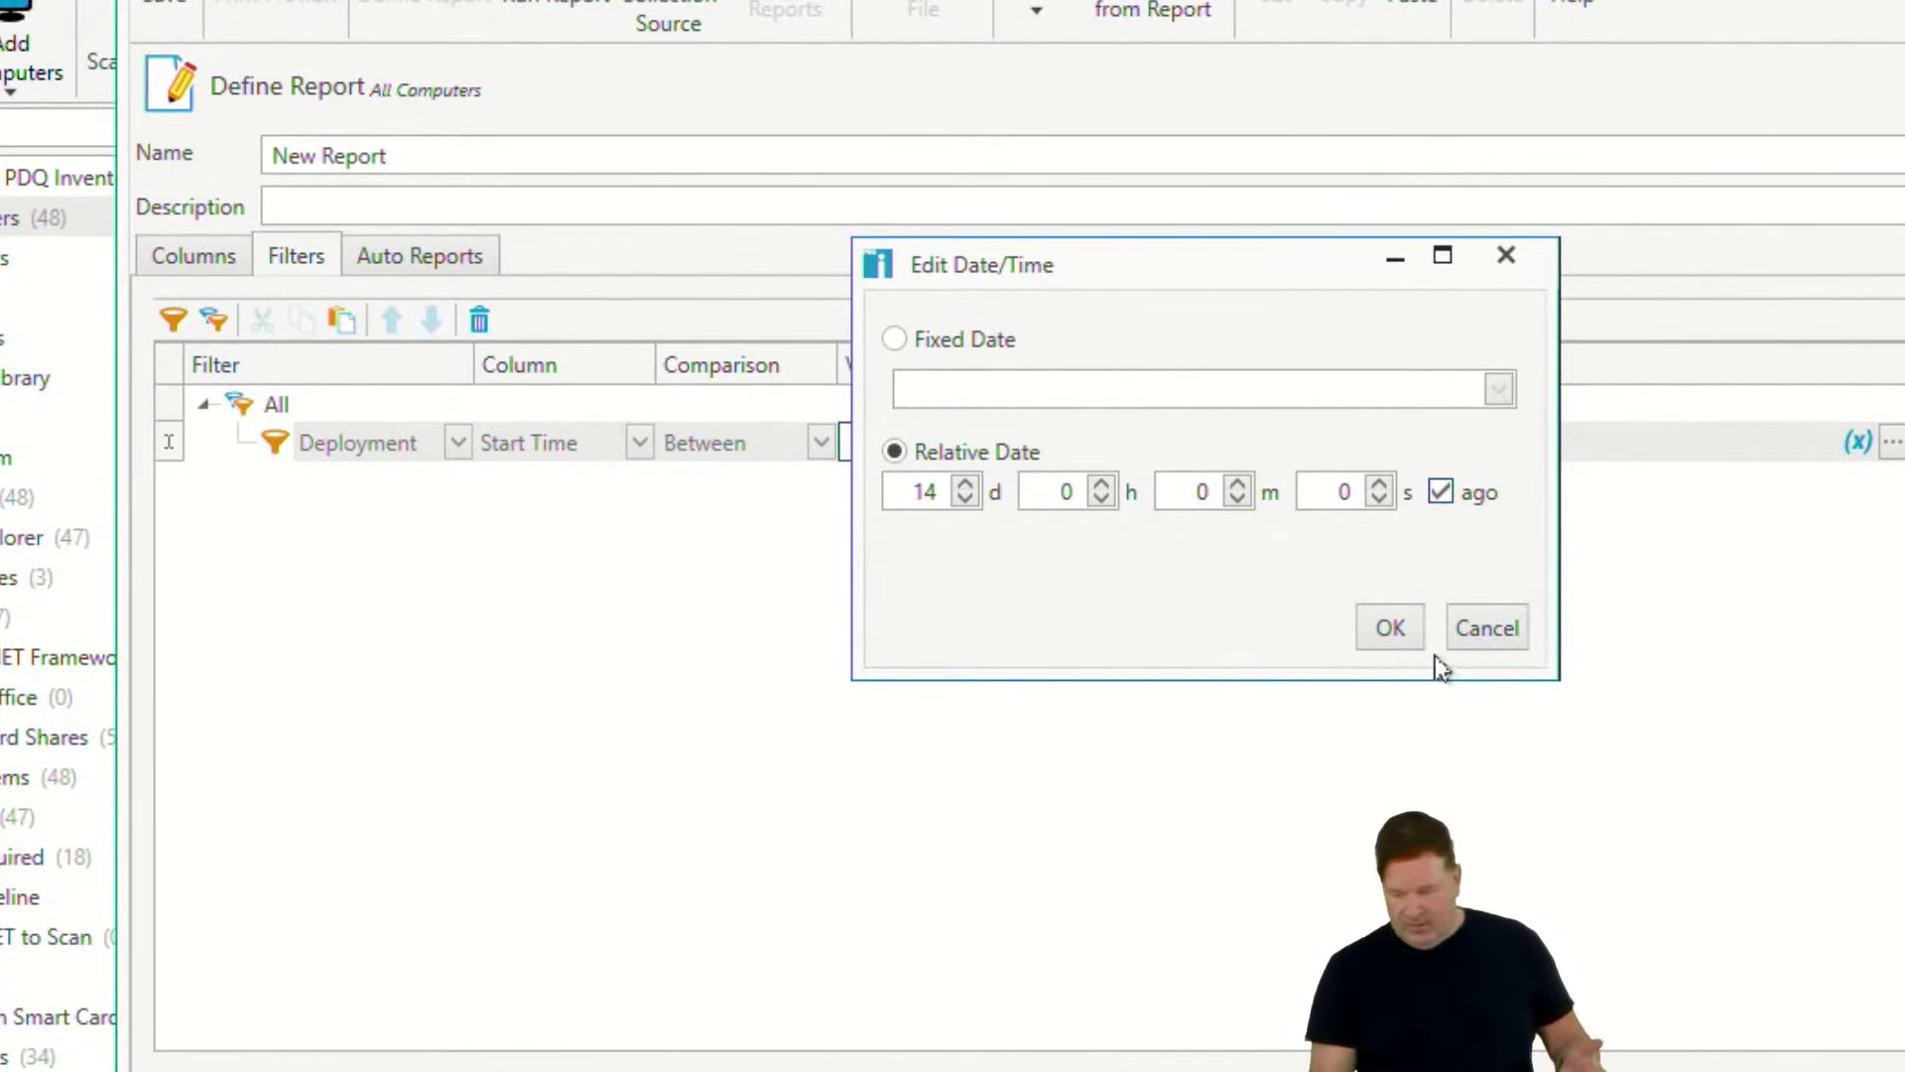
{"action": "left_click", "coordinate": [1392, 630]}
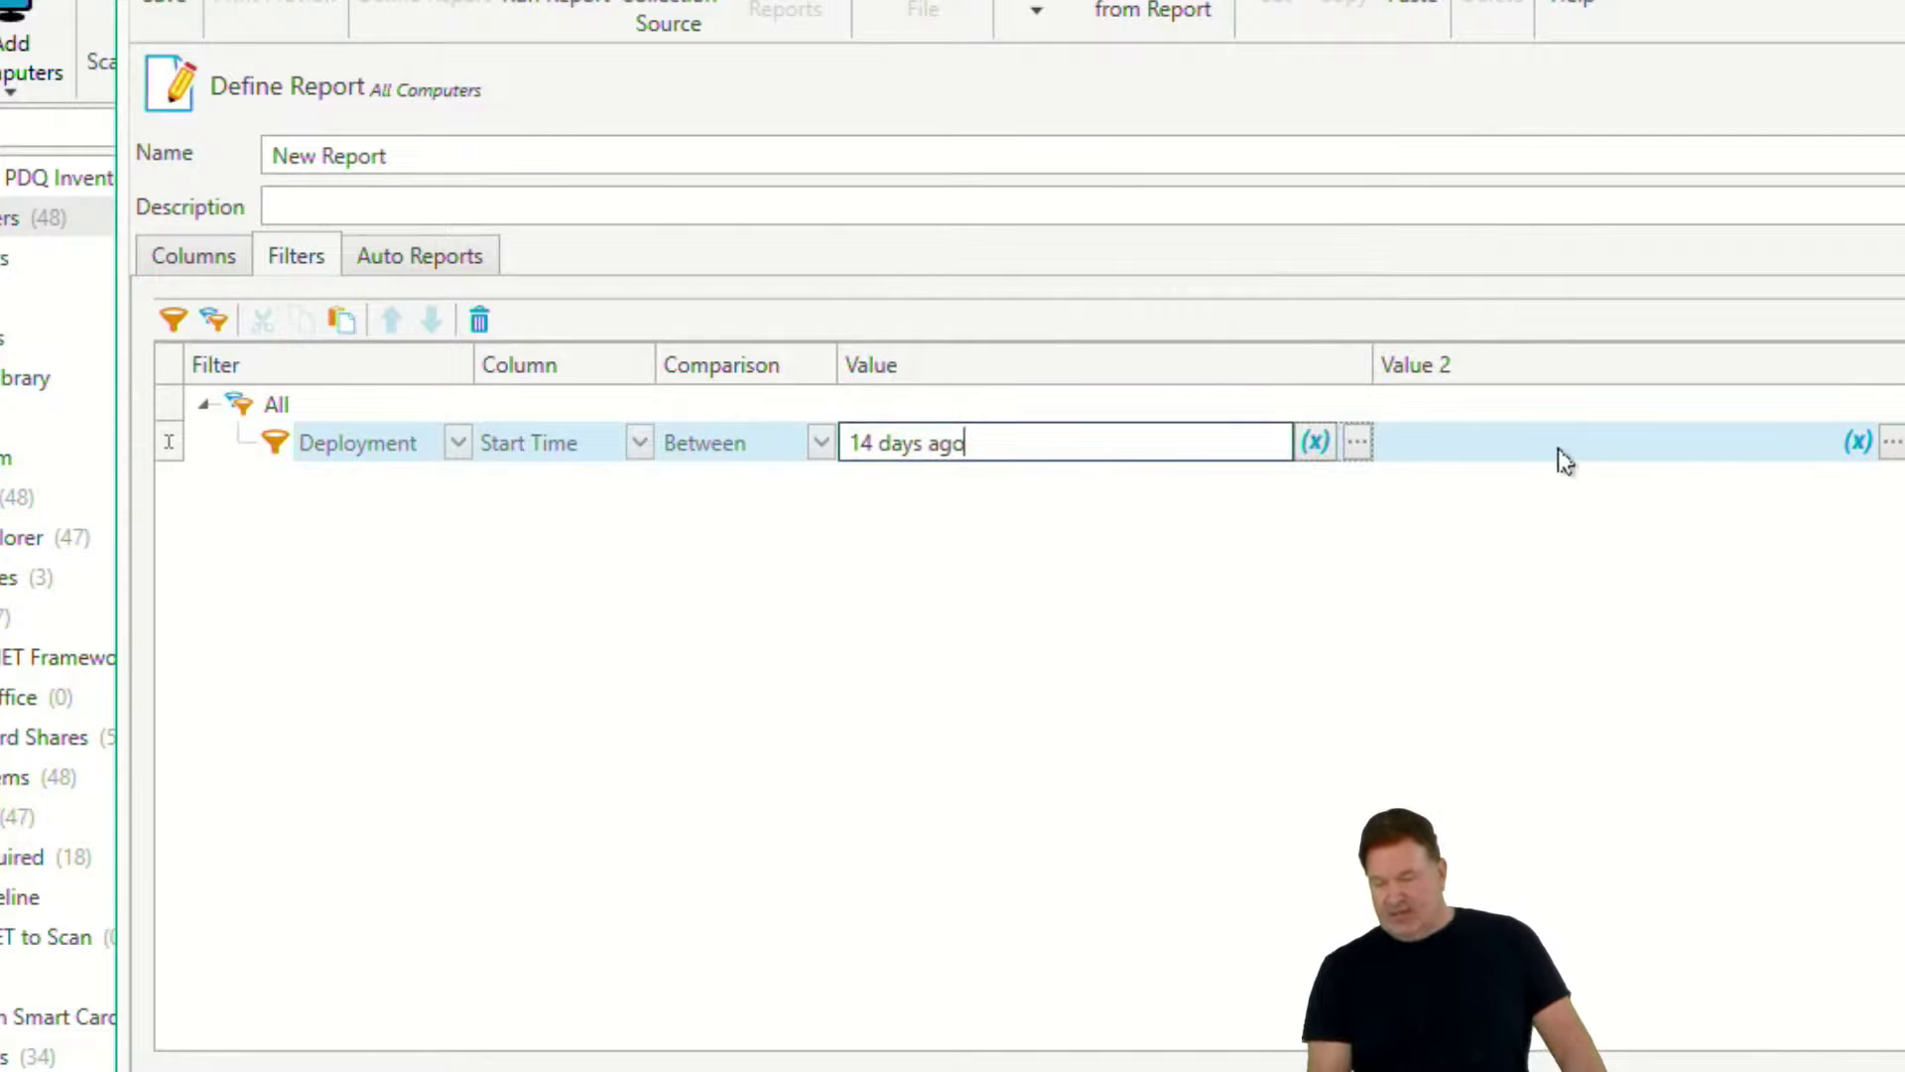
- Set the second value of the Deployment Start Time filter to the $(Date) variable
{"action": "left_click", "coordinate": [1732, 443]}
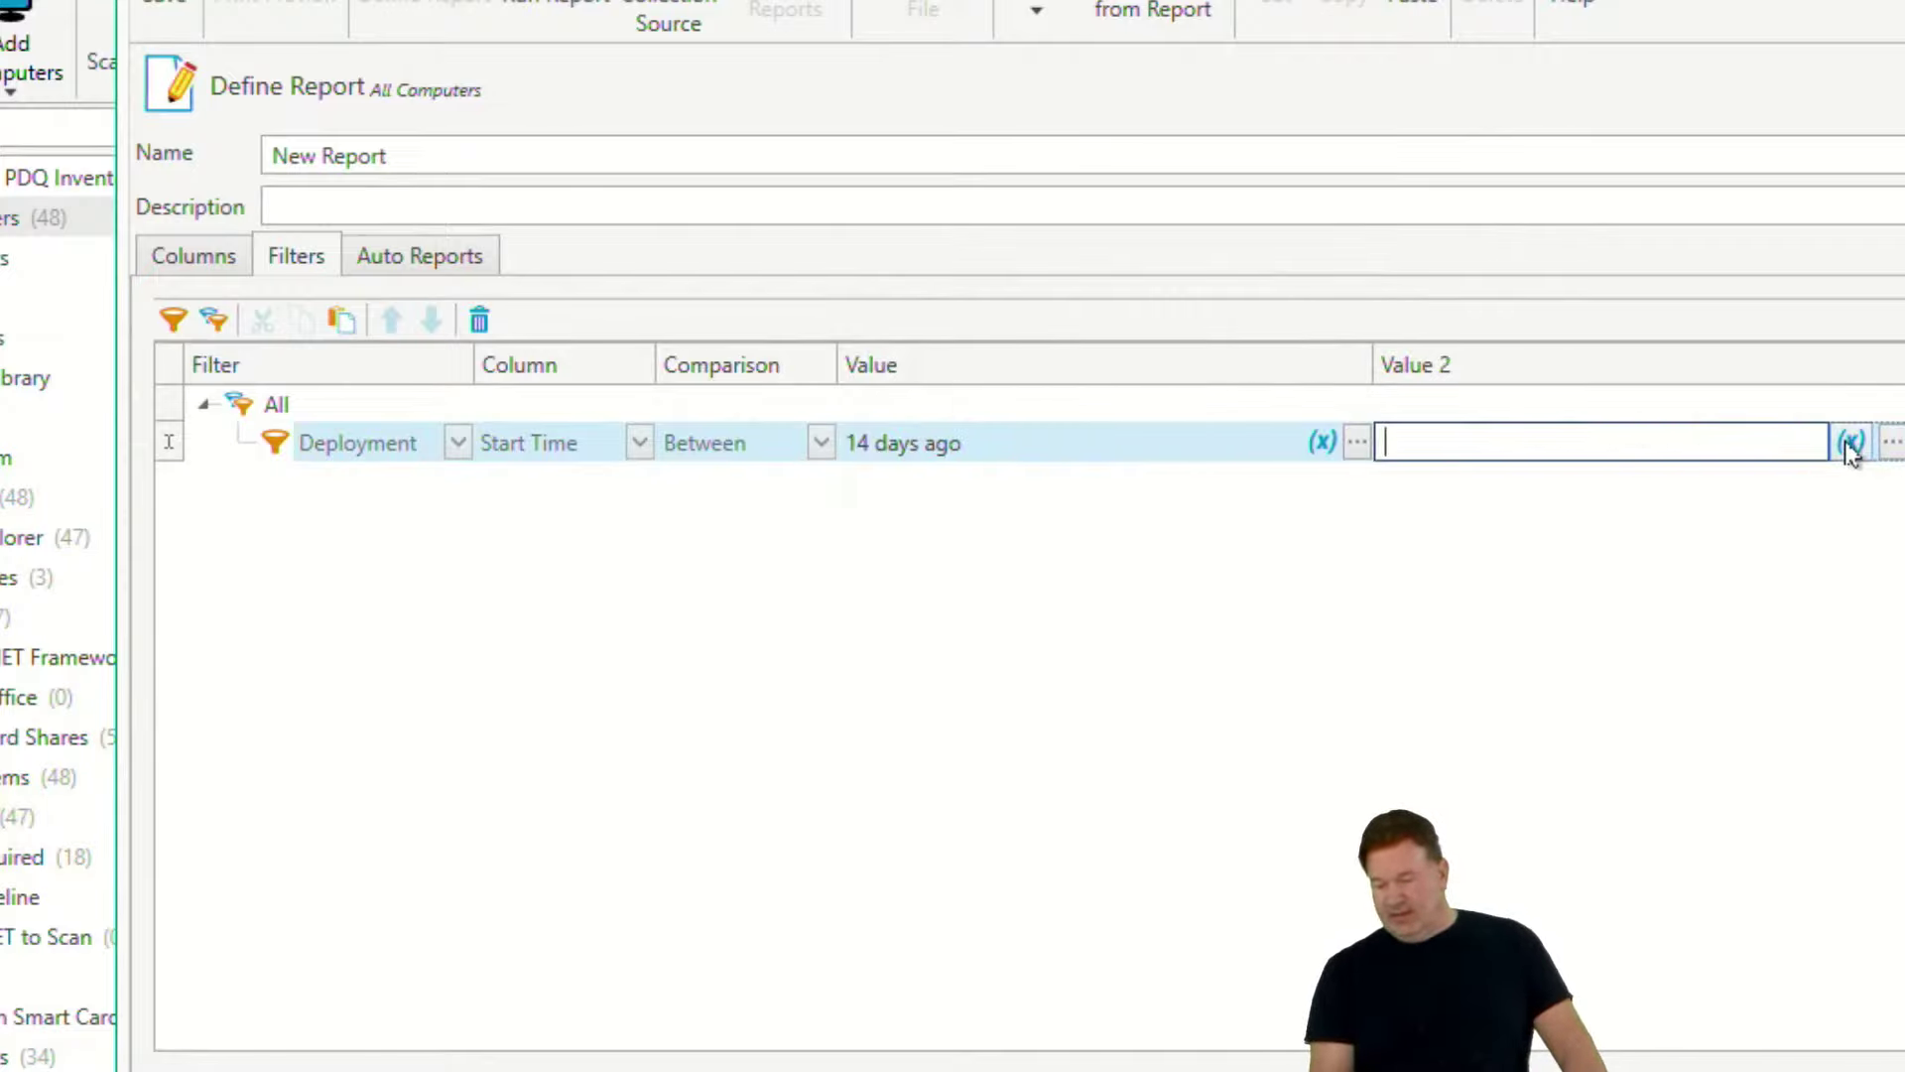
{"action": "left_click", "coordinate": [1851, 442]}
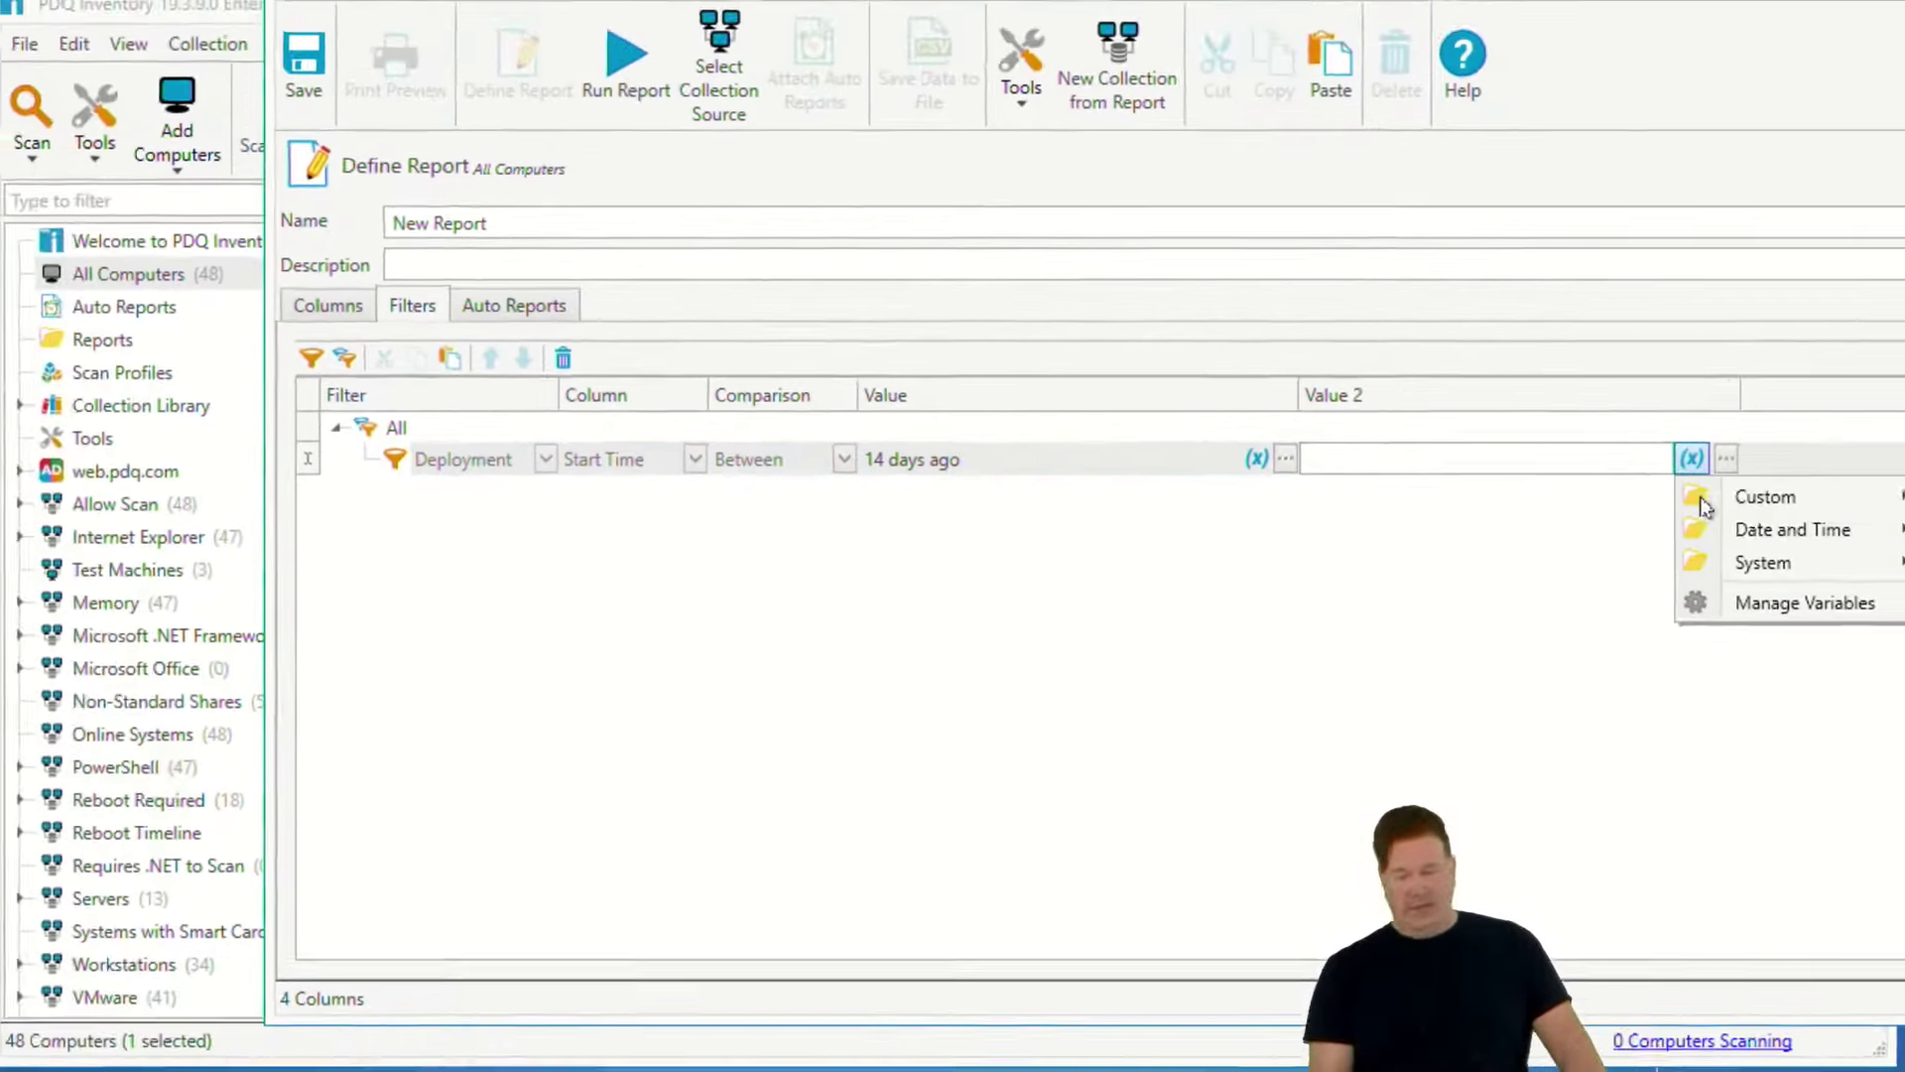
{"action": "mouse_move", "coordinate": [1885, 538]}
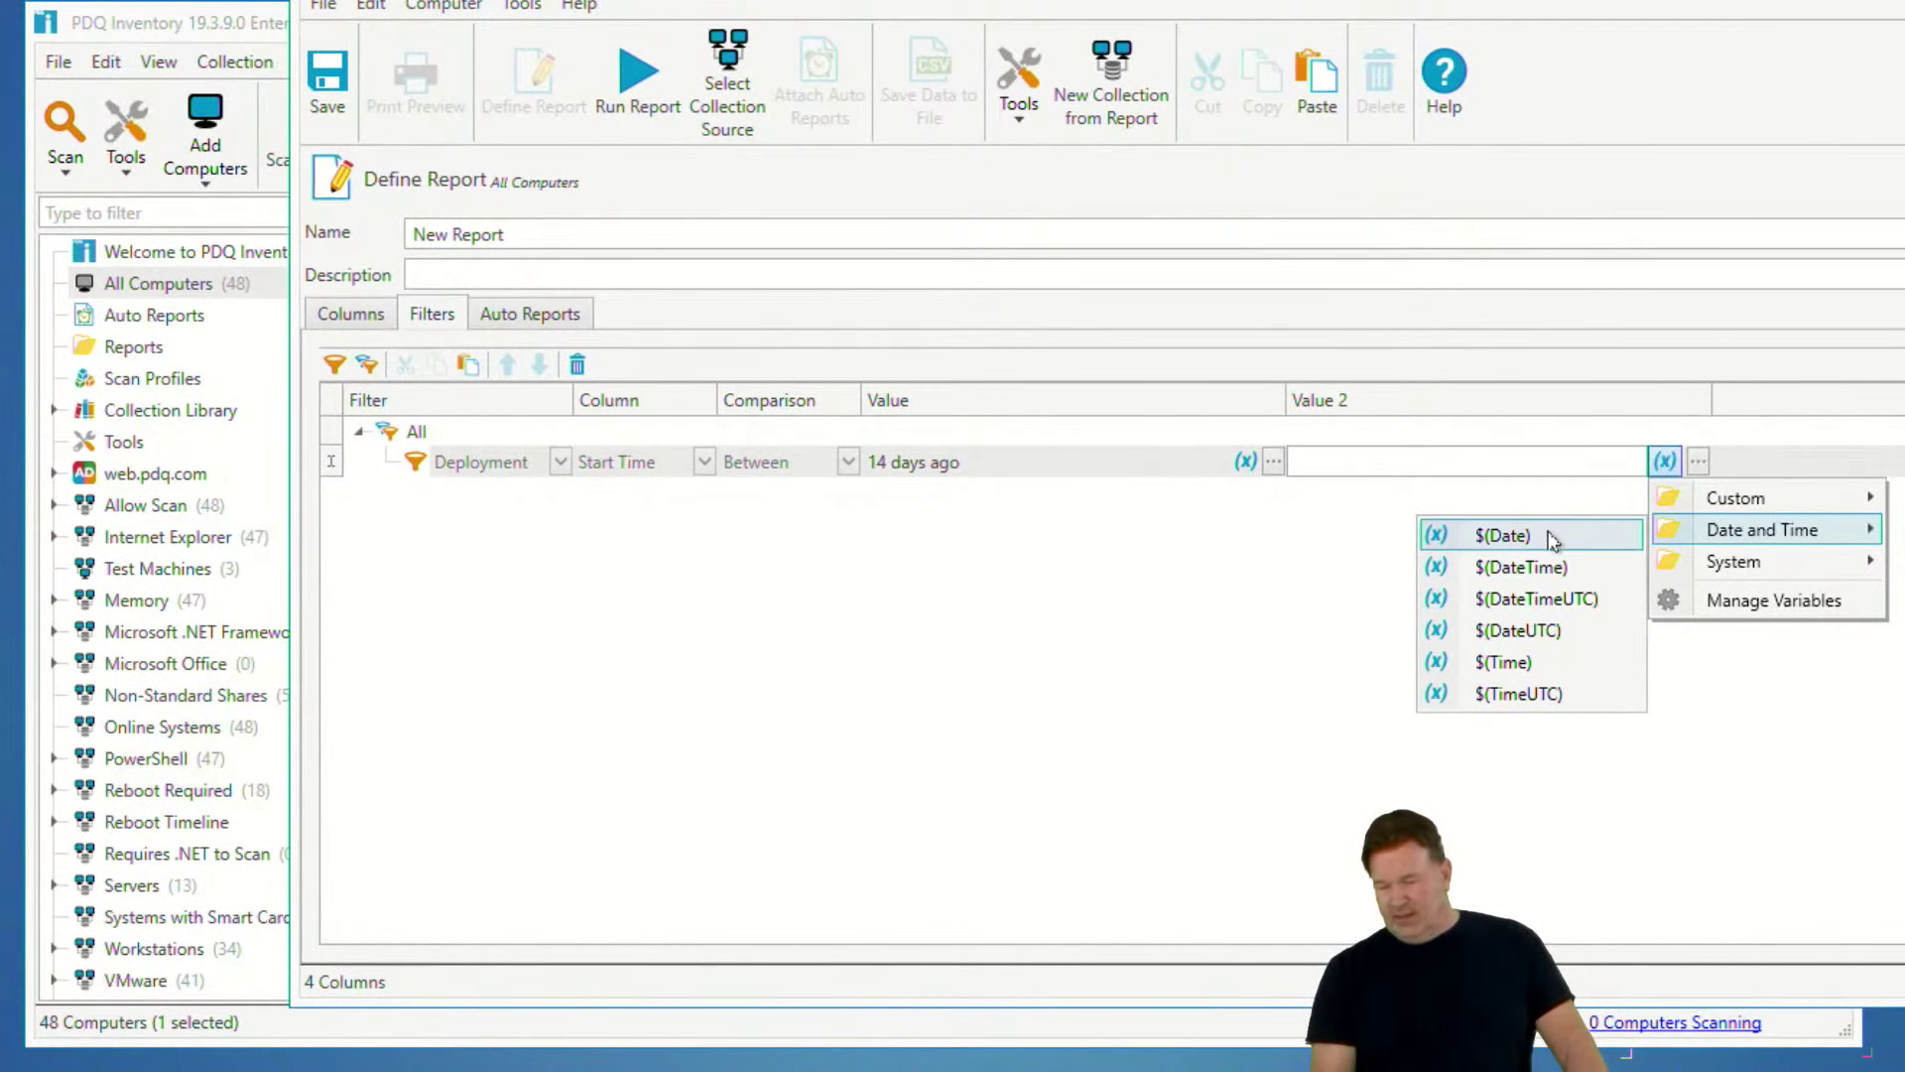
{"action": "left_click", "coordinate": [1553, 537]}
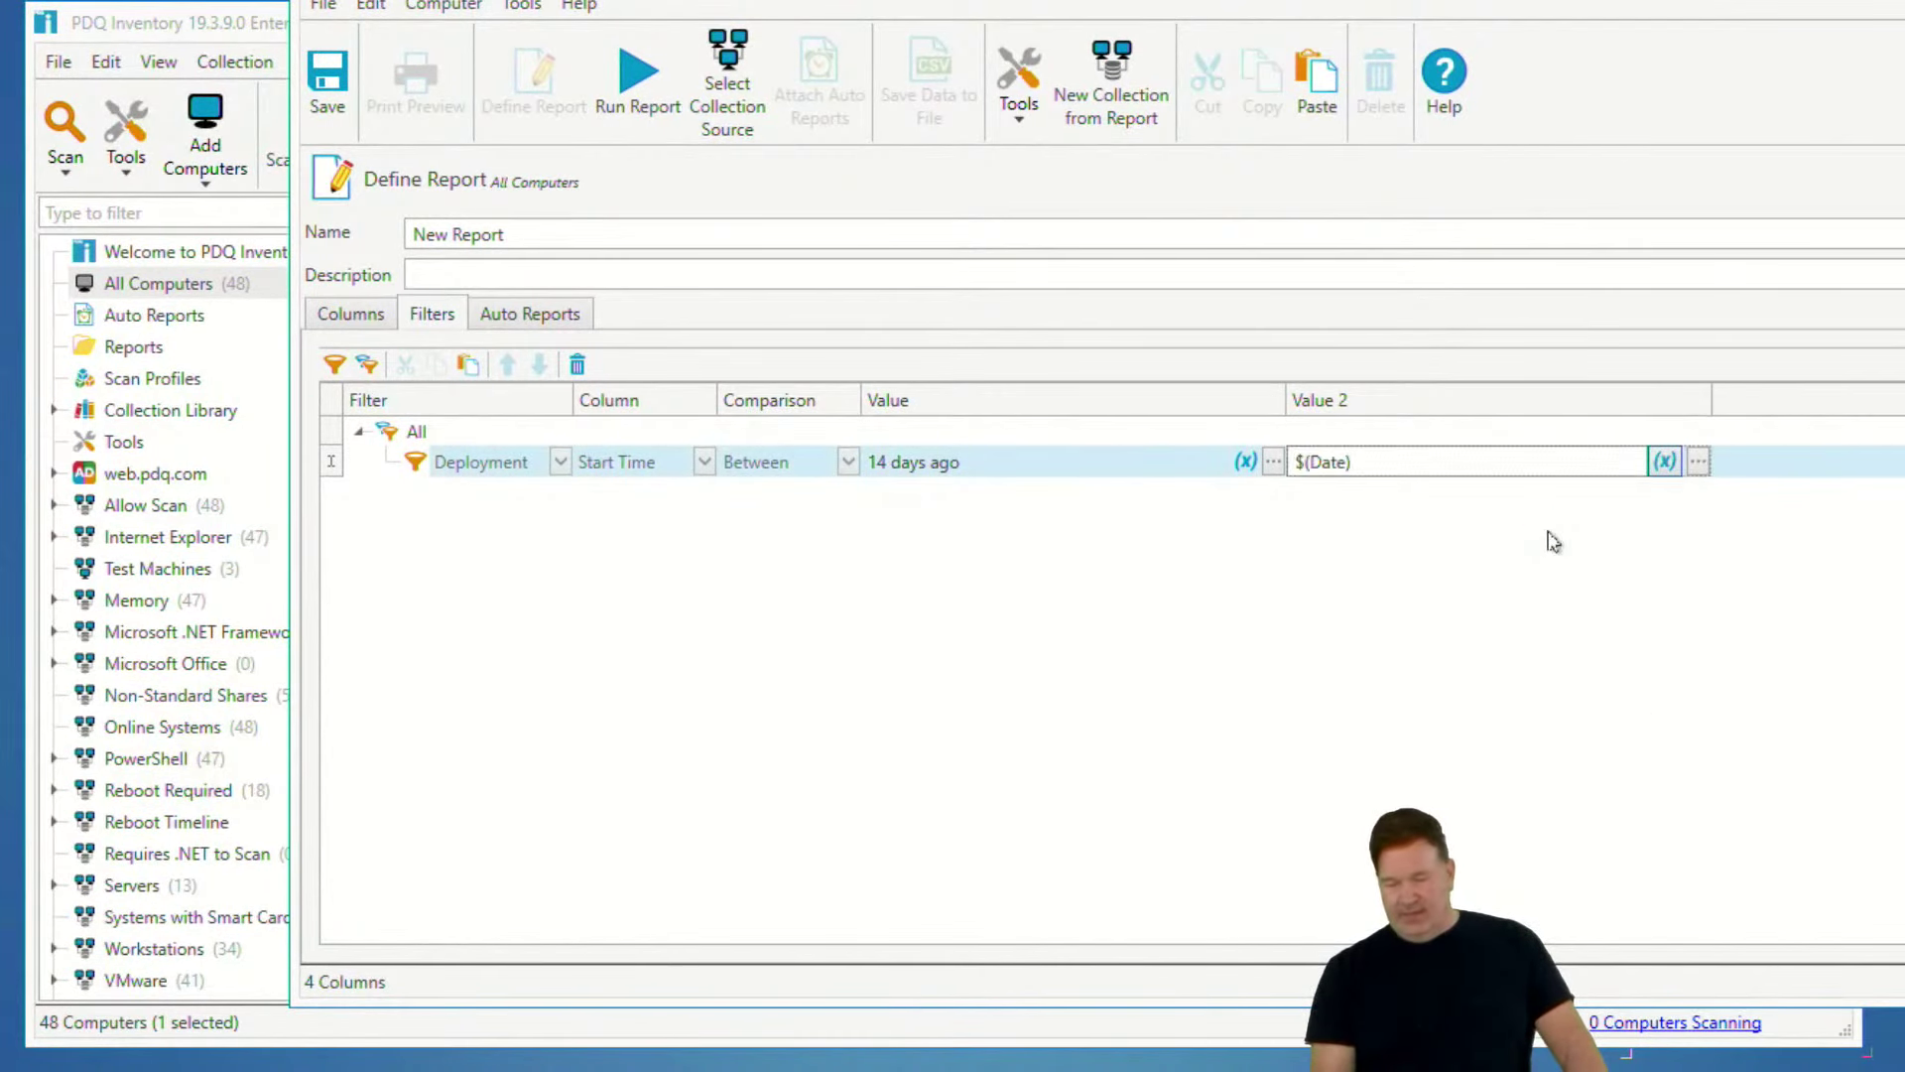
- Rename the new report as "Deploy last 14"
{"action": "triple_click", "coordinate": [588, 240]}
{"action": "type", "text": "Deploy"}
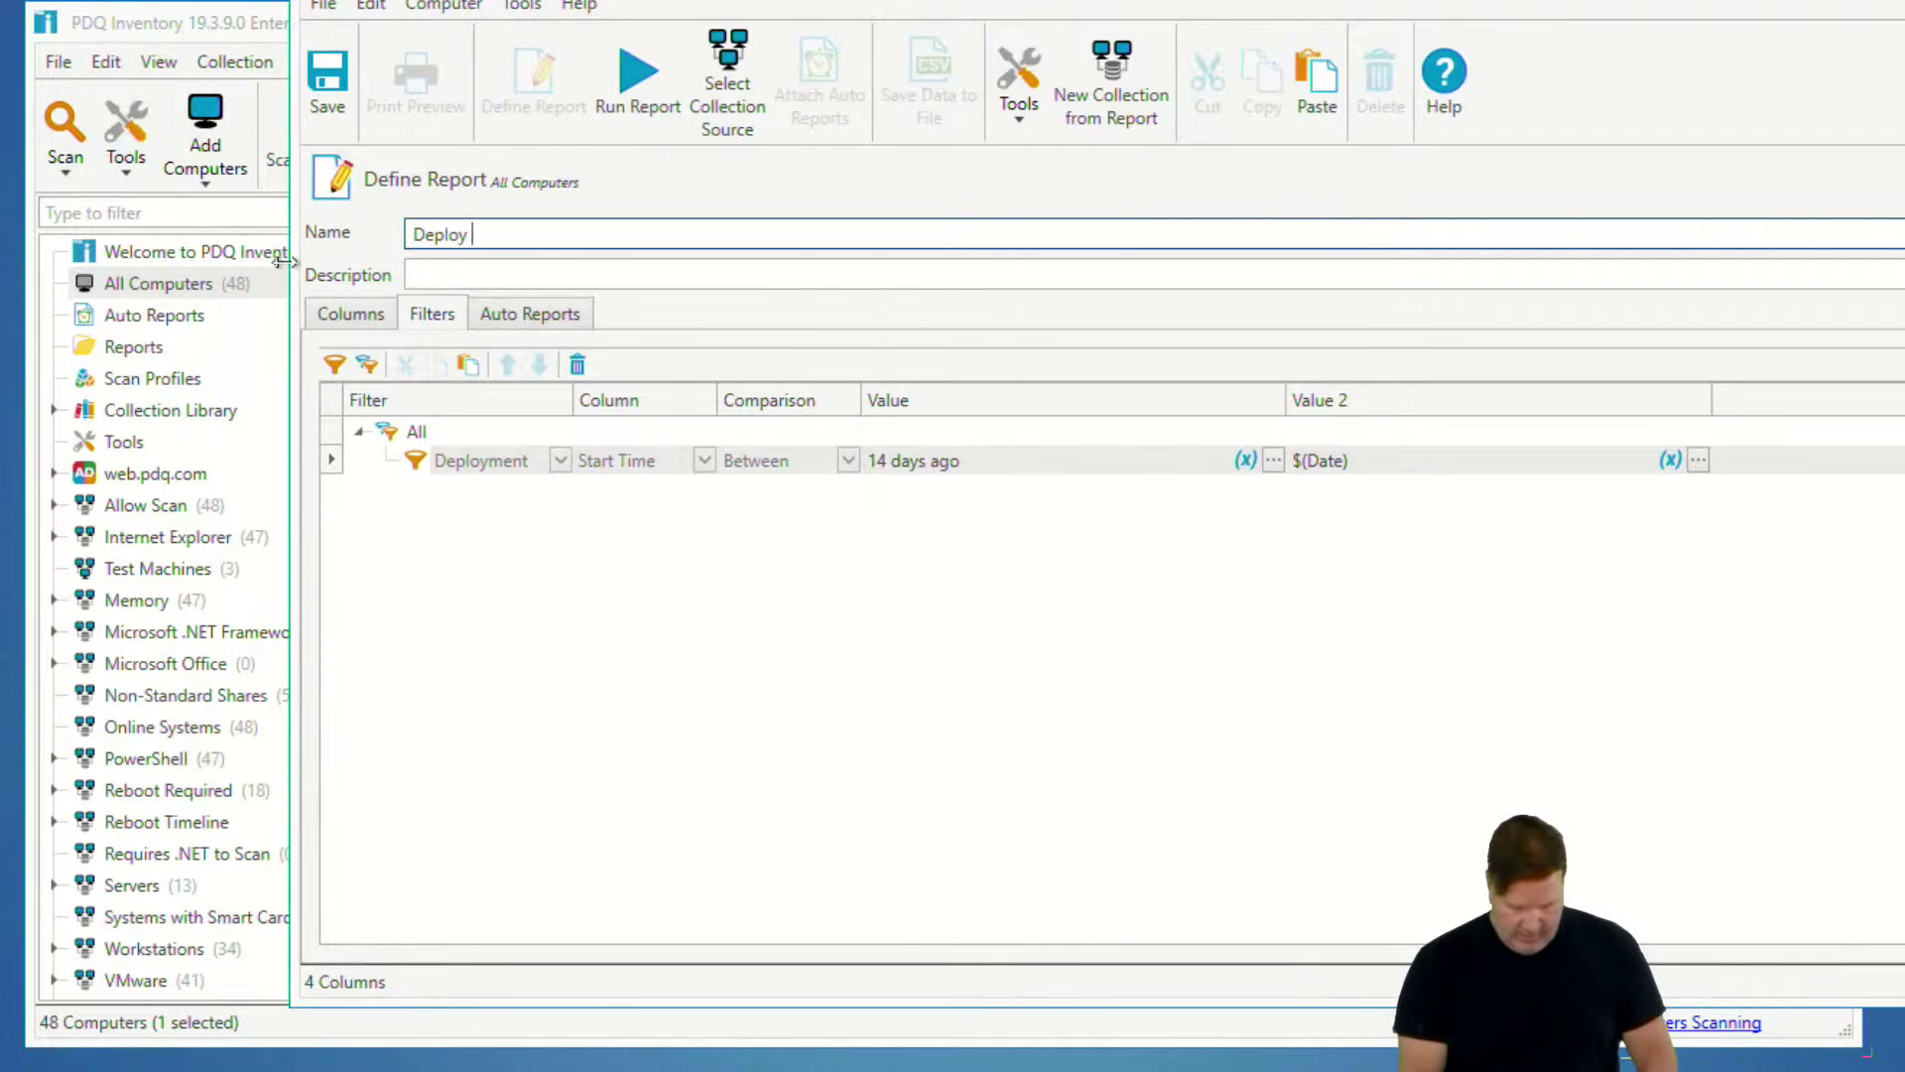
{"action": "type", "text": " last 14"}
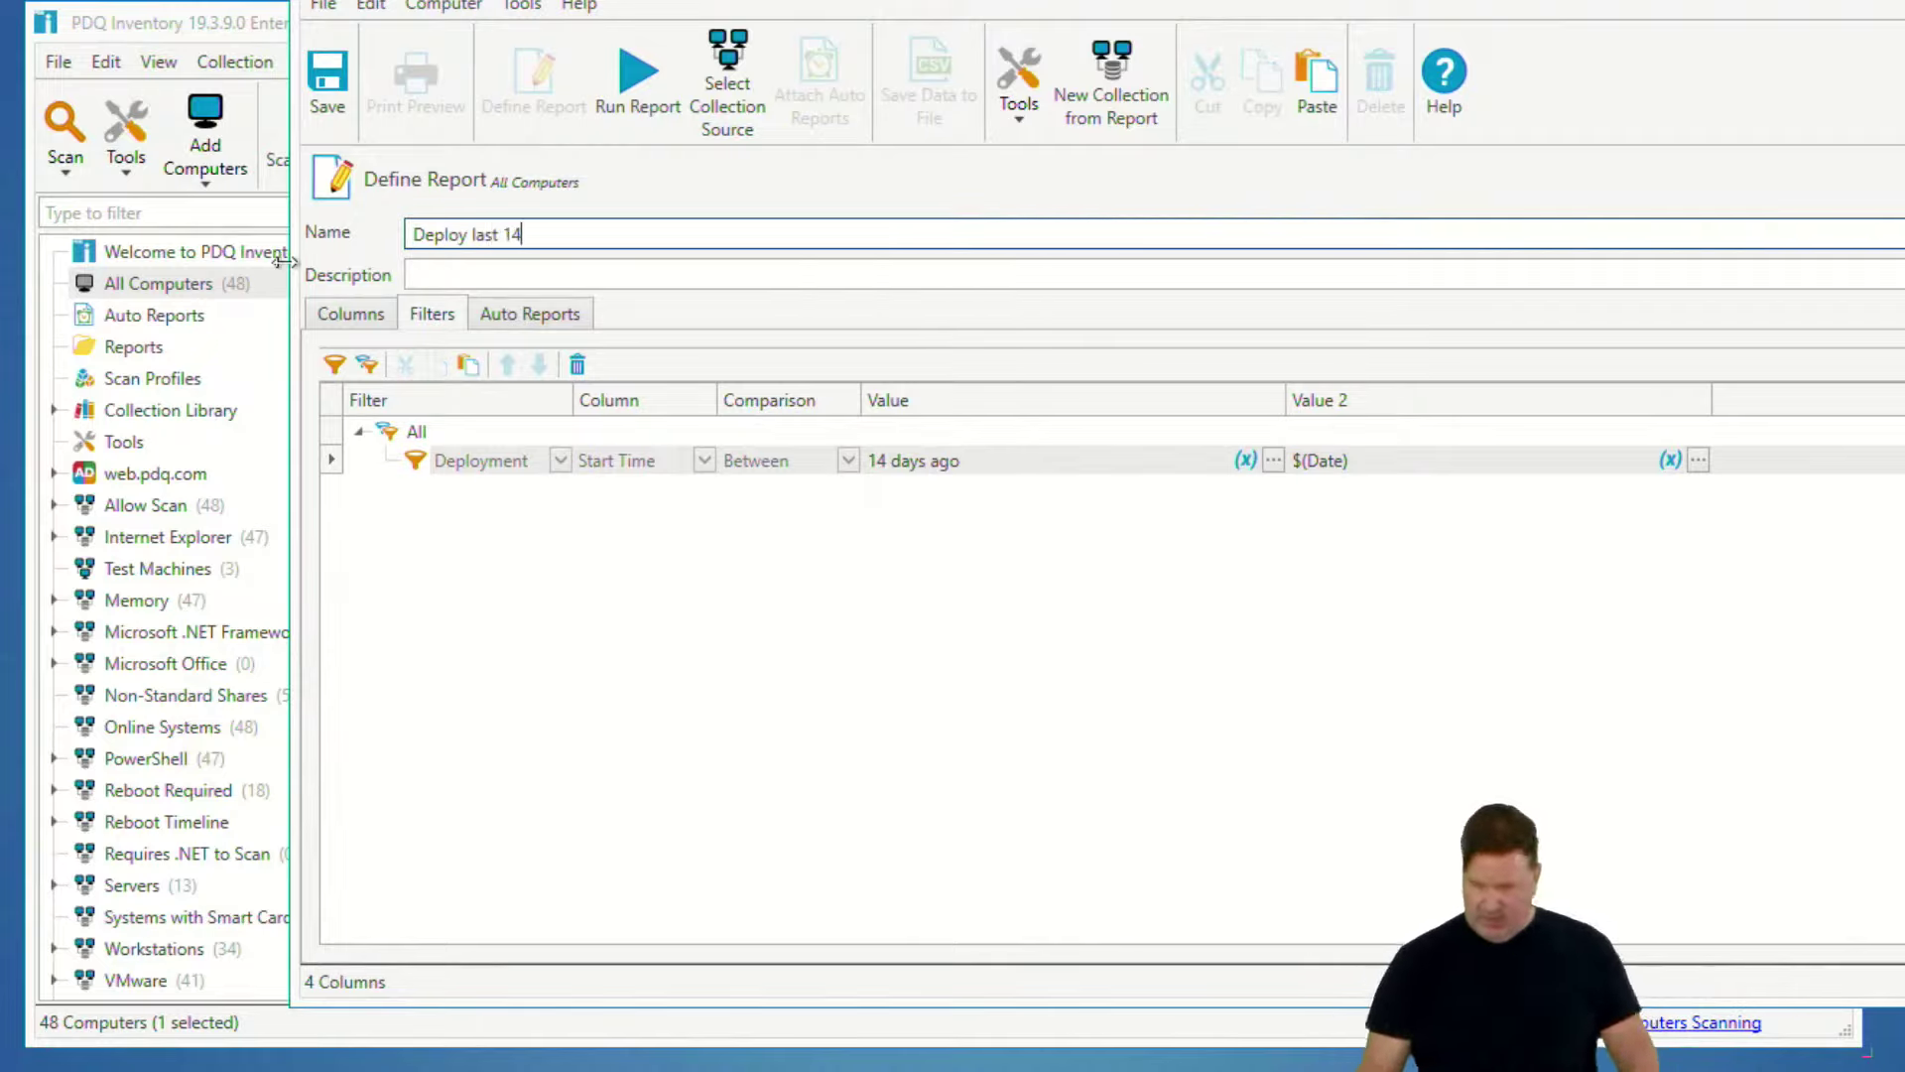
- Set the report's collection source to All Computers and run the report
{"action": "left_click", "coordinate": [730, 82]}
{"action": "scroll", "coordinate": [933, 387], "scroll_direction": "up", "scroll_amount": 7}
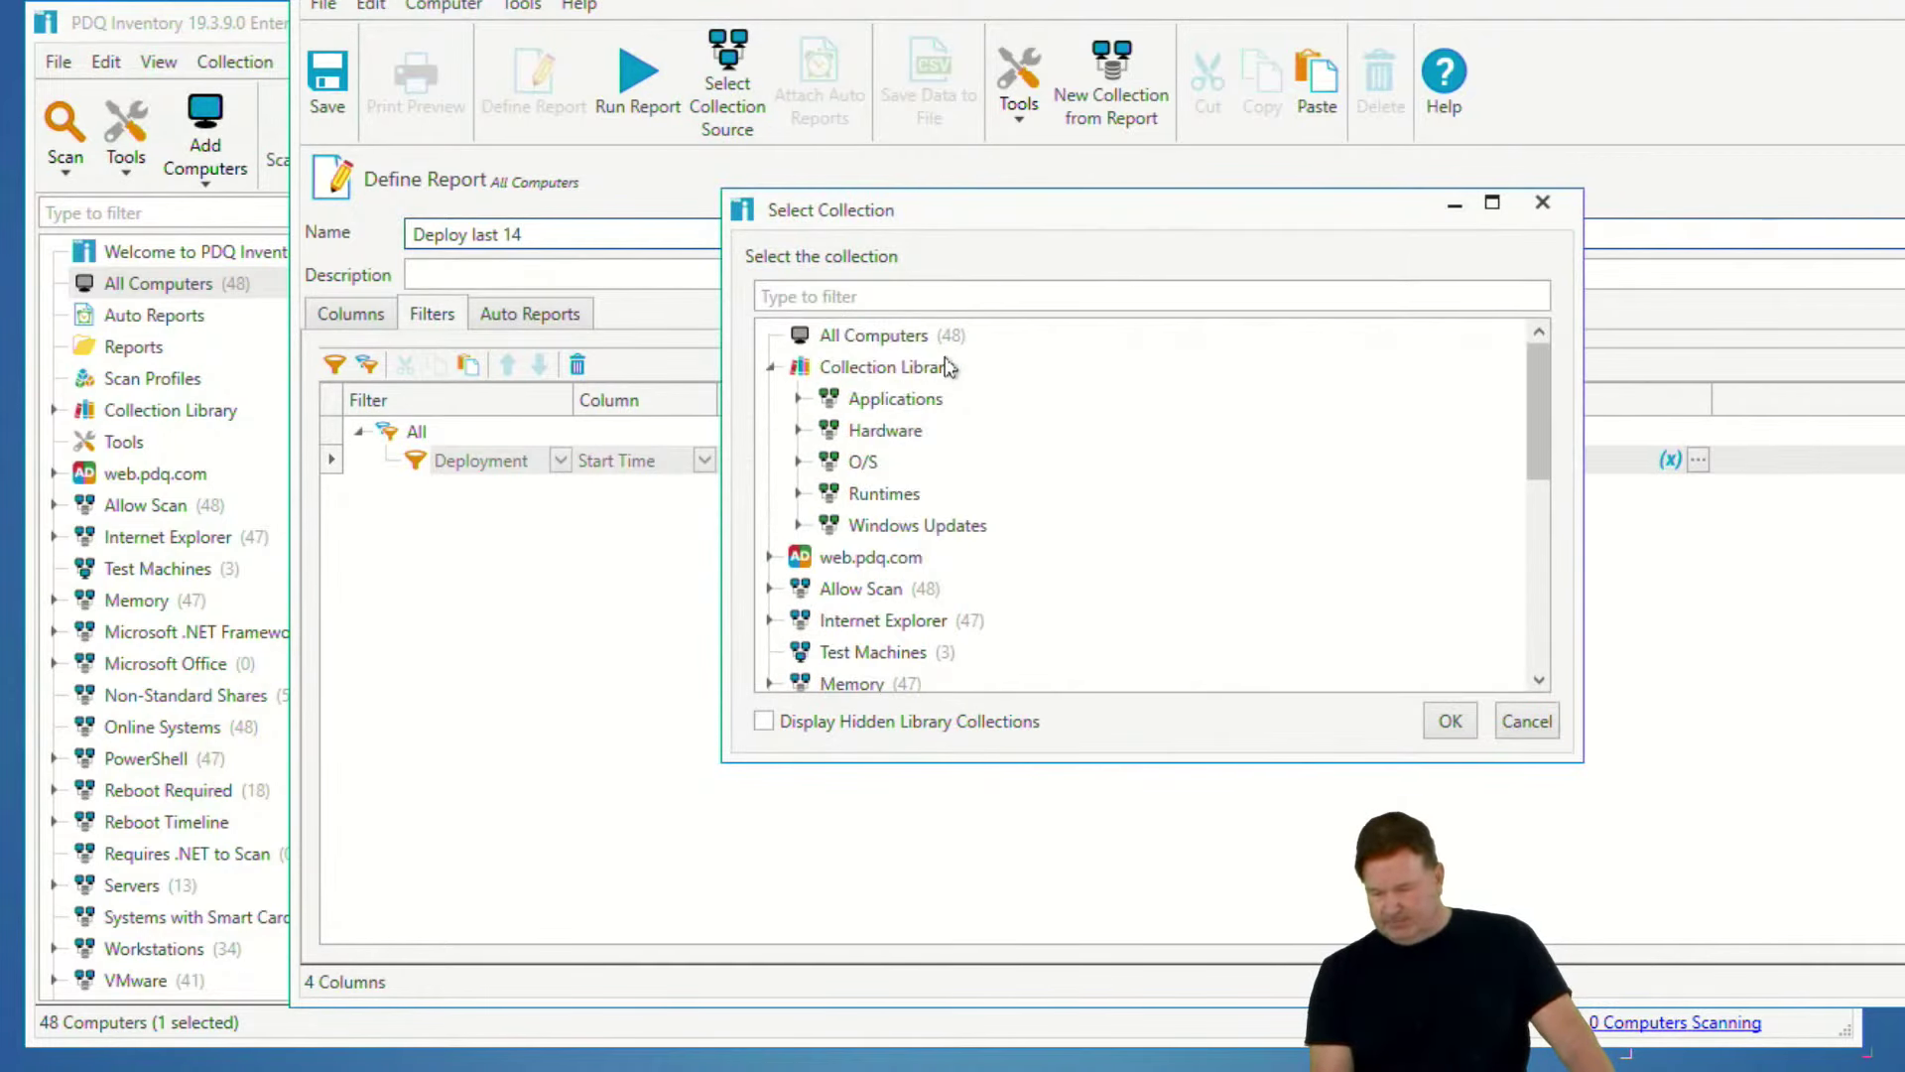
{"action": "left_click", "coordinate": [940, 343]}
{"action": "left_click", "coordinate": [1448, 722]}
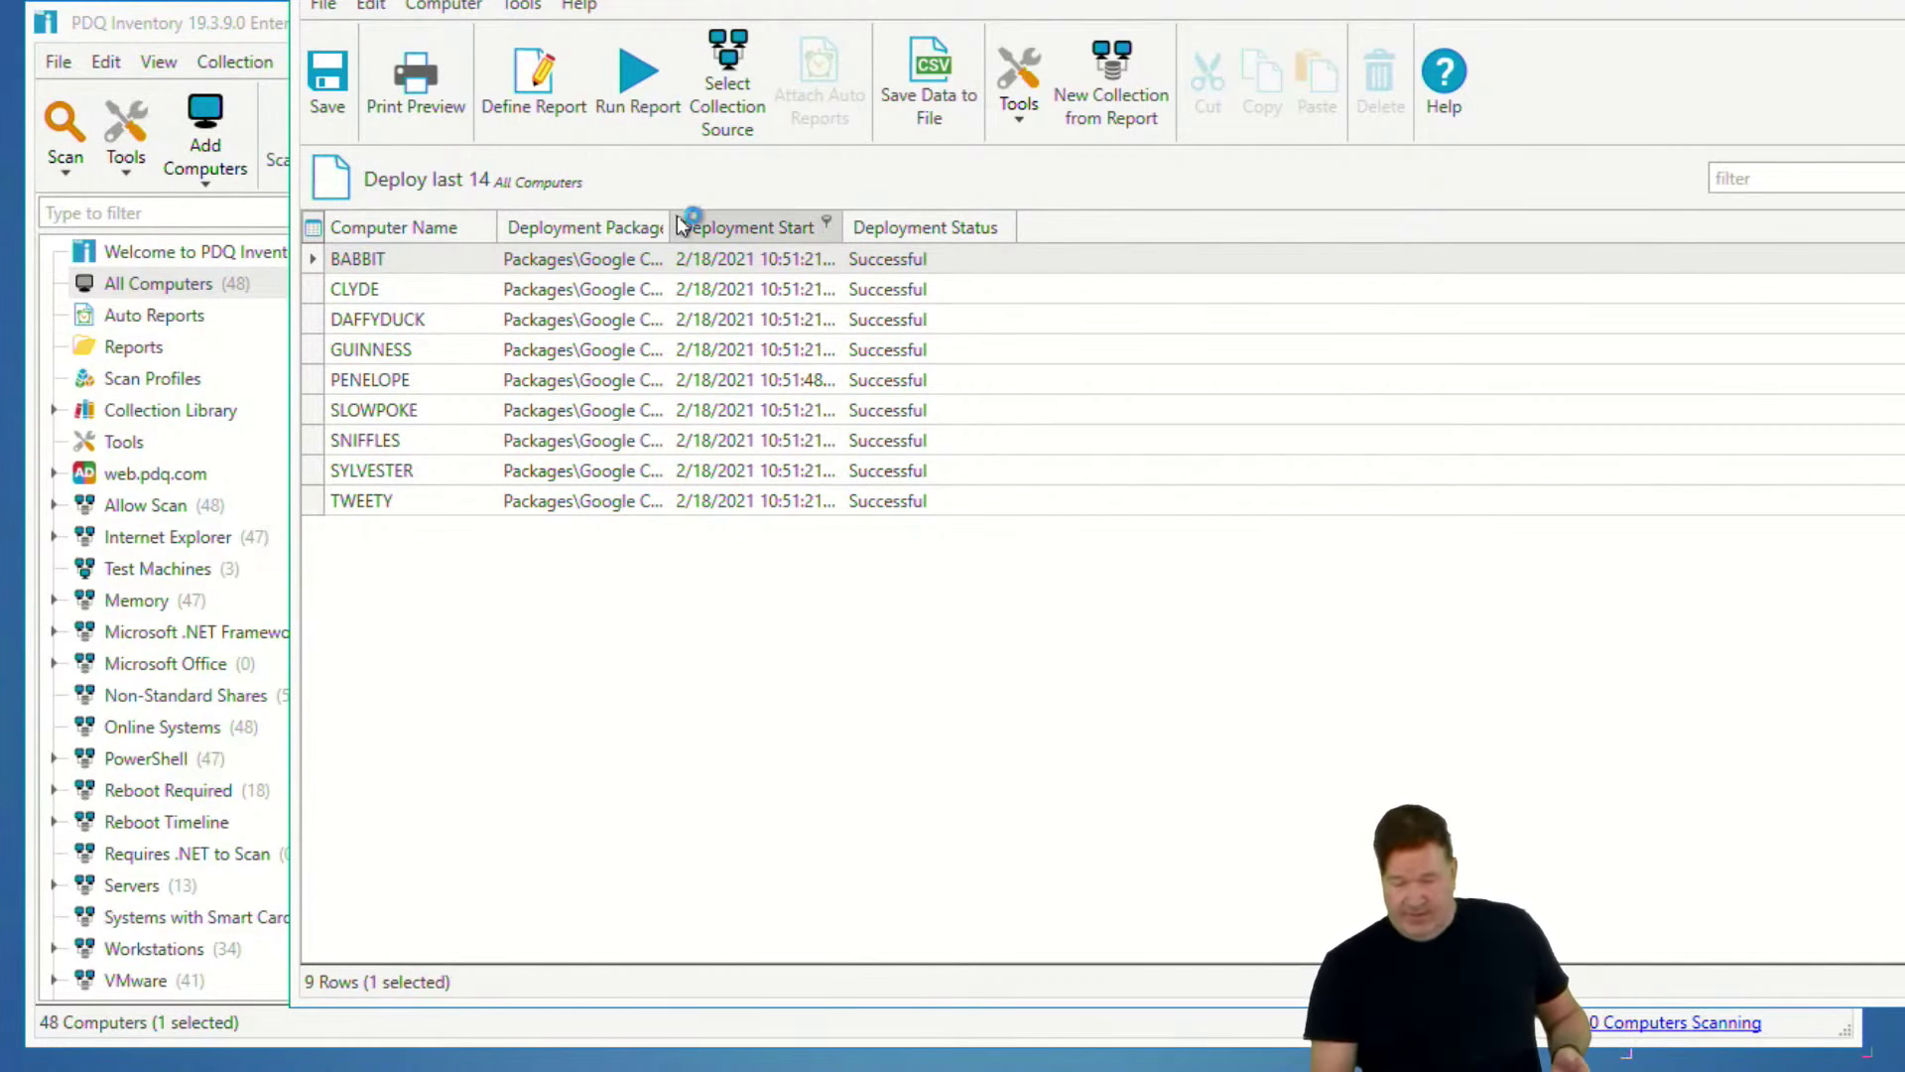
- Widen the Deployment Package Path column and compare the report rows with the 7-Zip 19.00 deployment in PDQ Deploy
{"action": "left_click_drag", "start_coordinate": [671, 233], "coordinate": [1004, 244]}
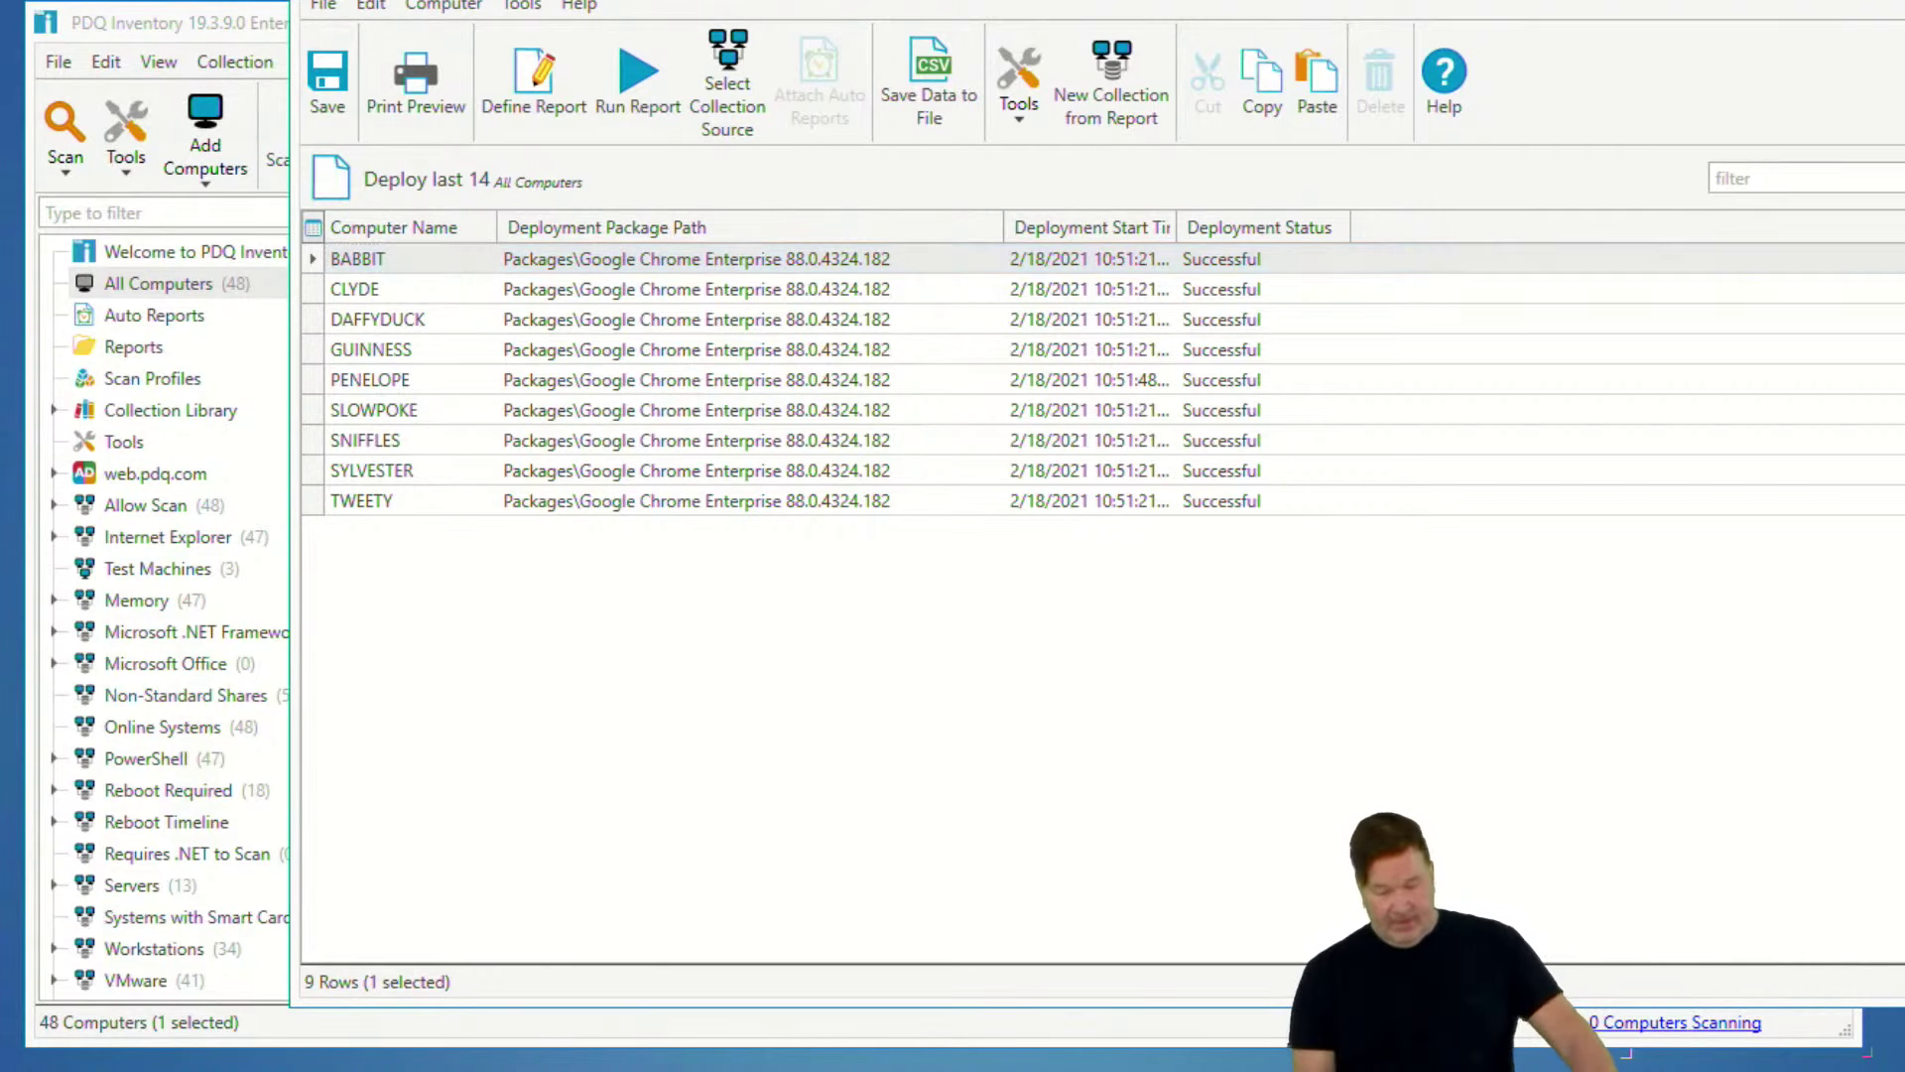
{"action": "key", "text": "alt+Tab"}
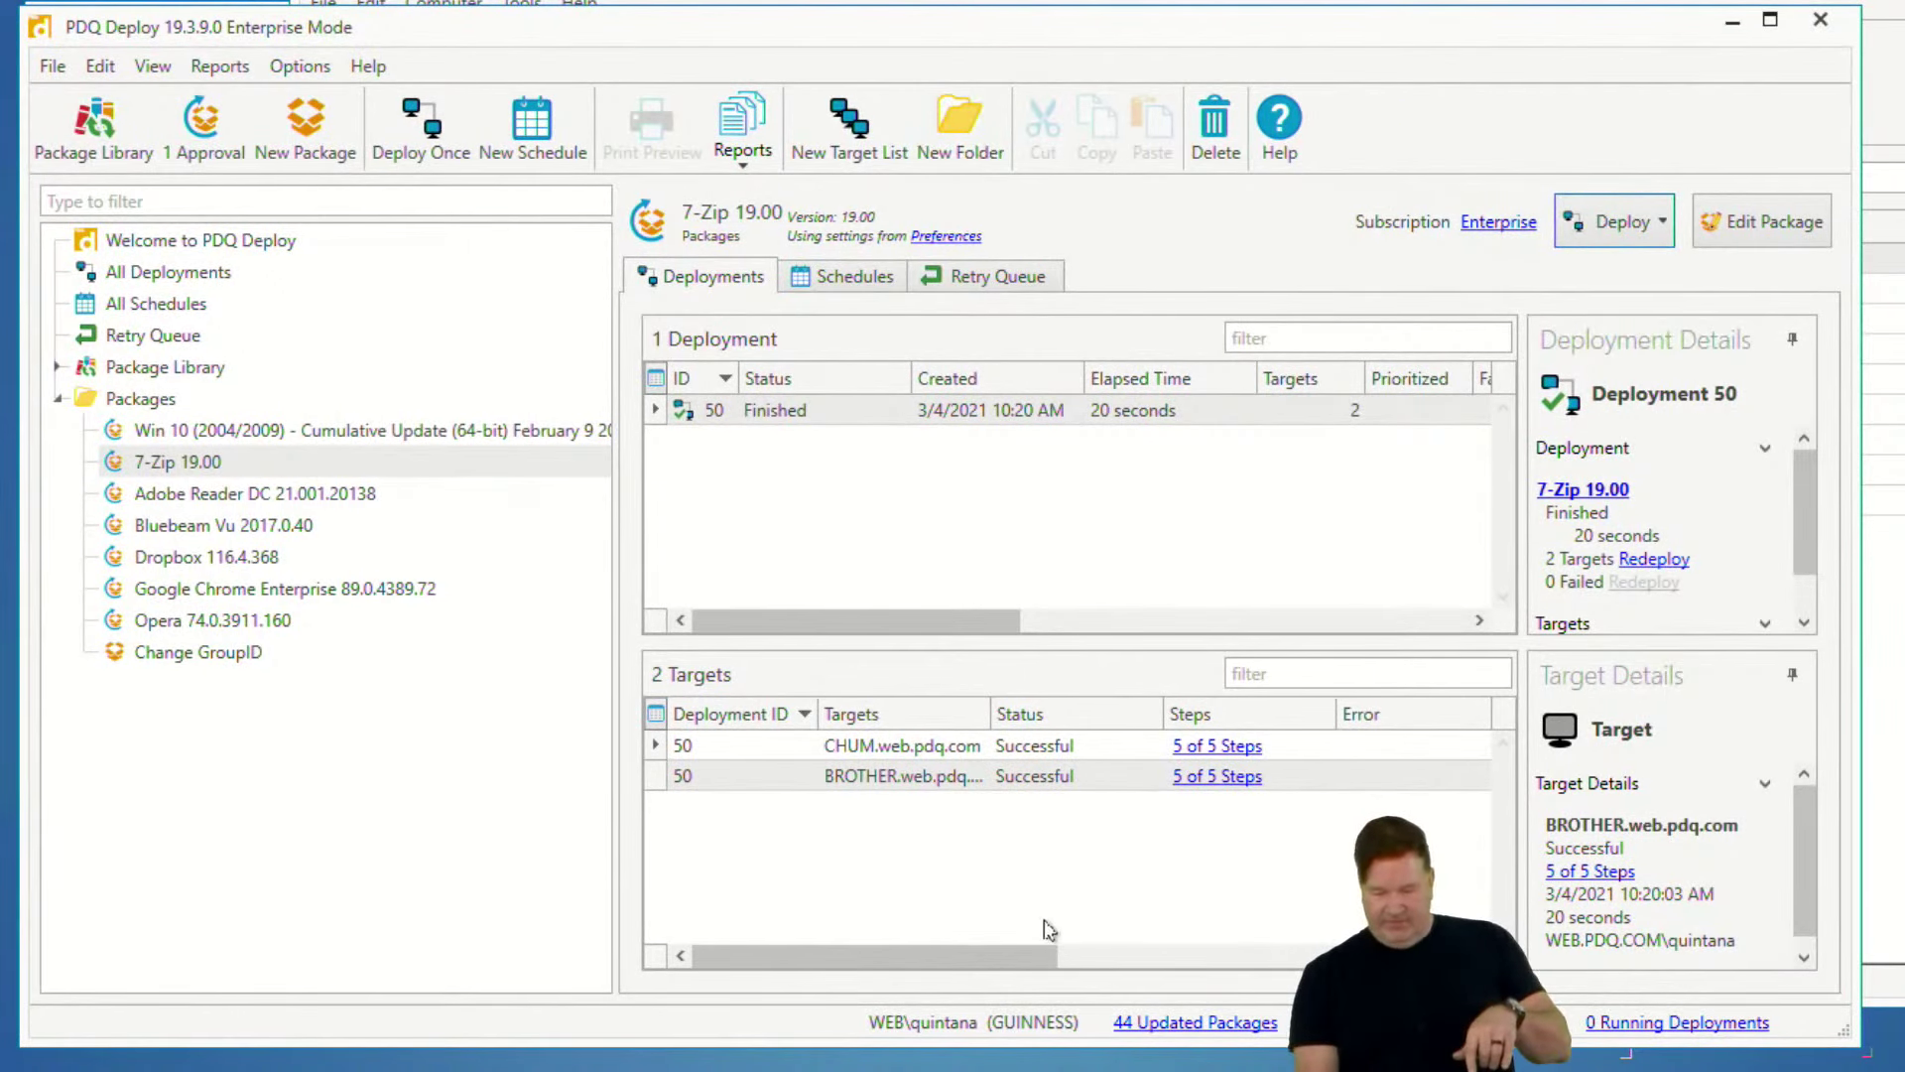
{"action": "key", "text": "alt+Tab"}
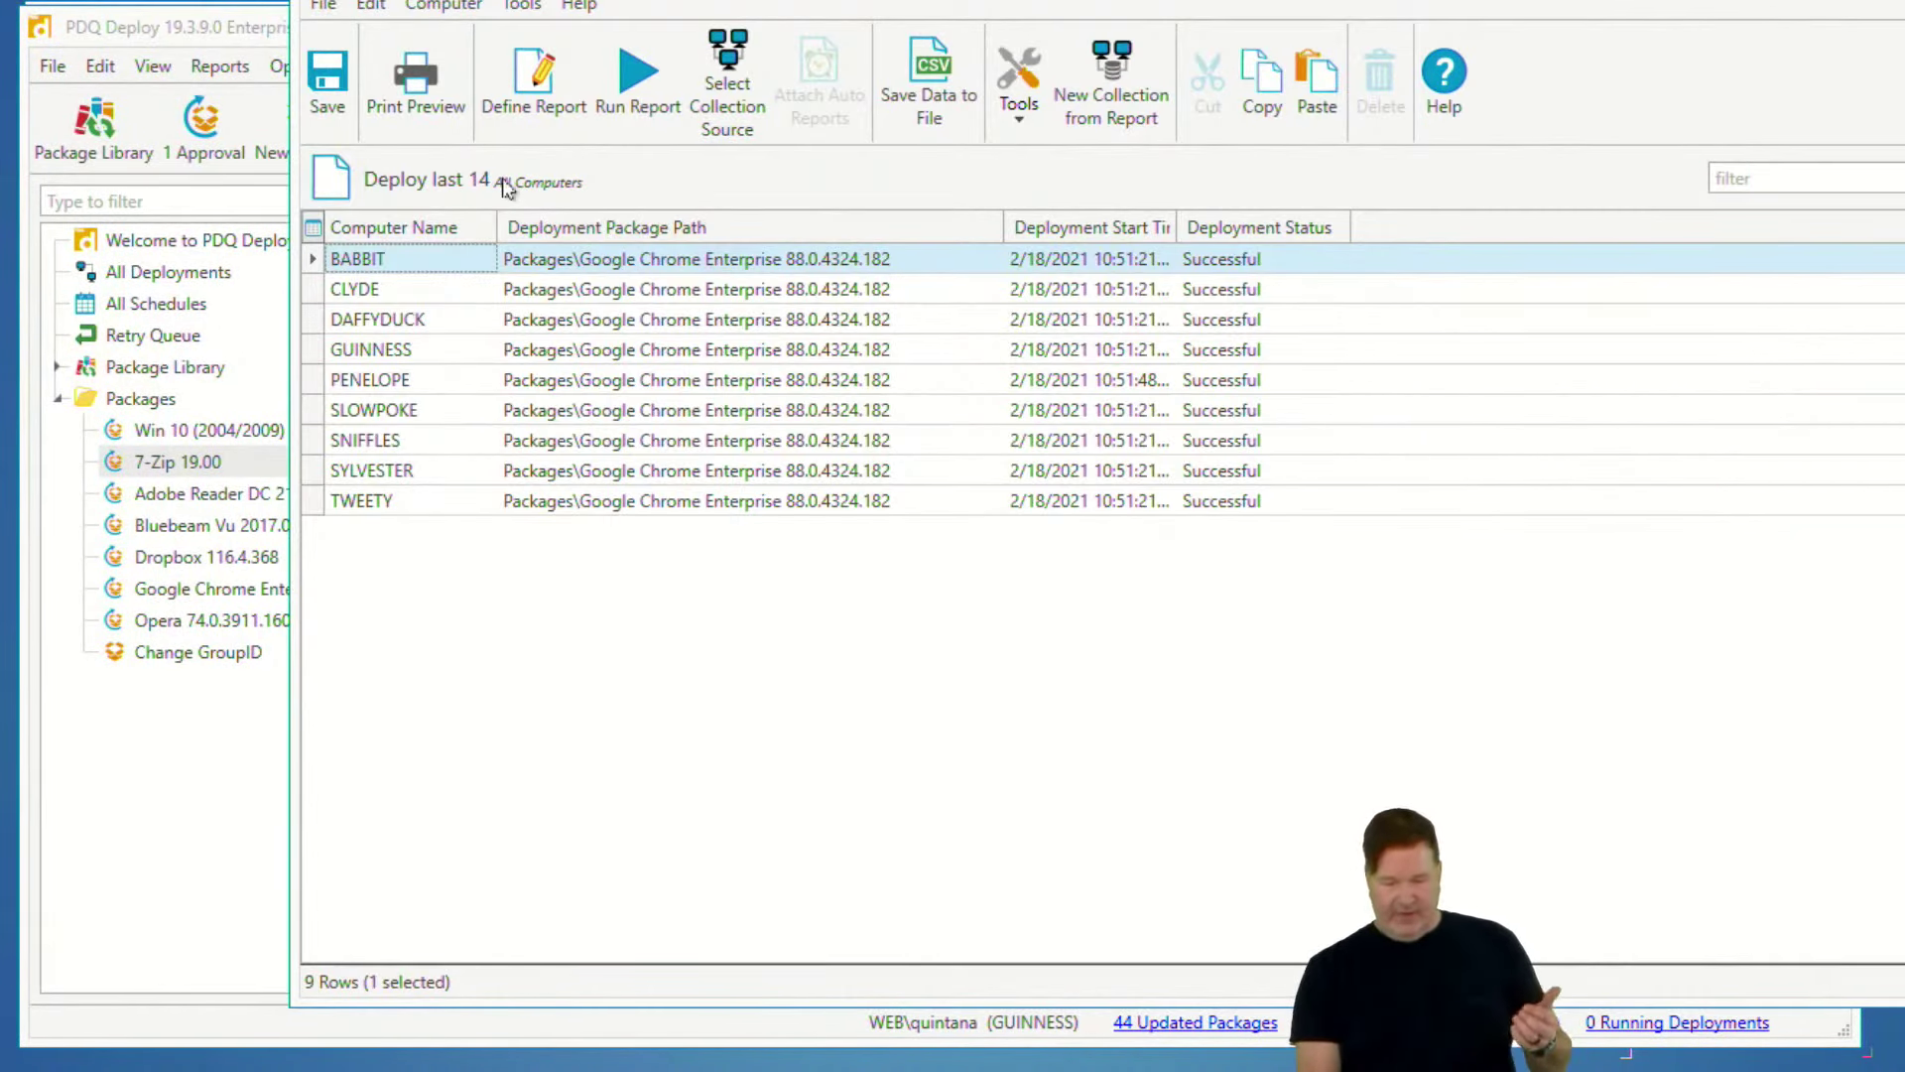
- Reopen the report definition and insert the $(DateTime) variable into the Start Time filter's second value
{"action": "left_click", "coordinate": [548, 121]}
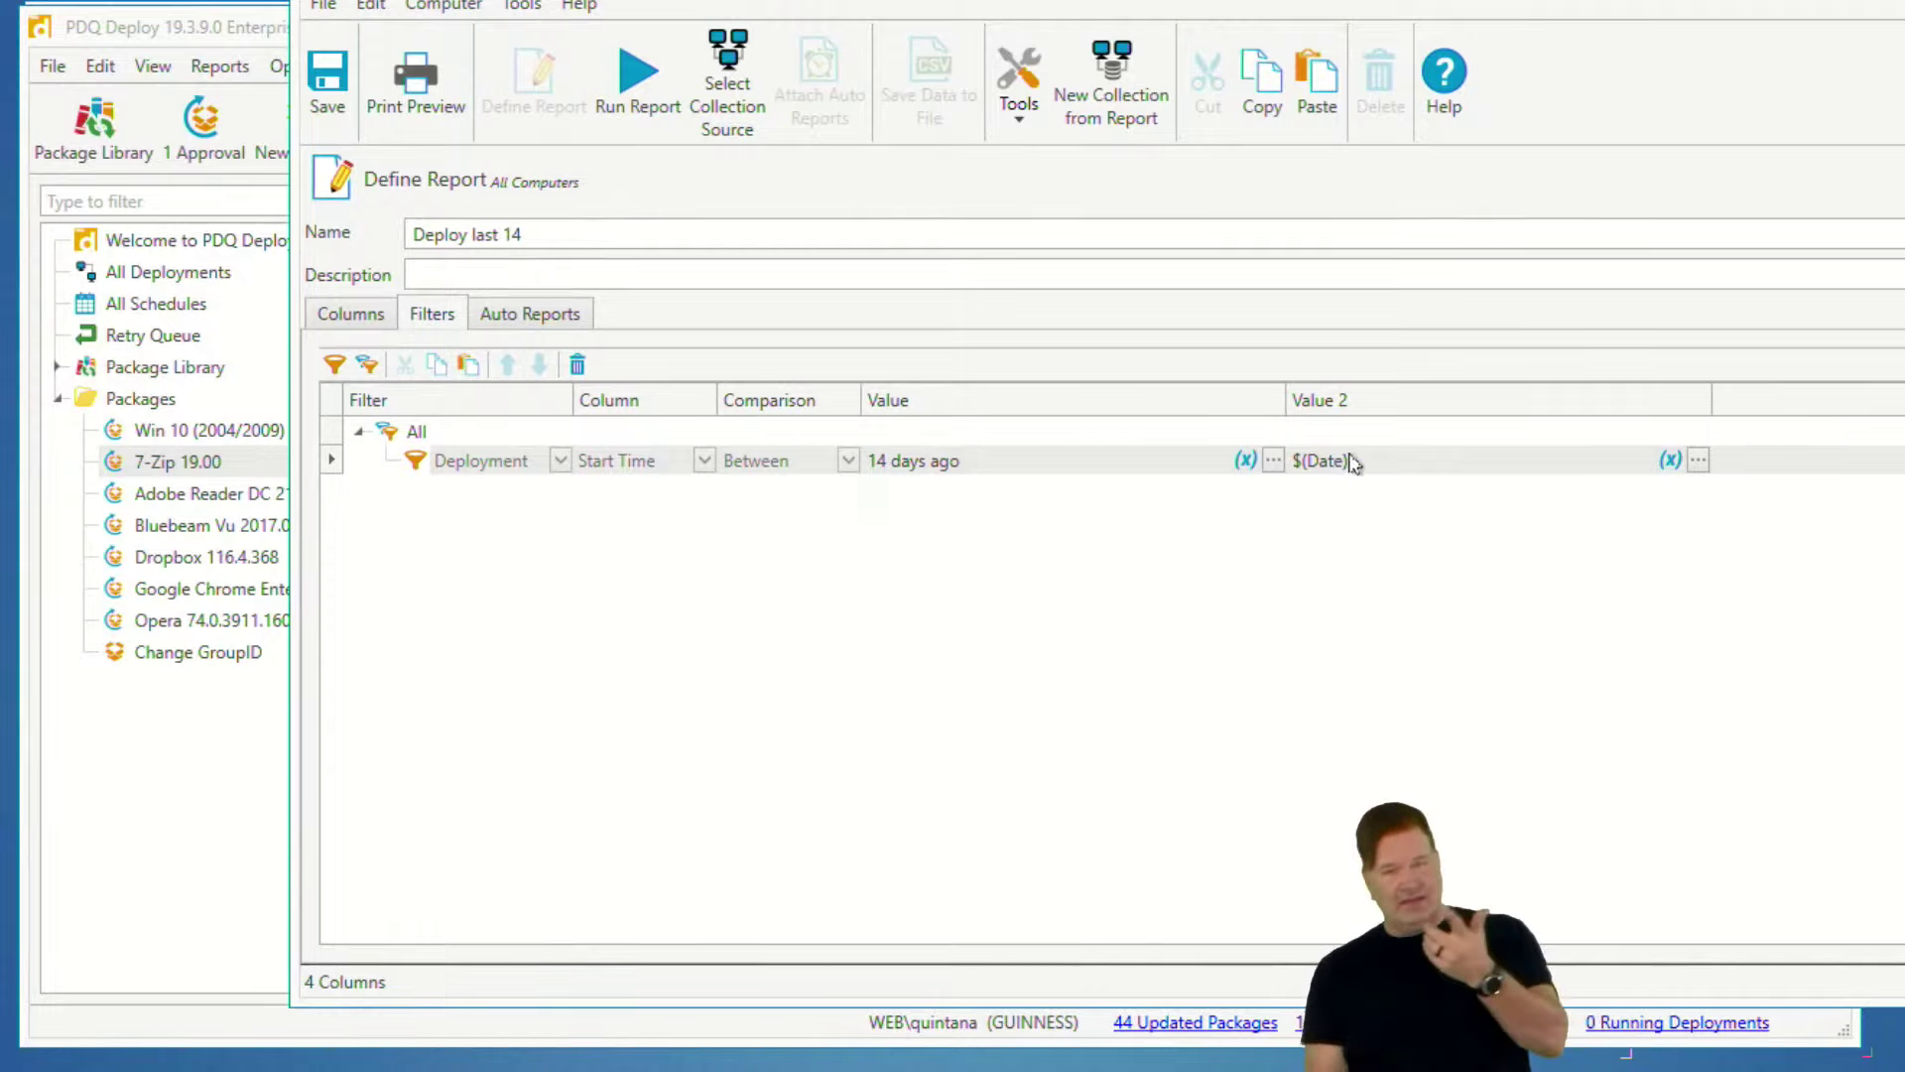
{"action": "left_click", "coordinate": [1698, 461]}
{"action": "left_click", "coordinate": [1699, 461]}
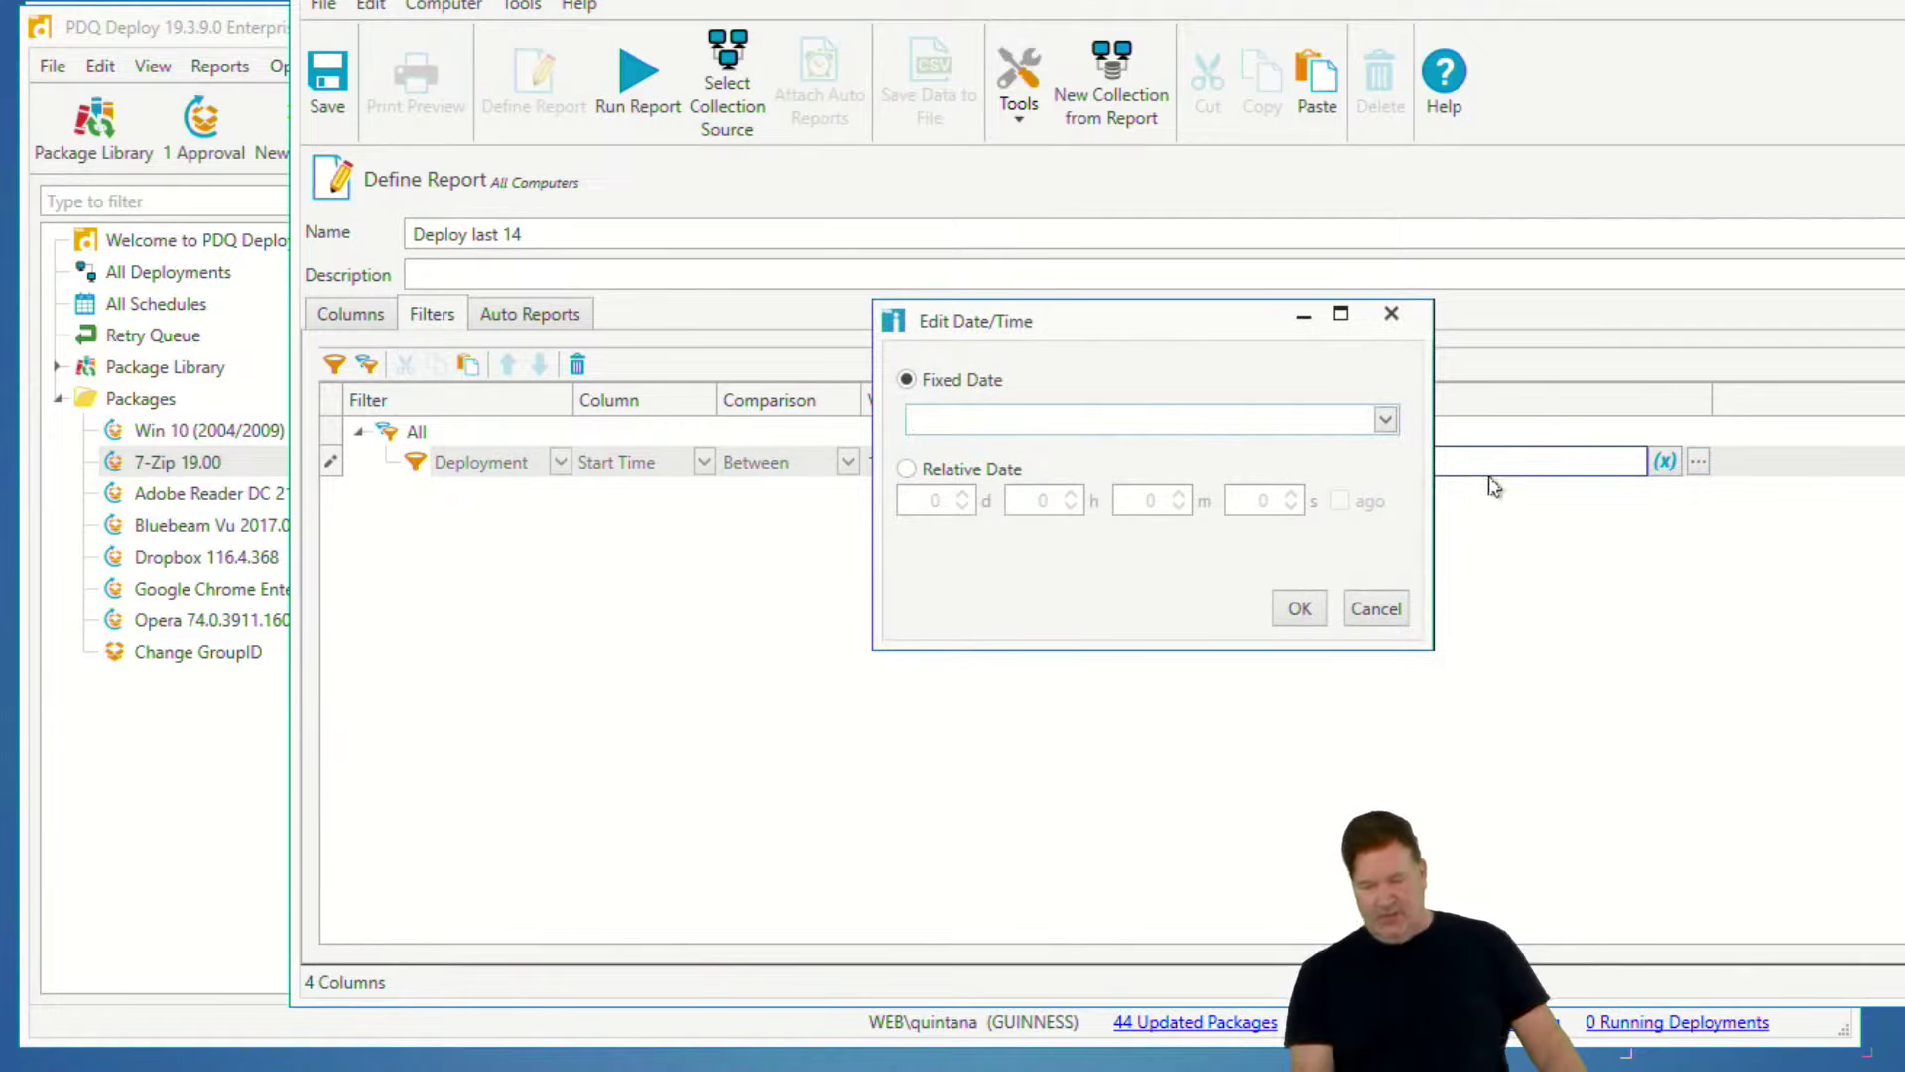
{"action": "left_click", "coordinate": [1377, 609]}
{"action": "left_click", "coordinate": [1665, 460]}
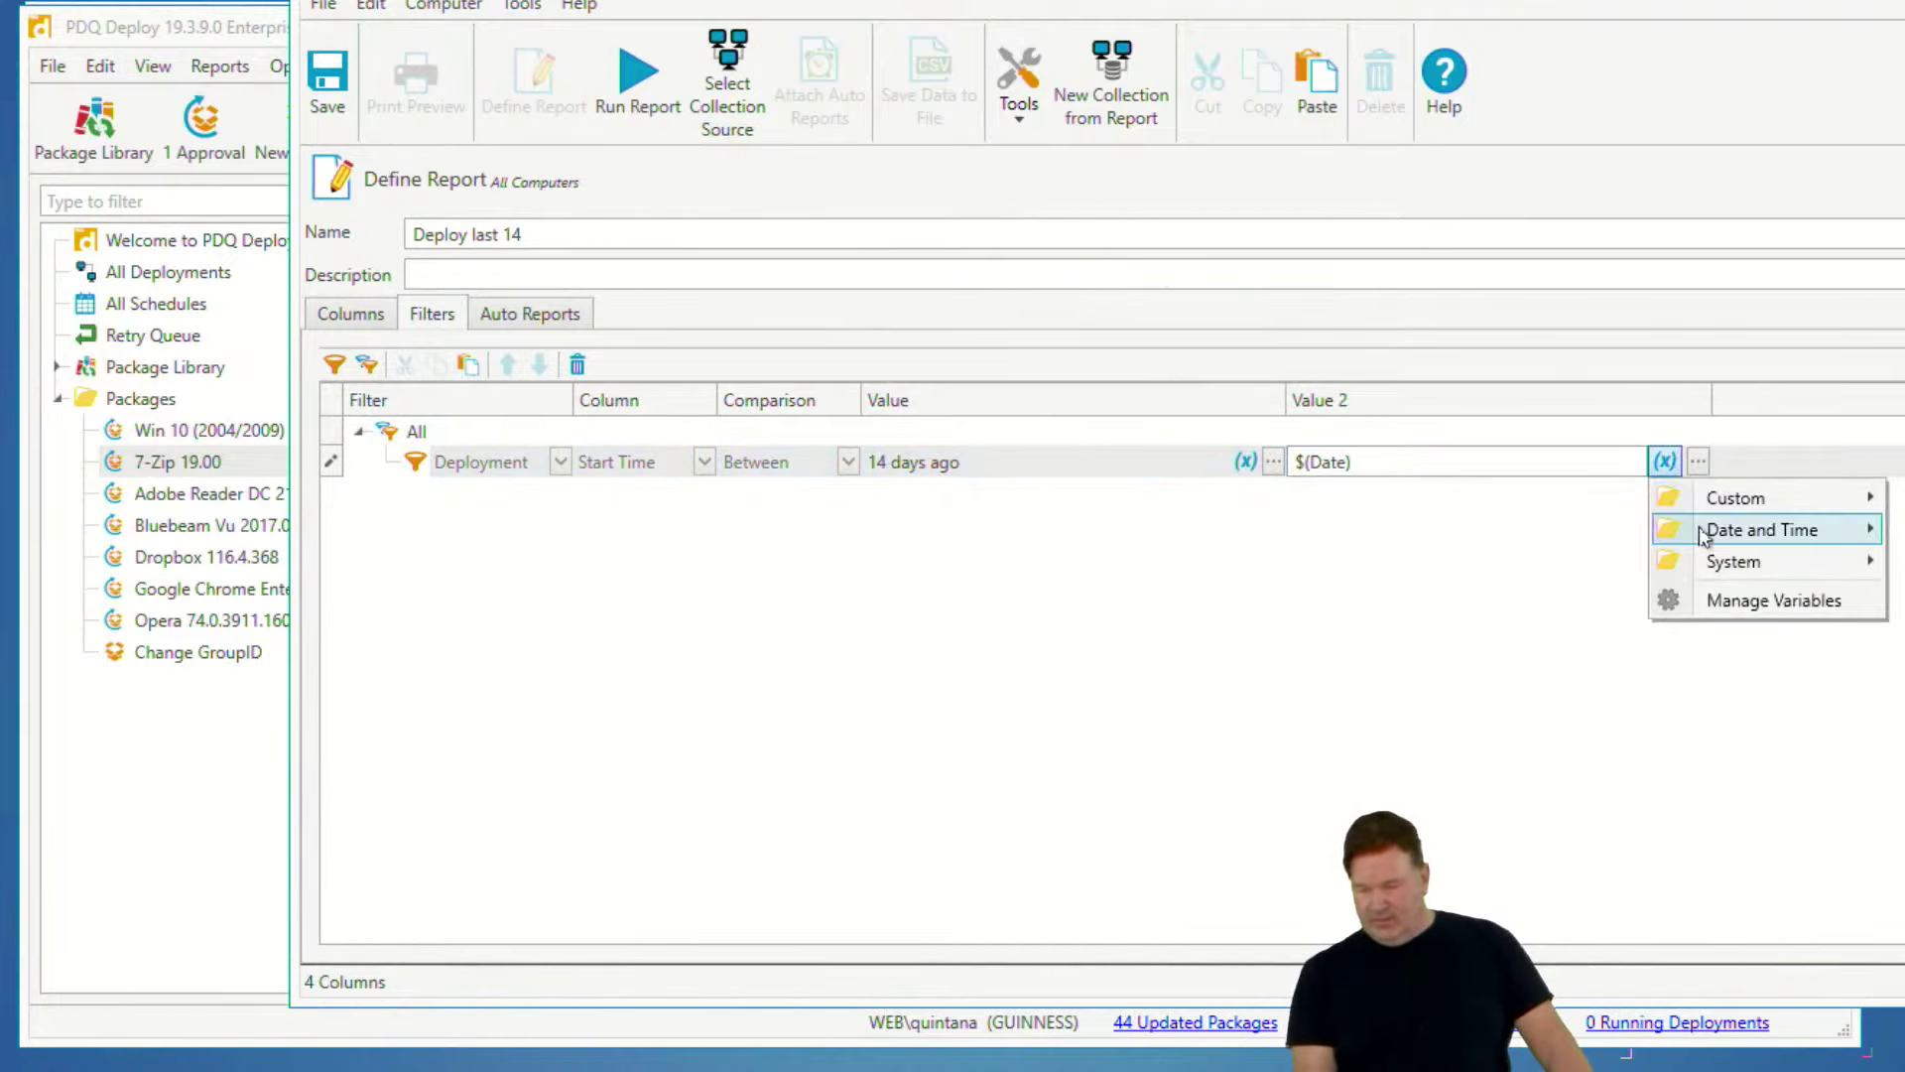
{"action": "mouse_move", "coordinate": [1705, 536]}
{"action": "left_click", "coordinate": [1522, 567]}
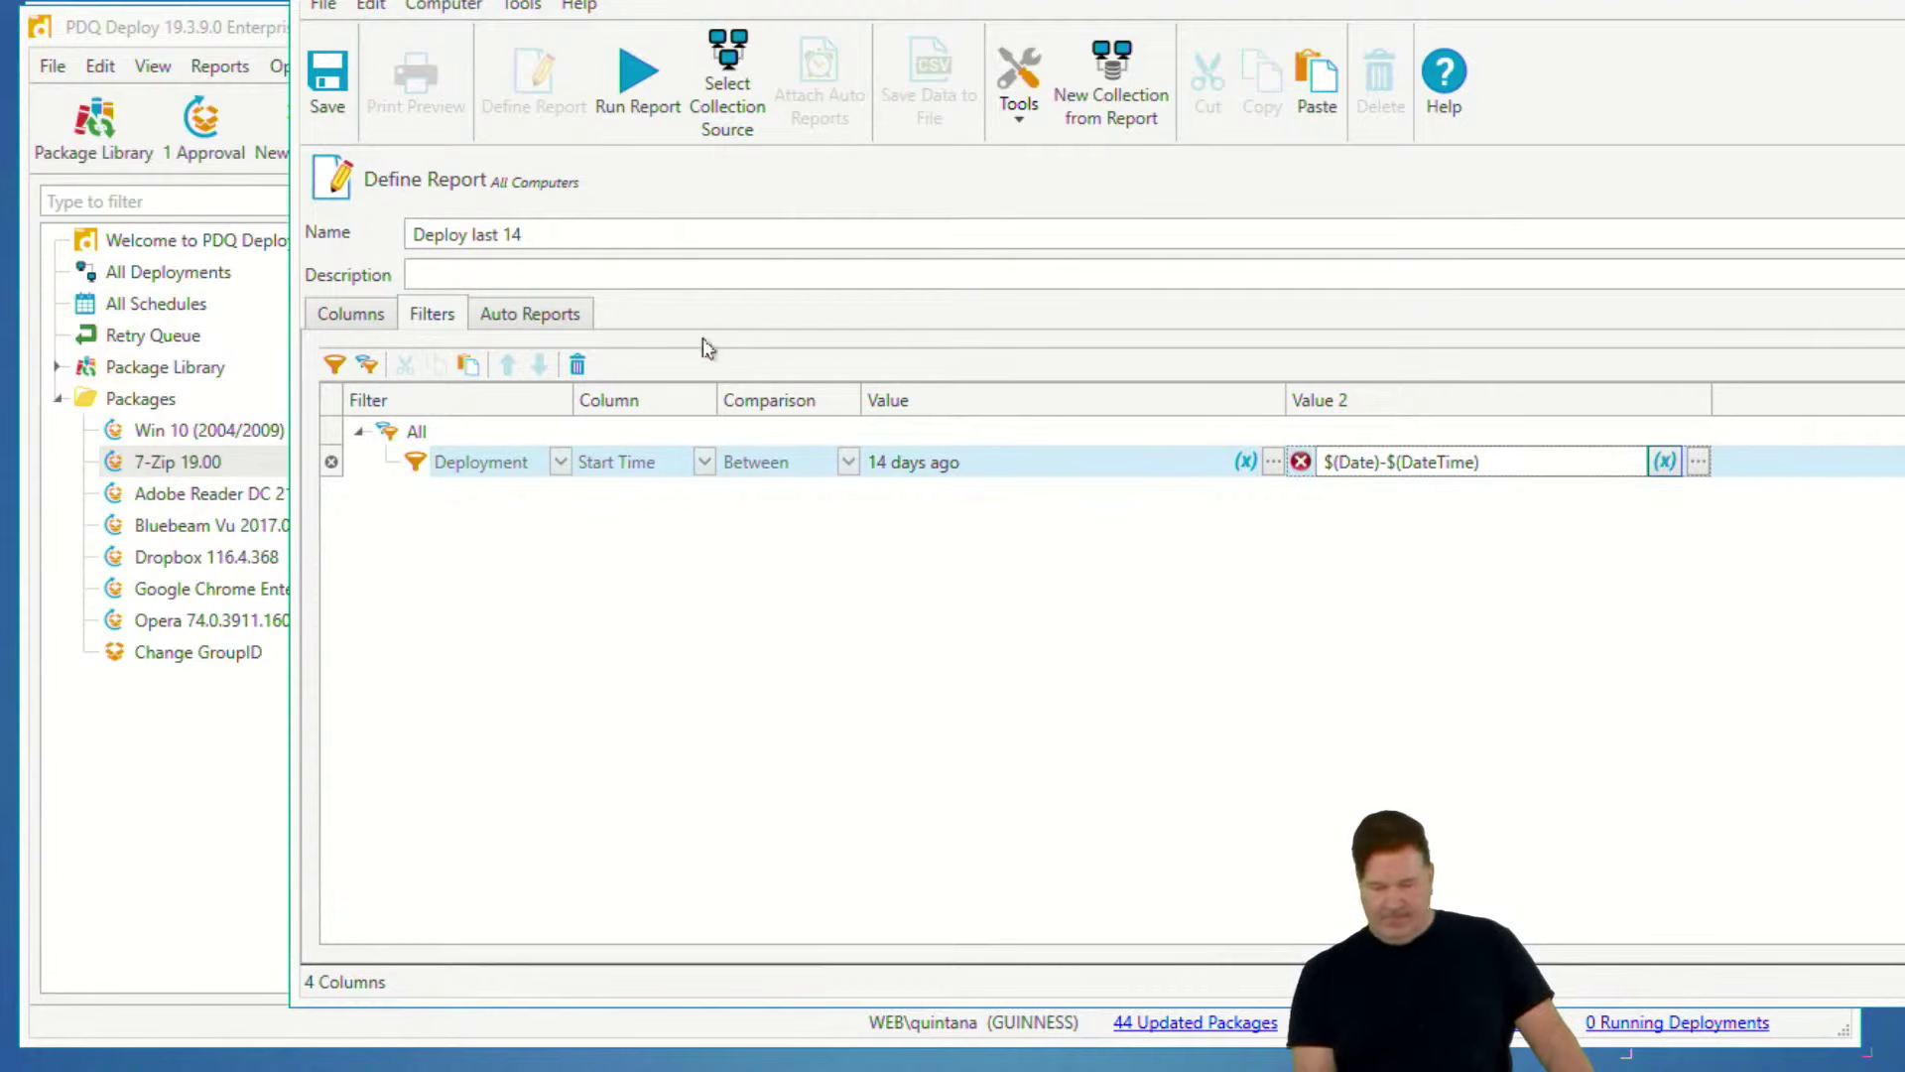
- Run the Deploy last 14 report and widen the package path column to check the listed deployments
{"action": "left_click", "coordinate": [638, 100]}
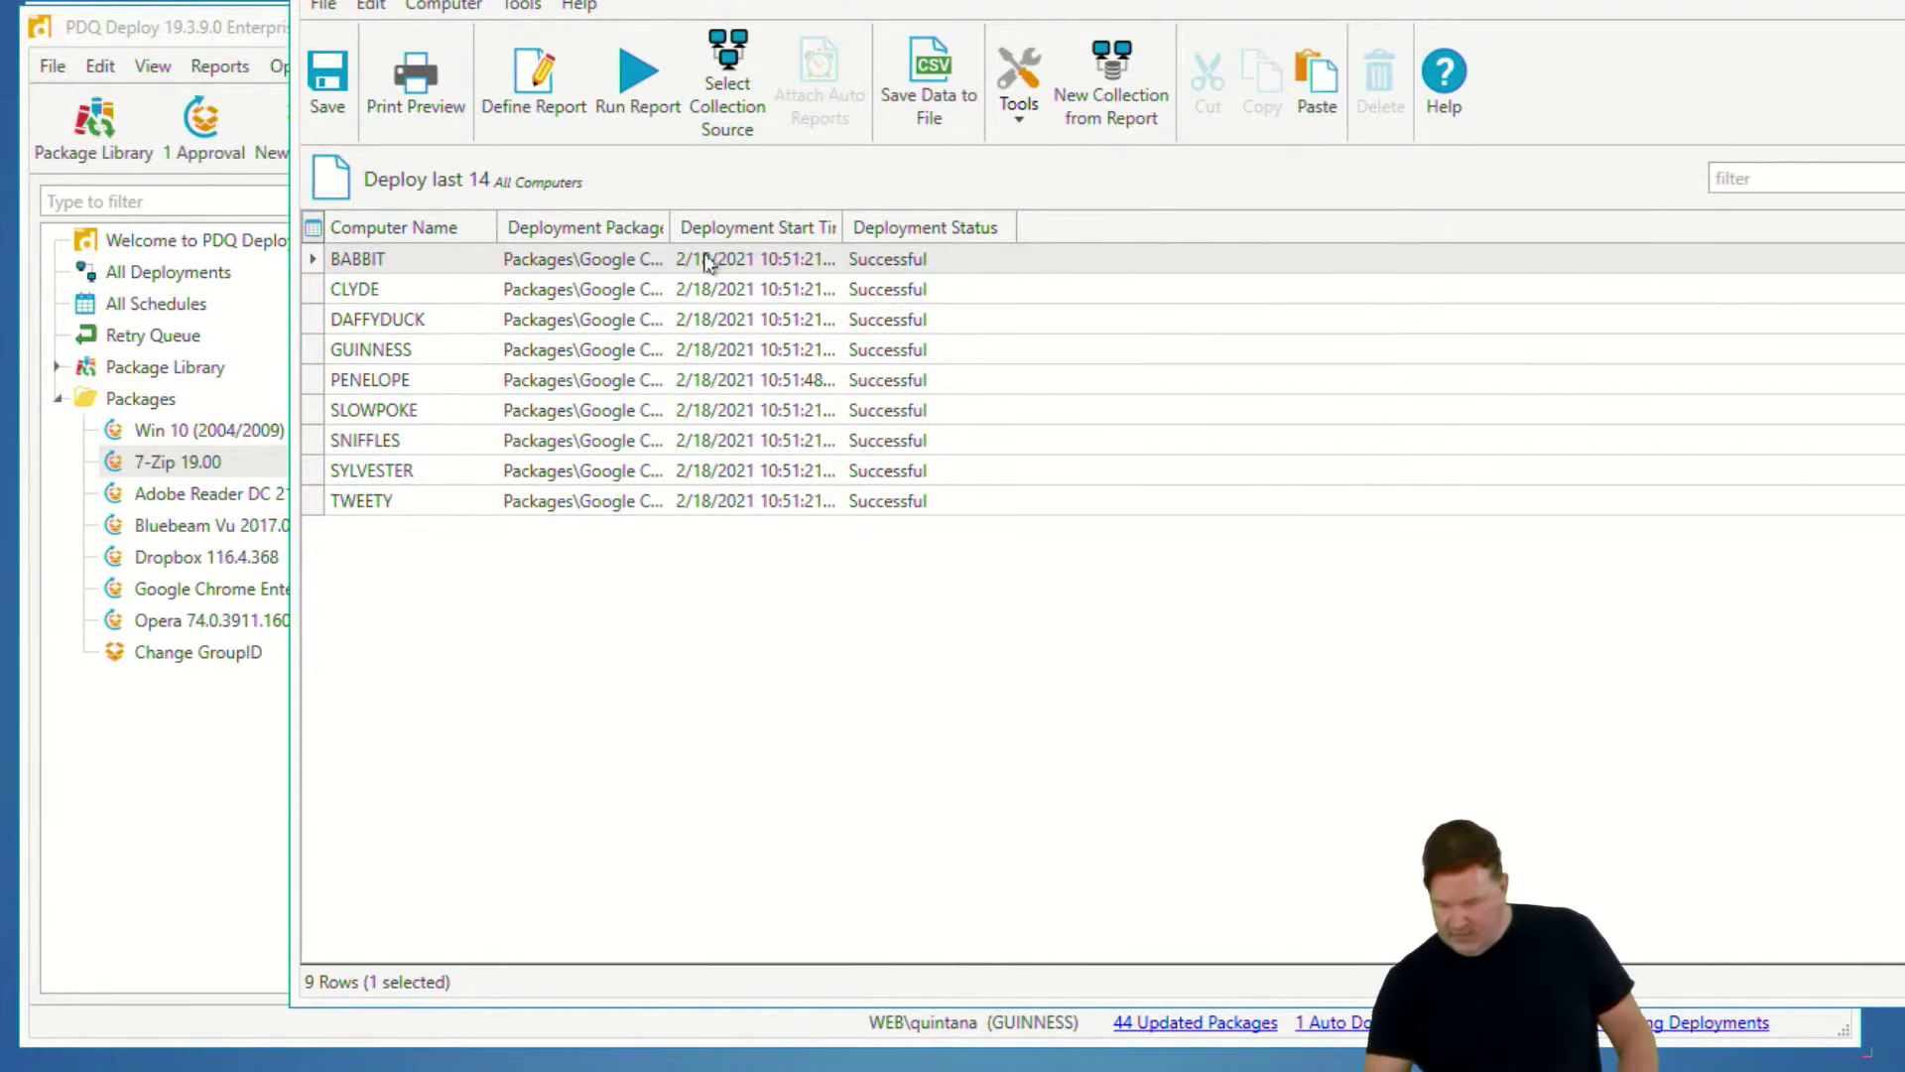
{"action": "left_click_drag", "start_coordinate": [663, 230], "coordinate": [970, 230]}
{"action": "left_click", "coordinate": [623, 105]}
- Return to the report definition, reduce the filter's second value to $(DateTime) by deleting "$(Date)-", and save the report
{"action": "left_click", "coordinate": [535, 104]}
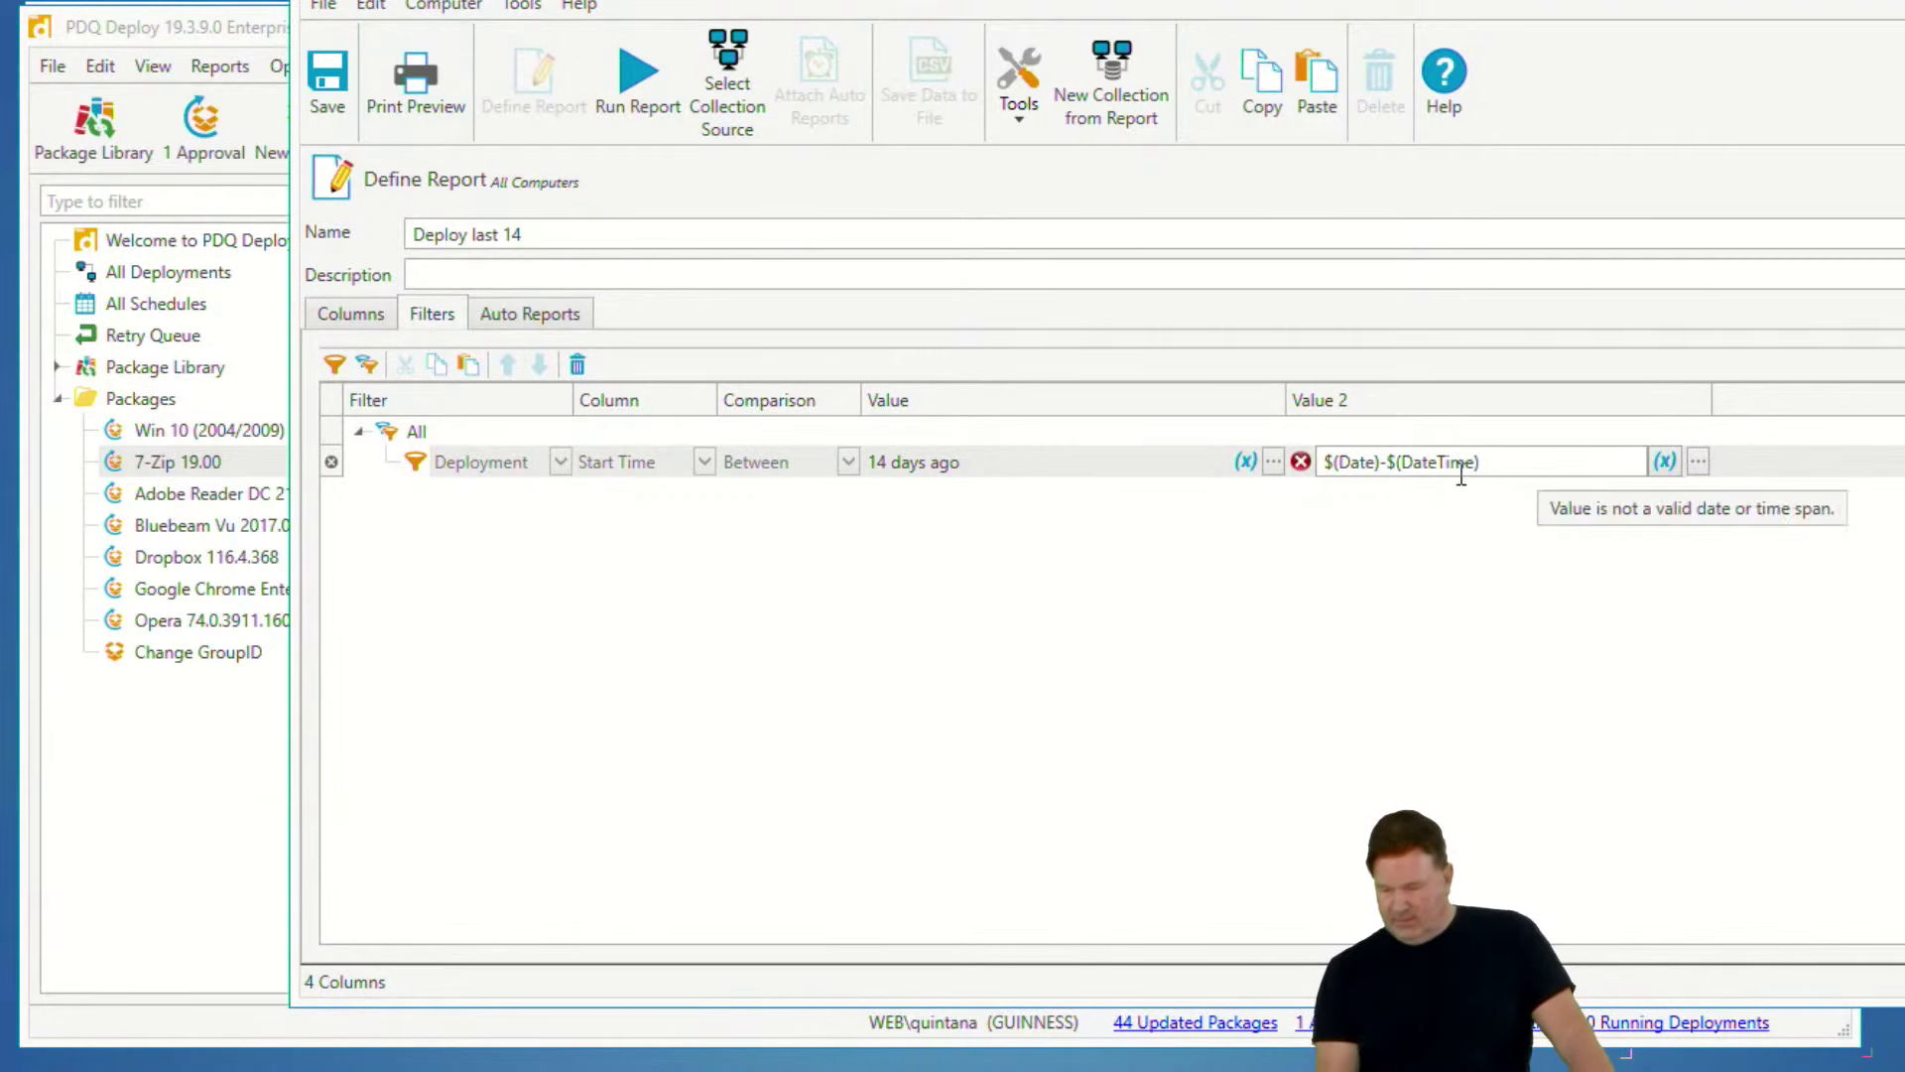
{"action": "left_click_drag", "start_coordinate": [1387, 461], "coordinate": [1140, 445]}
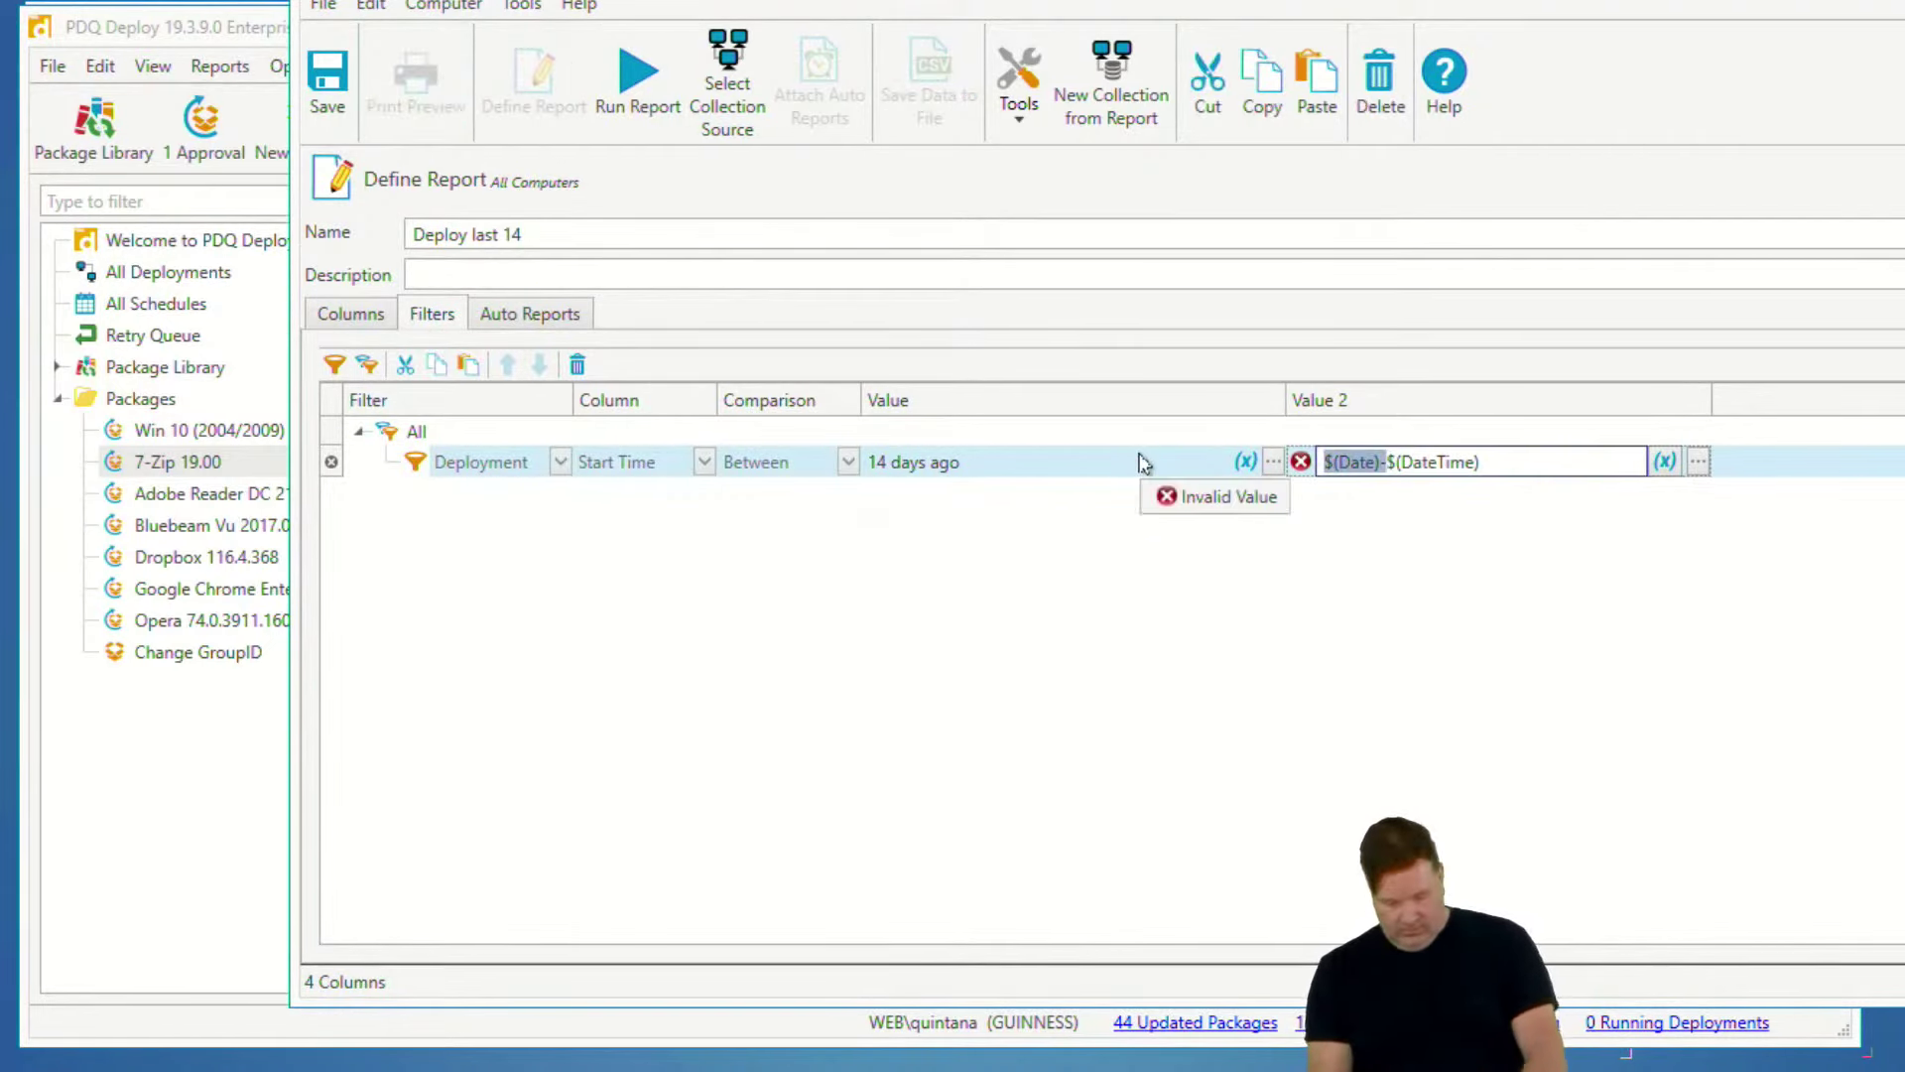
{"action": "key", "text": "Delete"}
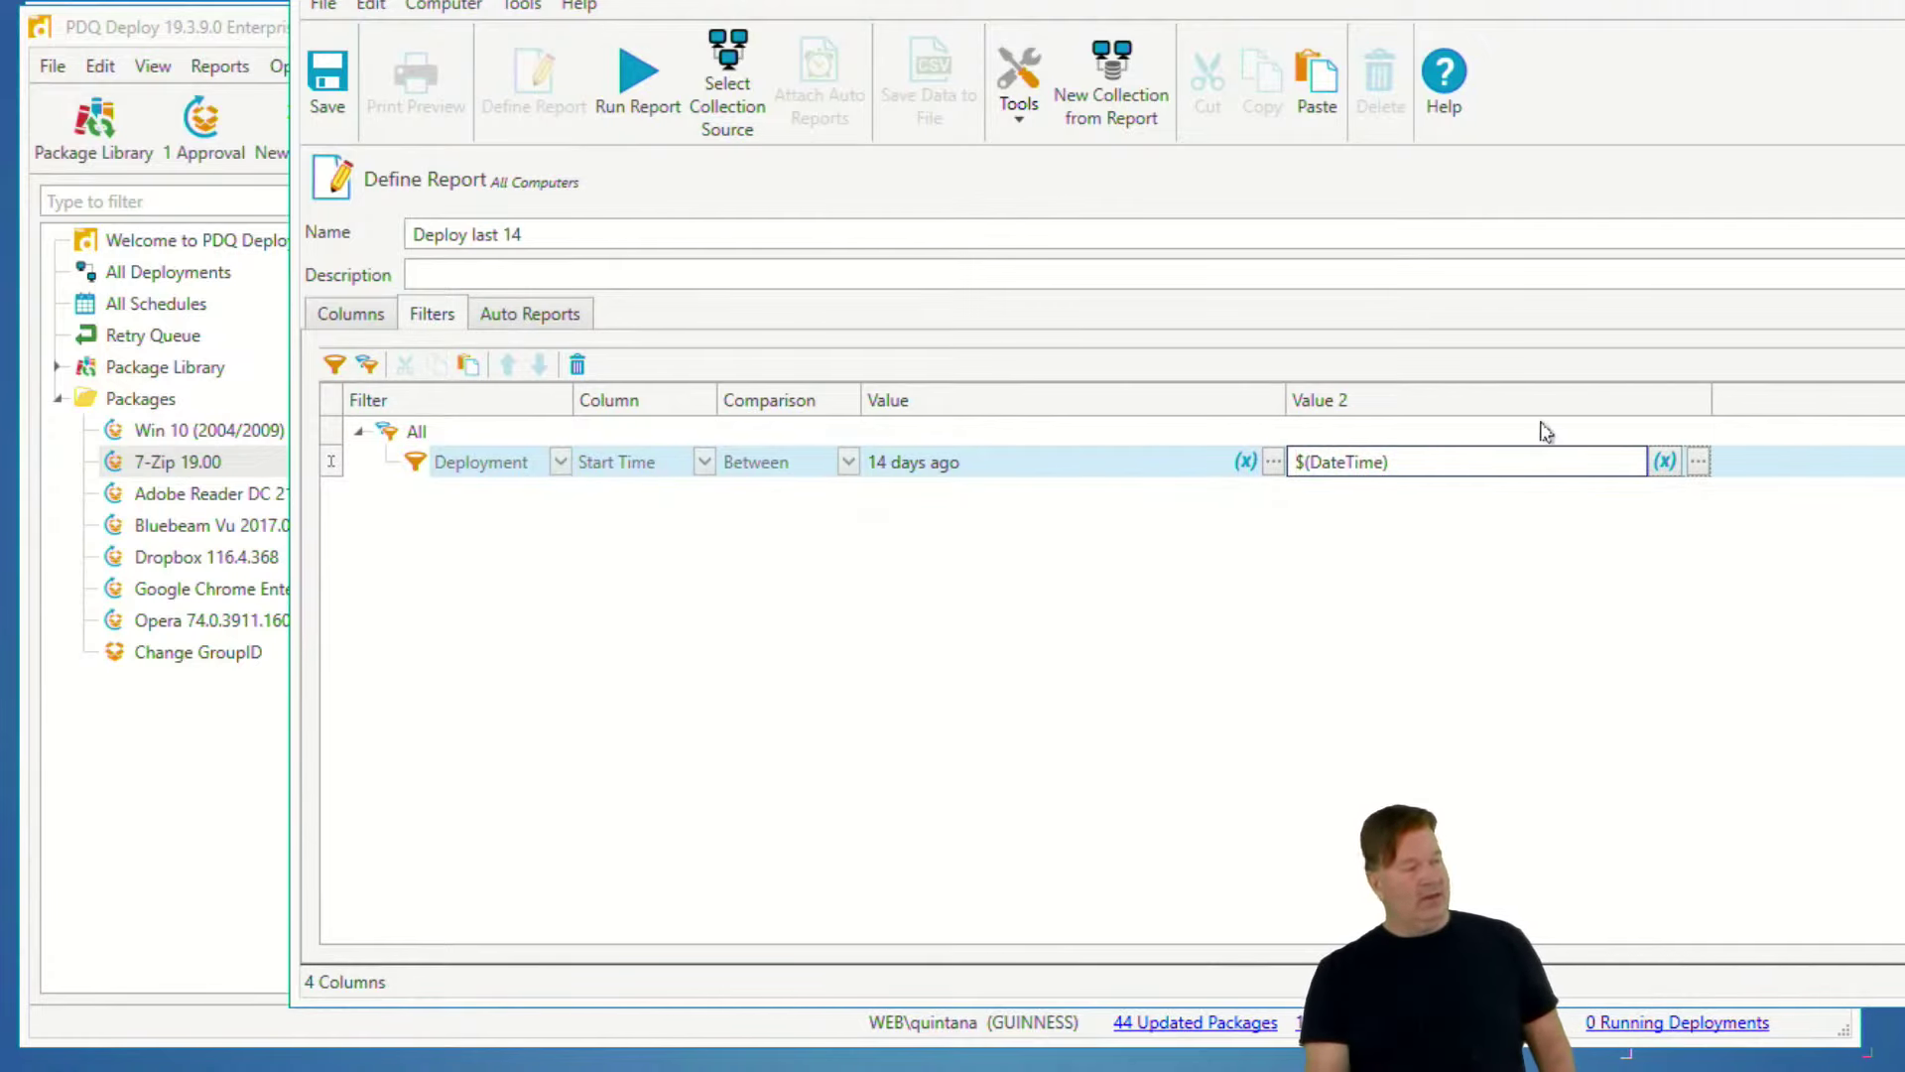
{"action": "left_click", "coordinate": [316, 72]}
- Run the saved report, sort its rows by deployment start time and widen the Deployment Package Path column
{"action": "left_click", "coordinate": [638, 76]}
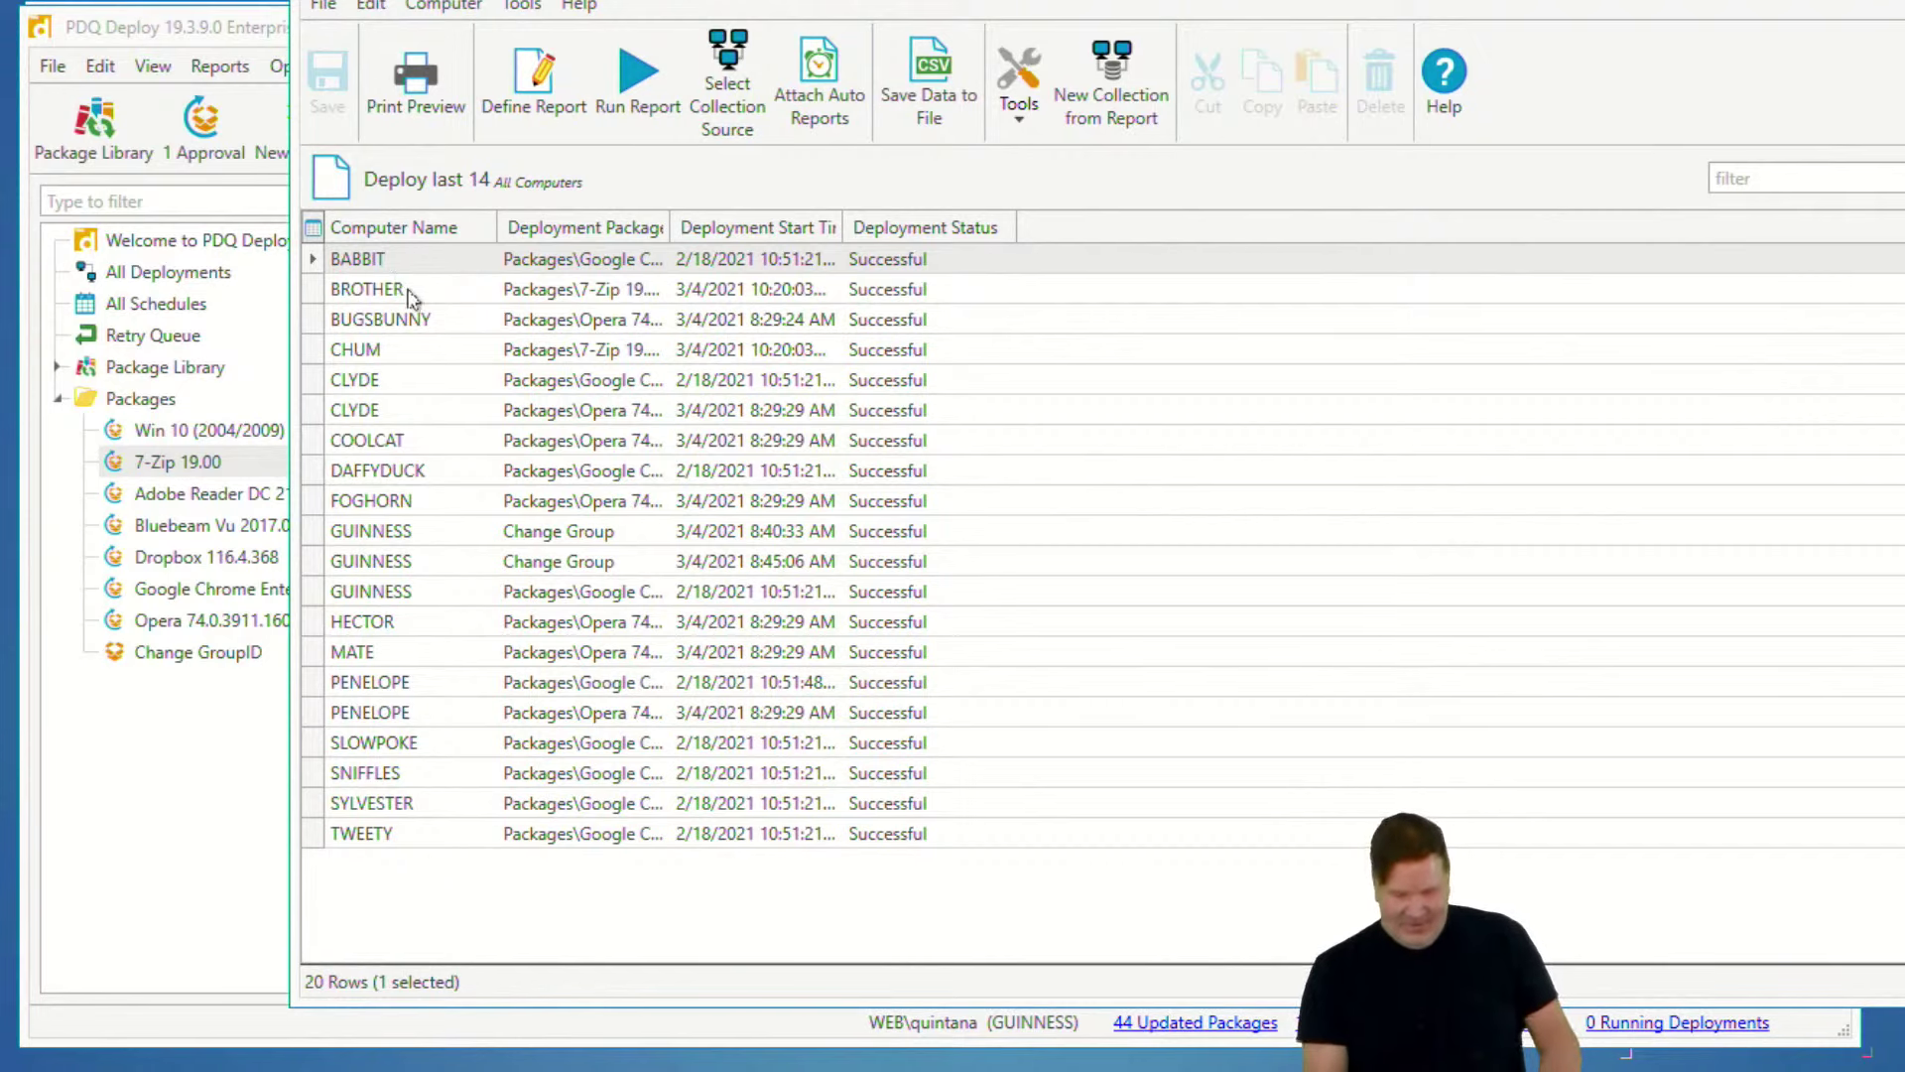
{"action": "left_click", "coordinate": [681, 229]}
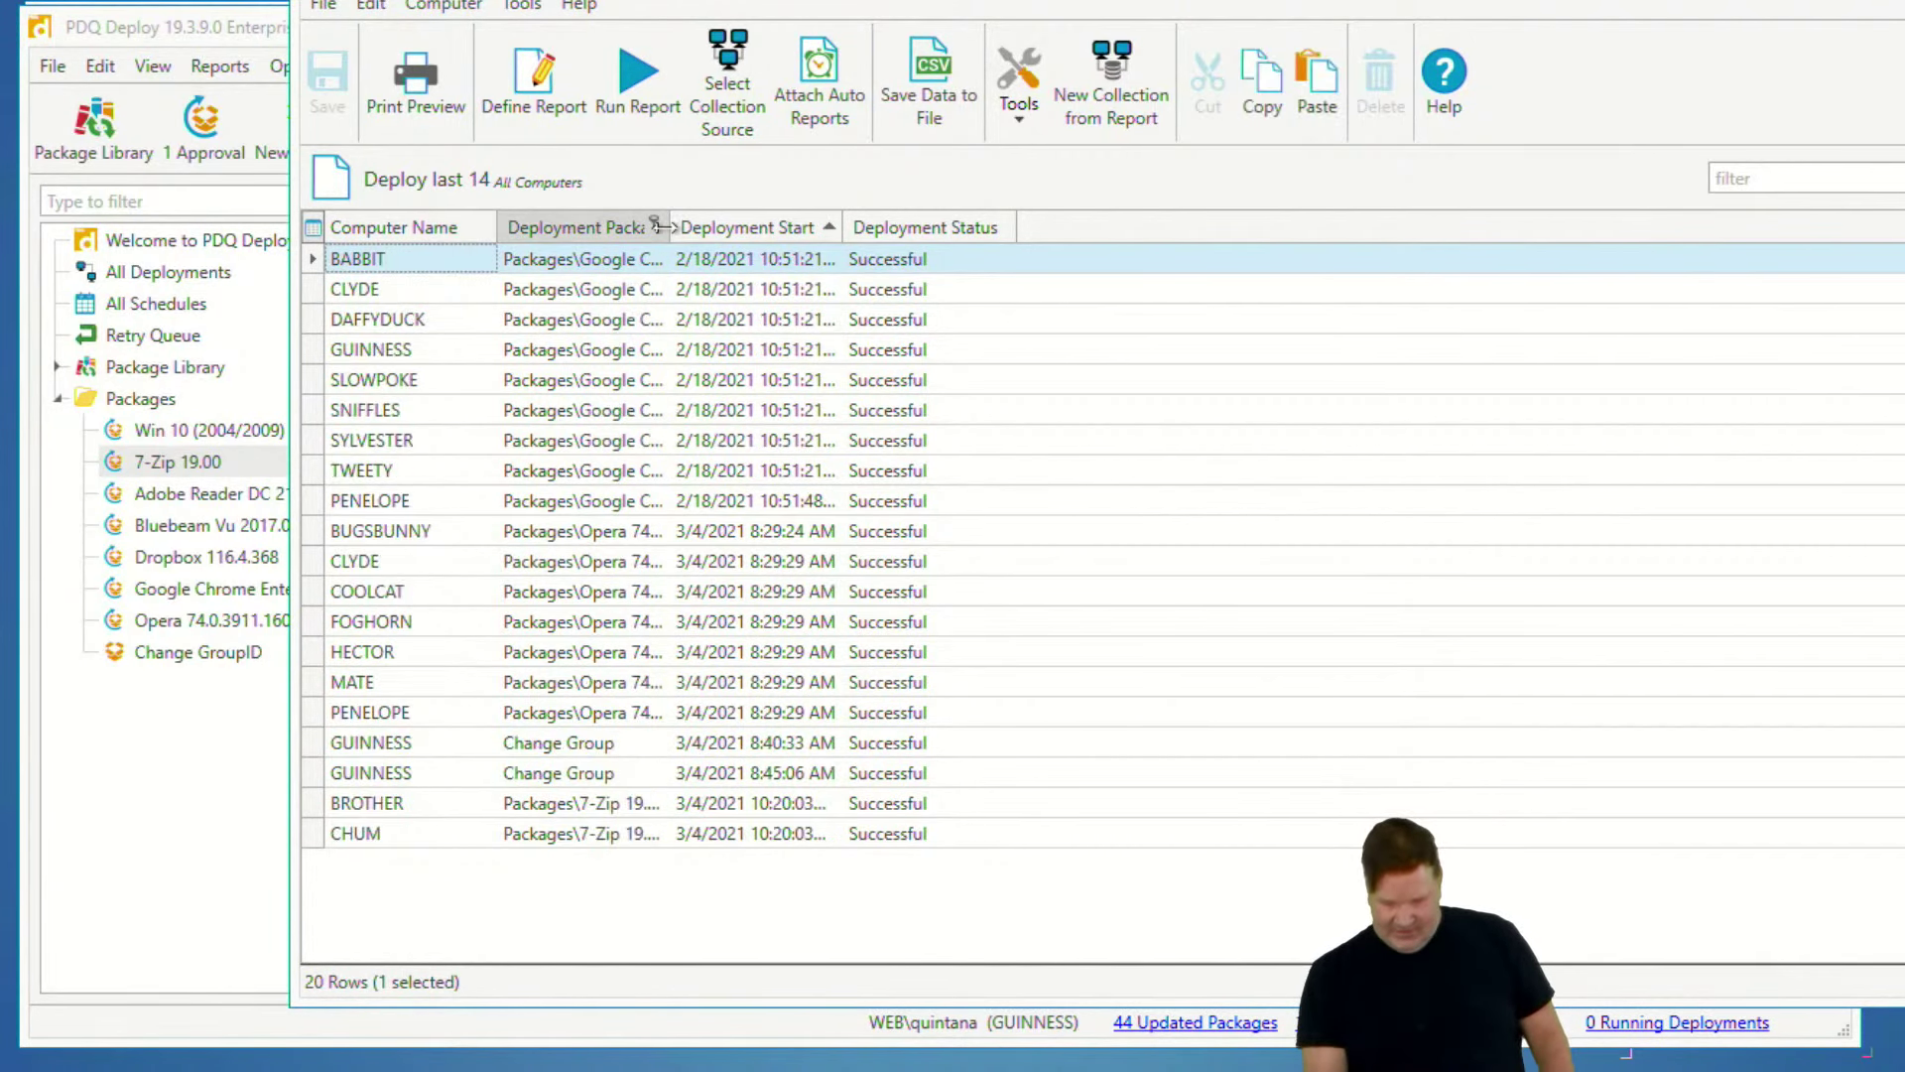
{"action": "left_click_drag", "start_coordinate": [669, 227], "coordinate": [1080, 231]}
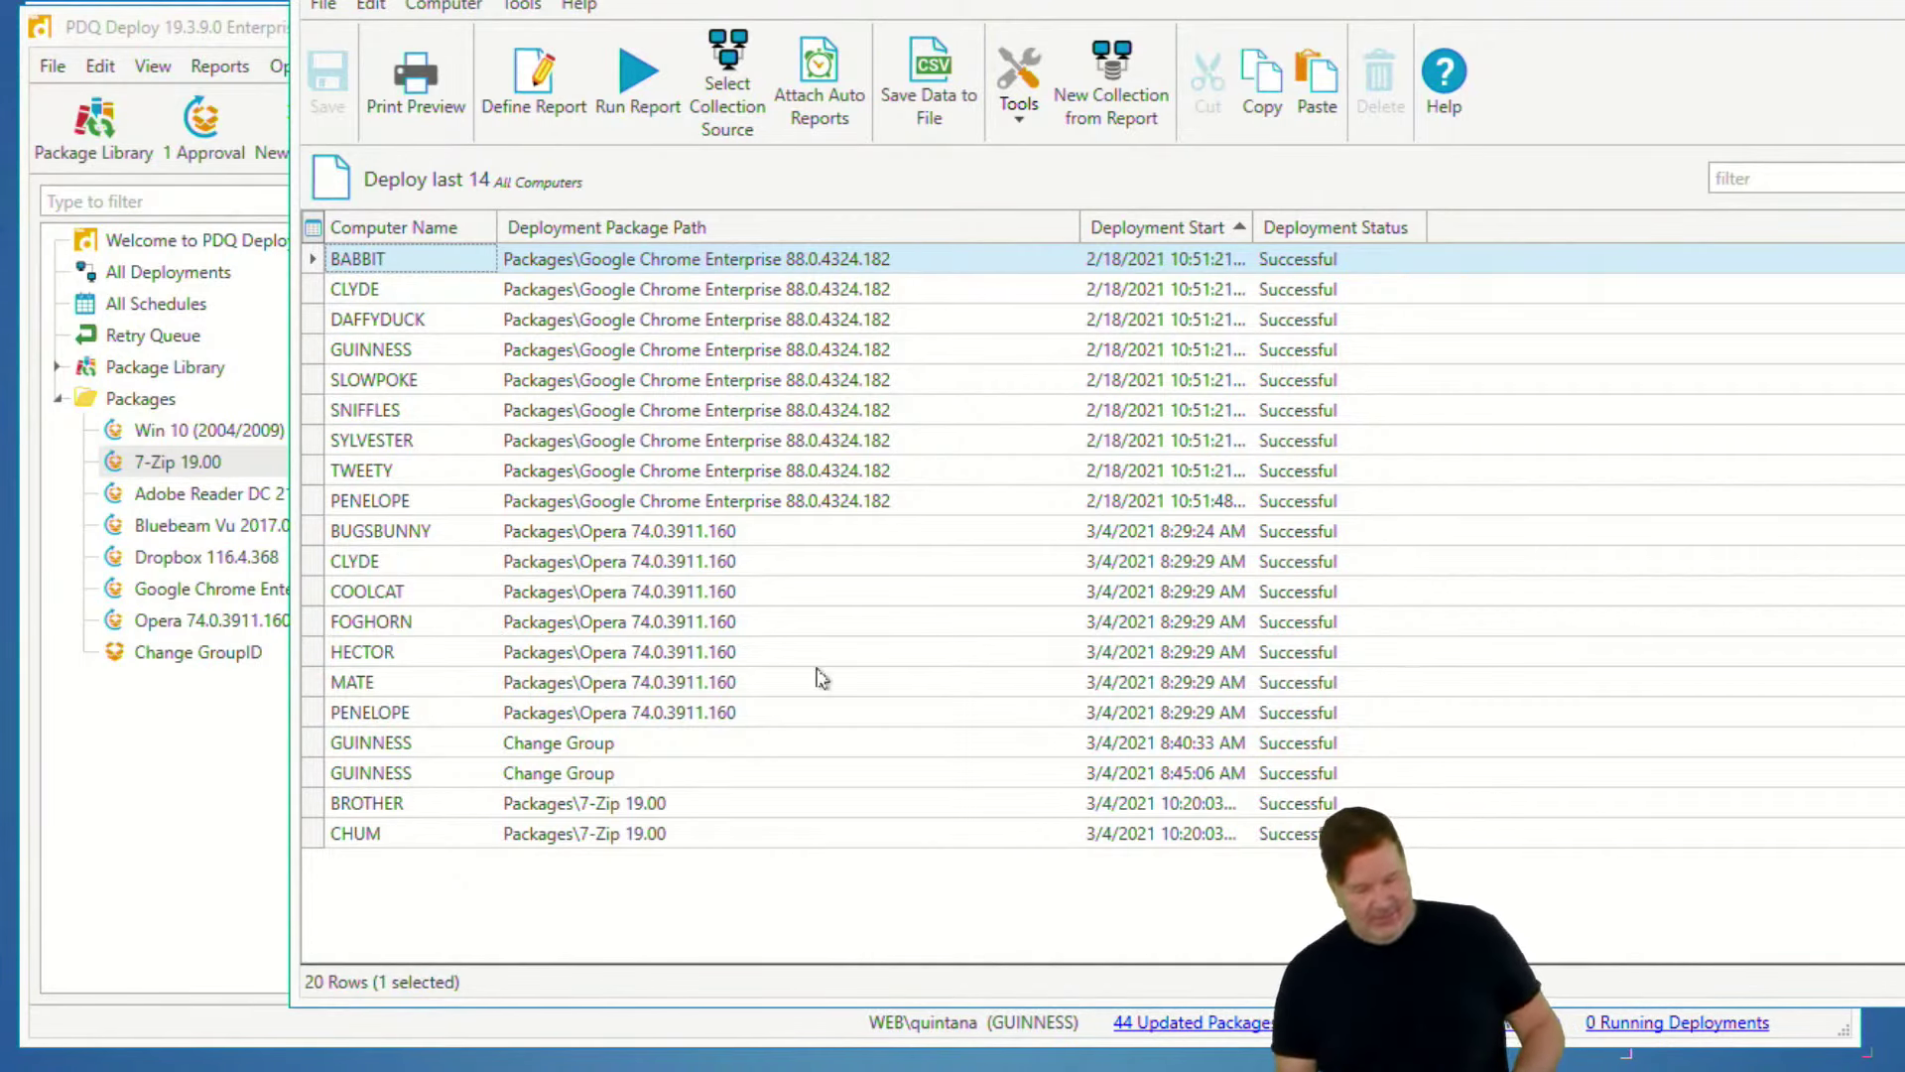
- Reopen the report definition and insert the $(DateTime) variable into the Start Time filter's first value
{"action": "left_click", "coordinate": [573, 92]}
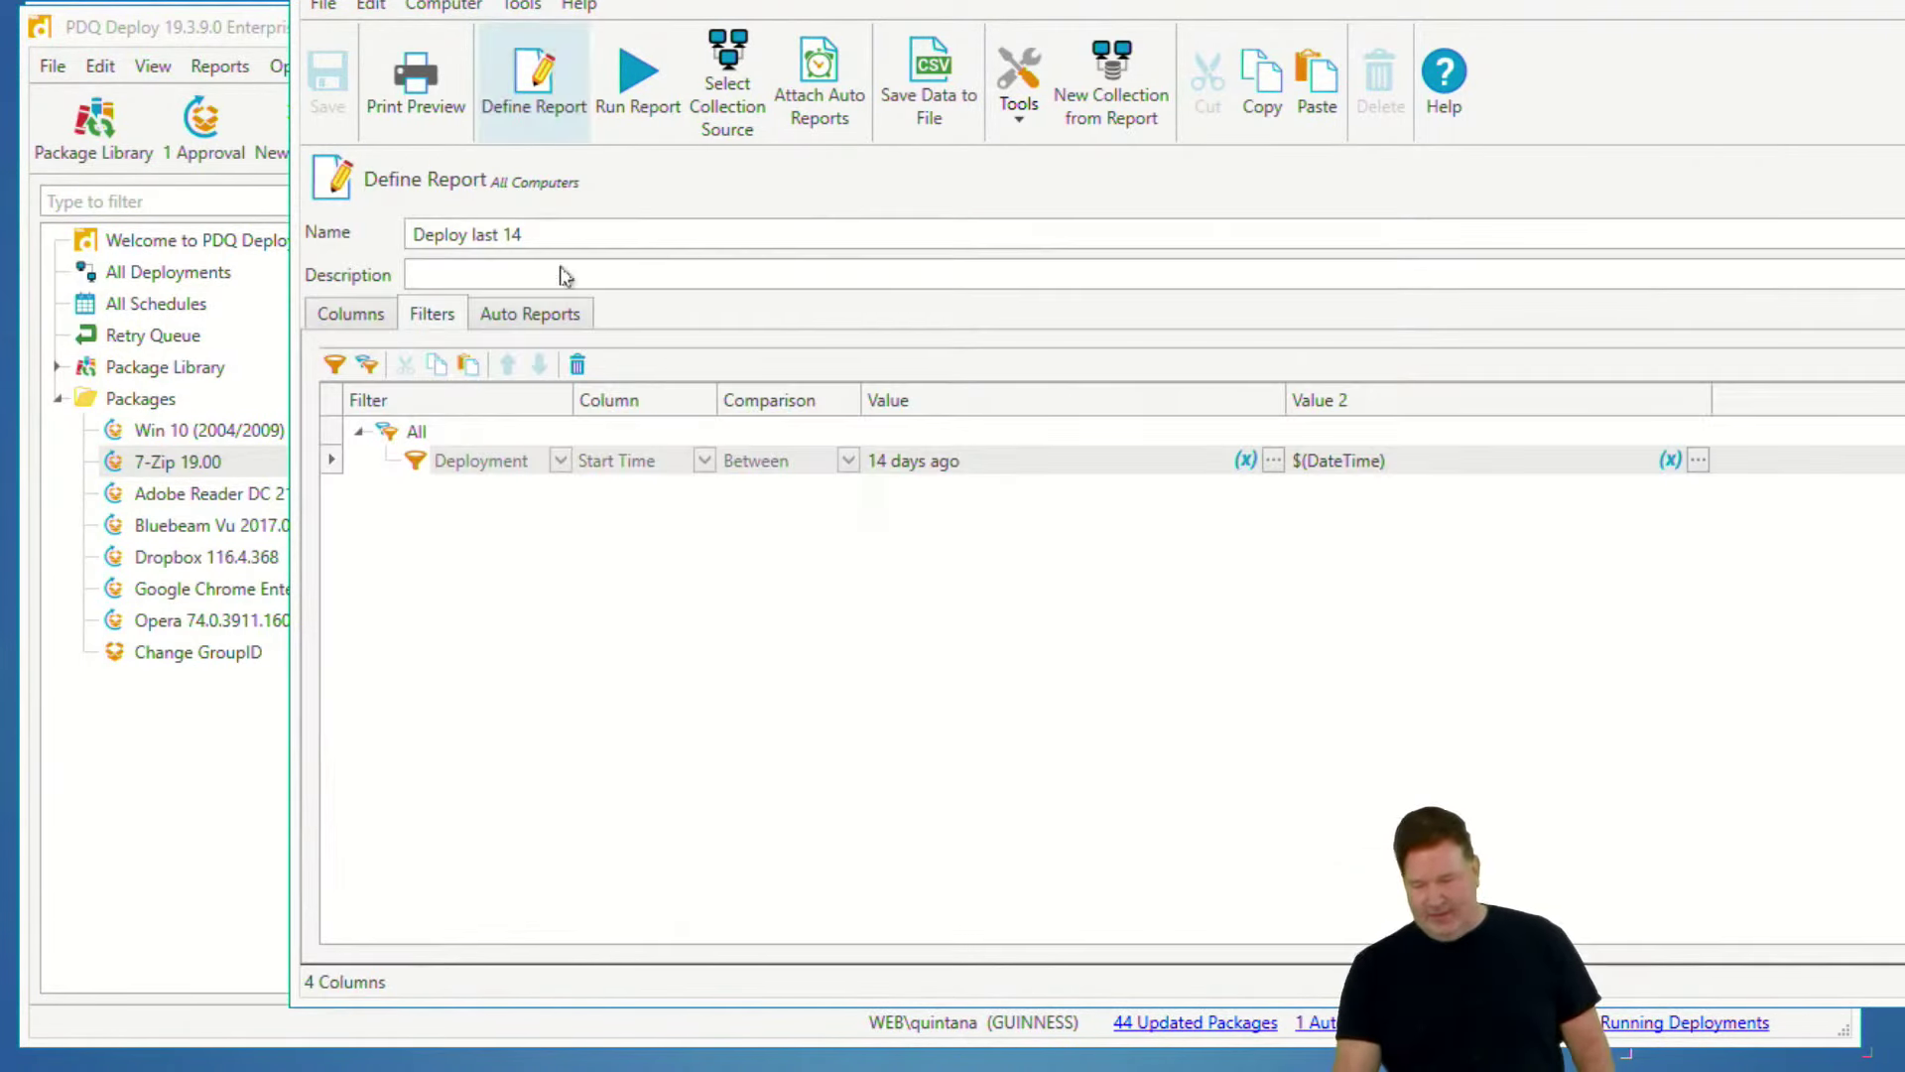
{"action": "left_click", "coordinate": [1246, 463]}
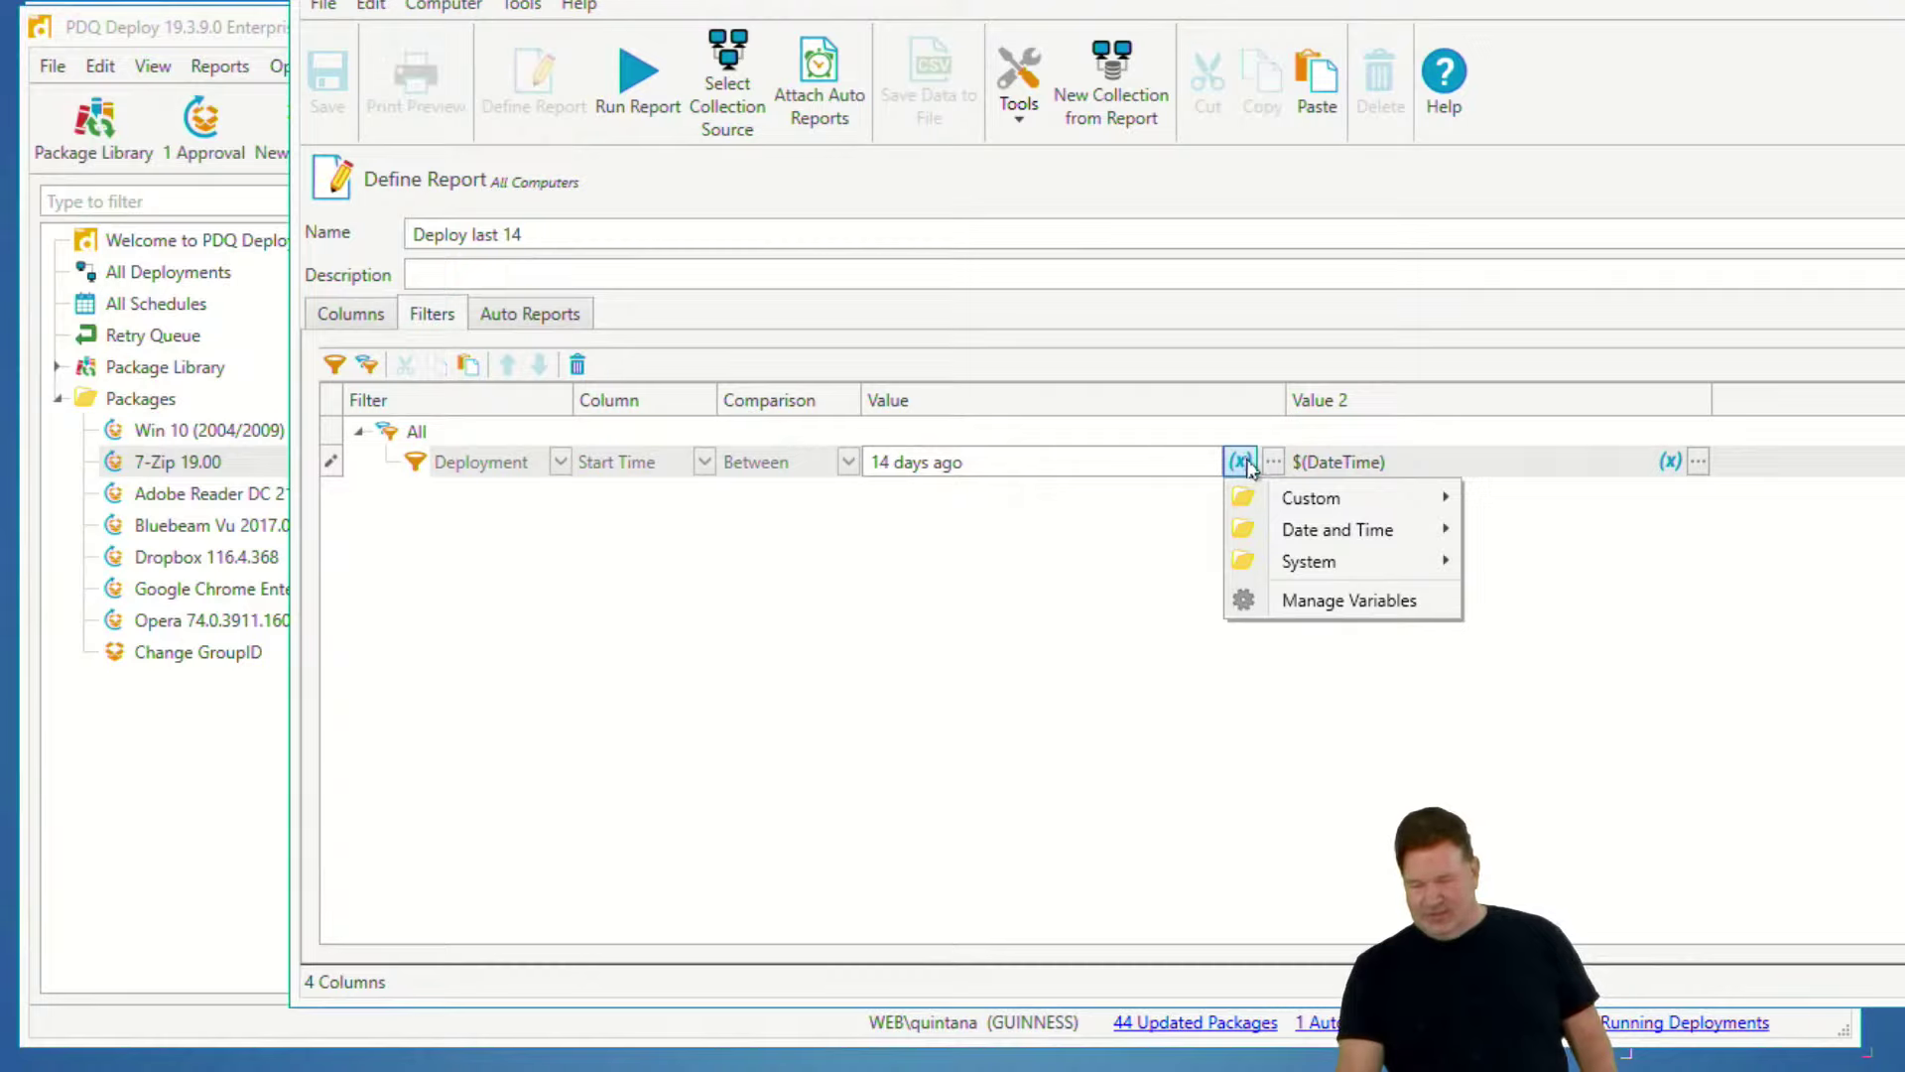
{"action": "mouse_move", "coordinate": [1290, 529]}
{"action": "left_click", "coordinate": [1550, 570]}
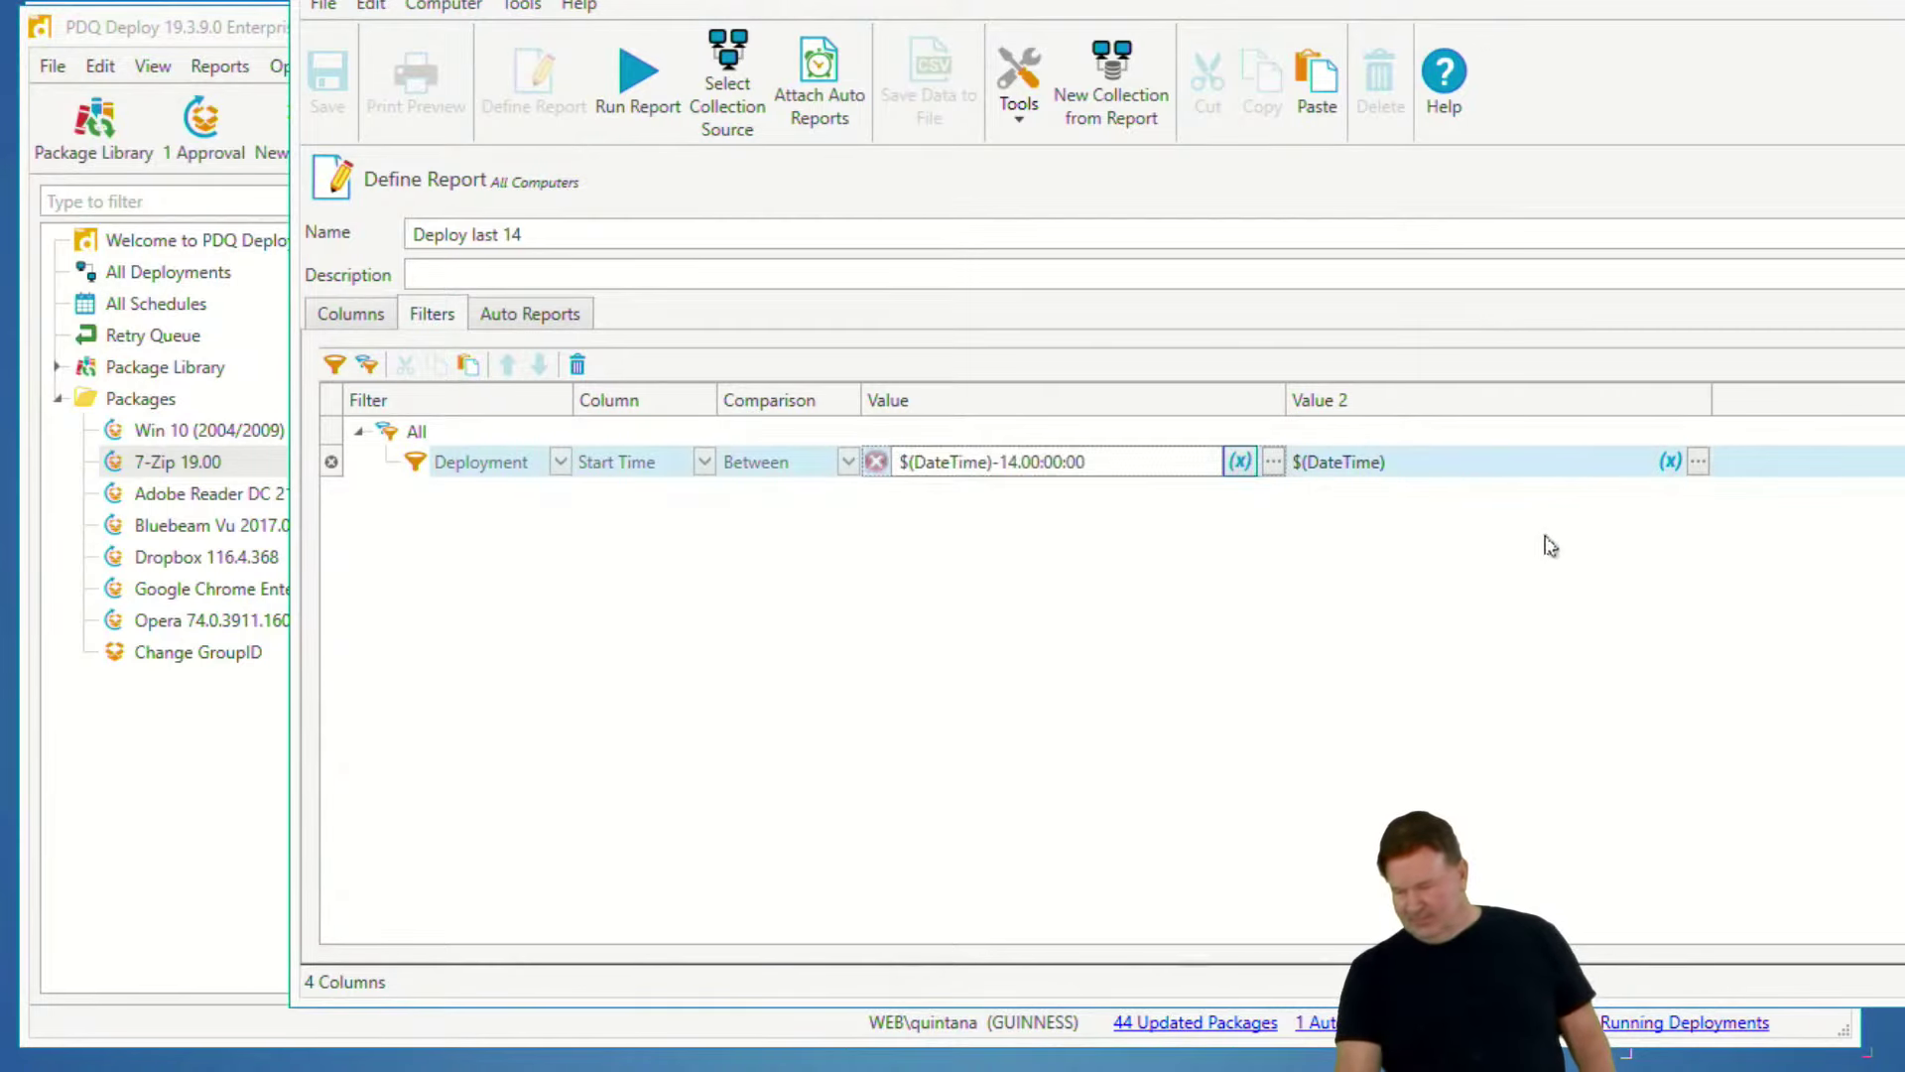
- Set the Start Time filter's second value to a relative date of 14 days ago
{"action": "left_click", "coordinate": [1699, 464]}
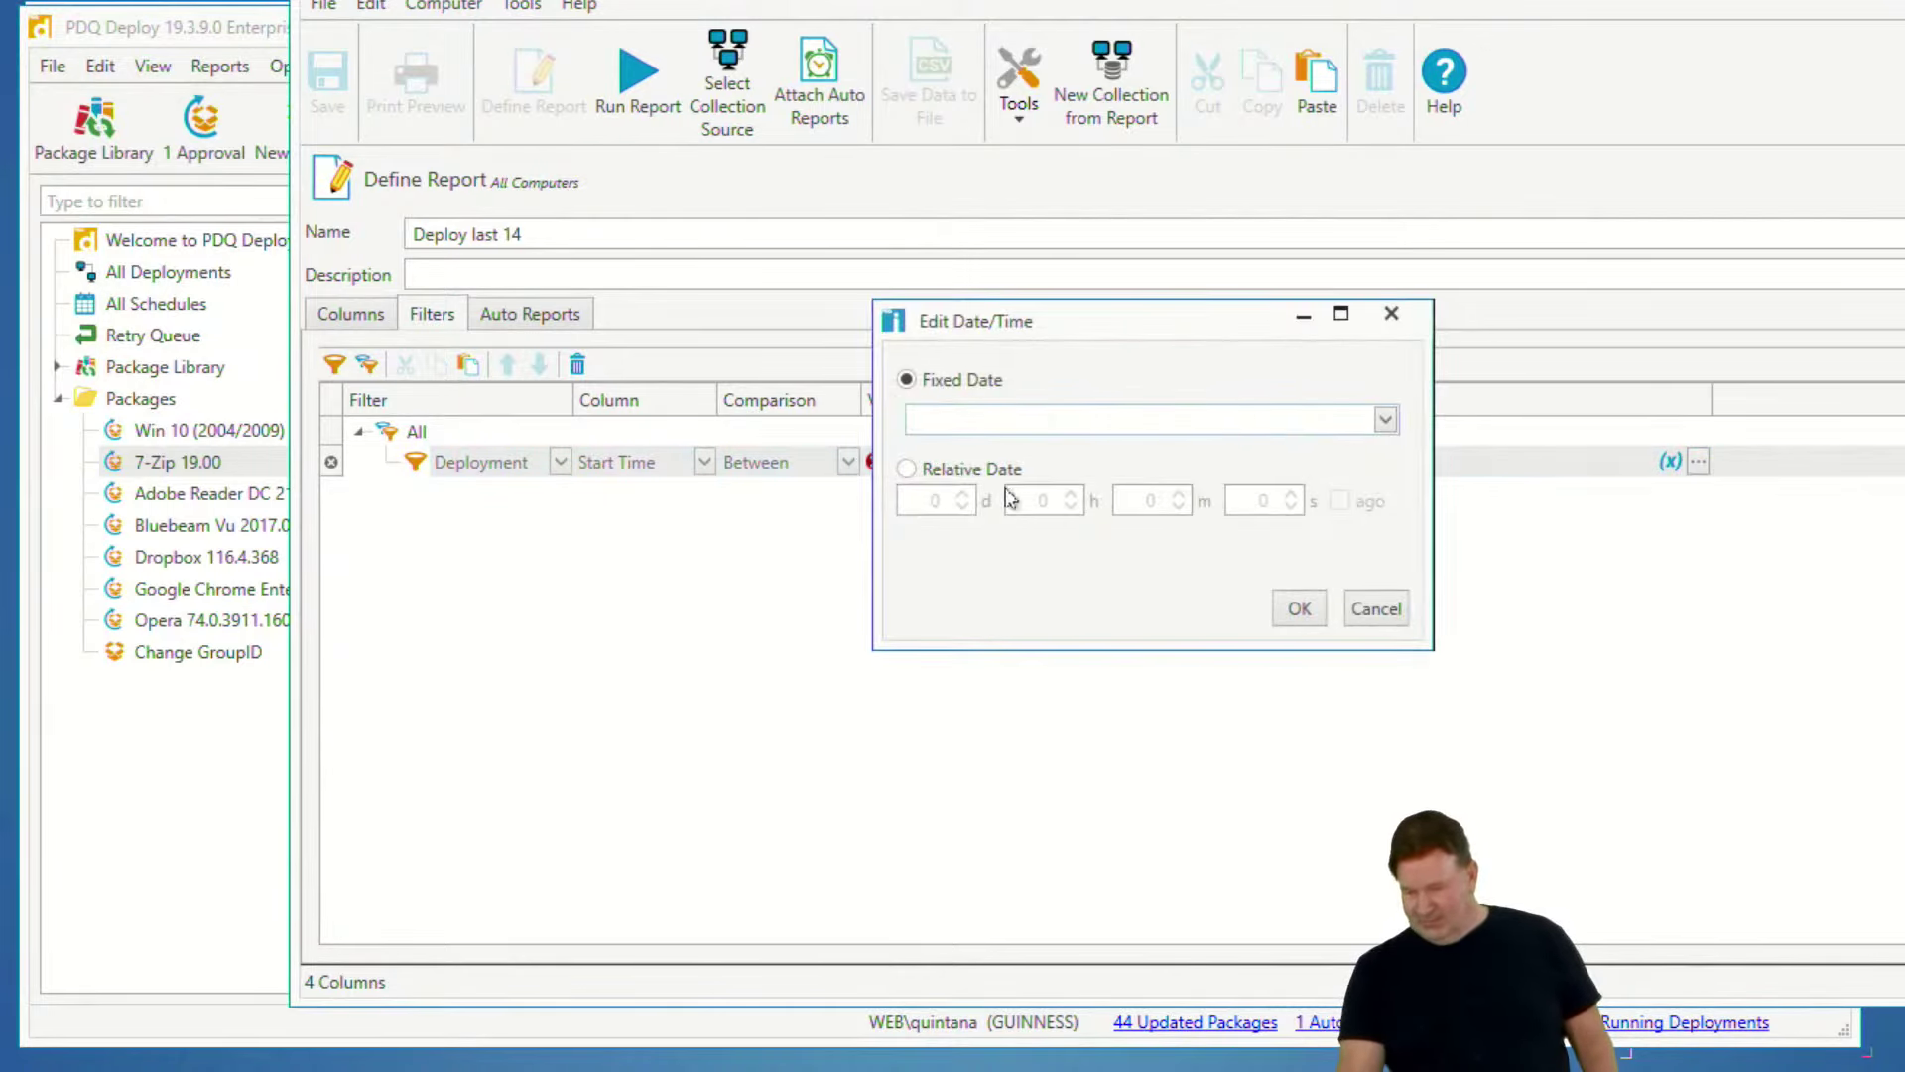
{"action": "left_click", "coordinate": [907, 469]}
{"action": "left_click_drag", "start_coordinate": [923, 499], "coordinate": [954, 504]}
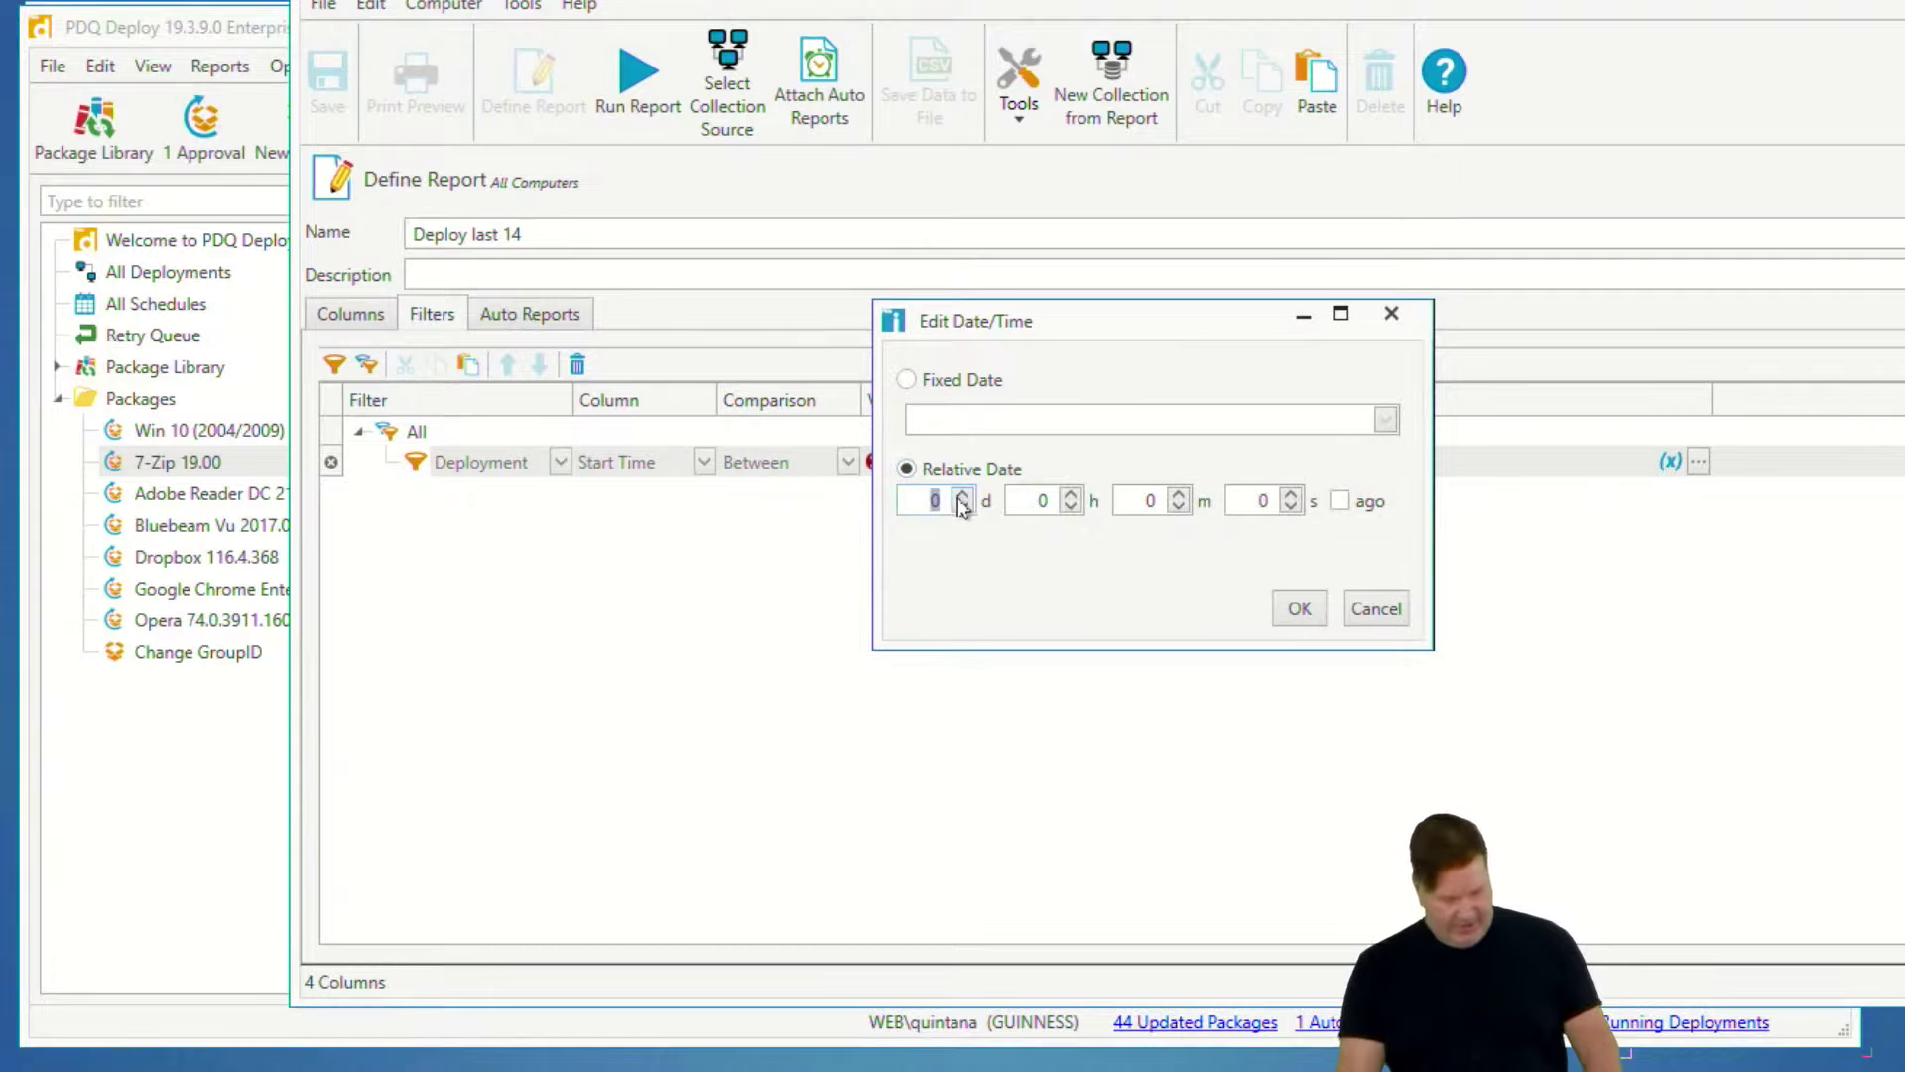
{"action": "type", "text": "14"}
{"action": "left_click", "coordinate": [1339, 501]}
{"action": "left_click", "coordinate": [1300, 609]}
- Delete "-14.00:00:00" from the filter's first value, leaving only $(DateTime), and run the report with the reversed range
{"action": "left_click", "coordinate": [993, 462]}
{"action": "left_click_drag", "start_coordinate": [993, 461], "coordinate": [1174, 463]}
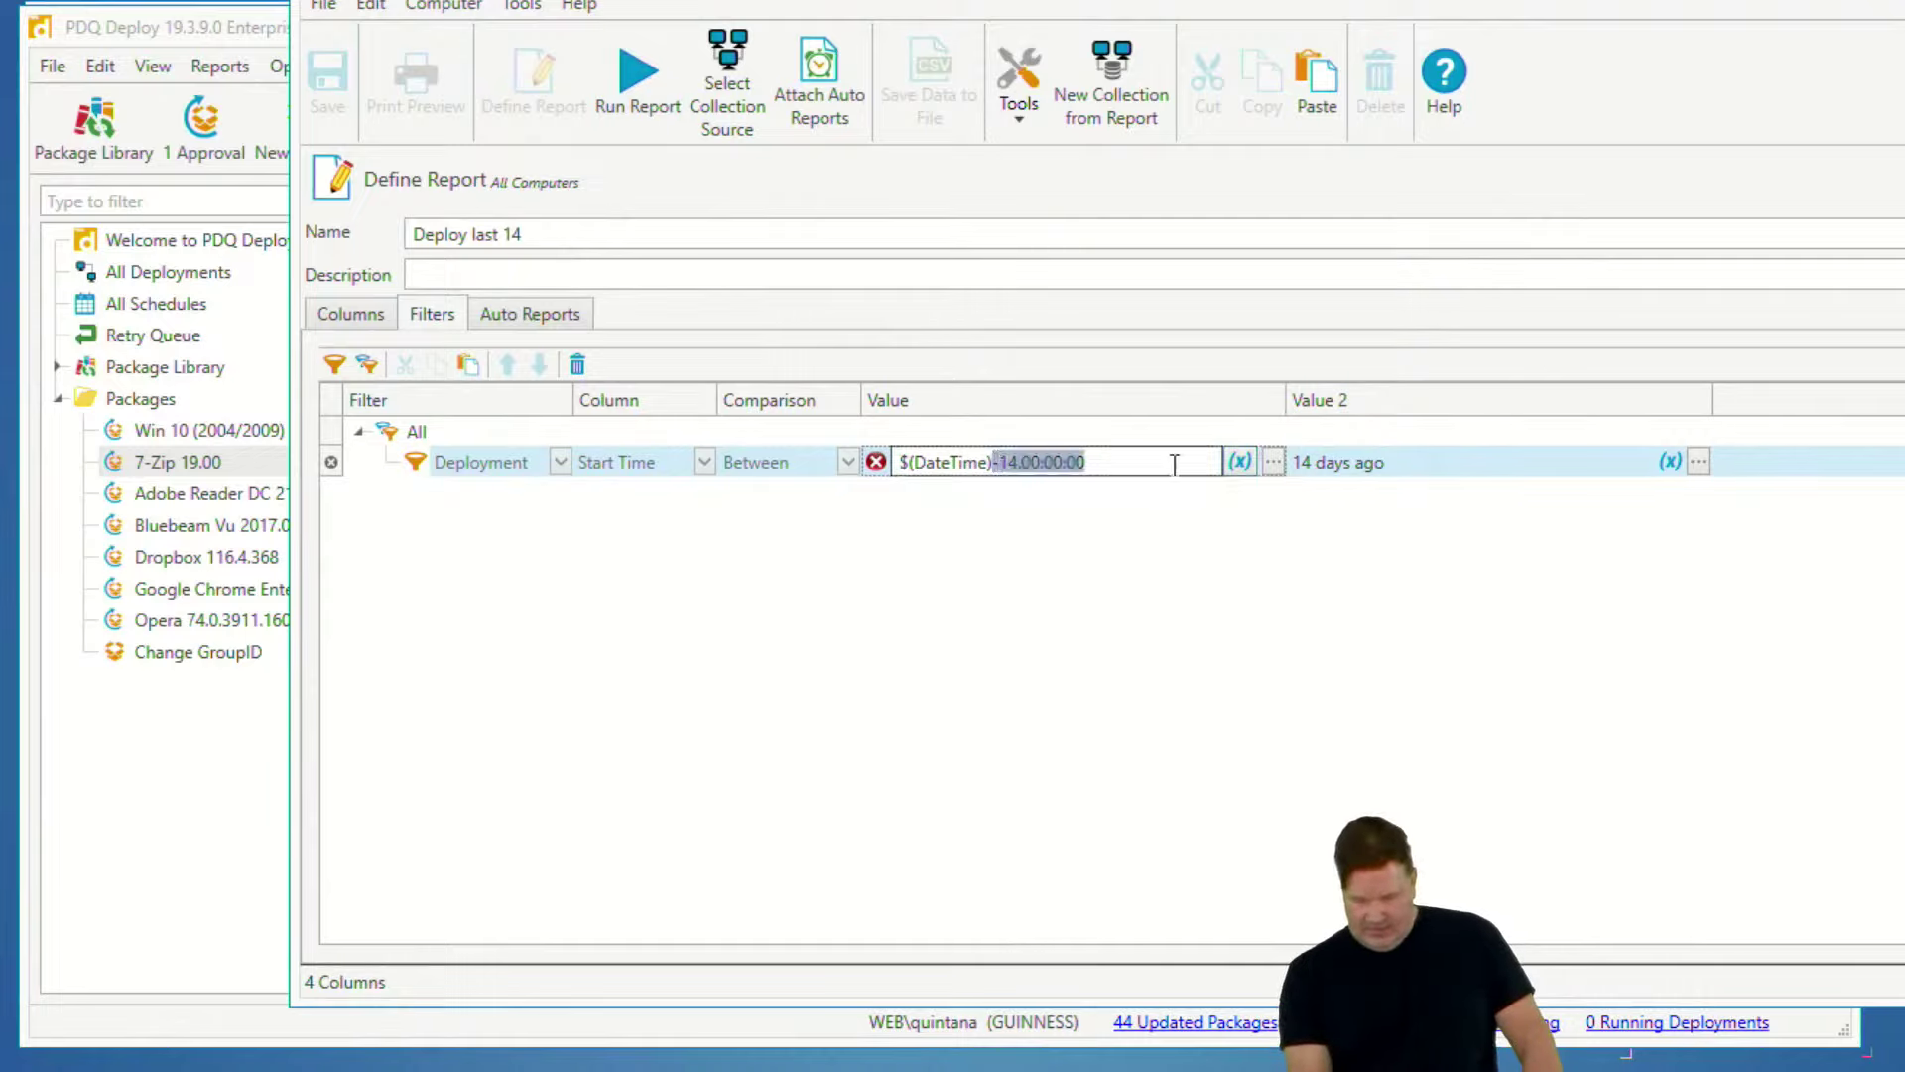
{"action": "key", "text": "BackSpace"}
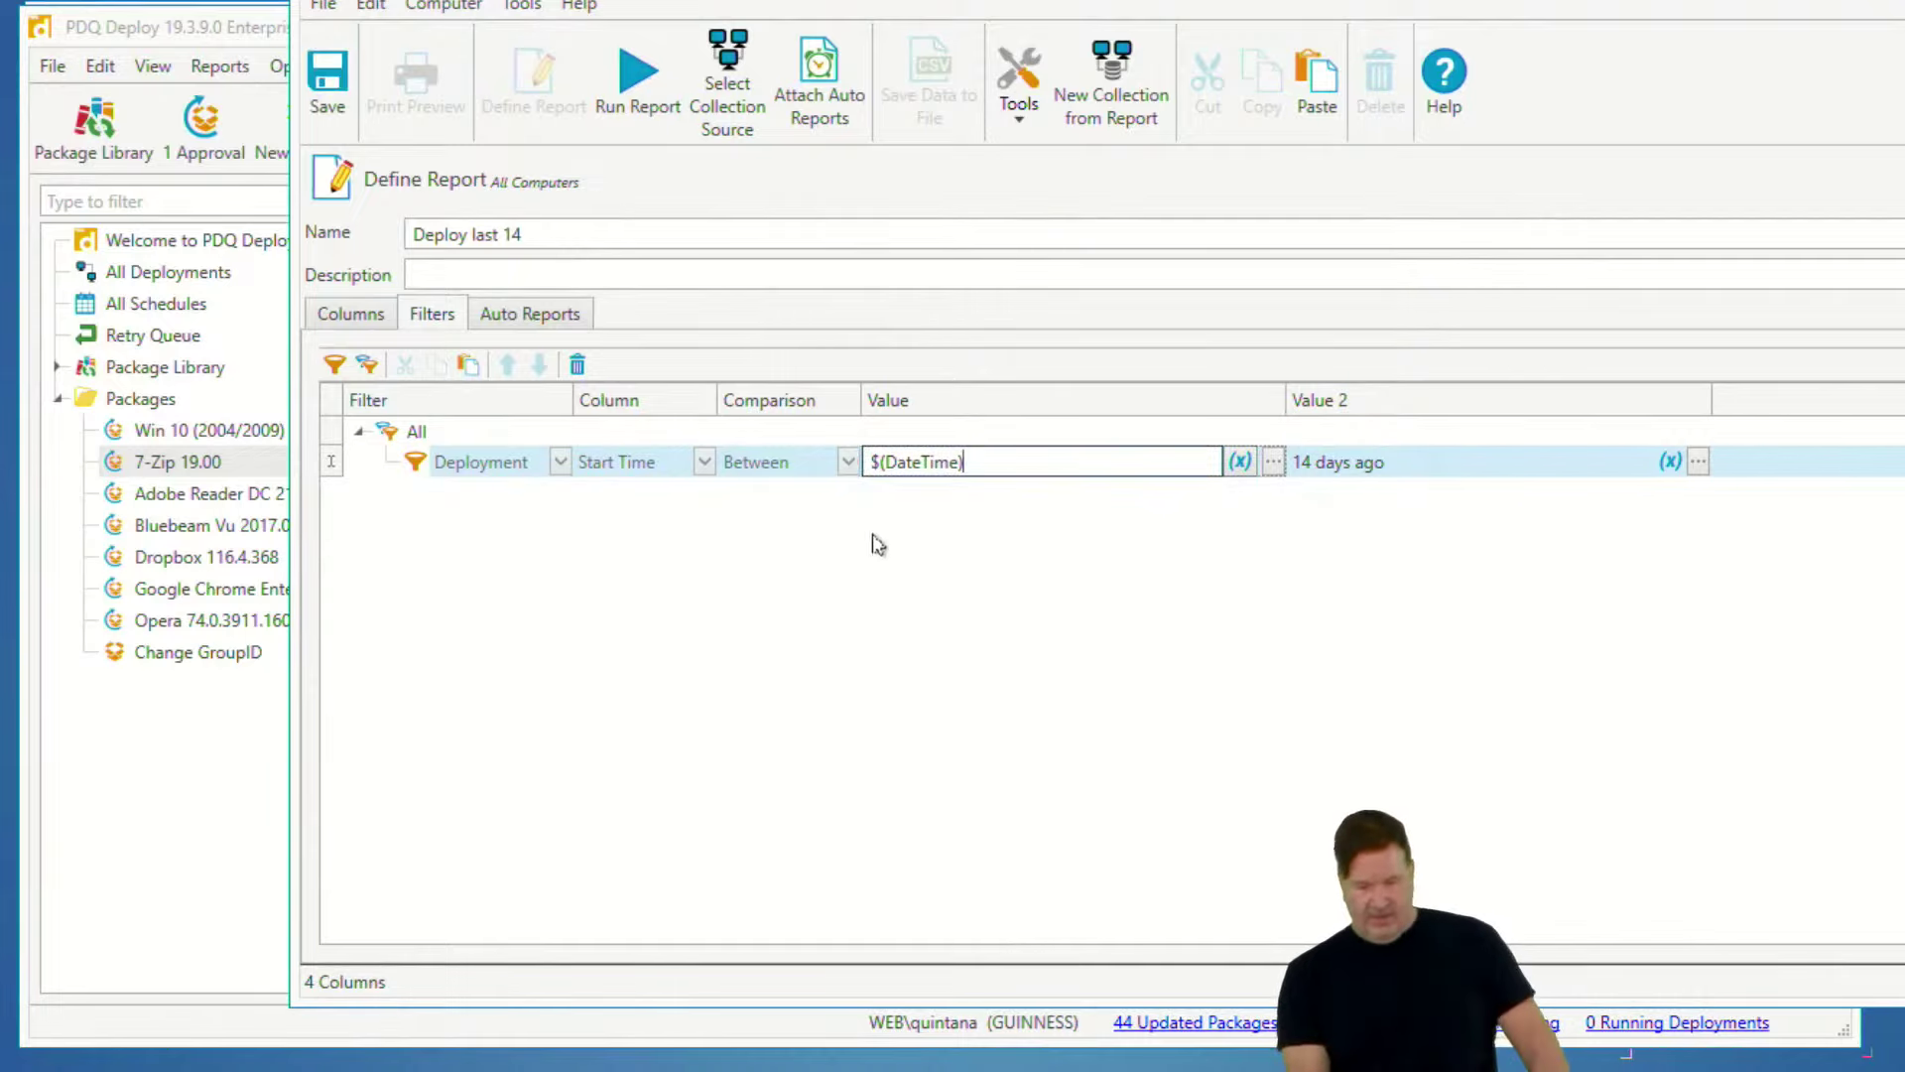
{"action": "left_click", "coordinate": [638, 115]}
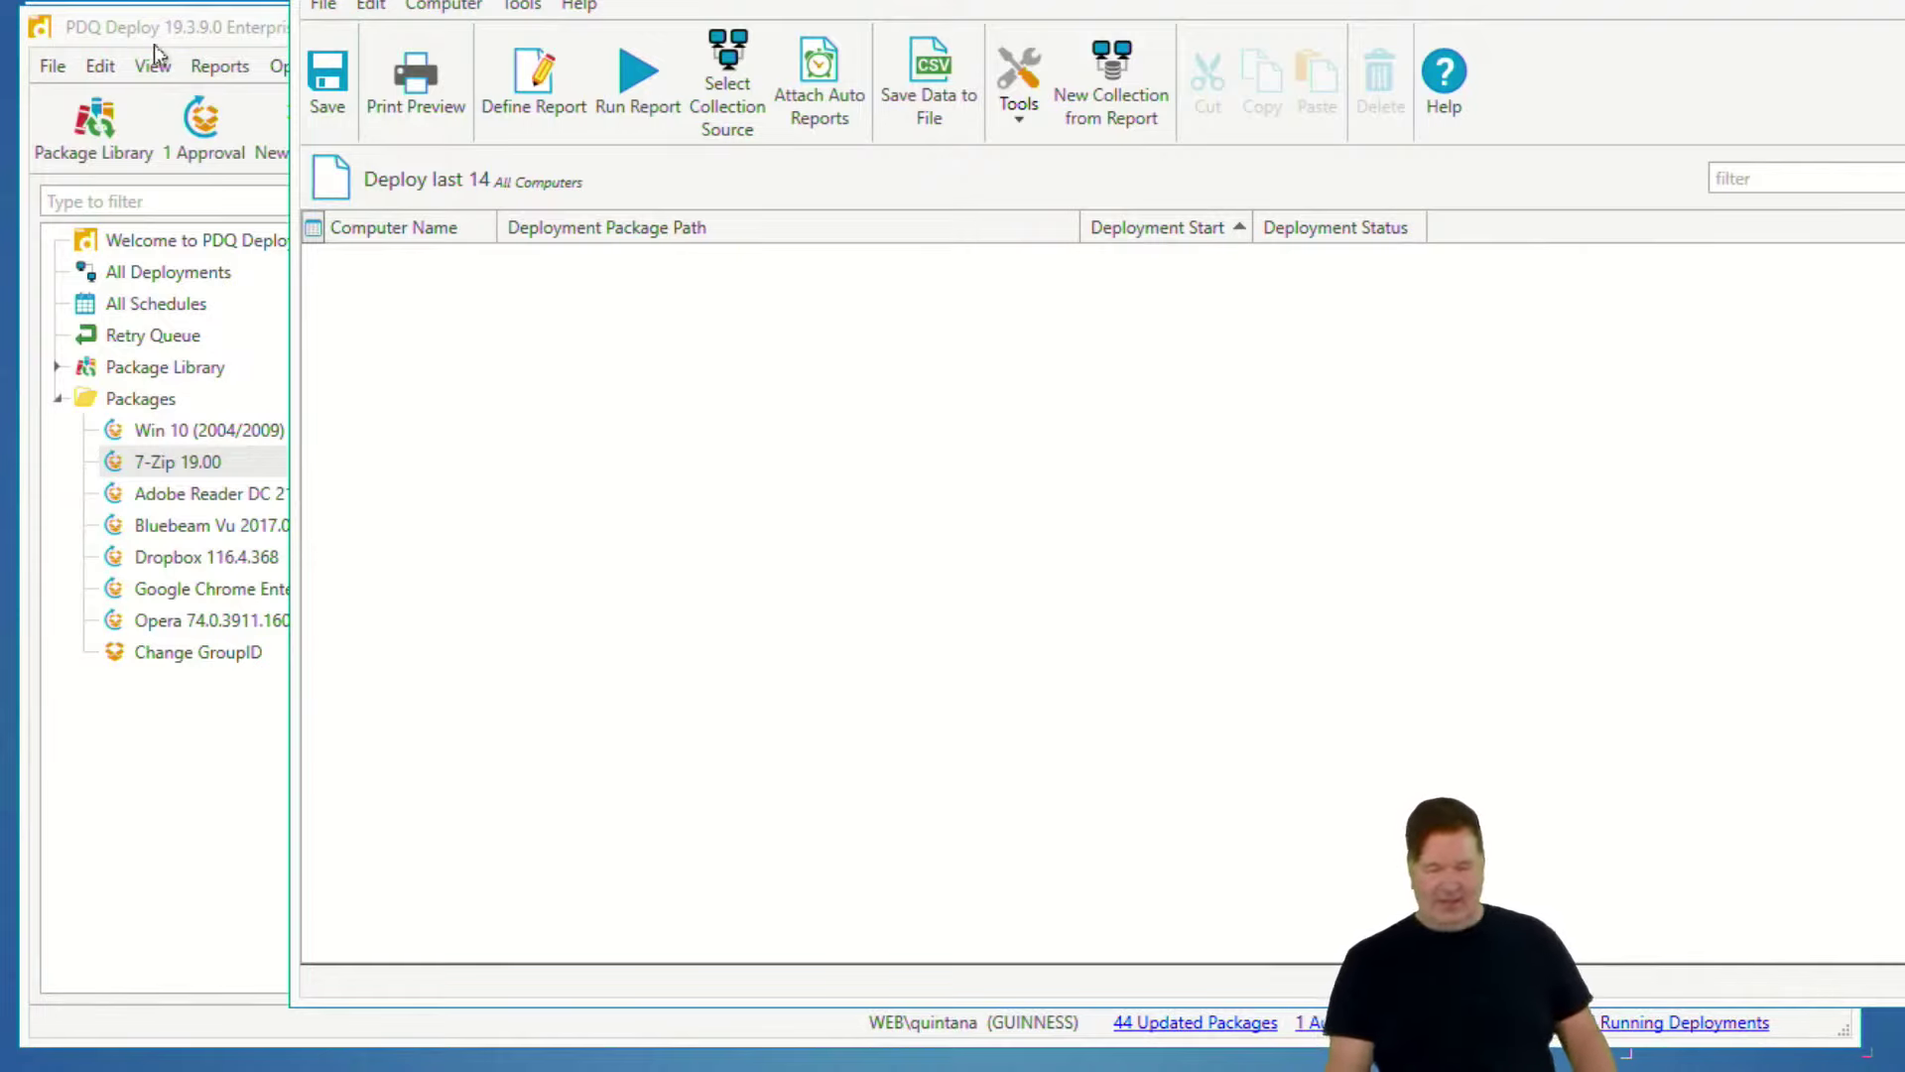
- Return to the report definition and close the Deploy last 14 report without saving the changes
{"action": "left_click", "coordinate": [518, 99]}
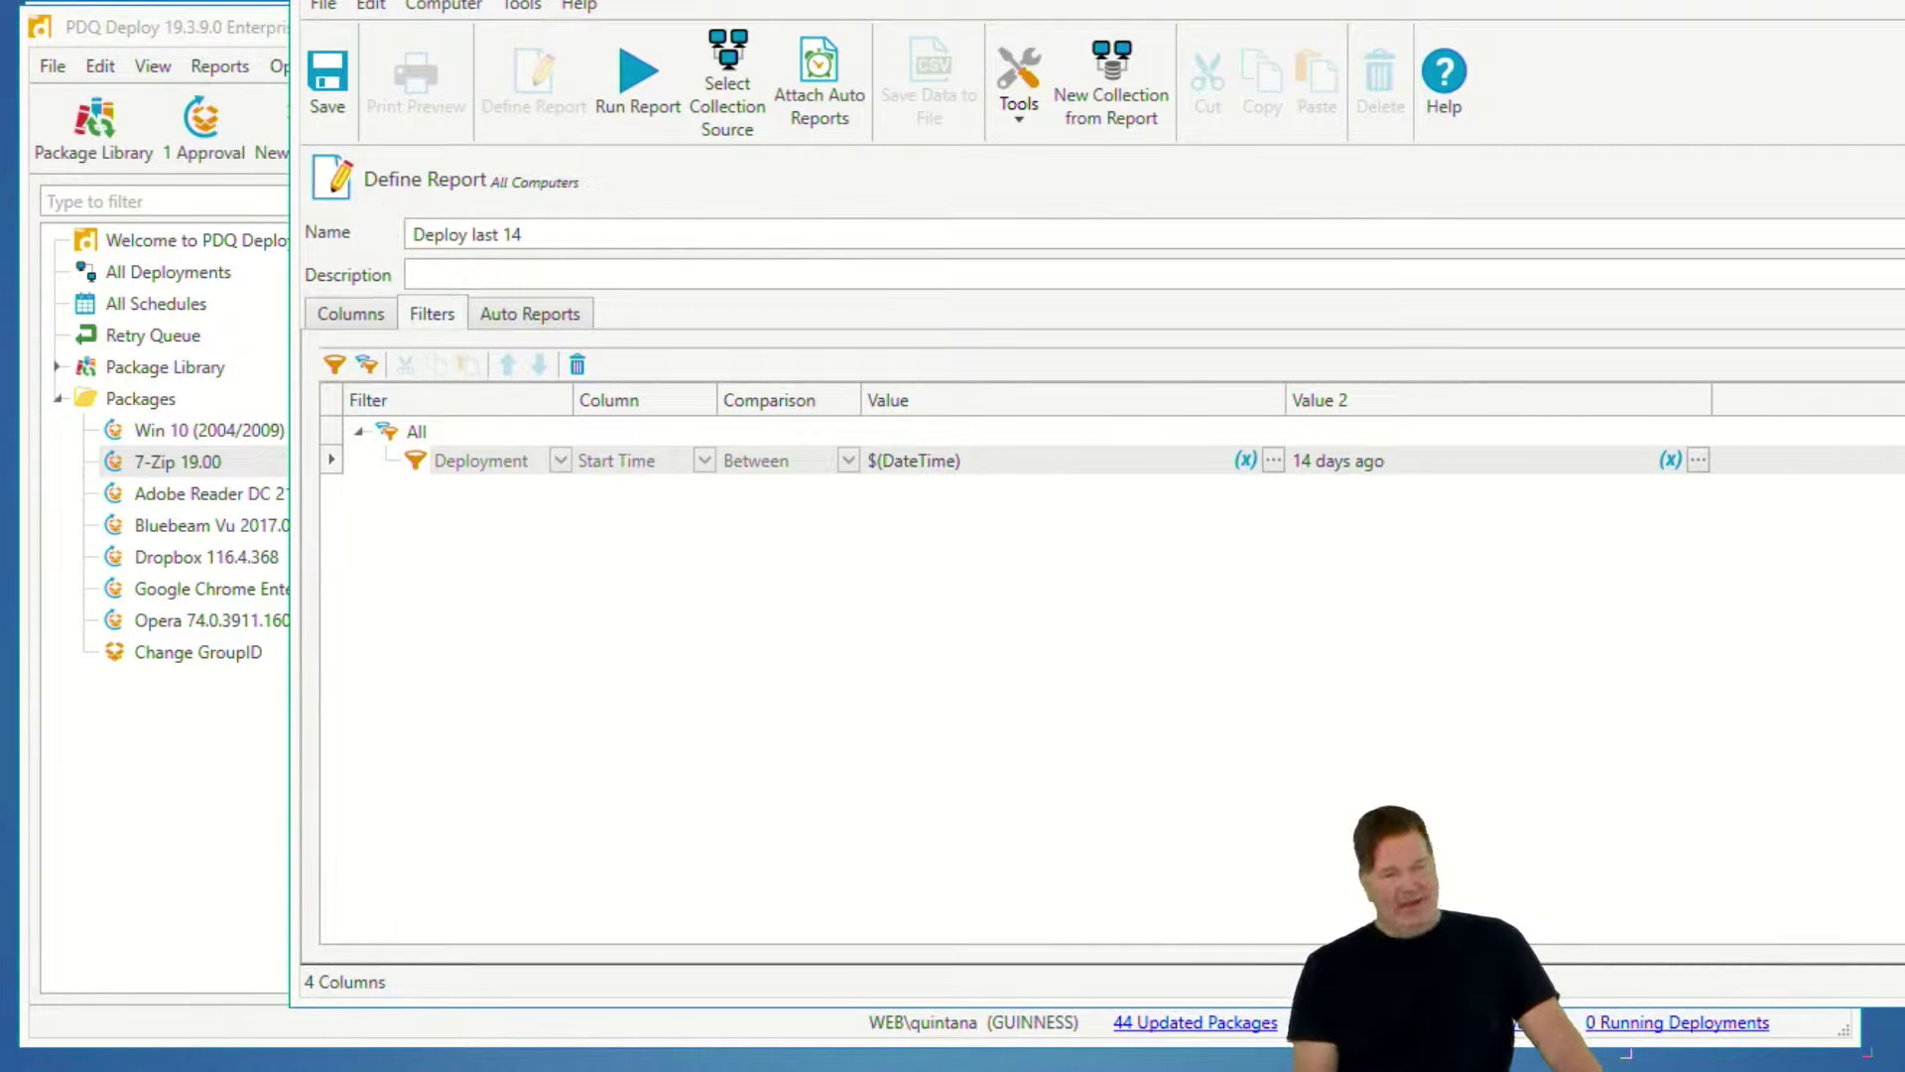
{"action": "key", "text": "alt+F4"}
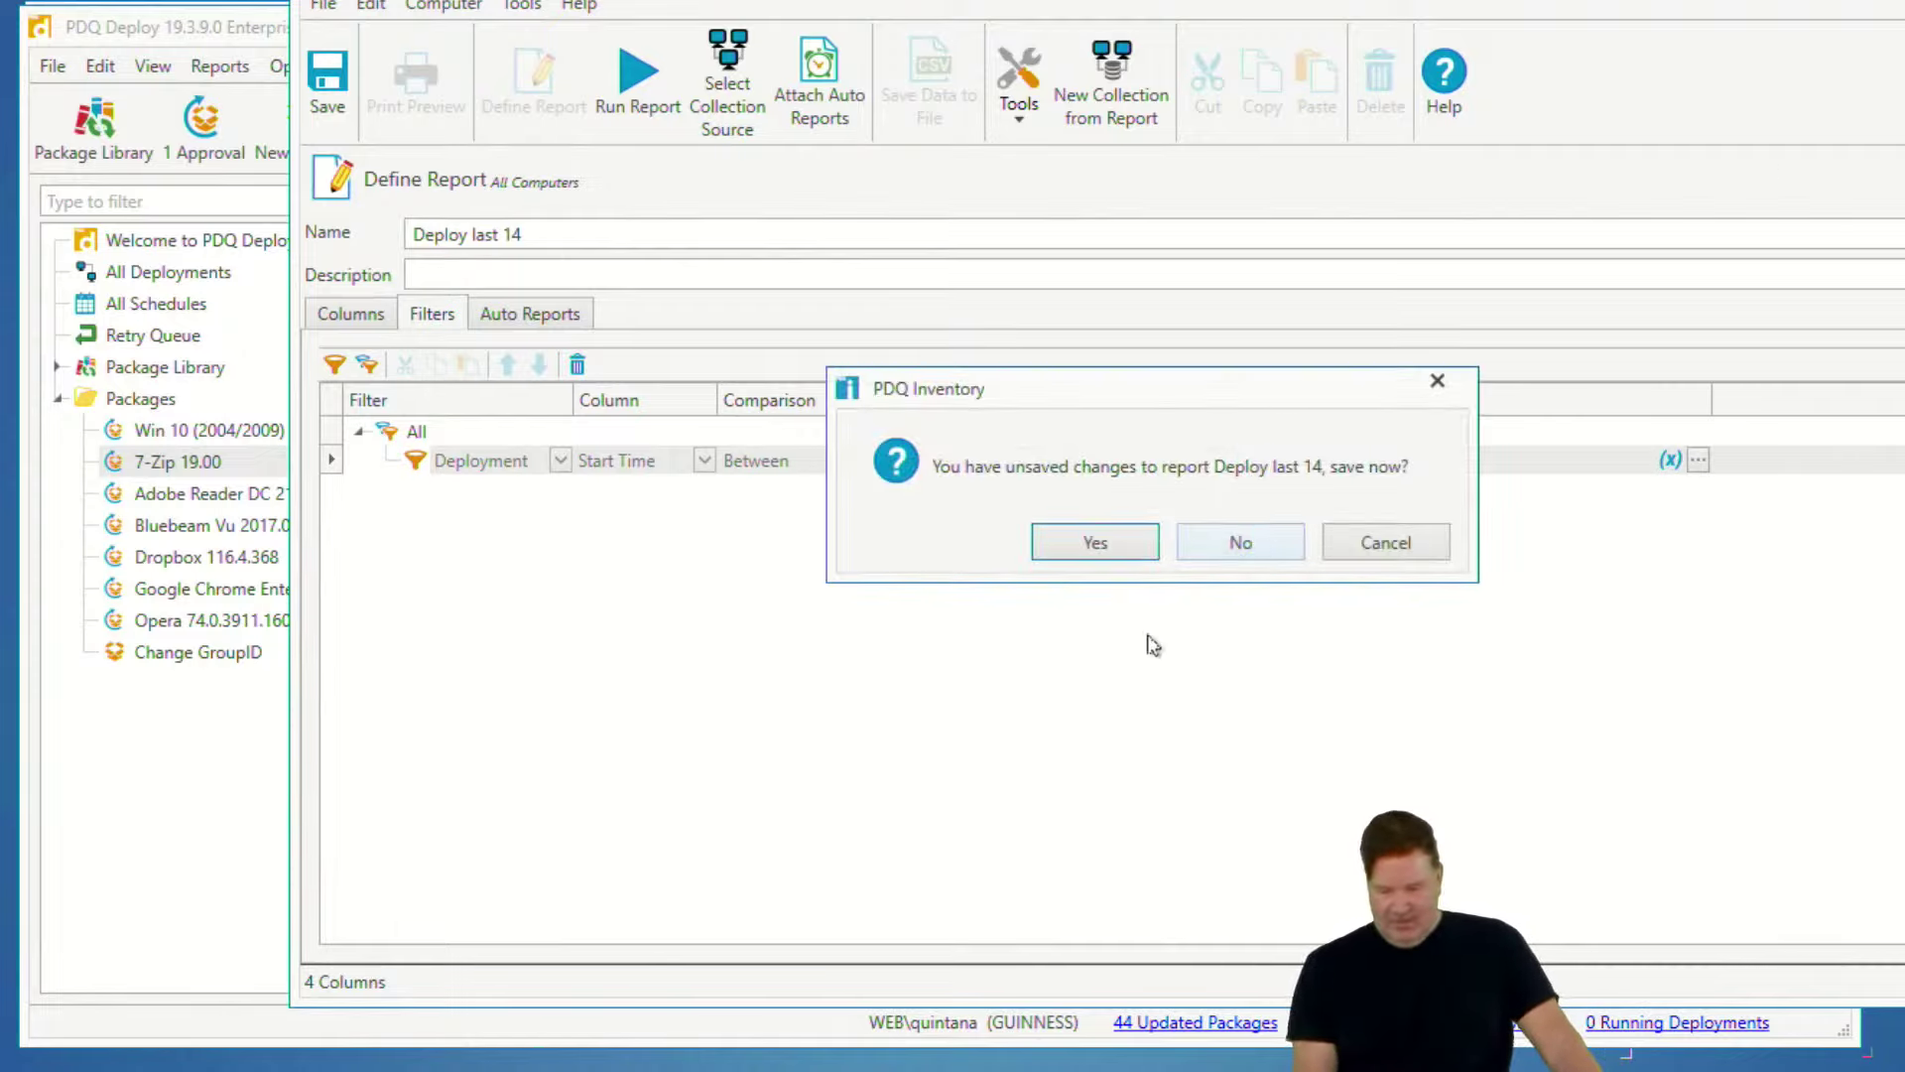
{"action": "left_click", "coordinate": [1231, 542]}
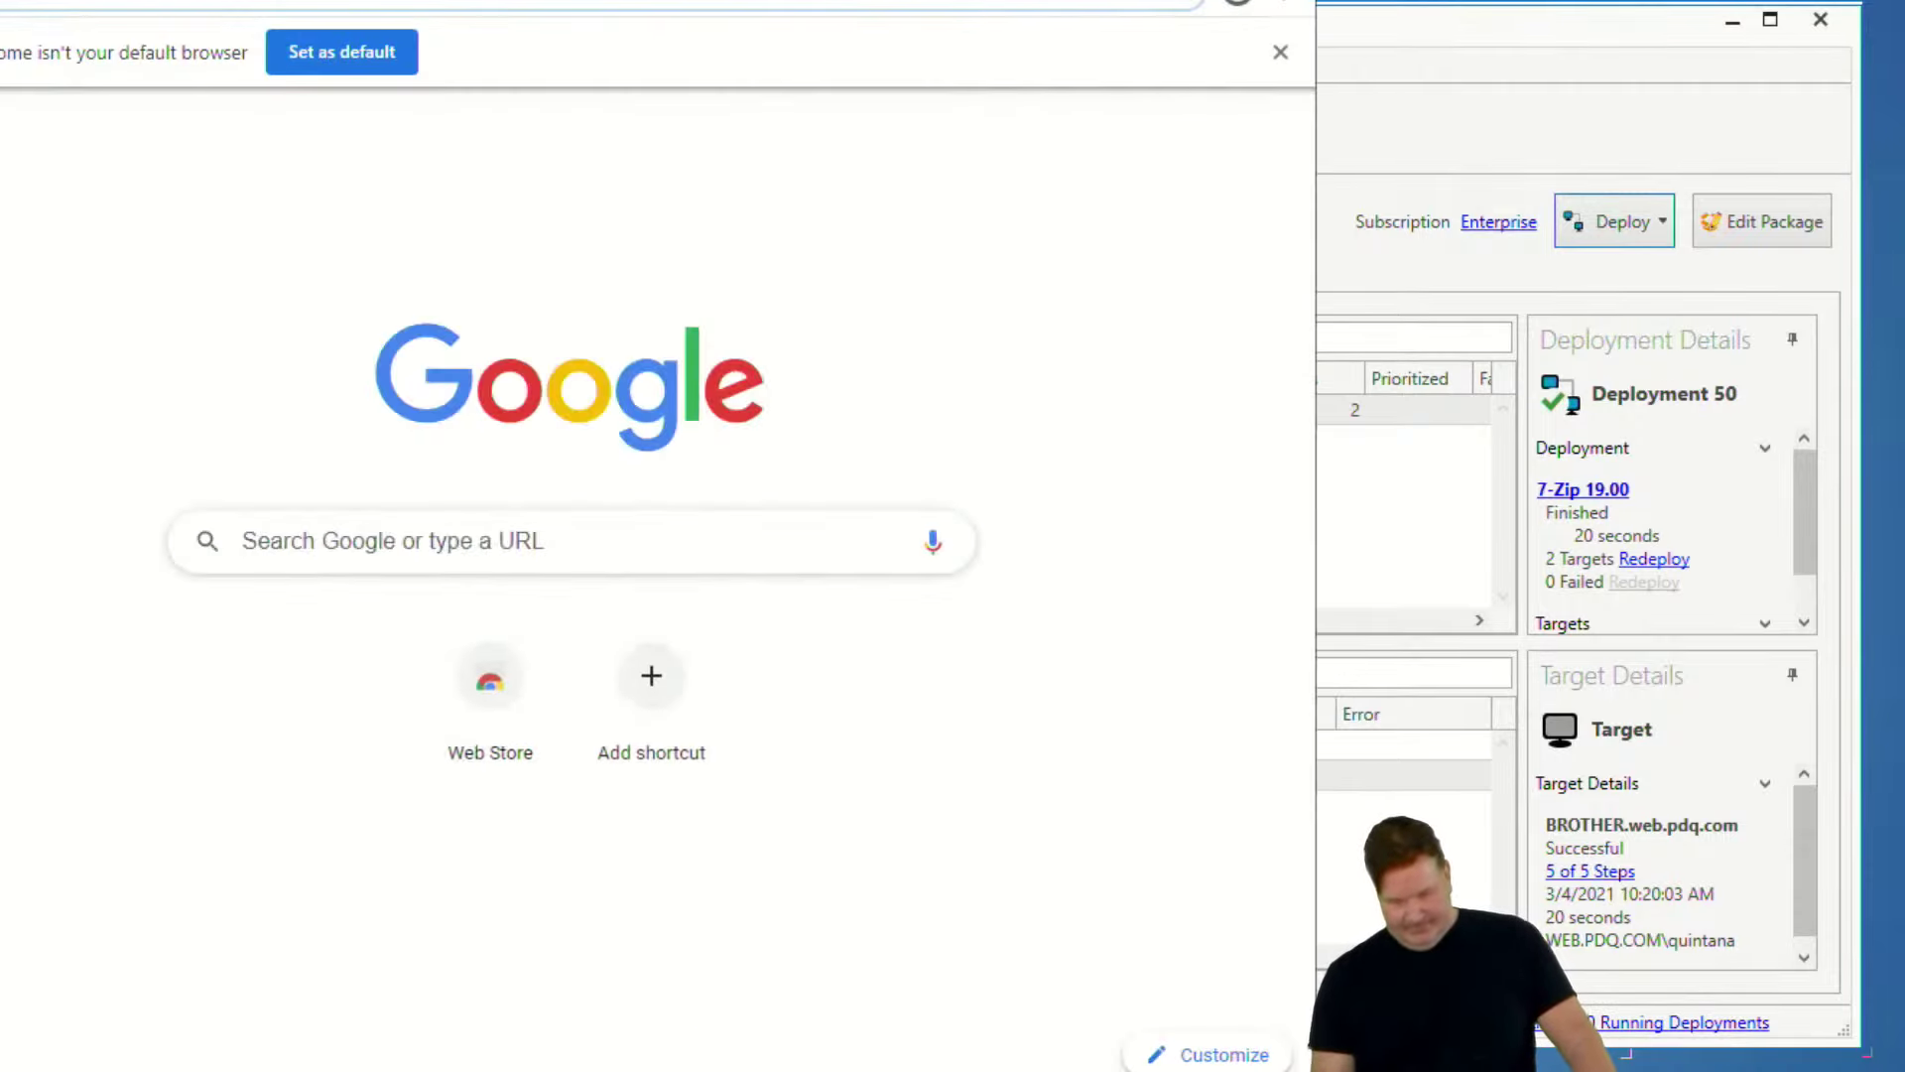
- Bring the Chrome window fully into view and open regex101.com
{"action": "left_click_drag", "start_coordinate": [775, 5], "coordinate": [1123, 34]}
{"action": "type", "text": "re"}
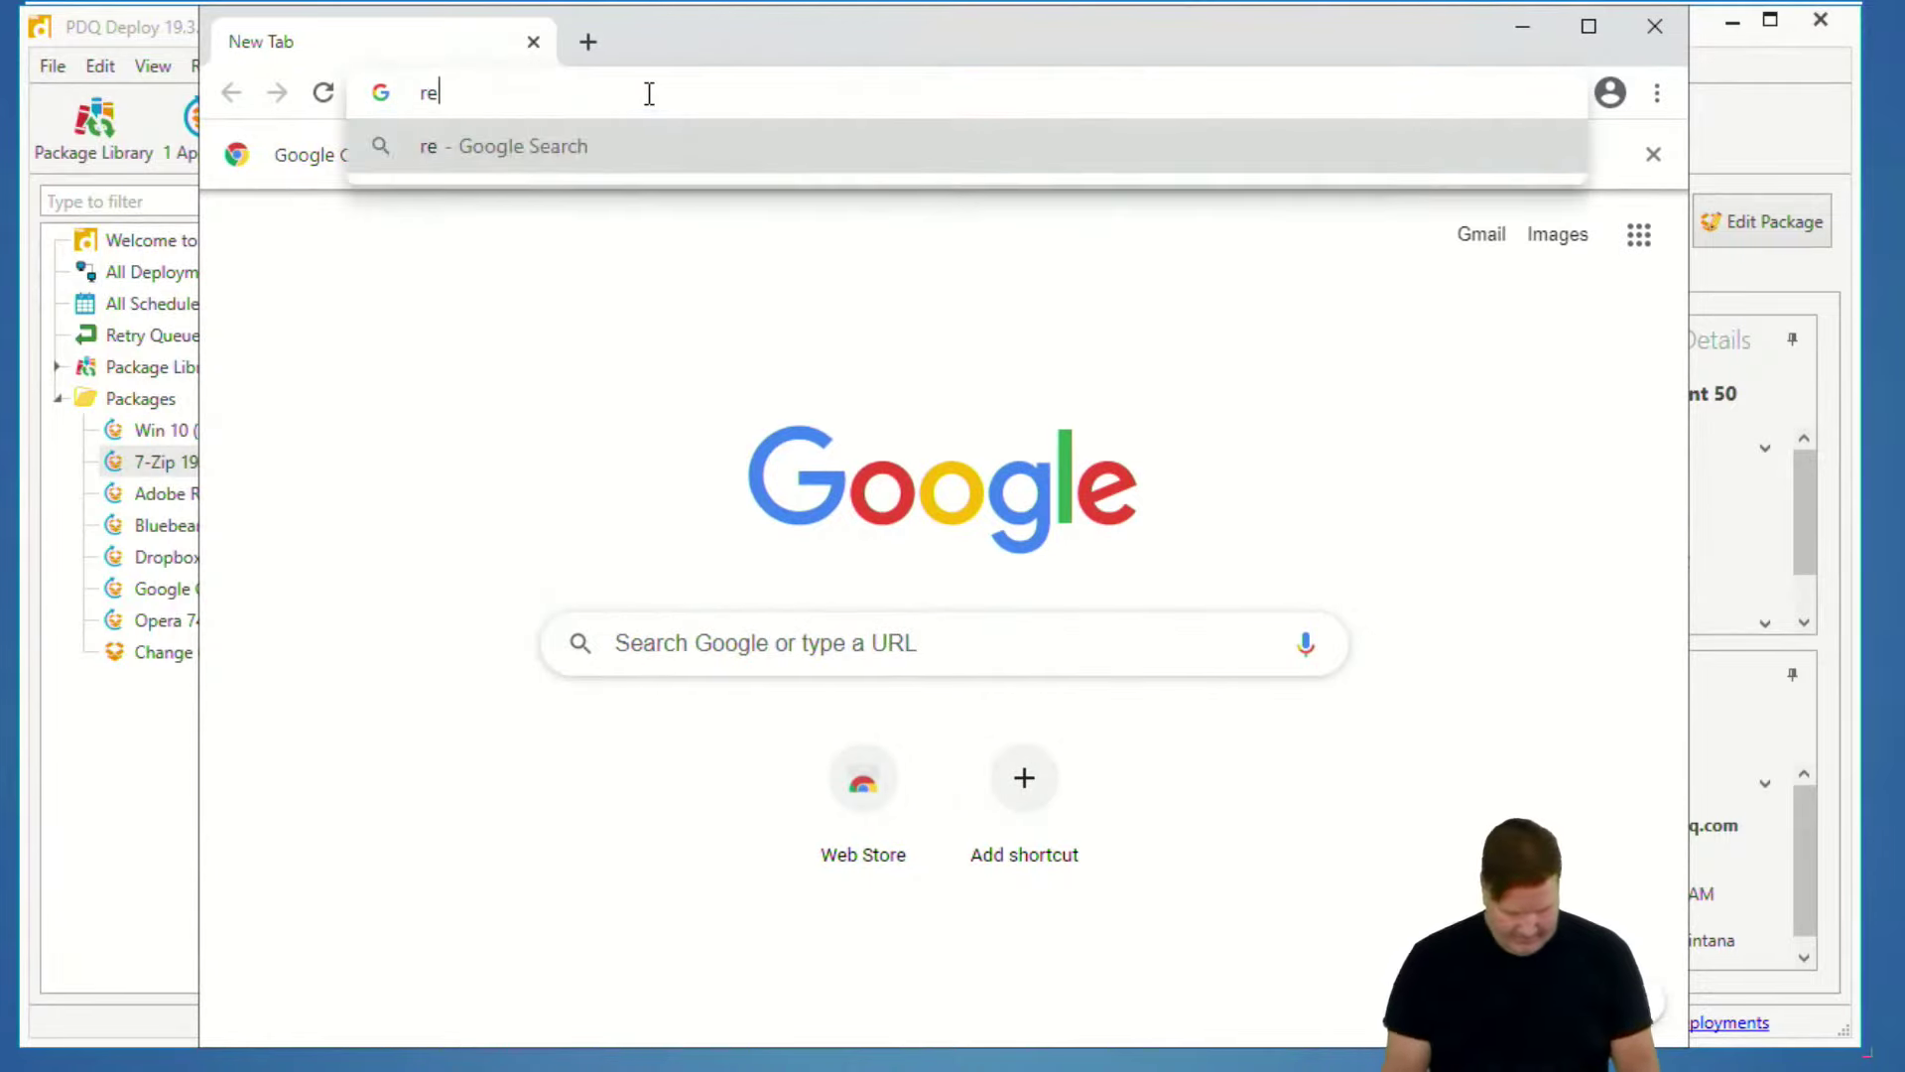
{"action": "type", "text": "gex101.com"}
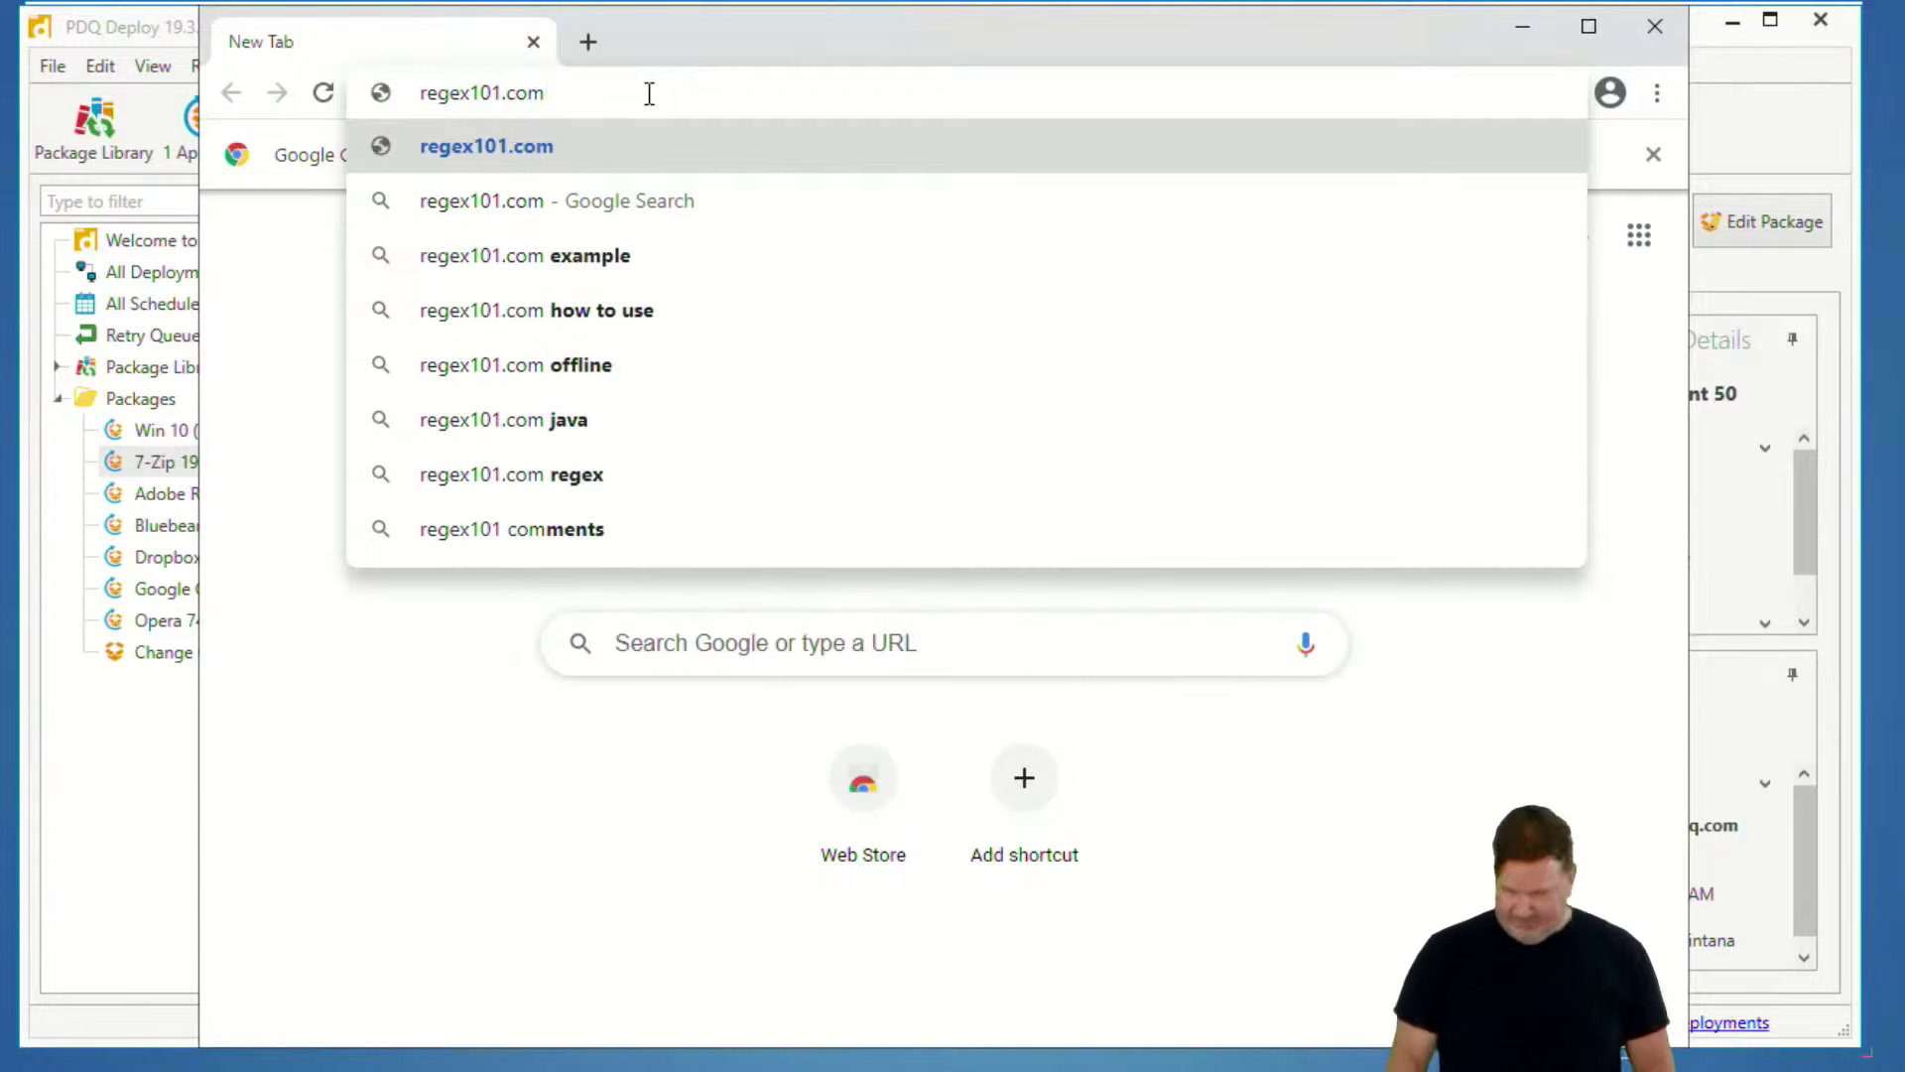
{"action": "key", "text": "Return"}
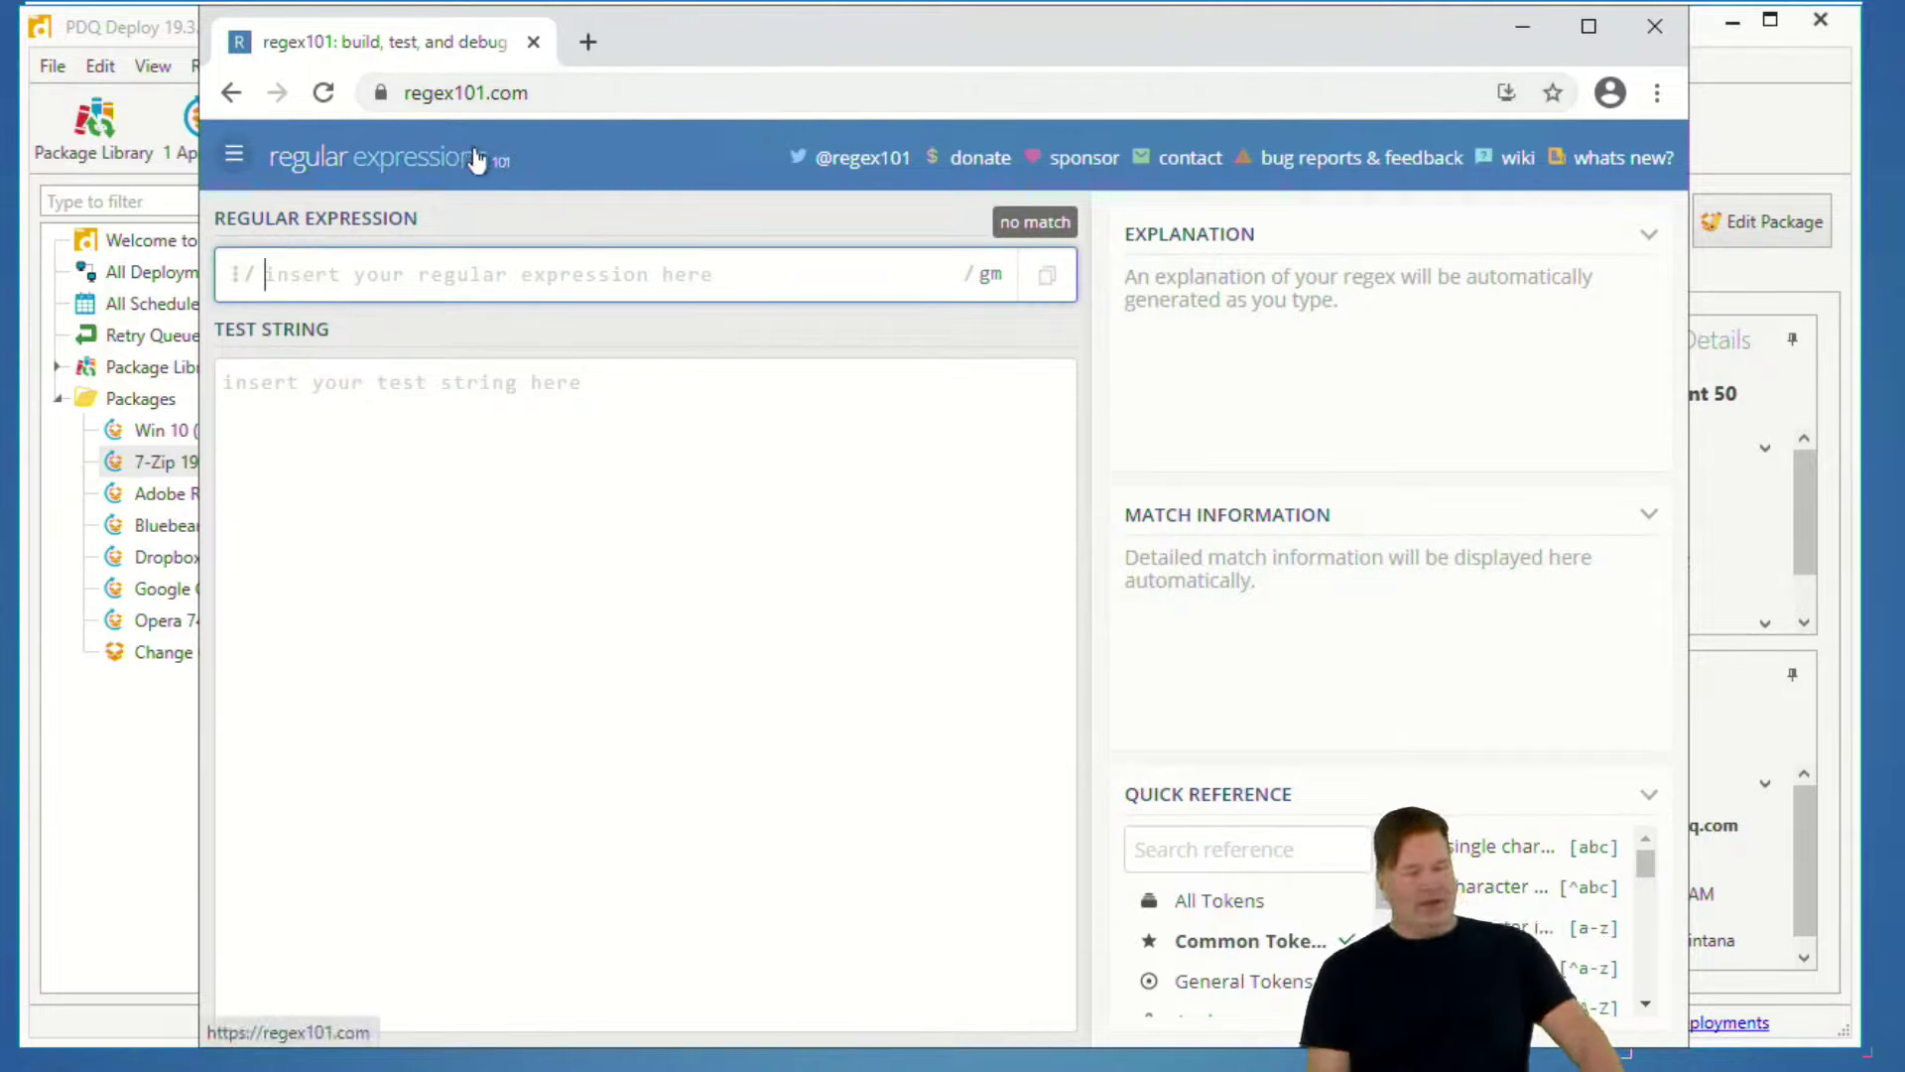
- Minimize Chrome, collapse the Packages folder in PDQ Deploy, and switch to PDQ Inventory
{"action": "left_click", "coordinate": [1522, 43]}
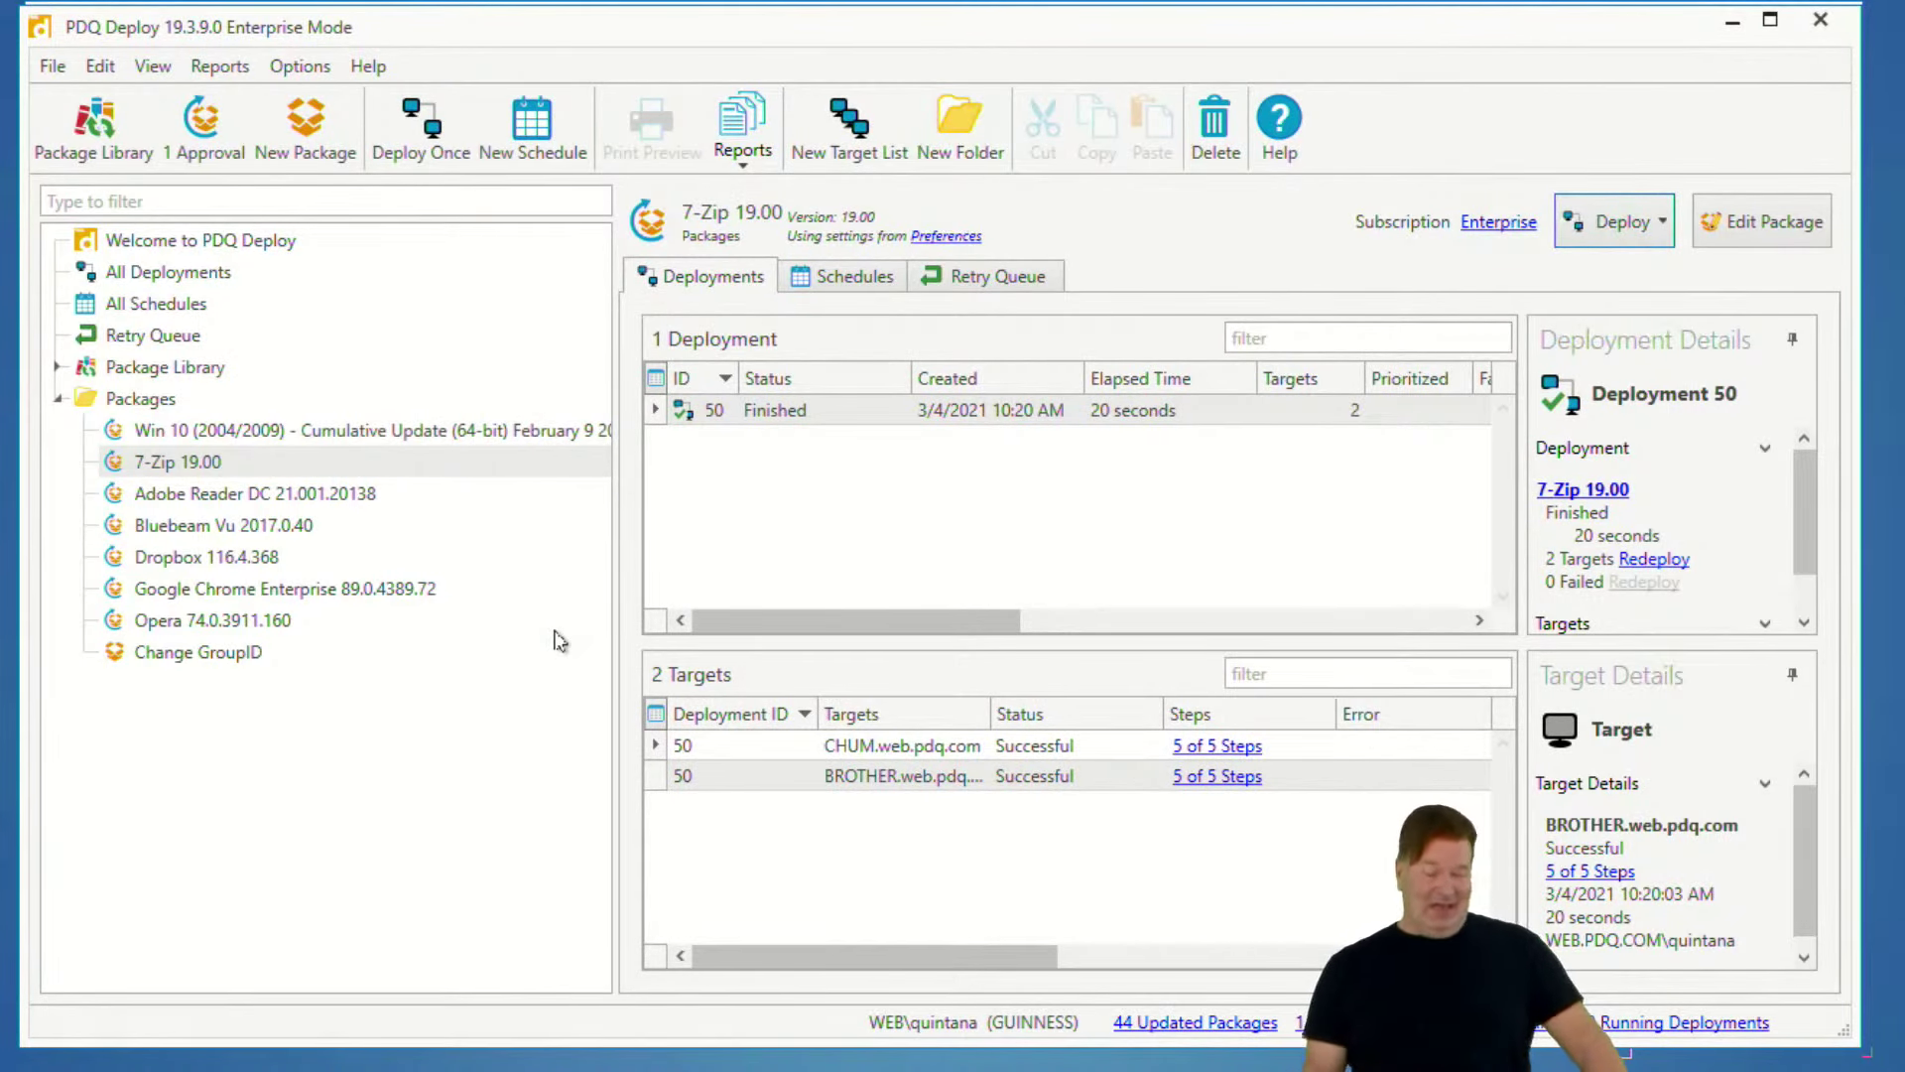
{"action": "left_click", "coordinate": [57, 400]}
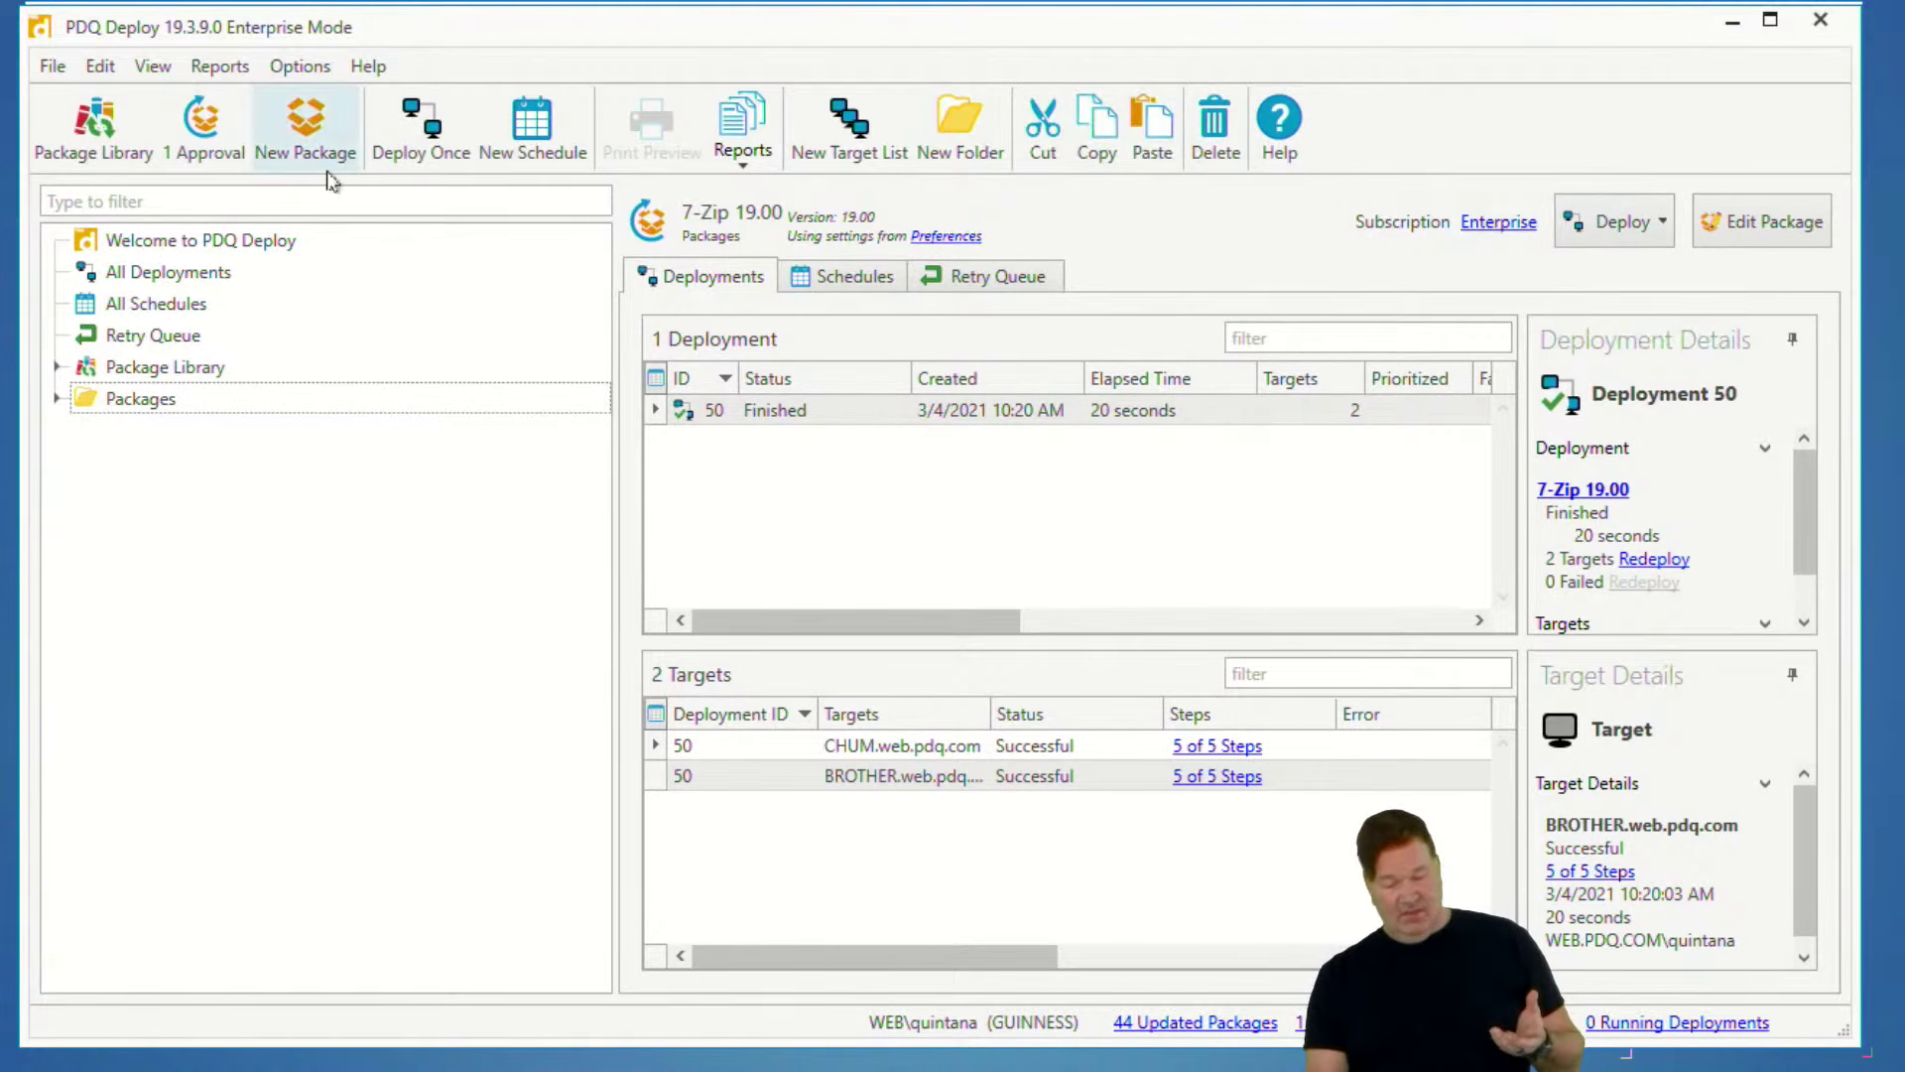
{"action": "left_click", "coordinate": [1733, 20]}
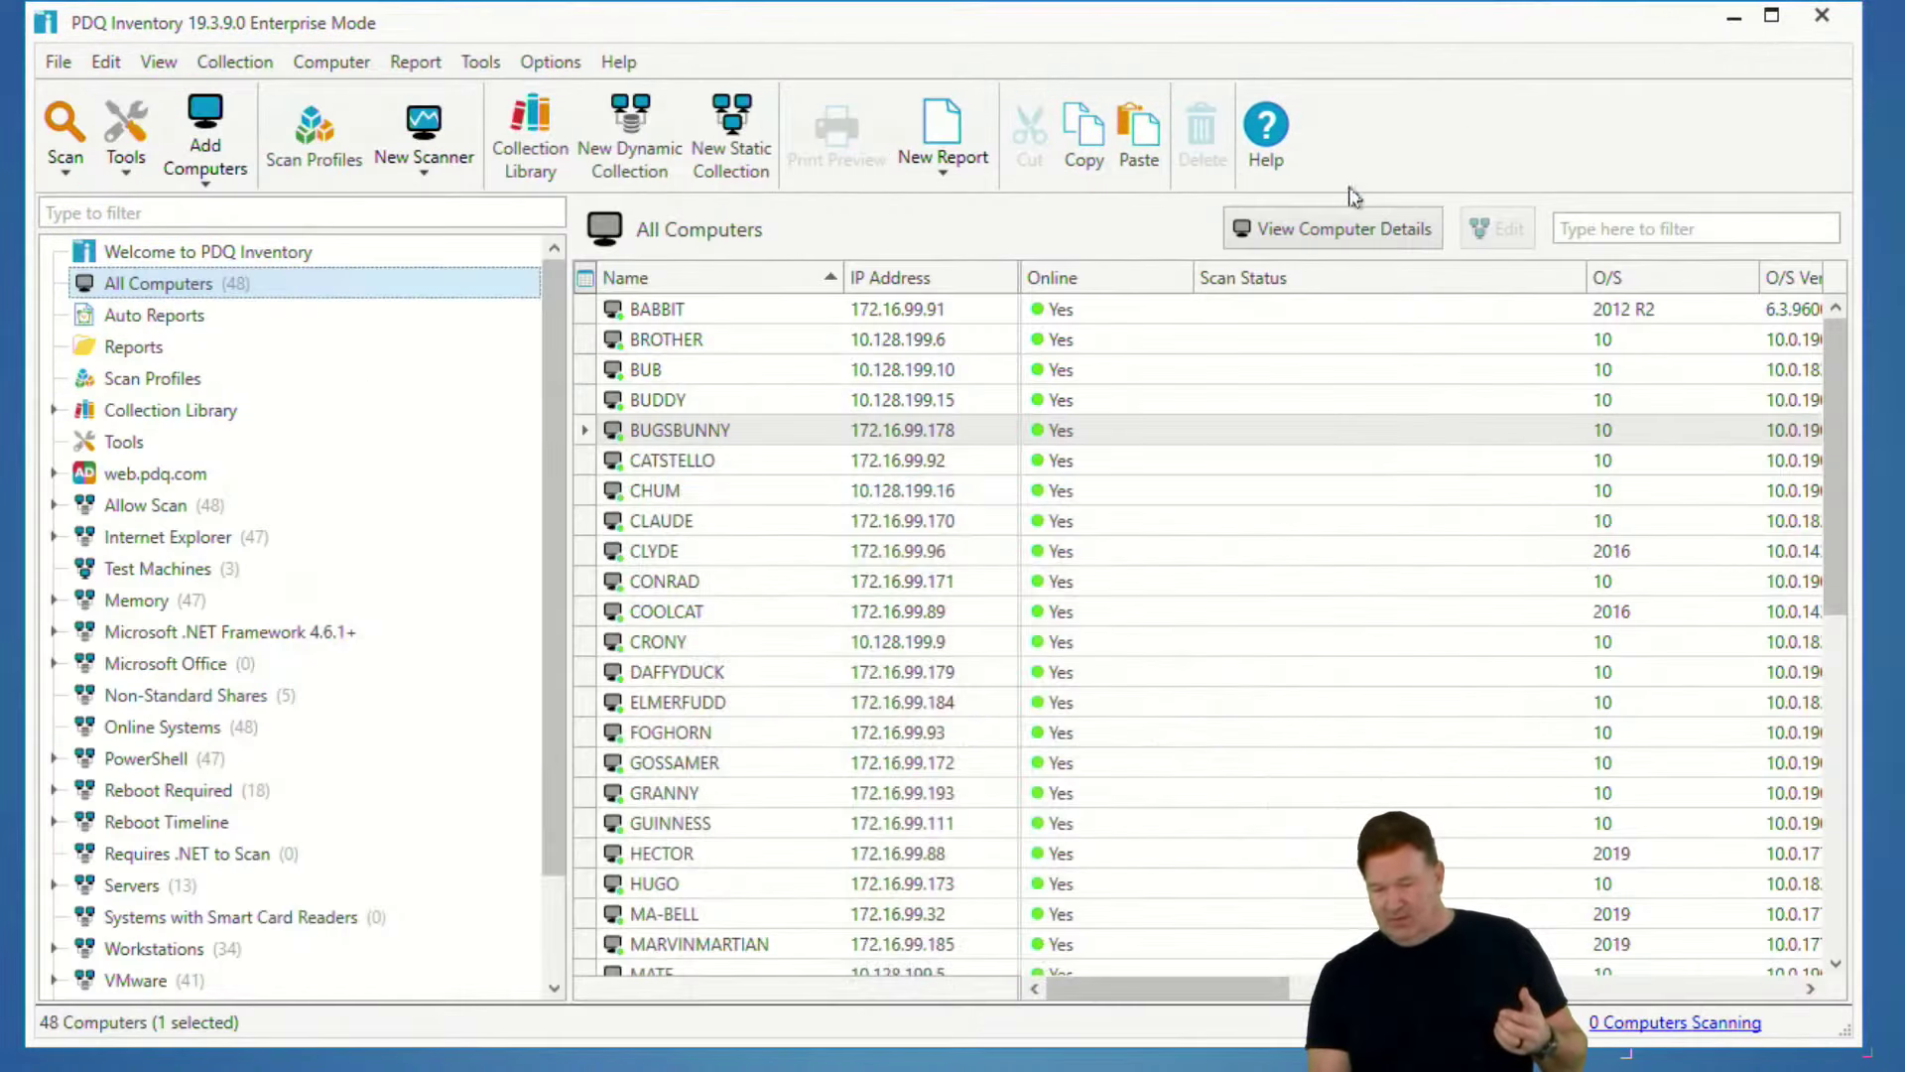
- Add a custom variable named browsers with the value chrome|firefox and close the variables window
{"action": "left_click", "coordinate": [554, 64]}
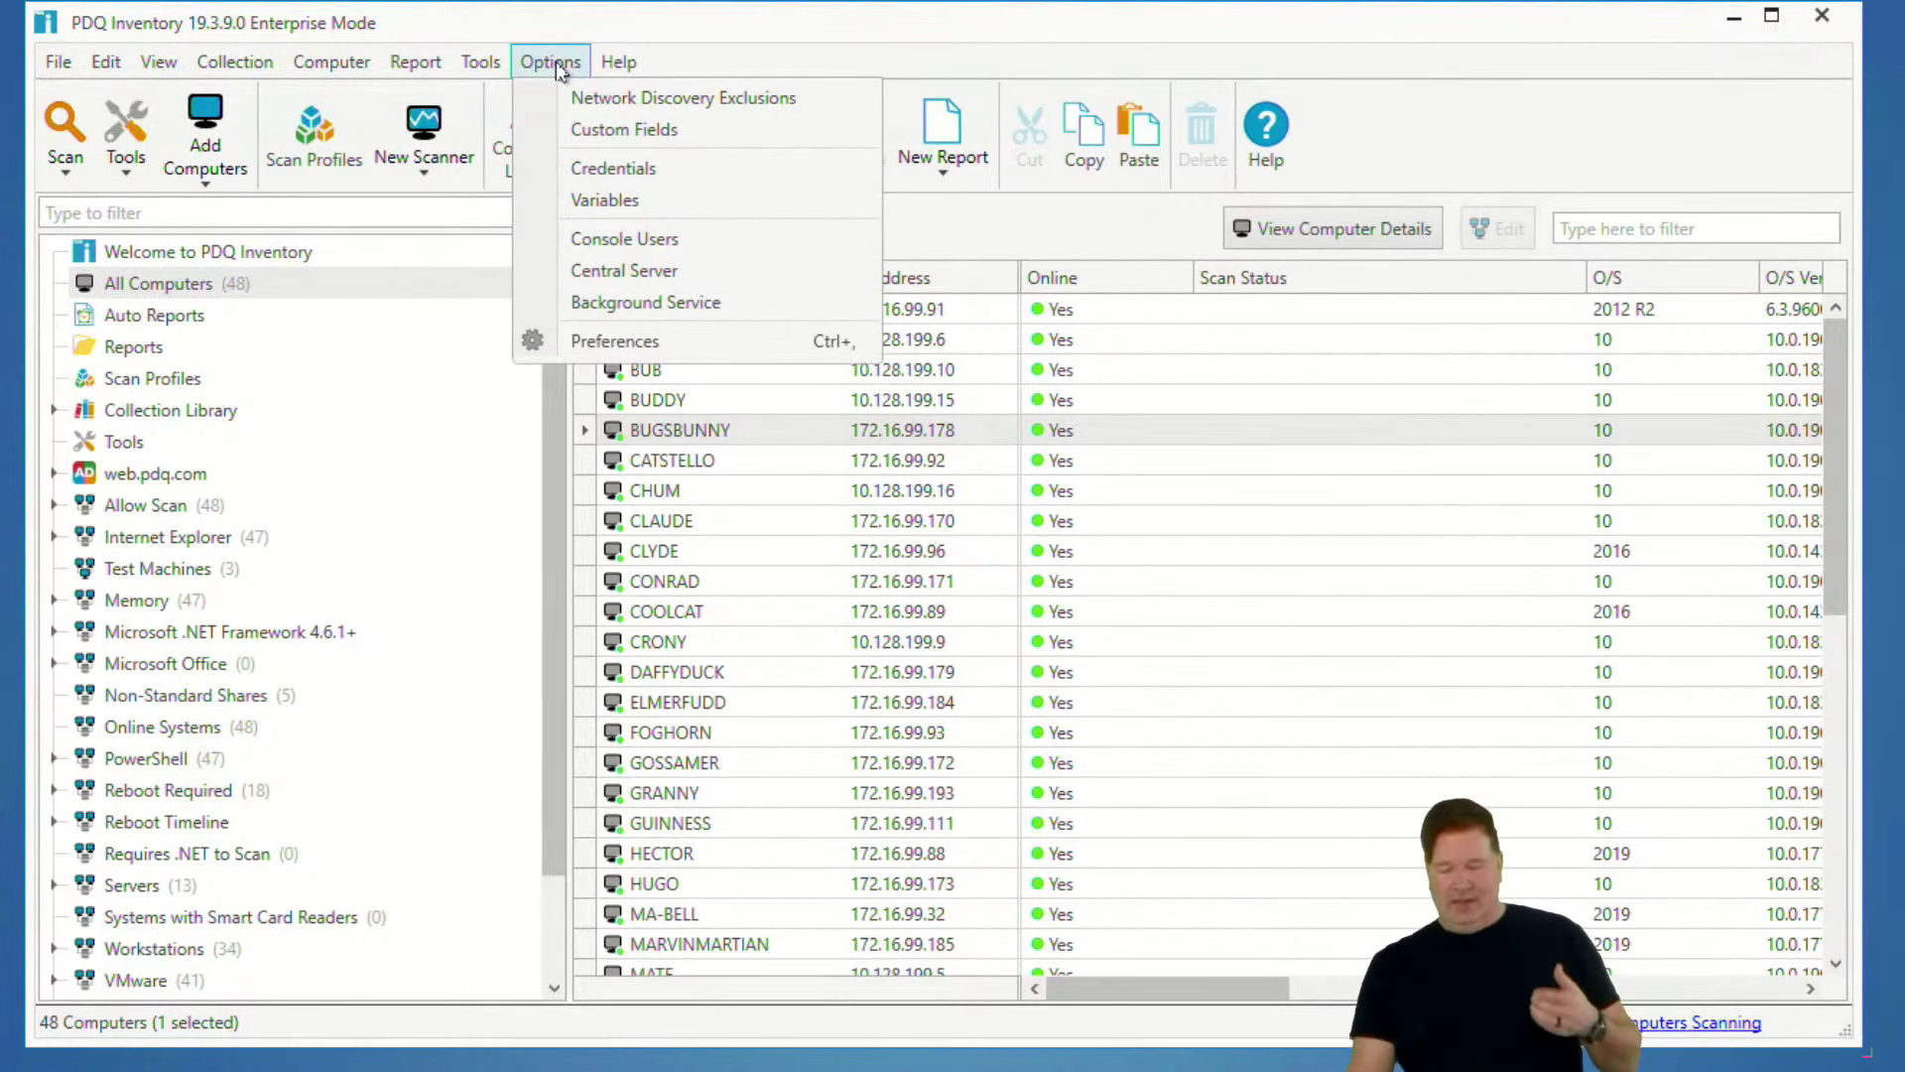
{"action": "left_click", "coordinate": [606, 199]}
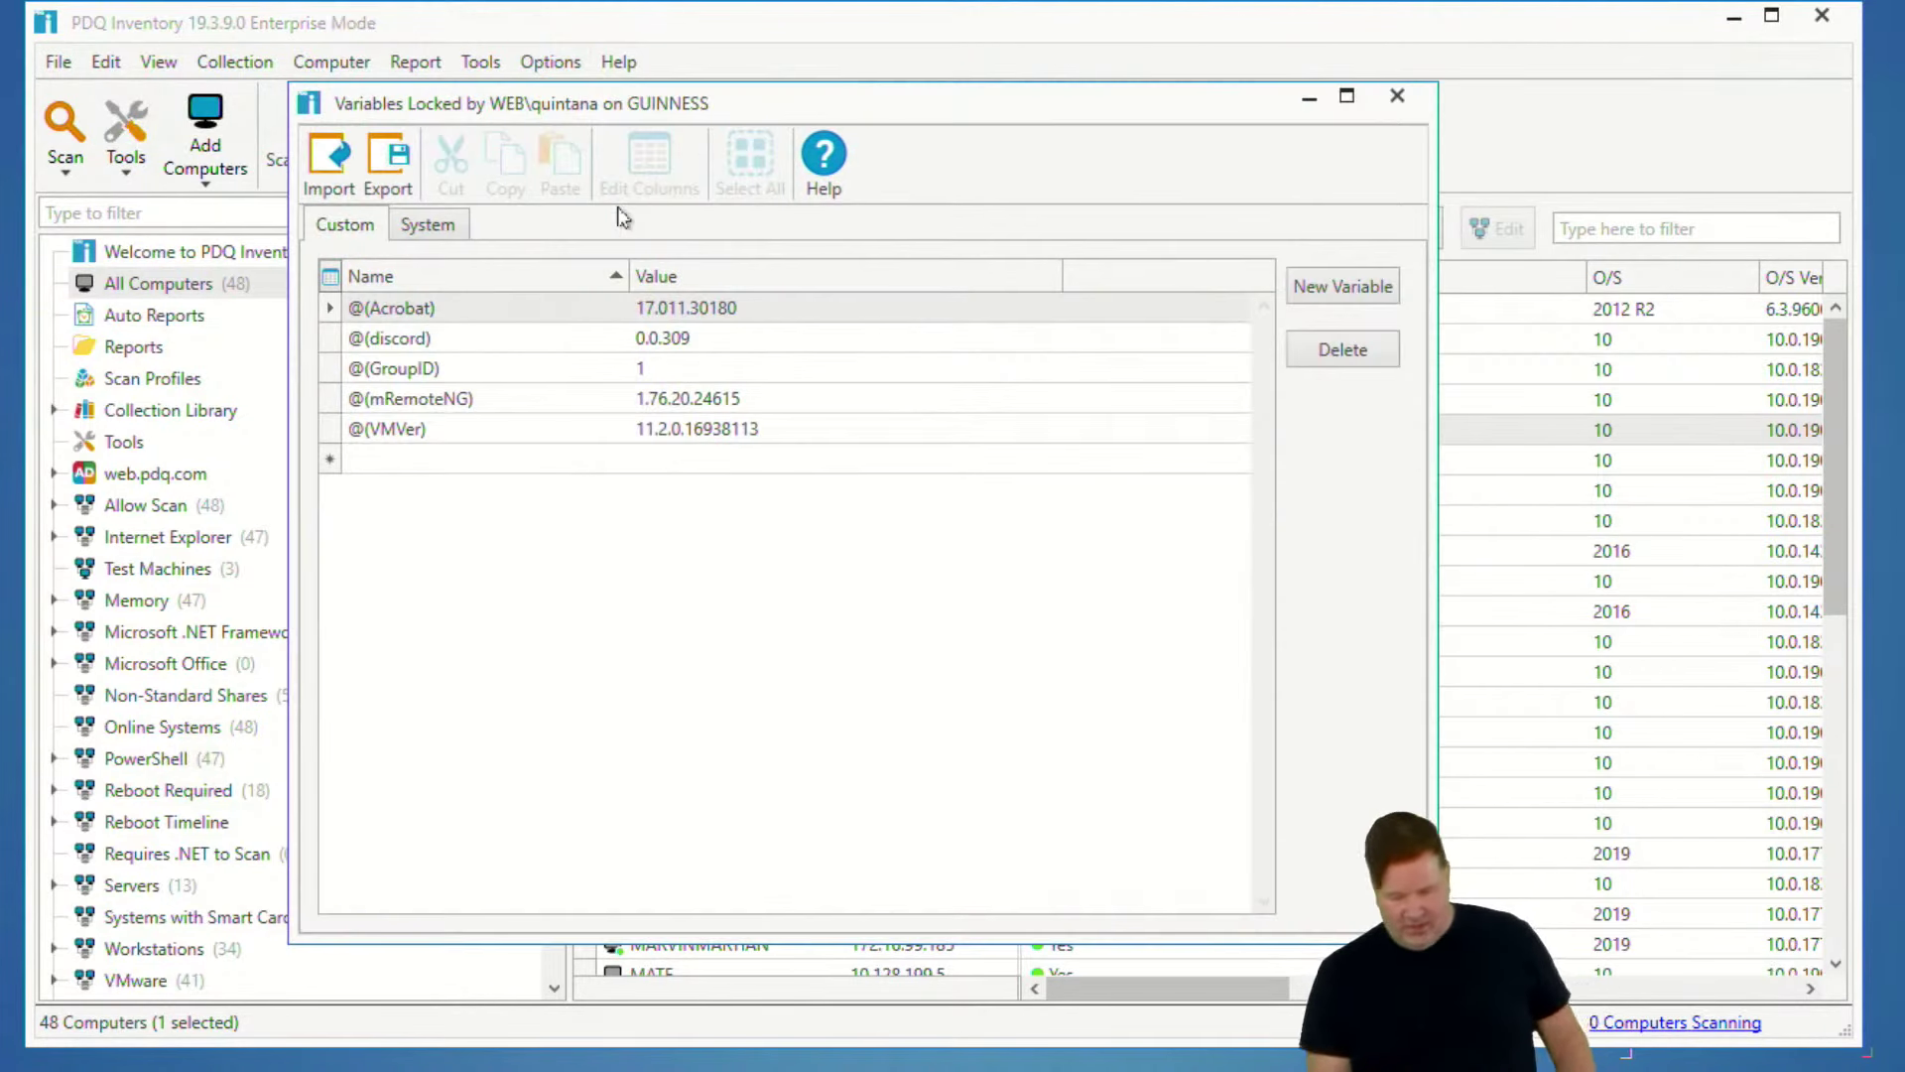
{"action": "left_click", "coordinate": [414, 480]}
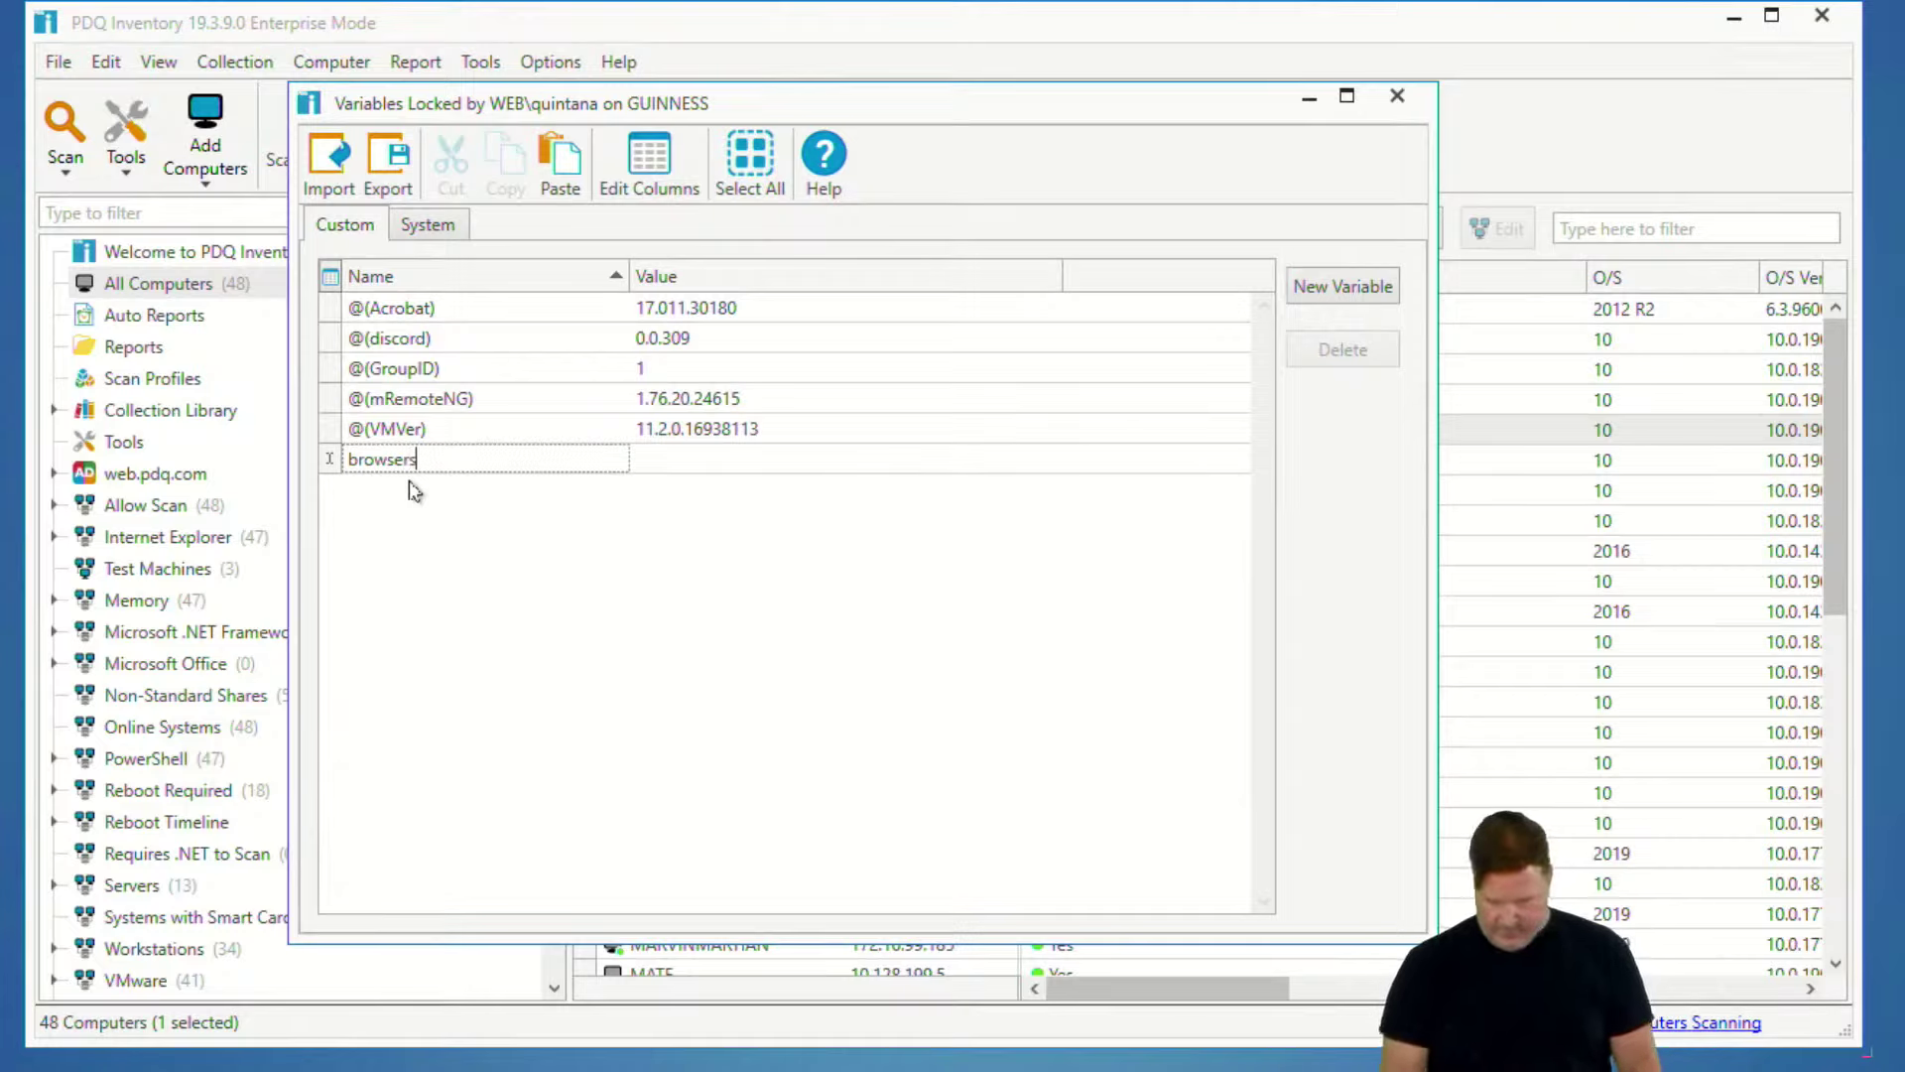
{"action": "left_click", "coordinate": [724, 463]}
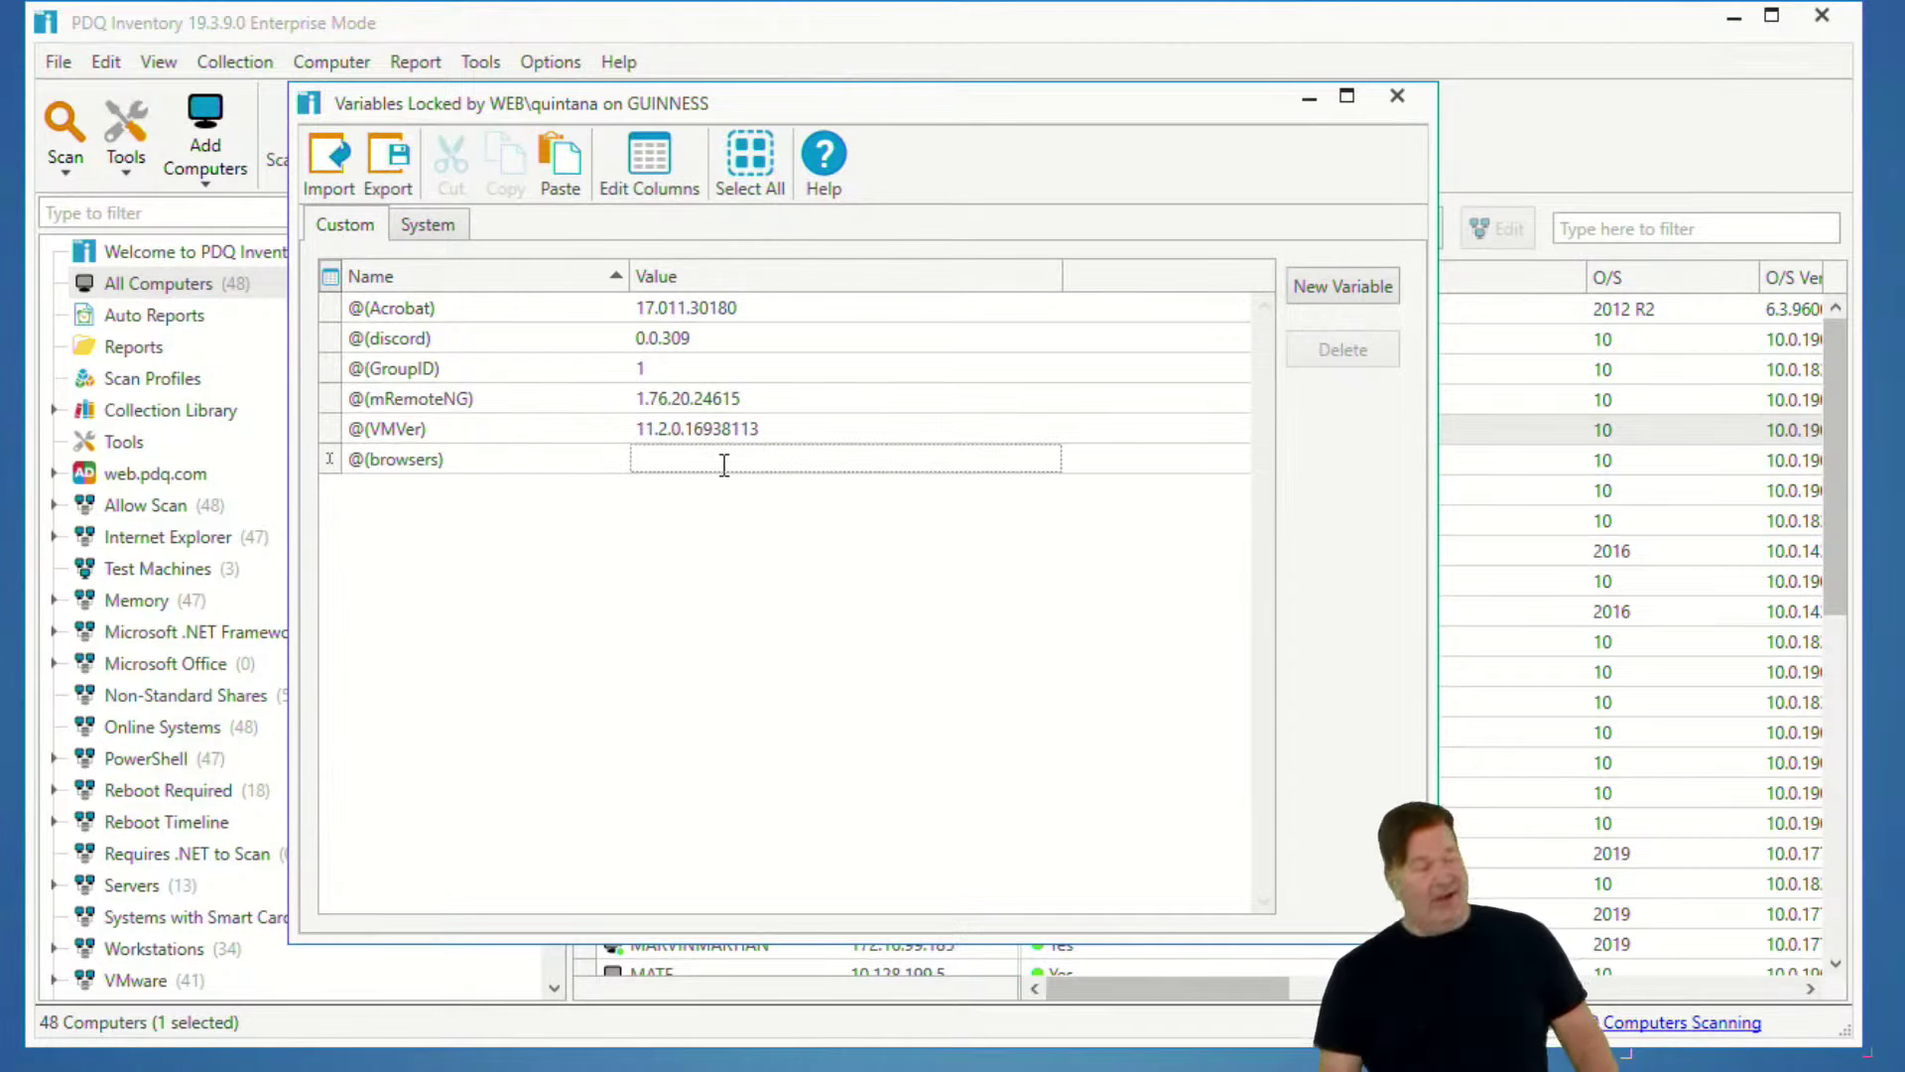
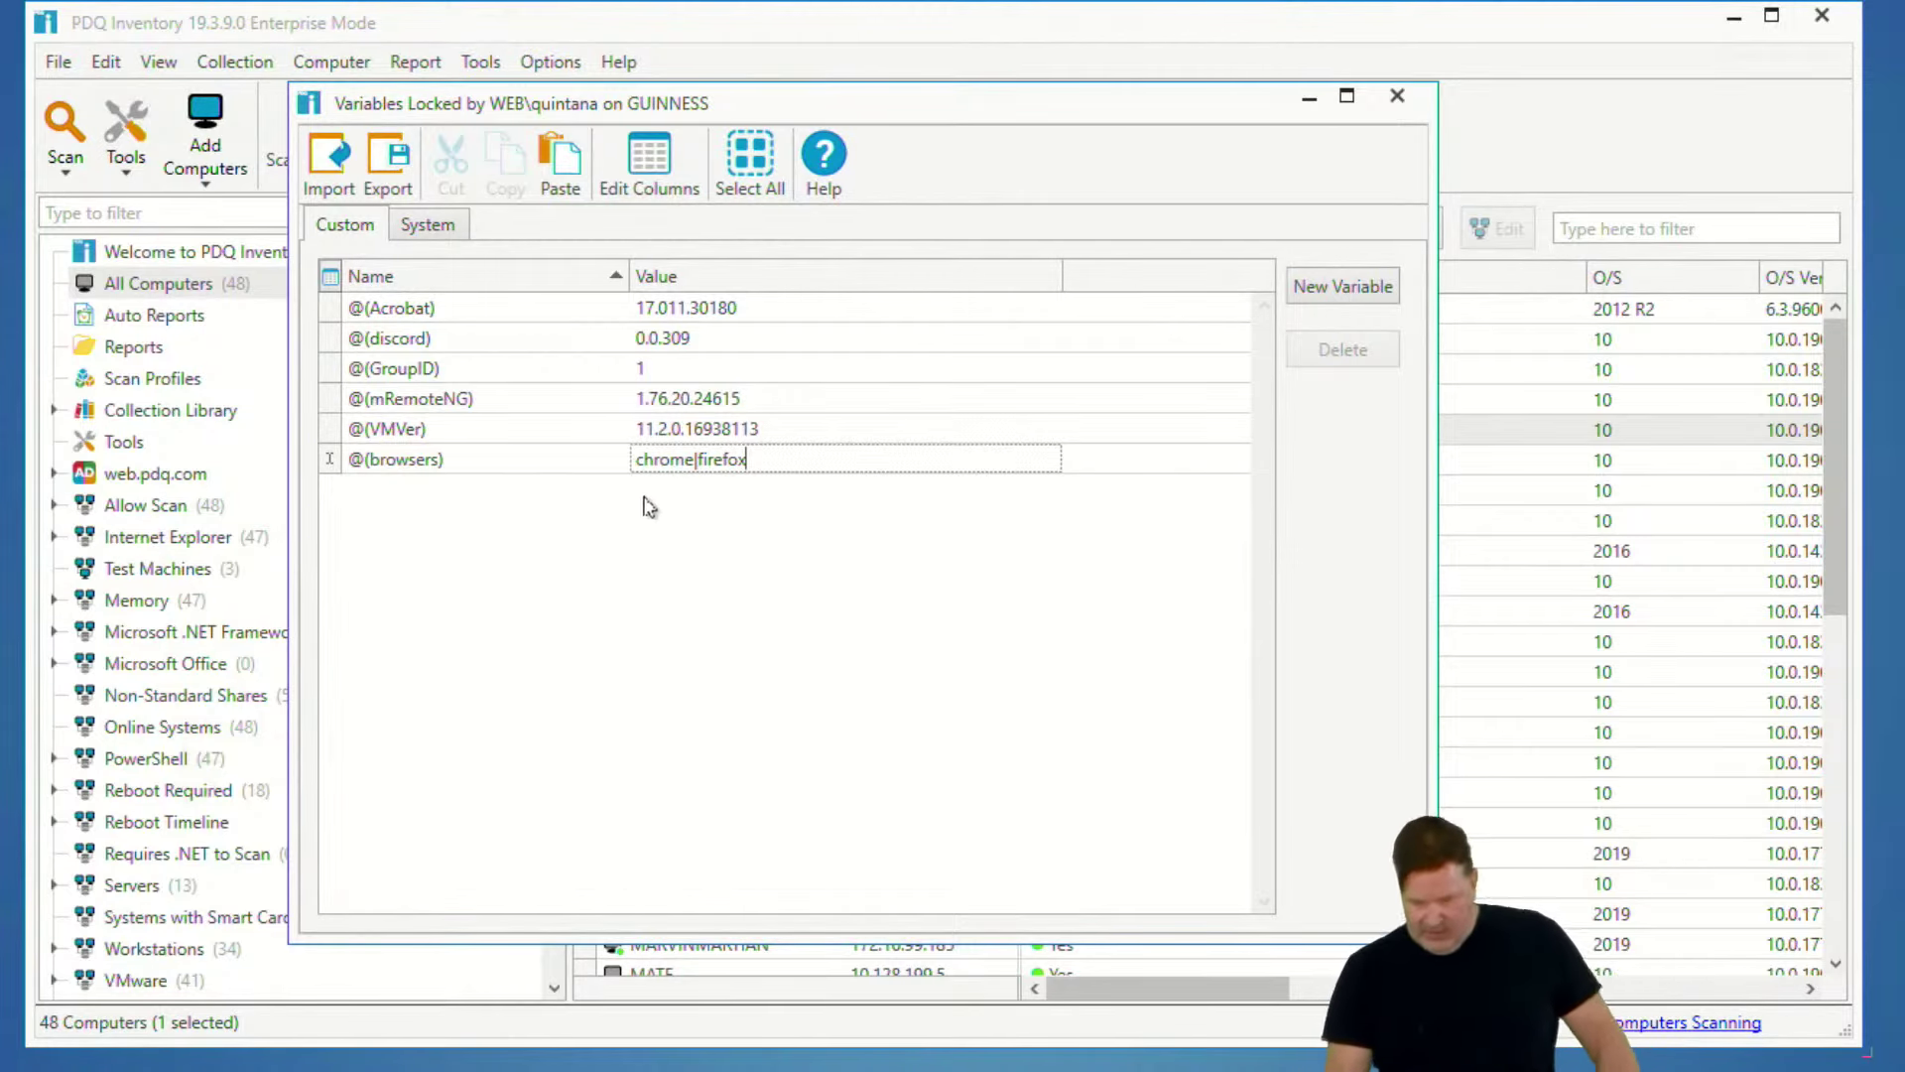
{"action": "left_click", "coordinate": [1397, 96]}
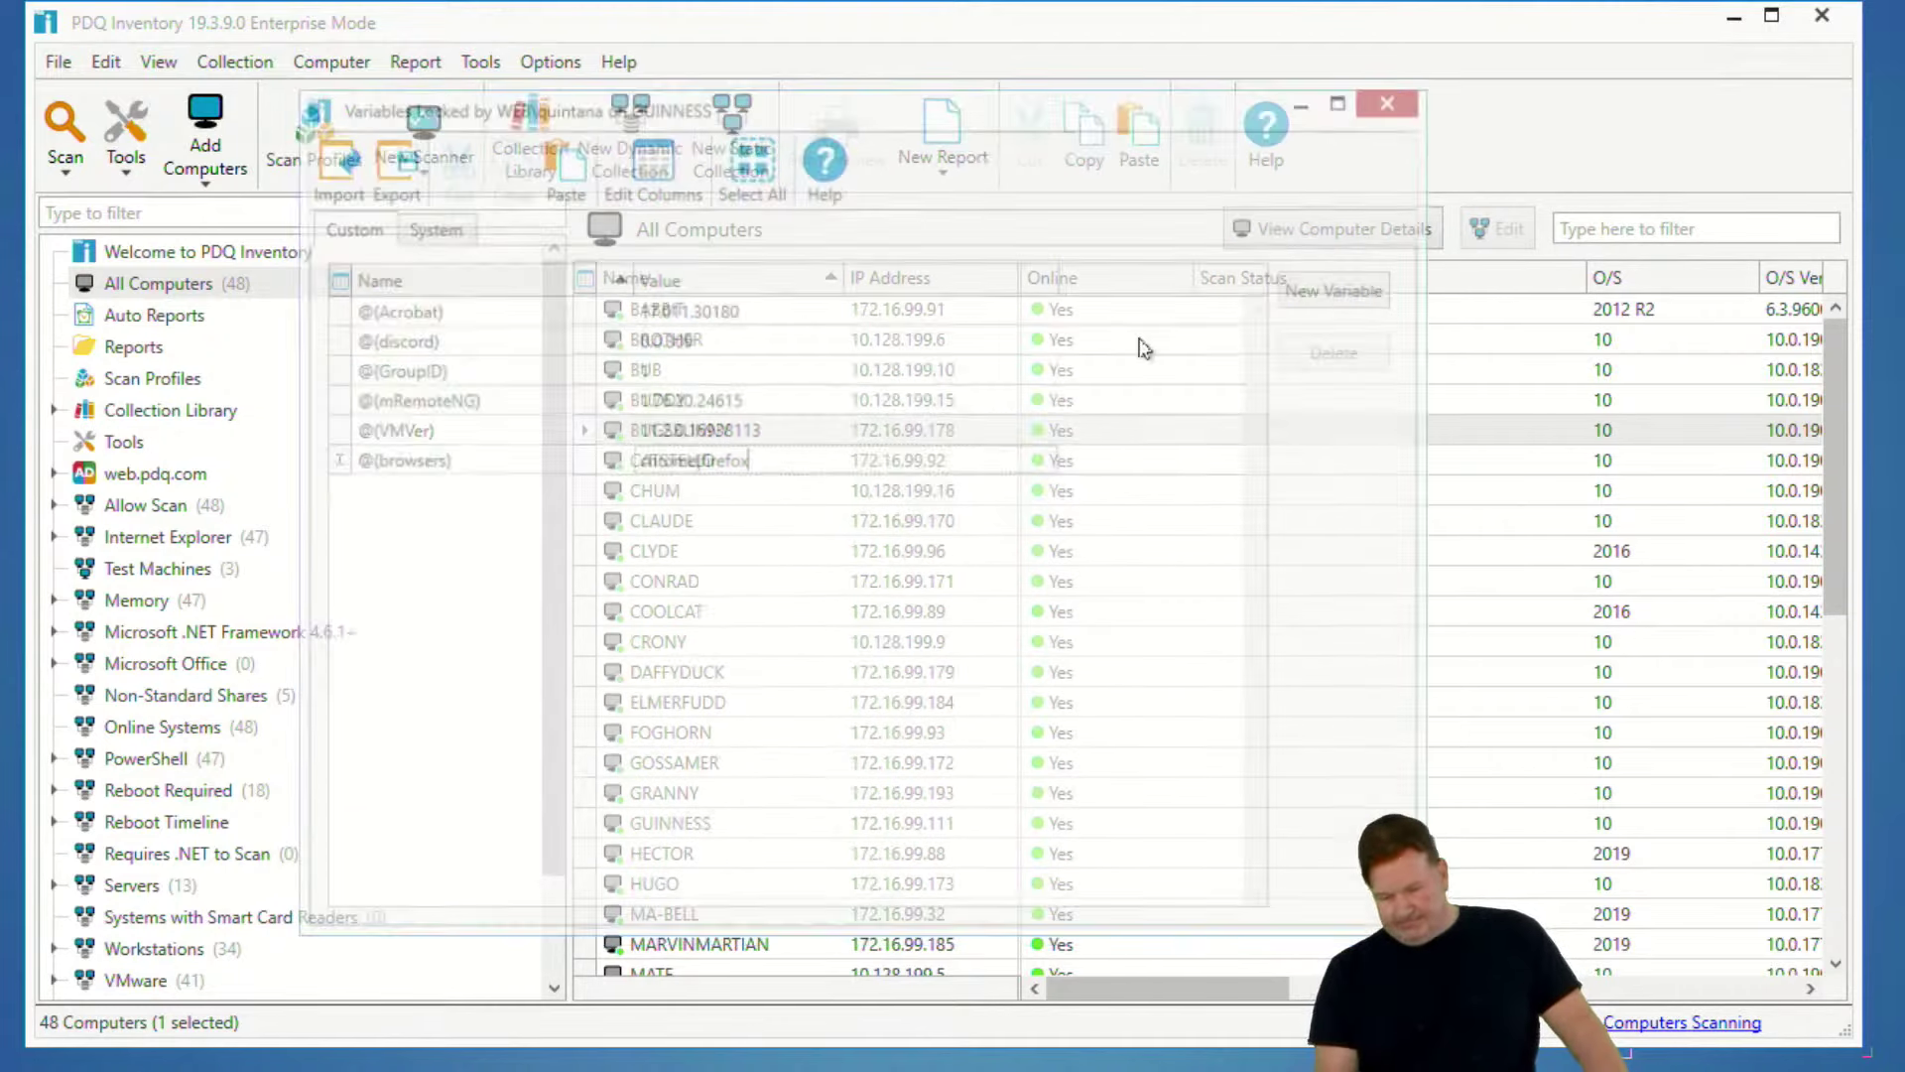
- Create a new basic report and name it Browsers
{"action": "left_click", "coordinate": [416, 66]}
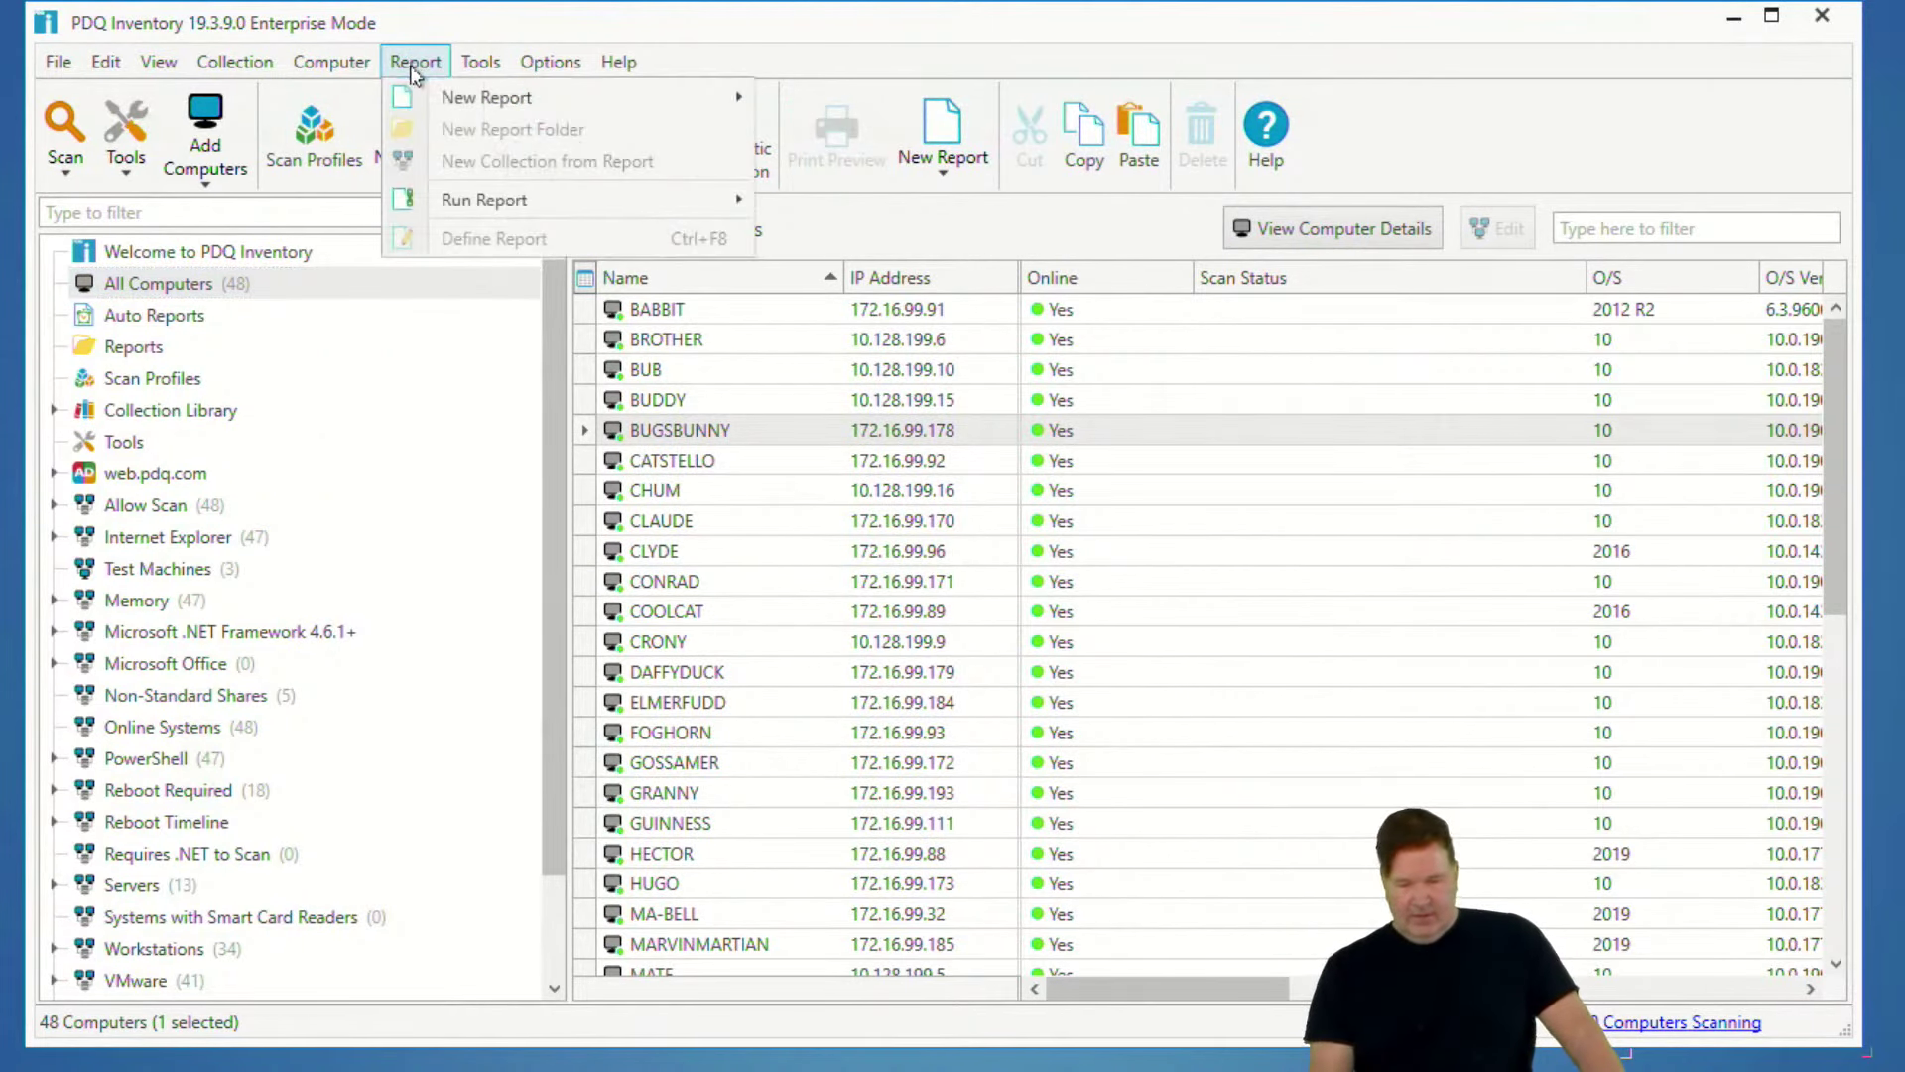
{"action": "mouse_move", "coordinate": [457, 97]}
{"action": "left_click", "coordinate": [868, 101]}
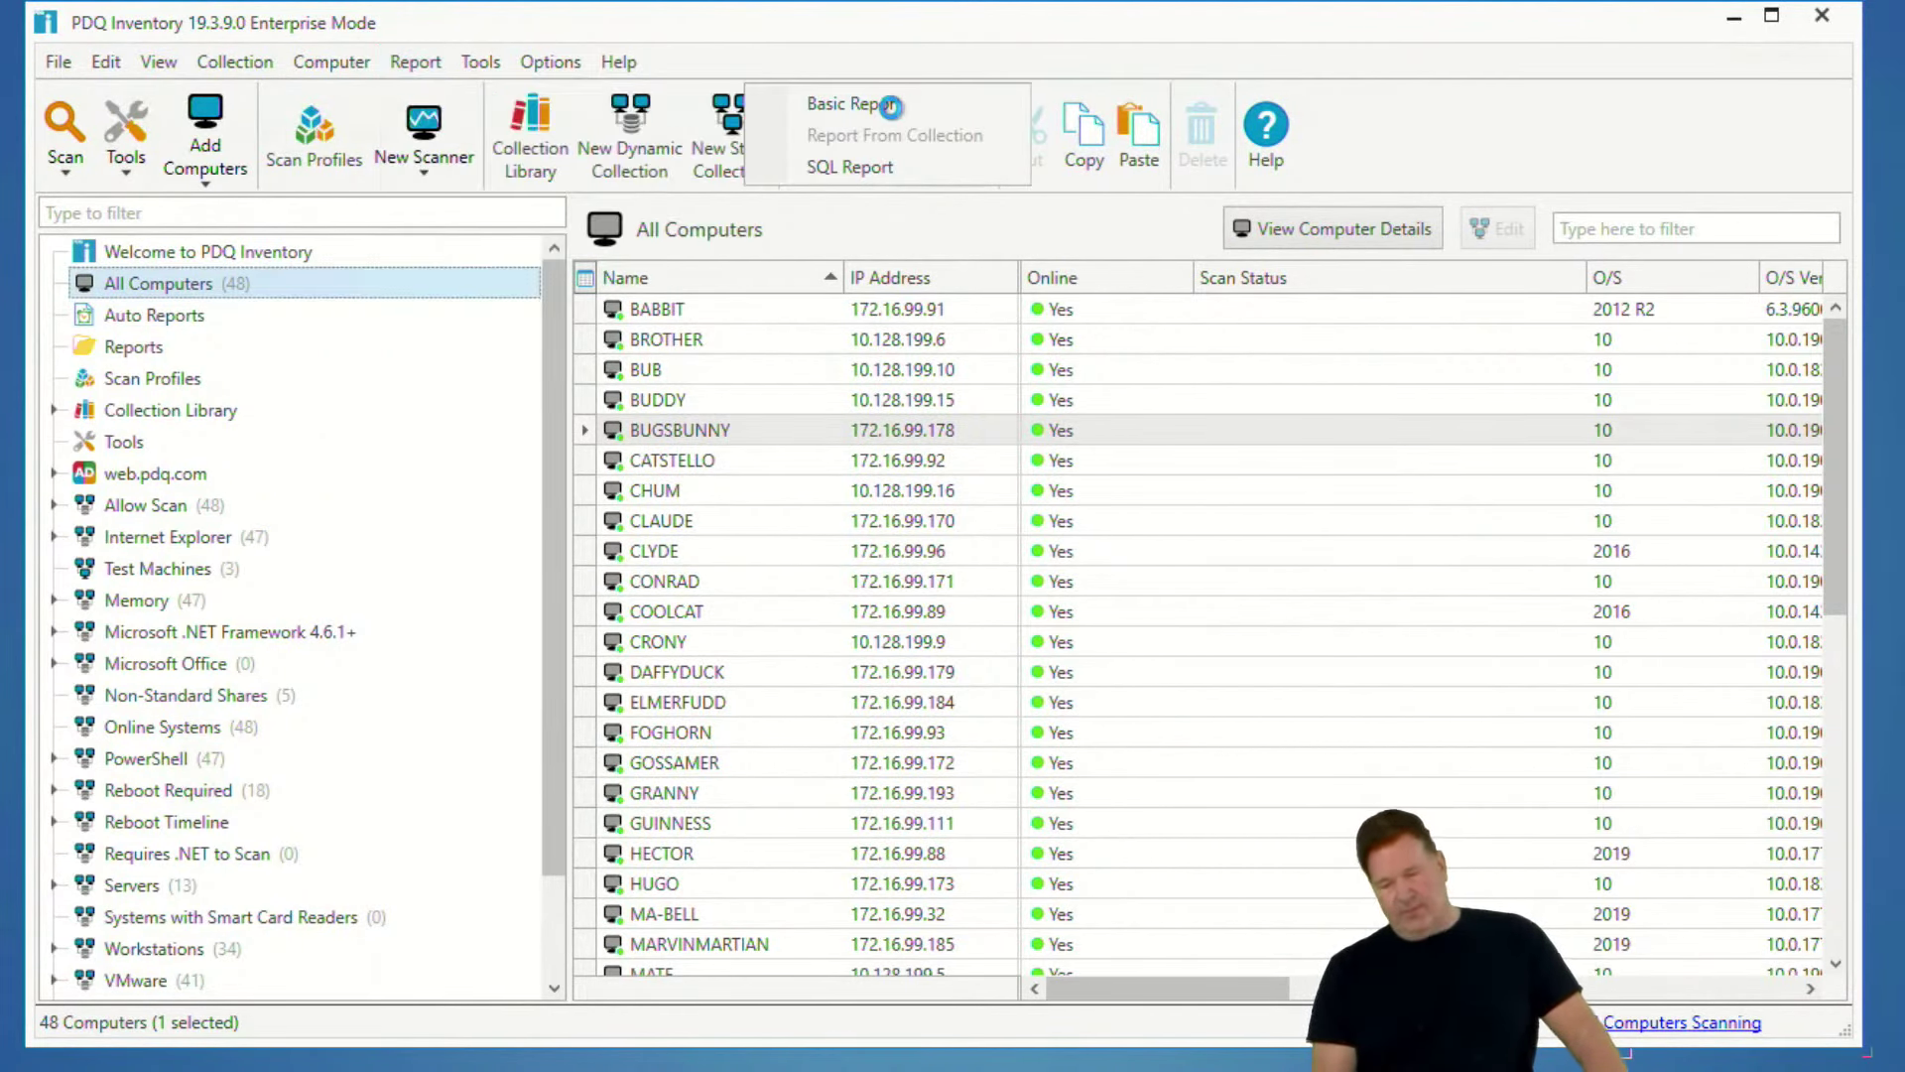
{"action": "left_click_drag", "start_coordinate": [556, 229], "coordinate": [289, 208]}
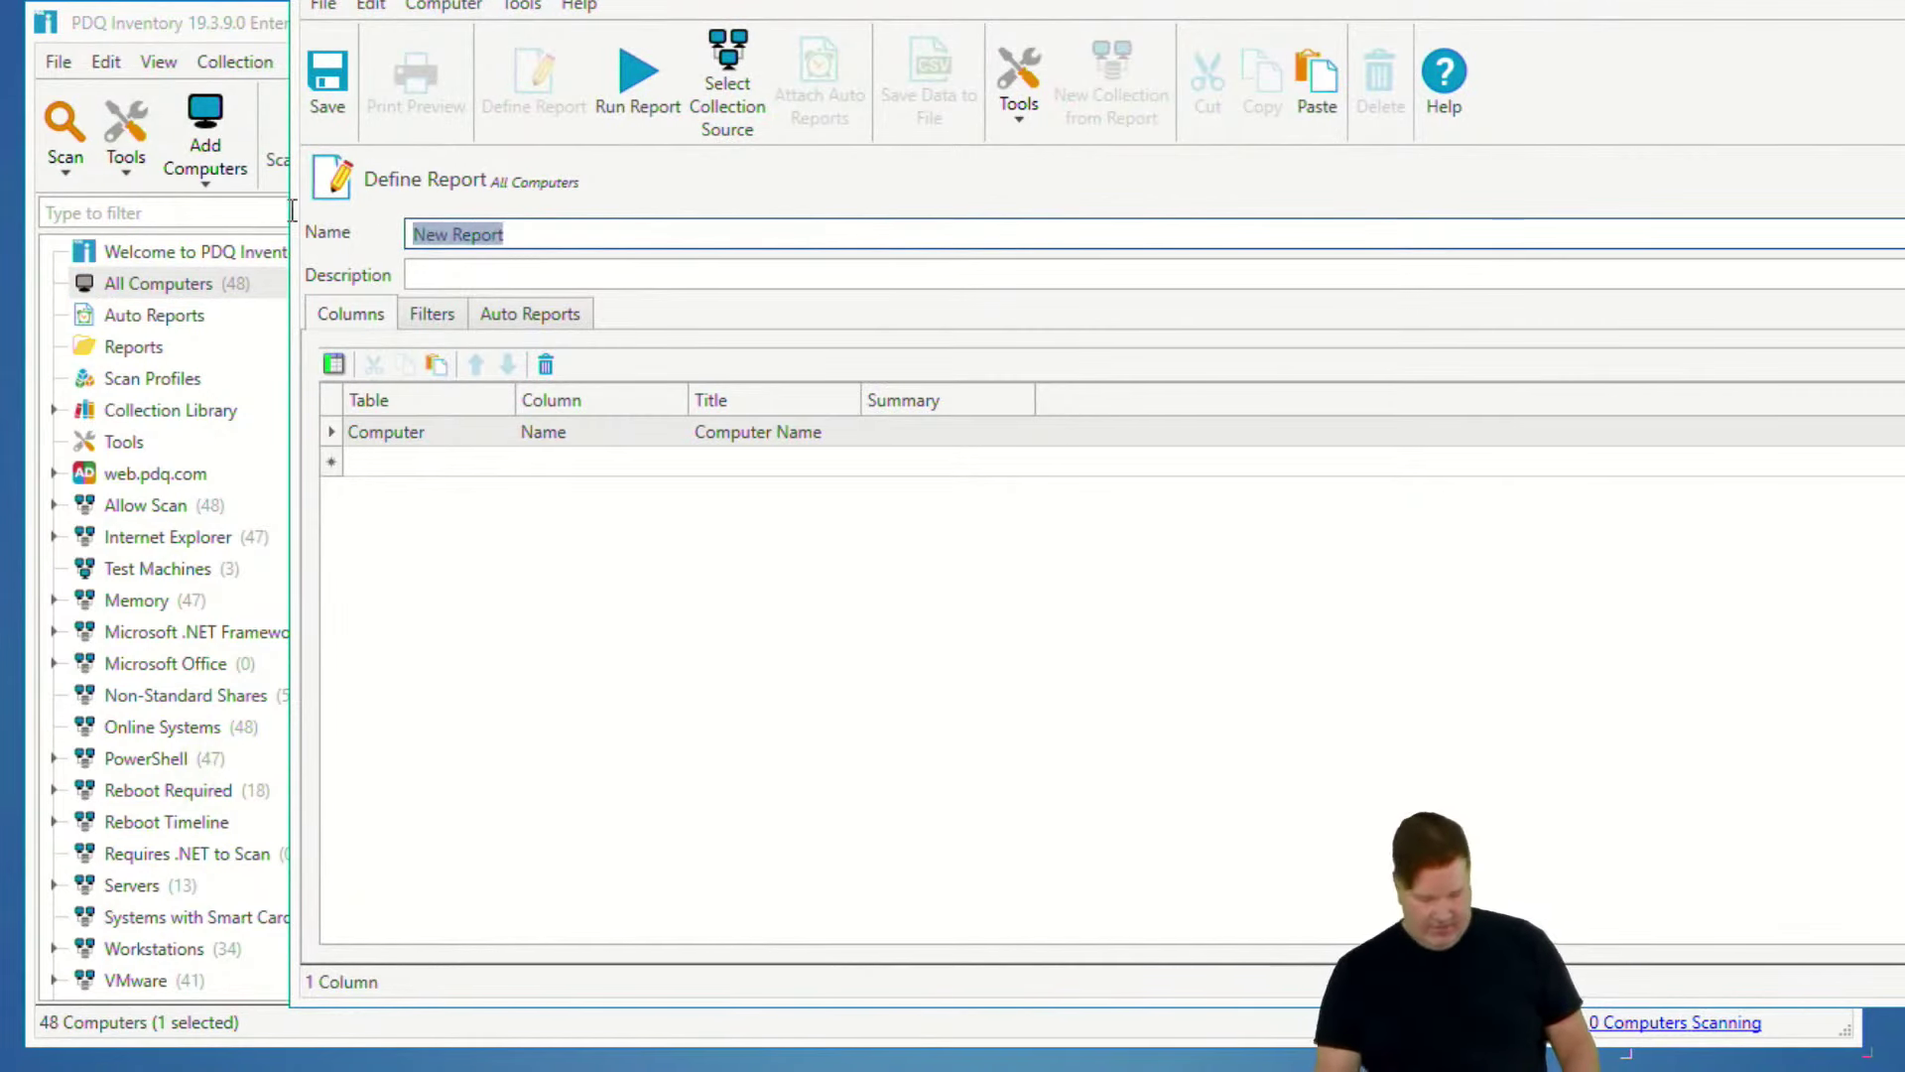
{"action": "type", "text": "BRowsers"}
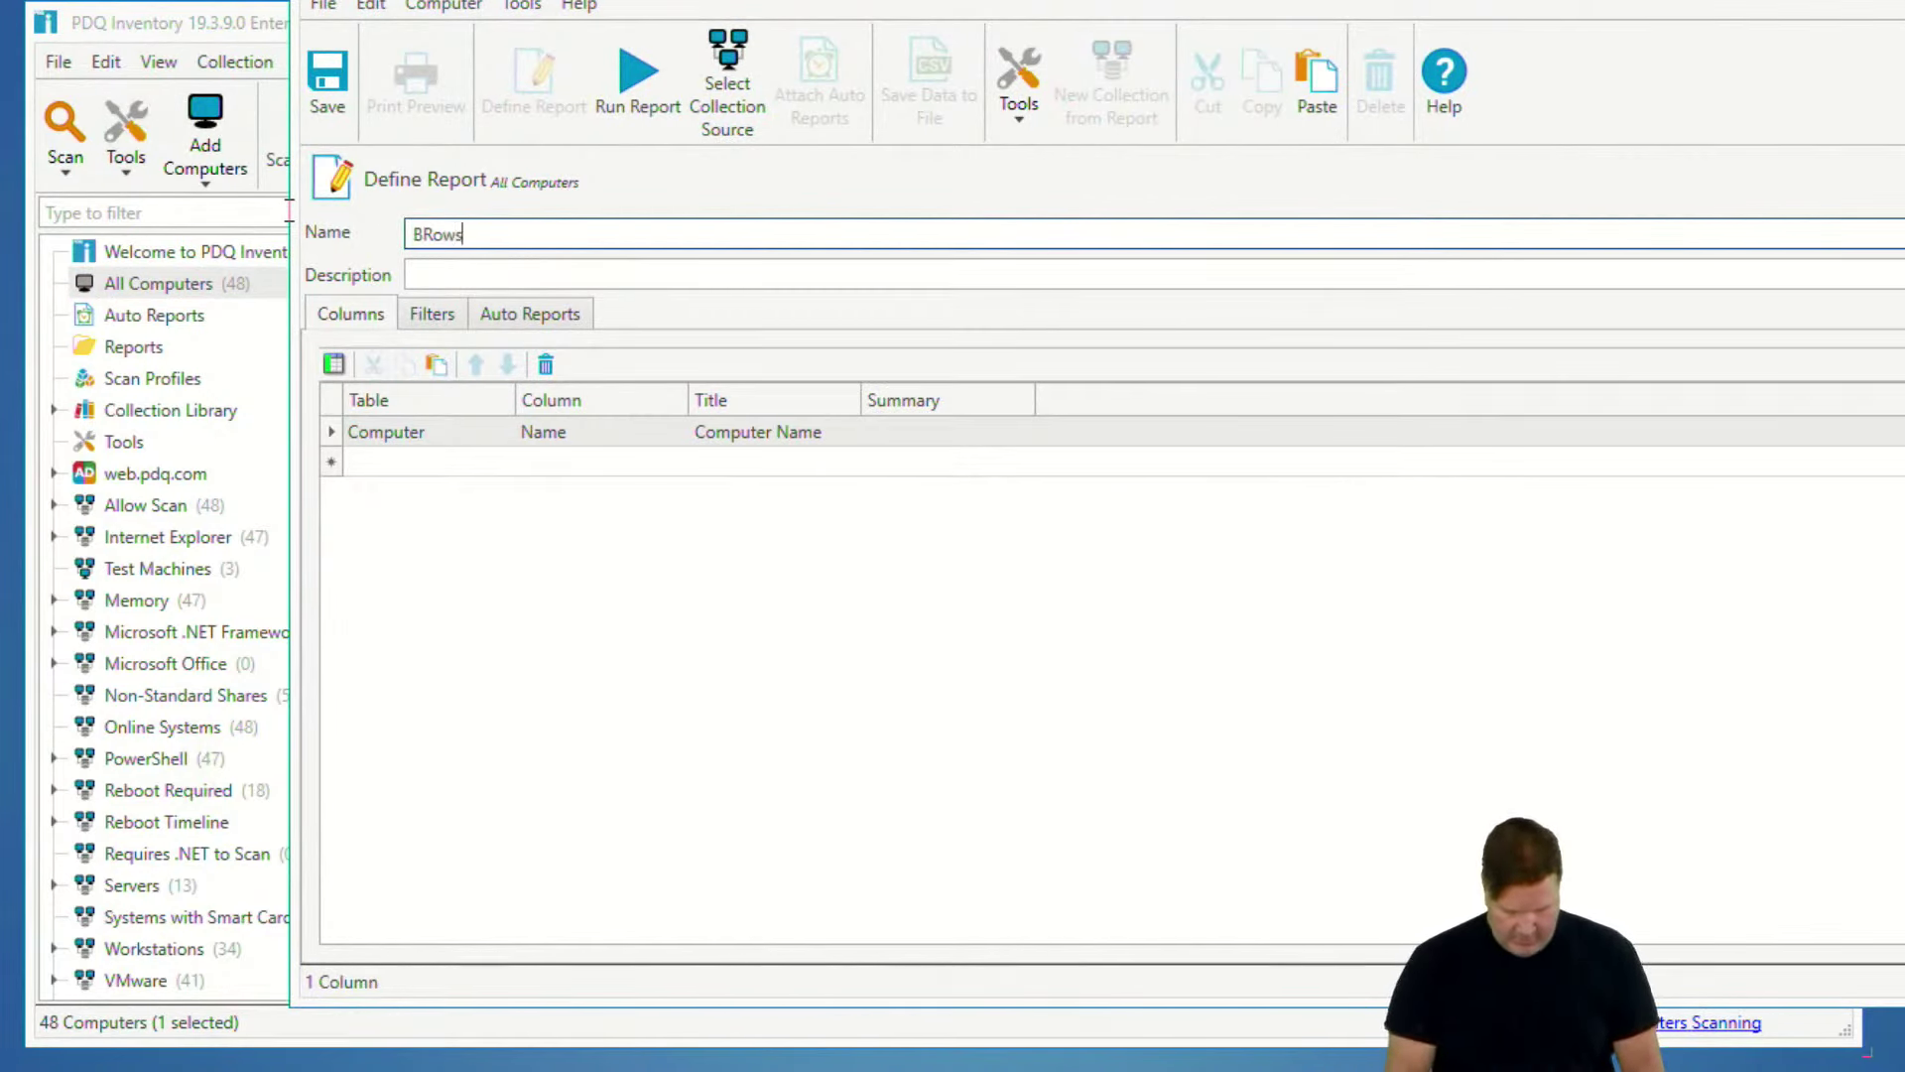
{"action": "left_click", "coordinate": [429, 234]}
{"action": "key", "text": "BackSpace"}
{"action": "type", "text": "r"}
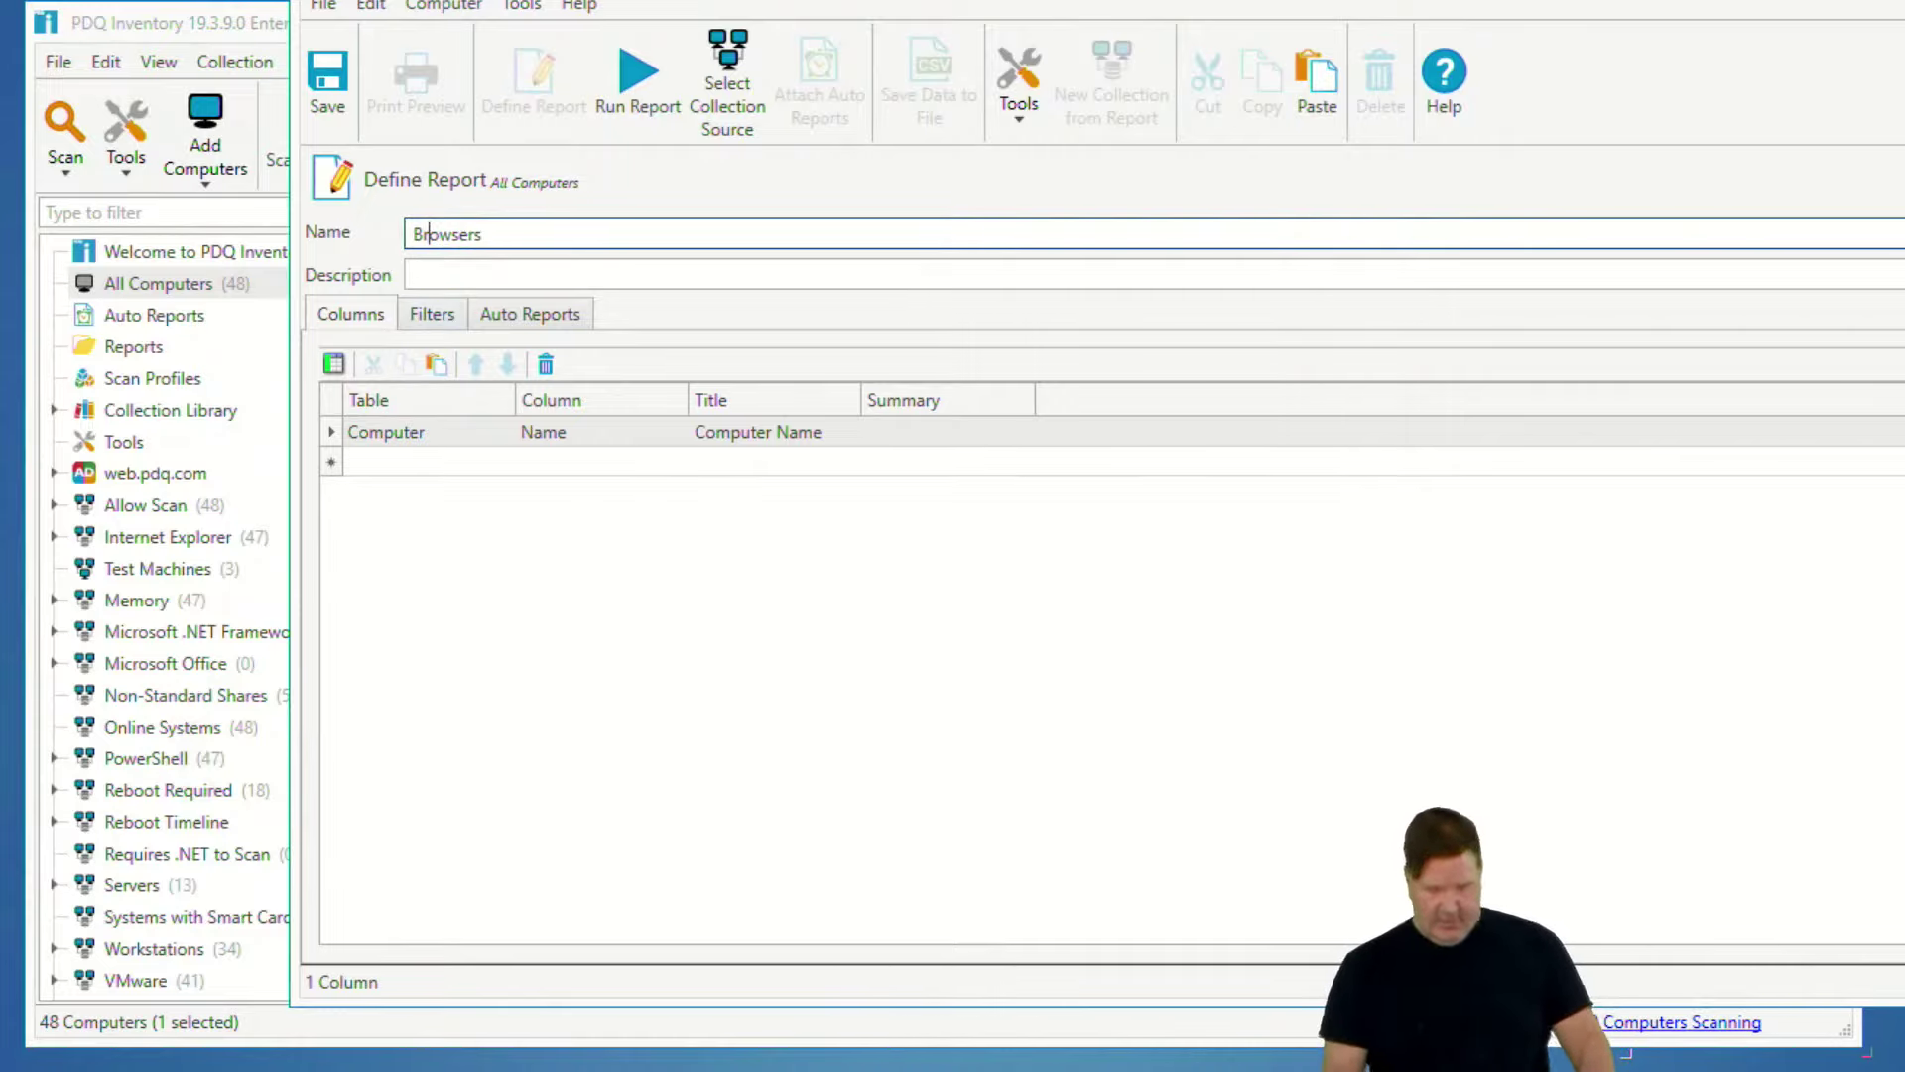
- Add an Application name column to the Browsers report below the Computer name column
{"action": "left_click", "coordinate": [437, 464]}
{"action": "left_click", "coordinate": [501, 463]}
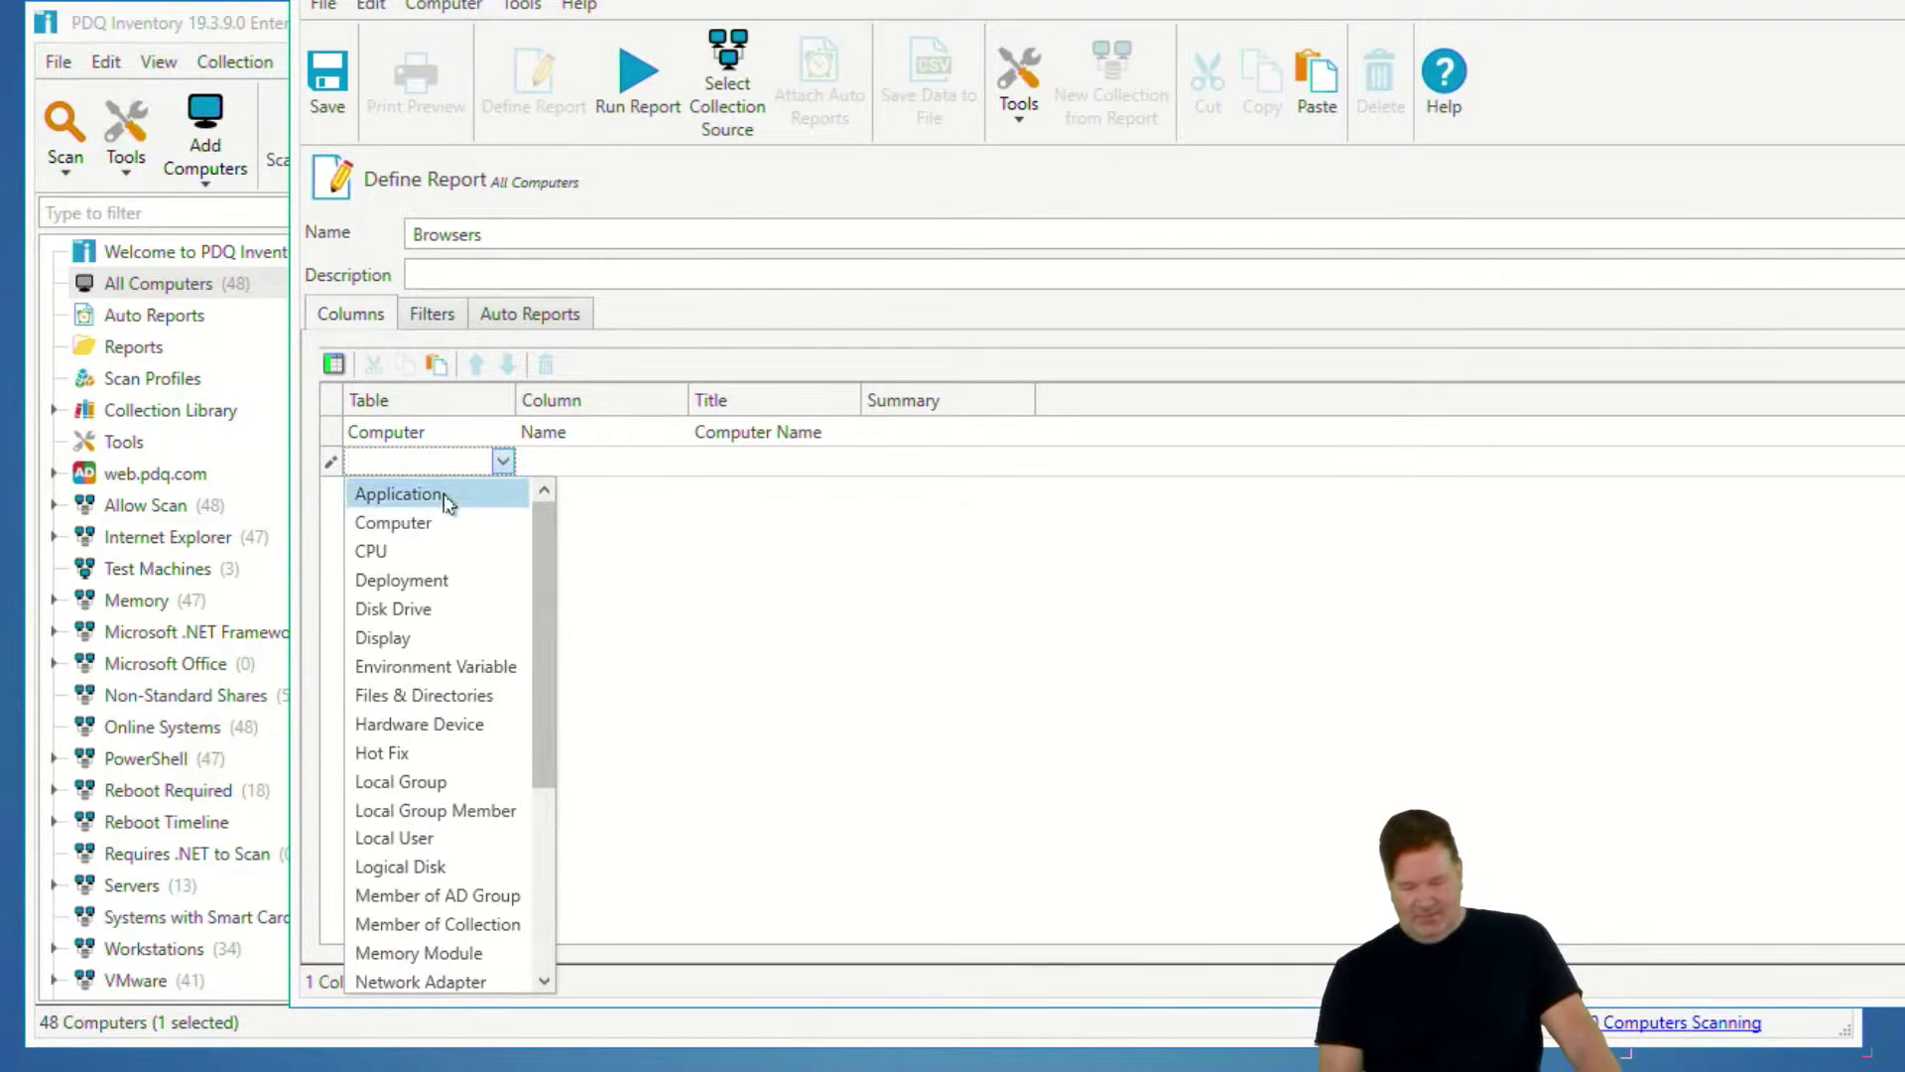
{"action": "left_click", "coordinate": [446, 495]}
- Add a report filter on Computer Name that uses Matches Expression with the custom variable @(browsers)
{"action": "left_click", "coordinate": [434, 314]}
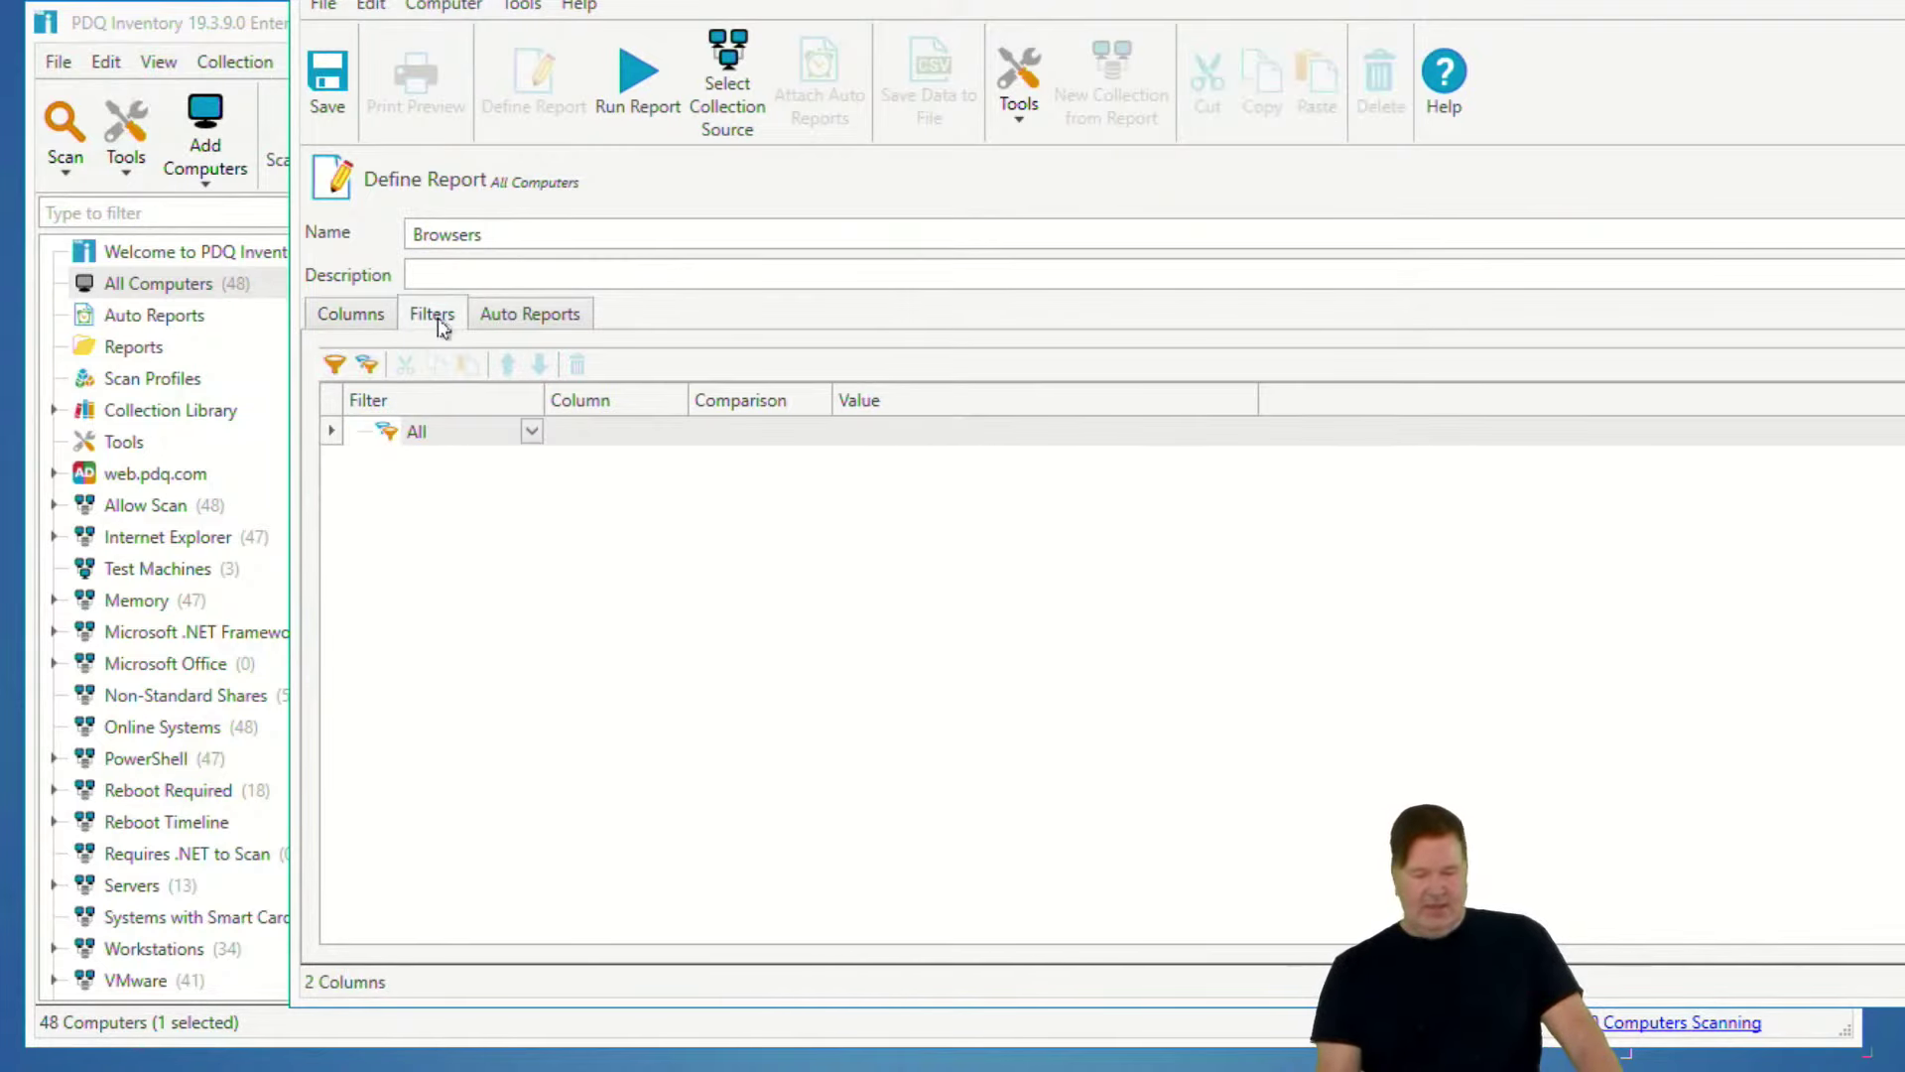
{"action": "left_click", "coordinate": [334, 364]}
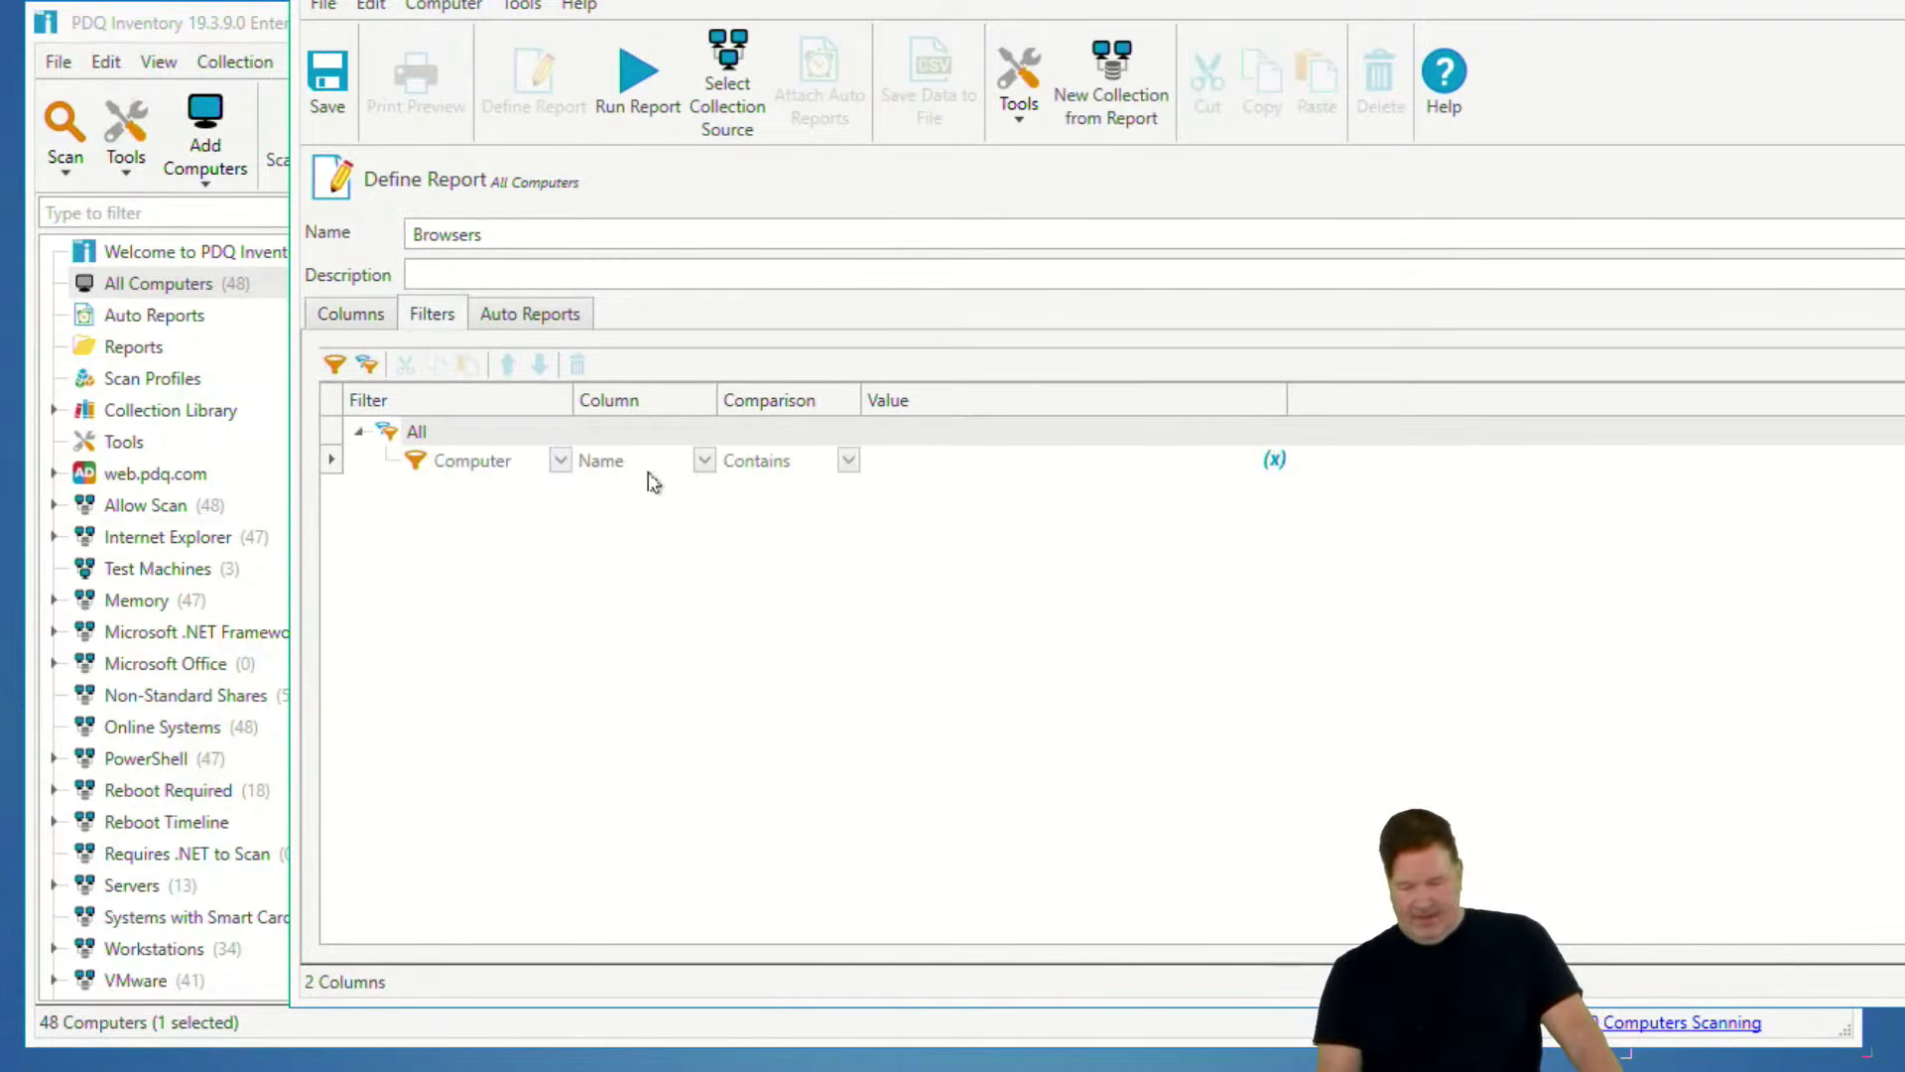
{"action": "left_click", "coordinate": [850, 462]}
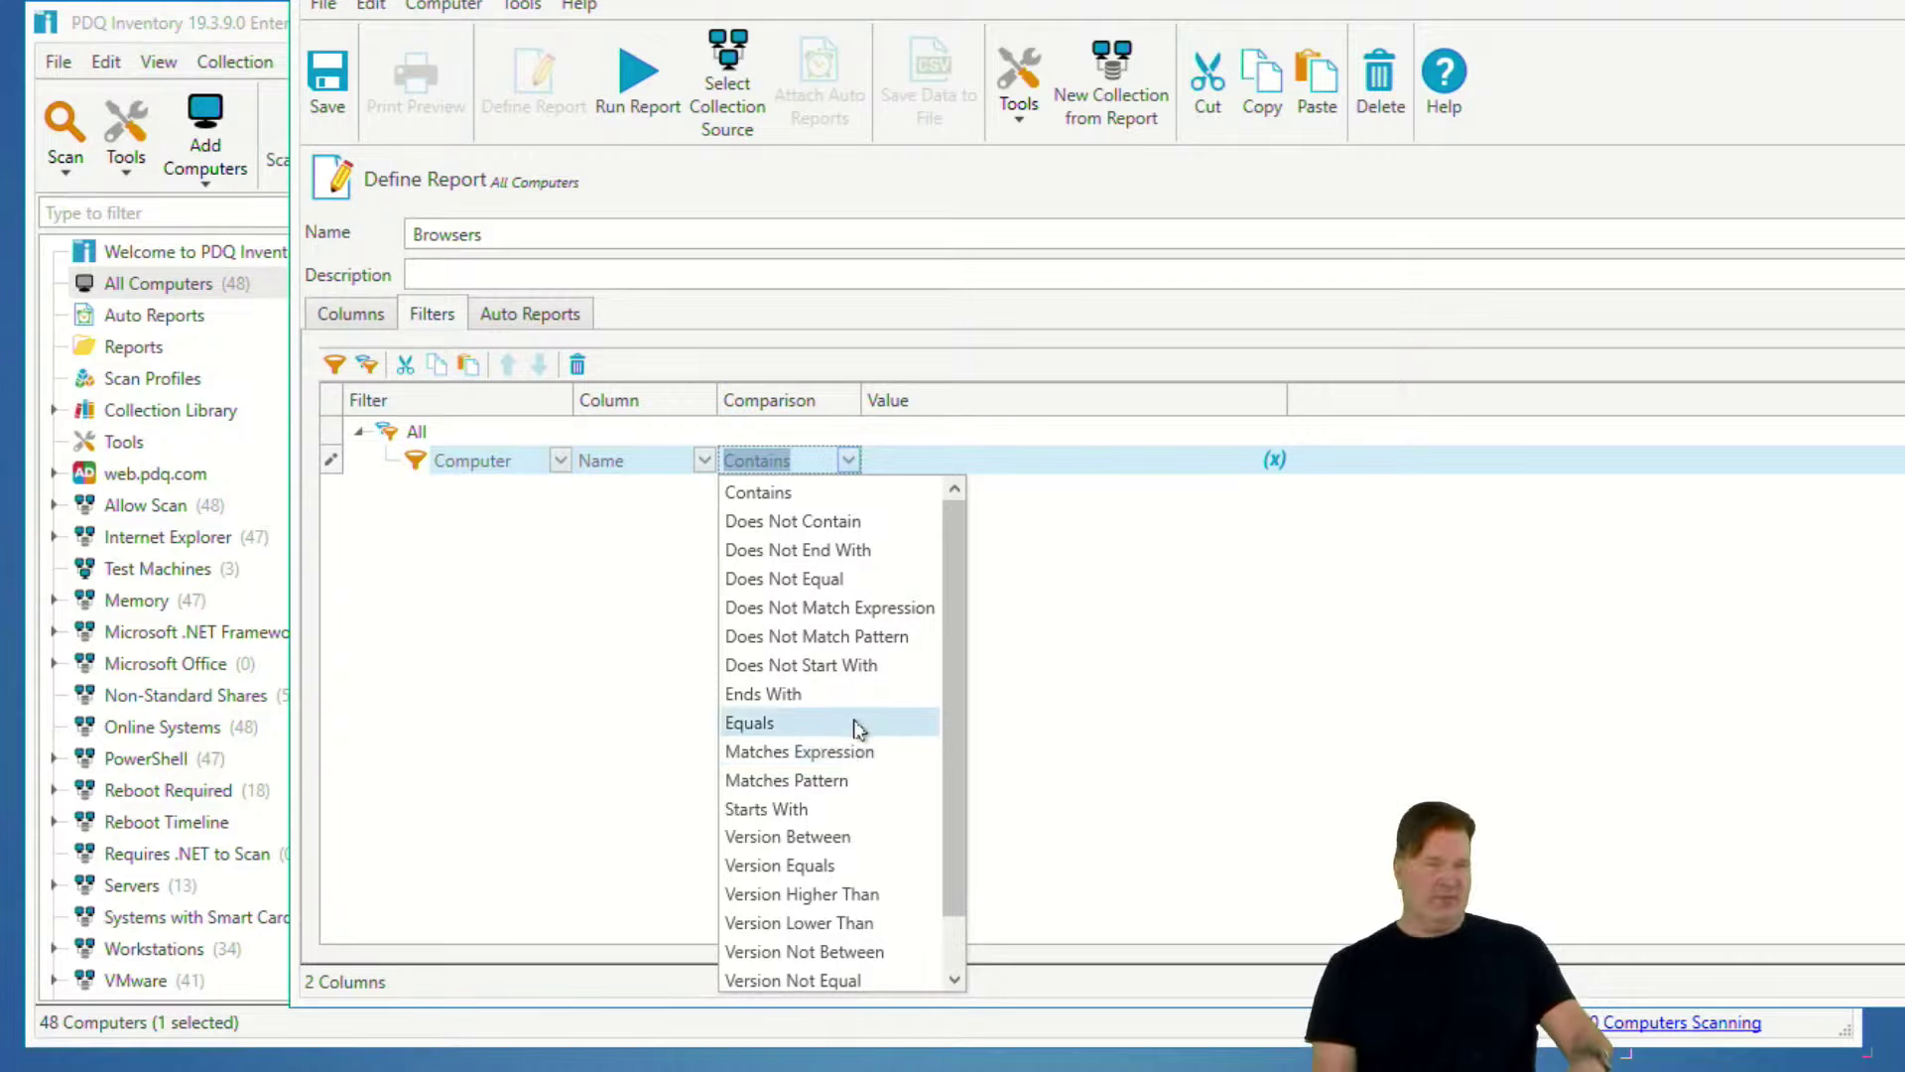
{"action": "left_click", "coordinate": [848, 752]}
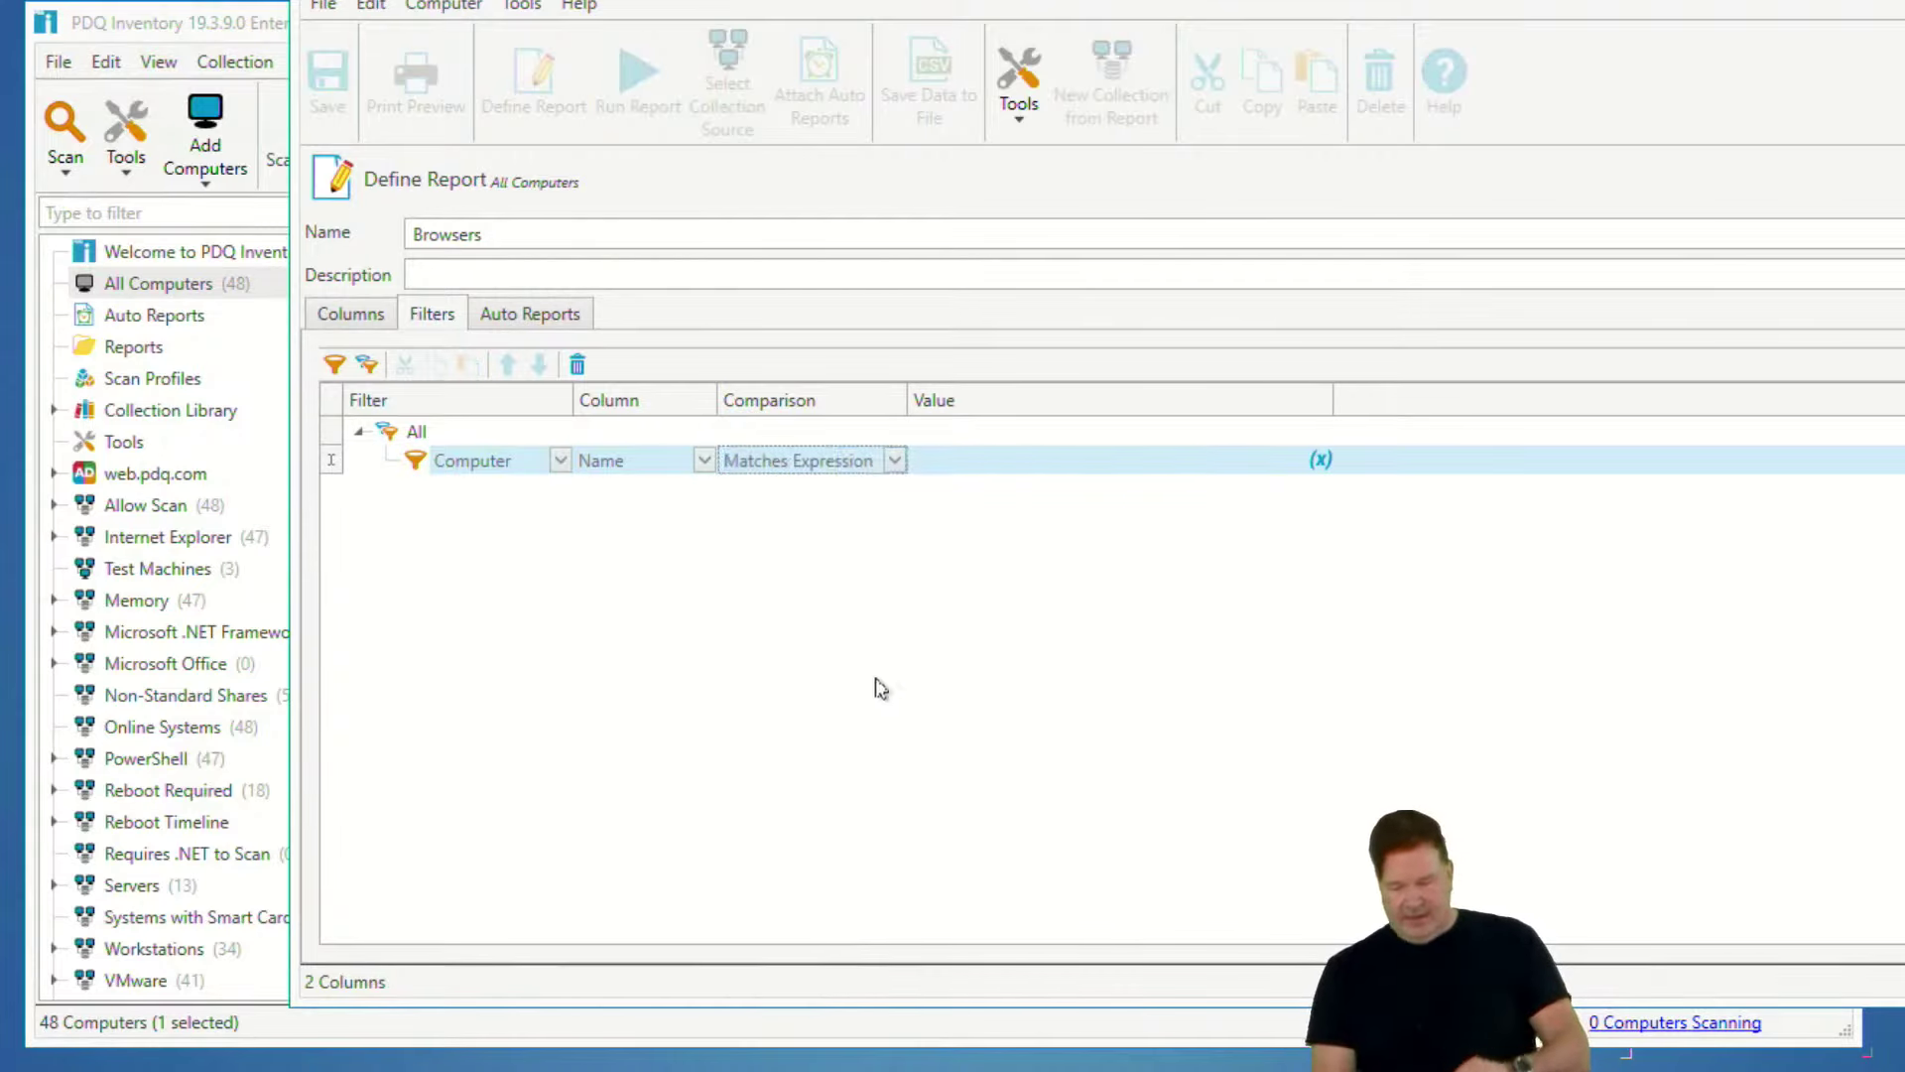
{"action": "left_click", "coordinate": [1322, 462]}
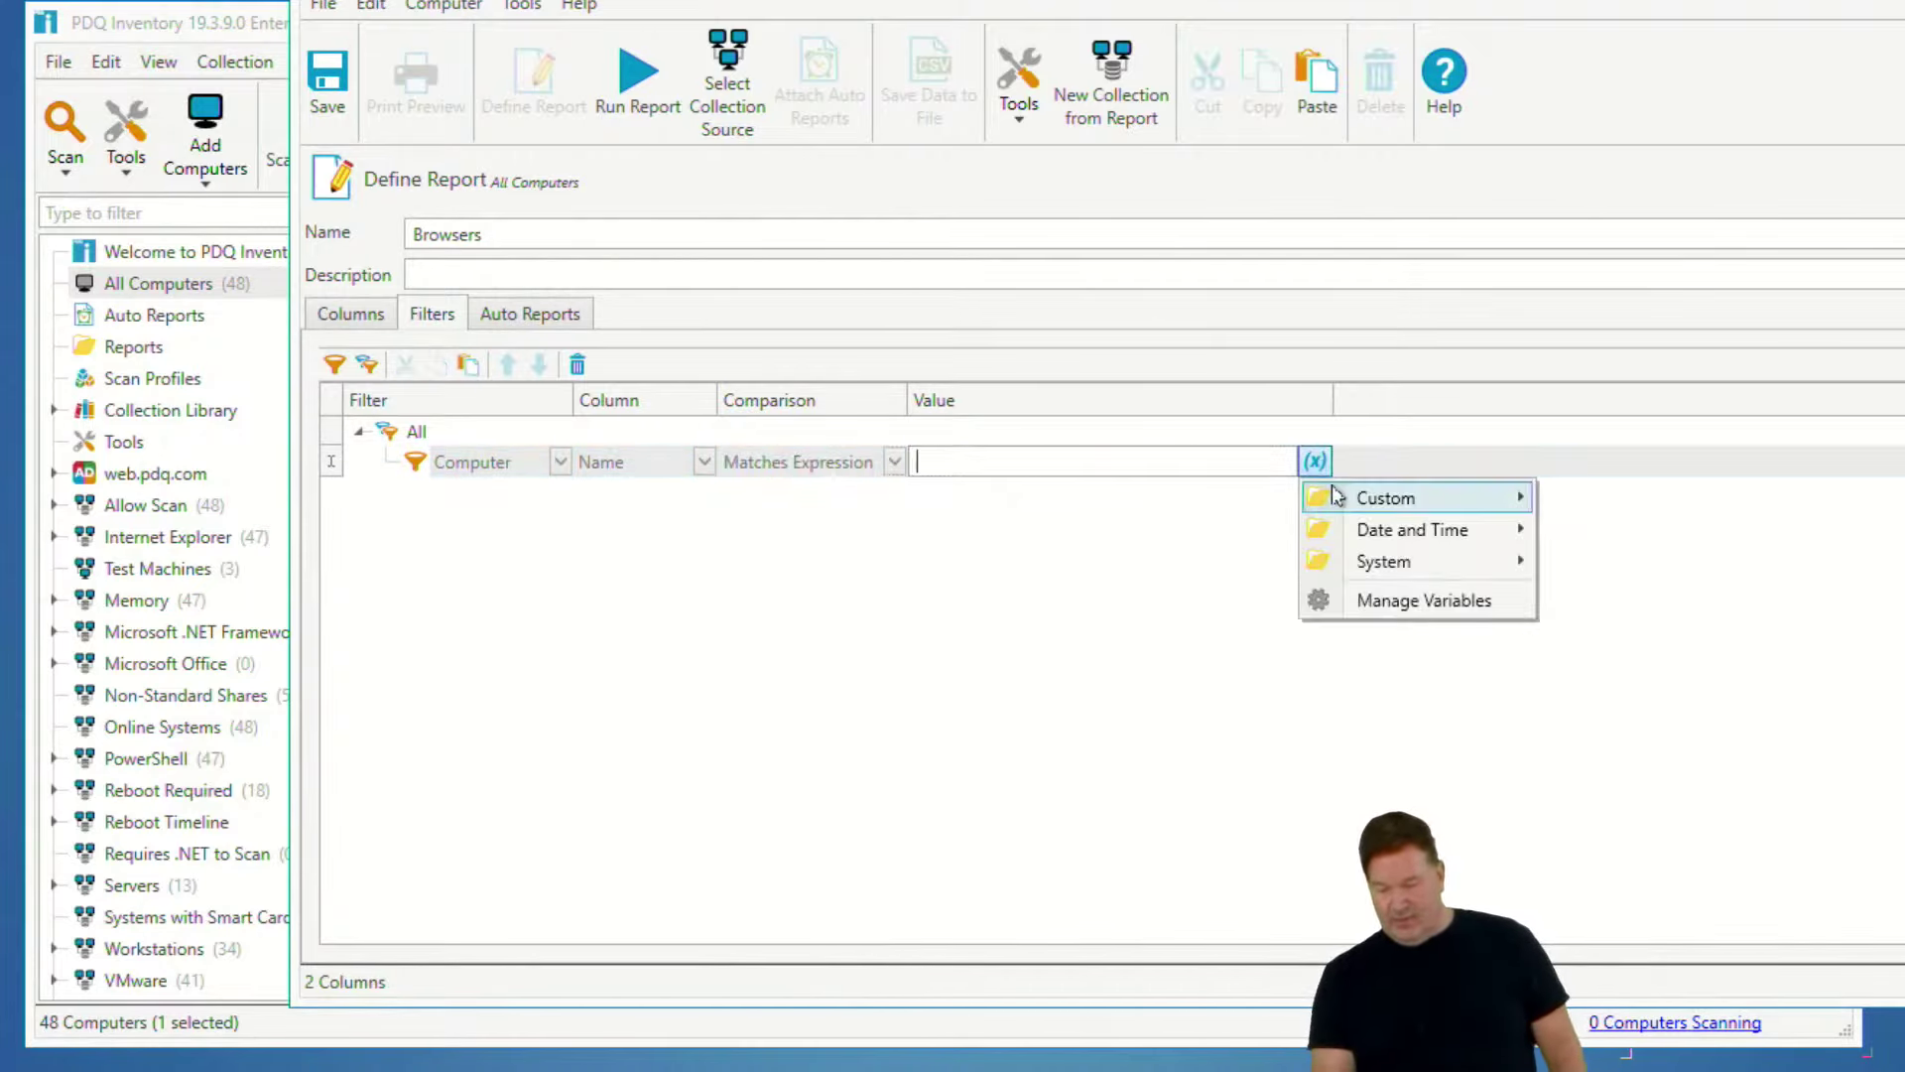
{"action": "mouse_move", "coordinate": [1485, 497]}
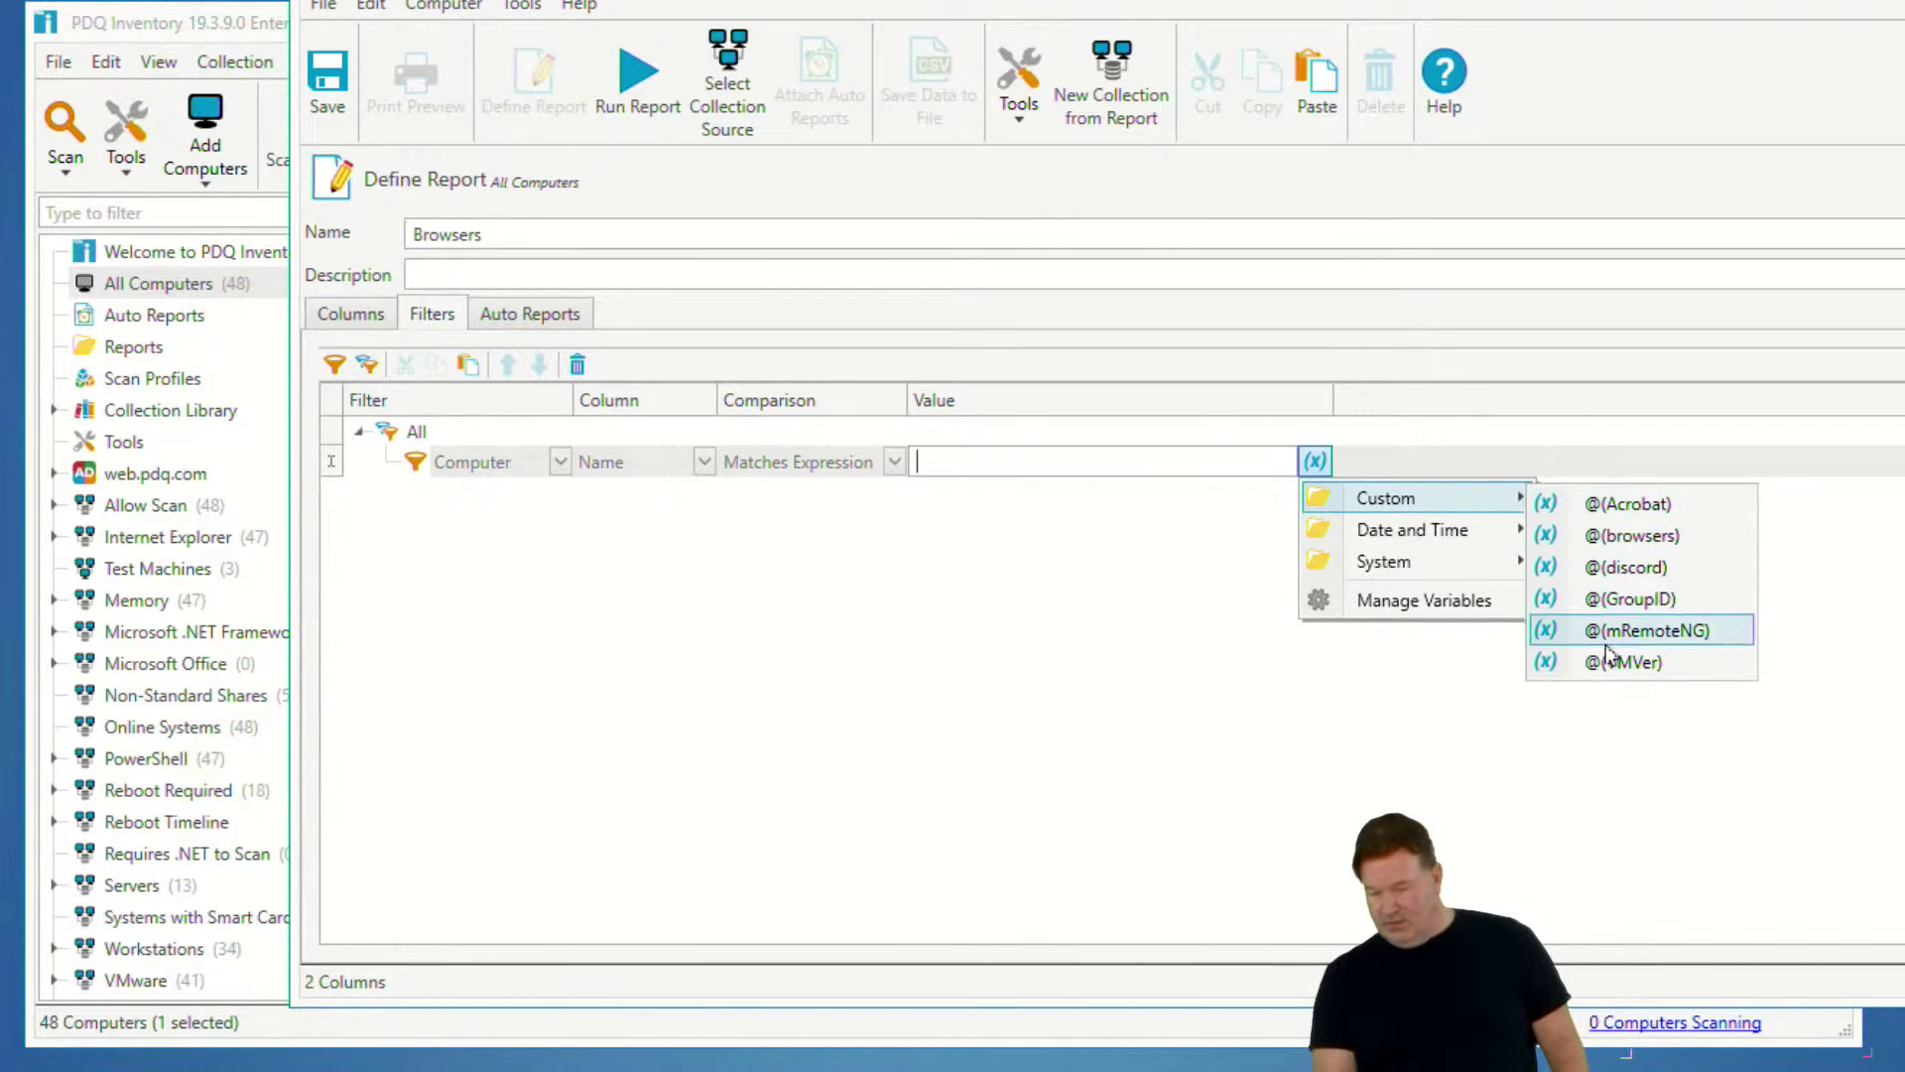
{"action": "left_click", "coordinate": [1608, 537]}
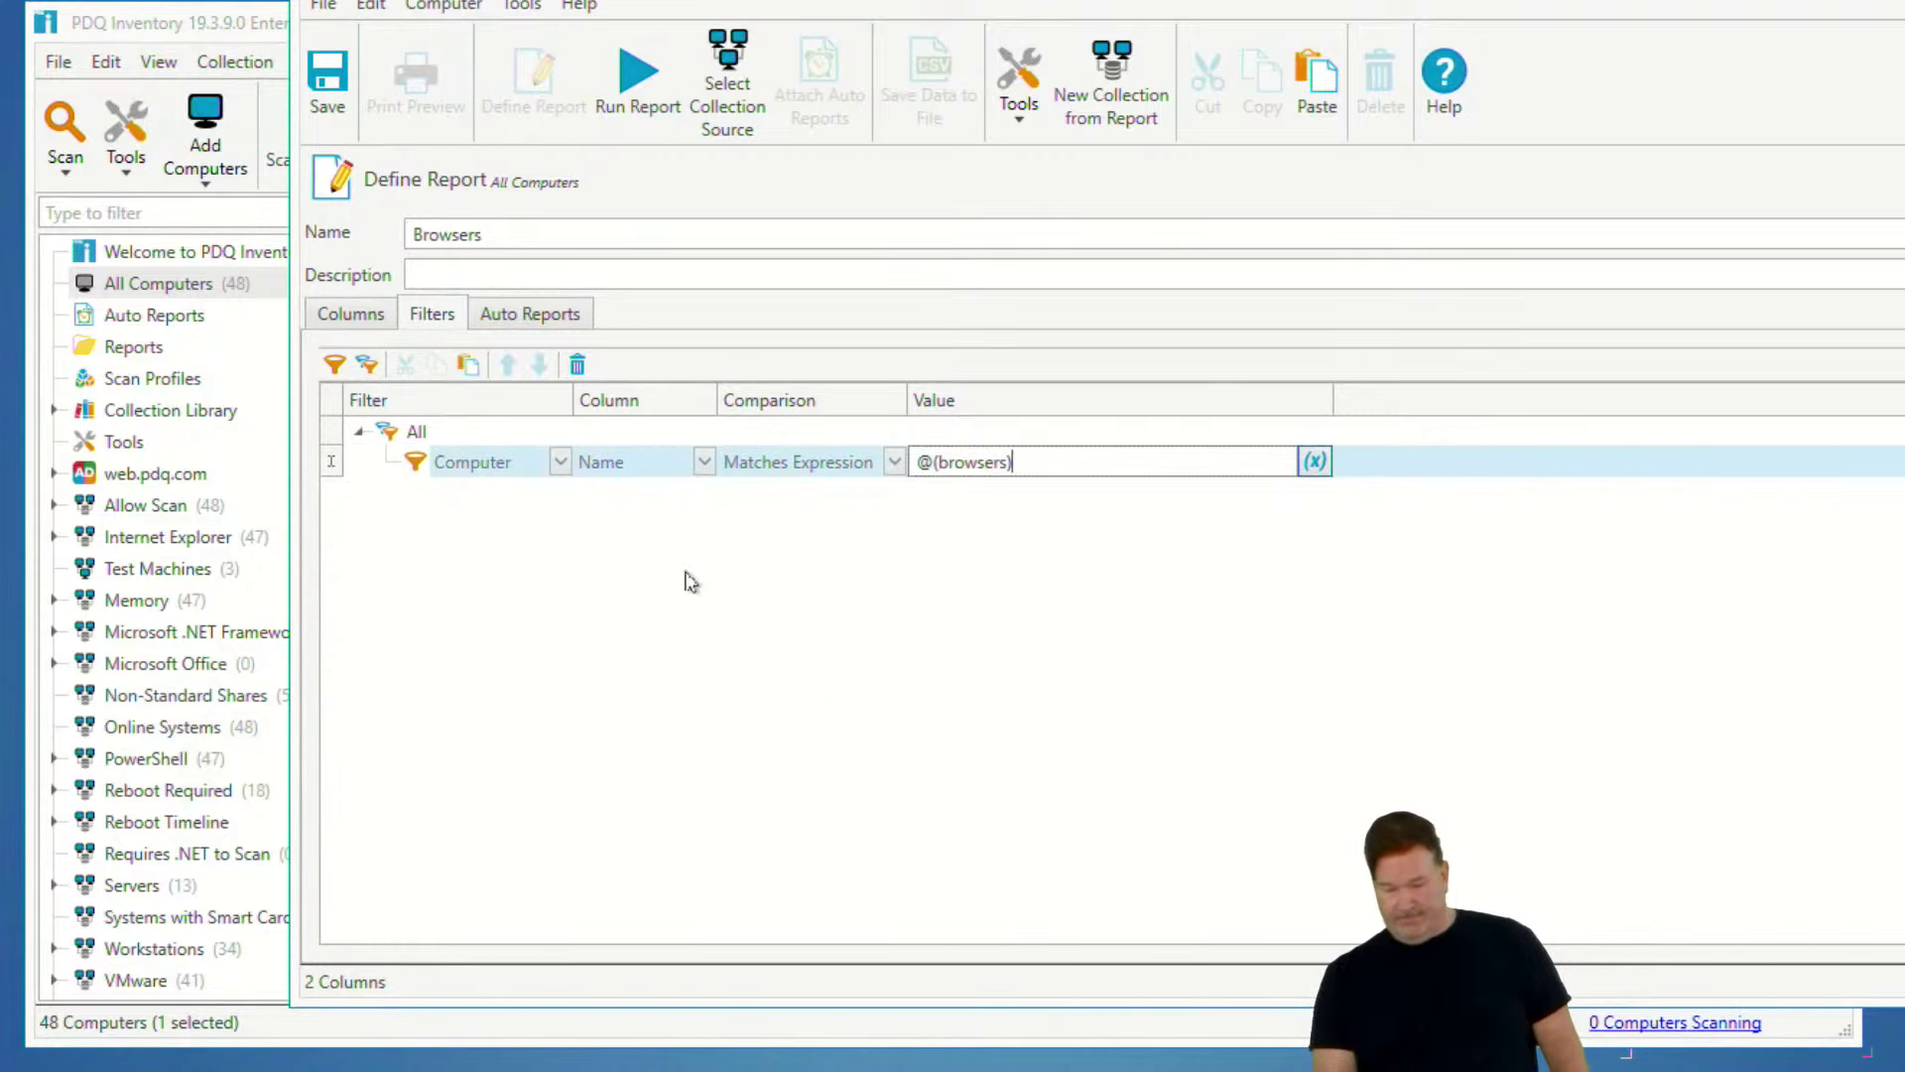
- Copy @(browsers) from the filter value into the report's description, and run the report with a wider Application Name column
{"action": "left_click", "coordinate": [439, 271]}
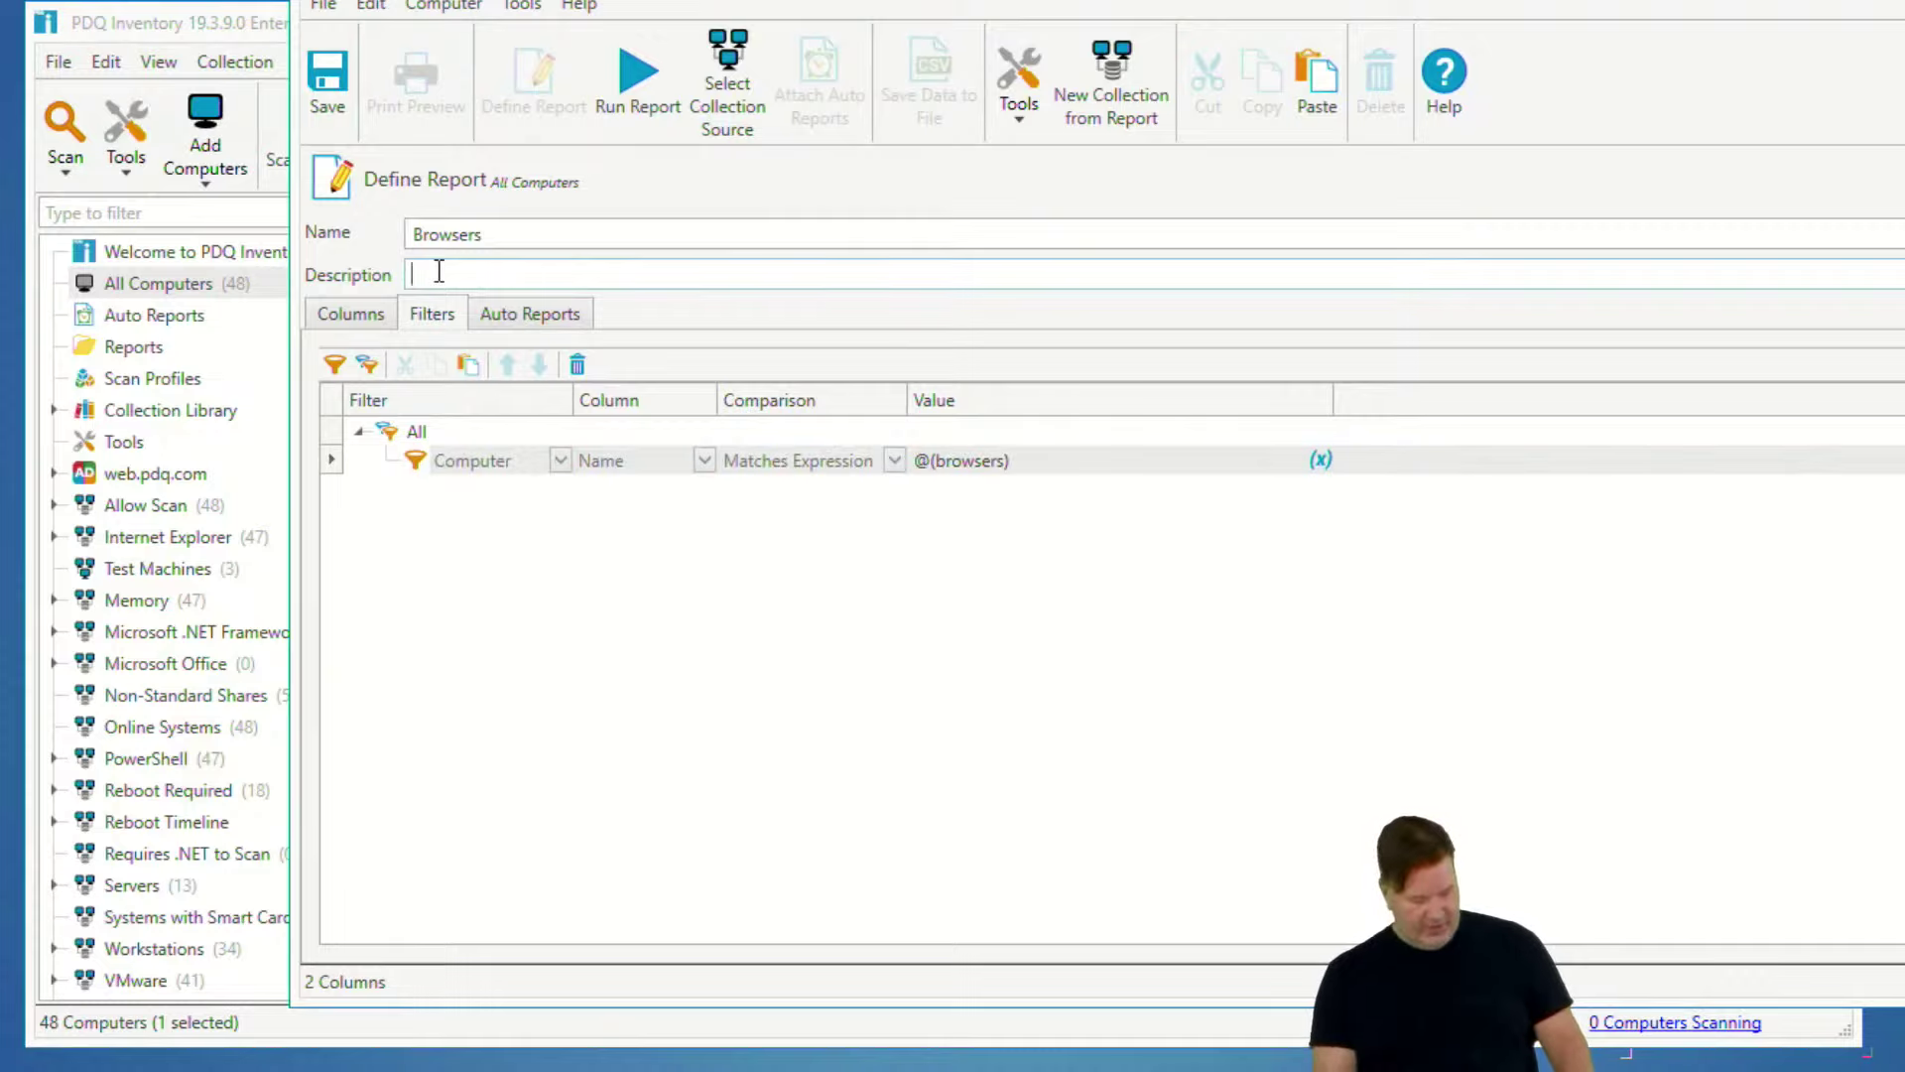
{"action": "left_click", "coordinate": [1029, 473]}
{"action": "left_click_drag", "start_coordinate": [1029, 472], "coordinate": [872, 467]}
{"action": "key", "text": "ctrl+c"}
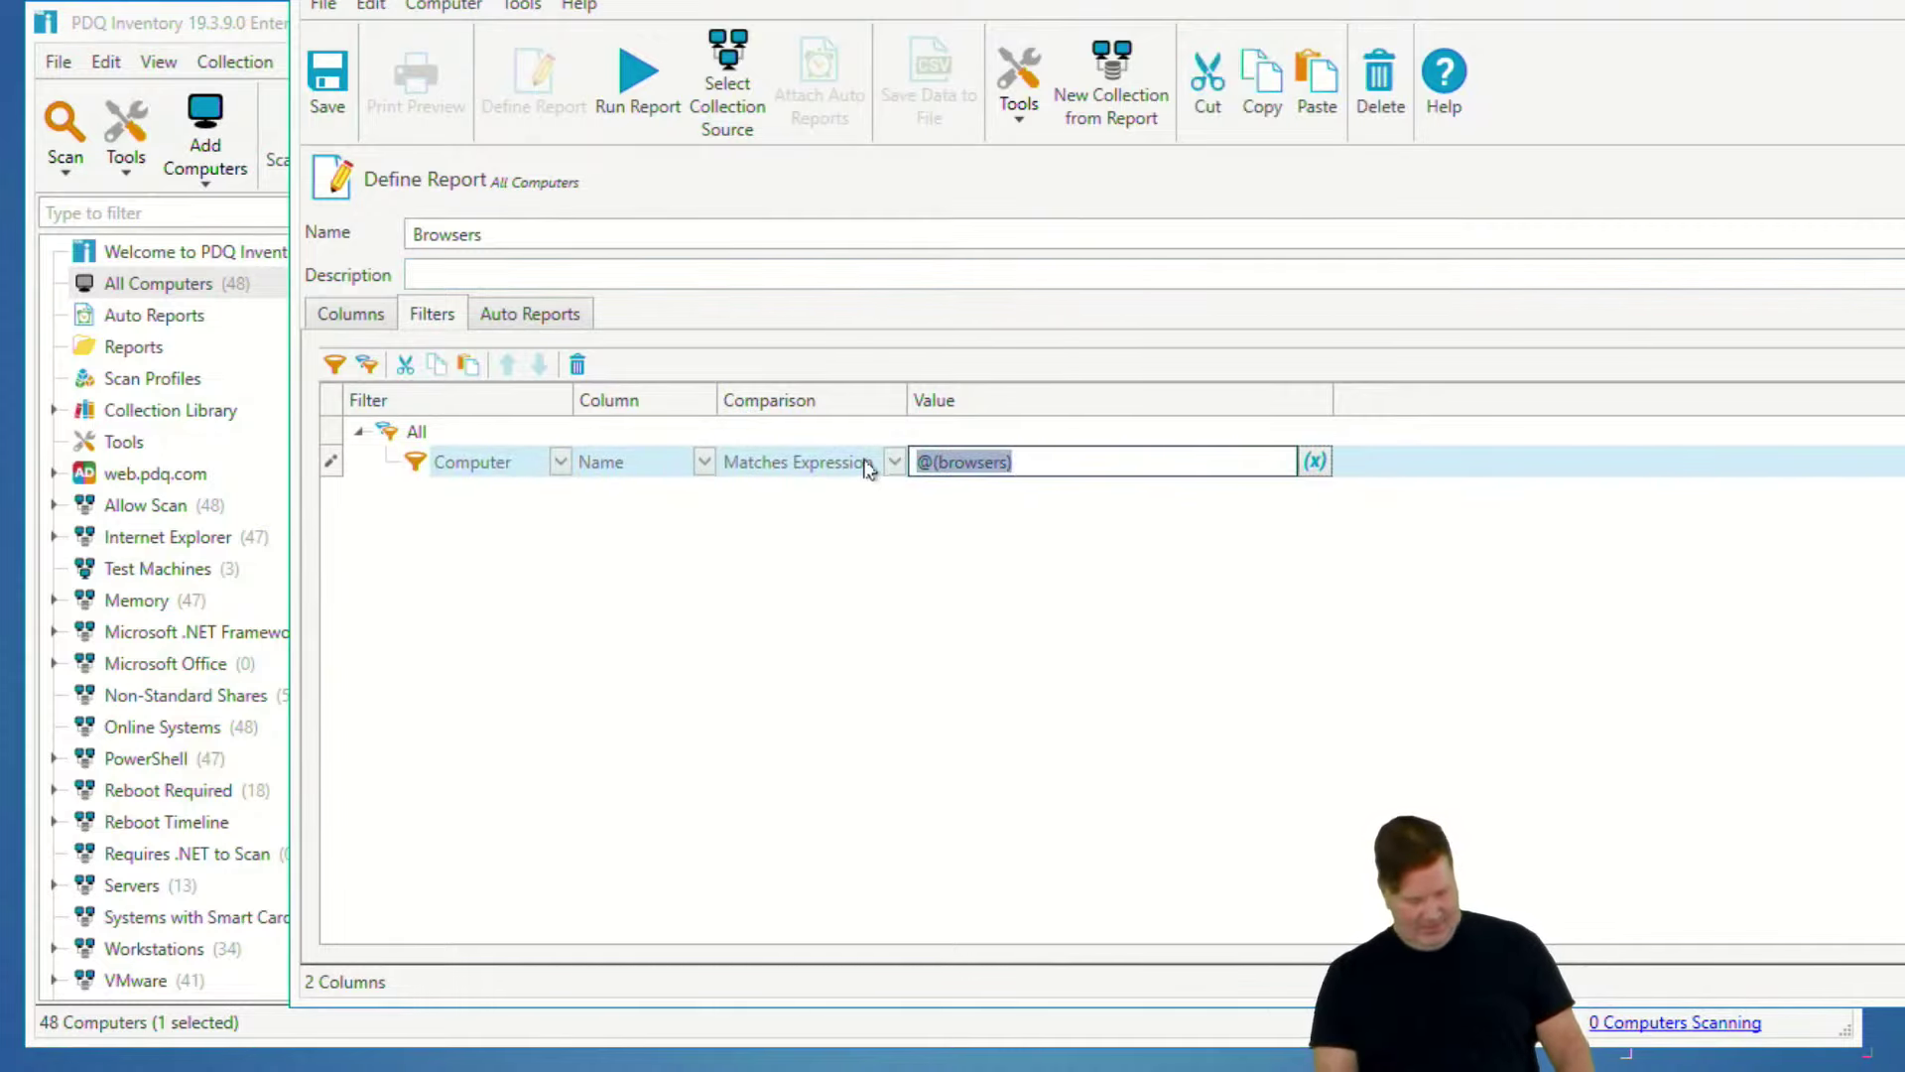
{"action": "left_click", "coordinate": [451, 265]}
{"action": "key", "text": "ctrl+v"}
{"action": "left_click", "coordinate": [620, 92]}
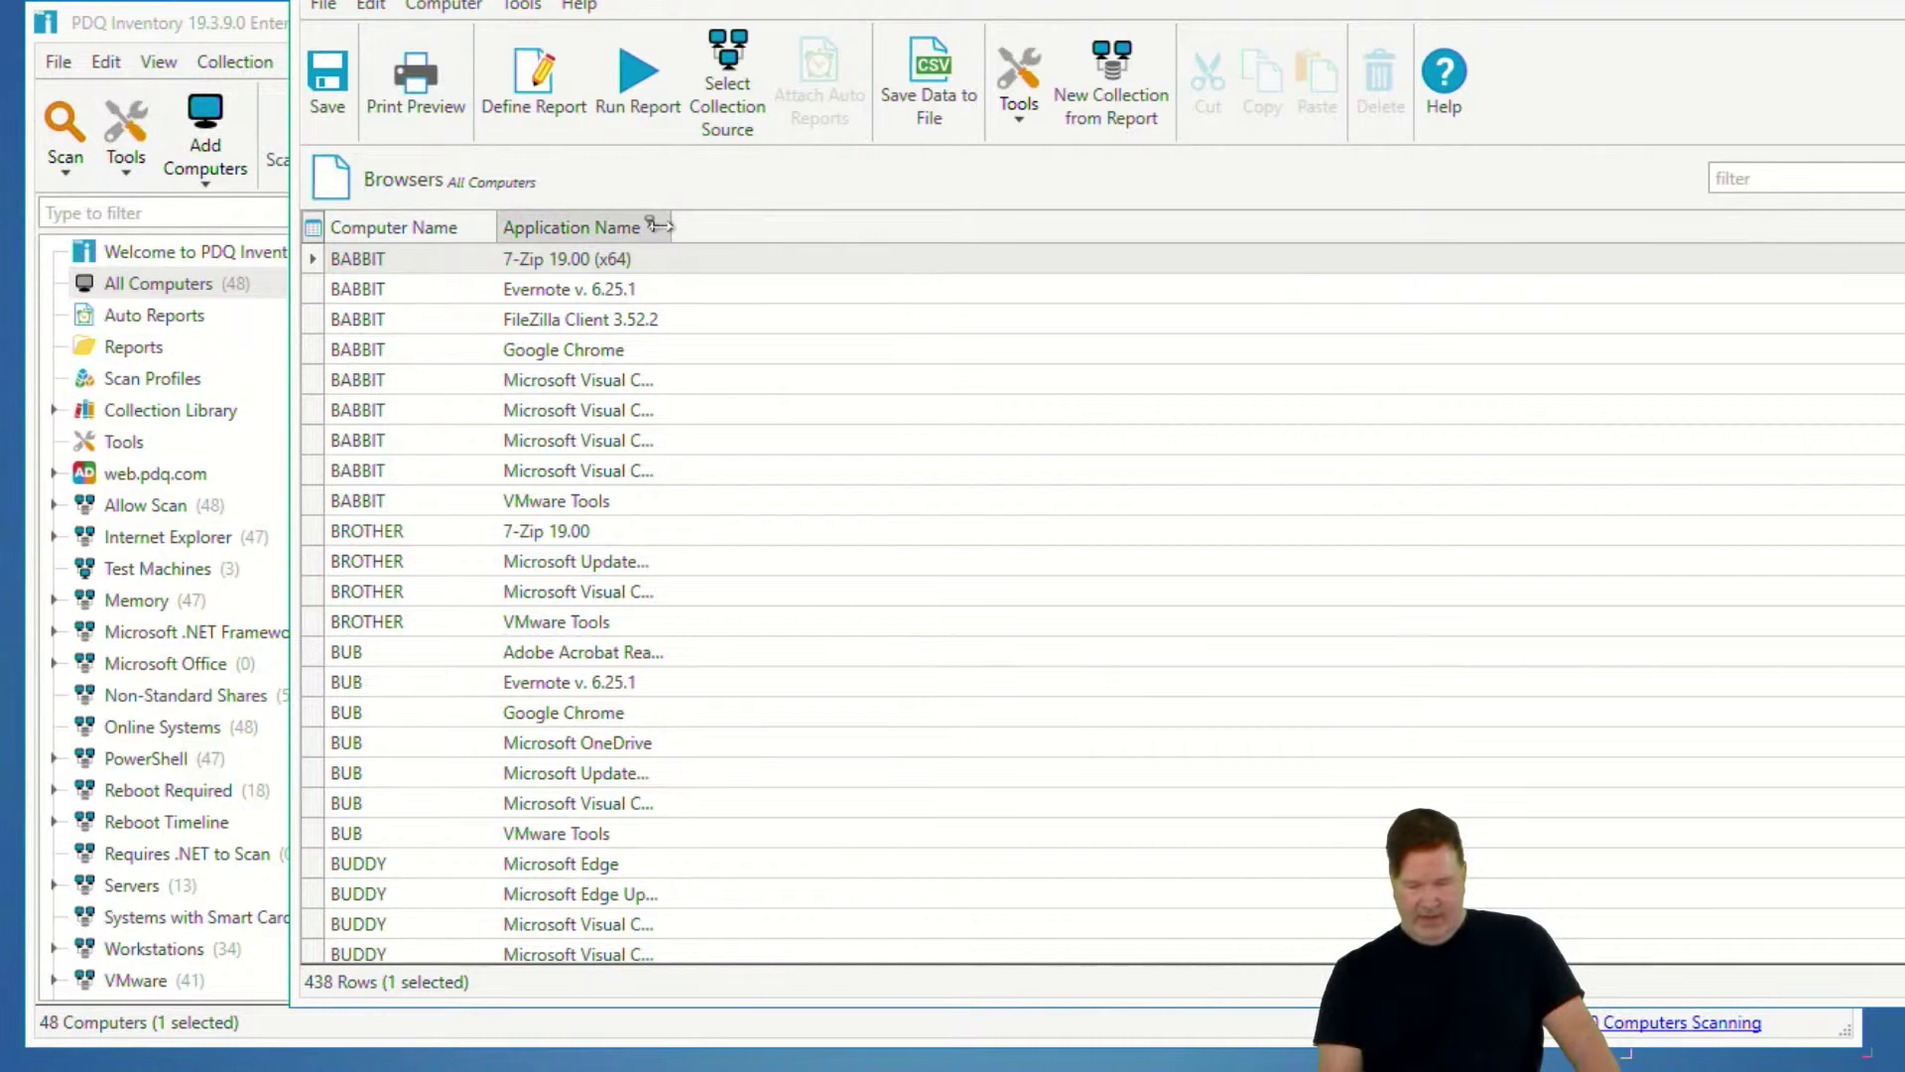
{"action": "left_click_drag", "start_coordinate": [664, 231], "coordinate": [821, 247]}
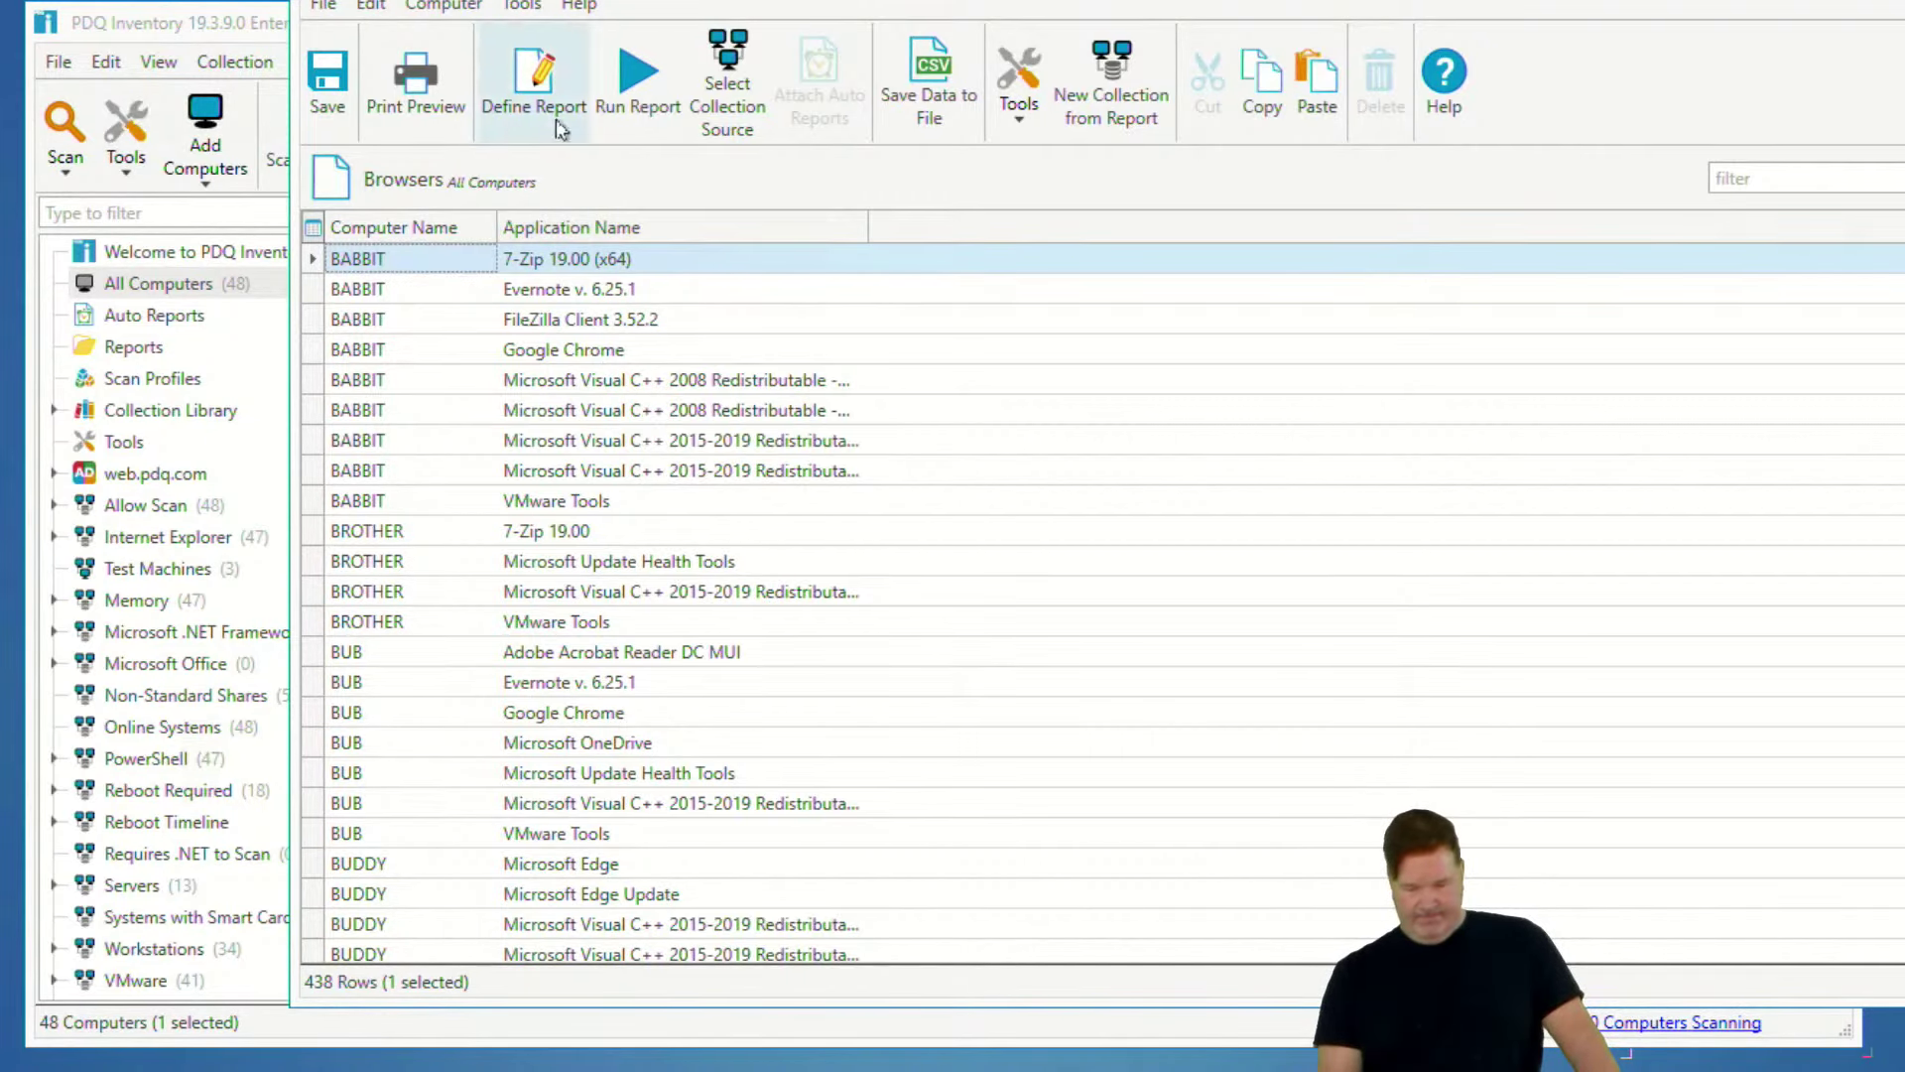
- Reopen the report definition, change the filter's table to Application, and run the report again
{"action": "left_click", "coordinate": [537, 91]}
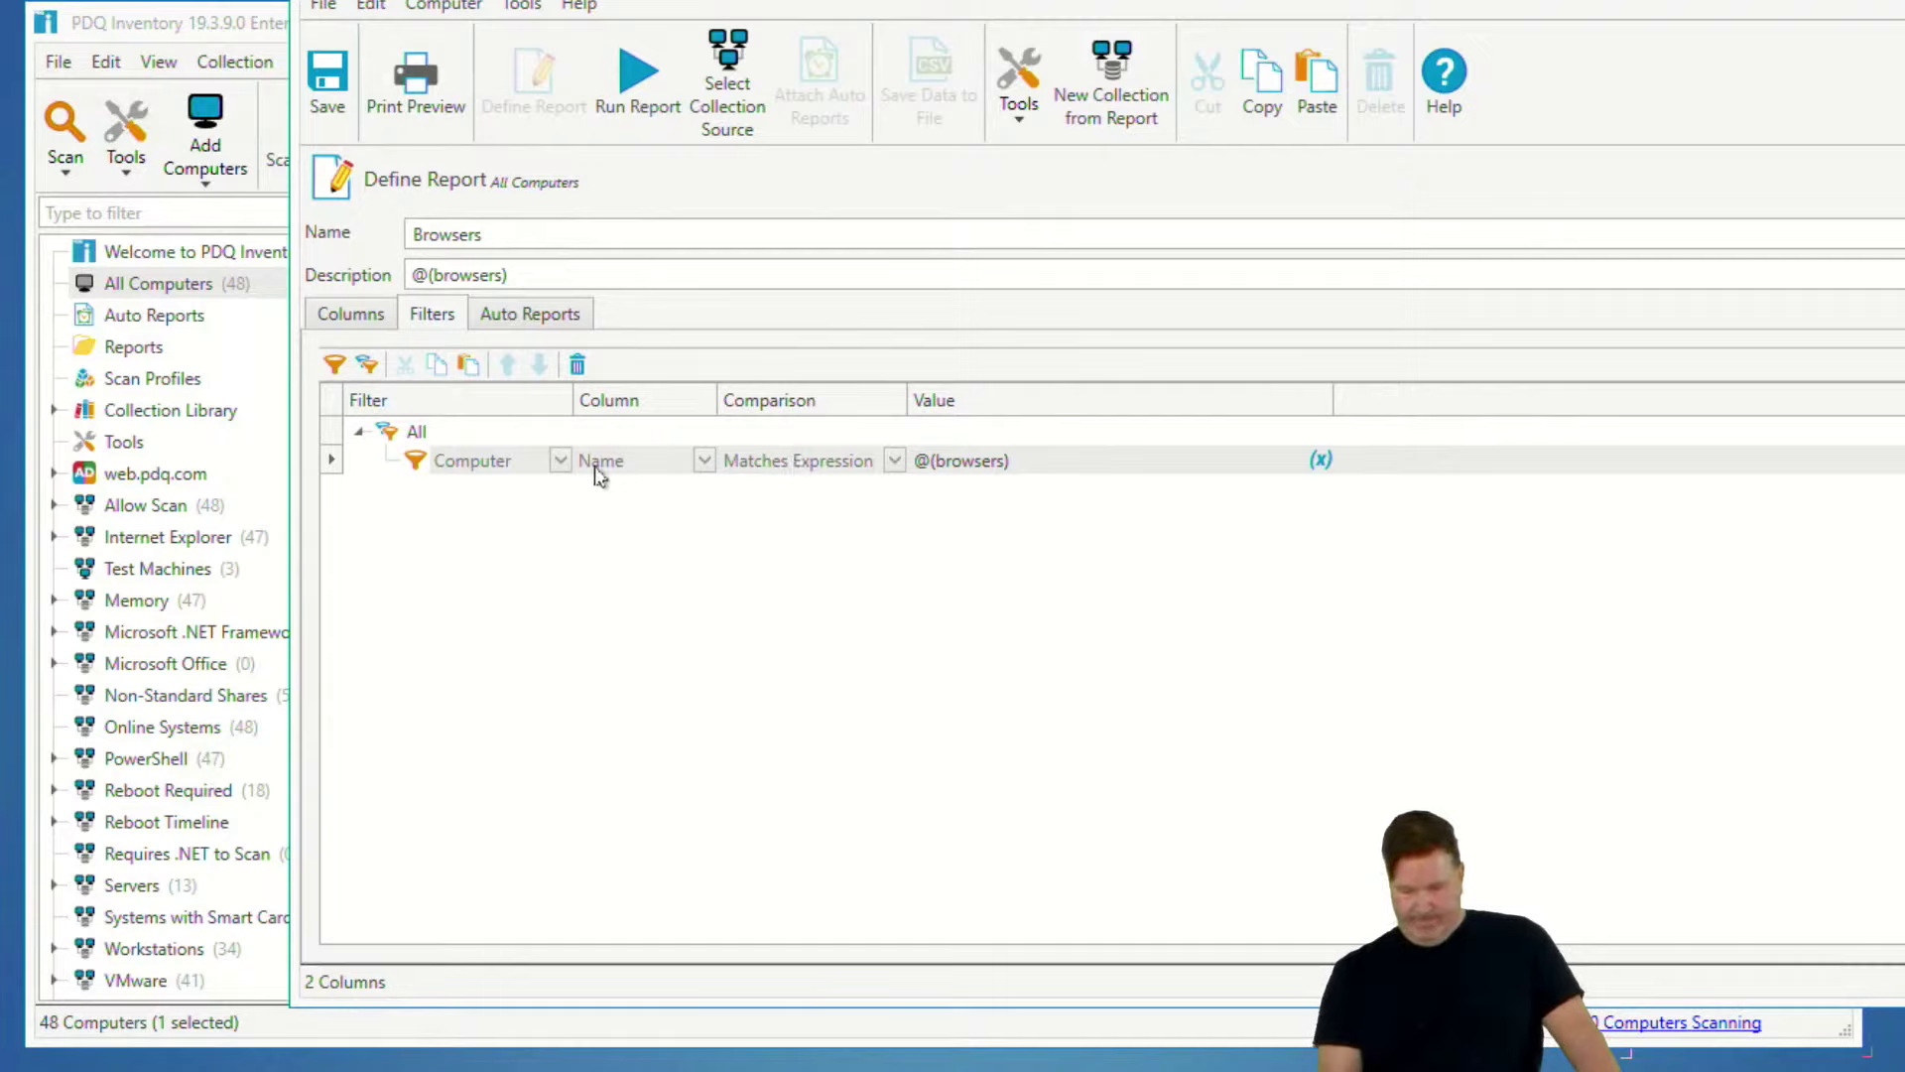
{"action": "left_click", "coordinate": [562, 461]}
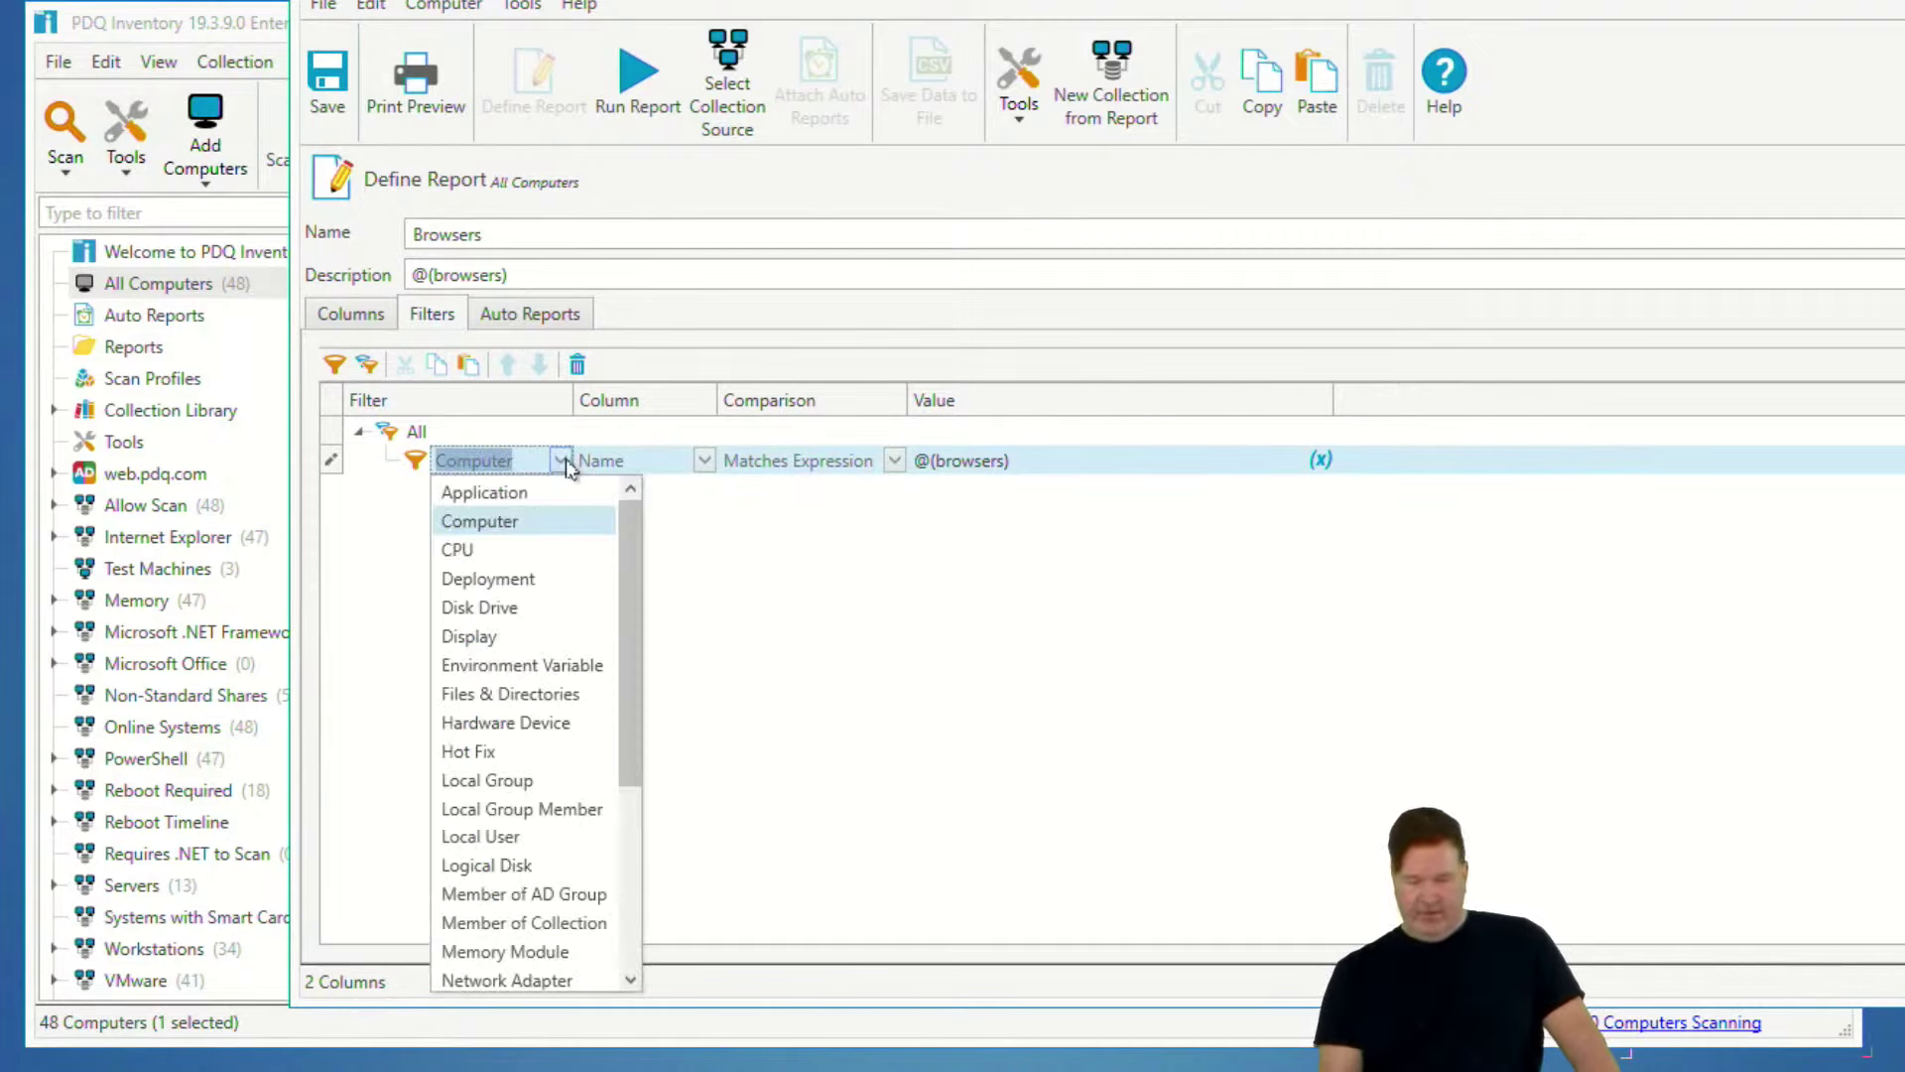
{"action": "left_click", "coordinate": [516, 493]}
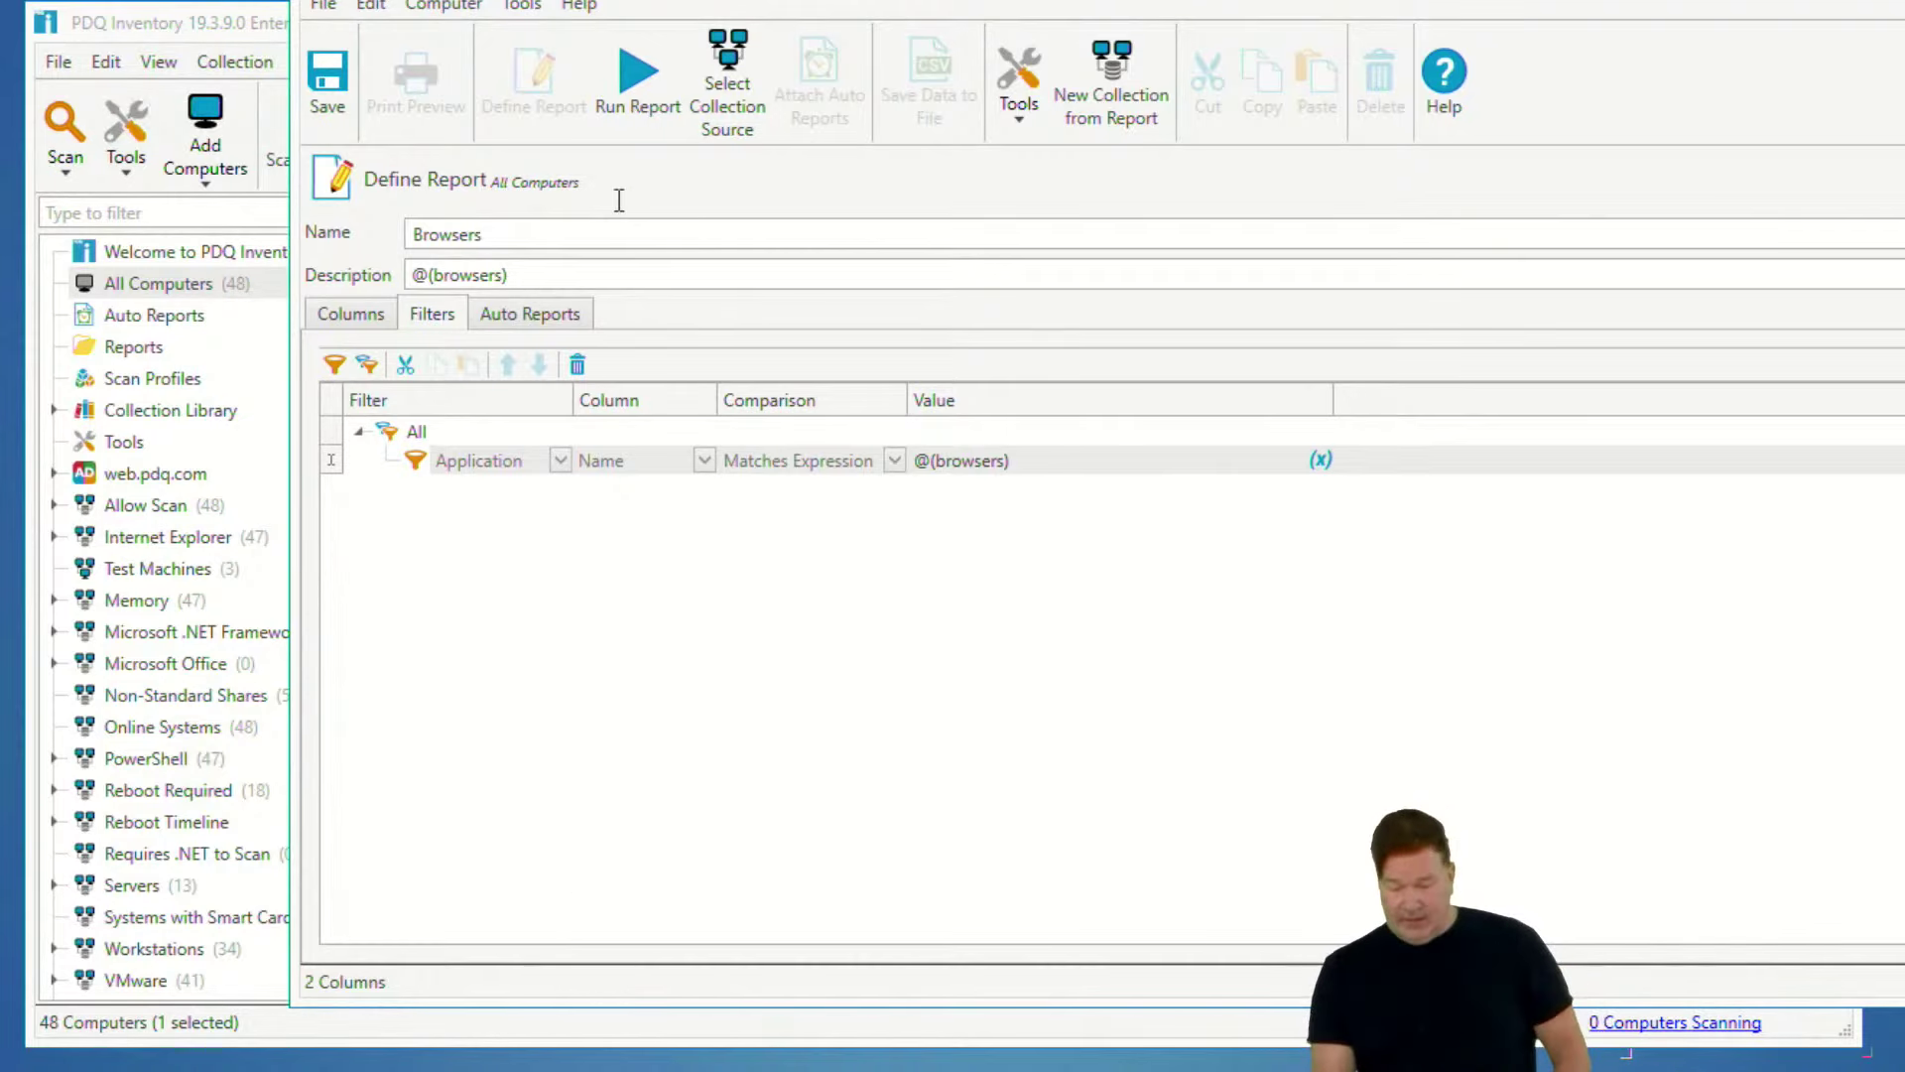
{"action": "left_click", "coordinate": [615, 85]}
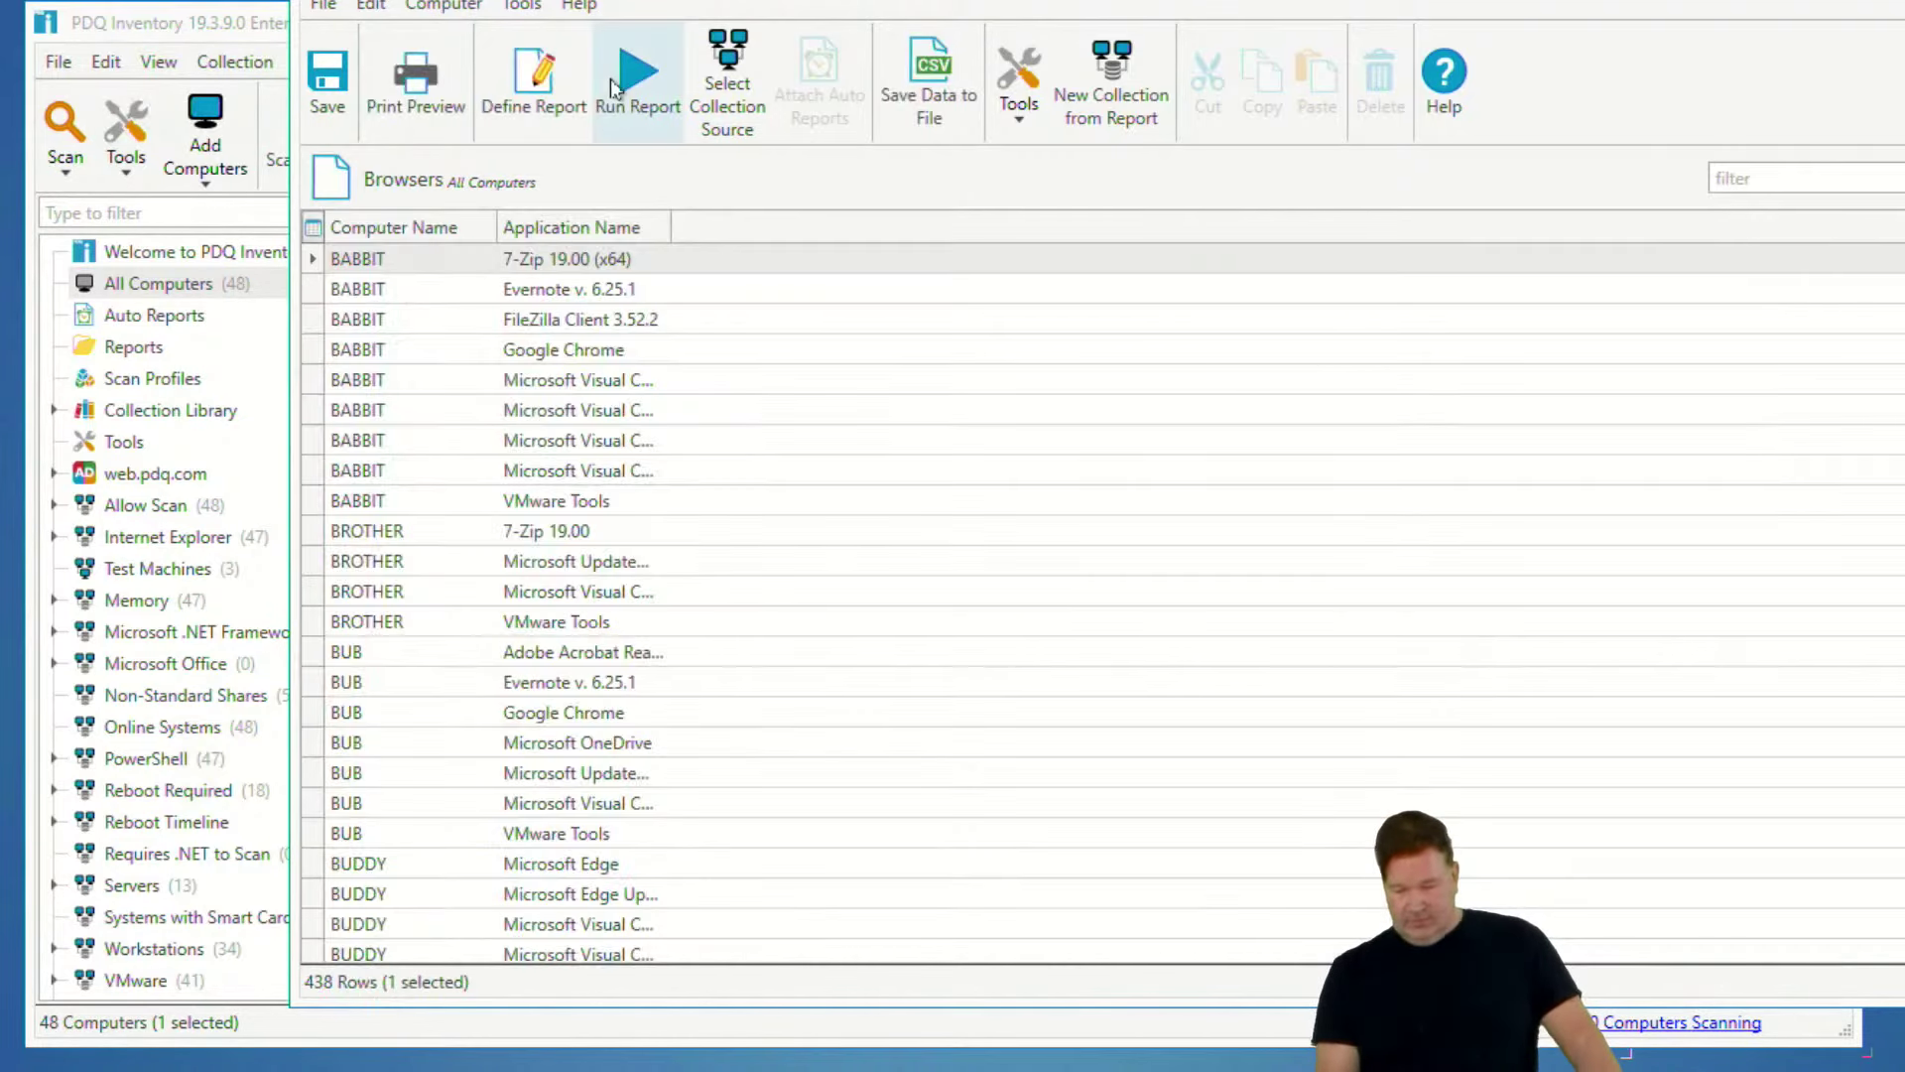
- Reopen the Browsers report definition and check the @(browsers) value in the list of custom variables
{"action": "left_click", "coordinate": [496, 107]}
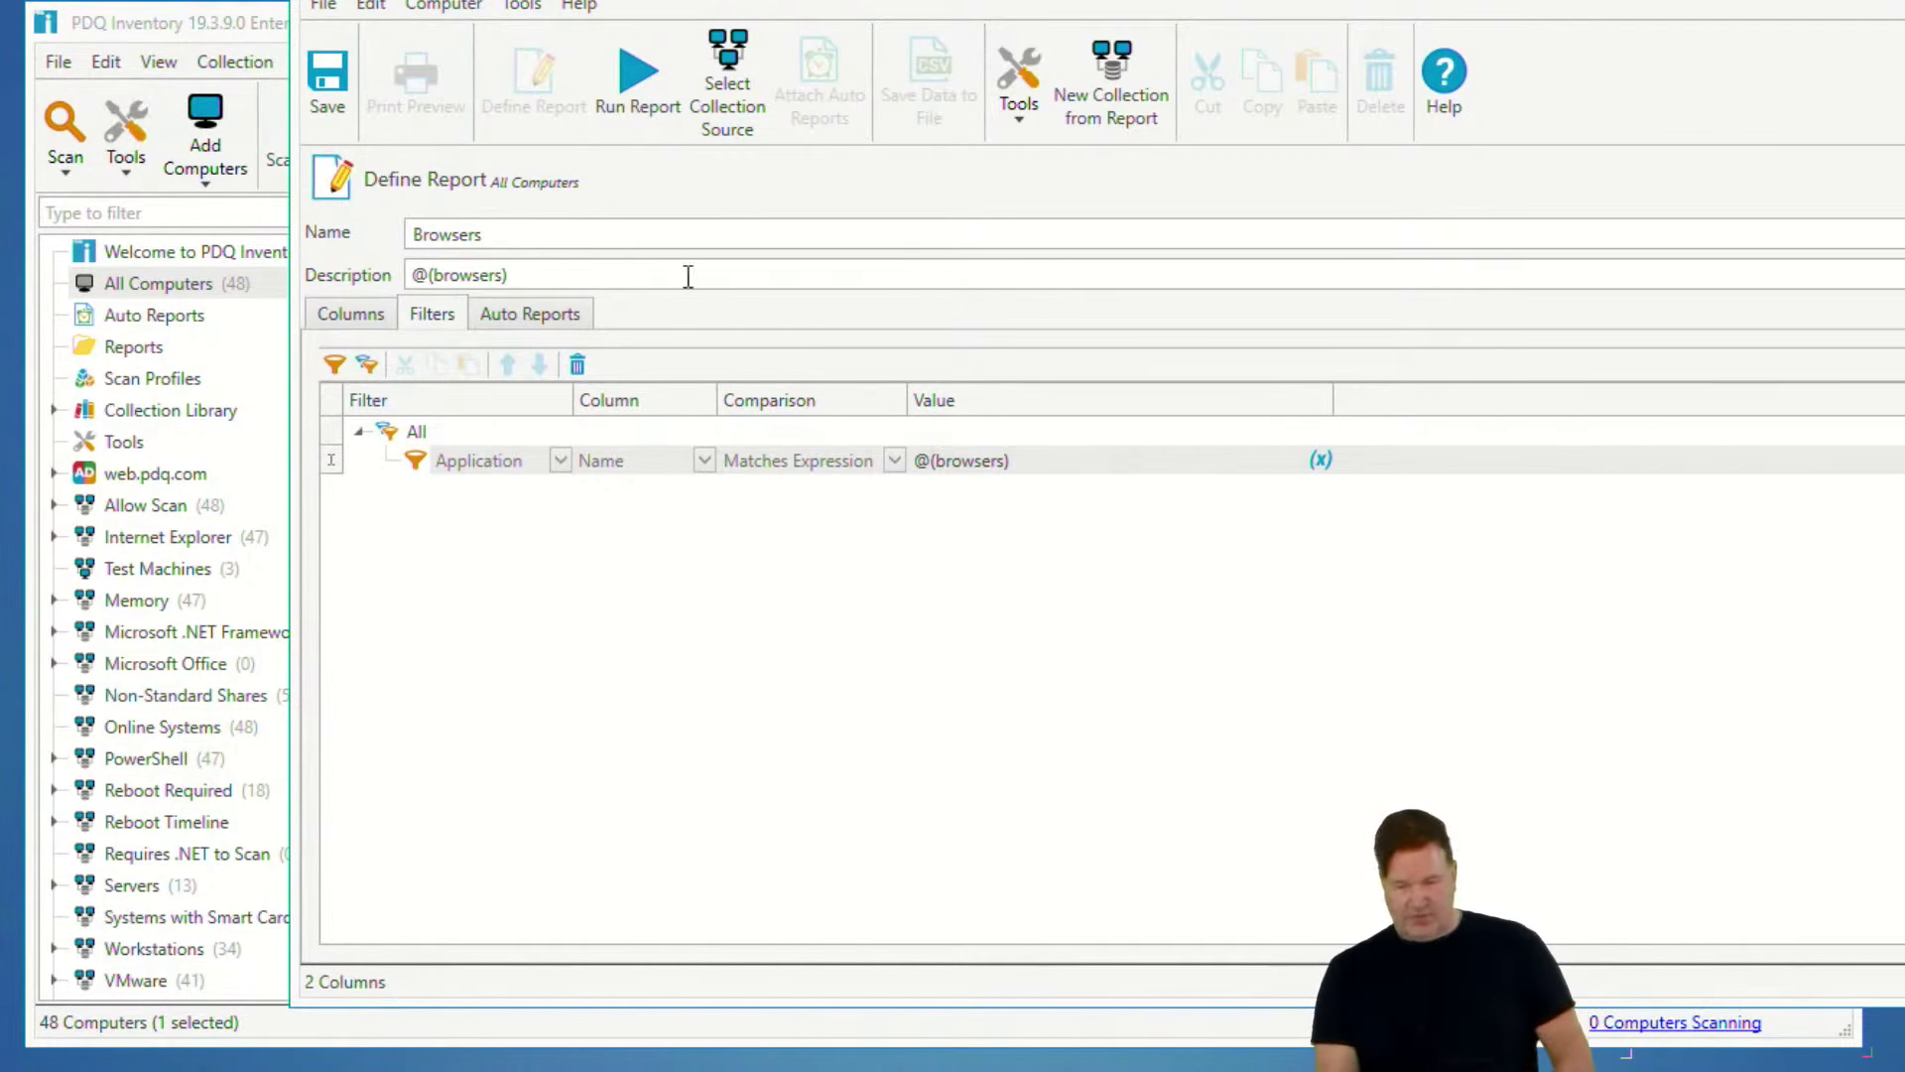
{"action": "left_click_drag", "start_coordinate": [764, 2], "coordinate": [755, 129]}
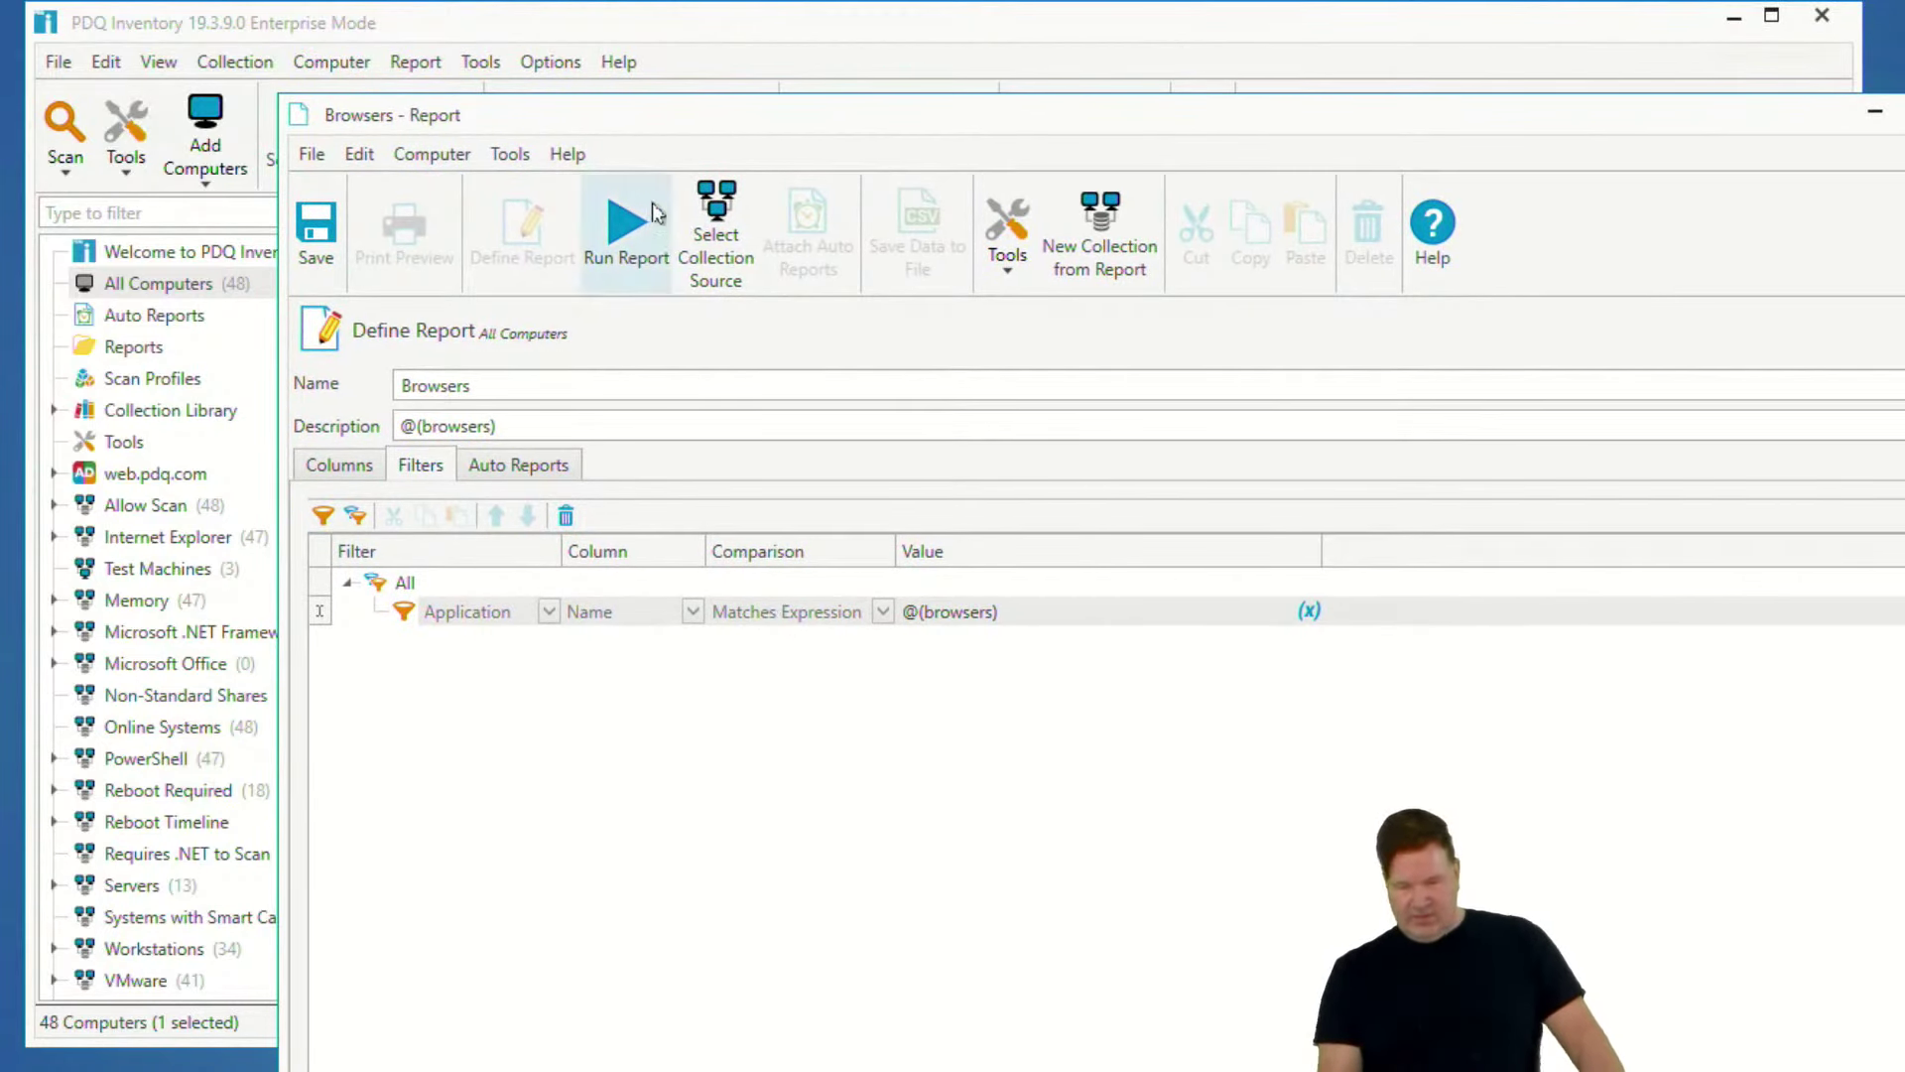
{"action": "left_click", "coordinate": [550, 61]}
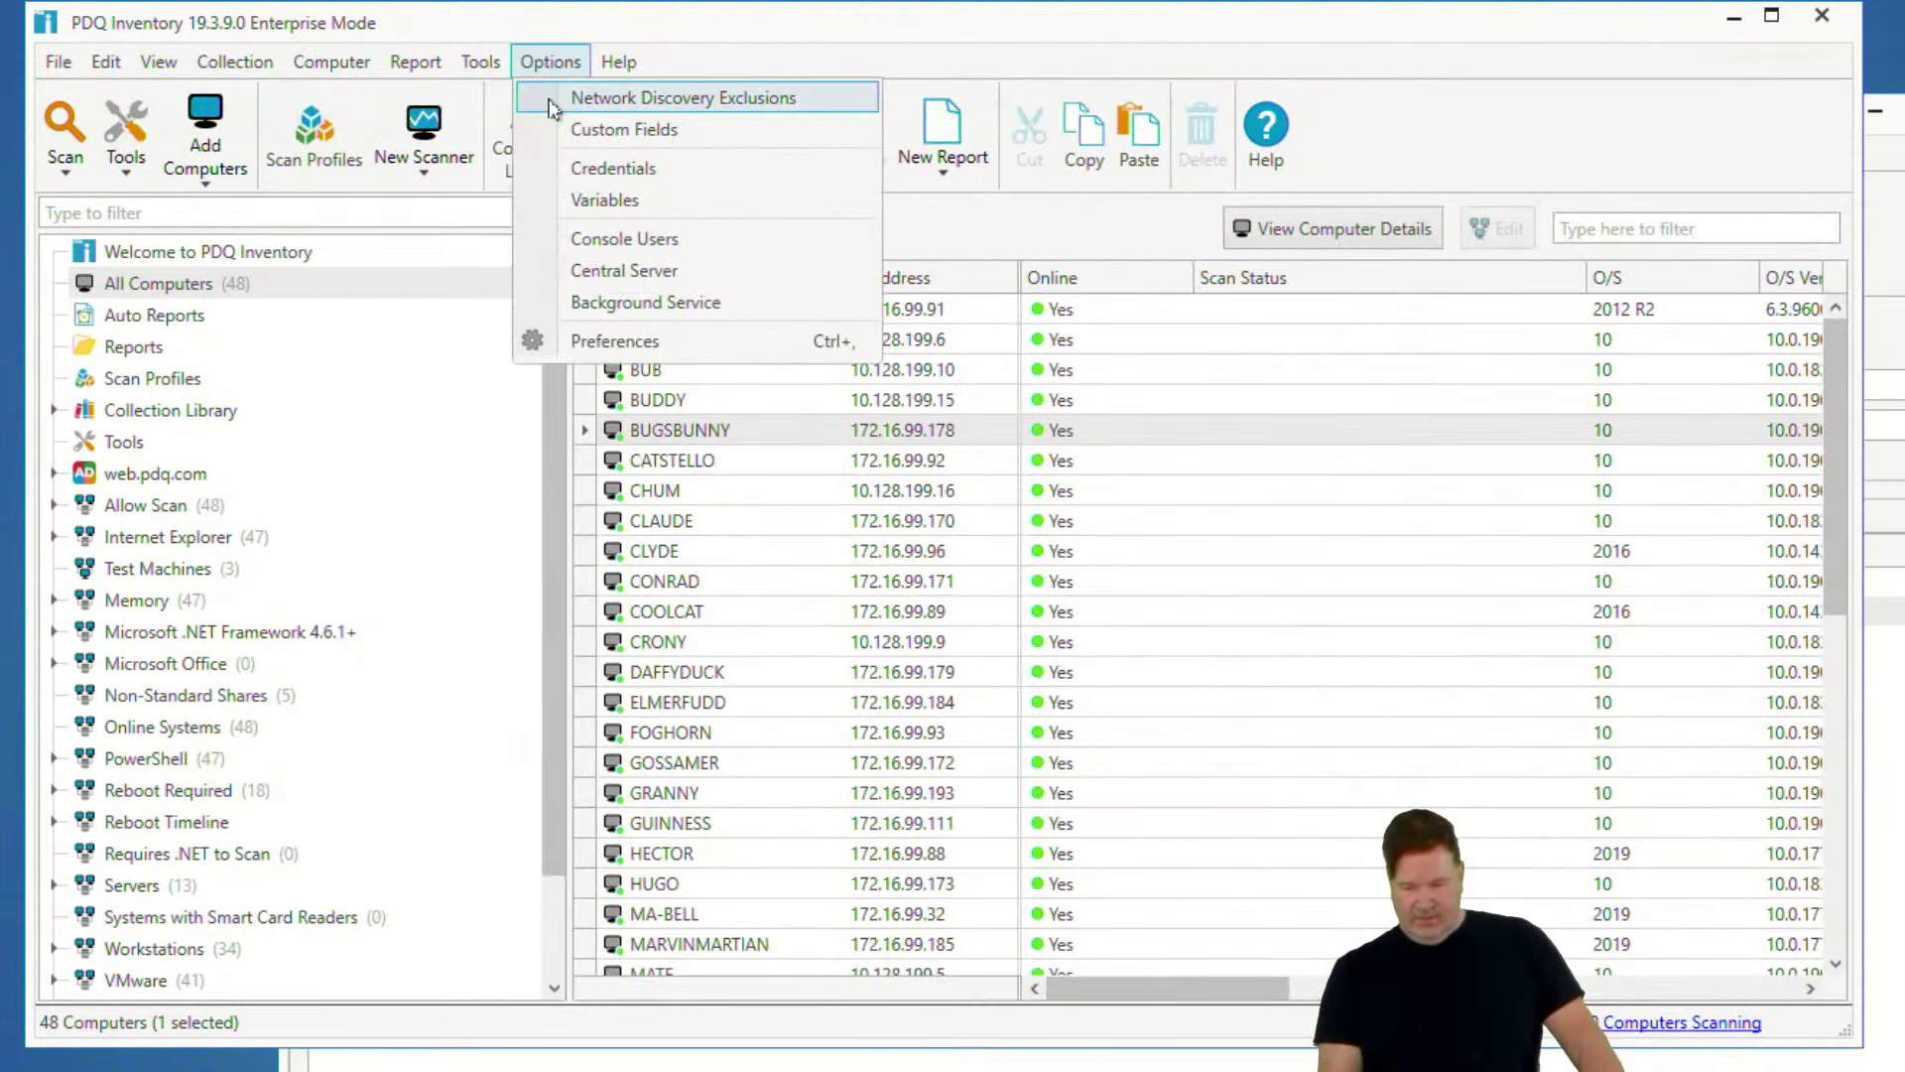
{"action": "left_click", "coordinate": [603, 199]}
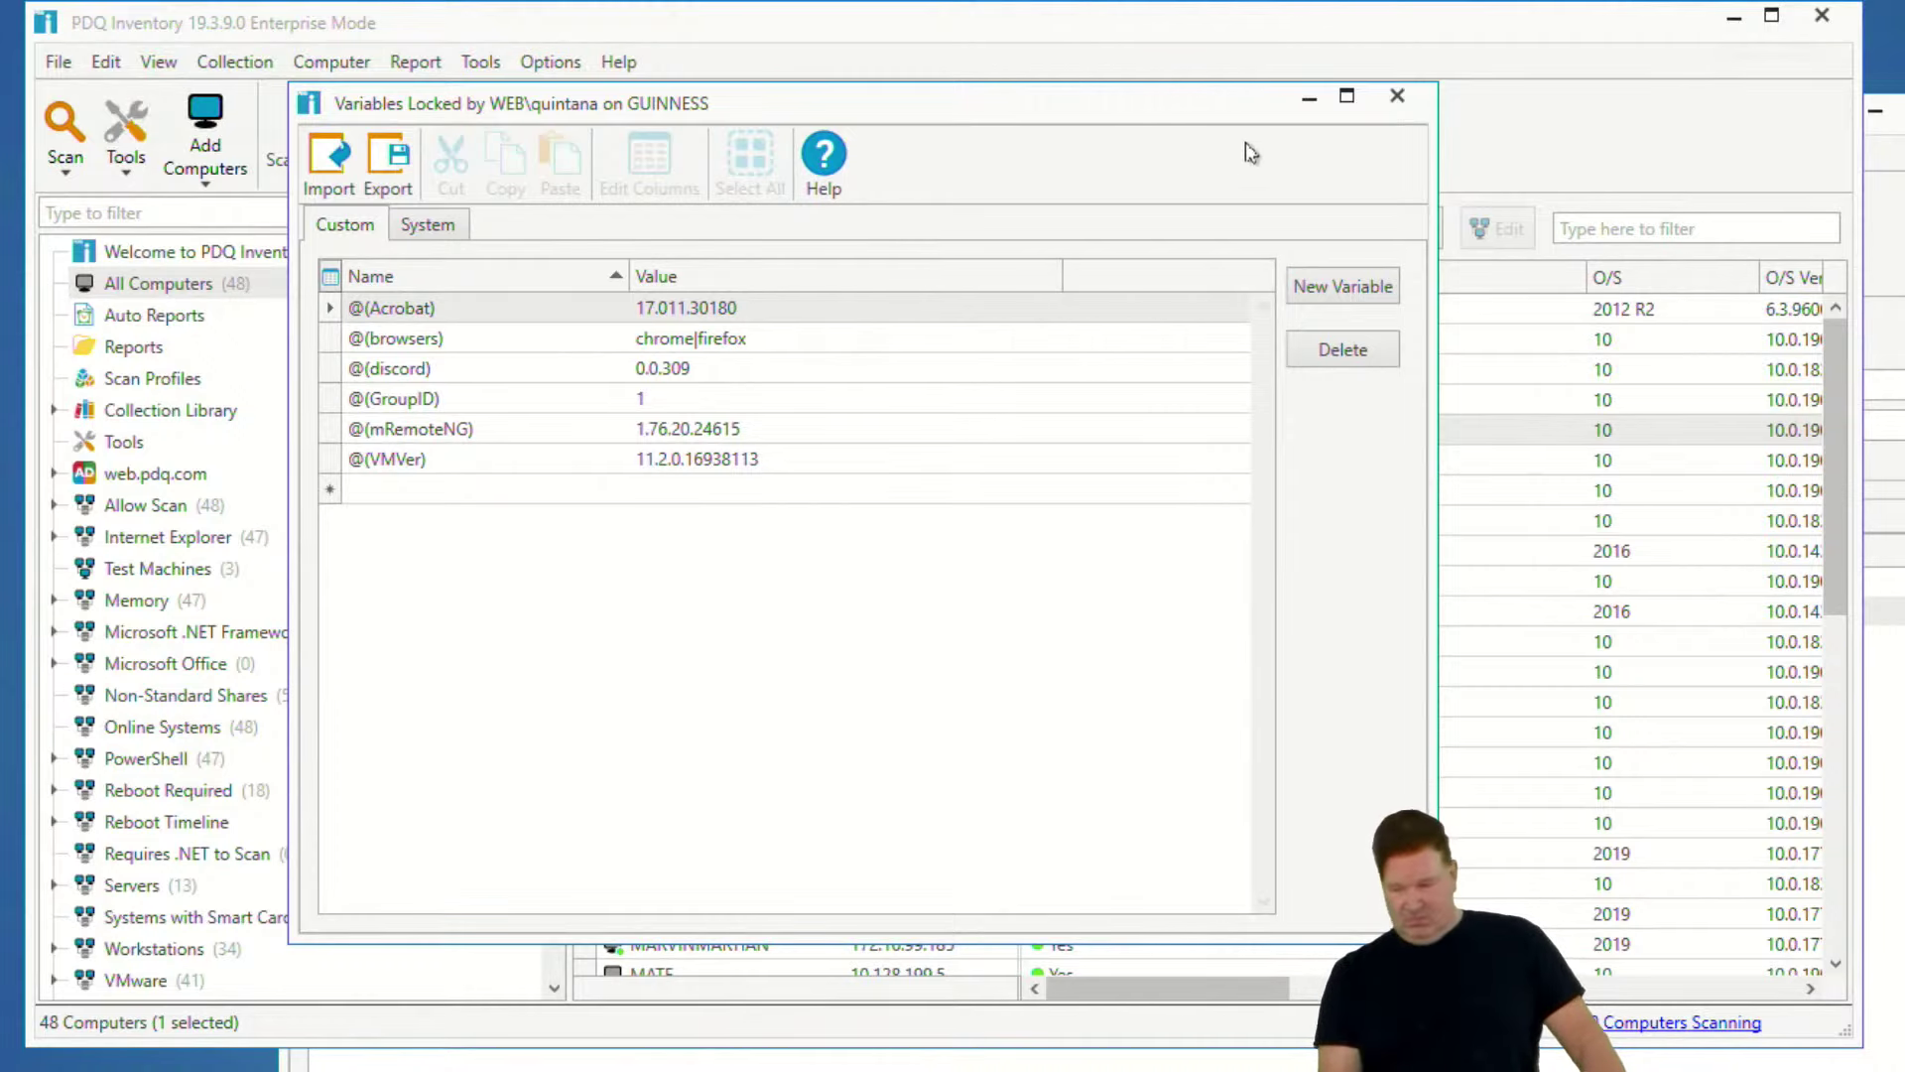
{"action": "left_click", "coordinate": [1308, 99]}
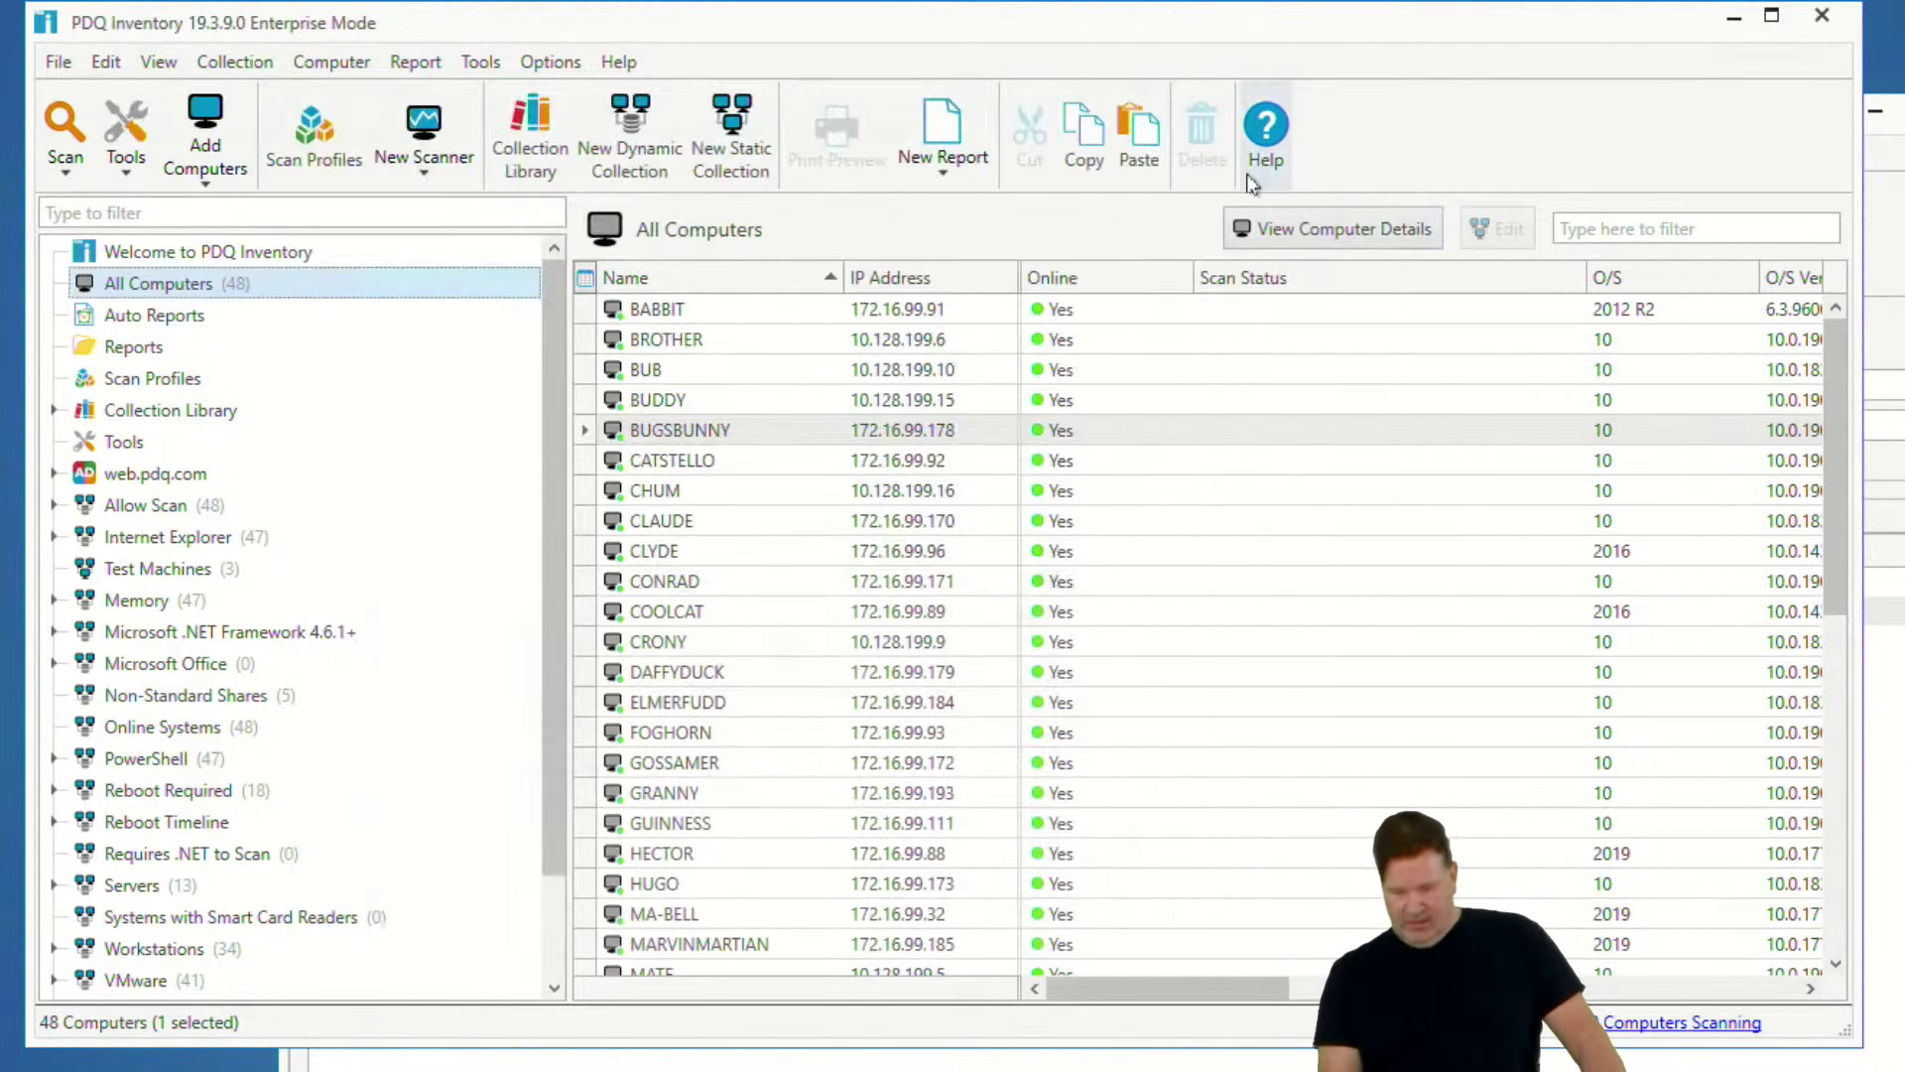
- Return to the Browsers report, keep All Computers as its collection source, run it and save it
{"action": "left_click", "coordinate": [744, 1057]}
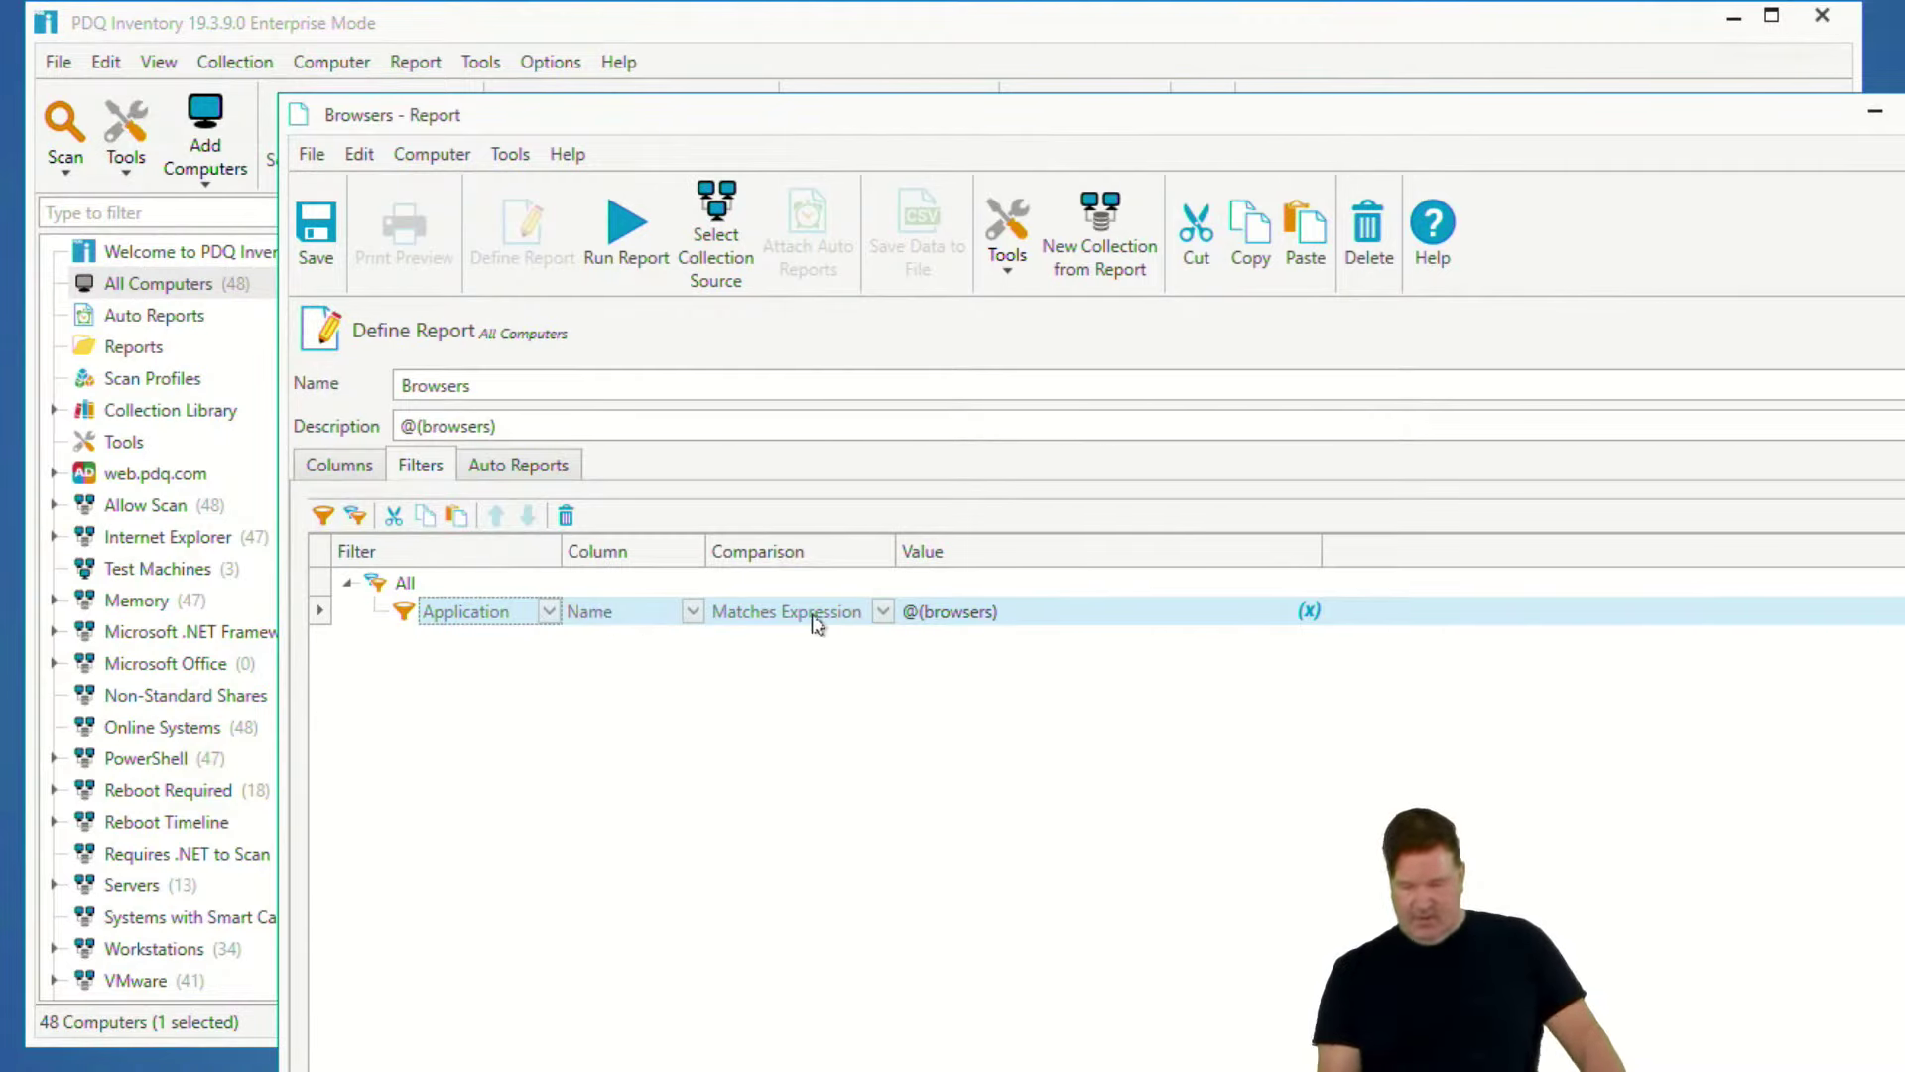
{"action": "left_click", "coordinate": [626, 255]}
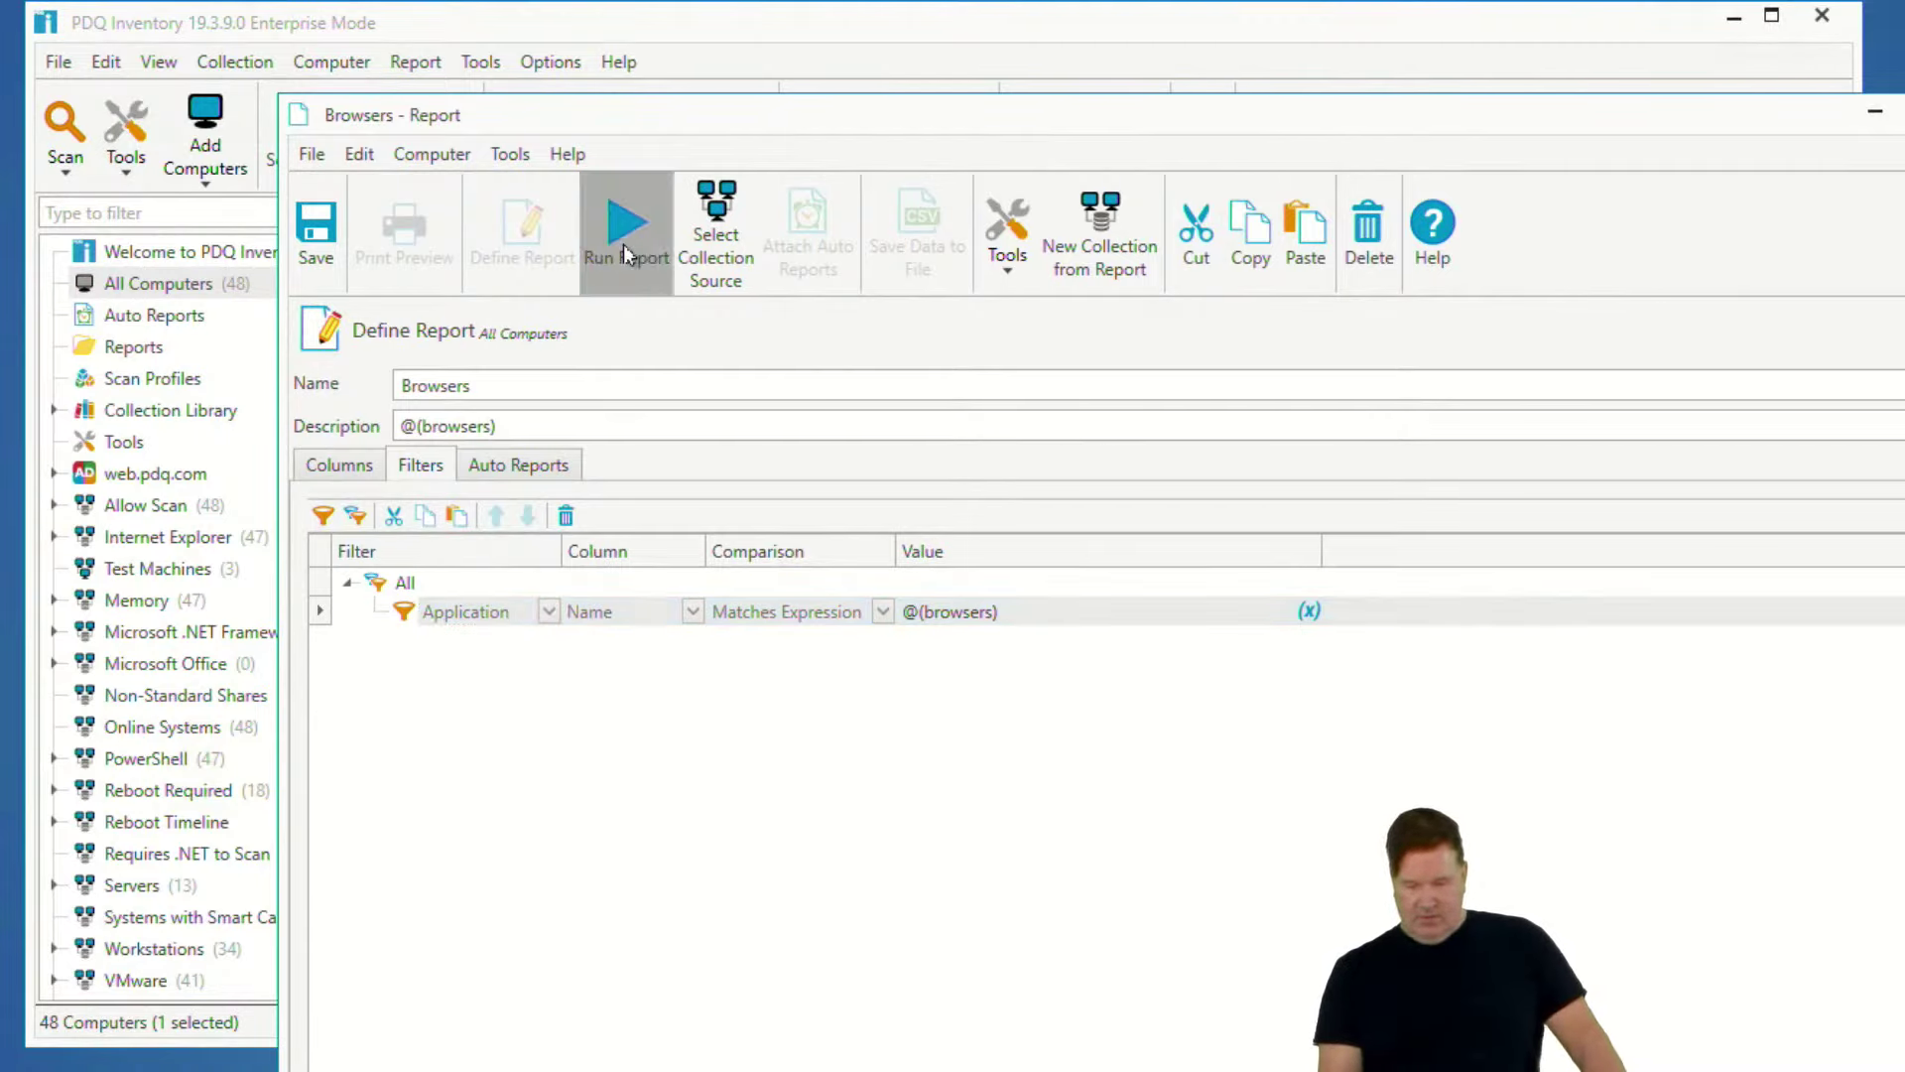
{"action": "left_click", "coordinate": [698, 263]}
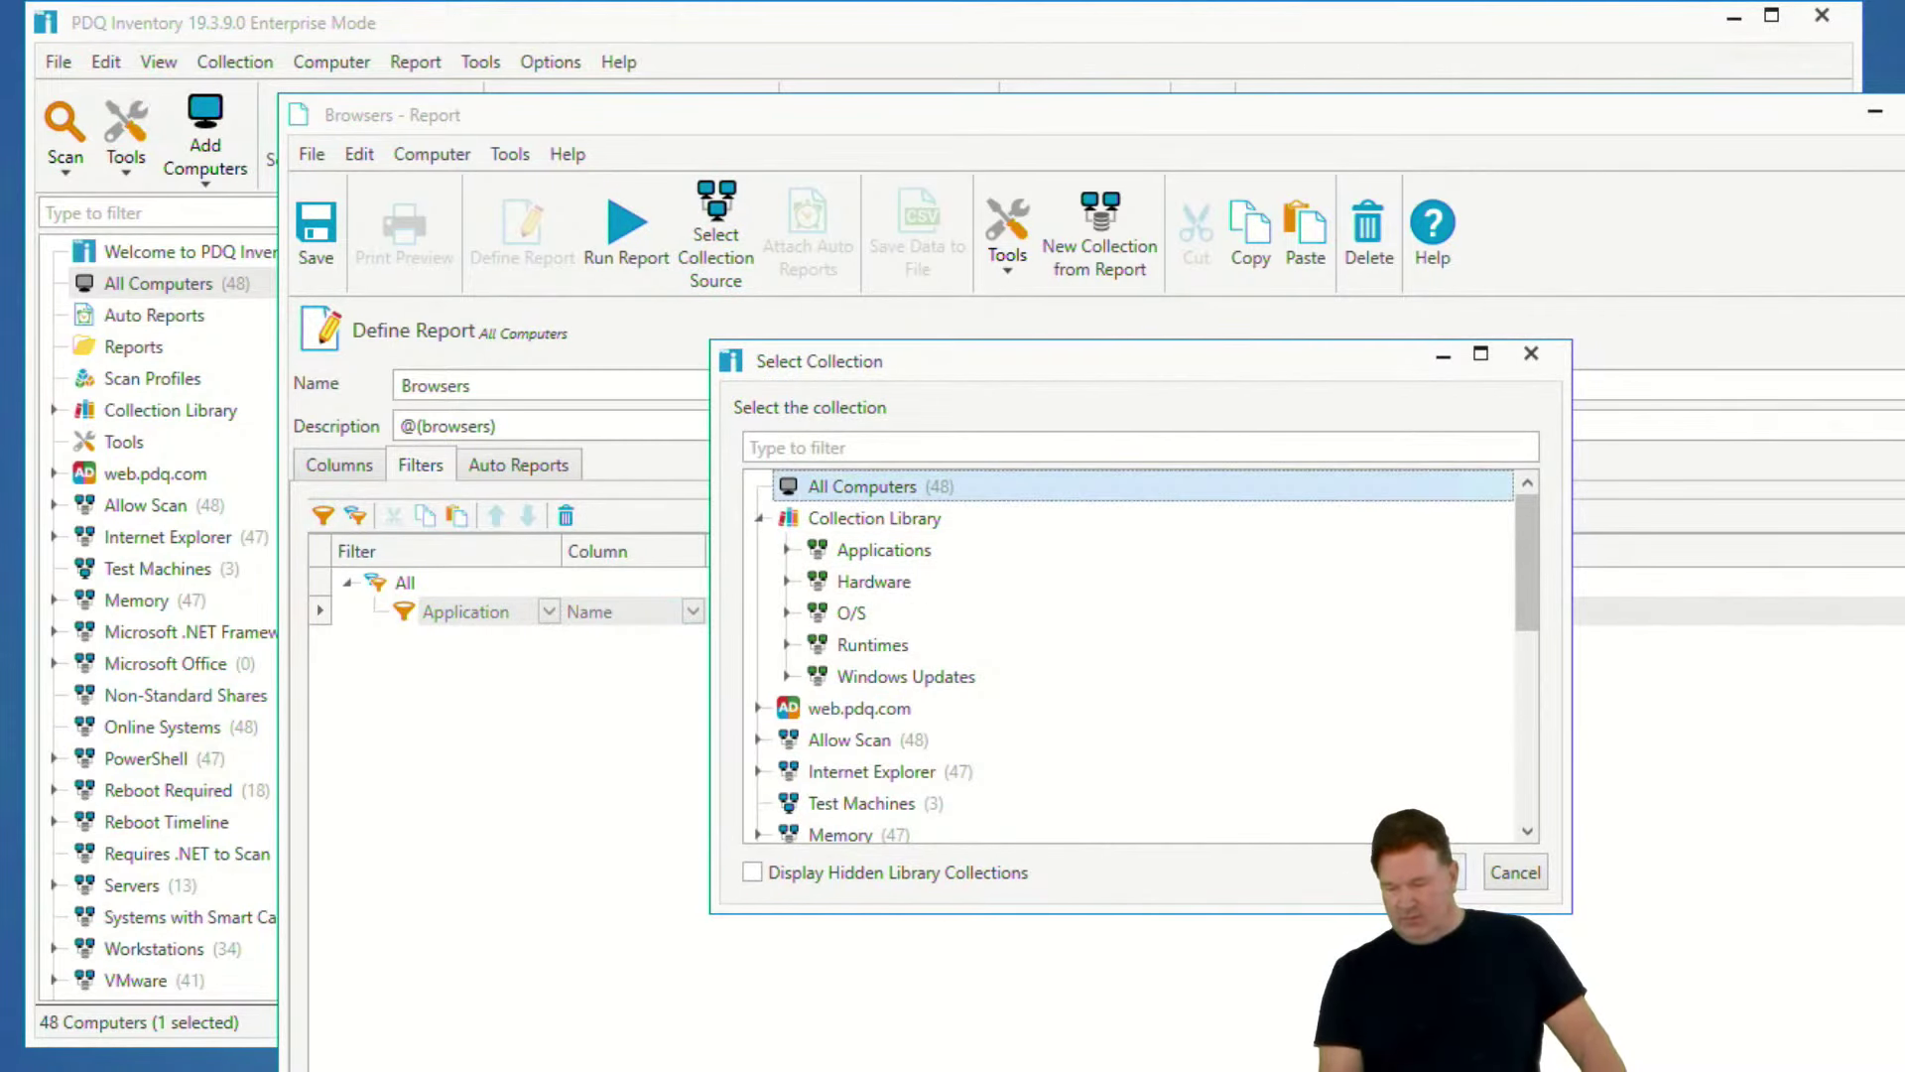
{"action": "left_click", "coordinate": [1426, 872]}
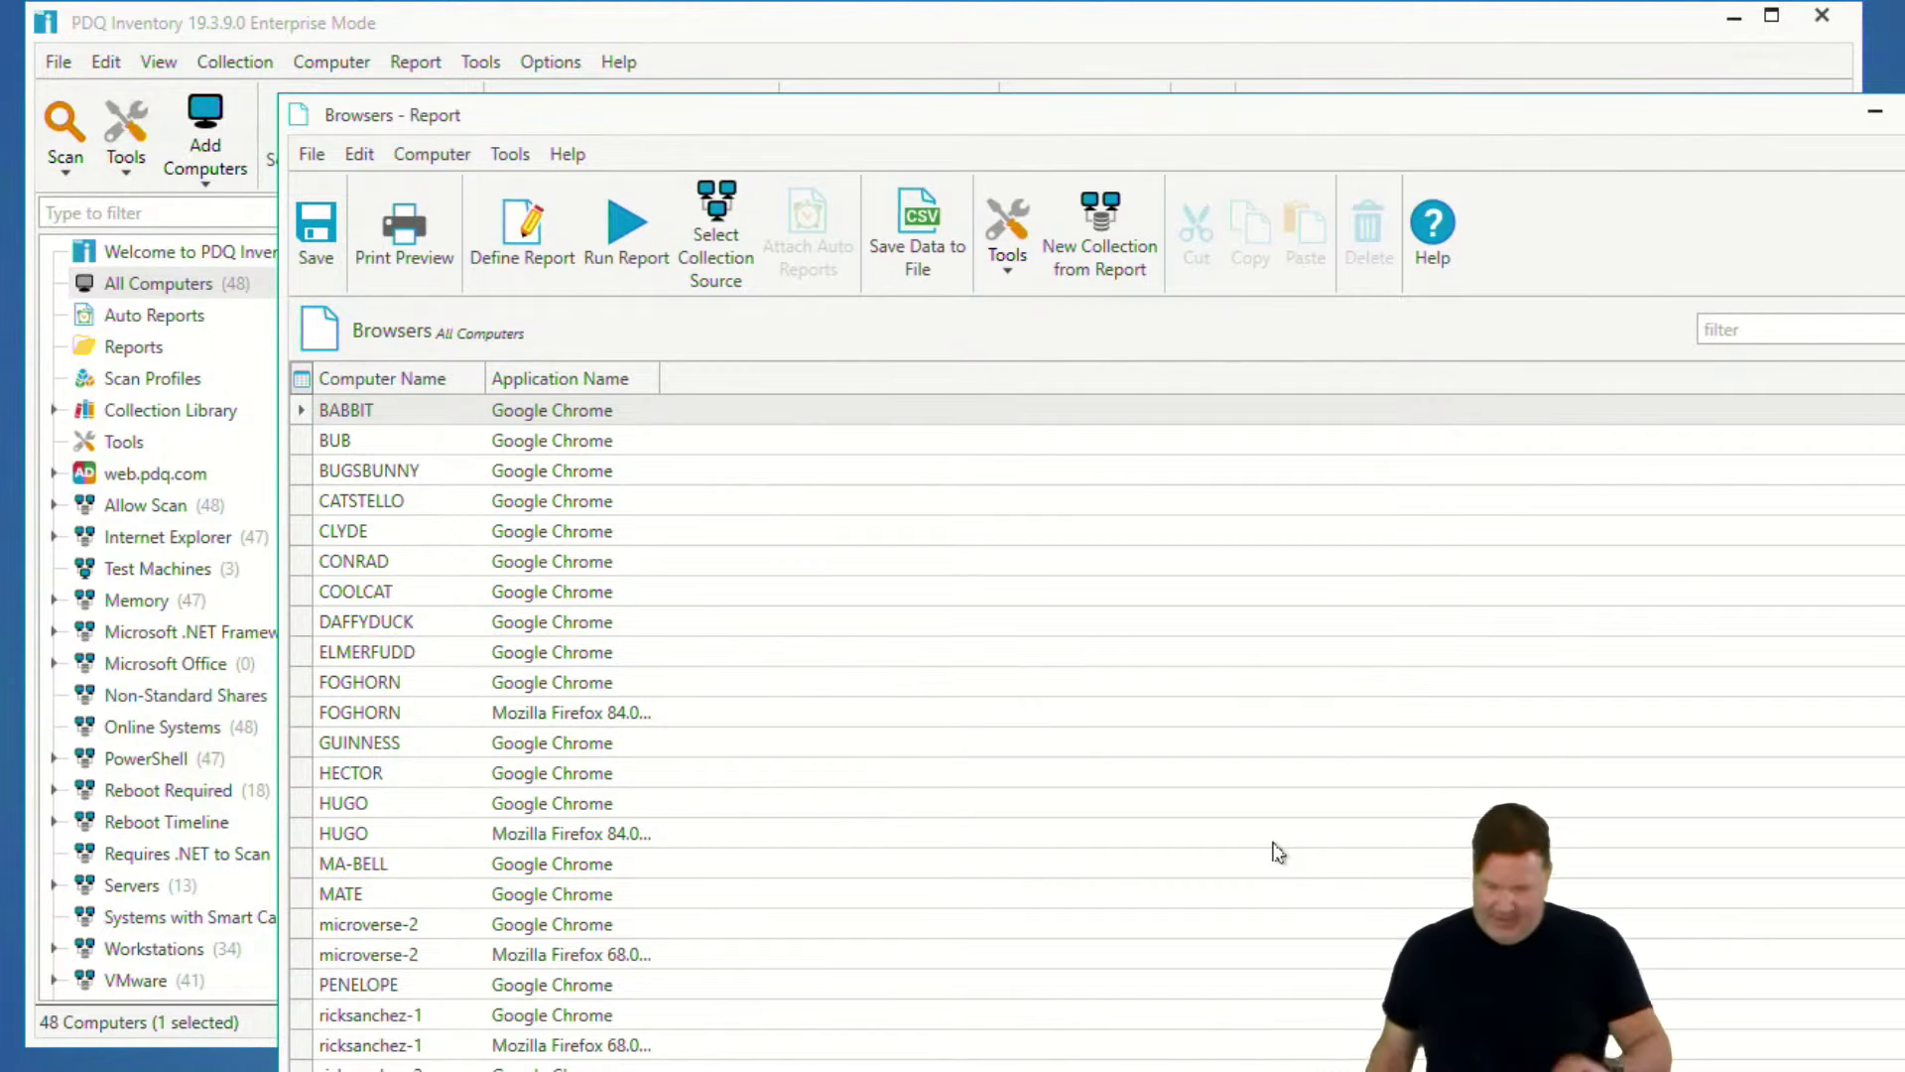
{"action": "left_click", "coordinate": [314, 243]}
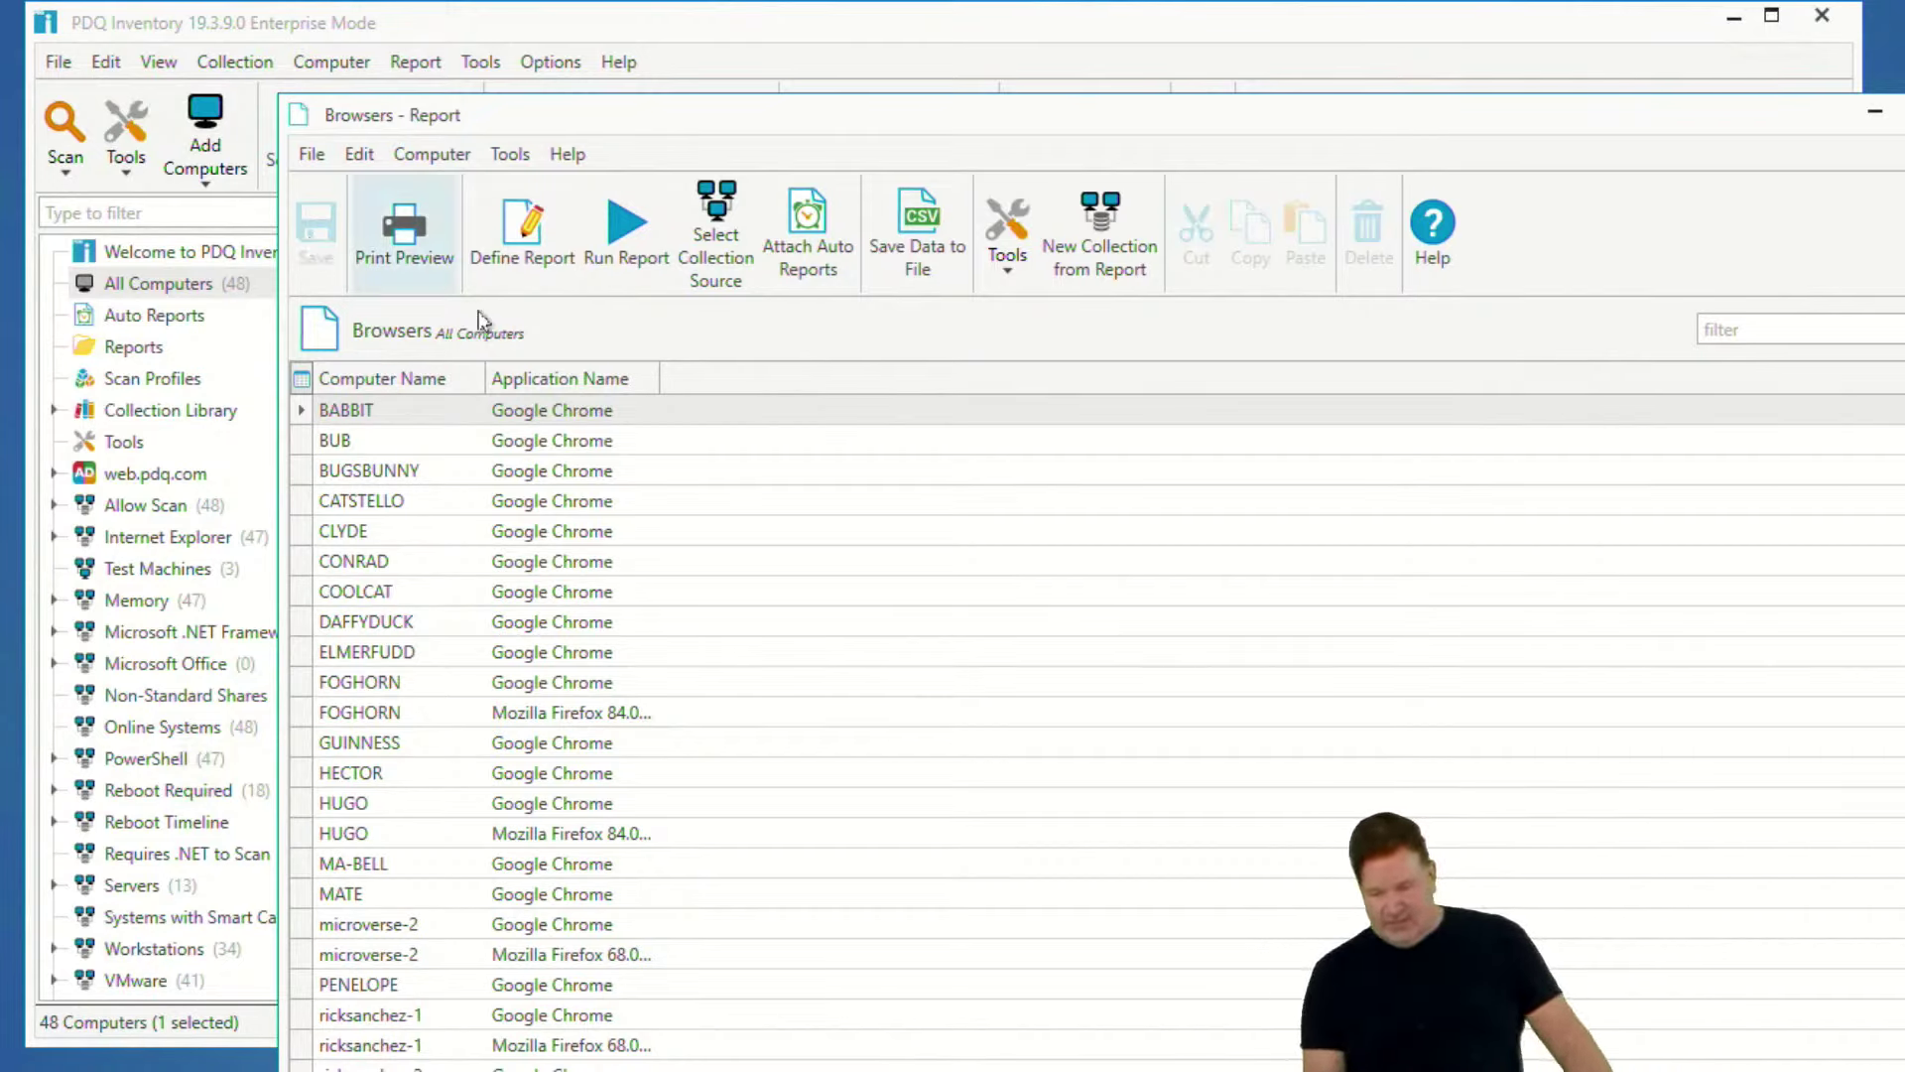
- Create a dynamic collection named Browsers from the report's filters and display its member computers
{"action": "left_click", "coordinate": [1113, 274]}
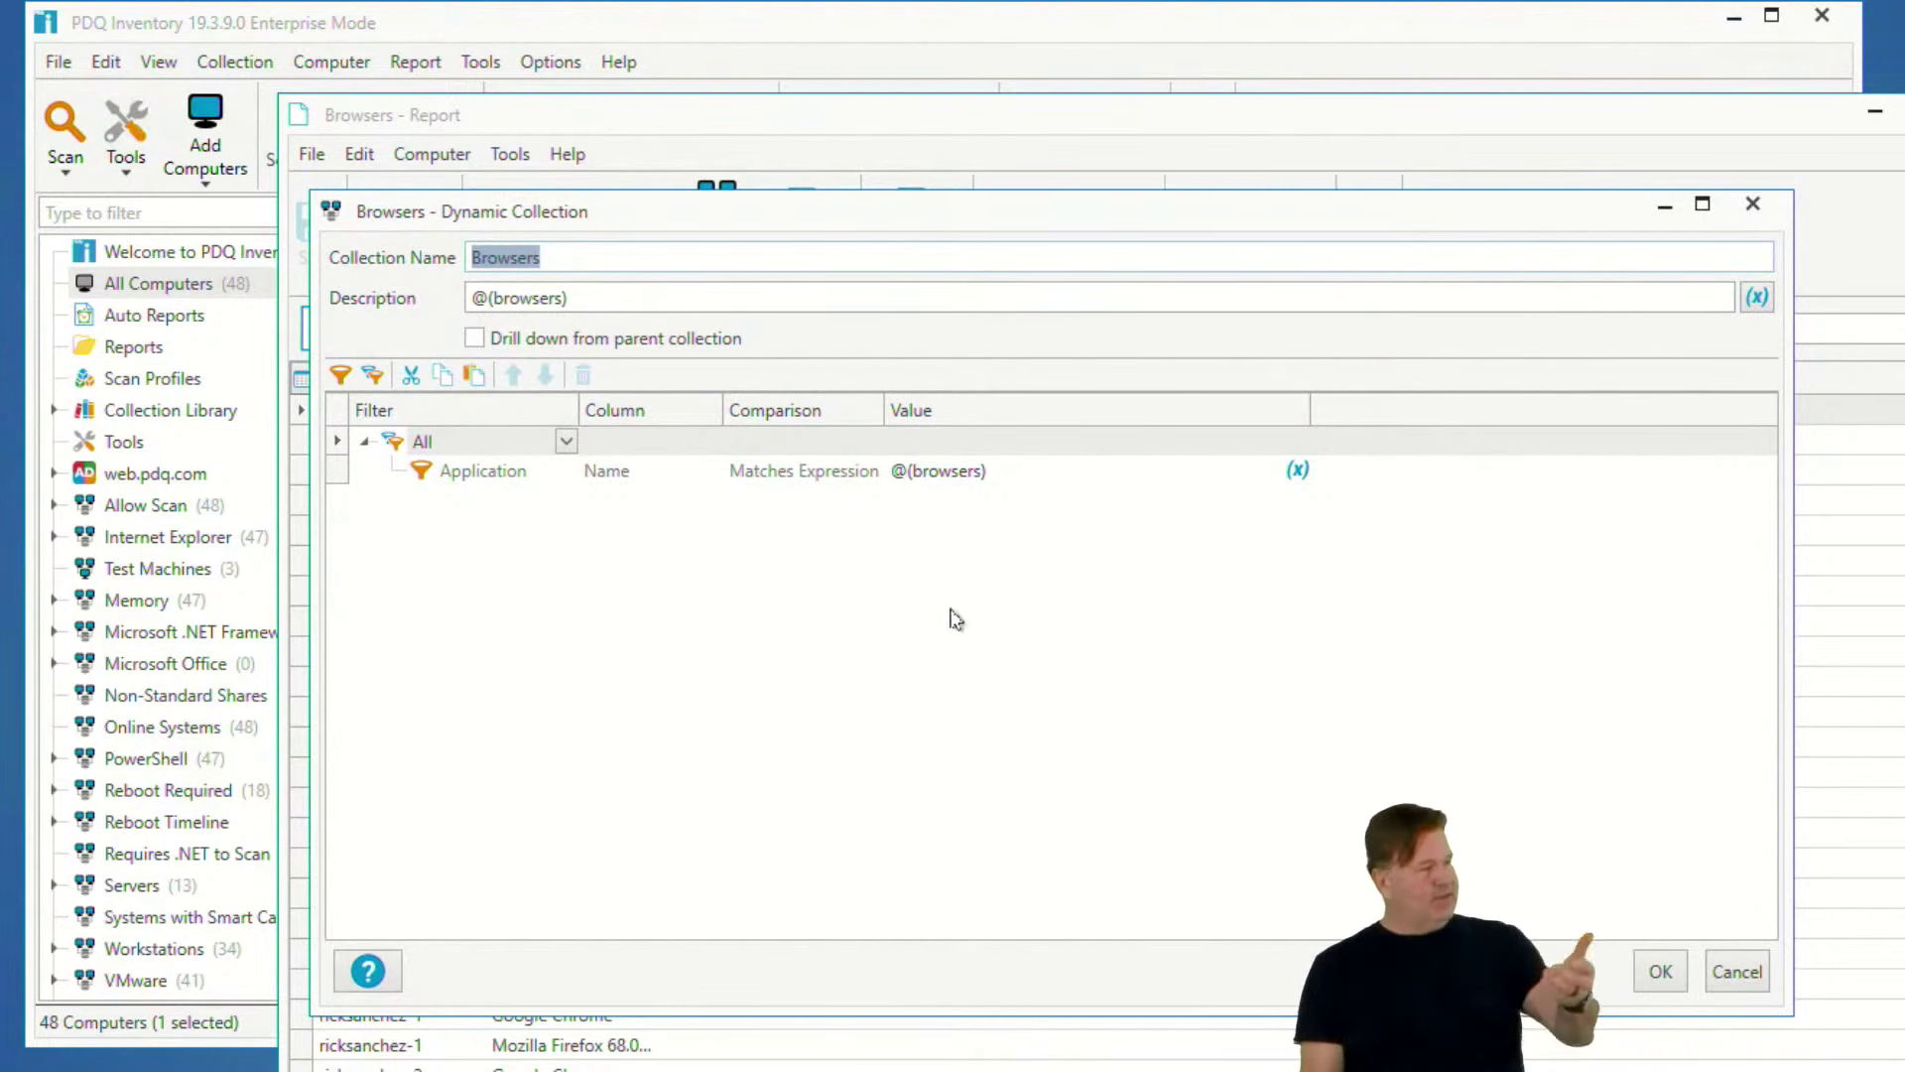
{"action": "left_click", "coordinate": [1660, 972]}
{"action": "scroll", "coordinate": [149, 733], "scroll_direction": "down", "scroll_amount": 2}
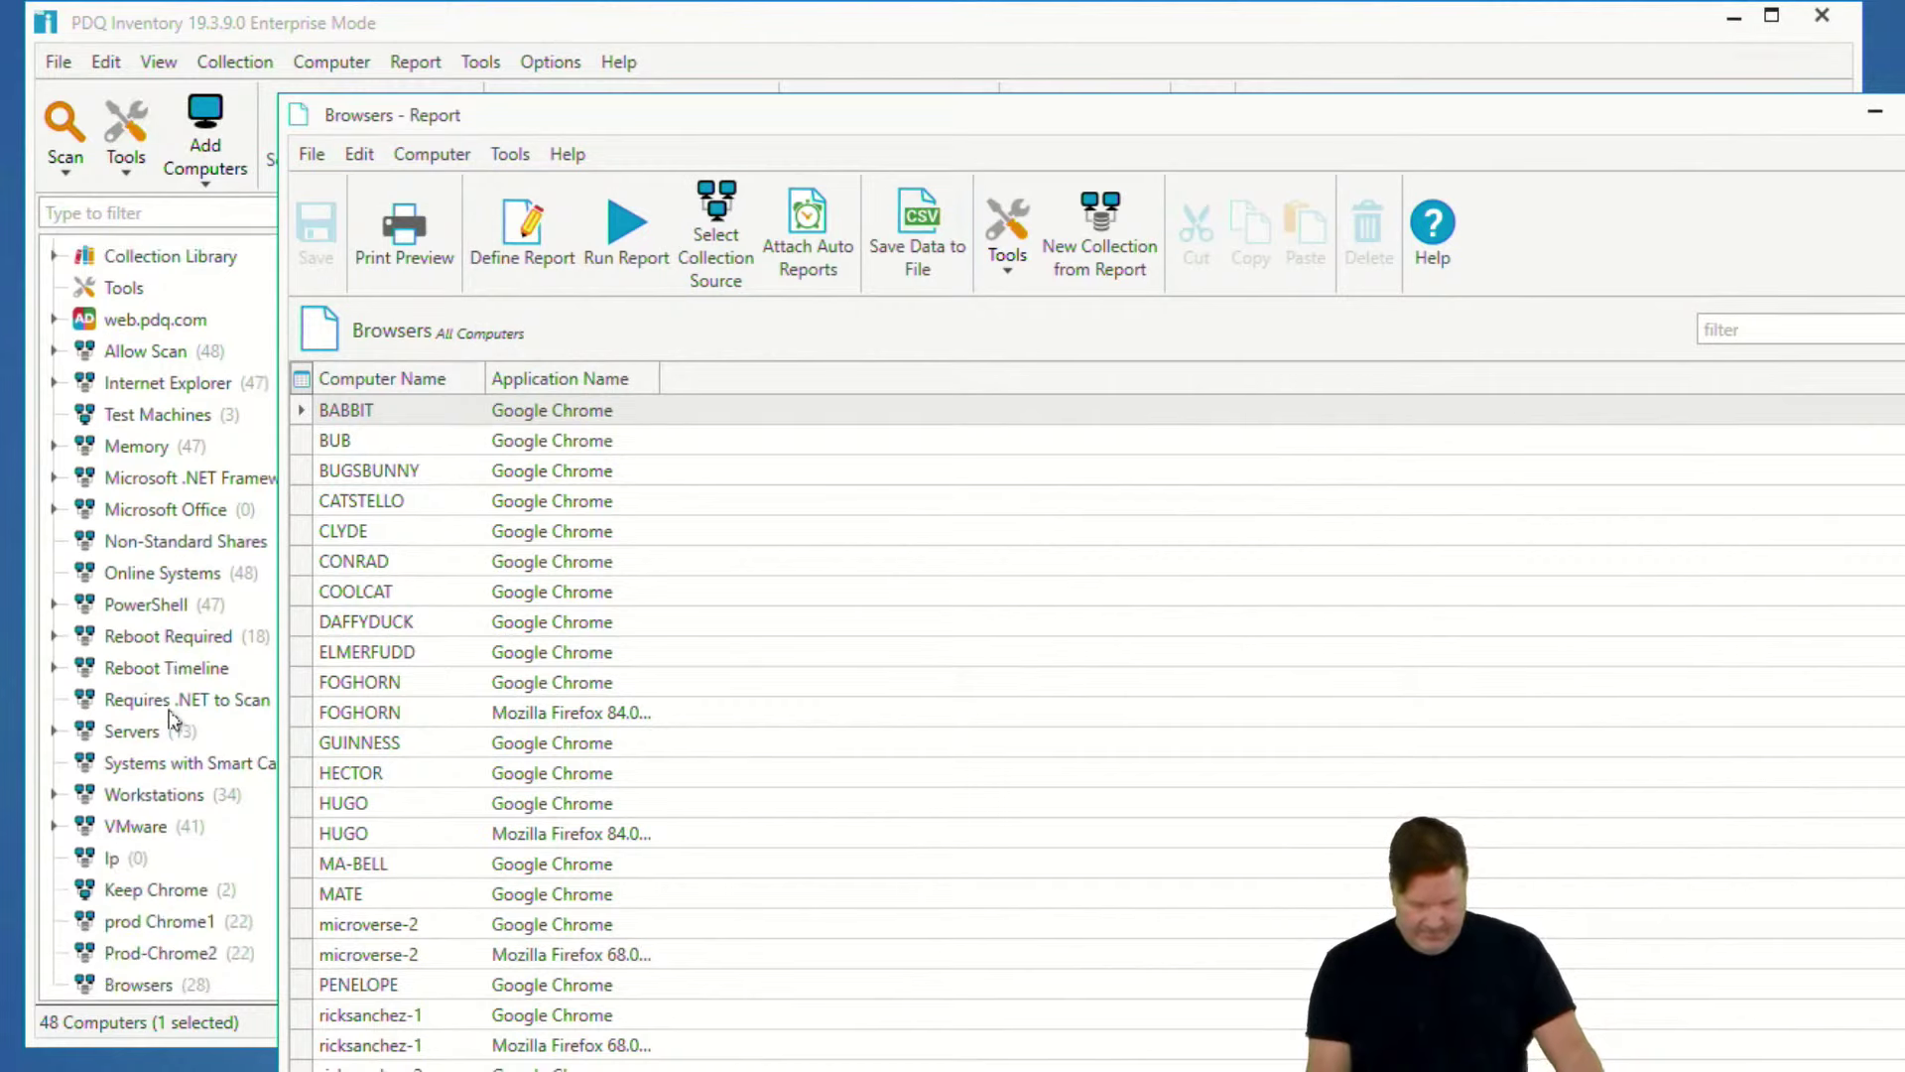
{"action": "left_click", "coordinate": [177, 984]}
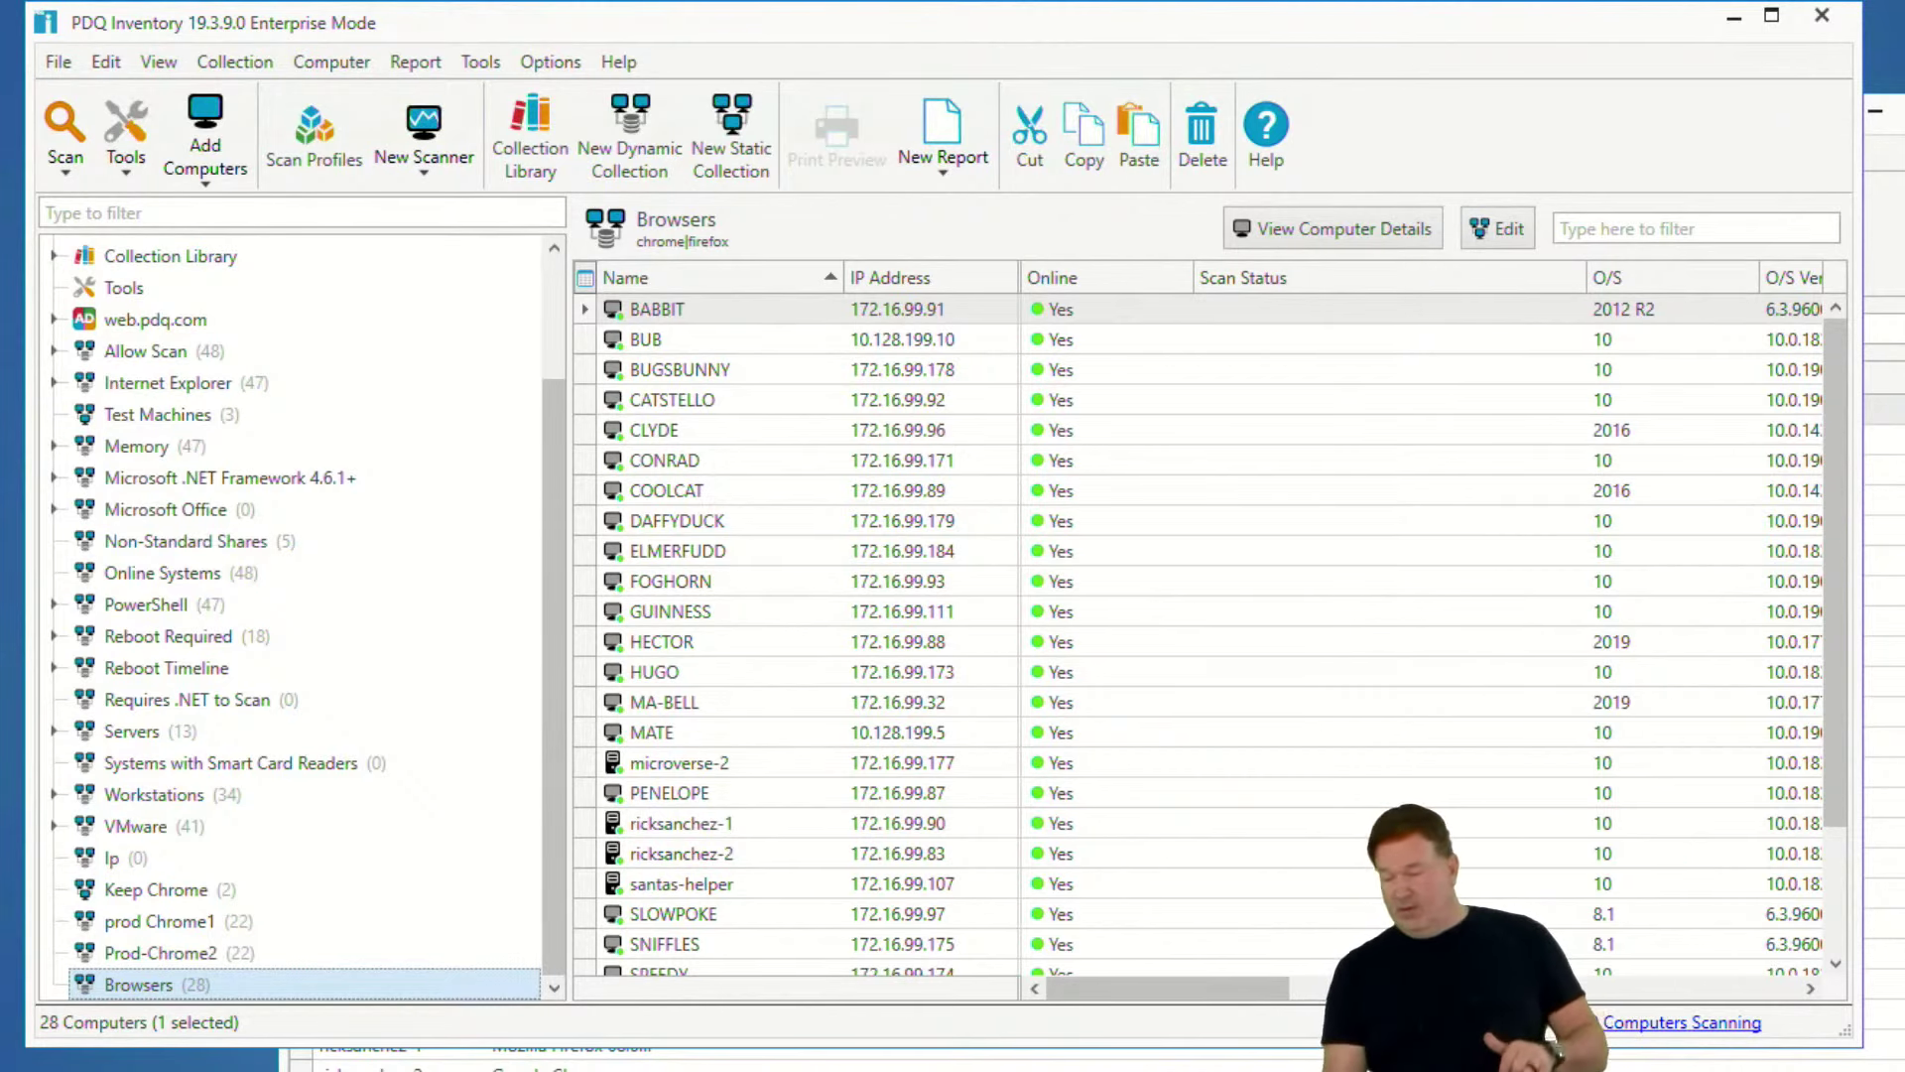
- Set the custom variable @(browsers) to chrome|firefox|opera and close the variables list
{"action": "key", "text": "alt+Tab"}
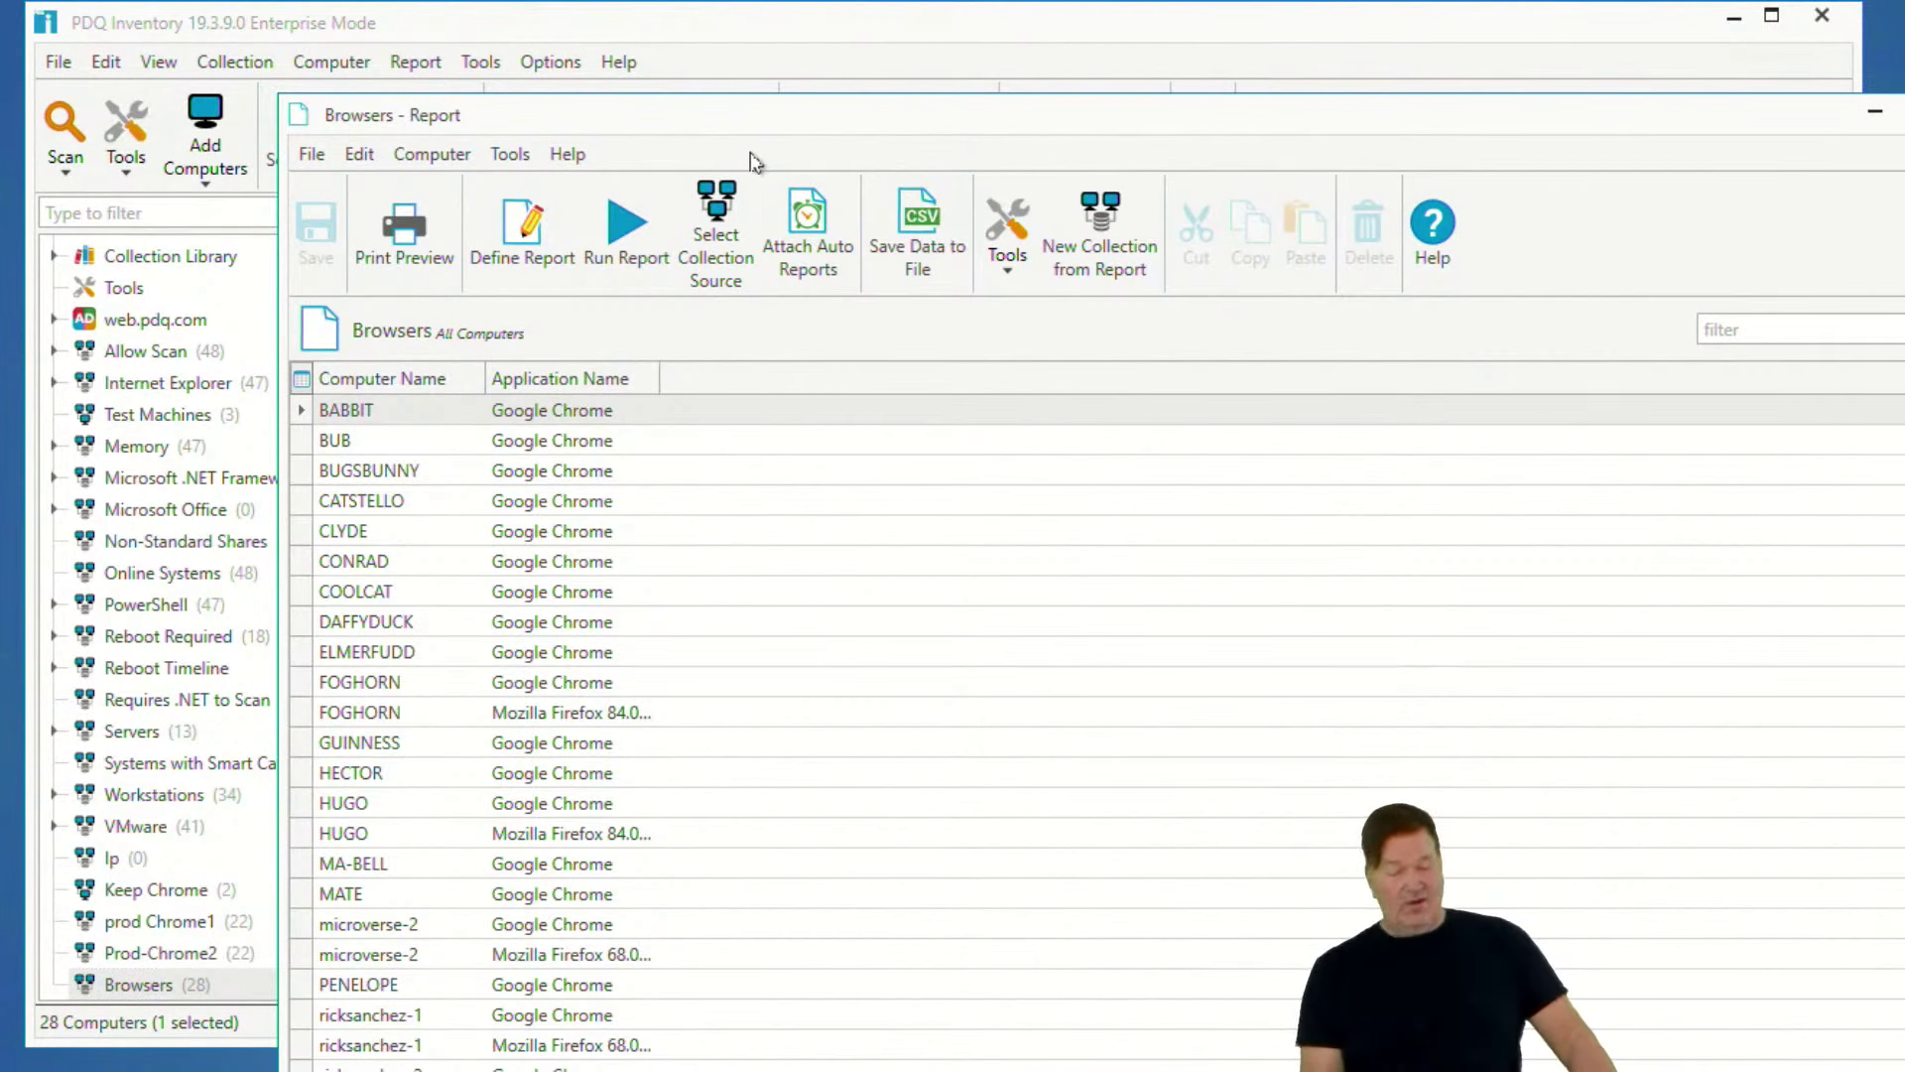
{"action": "left_click", "coordinate": [554, 74]}
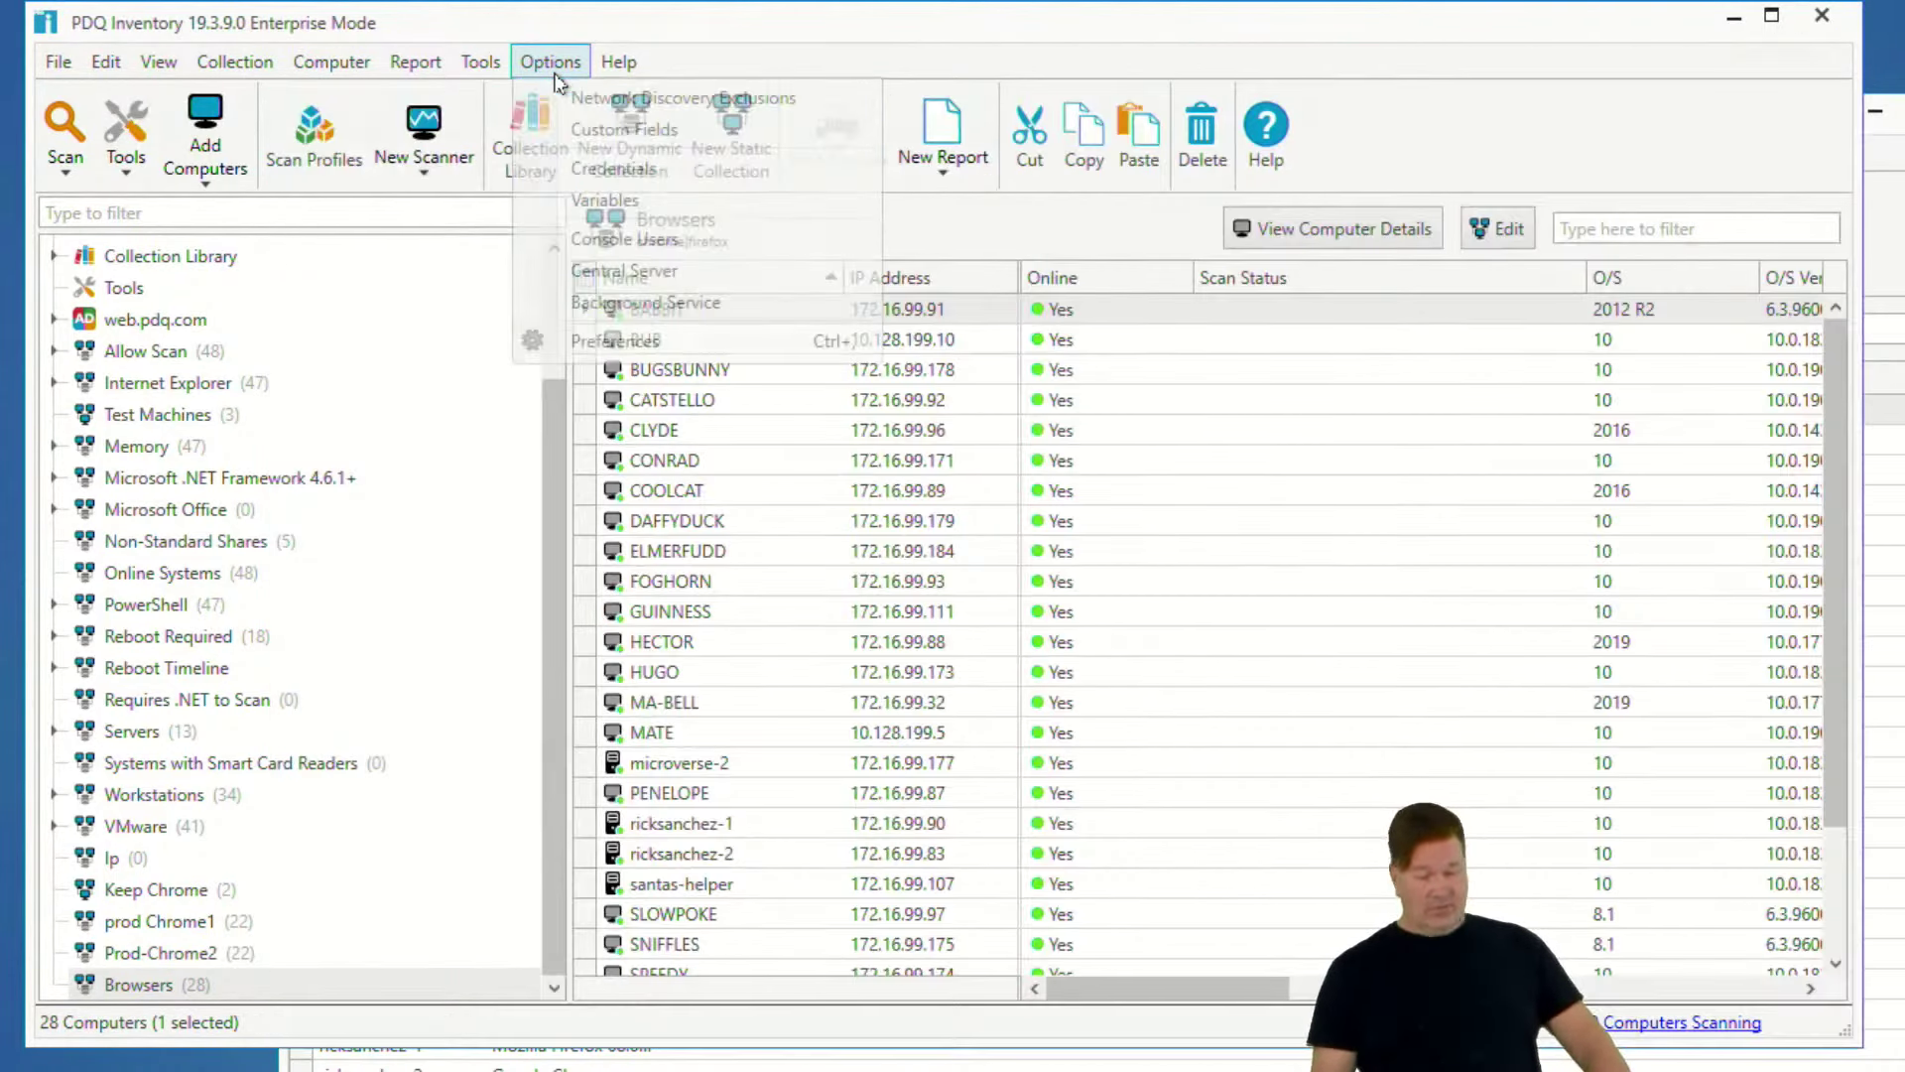
{"action": "left_click", "coordinate": [613, 239]}
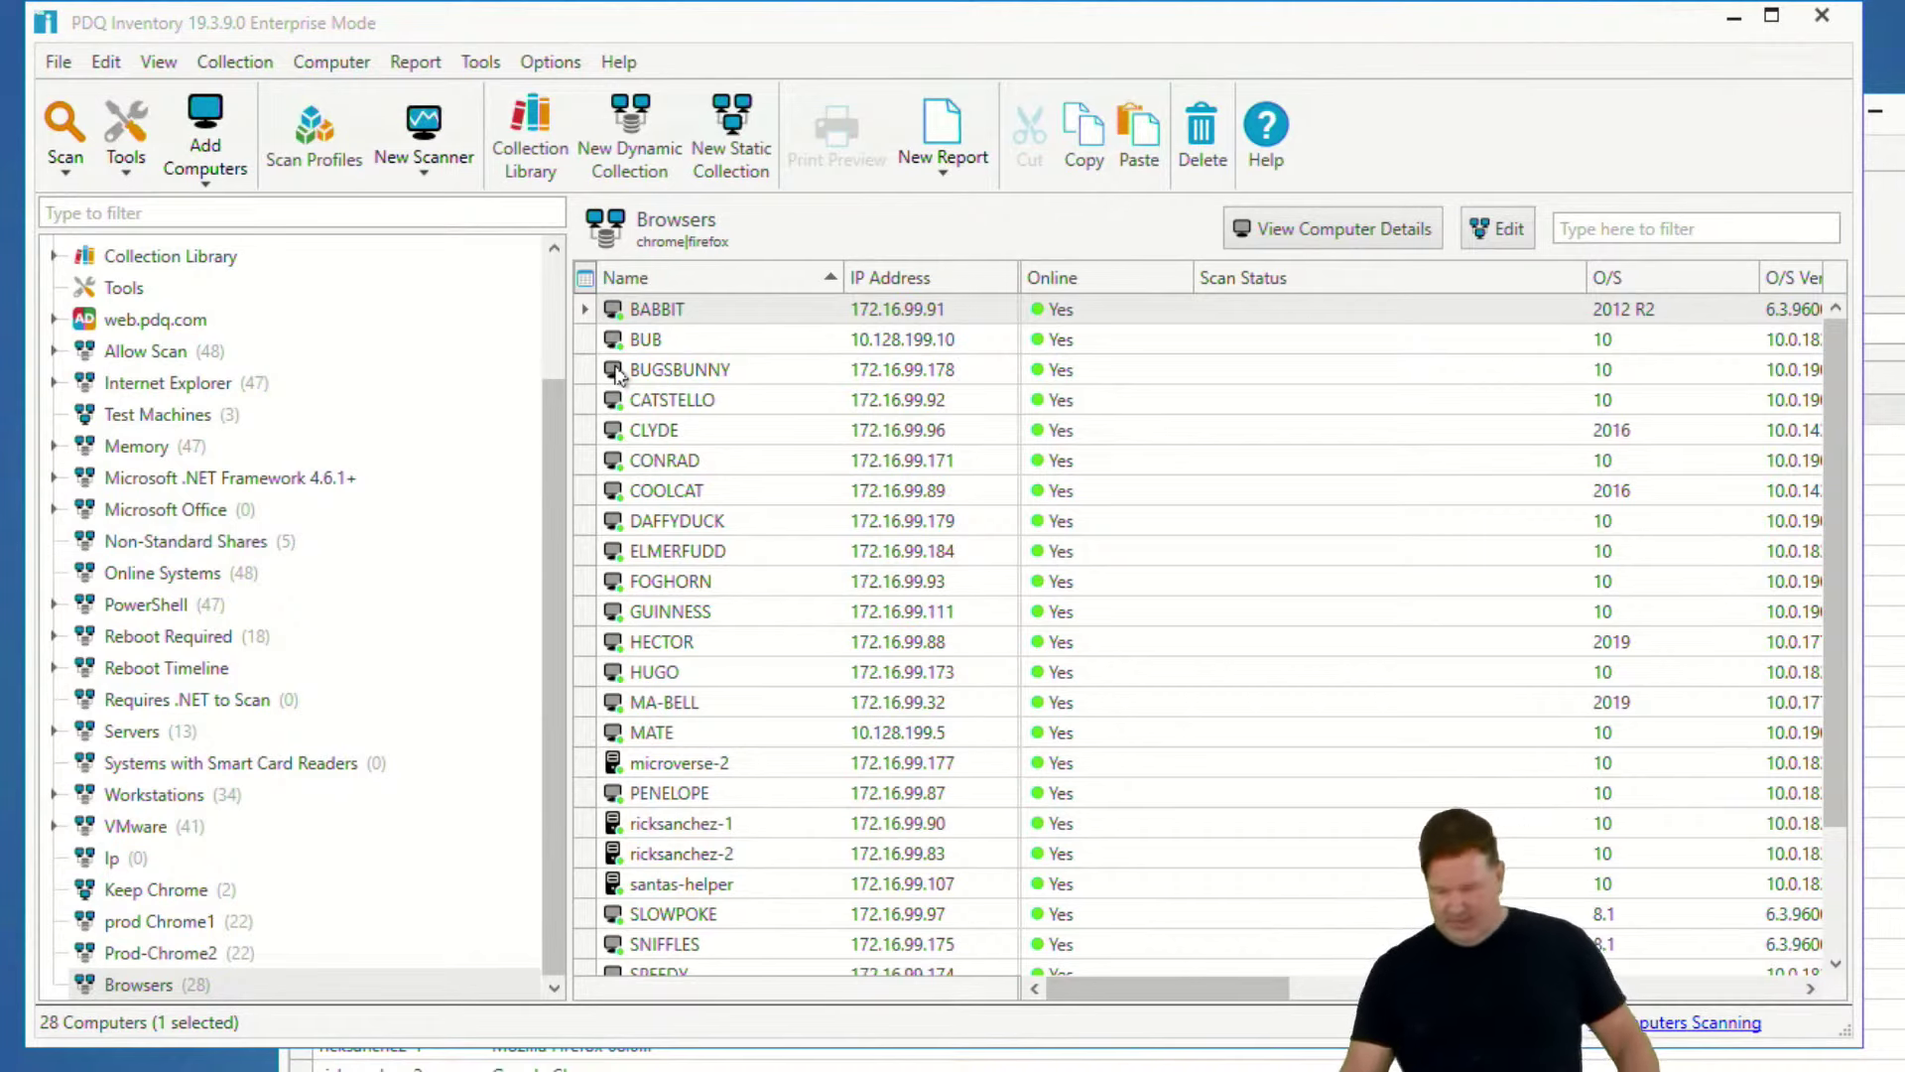
{"action": "left_click", "coordinate": [552, 62]}
{"action": "left_click", "coordinate": [606, 204]}
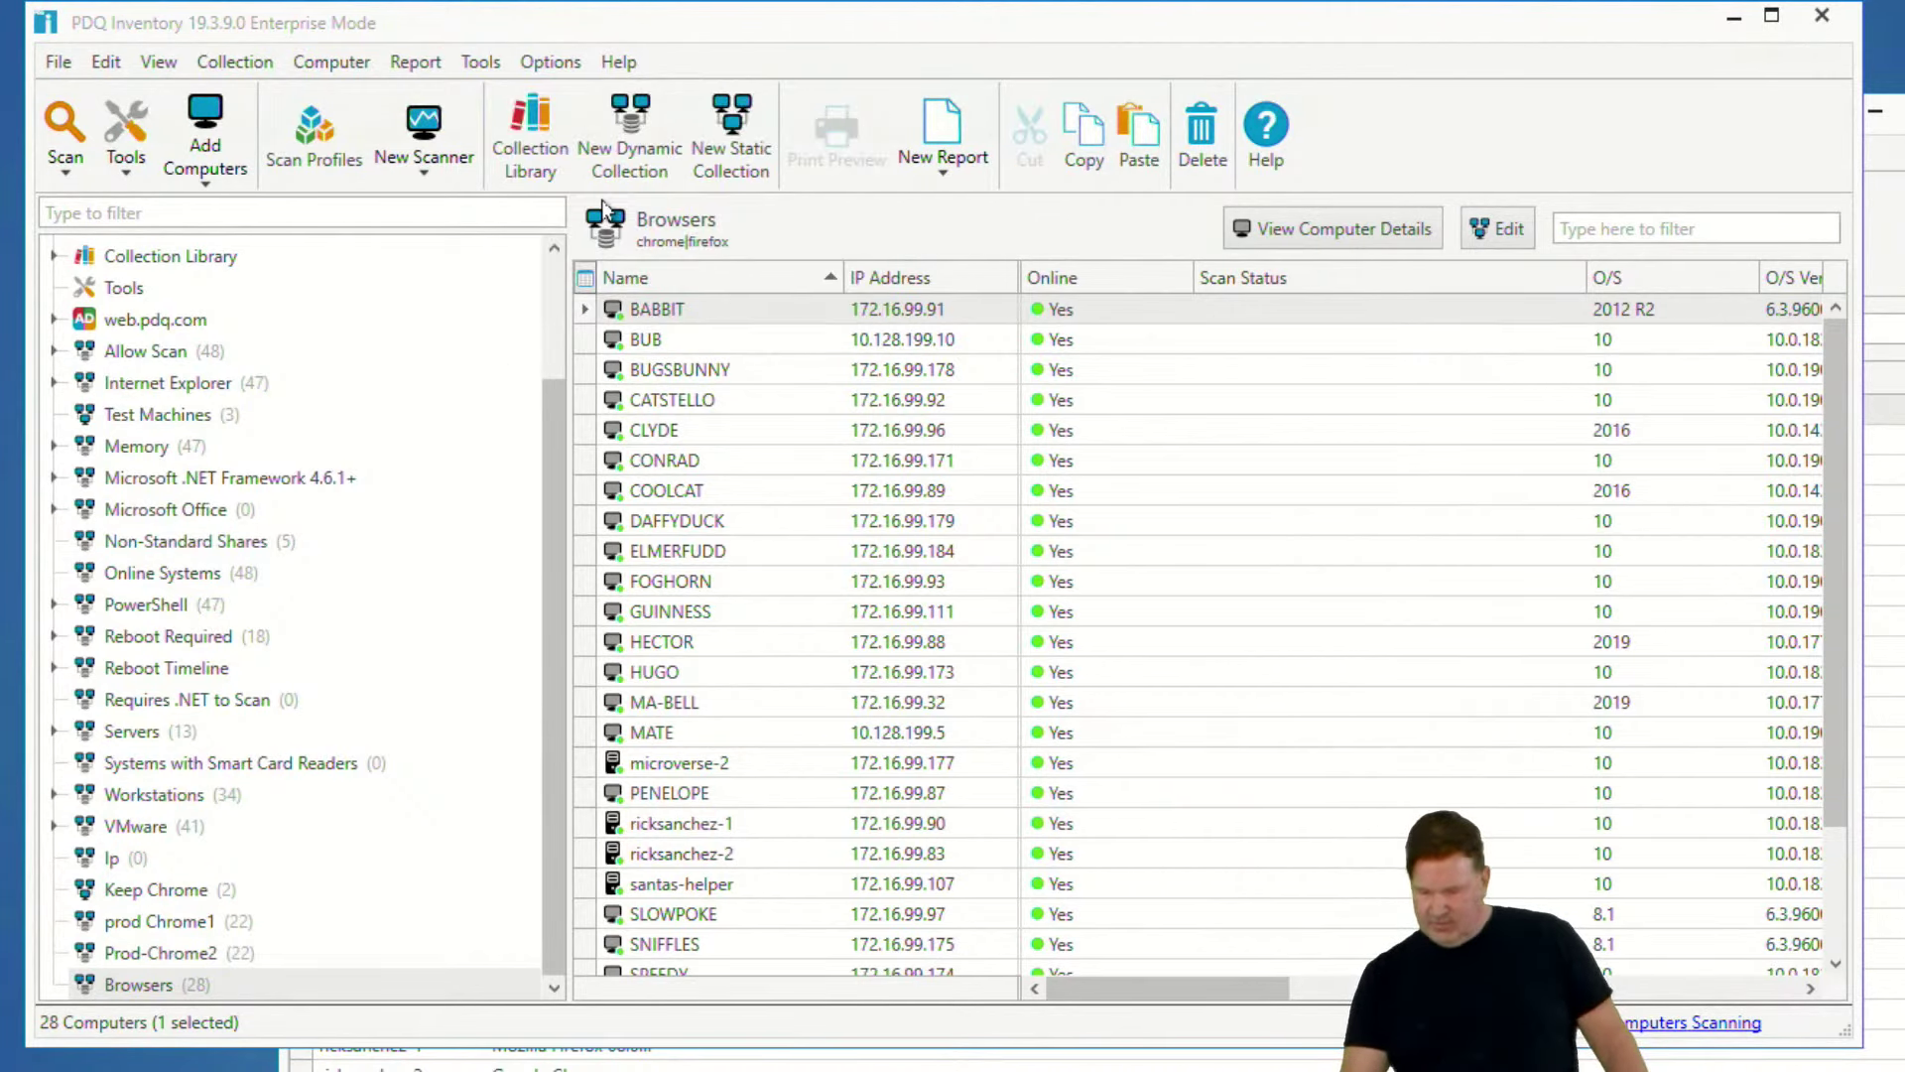
{"action": "mouse_move", "coordinate": [784, 1071]}
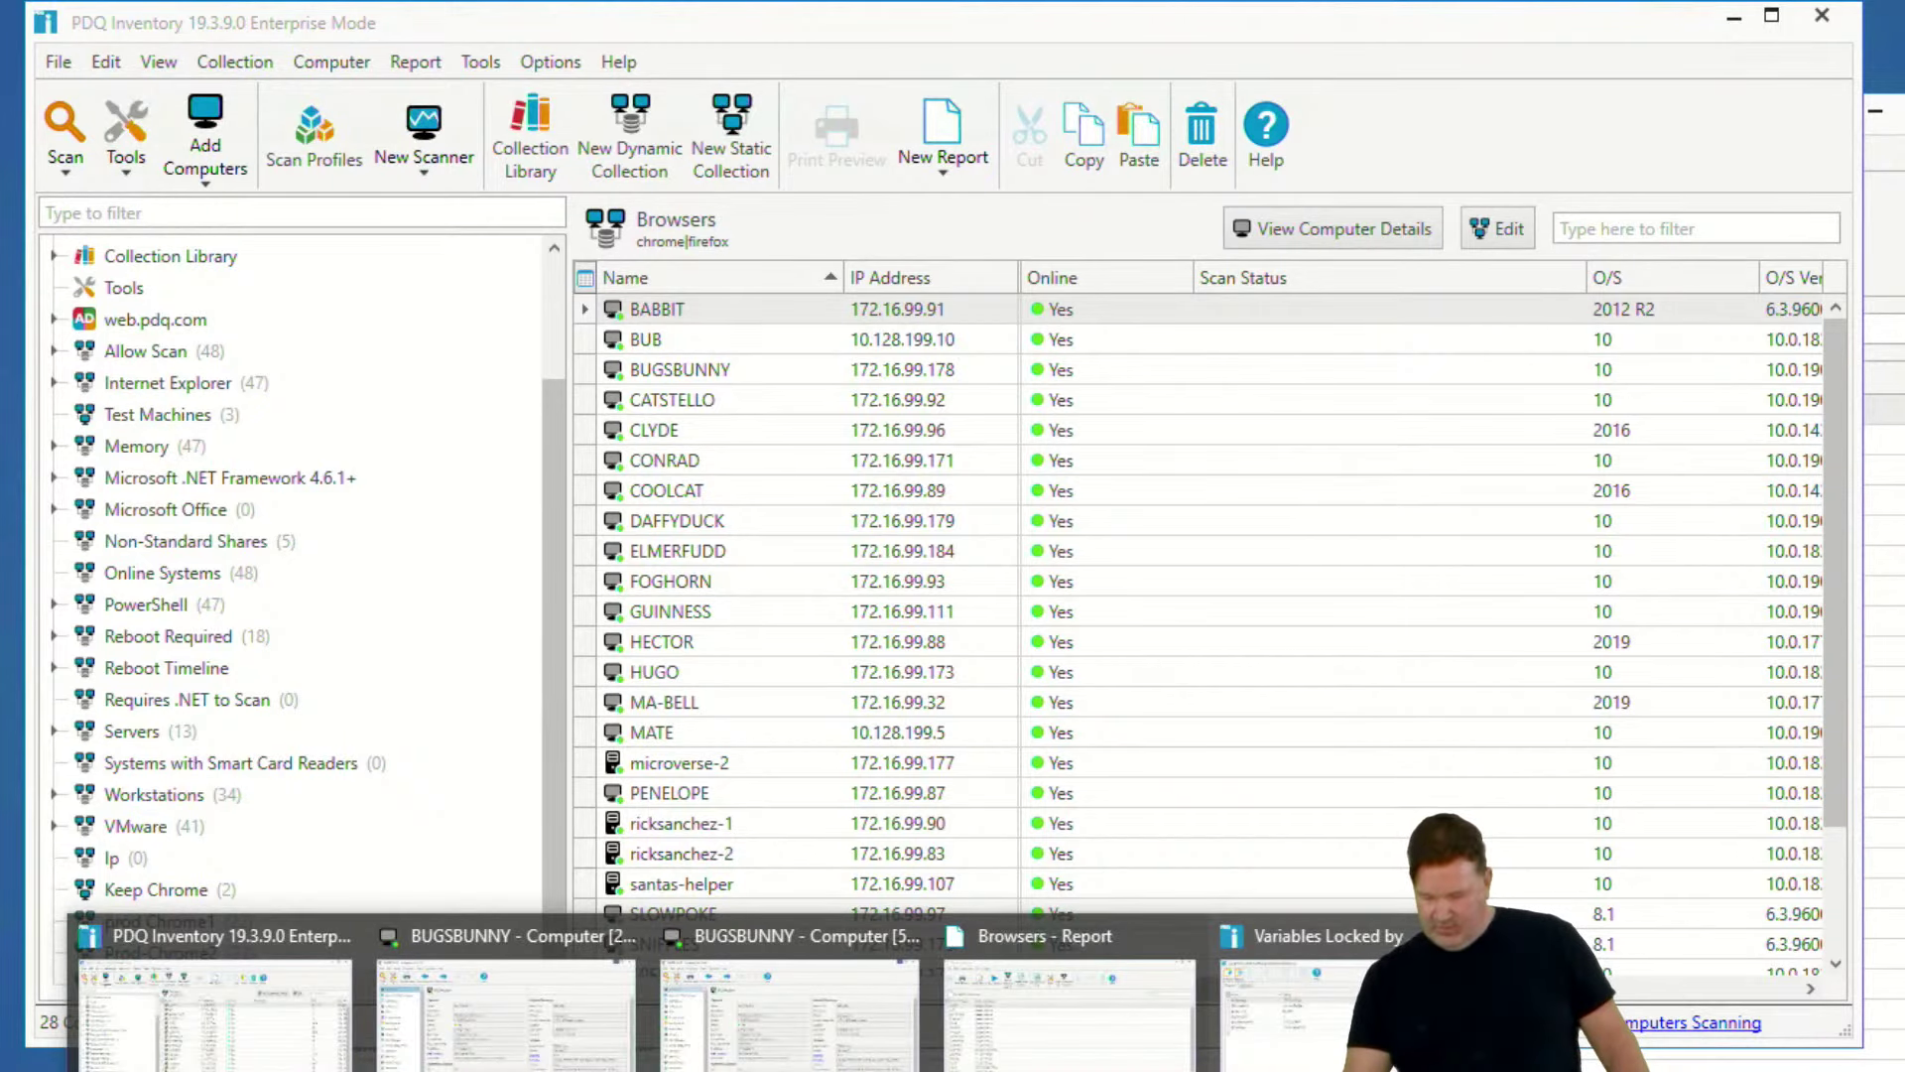
{"action": "left_click", "coordinate": [1300, 1002]}
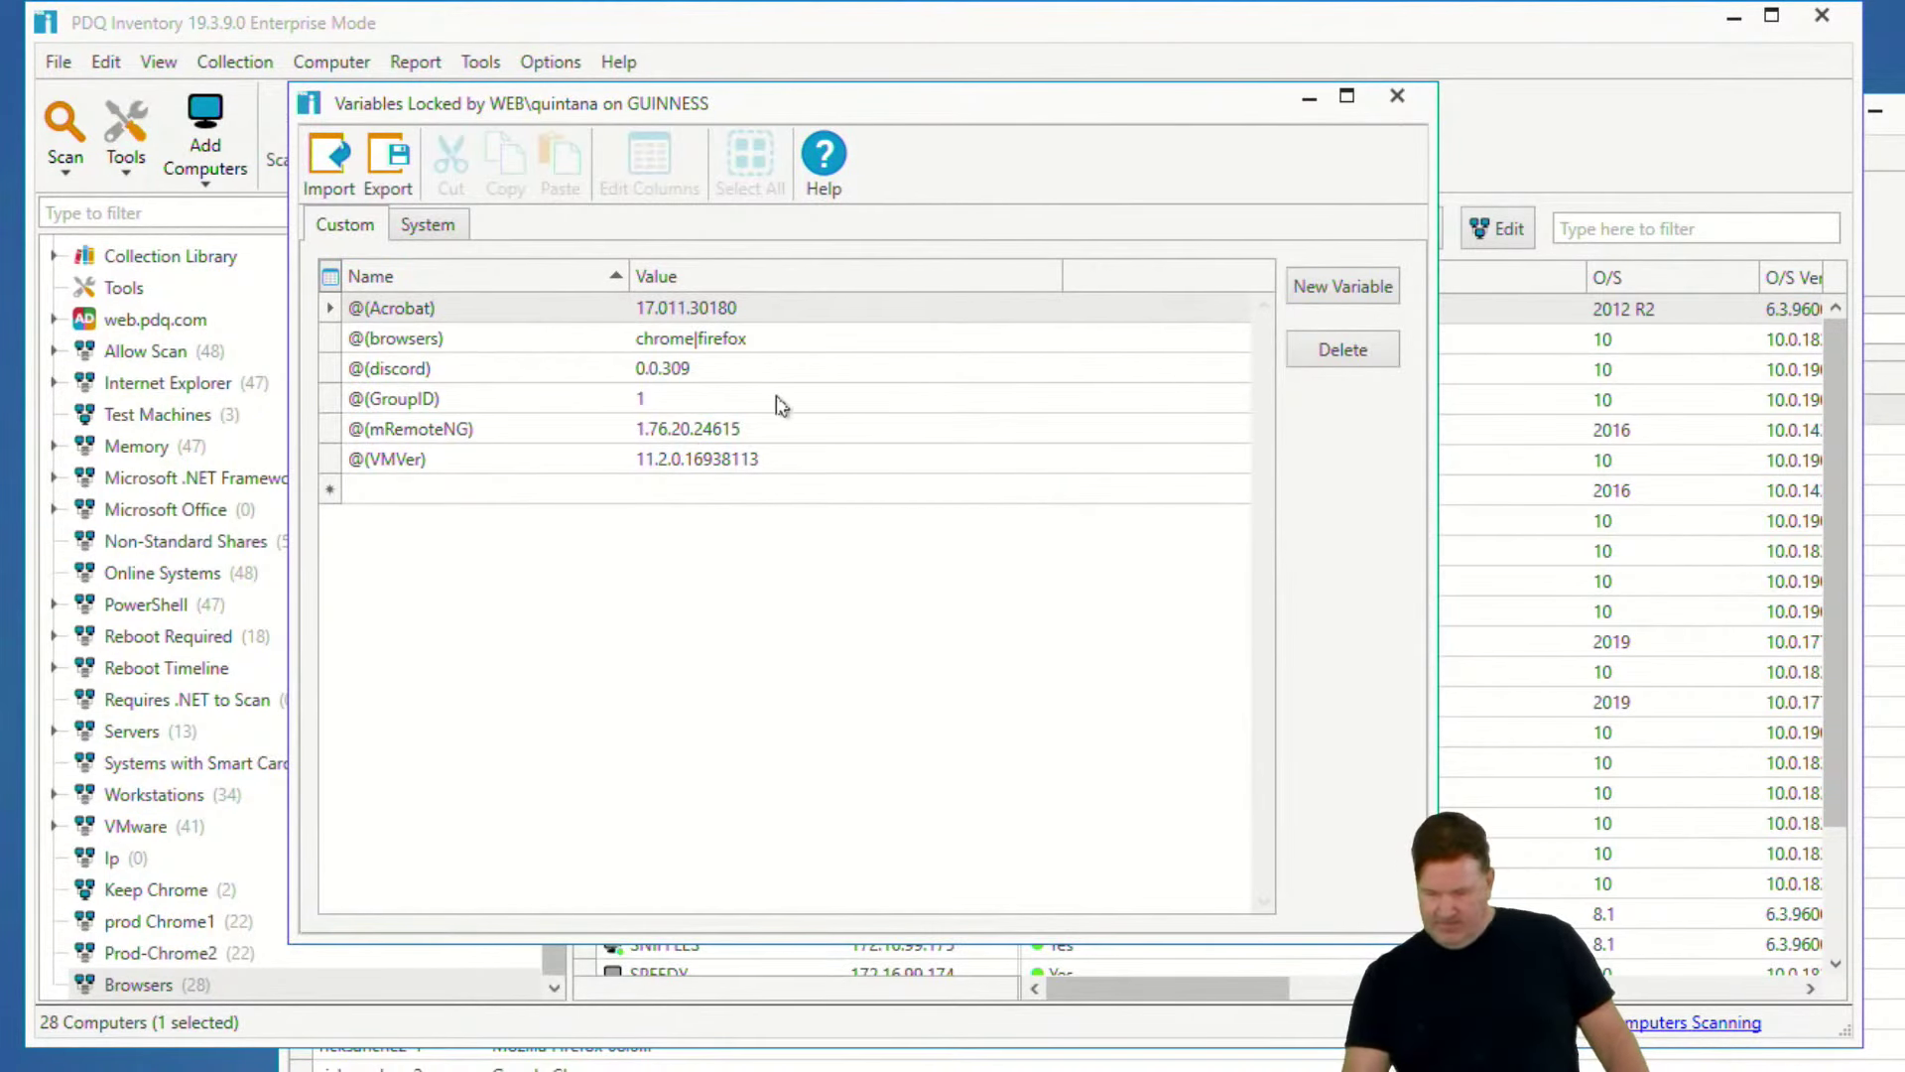
{"action": "left_click", "coordinate": [779, 337]}
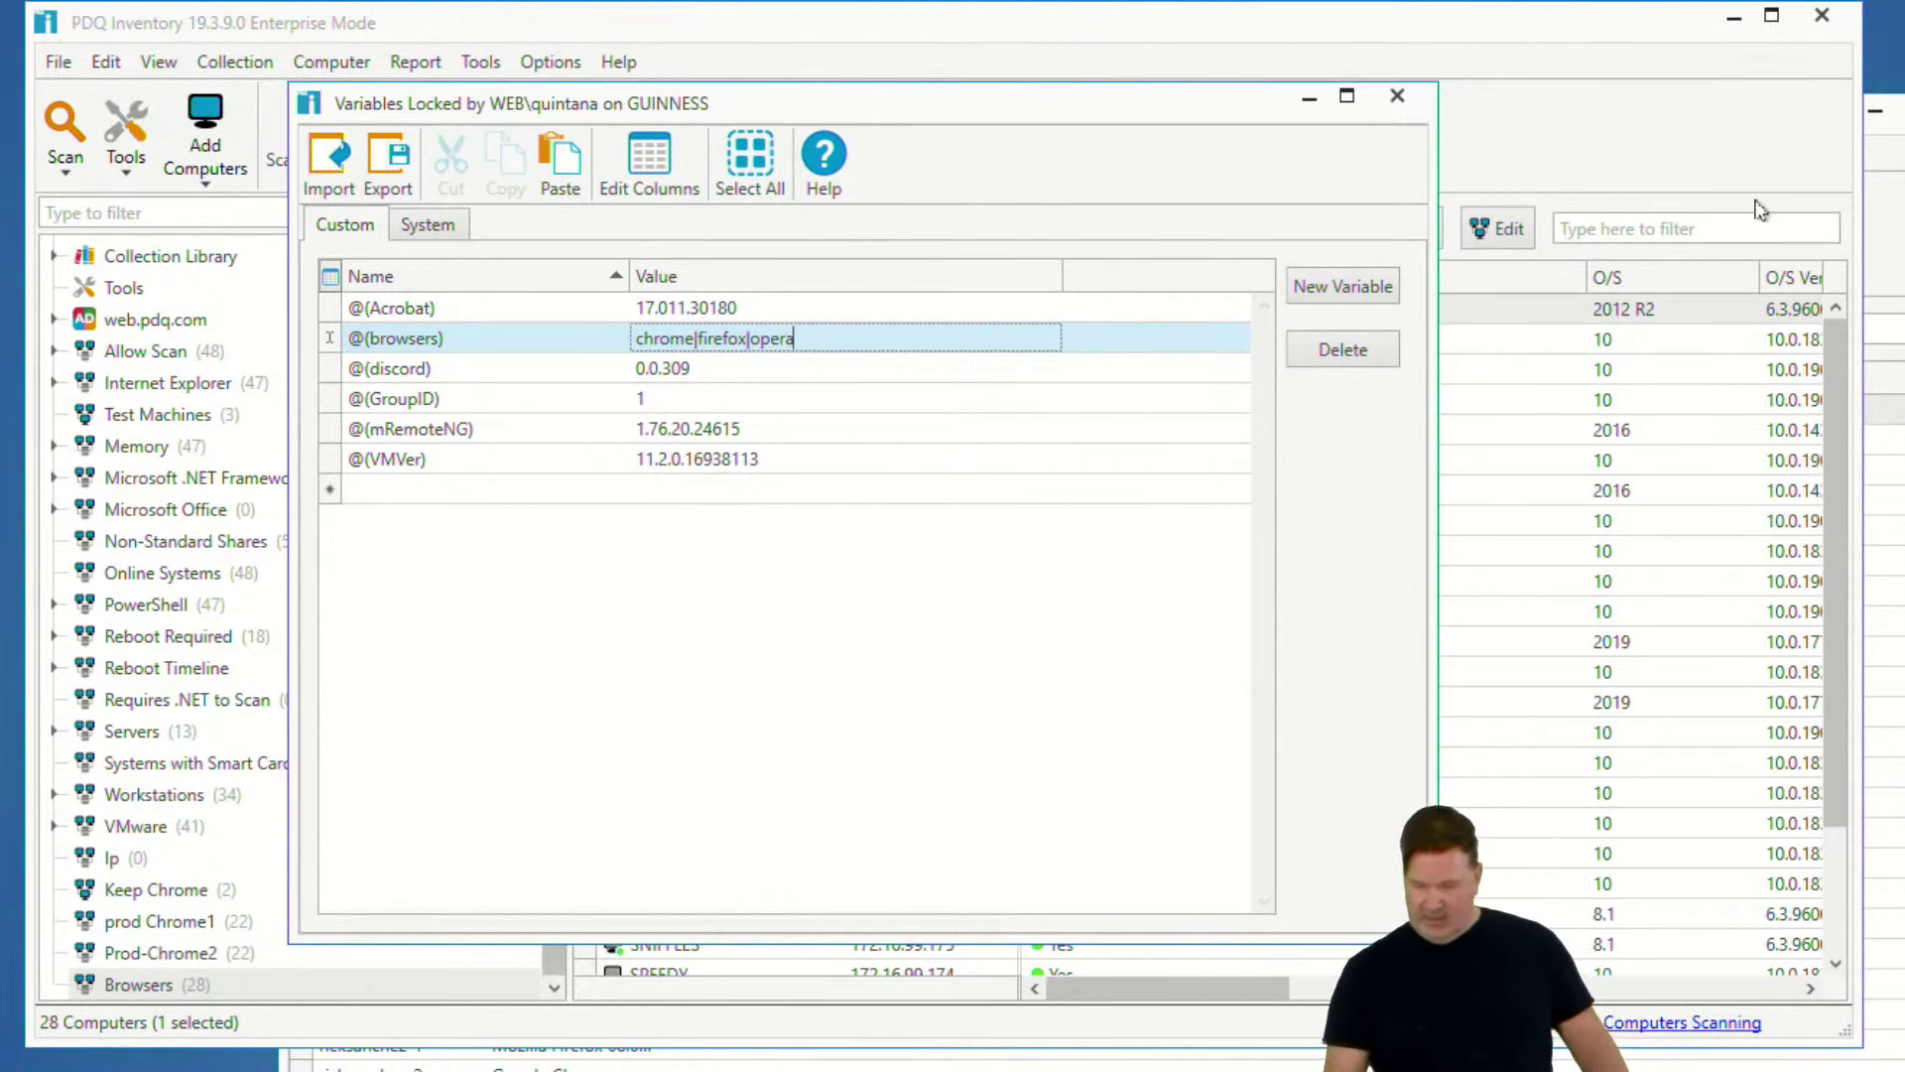
{"action": "left_click", "coordinate": [1397, 96]}
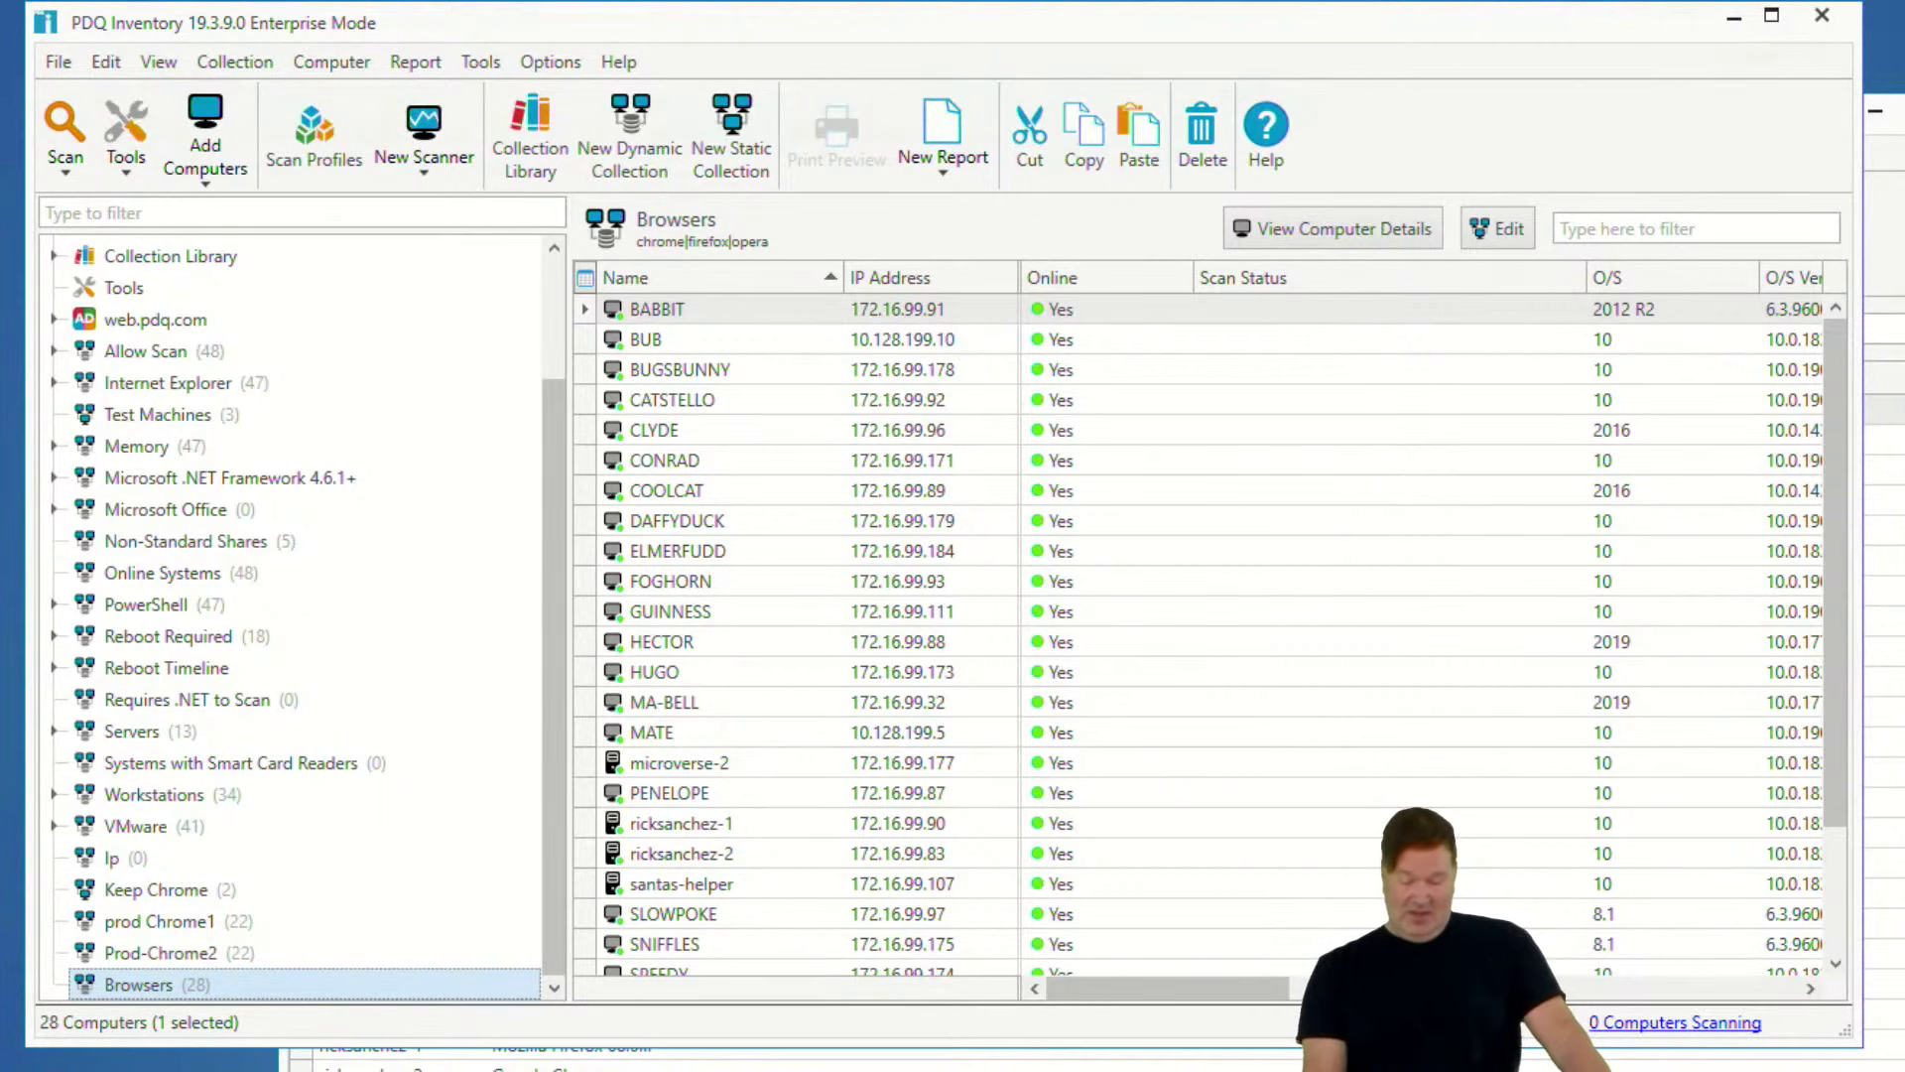
- Run the Browsers report again, check BUGSBUNNY's Opera entry, and close the report
{"action": "left_click", "coordinate": [640, 1068]}
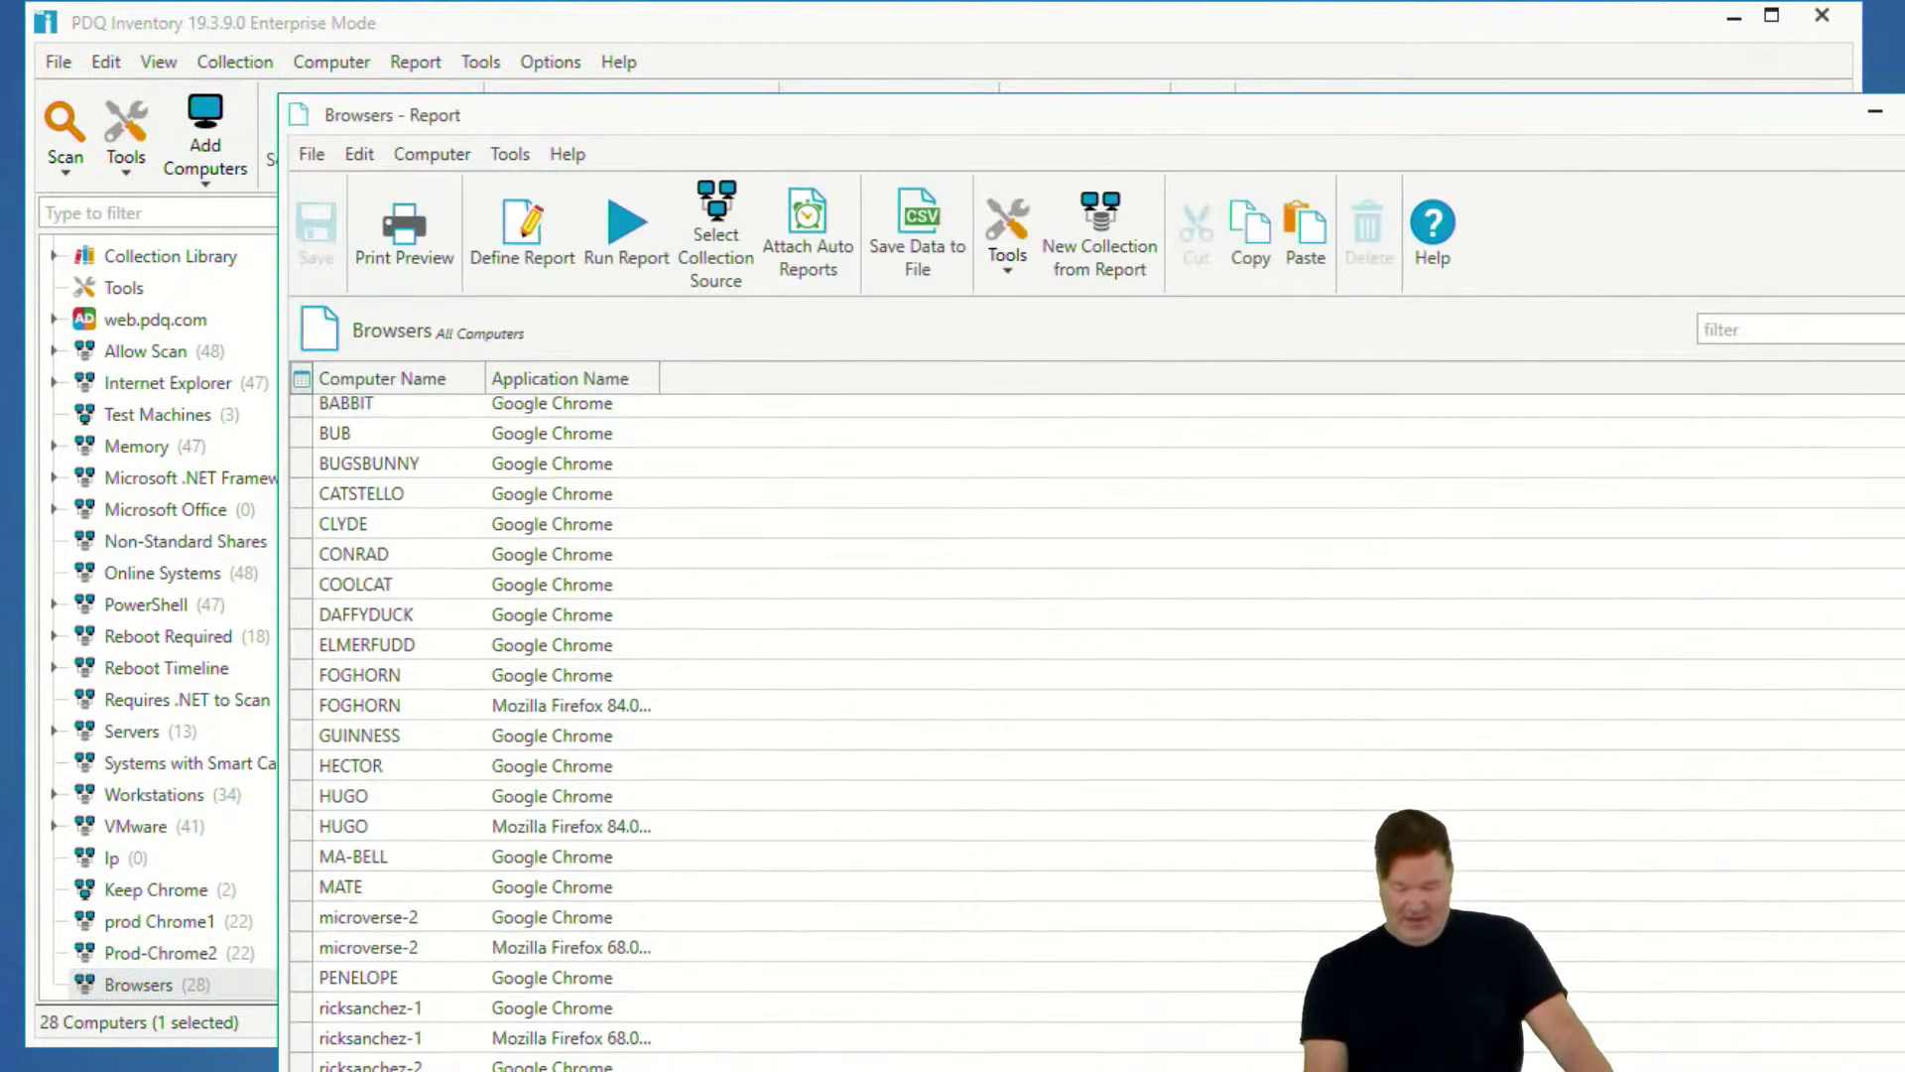
{"action": "left_click", "coordinate": [645, 246]}
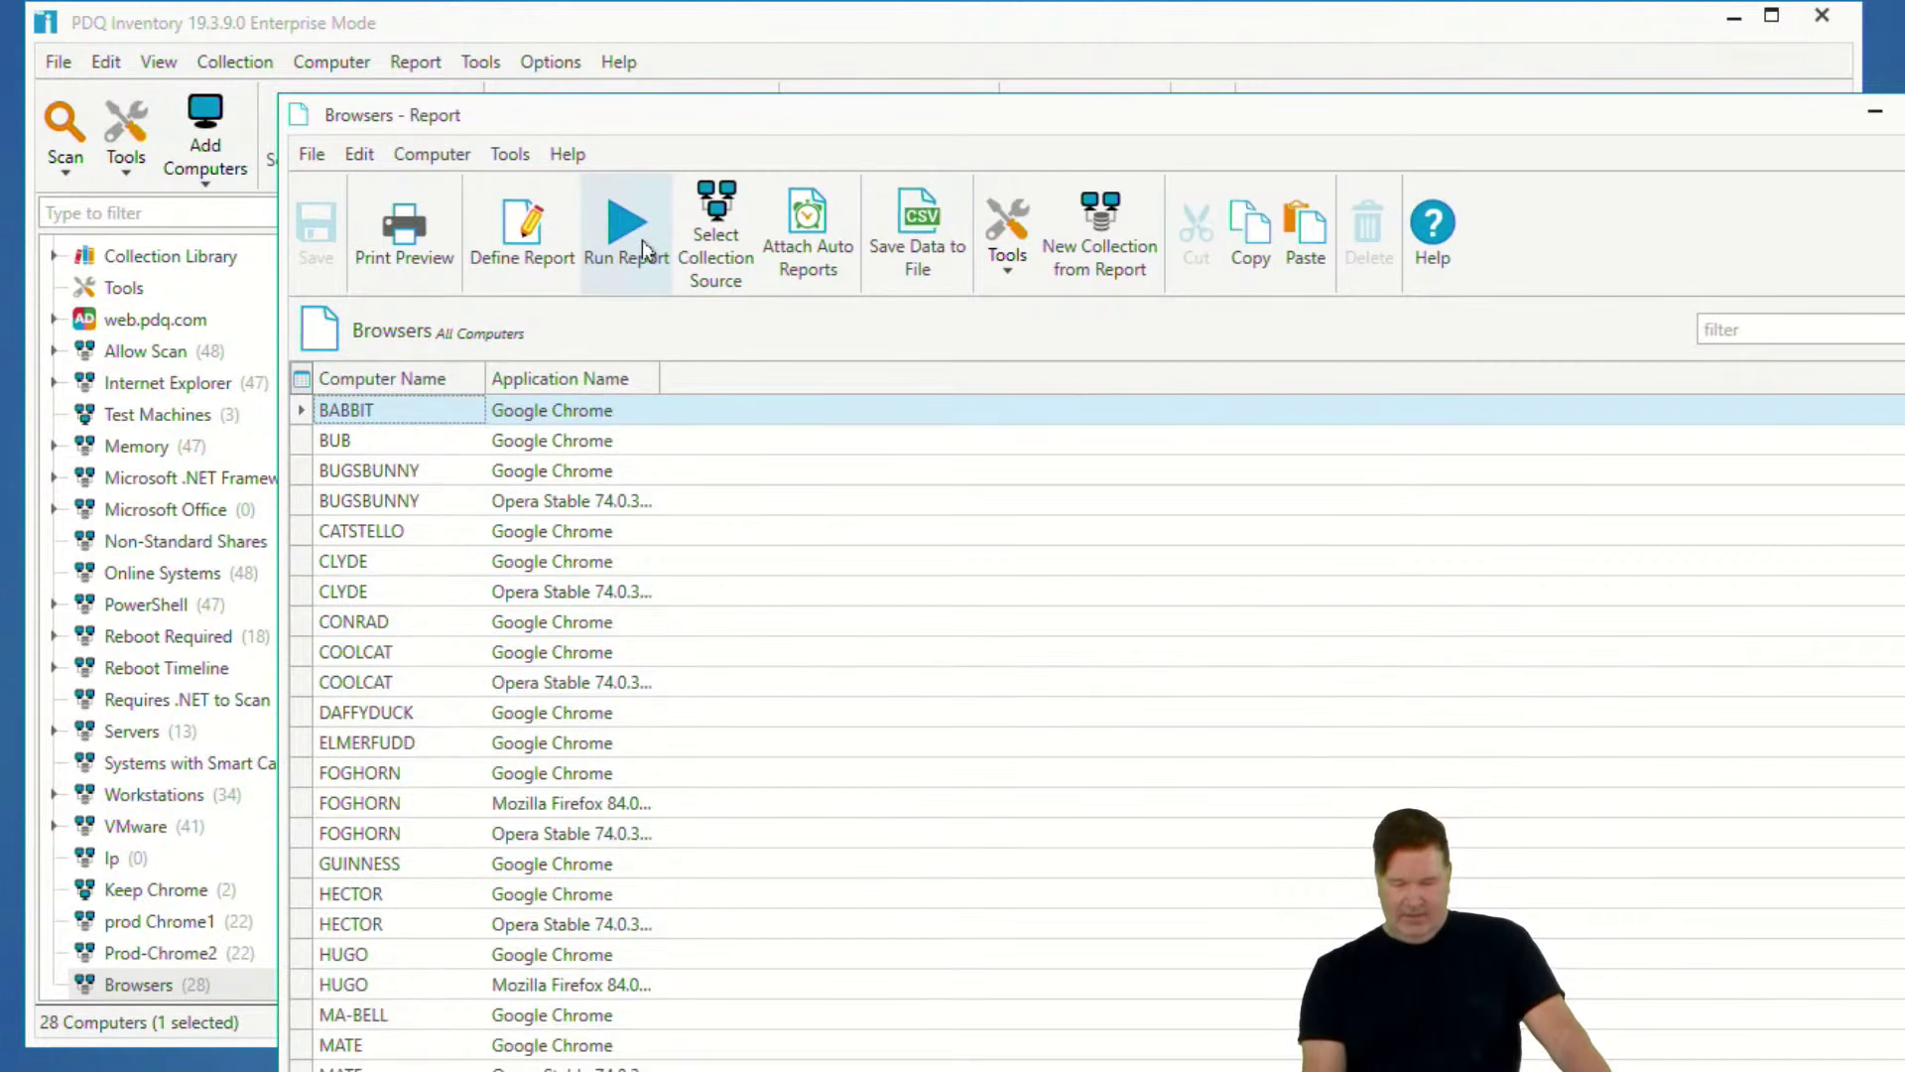
{"action": "left_click", "coordinate": [549, 503]}
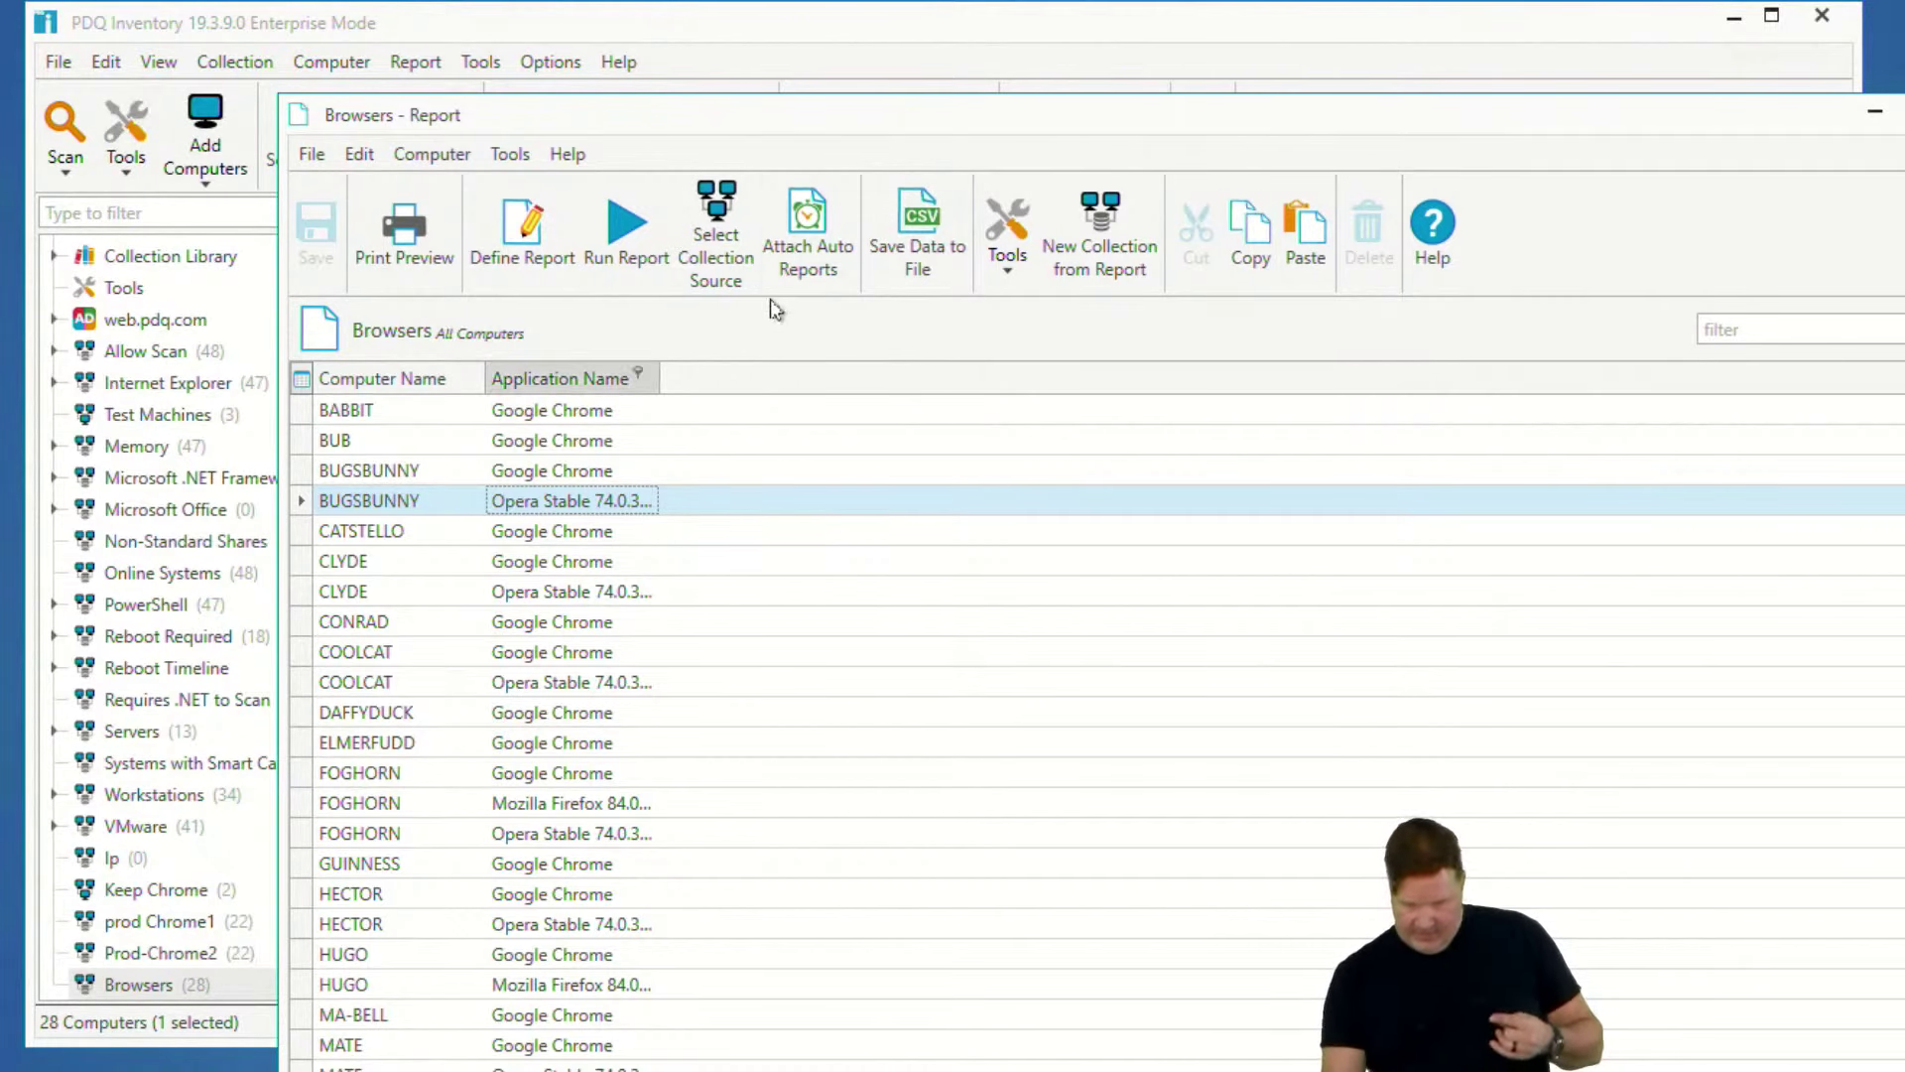
{"action": "left_click", "coordinate": [1901, 112]}
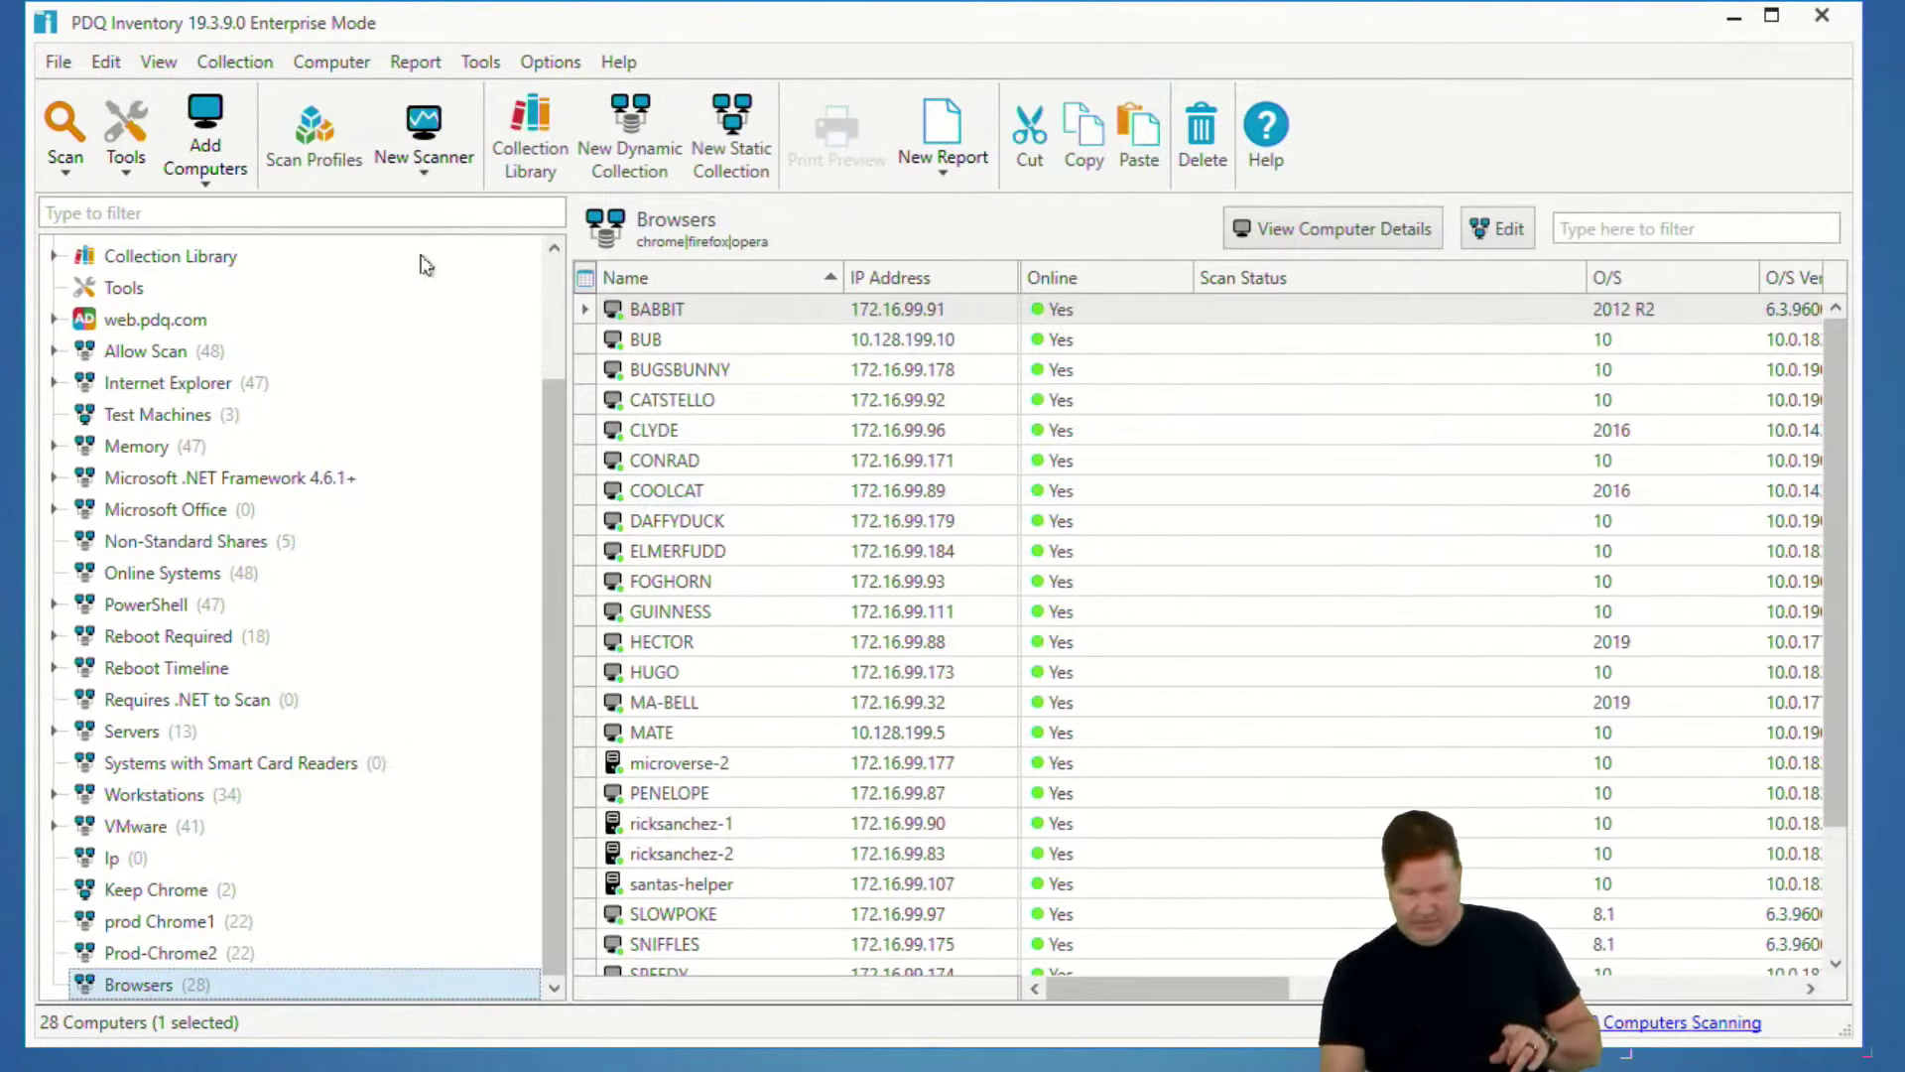
- Display the list of saved reports, sort it by Description and widen the Description column
{"action": "scroll", "coordinate": [156, 295], "scroll_direction": "up", "scroll_amount": 2}
{"action": "left_click", "coordinate": [114, 352]}
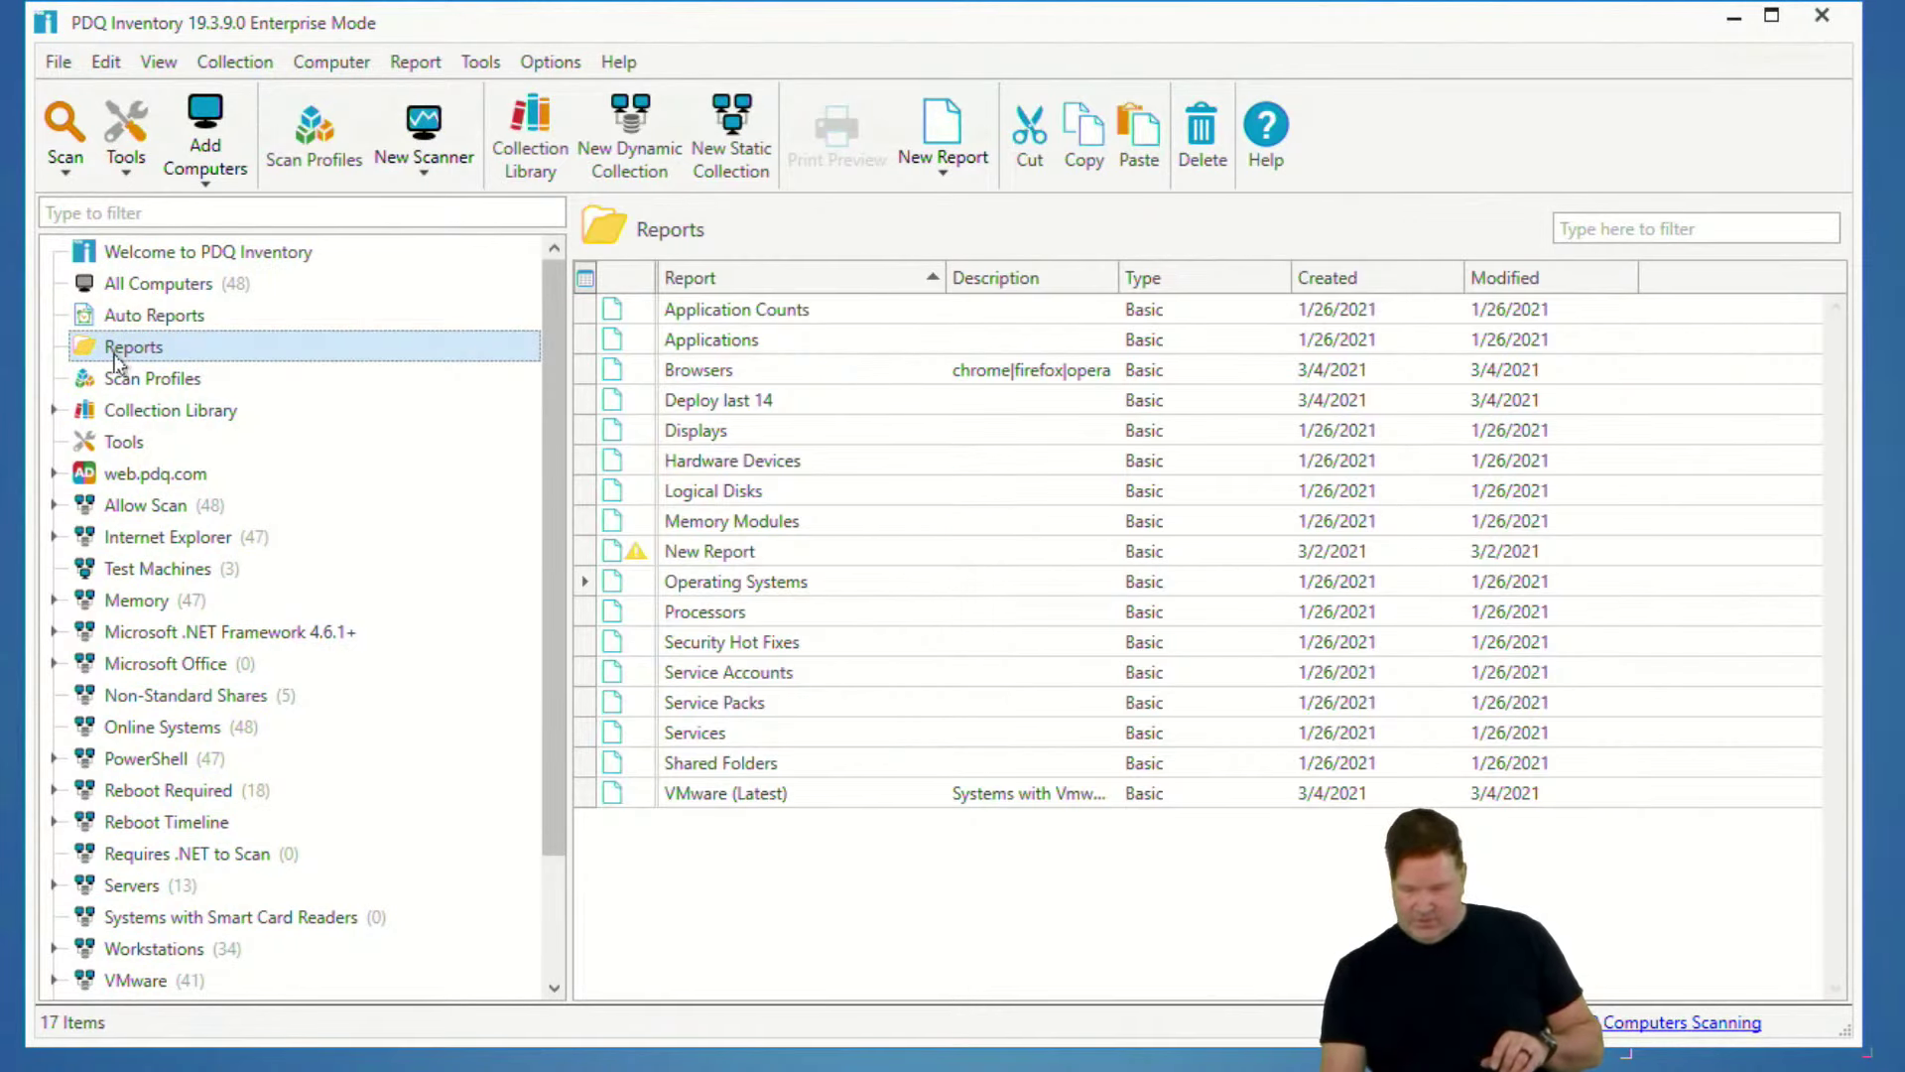
{"action": "left_click", "coordinate": [1111, 280]}
{"action": "left_click_drag", "start_coordinate": [1118, 281], "coordinate": [1272, 281]}
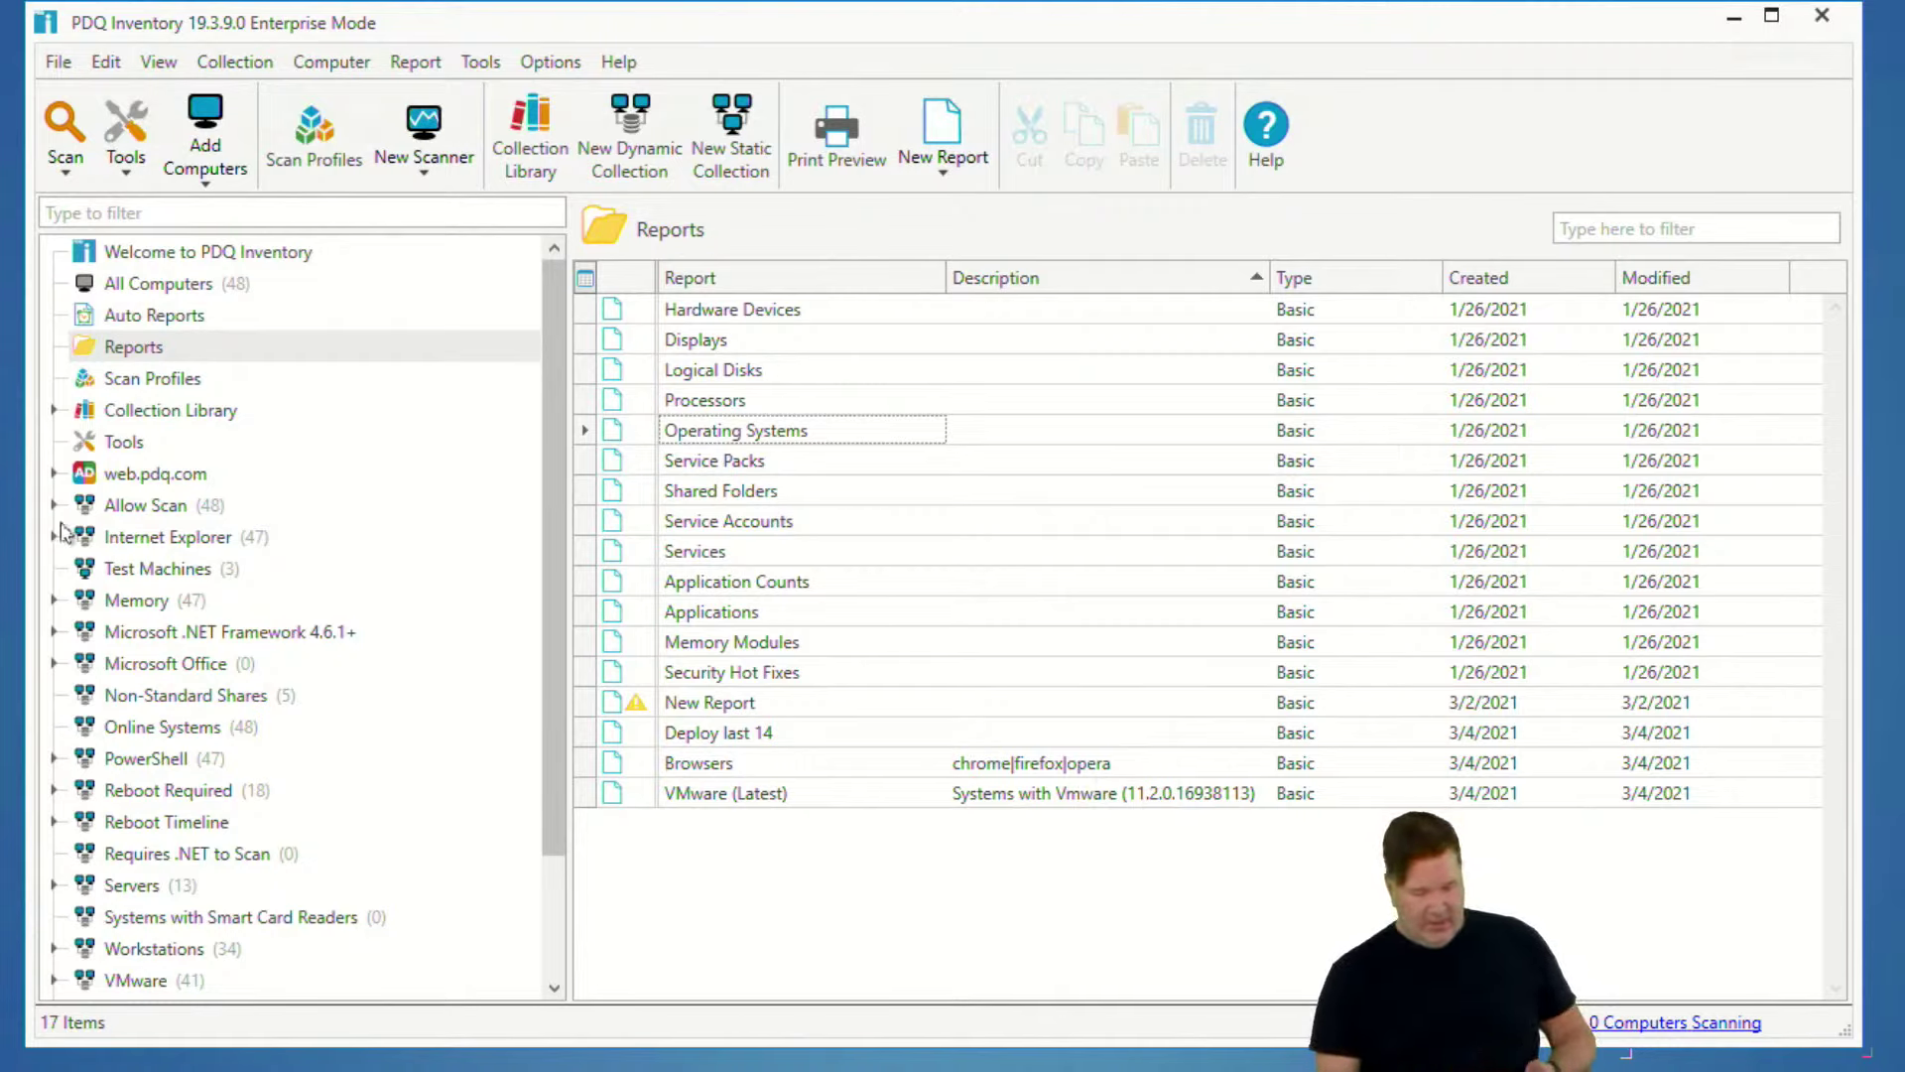
- Look through the Collection Library's Internet Browsers collections, and view the list of defined custom fields
{"action": "left_click", "coordinate": [54, 411]}
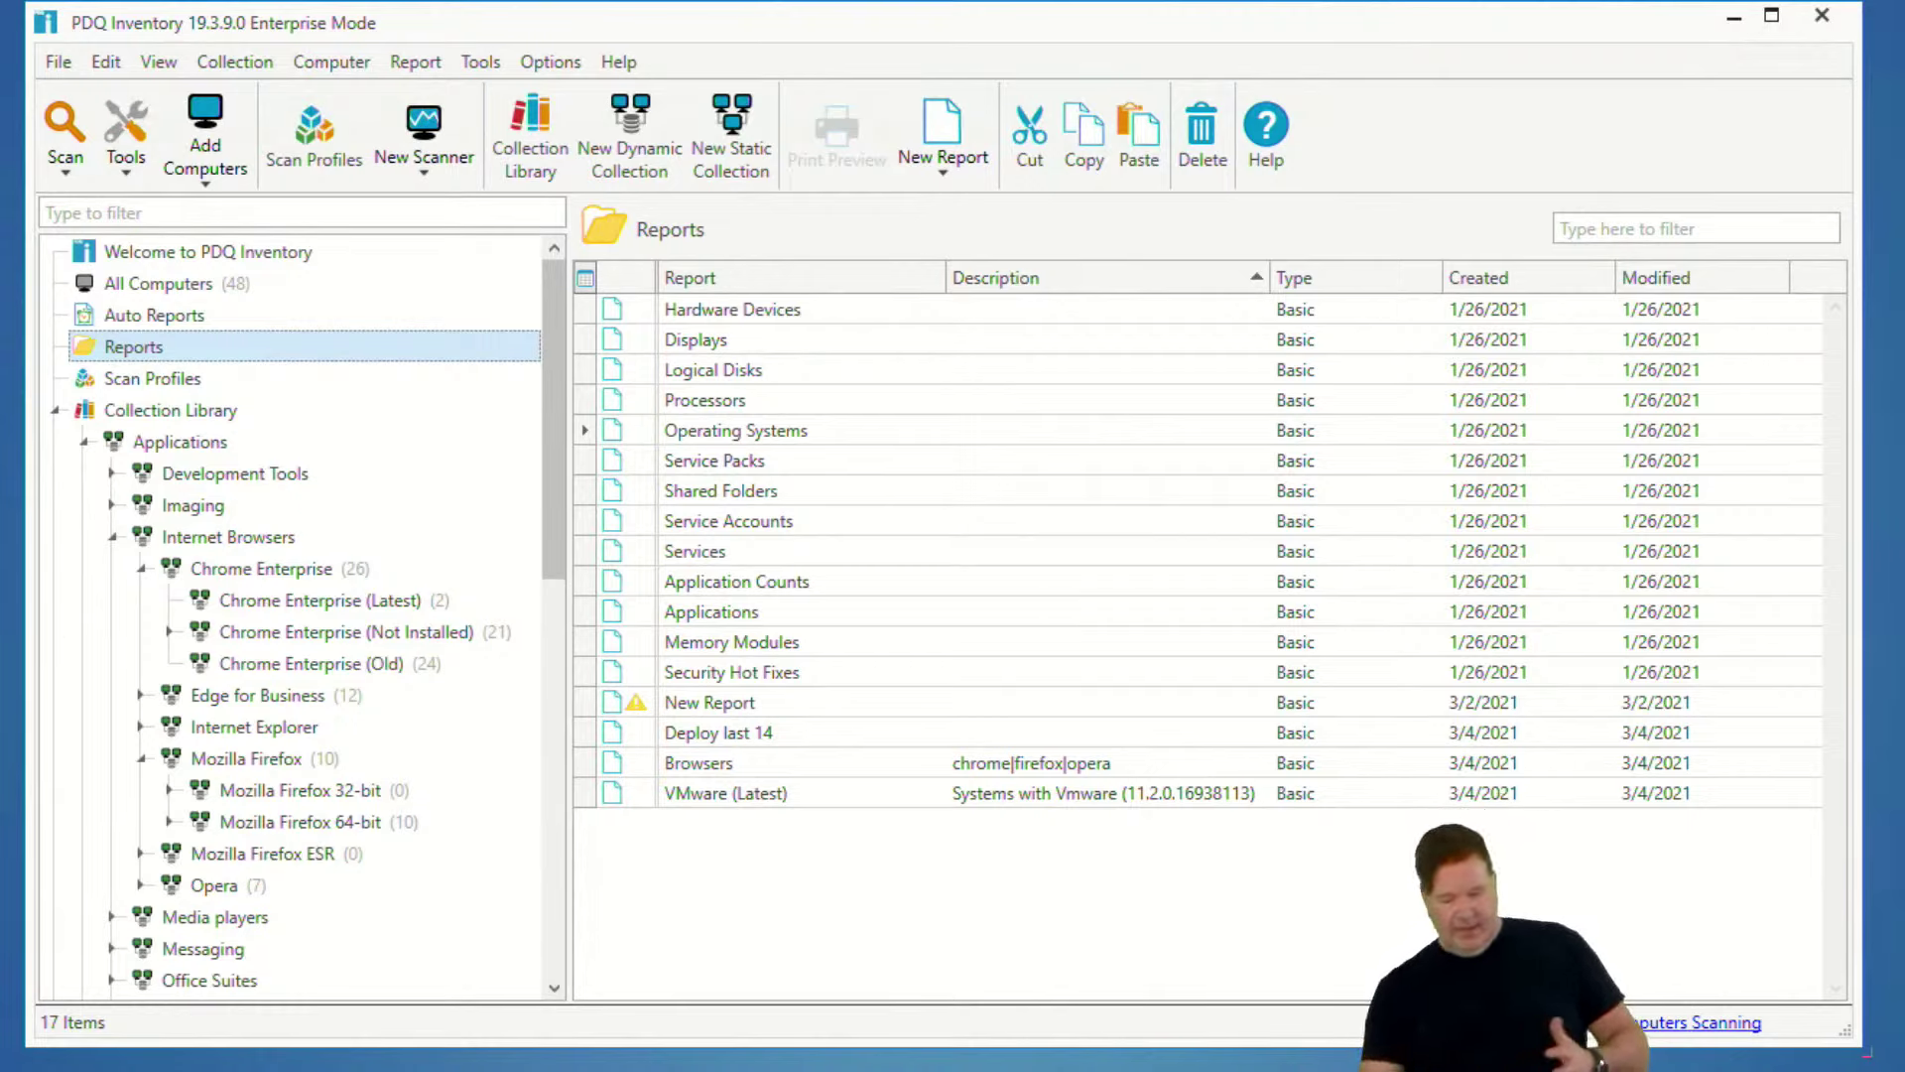
{"action": "left_click", "coordinate": [56, 411]}
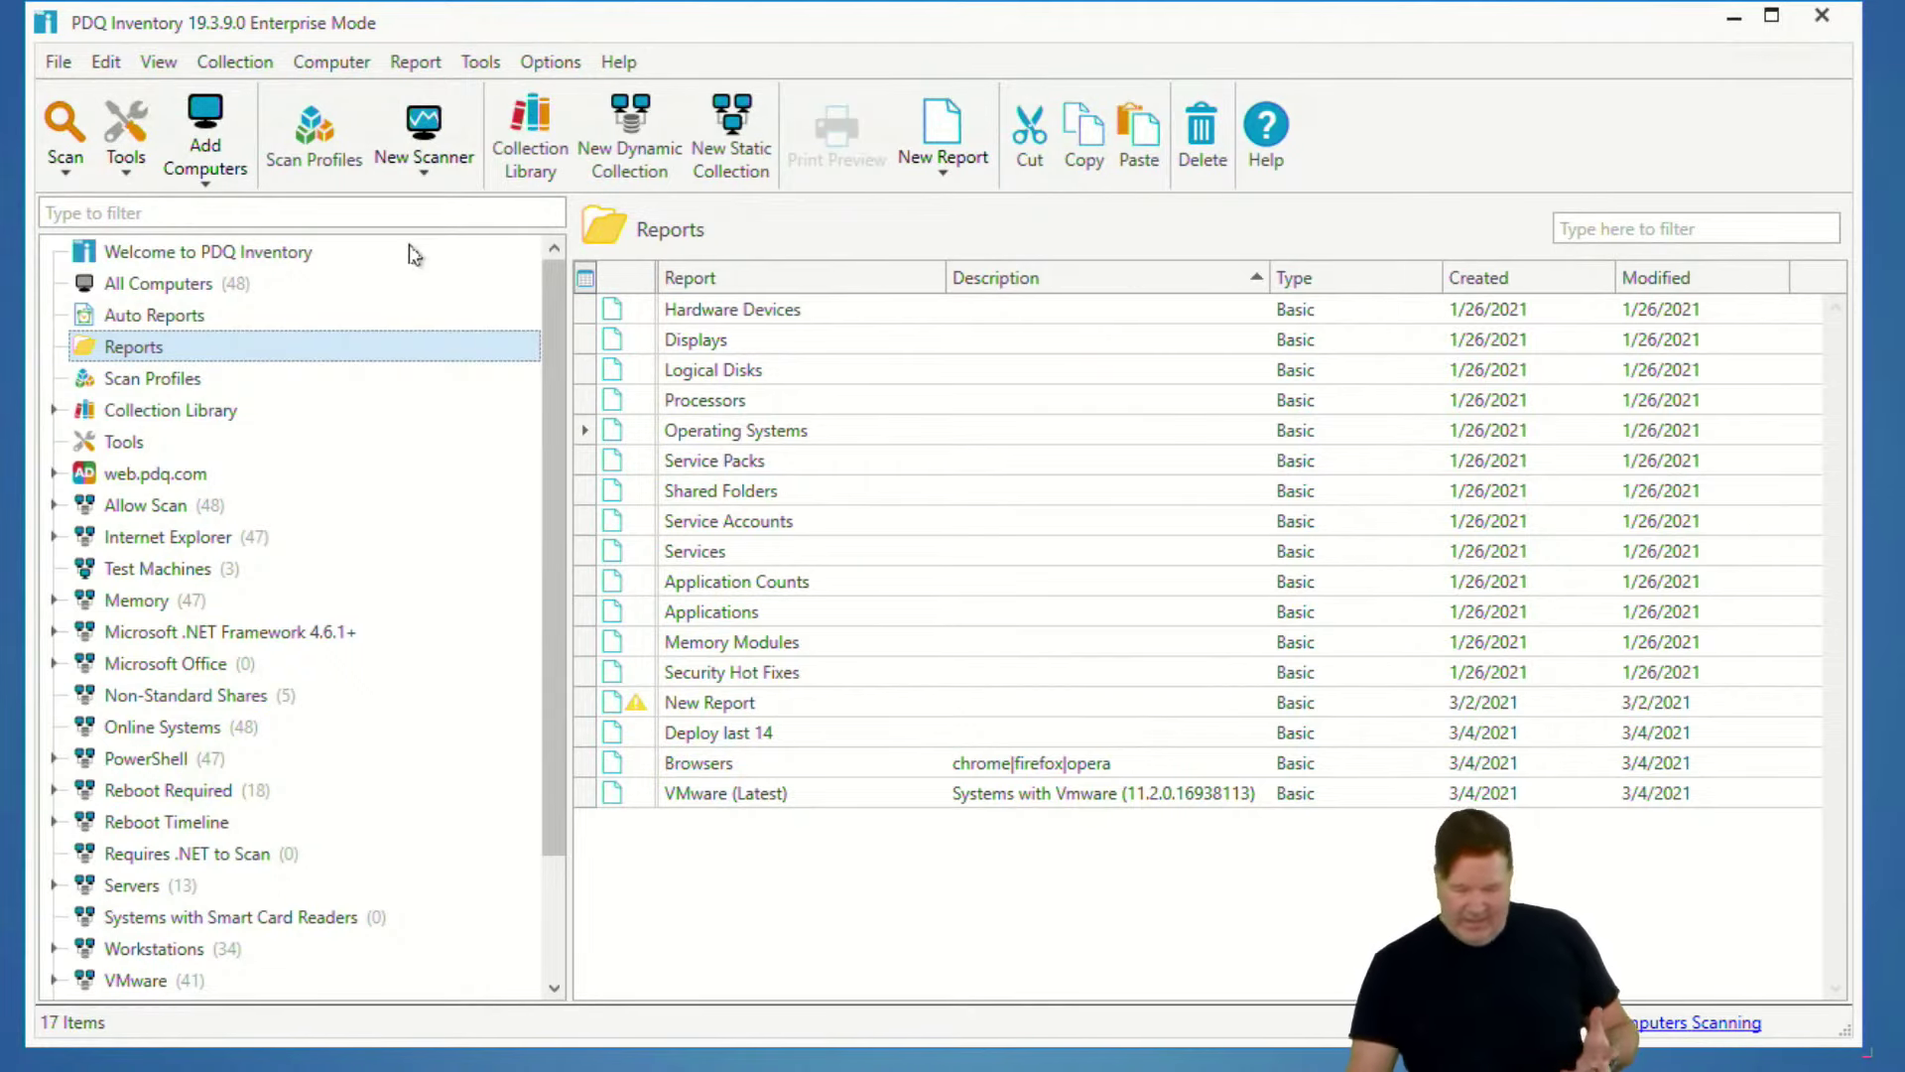
{"action": "left_click", "coordinate": [543, 63]}
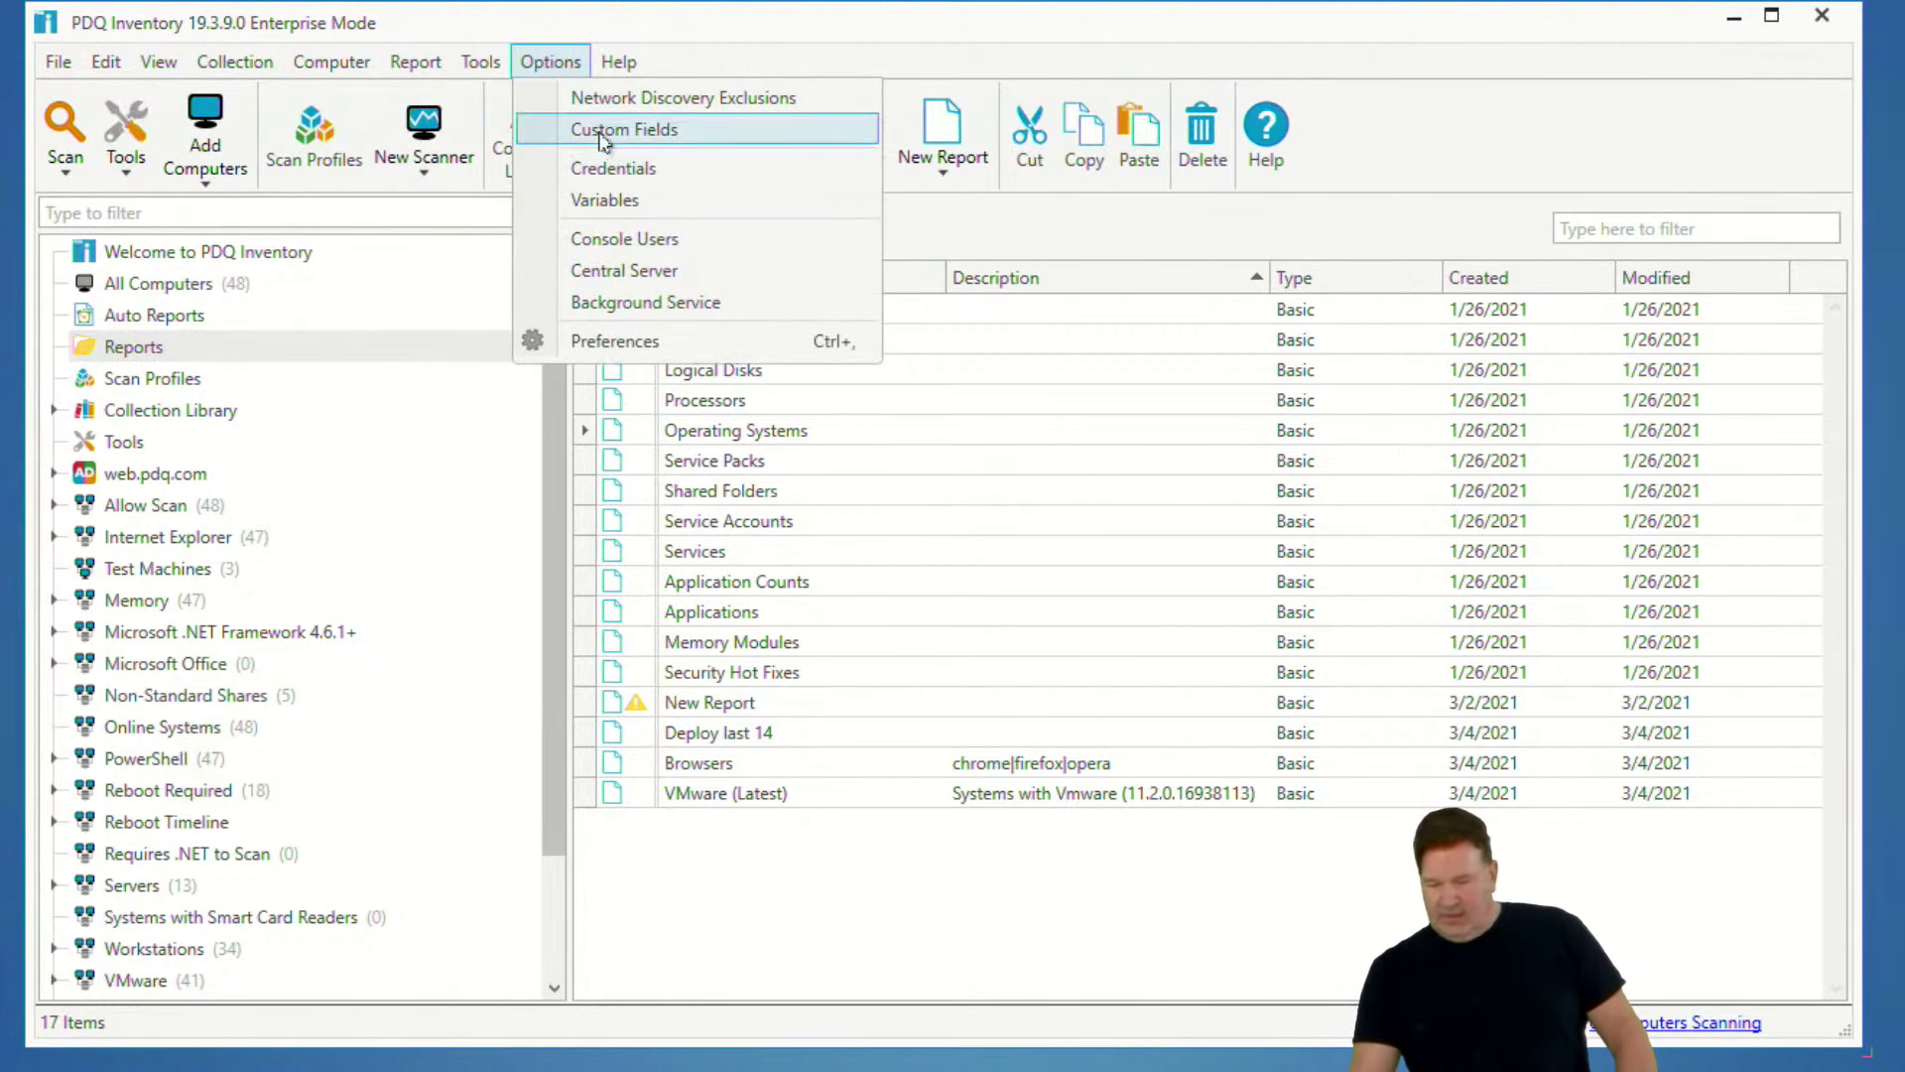
{"action": "left_click", "coordinate": [595, 128]}
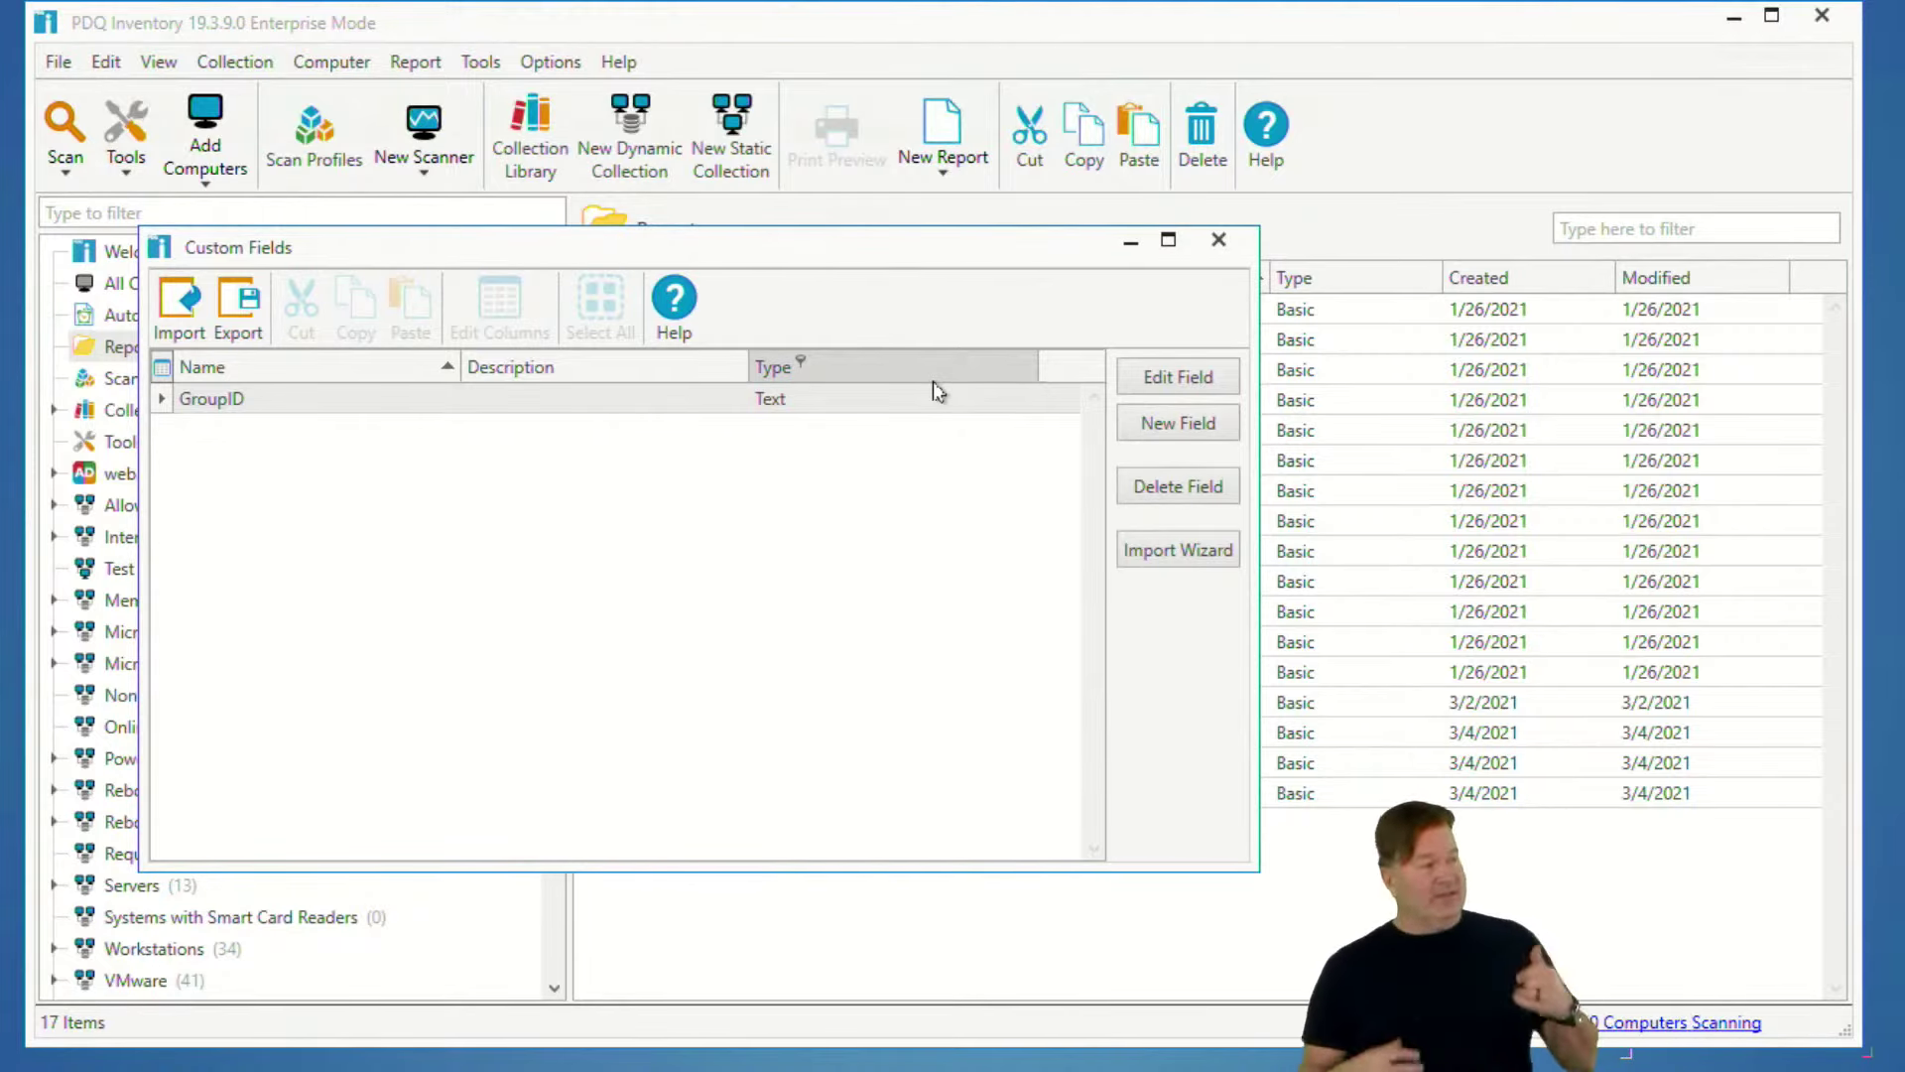
{"action": "left_click", "coordinate": [1217, 241]}
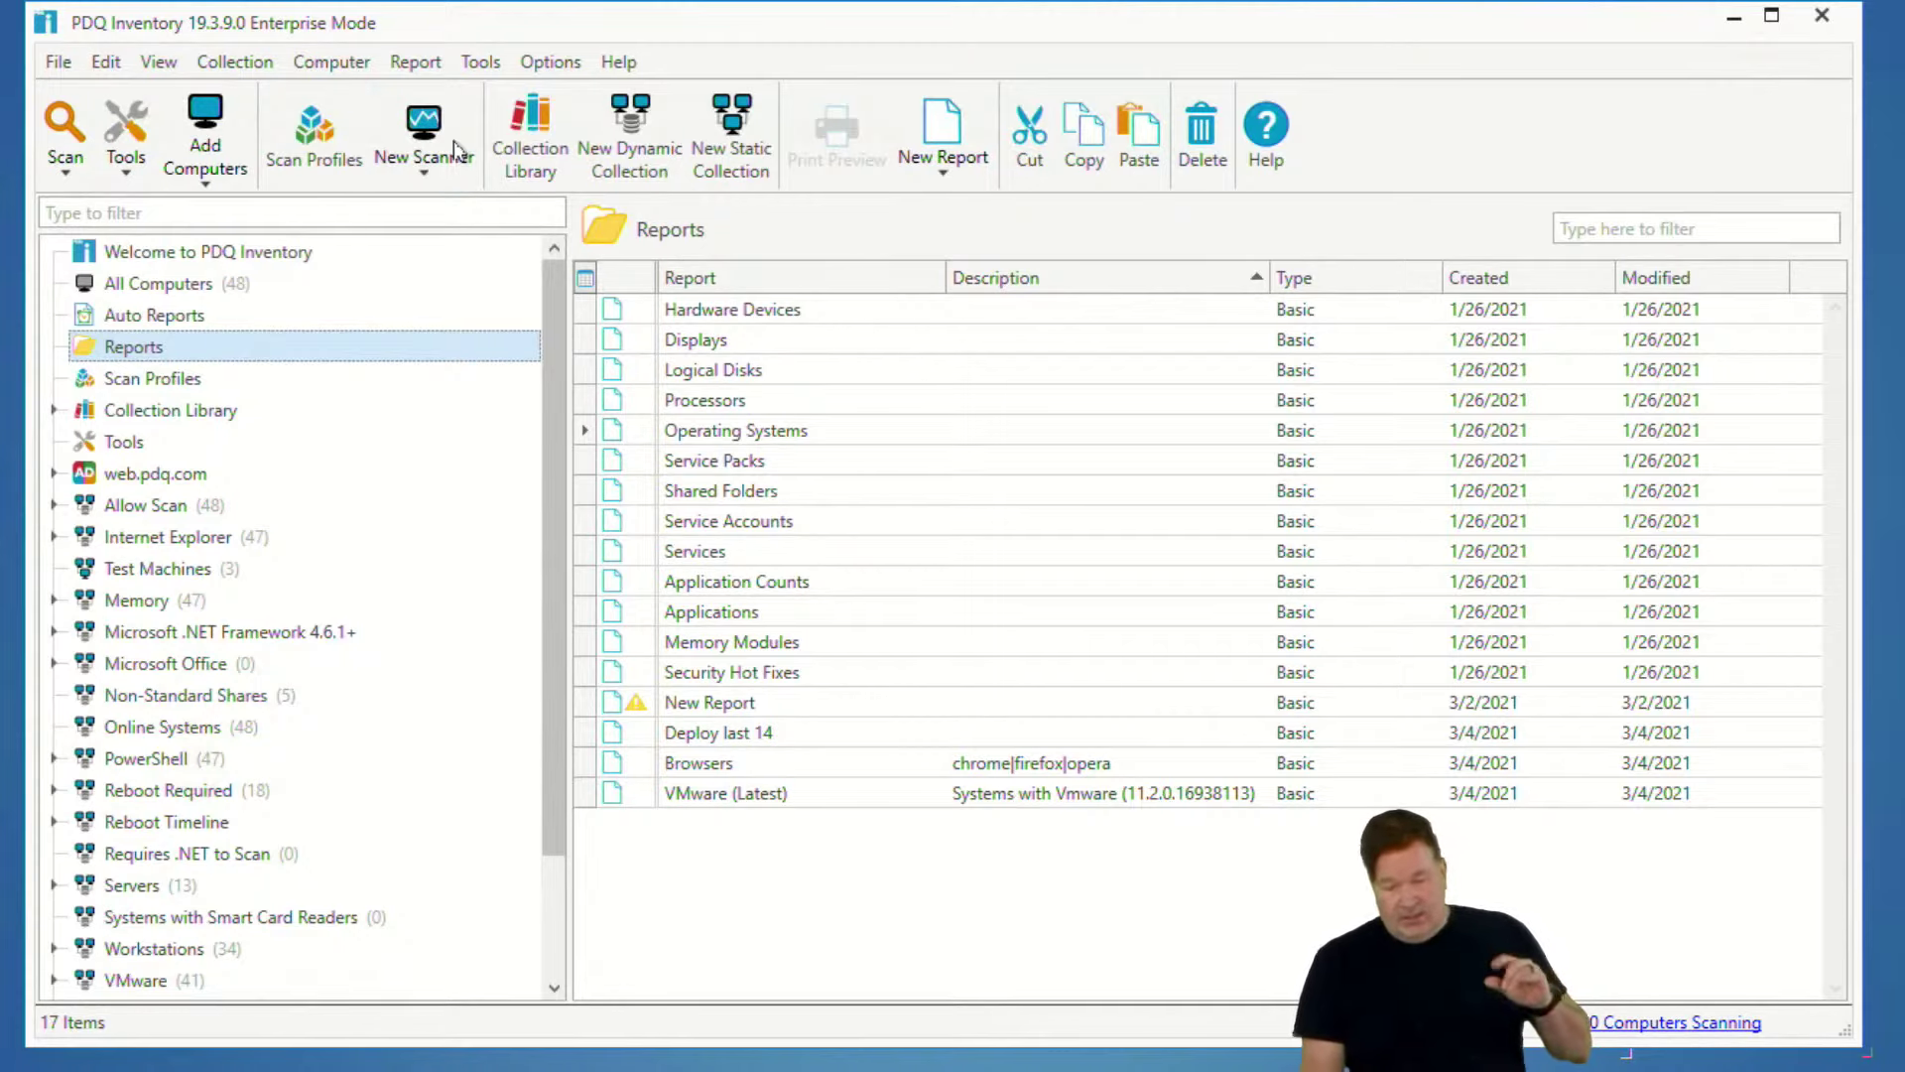
- Create a new dynamic collection and name it Group
{"action": "left_click", "coordinate": [630, 132]}
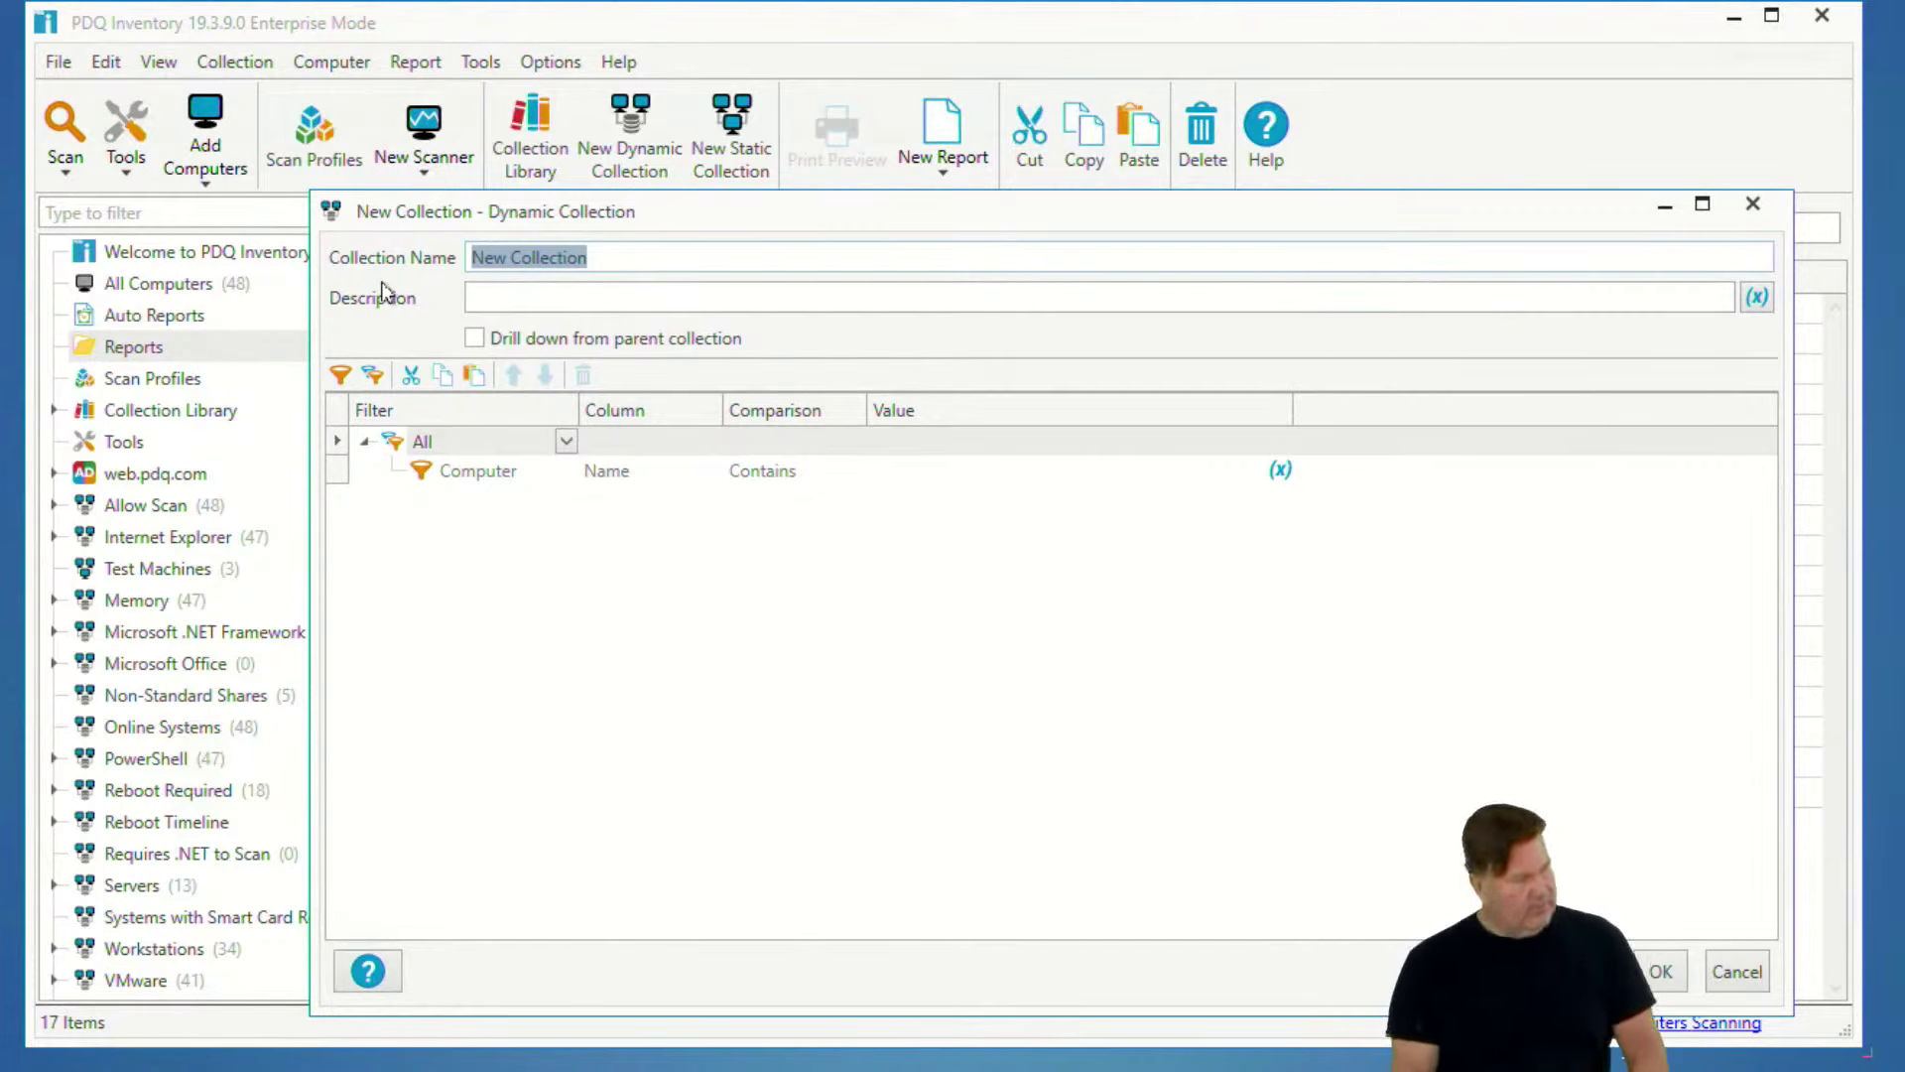
{"action": "type", "text": "G"}
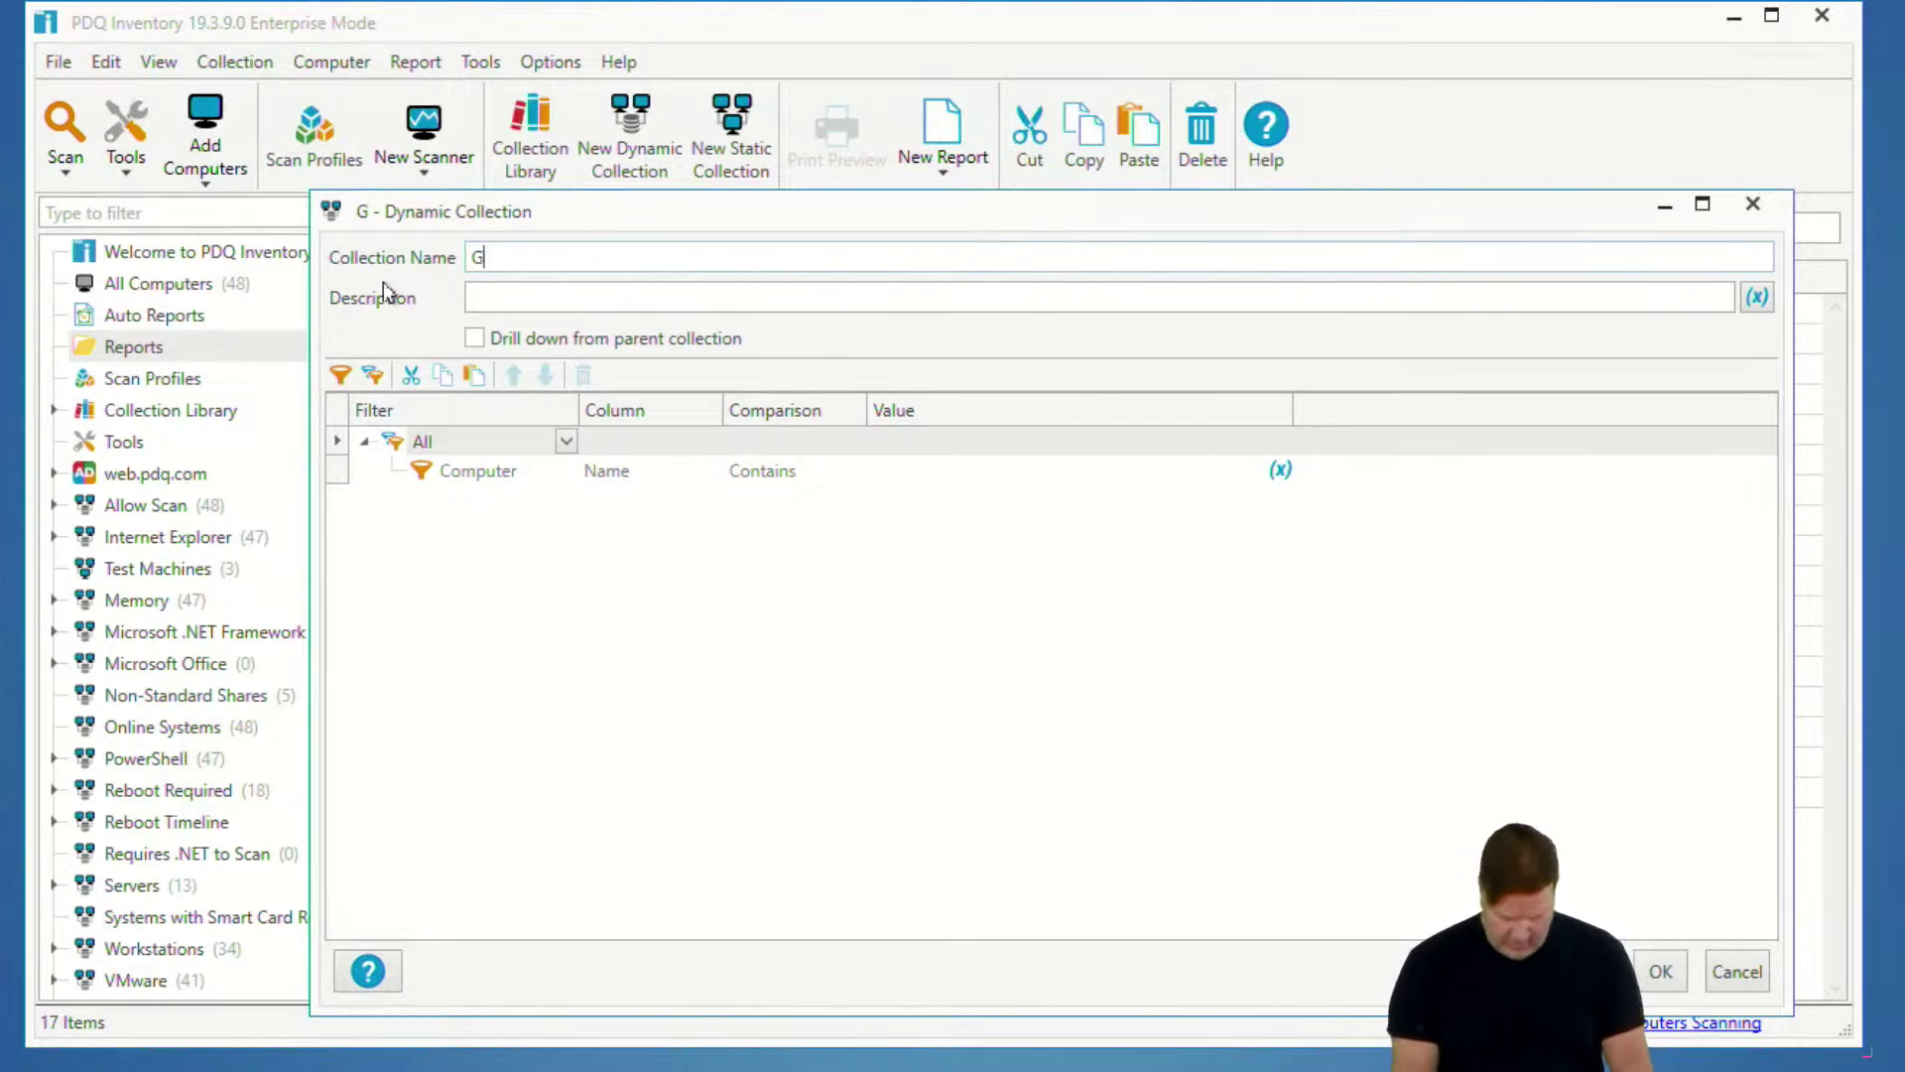
{"action": "type", "text": "roup"}
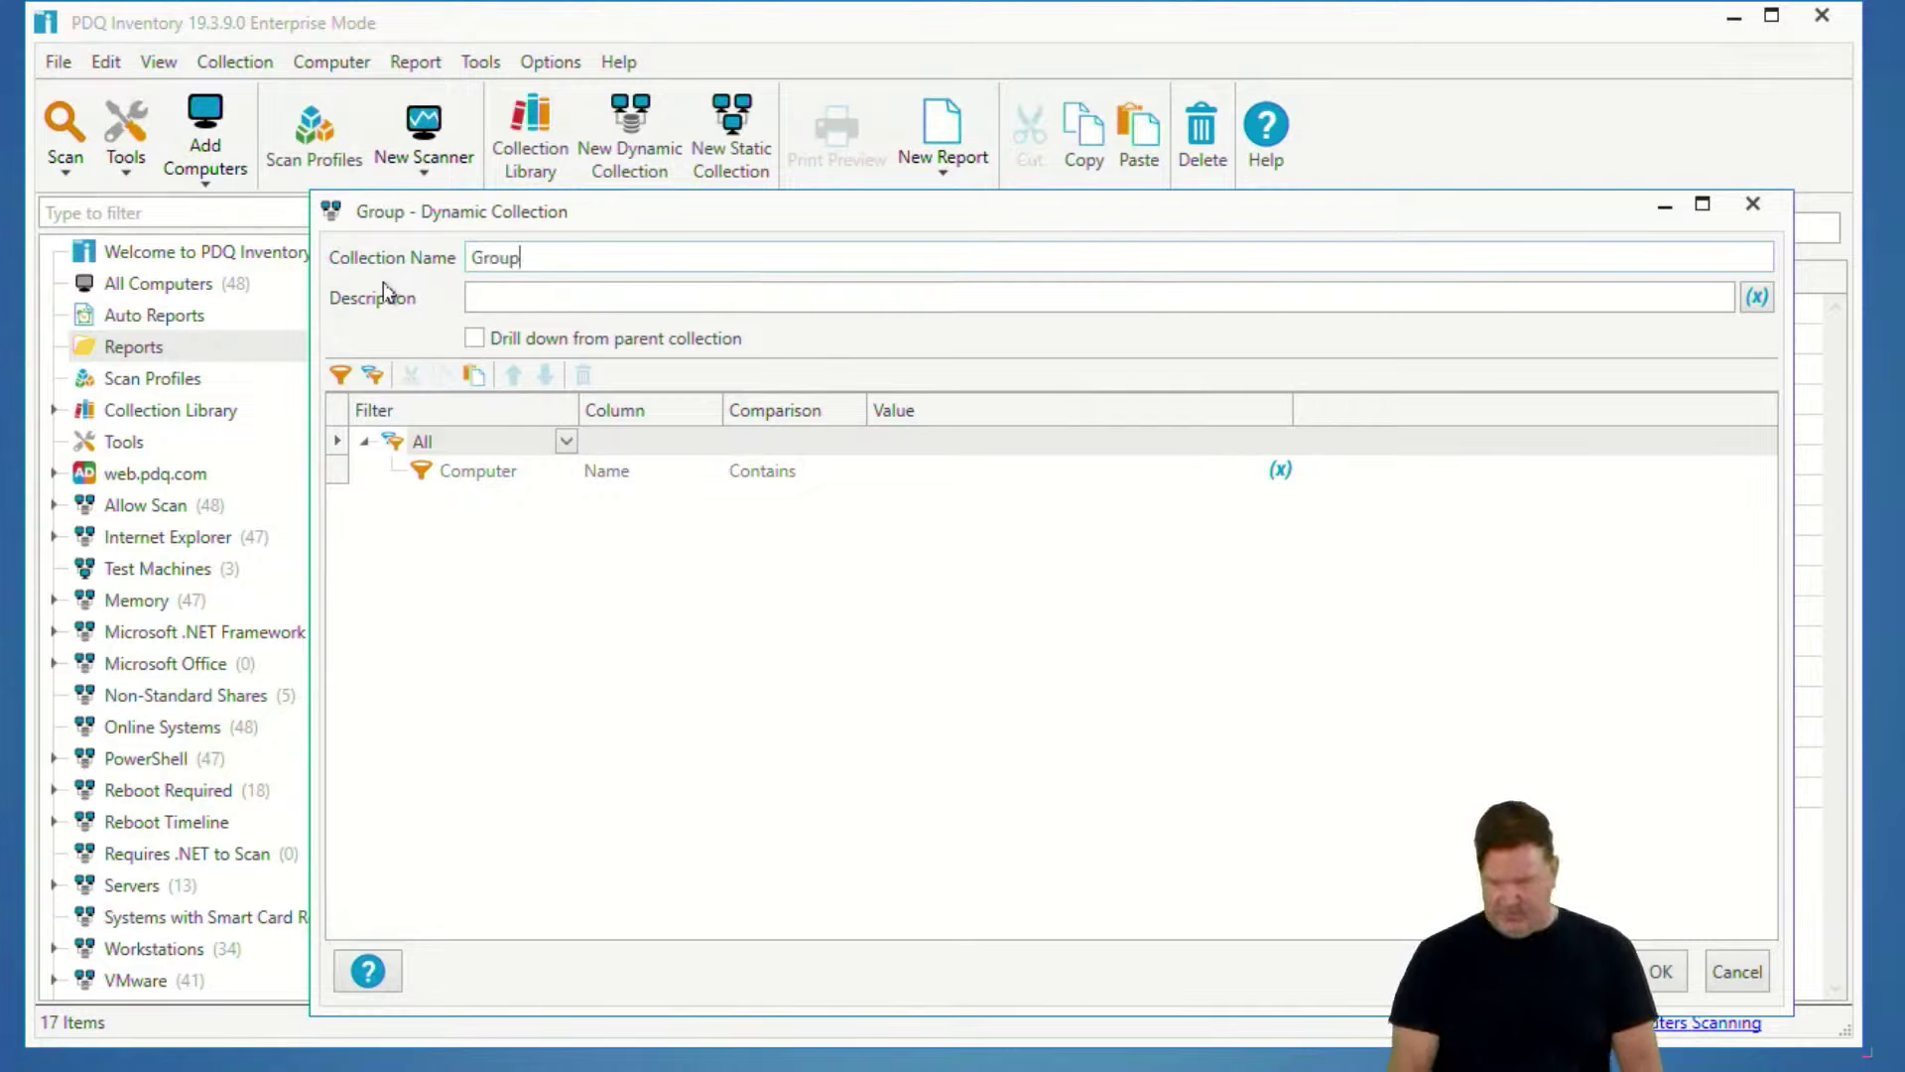
- Define the Group collection's filter as Computer GroupID Equals the custom variable @(GroupID)
{"action": "left_click", "coordinate": [673, 472]}
{"action": "left_click", "coordinate": [711, 472]}
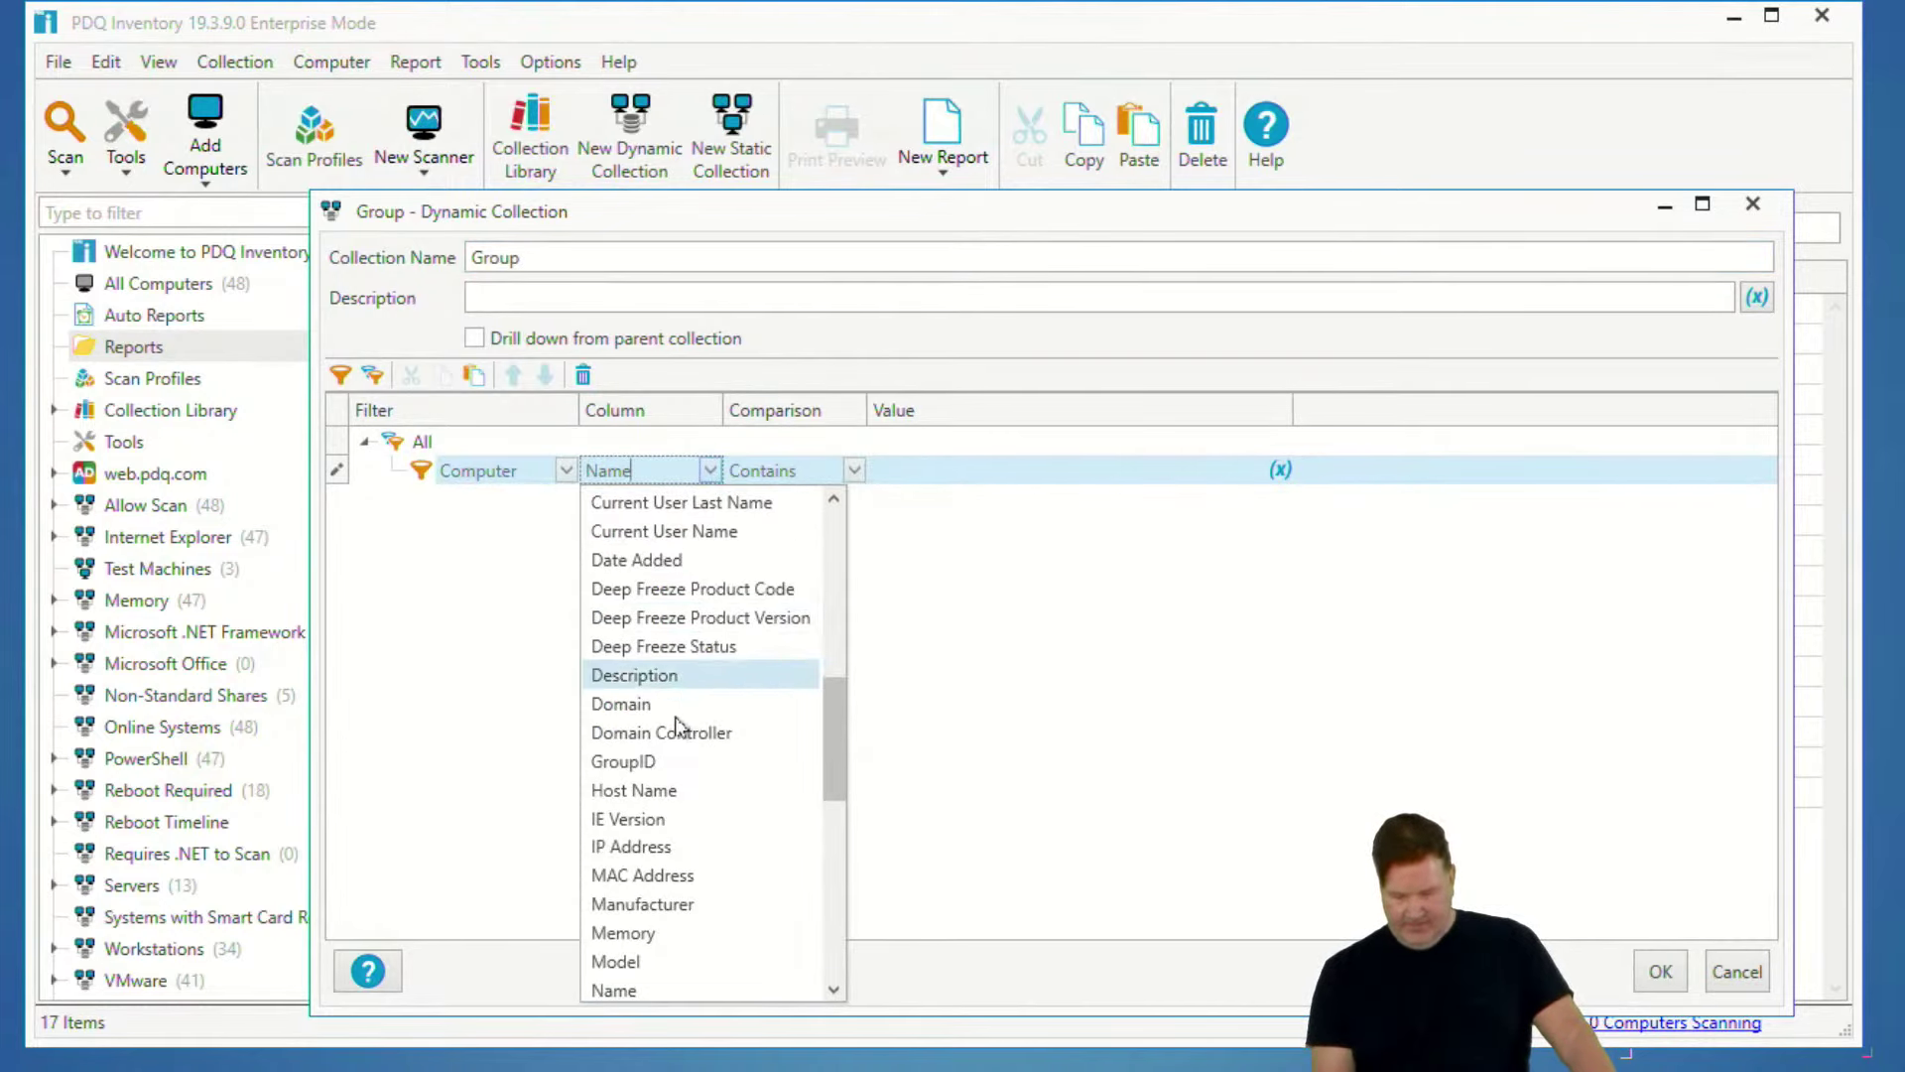
{"action": "left_click", "coordinate": [668, 763]}
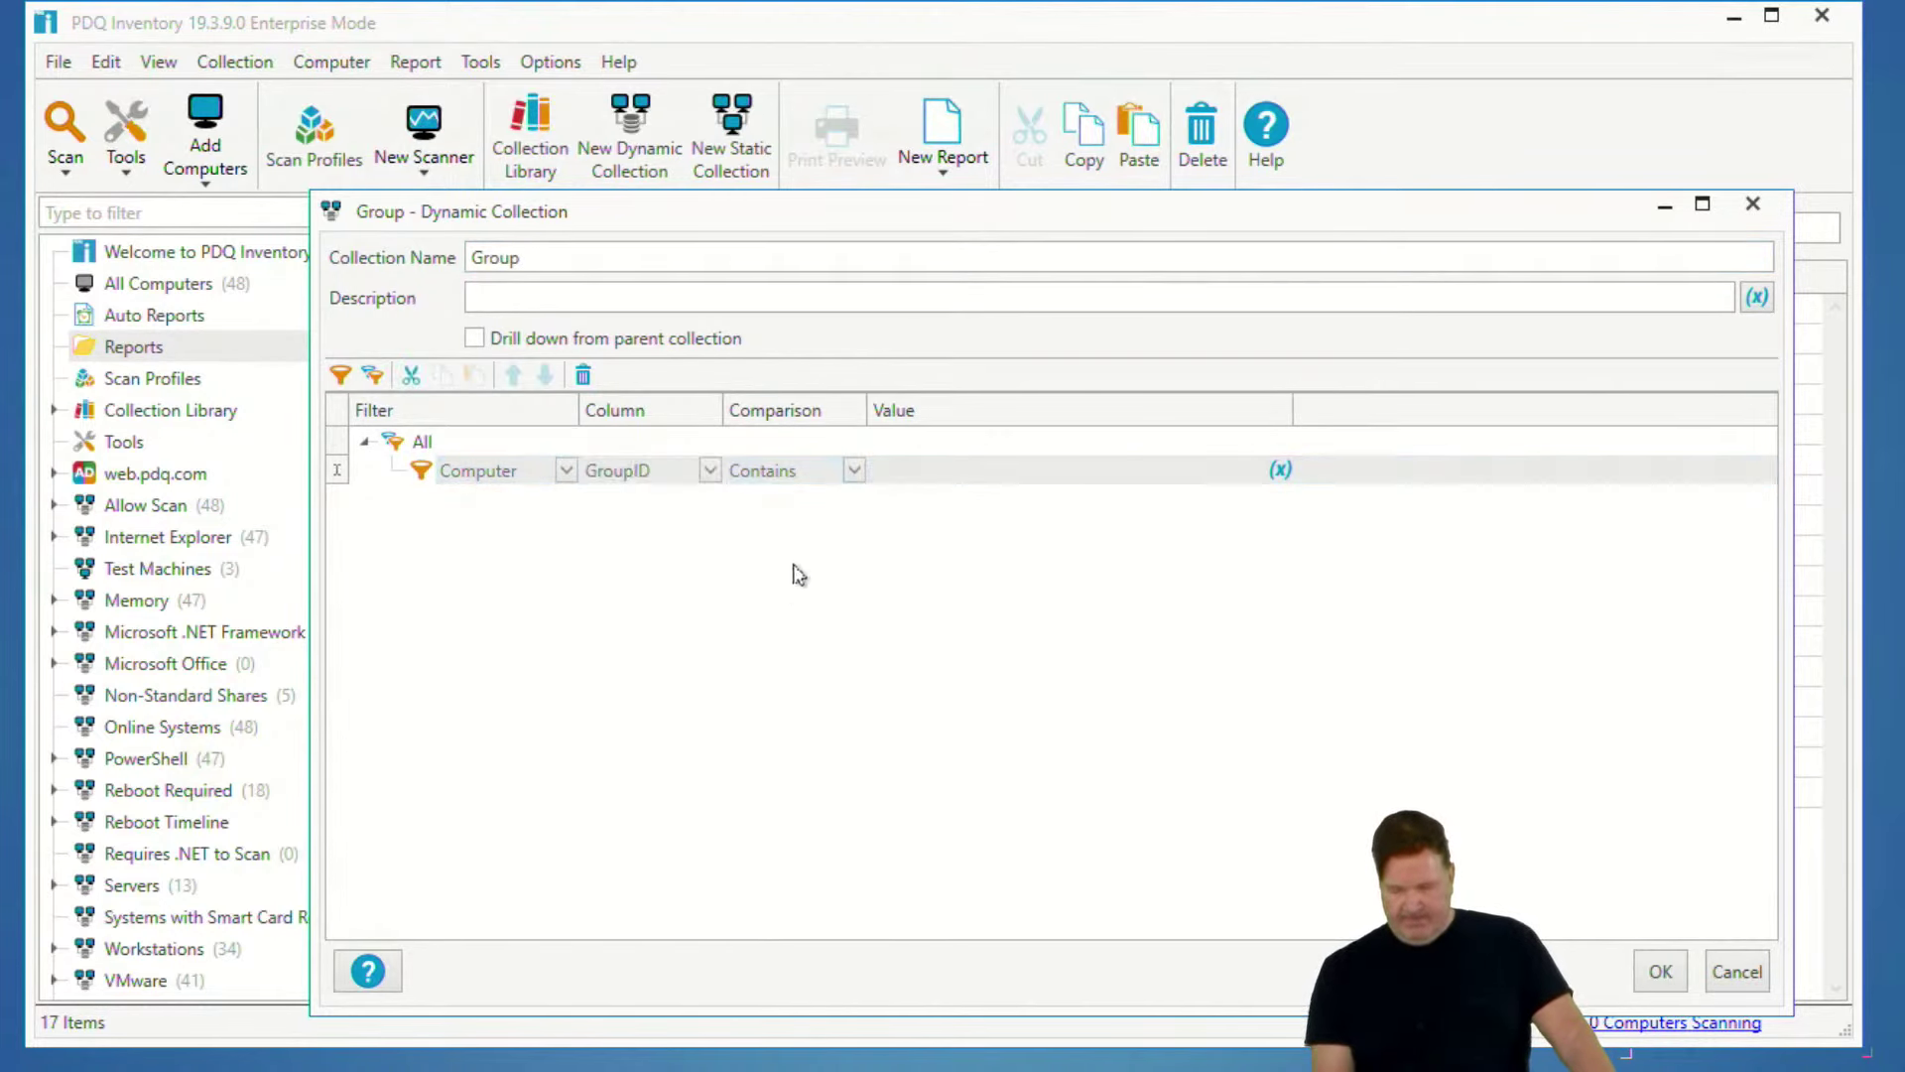
{"action": "left_click", "coordinate": [851, 471]}
{"action": "left_click", "coordinate": [786, 735]}
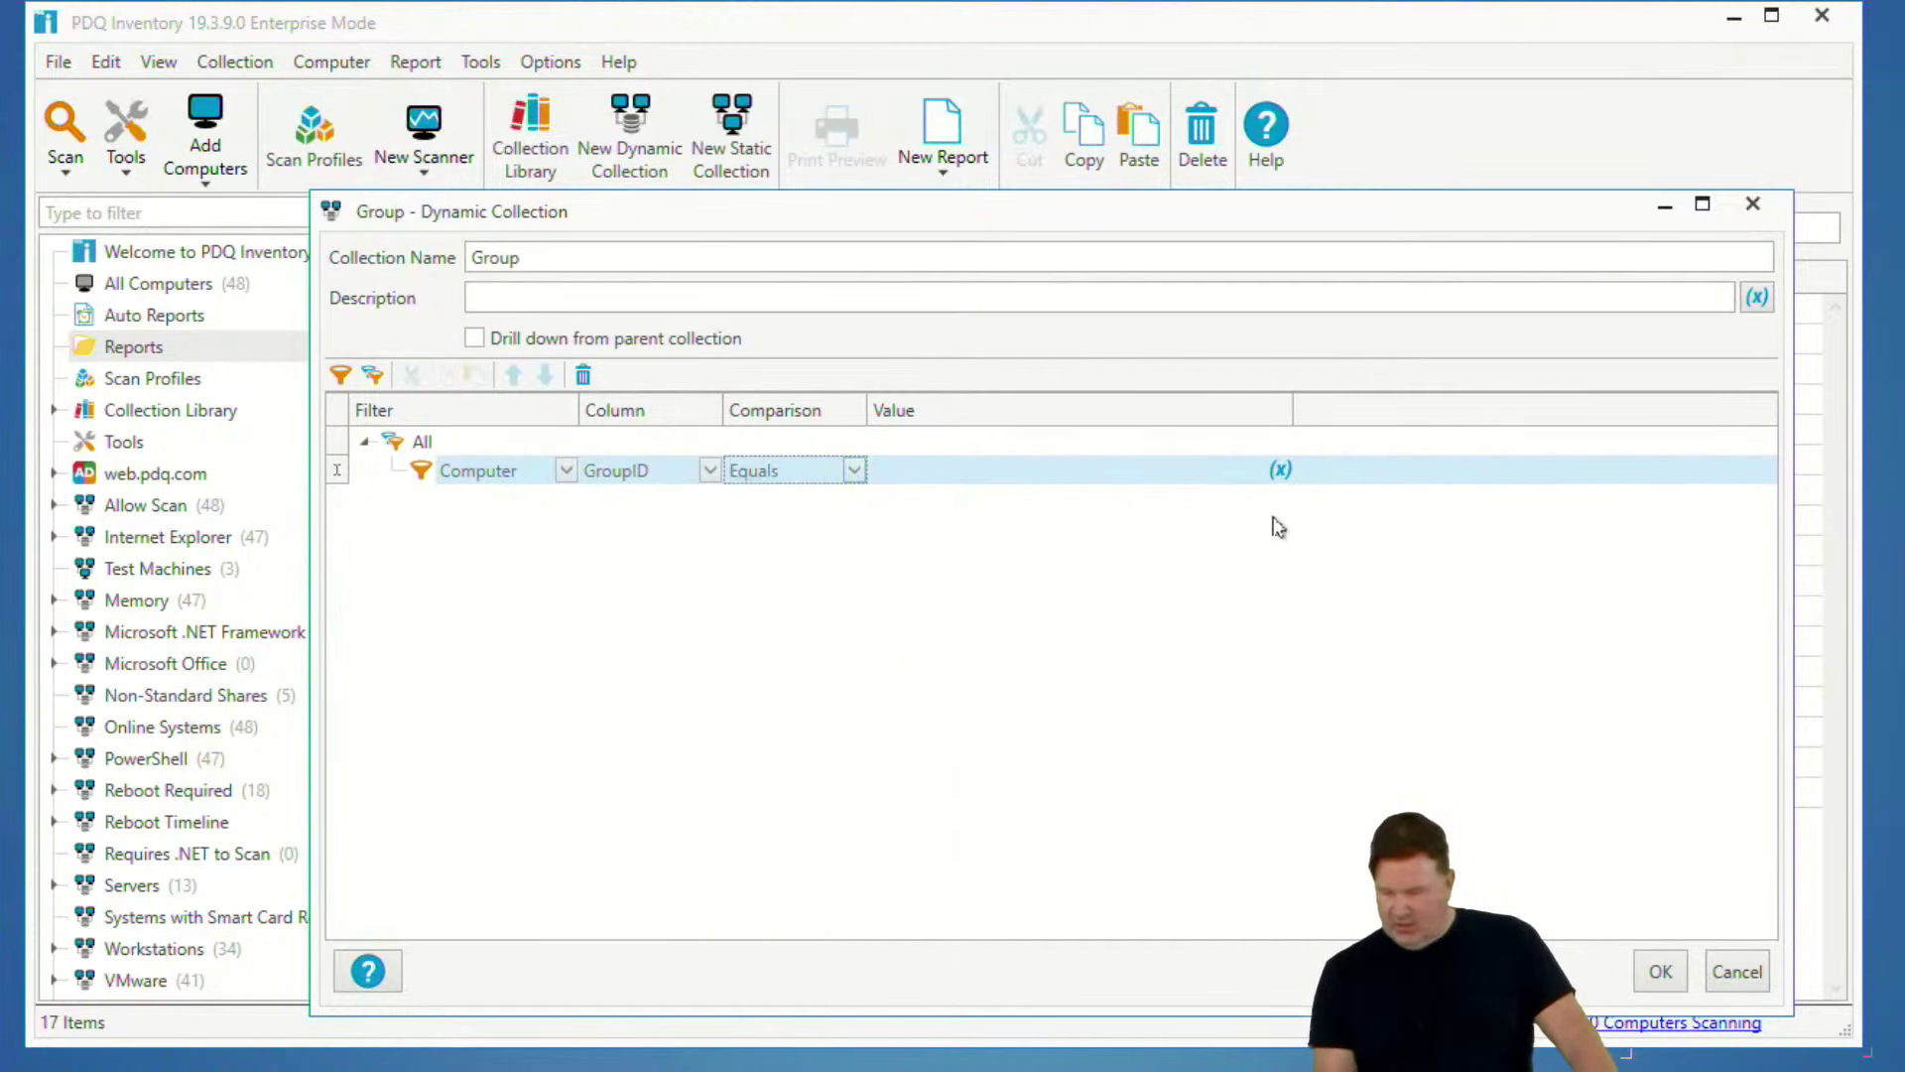
{"action": "left_click", "coordinate": [1280, 472]}
{"action": "mouse_move", "coordinate": [1312, 518]}
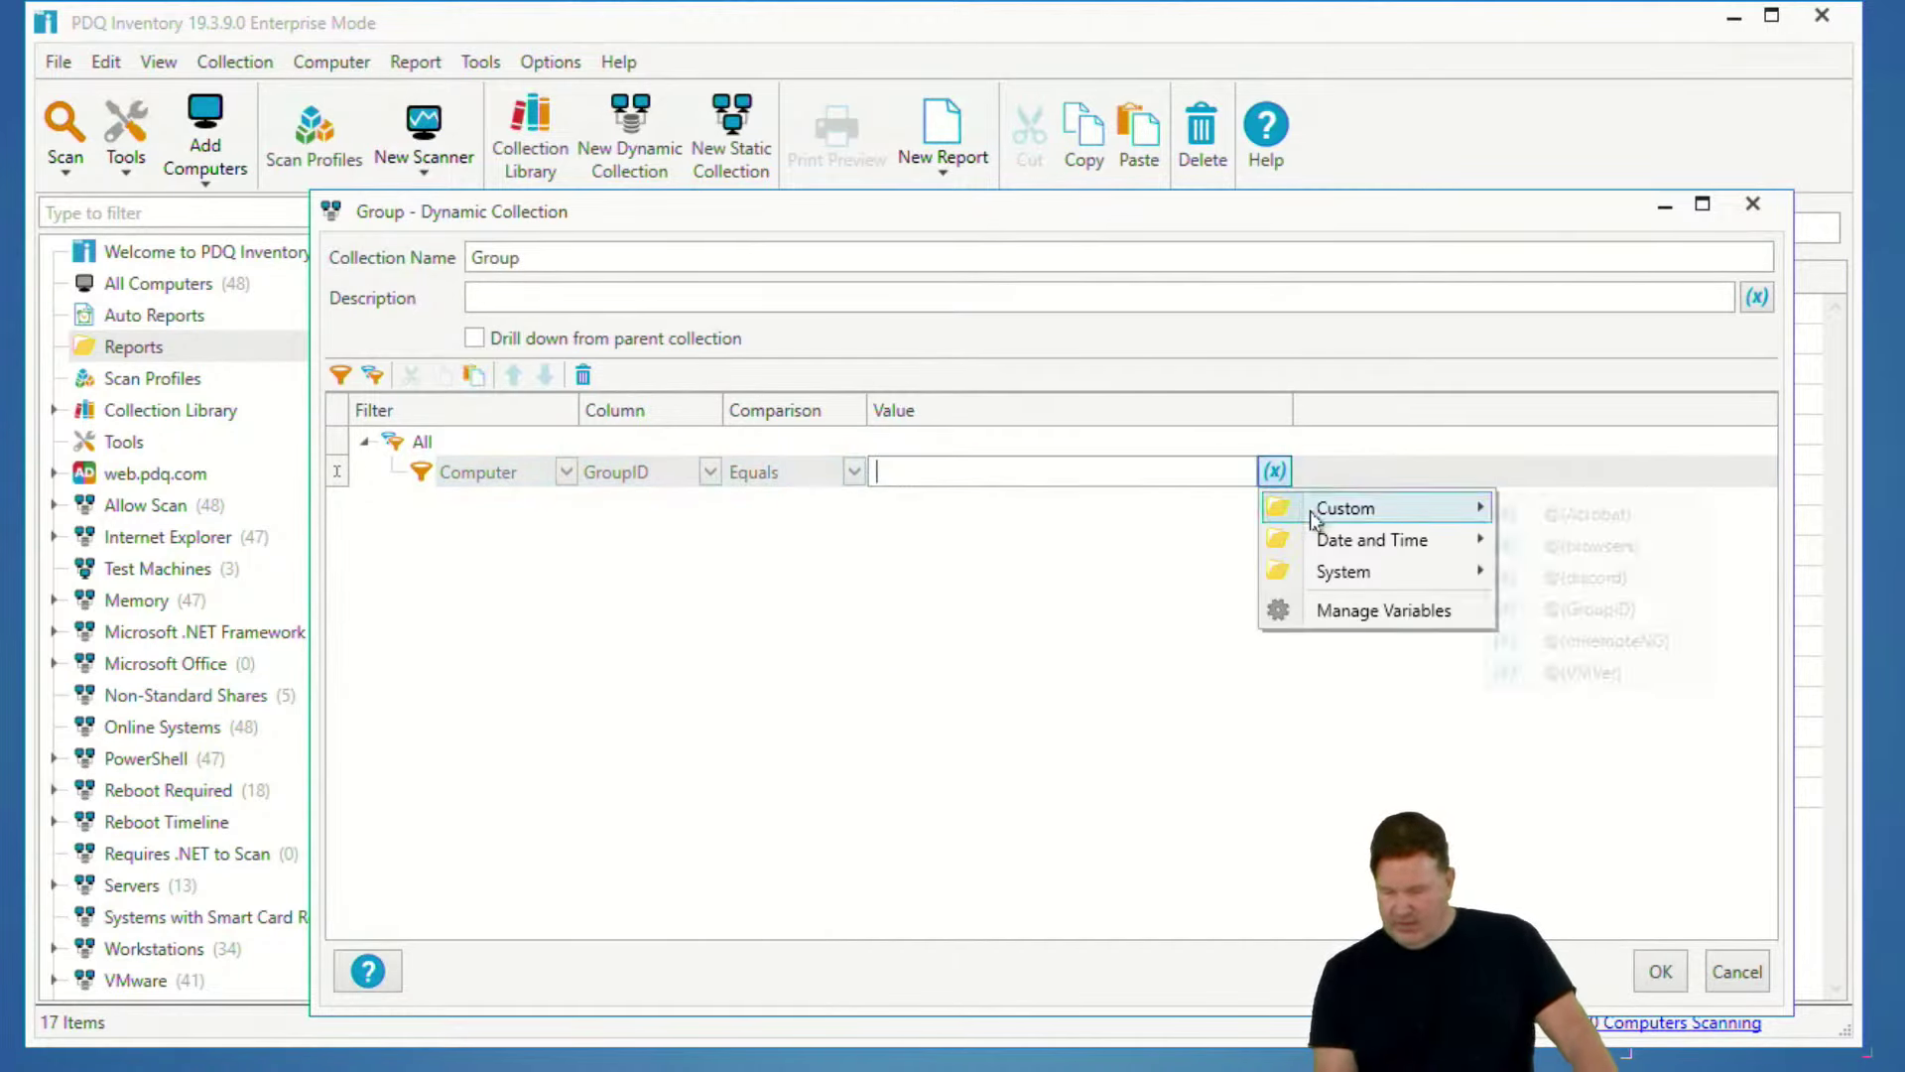
{"action": "left_click", "coordinate": [1608, 608]}
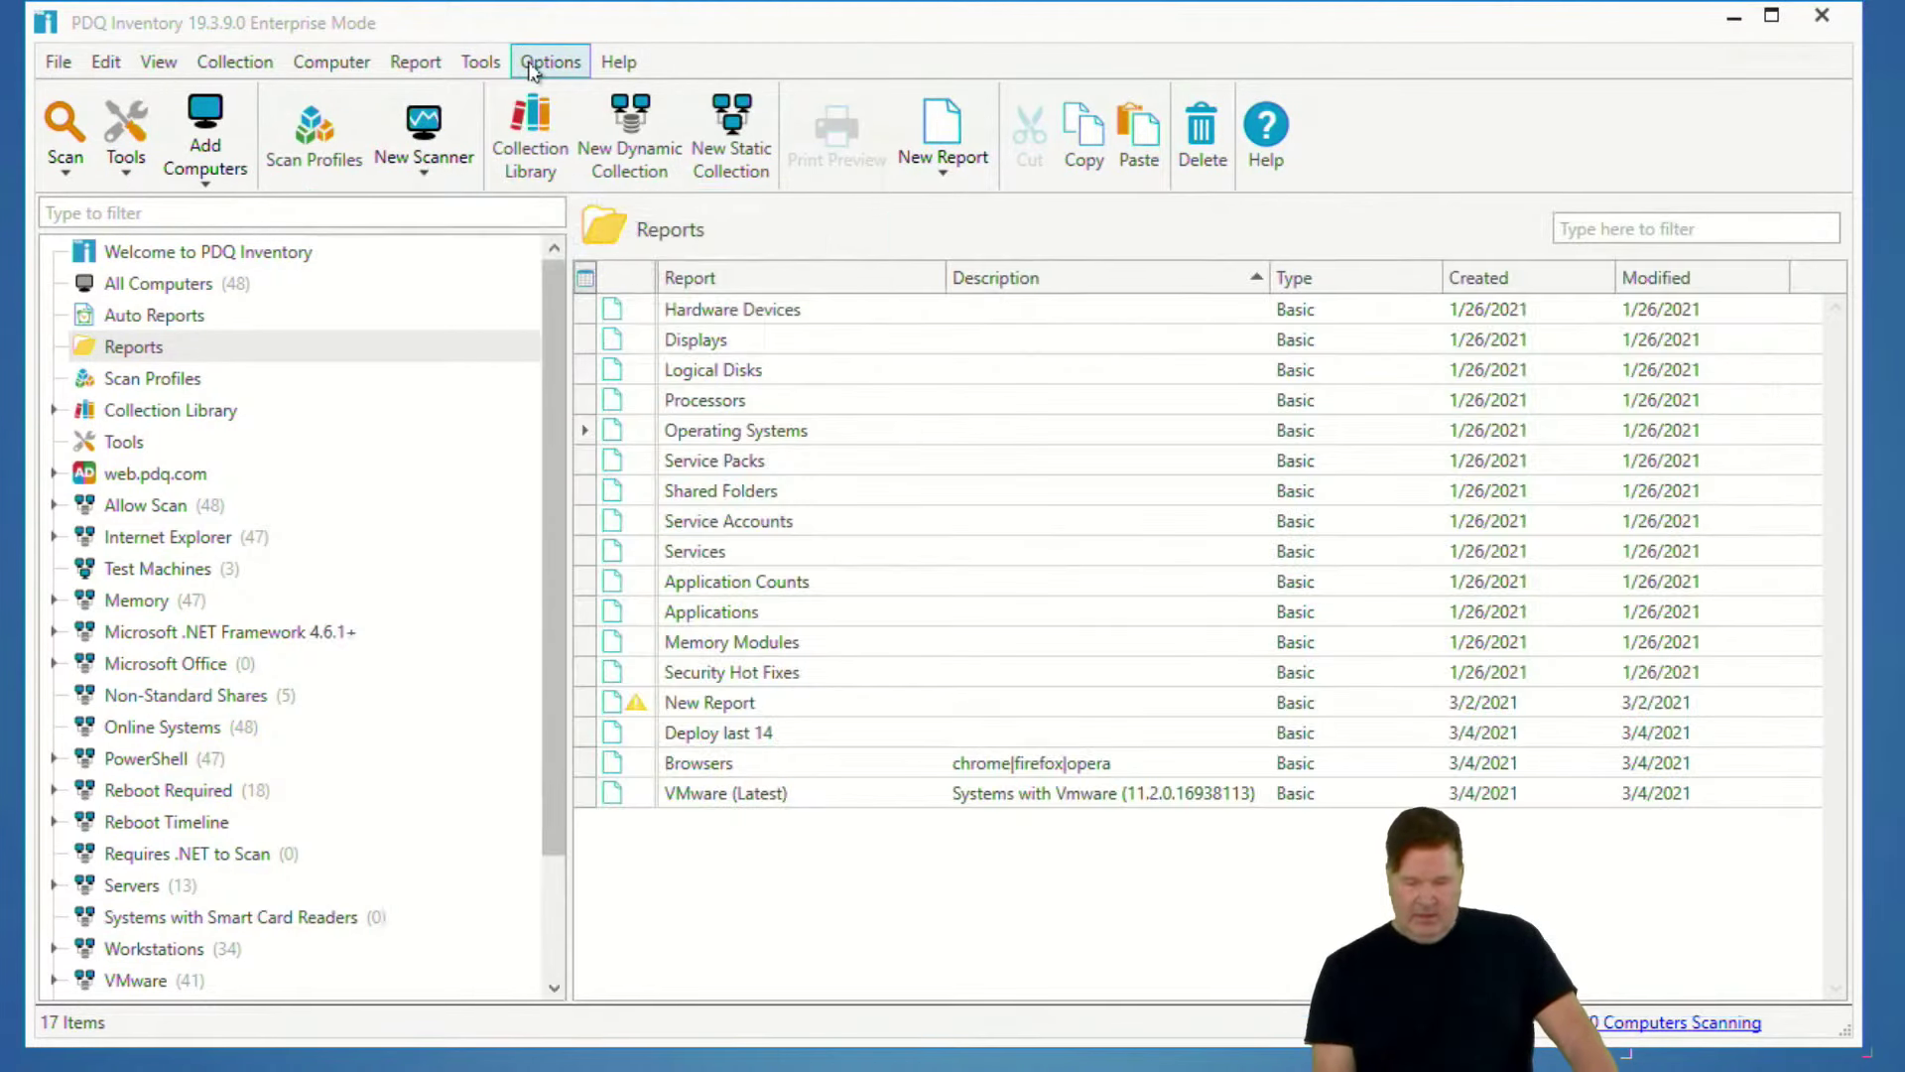
- Check the value of @(GroupID) in the list of custom variables and close the list
{"action": "left_click", "coordinate": [551, 62]}
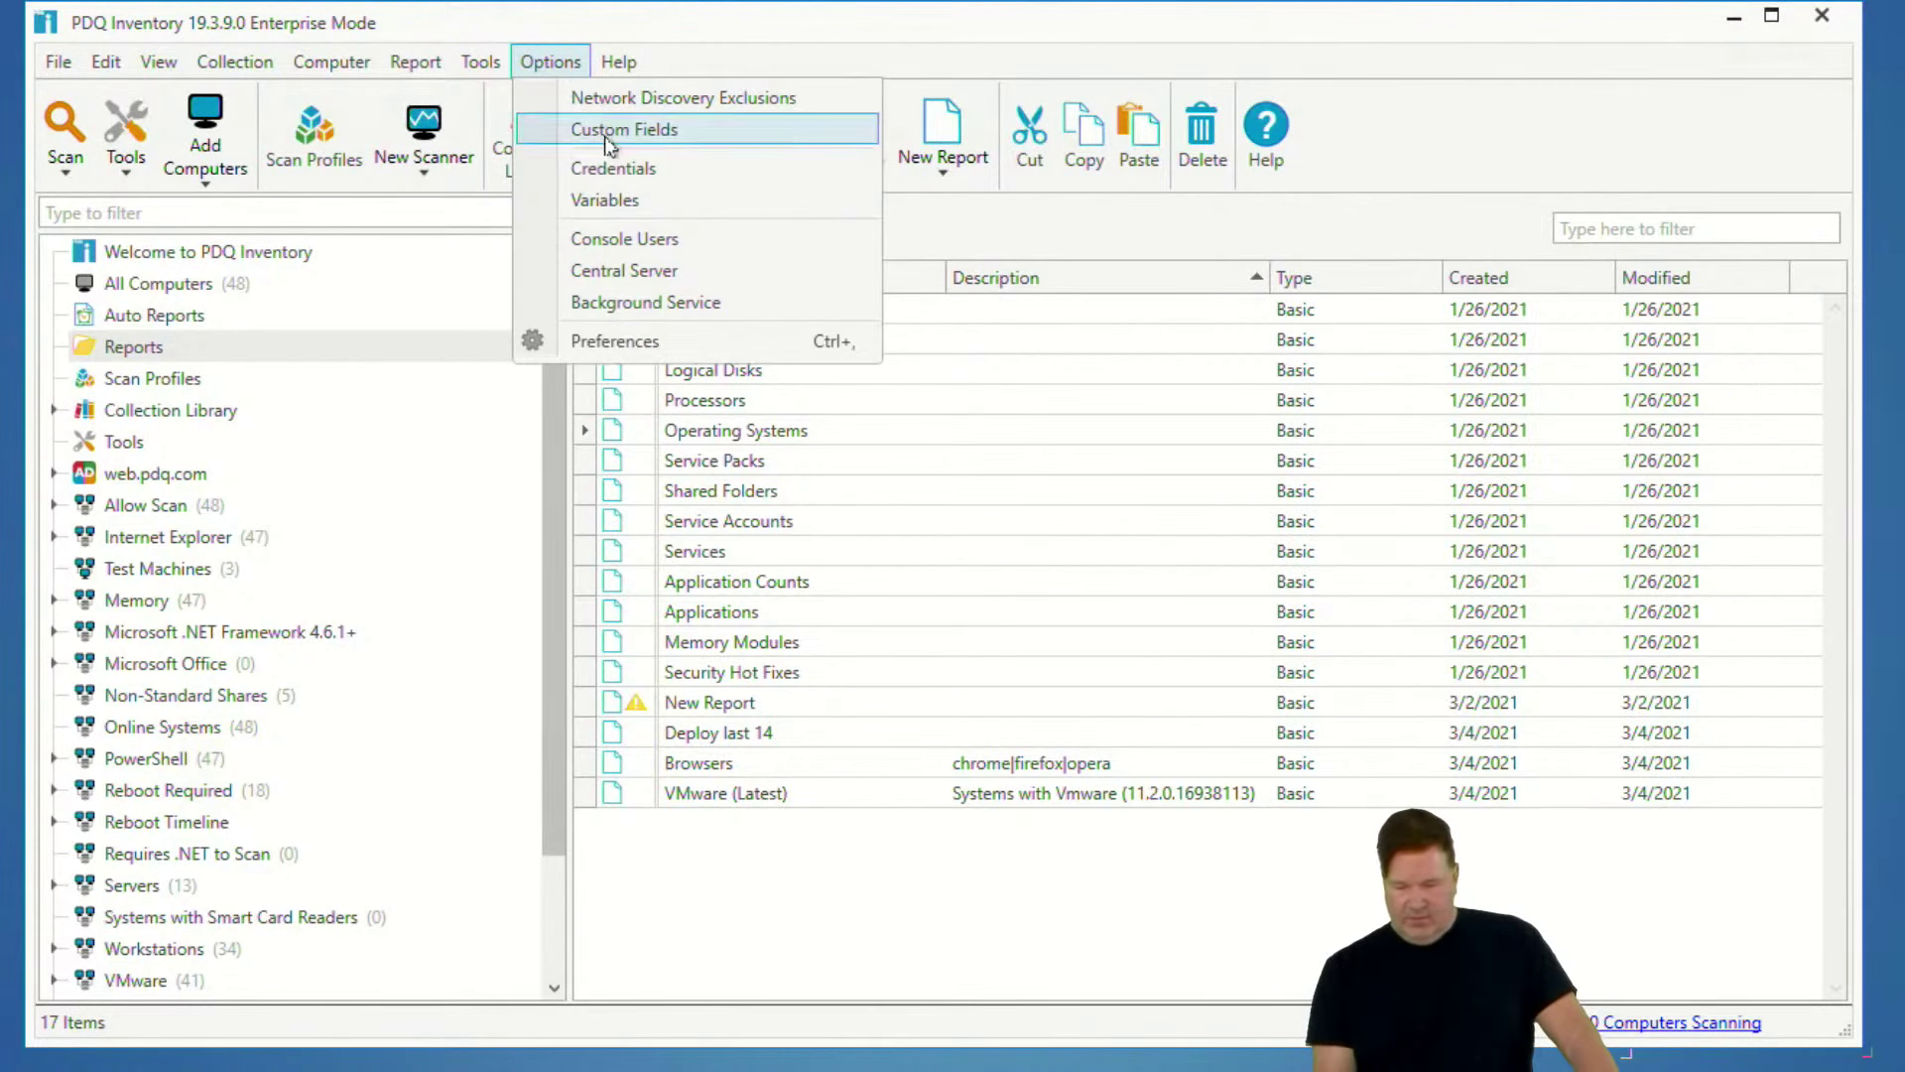
{"action": "left_click", "coordinate": [604, 200]}
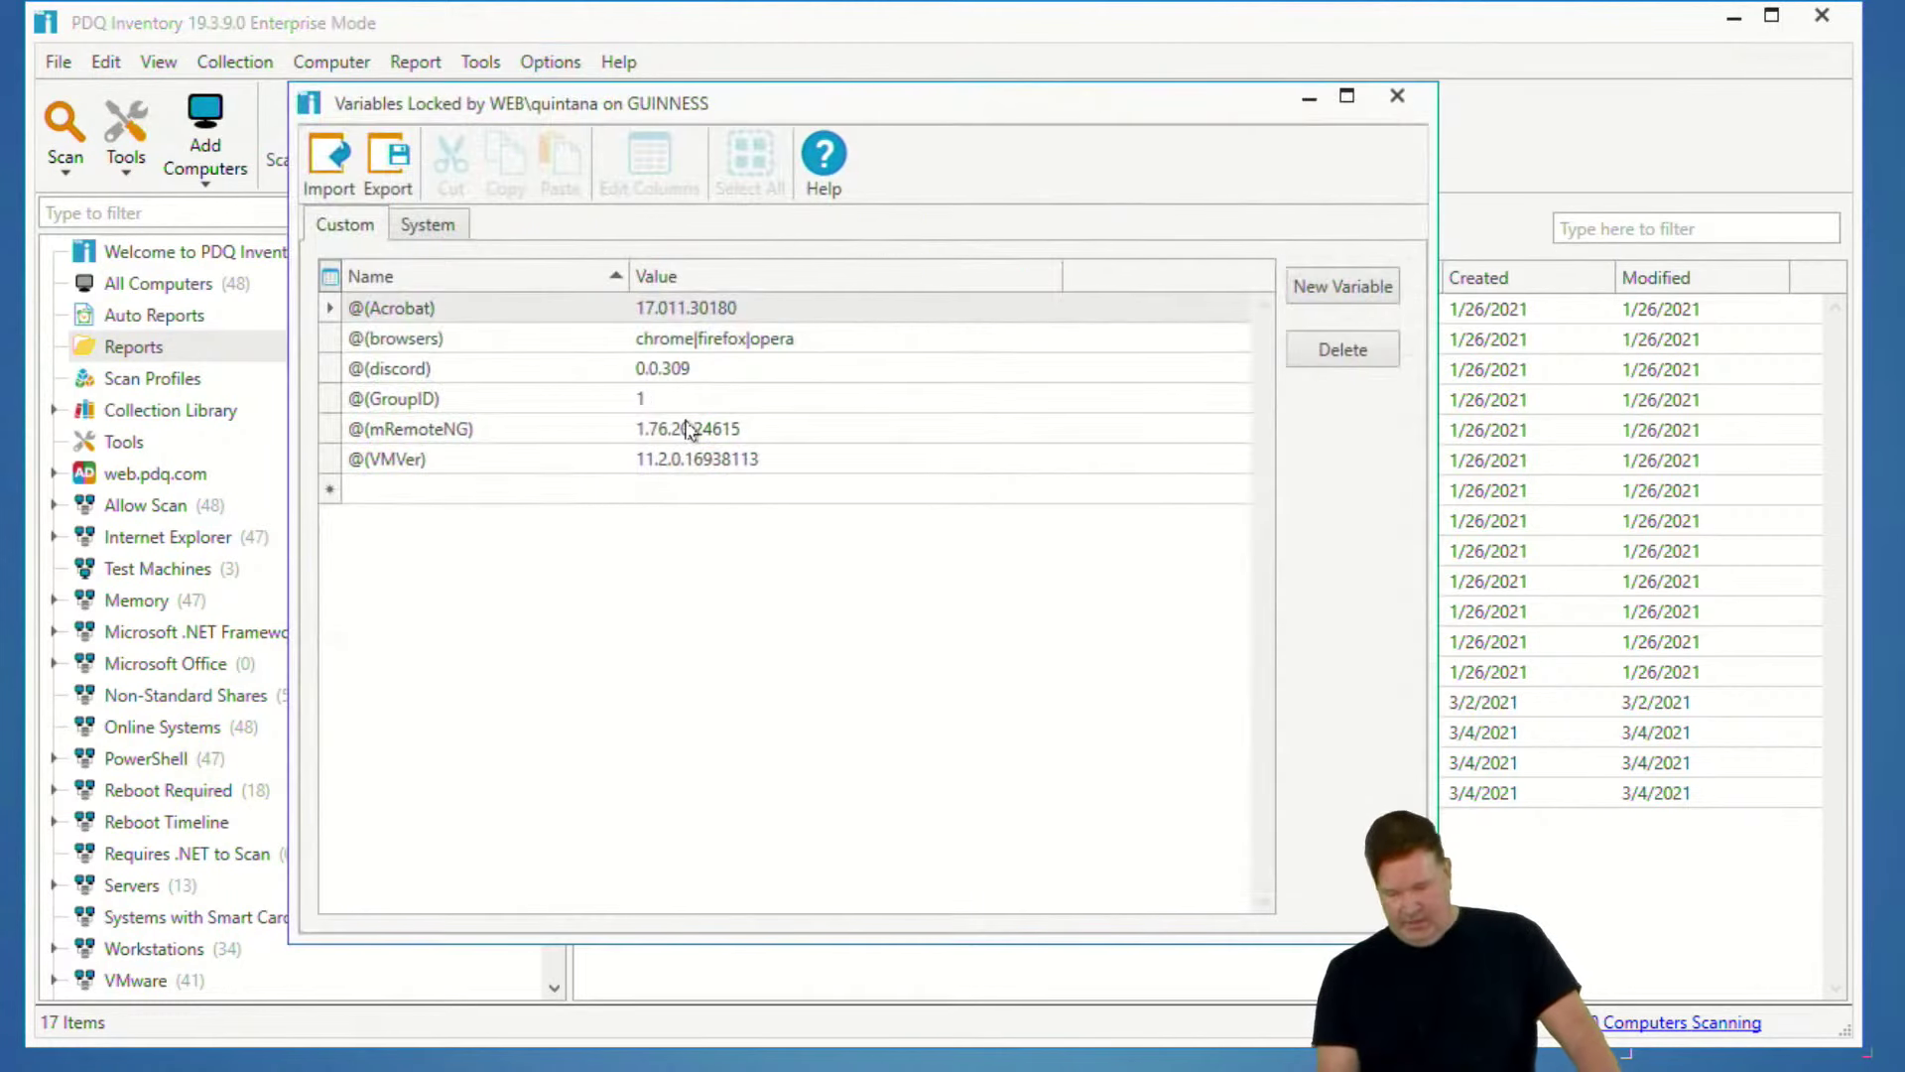
{"action": "left_click", "coordinate": [1397, 96]}
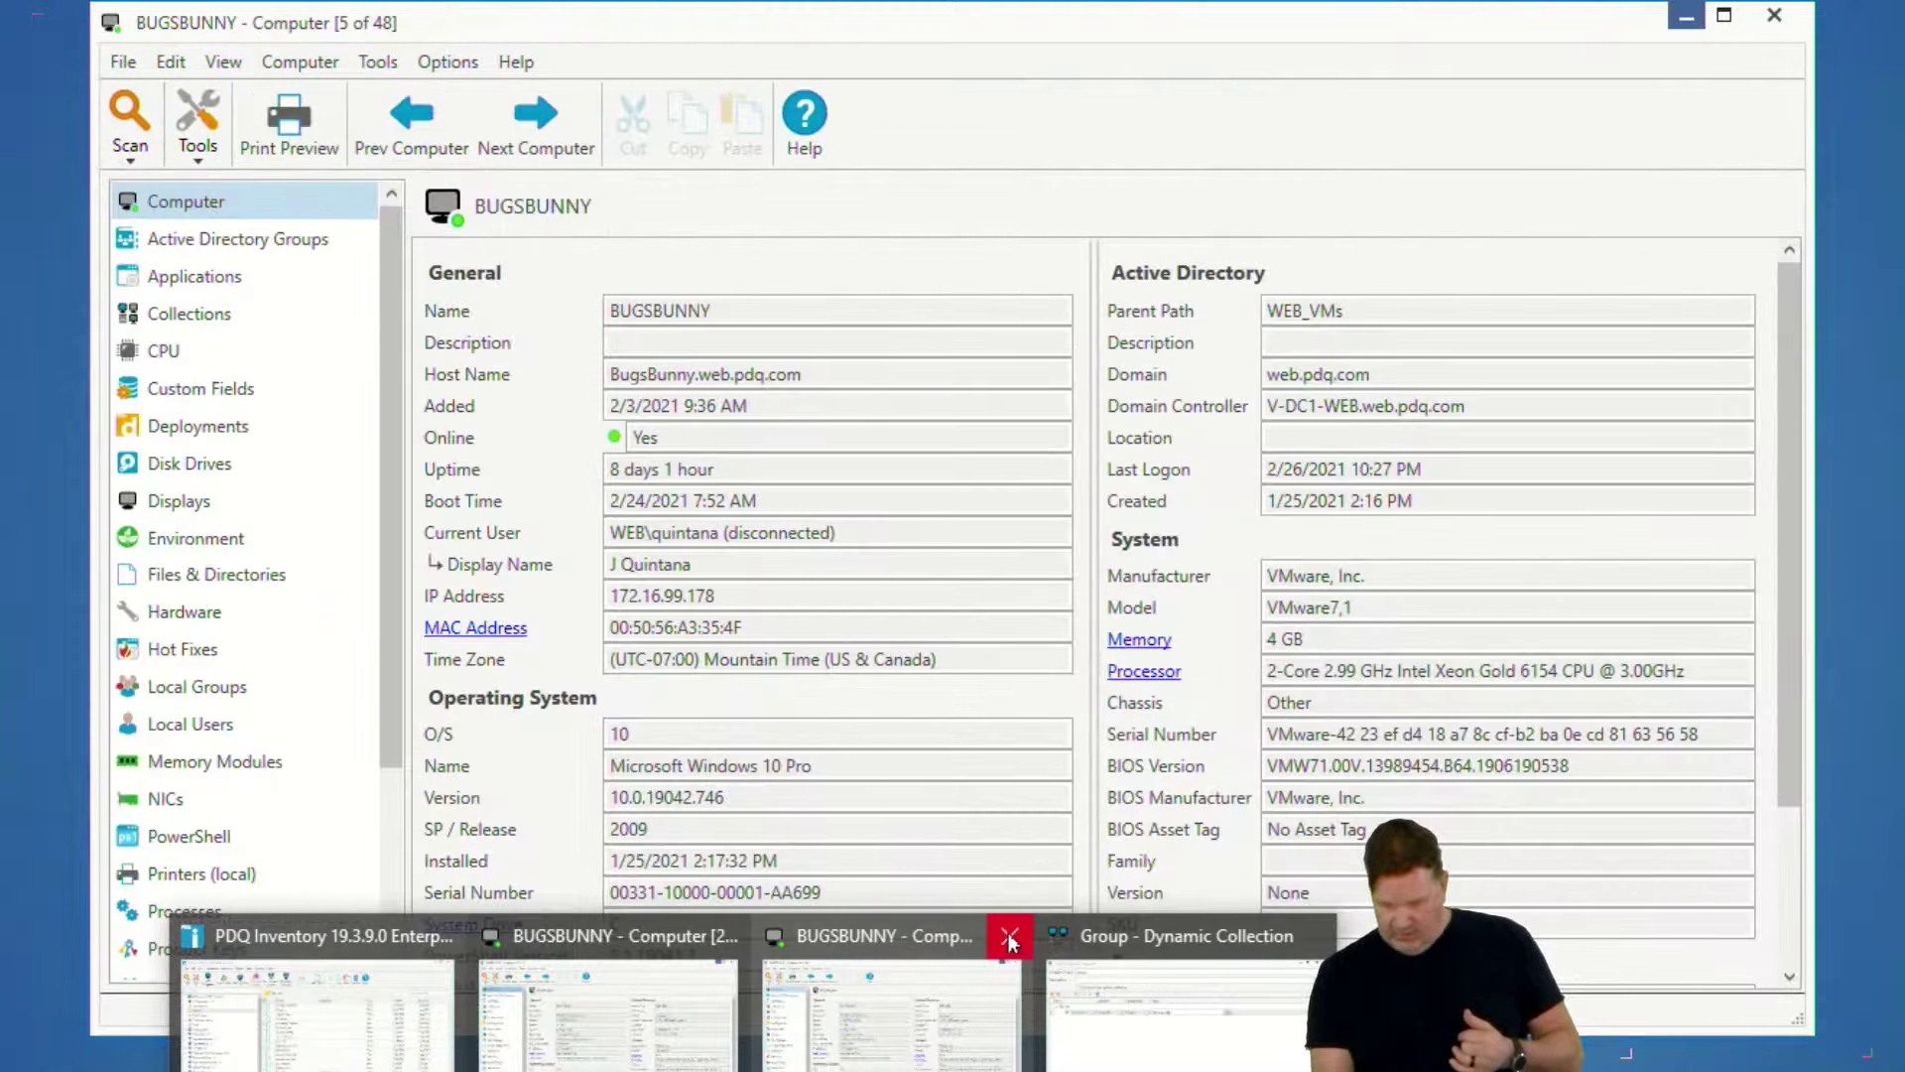
- Close both BUGSBUNNY computer windows and return to the Group collection's definition
{"action": "left_click", "coordinate": [1010, 940]}
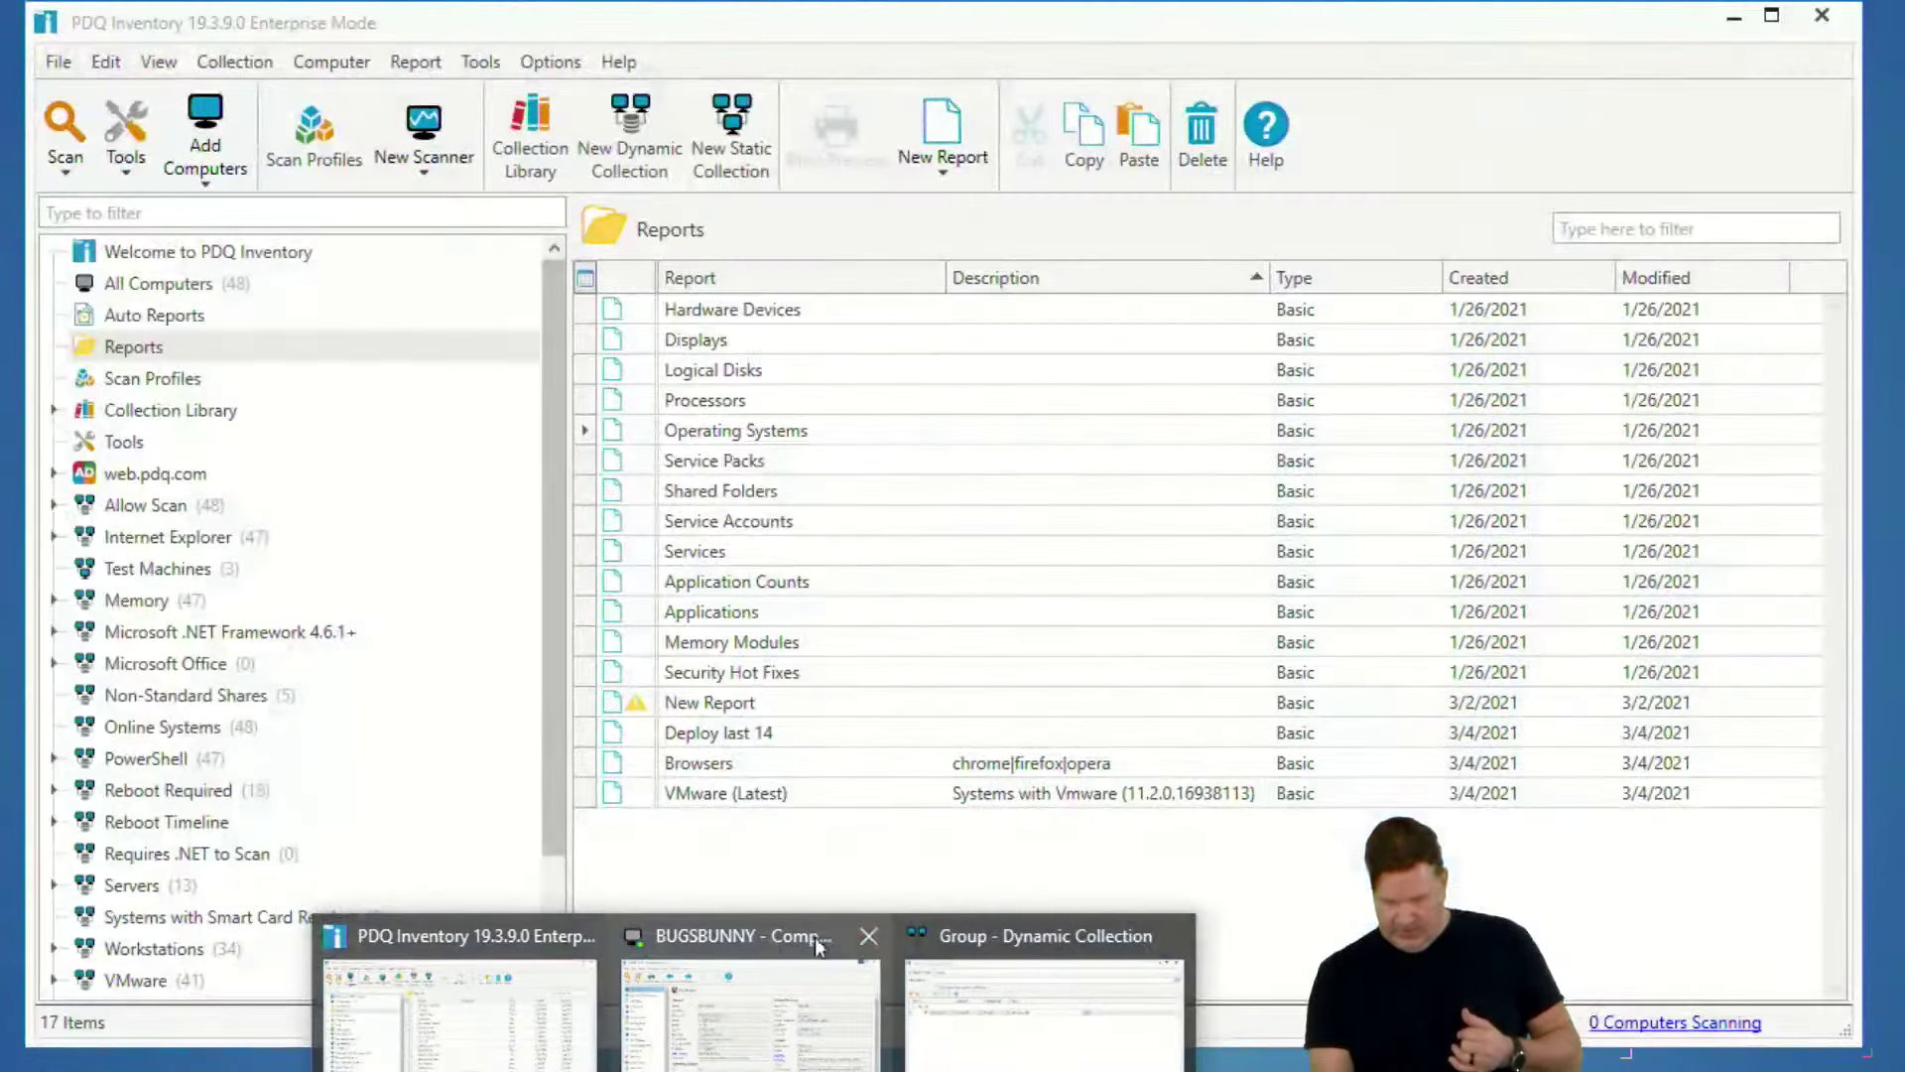
{"action": "left_click", "coordinate": [864, 935]}
{"action": "left_click", "coordinate": [931, 937]}
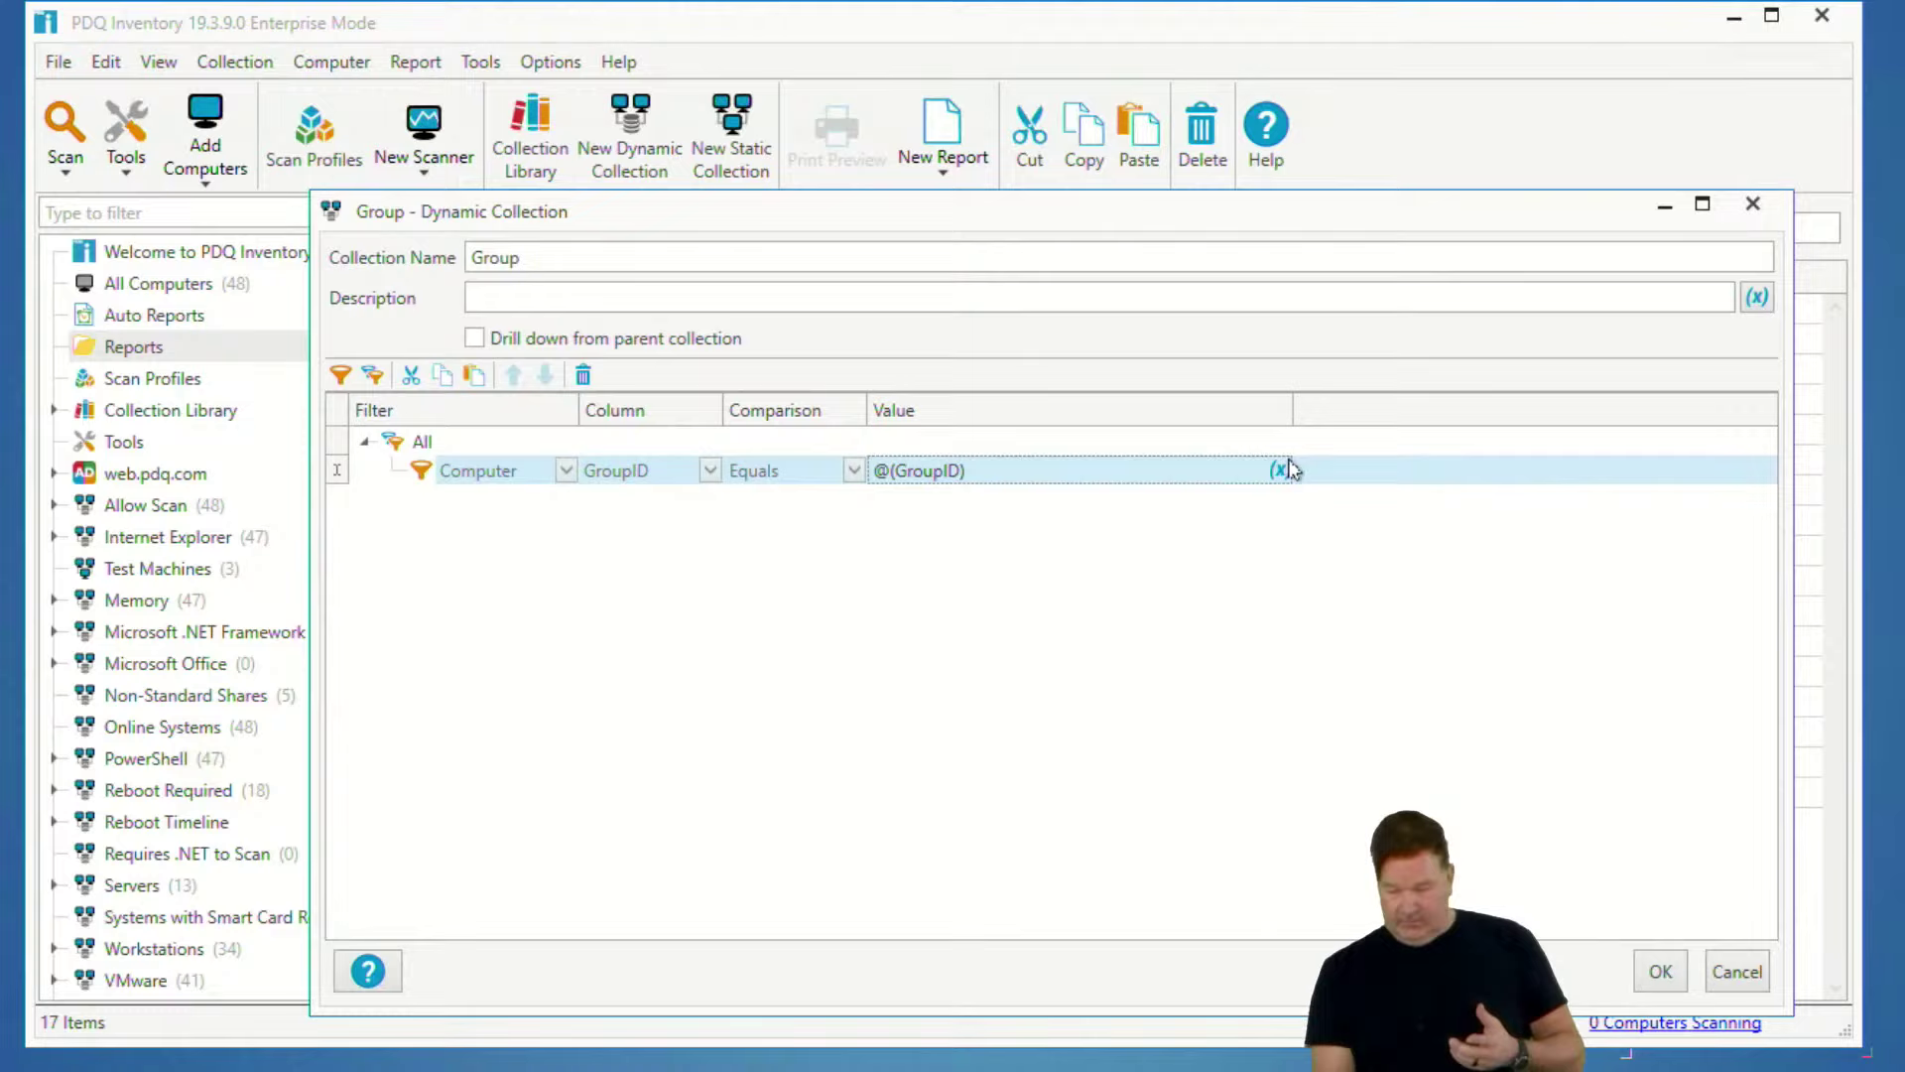
- Copy @(GroupID) from the filter value into the Group collection's description and save the collection
{"action": "mouse_move", "coordinate": [1281, 474]}
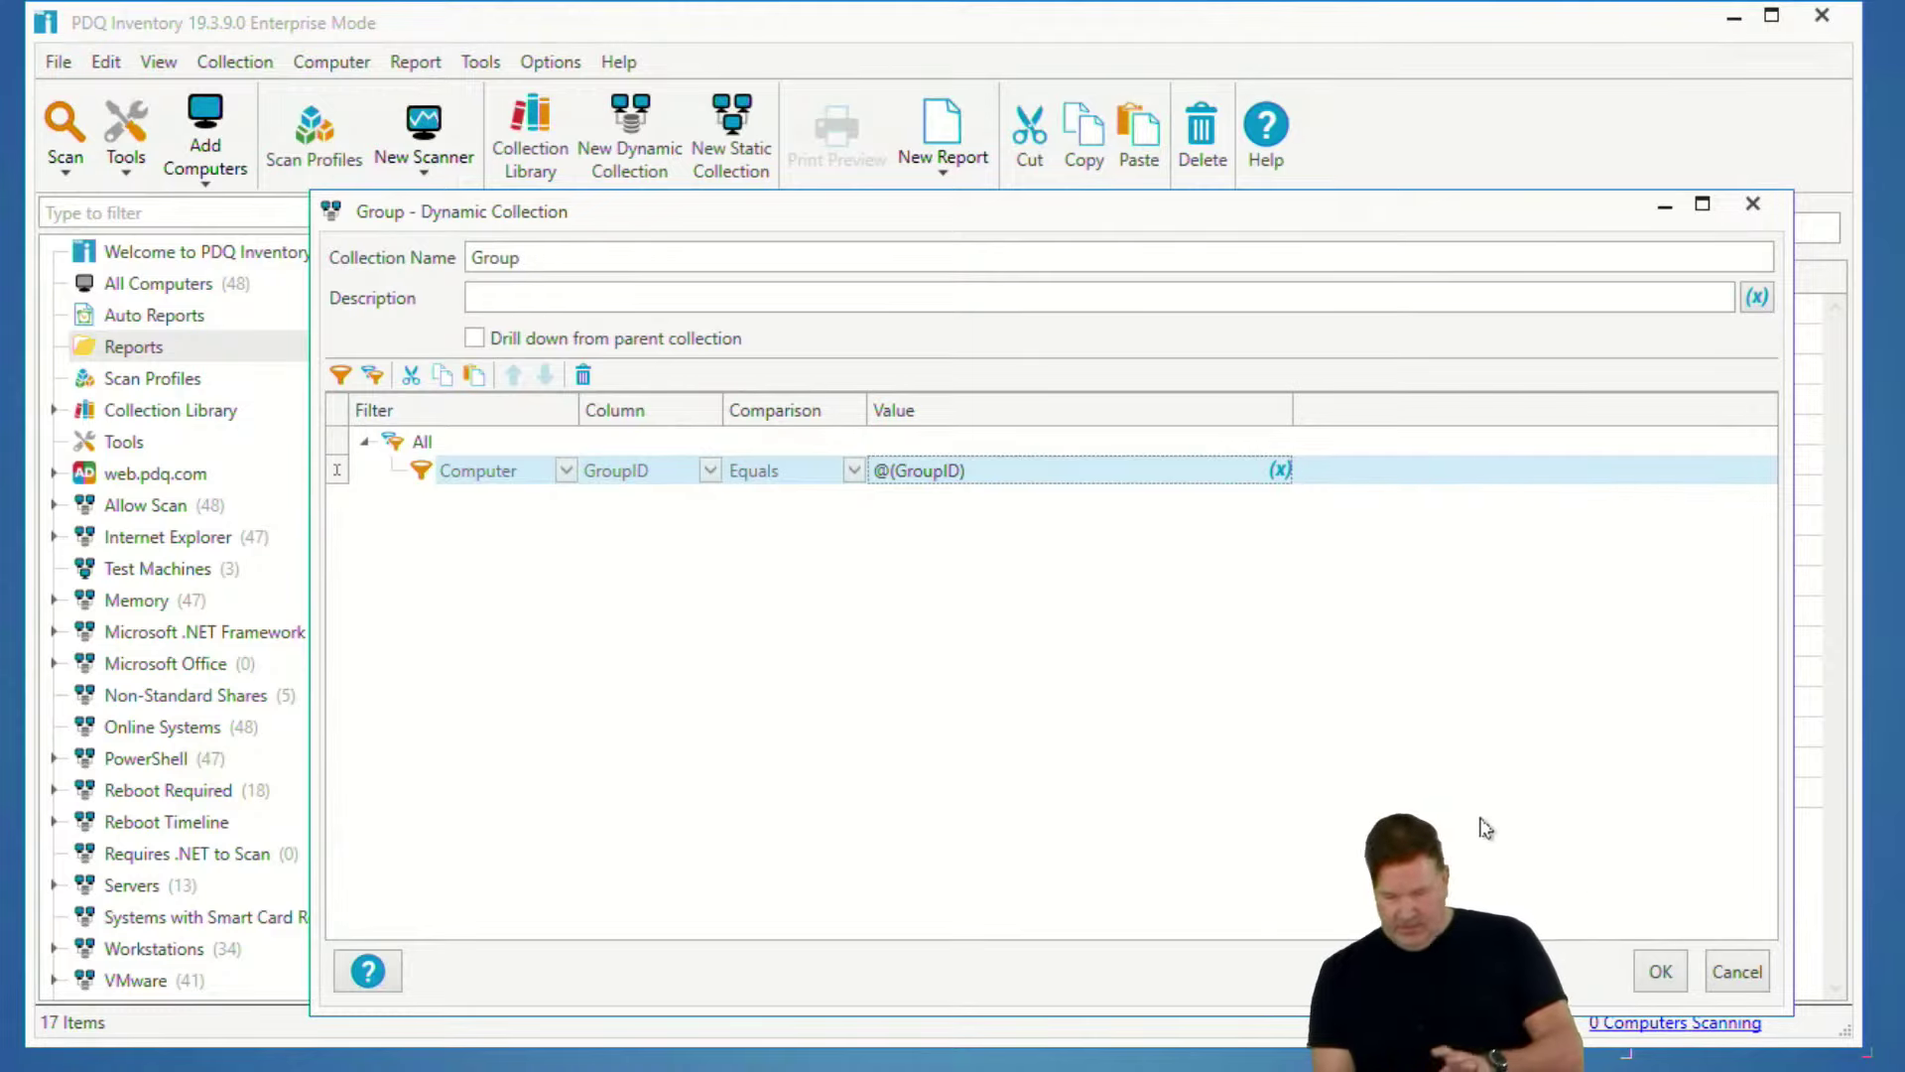
{"action": "right_click", "coordinate": [982, 476]}
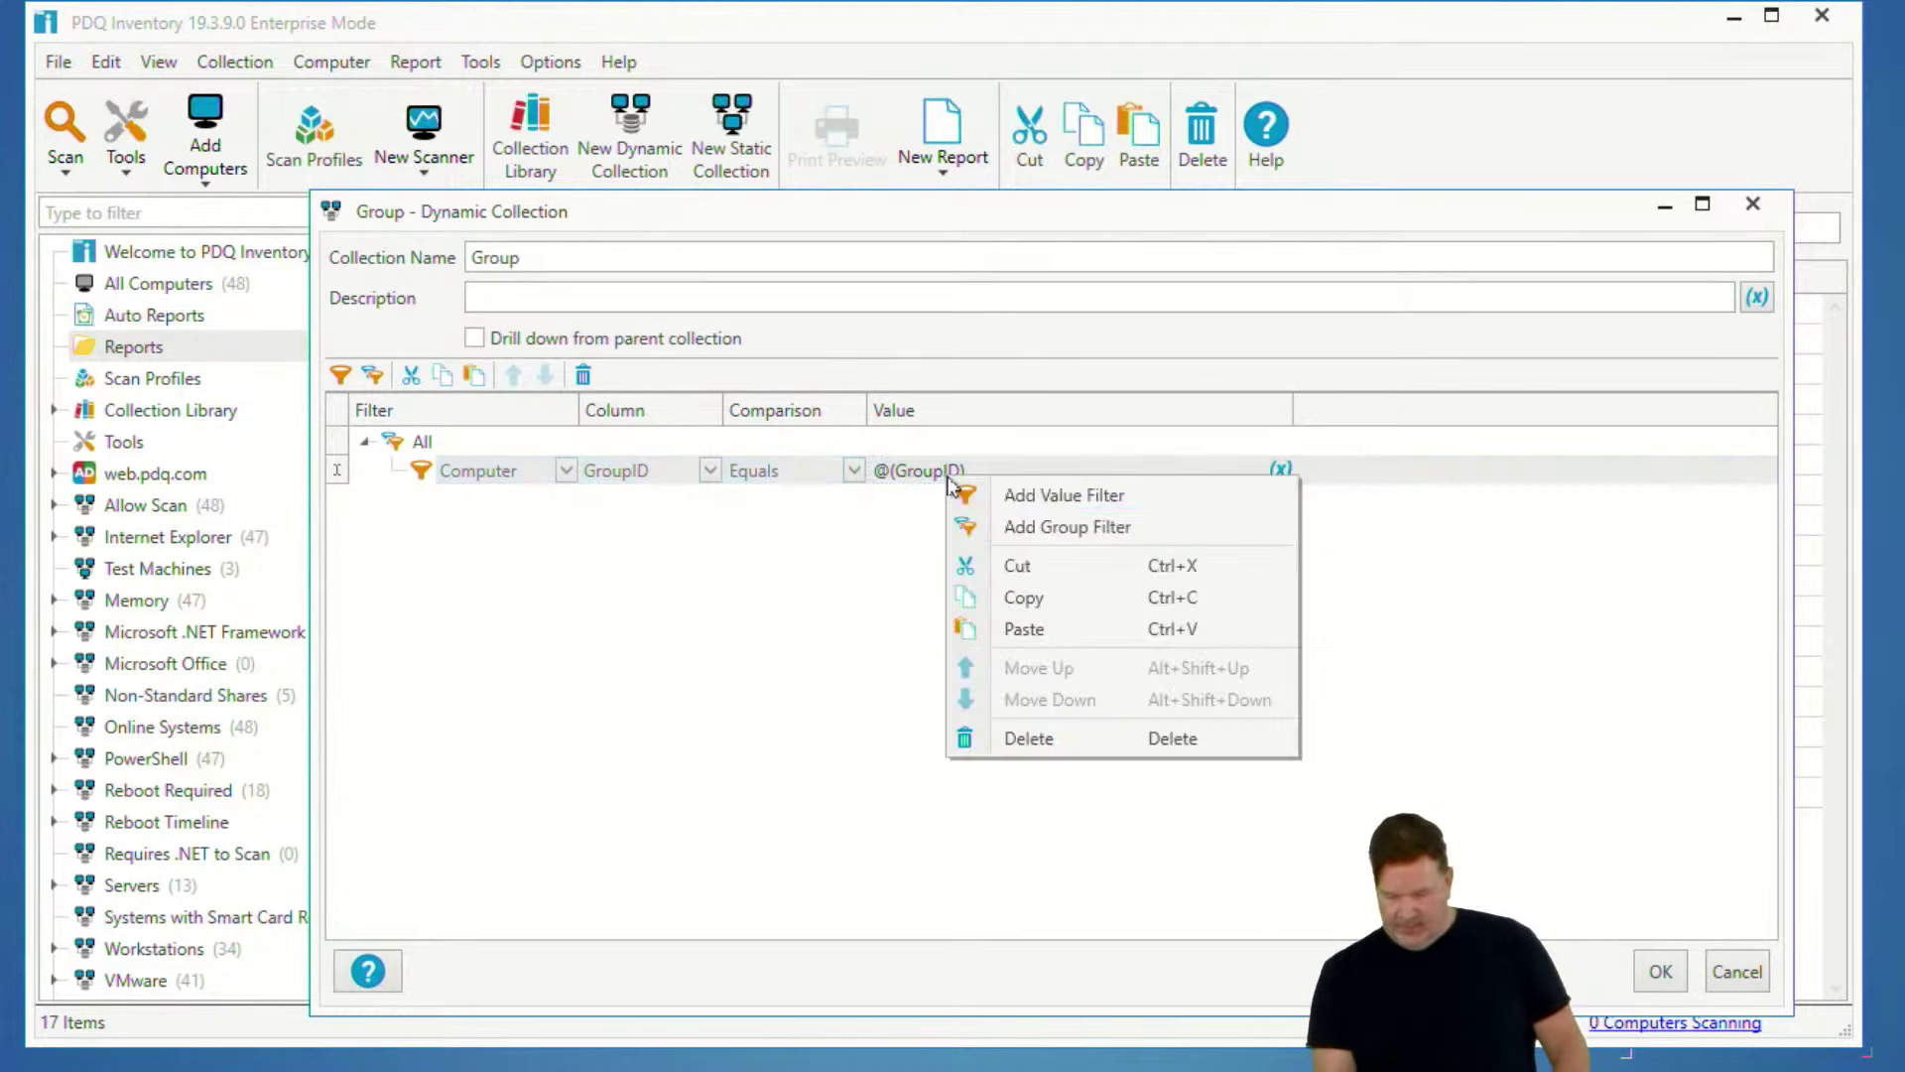
{"action": "left_click", "coordinate": [1032, 600]}
{"action": "left_click", "coordinate": [531, 296]}
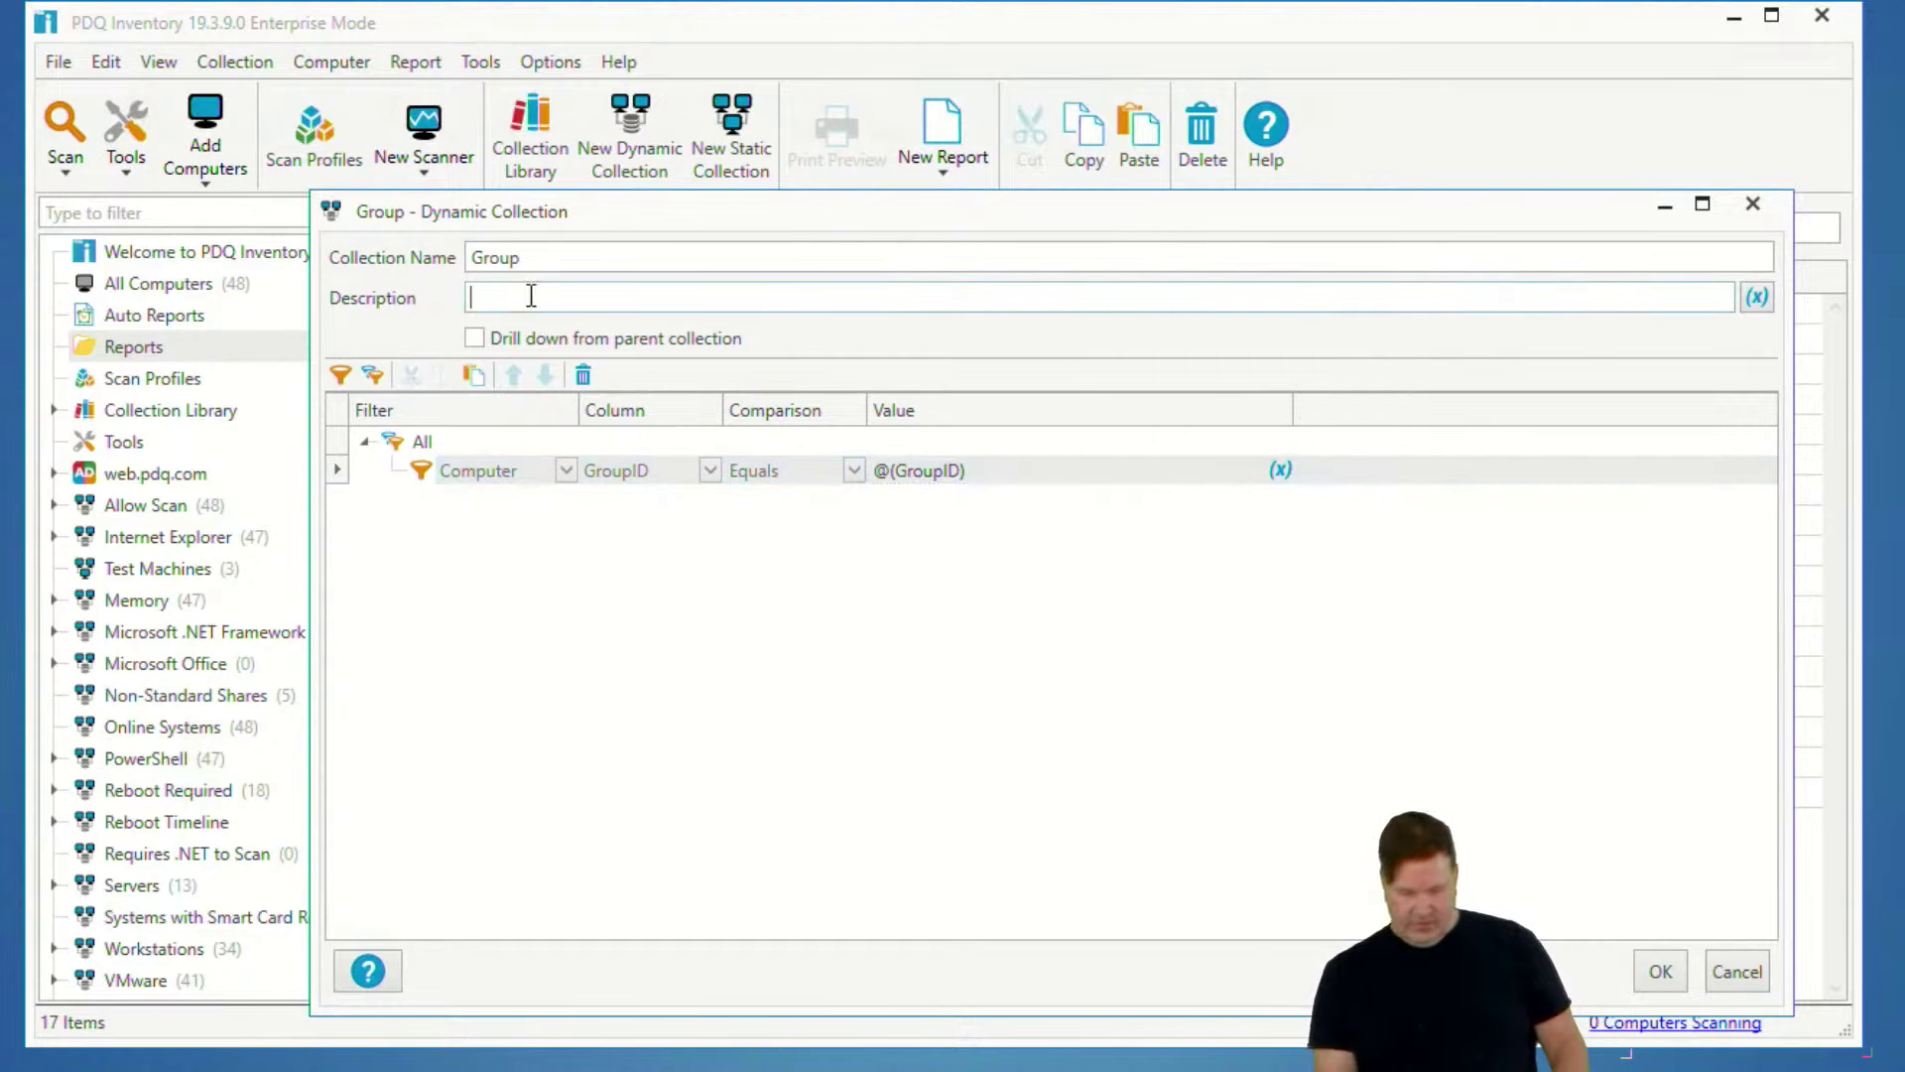
{"action": "key", "text": "ctrl+v"}
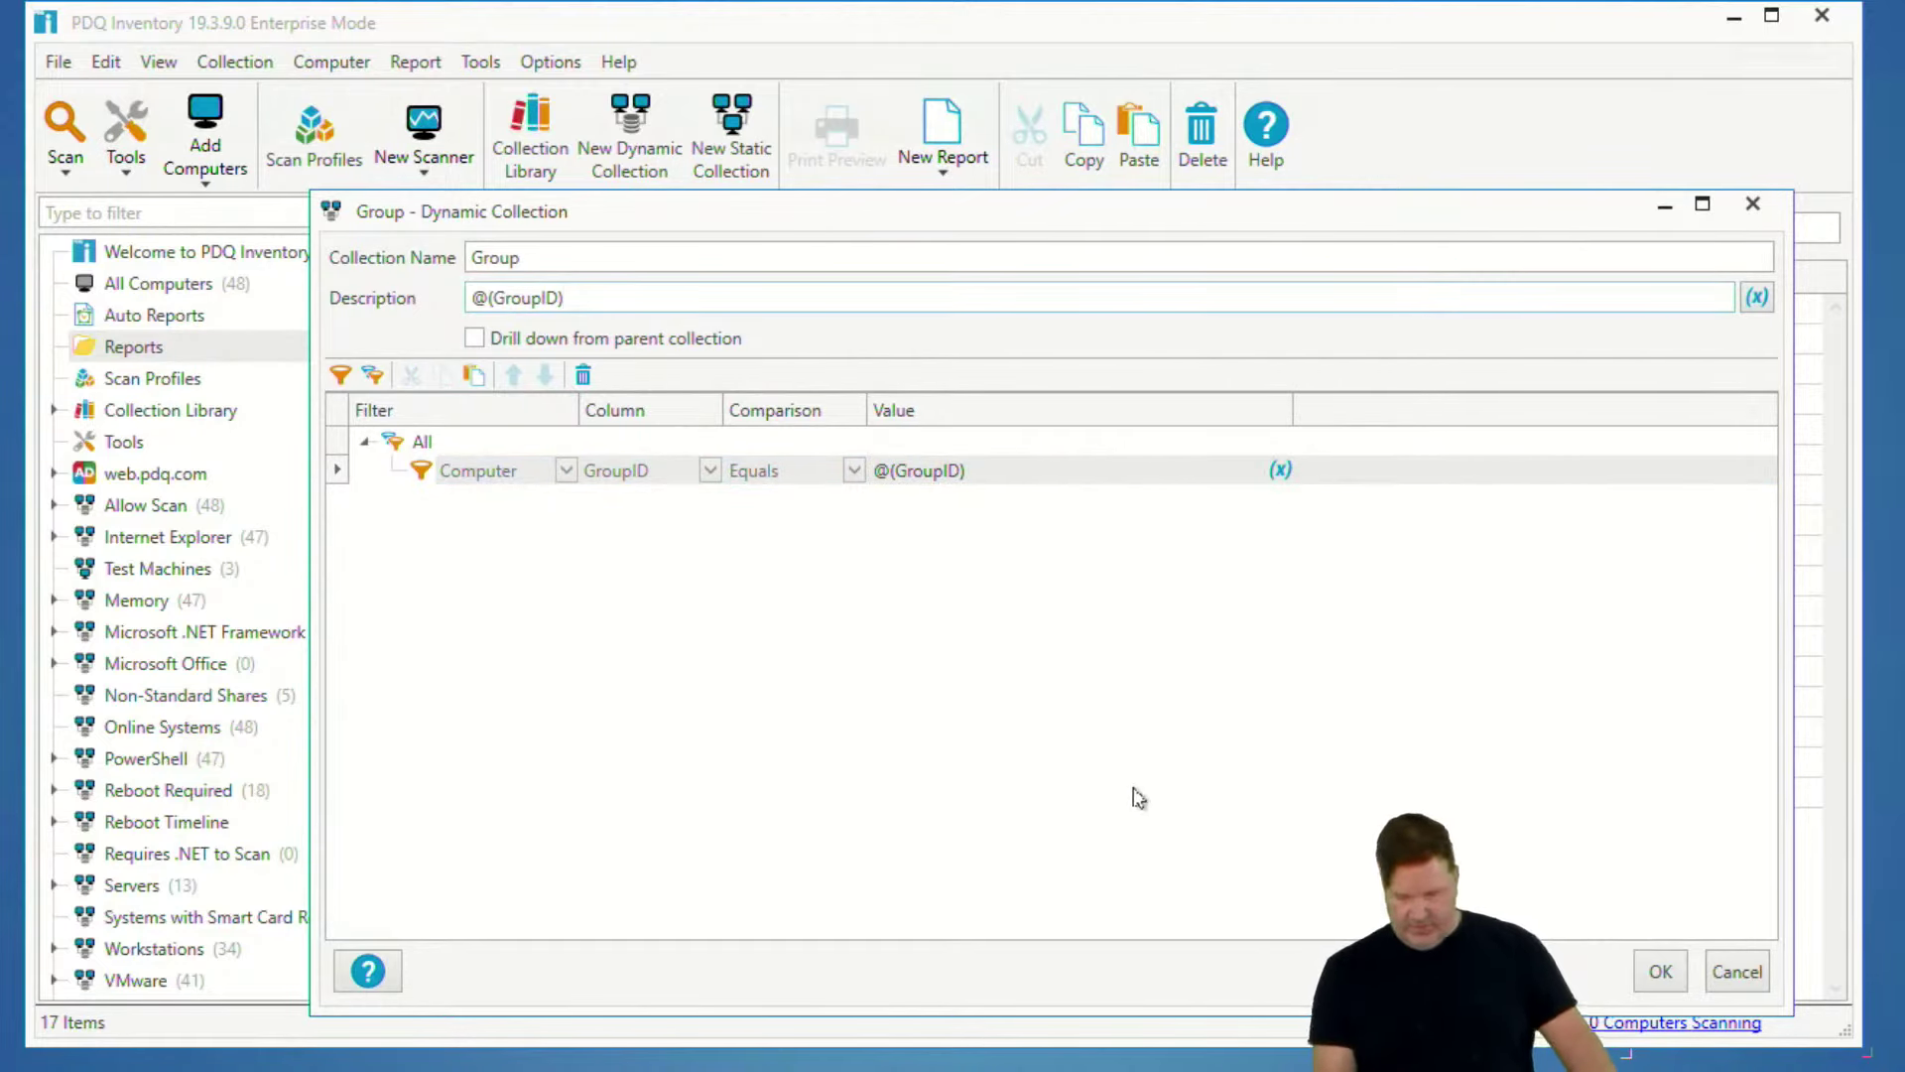
{"action": "left_click", "coordinate": [1660, 971]}
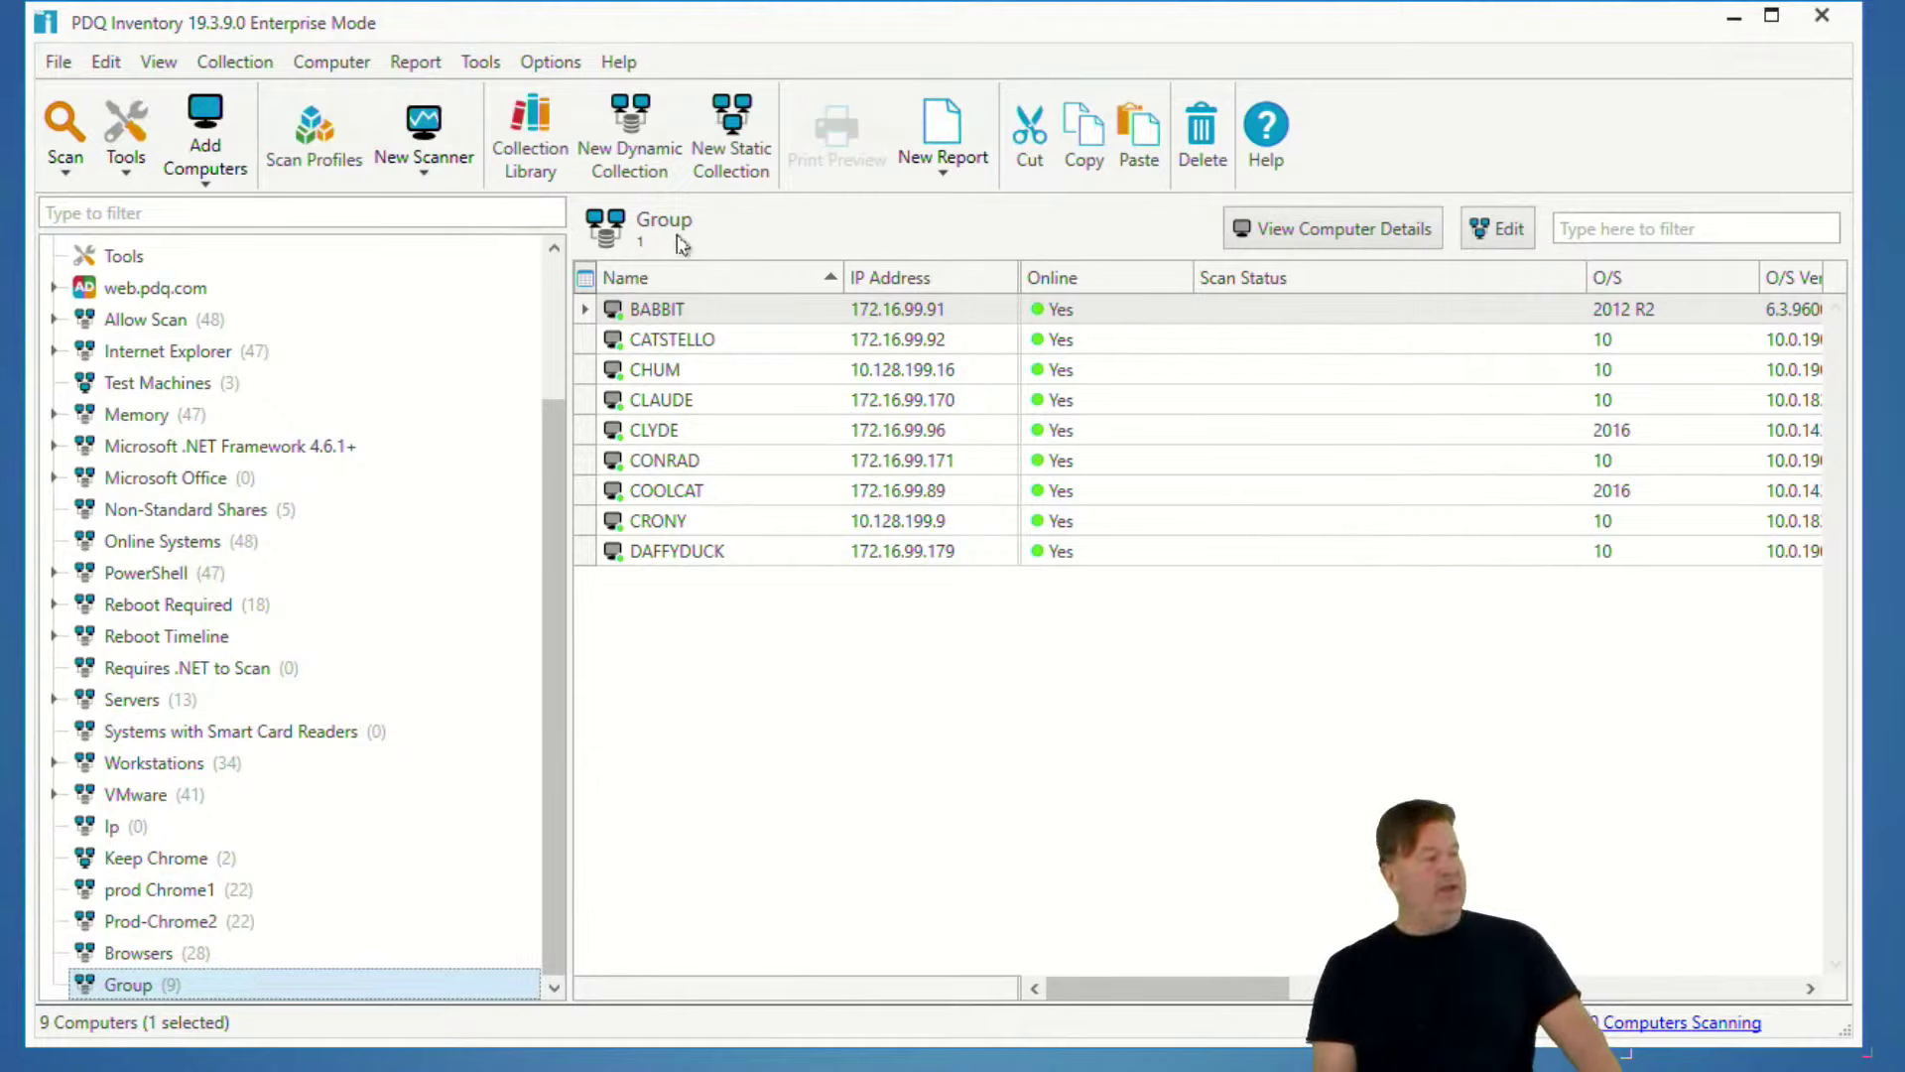
- Set the custom variable @(GroupID) to 2 and close the variables list
{"action": "left_click", "coordinate": [574, 62]}
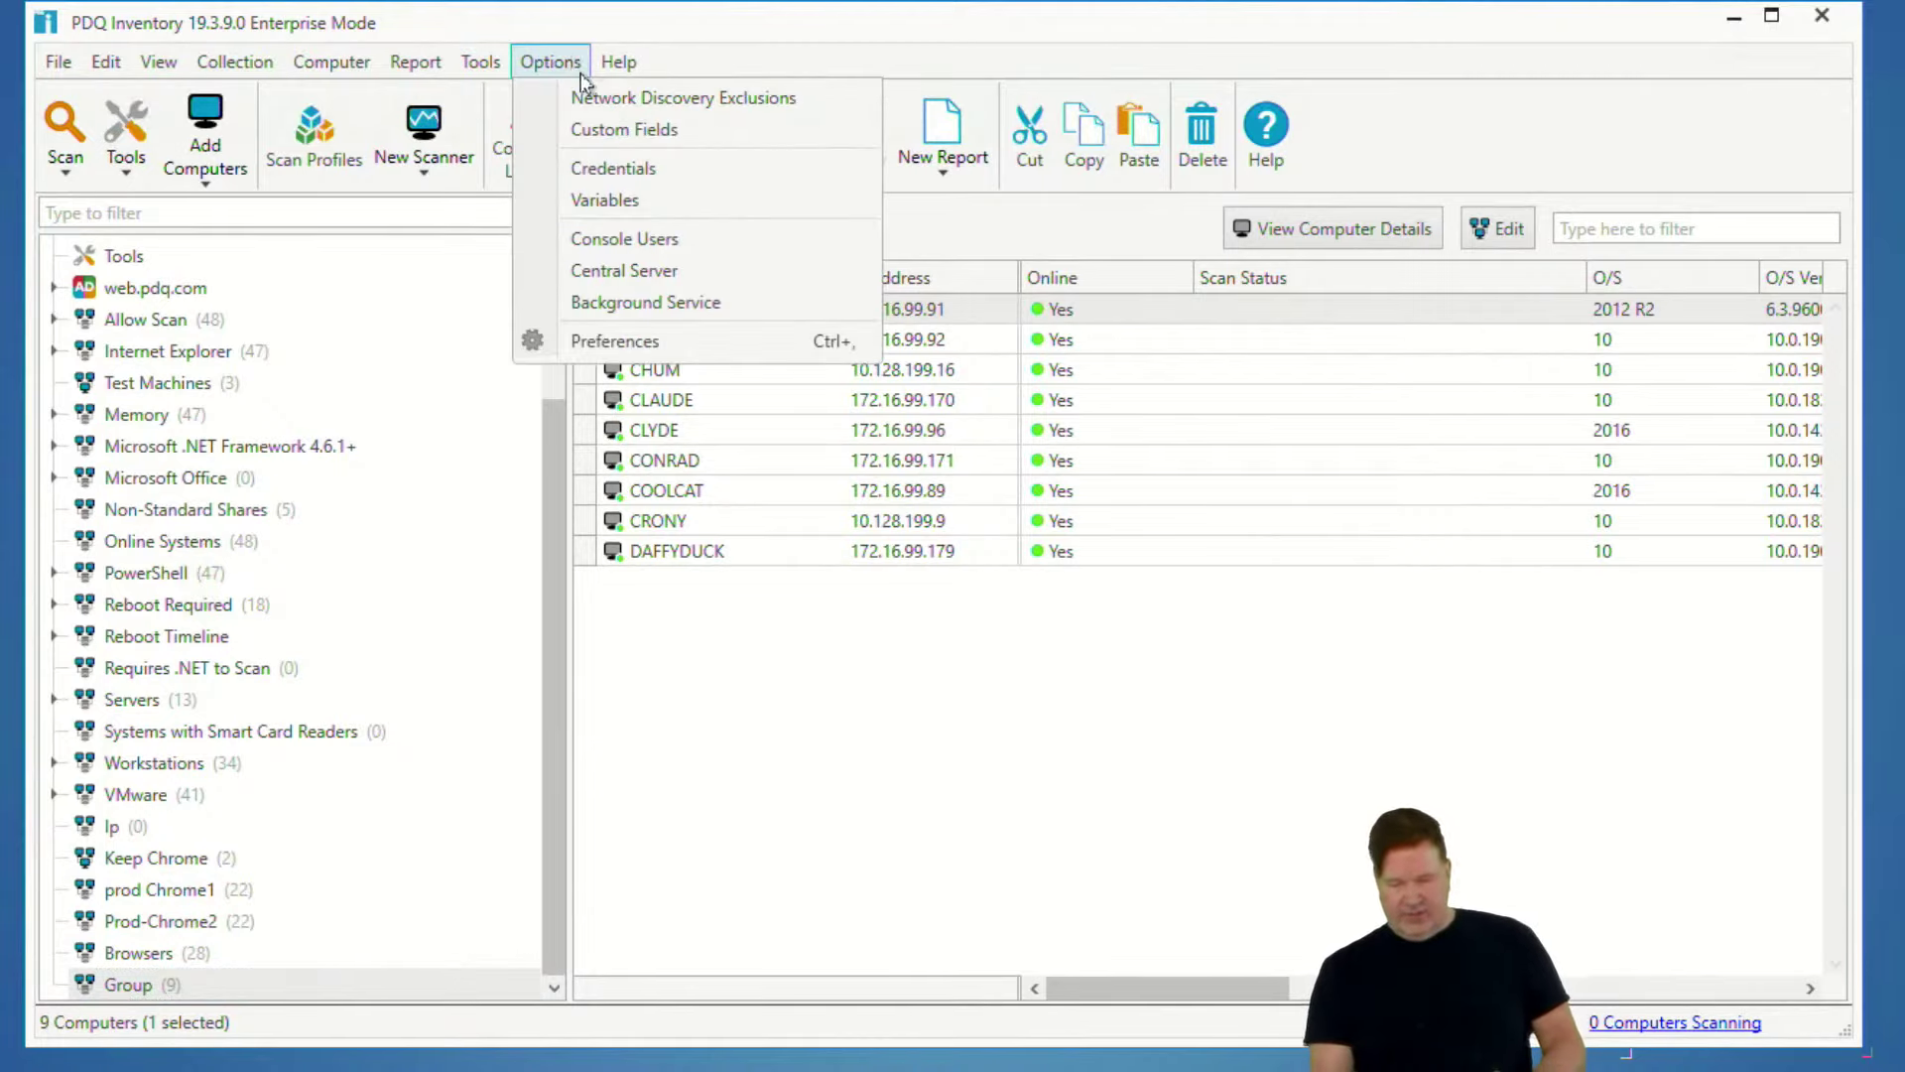
{"action": "left_click", "coordinate": [607, 199]}
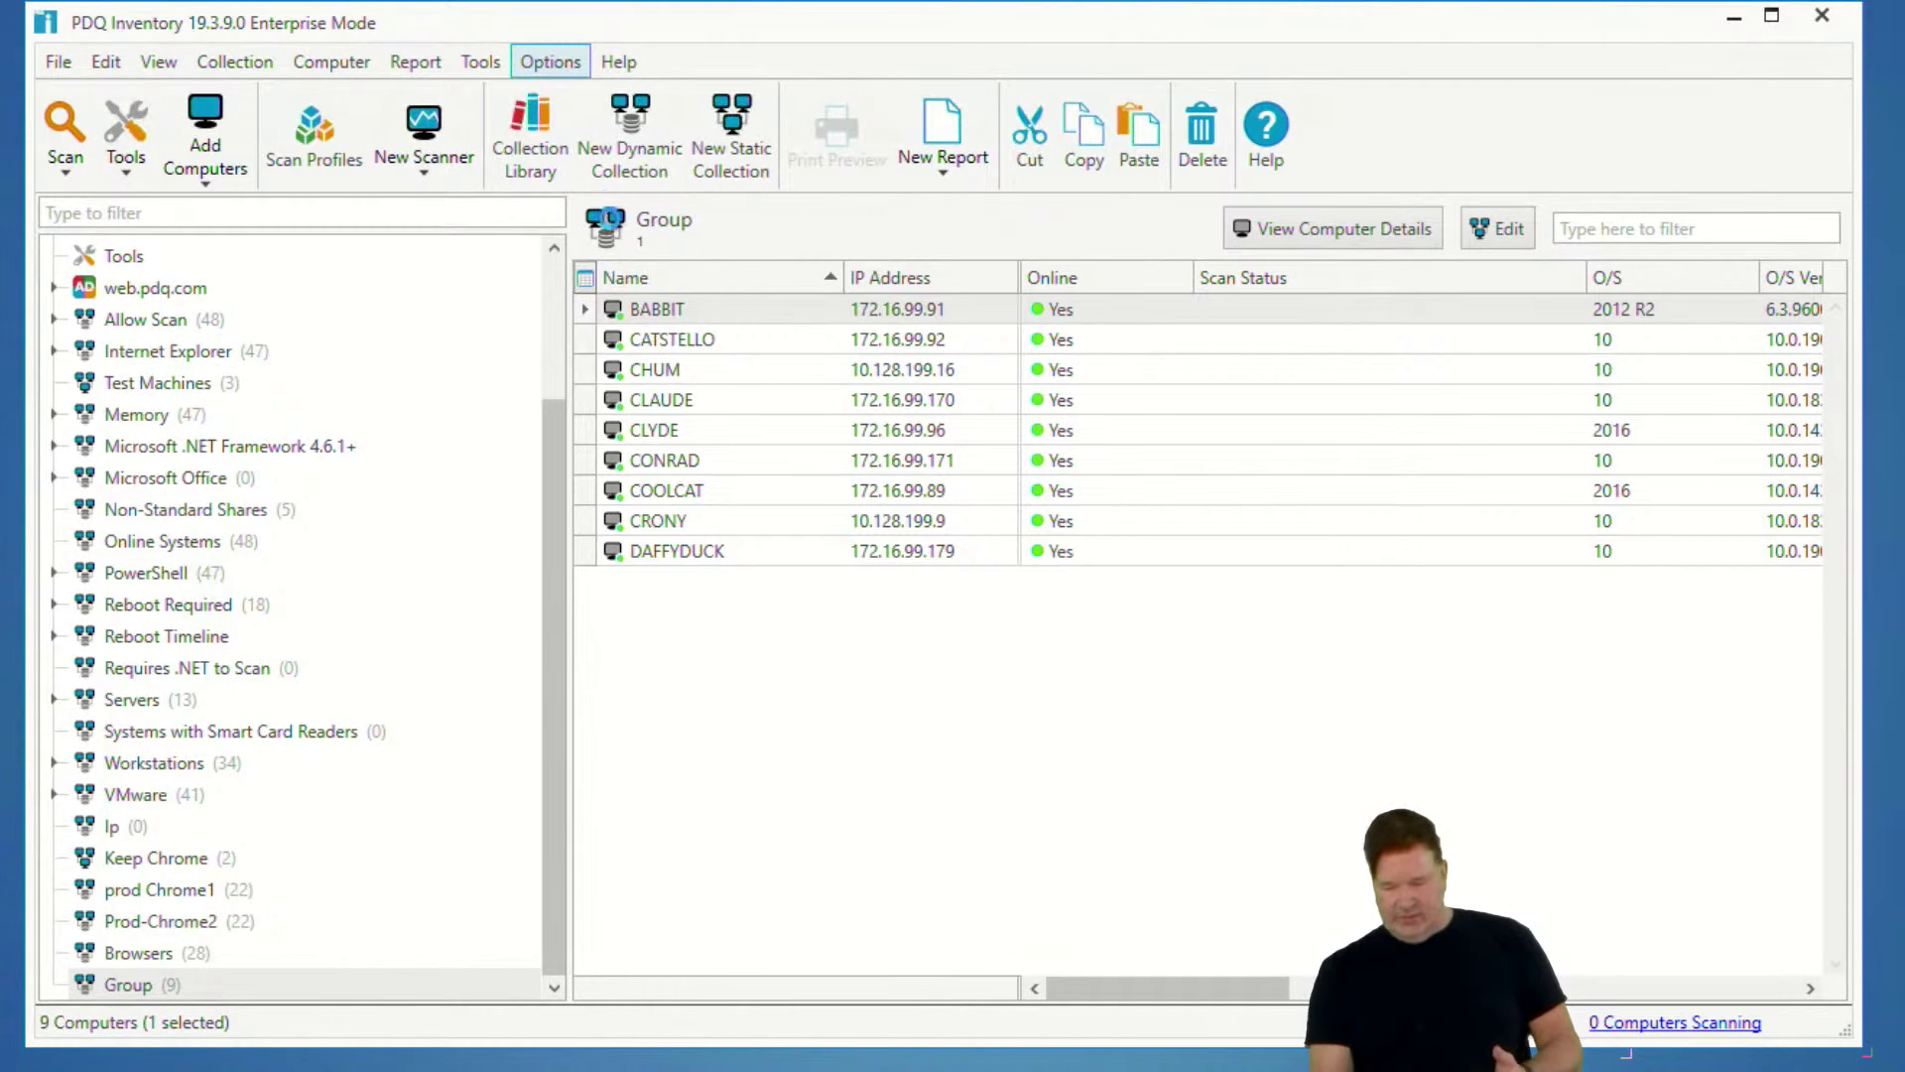
{"action": "left_click", "coordinate": [680, 397]}
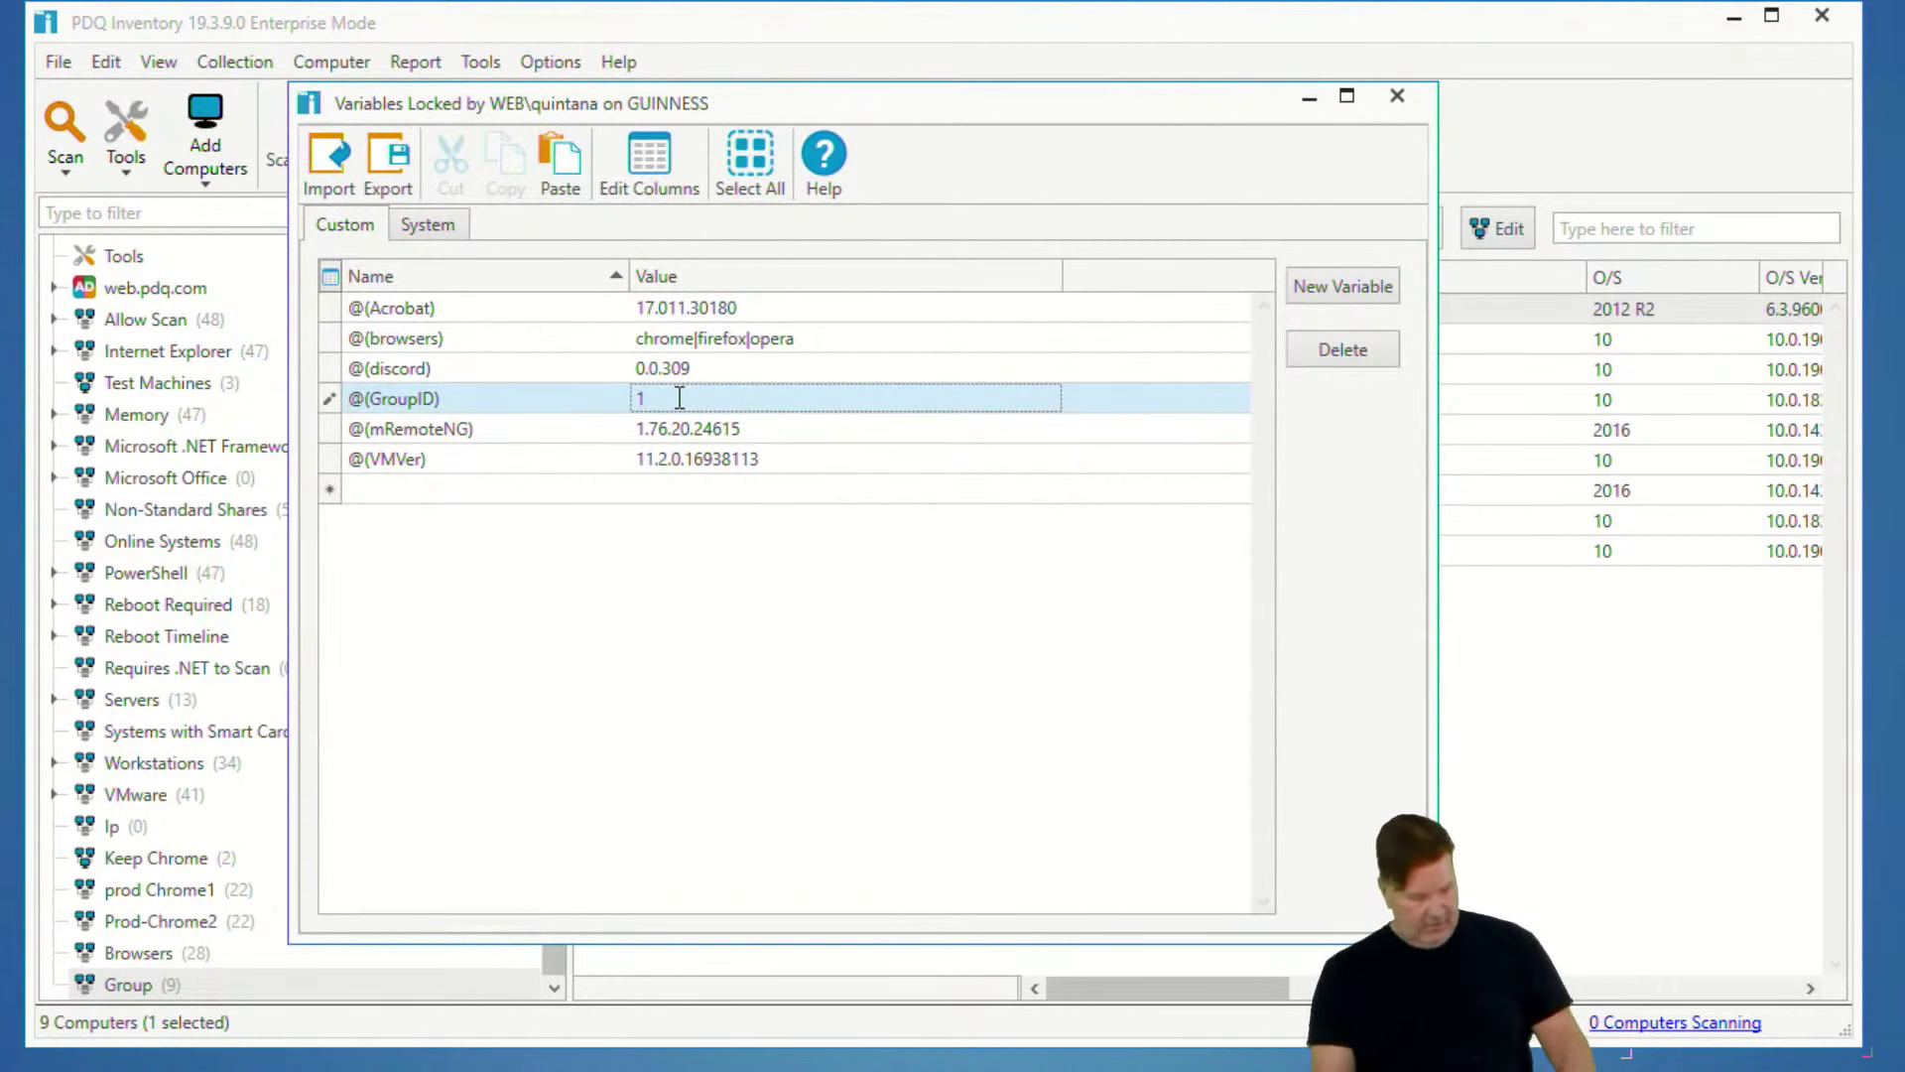
{"action": "type", "text": "2"}
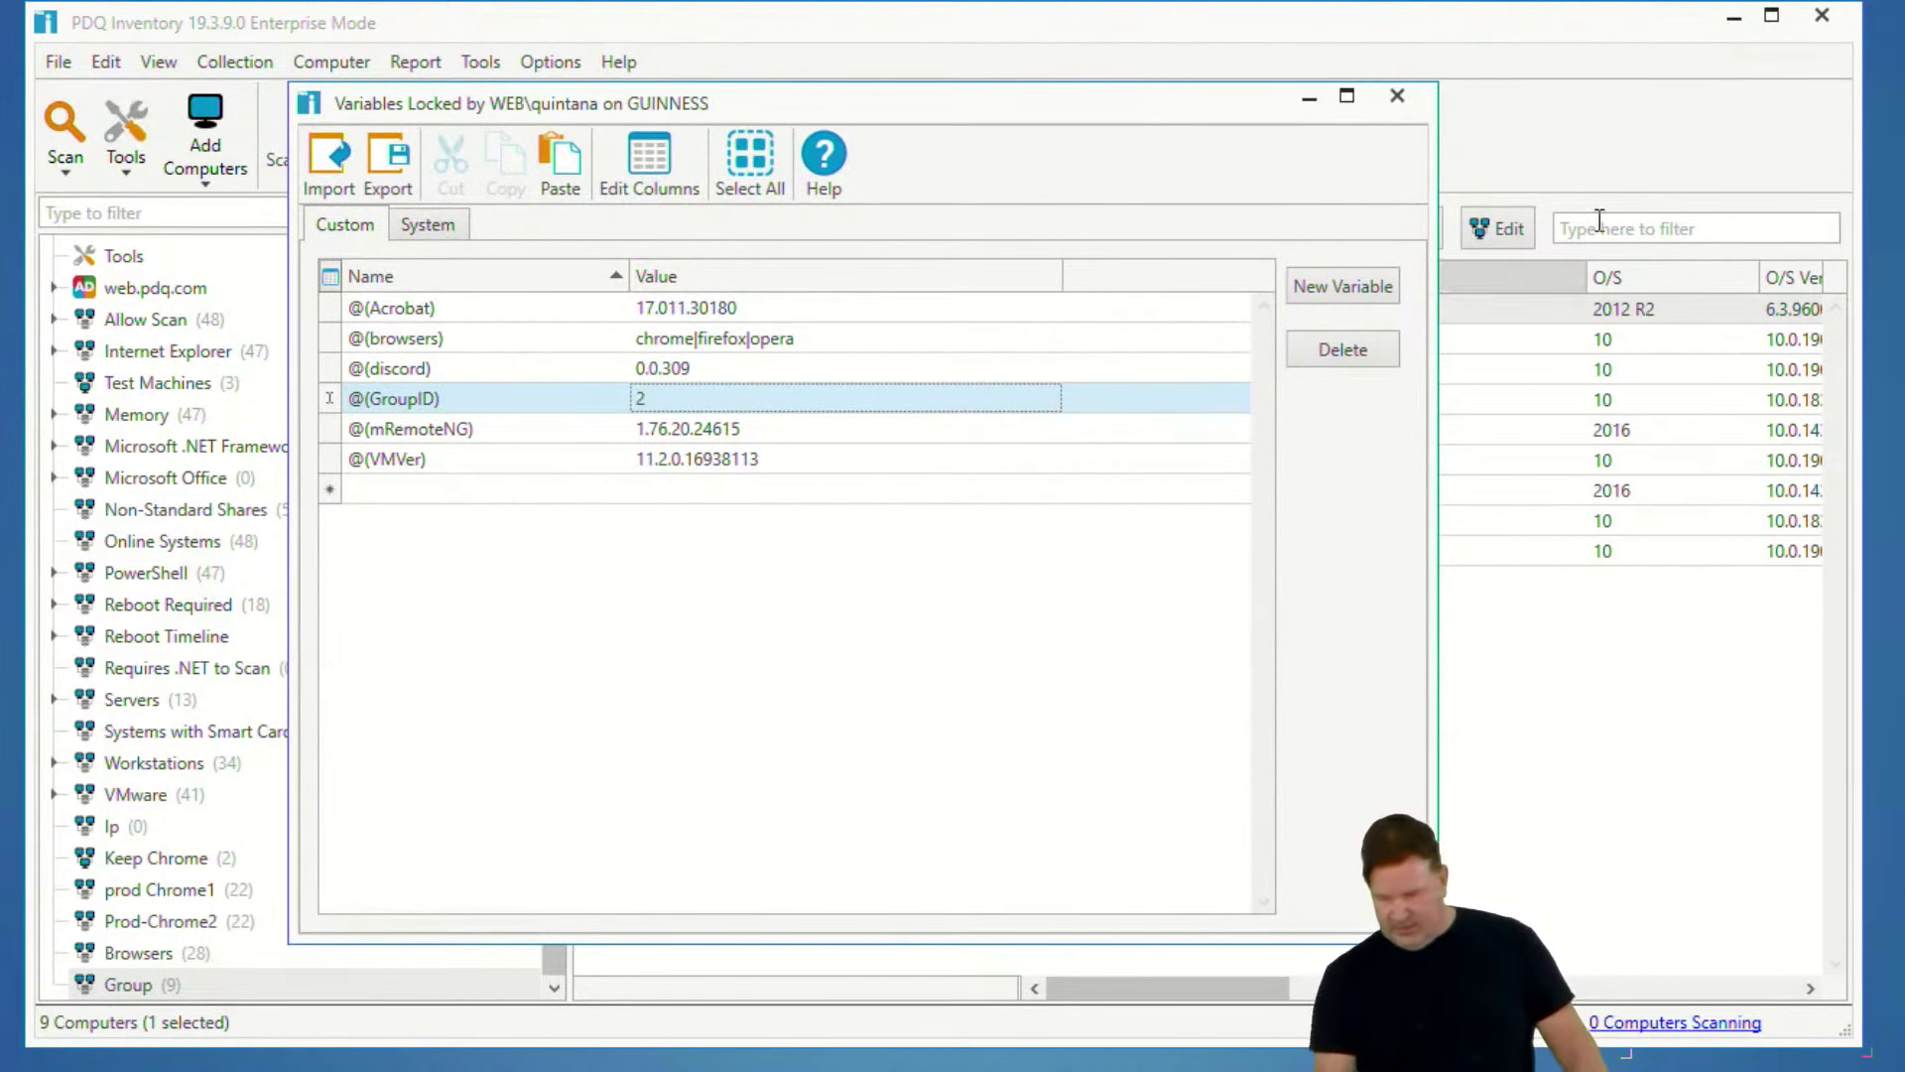
{"action": "left_click", "coordinate": [1397, 95]}
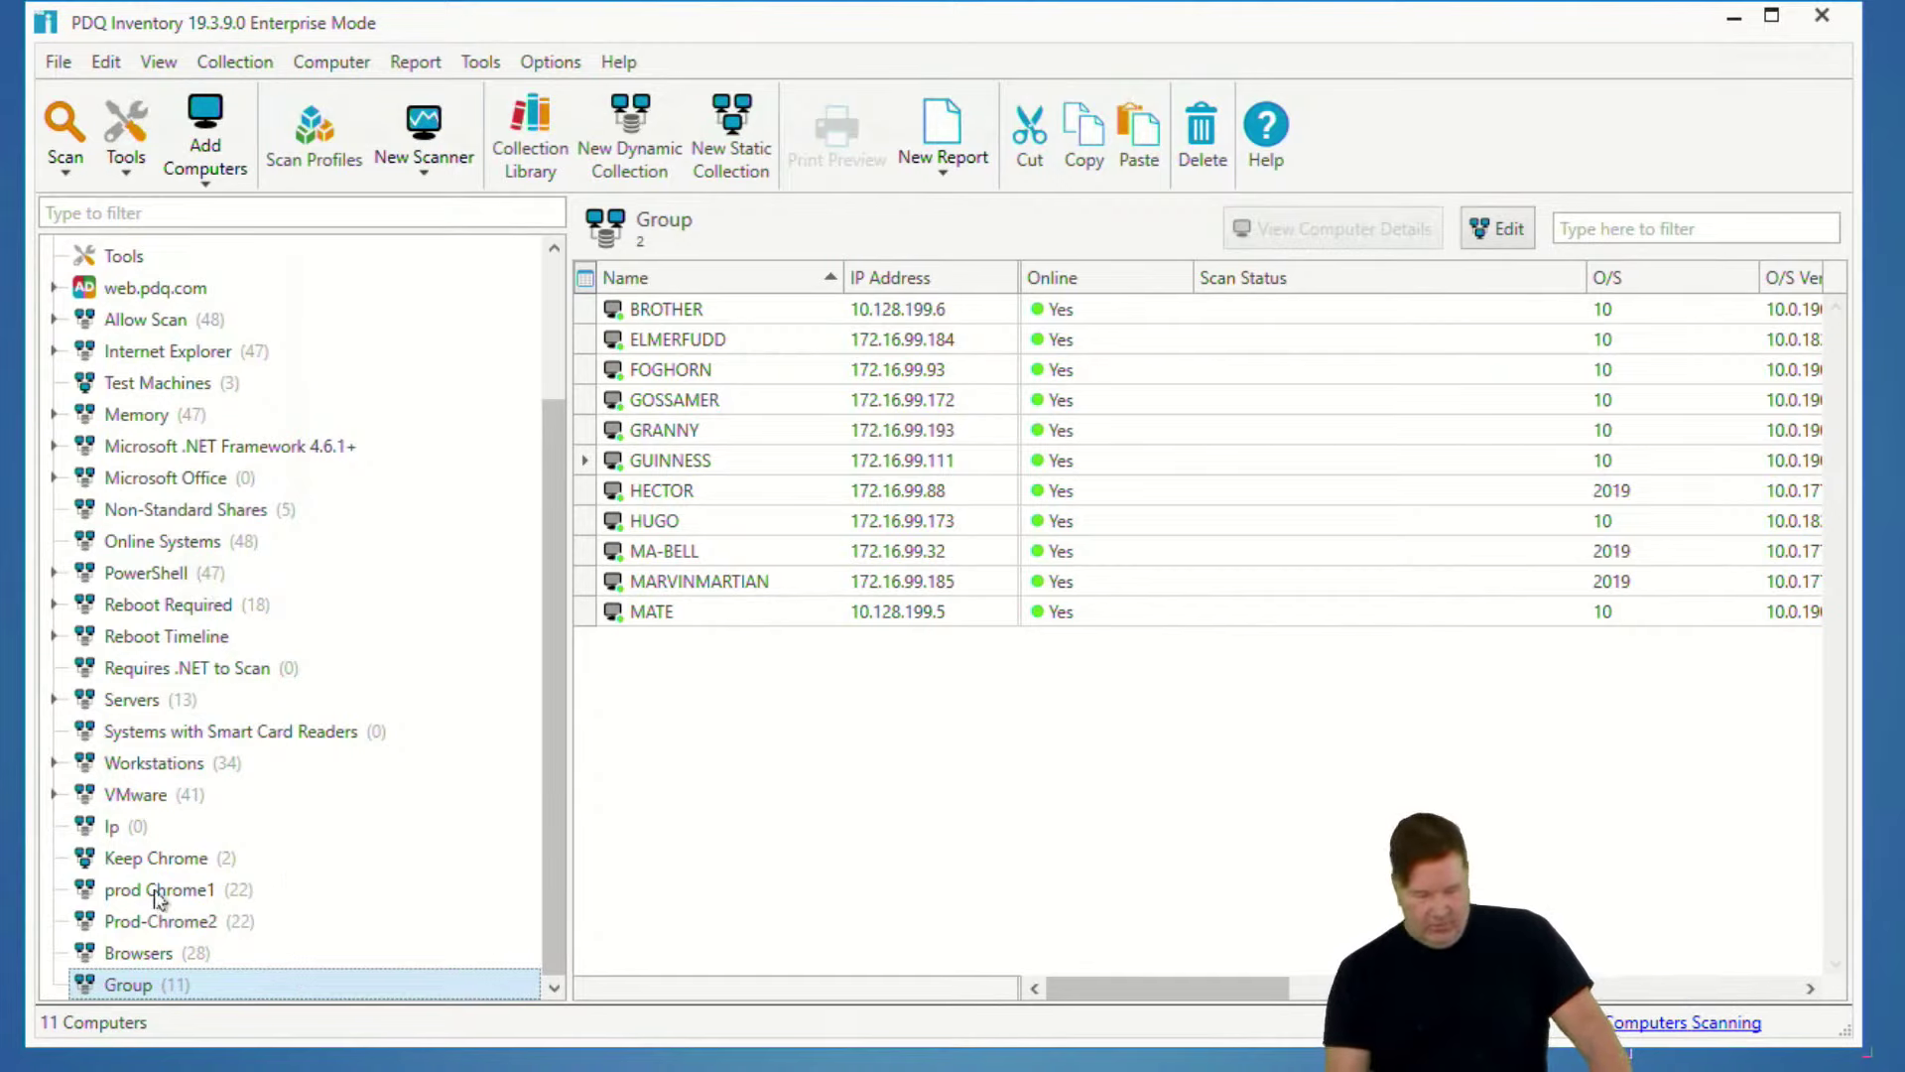
- Change the Keep Chrome filter of the Prod-Chrome2 collection to Is Member of the Group collection, and save it
{"action": "left_click", "coordinate": [184, 924]}
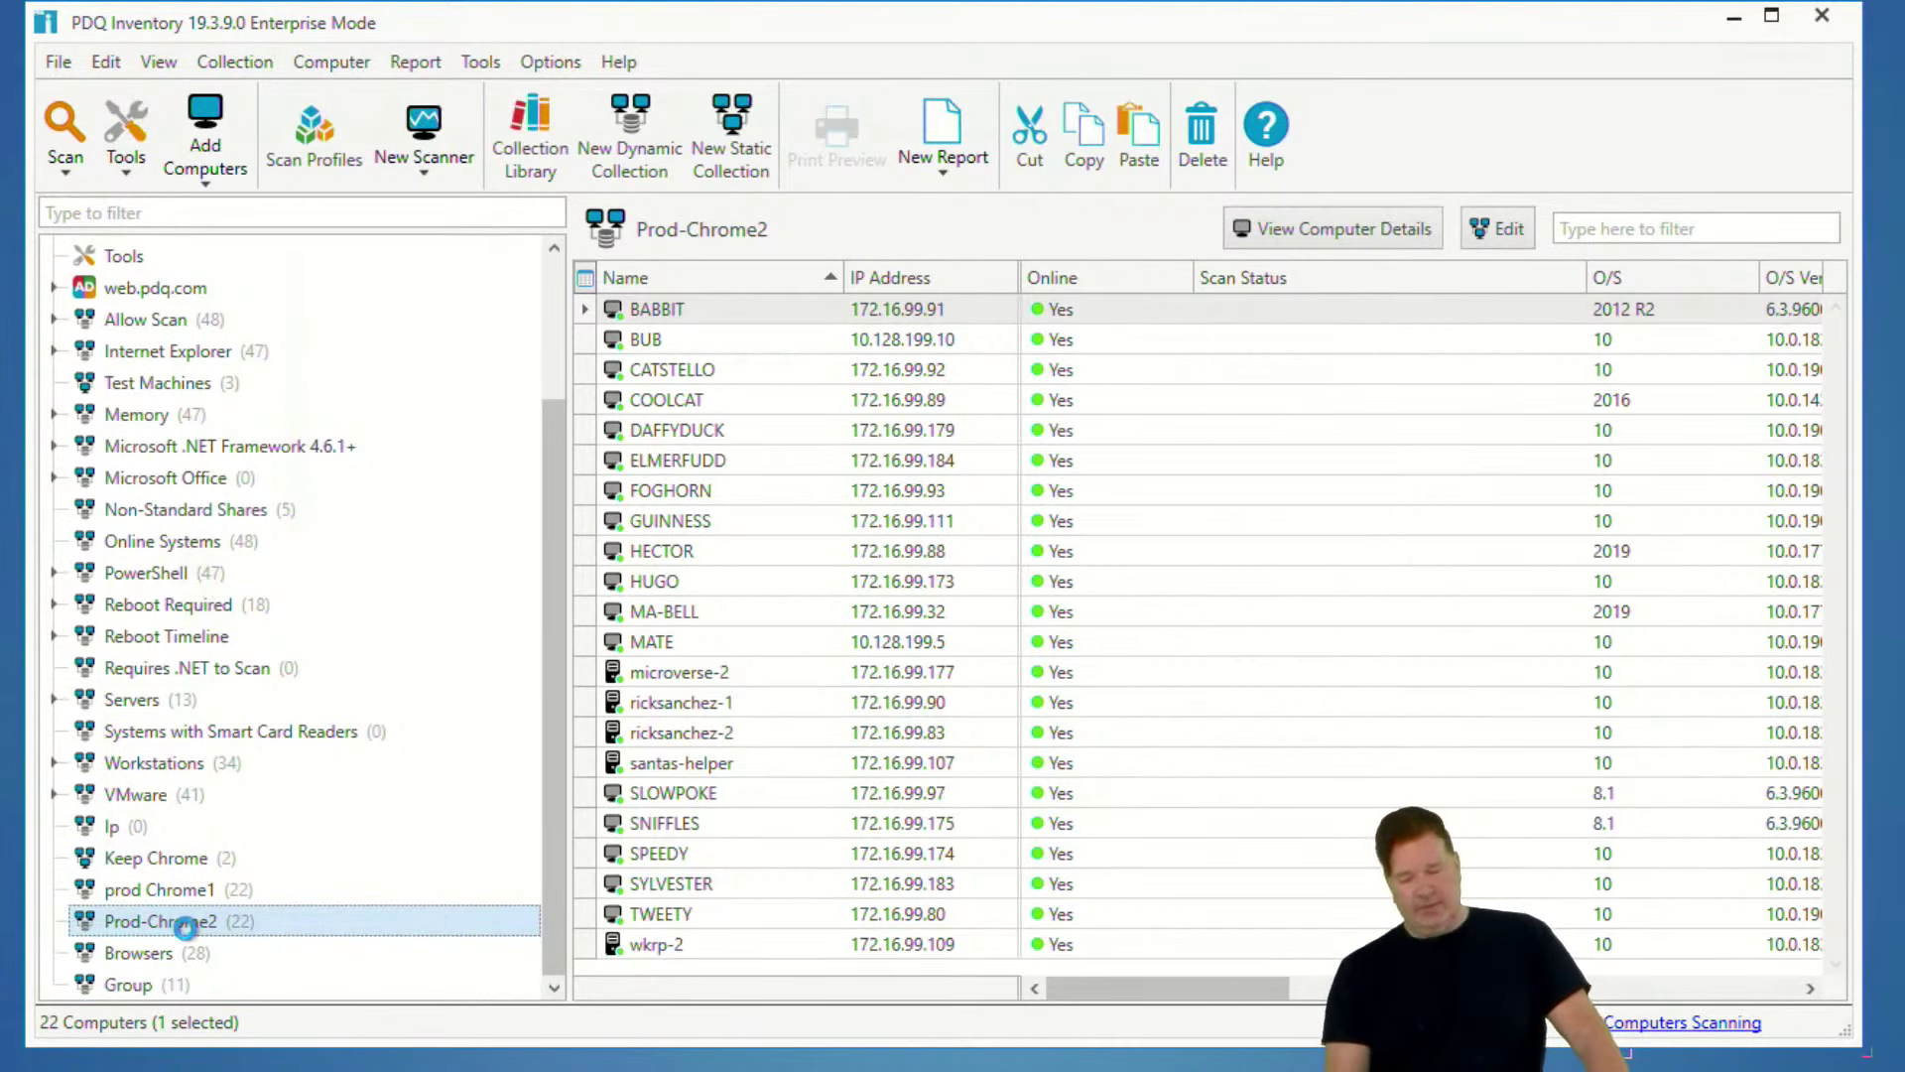
{"action": "double_click", "coordinate": [185, 924]}
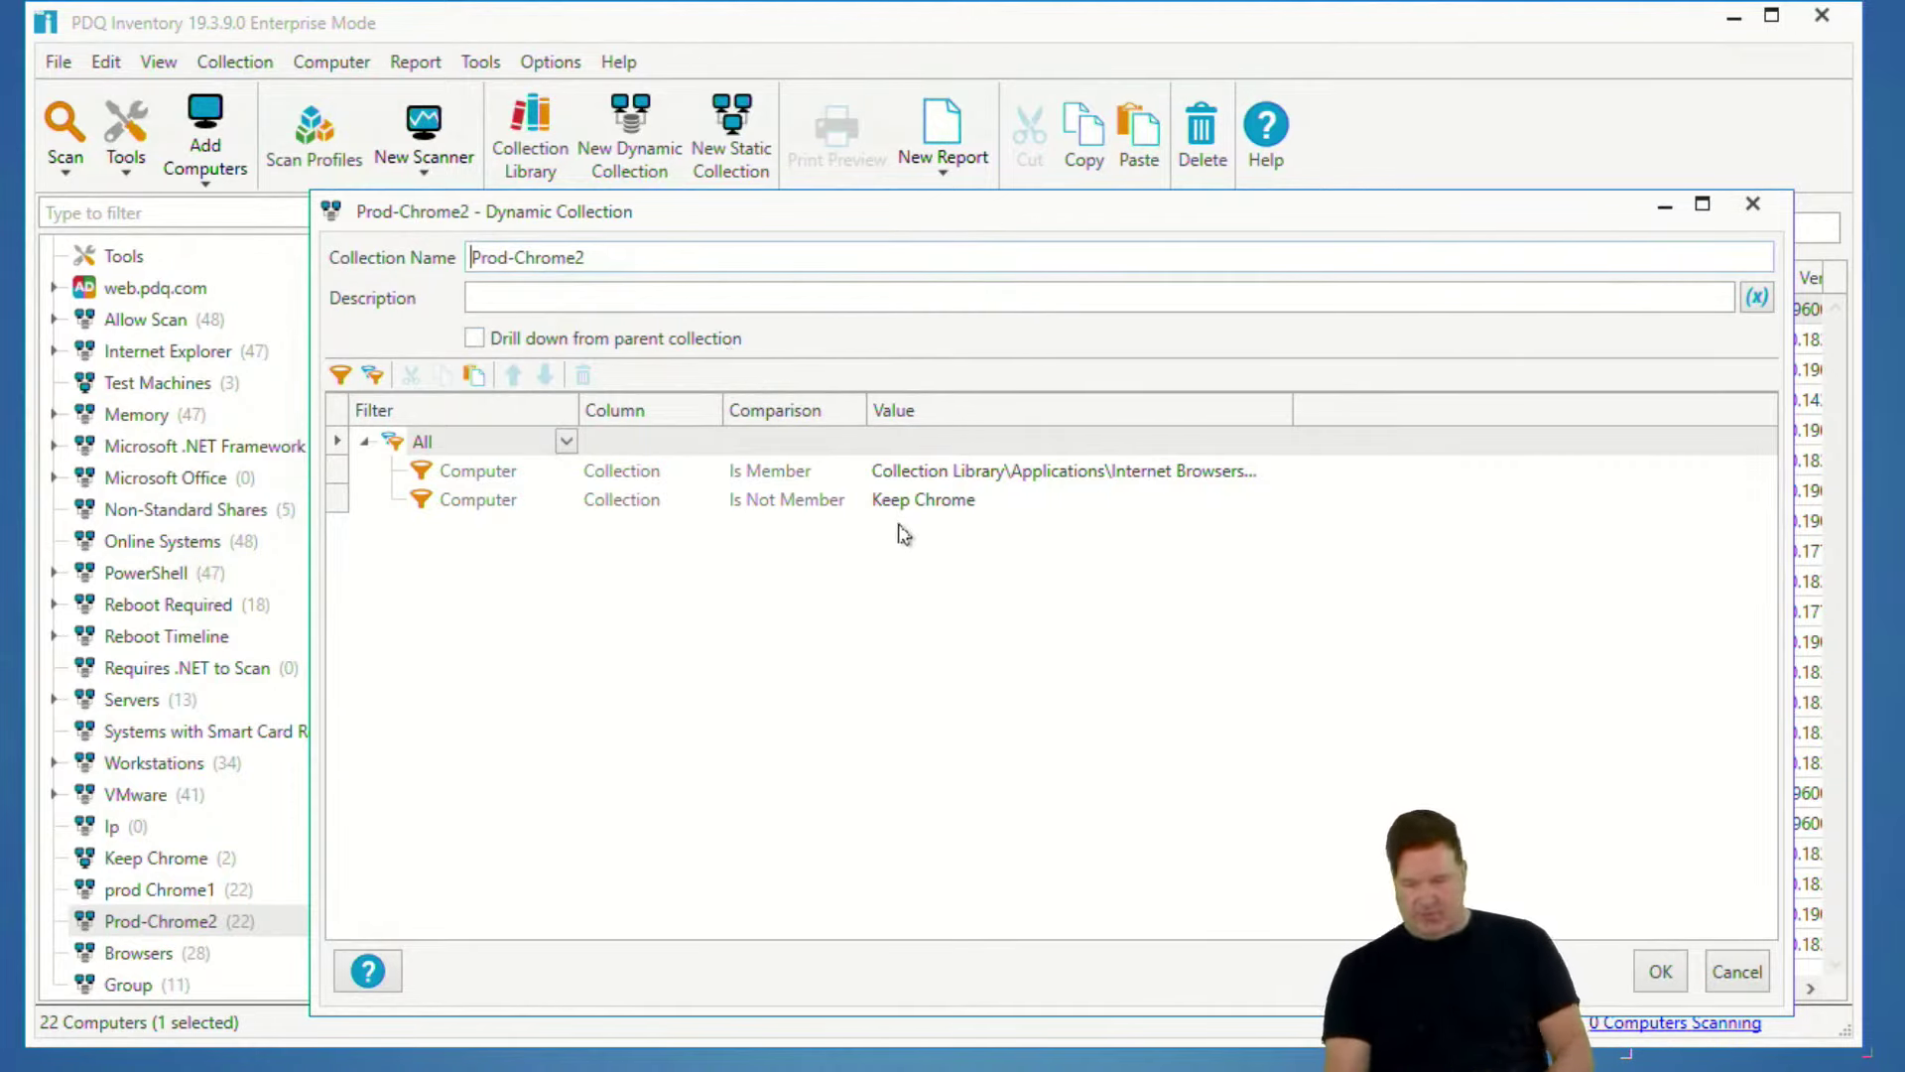
{"action": "left_click", "coordinate": [927, 502]}
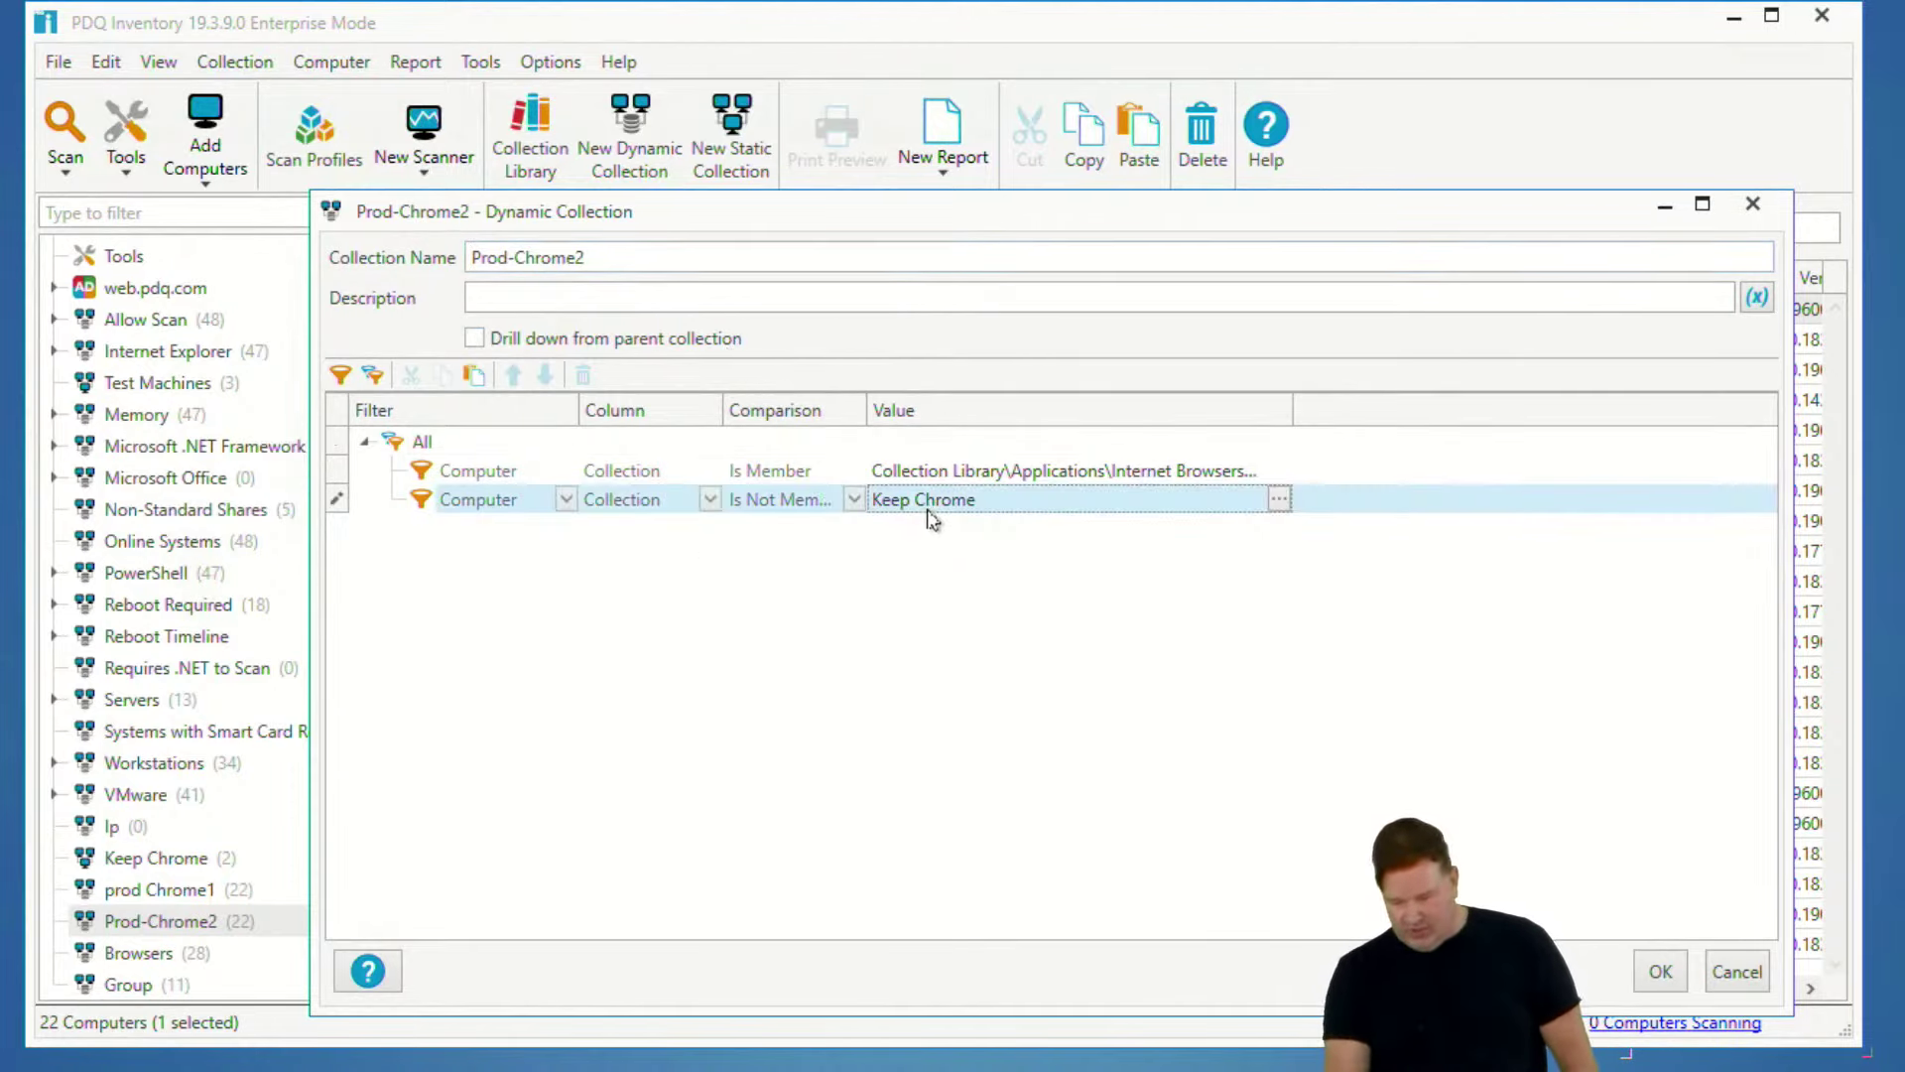
{"action": "left_click", "coordinate": [1278, 501]}
{"action": "scroll", "coordinate": [873, 735], "scroll_direction": "down", "scroll_amount": 2}
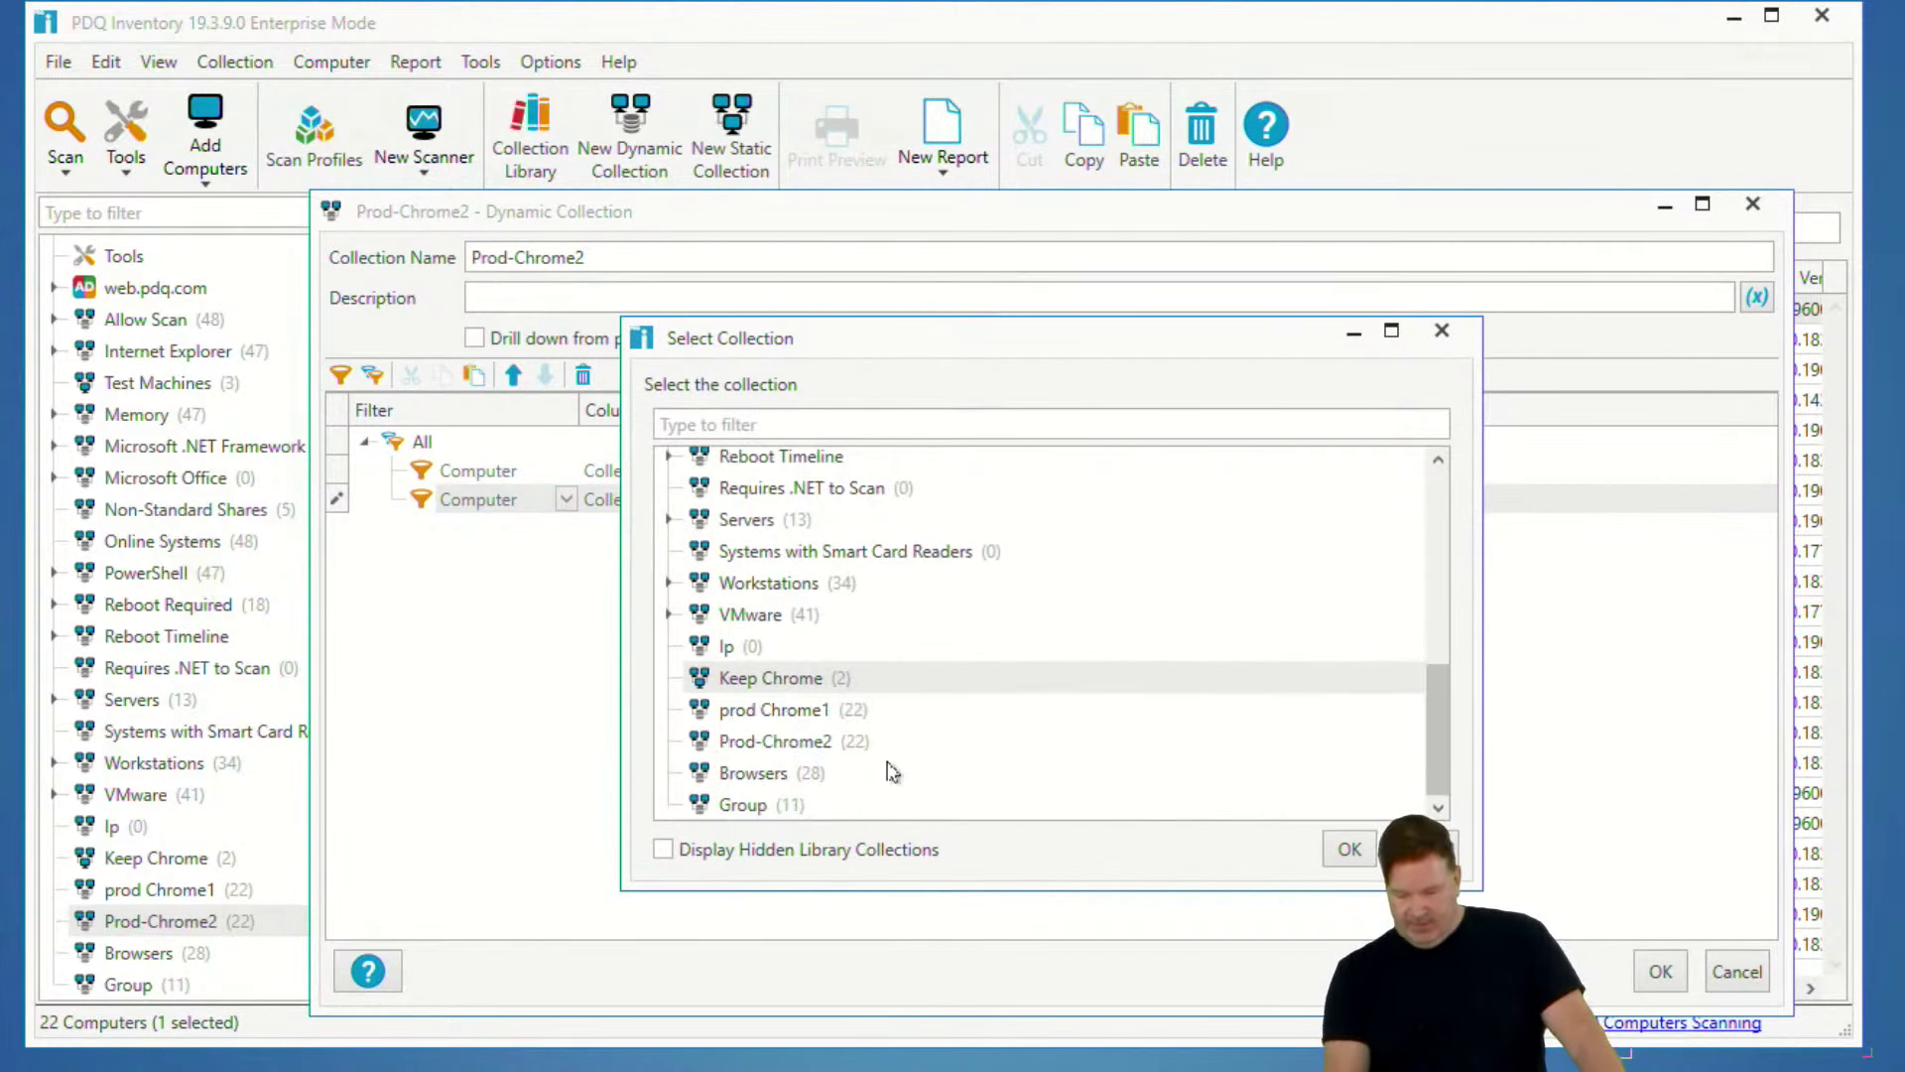
{"action": "left_click", "coordinate": [785, 809]}
{"action": "left_click", "coordinate": [1347, 848]}
{"action": "left_click", "coordinate": [853, 499]}
{"action": "left_click", "coordinate": [806, 536]}
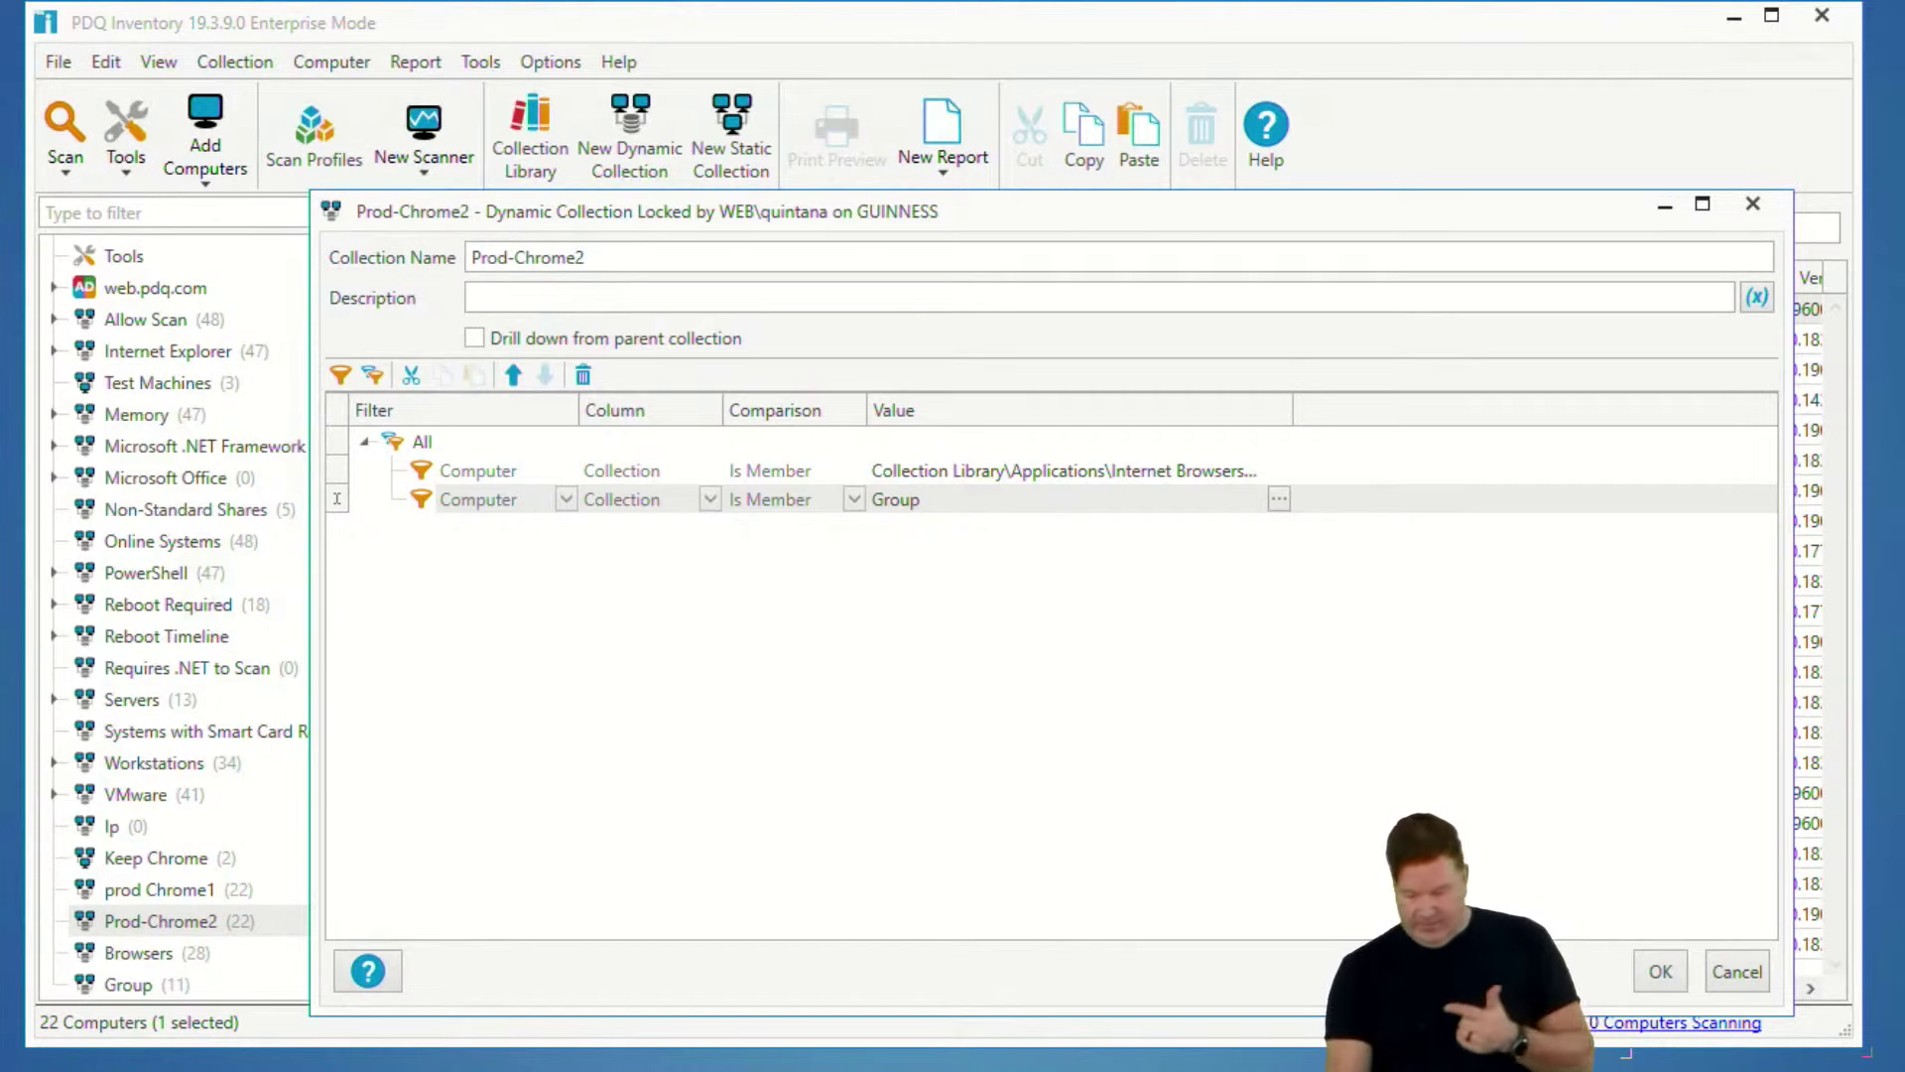
{"action": "left_click", "coordinate": [1647, 957]}
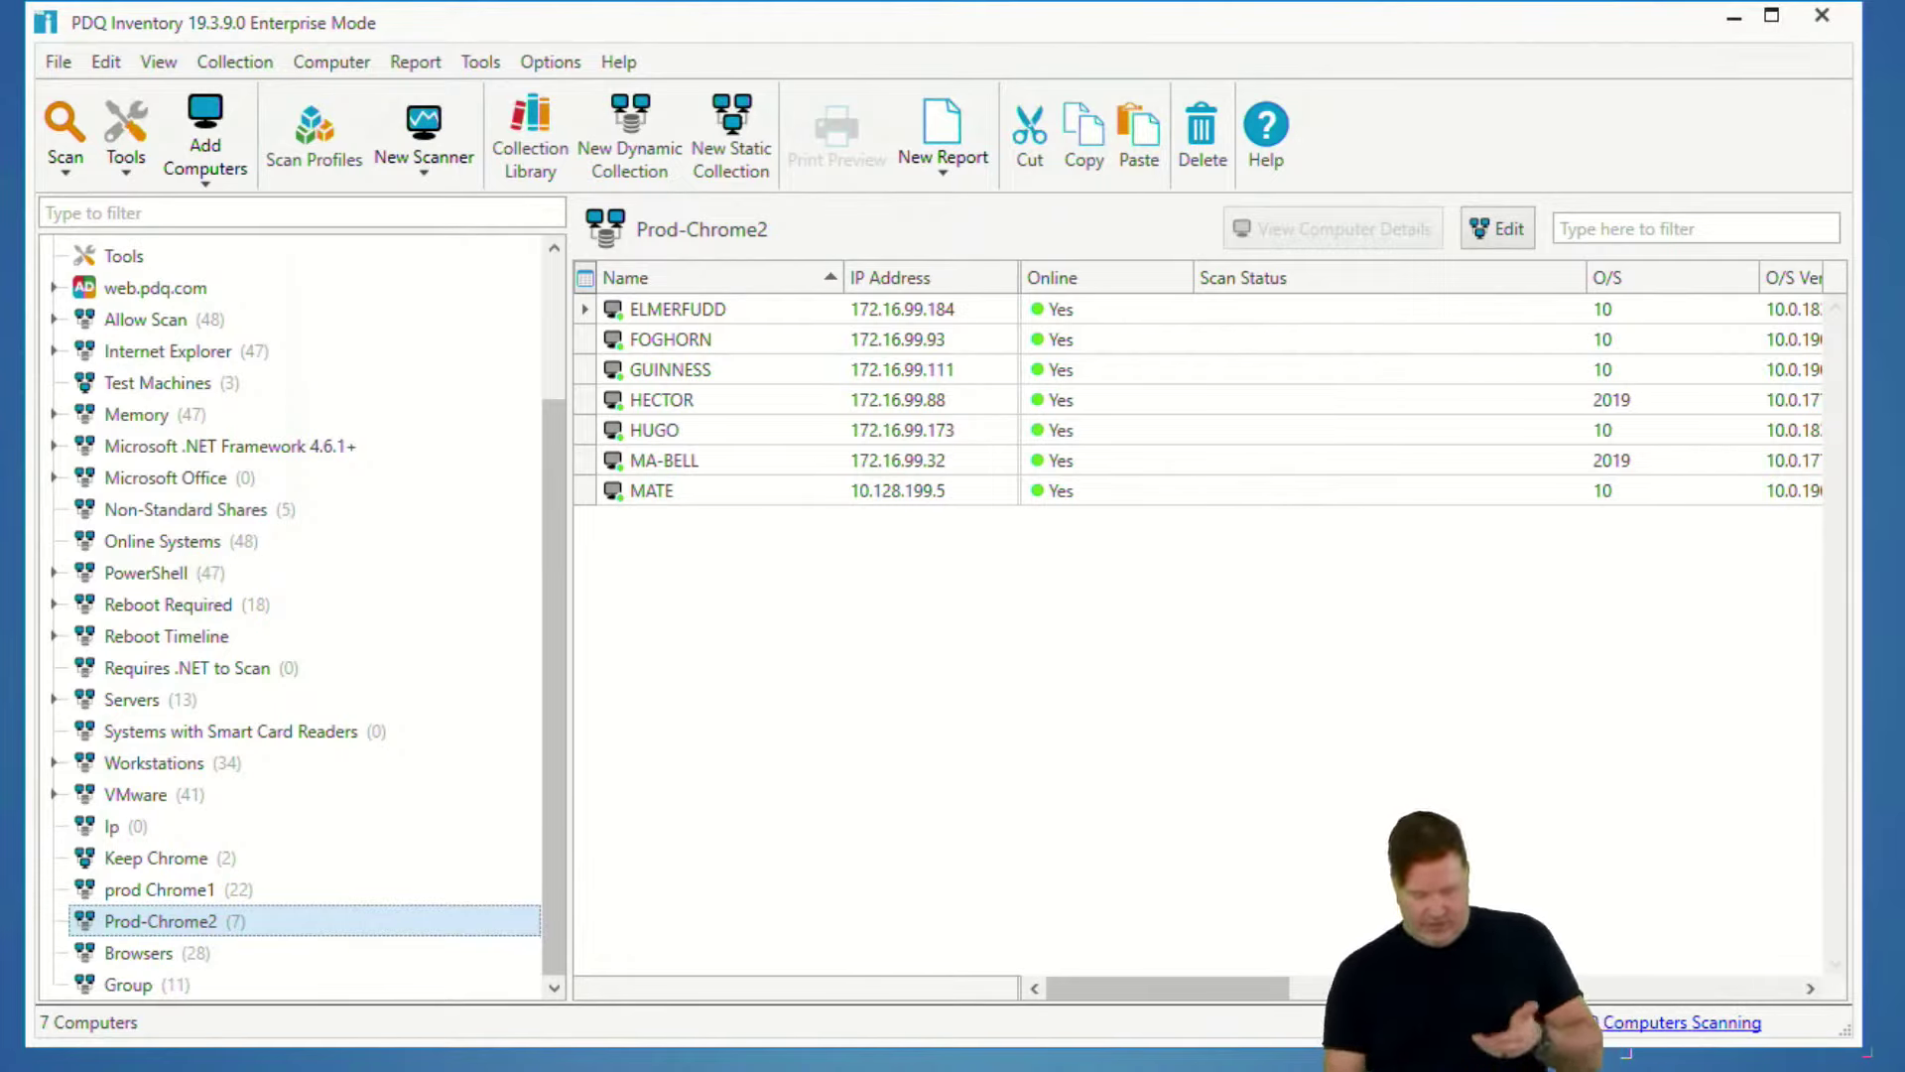
- Rename the Prod-Chrome2 collection as Prod-Chrome intell and save it
{"action": "double_click", "coordinate": [196, 919]}
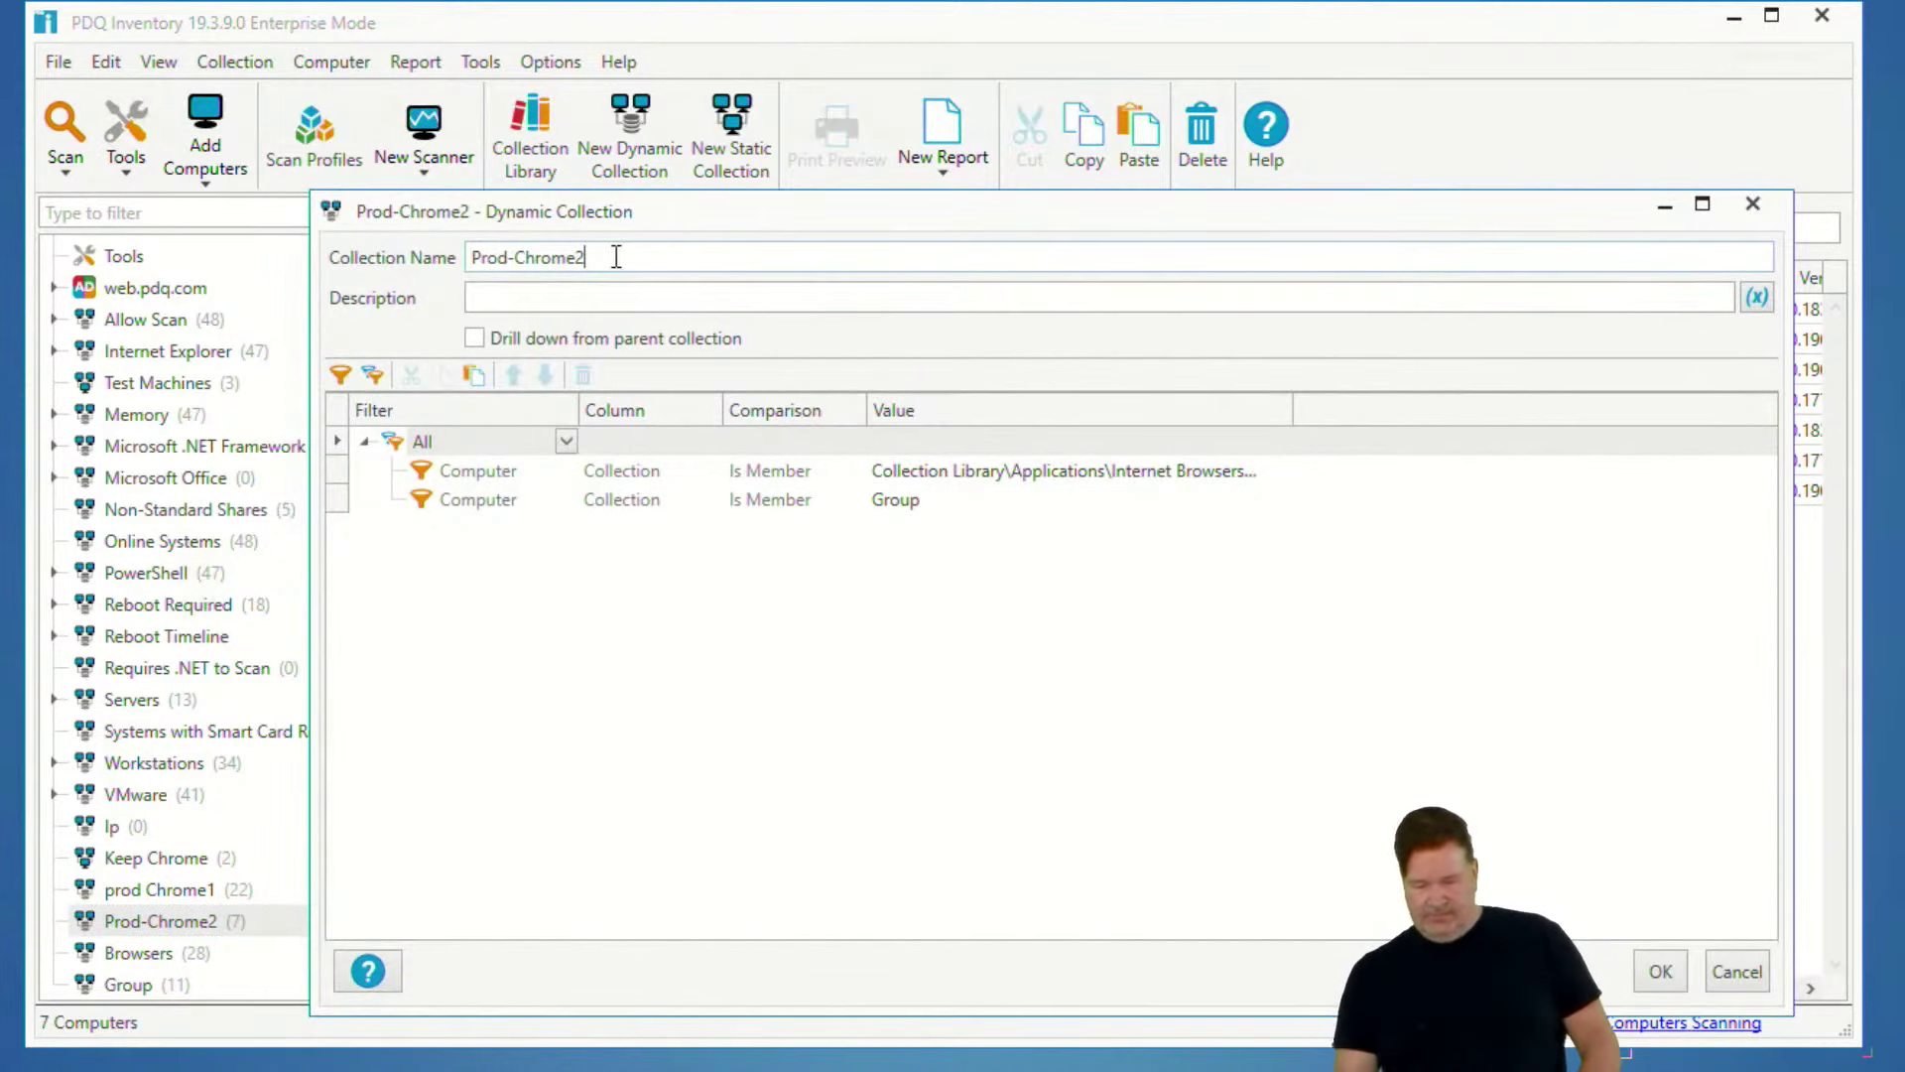
{"action": "key", "text": "BackSpace"}
{"action": "type", "text": "intell"}
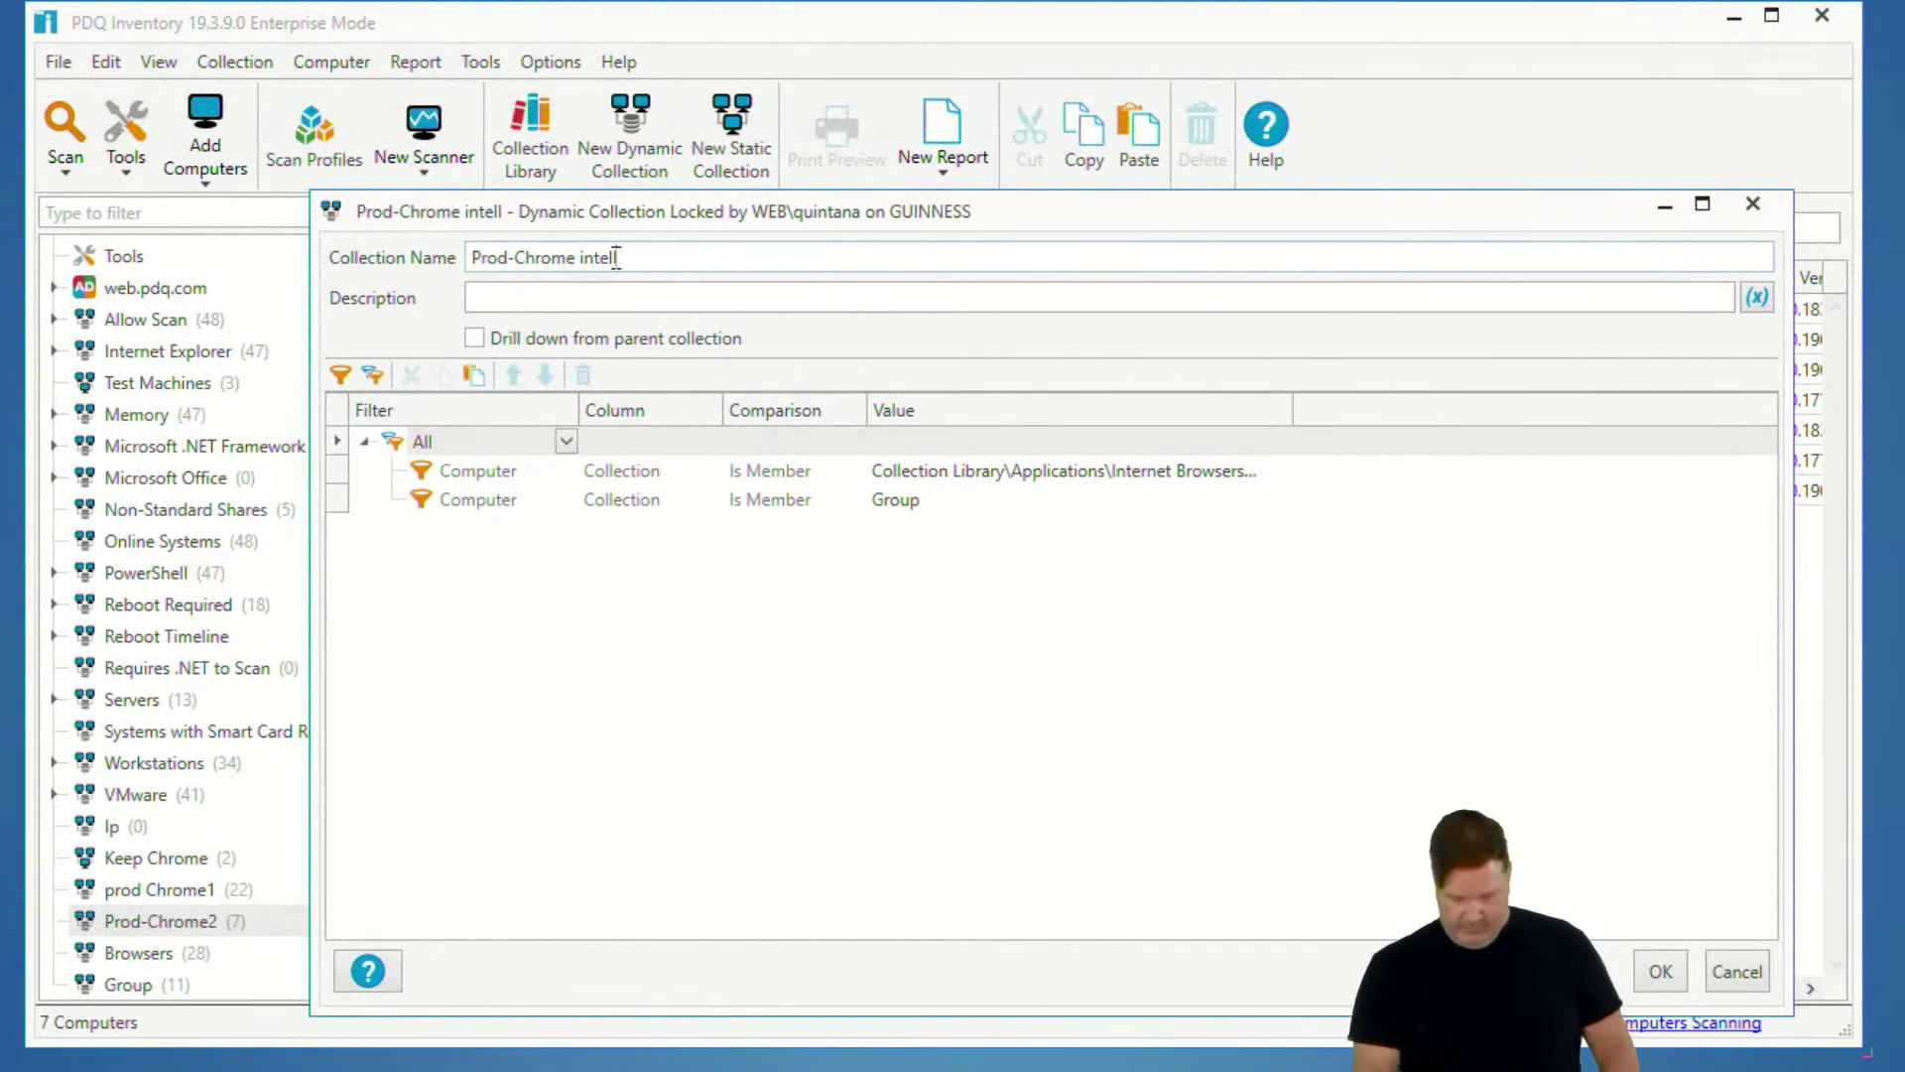
{"action": "key", "text": "Return"}
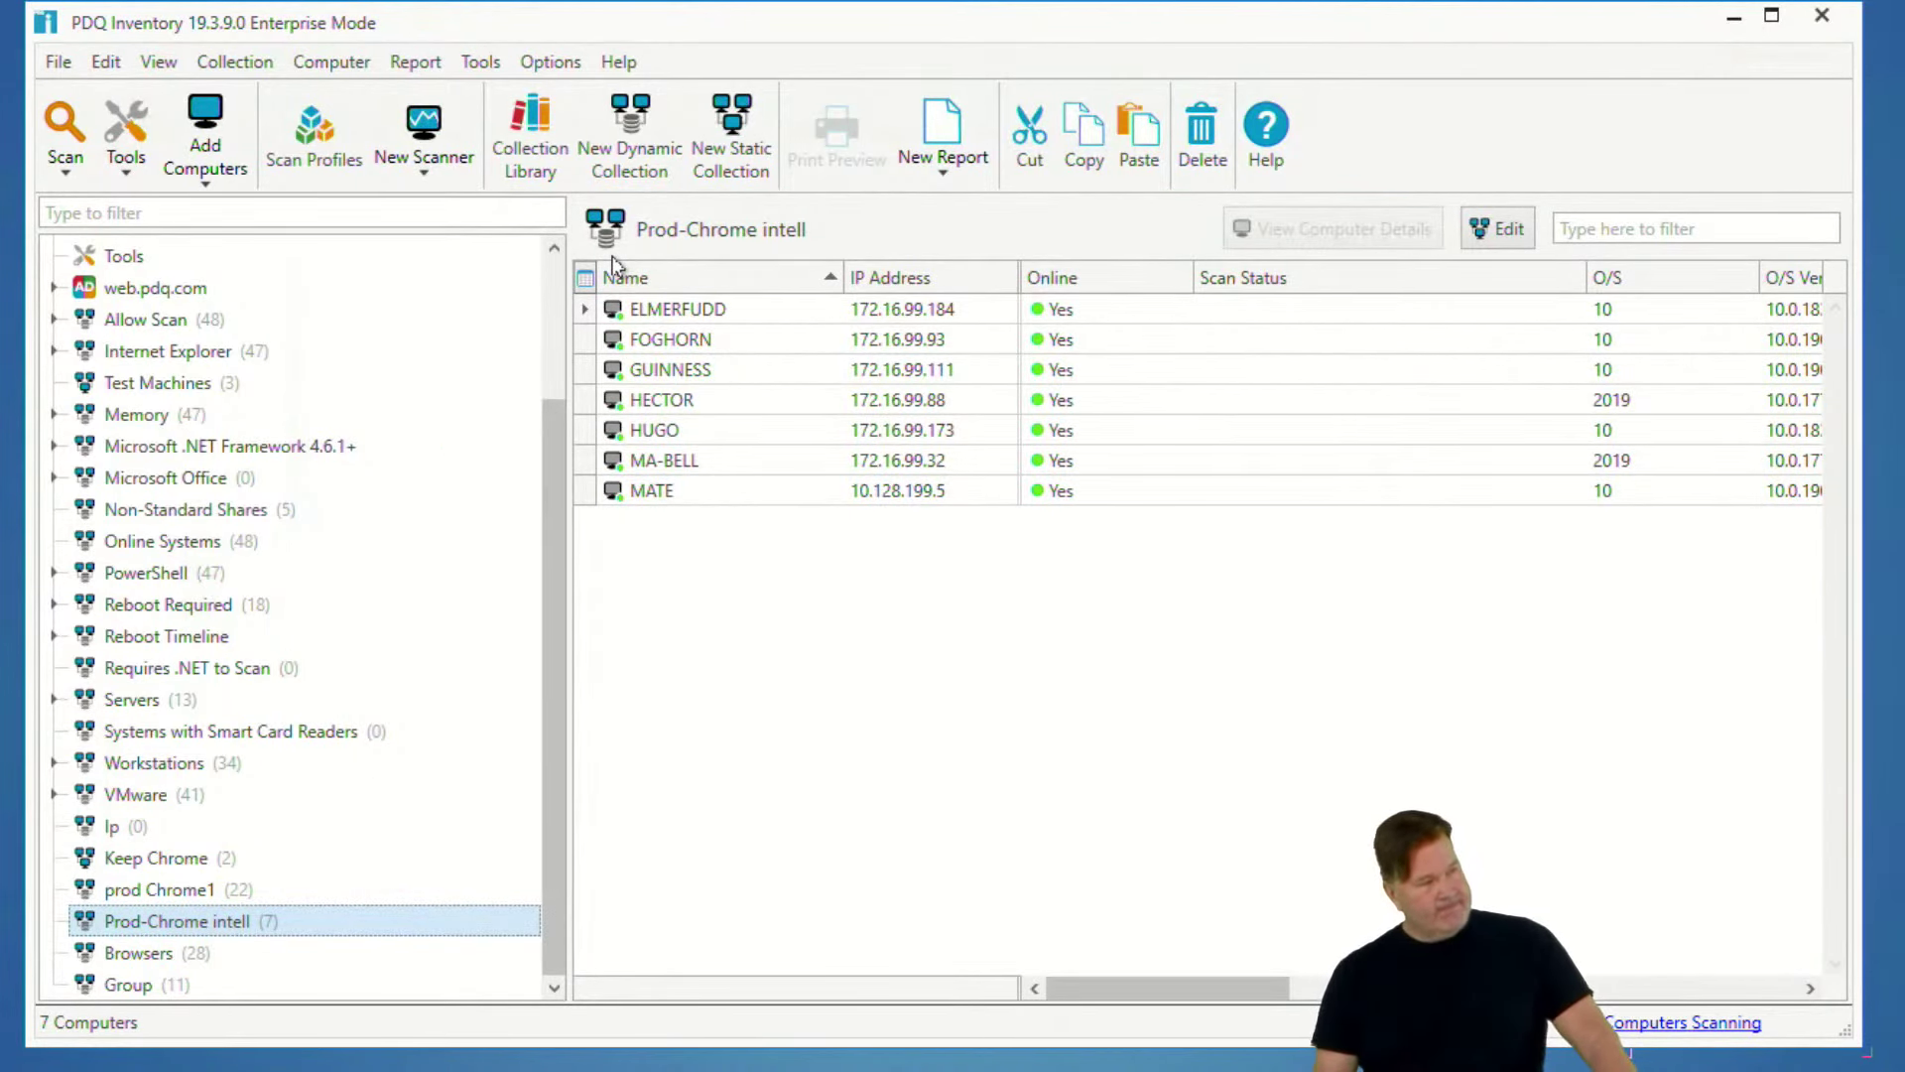
- View the list of custom fields and its import options, and close it
{"action": "left_click", "coordinate": [549, 62]}
{"action": "left_click", "coordinate": [601, 129]}
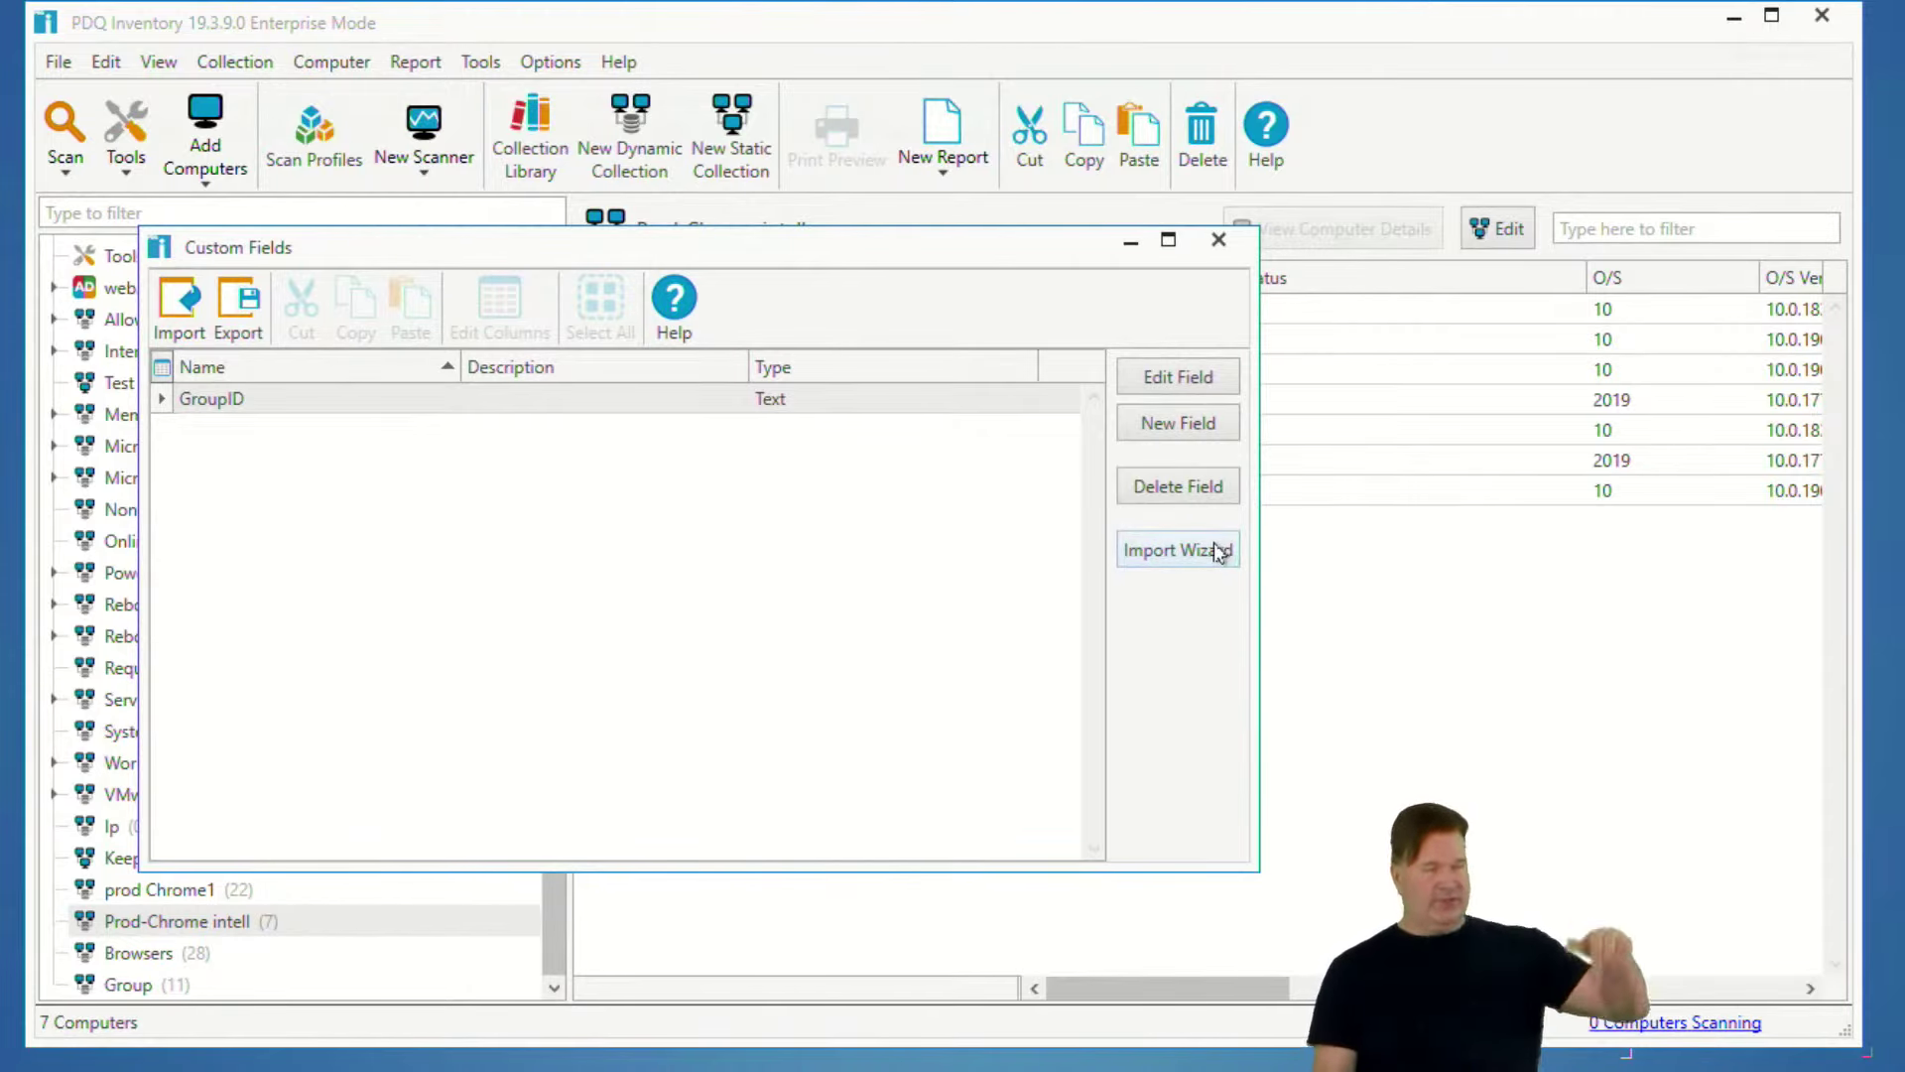
{"action": "left_click", "coordinate": [1219, 240]}
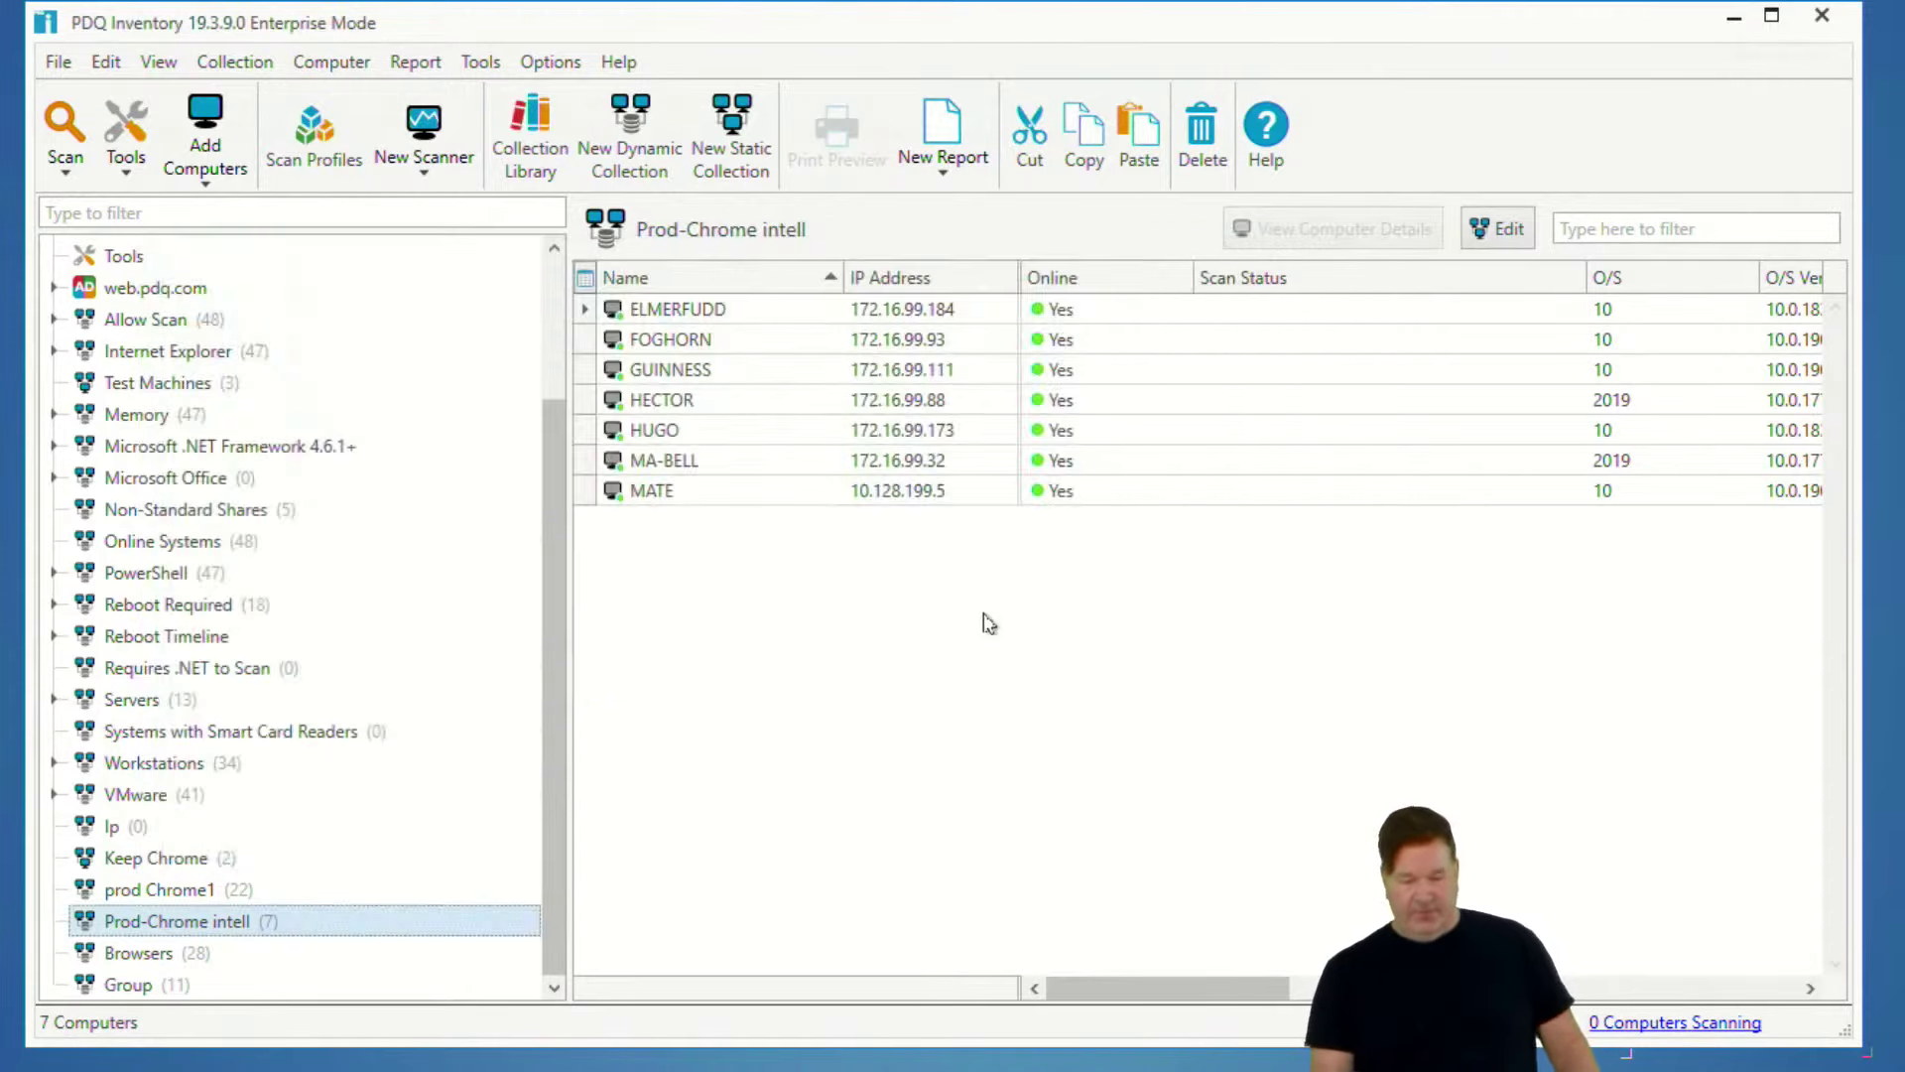
- Create a basic report, add a Computer GroupID column to it, and run the report
{"action": "left_click", "coordinate": [415, 62]}
{"action": "mouse_move", "coordinate": [595, 97]}
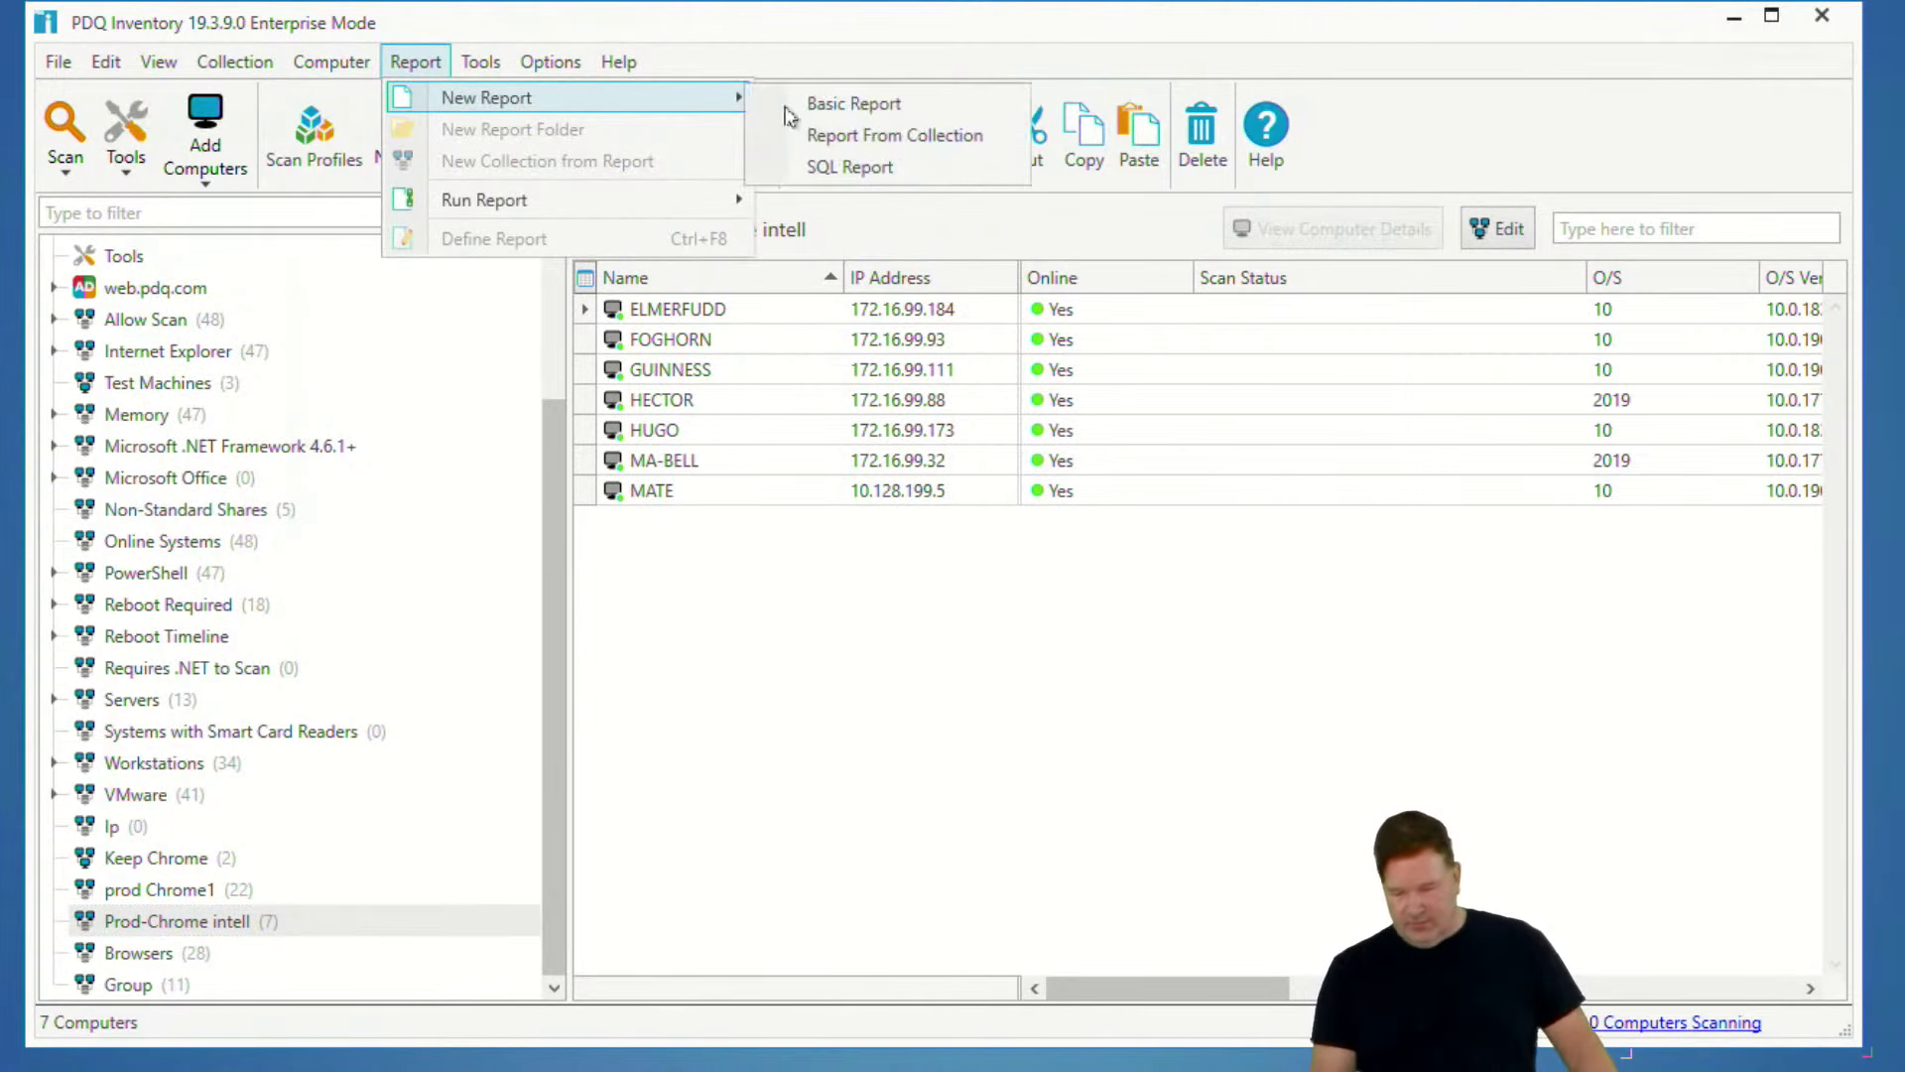
{"action": "left_click", "coordinate": [956, 104]}
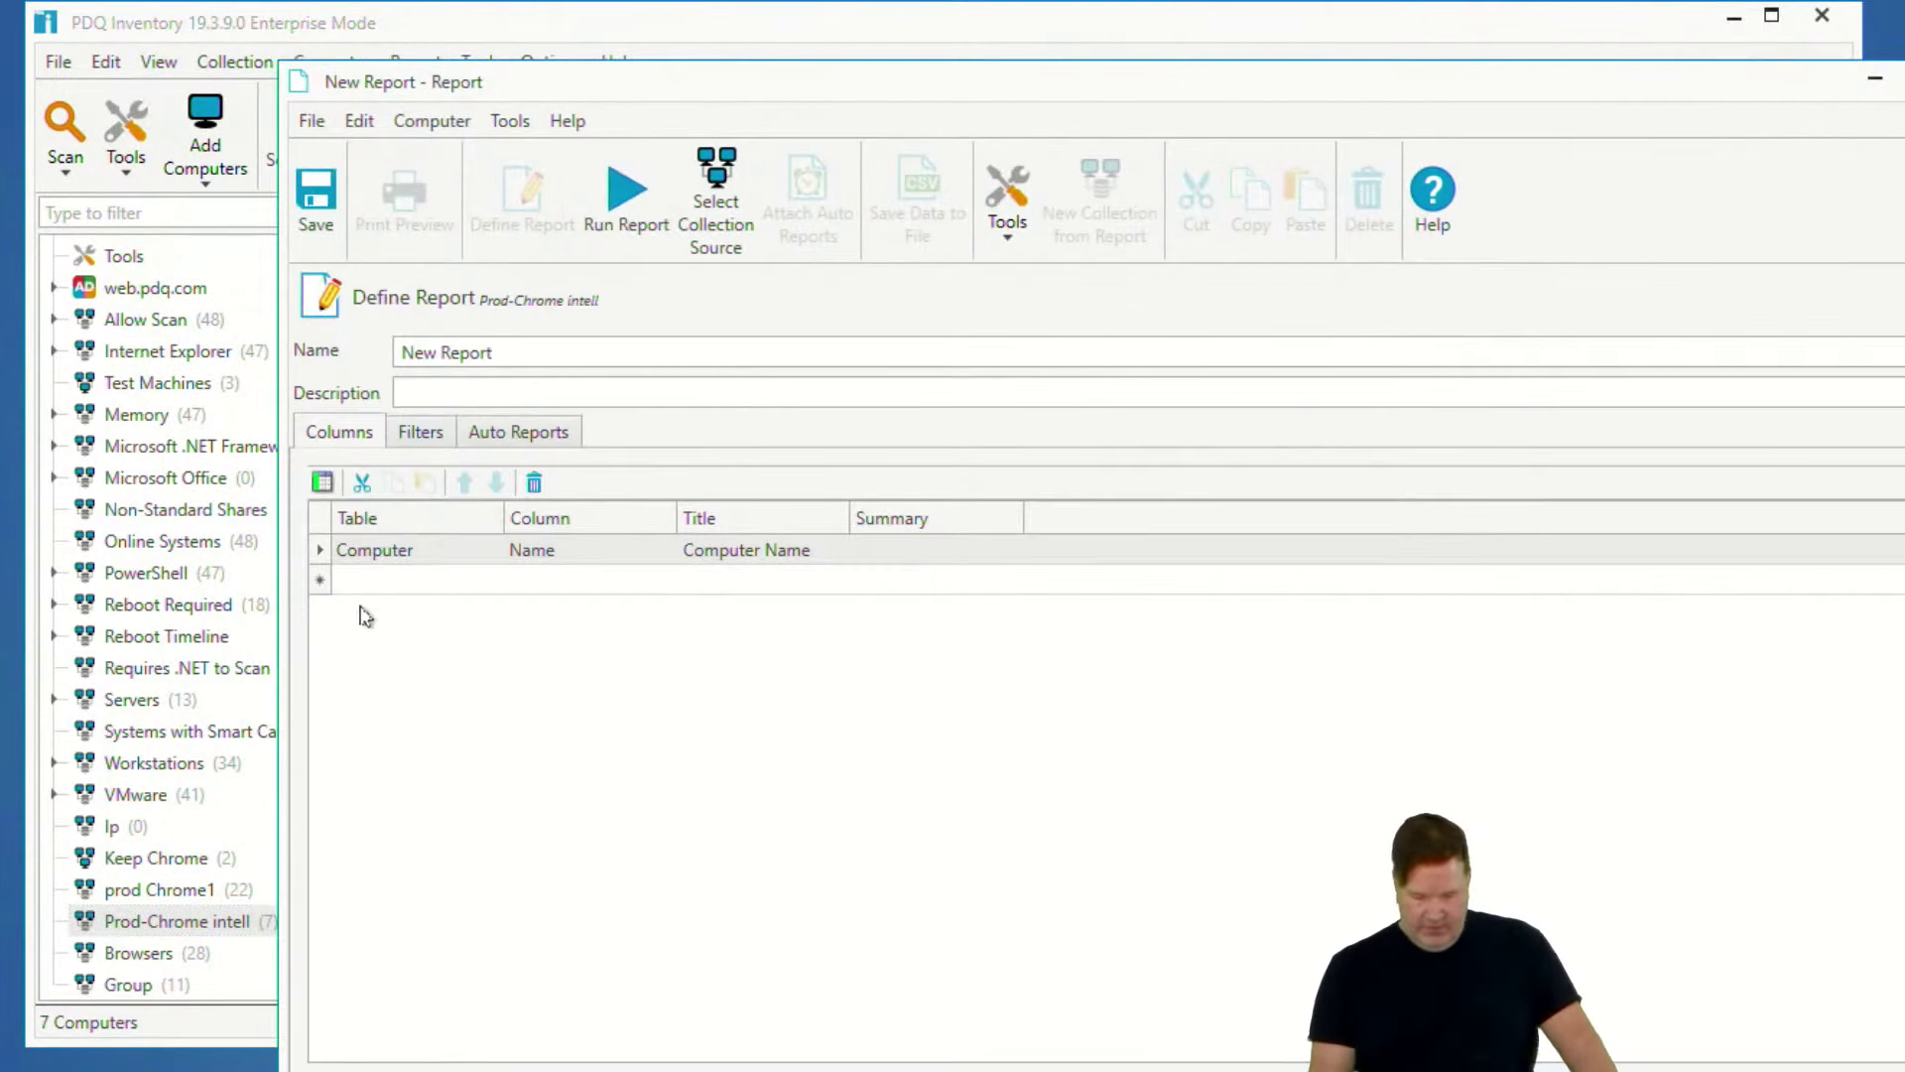
{"action": "left_click", "coordinate": [419, 582]}
{"action": "left_click", "coordinate": [491, 581]}
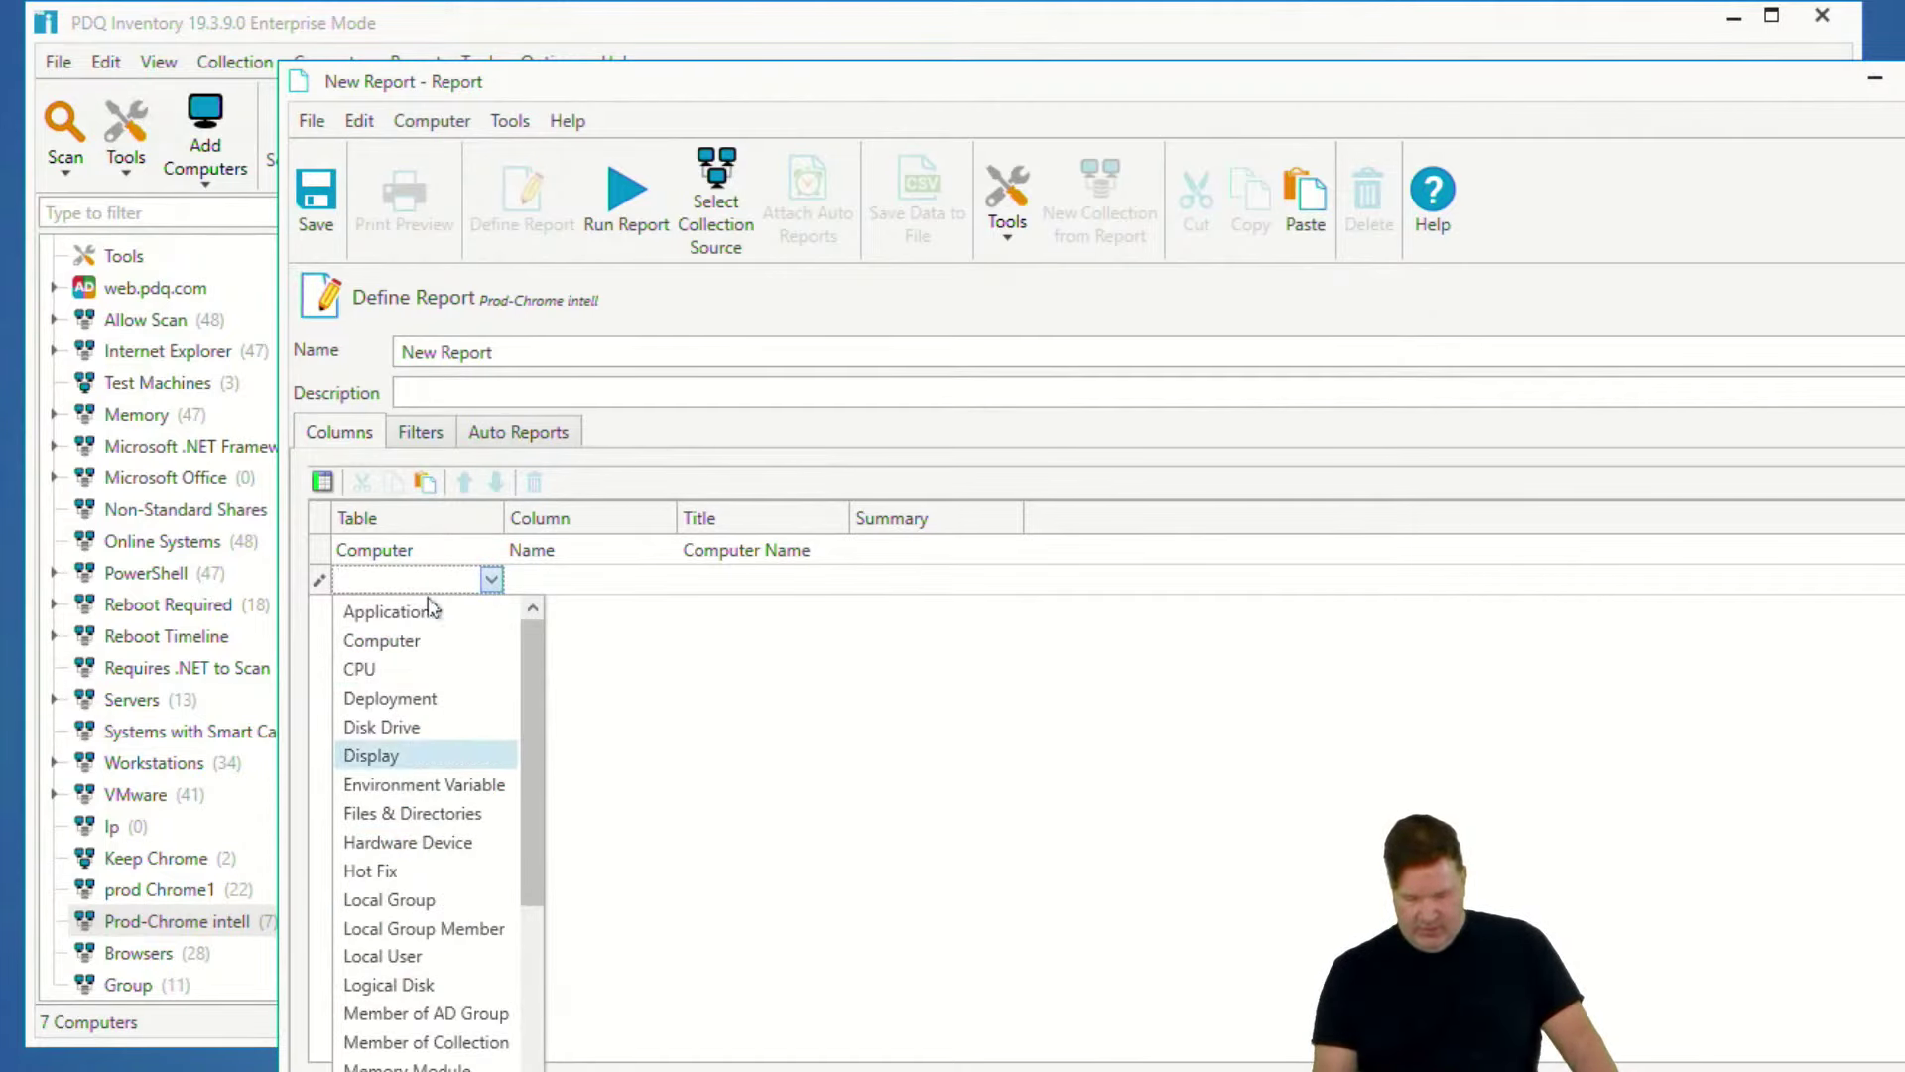
{"action": "left_click", "coordinate": [397, 640]}
{"action": "left_click", "coordinate": [626, 585]}
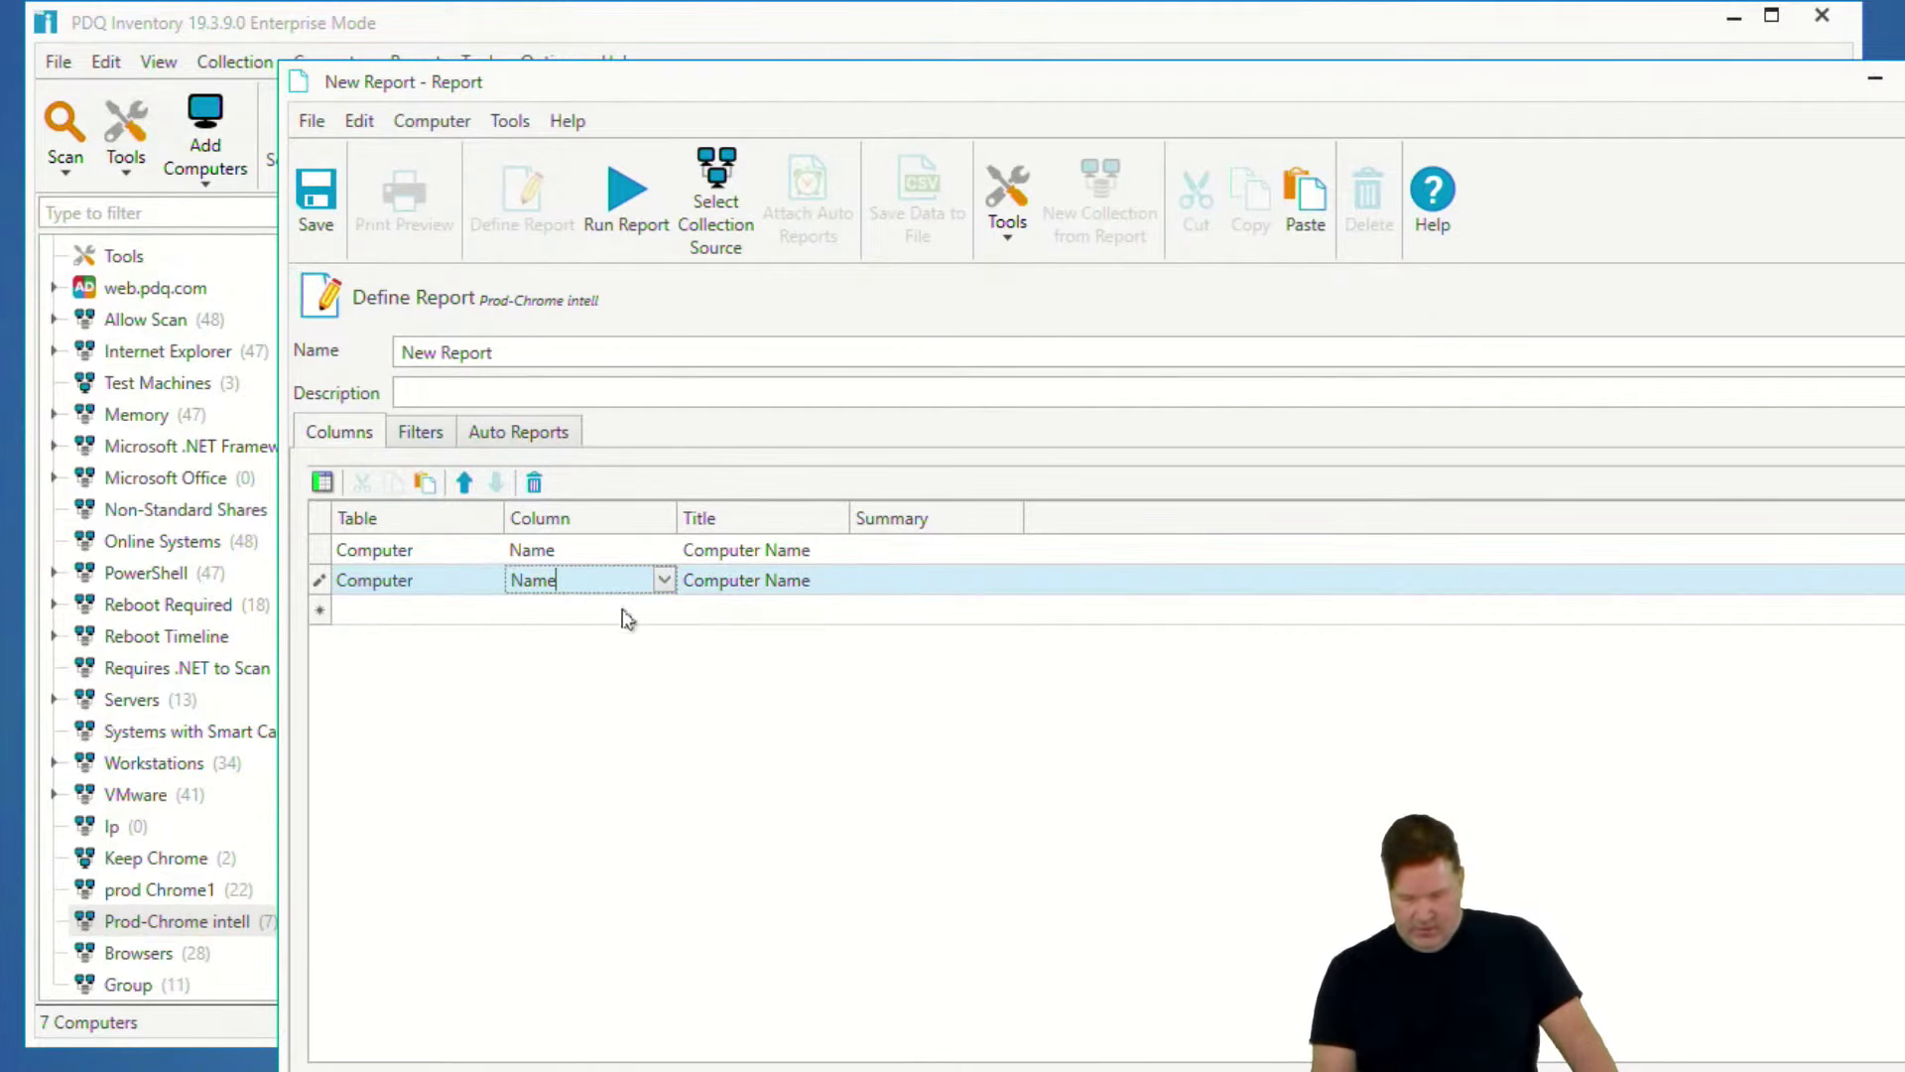
{"action": "left_click", "coordinate": [664, 581]}
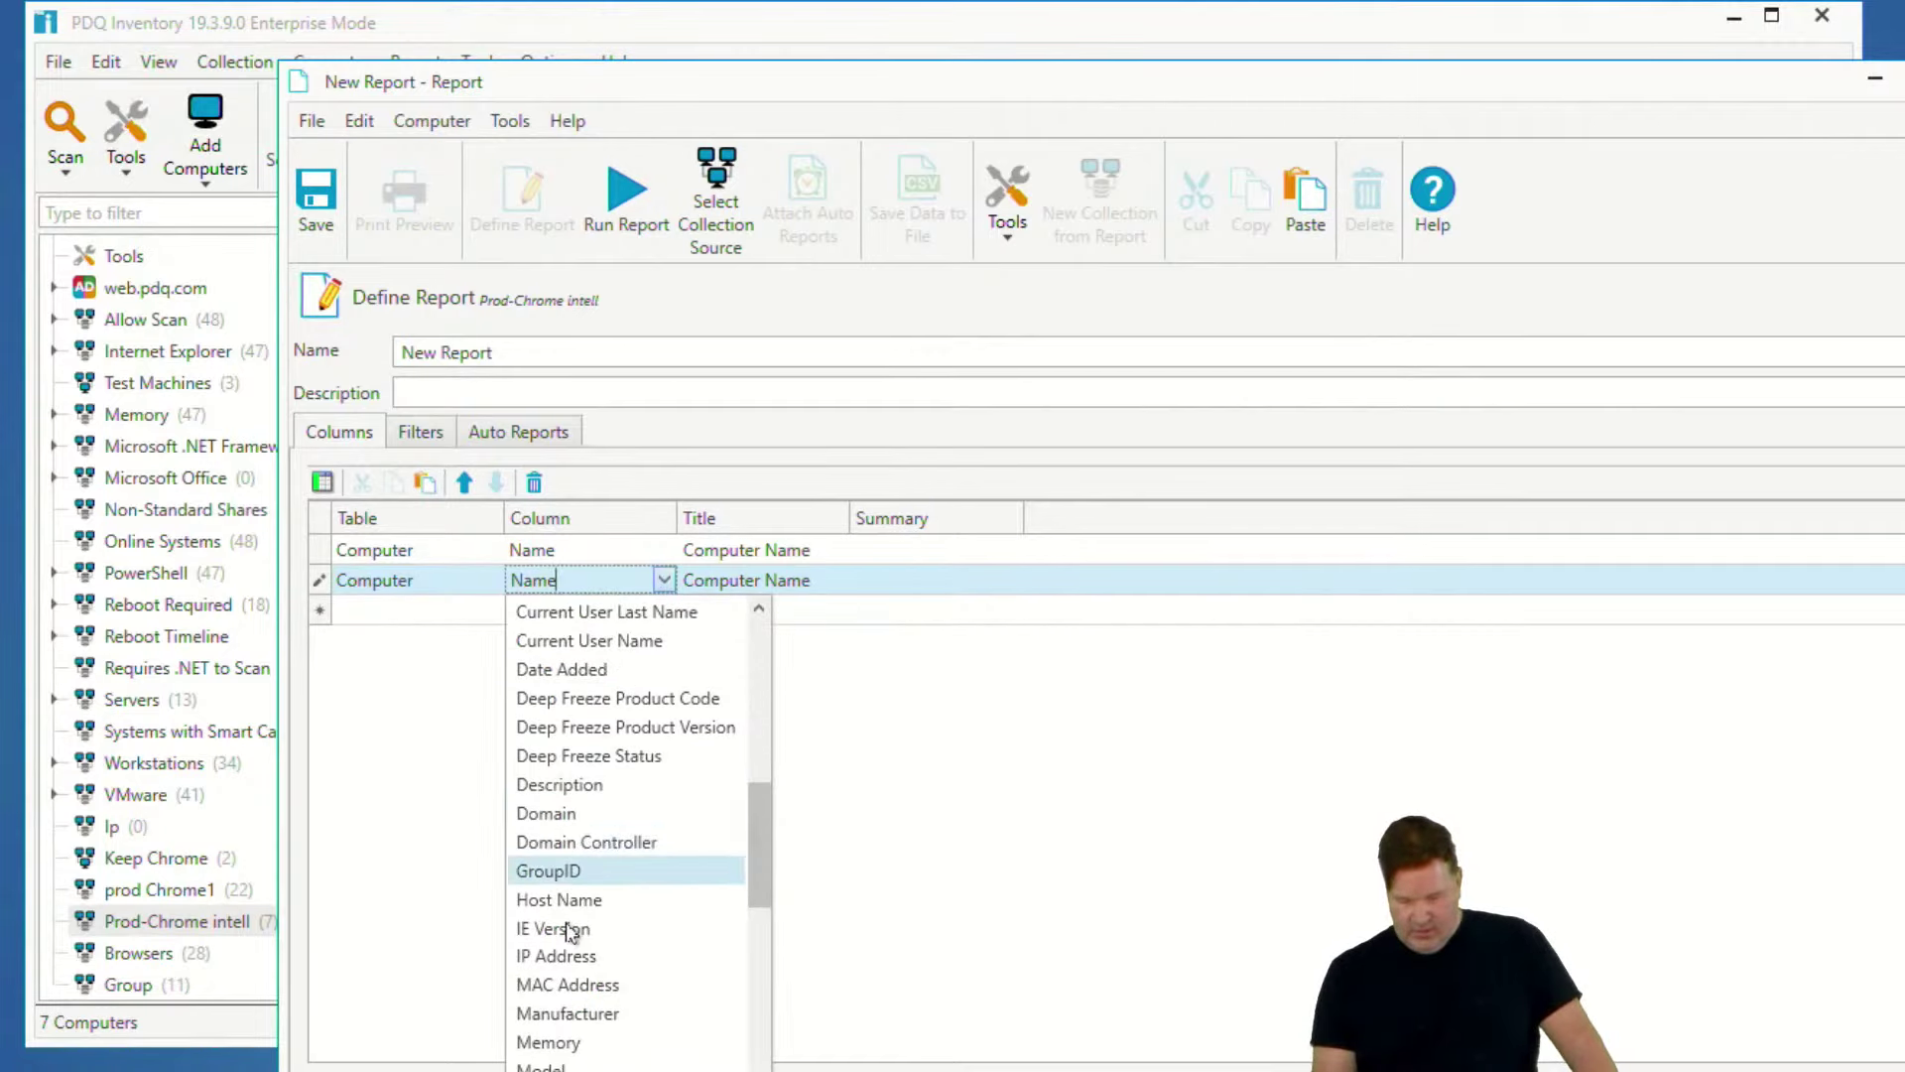
{"action": "left_click", "coordinate": [573, 871]}
{"action": "left_click", "coordinate": [652, 228]}
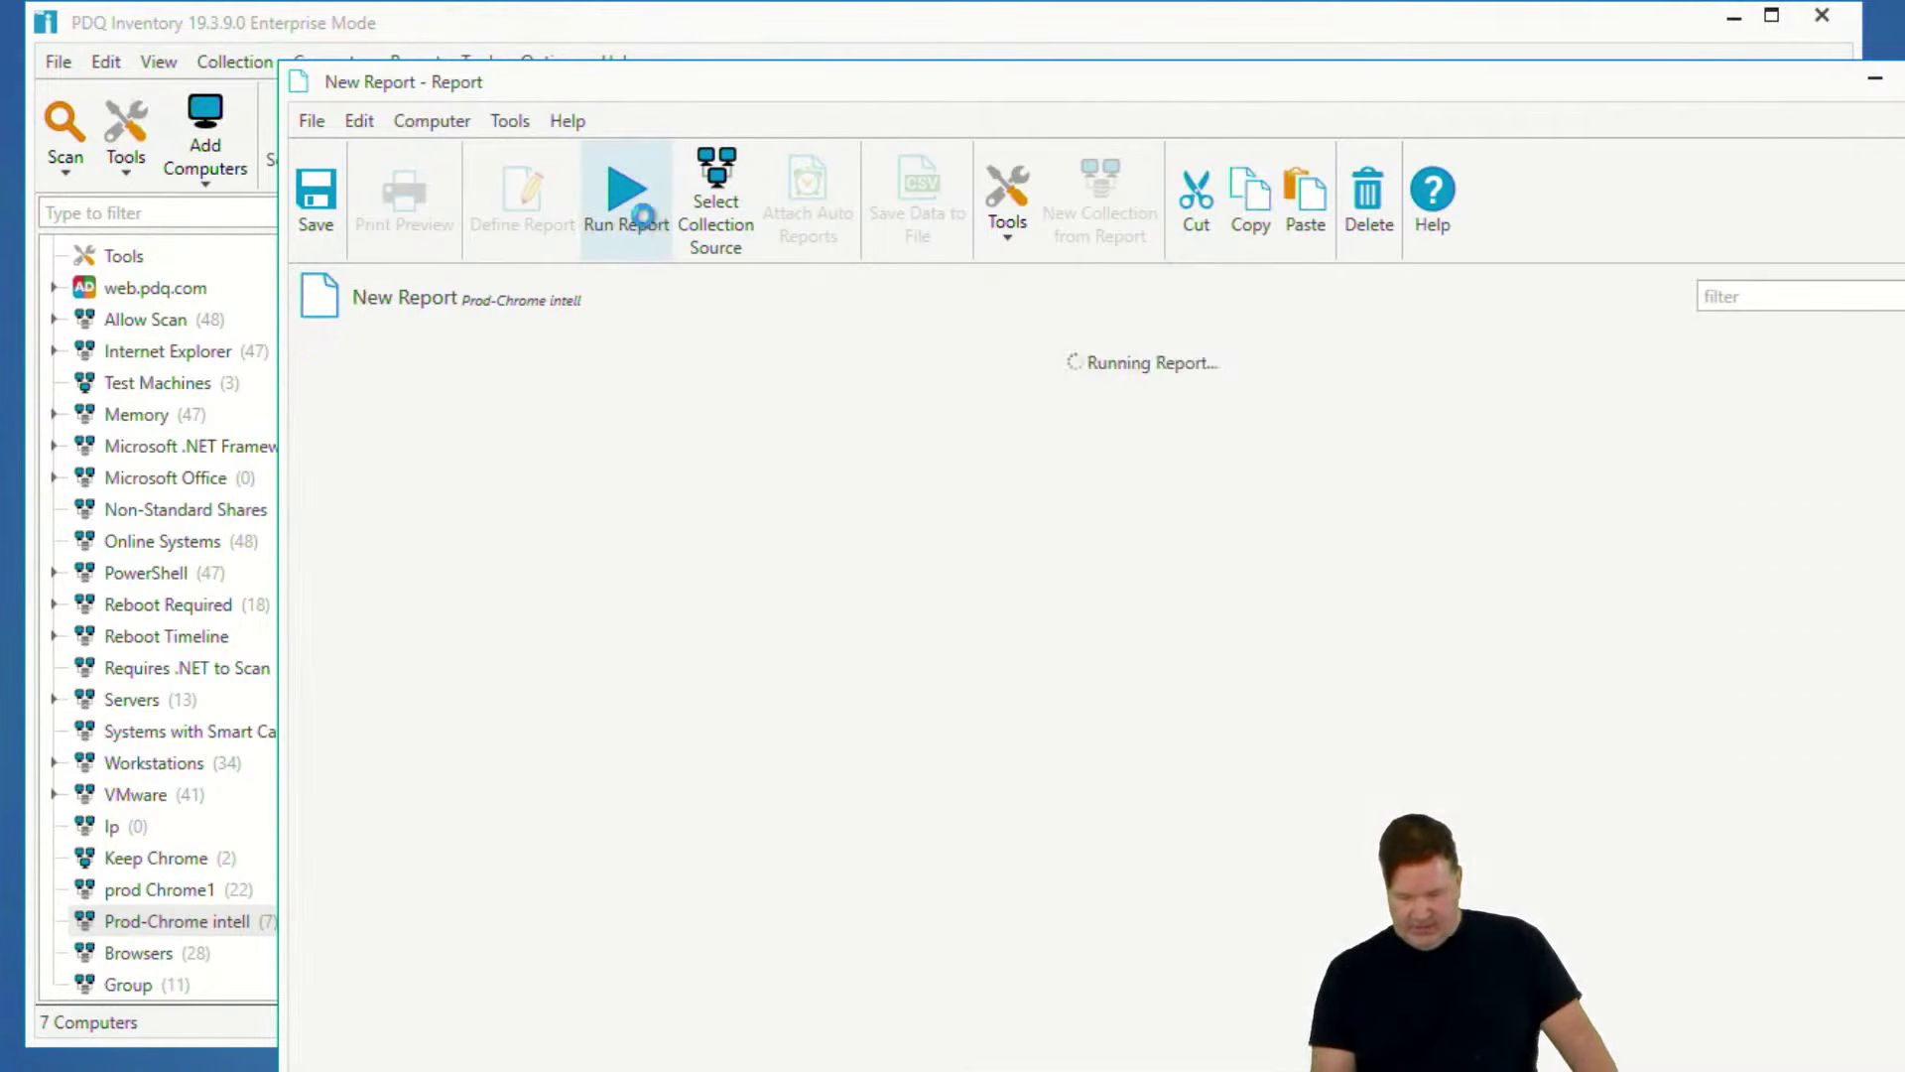
- Set the report's collection source to All Computers, and dismiss the report window after viewing the group assignments
{"action": "left_click", "coordinate": [716, 211]}
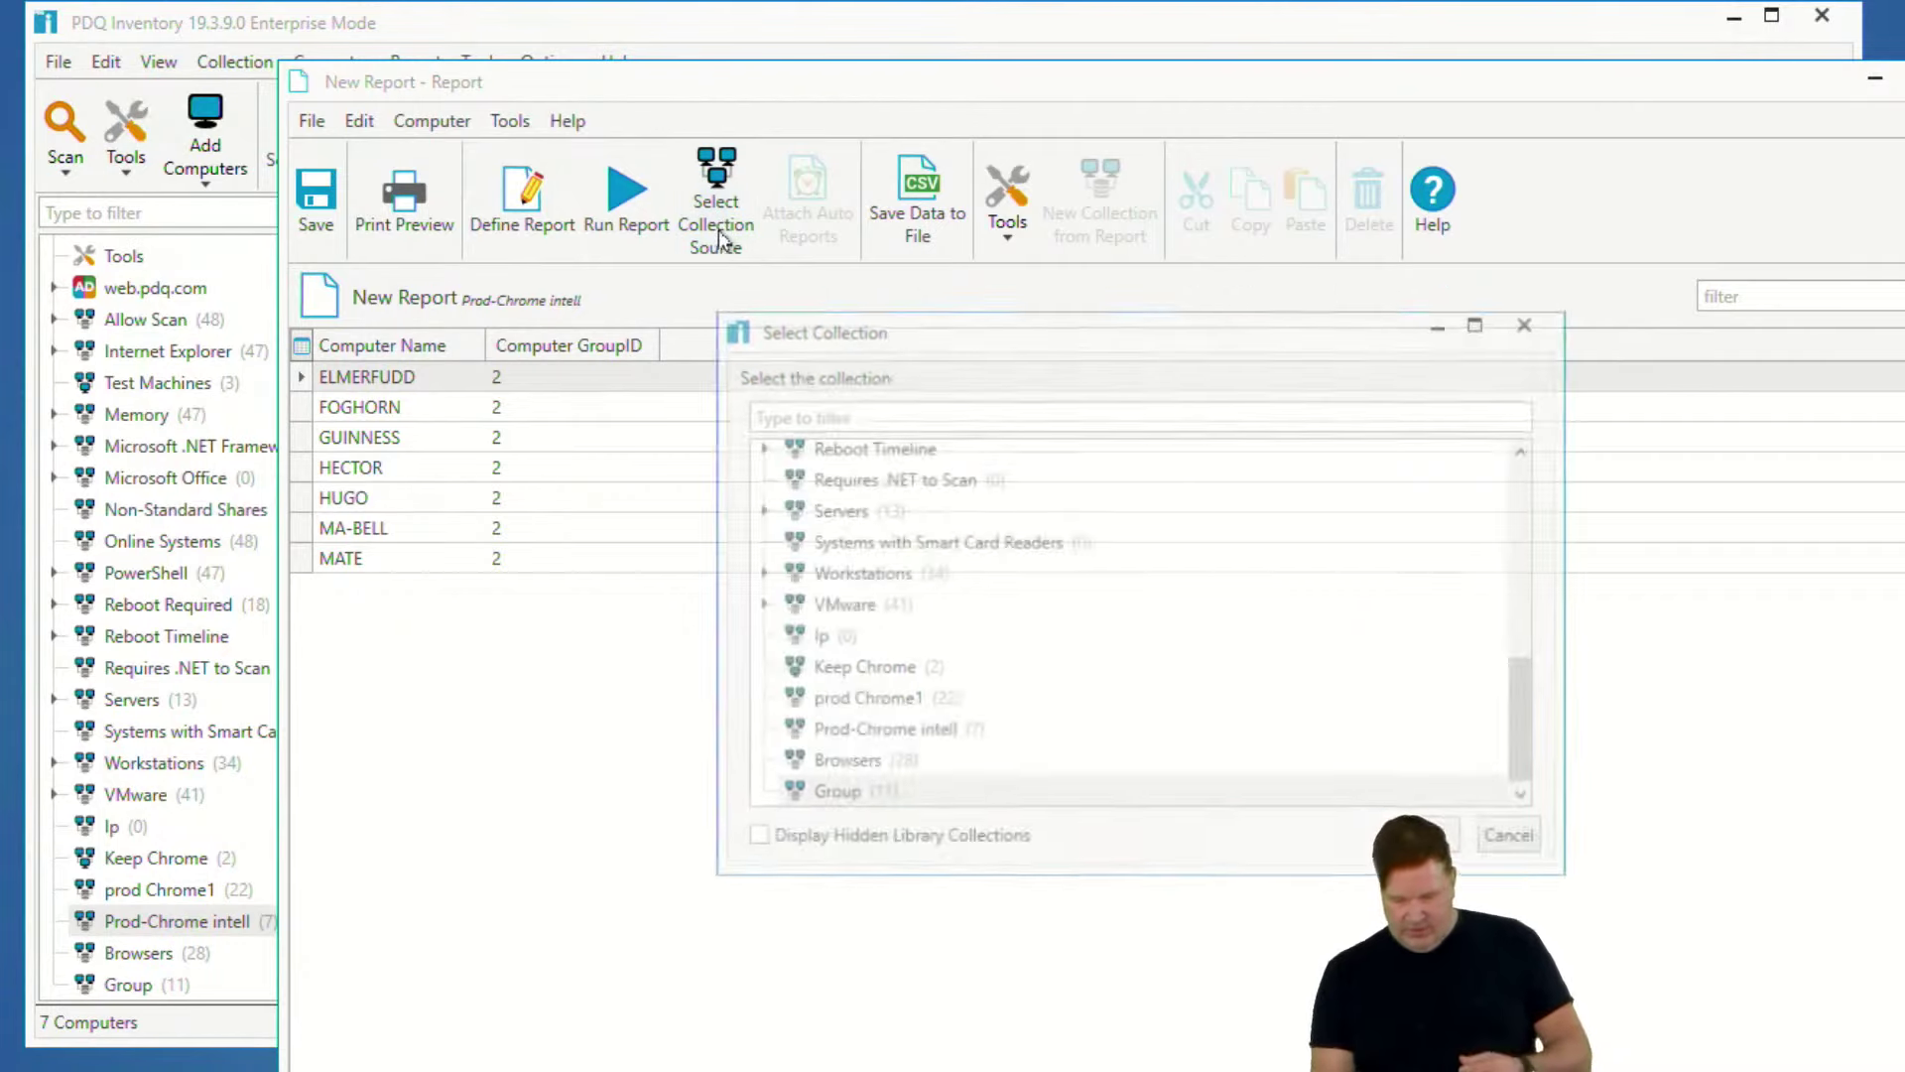
{"action": "scroll", "coordinate": [1071, 544], "scroll_direction": "up", "scroll_amount": 6}
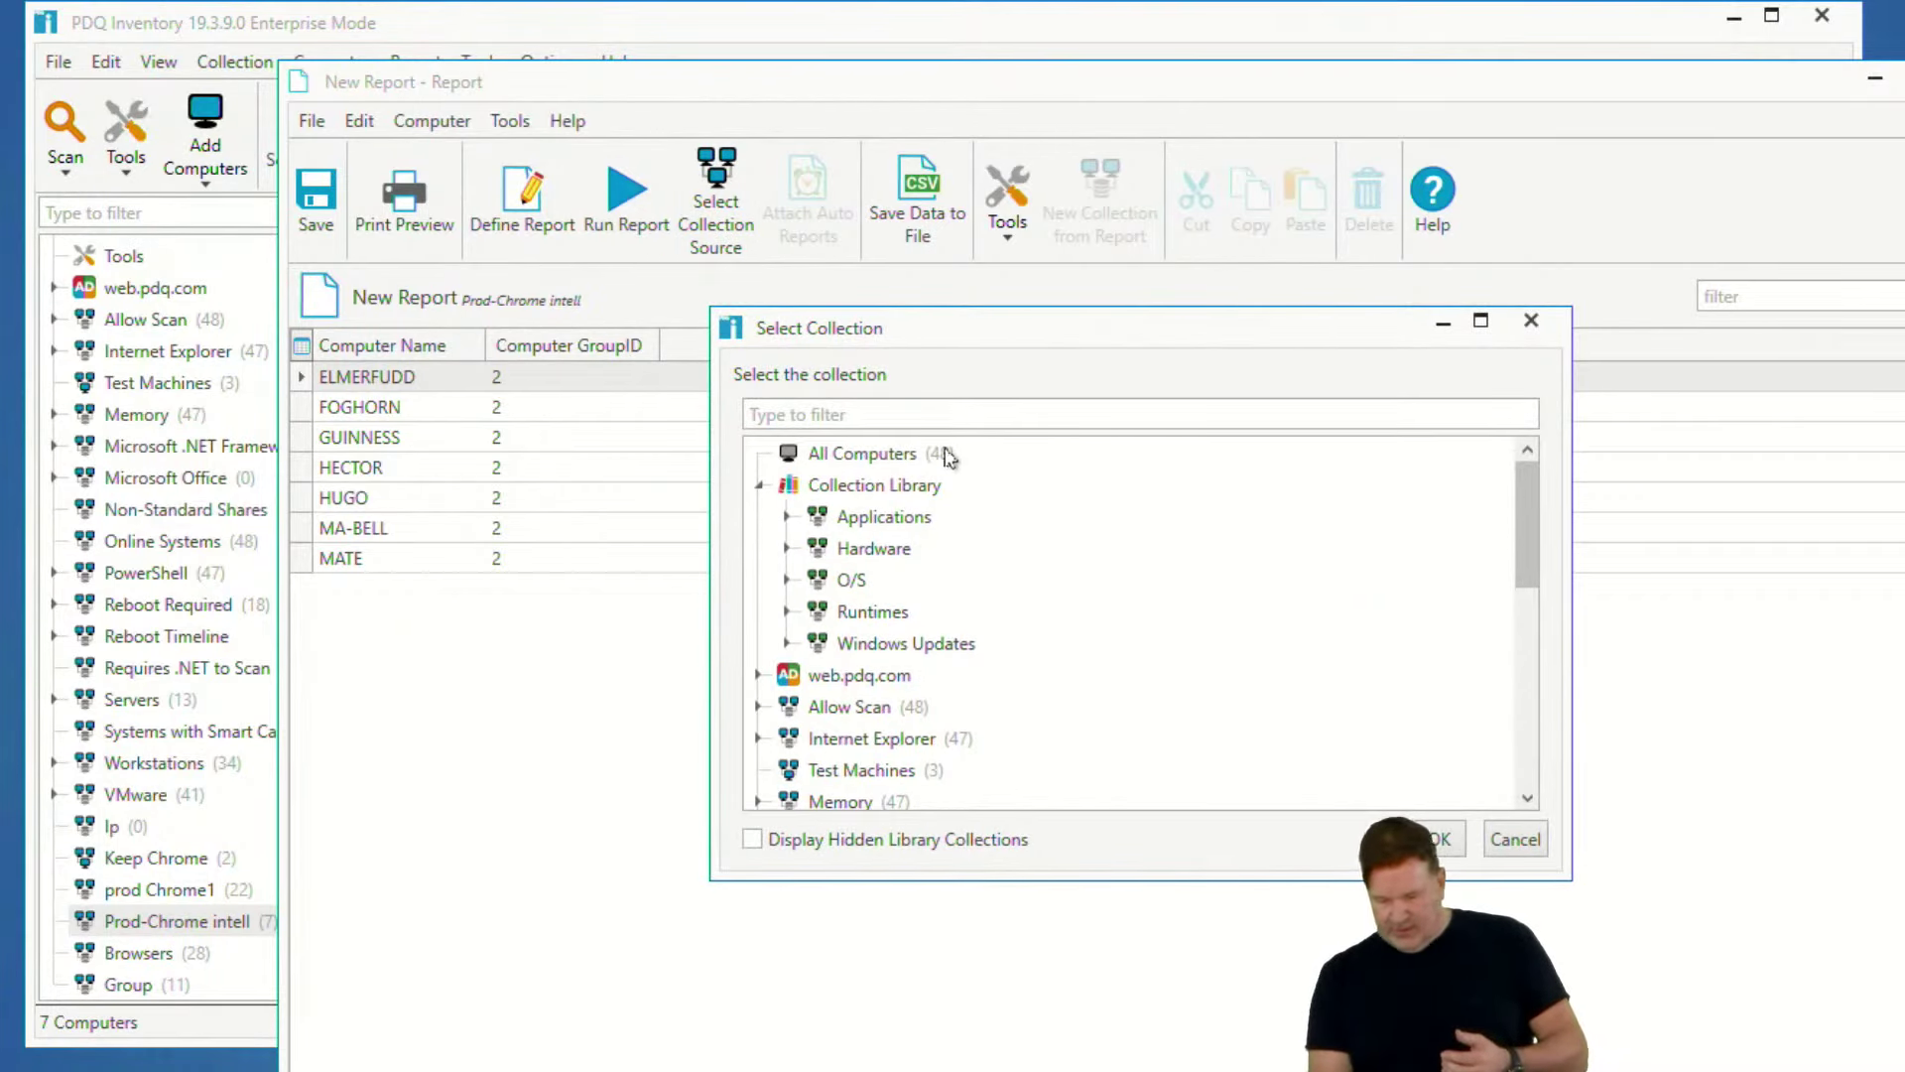
{"action": "left_click", "coordinate": [943, 452]}
{"action": "left_click", "coordinate": [1446, 838]}
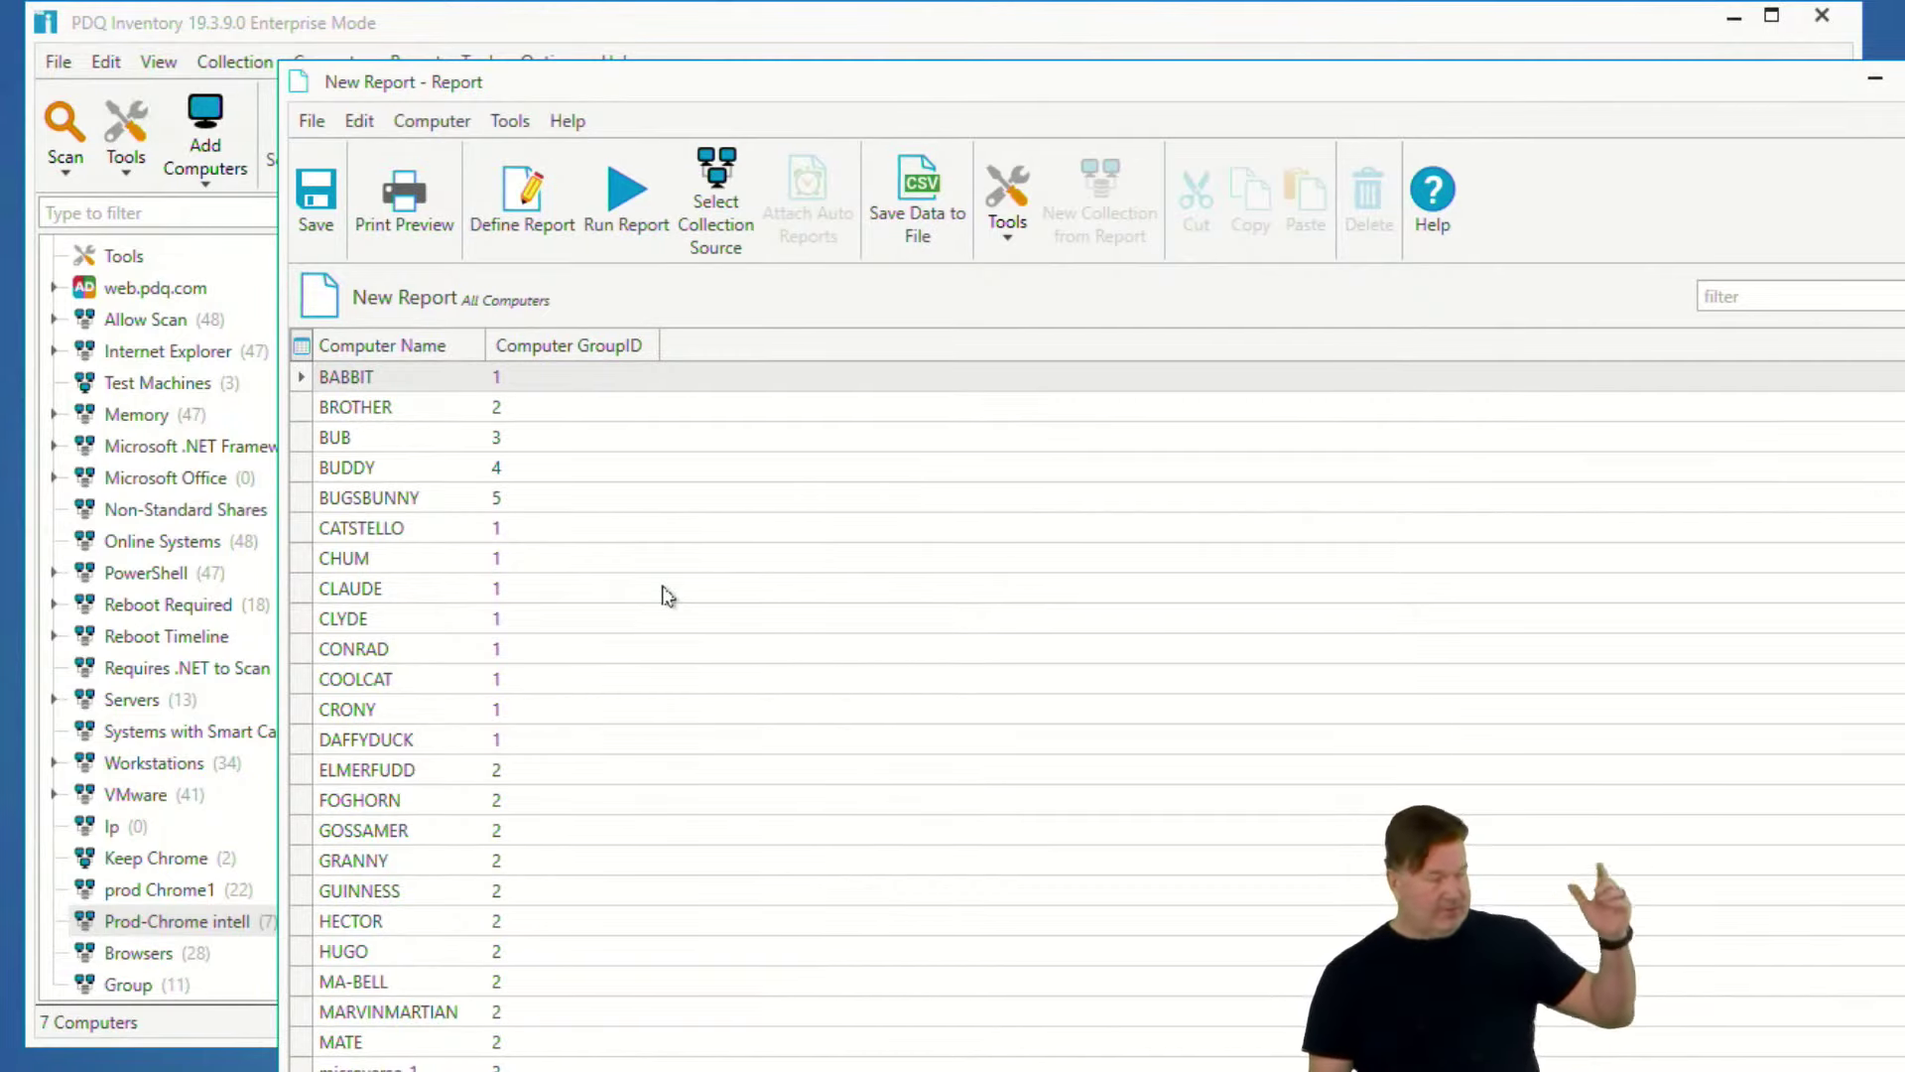
{"action": "left_click", "coordinate": [1894, 77]}
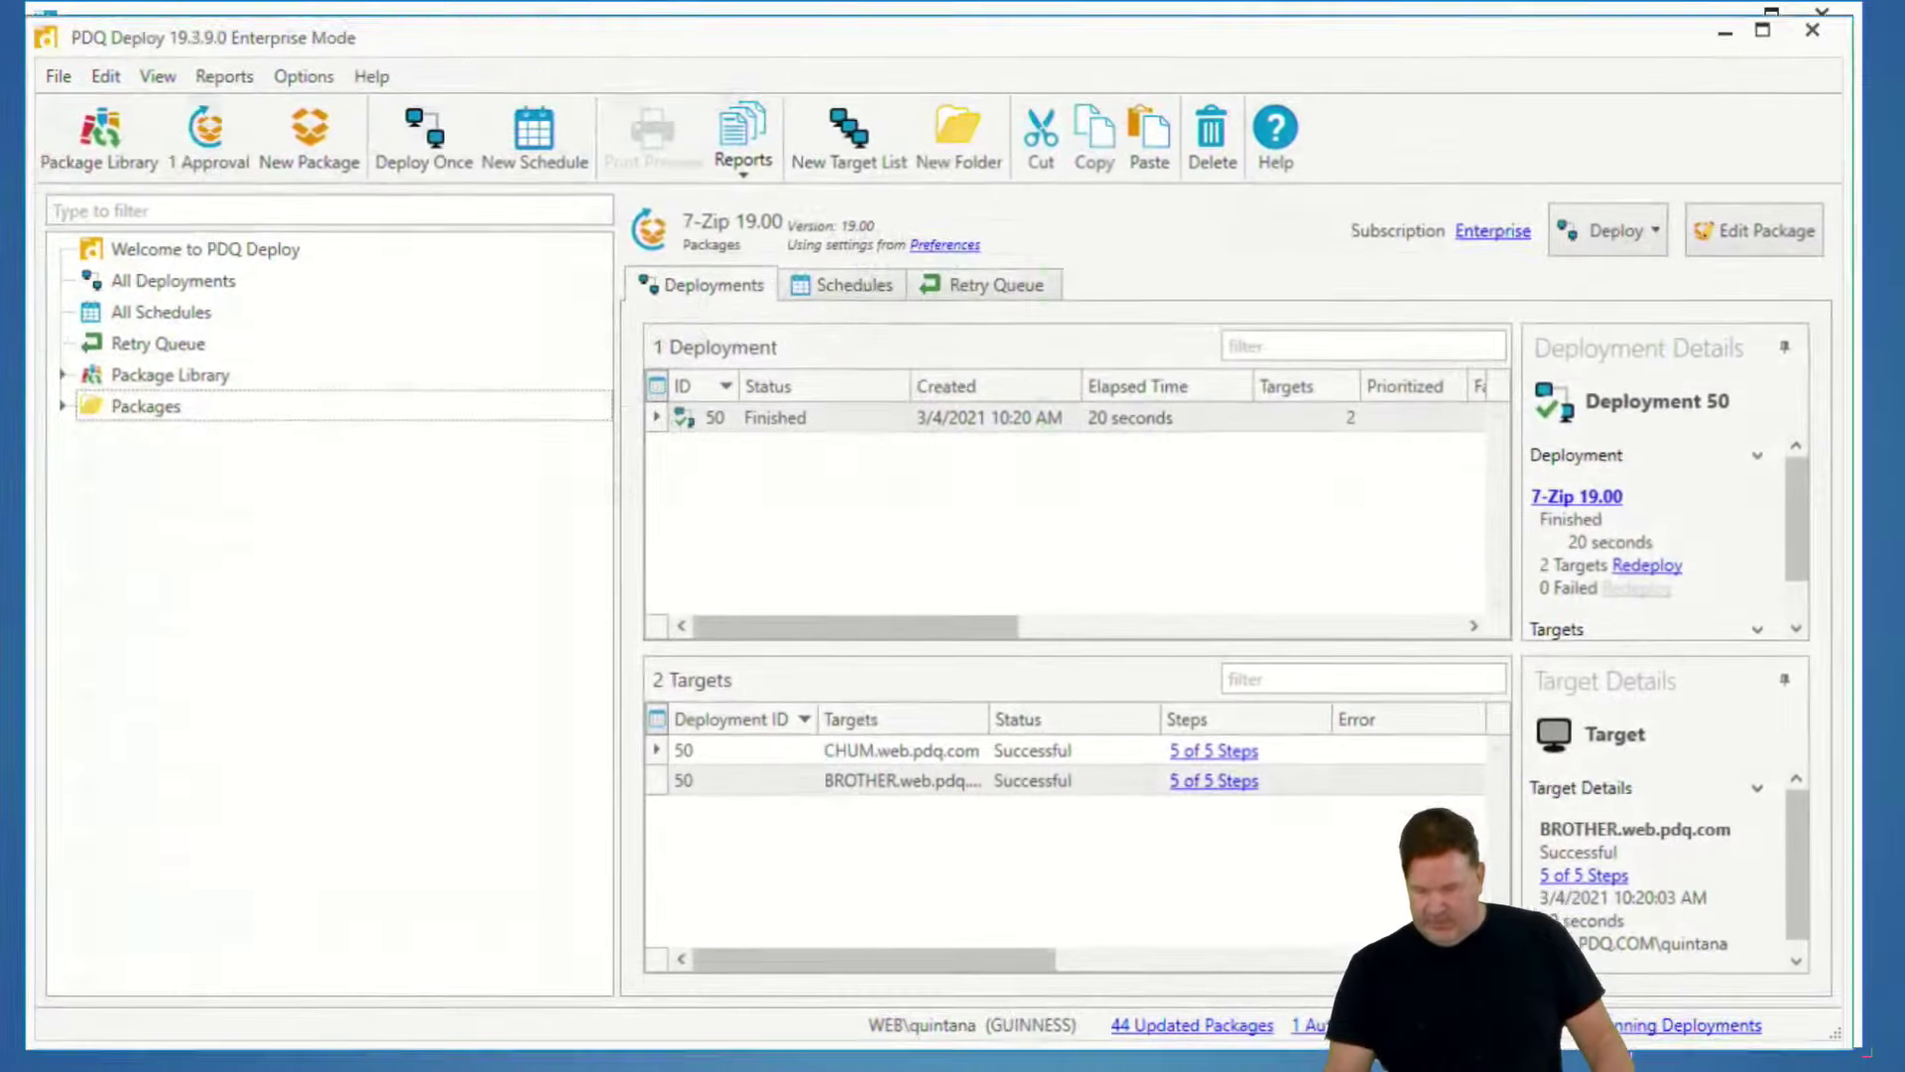
- In PDQ Deploy, expand the Packages folder and select the Google Chrome Enterprise 89.0.4389.72 package
{"action": "left_click", "coordinate": [57, 368]}
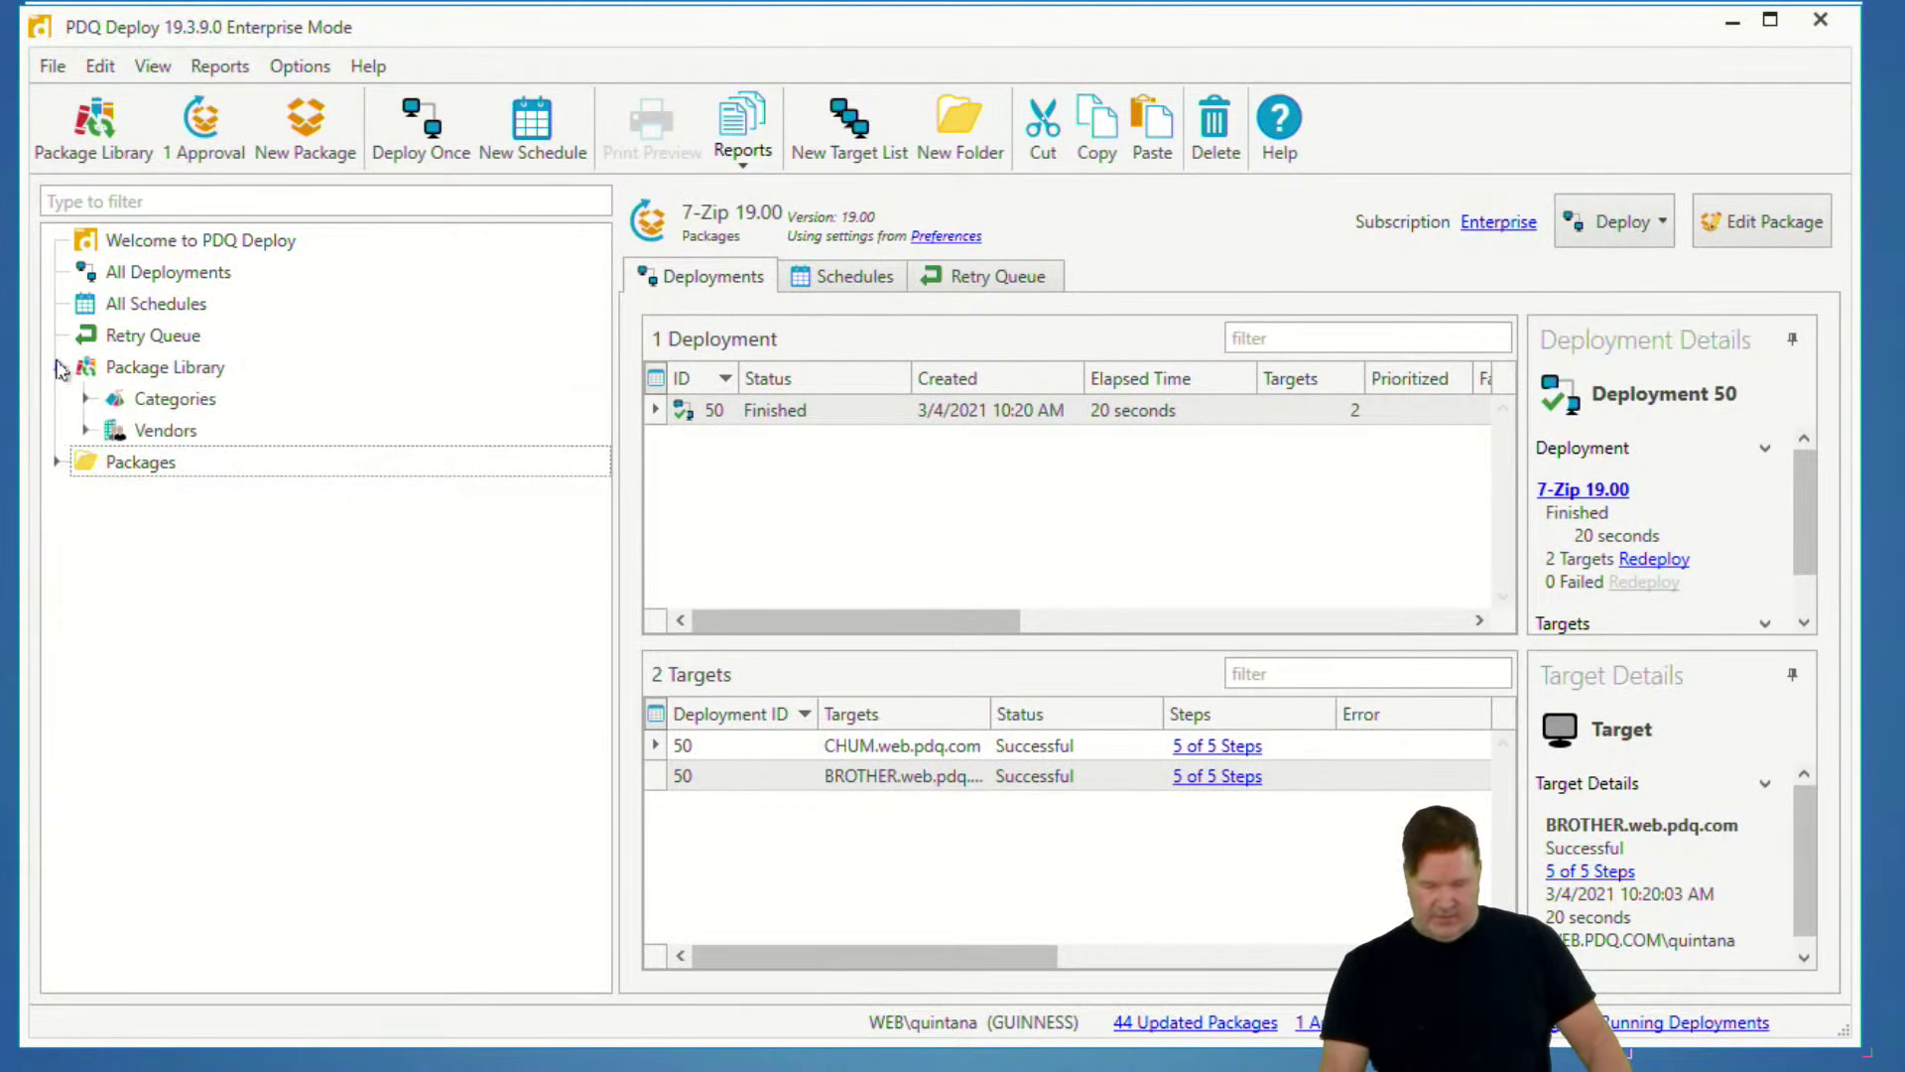
{"action": "left_click", "coordinate": [117, 397]}
{"action": "left_click", "coordinate": [57, 368]}
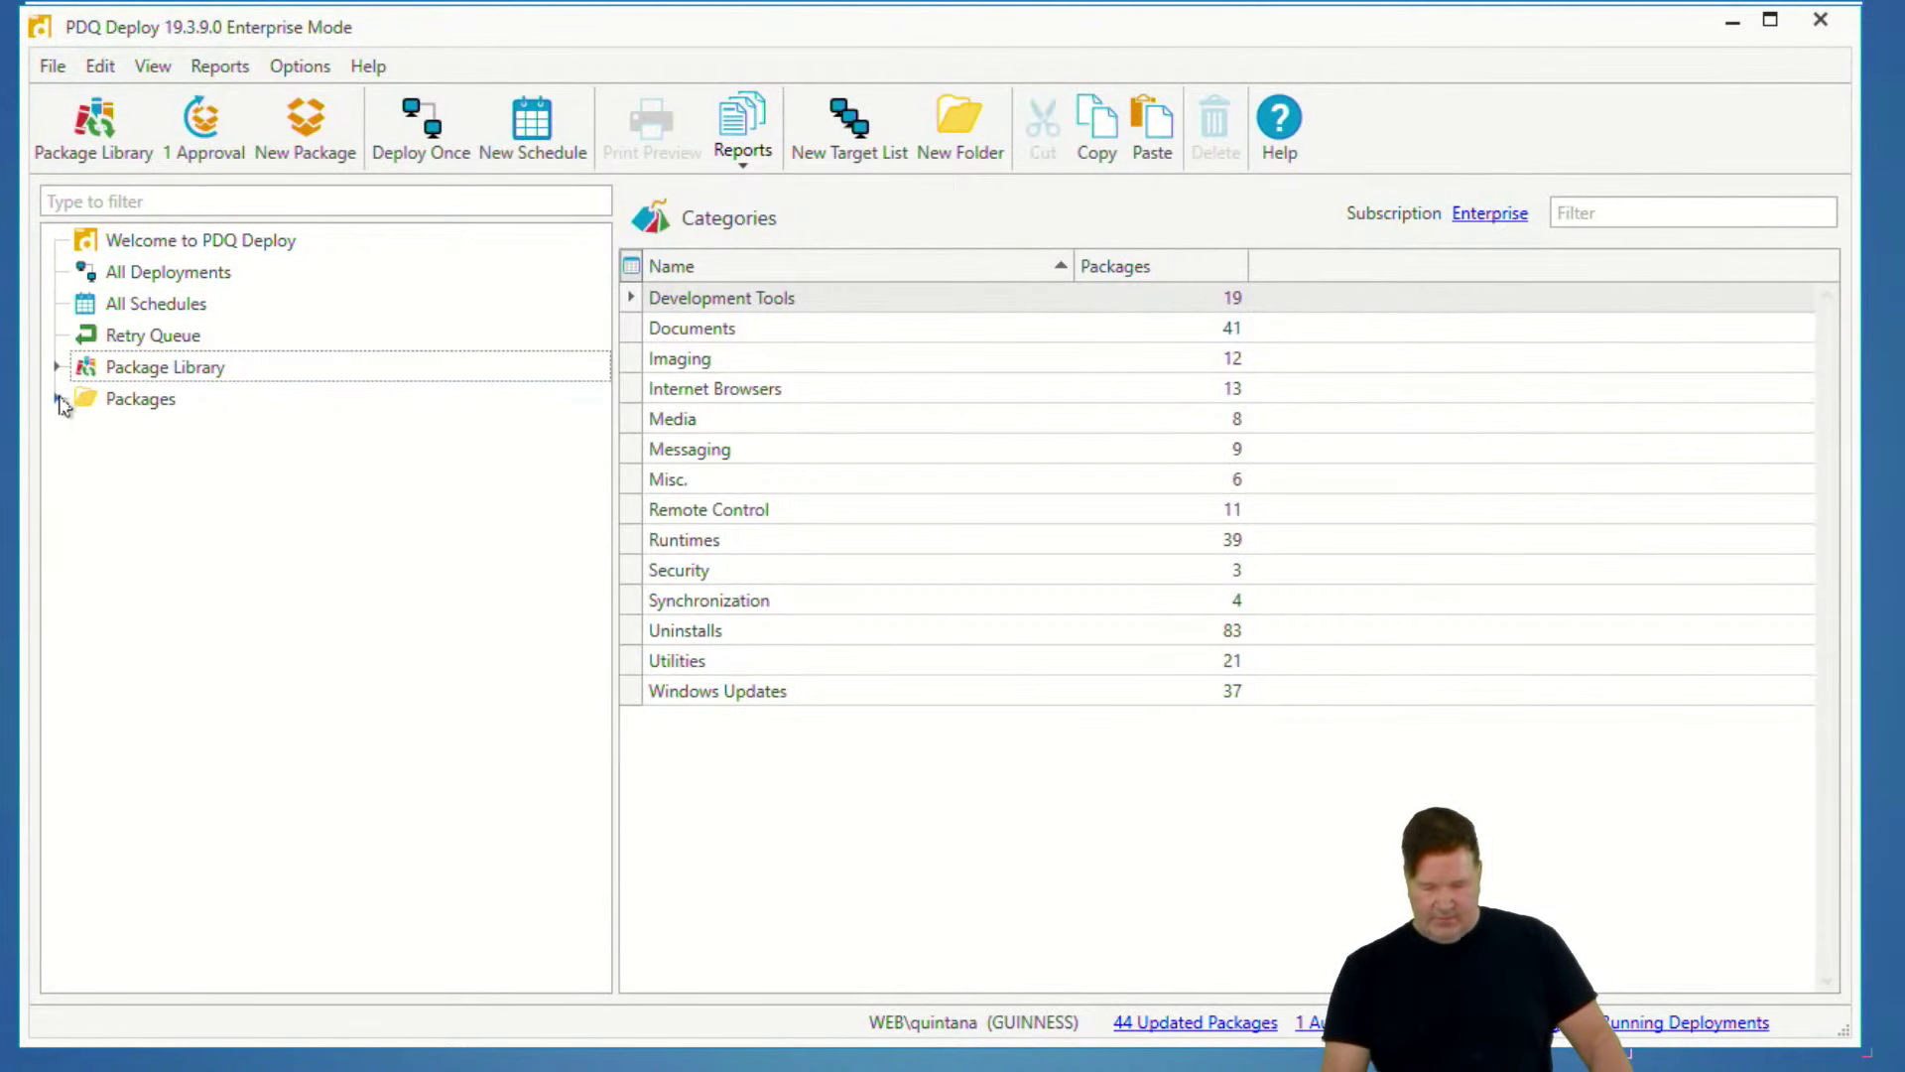
{"action": "left_click", "coordinate": [58, 397]}
{"action": "left_click", "coordinate": [205, 588]}
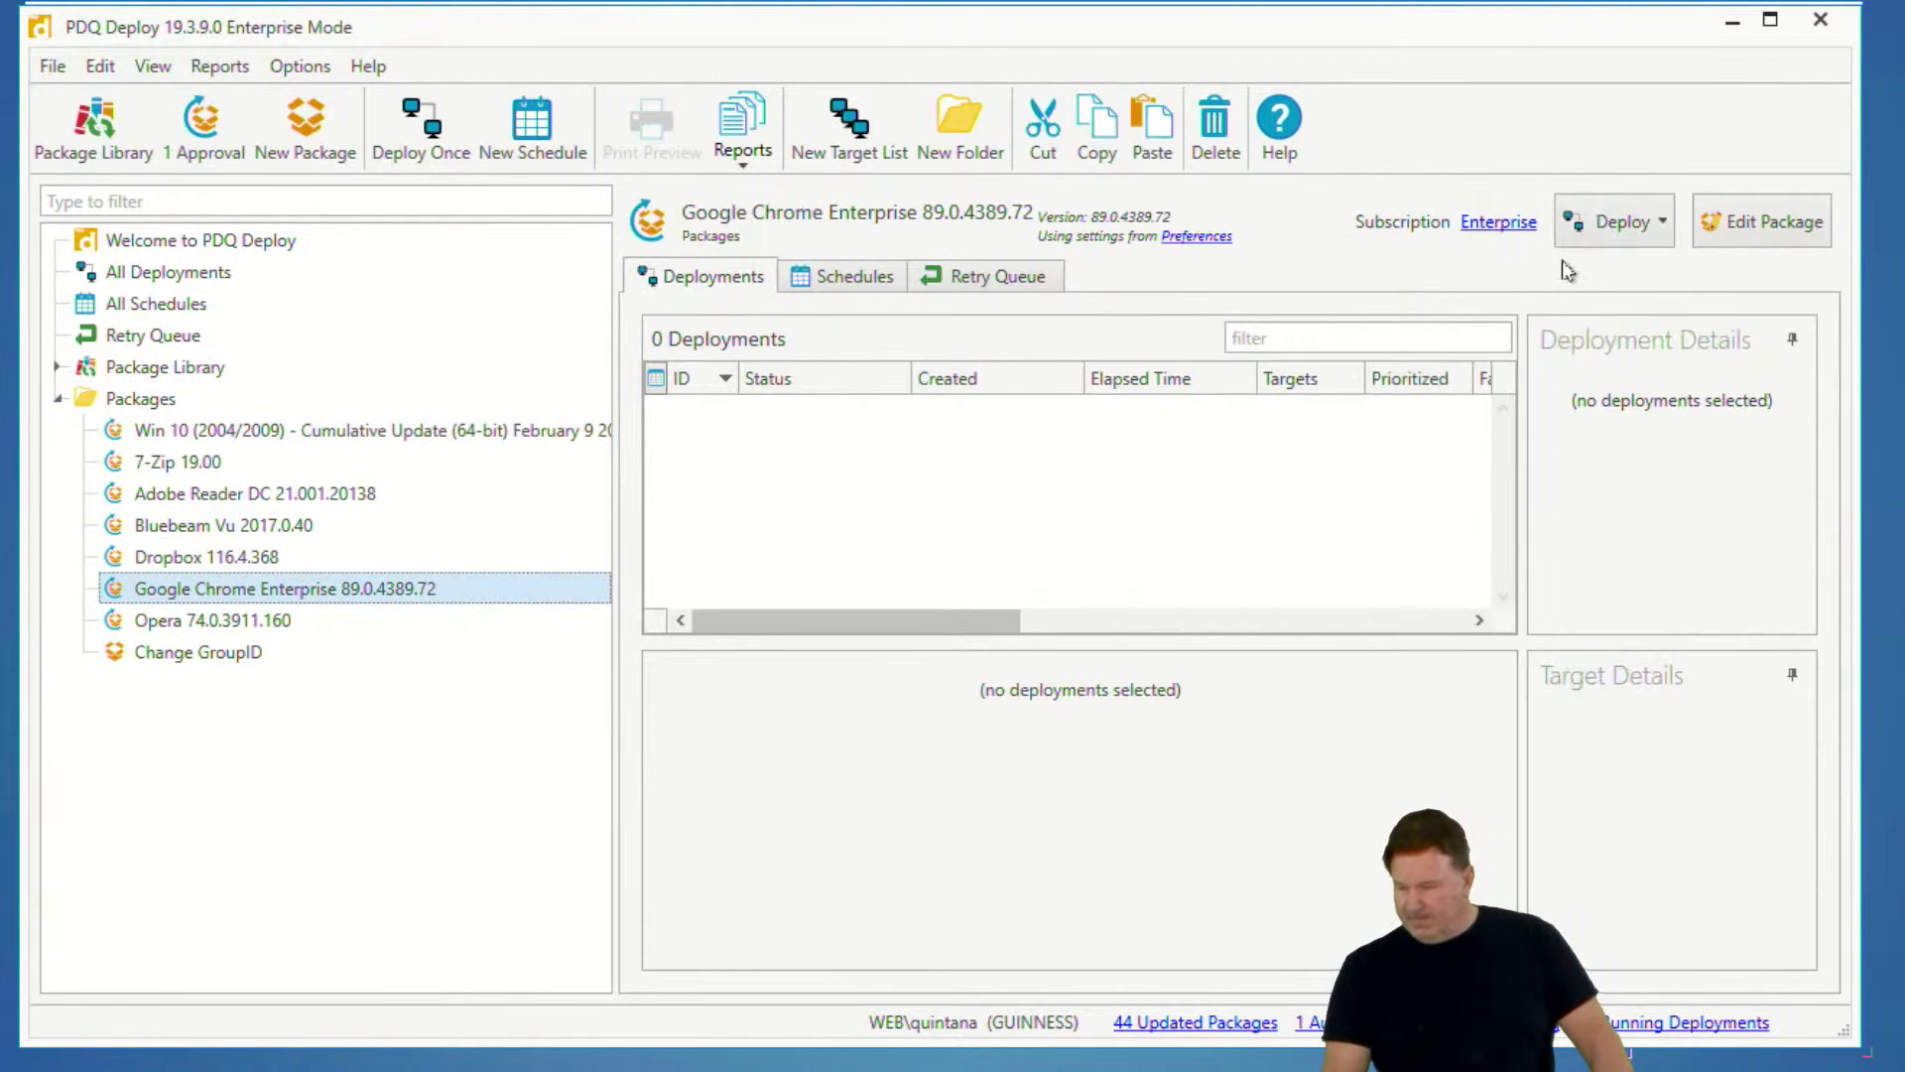
- Start a new deployment schedule for the Google Chrome Enterprise package and name it Smart Schedule Chrome
{"action": "left_click", "coordinate": [1622, 240]}
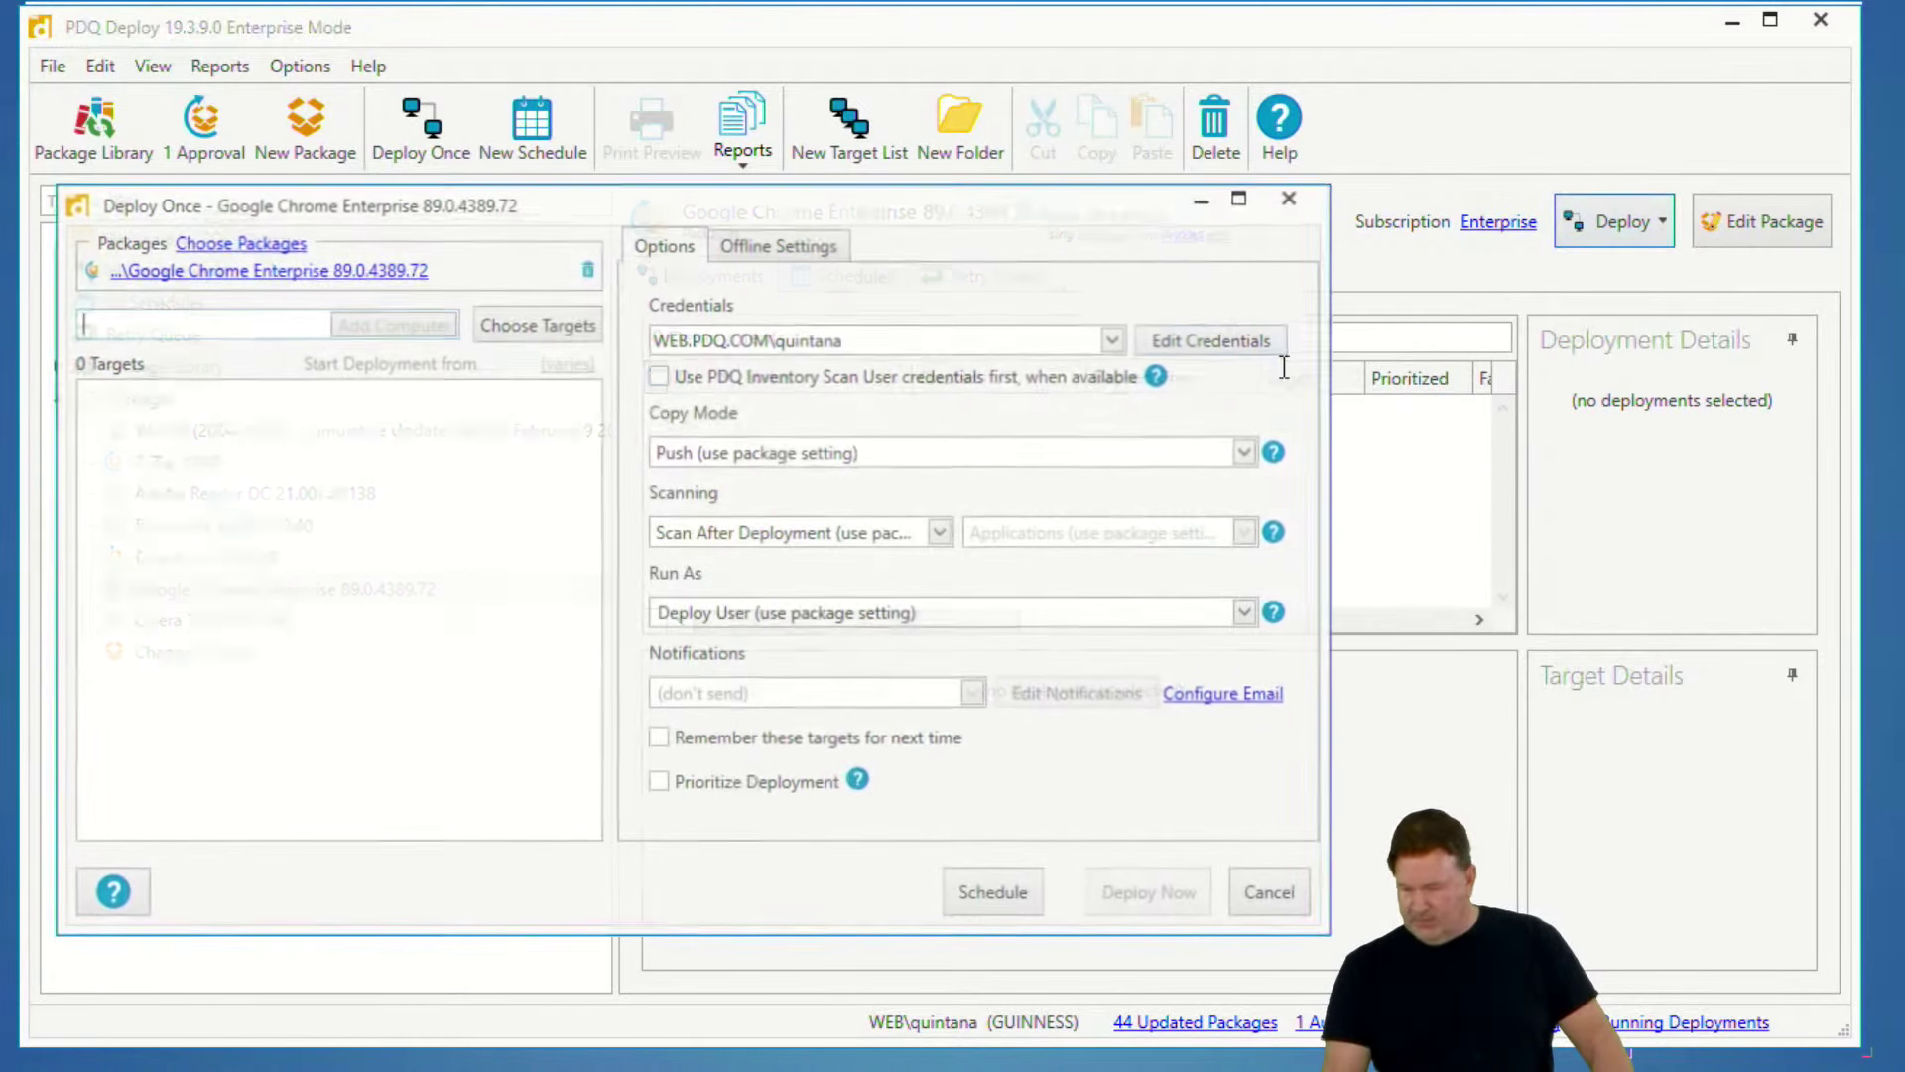
{"action": "left_click", "coordinate": [1290, 195]}
{"action": "left_click", "coordinate": [1651, 231]}
{"action": "left_click", "coordinate": [1643, 298]}
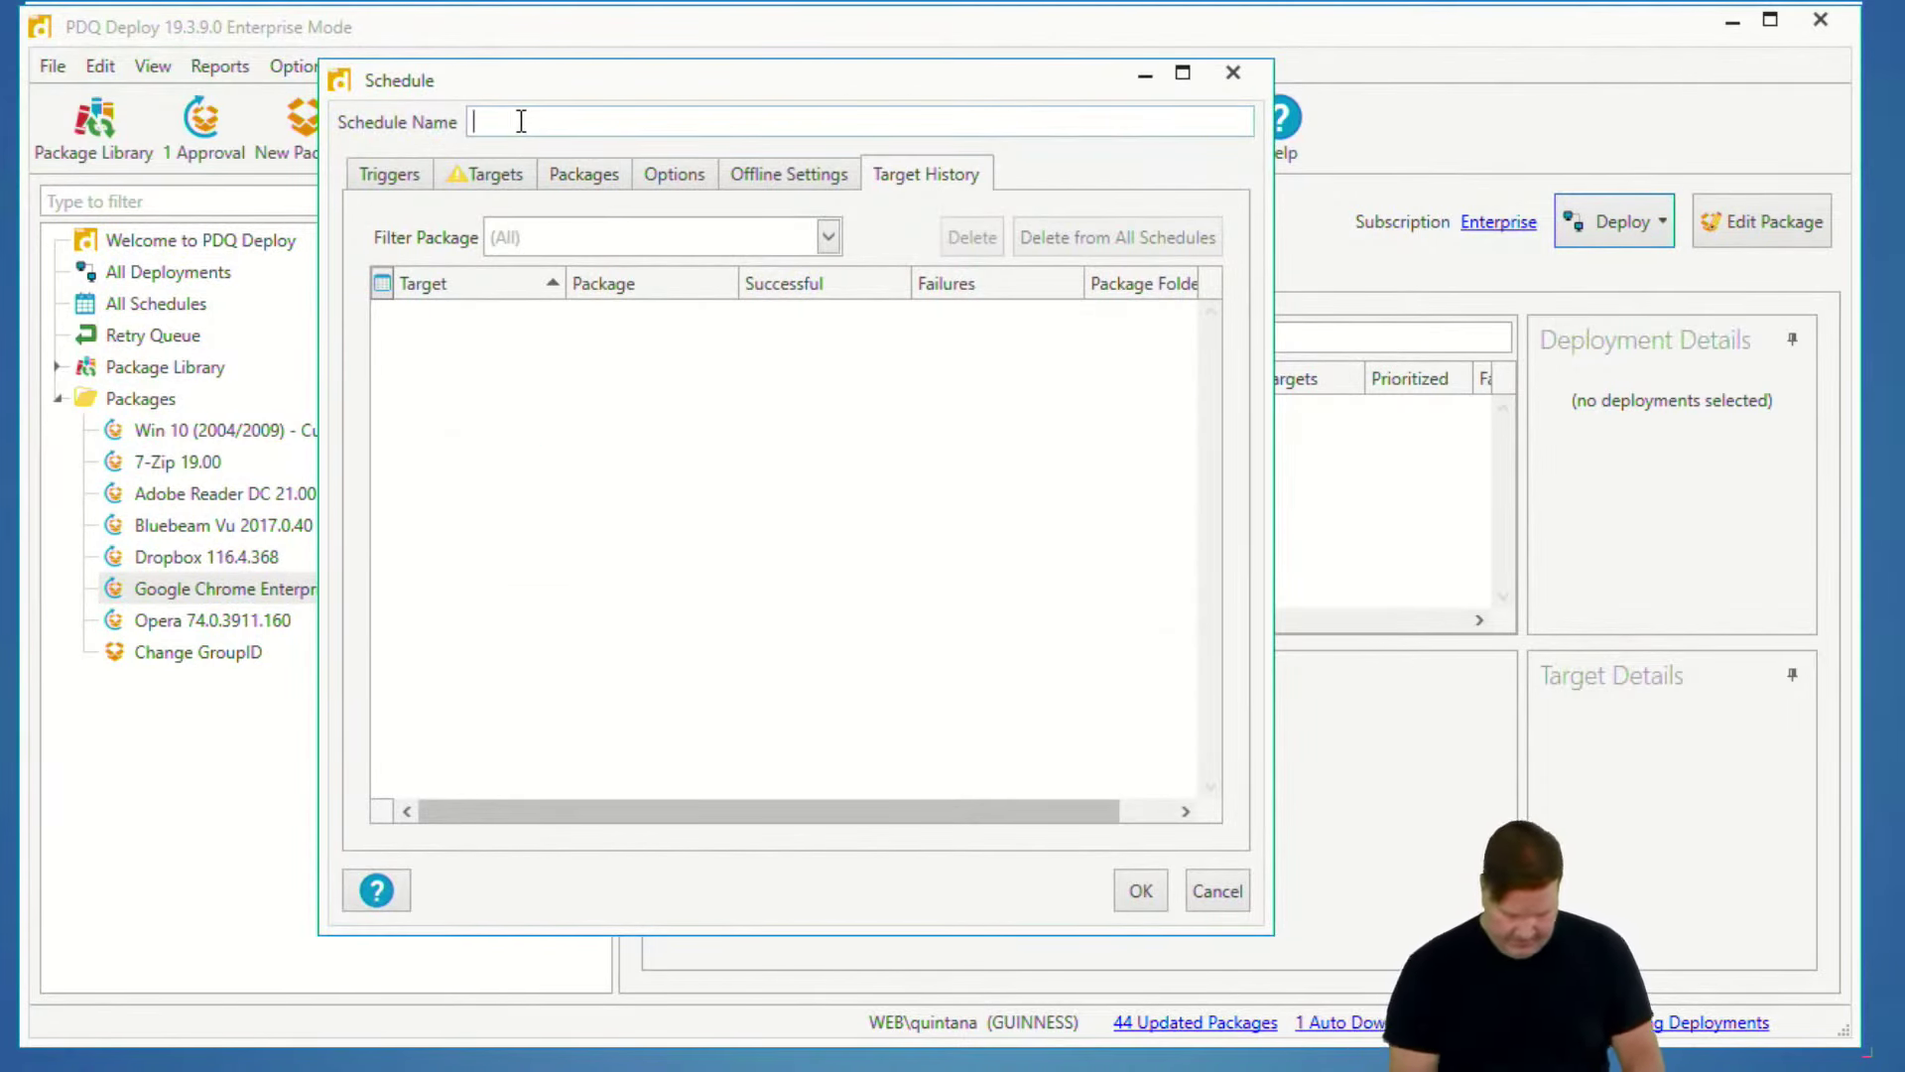
{"action": "type", "text": "Smart Schedule C"}
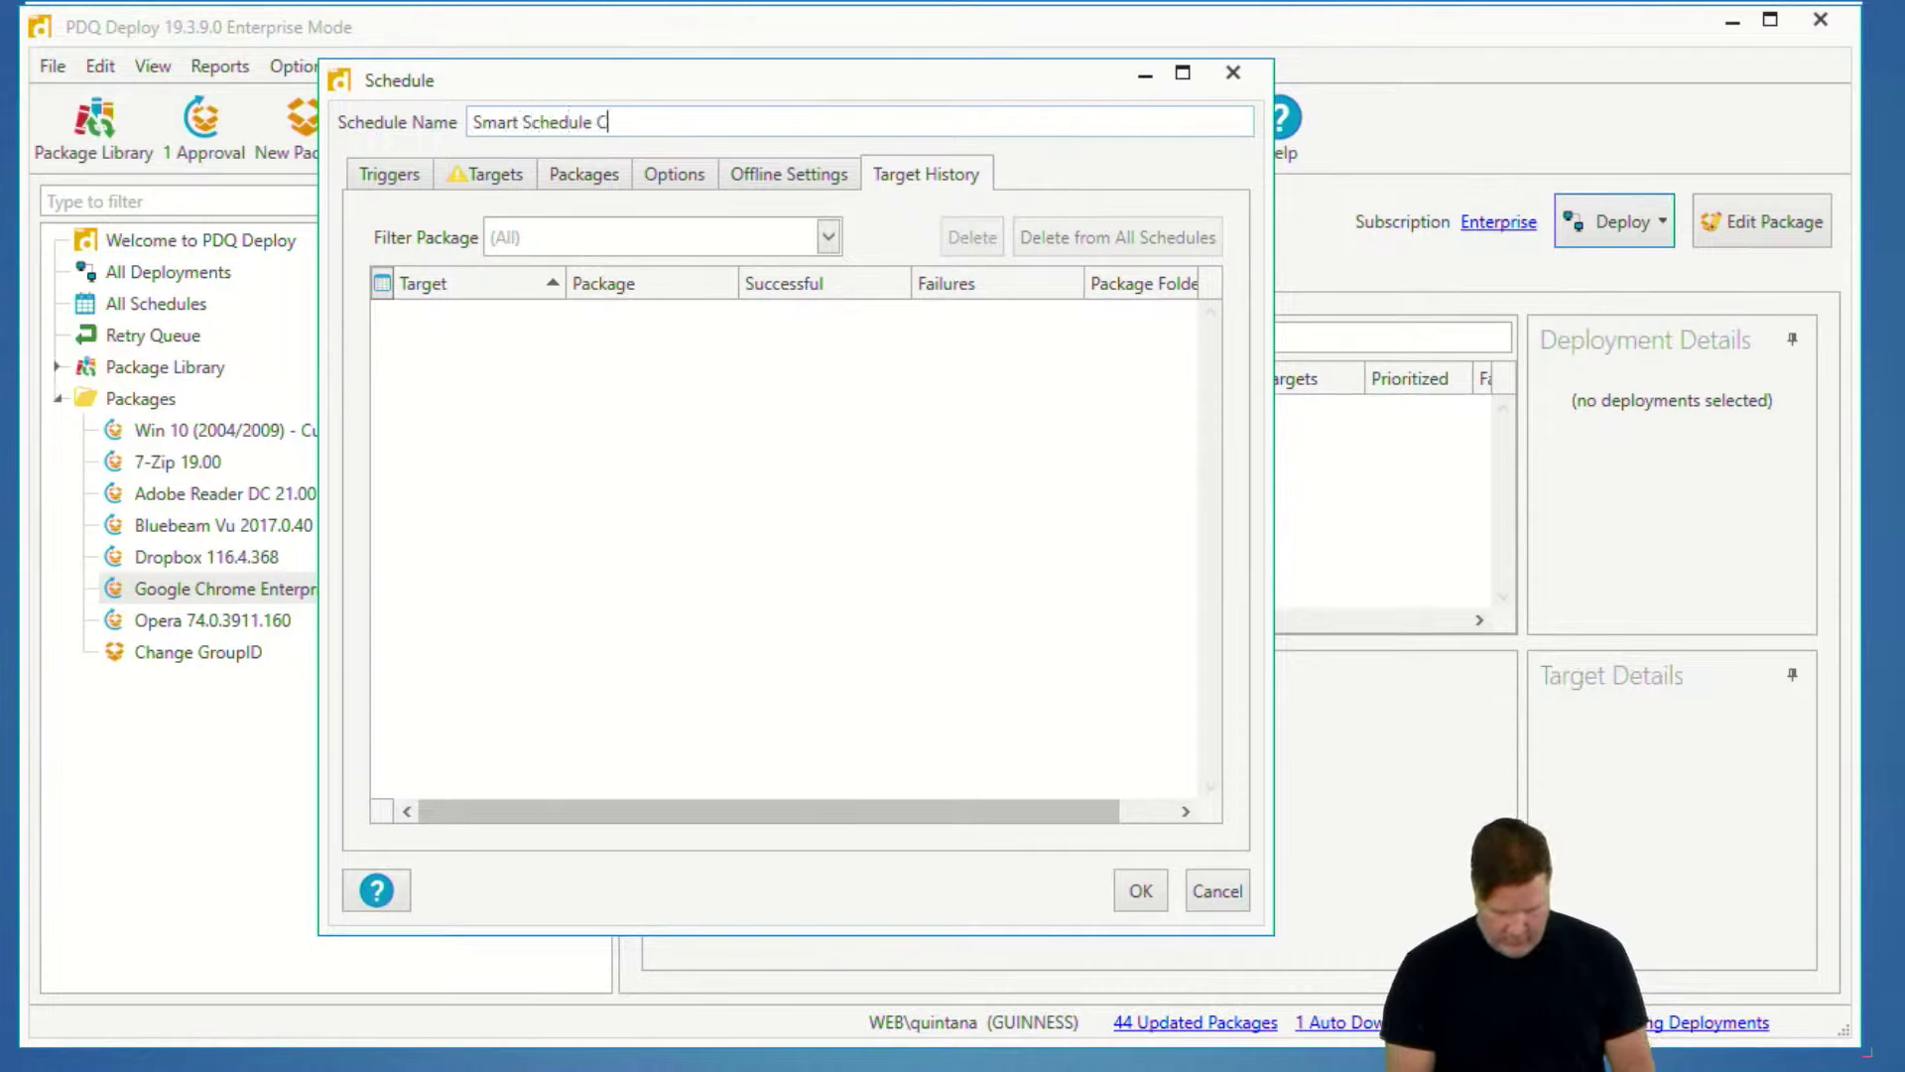
{"action": "type", "text": "hrome"}
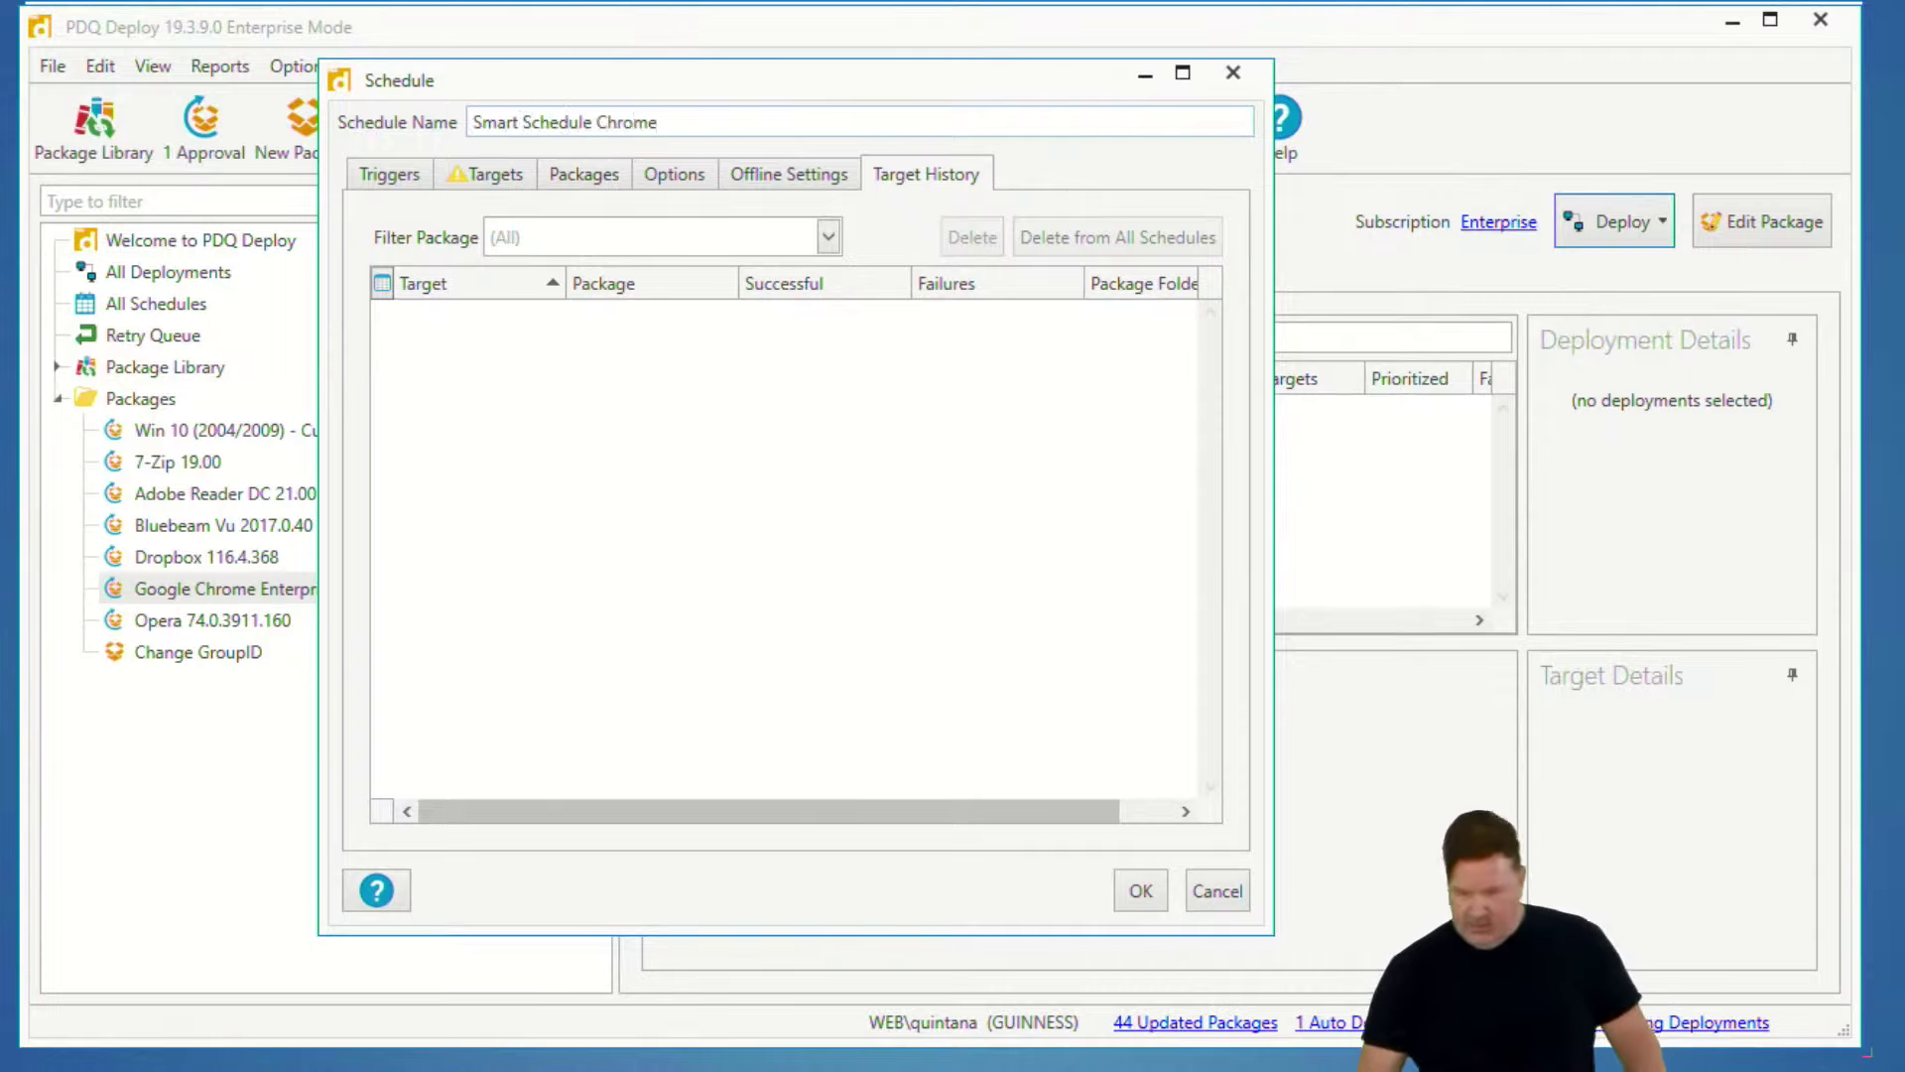
- Add a weekly trigger to the schedule that runs on Friday only at 11:00:00 PM
{"action": "left_click", "coordinate": [414, 180]}
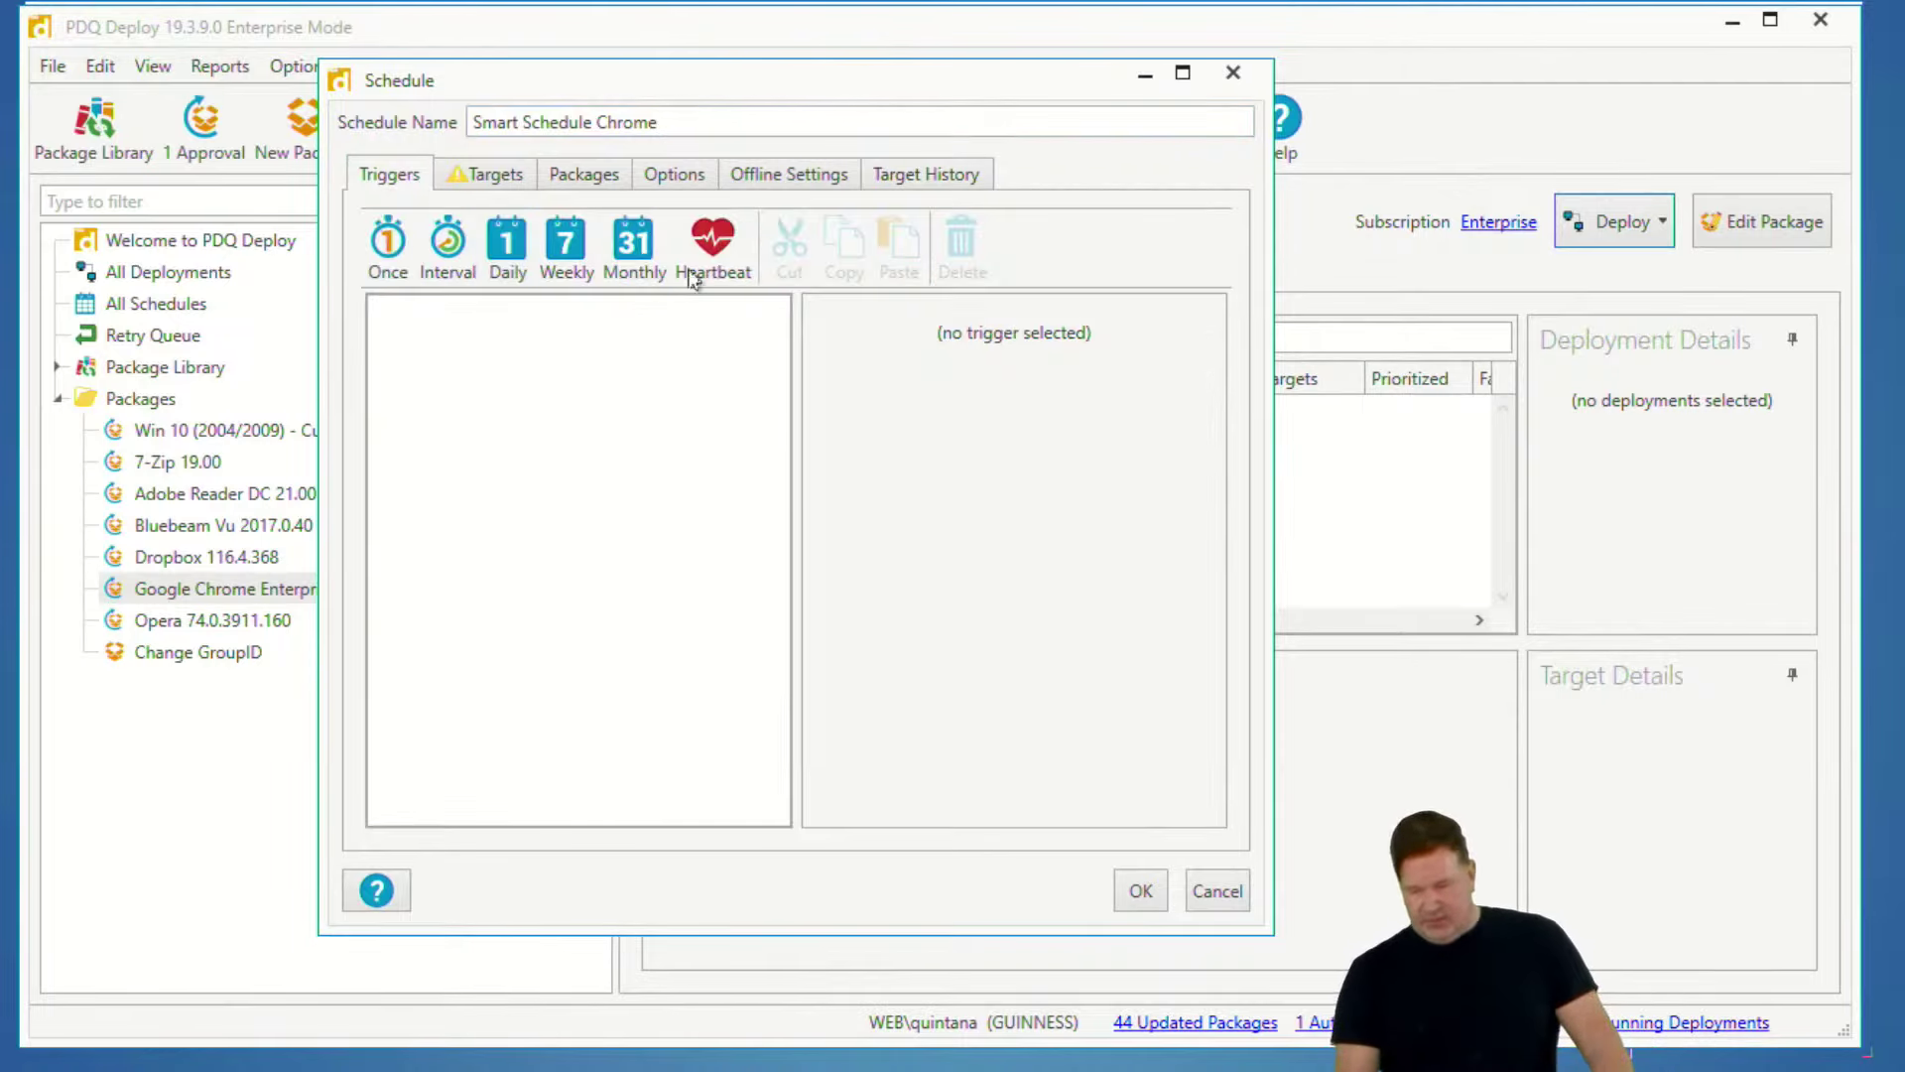
{"action": "left_click", "coordinate": [556, 260]}
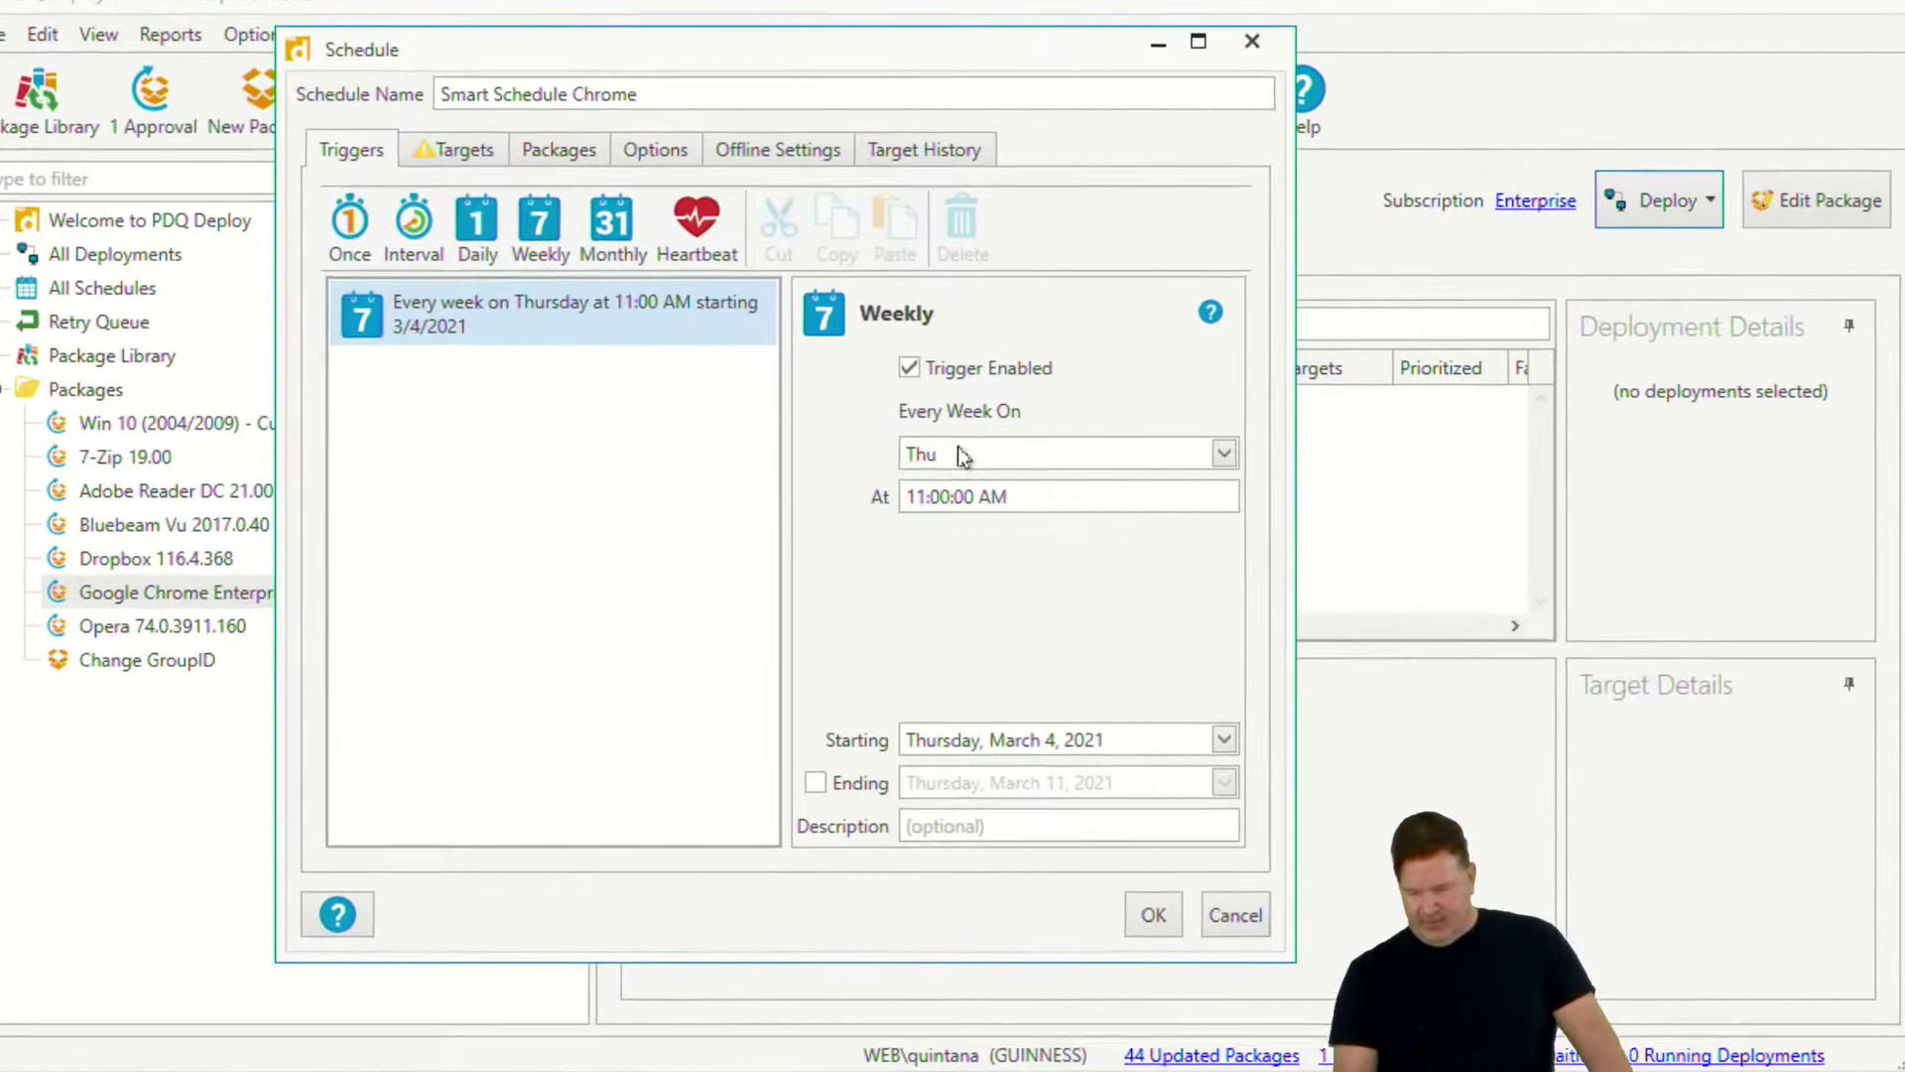
{"action": "left_click", "coordinate": [971, 464]}
{"action": "left_click", "coordinate": [937, 752]}
{"action": "left_click", "coordinate": [910, 776]}
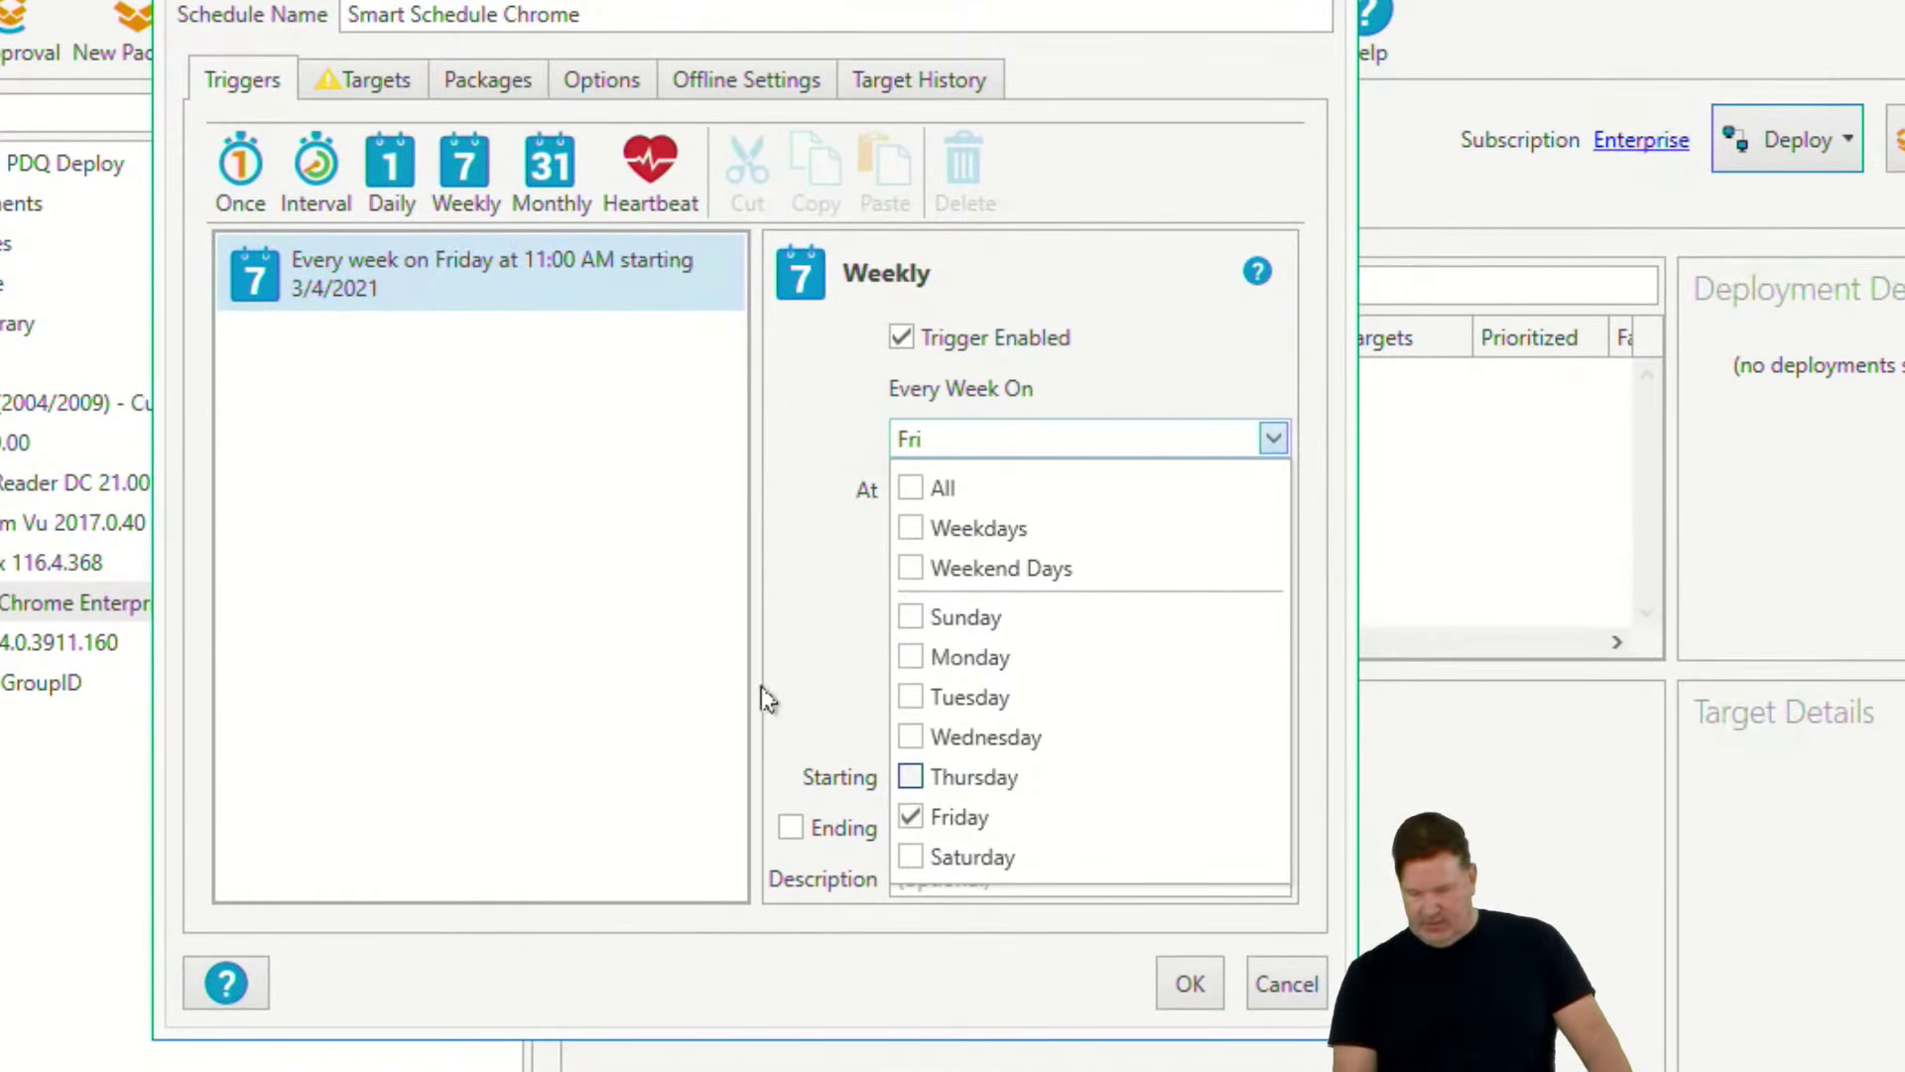
{"action": "left_click", "coordinate": [769, 695]}
{"action": "left_click", "coordinate": [1028, 492]}
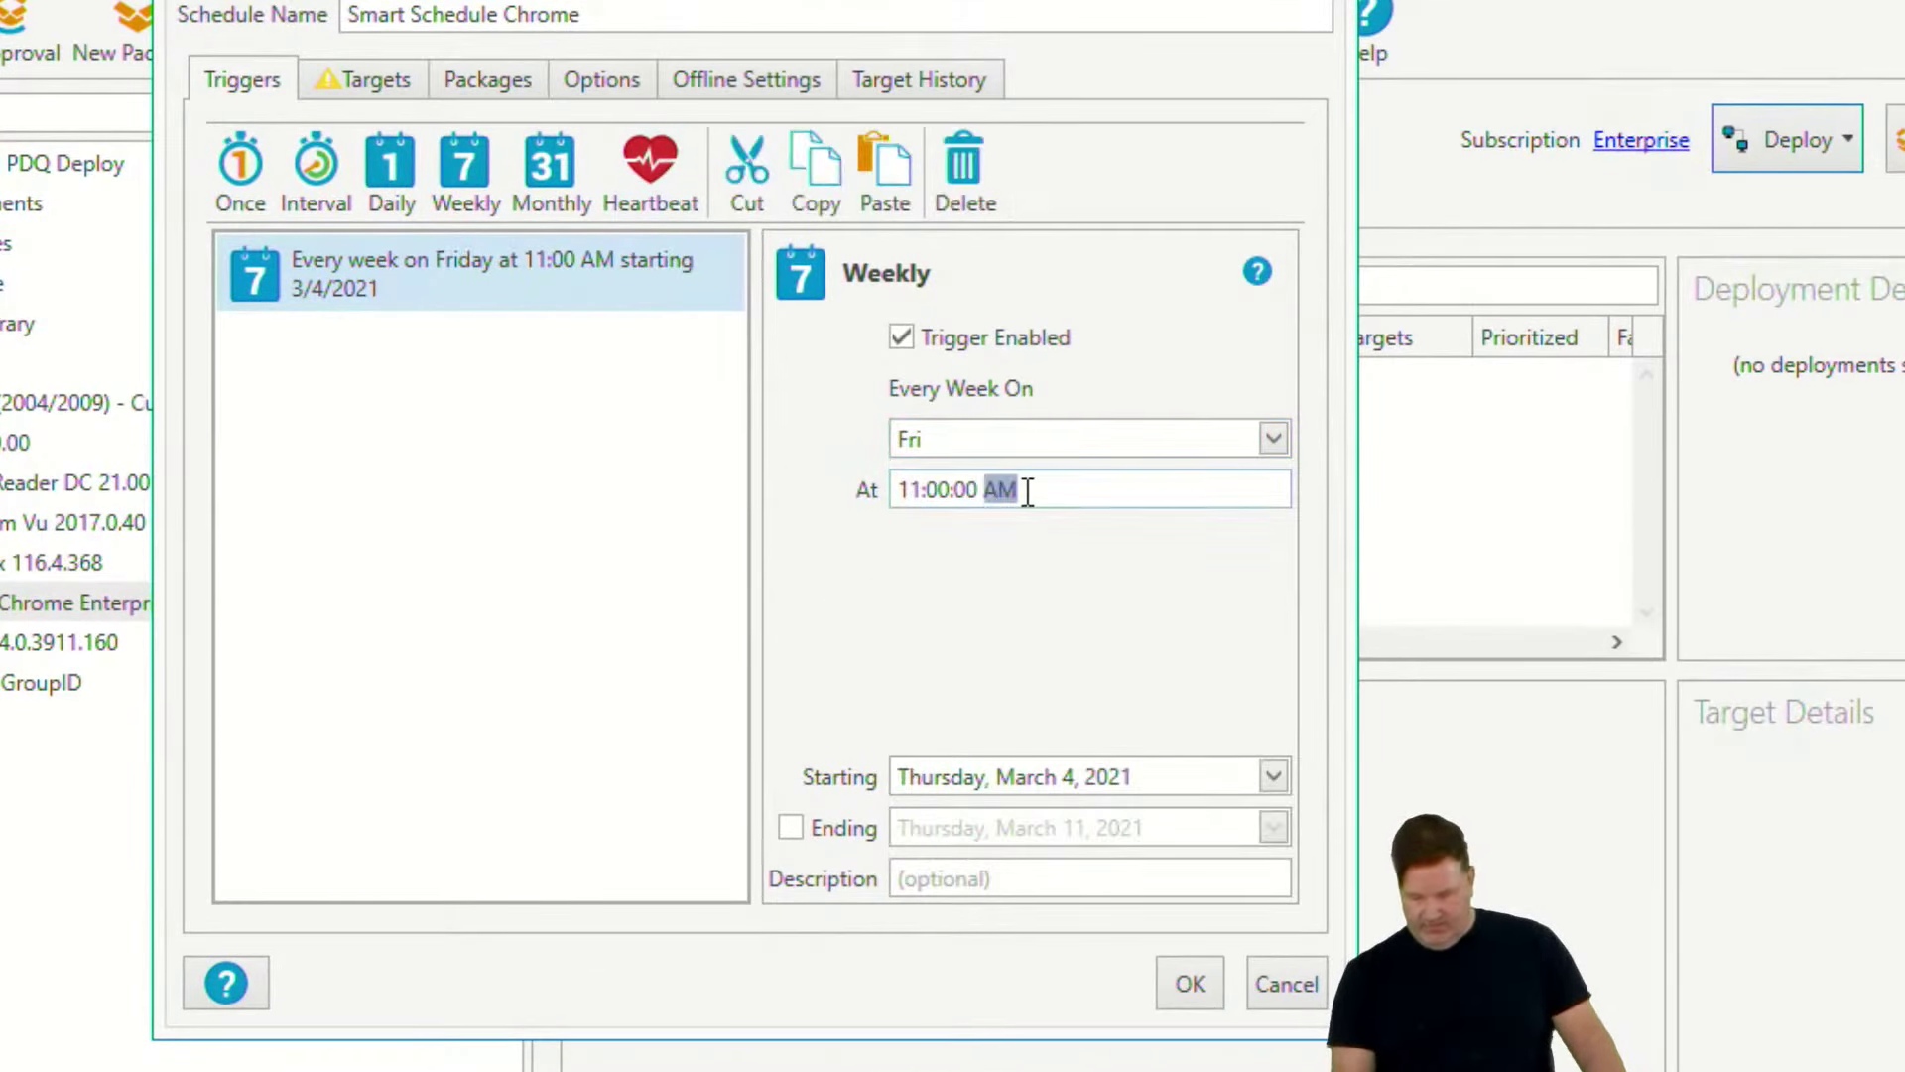
{"action": "key", "text": "p"}
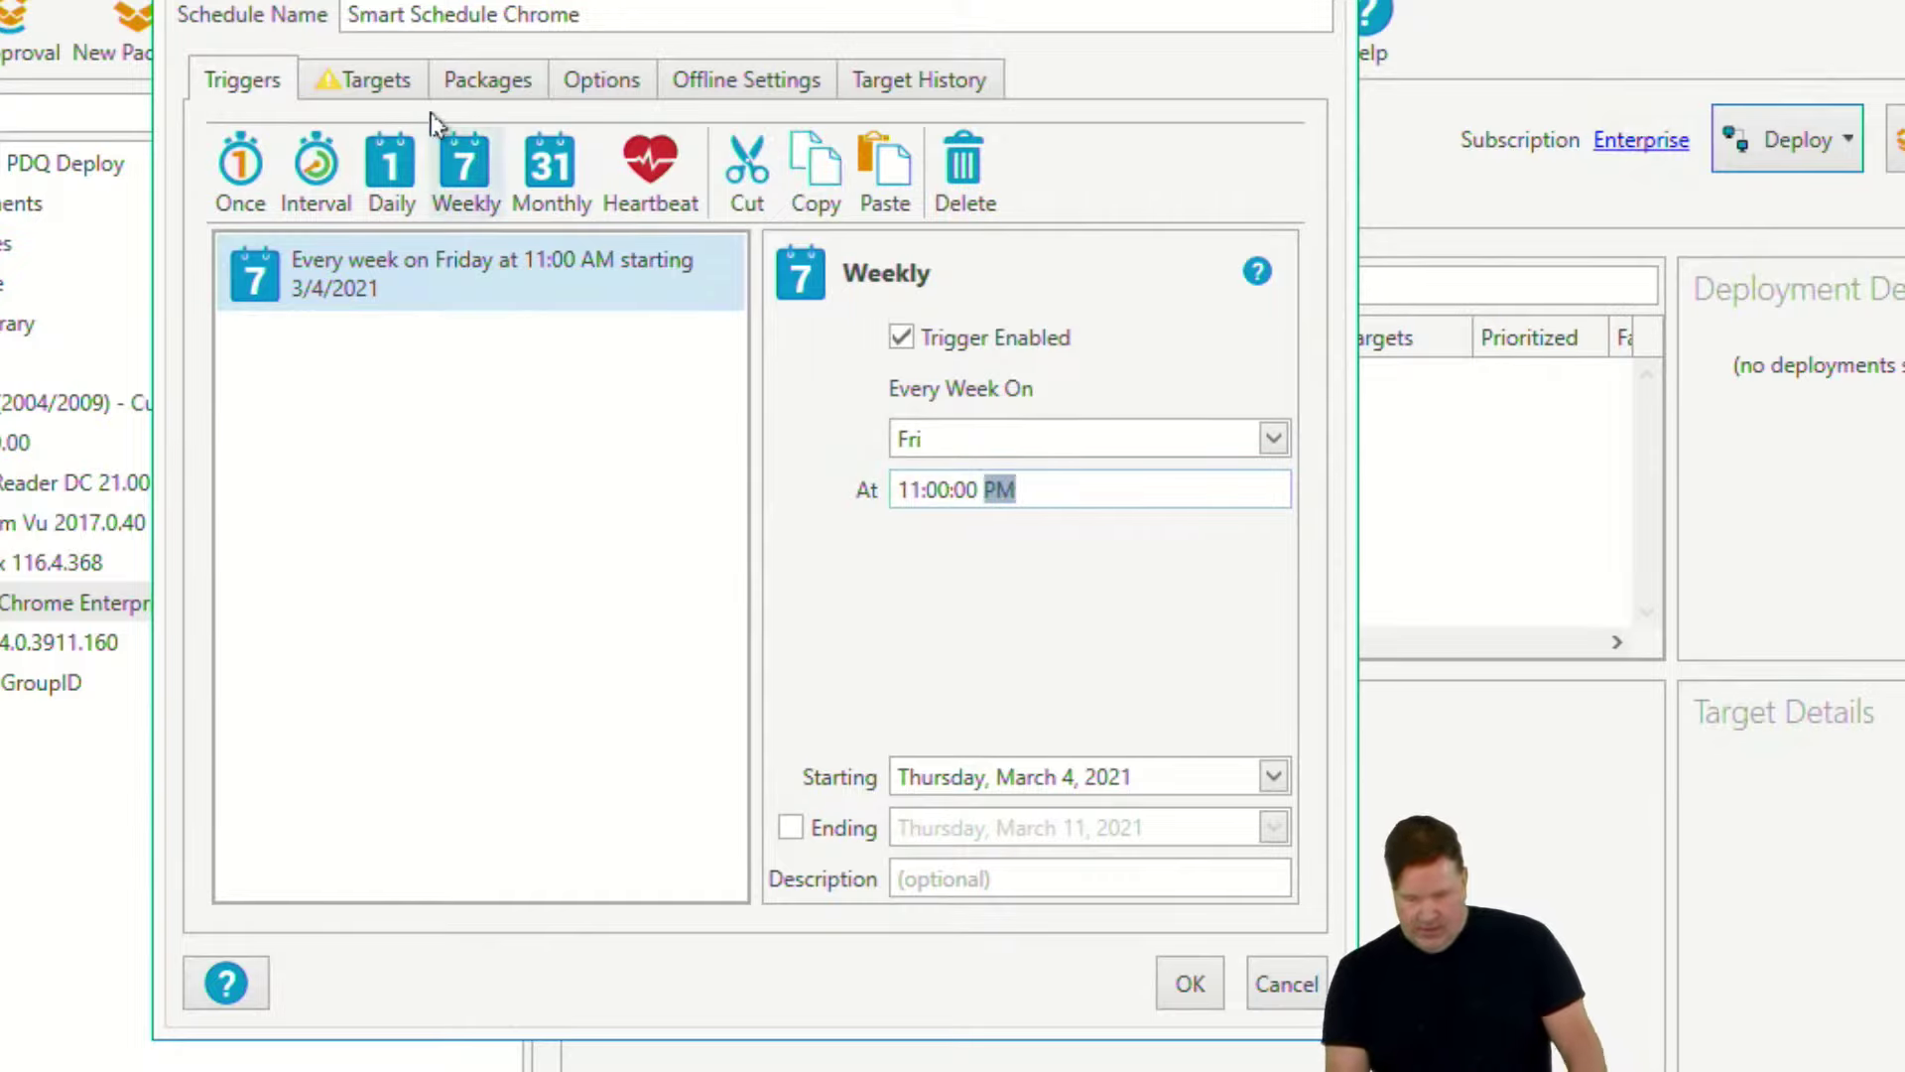
- Set the PDQ Inventory collection Prod-Chrome intell as the schedule's target, and save the schedule with its default options
{"action": "left_click", "coordinate": [398, 94]}
{"action": "left_click", "coordinate": [1235, 159]}
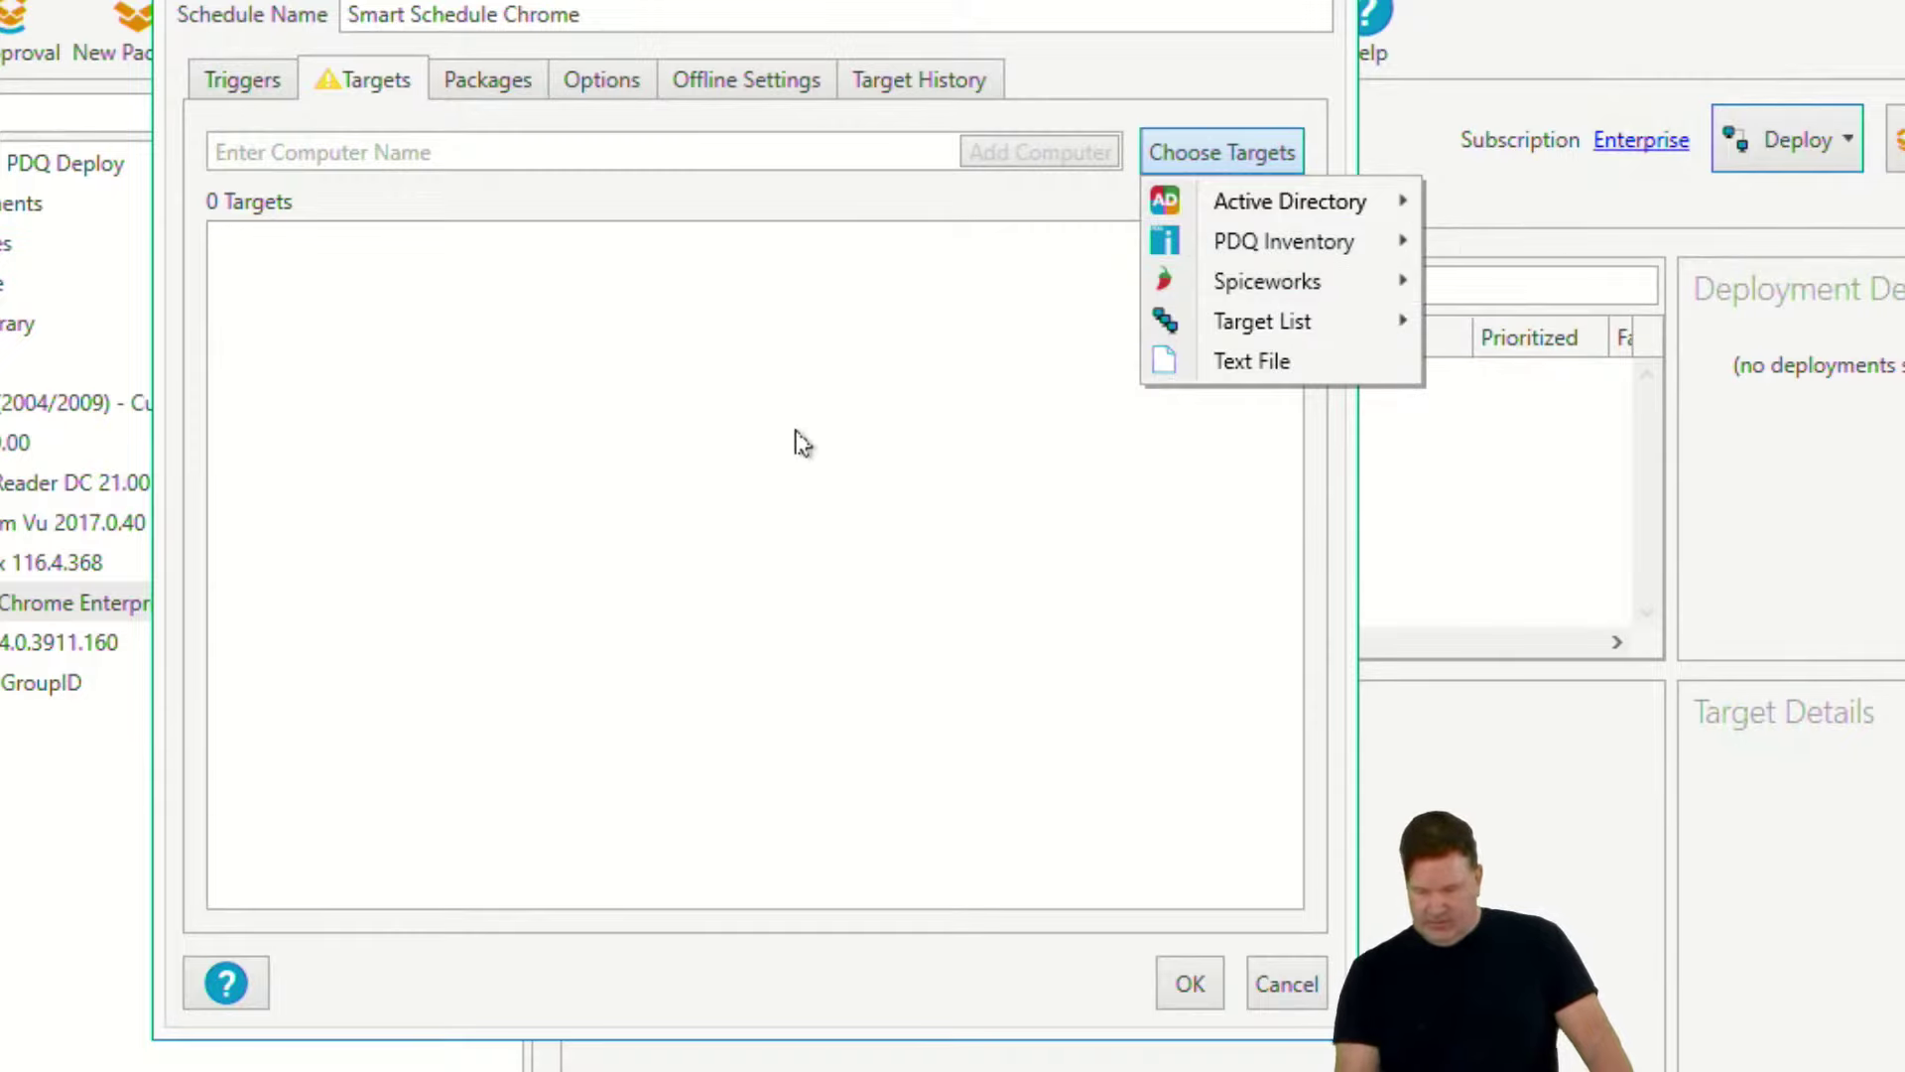
{"action": "mouse_move", "coordinate": [1226, 243]}
{"action": "left_click", "coordinate": [1508, 248]}
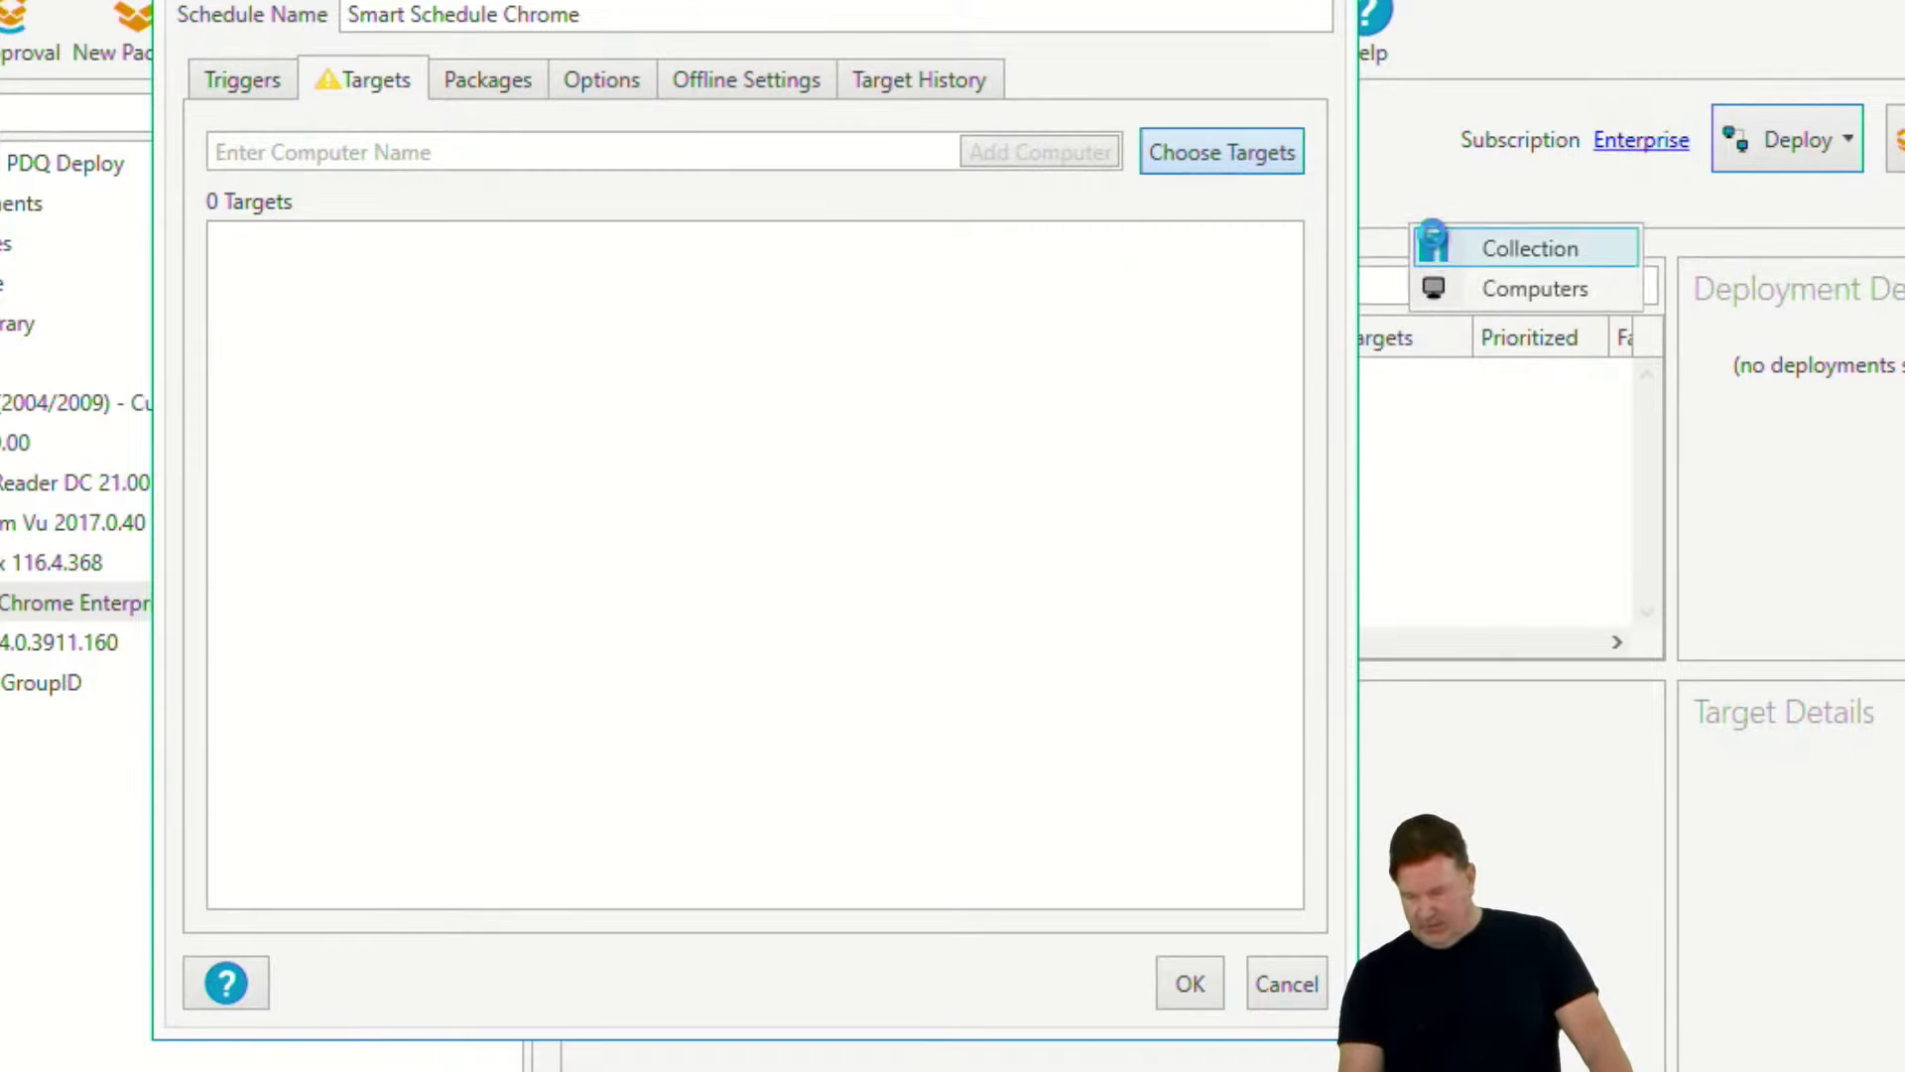
{"action": "scroll", "coordinate": [555, 407], "scroll_direction": "down", "scroll_amount": 10}
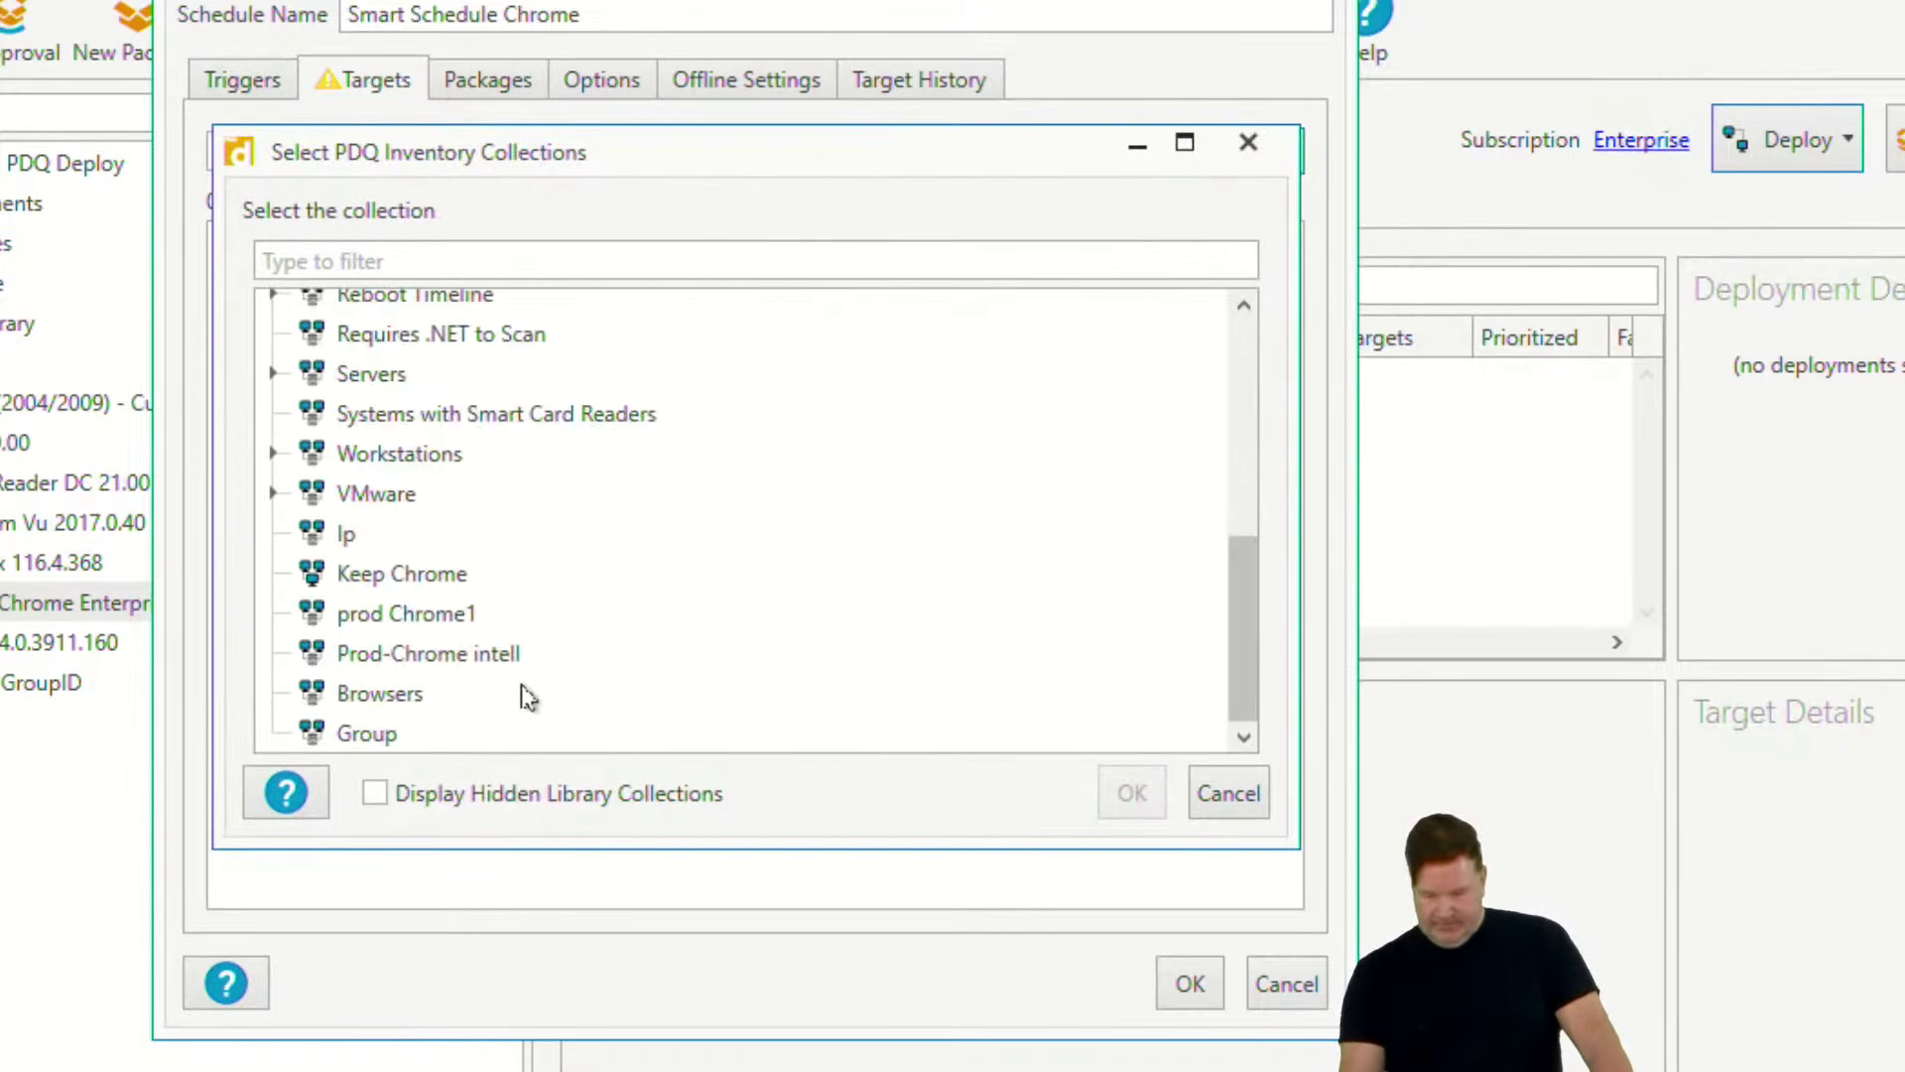
{"action": "left_click", "coordinate": [421, 667]}
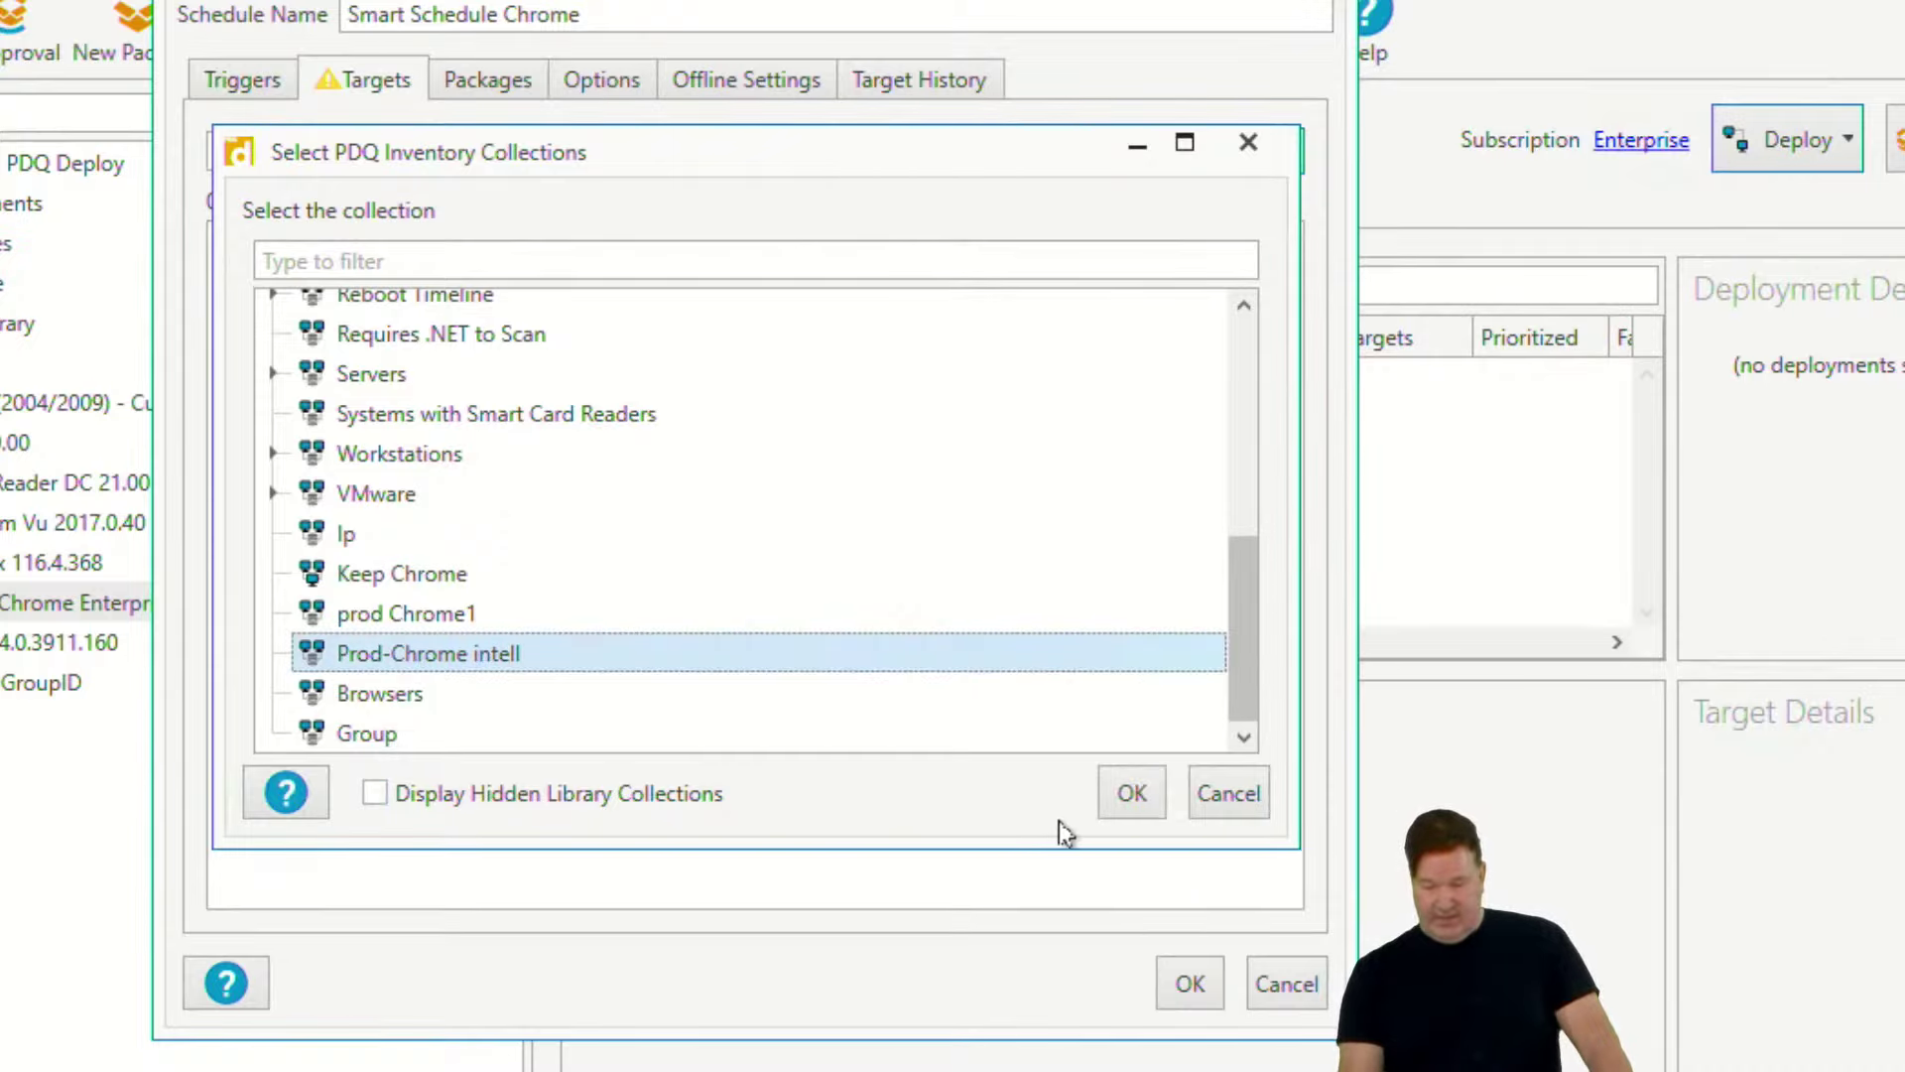
{"action": "left_click", "coordinate": [1132, 794]}
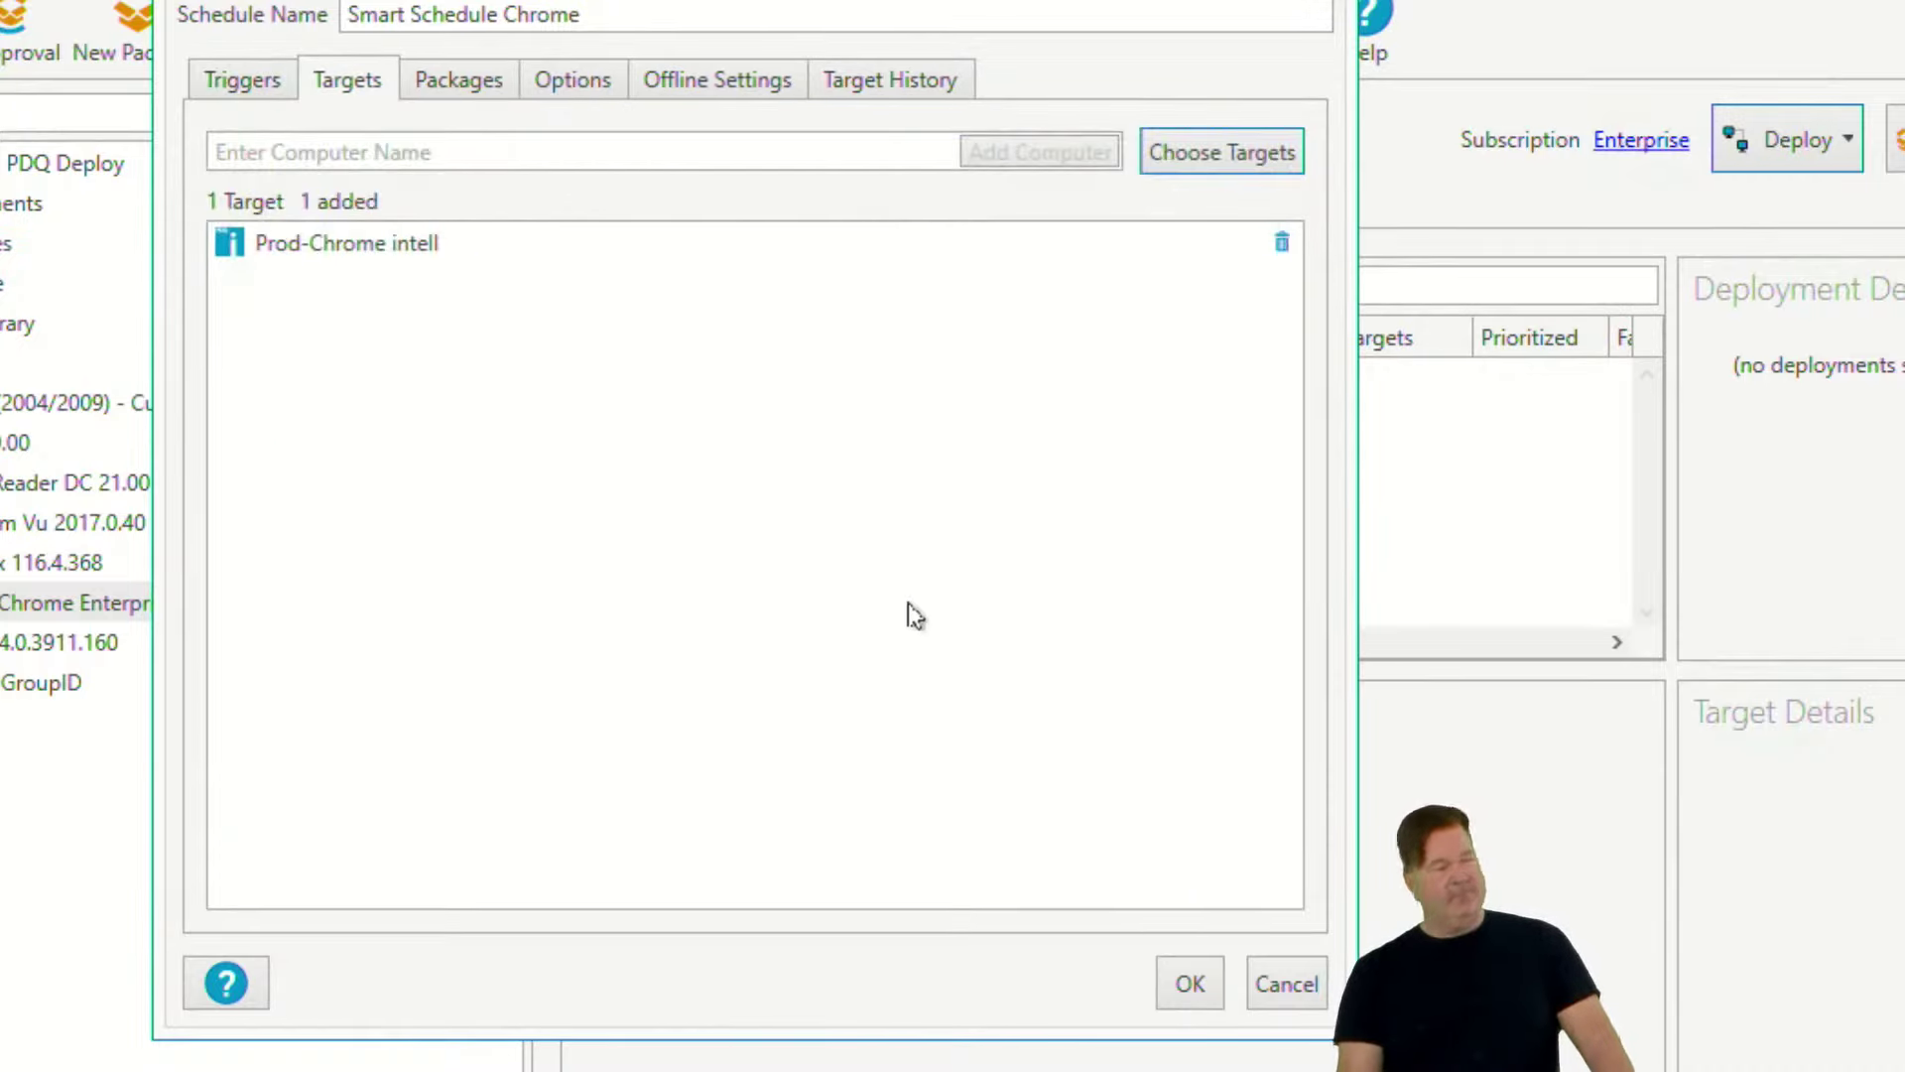
{"action": "left_click", "coordinate": [571, 79]}
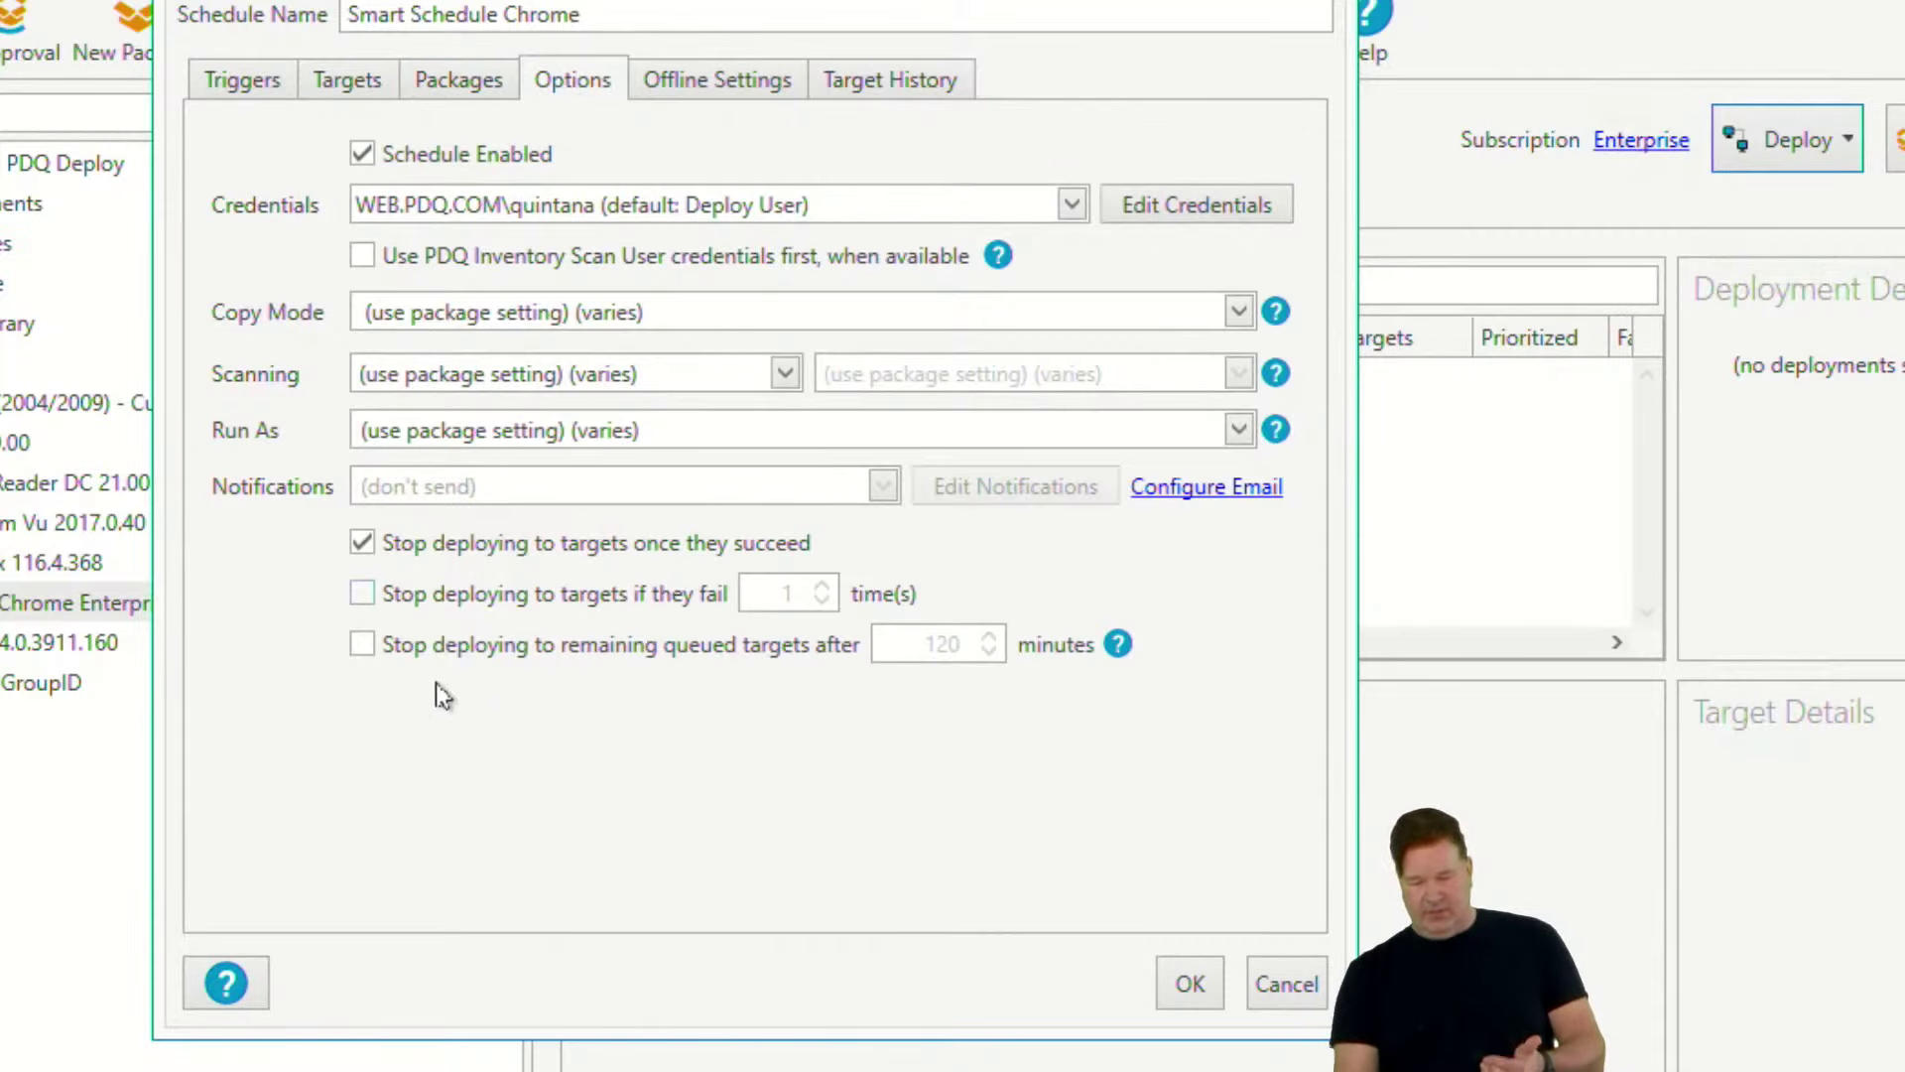
{"action": "left_click", "coordinate": [1191, 984]}
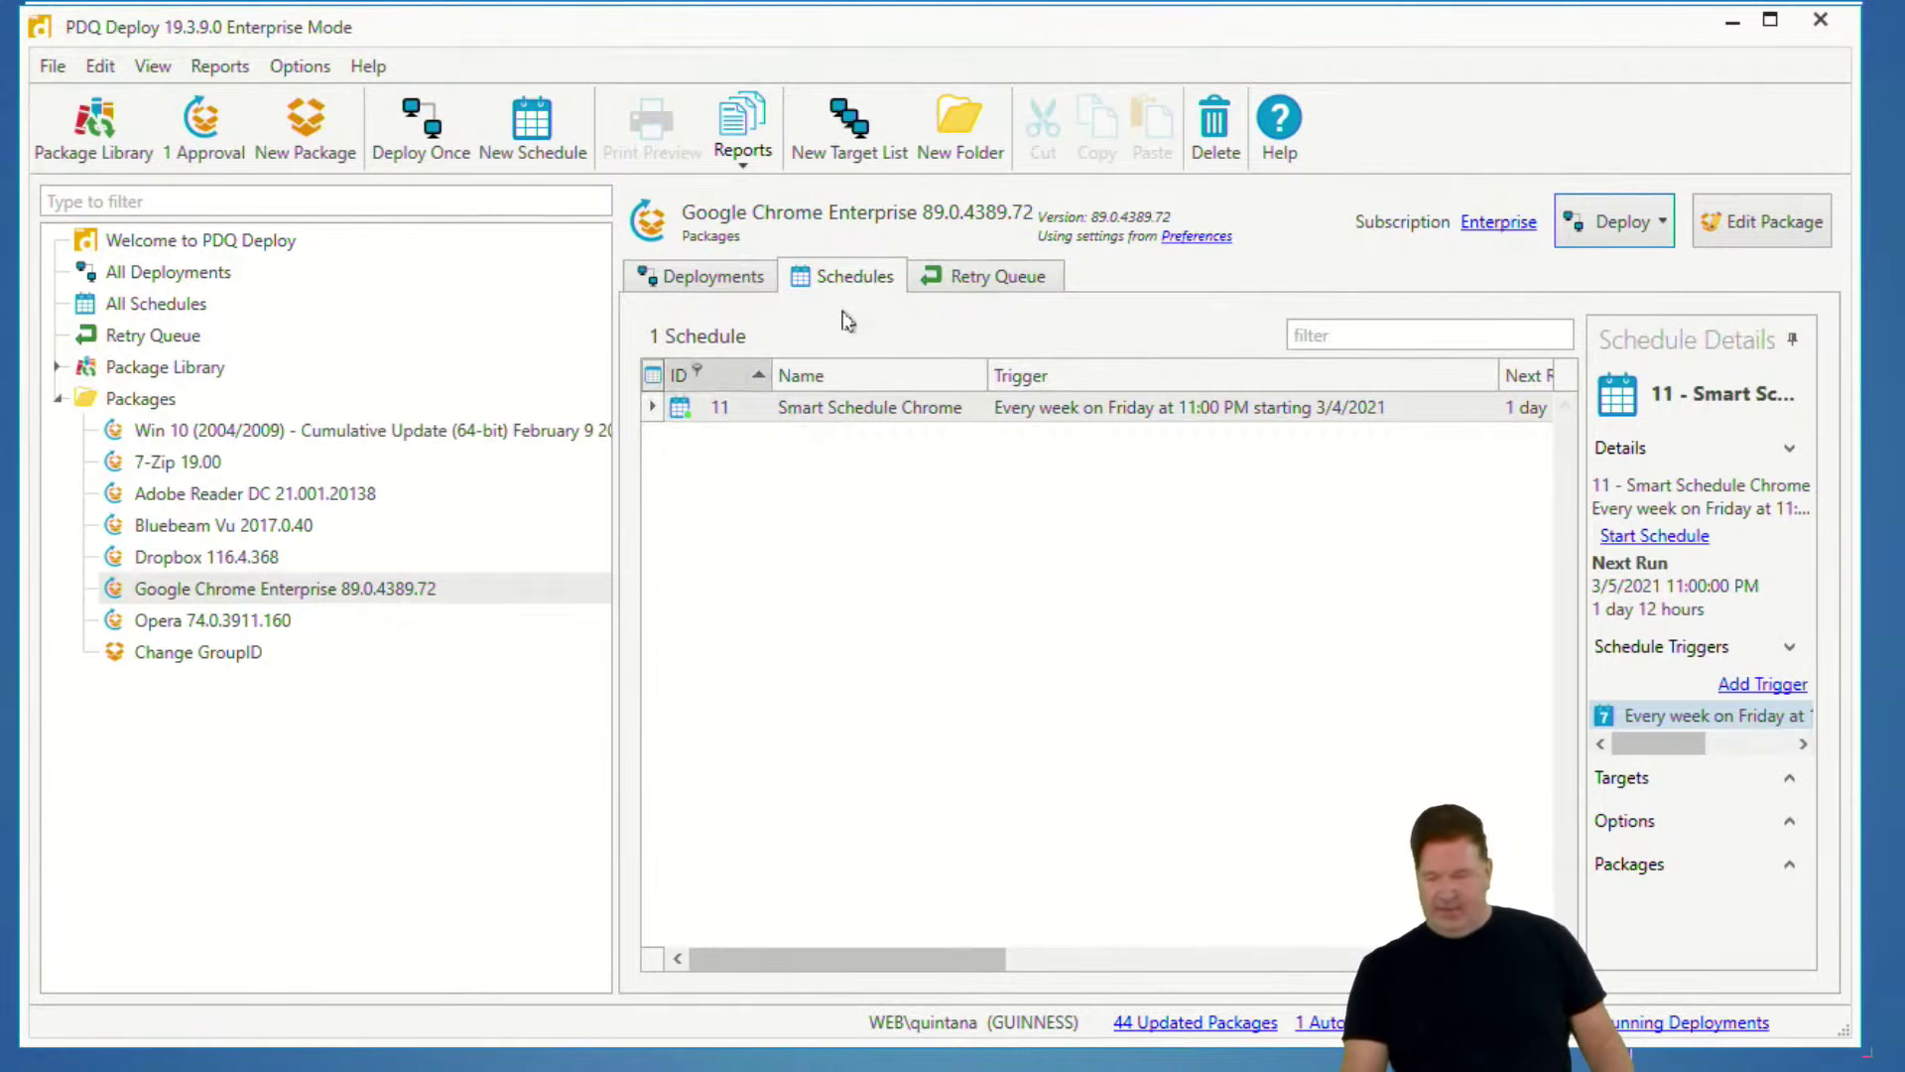
- Run the Change GroupID package's script, IncrementThatCrap.ps1, in PowerShell ISE, and close the package window
{"action": "left_click", "coordinate": [210, 651]}
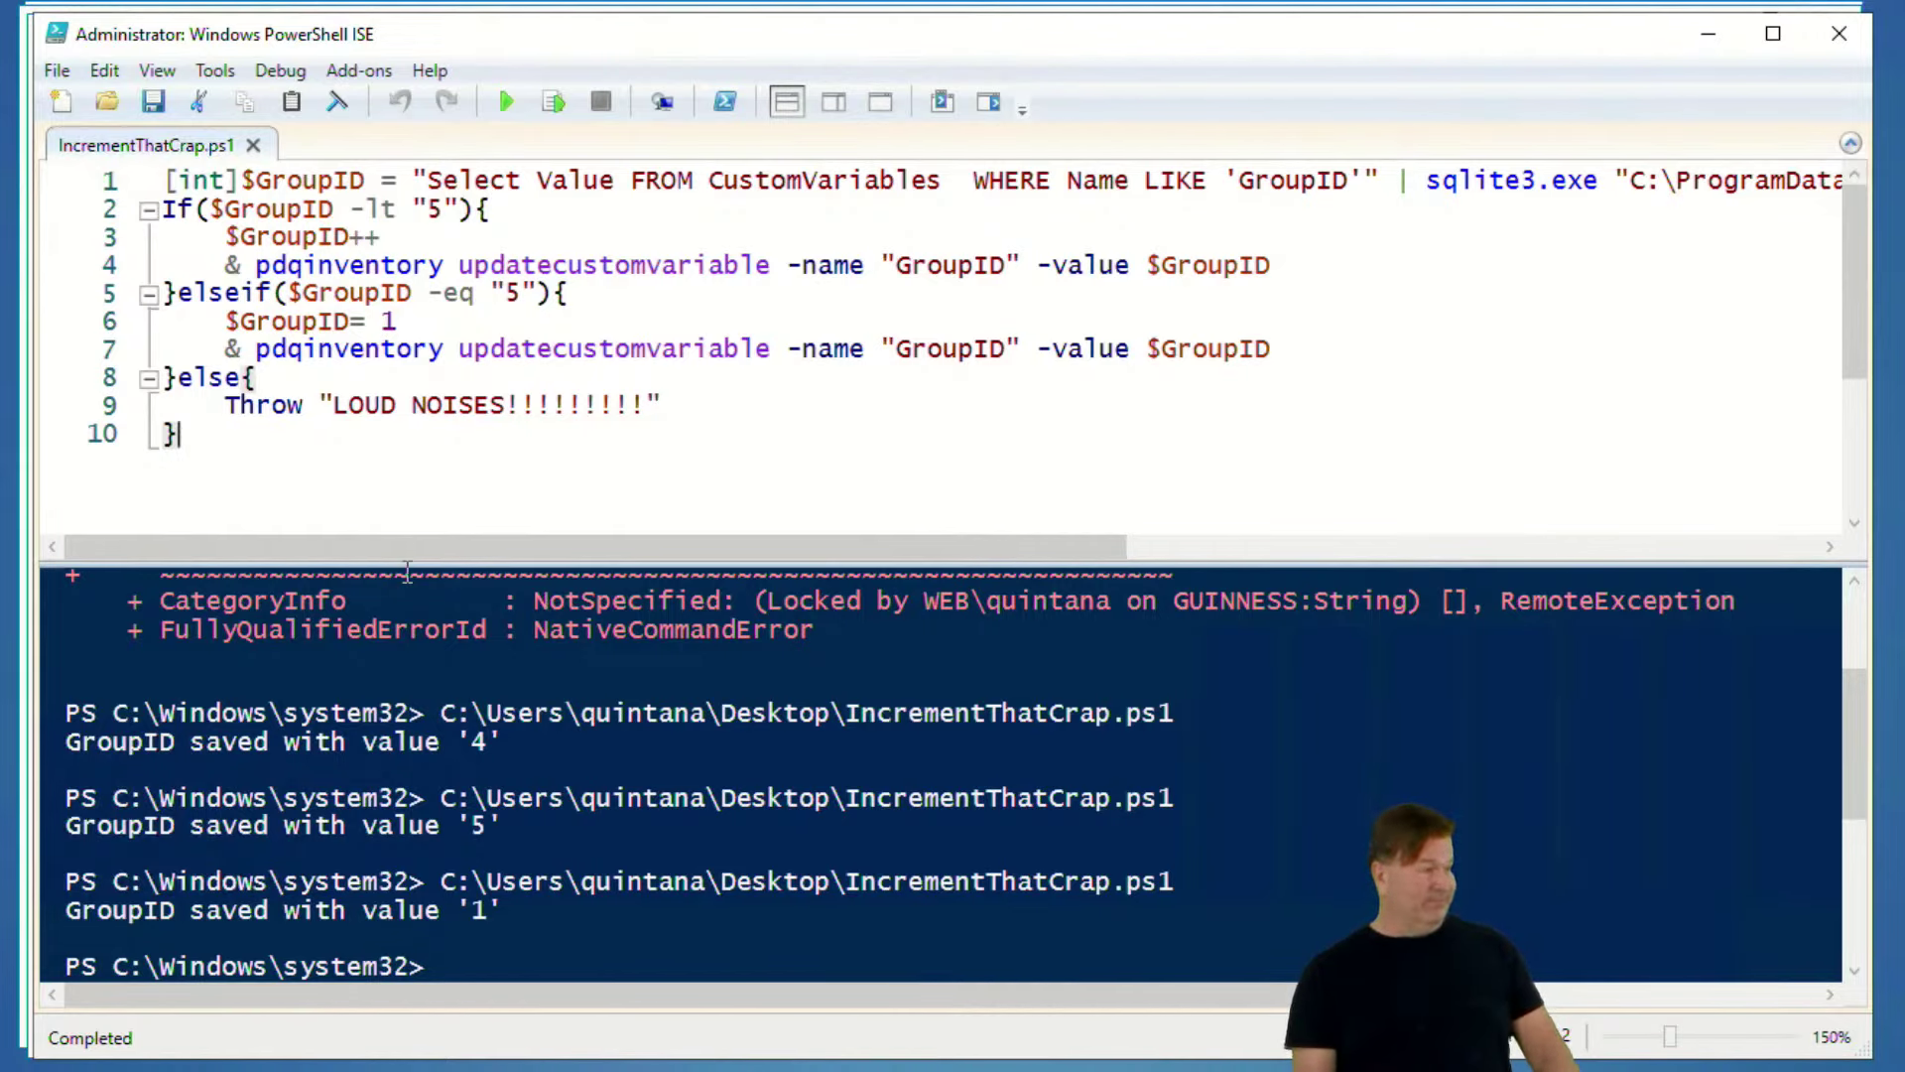
{"action": "left_click_drag", "start_coordinate": [214, 453], "coordinate": [147, 183]}
{"action": "left_click", "coordinate": [503, 103]}
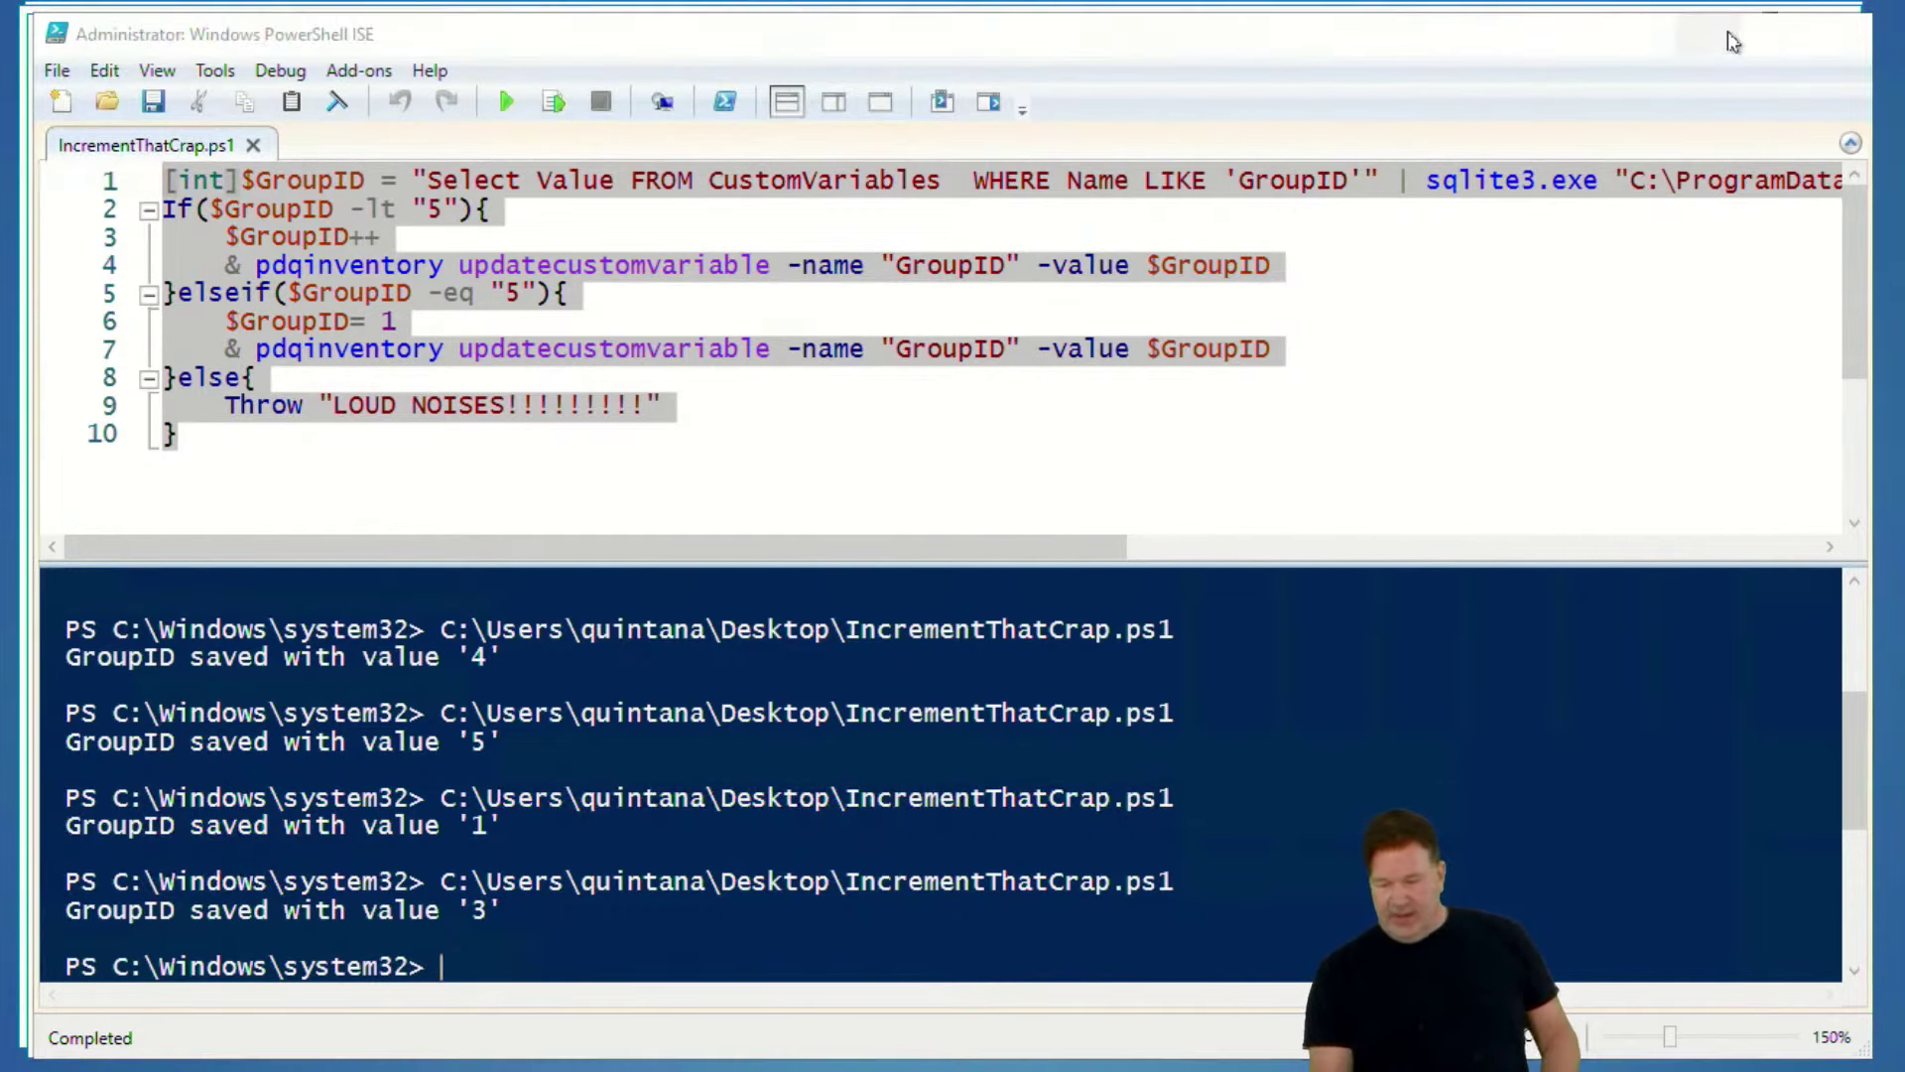
{"action": "left_click", "coordinate": [1729, 37]}
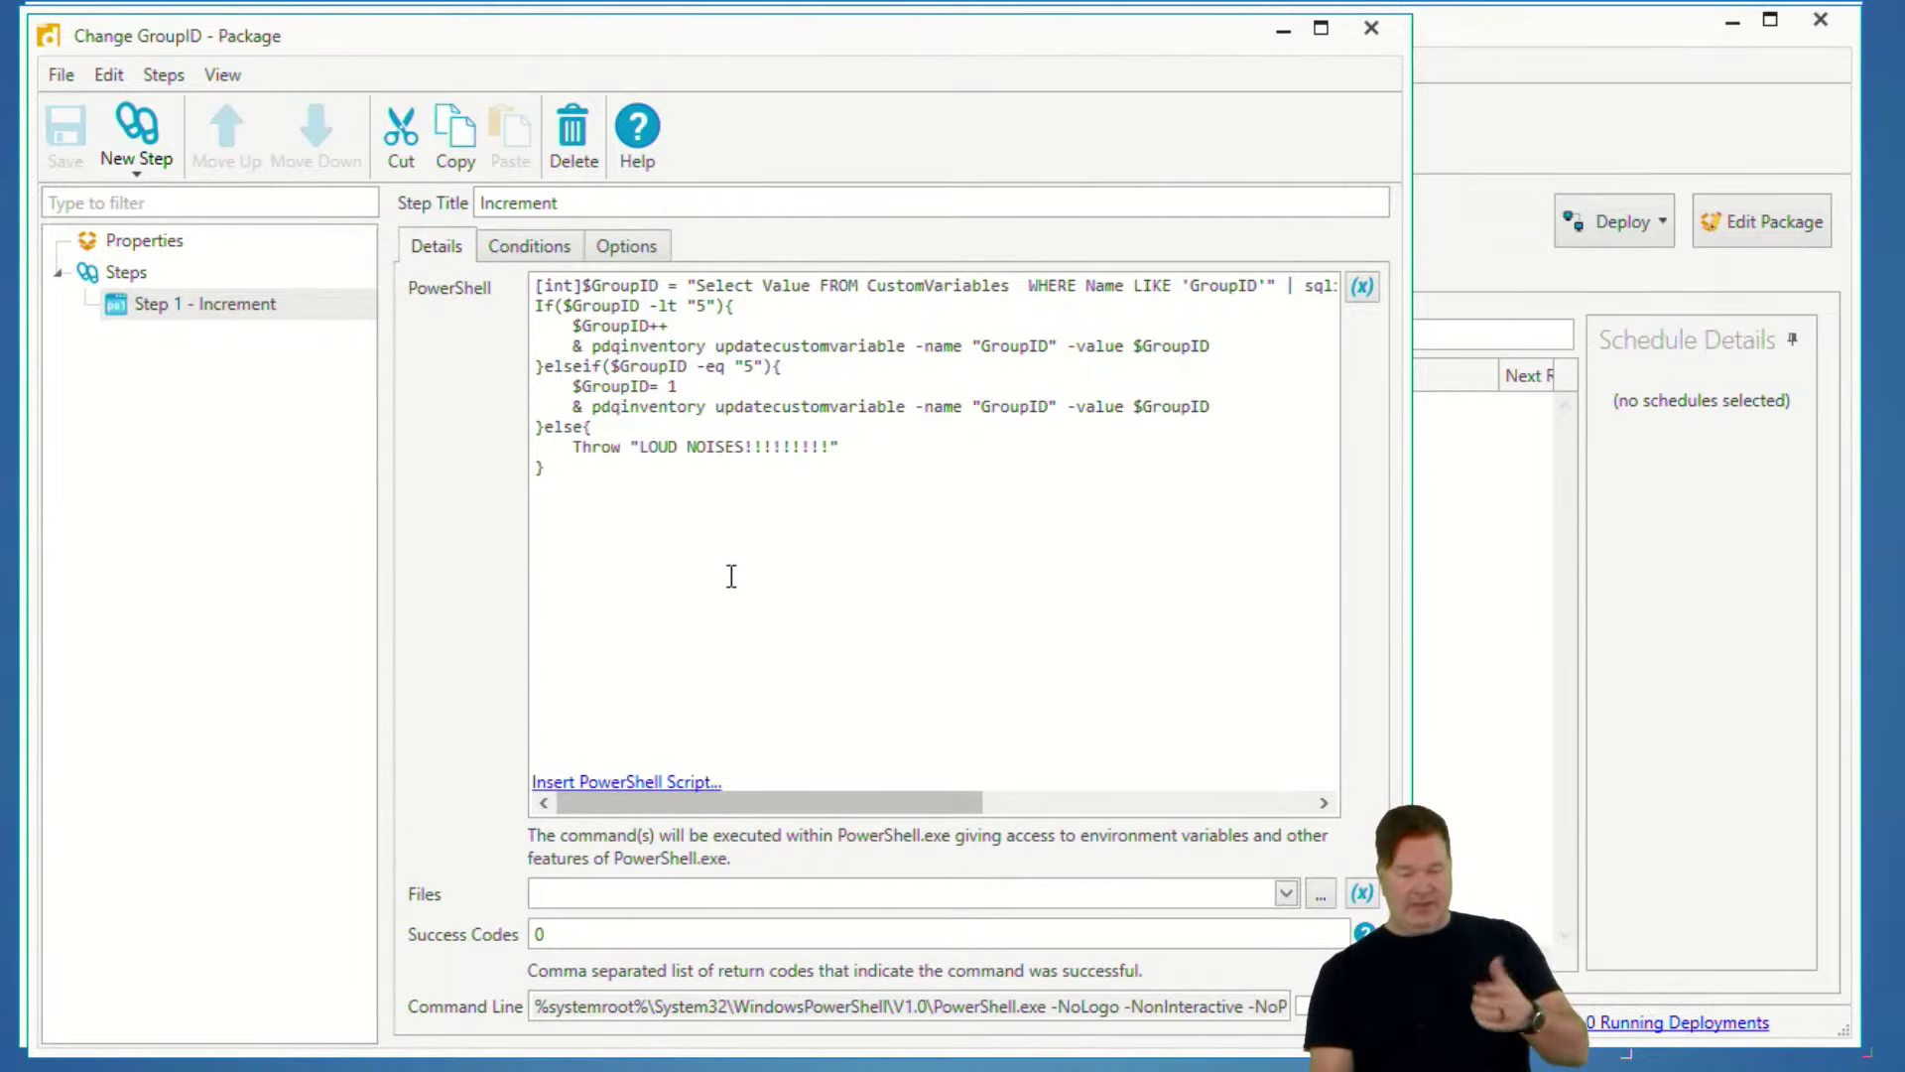
{"action": "left_click", "coordinate": [1372, 27]}
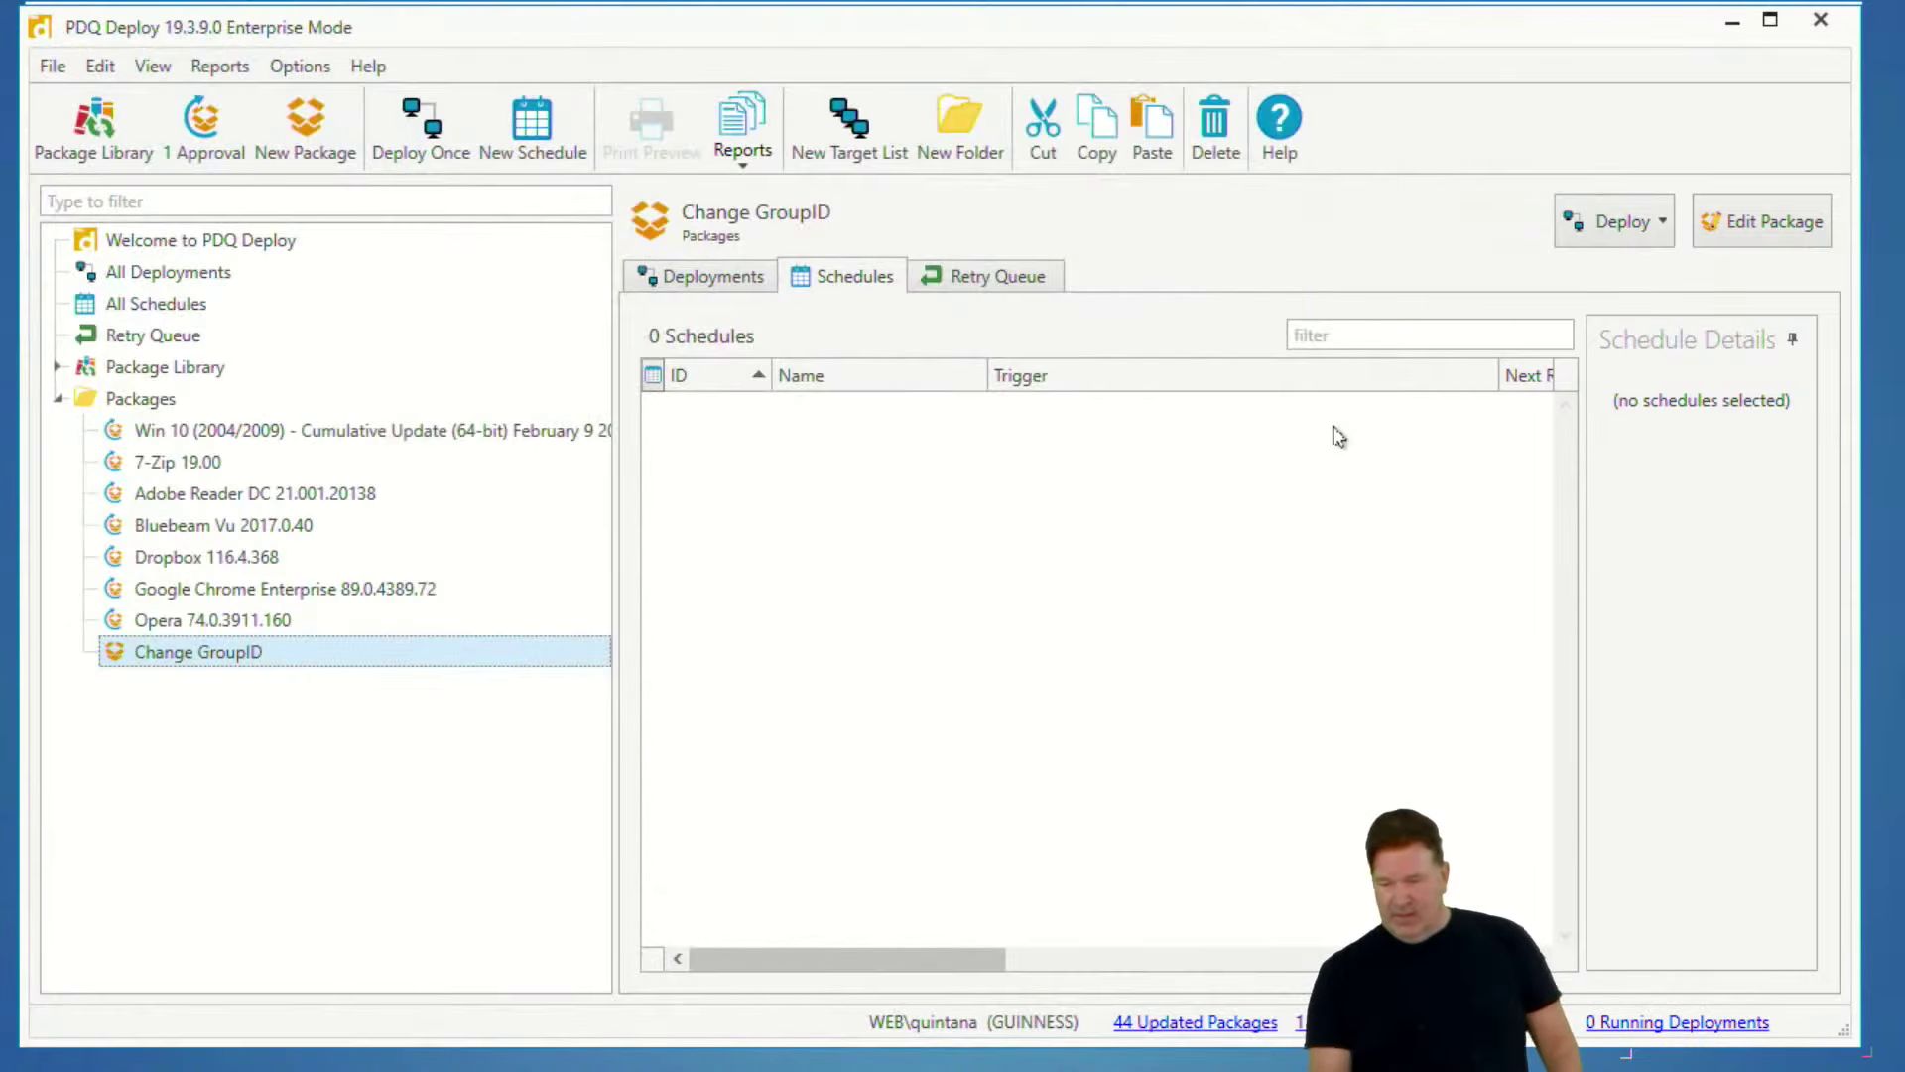
- Start a new deployment schedule for the Change GroupID package and name it change group
{"action": "left_click", "coordinate": [1655, 222]}
{"action": "left_click", "coordinate": [1633, 299]}
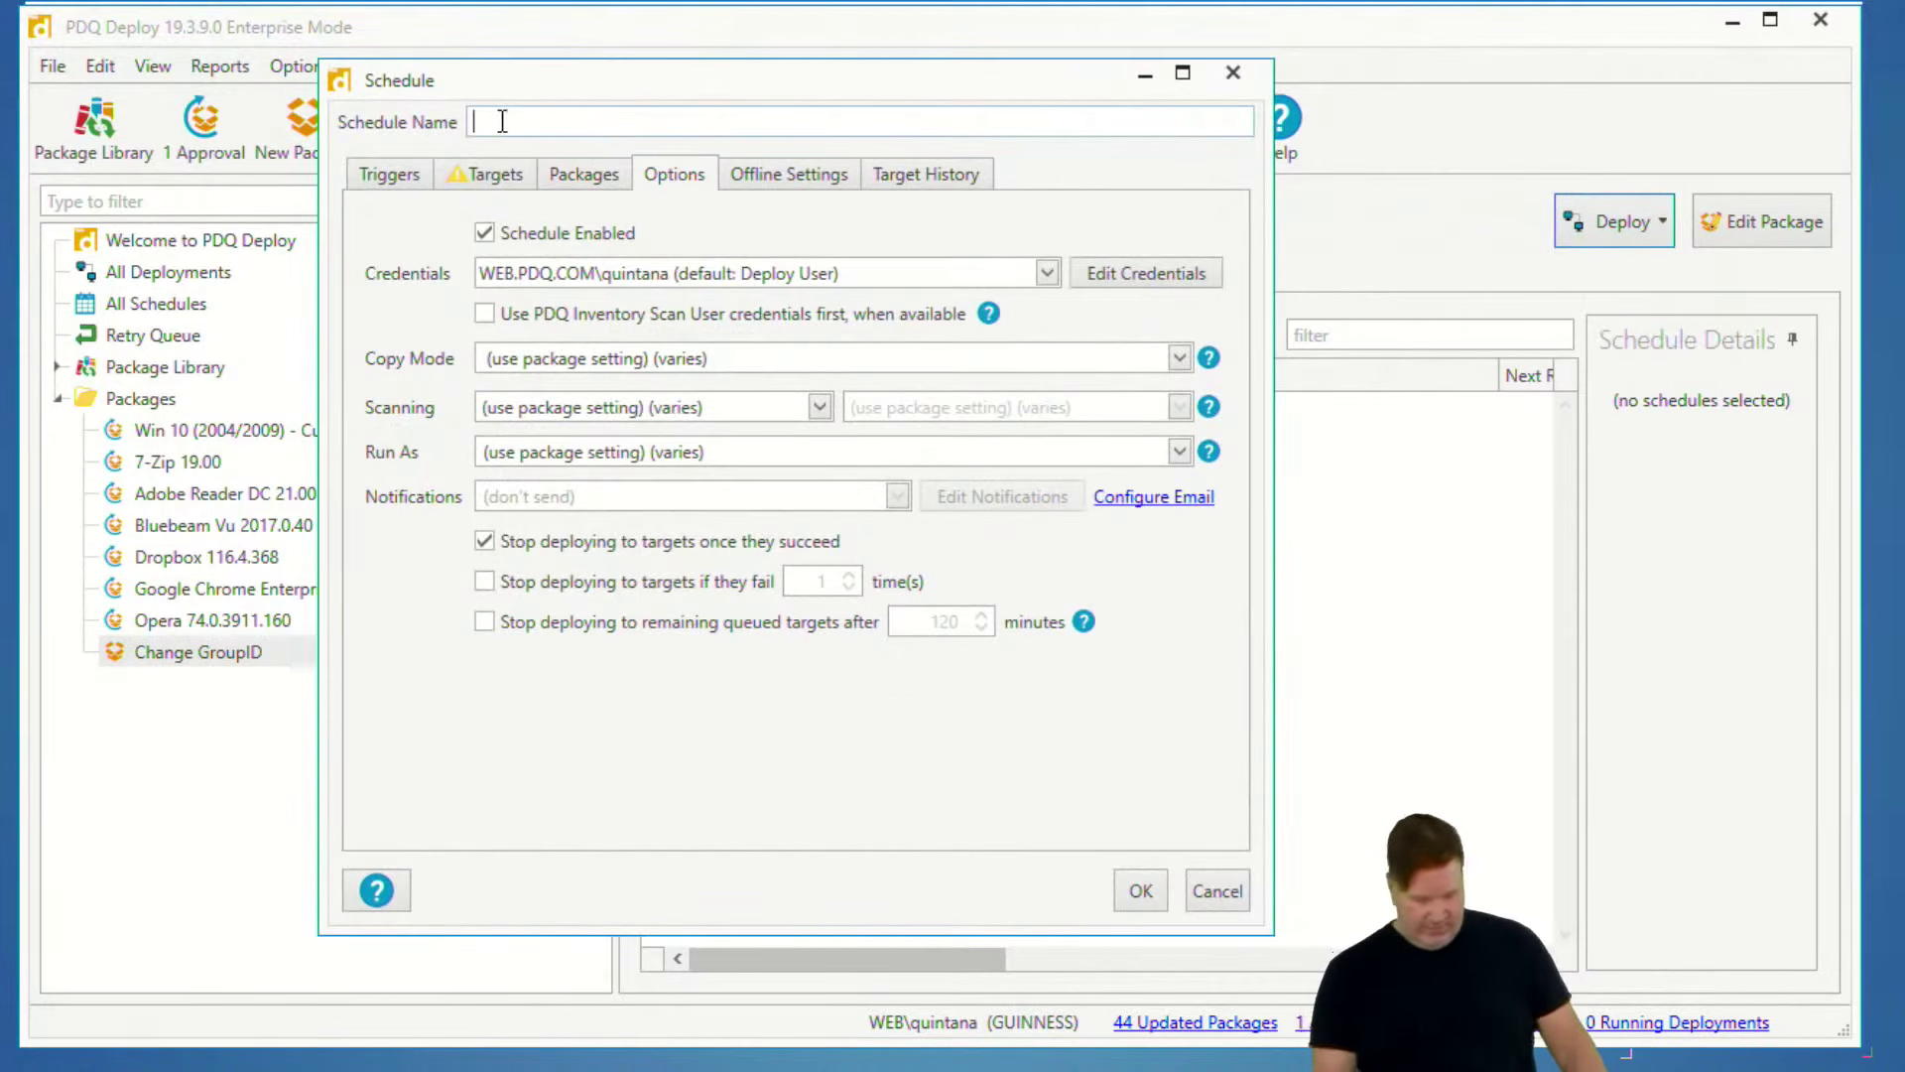
{"action": "type", "text": "change group"}
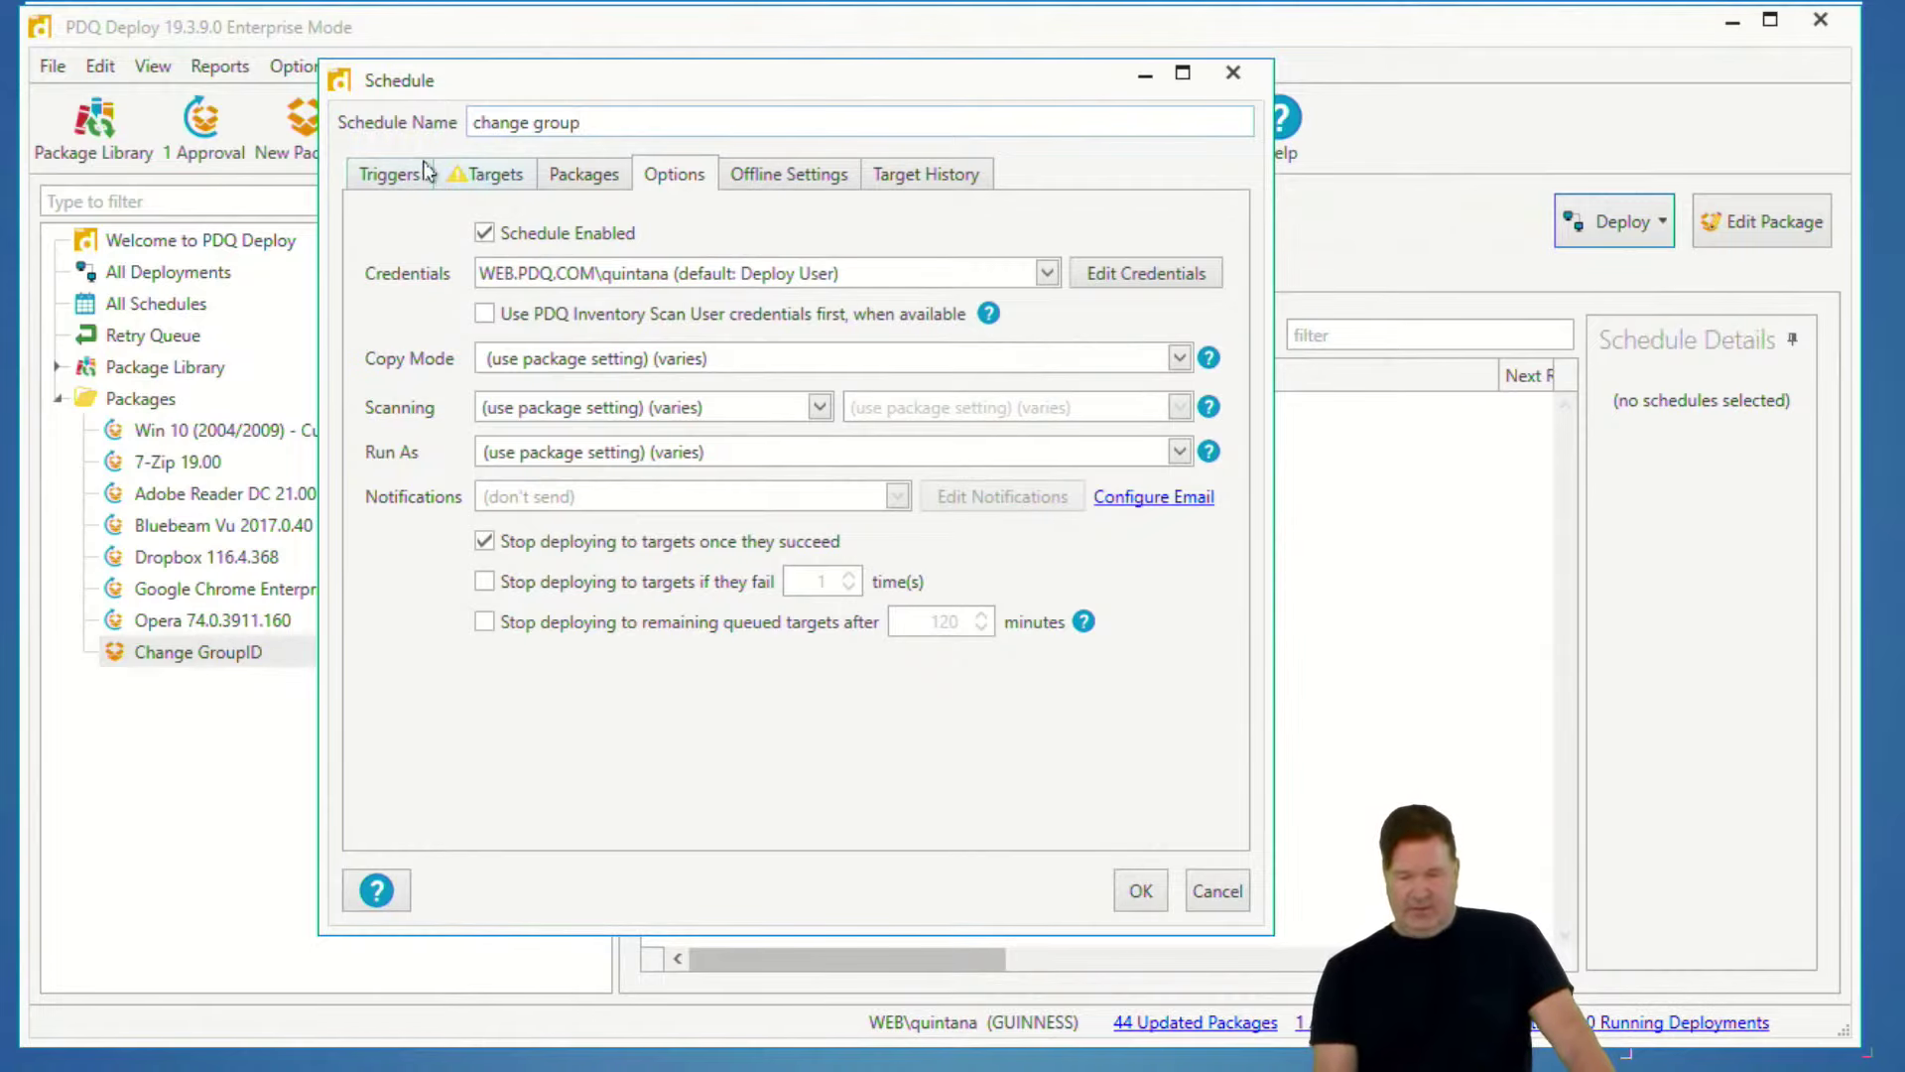
- Add a weekly trigger to the change group schedule that runs on Saturday only at 11:00:00 AM
{"action": "left_click", "coordinate": [381, 175]}
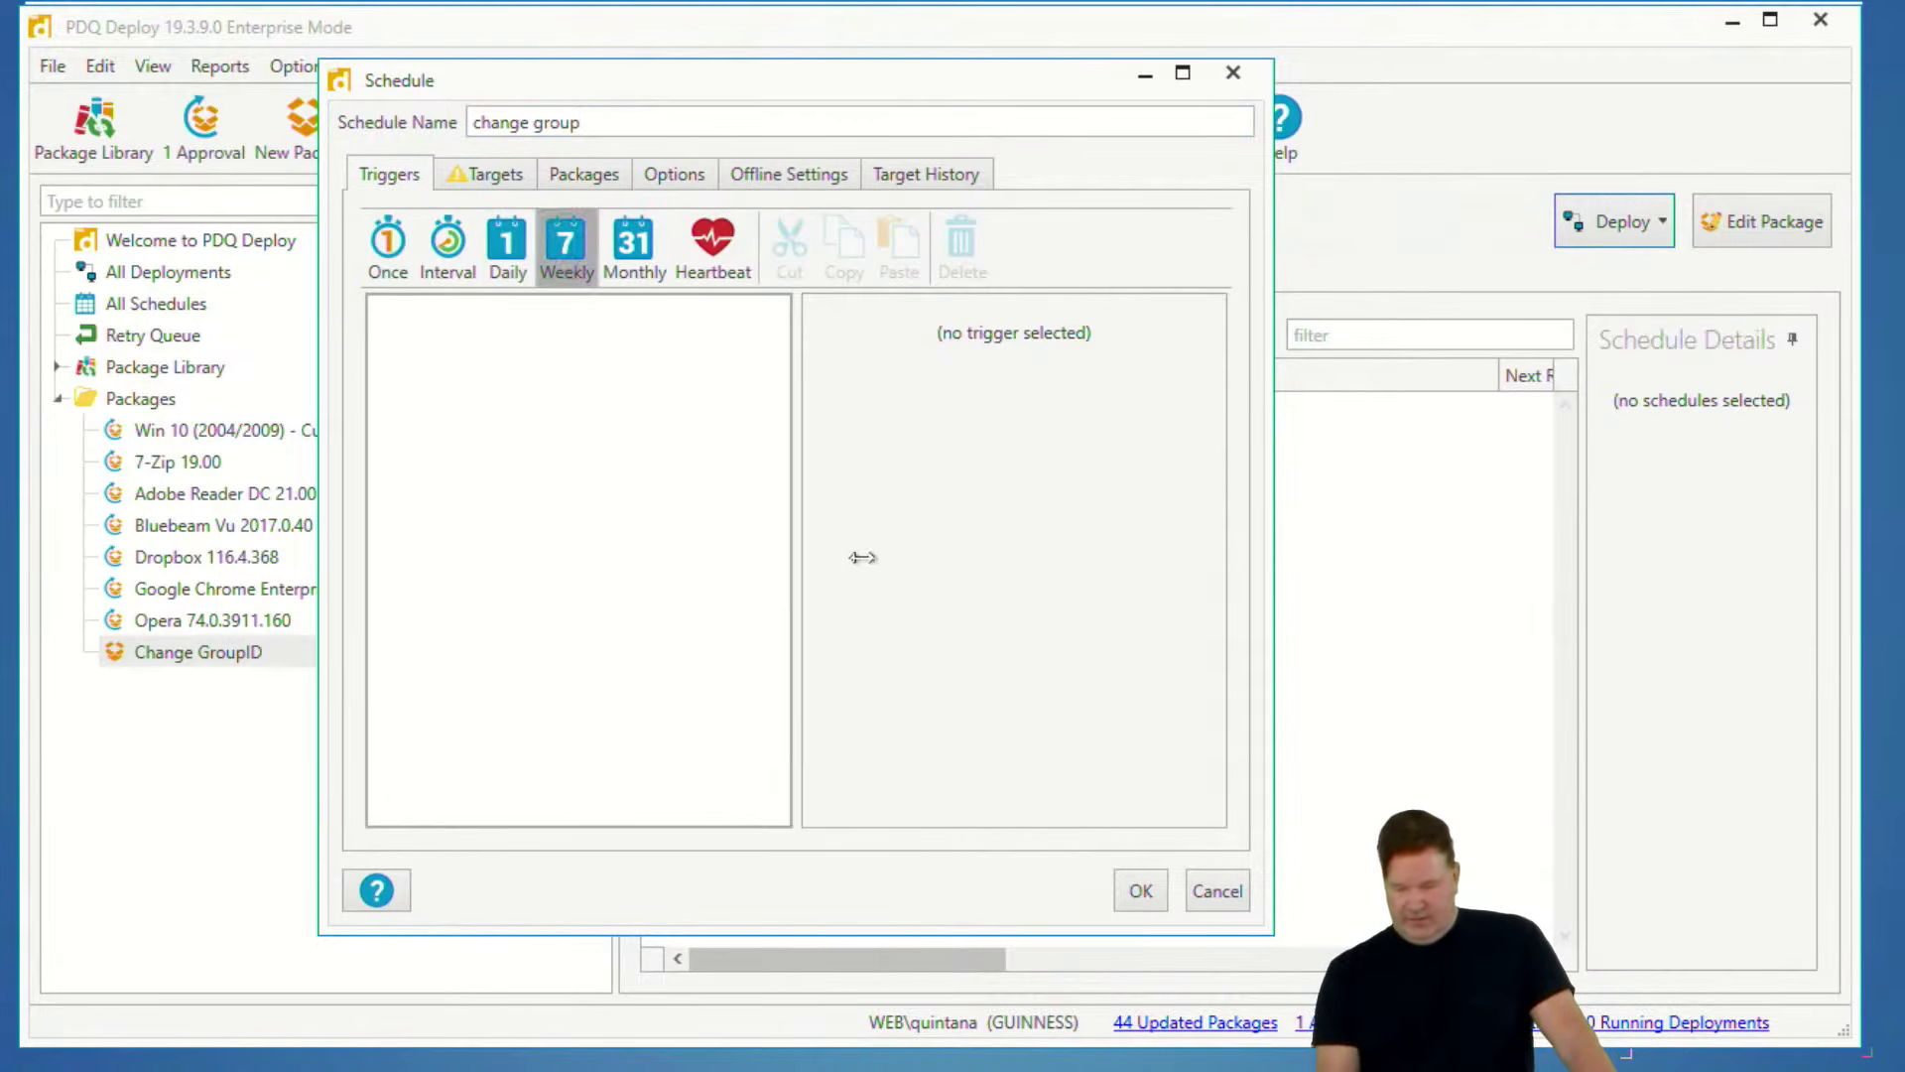
{"action": "left_click", "coordinate": [1063, 459]}
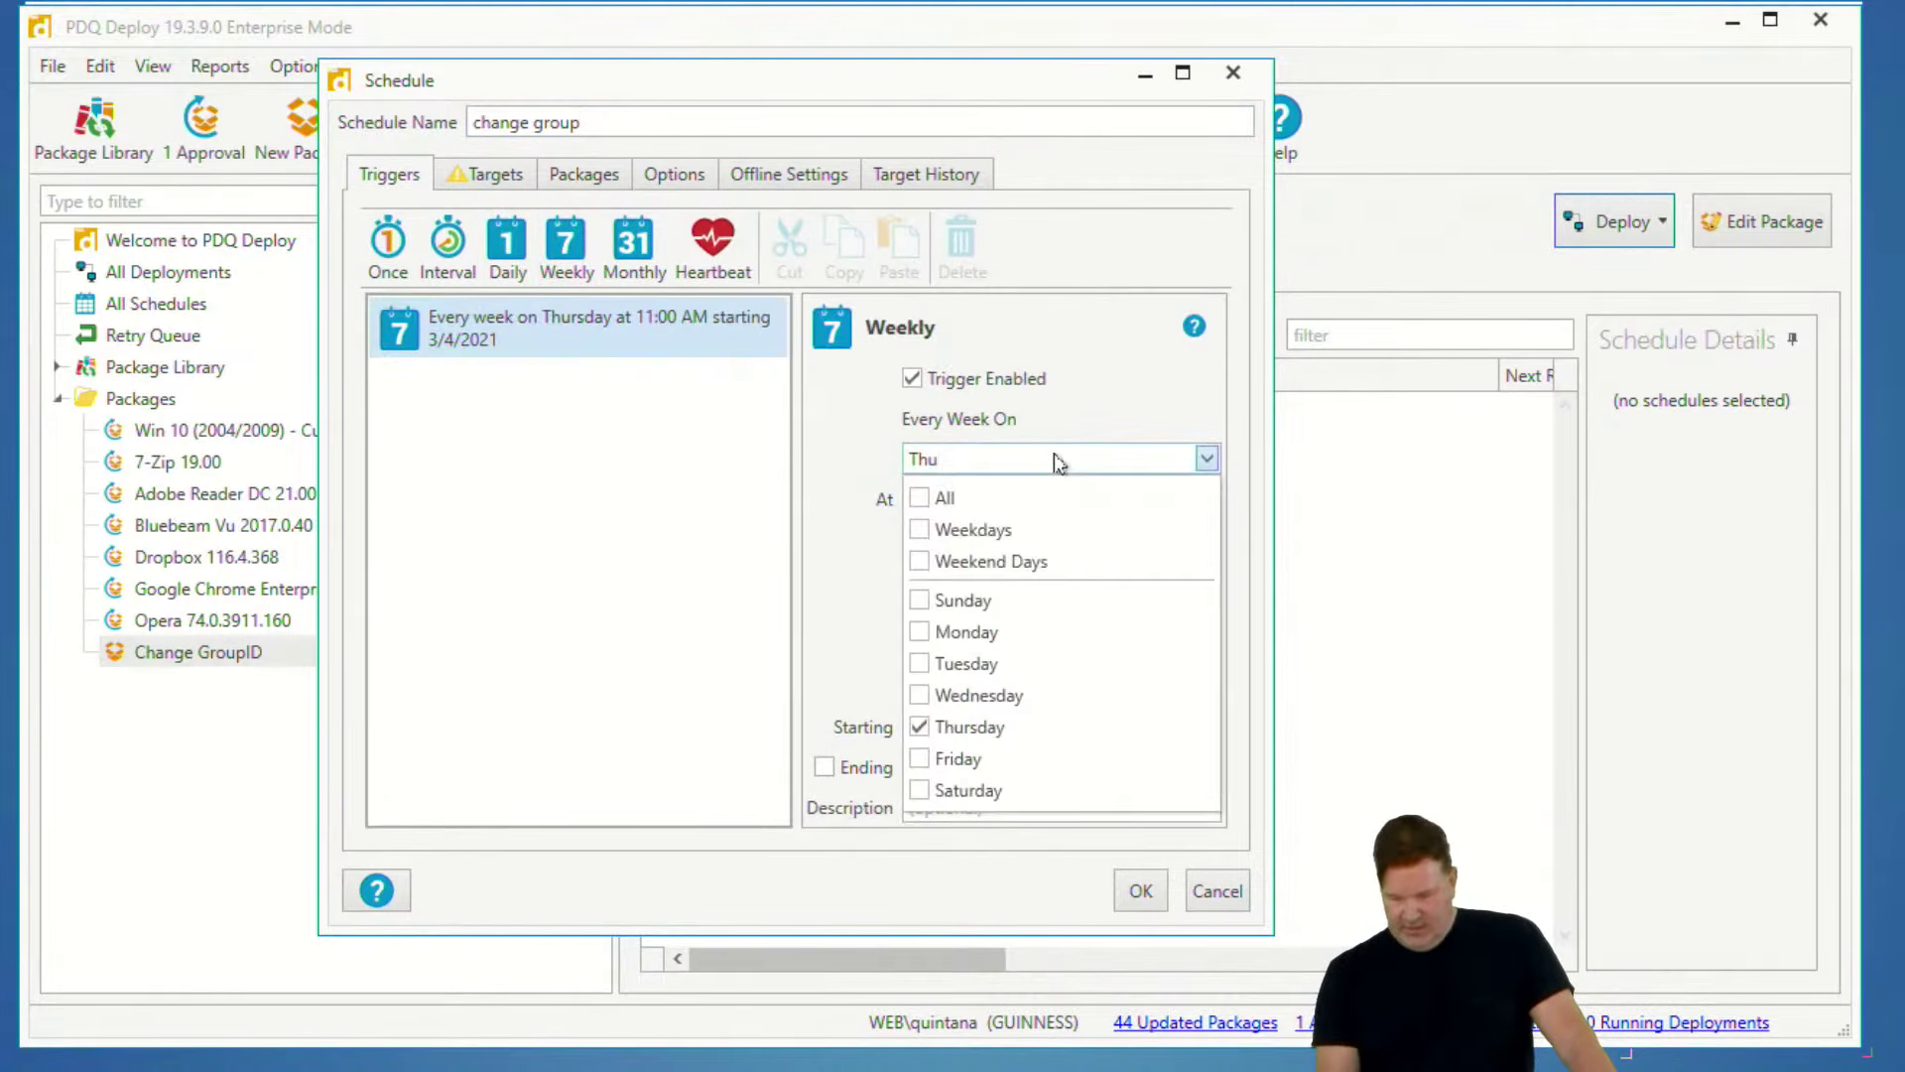
{"action": "left_click", "coordinate": [920, 790]}
{"action": "left_click", "coordinate": [919, 726]}
{"action": "left_click", "coordinate": [843, 617]}
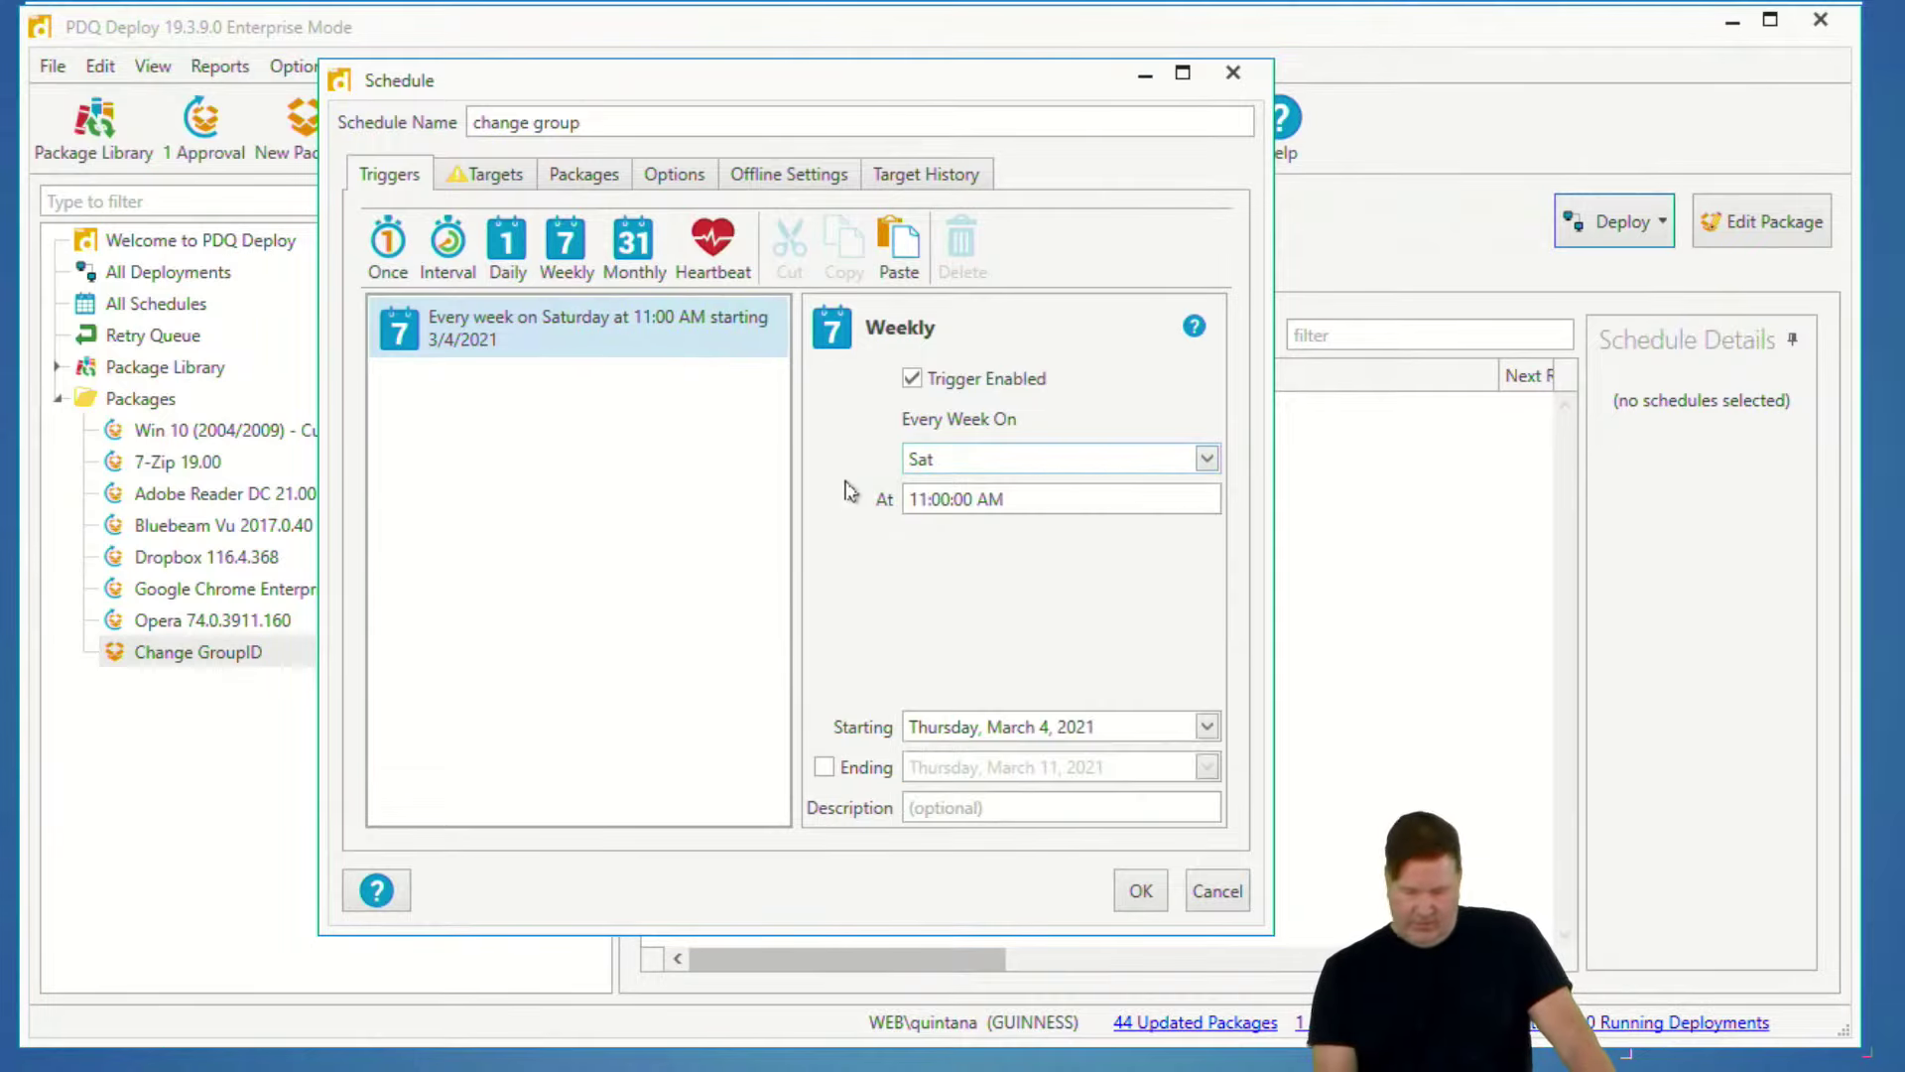
- Add the local computer, entered as ".", as the schedule's target
{"action": "left_click", "coordinate": [498, 176]}
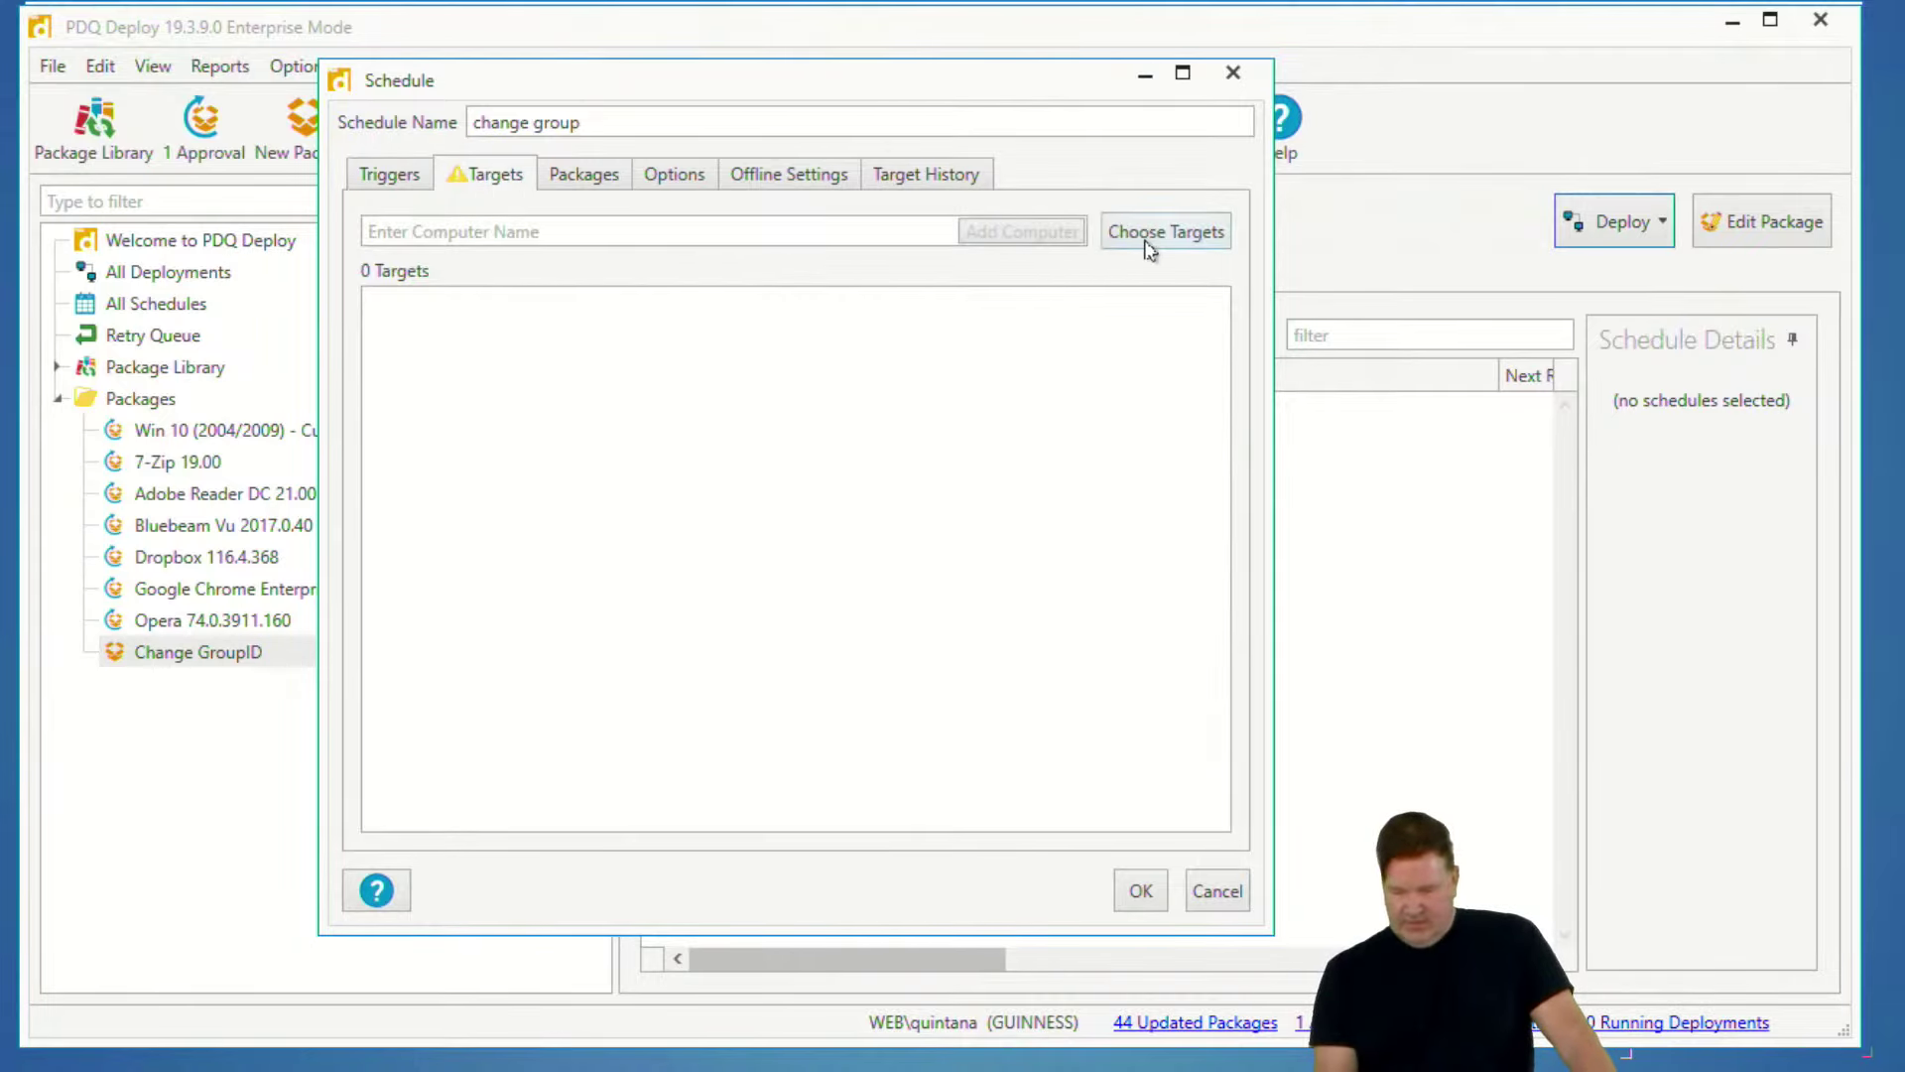
{"action": "left_click", "coordinate": [708, 230]}
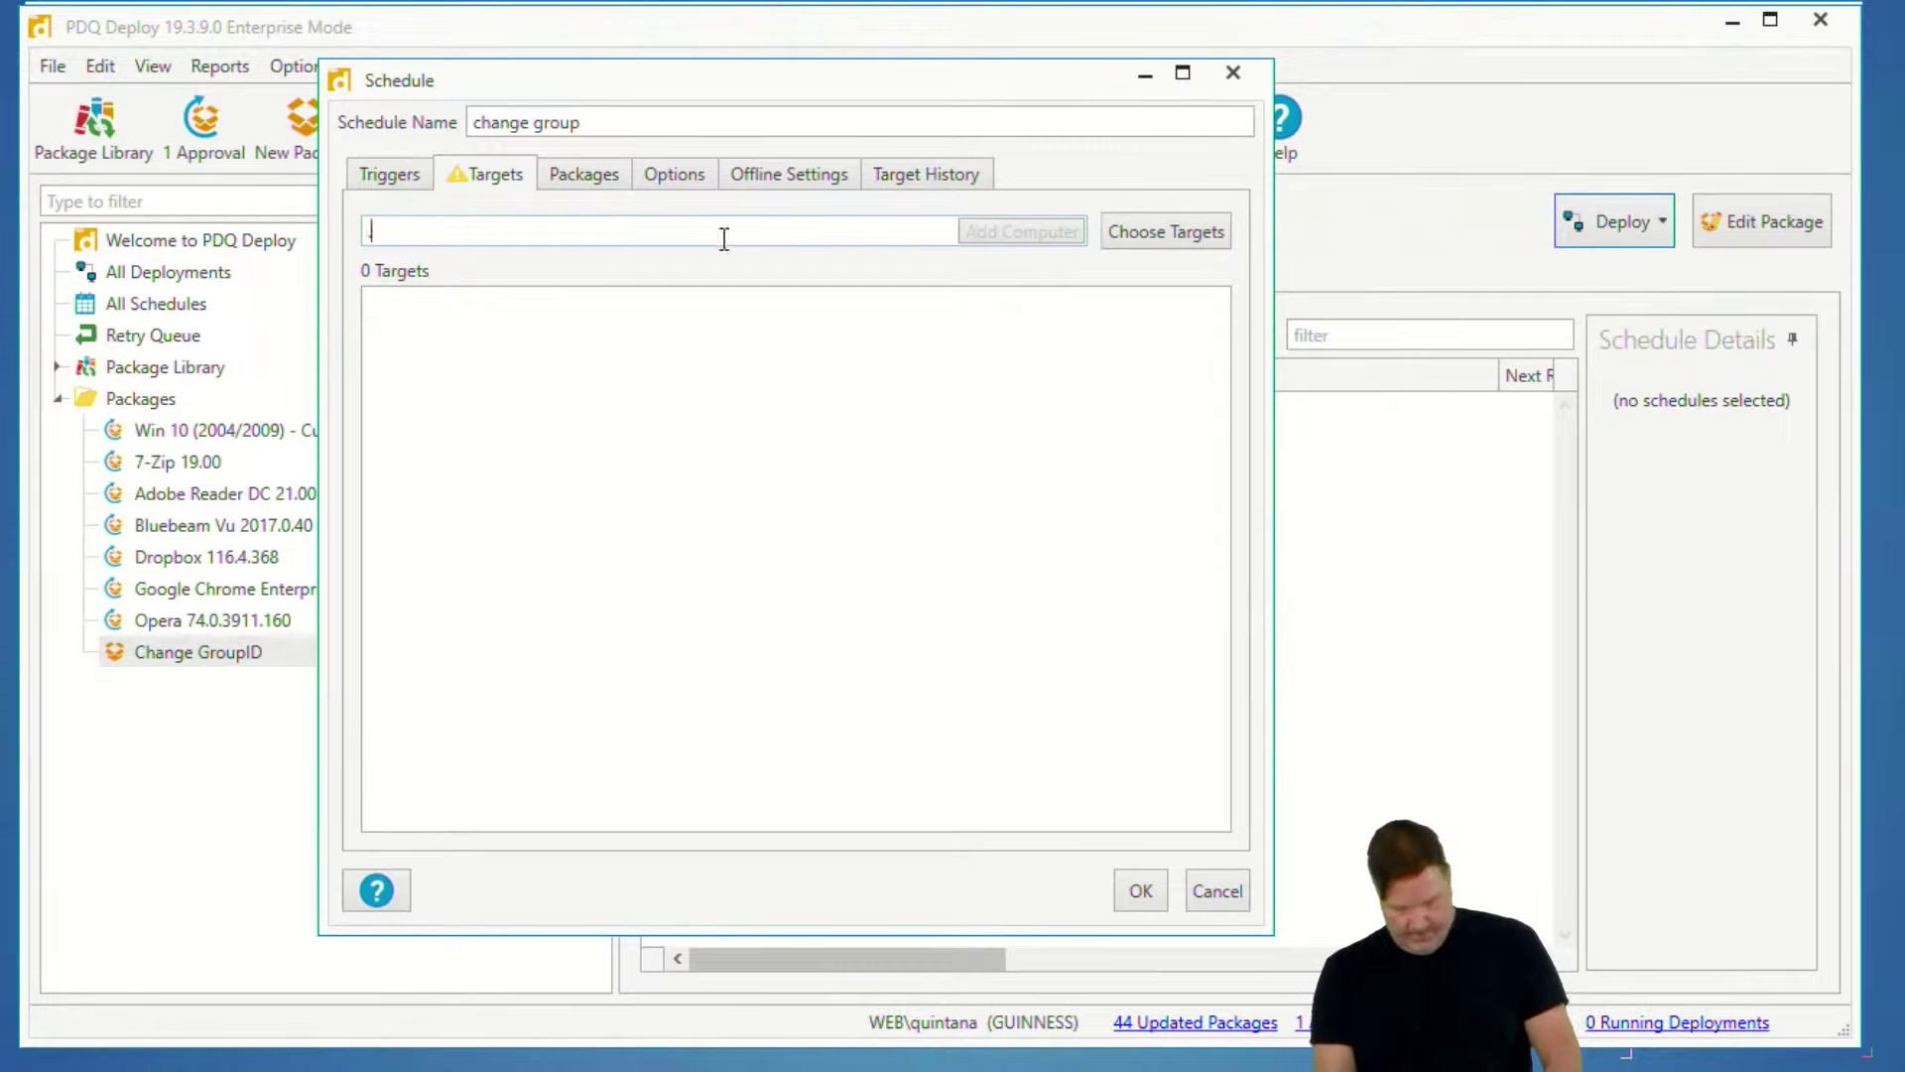
{"action": "type", "text": "."}
{"action": "key", "text": "Return"}
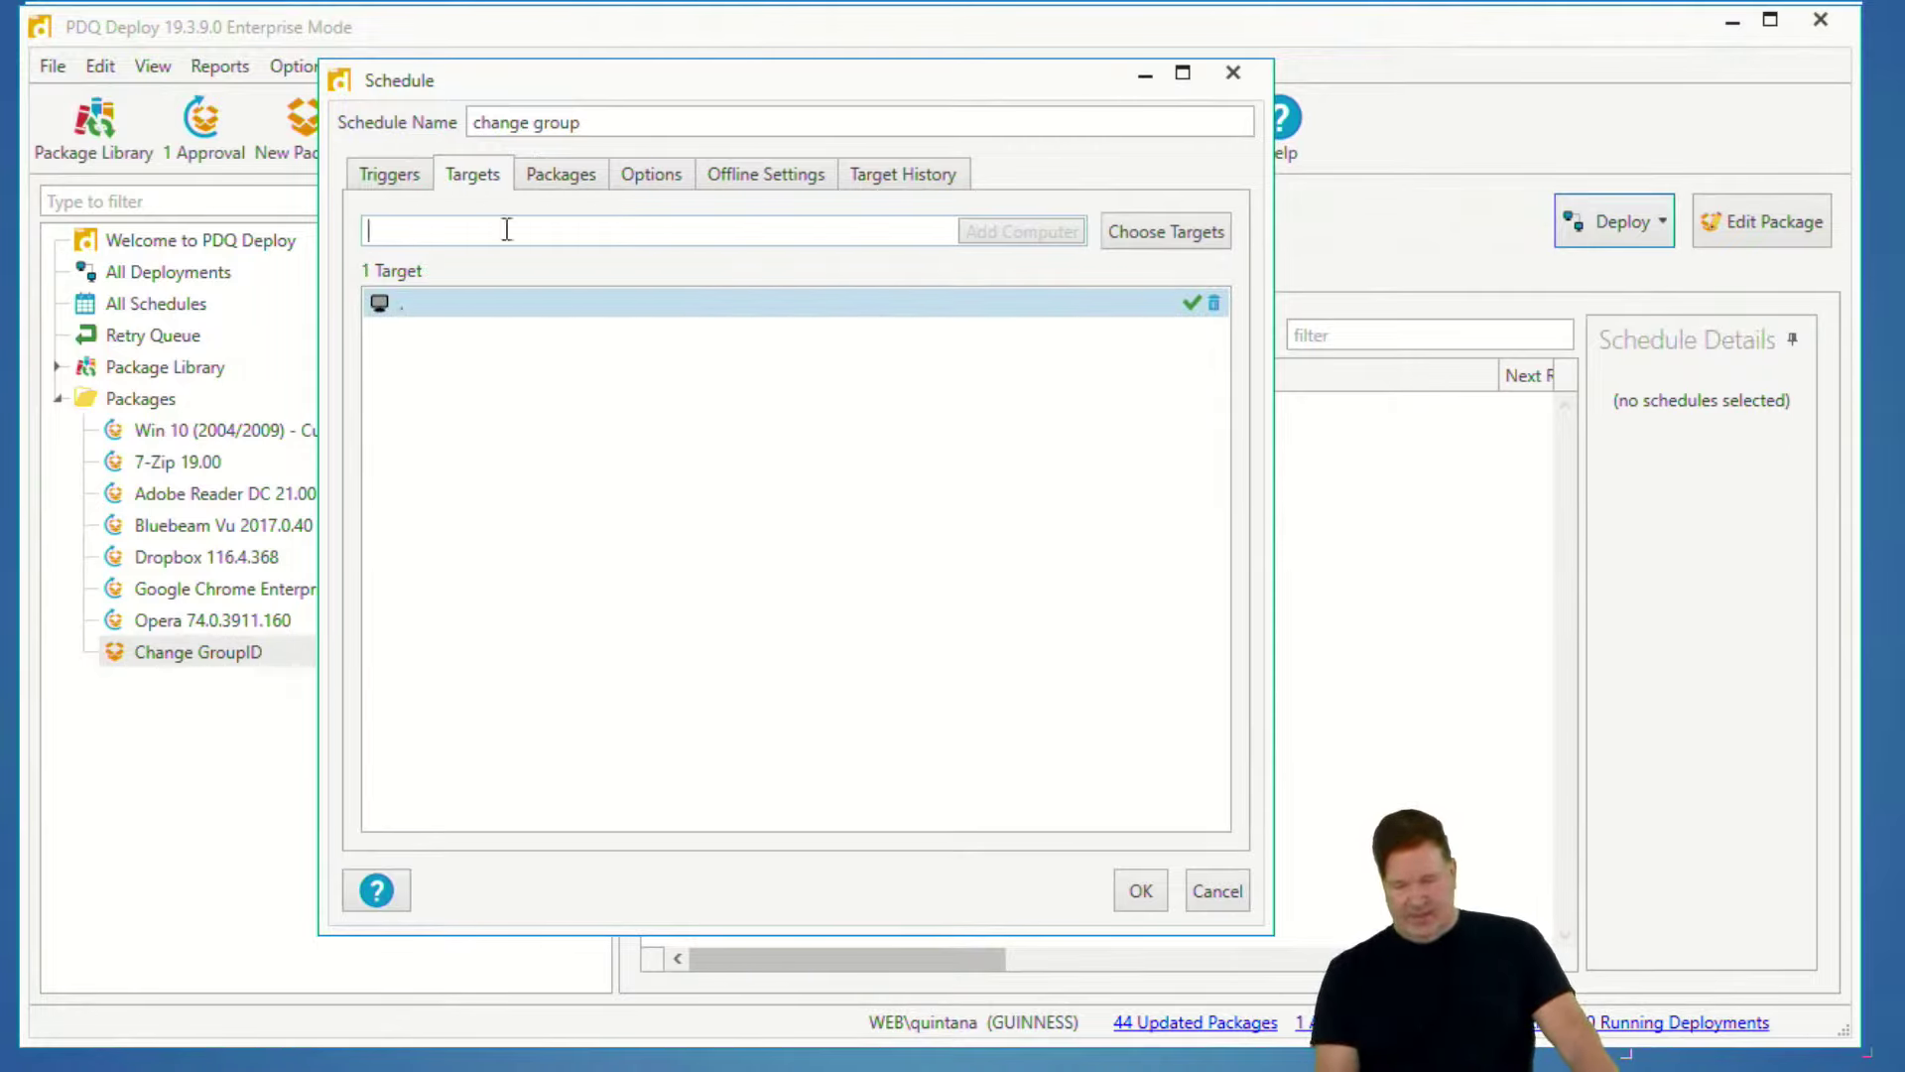
- Turn off "Stop deploying to targets once they succeed" for the schedule and save it
{"action": "left_click", "coordinate": [557, 179]}
{"action": "left_click", "coordinate": [672, 181]}
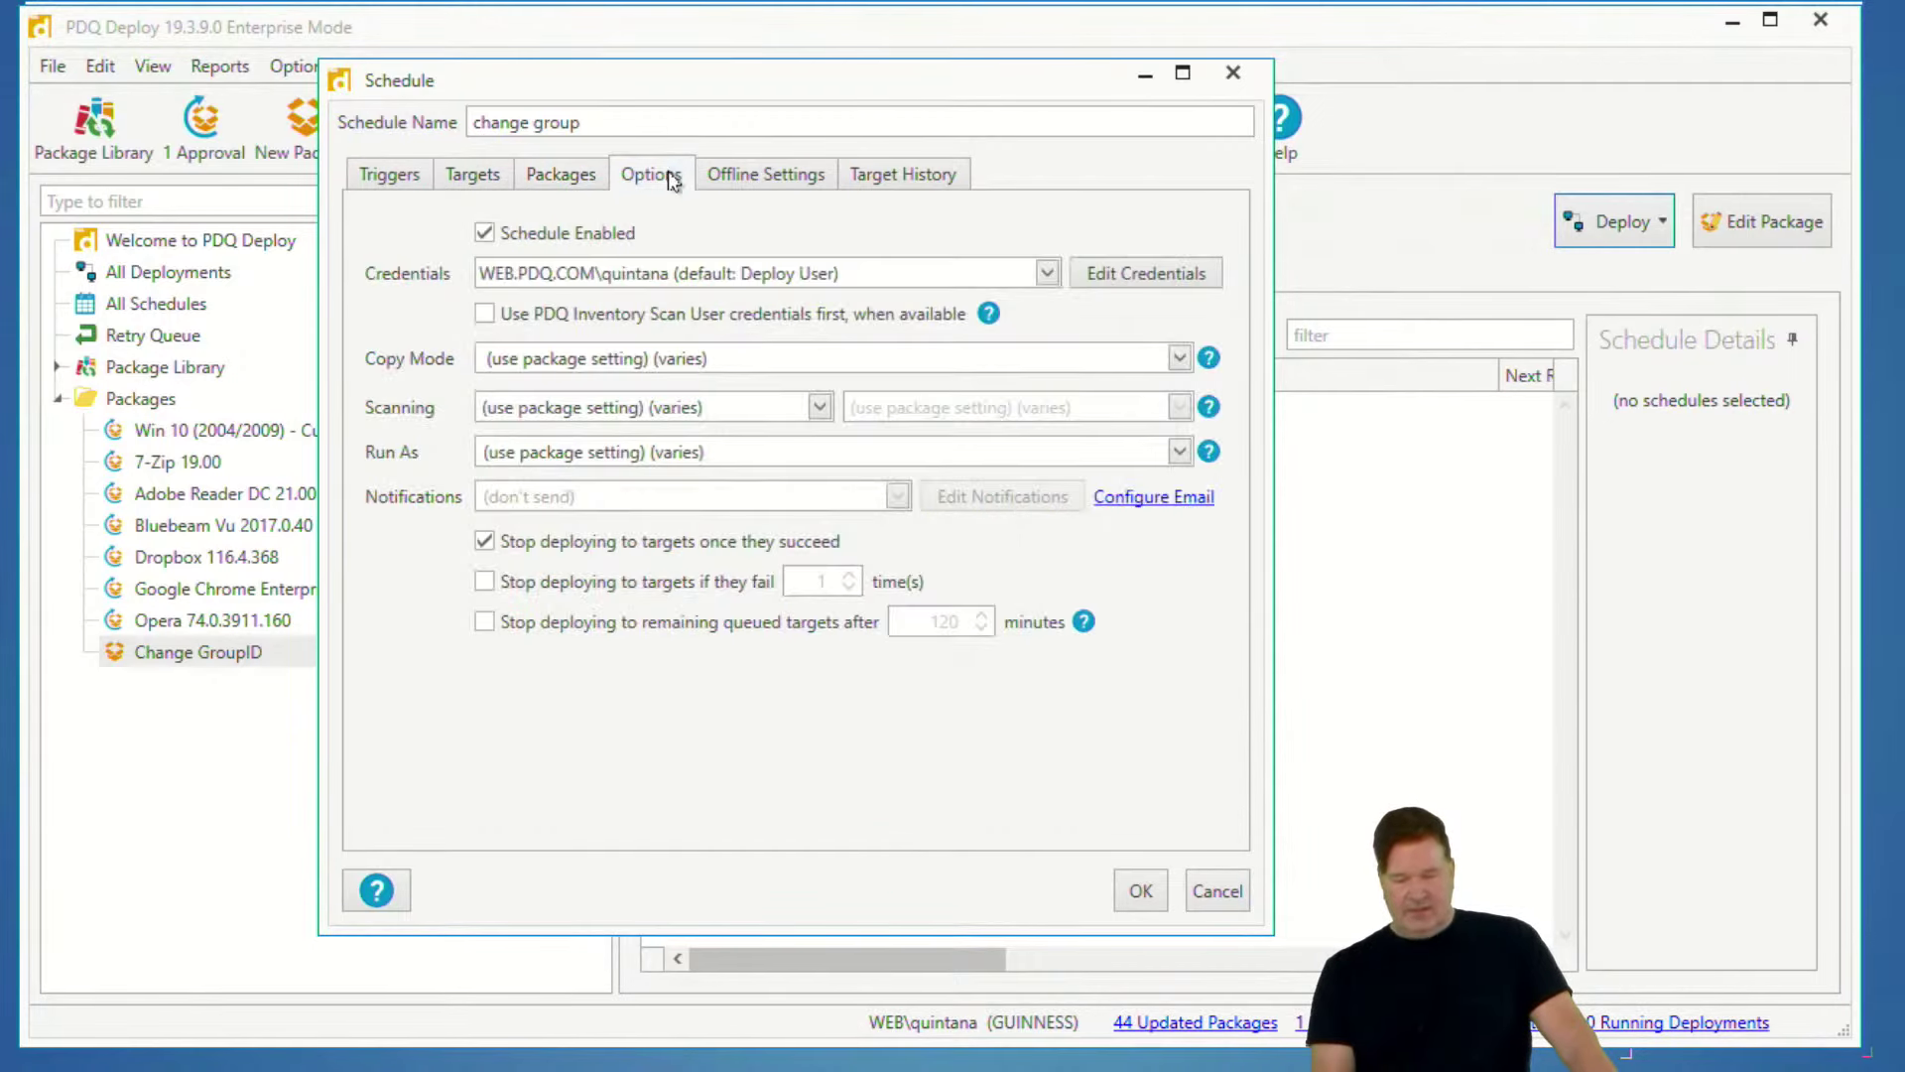
{"action": "left_click", "coordinate": [501, 543]}
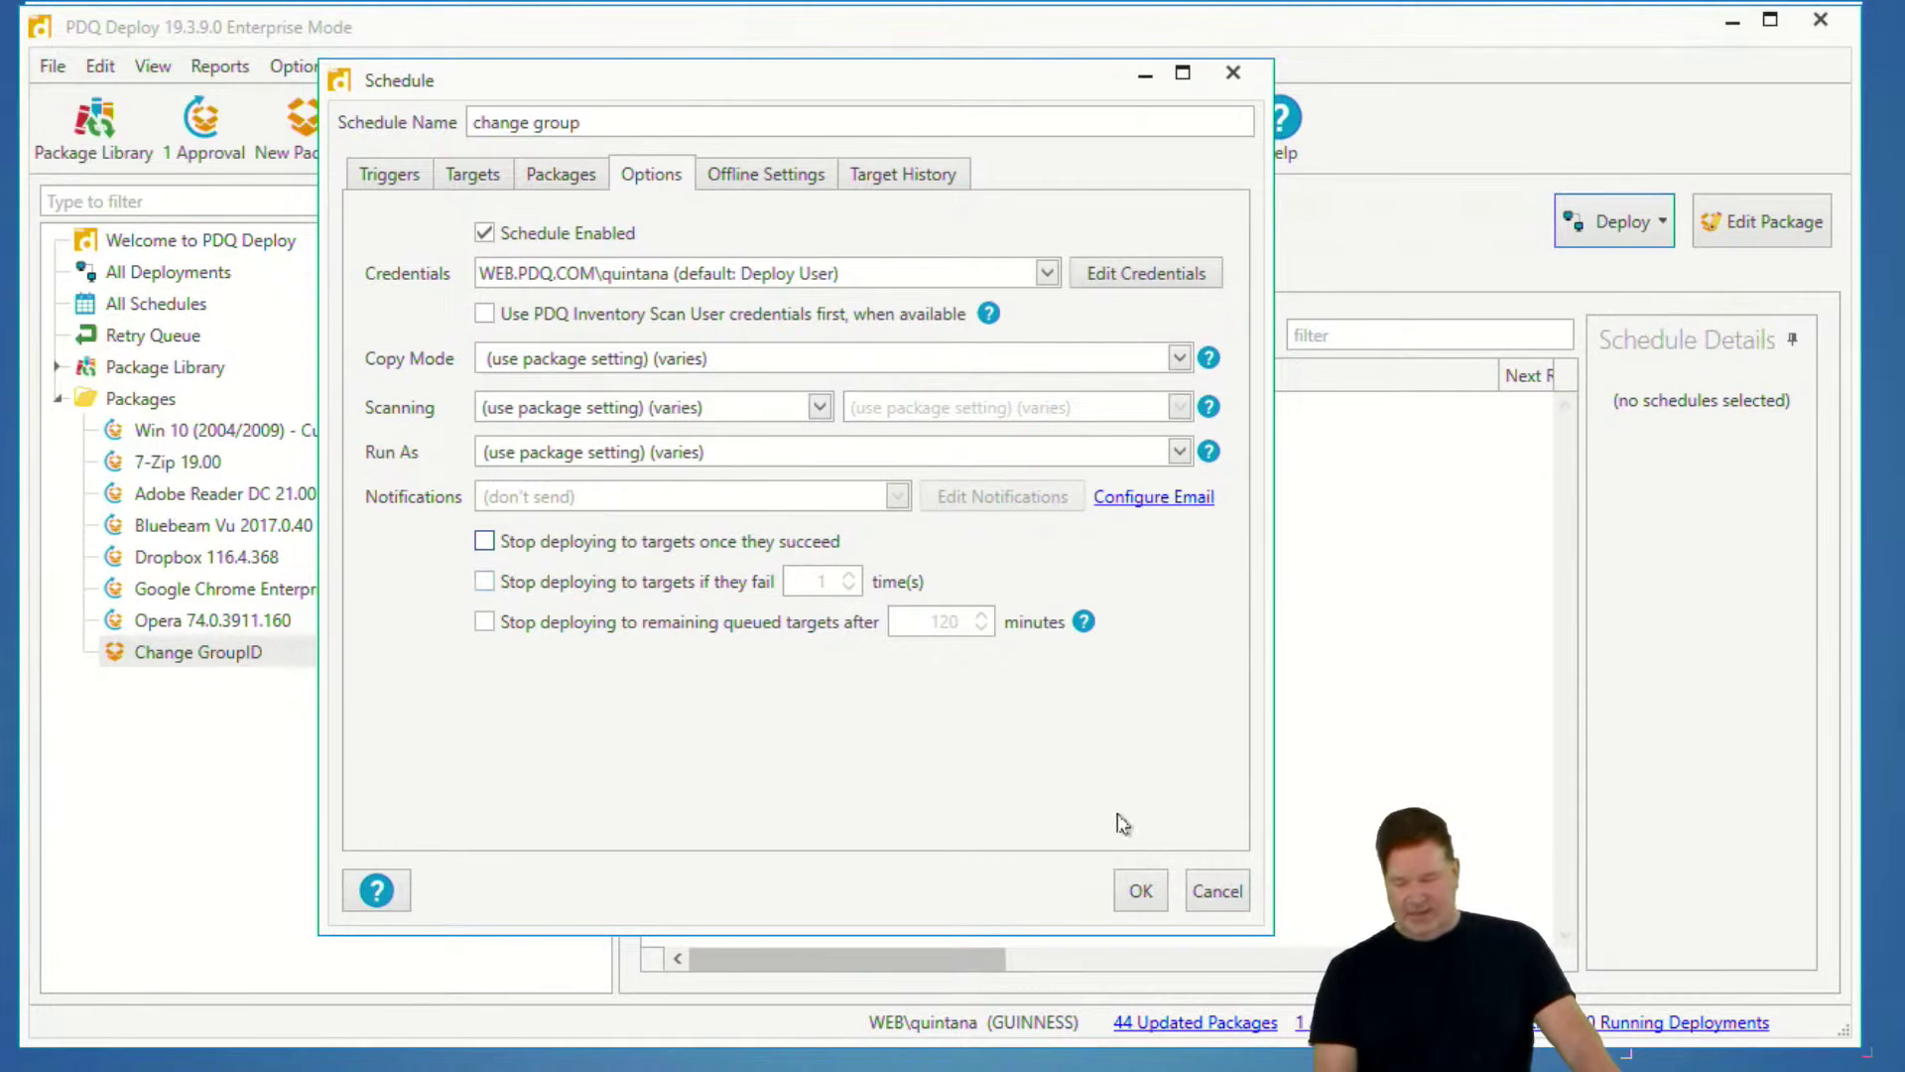
{"action": "left_click", "coordinate": [1140, 890]}
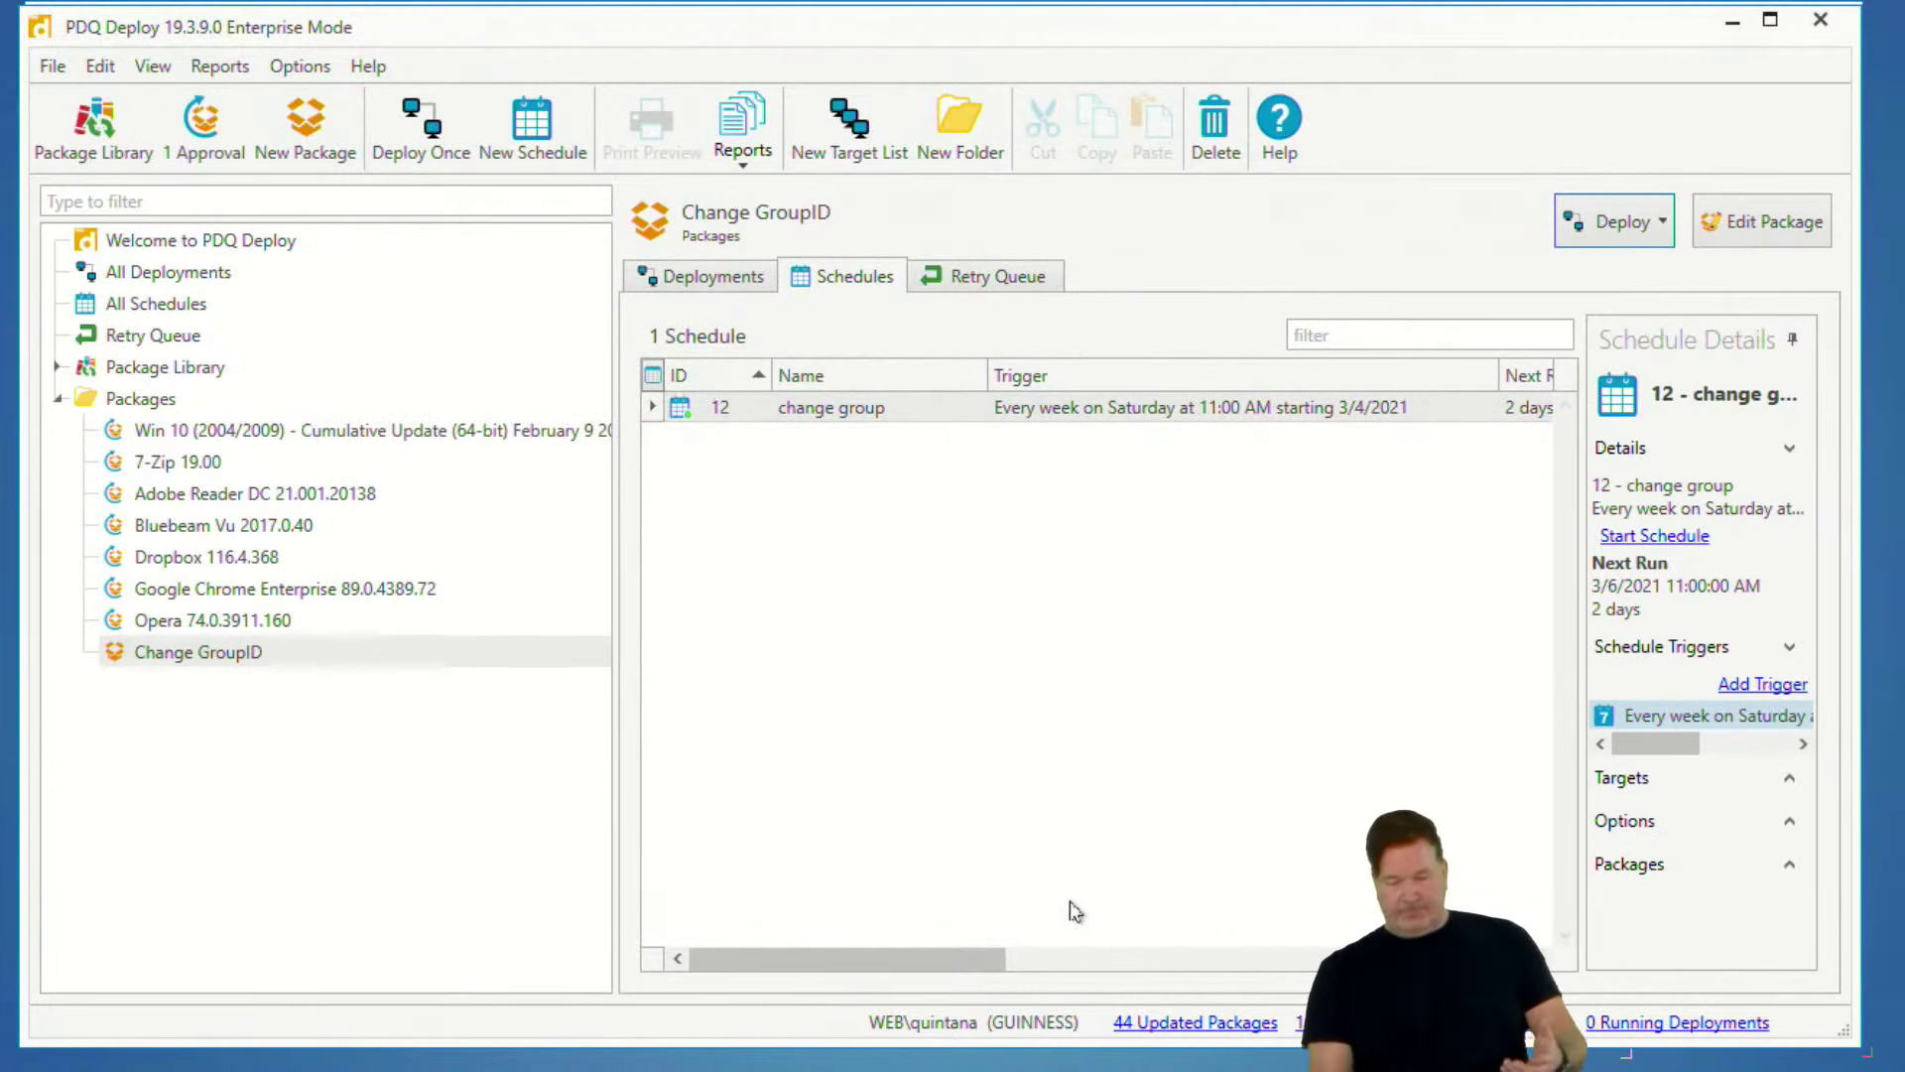
- Switch to PDQ Inventory, discard the unsaved New Report, and display the Group collection
{"action": "left_click", "coordinate": [754, 1070]}
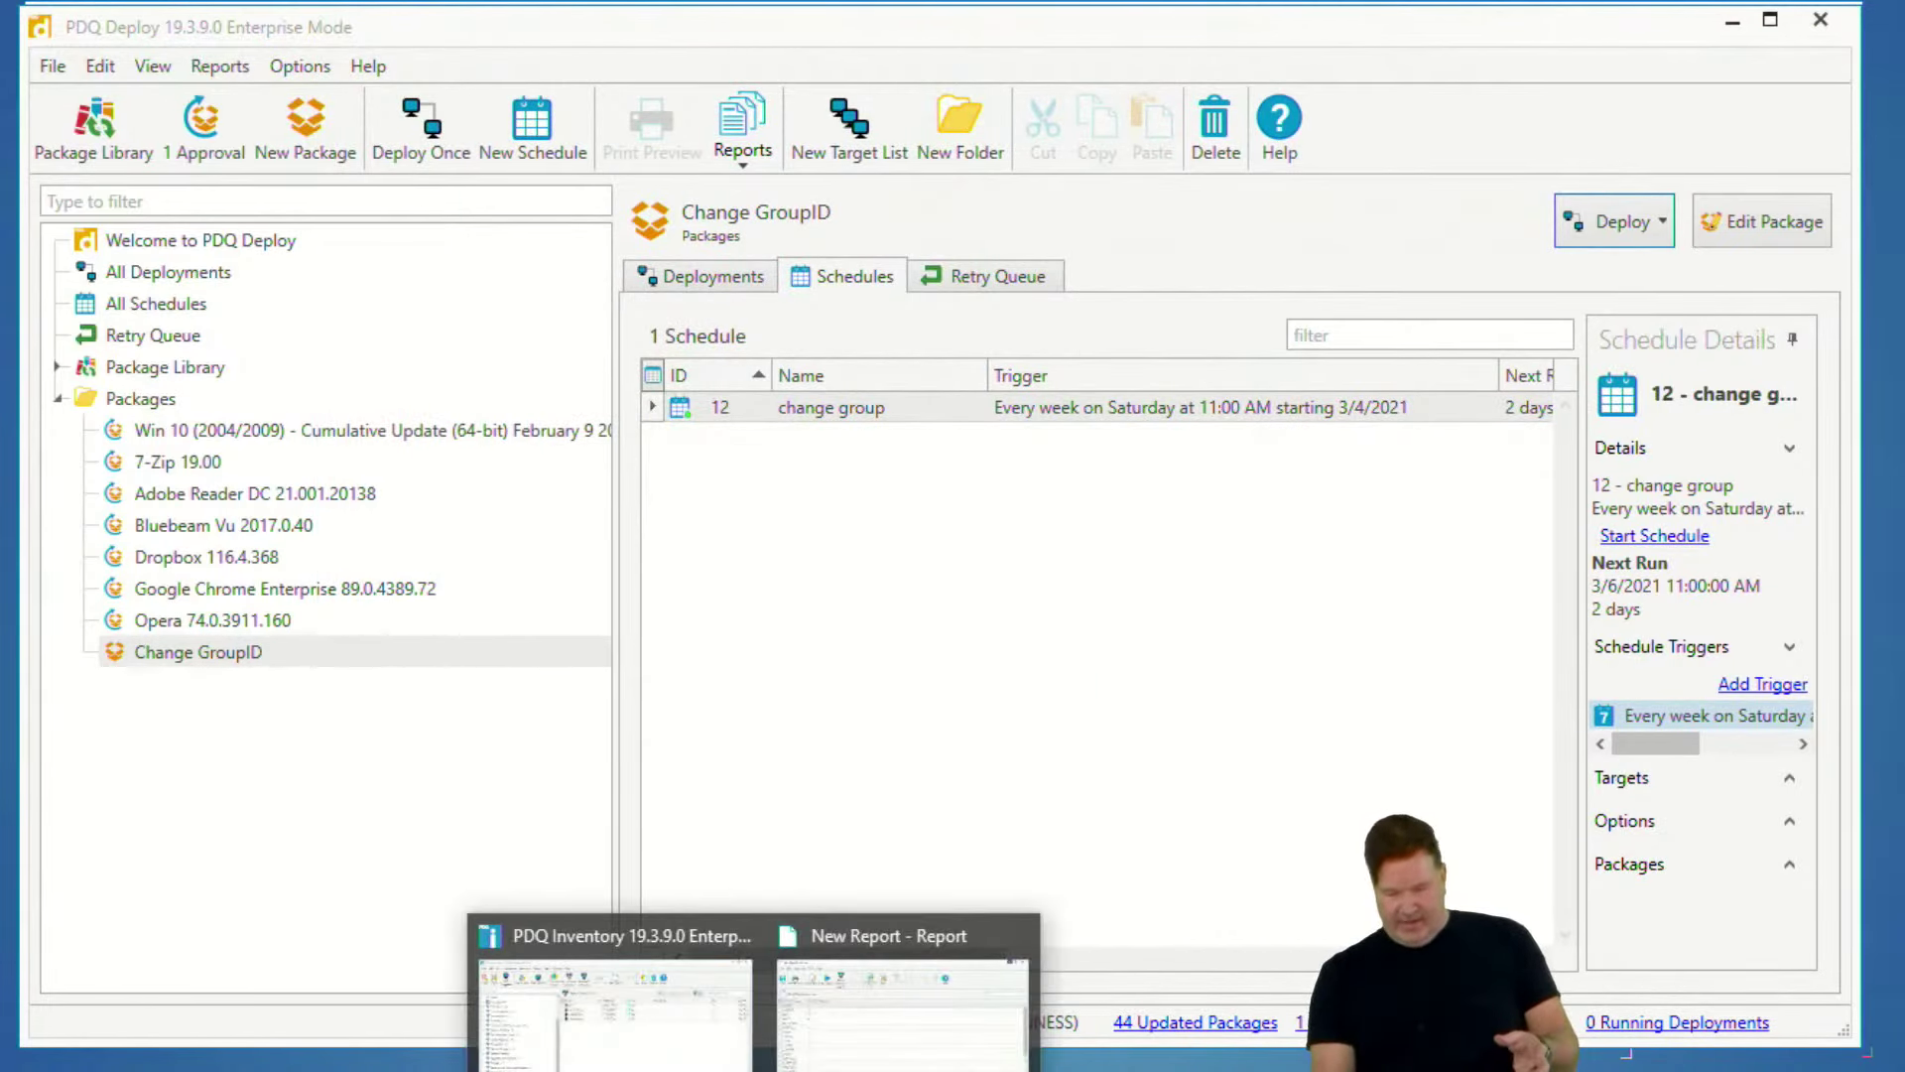
{"action": "left_click", "coordinate": [1022, 935]}
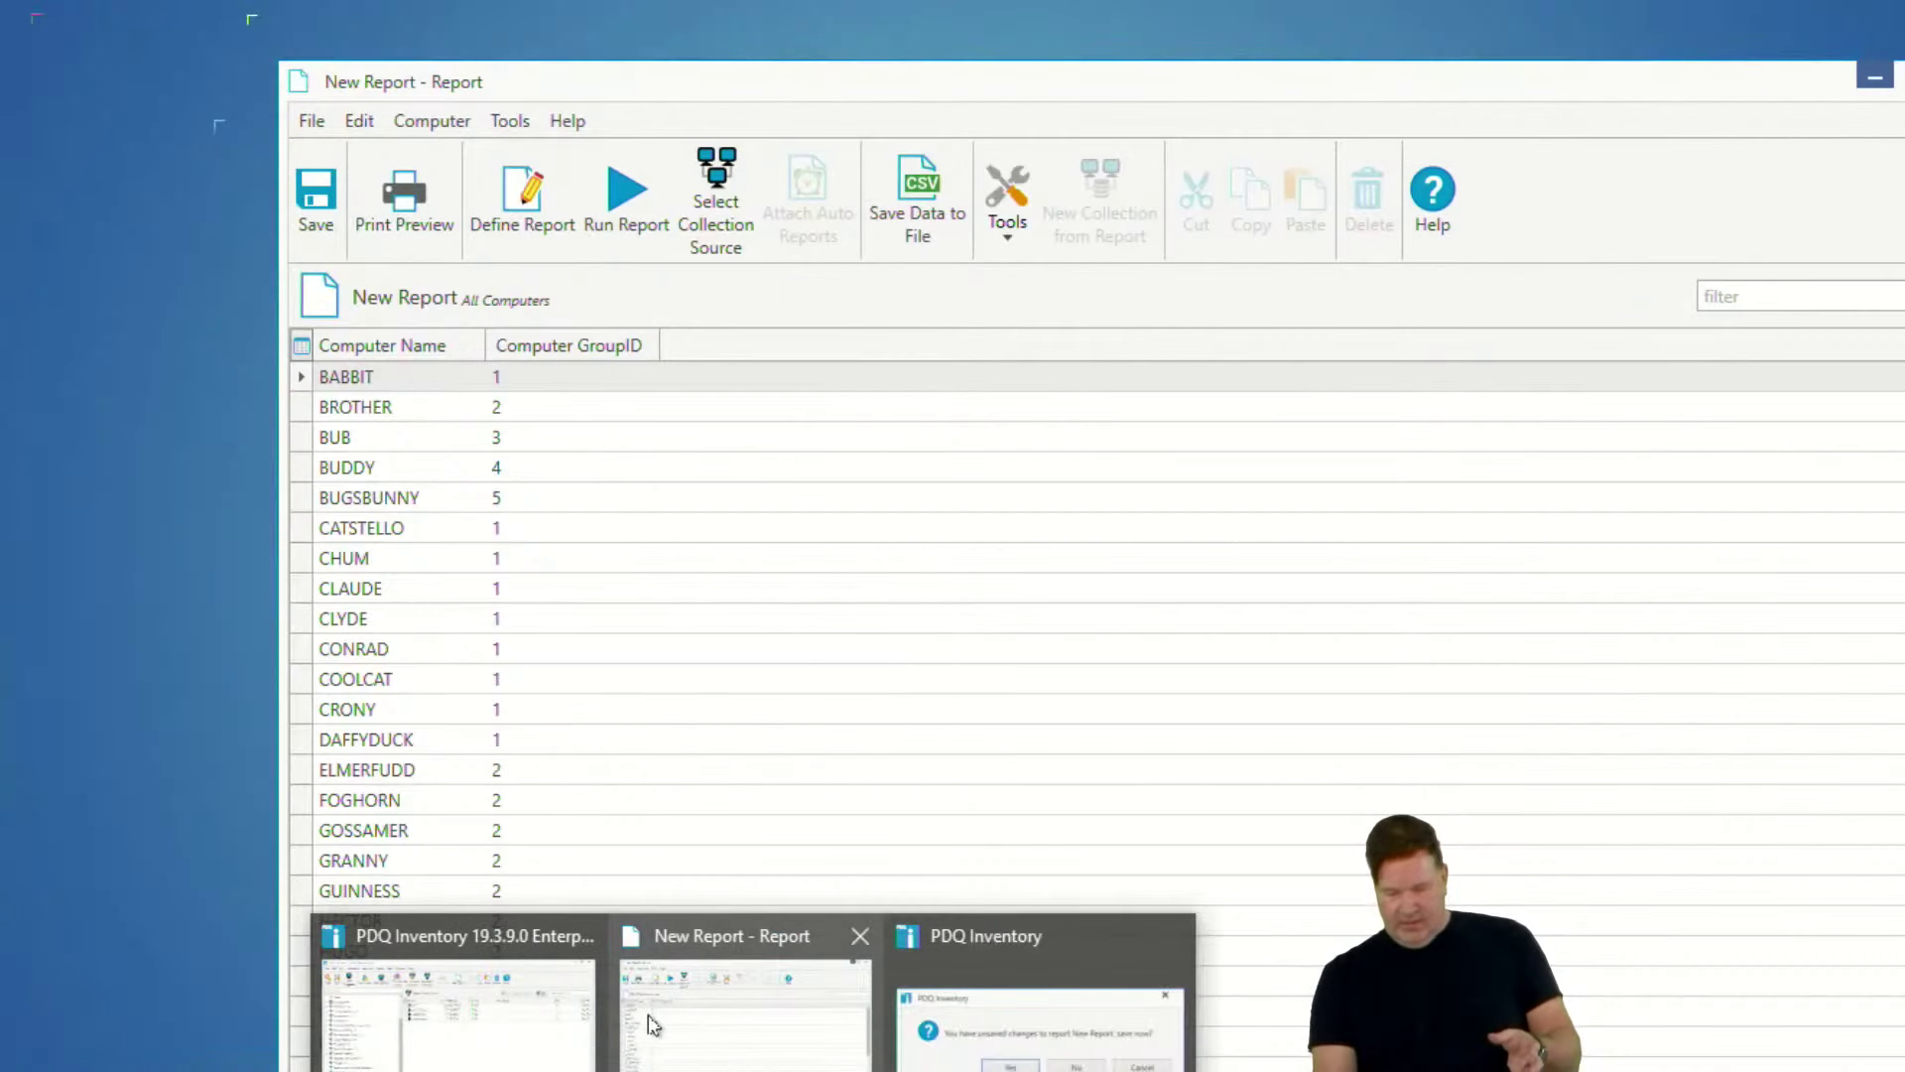
{"action": "left_click", "coordinate": [652, 1025]}
{"action": "left_click", "coordinate": [299, 890]}
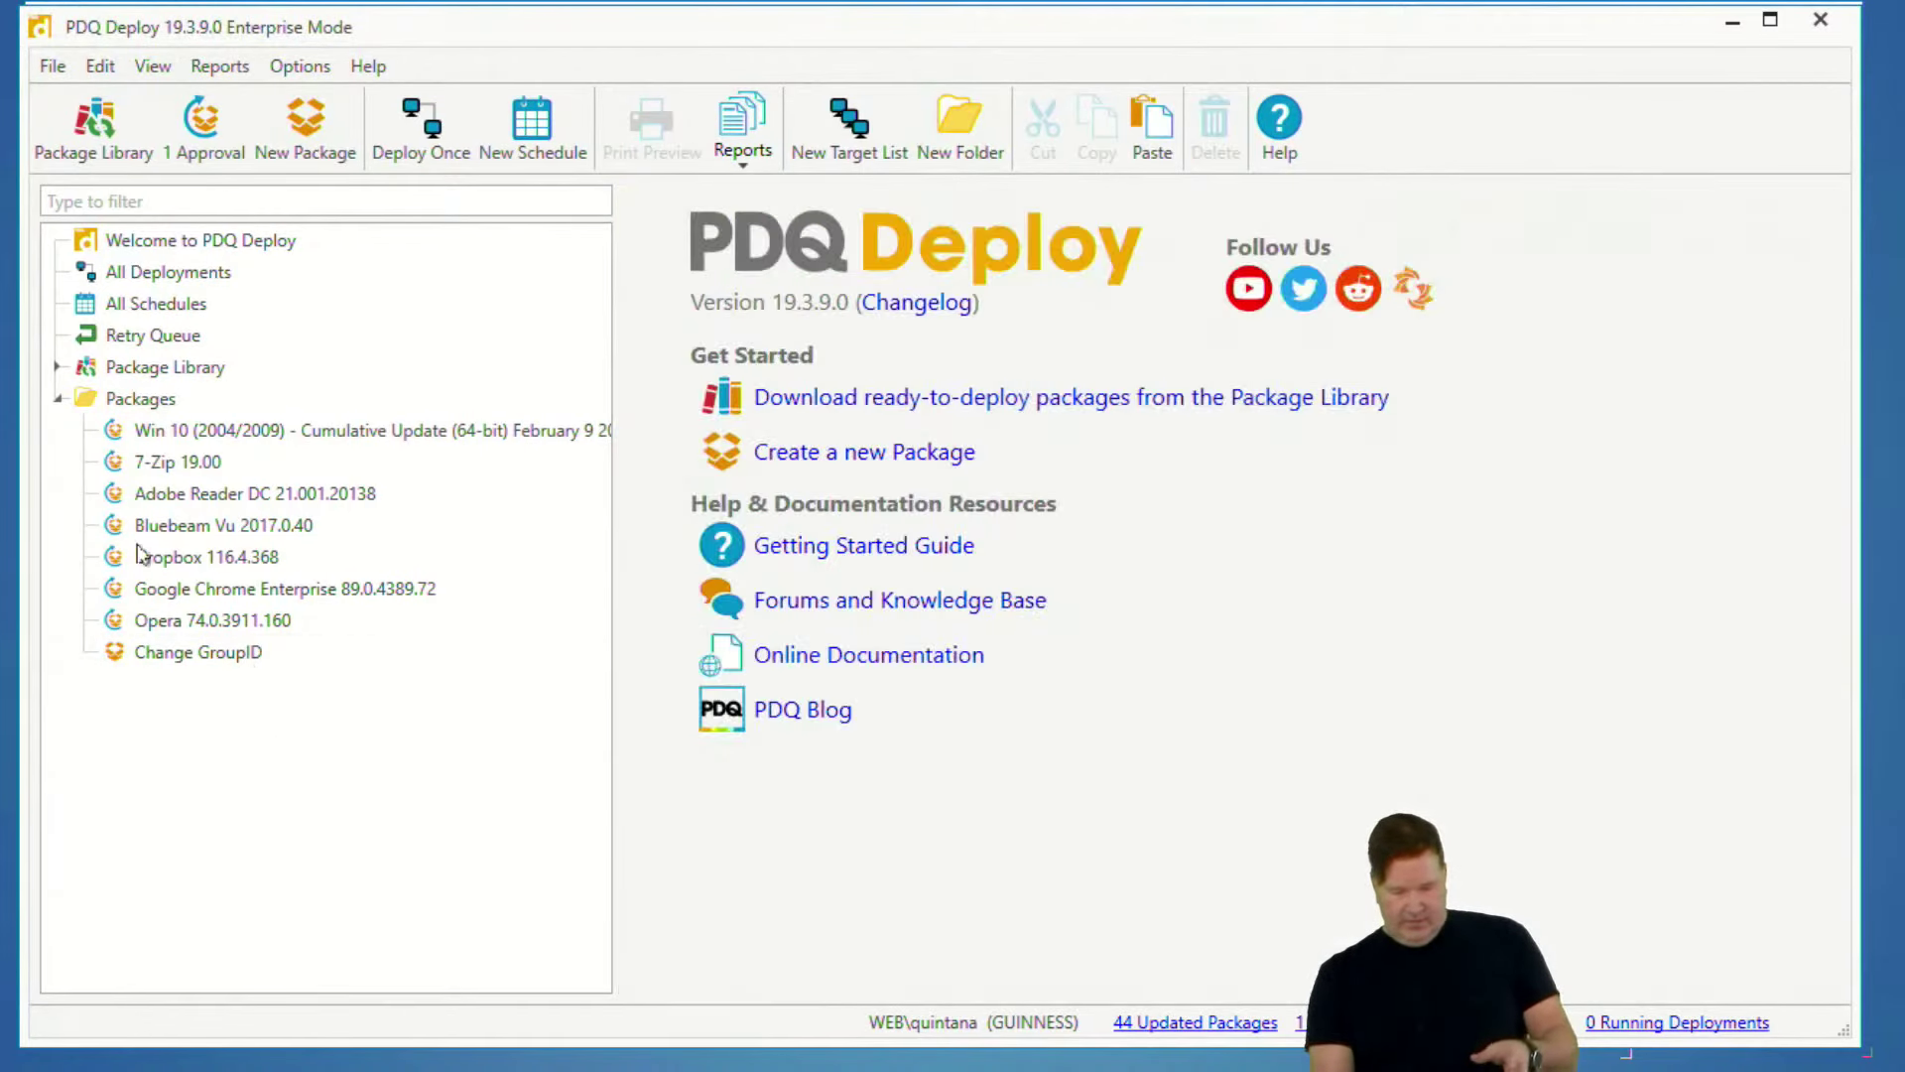
{"action": "left_click", "coordinate": [754, 1071]}
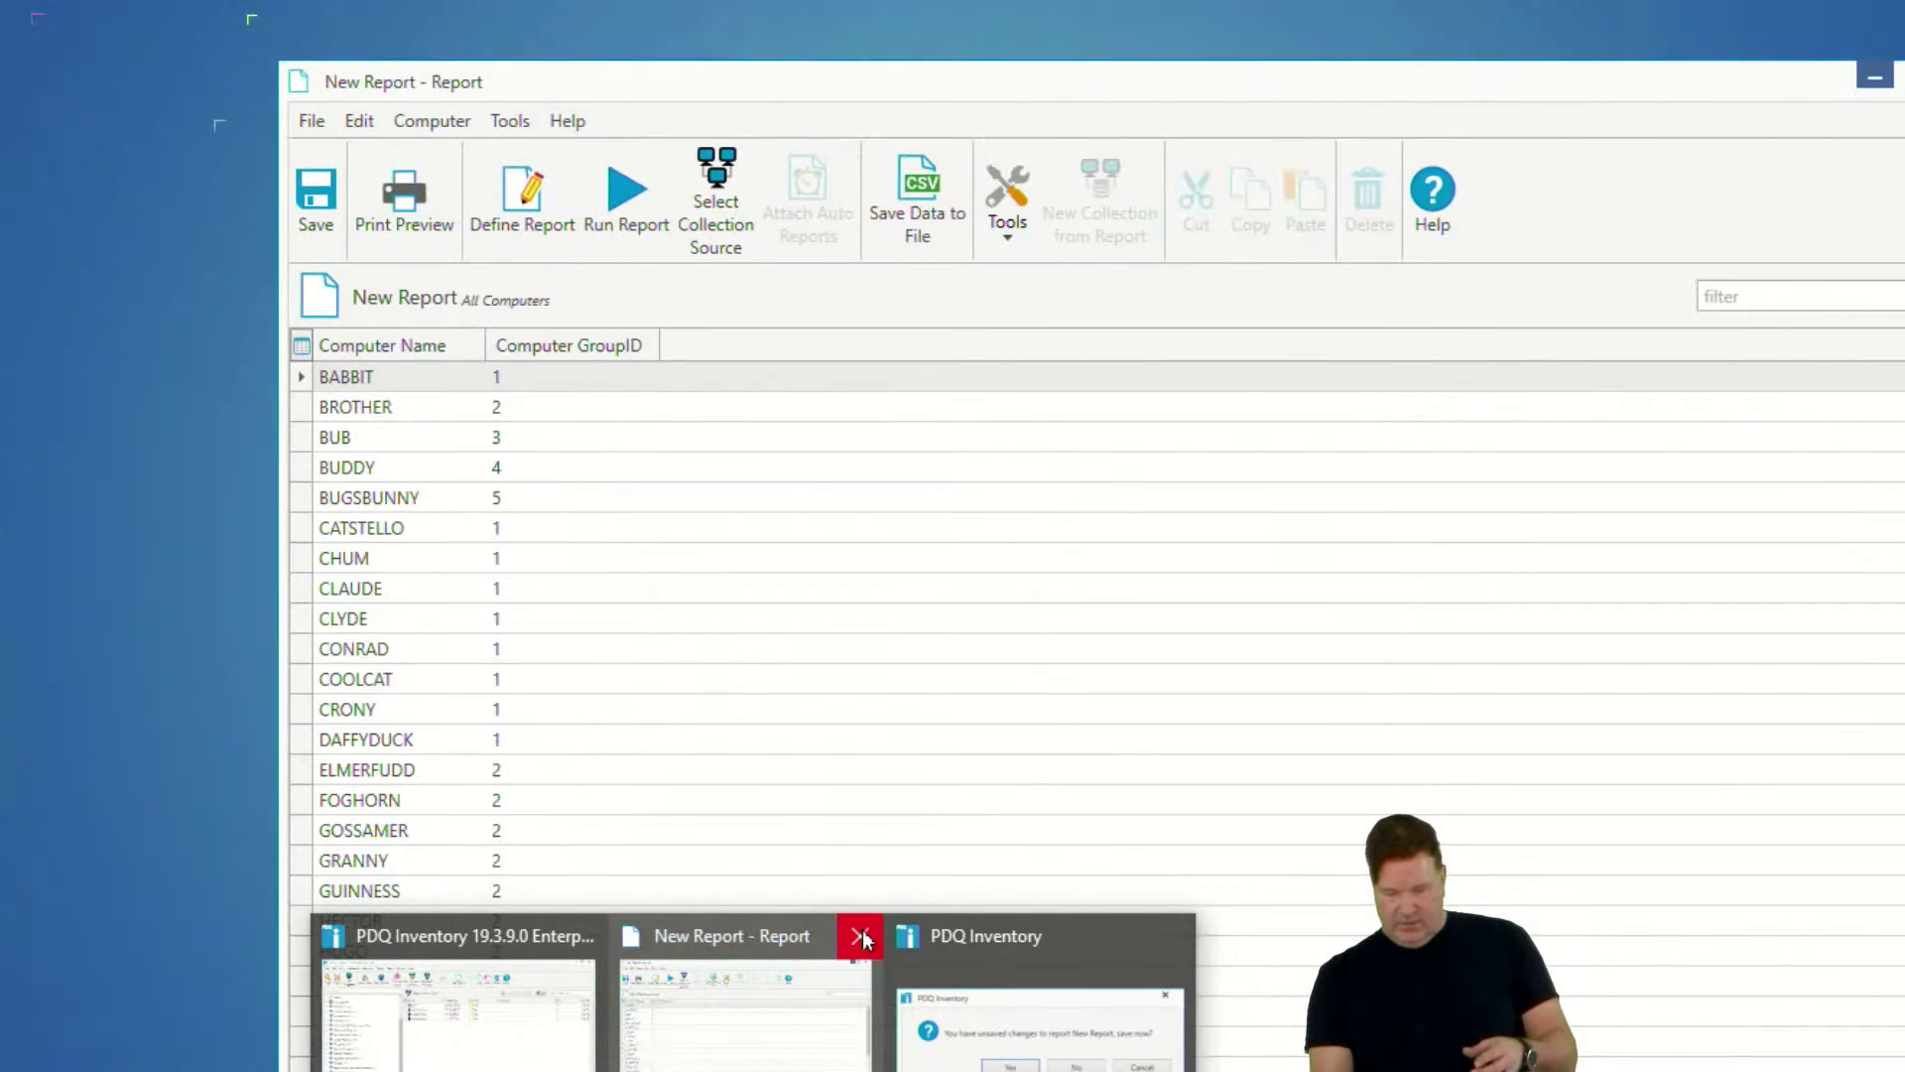
{"action": "left_click", "coordinate": [863, 936]}
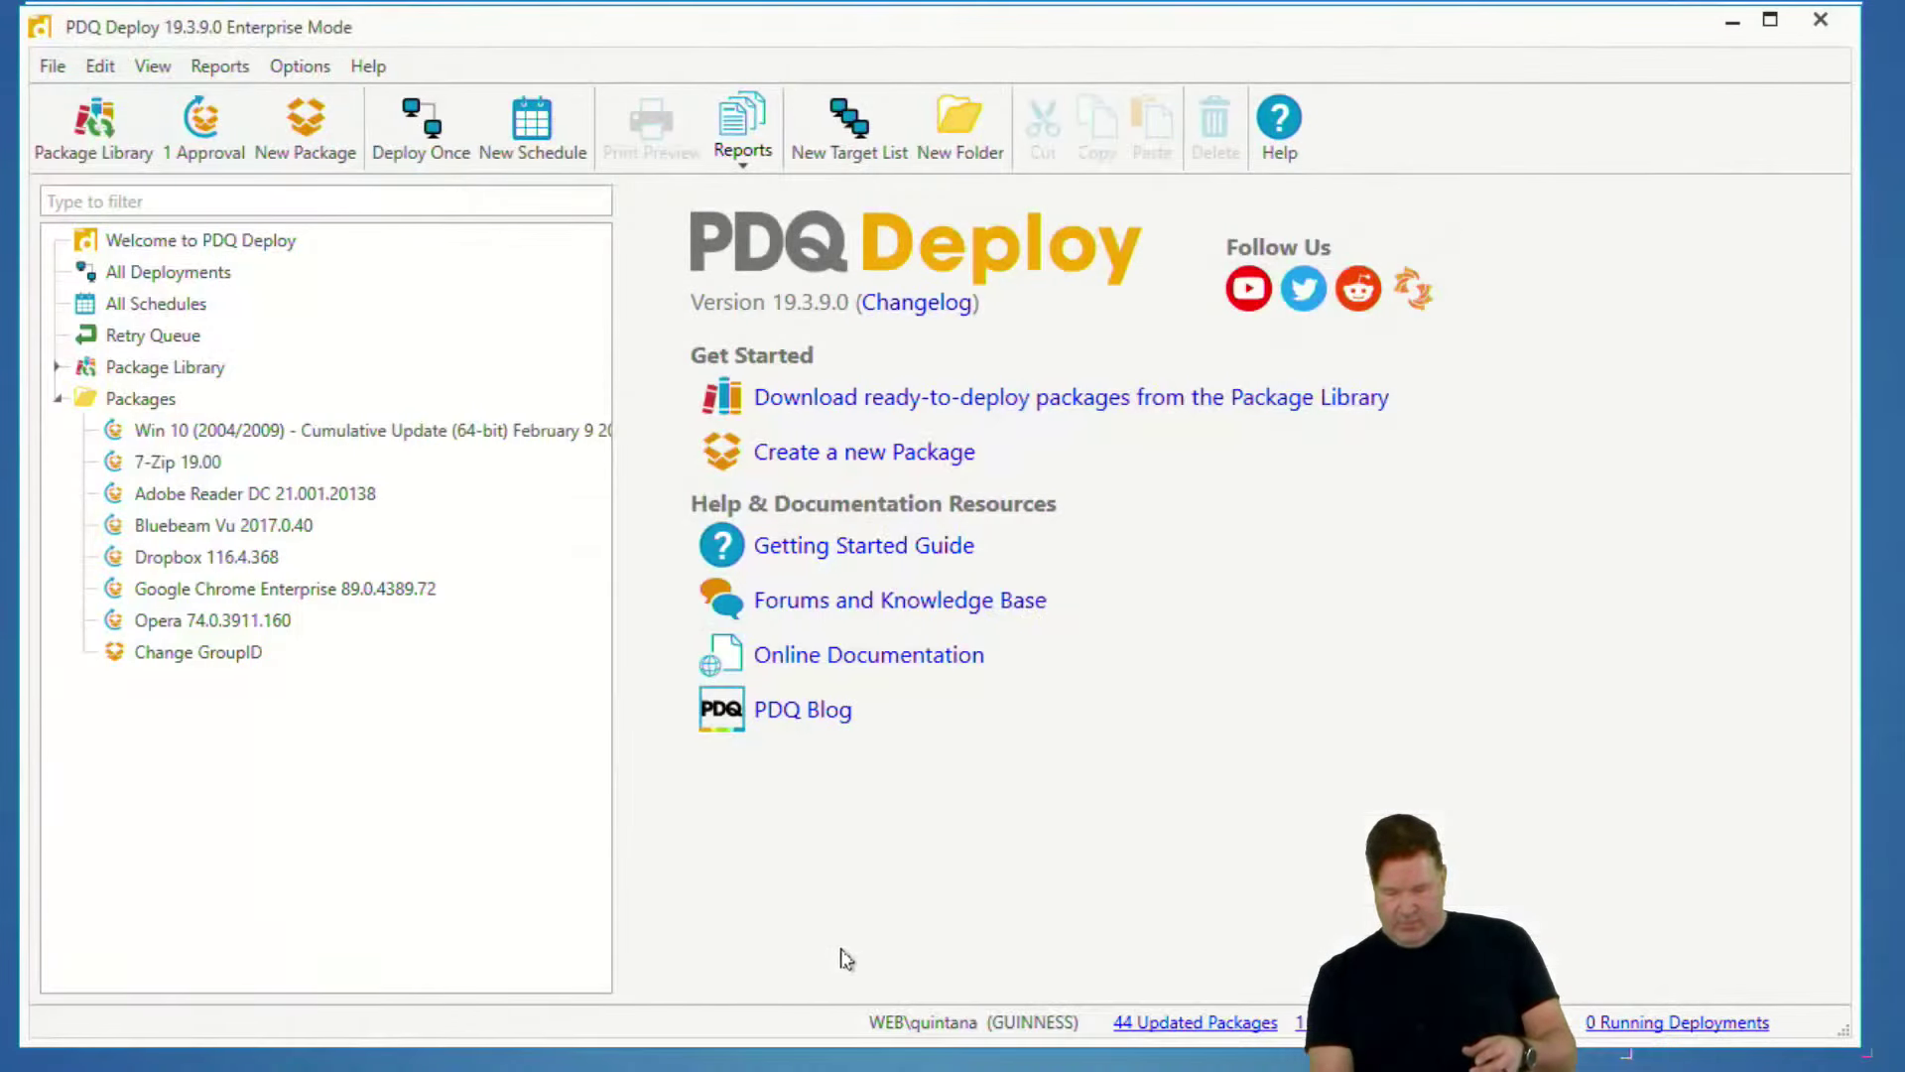
{"action": "left_click", "coordinate": [735, 1070]}
{"action": "left_click", "coordinate": [526, 1040]}
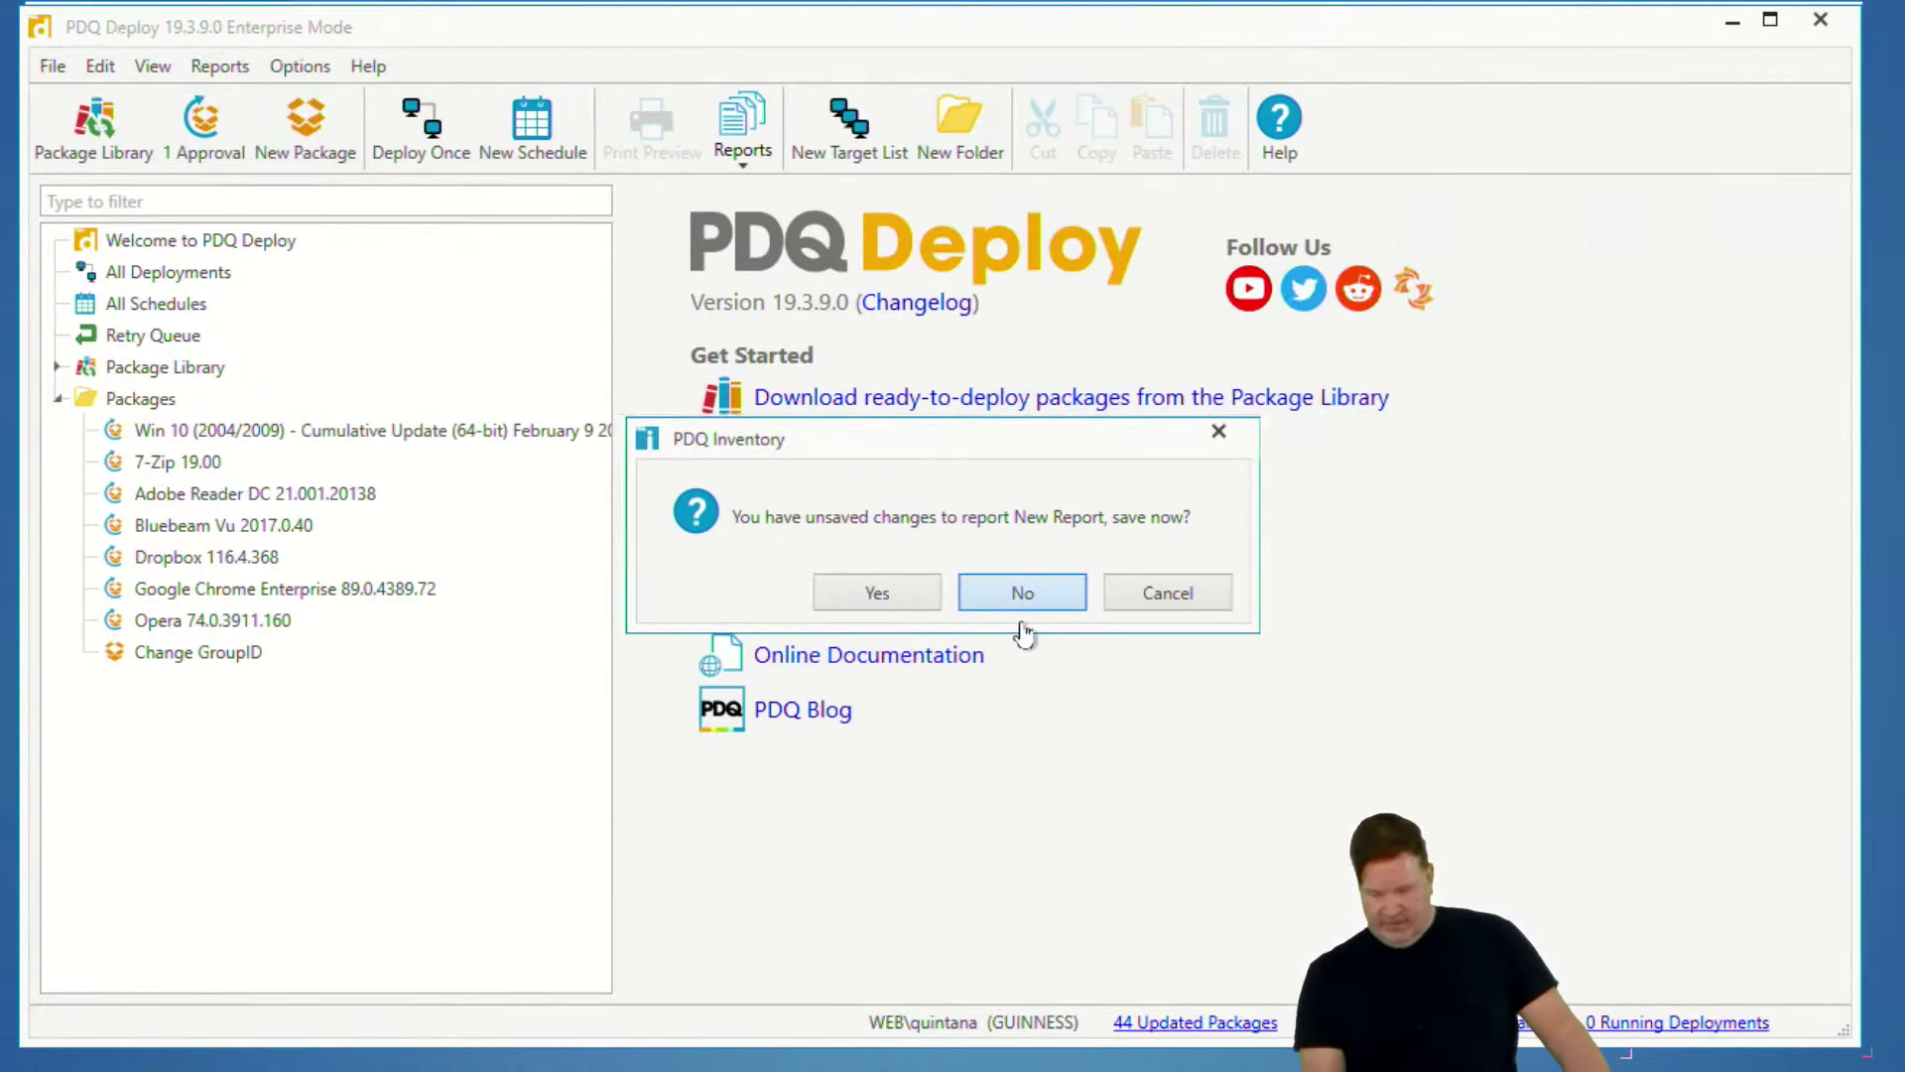
{"action": "left_click", "coordinate": [1022, 595]}
{"action": "key", "text": "alt+Tab"}
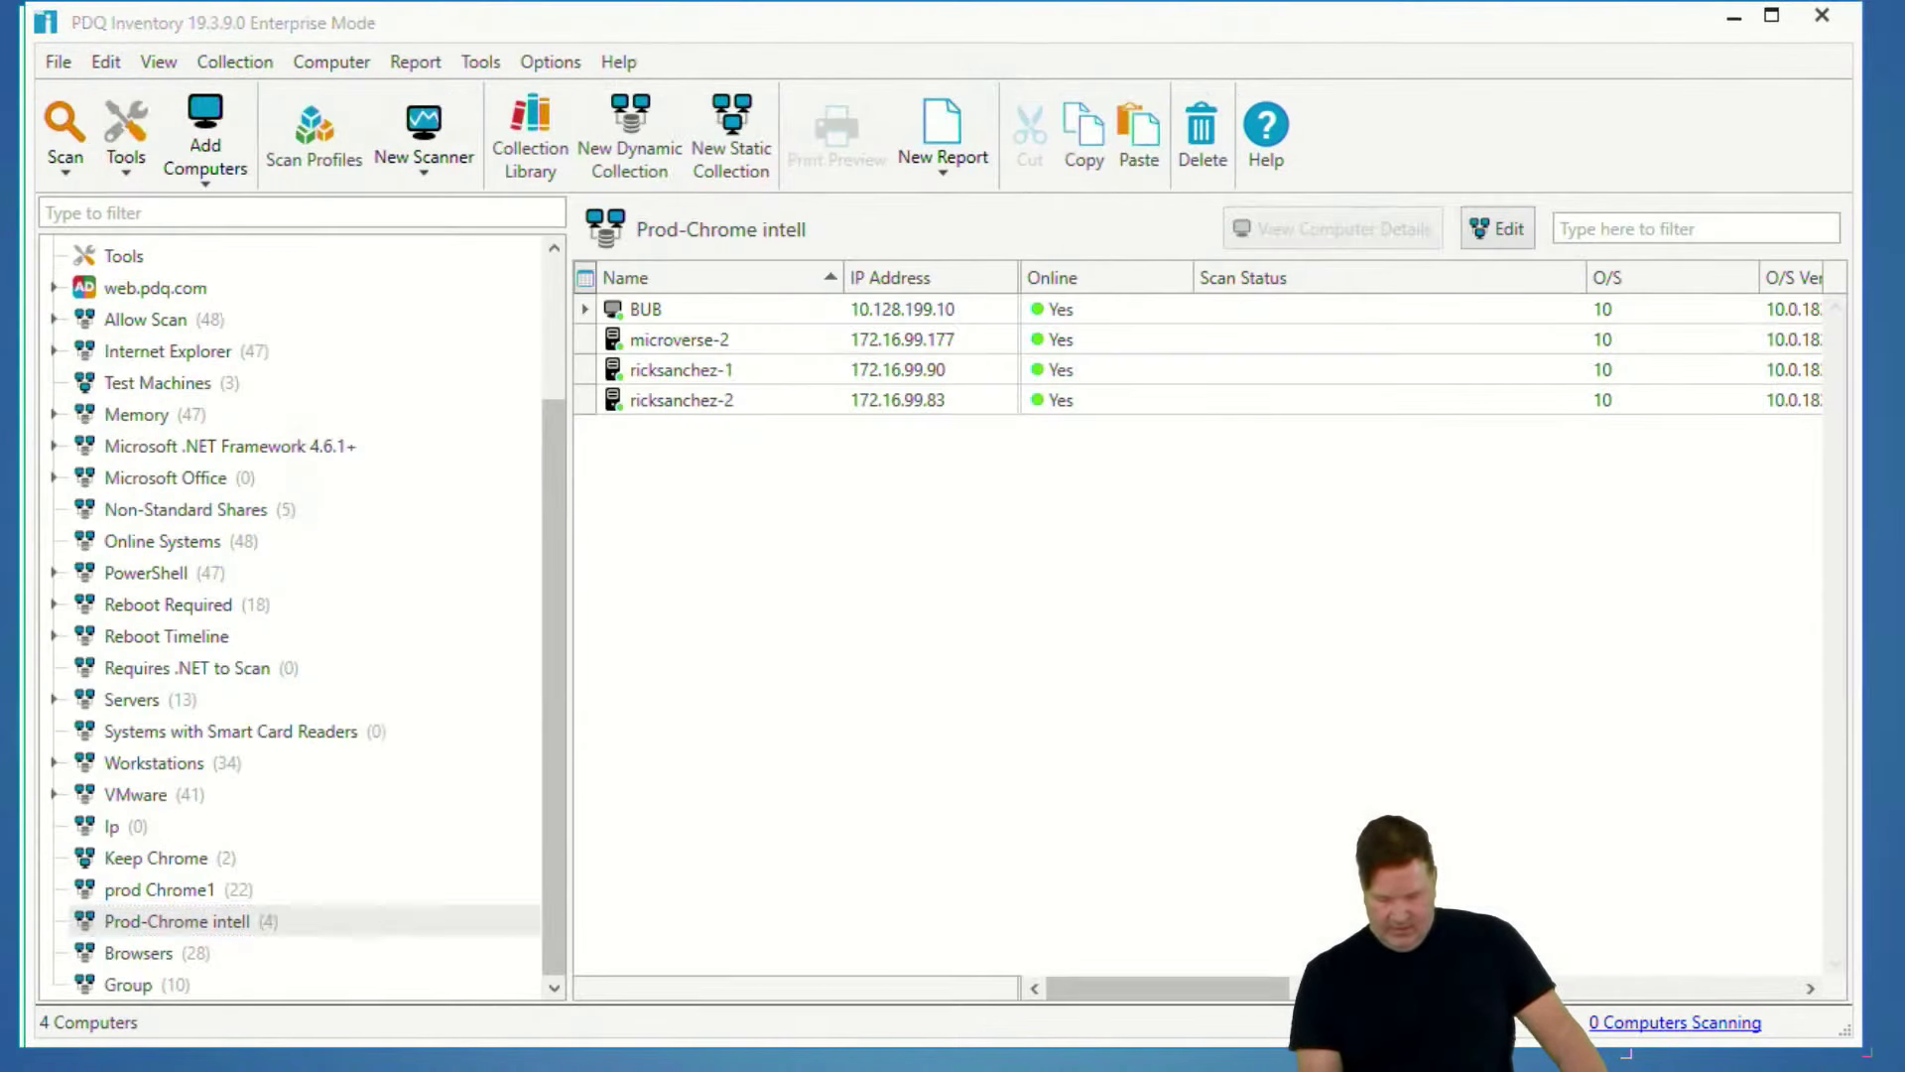
{"action": "left_click", "coordinate": [166, 984]}
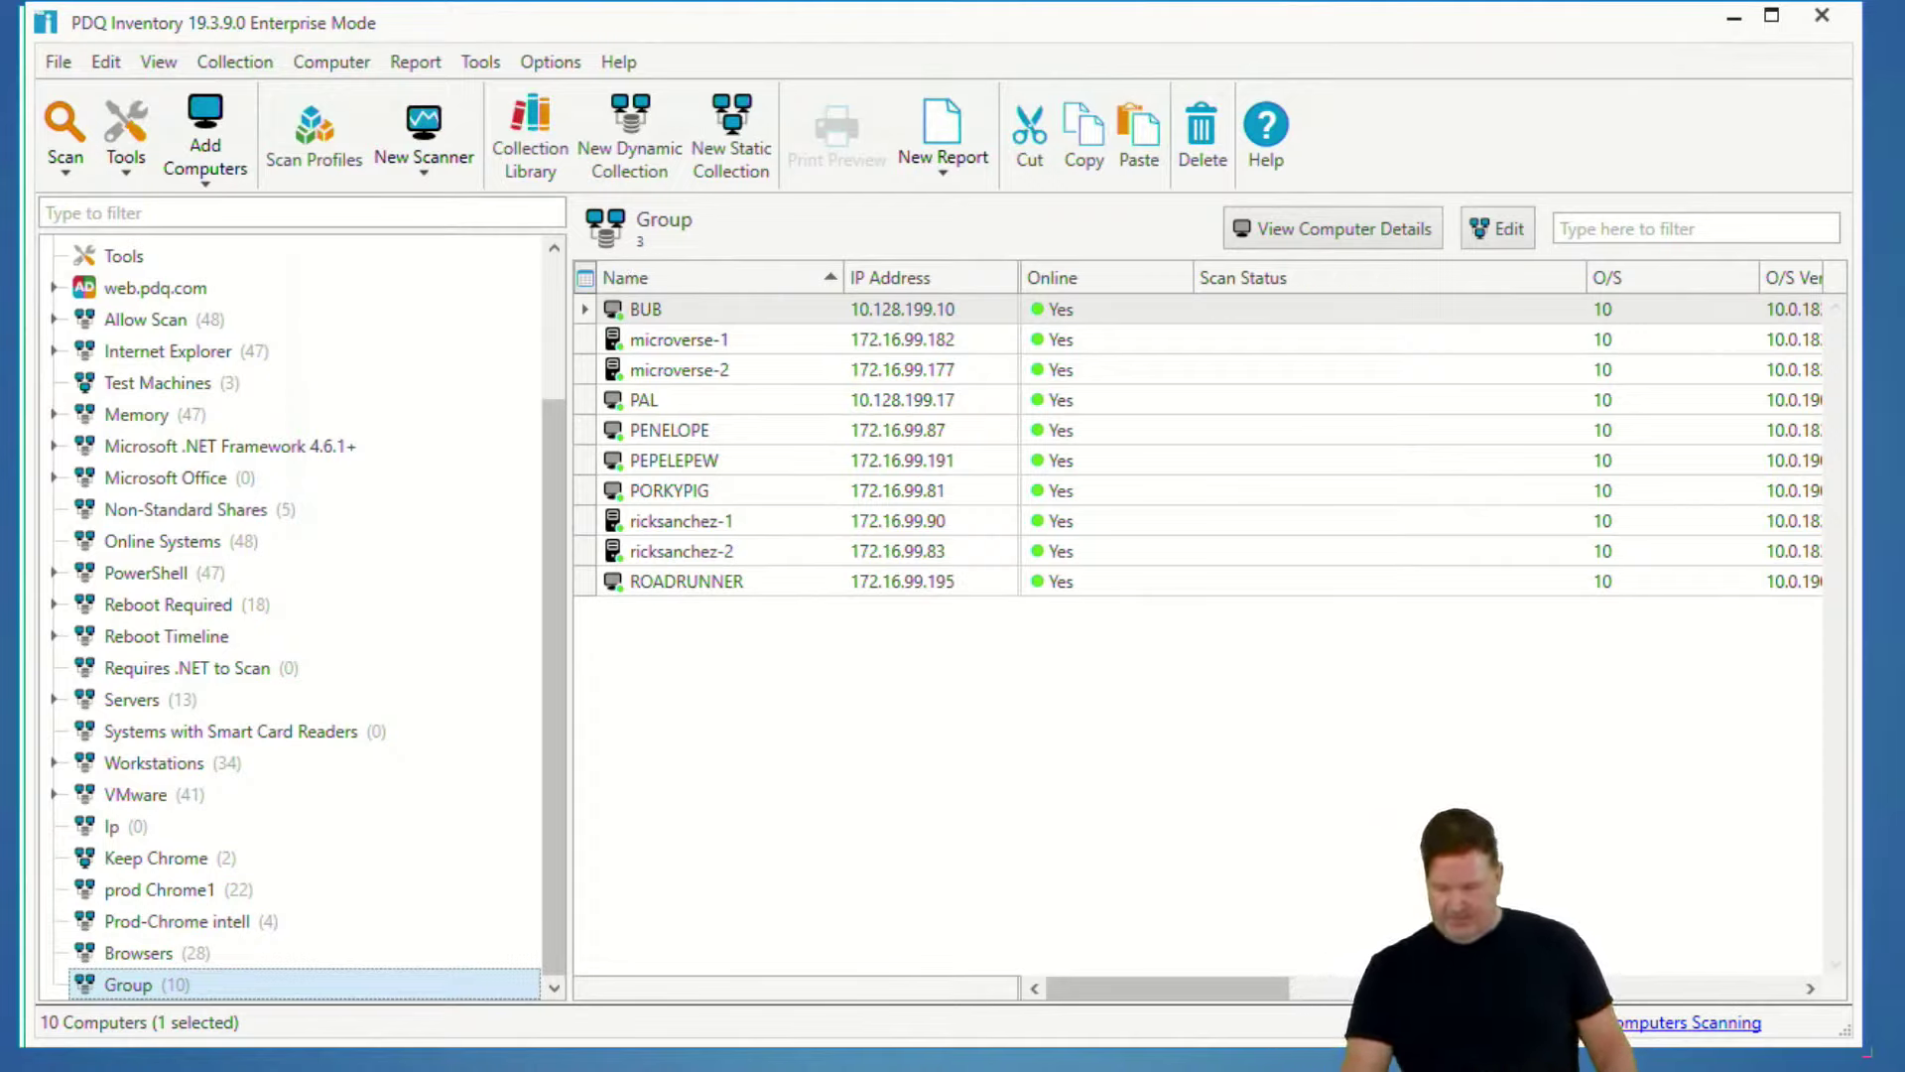
- Switch to PDQ Deploy and deploy the Change GroupID package once to the local computer, entered as "."
{"action": "mouse_move", "coordinate": [683, 1067]}
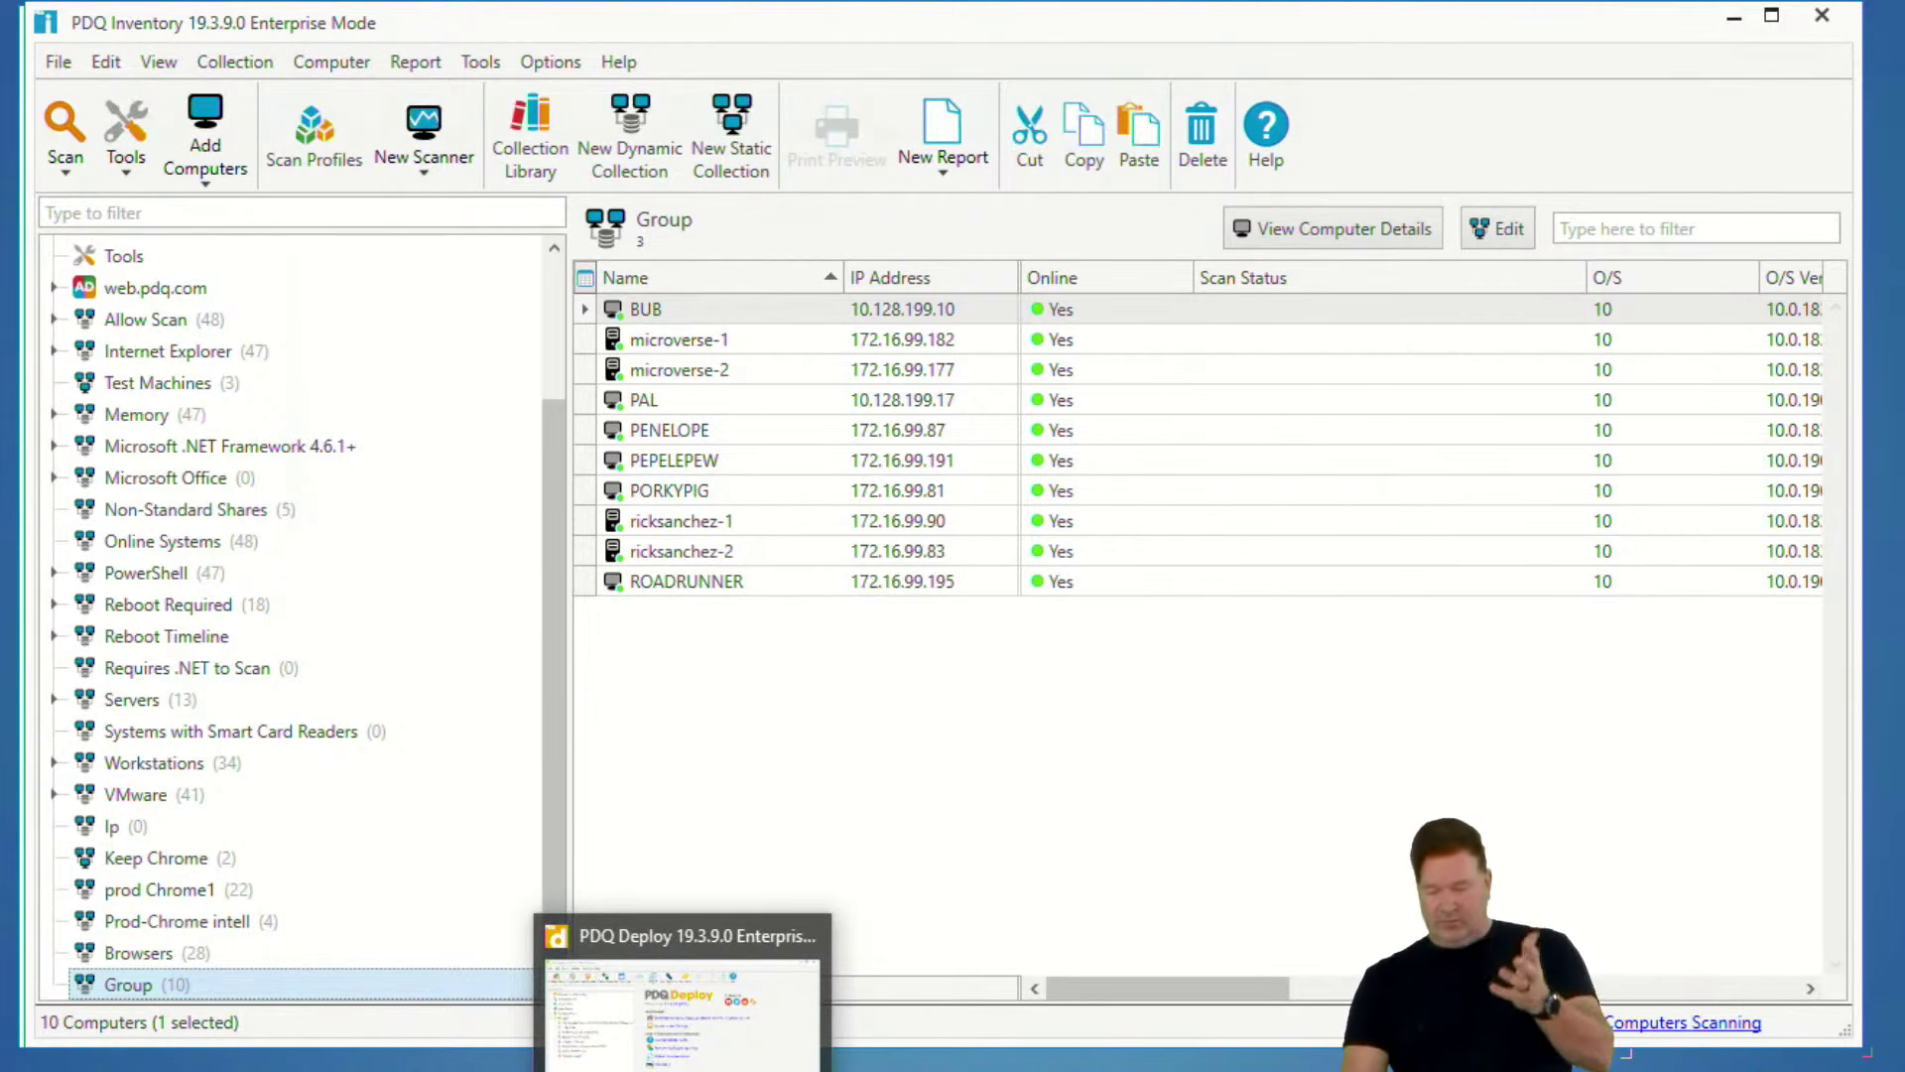
{"action": "left_click", "coordinate": [683, 1002]}
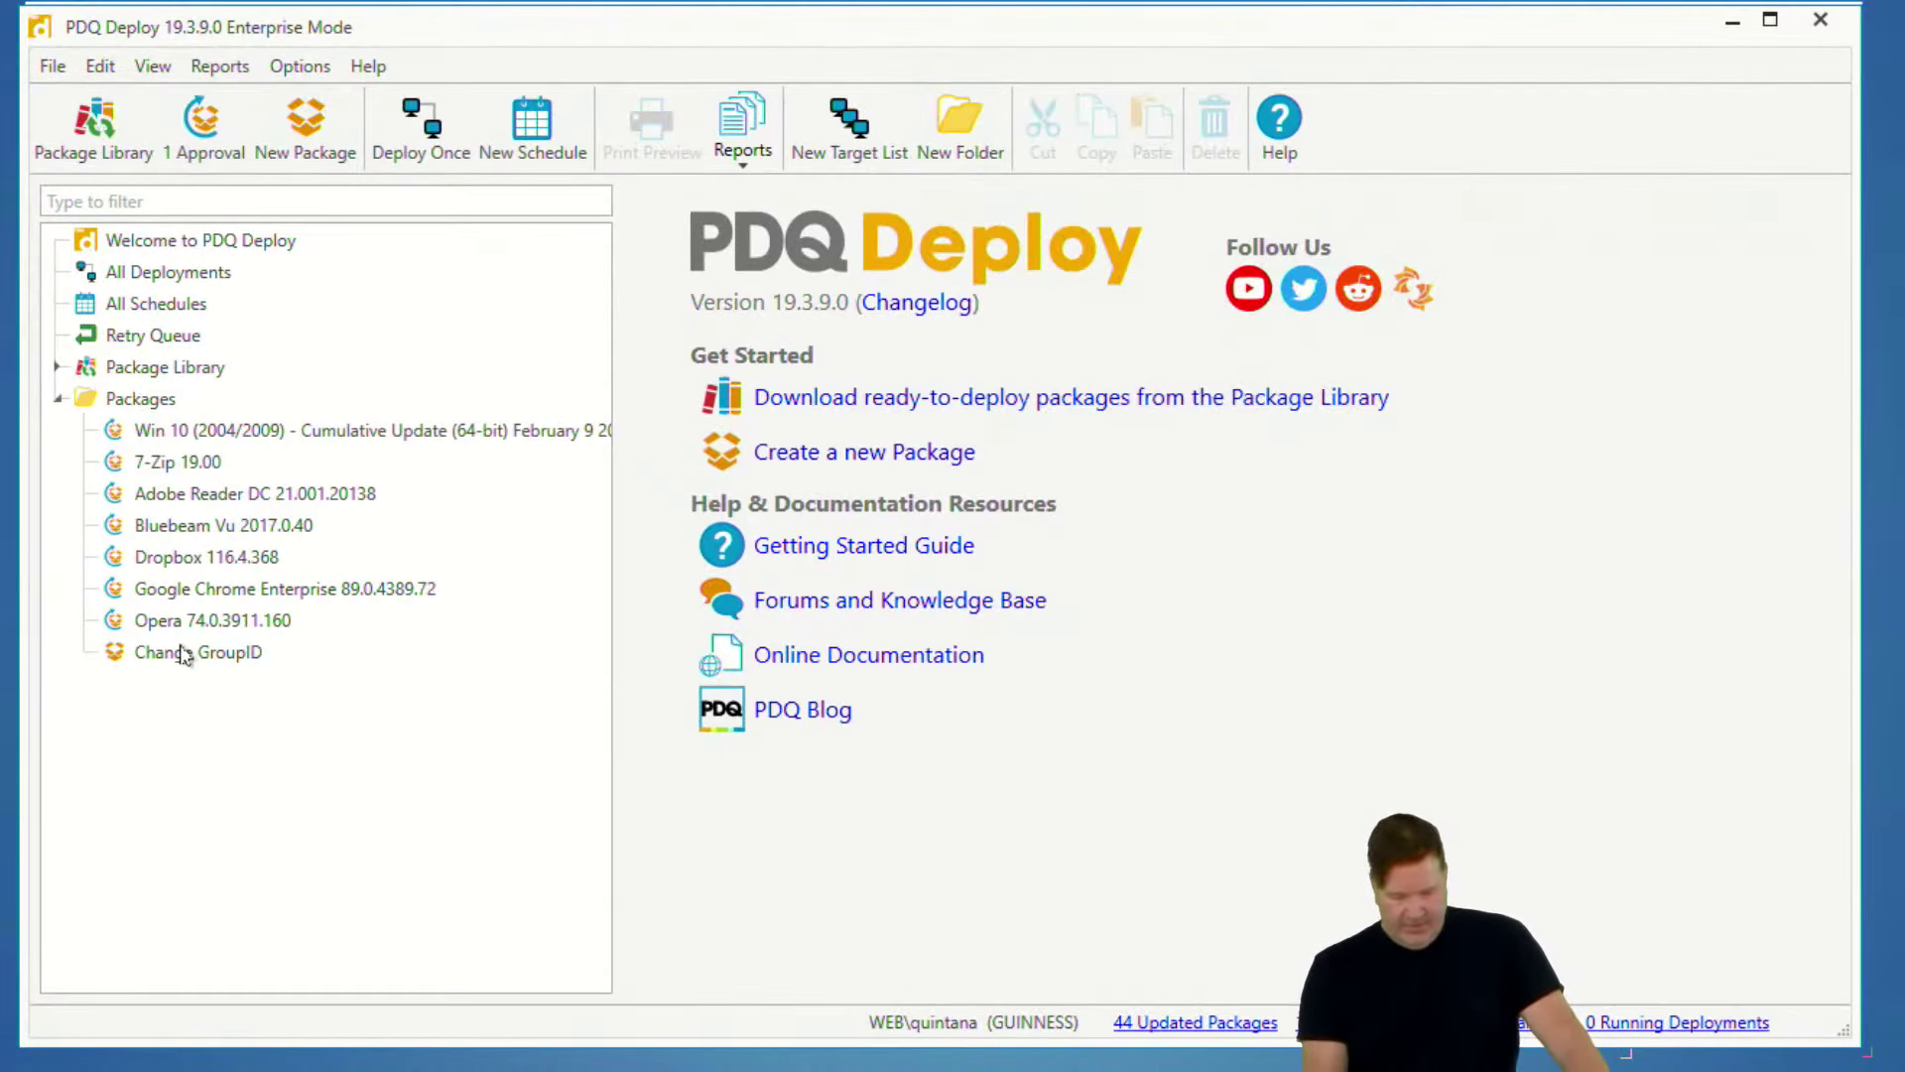
{"action": "left_click", "coordinate": [187, 653]}
{"action": "right_click", "coordinate": [186, 655]}
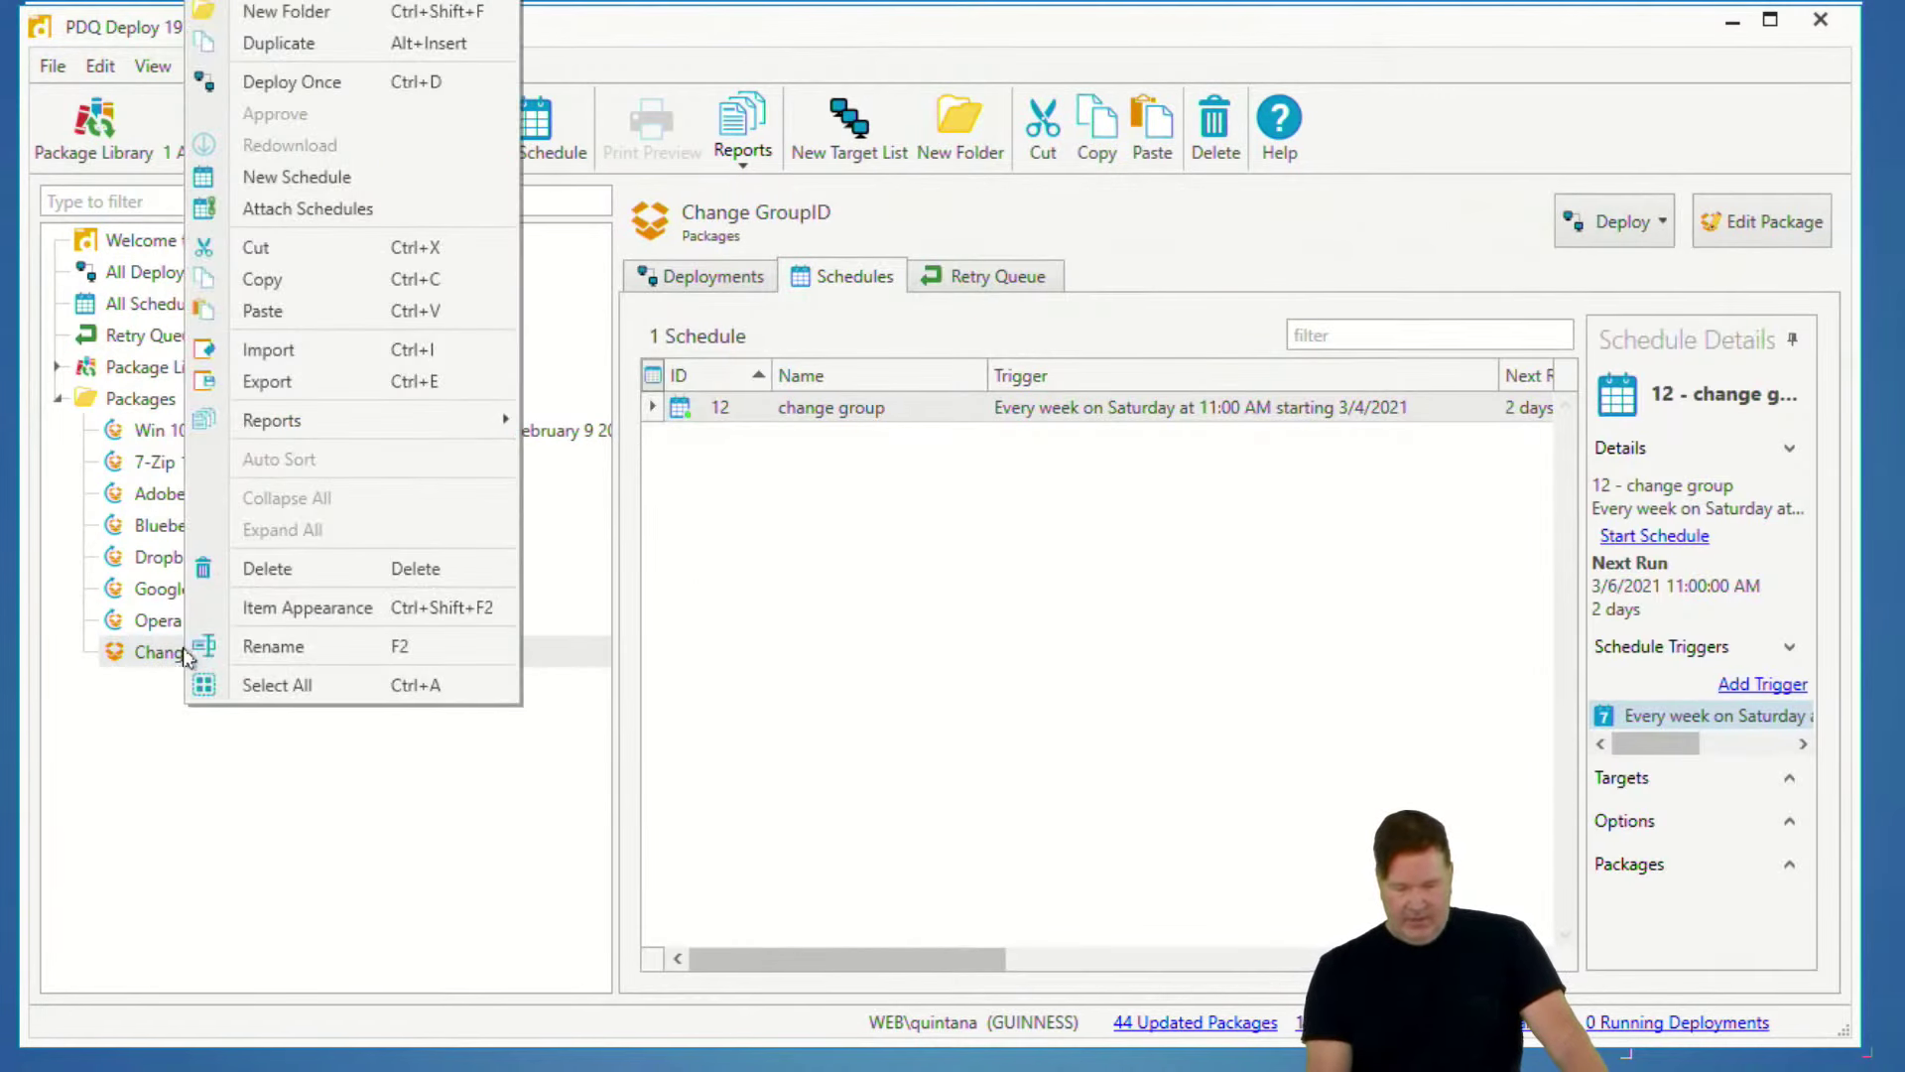
{"action": "left_click", "coordinate": [298, 81]}
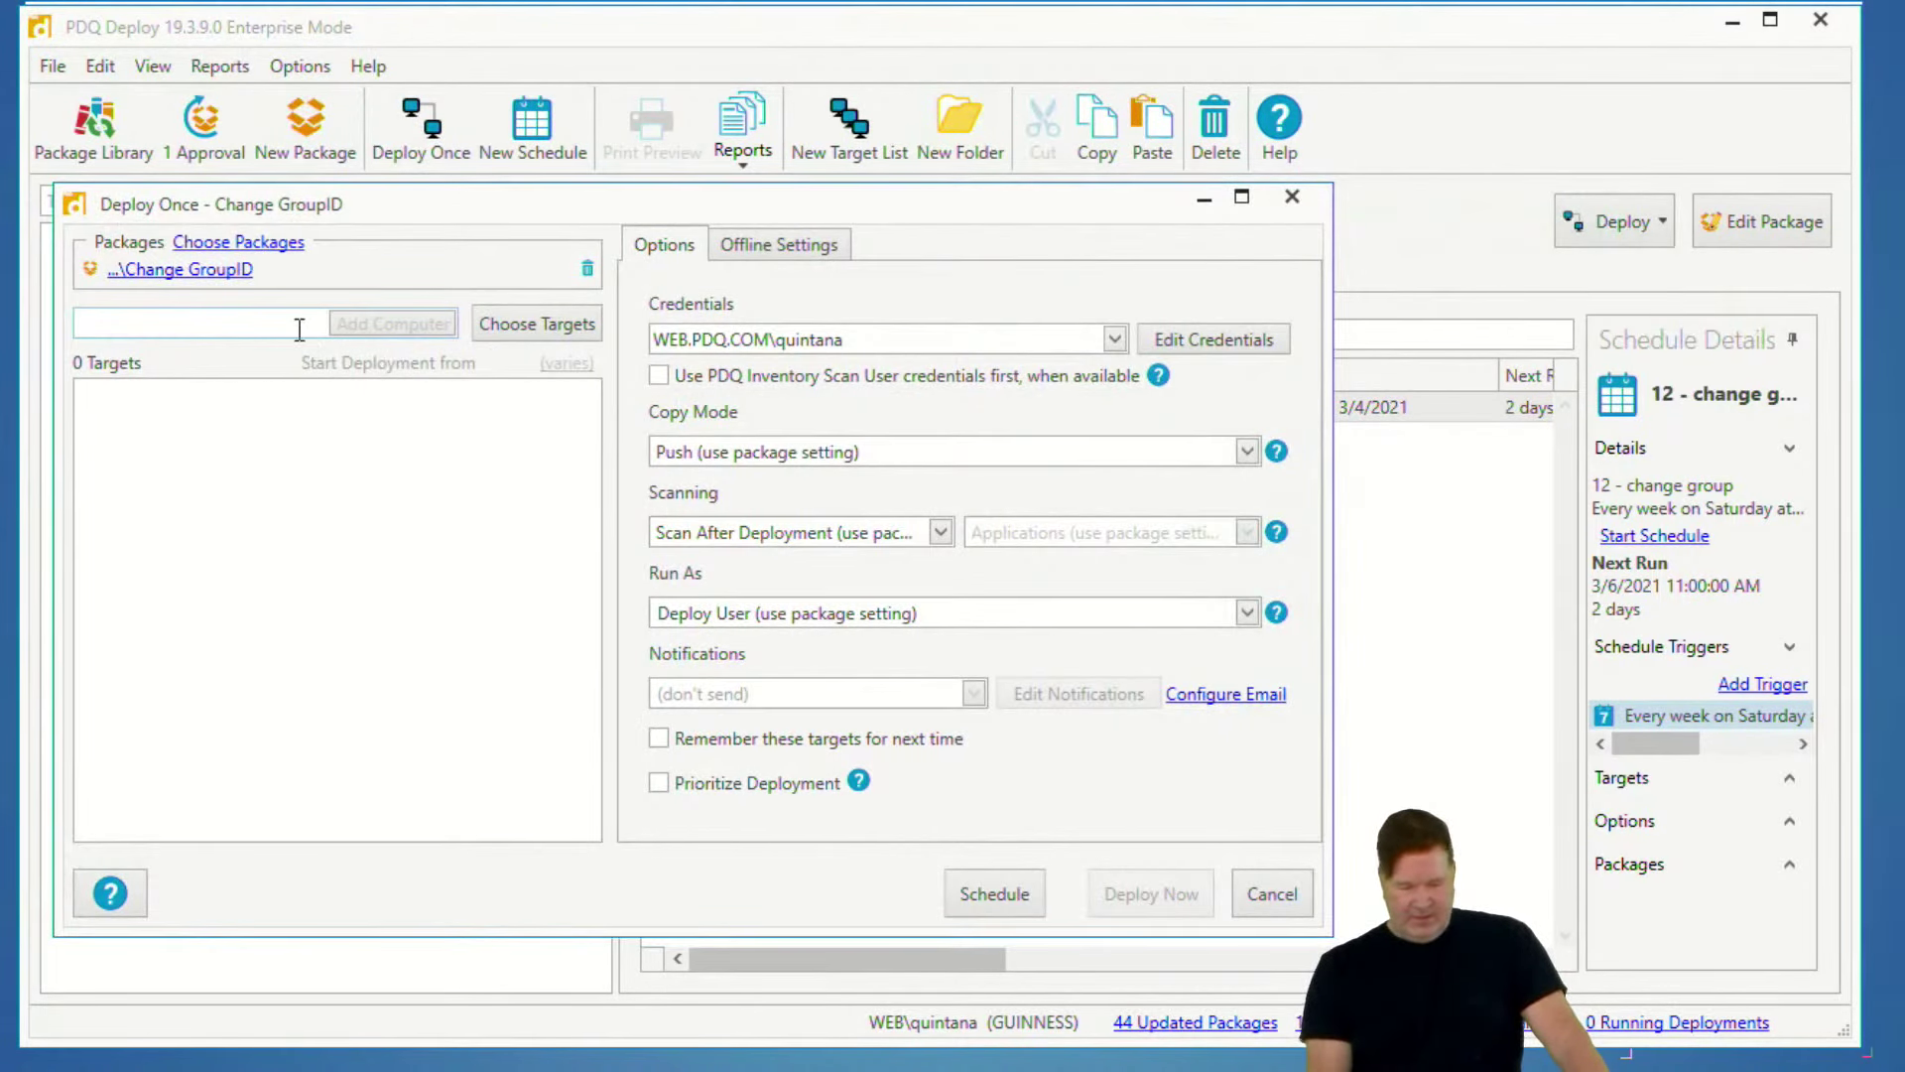
{"action": "type", "text": "."}
{"action": "key", "text": "Return"}
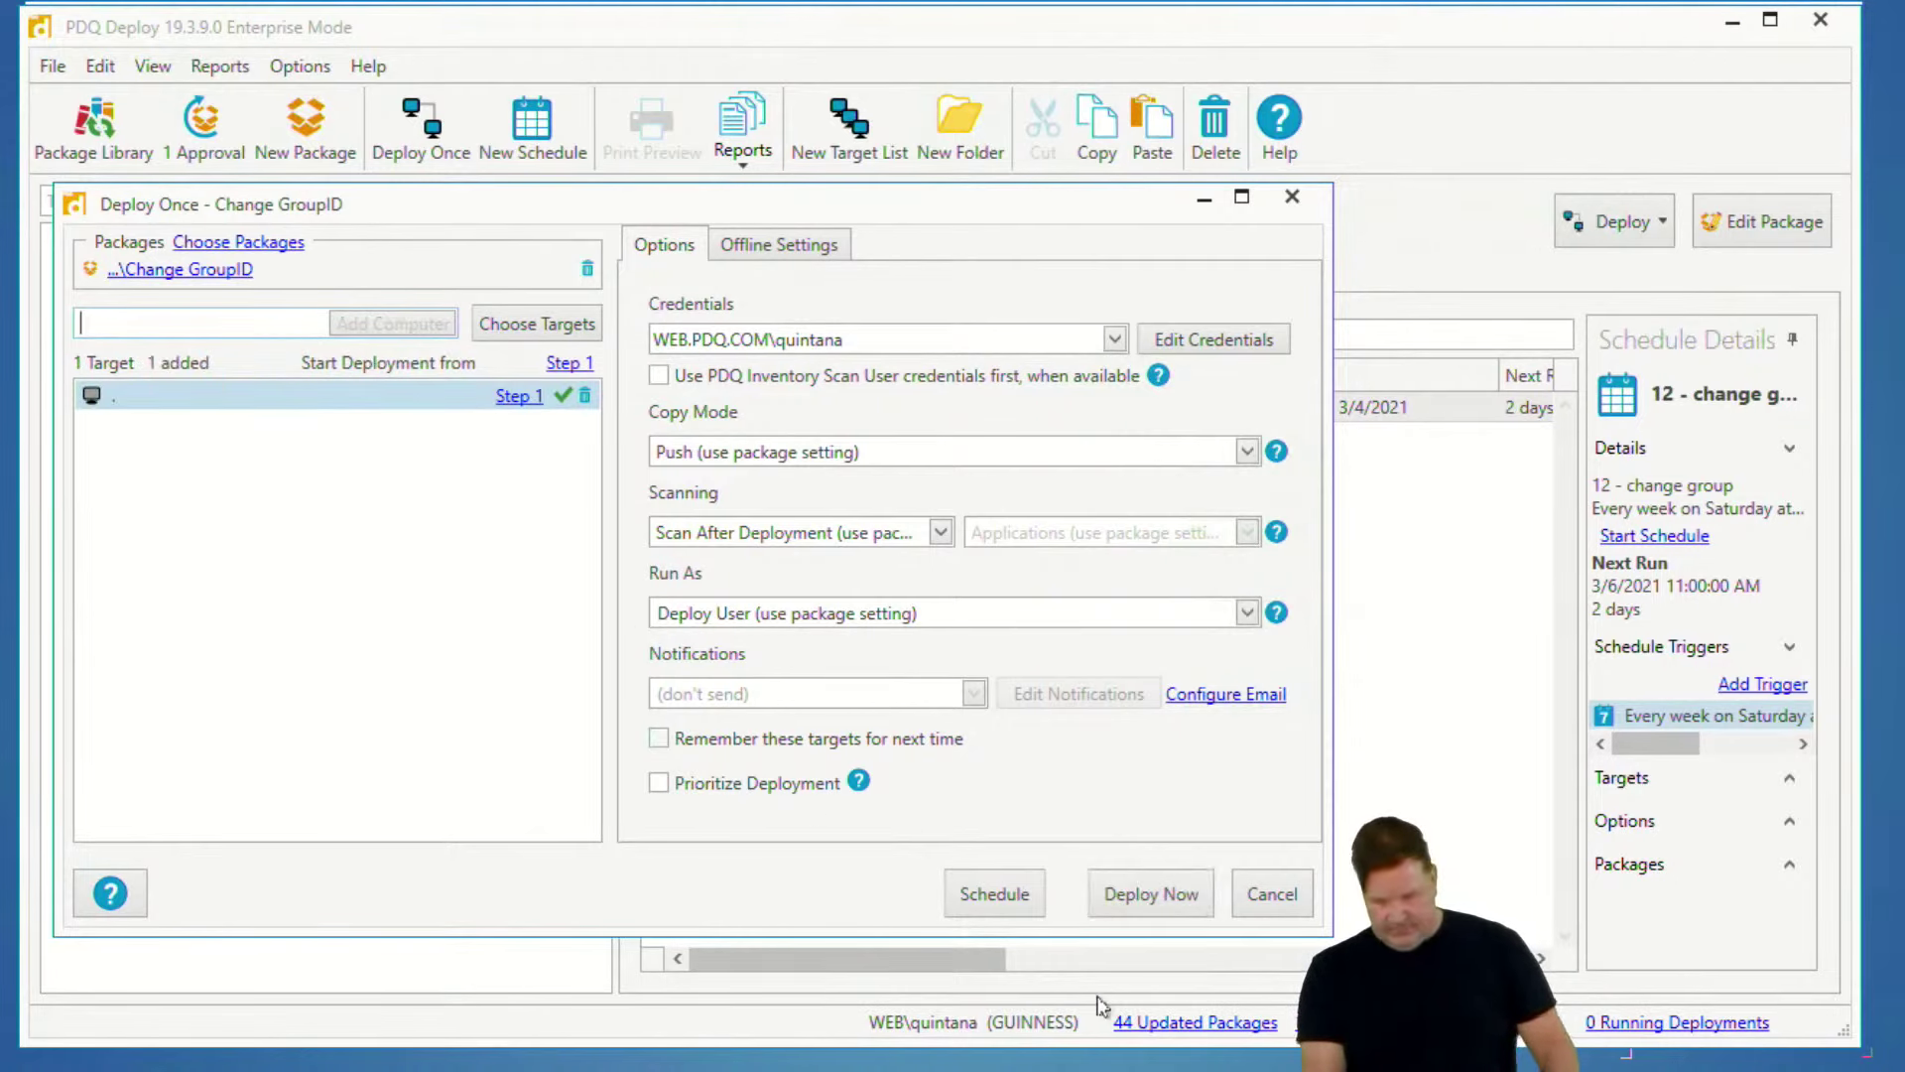
{"action": "left_click", "coordinate": [1143, 877]}
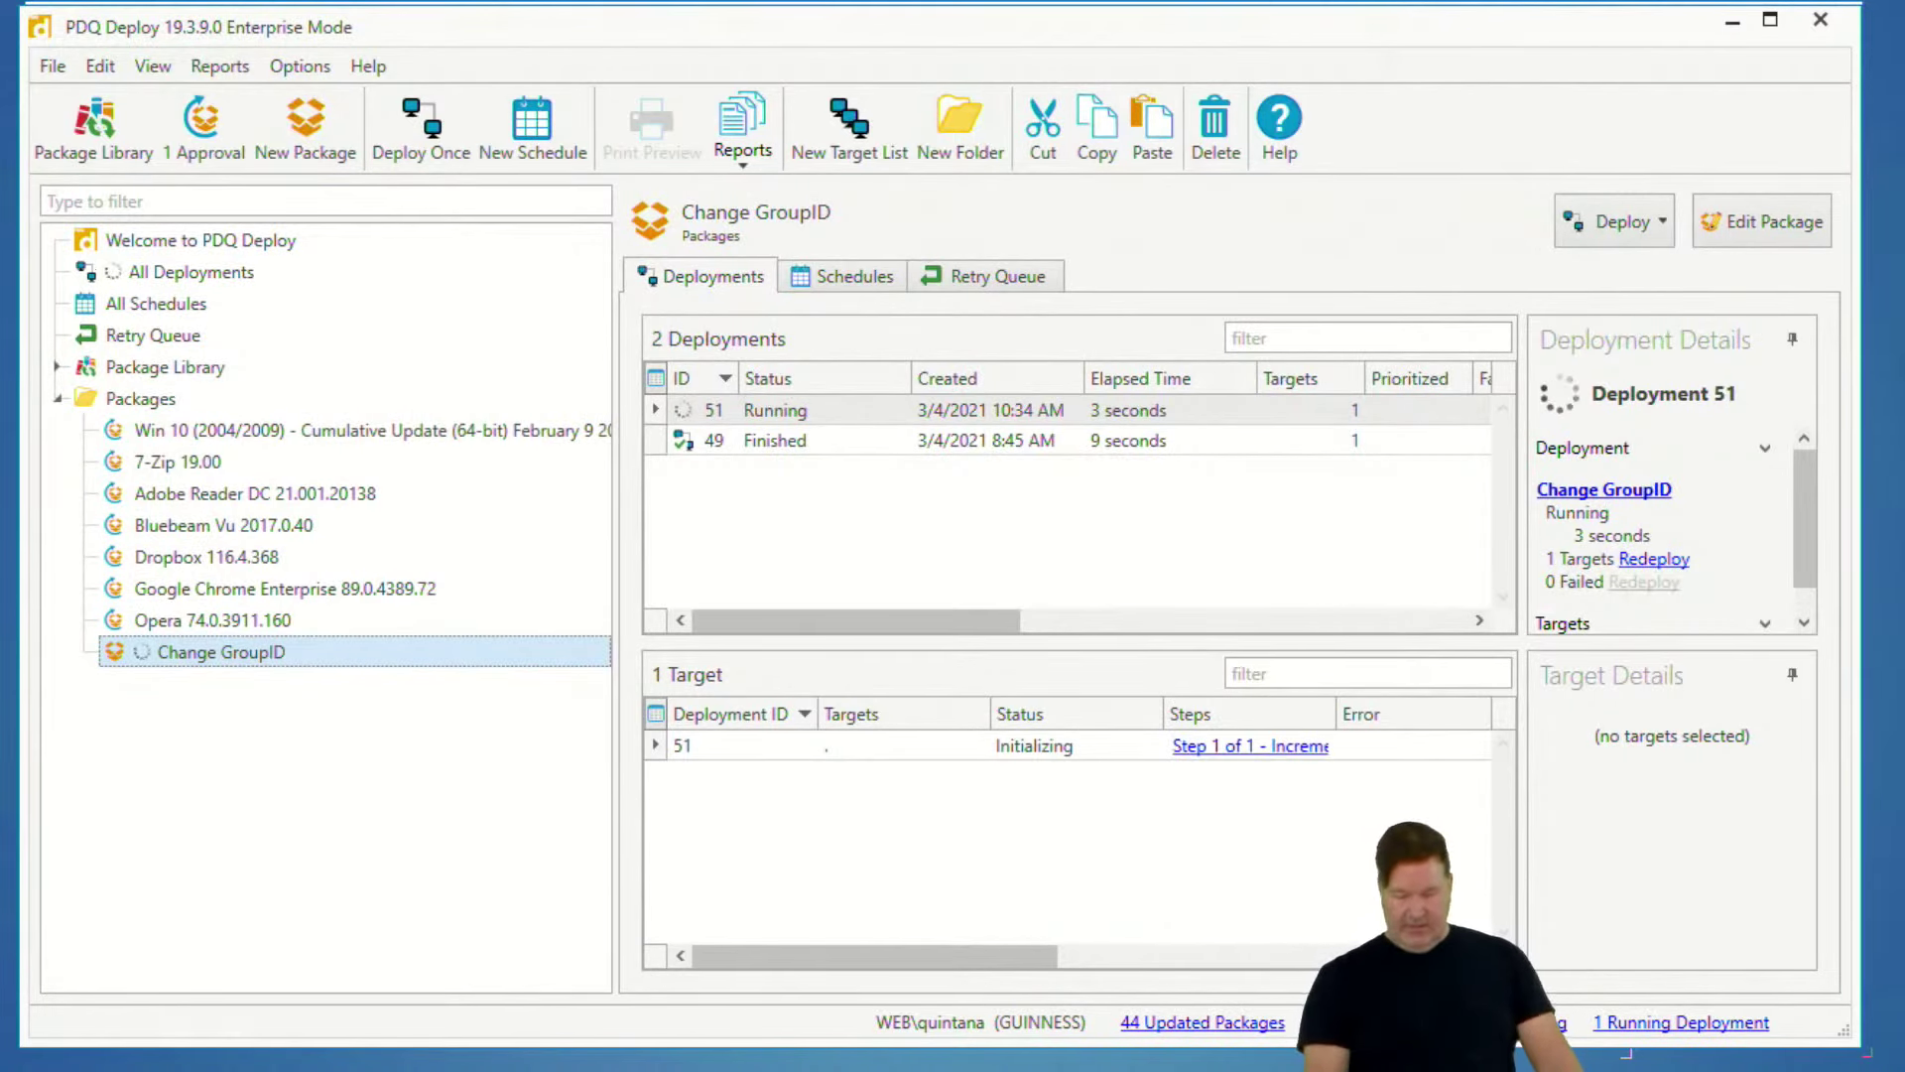
- Check the Group collection in PDQ Inventory and read the output log of the Change GroupID deployment's step in PDQ Deploy
{"action": "left_click", "coordinate": [769, 1055]}
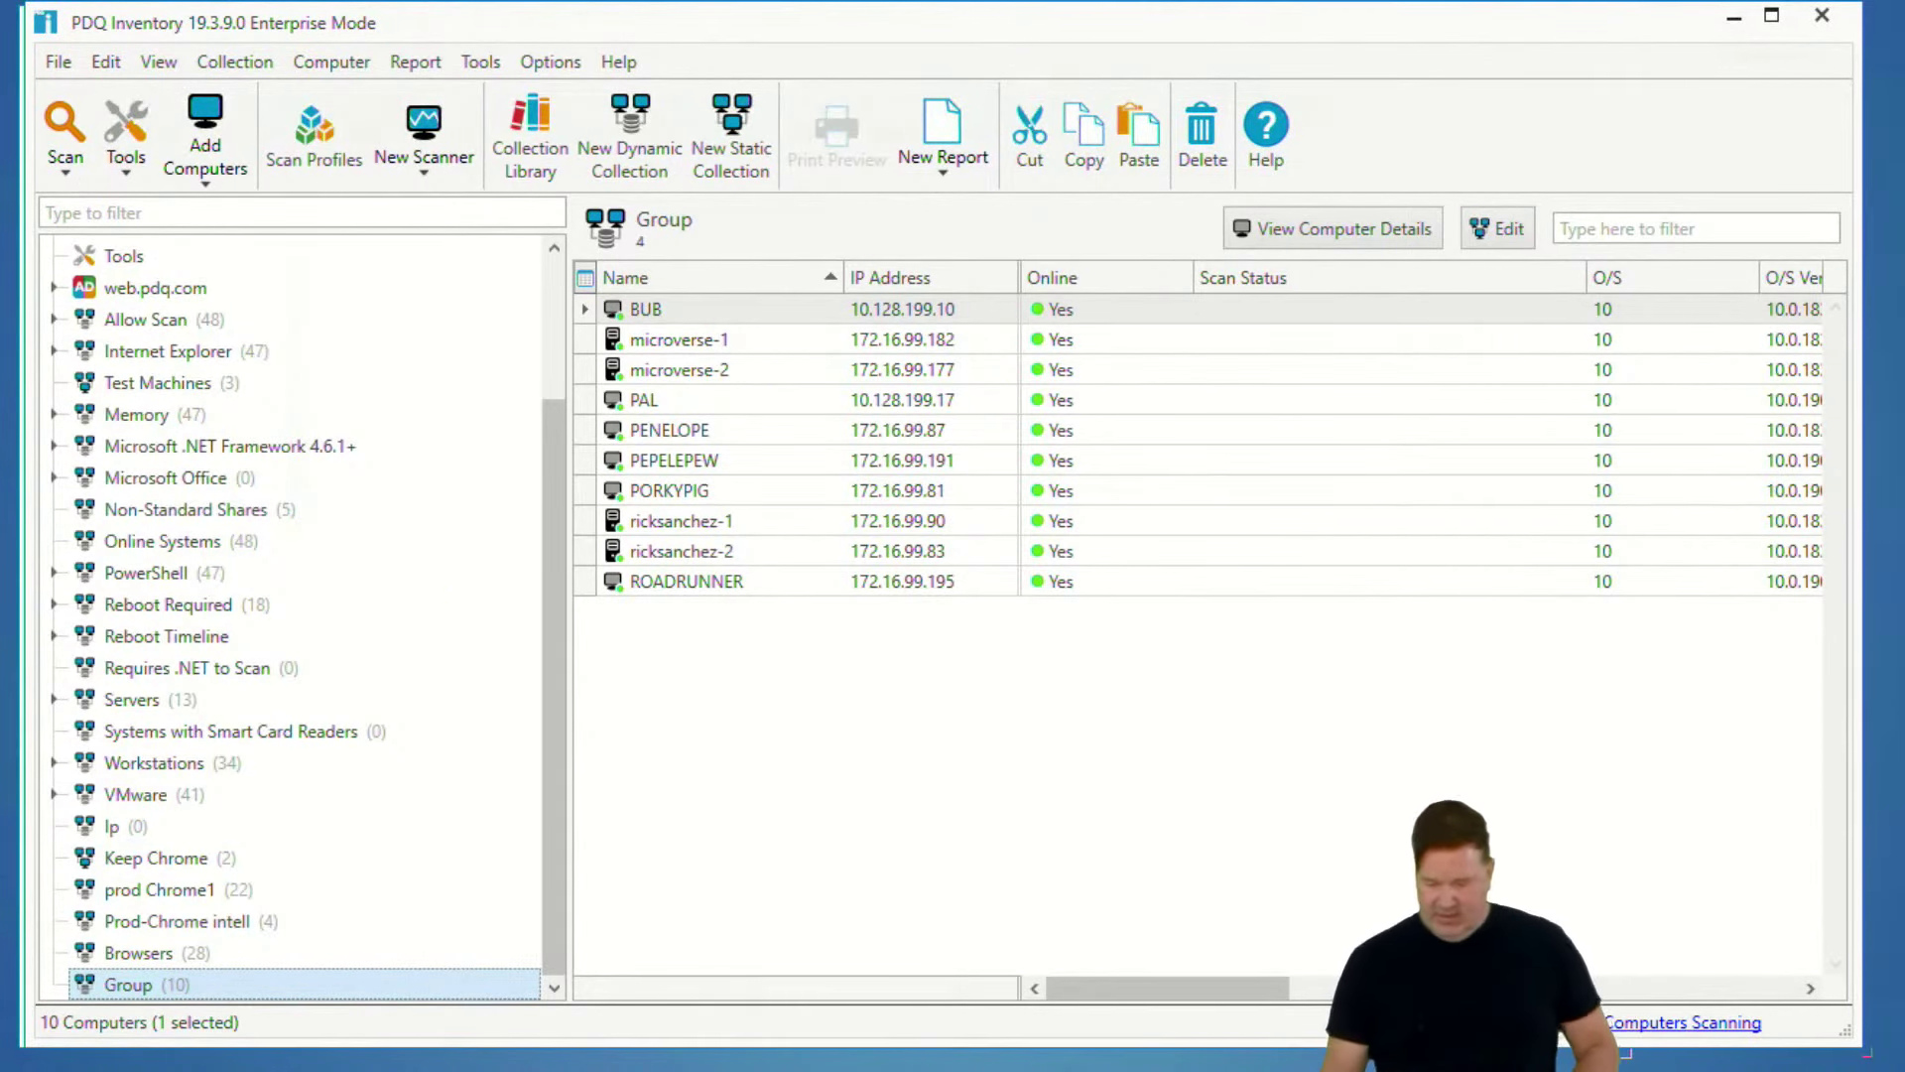
{"action": "key", "text": "alt+Tab"}
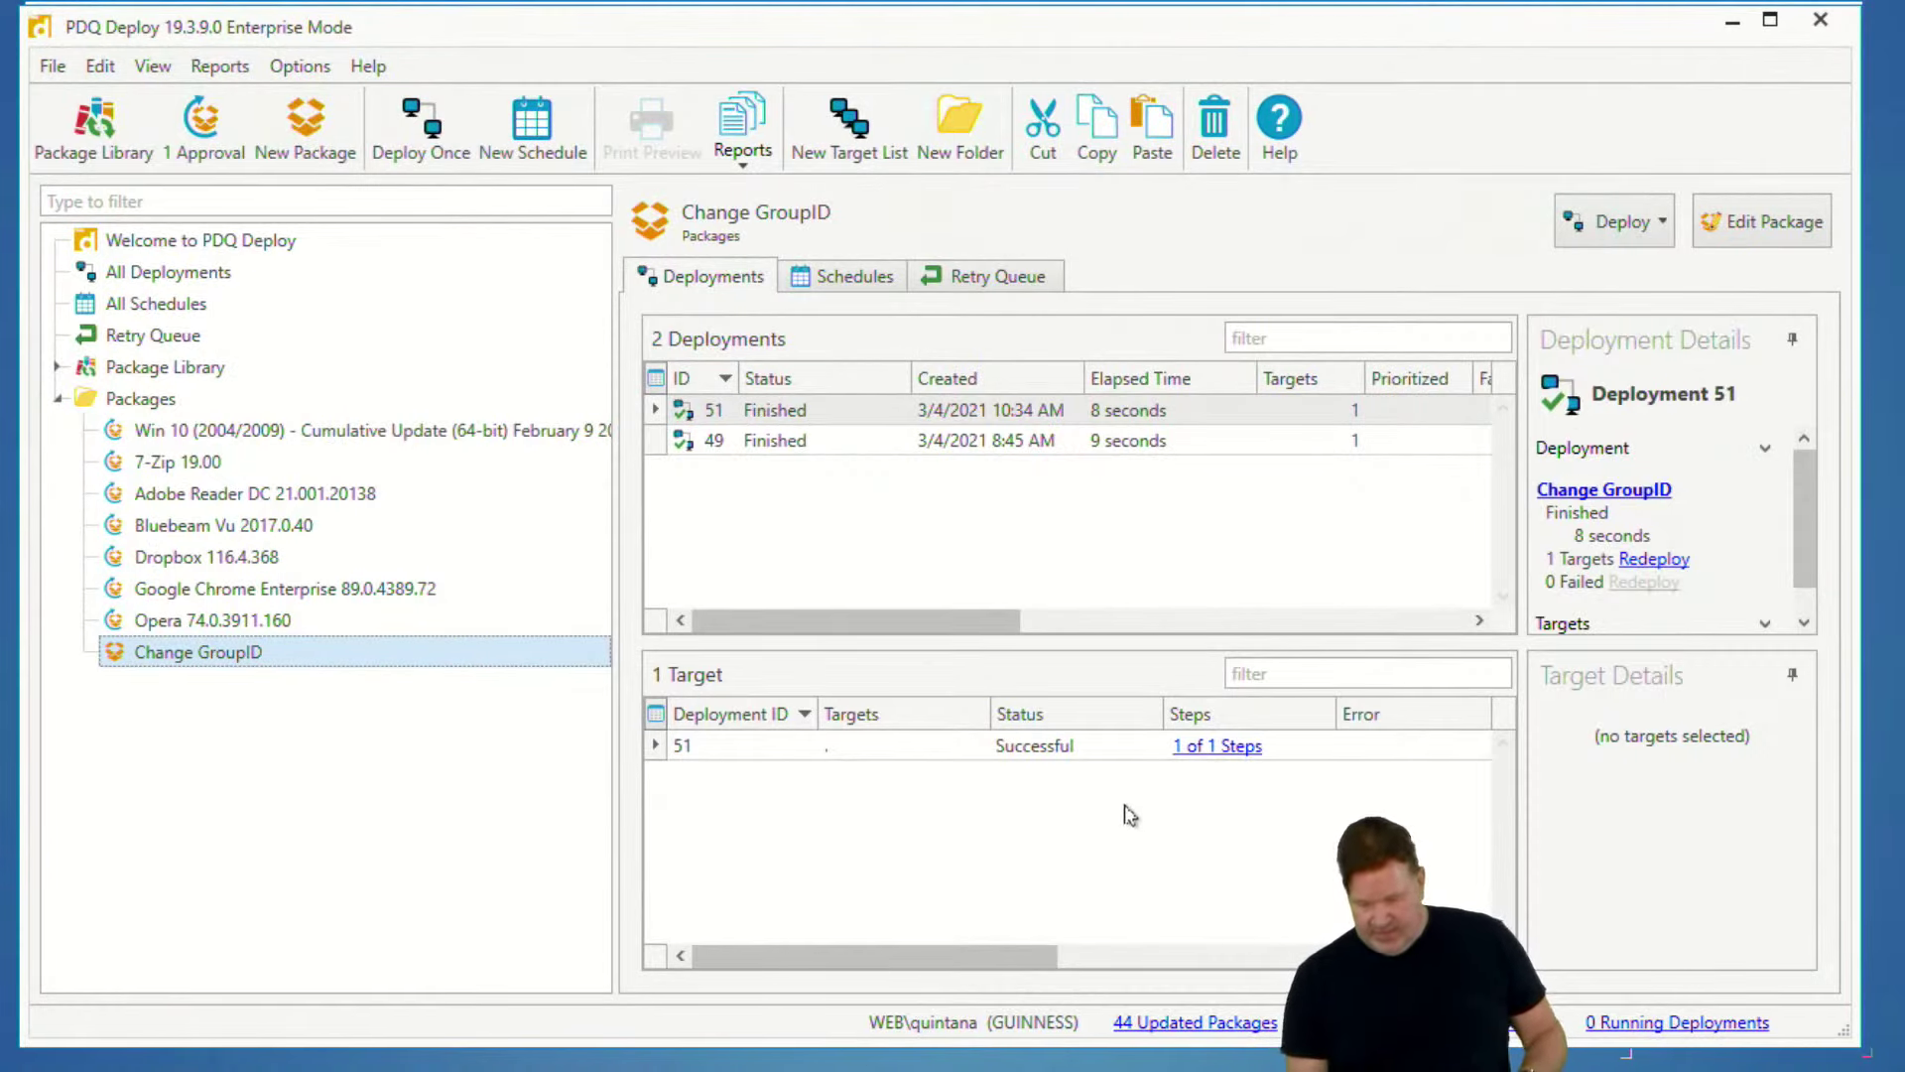
{"action": "left_click", "coordinate": [1213, 747]}
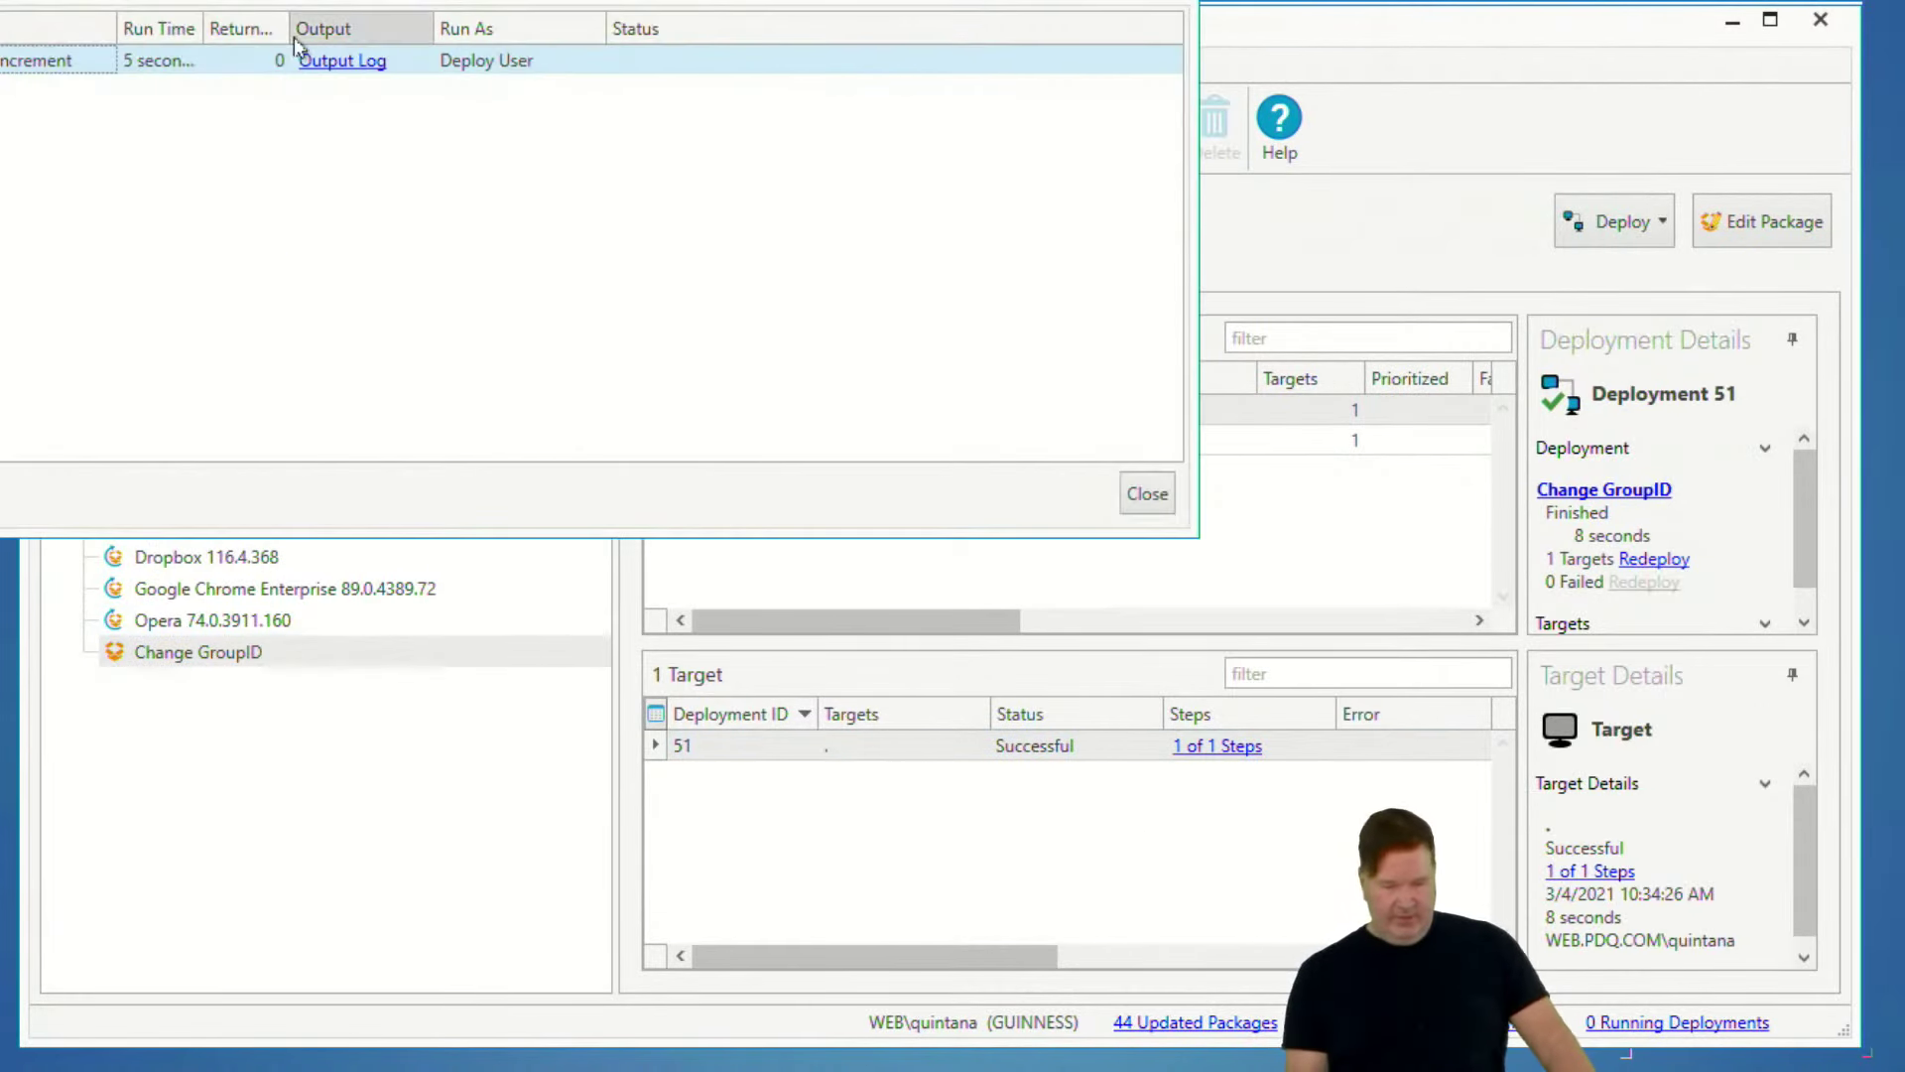
{"action": "left_click", "coordinate": [316, 64]}
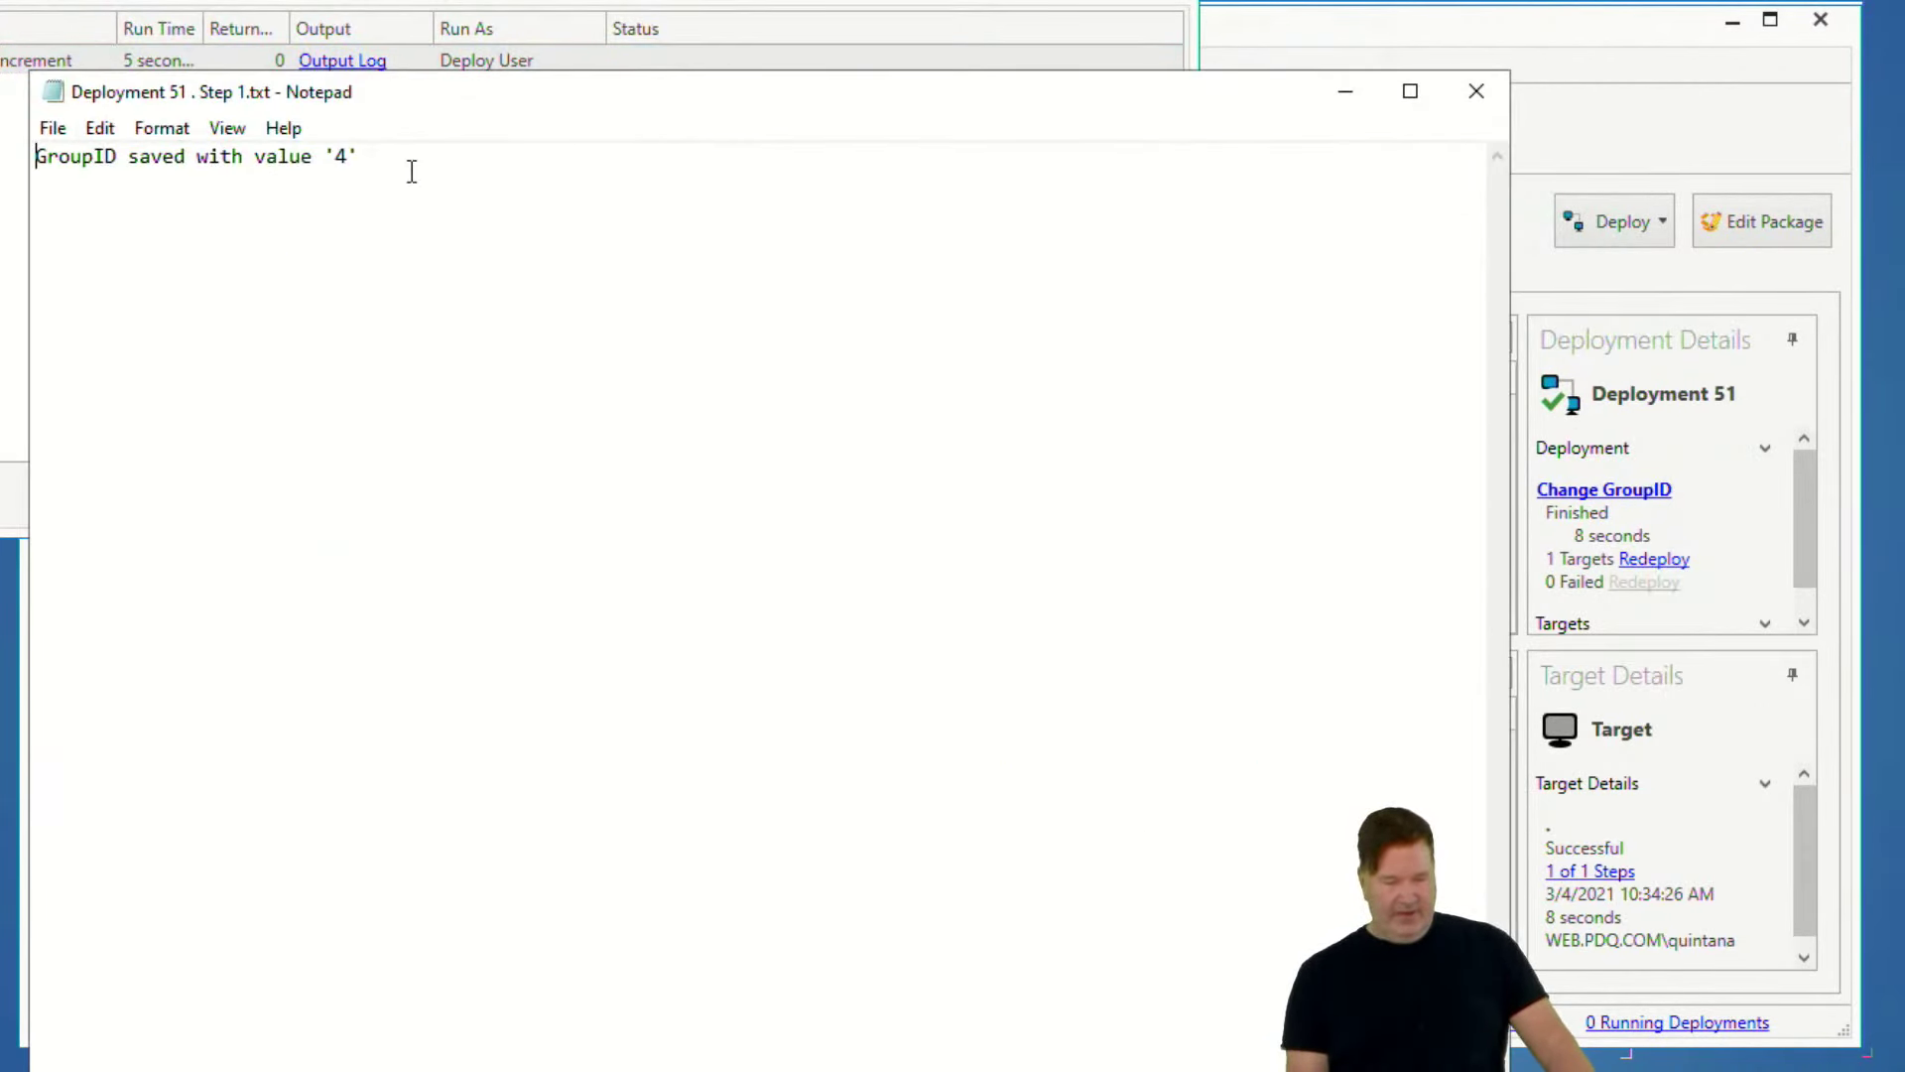
{"action": "left_click", "coordinate": [1475, 92]}
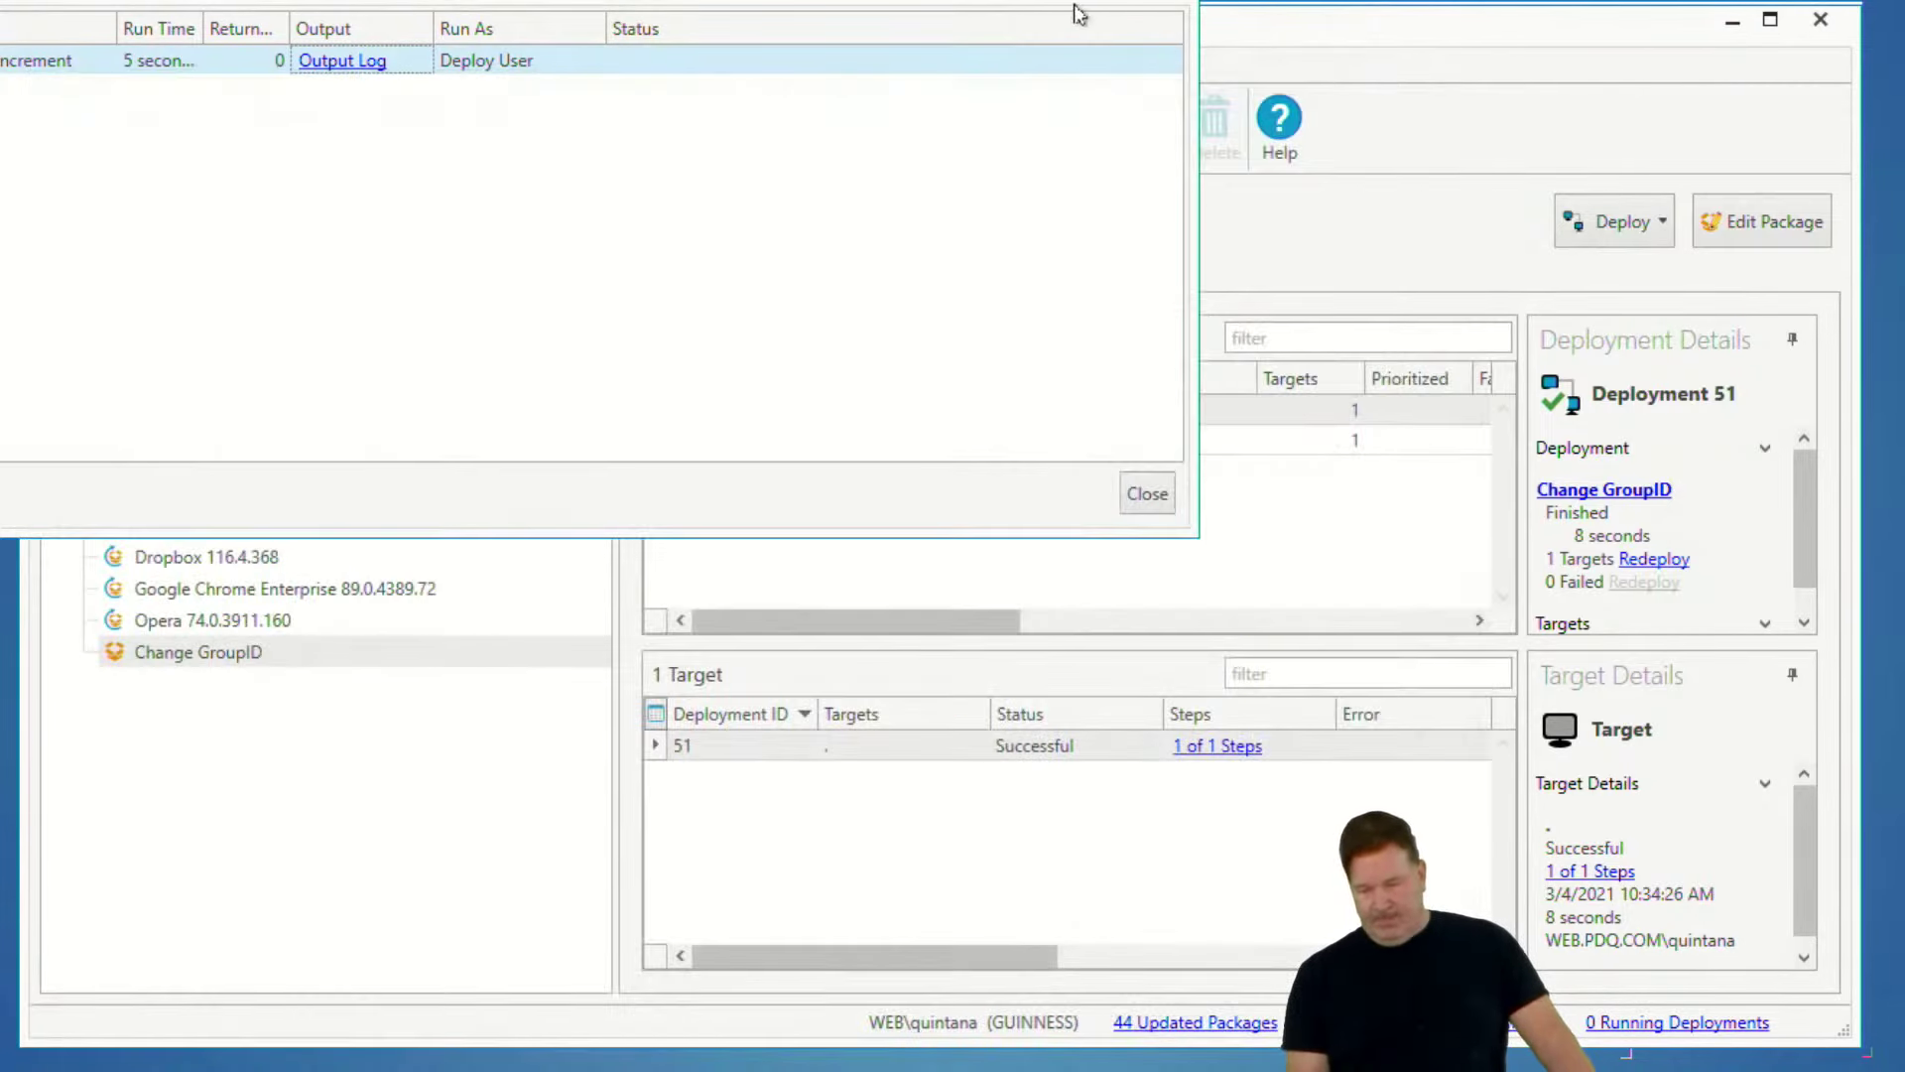
{"action": "key", "text": "alt+Tab"}
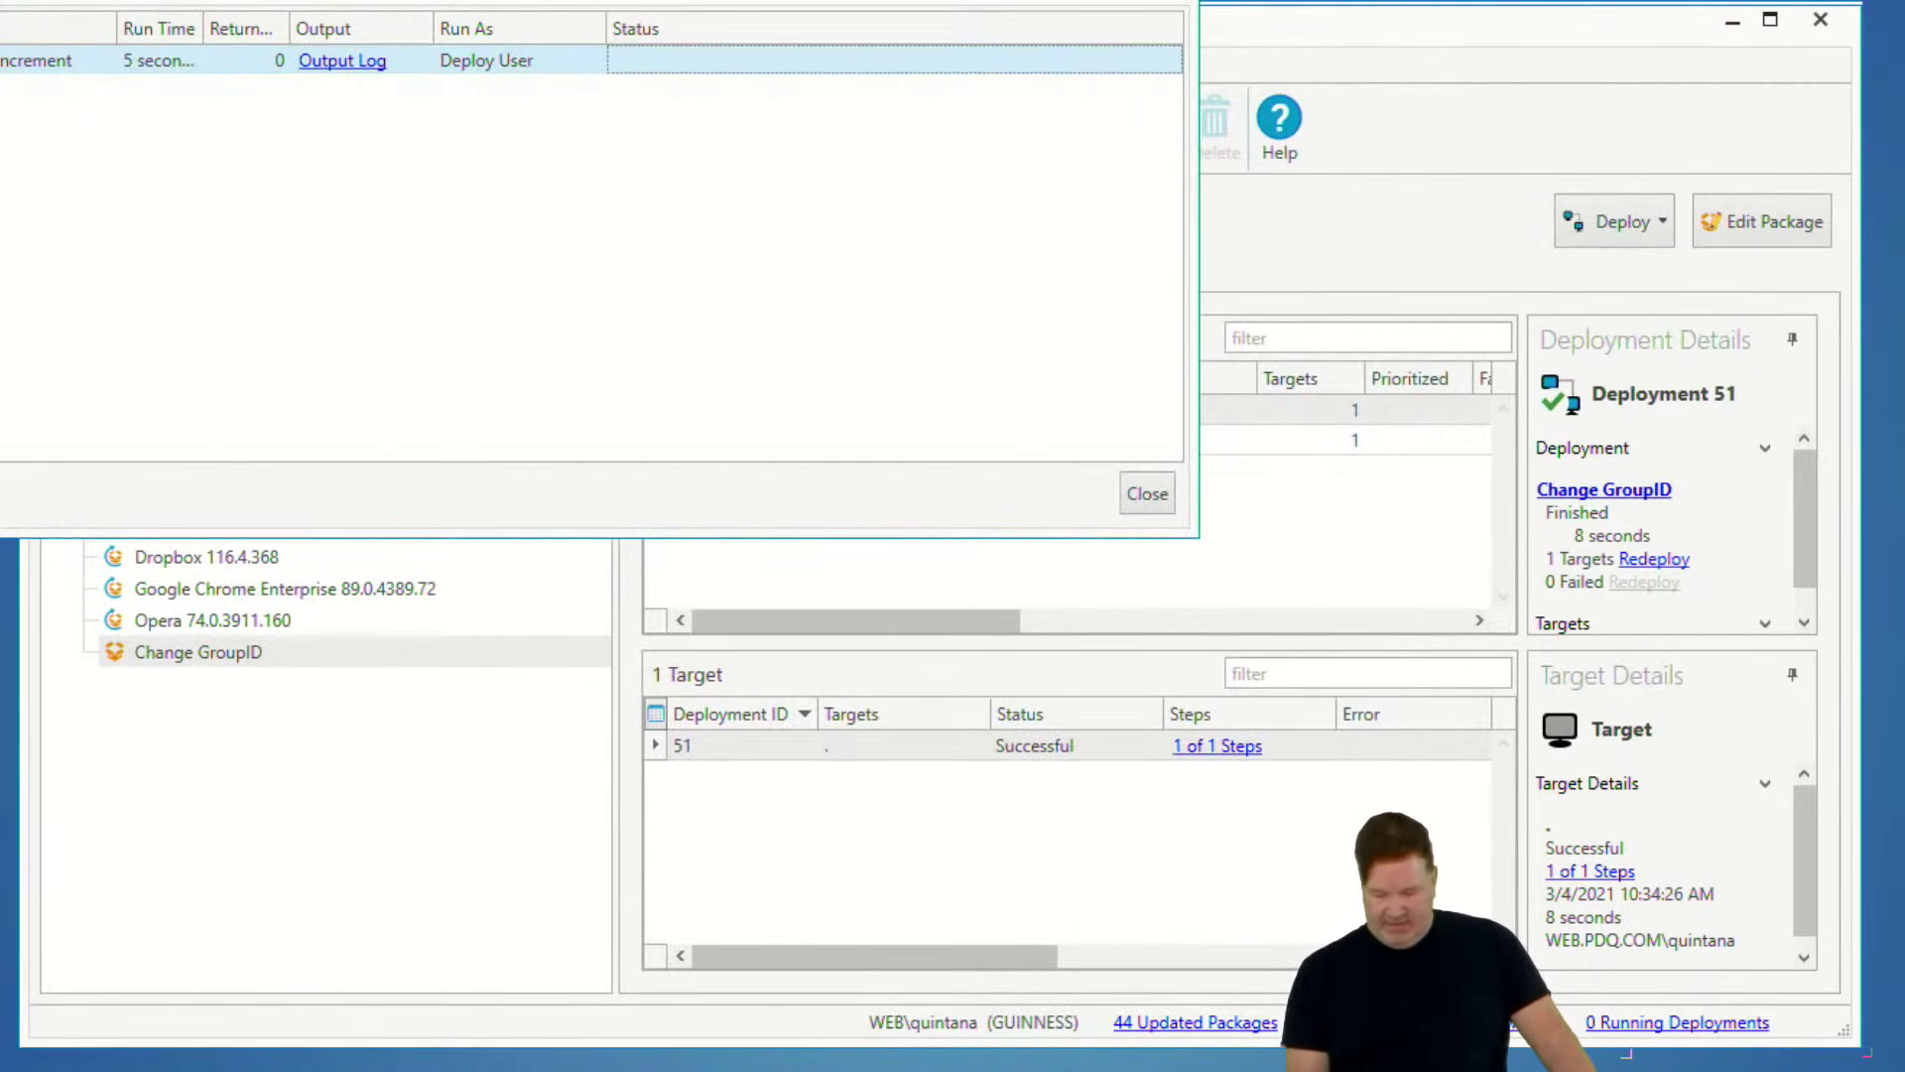
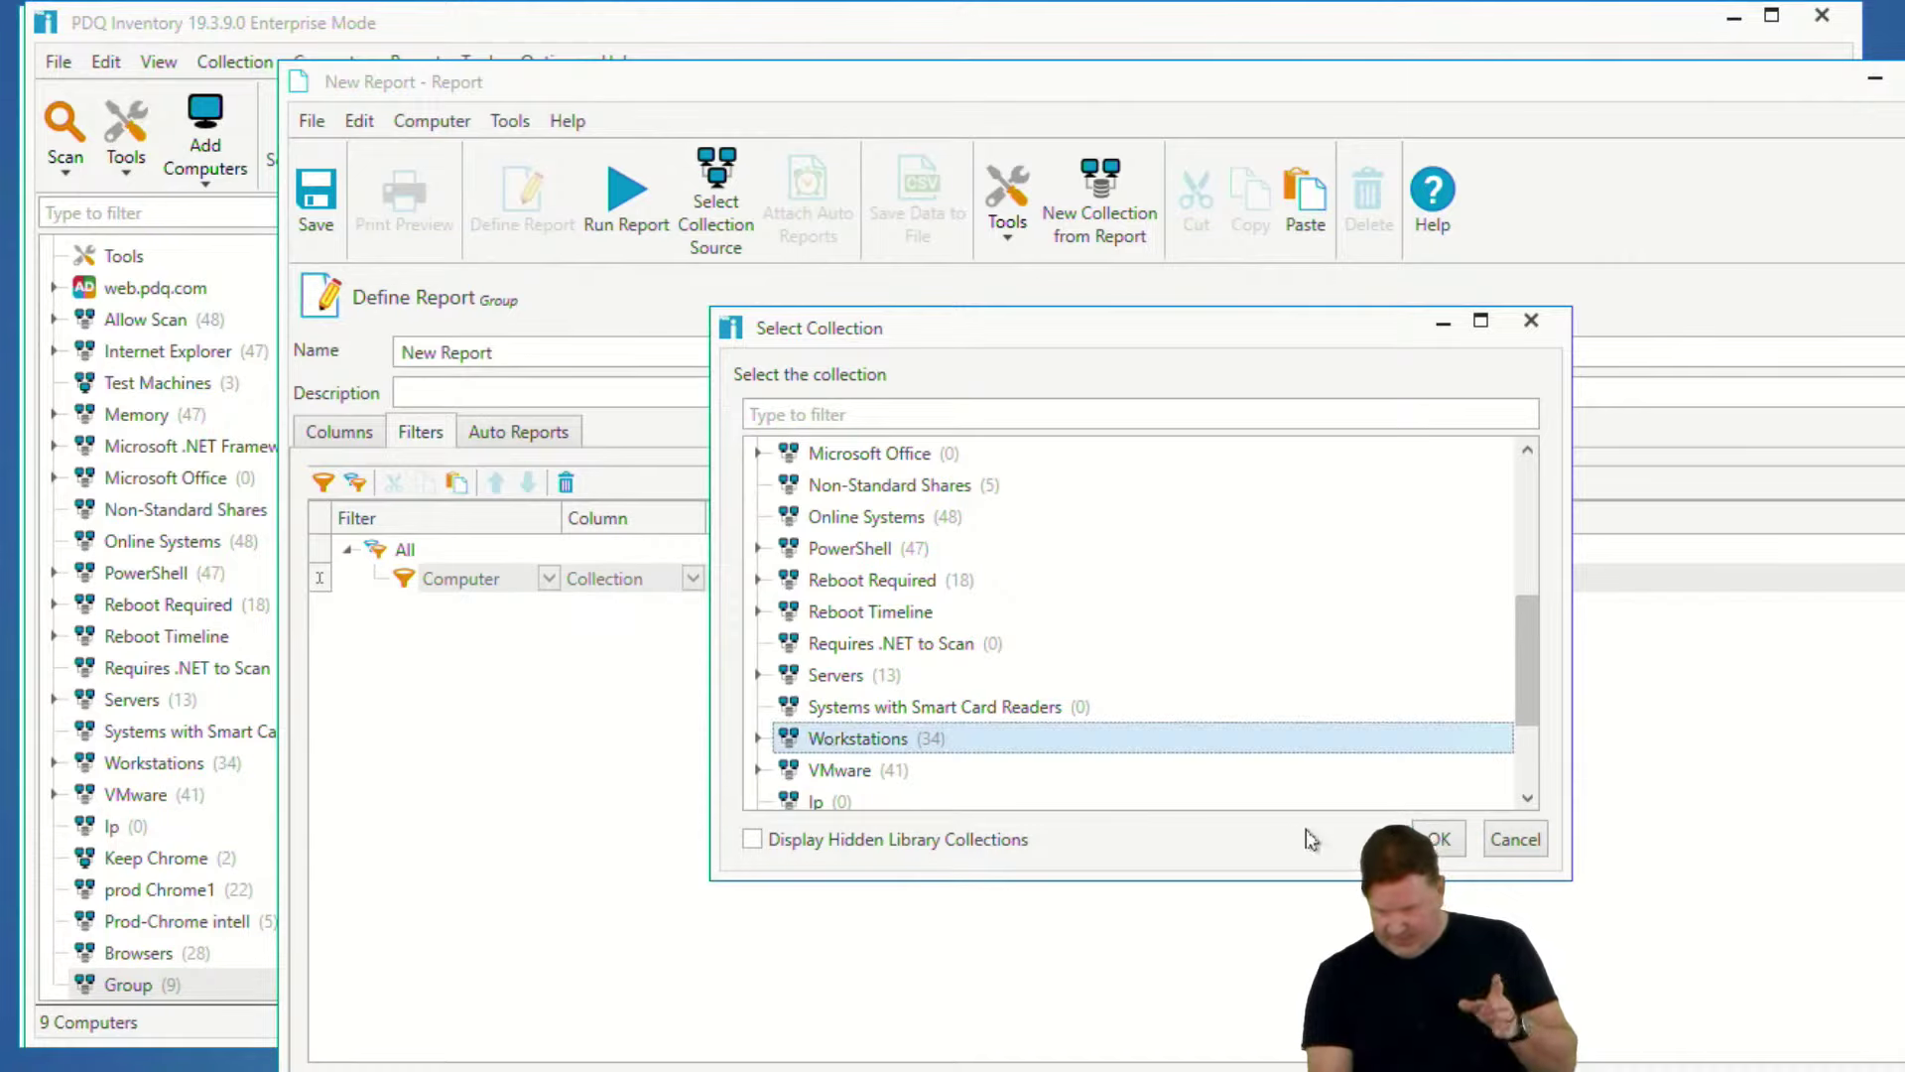
- Set the report's collection membership filter to Workstations and add a filter for Application Name Contains chrome
{"action": "left_click", "coordinate": [1439, 838]}
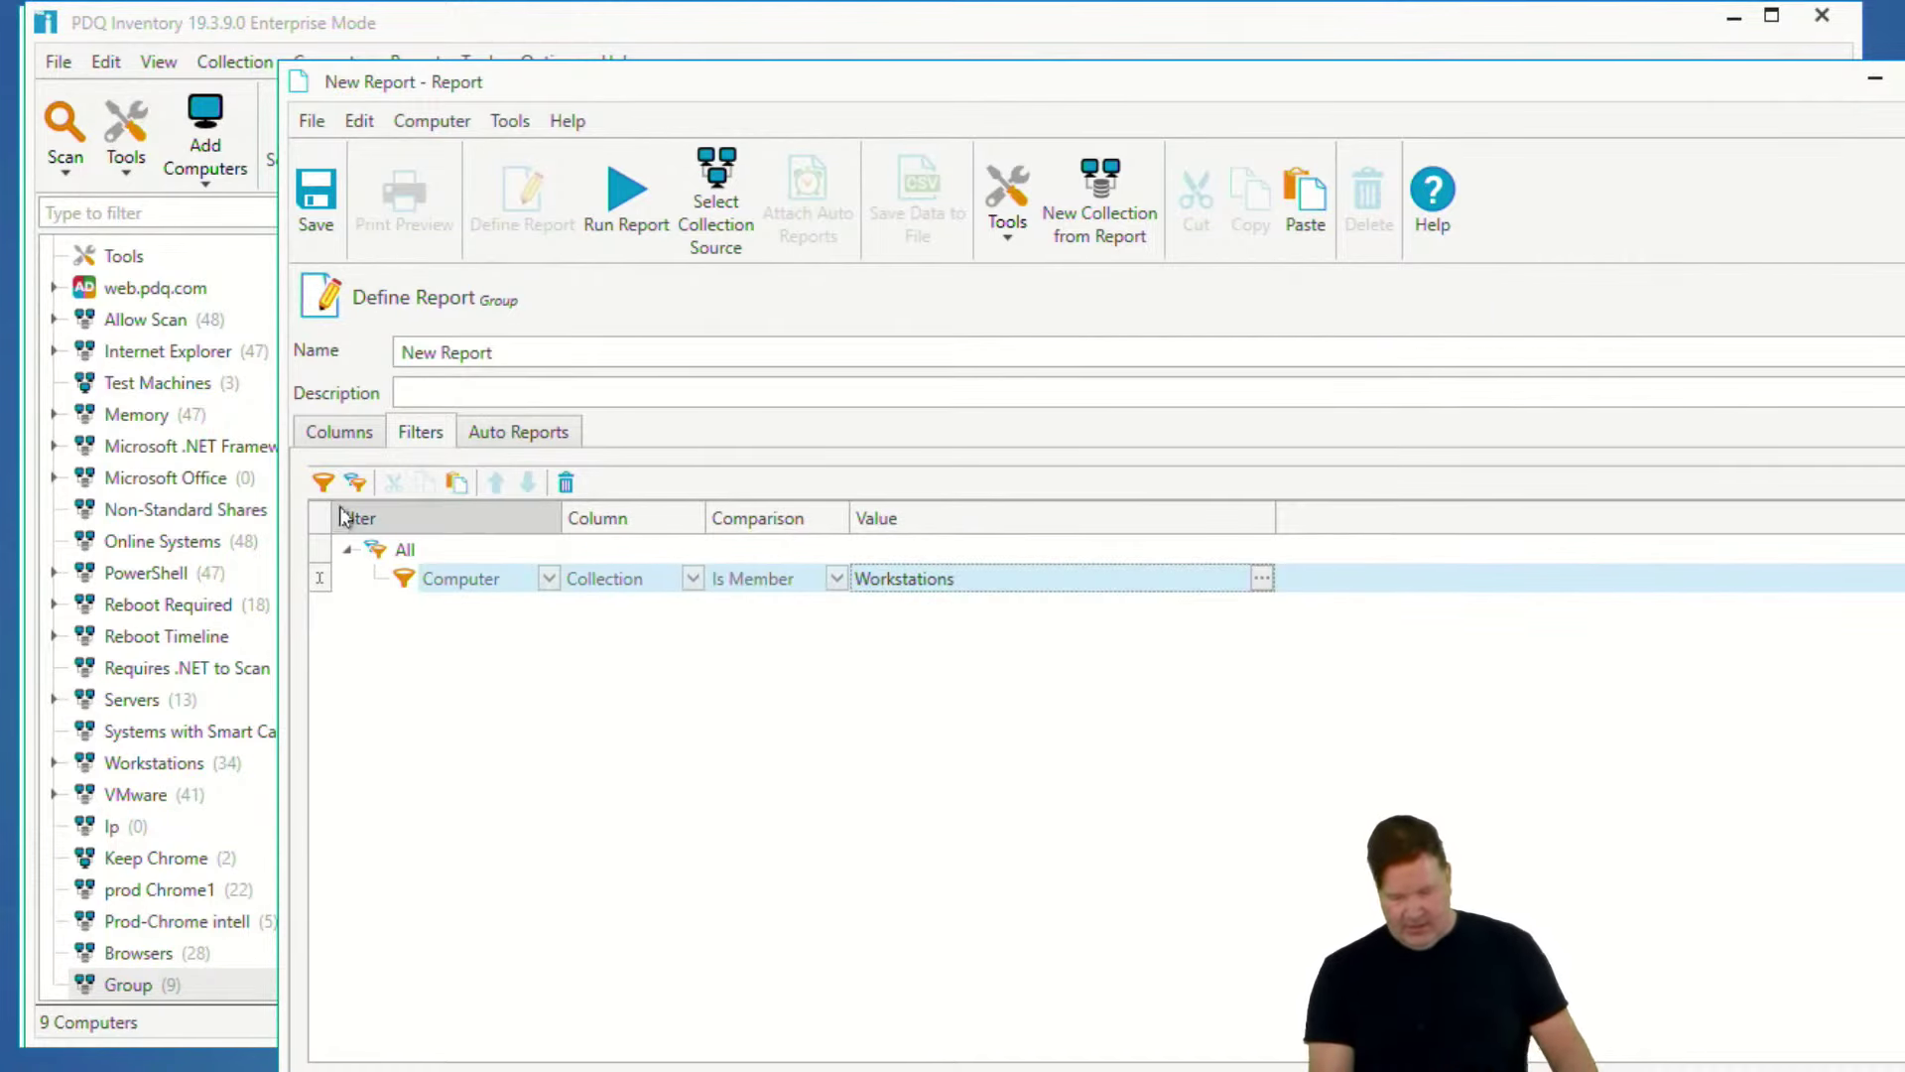
{"action": "left_click", "coordinate": [323, 482]}
{"action": "left_click", "coordinate": [547, 607]}
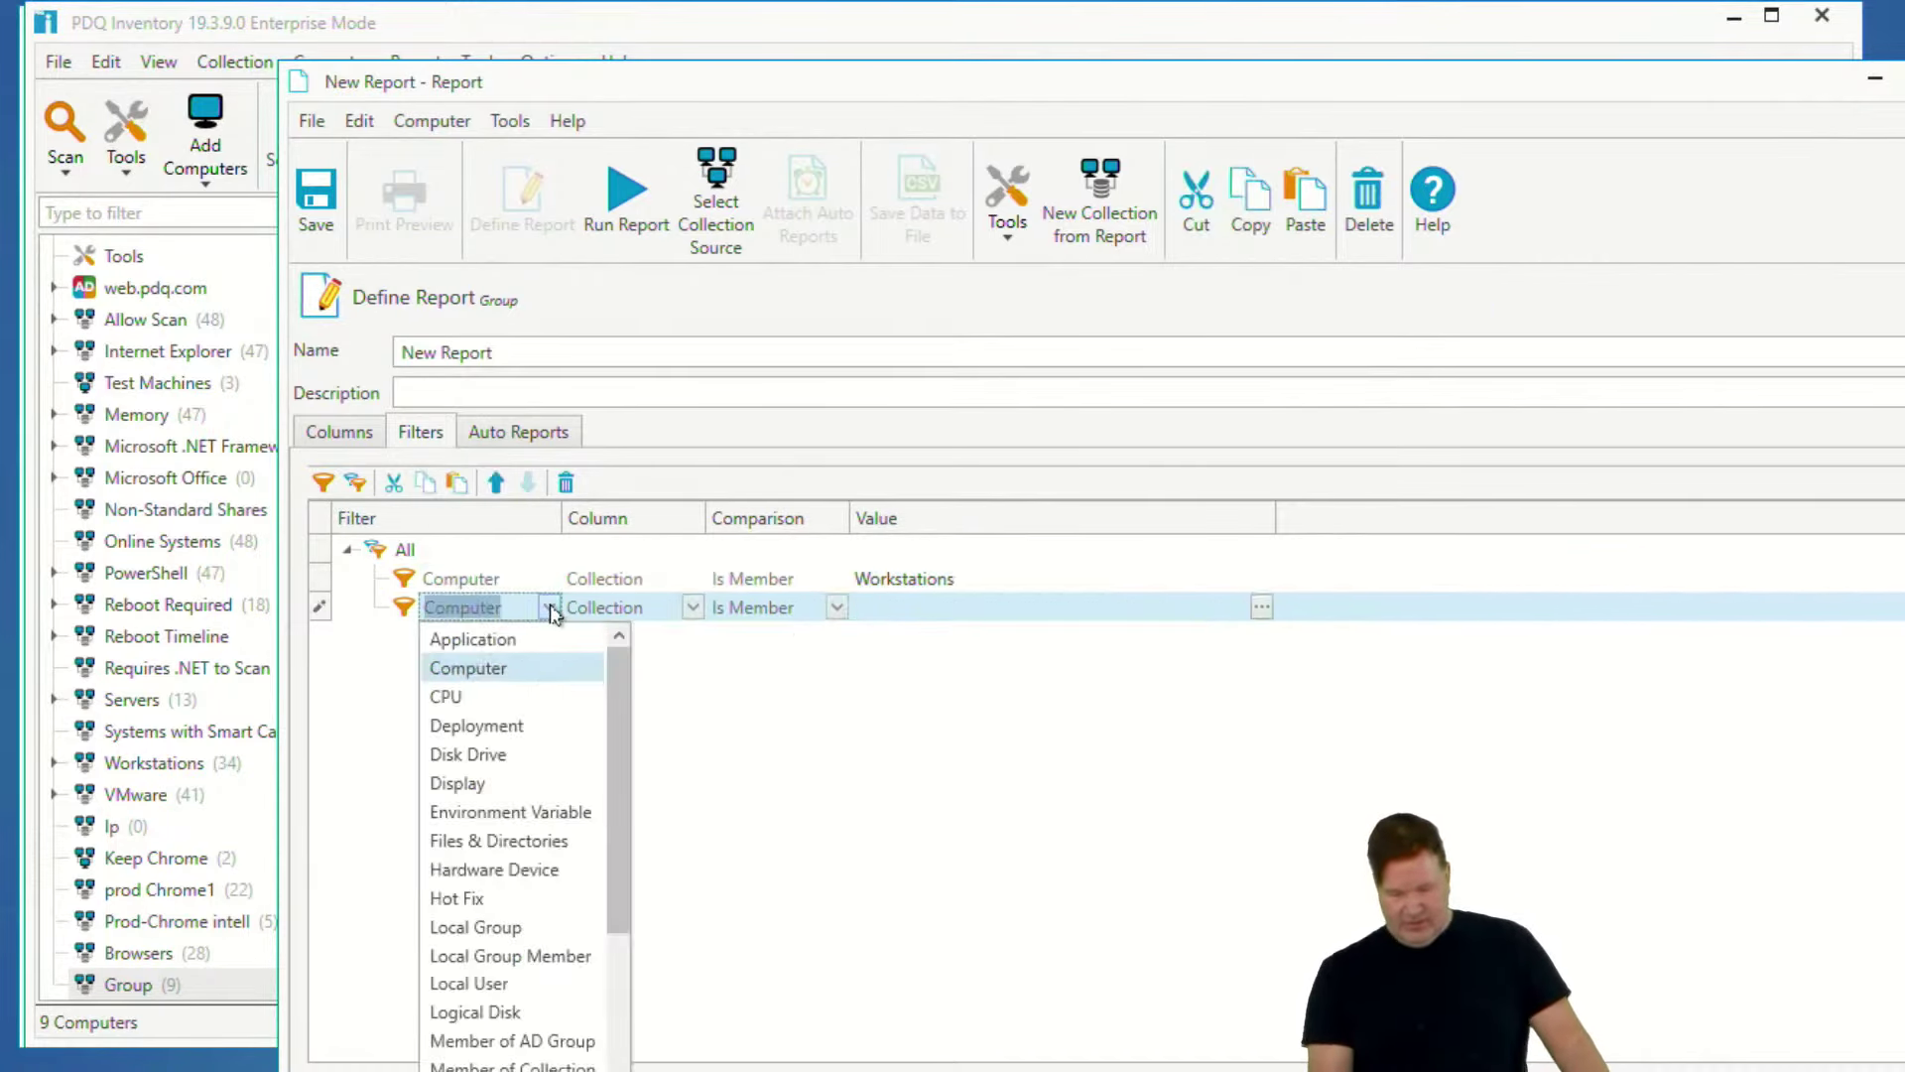
{"action": "left_click", "coordinate": [518, 635]}
{"action": "left_click", "coordinate": [903, 611]}
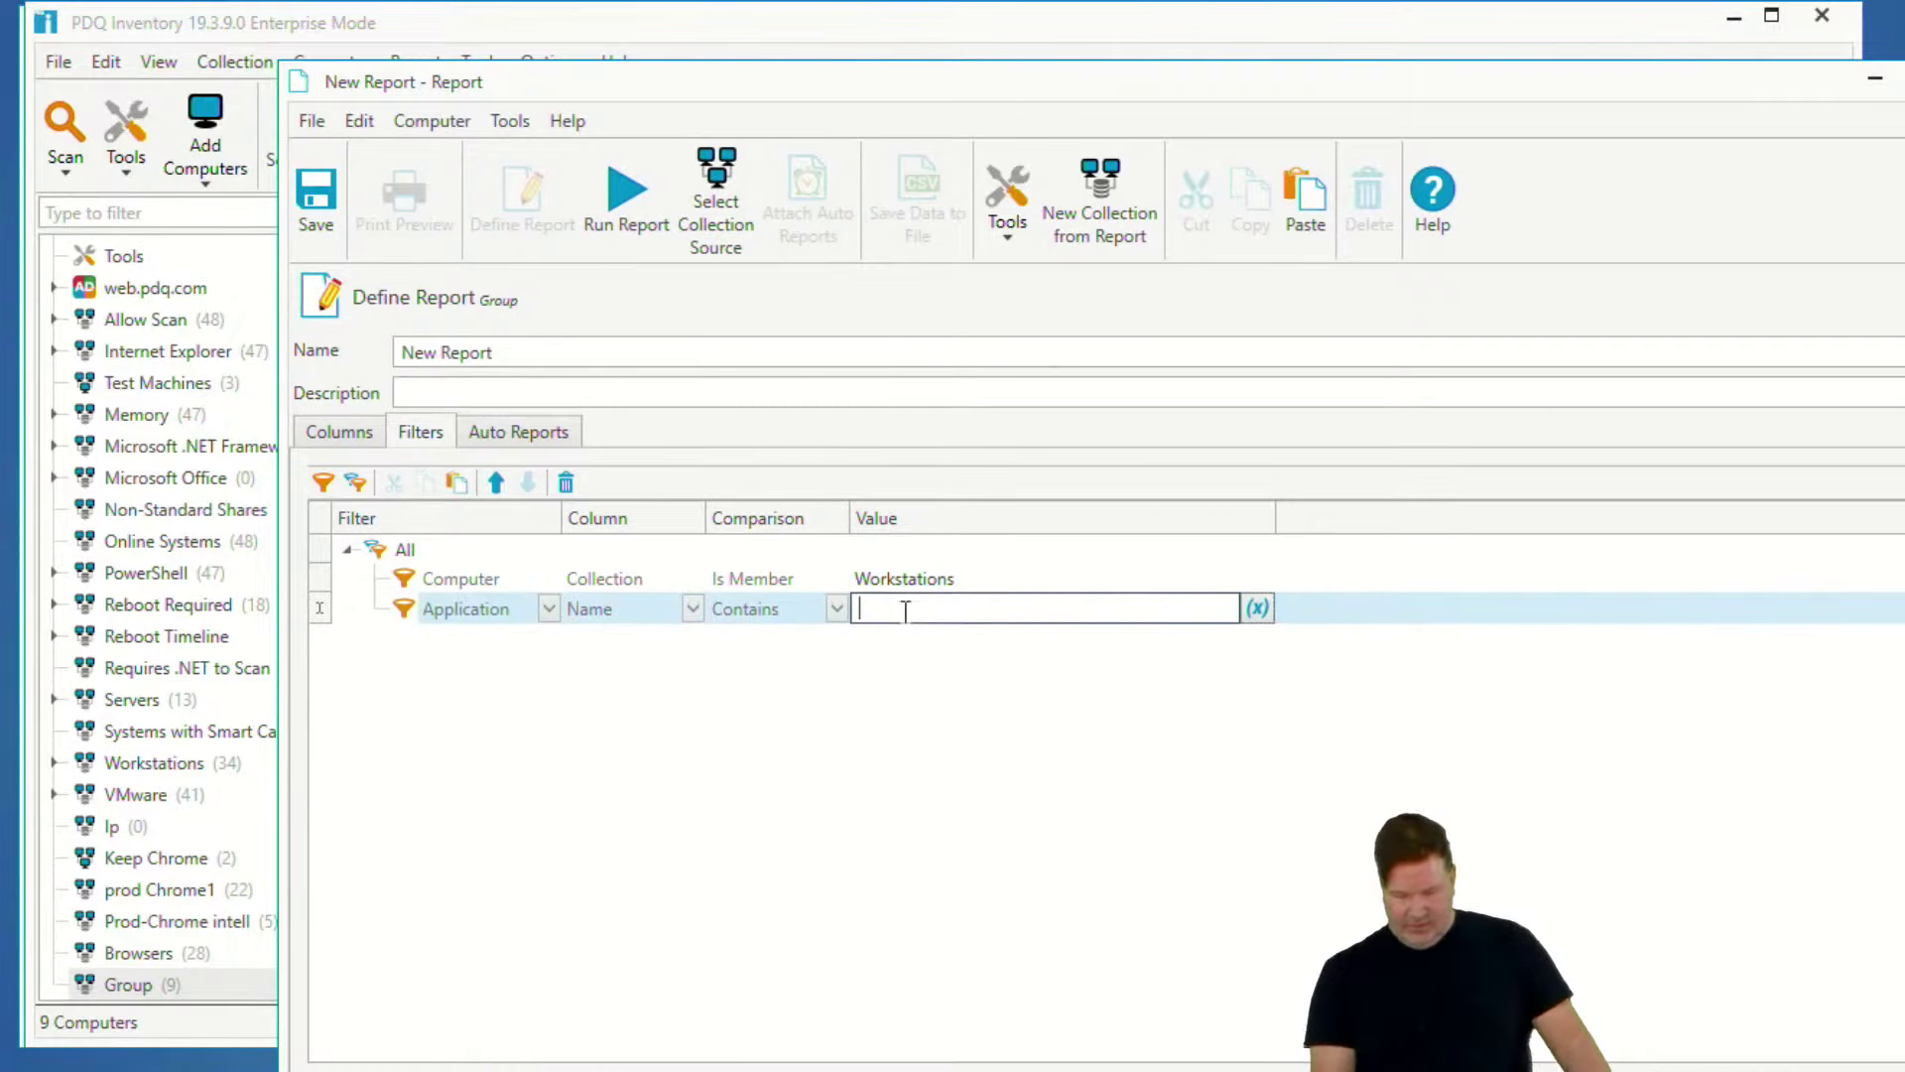
{"action": "type", "text": "chrome"}
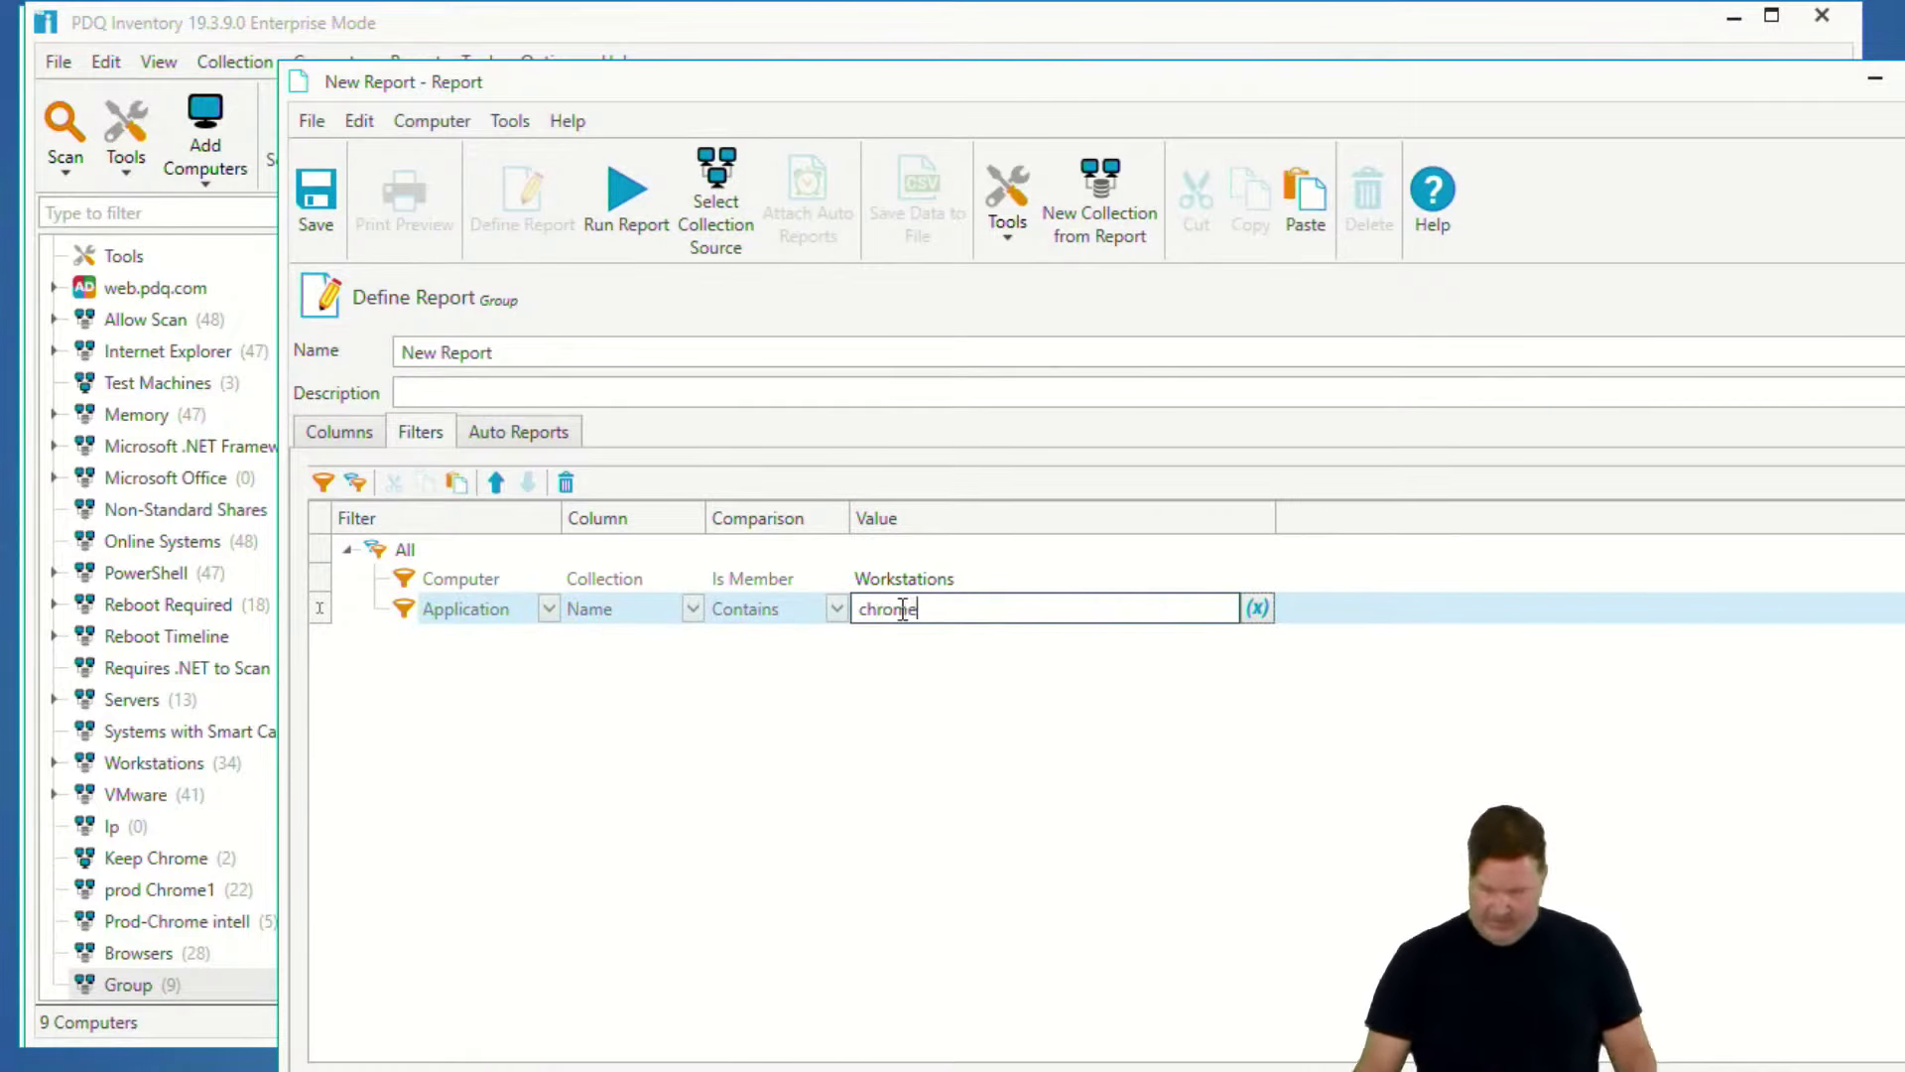
- Add a report filter for Application Version with the Version Equals comparison
{"action": "left_click", "coordinate": [323, 482]}
{"action": "left_click", "coordinate": [692, 641]}
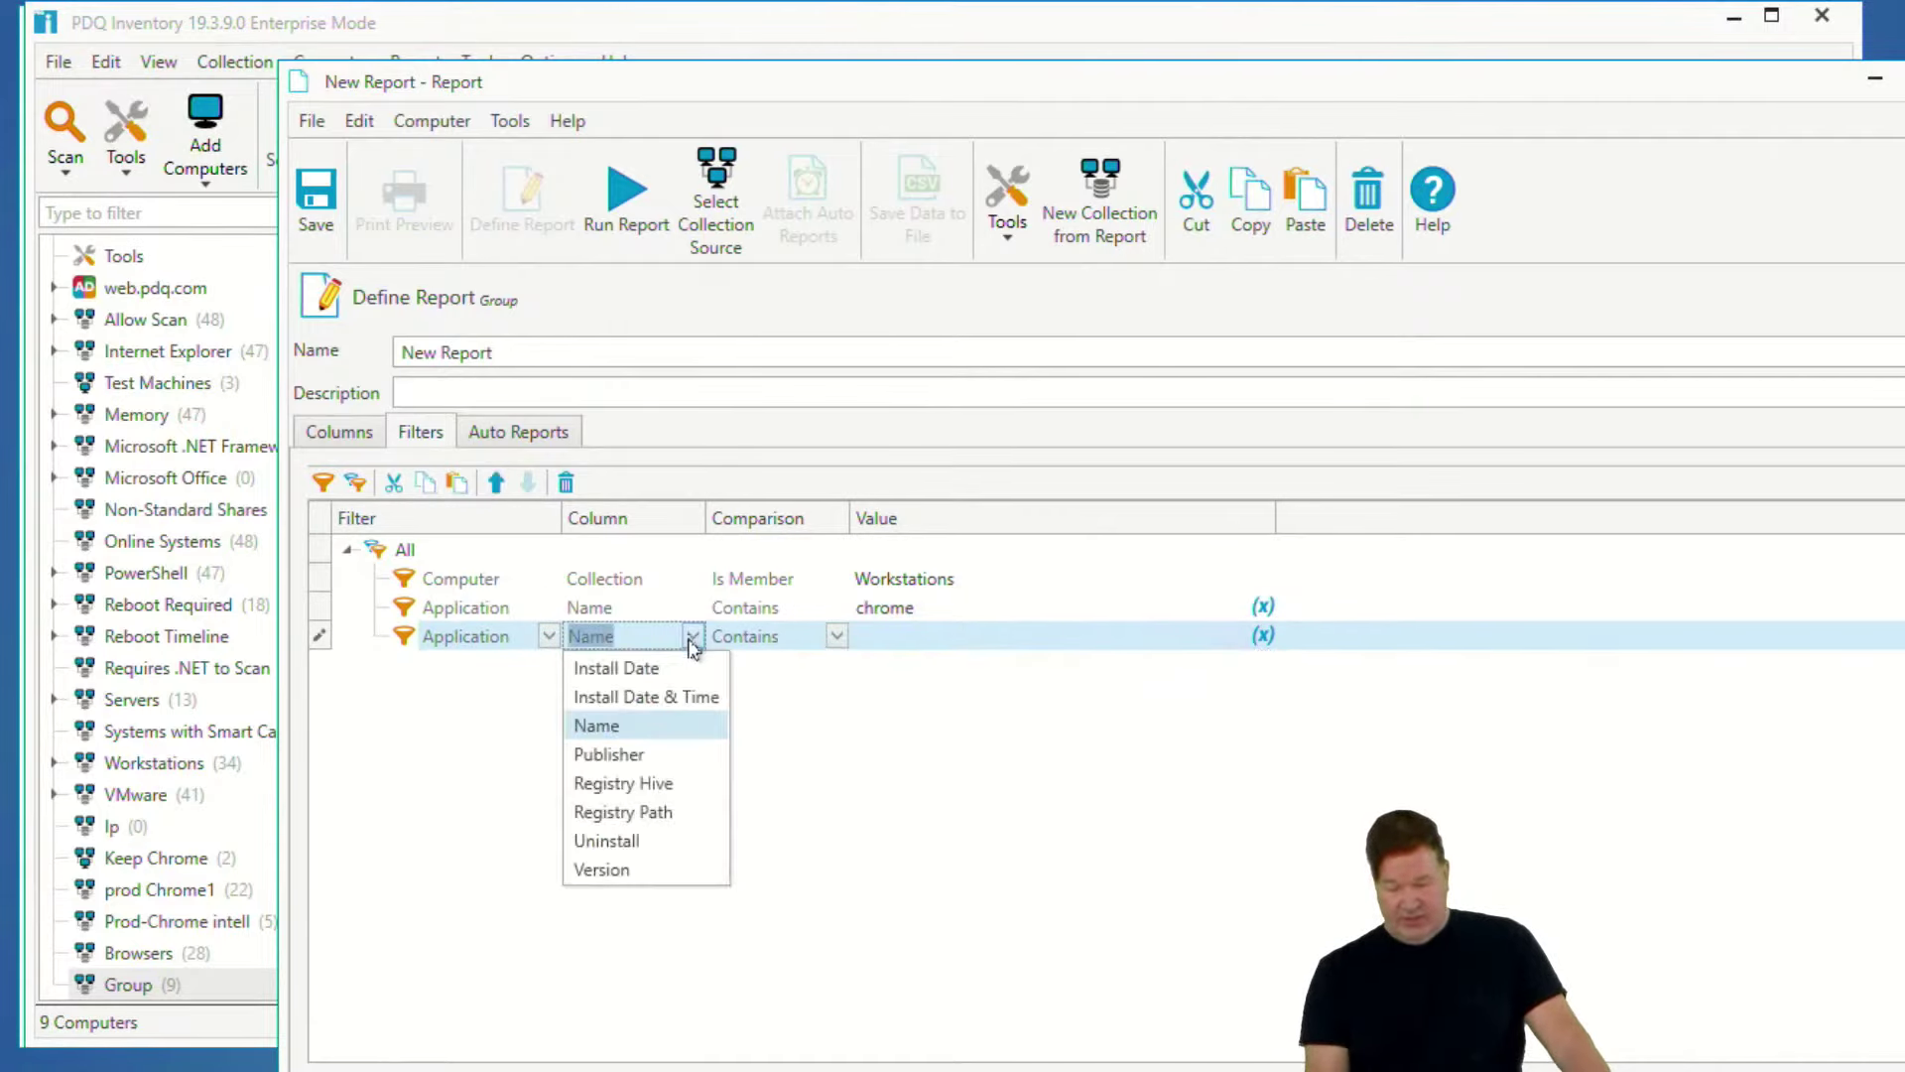
{"action": "left_click", "coordinate": [608, 868]}
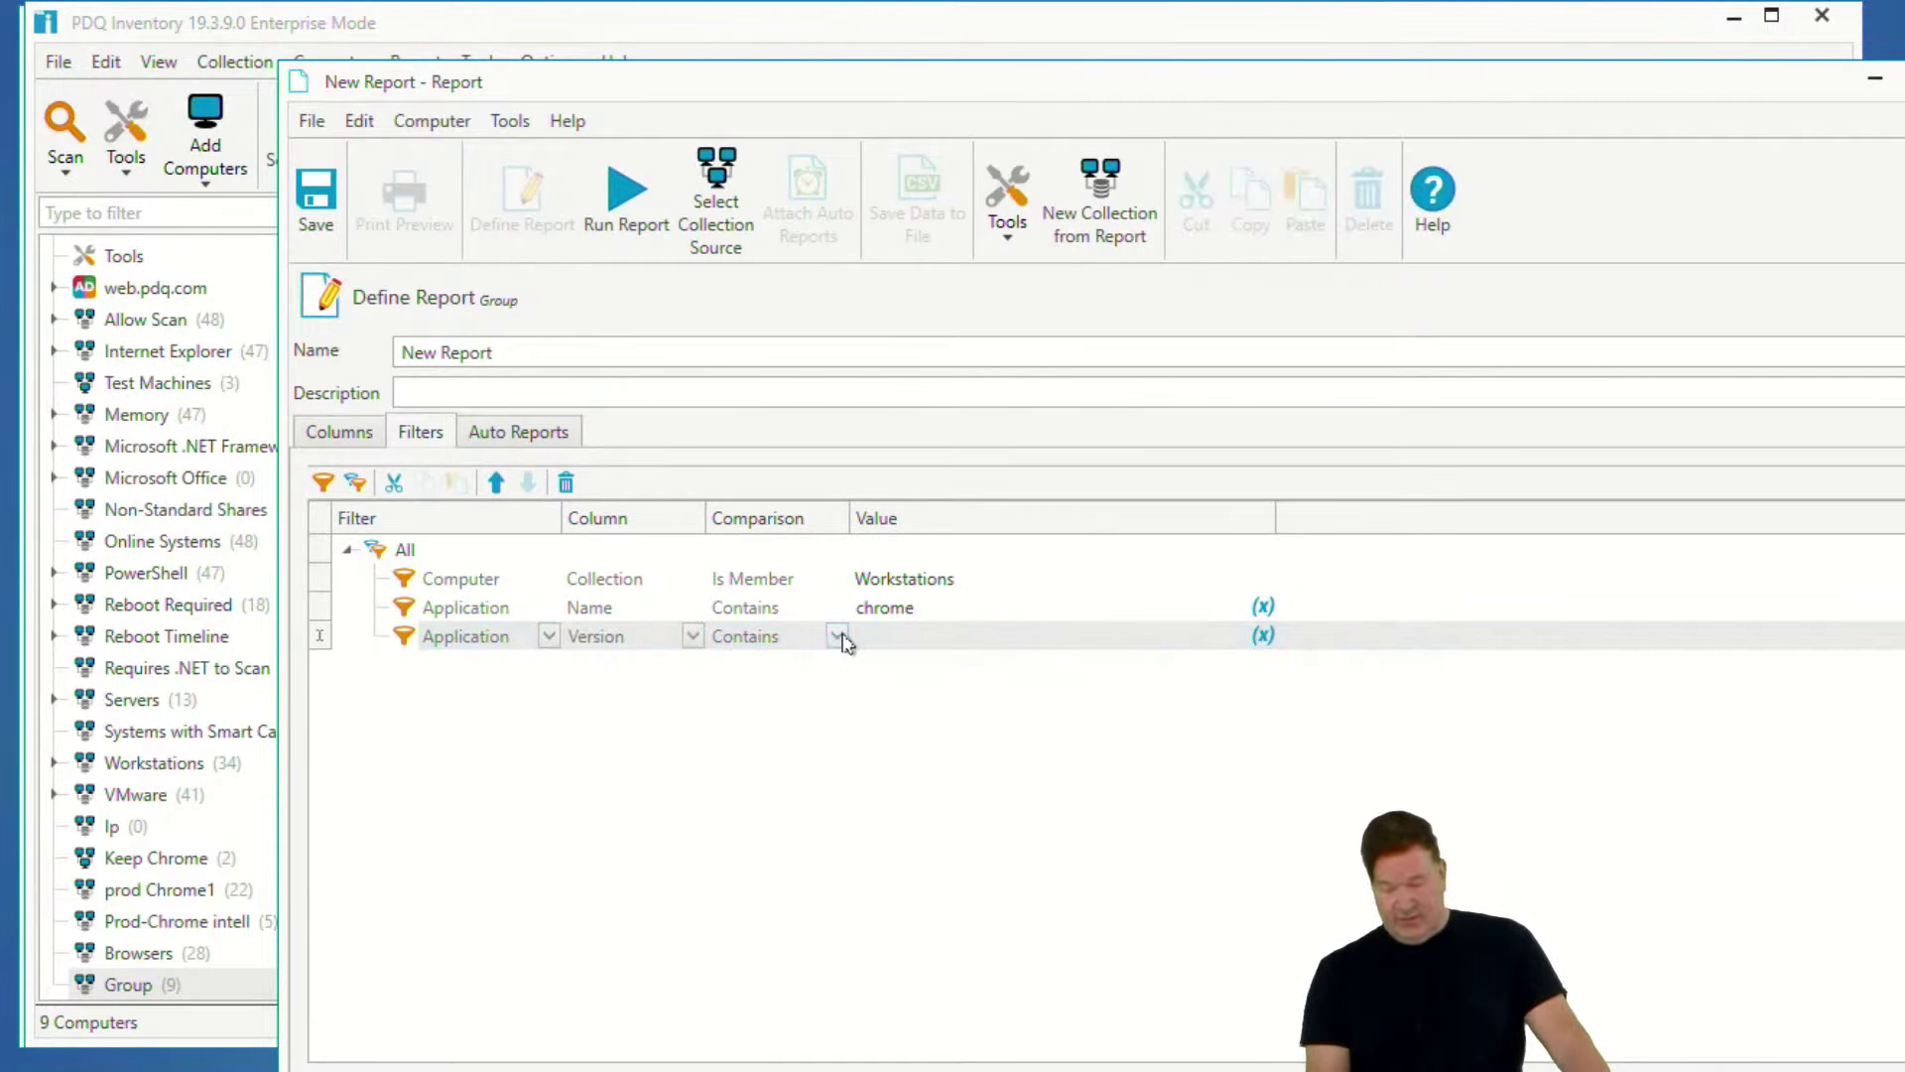
{"action": "left_click", "coordinate": [839, 637]}
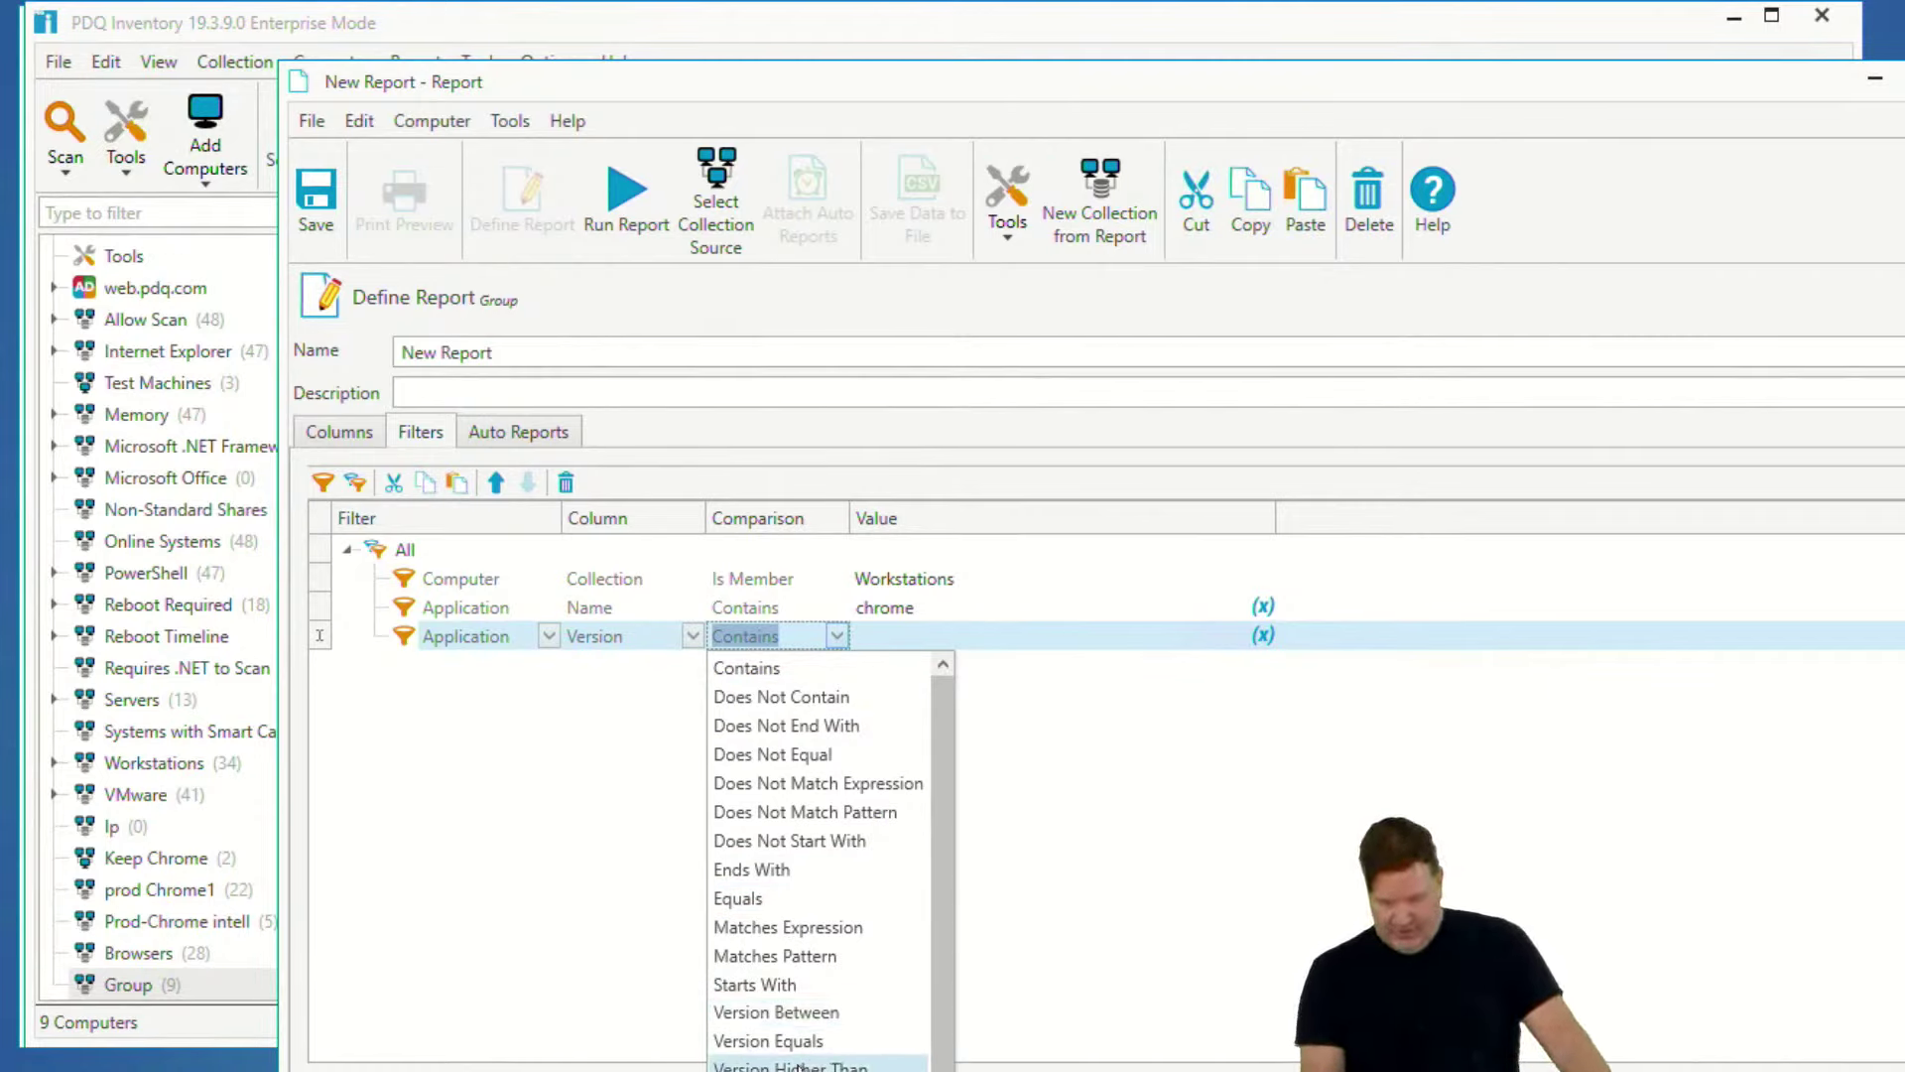
{"action": "left_click", "coordinate": [768, 1041]}
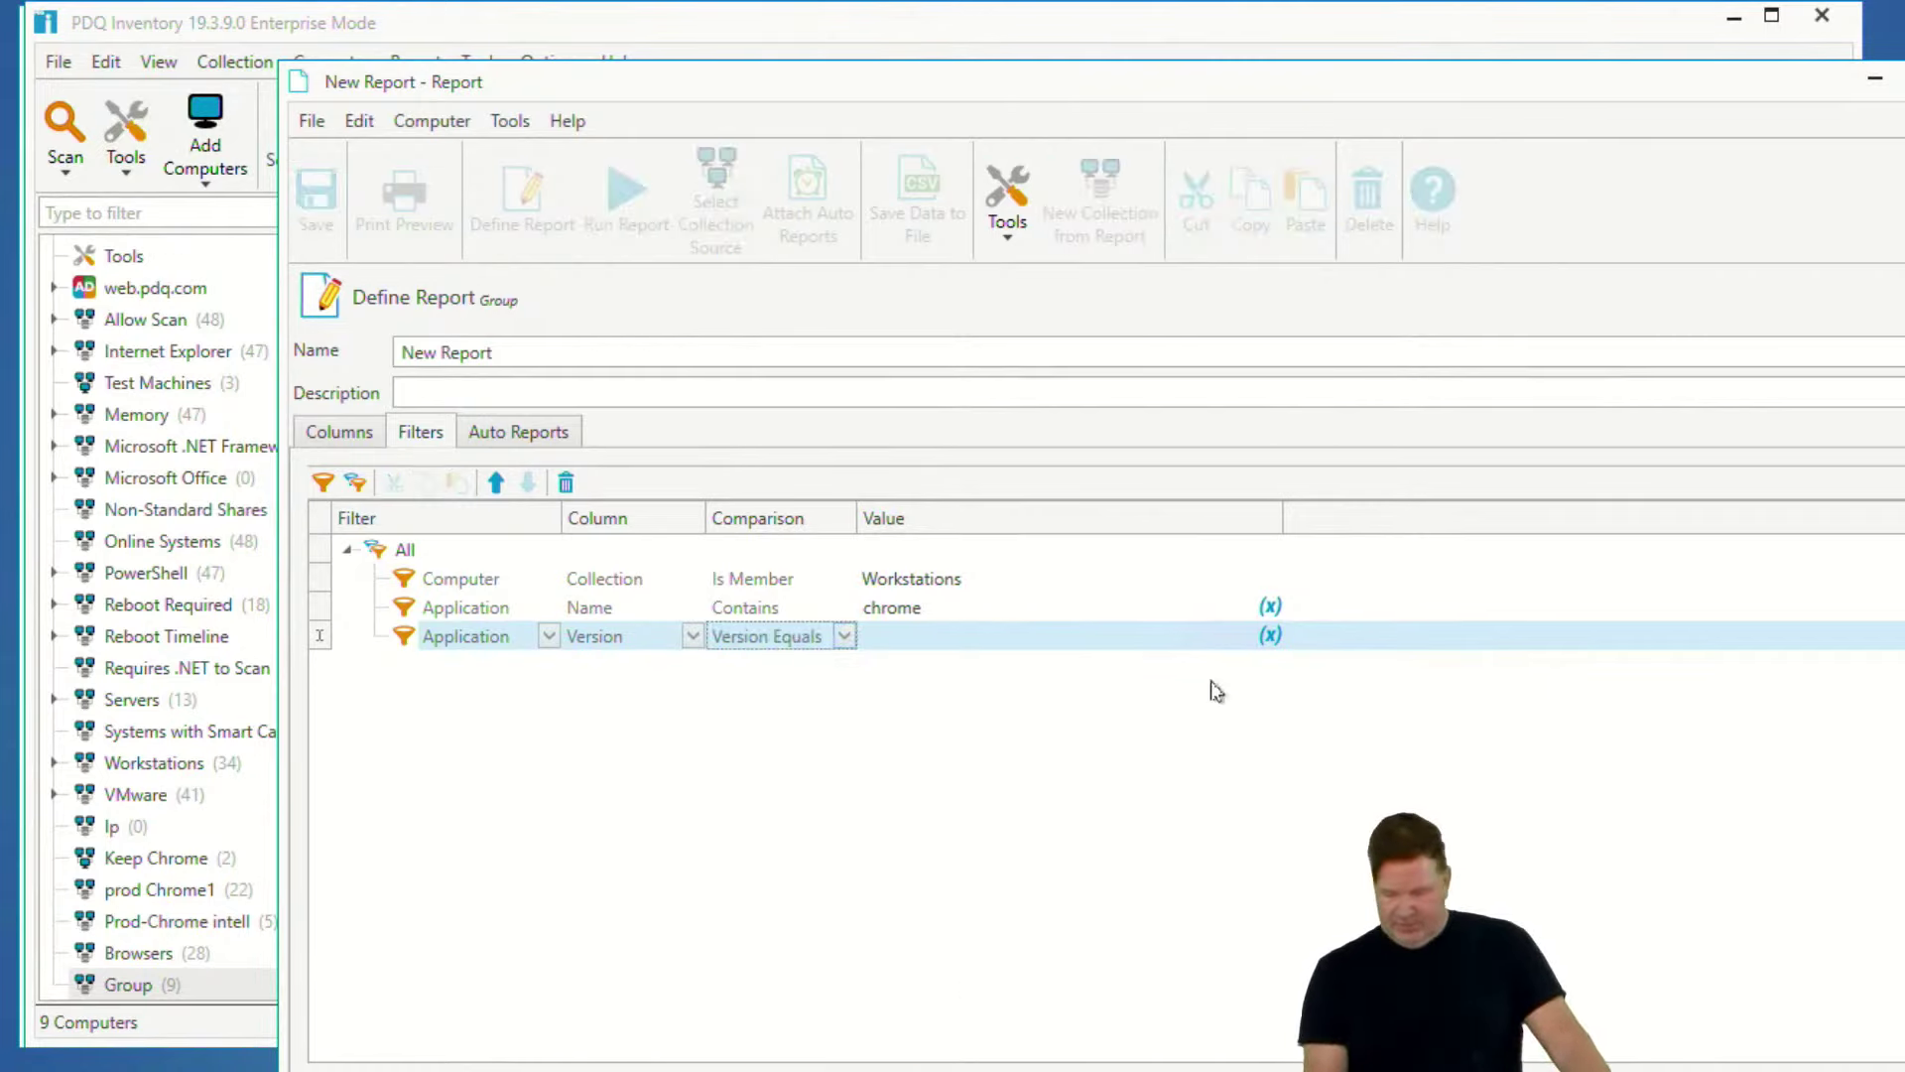
- Set the version filter's value to the system variable $(AppVerGoogleChromeEnterprise)
{"action": "left_click", "coordinate": [1272, 636]}
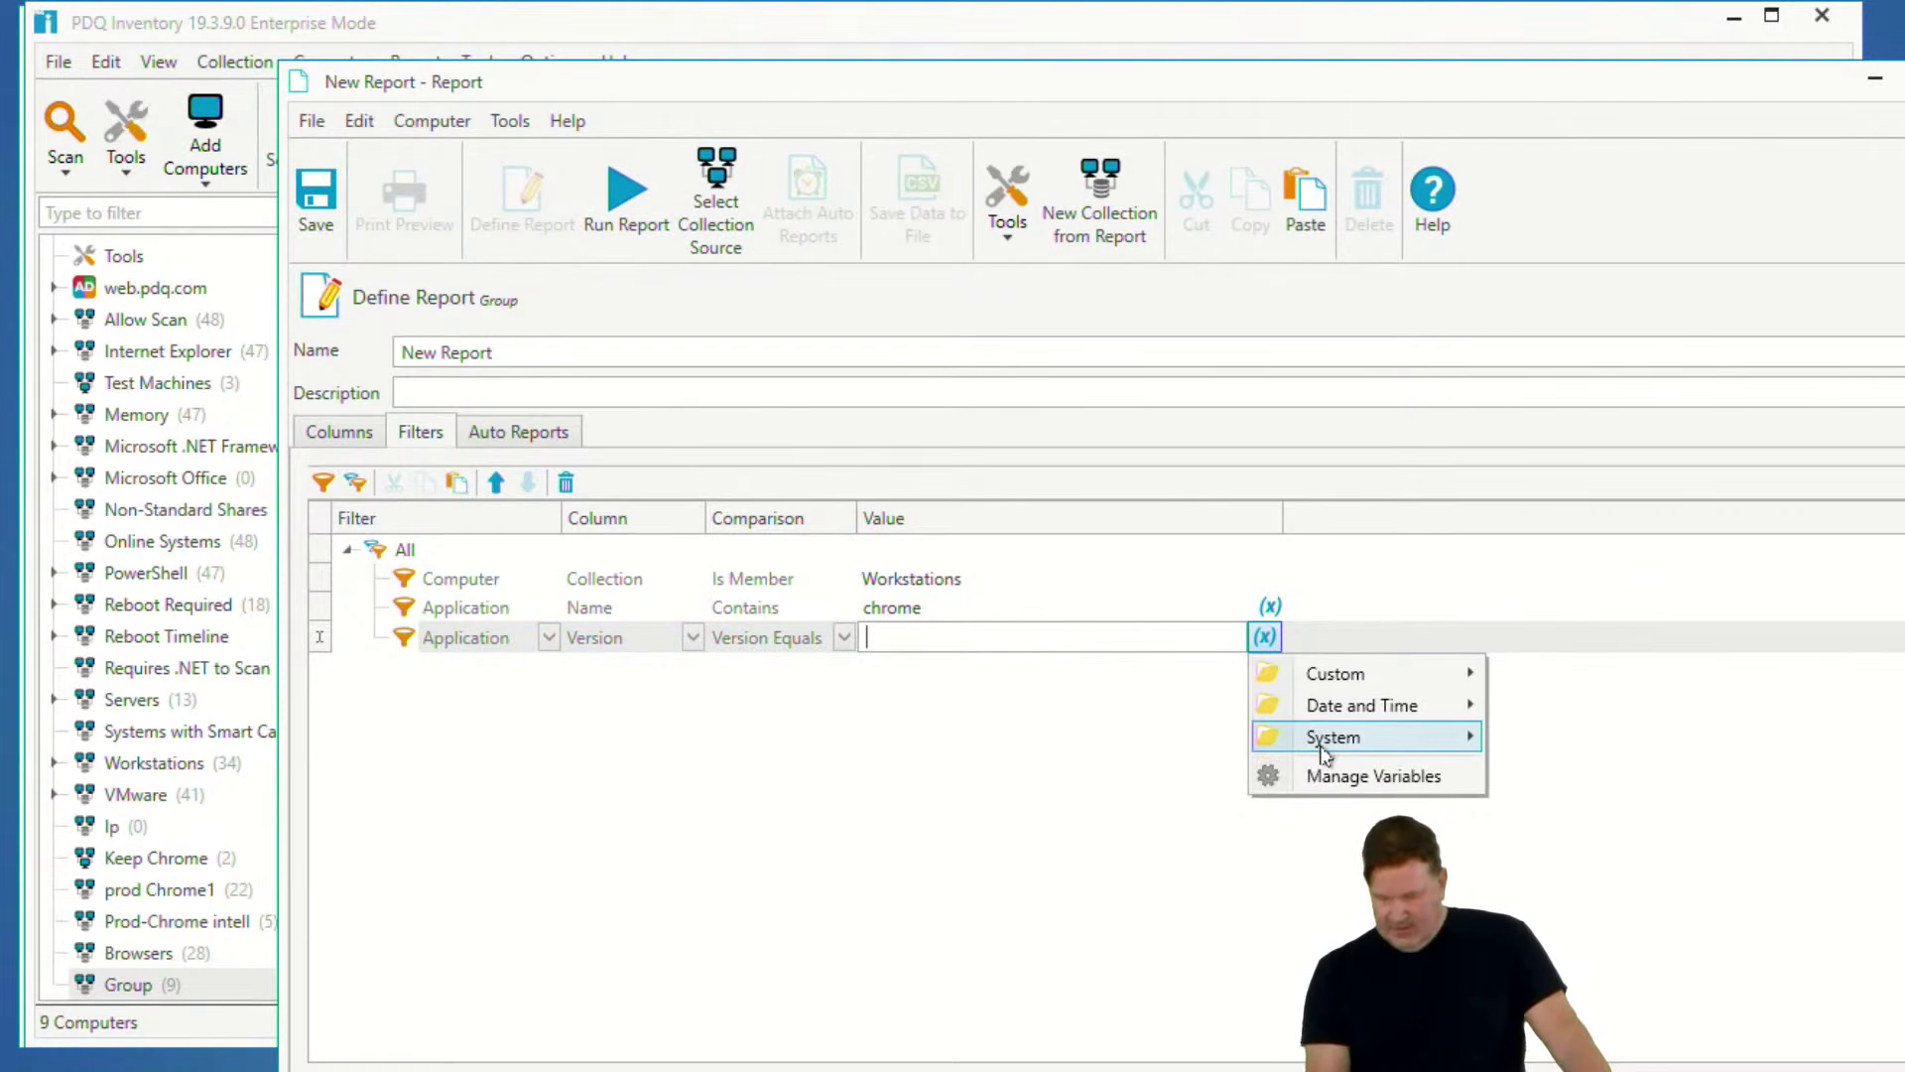
{"action": "mouse_move", "coordinate": [1327, 754]}
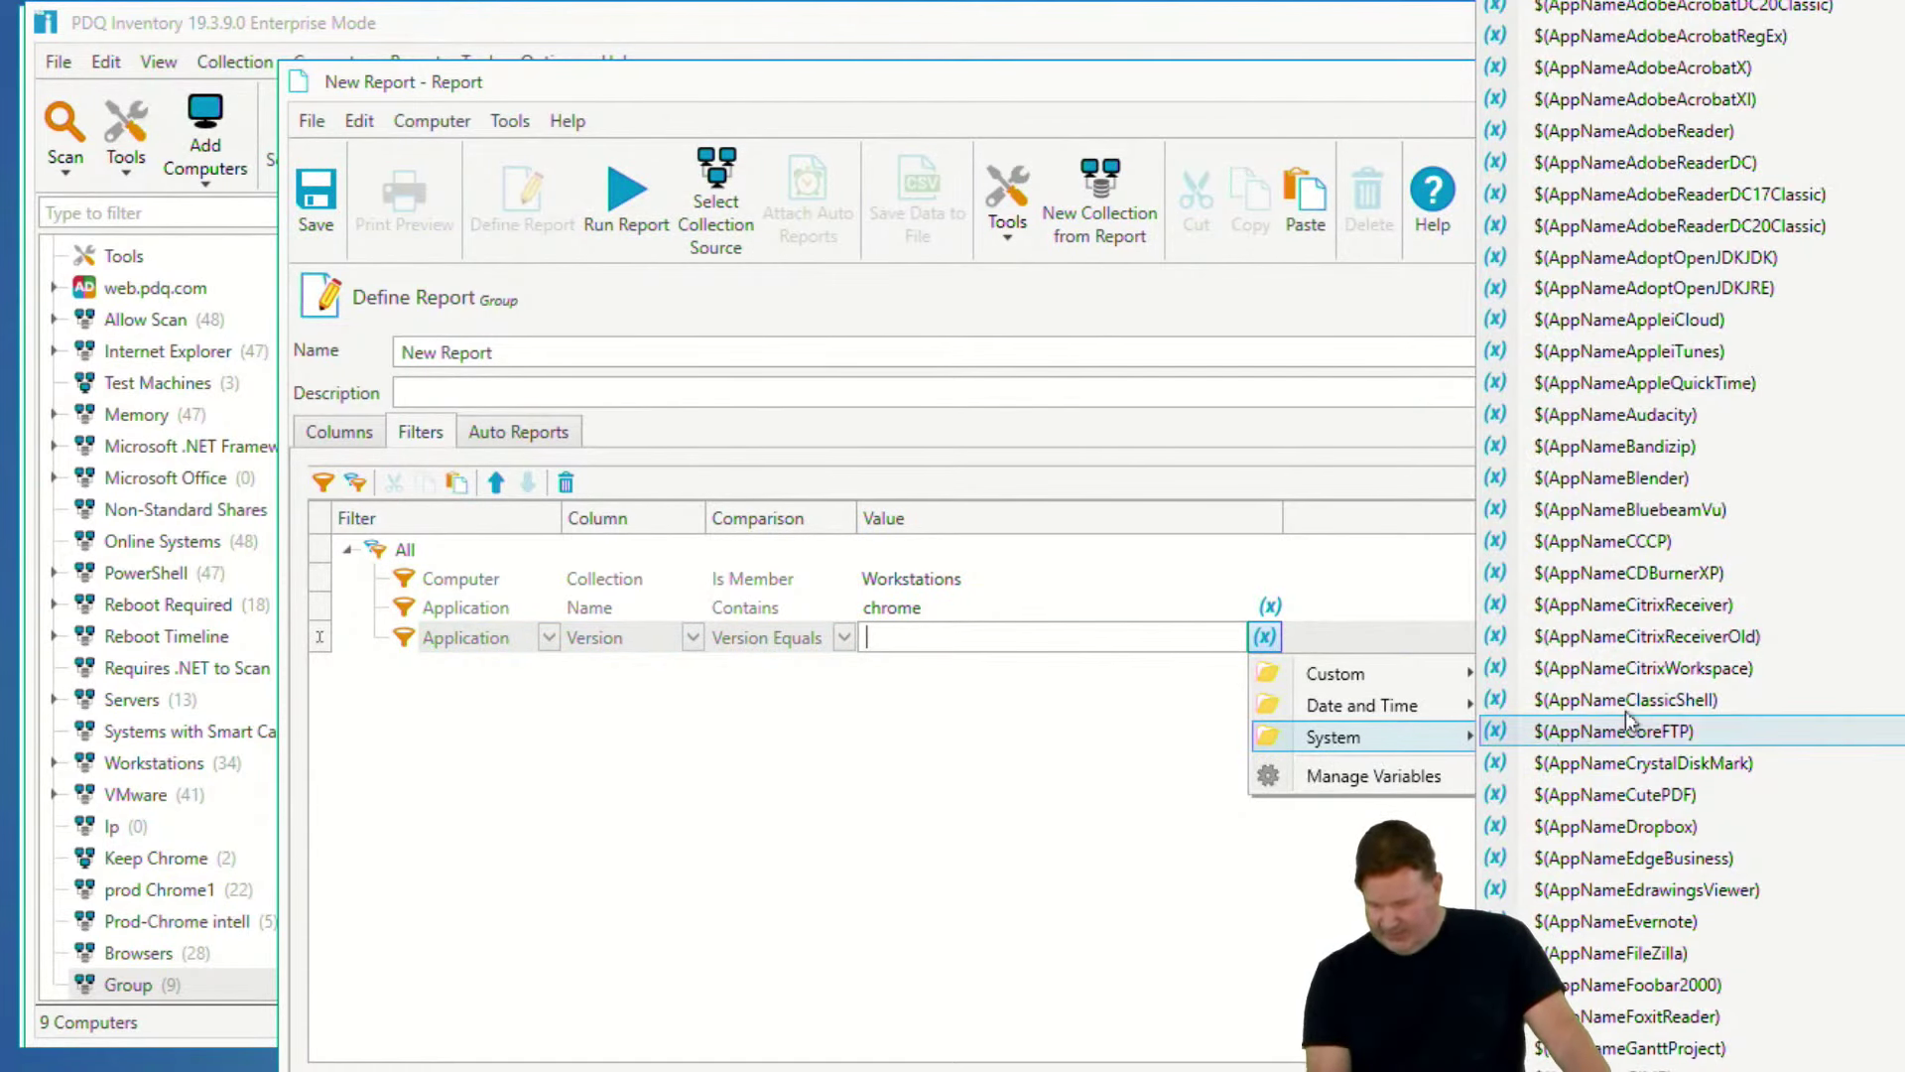
{"action": "scroll", "coordinate": [1622, 358], "scroll_direction": "down", "scroll_amount": 3}
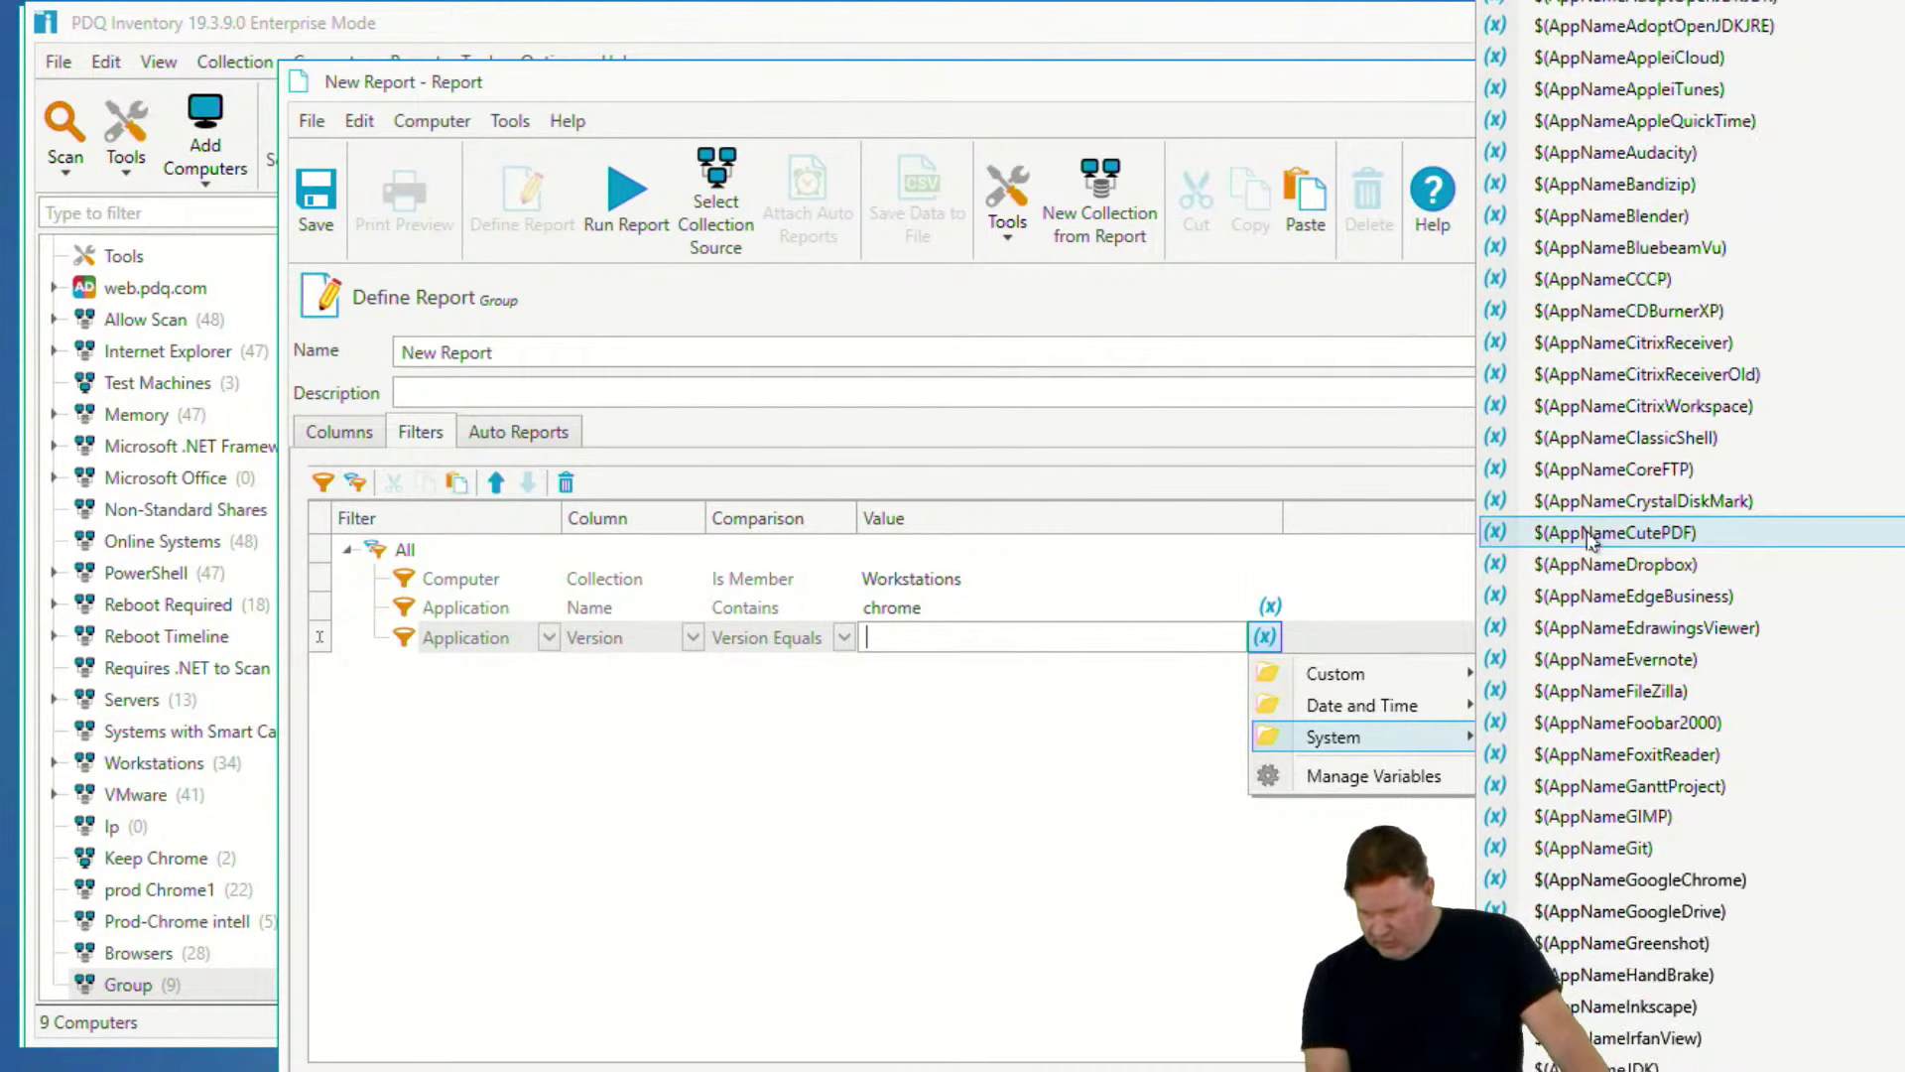
{"action": "scroll", "coordinate": [1613, 752], "scroll_direction": "down", "scroll_amount": 5}
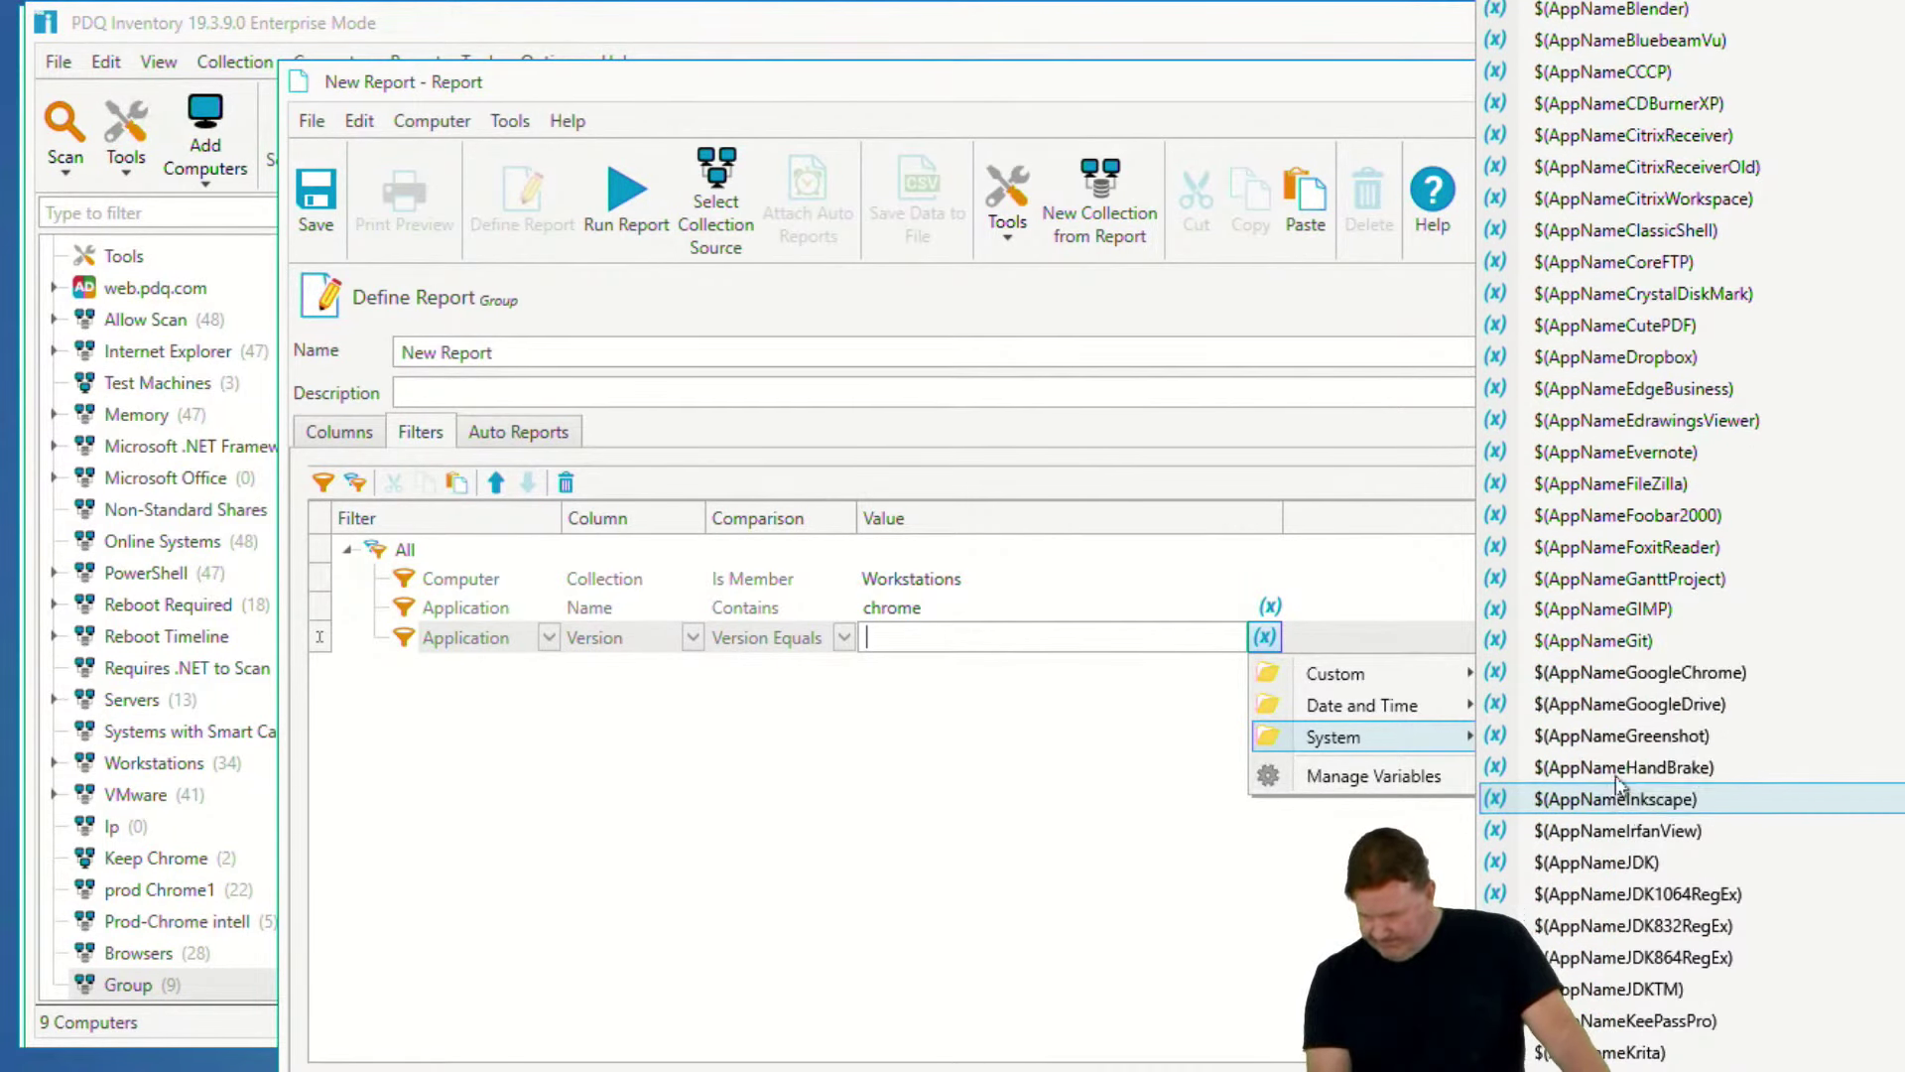
{"action": "scroll", "coordinate": [1622, 754], "scroll_direction": "down", "scroll_amount": 12}
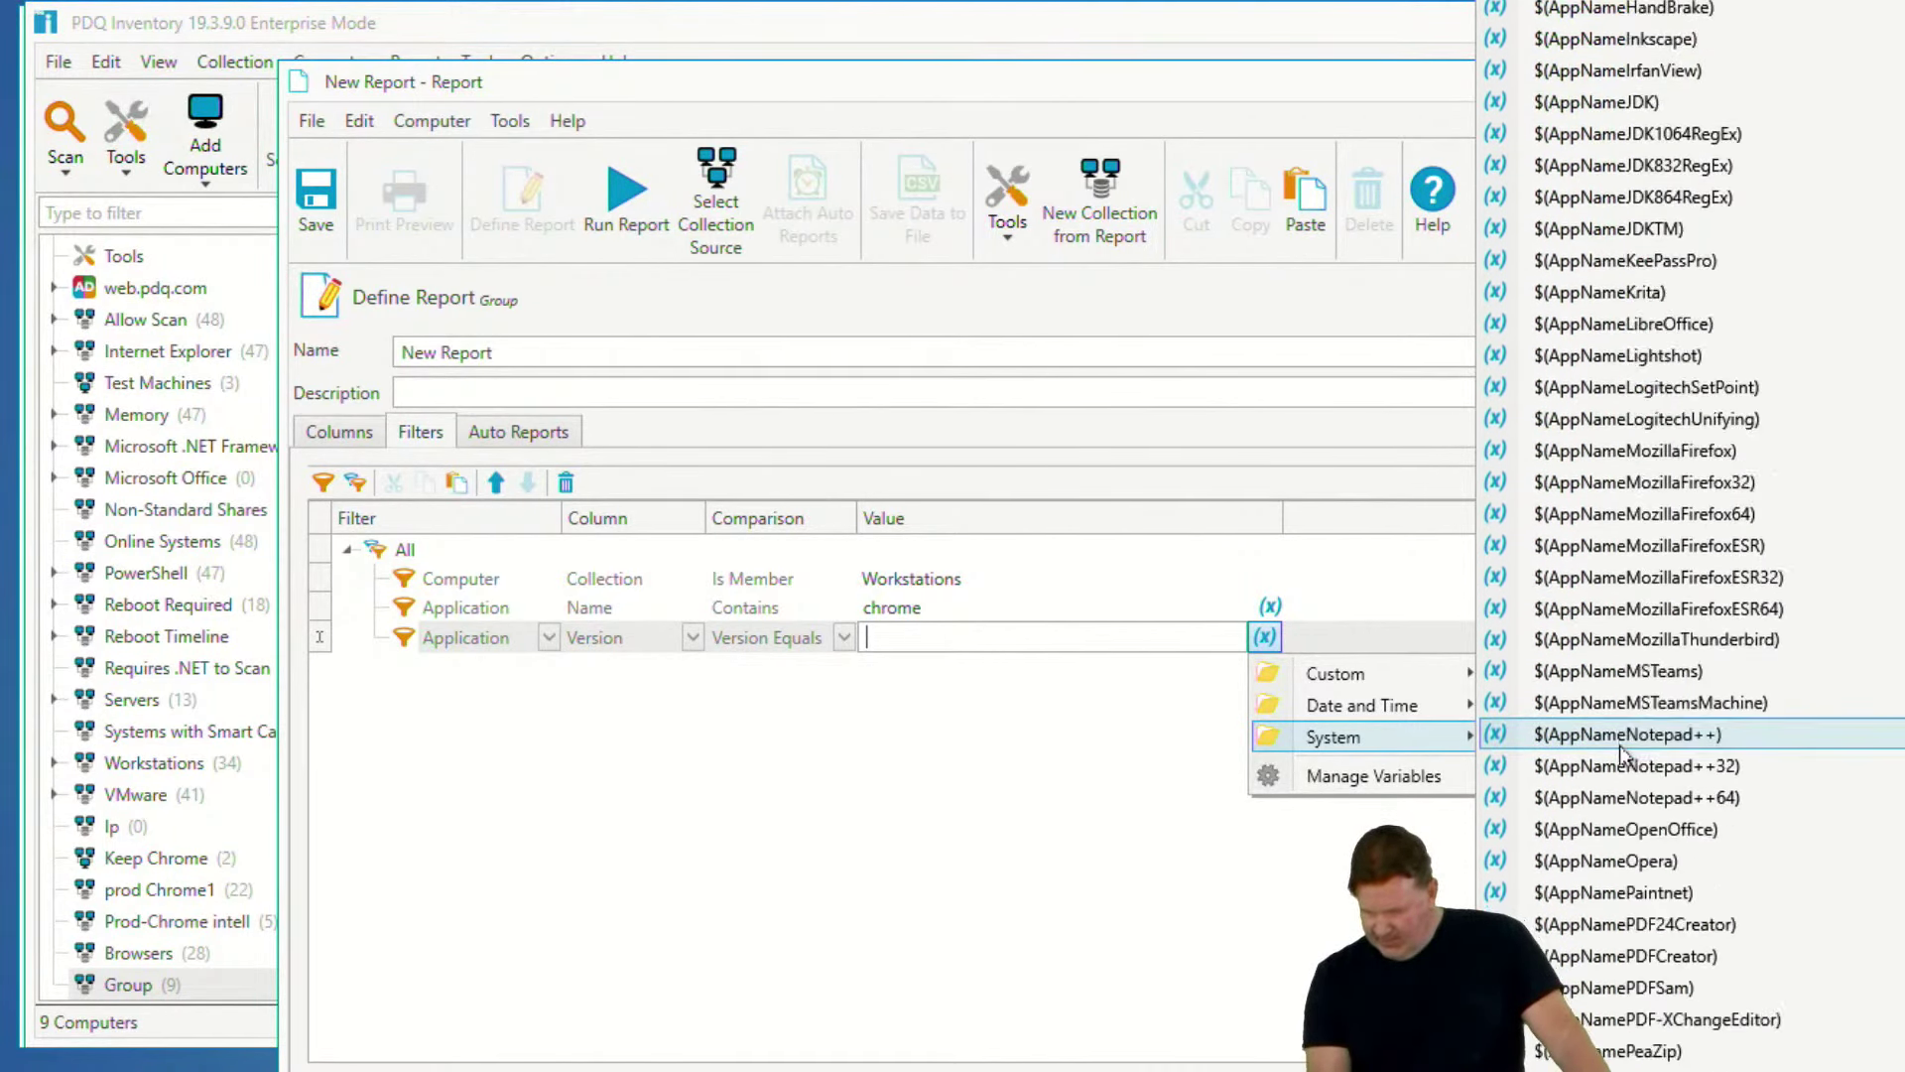
{"action": "scroll", "coordinate": [1638, 754], "scroll_direction": "down", "scroll_amount": 9}
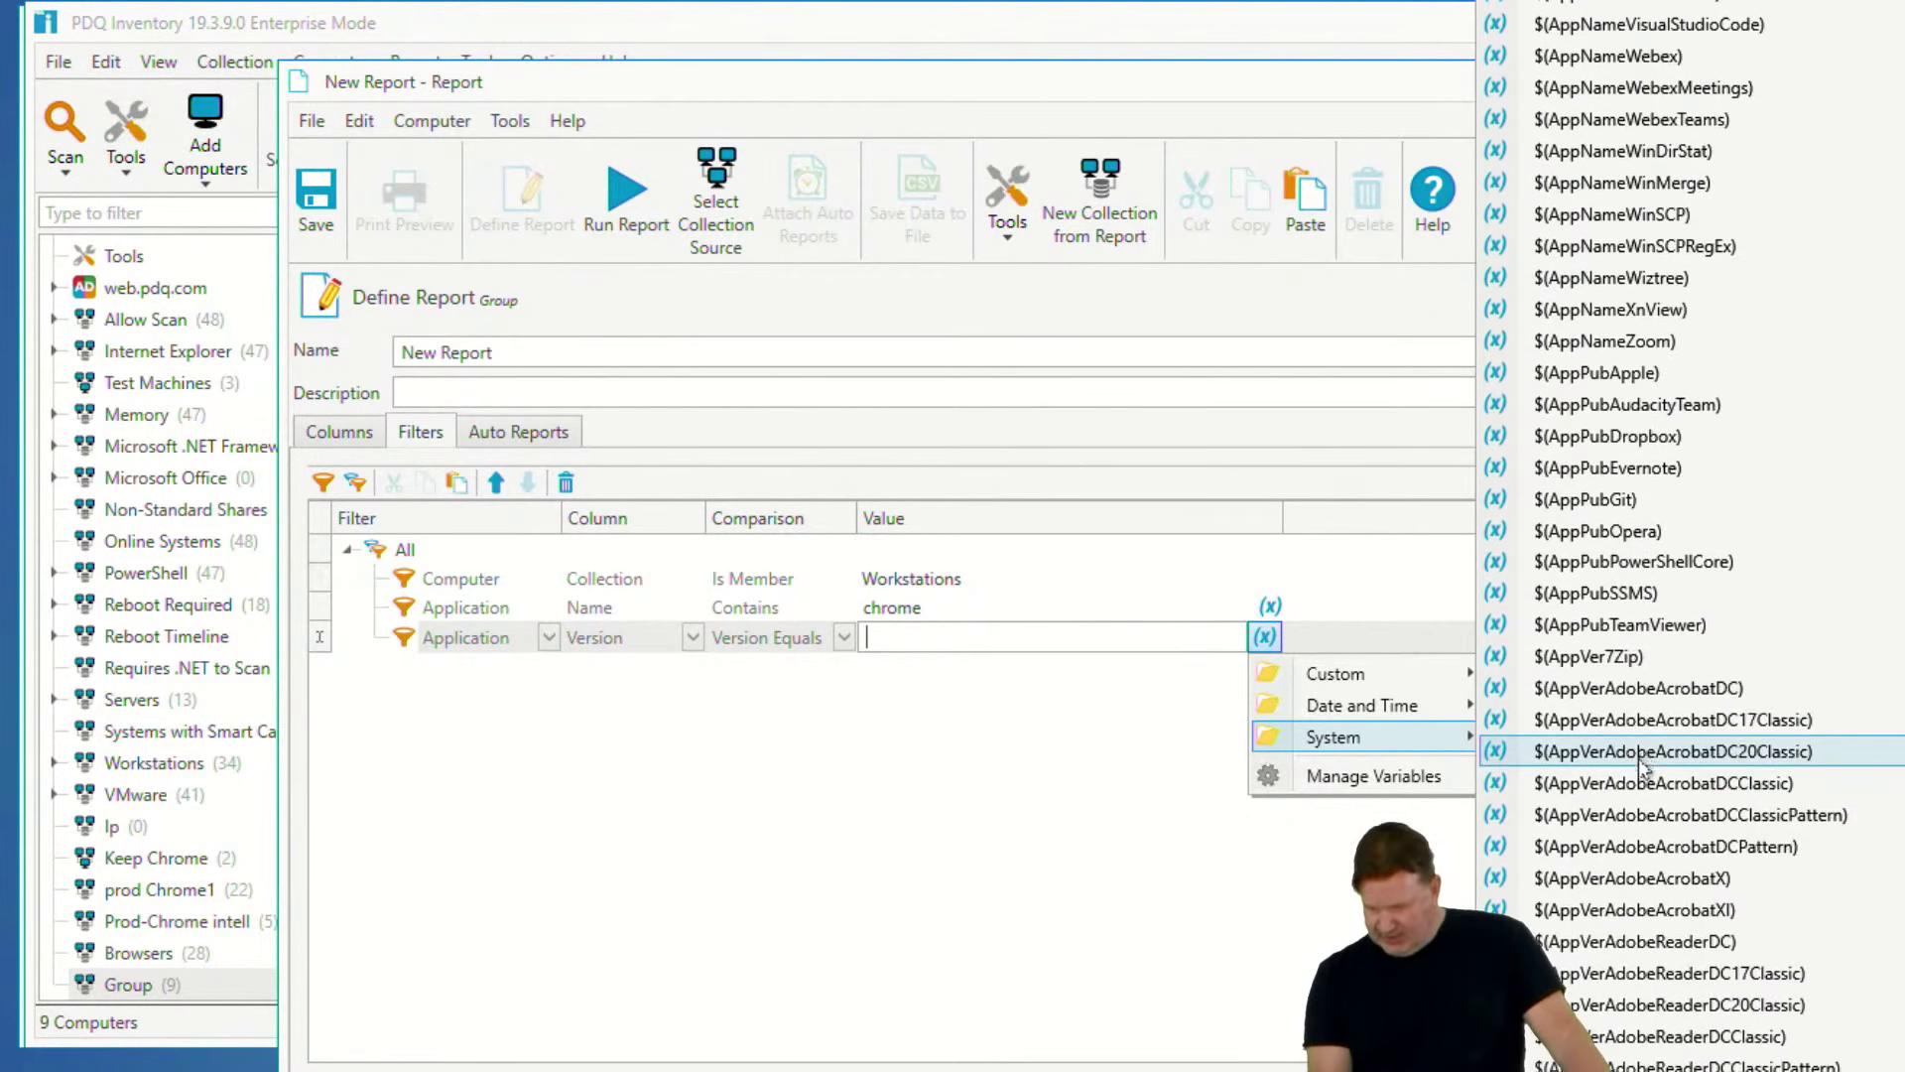
{"action": "scroll", "coordinate": [1642, 766], "scroll_direction": "down", "scroll_amount": 8}
{"action": "scroll", "coordinate": [1640, 824], "scroll_direction": "down", "scroll_amount": 7}
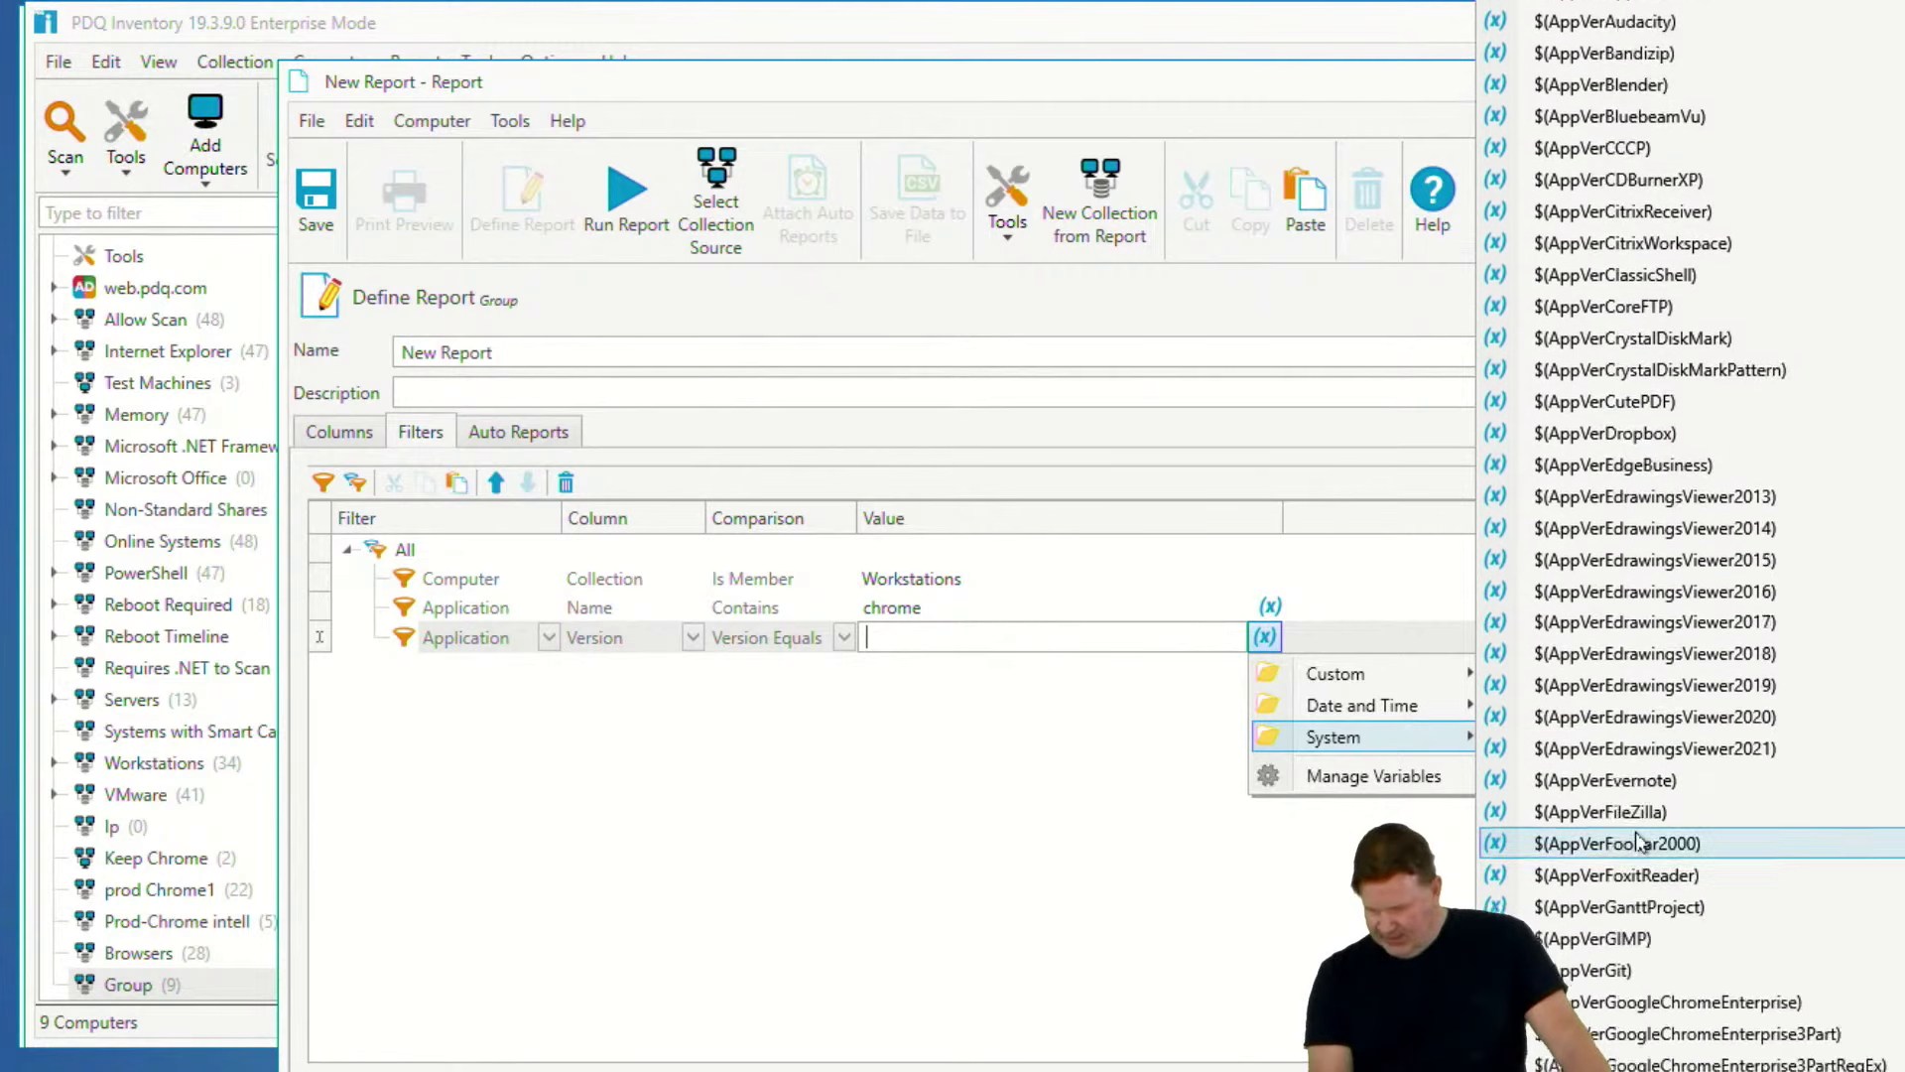
{"action": "scroll", "coordinate": [1637, 839], "scroll_direction": "down", "scroll_amount": 2}
{"action": "left_click", "coordinate": [1645, 871]}
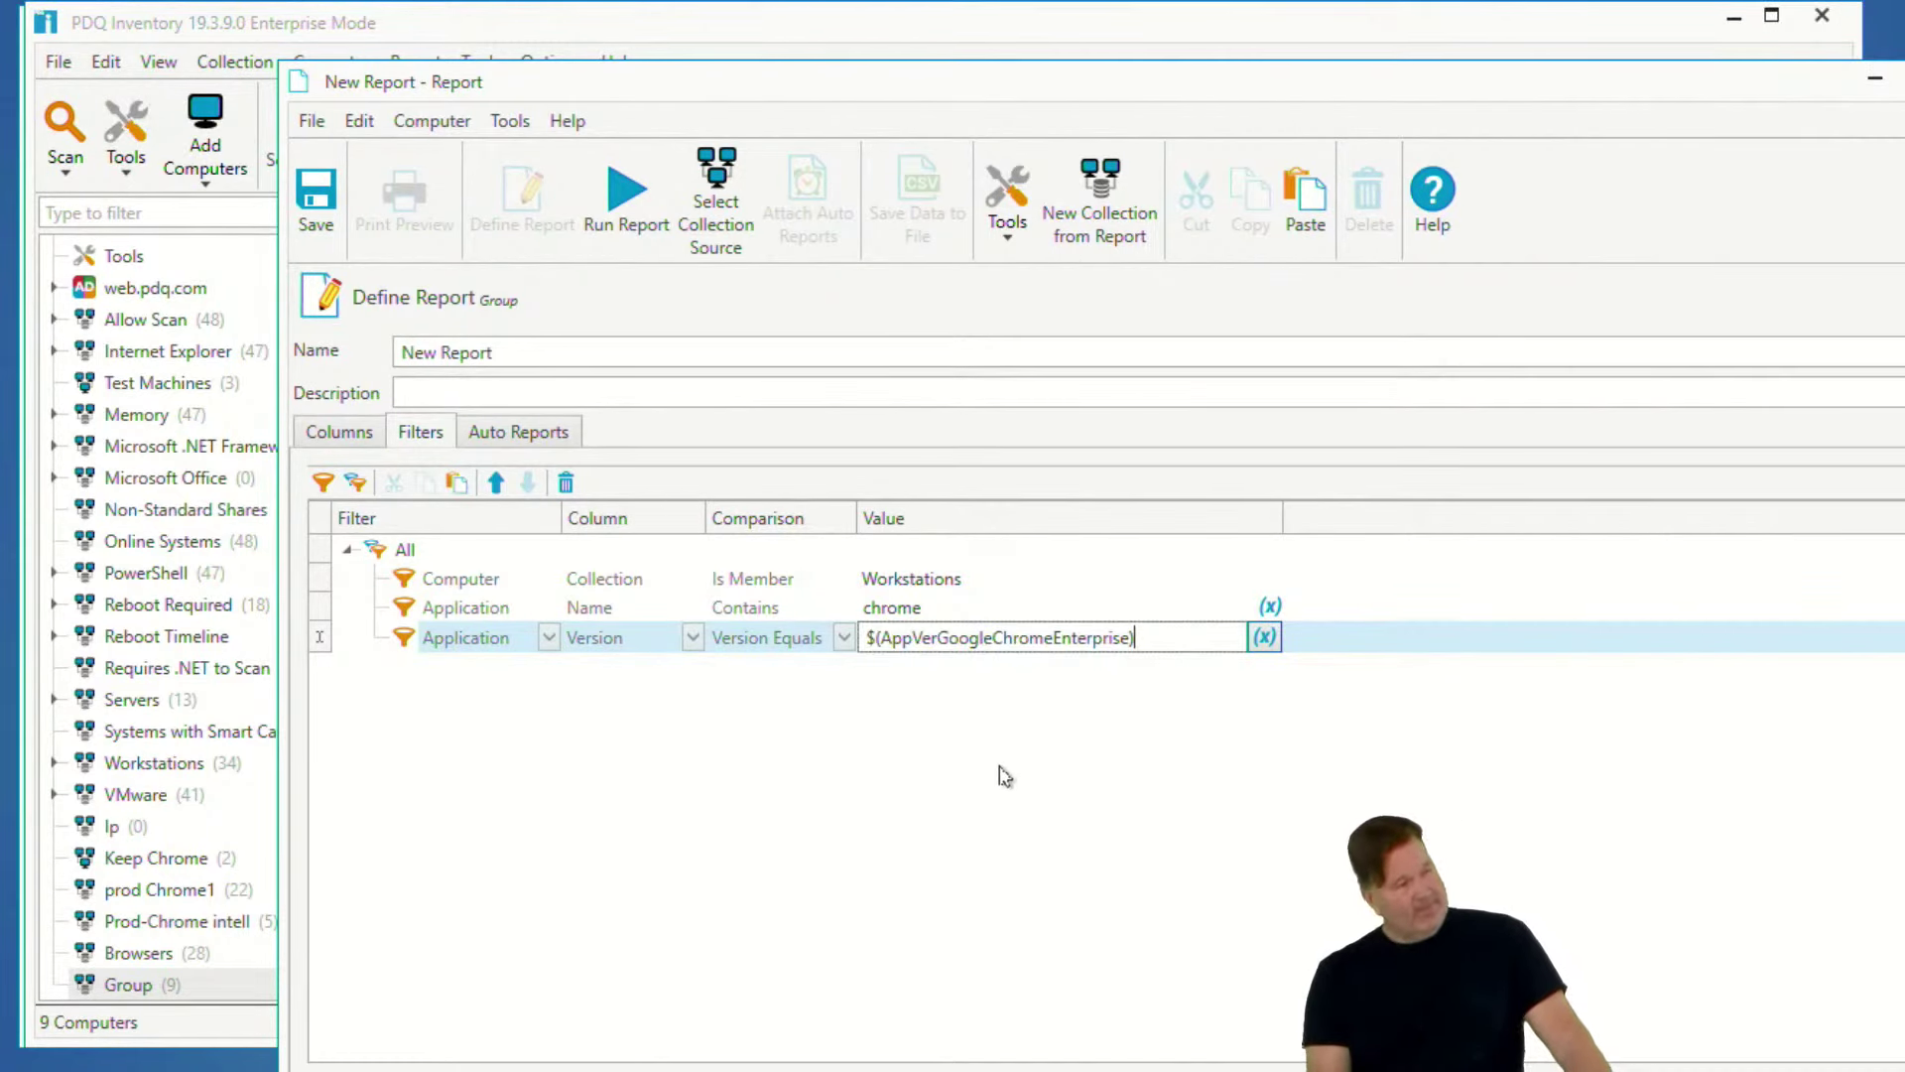
- Run the report with All Computers as its collection source
{"action": "left_click", "coordinate": [632, 204]}
{"action": "left_click", "coordinate": [687, 206]}
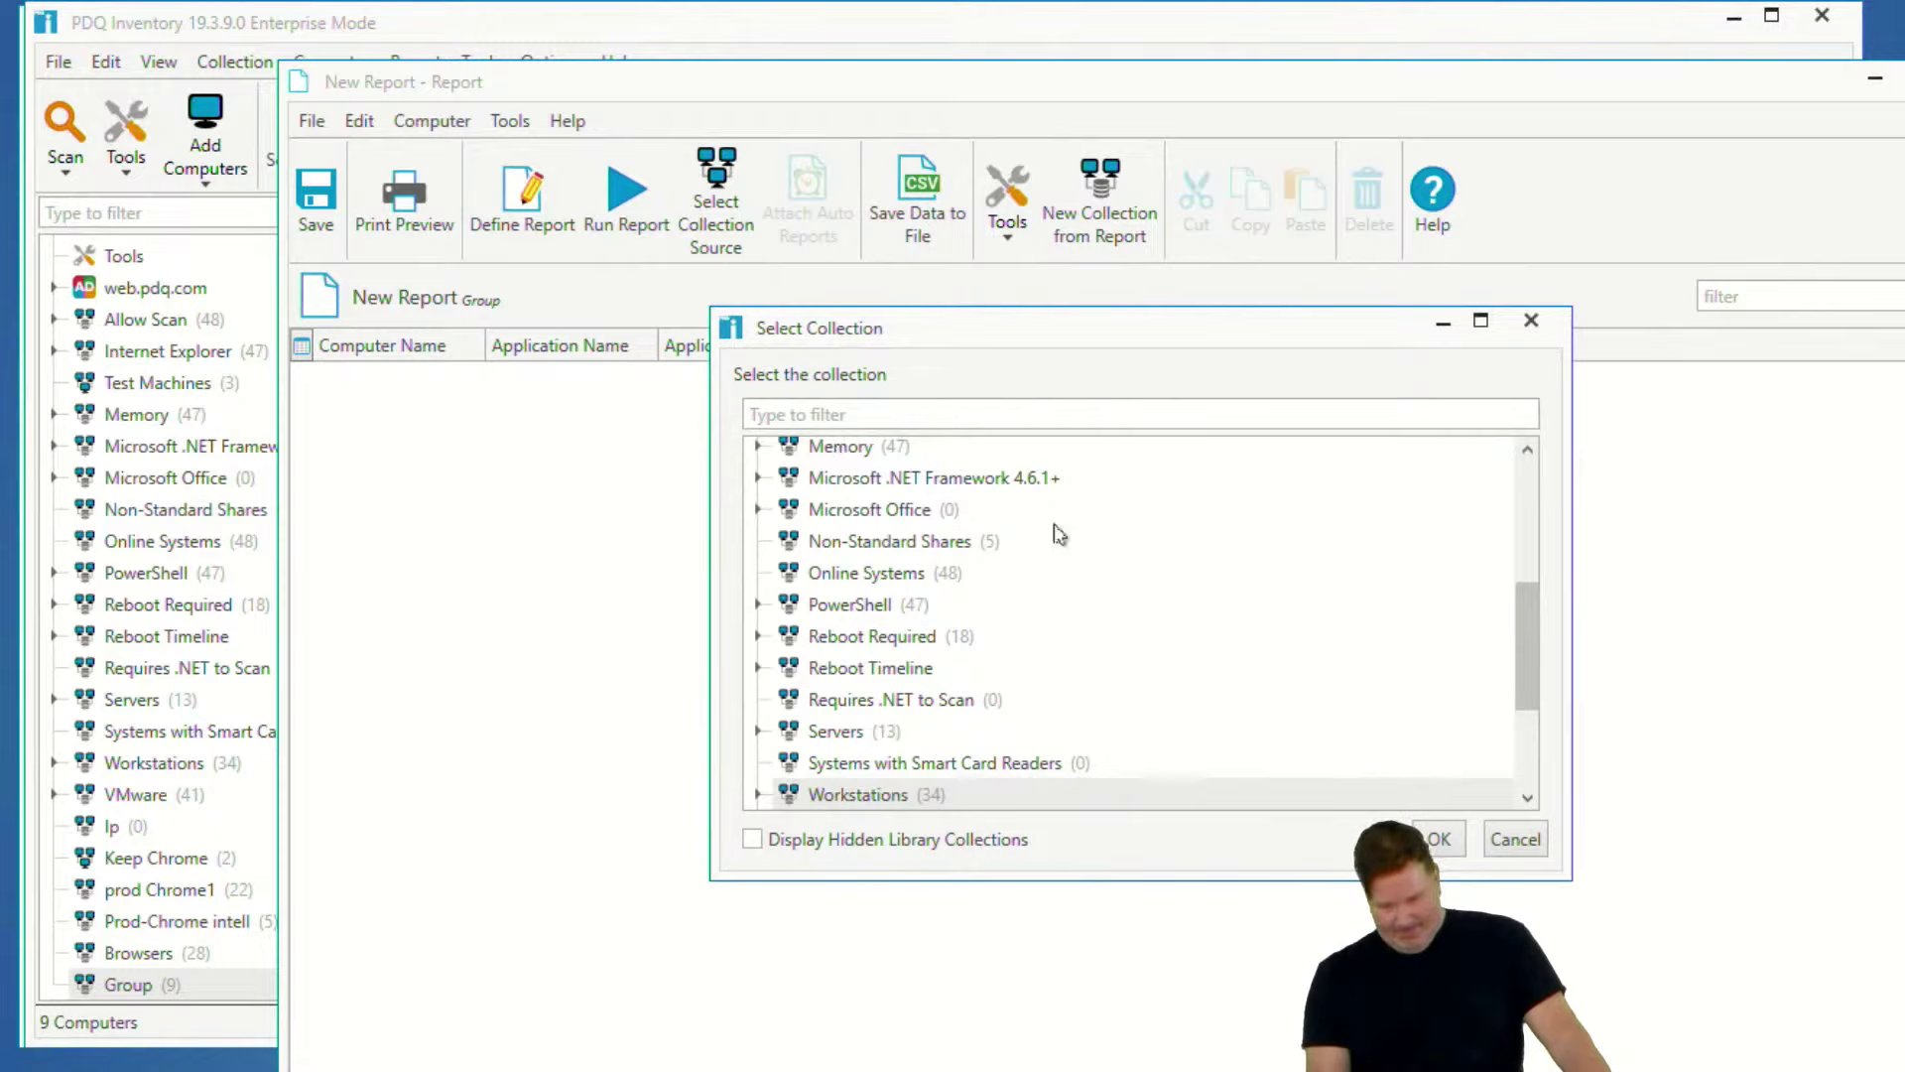
{"action": "scroll", "coordinate": [1182, 566], "scroll_direction": "up", "scroll_amount": 5}
{"action": "left_click", "coordinate": [920, 460]}
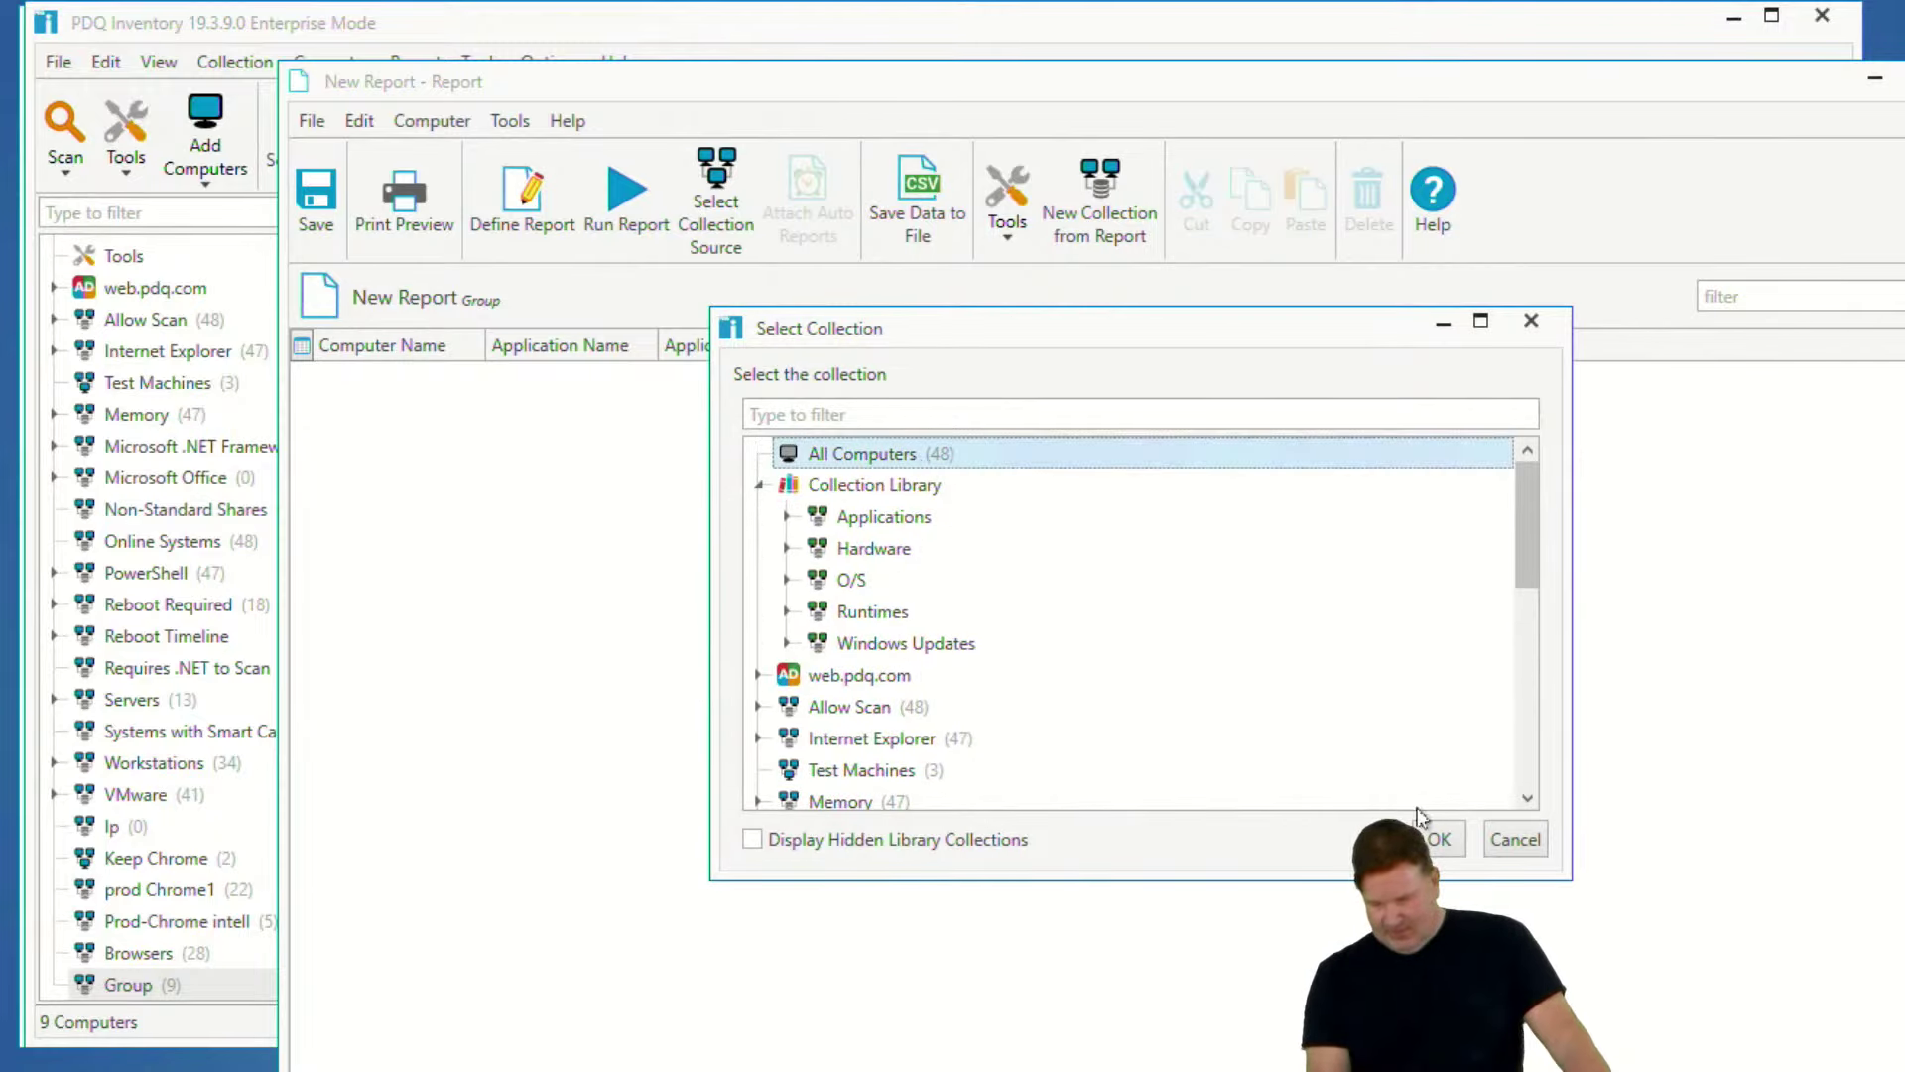
{"action": "left_click", "coordinate": [1434, 838]}
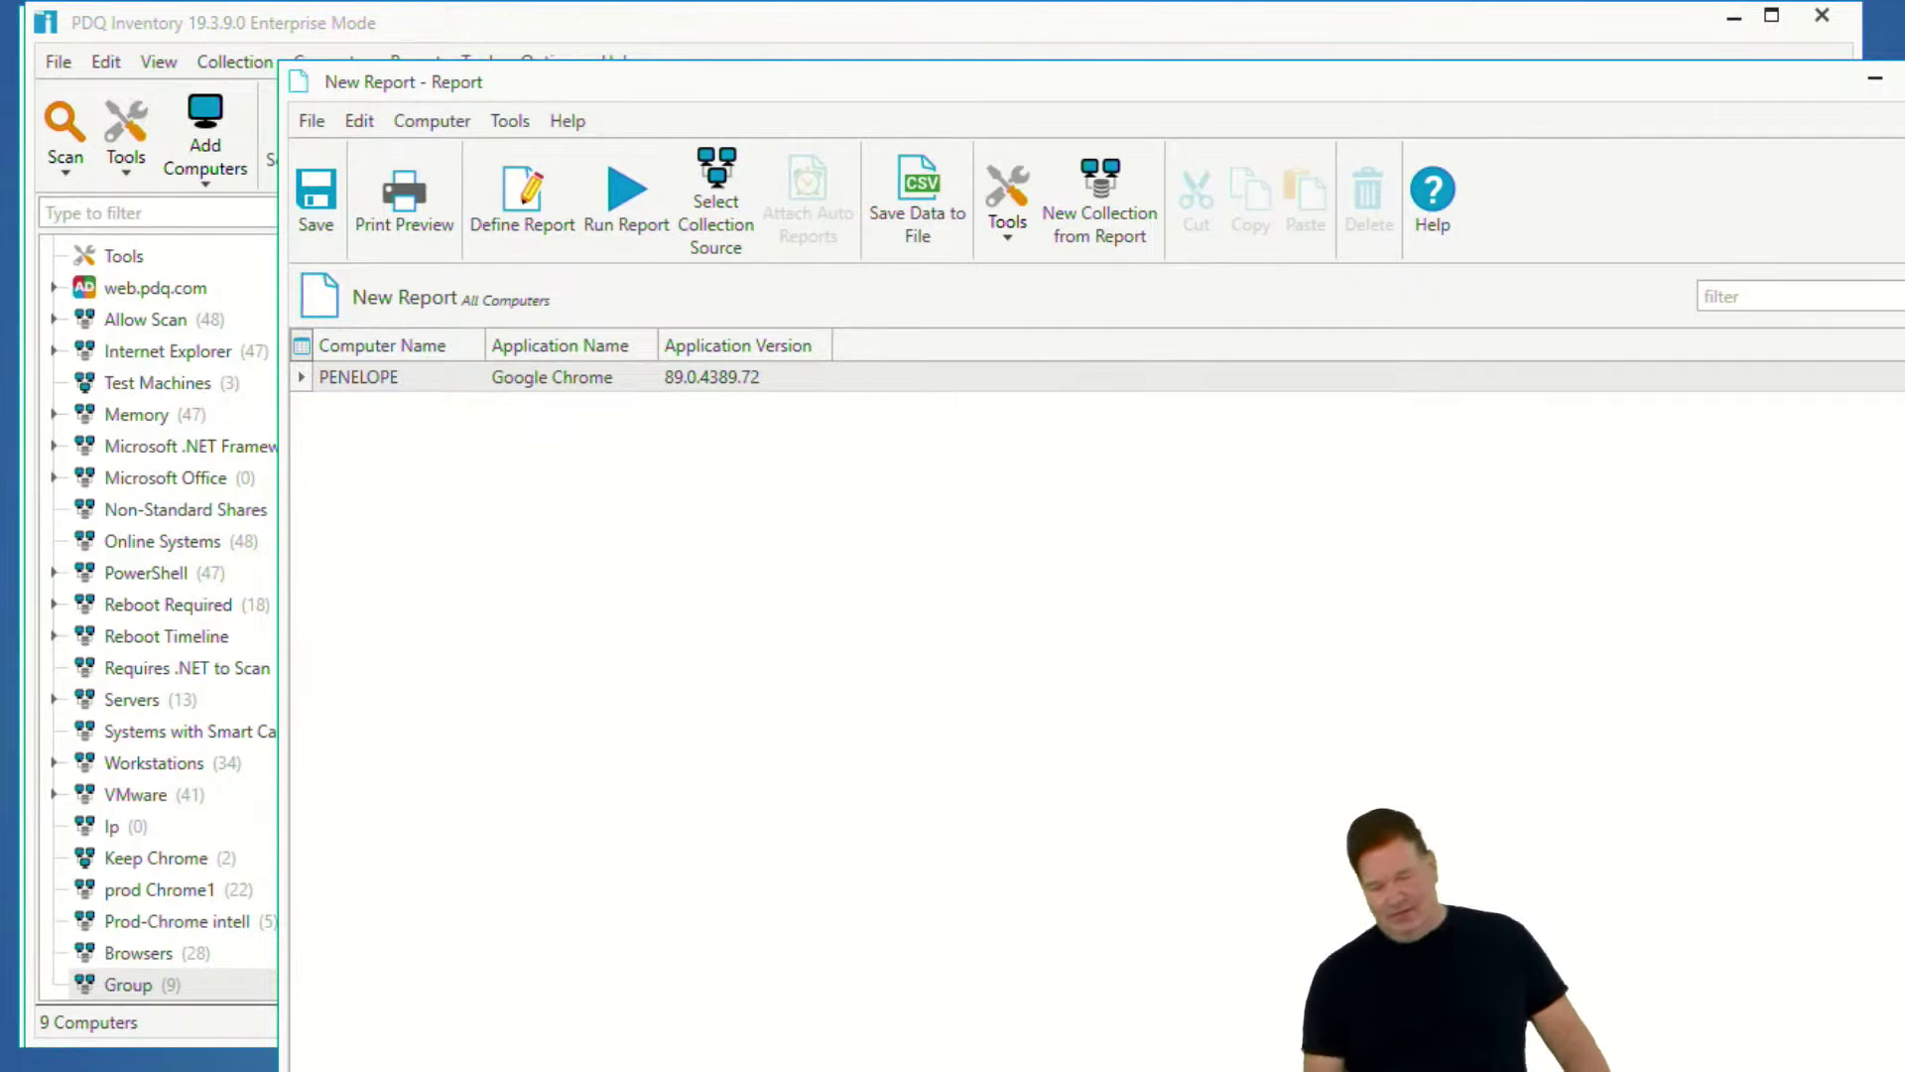
- Return to the report definition and close New Report without saving the changes
{"action": "left_click", "coordinate": [522, 198]}
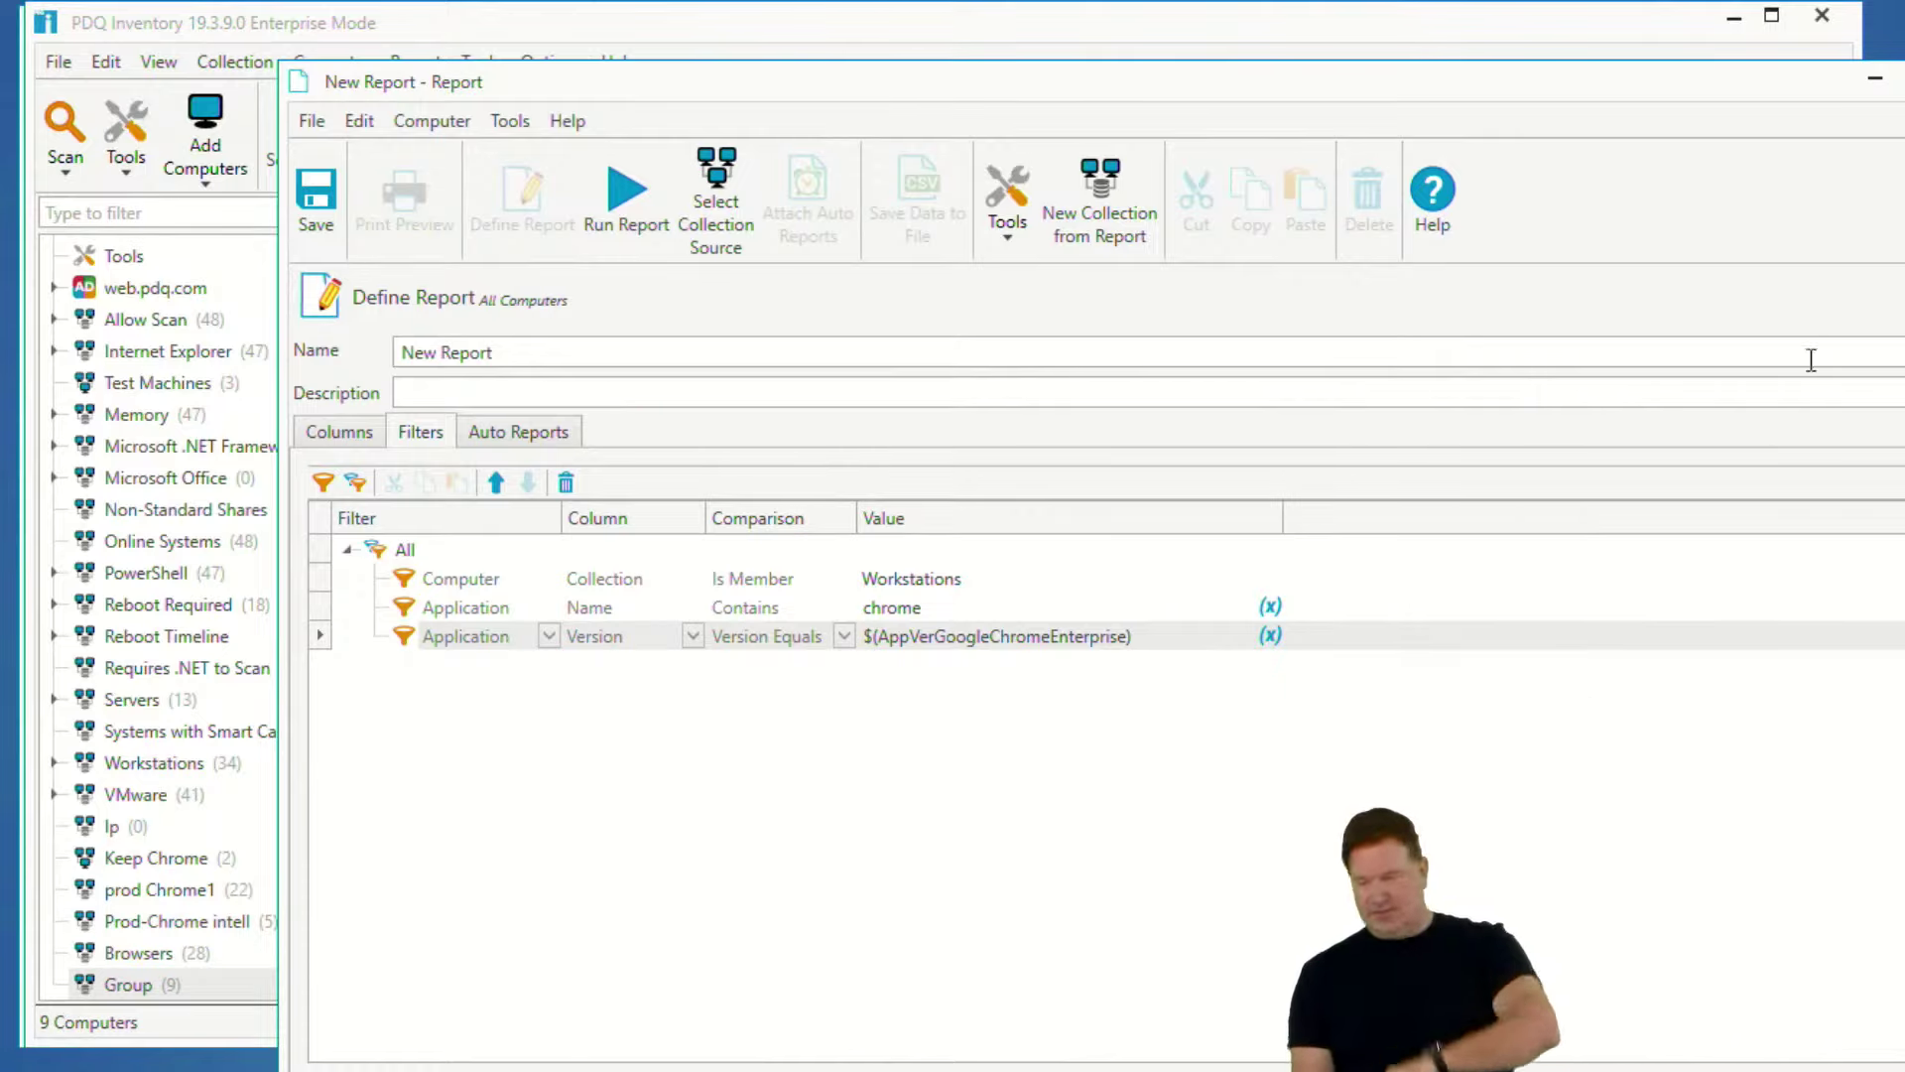
{"action": "left_click", "coordinate": [1904, 78]}
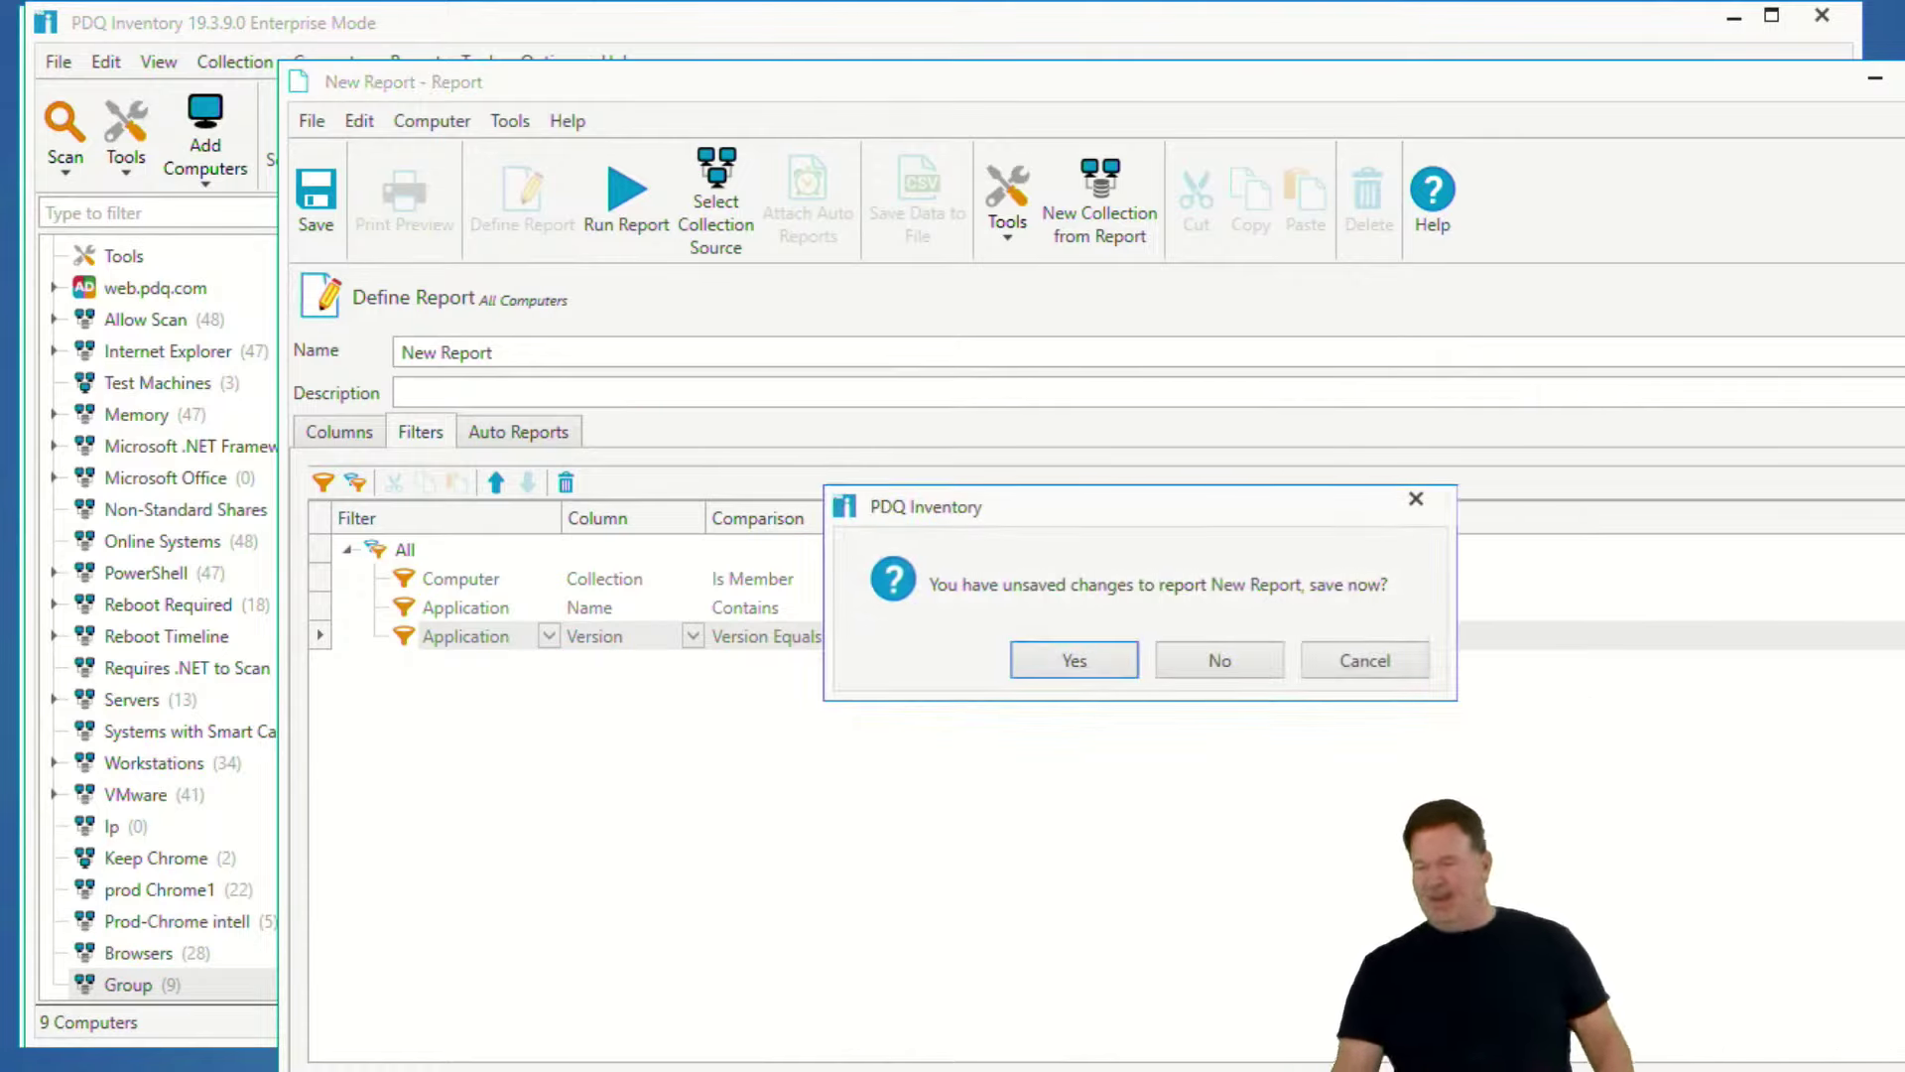
{"action": "left_click", "coordinate": [1175, 659]}
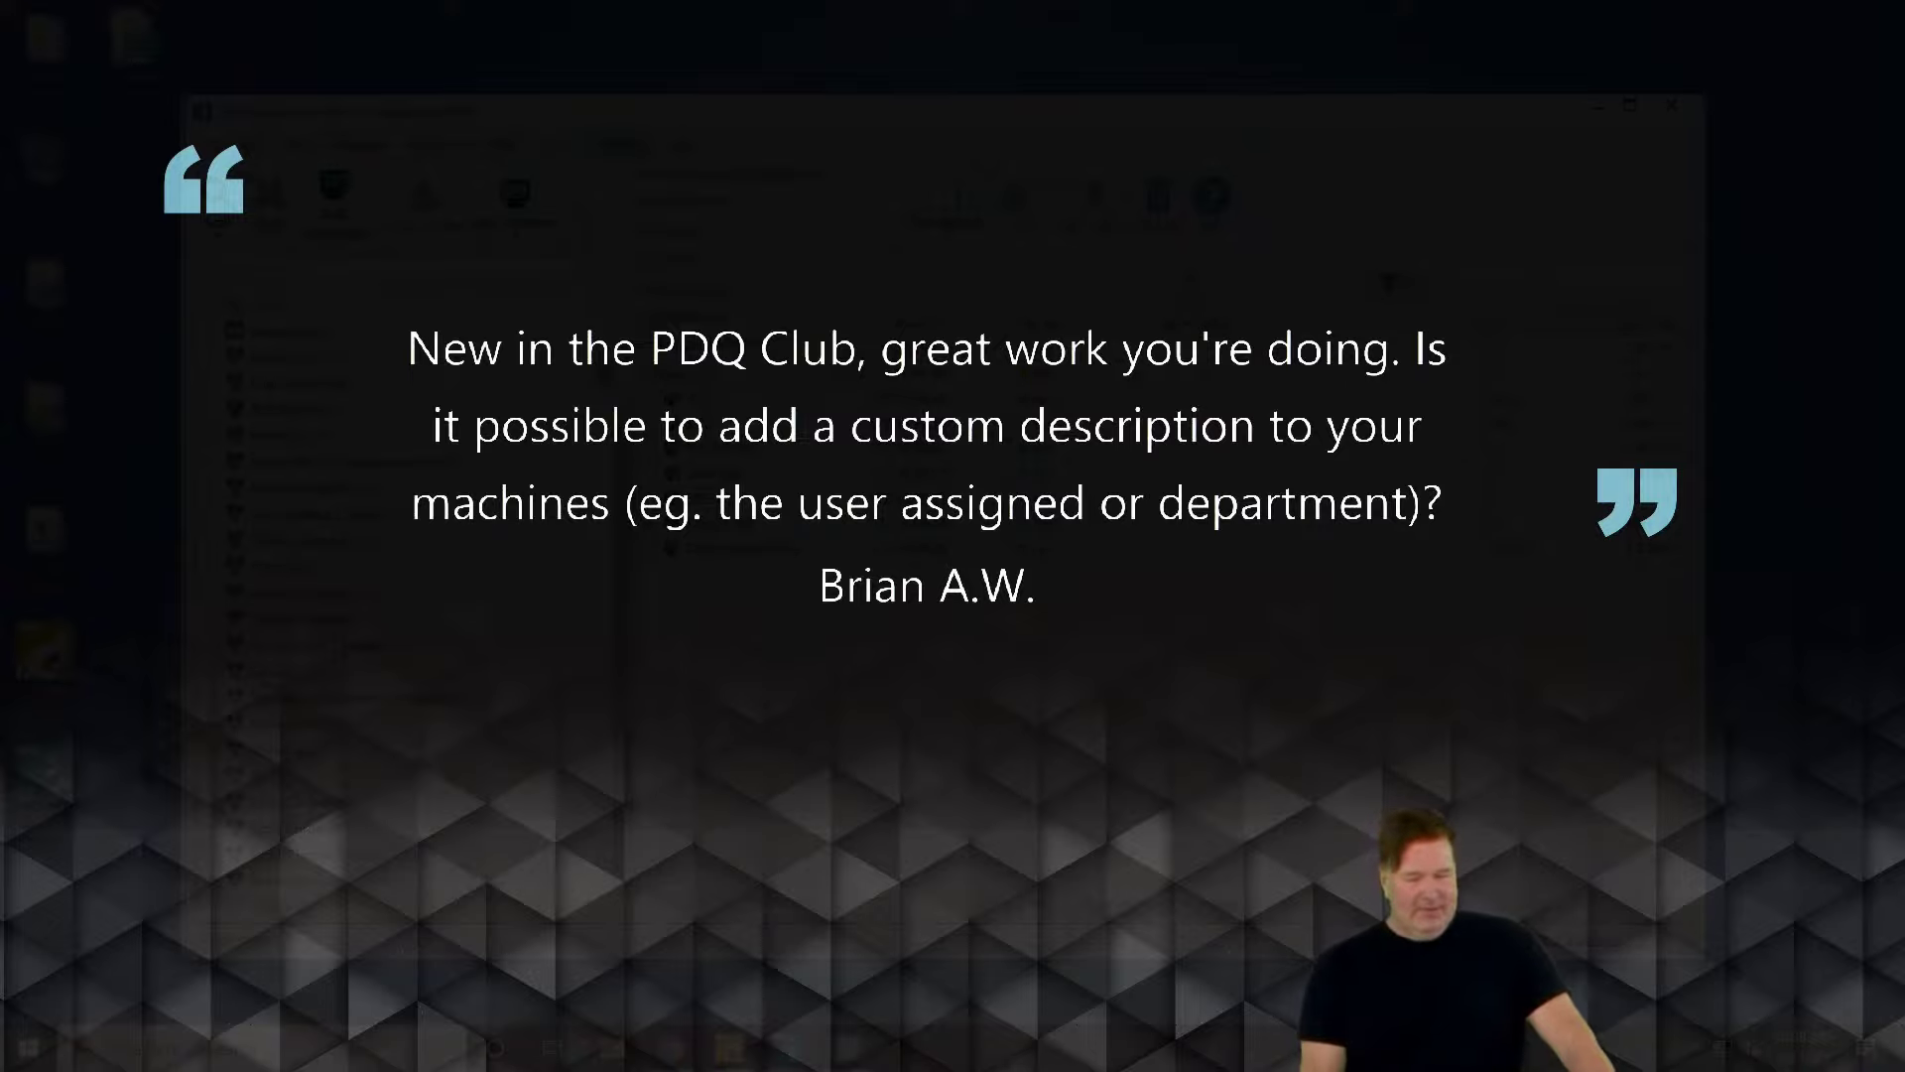
- Create a custom text field named department and close the Custom Fields window
{"action": "left_click", "coordinate": [687, 292]}
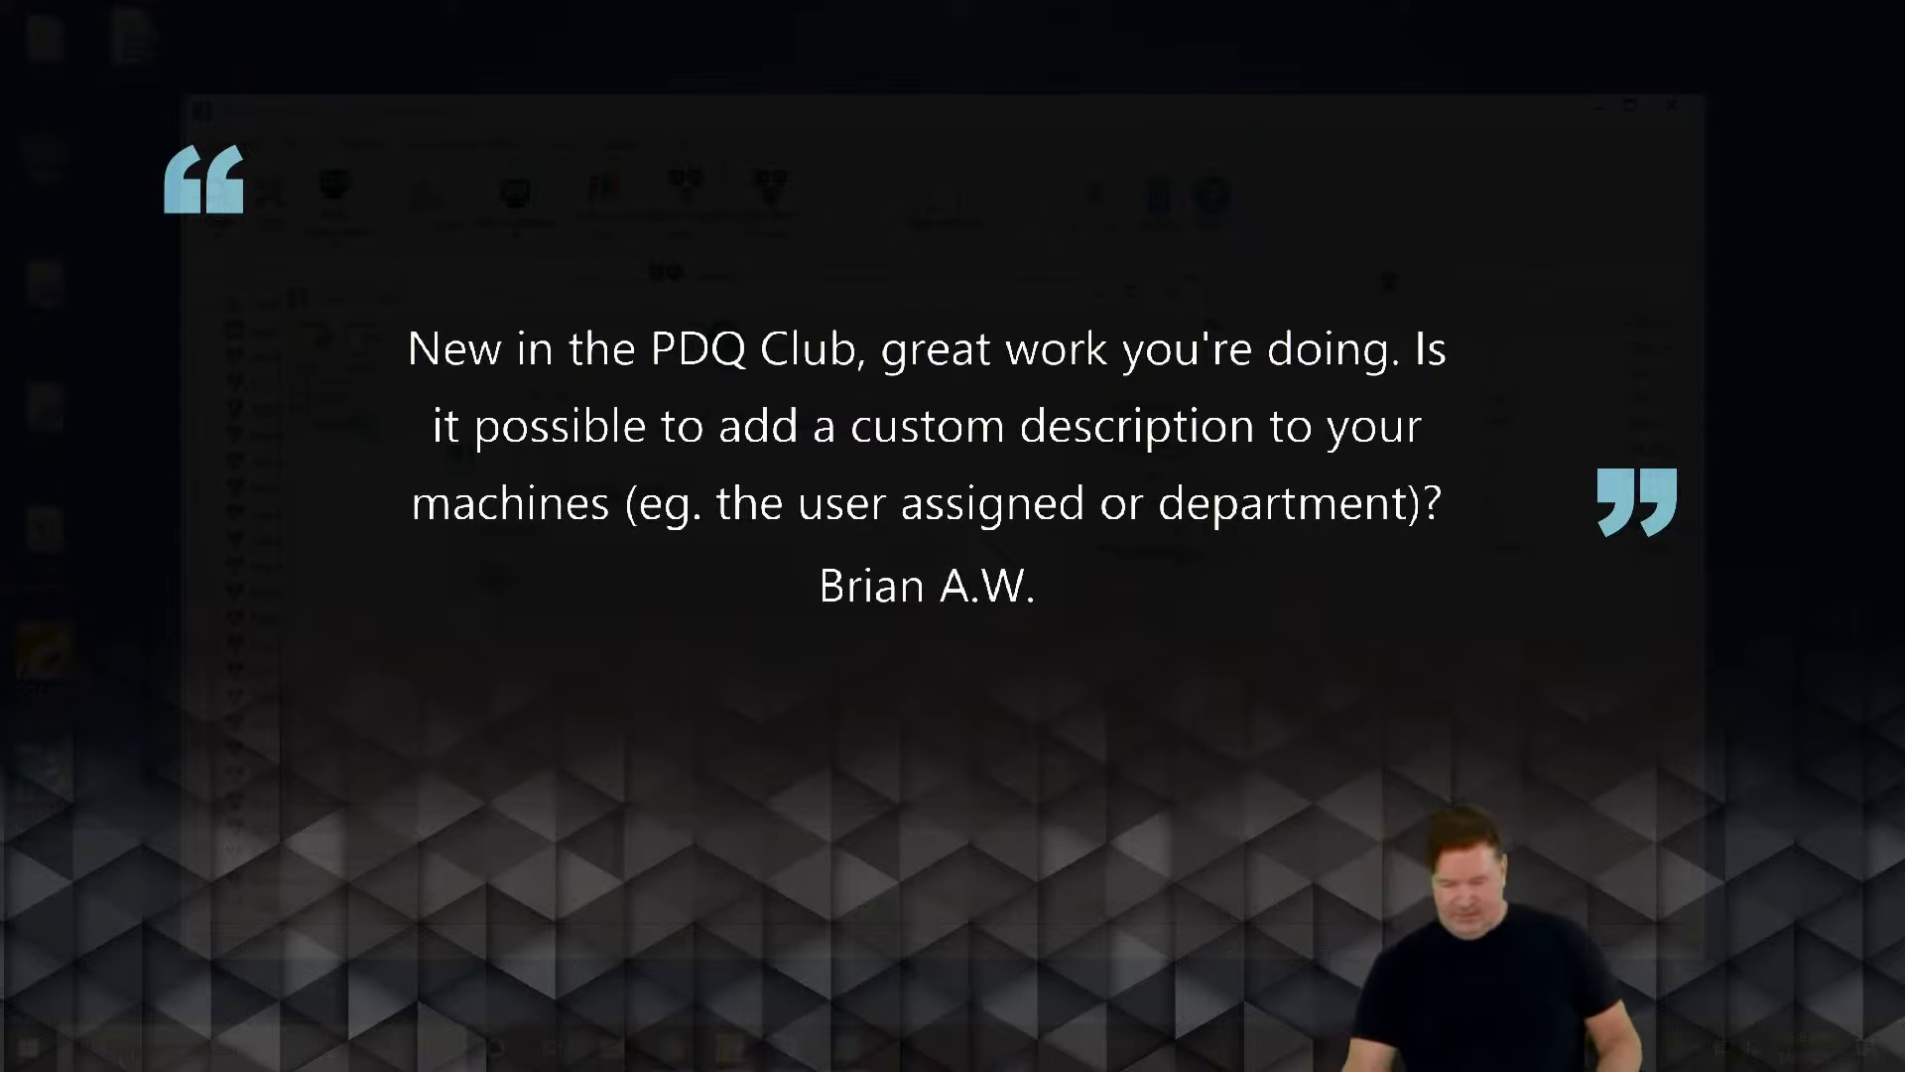
{"action": "type", "text": "part"}
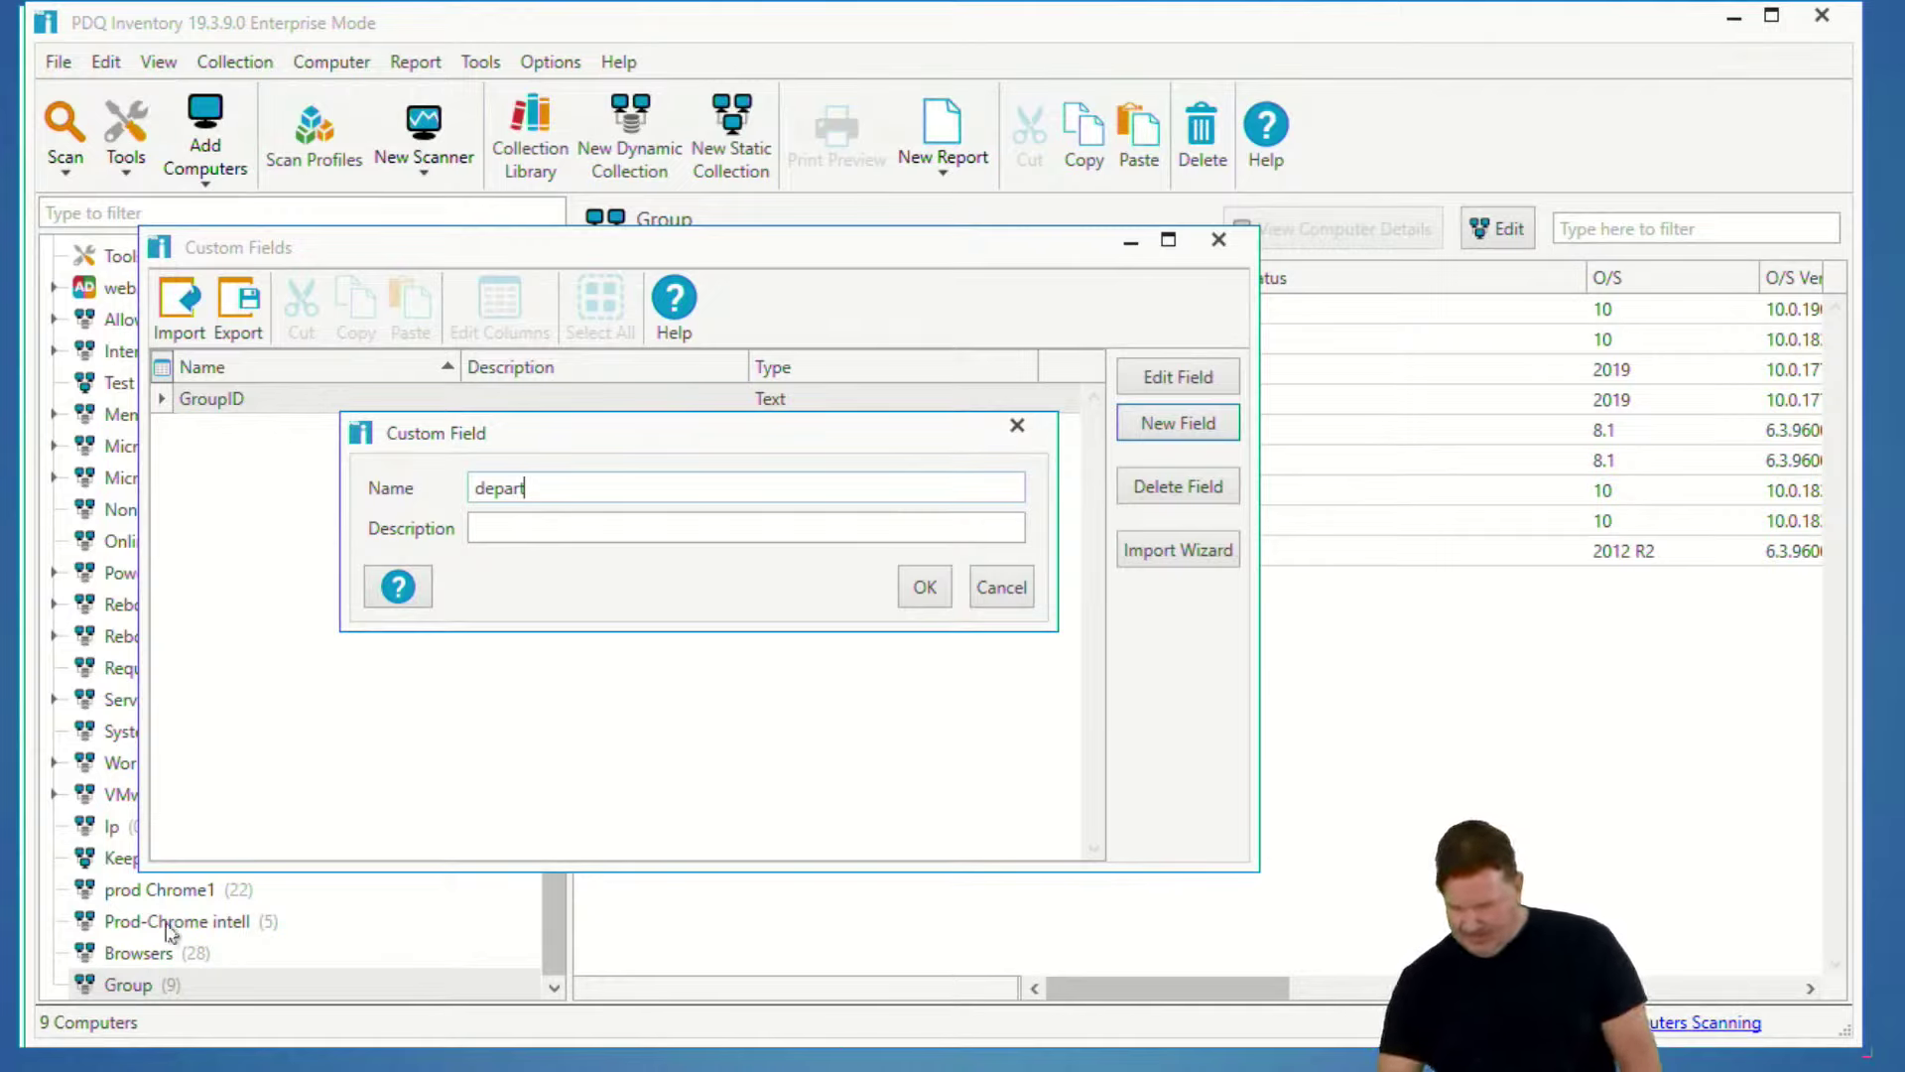
{"action": "type", "text": "ment"}
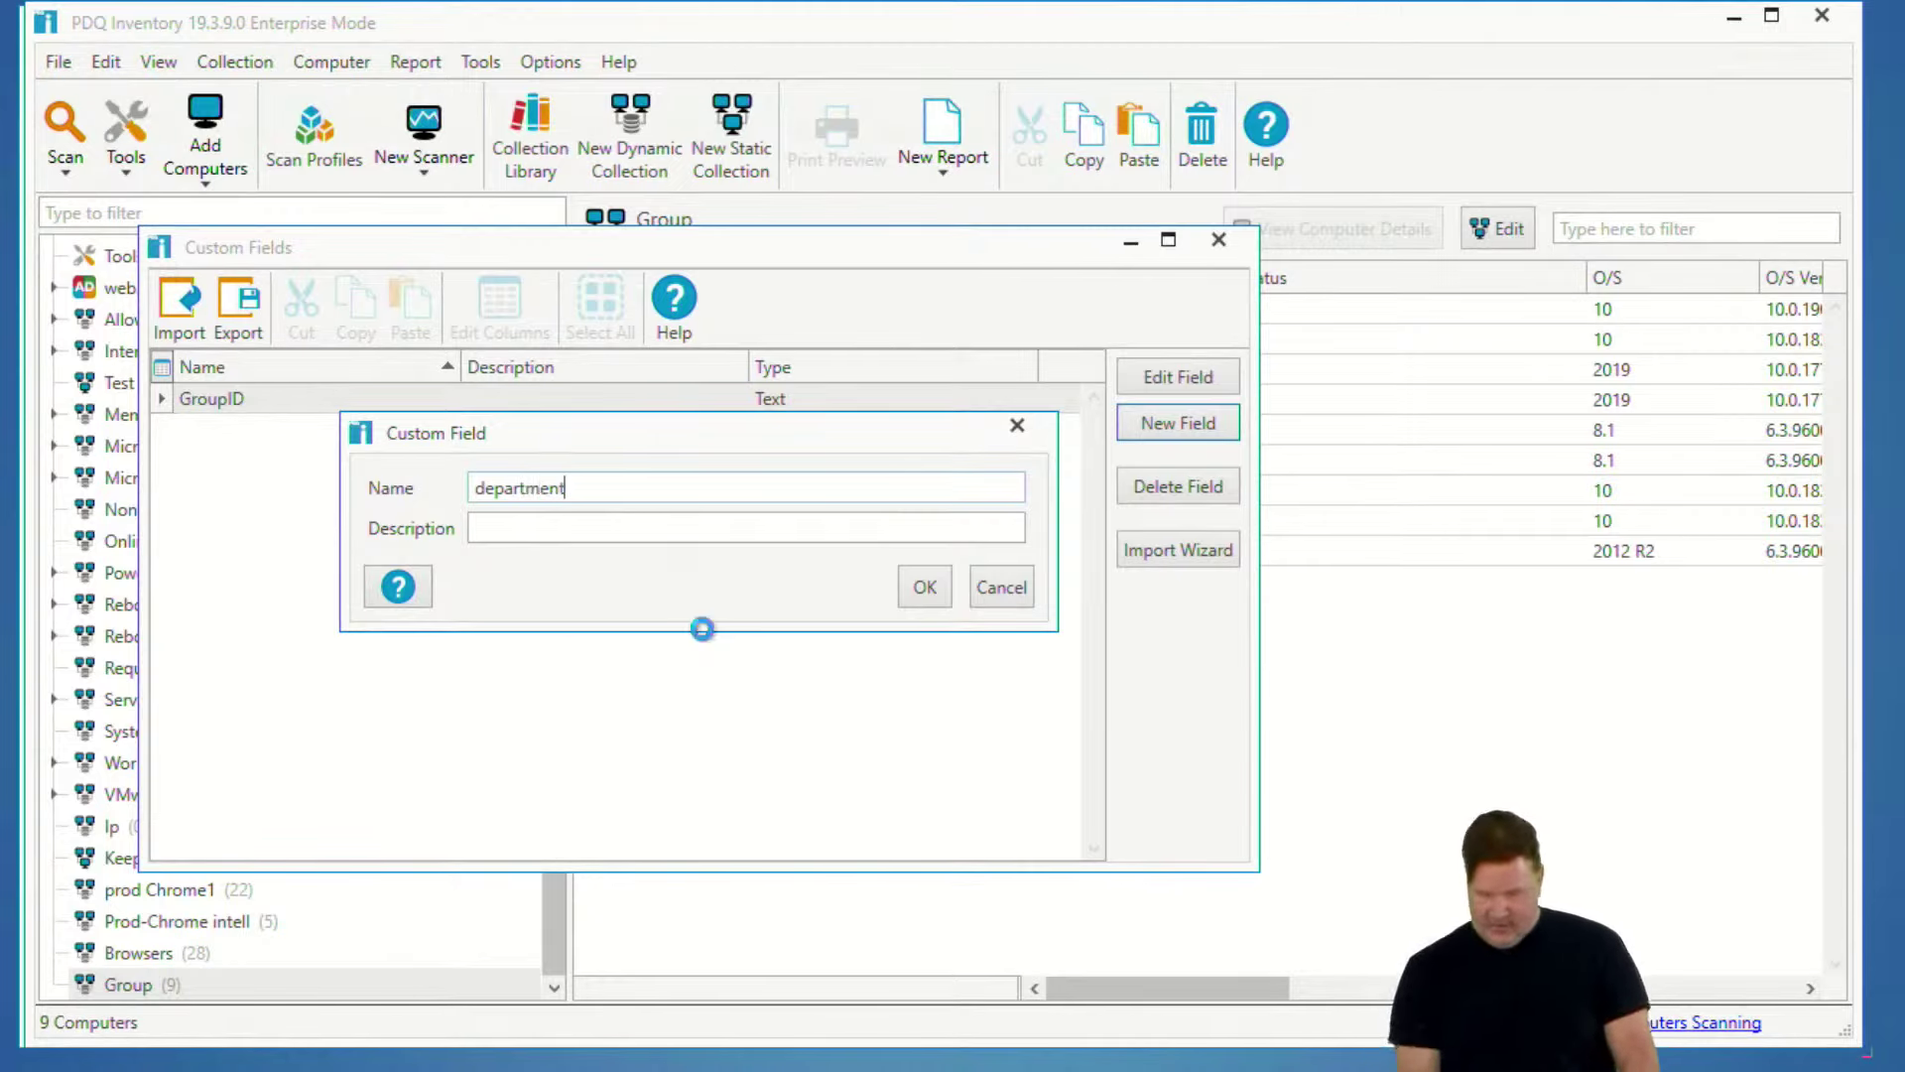
{"action": "key", "text": "Return"}
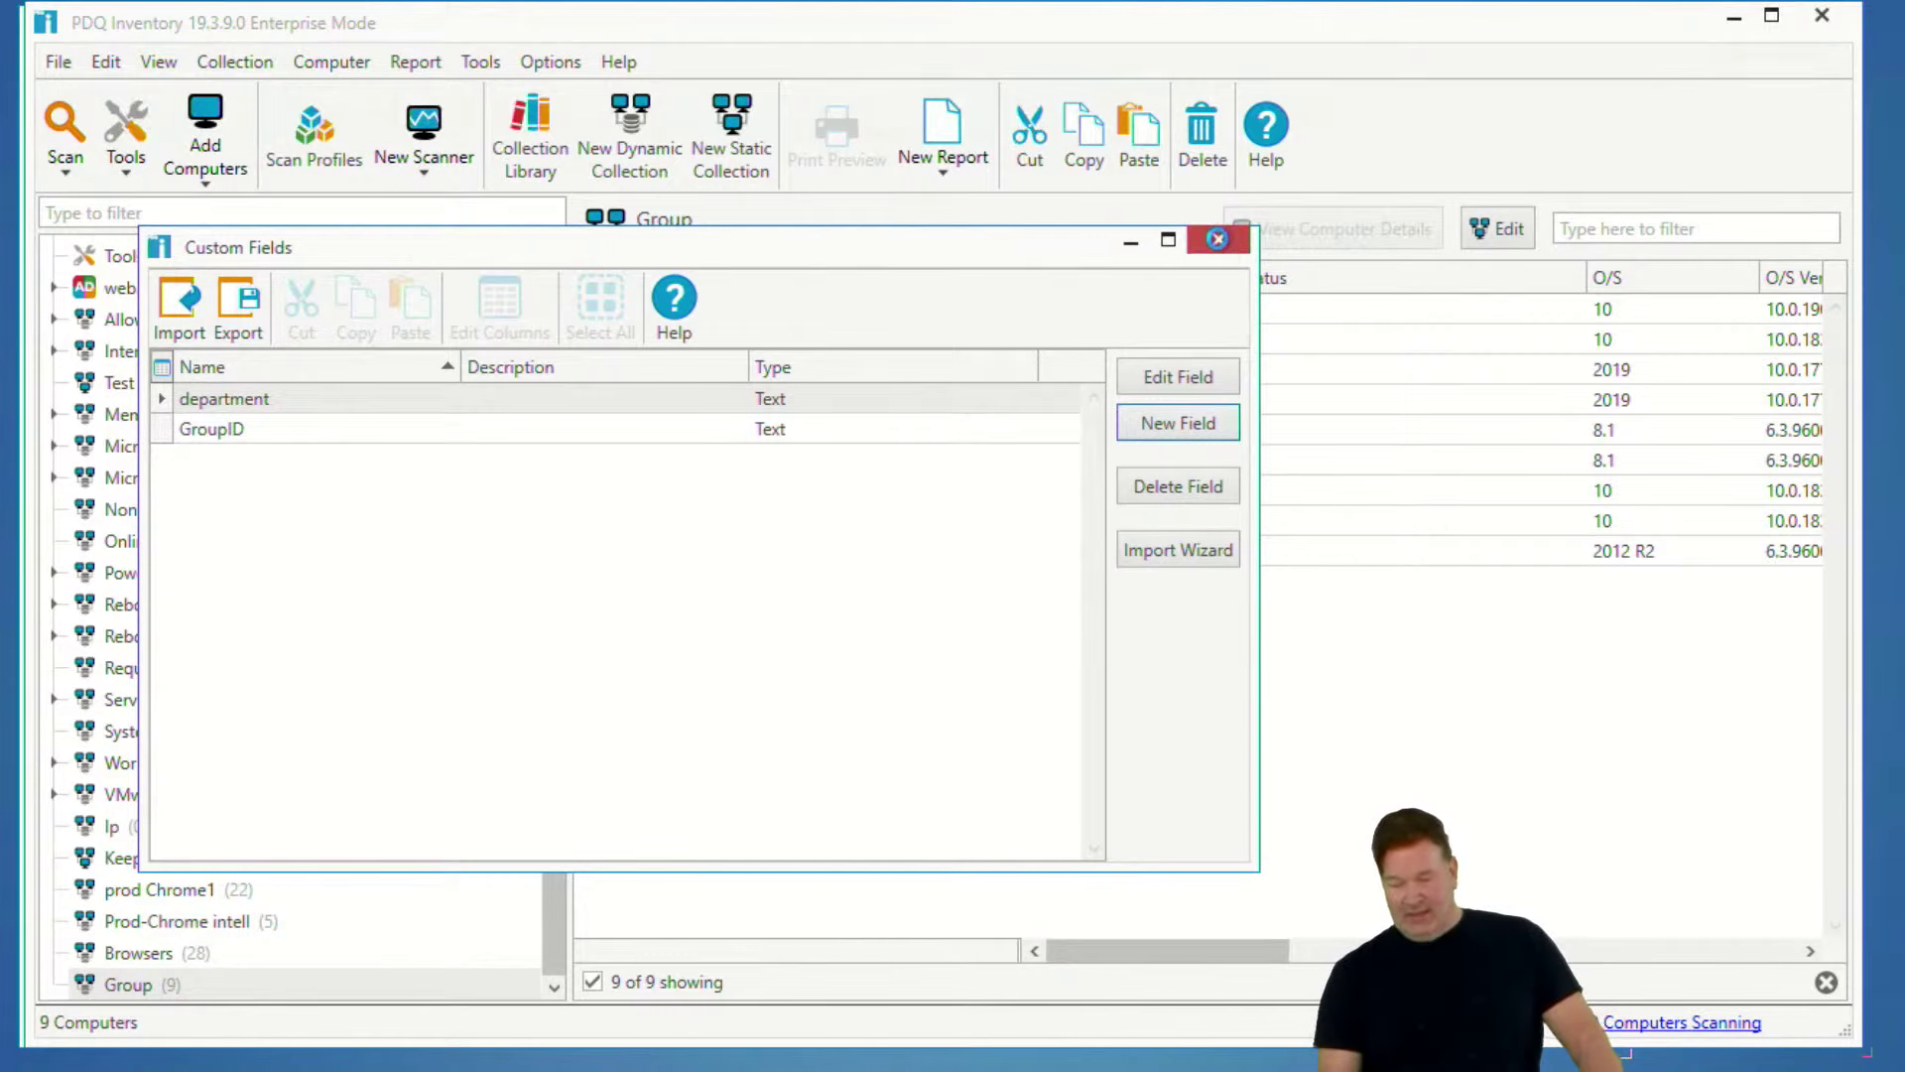
{"action": "left_click", "coordinate": [1218, 238]}
- Set the department custom field of computer BUDDY to acct and close its details window
{"action": "left_click", "coordinate": [683, 304]}
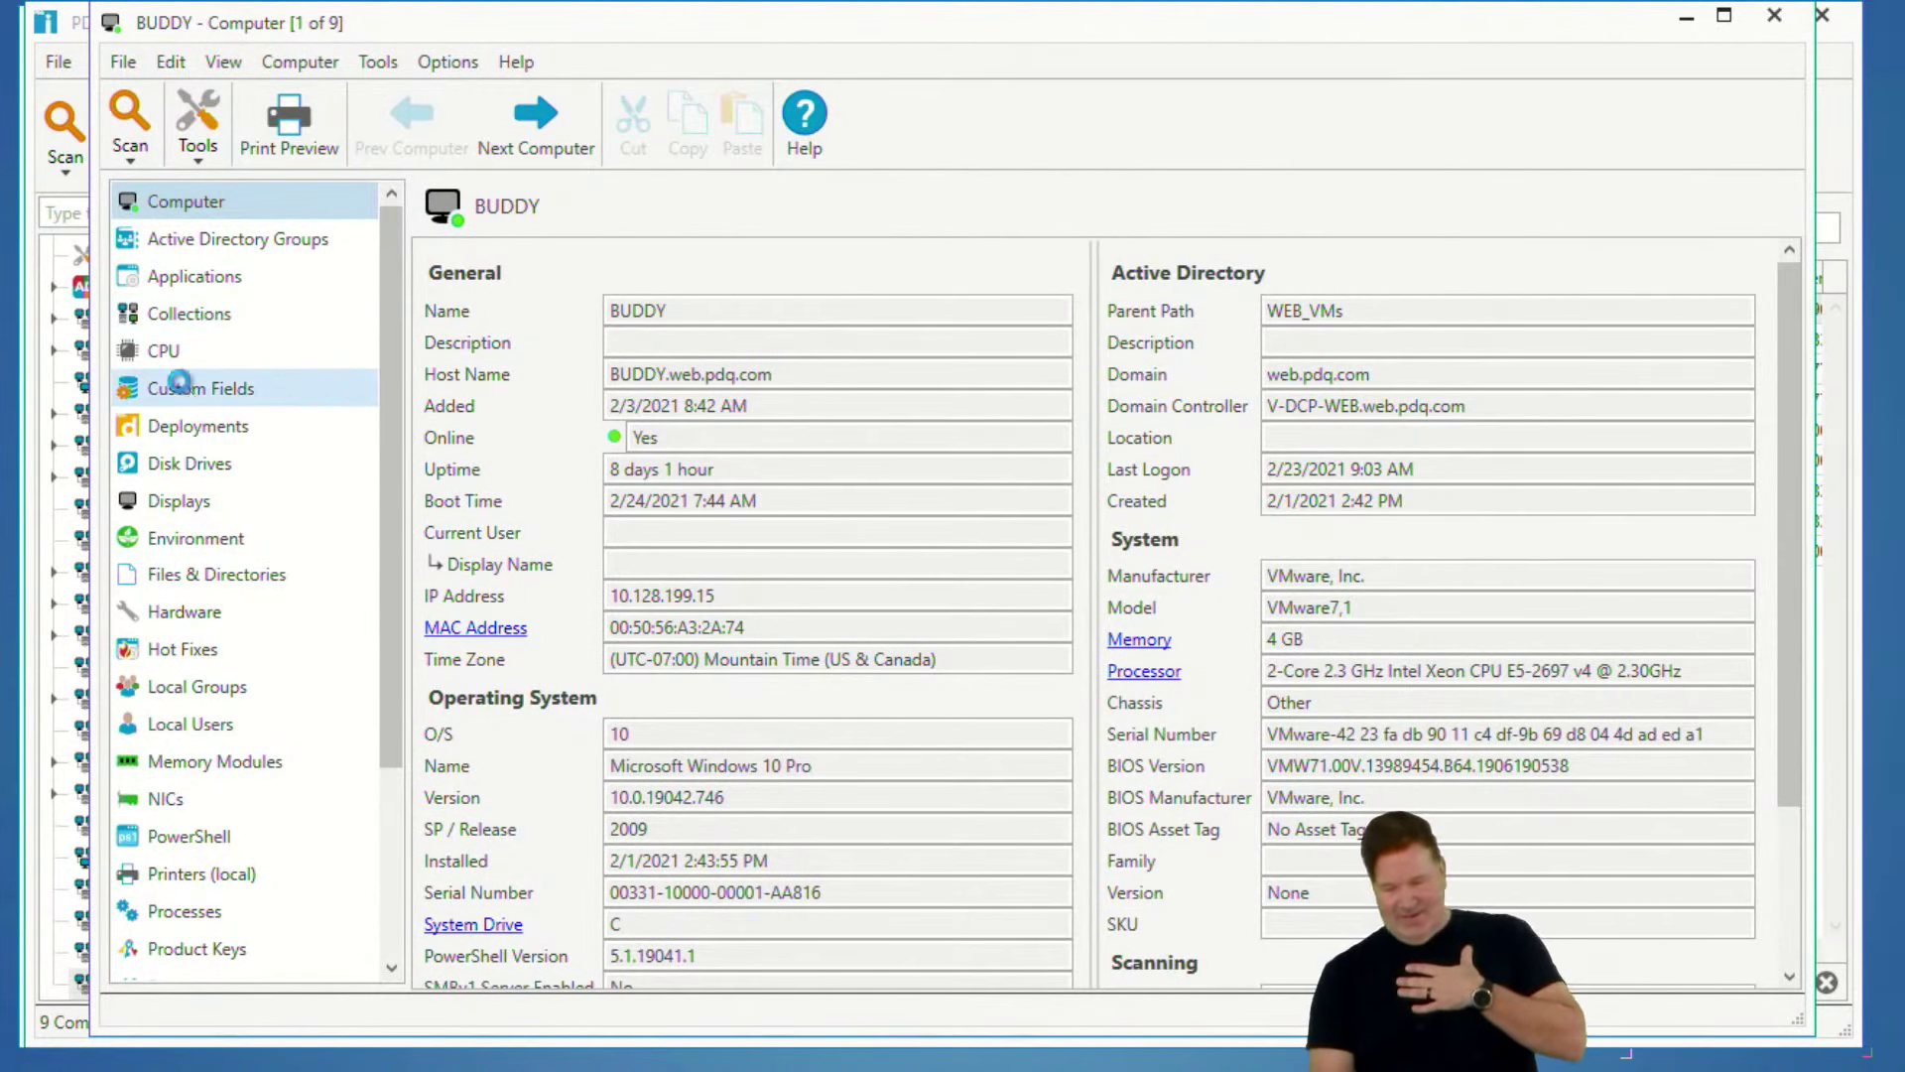
{"action": "left_click", "coordinate": [198, 387]}
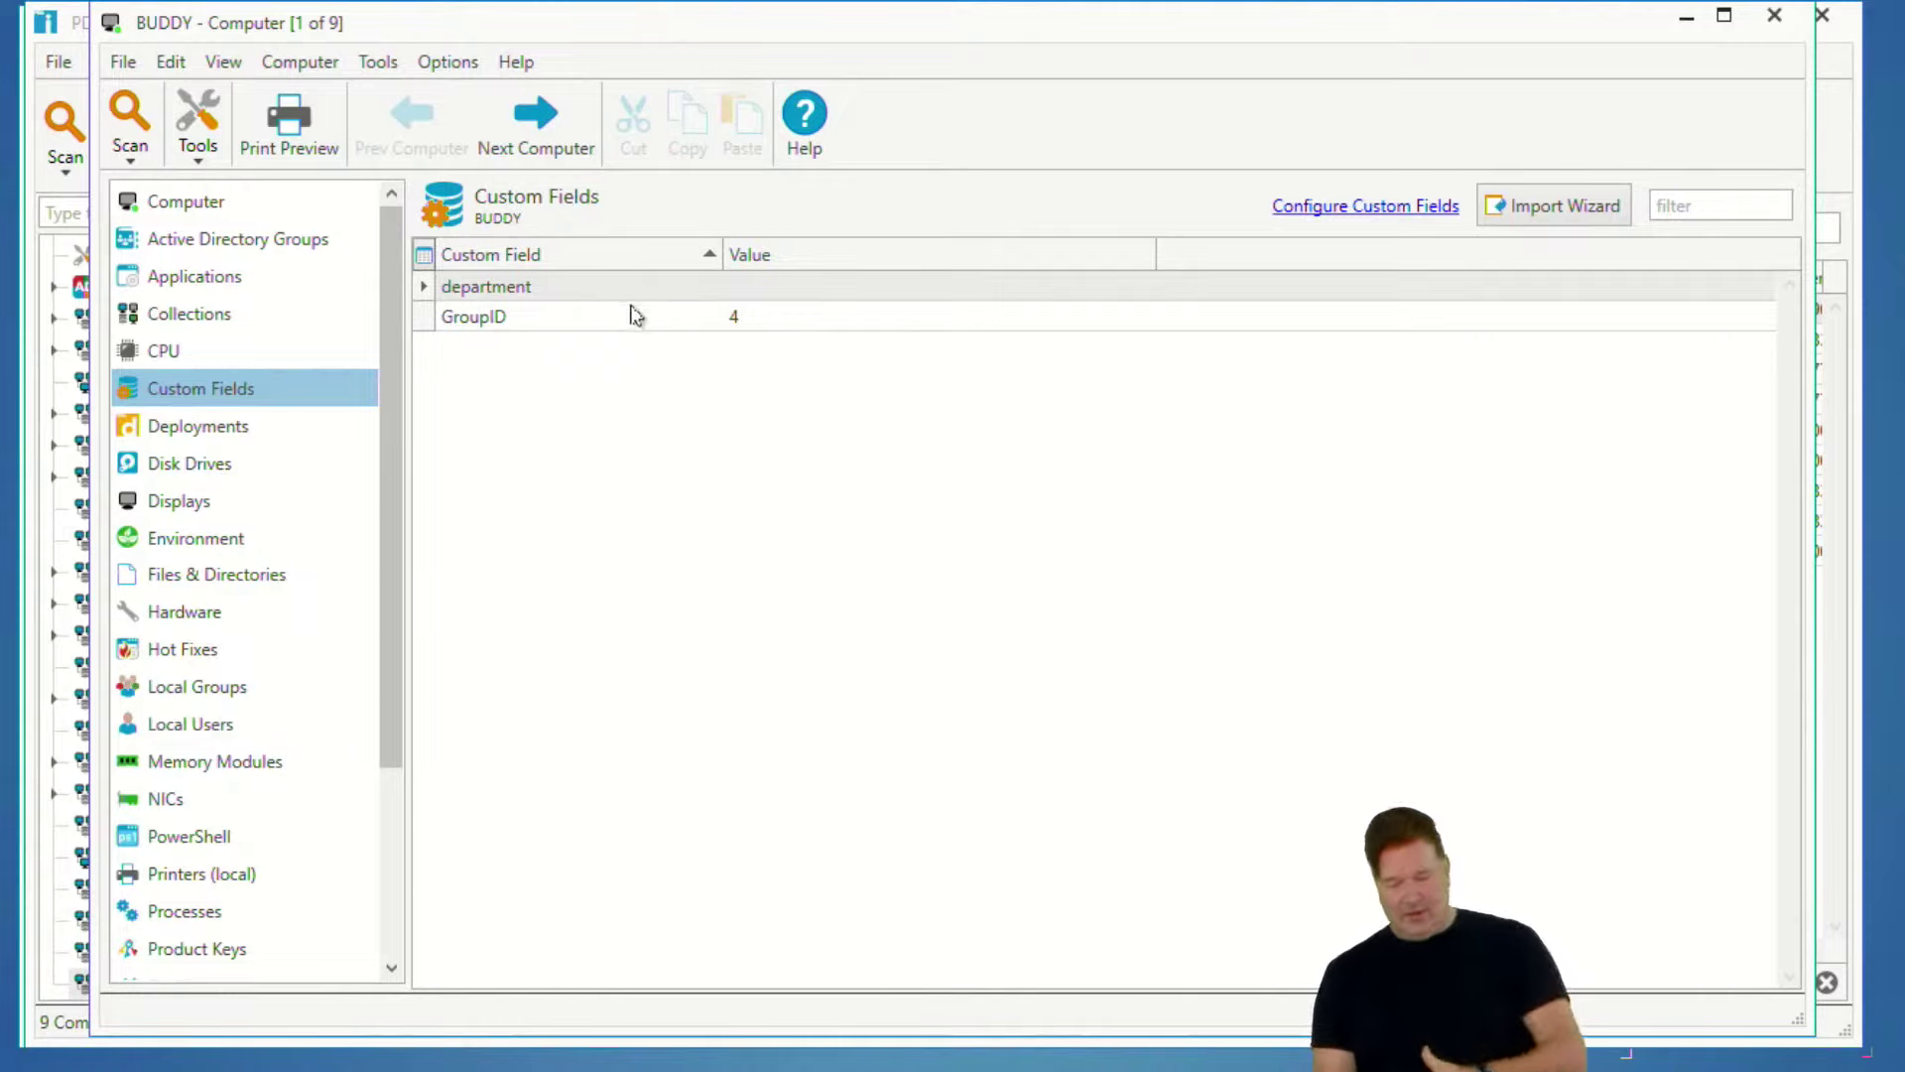
{"action": "left_click", "coordinate": [756, 295]}
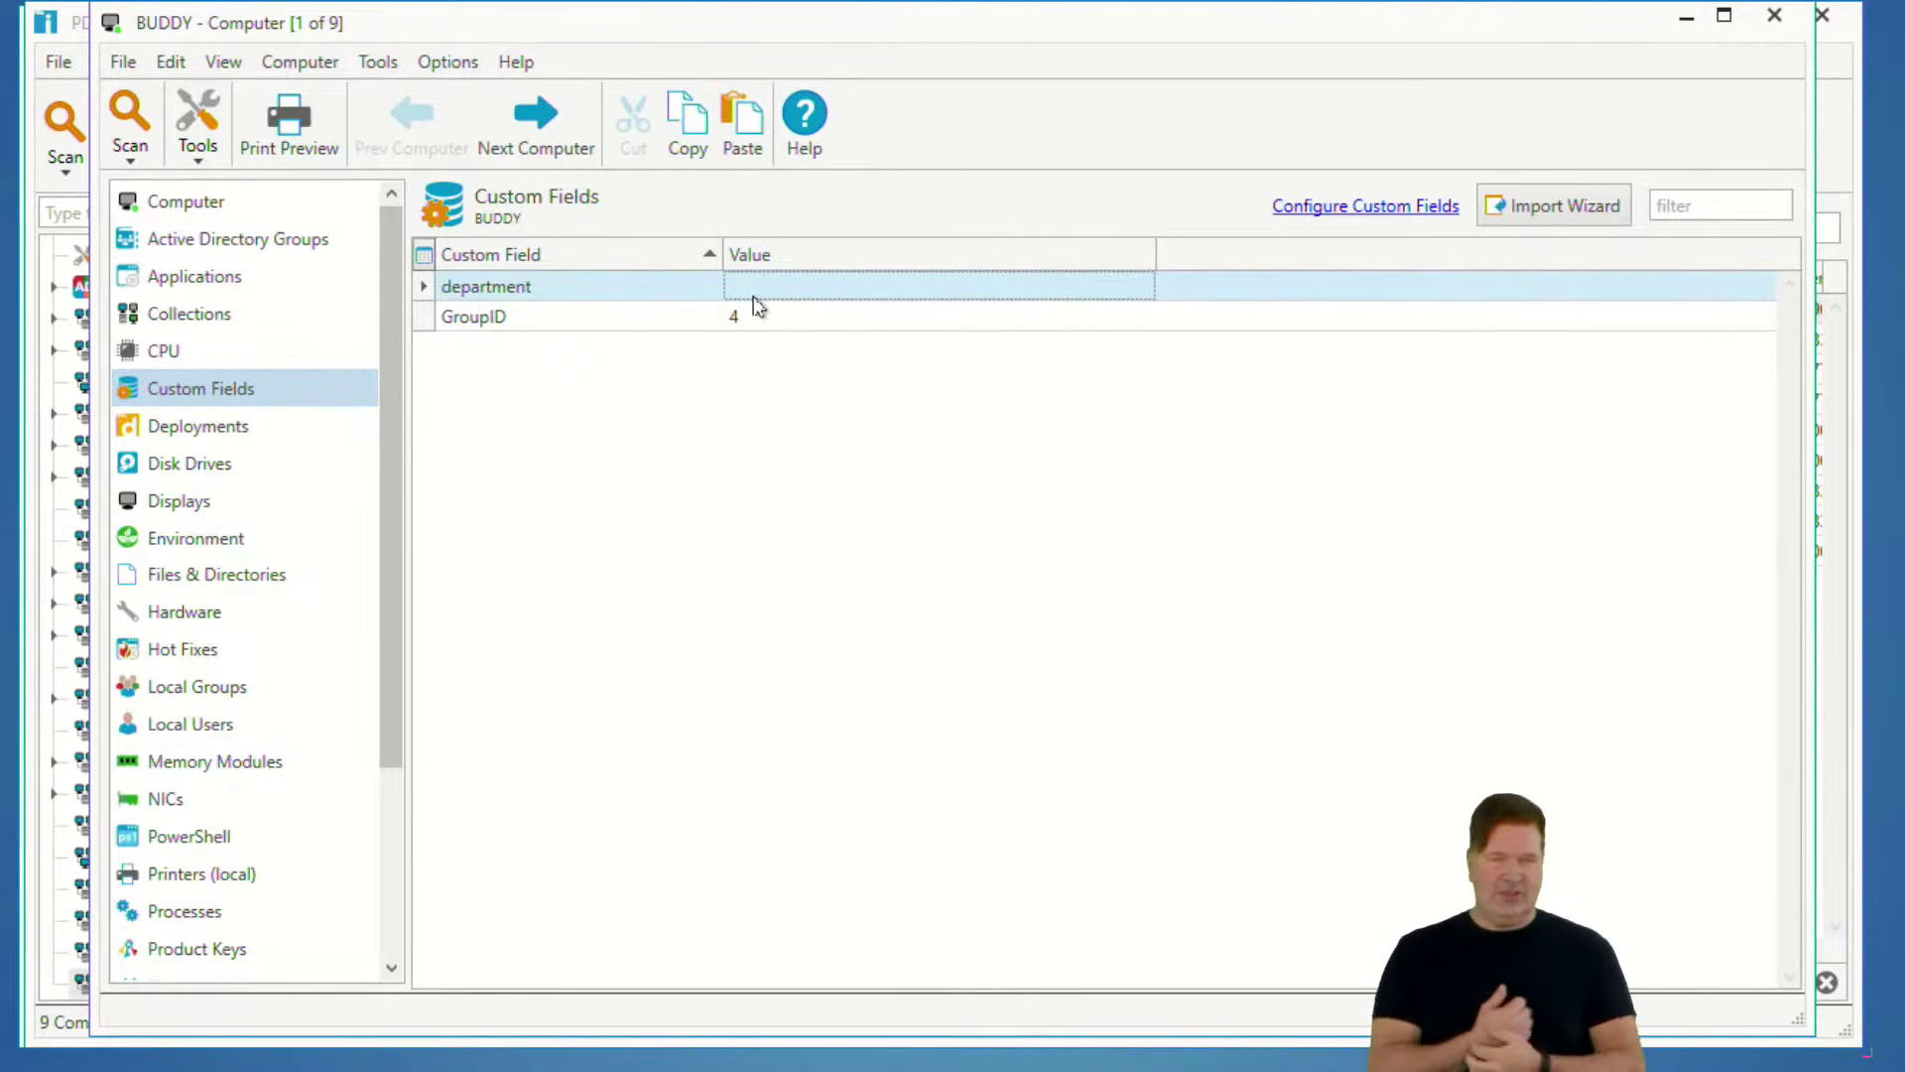
{"action": "type", "text": "acct"}
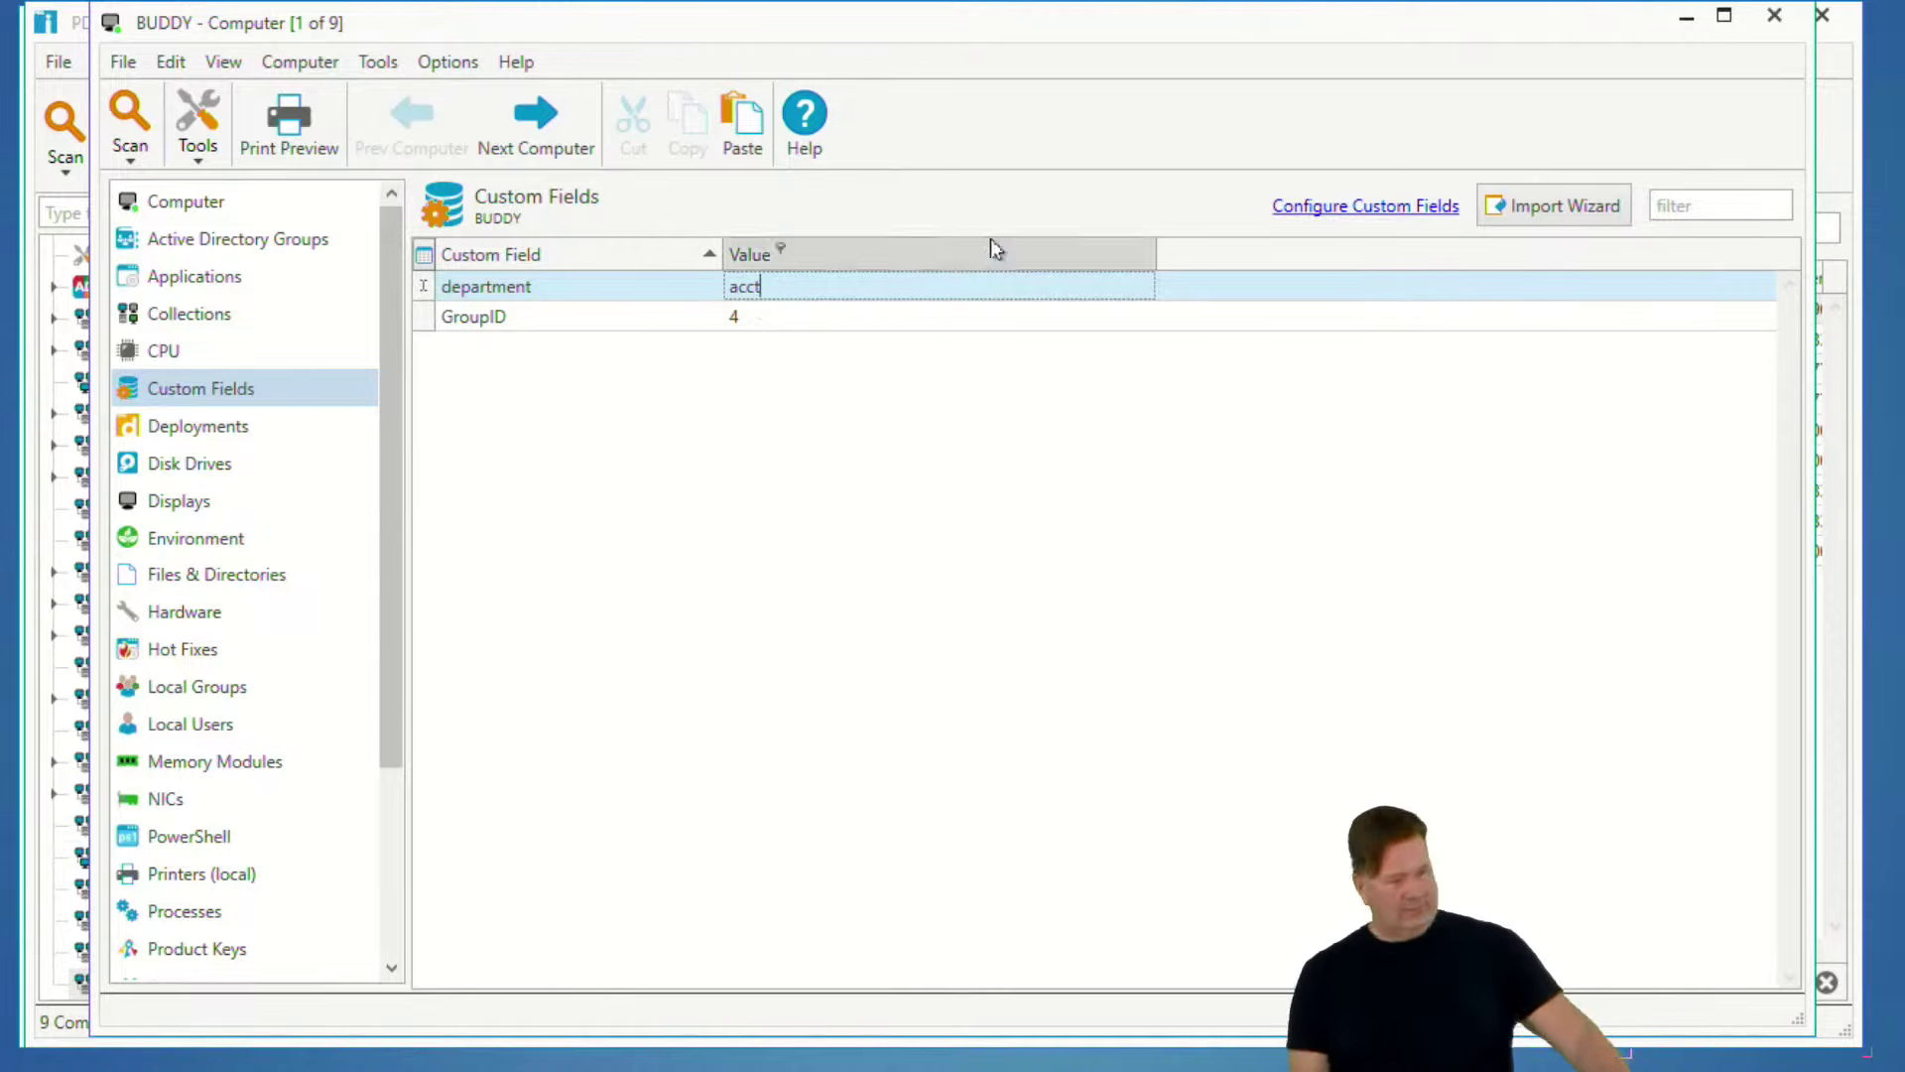
{"action": "left_click", "coordinate": [1775, 16]}
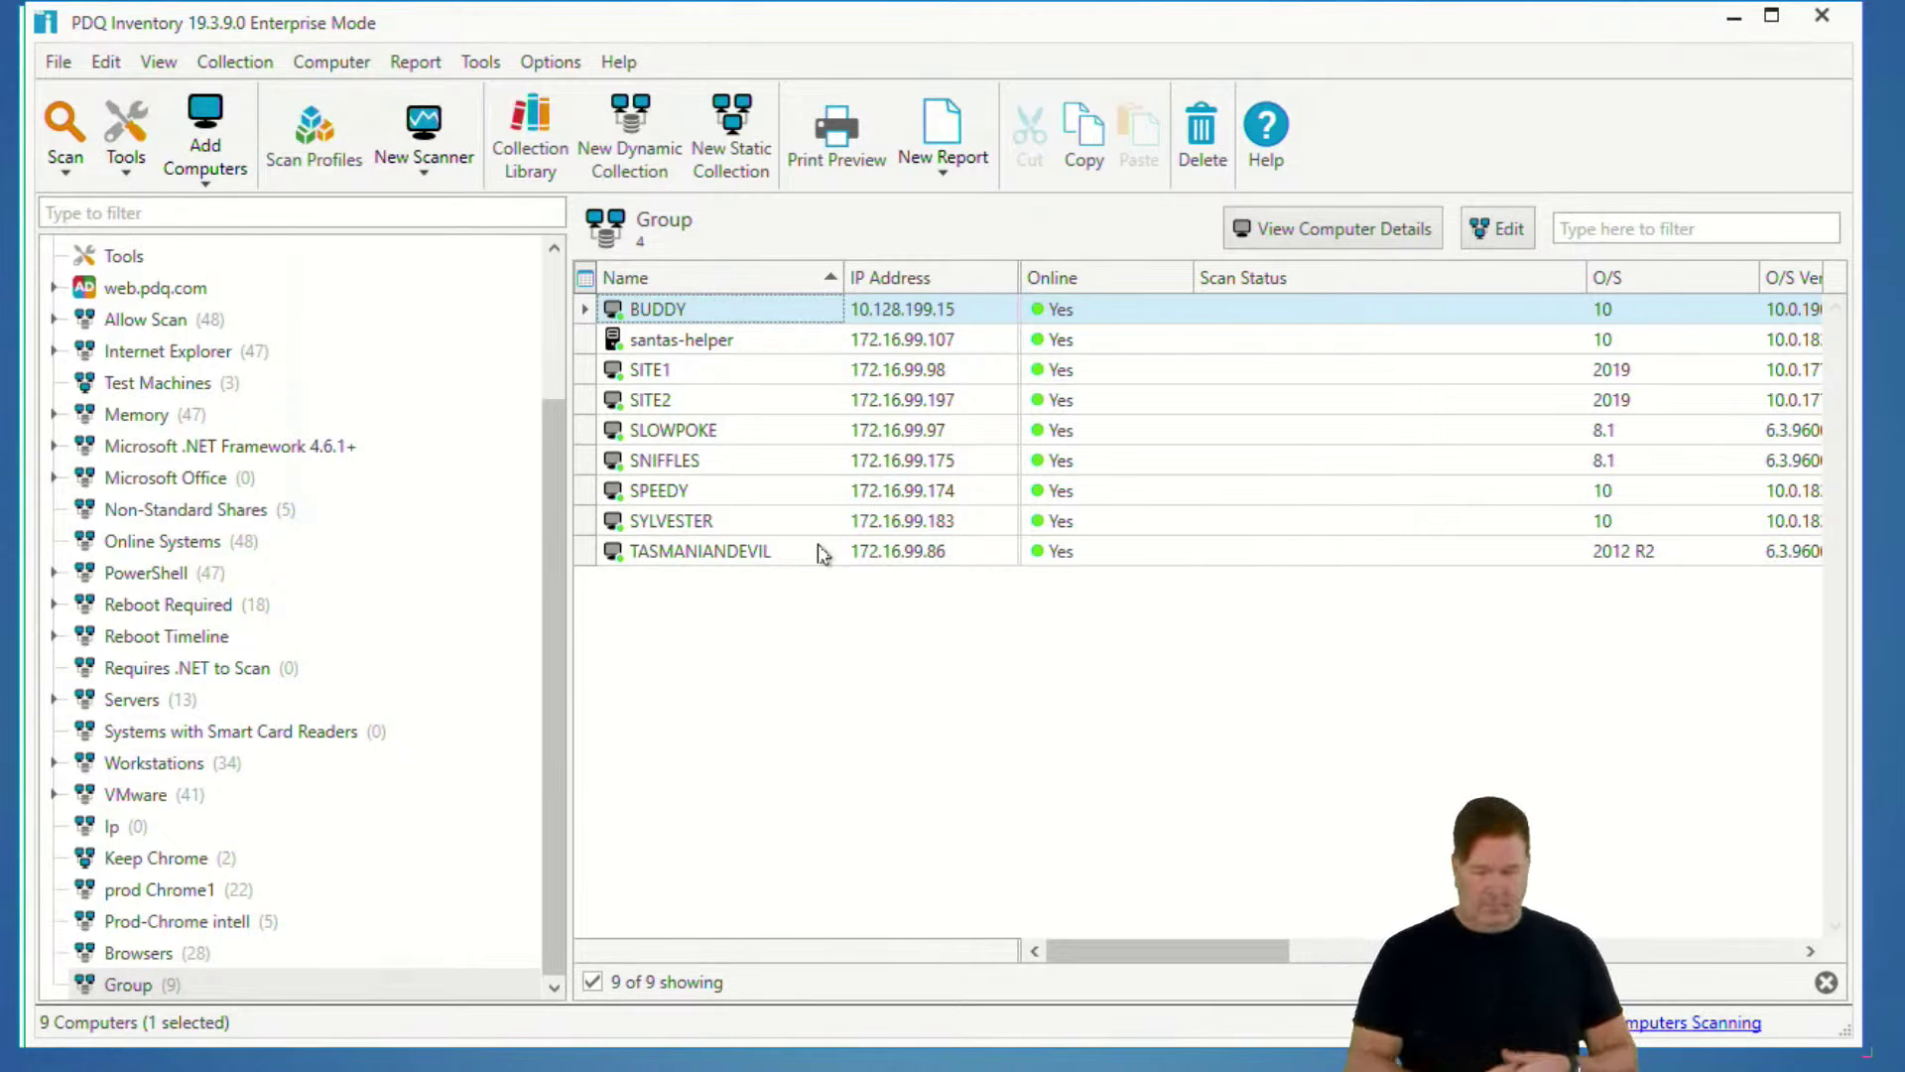
{"action": "left_click", "coordinate": [612, 139]}
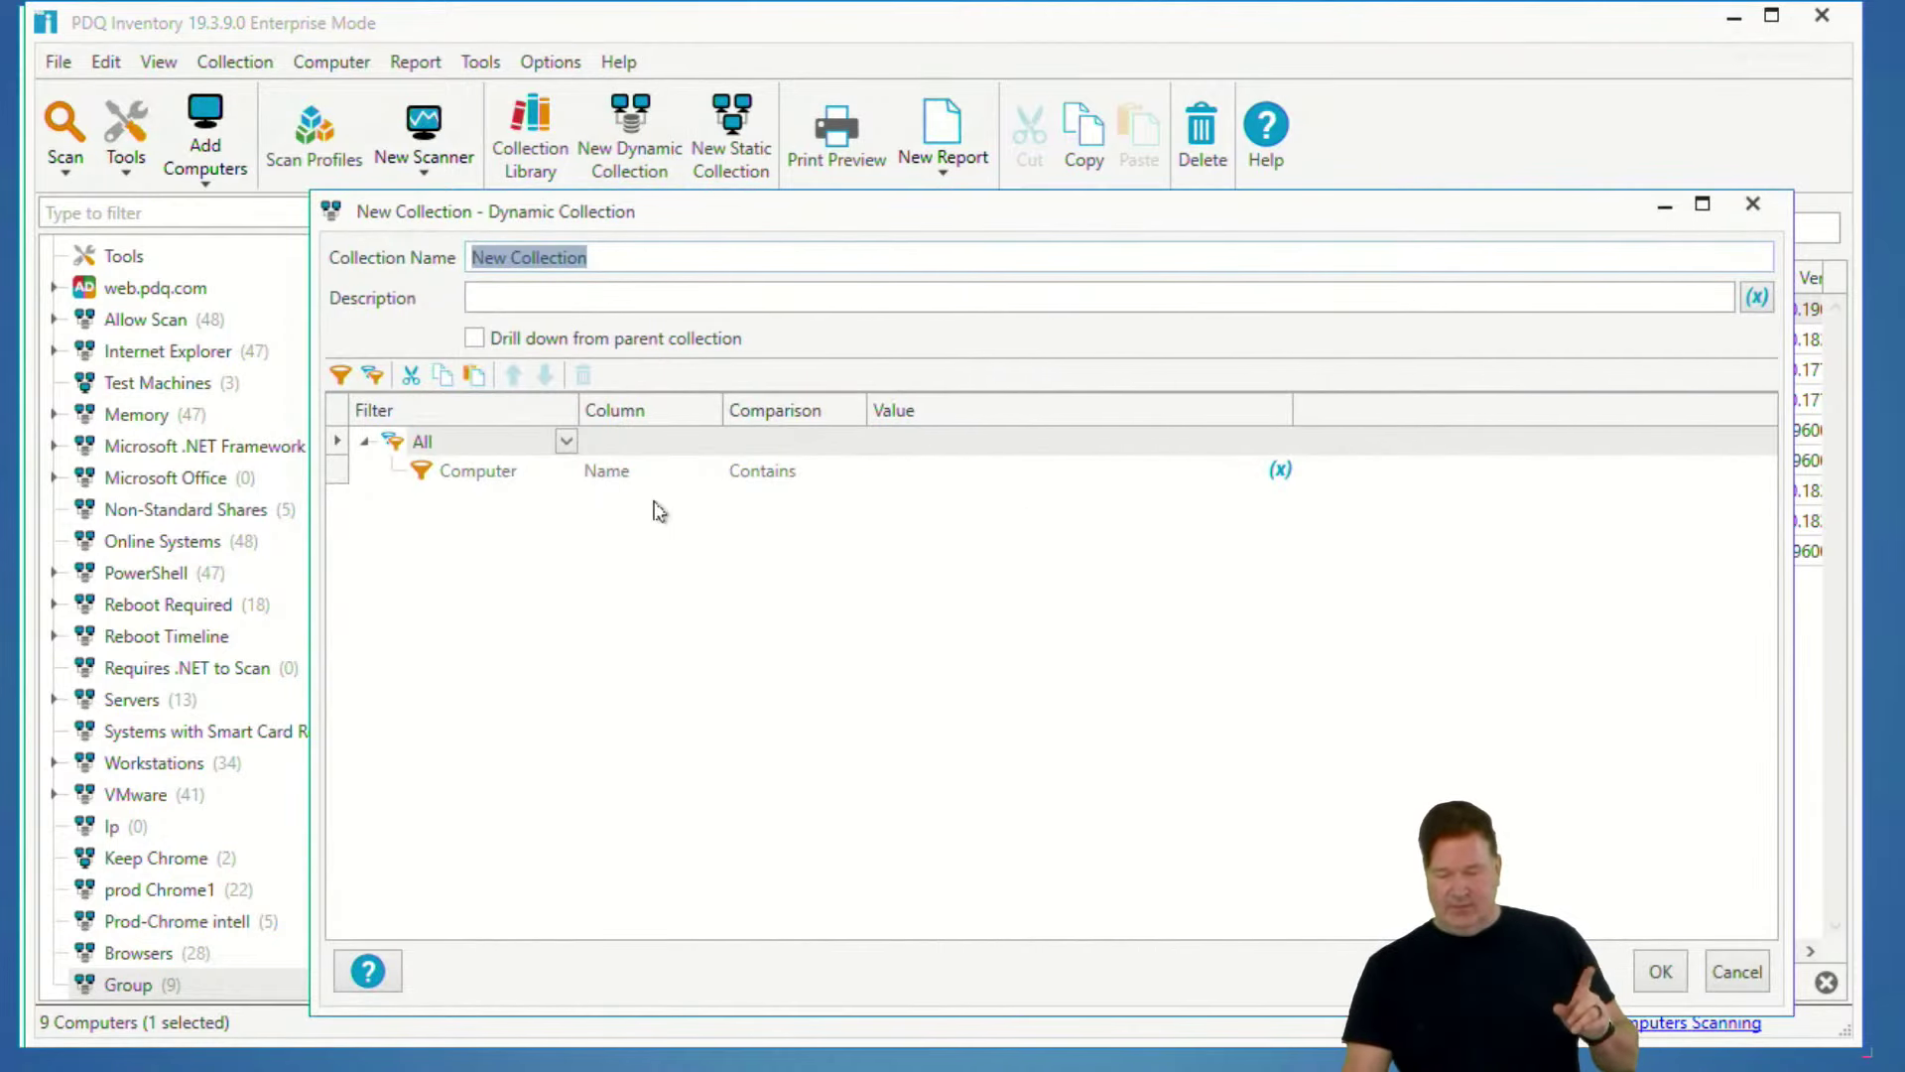
{"action": "left_click", "coordinate": [656, 472]}
{"action": "left_click", "coordinate": [710, 471]}
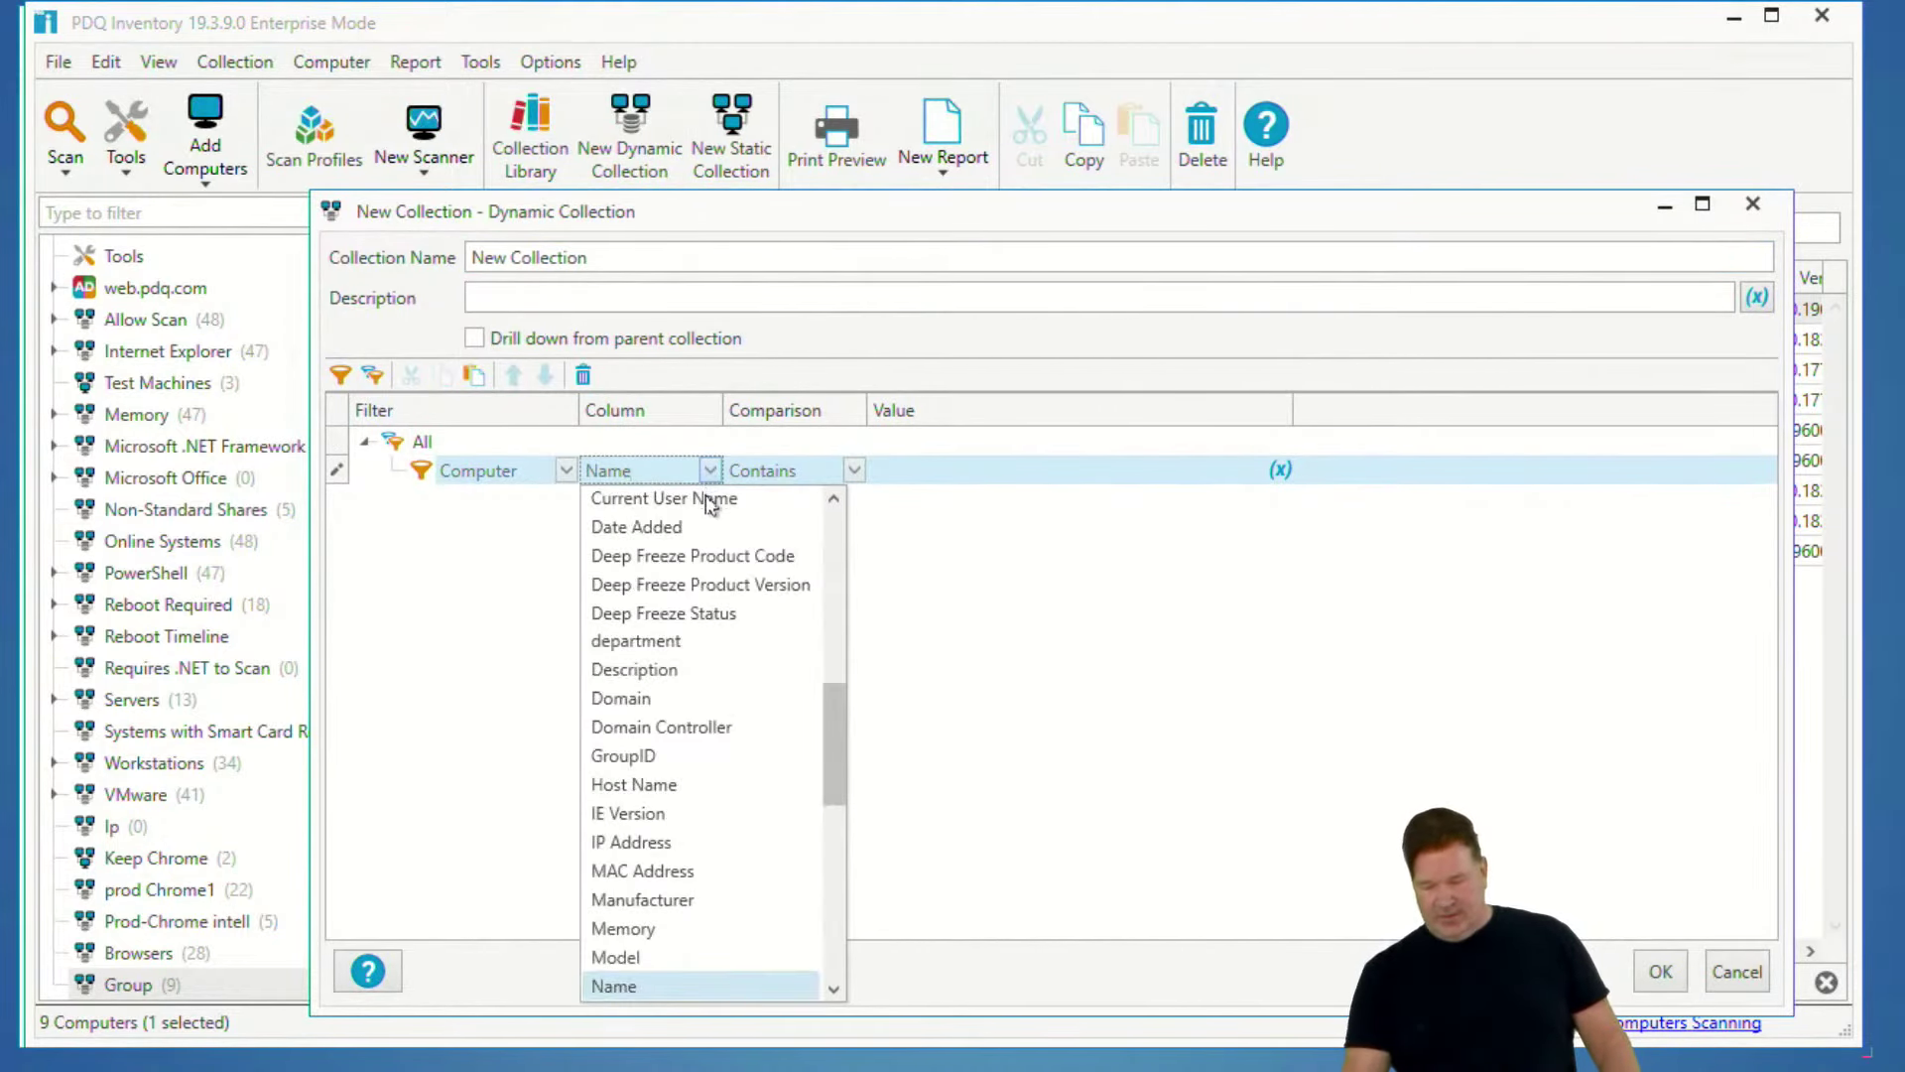
{"action": "left_click", "coordinate": [684, 648]}
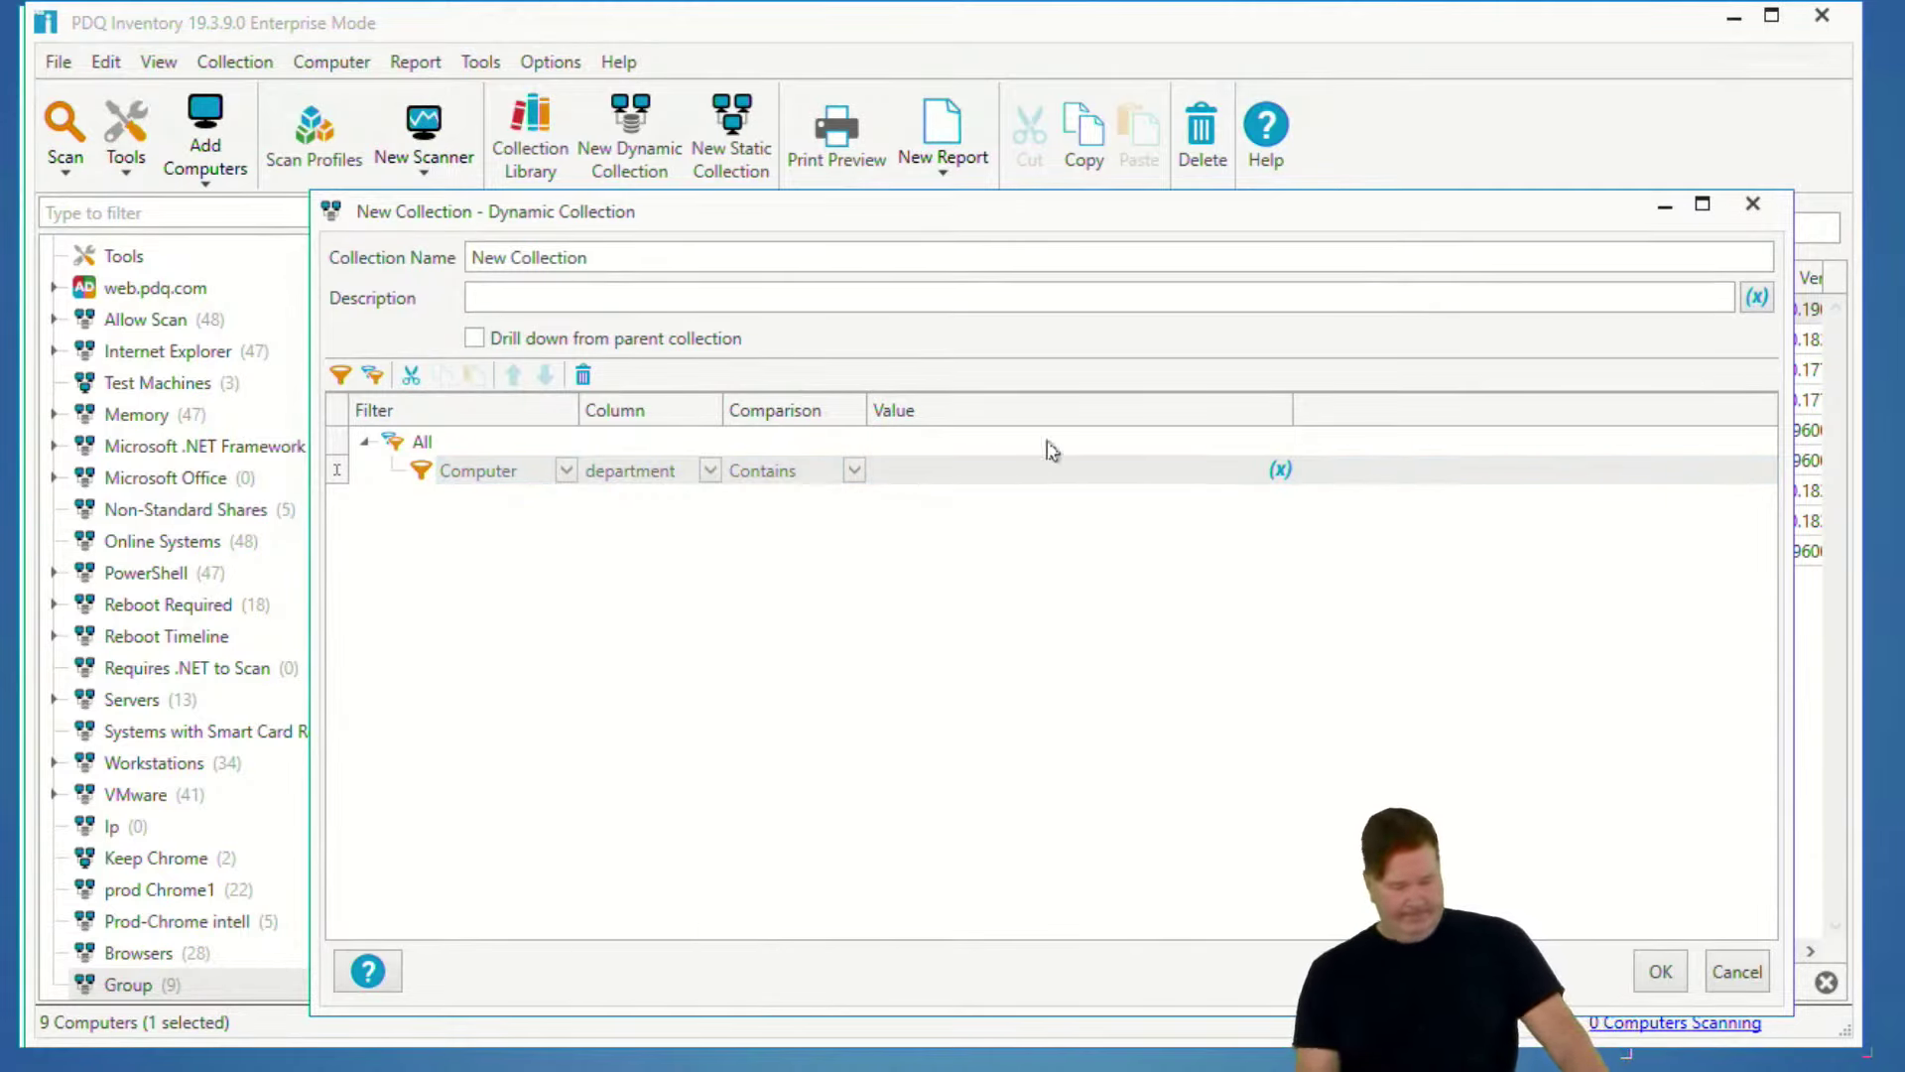
{"action": "left_click", "coordinate": [1754, 206]}
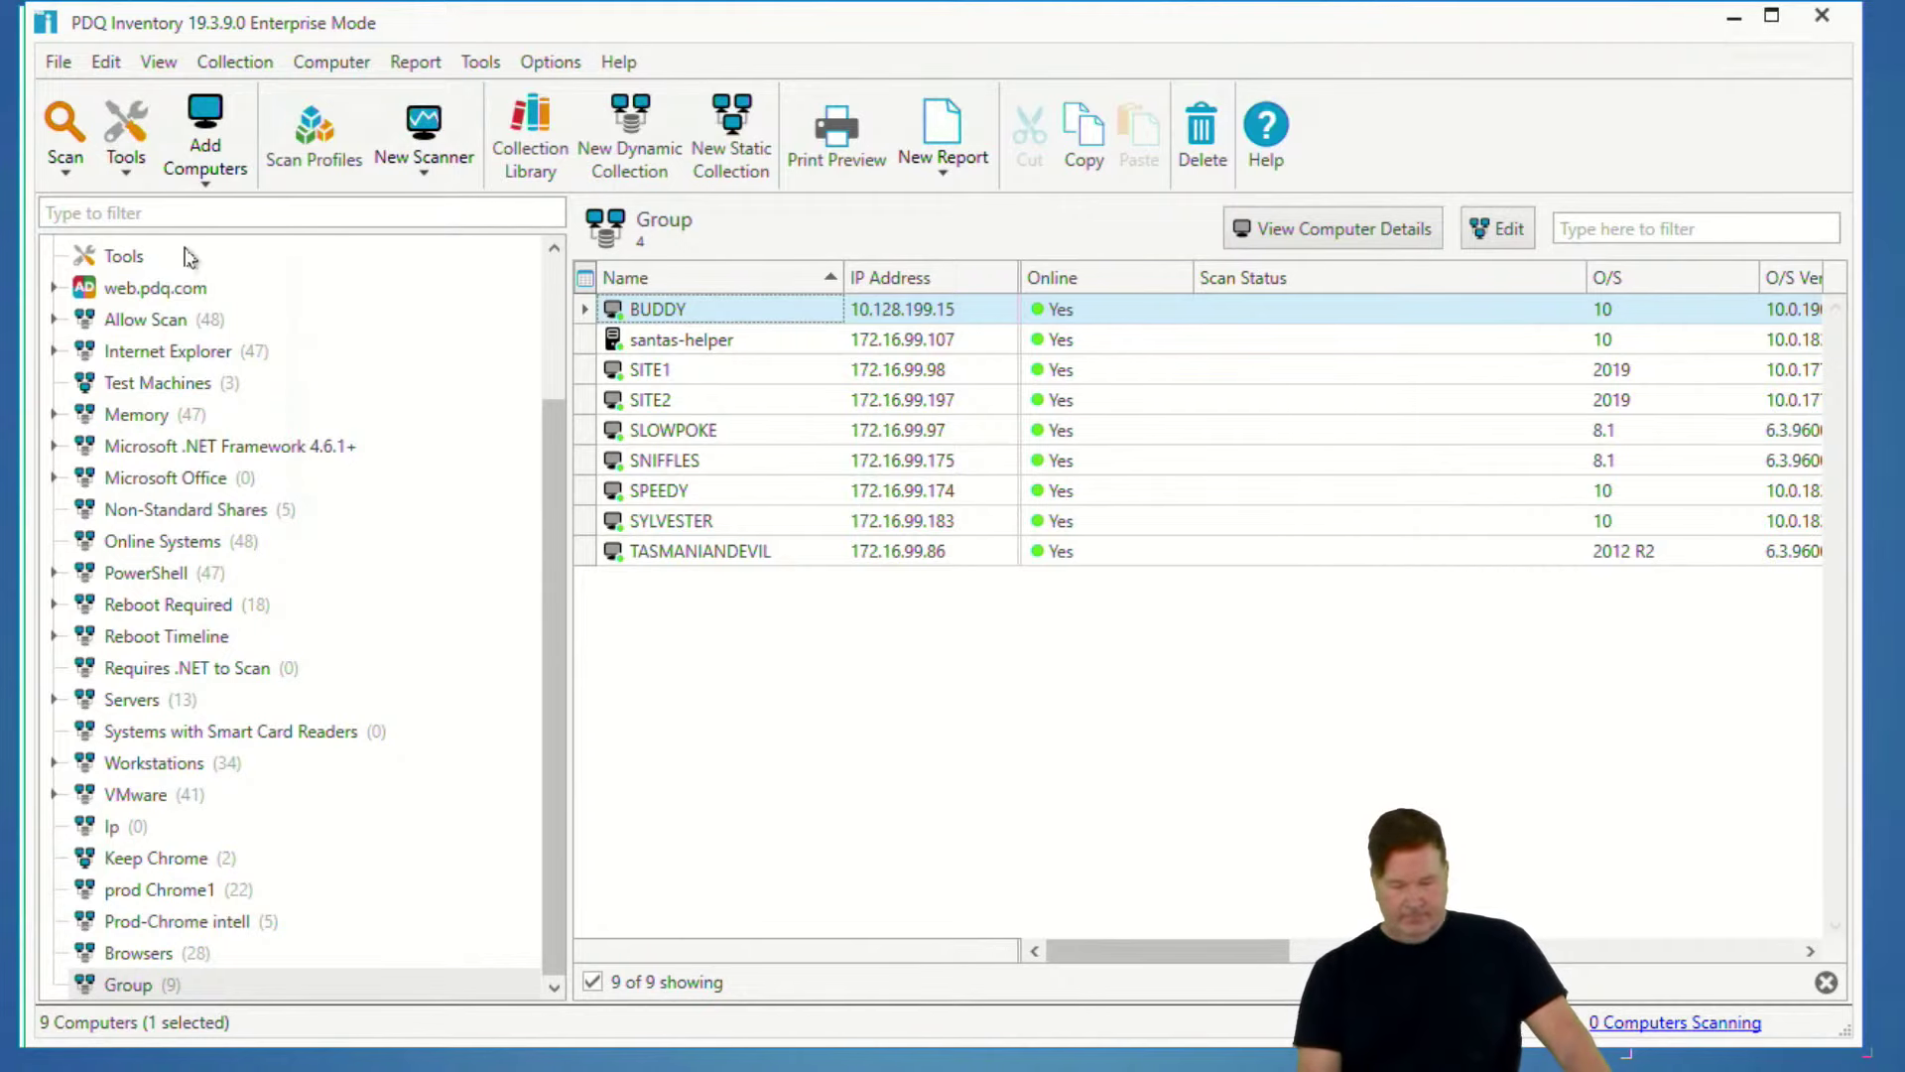
- Switch to PDQ Deploy and review the target history of the Smart Schedule Chrome schedule
{"action": "scroll", "coordinate": [142, 260], "scroll_direction": "up", "scroll_amount": 2}
{"action": "left_click", "coordinate": [164, 285]}
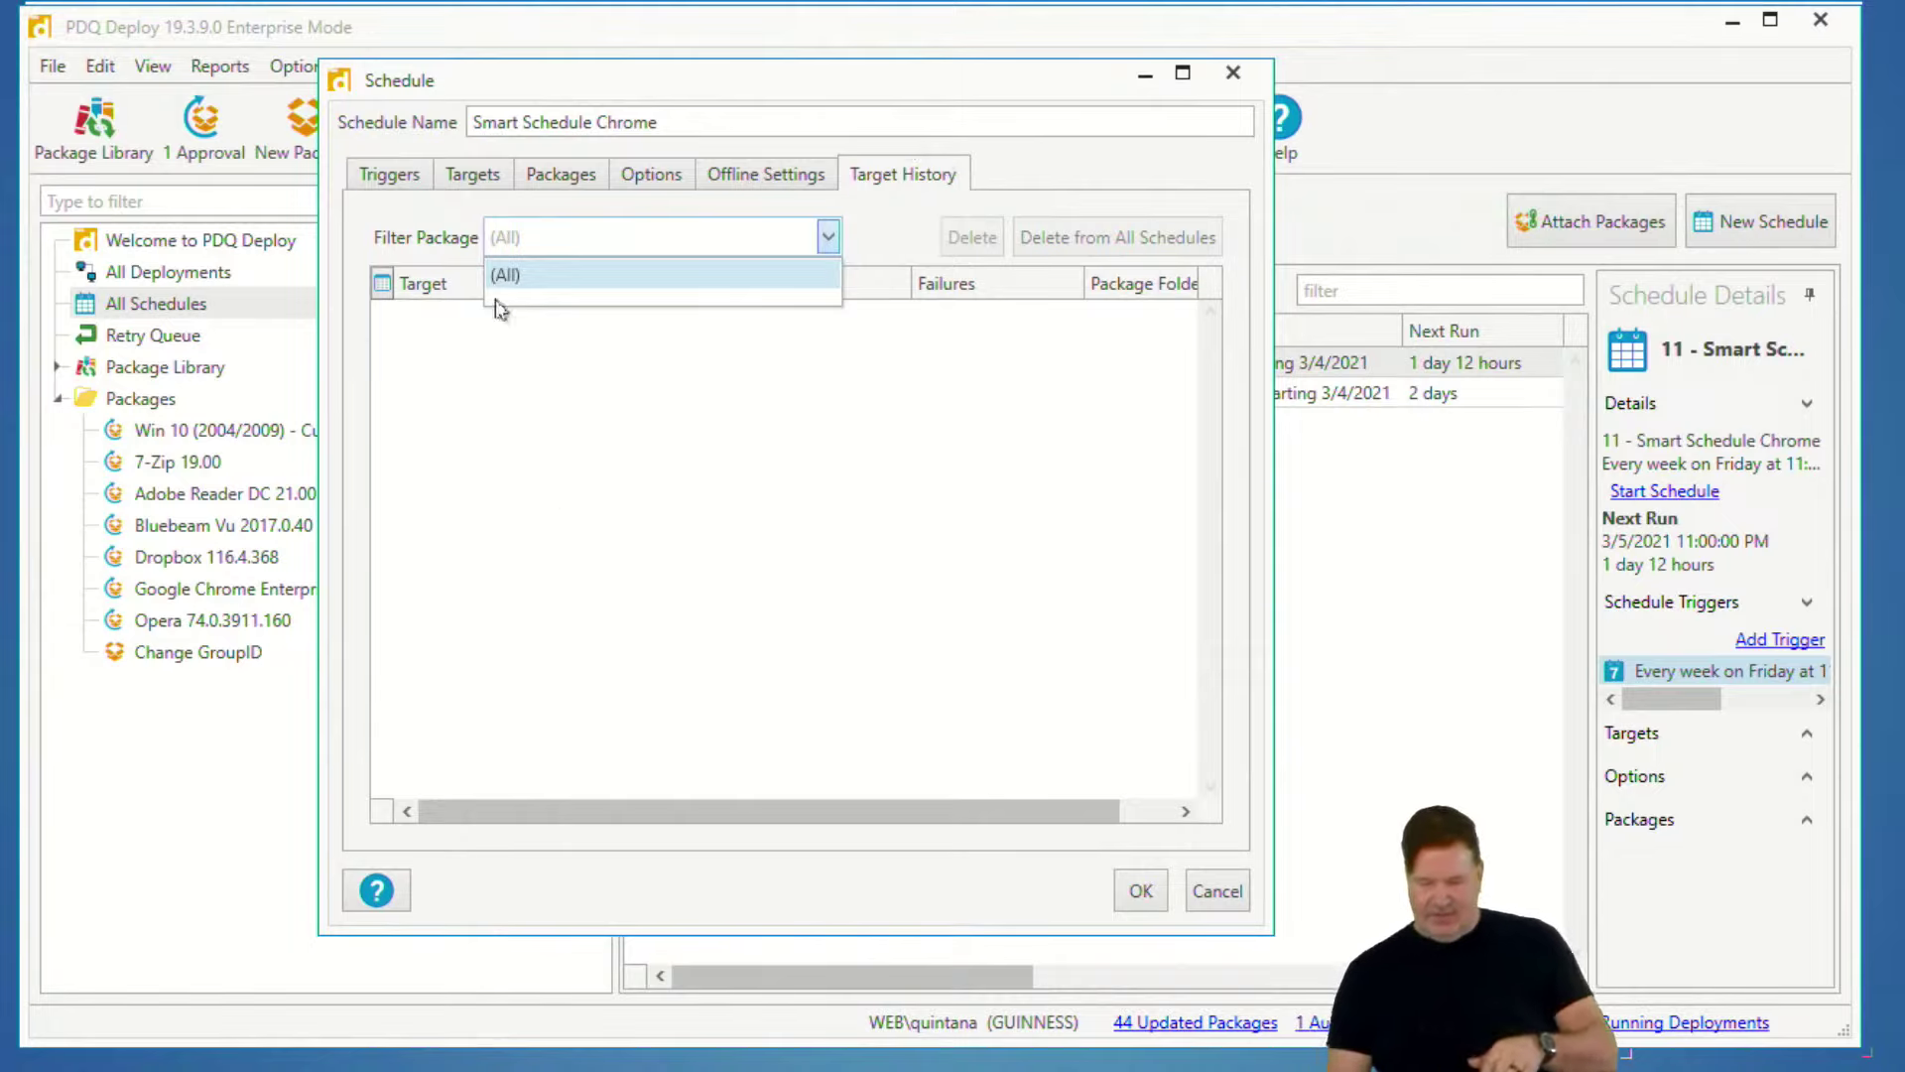
{"action": "left_click", "coordinate": [1235, 87]}
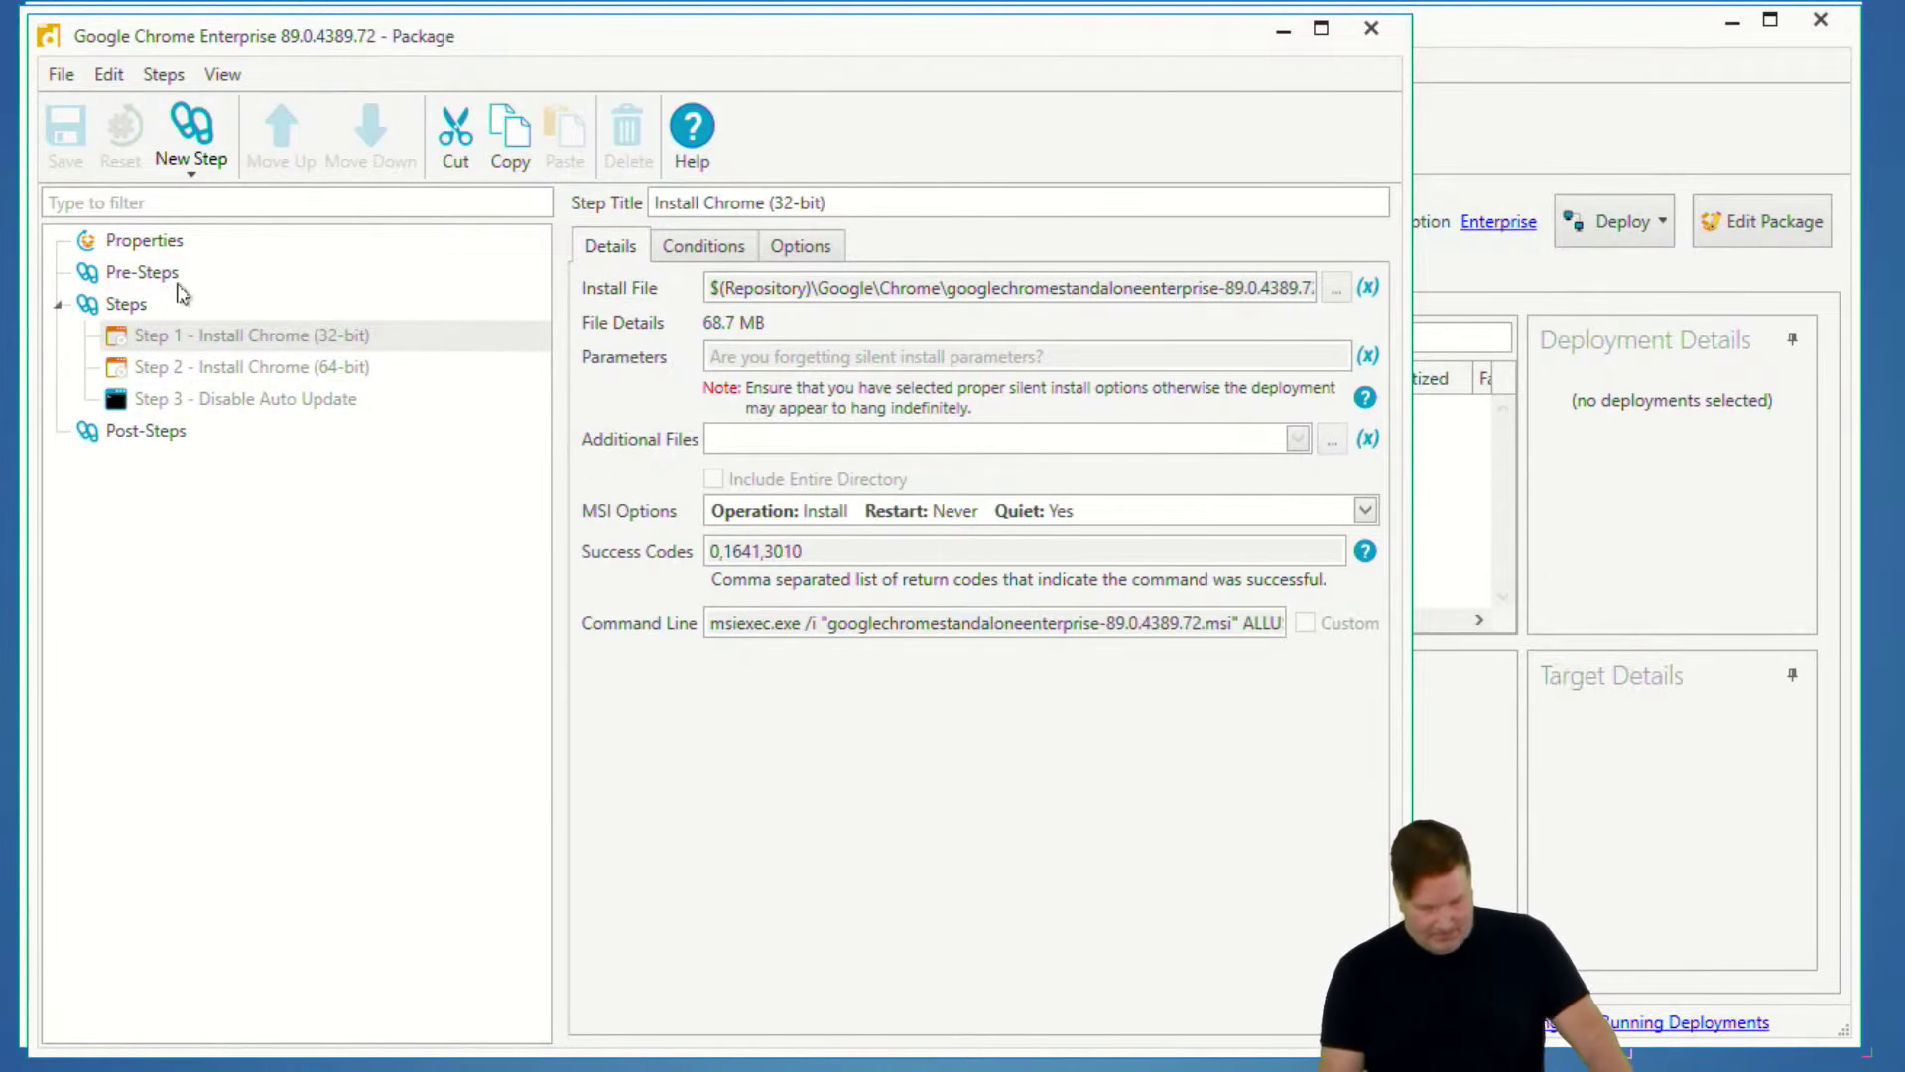
- Examine the options and conditions of the Install Chrome (64-bit) step in the Google Chrome Enterprise package
{"action": "left_click", "coordinate": [254, 369]}
{"action": "left_click", "coordinate": [792, 353]}
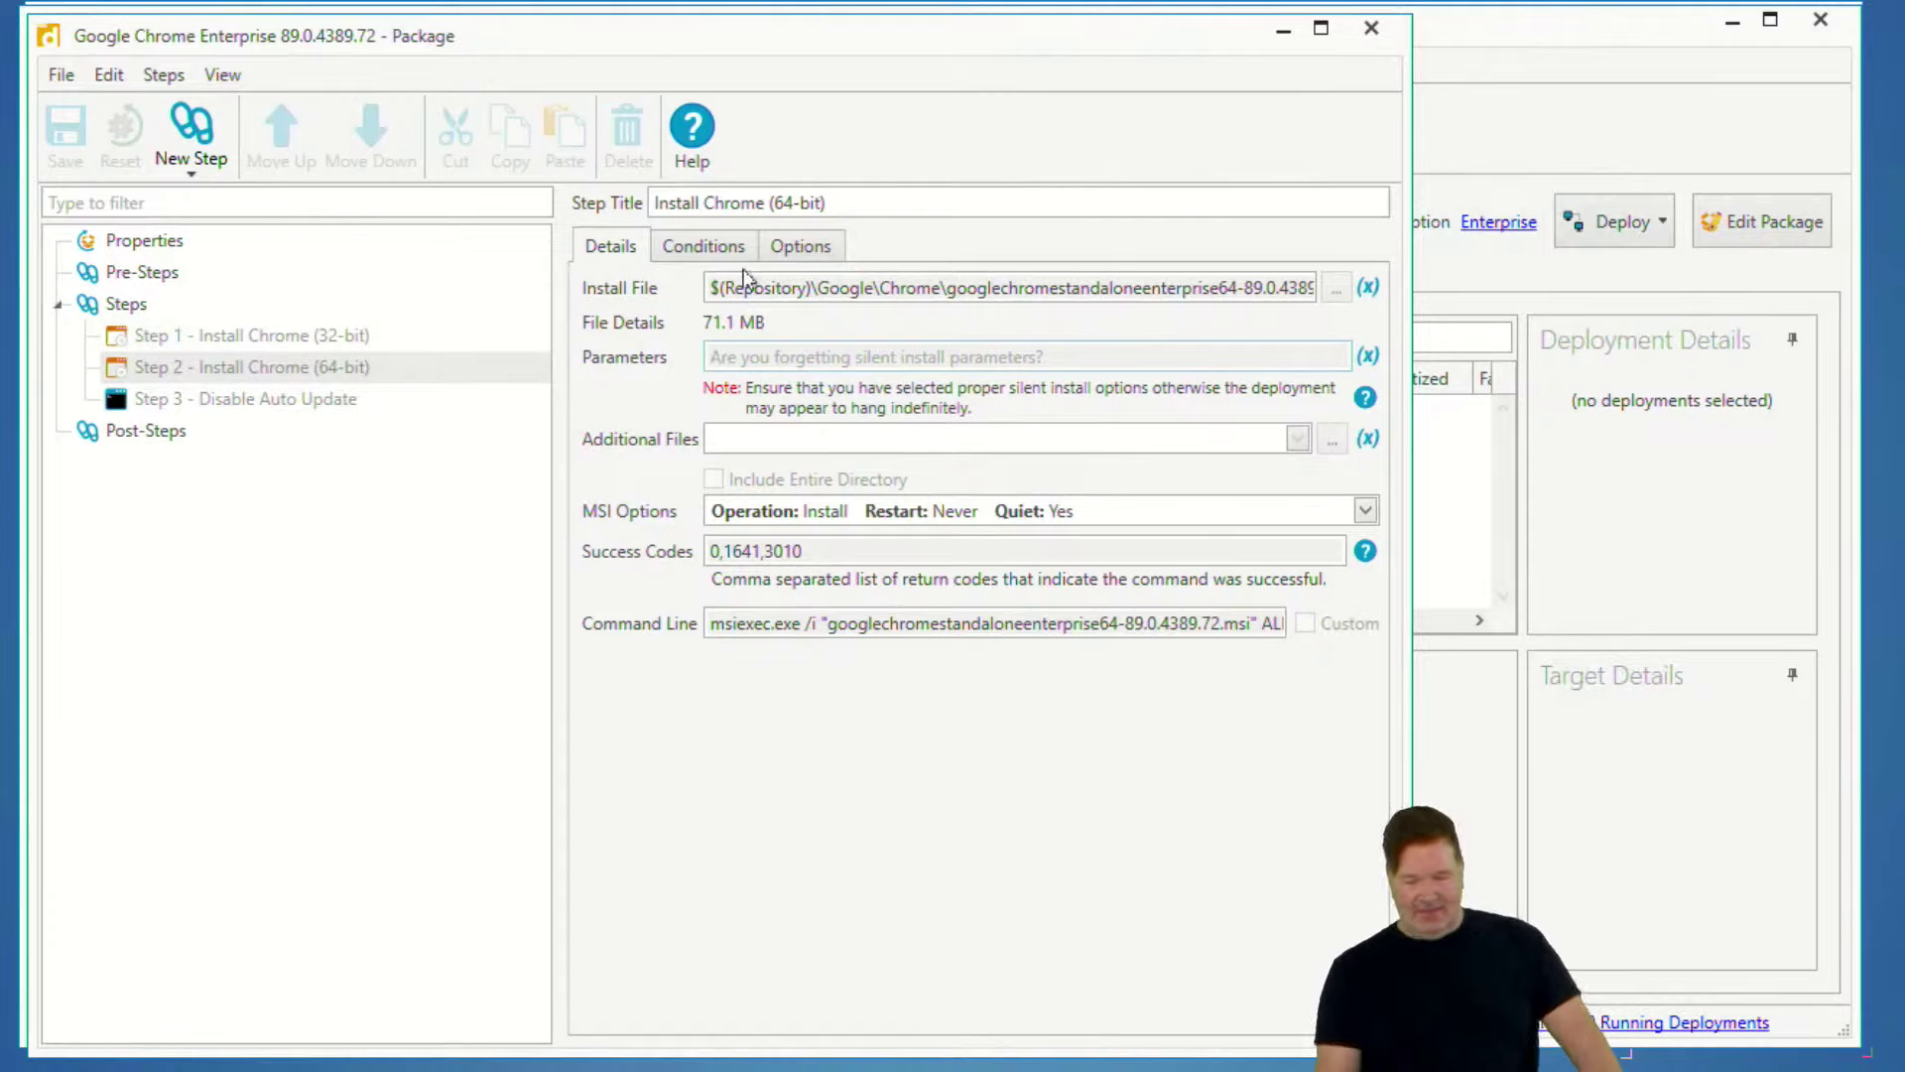
{"action": "left_click", "coordinate": [800, 250]}
{"action": "left_click", "coordinate": [714, 250]}
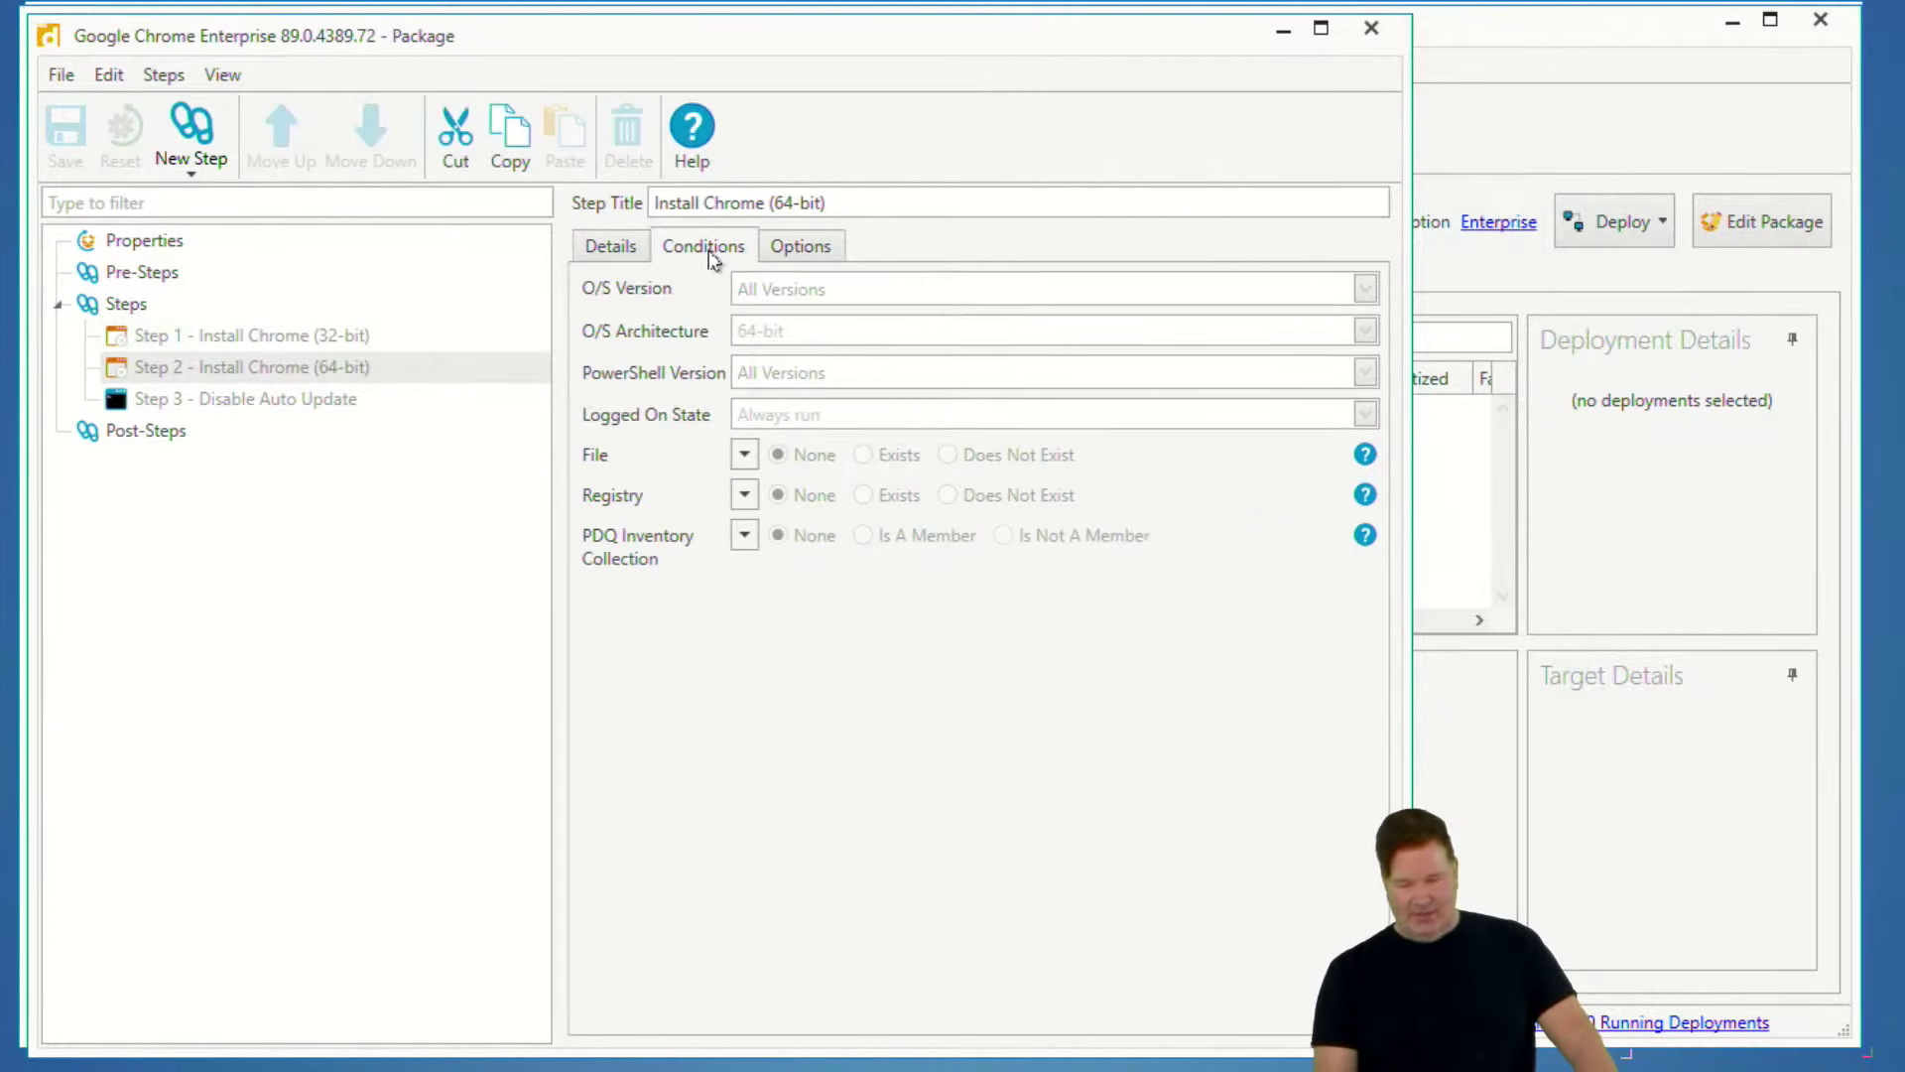
- Review the Google Chrome Enterprise package's auto download options and standard package conversion warning, decline the conversion, and close the package
{"action": "left_click", "coordinate": [129, 241]}
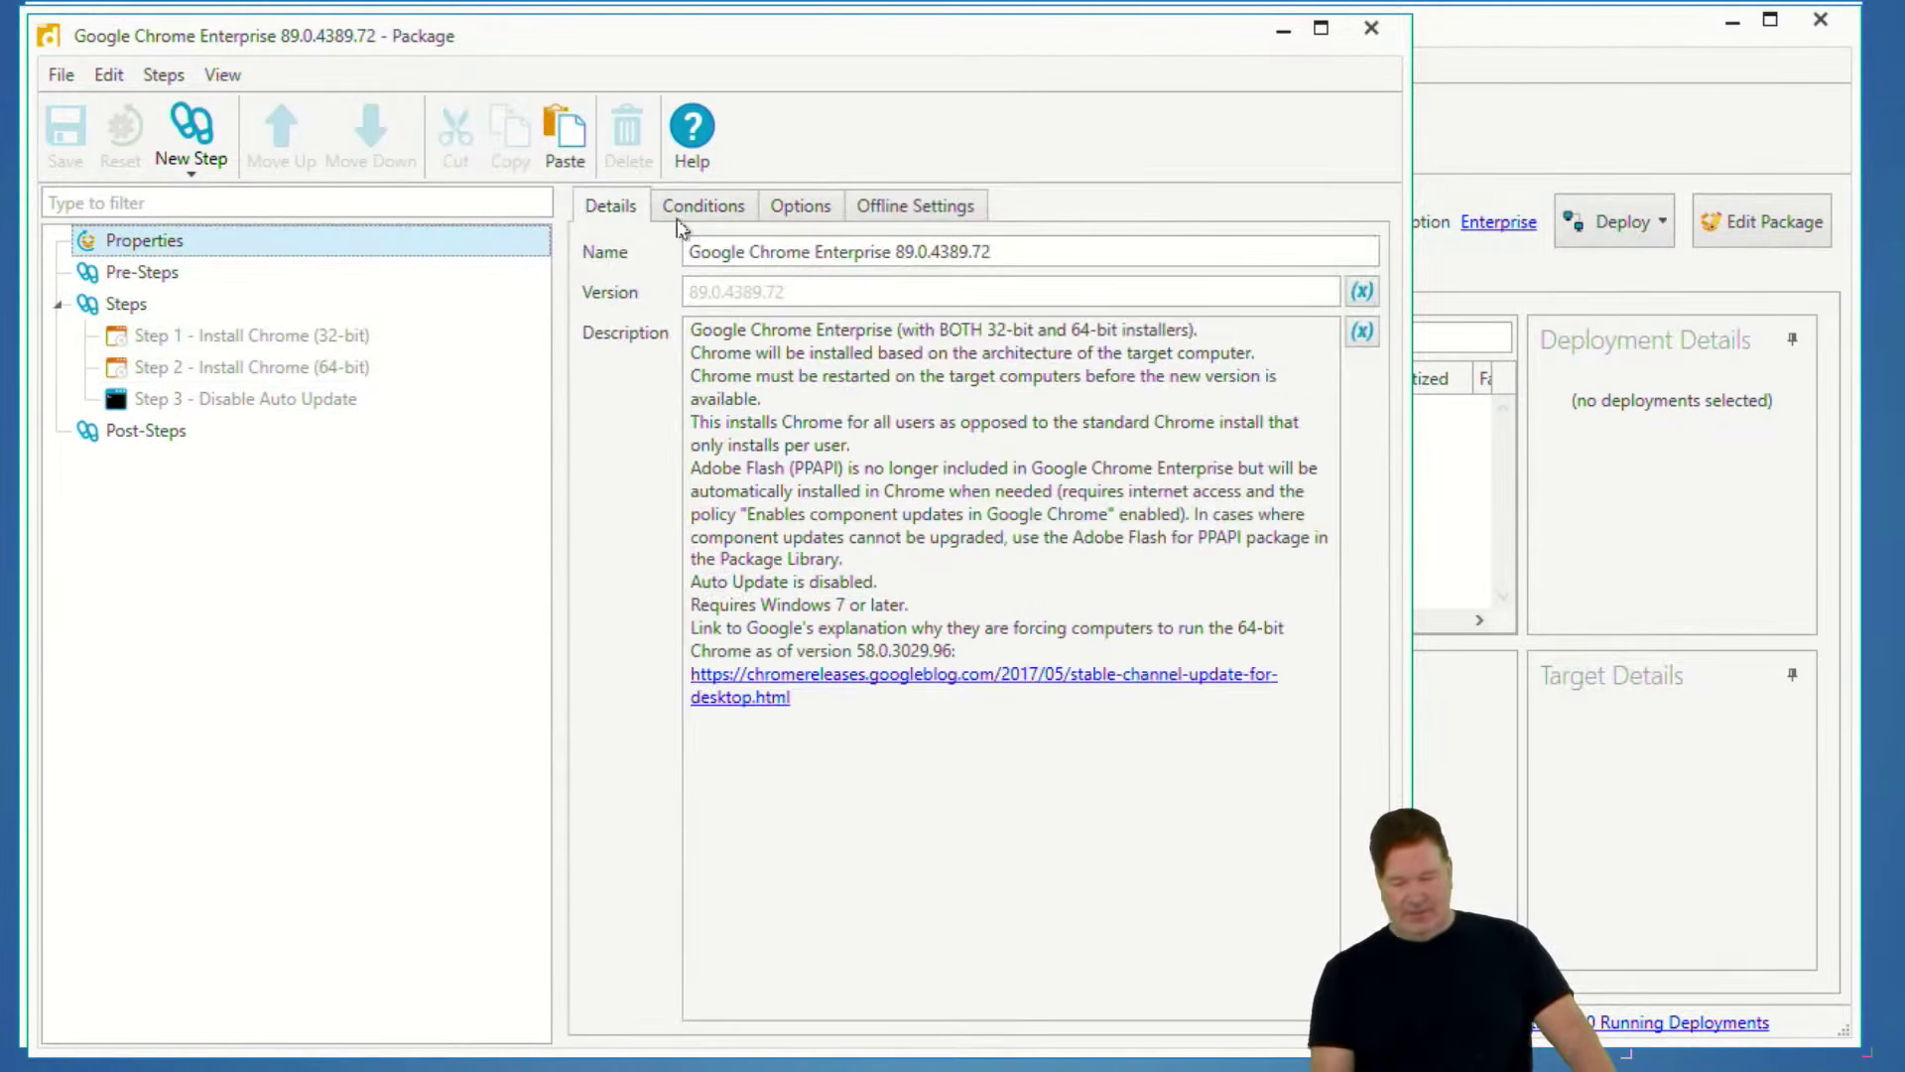
{"action": "left_click", "coordinate": [800, 207]}
{"action": "left_click", "coordinate": [698, 738]}
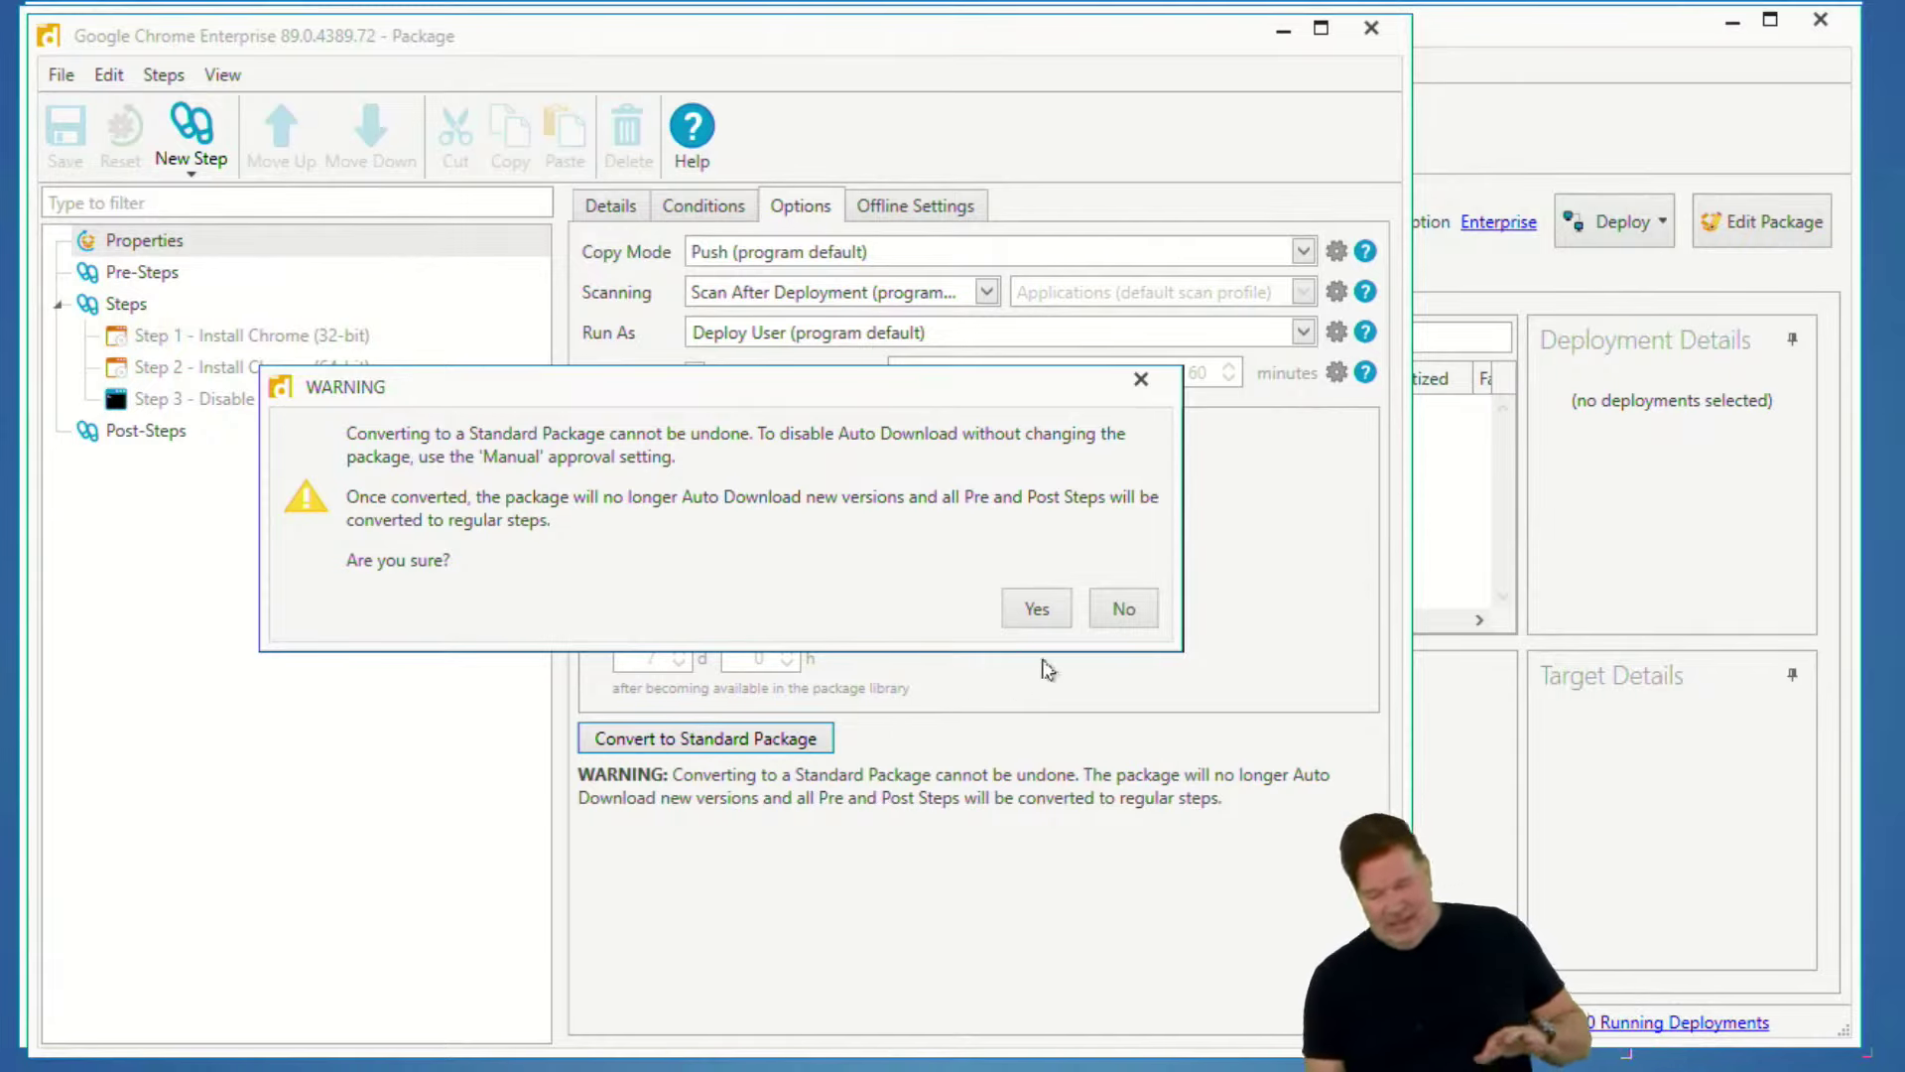
{"action": "left_click", "coordinate": [1122, 608]}
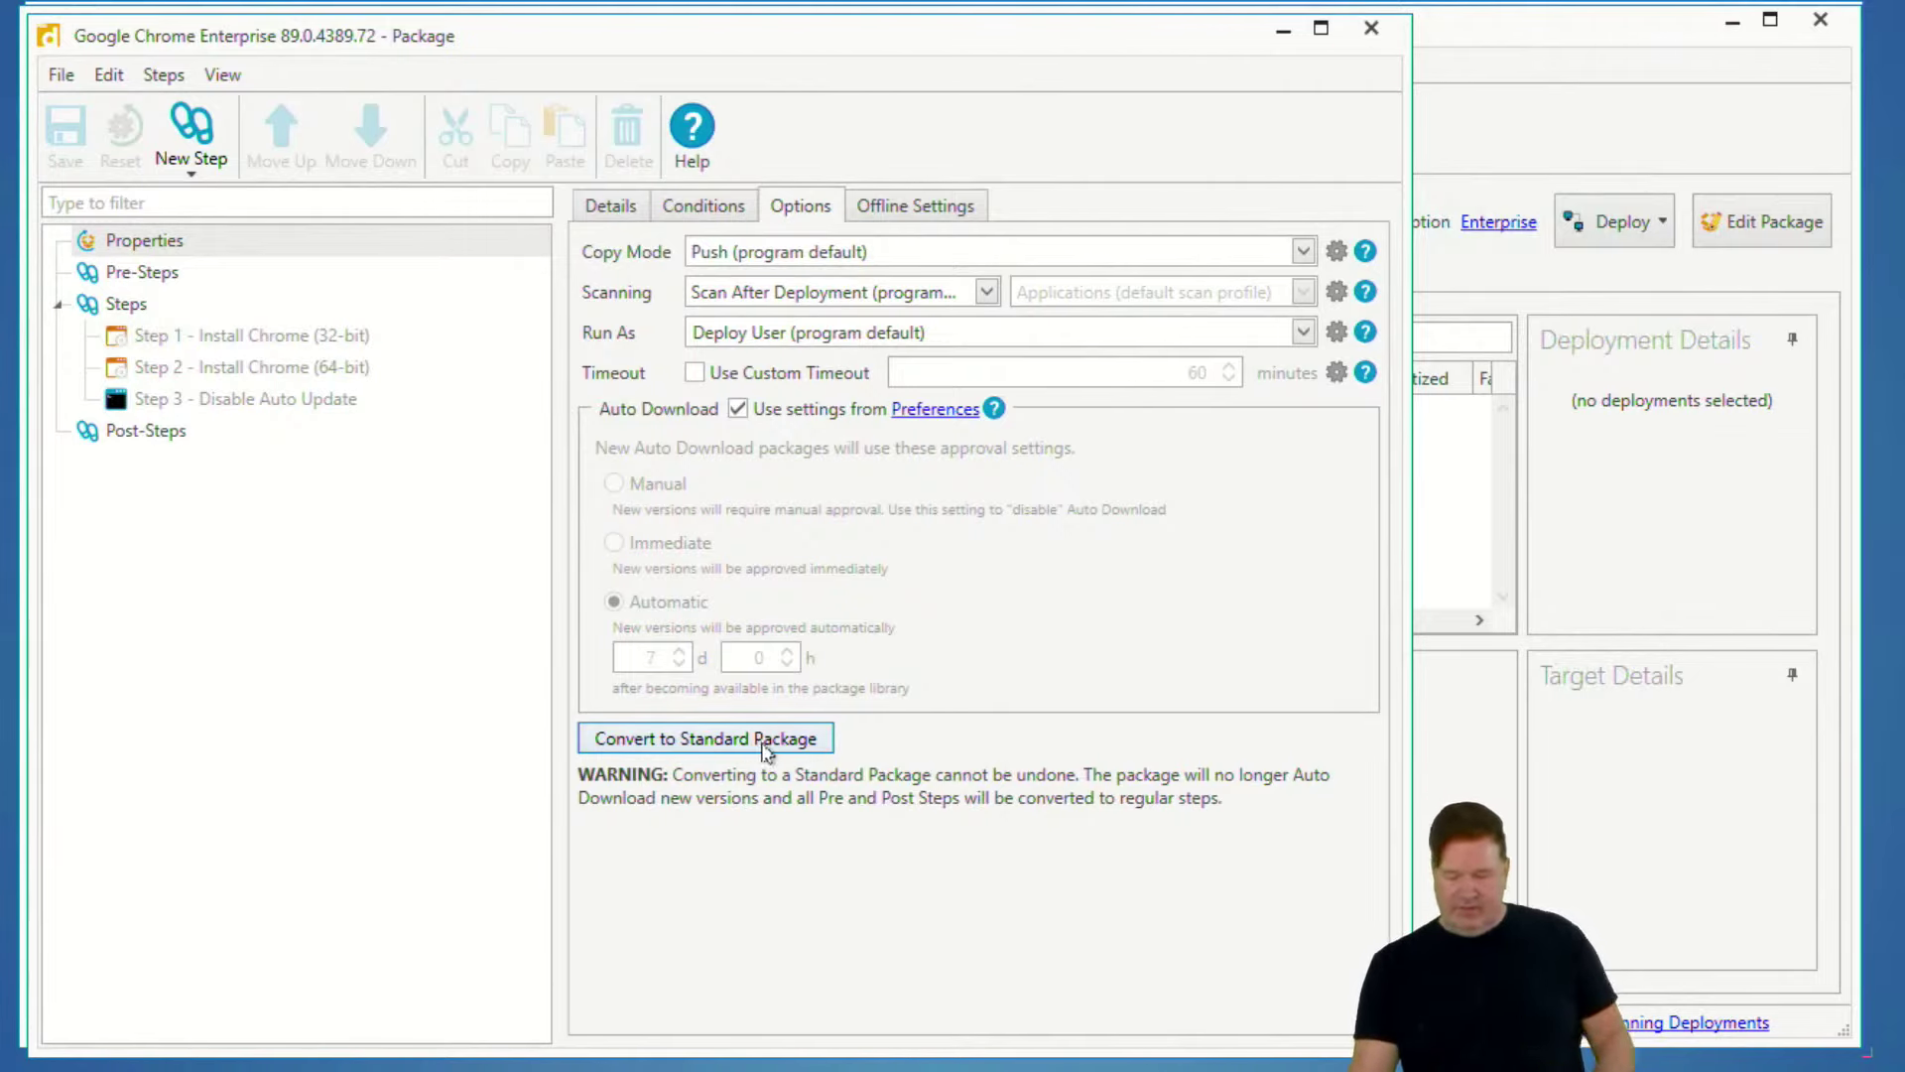
{"action": "left_click", "coordinate": [1371, 28]}
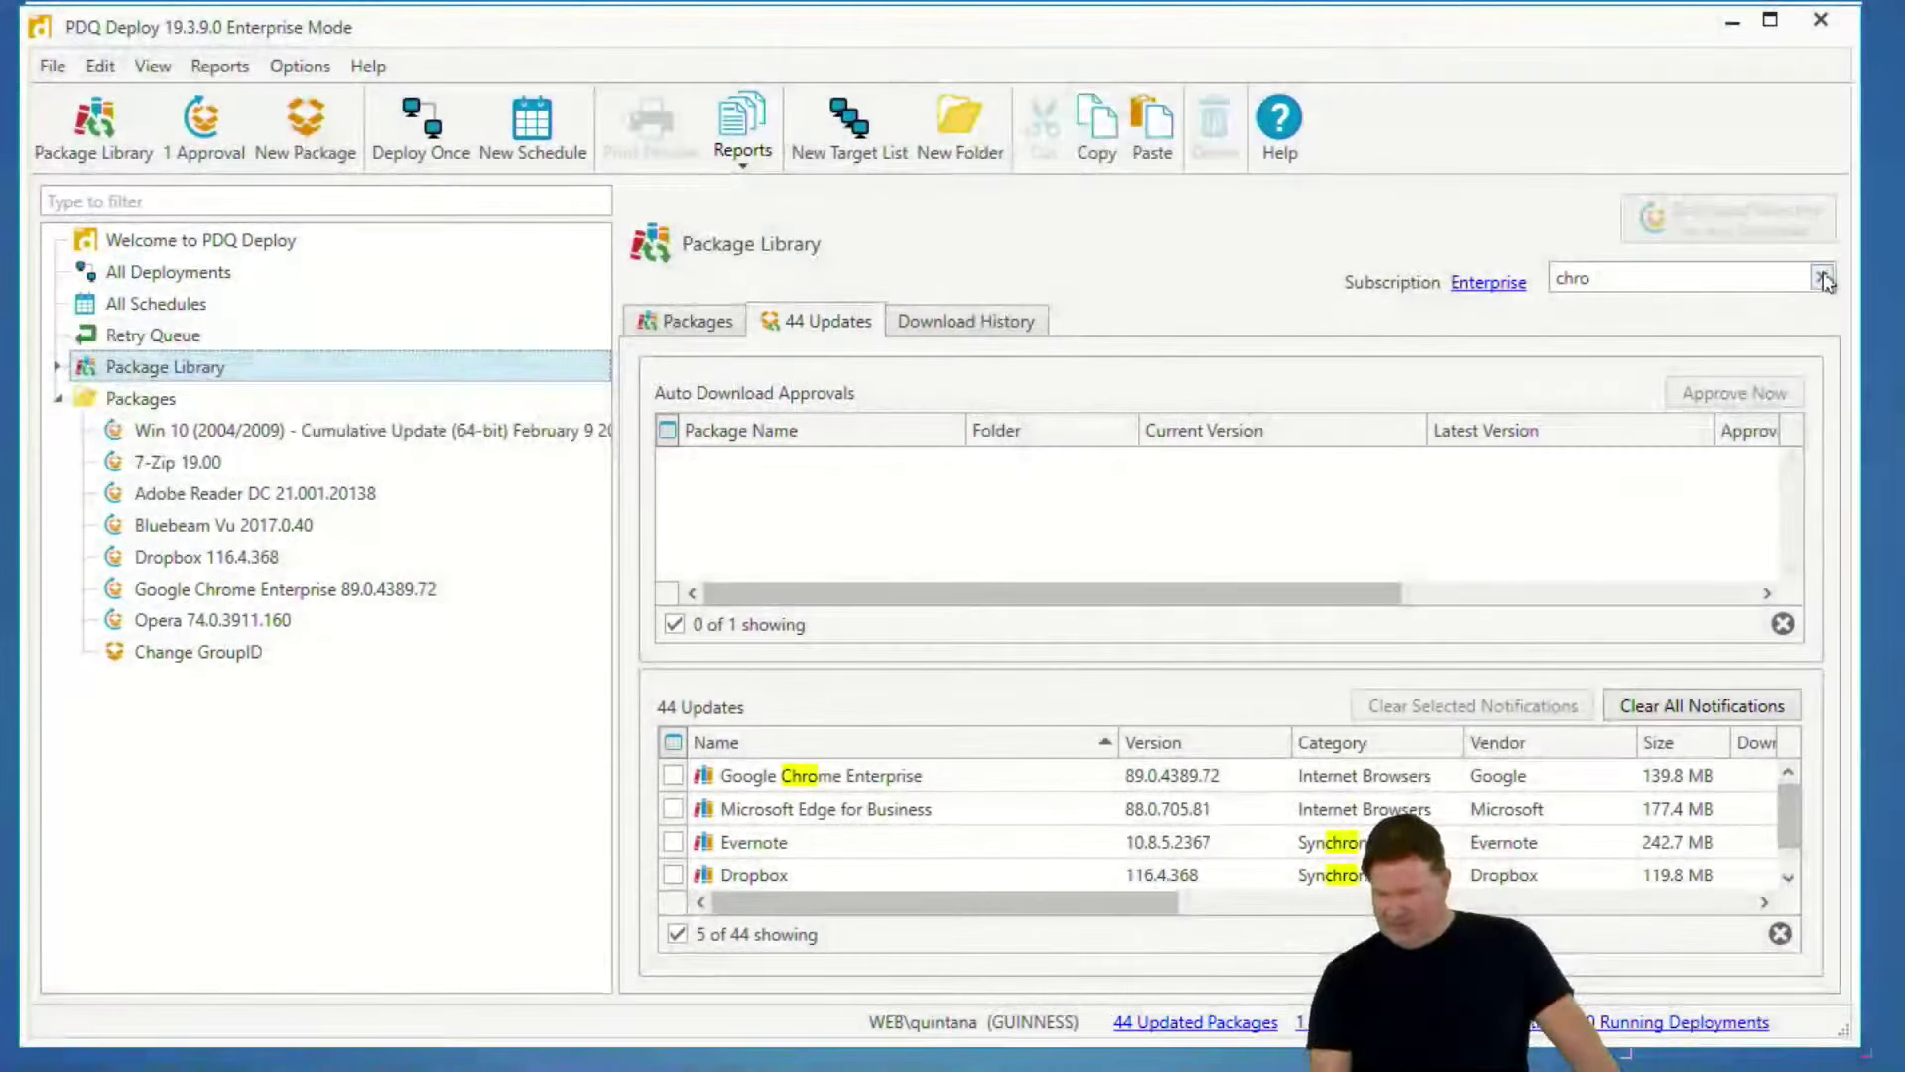
- Clear the package library filter, add a Reboot post-step to the Adobe Reader DC package, and save and close it
{"action": "key", "text": "Escape"}
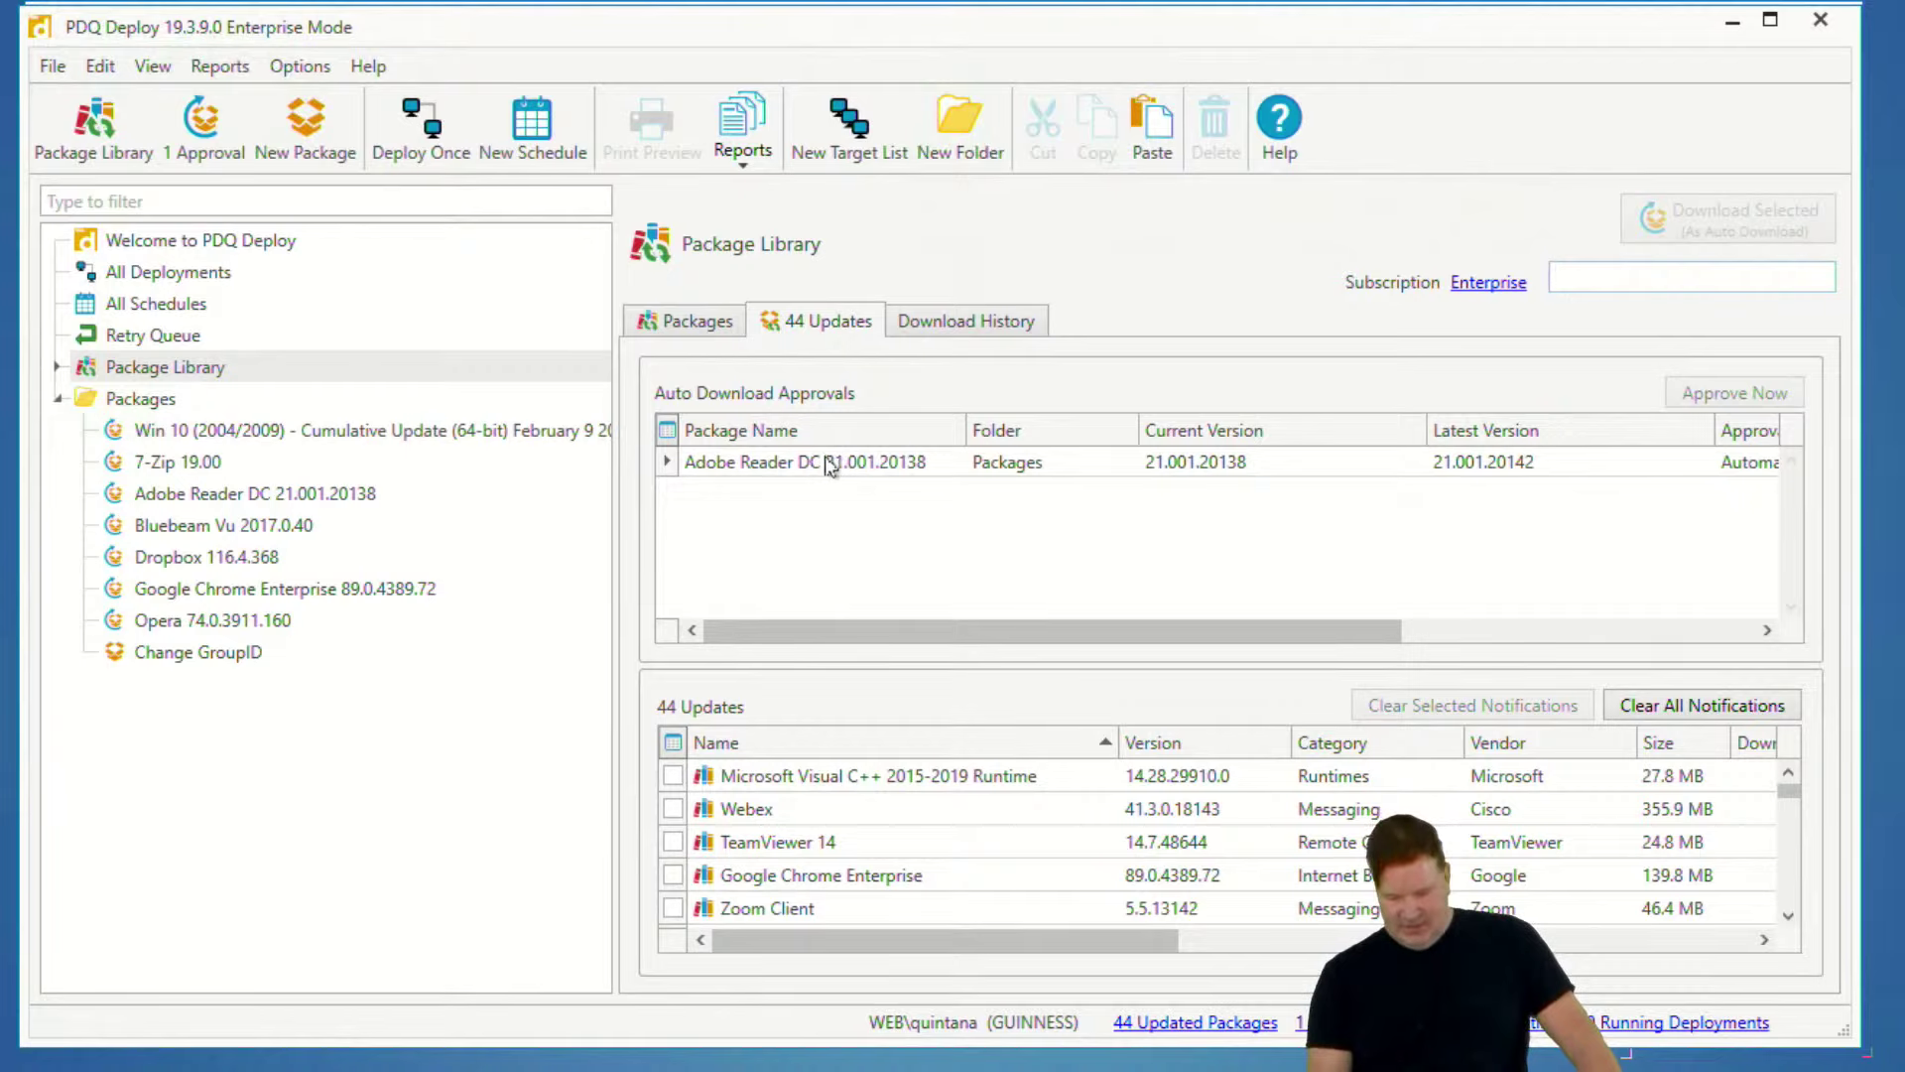
{"action": "left_click", "coordinate": [214, 495]}
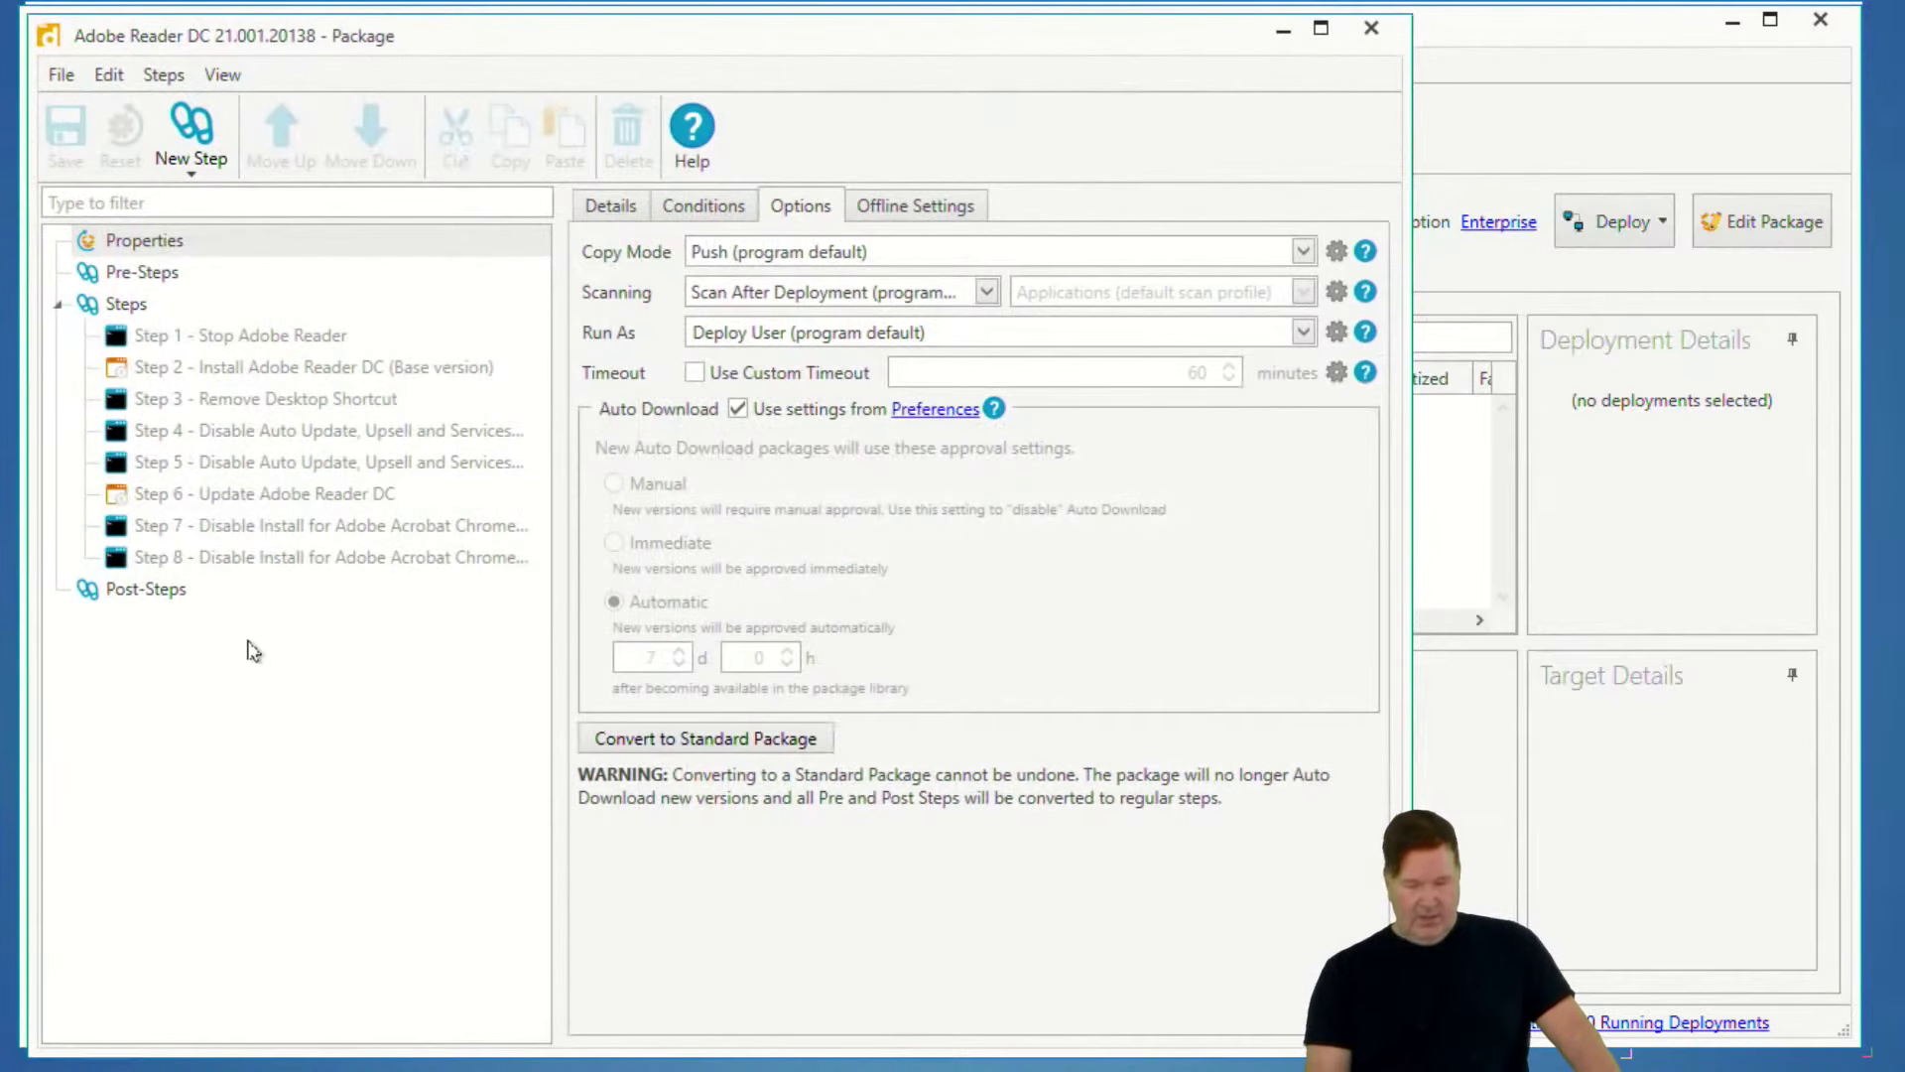
{"action": "left_click", "coordinate": [159, 591]}
{"action": "left_click", "coordinate": [714, 507]}
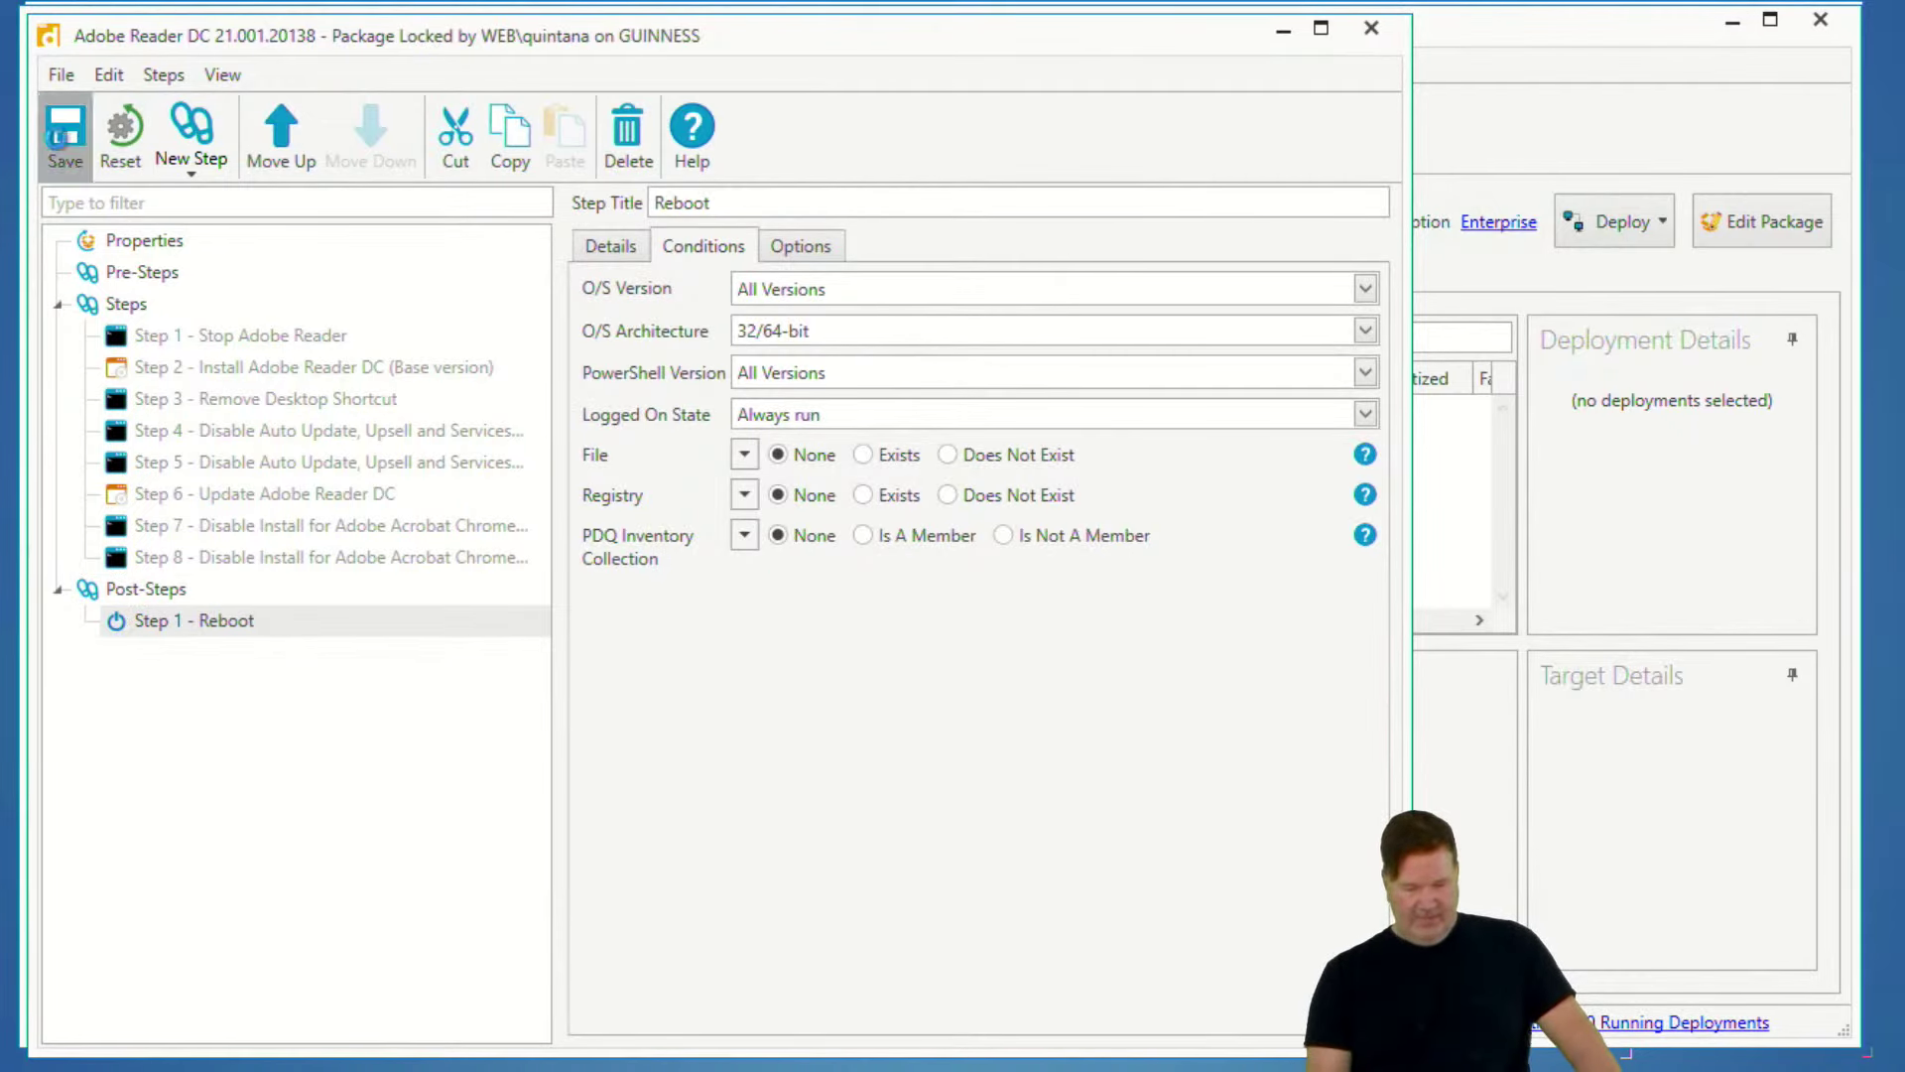
{"action": "left_click", "coordinate": [66, 131]}
{"action": "left_click", "coordinate": [1372, 28]}
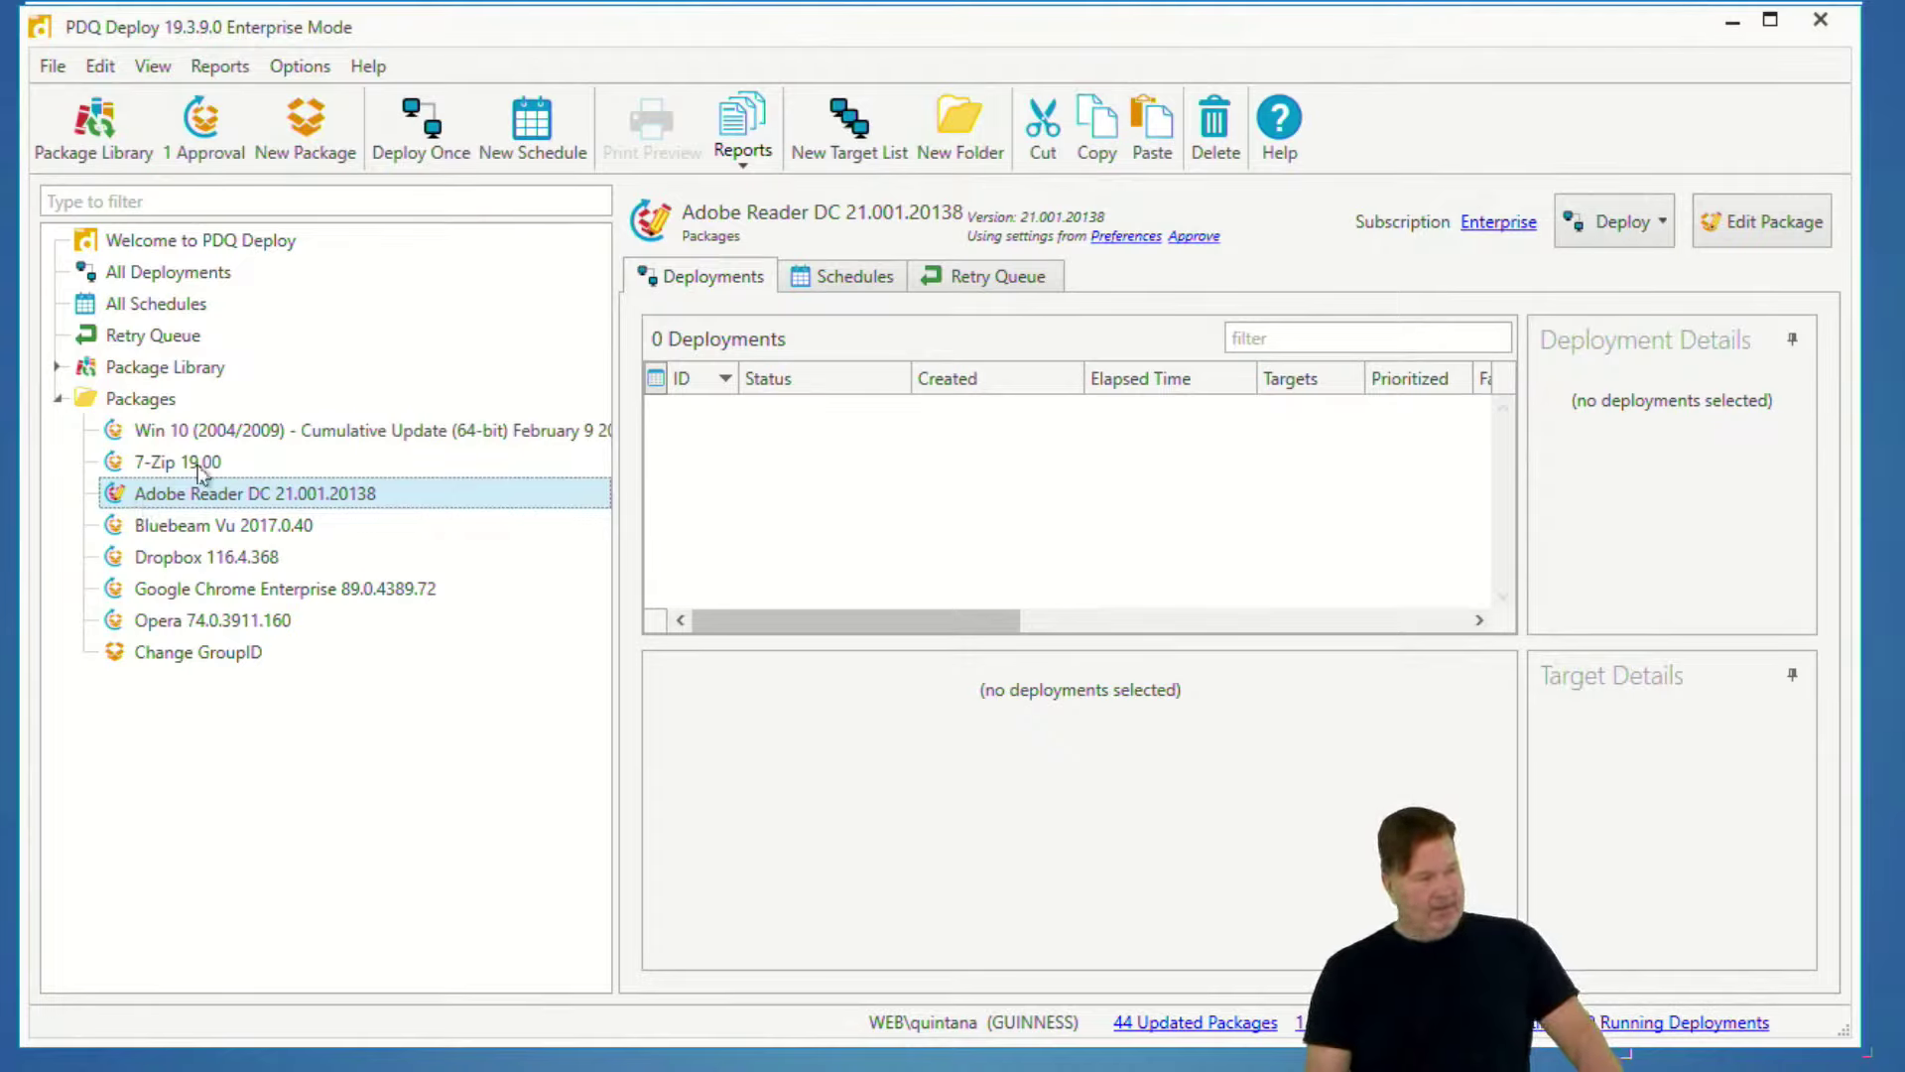
- Approve the pending Adobe Reader DC 21.001.20142 auto download and open the updated package to check its Reboot post-step
{"action": "left_click", "coordinate": [201, 119]}
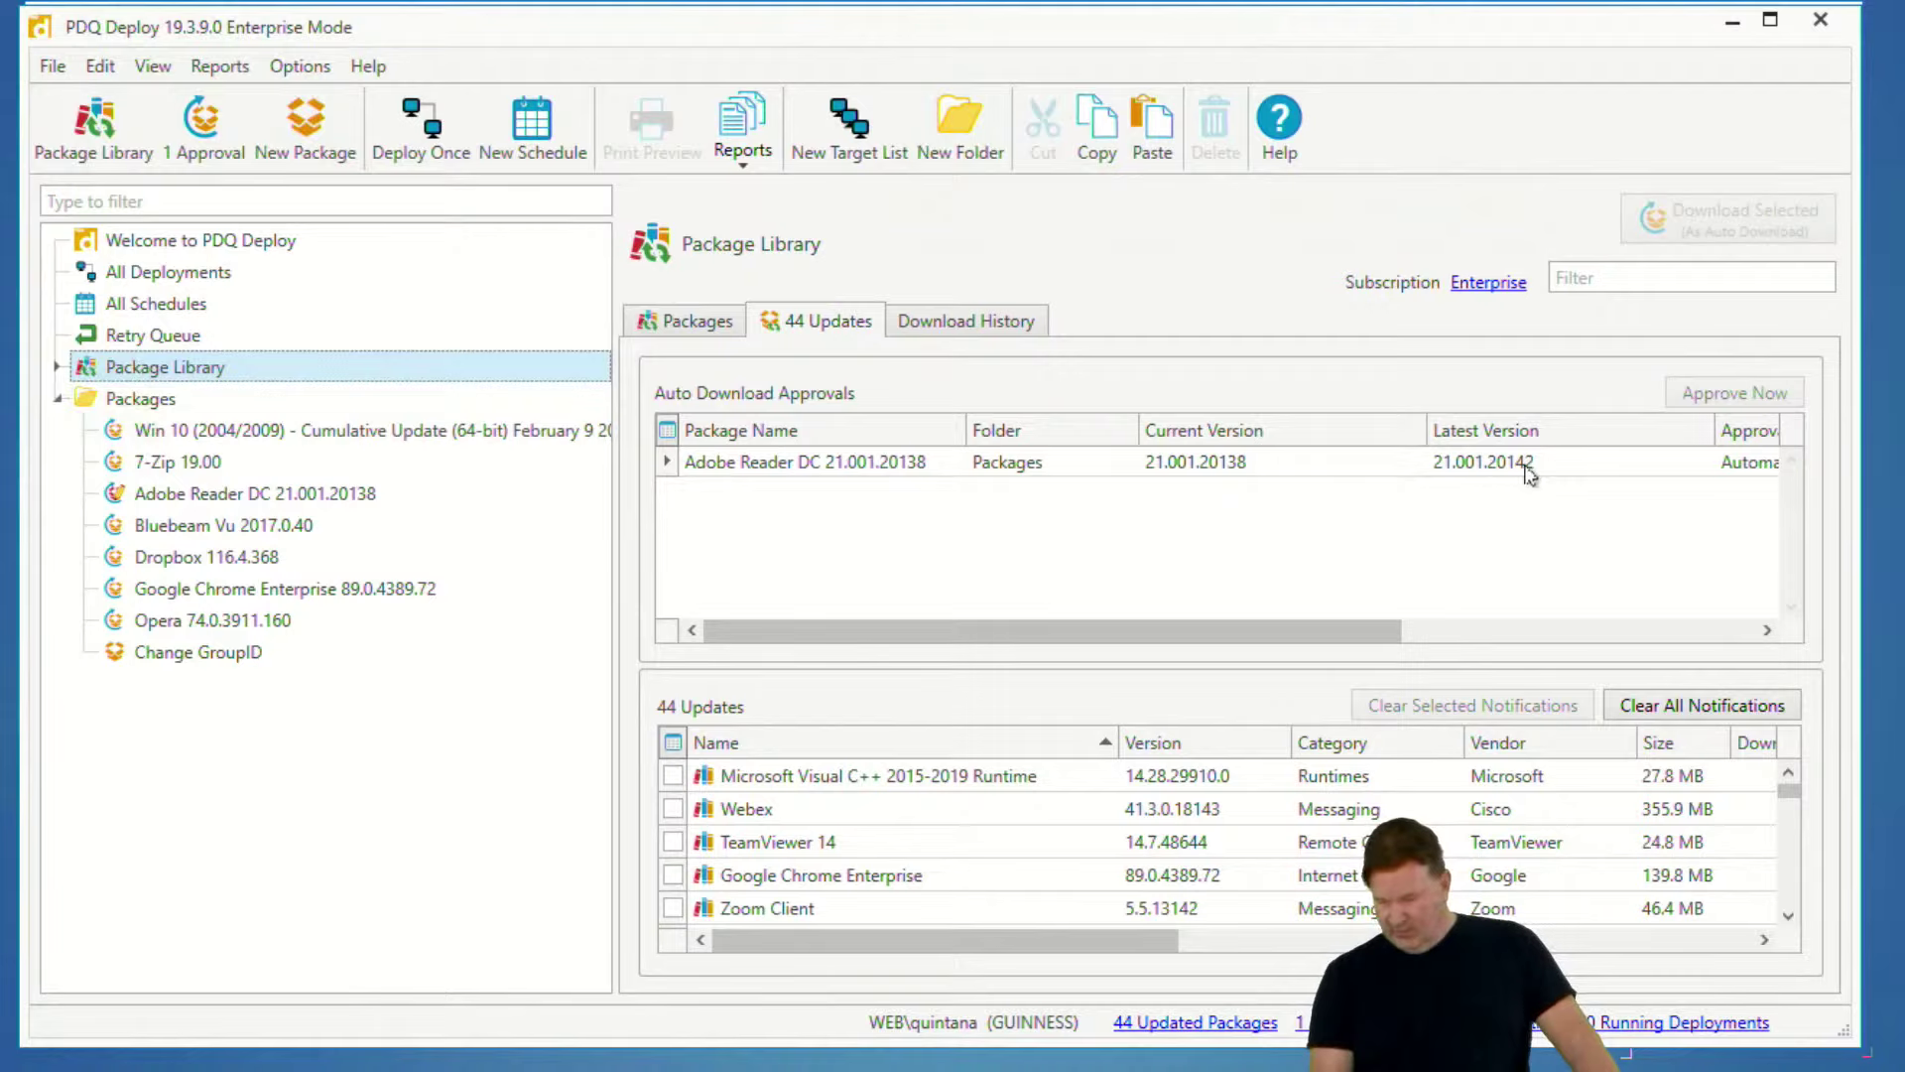
{"action": "left_click", "coordinate": [1356, 461]}
{"action": "left_click", "coordinate": [1687, 402]}
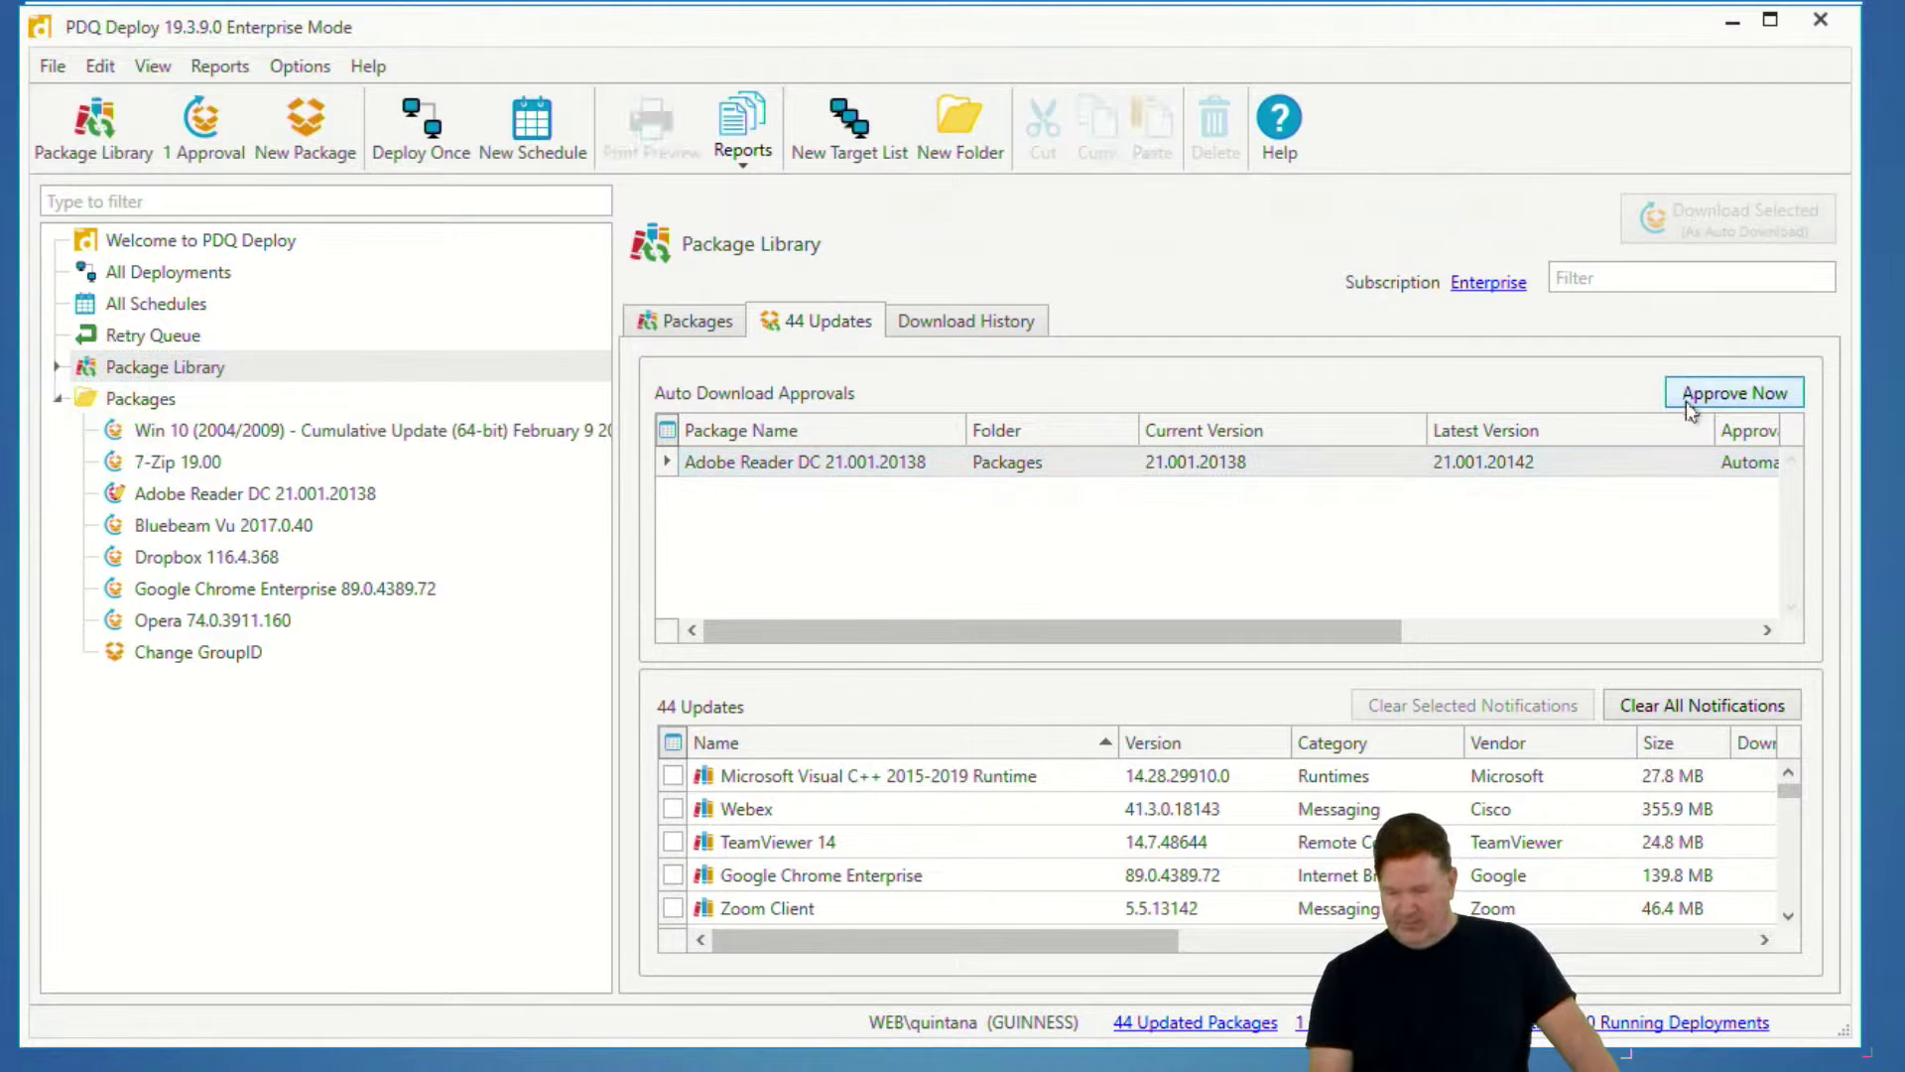
{"action": "left_click", "coordinate": [1477, 463]}
{"action": "left_click", "coordinate": [1672, 396]}
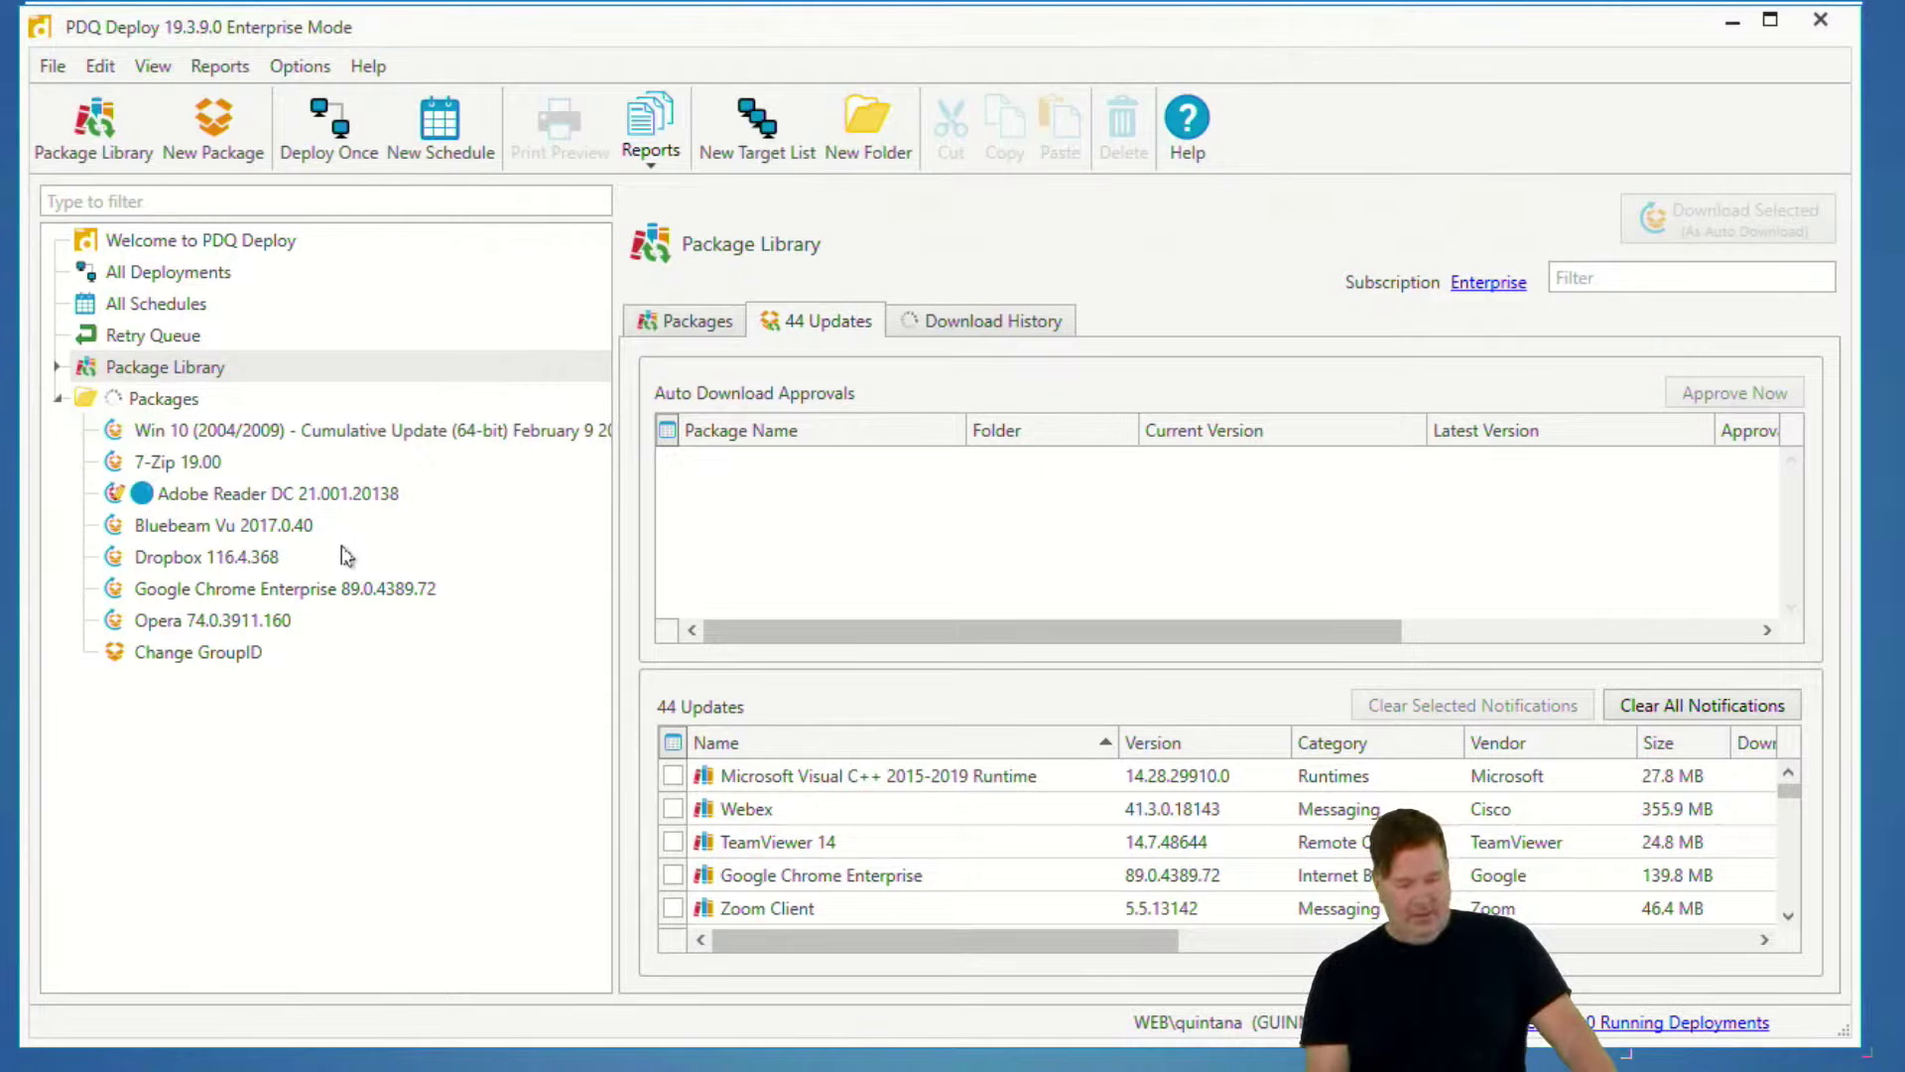
{"action": "left_click", "coordinate": [328, 493]}
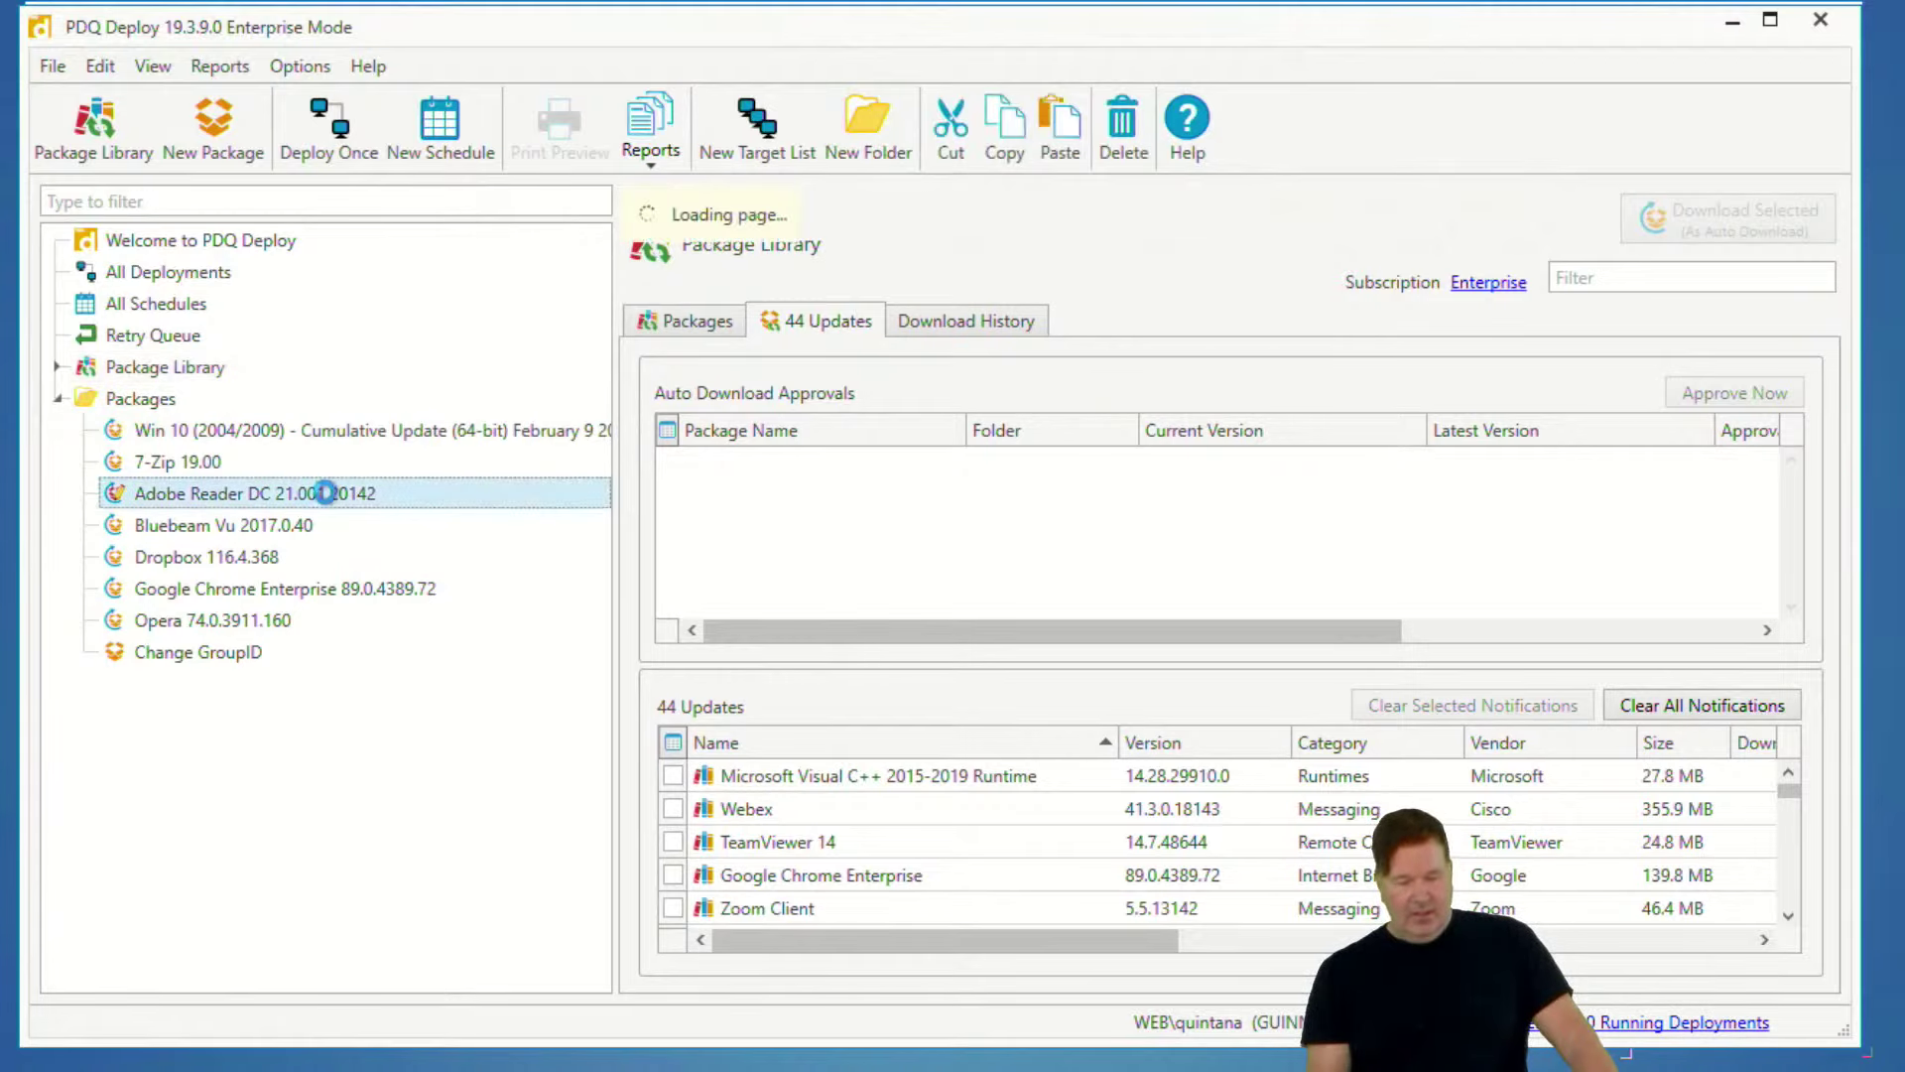
{"action": "double_click", "coordinate": [325, 494]}
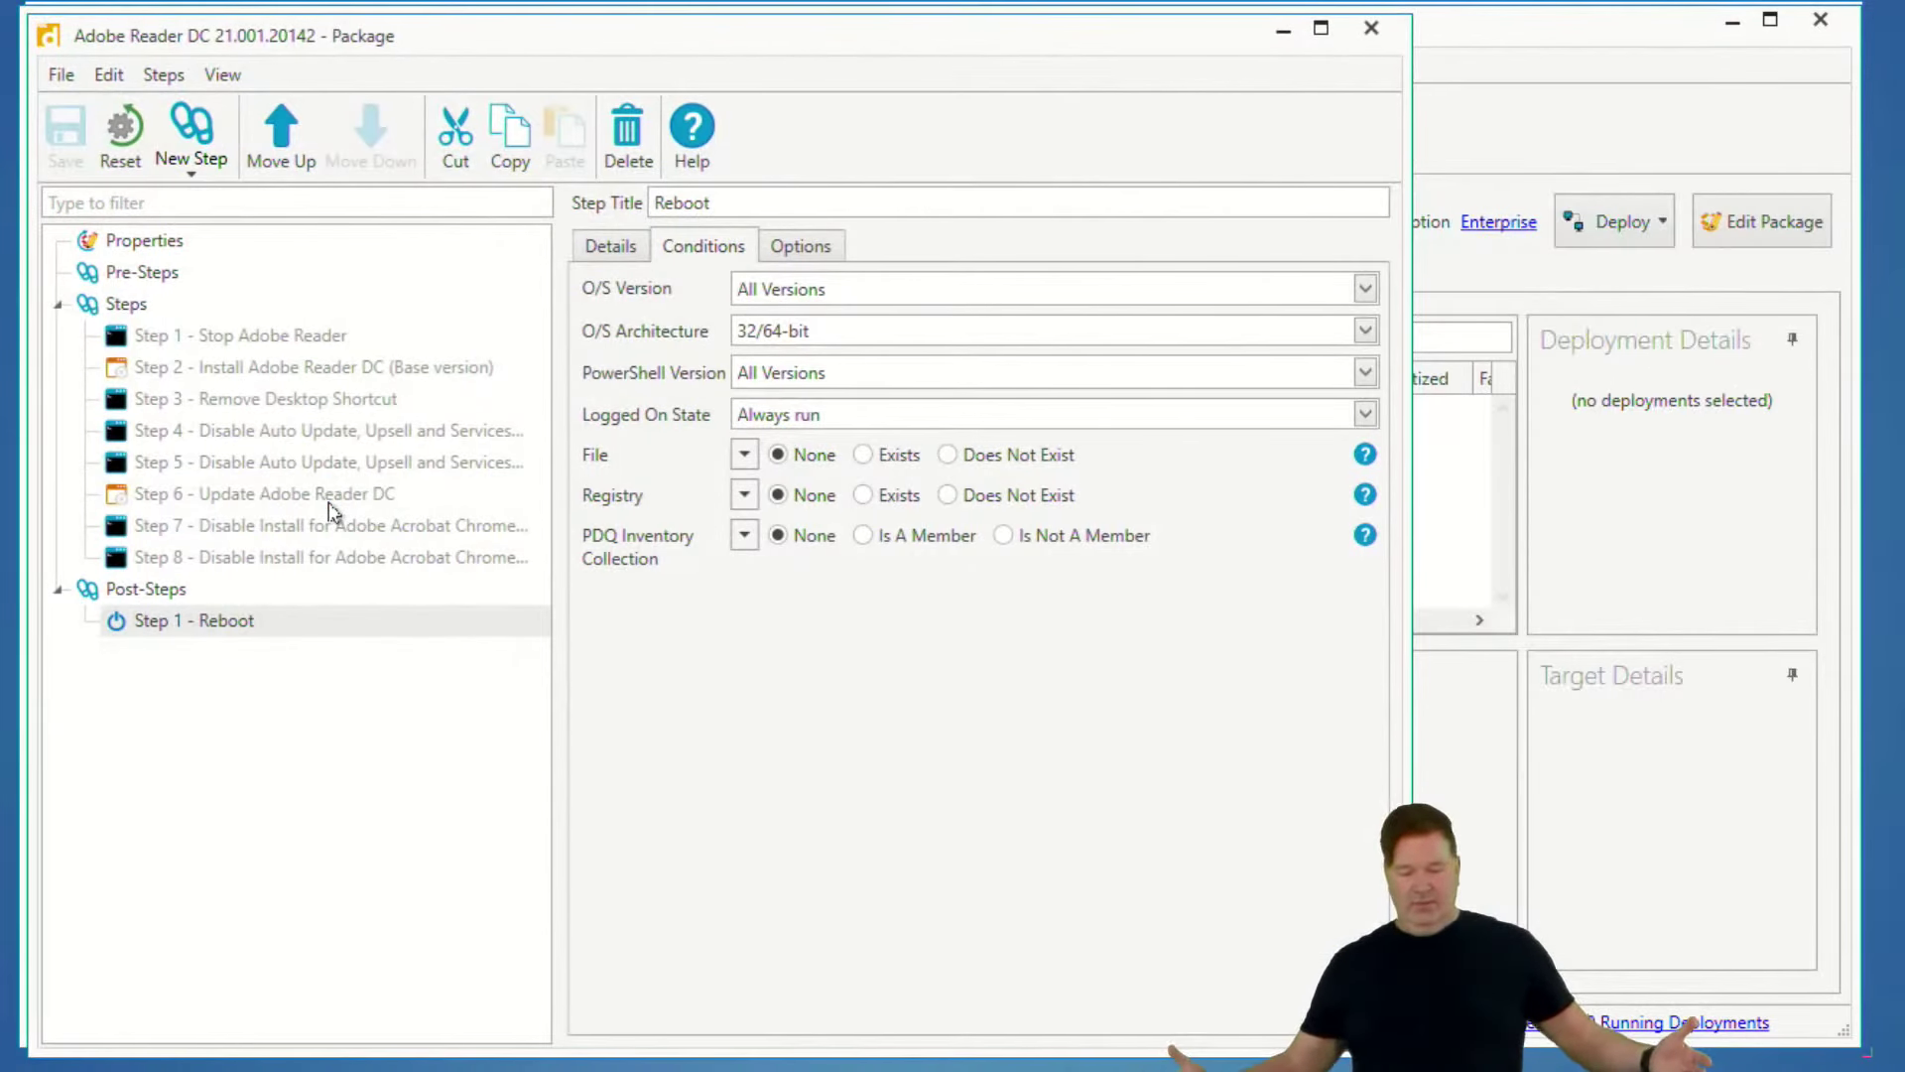